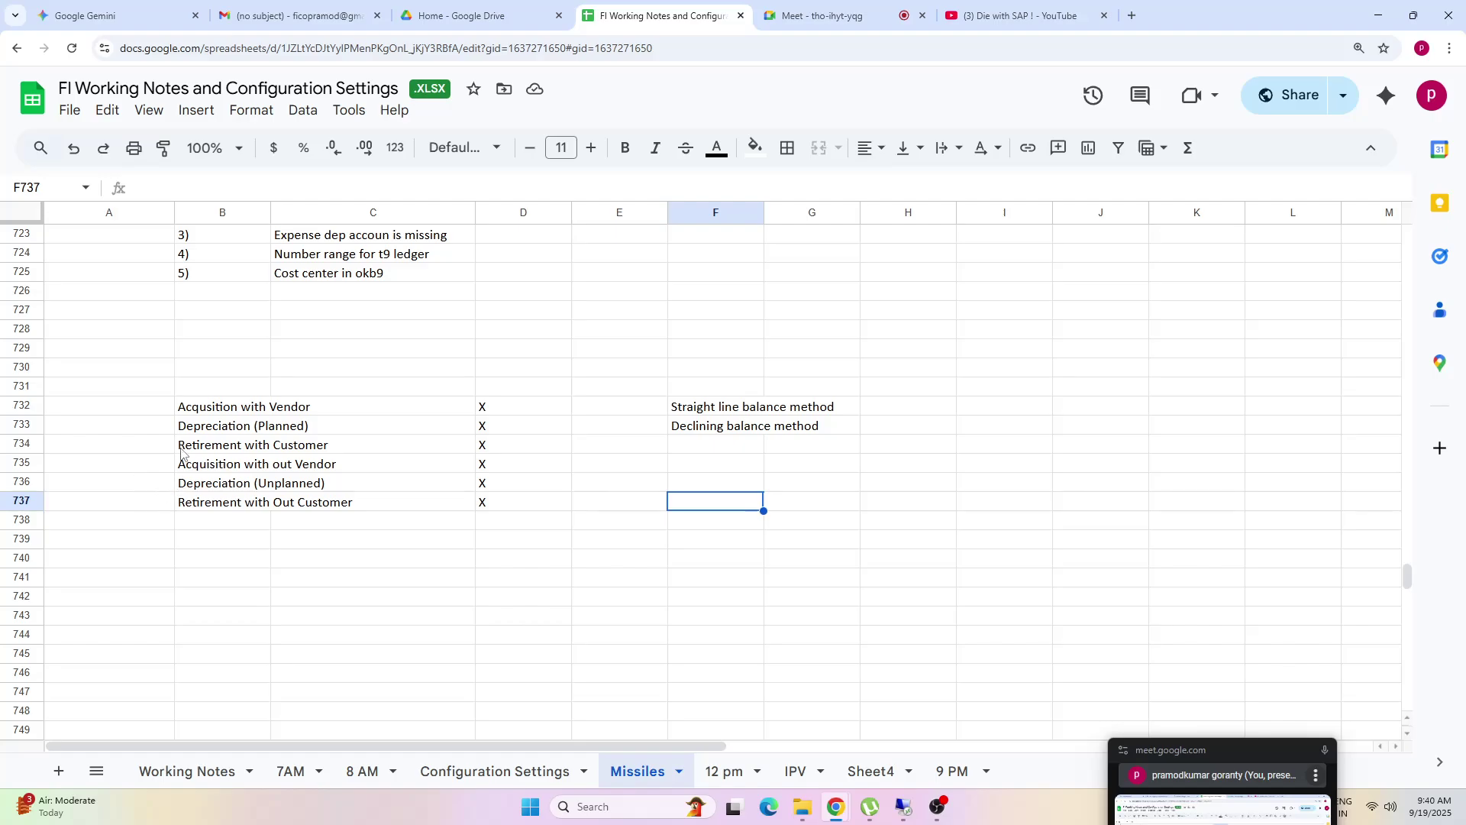
- Review the six asset transaction types listed in B732:B737, comparing the with- and without-vendor or customer variants
click(146, 408)
click(216, 412)
drag(216, 413, 216, 506)
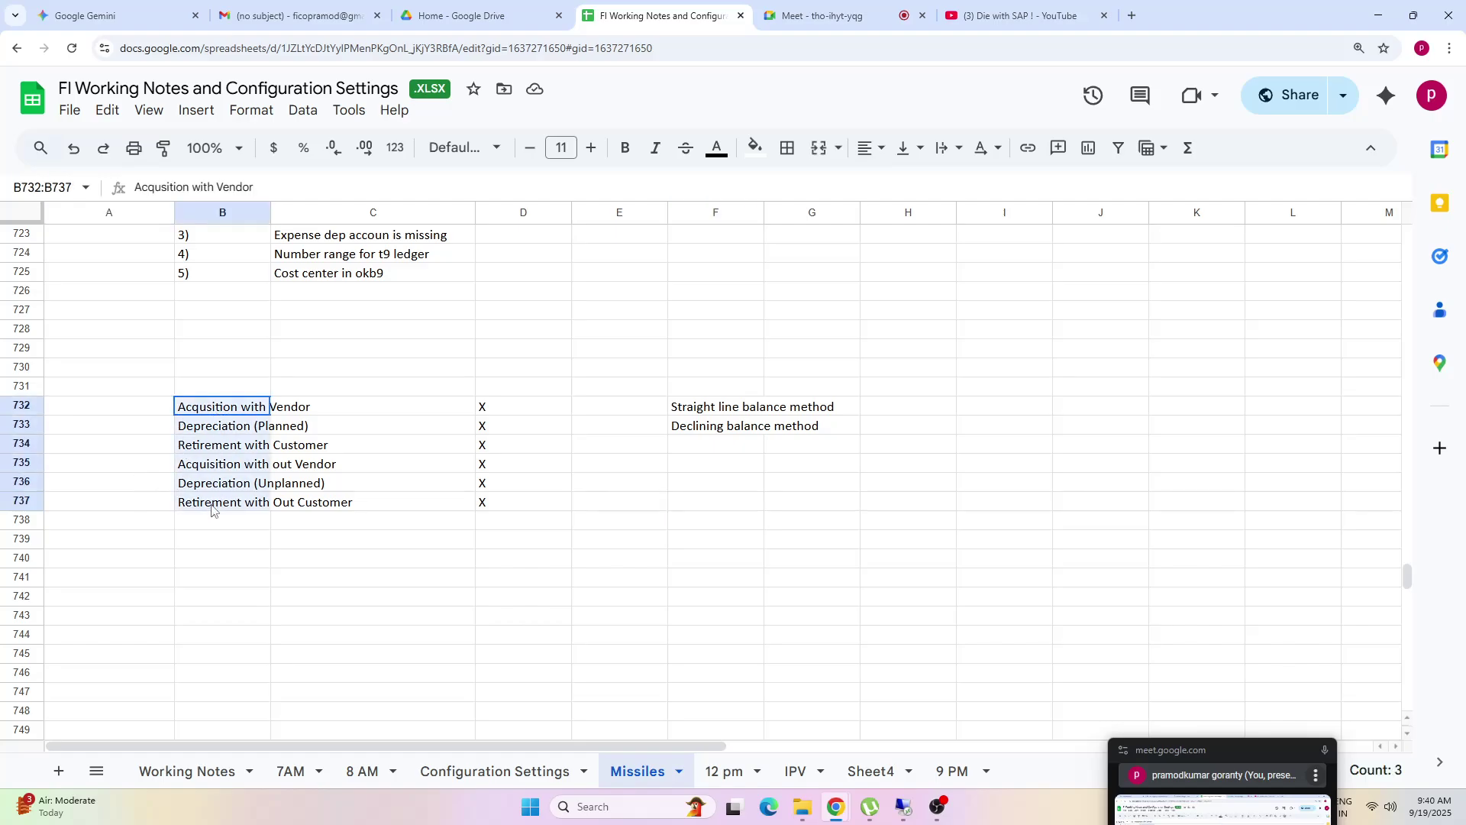
click(65, 488)
click(229, 406)
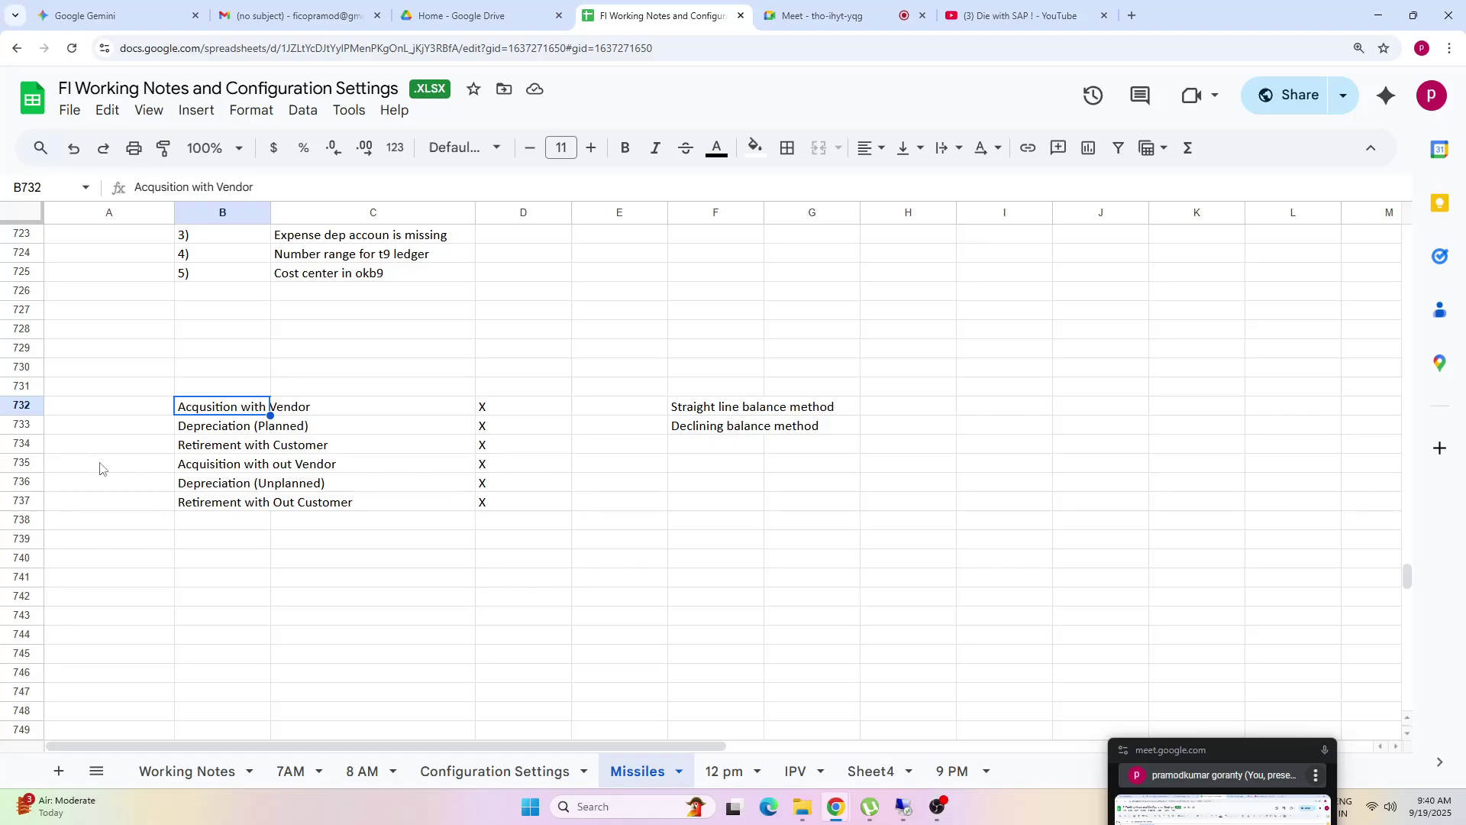
click(211, 429)
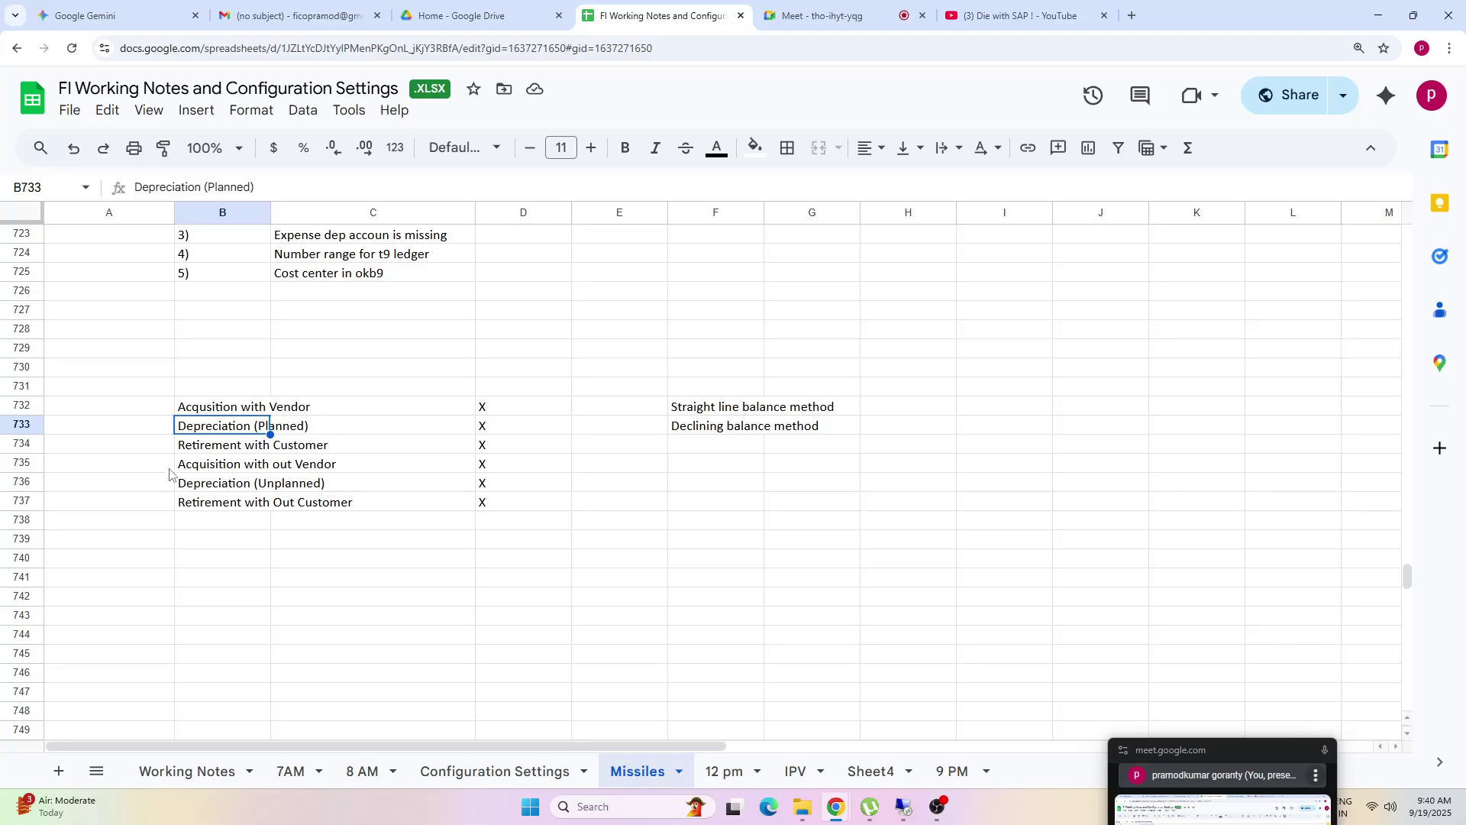
click(226, 450)
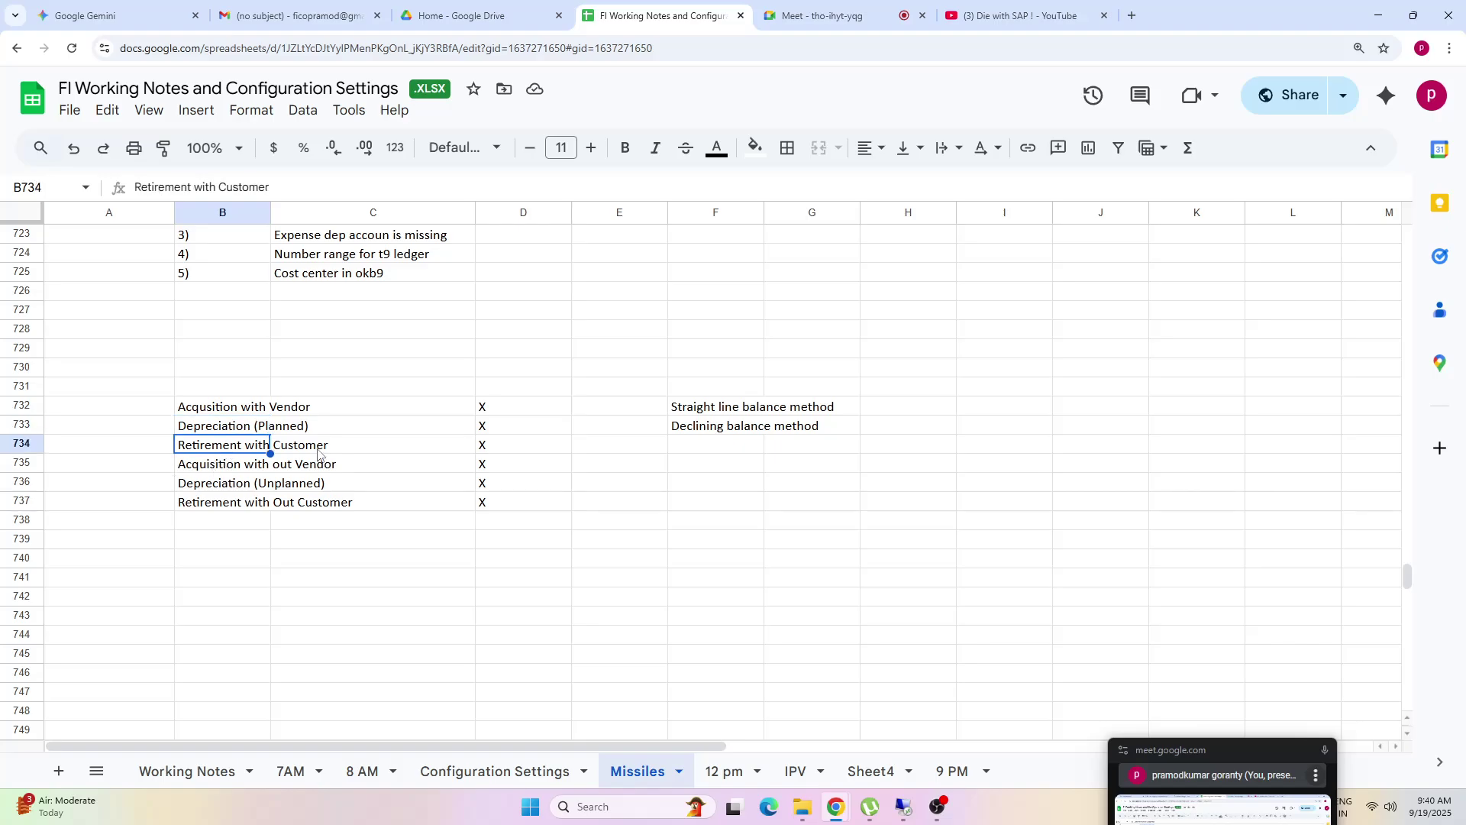
click(219, 411)
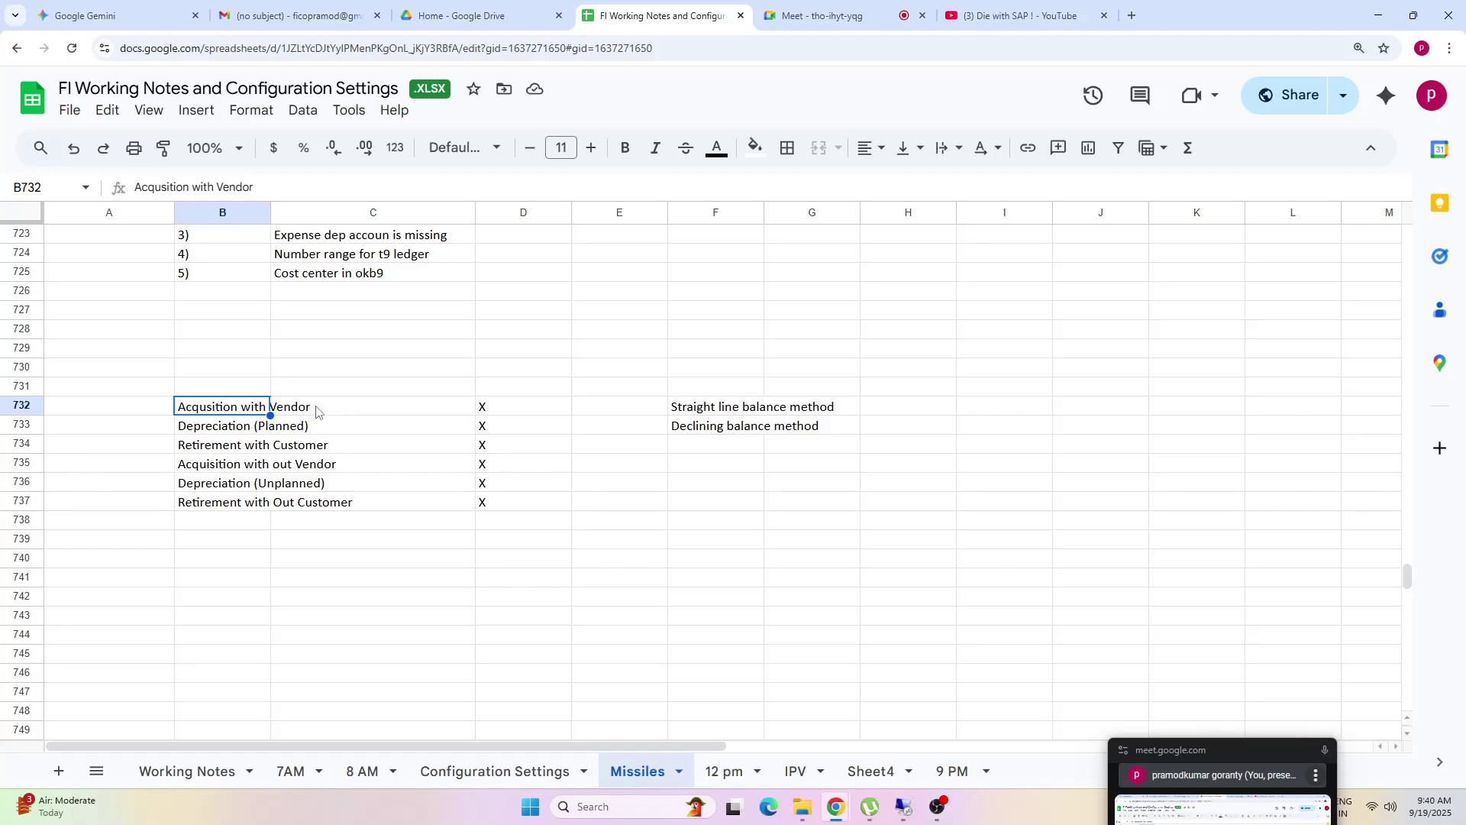
click(234, 468)
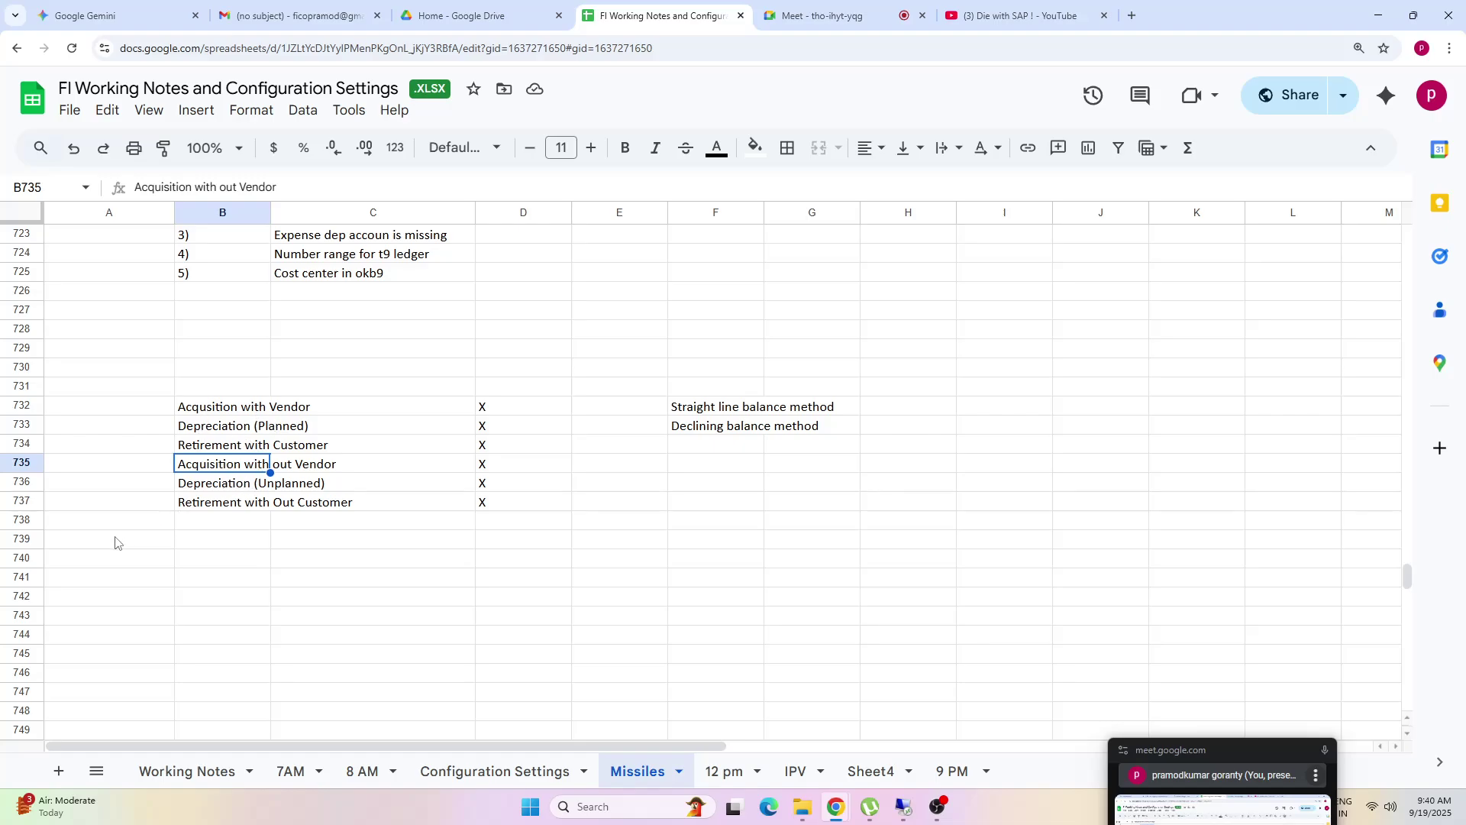
click(228, 484)
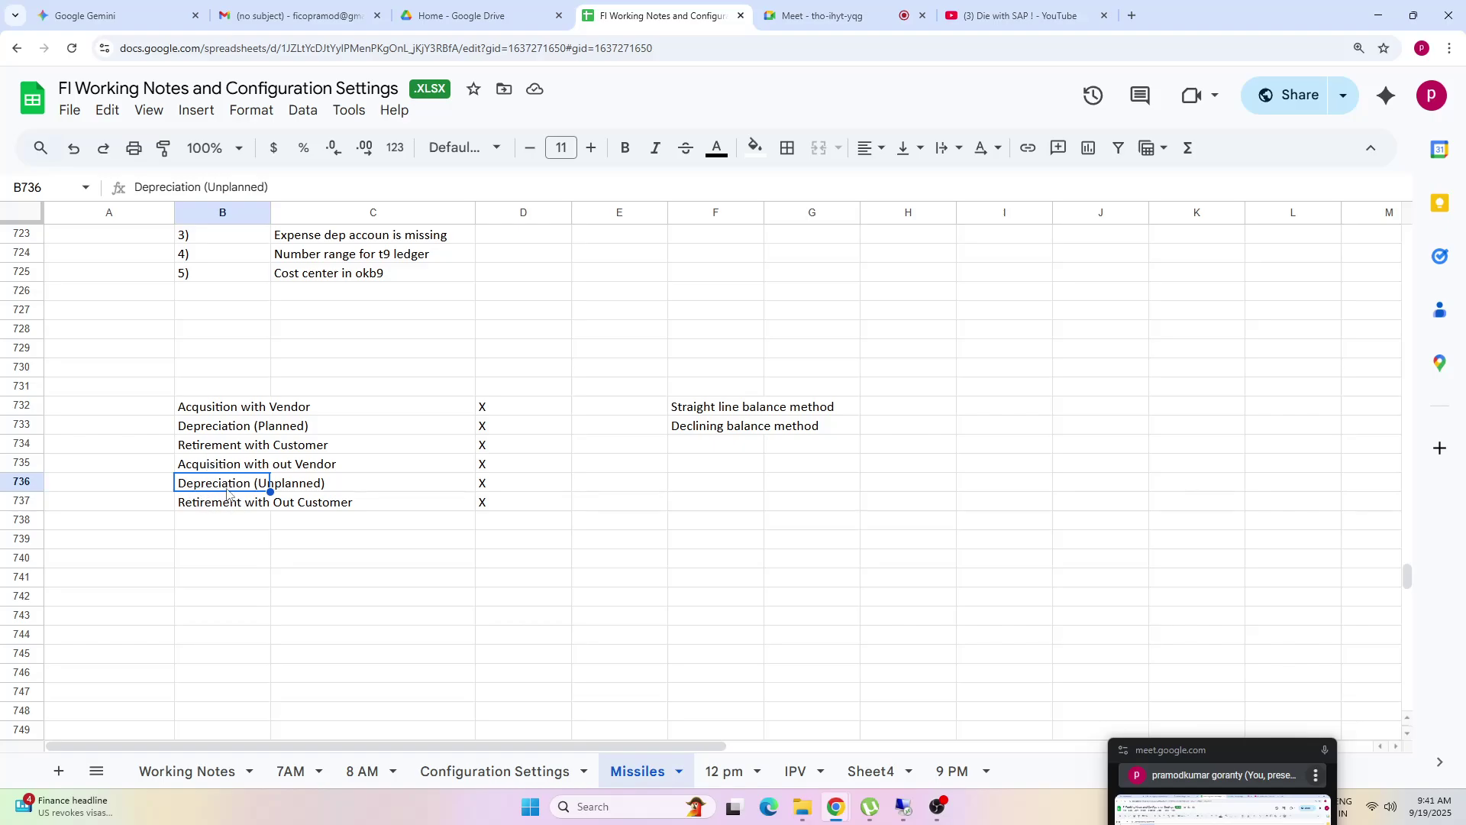
click(225, 448)
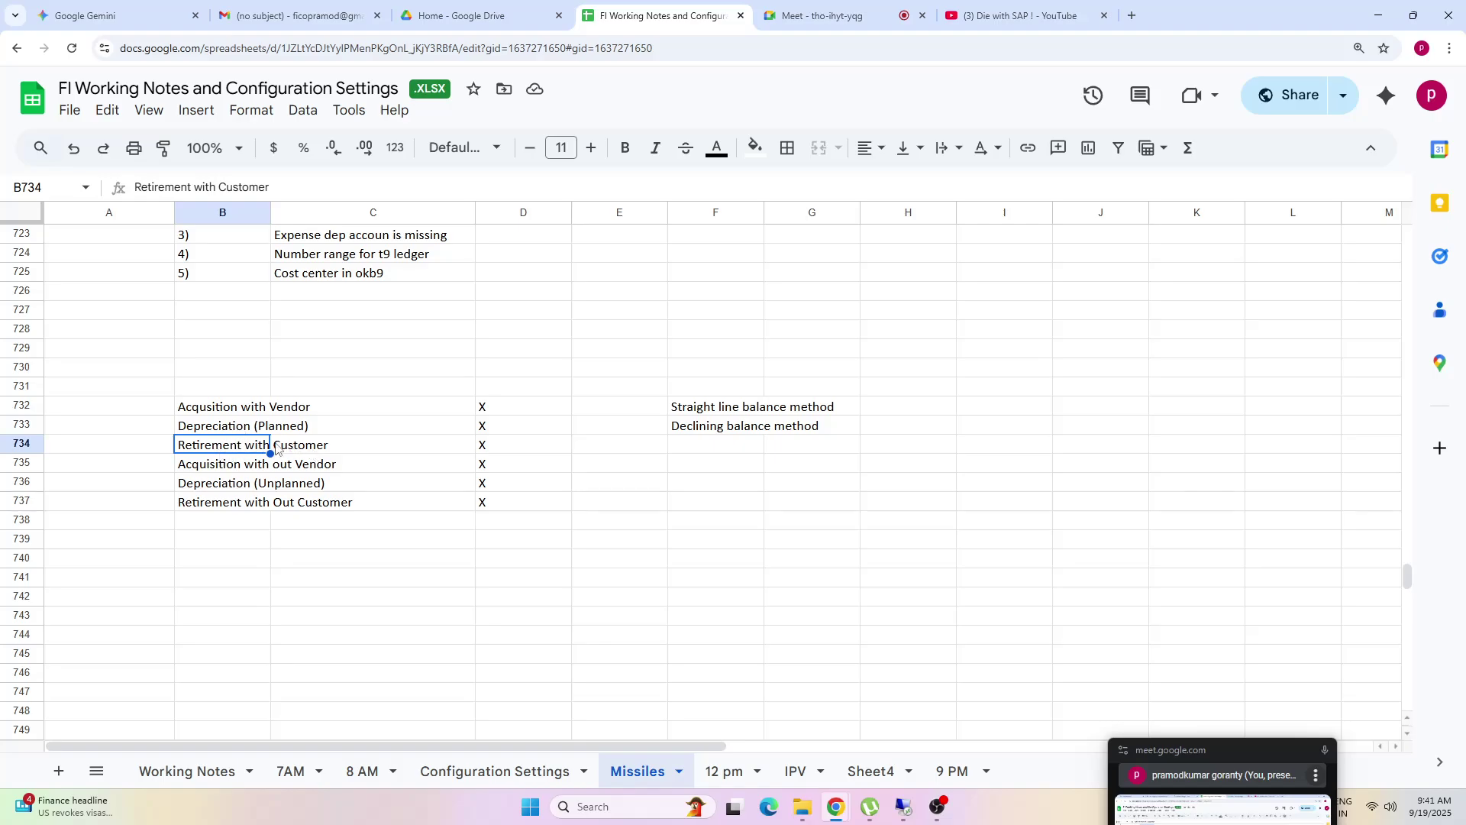
click(228, 507)
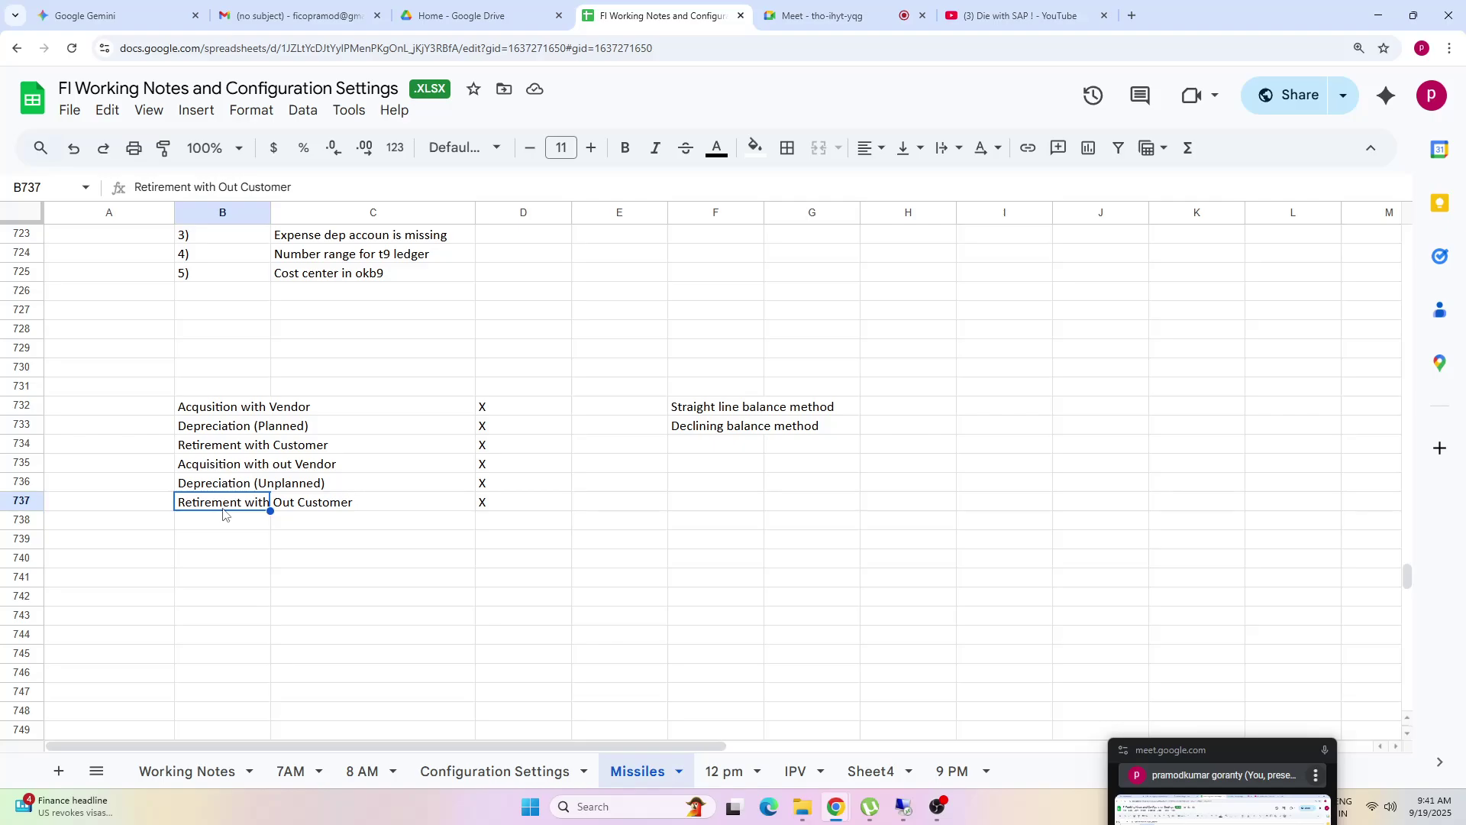
- Review the marks beside the transaction types and the two depreciation methods in F732:F733
click(364, 585)
drag(196, 415, 513, 511)
click(464, 565)
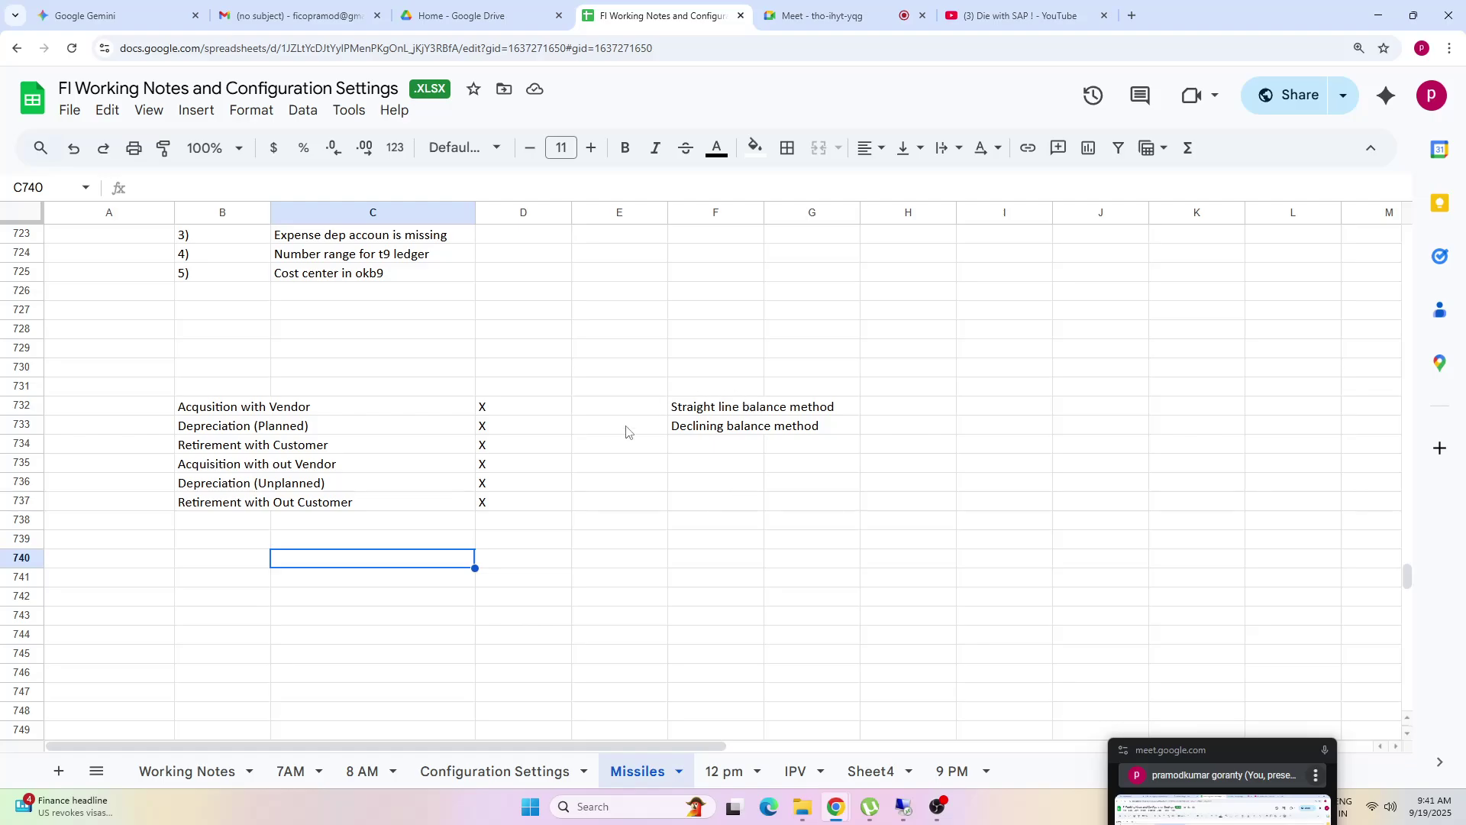
drag(266, 407, 798, 413)
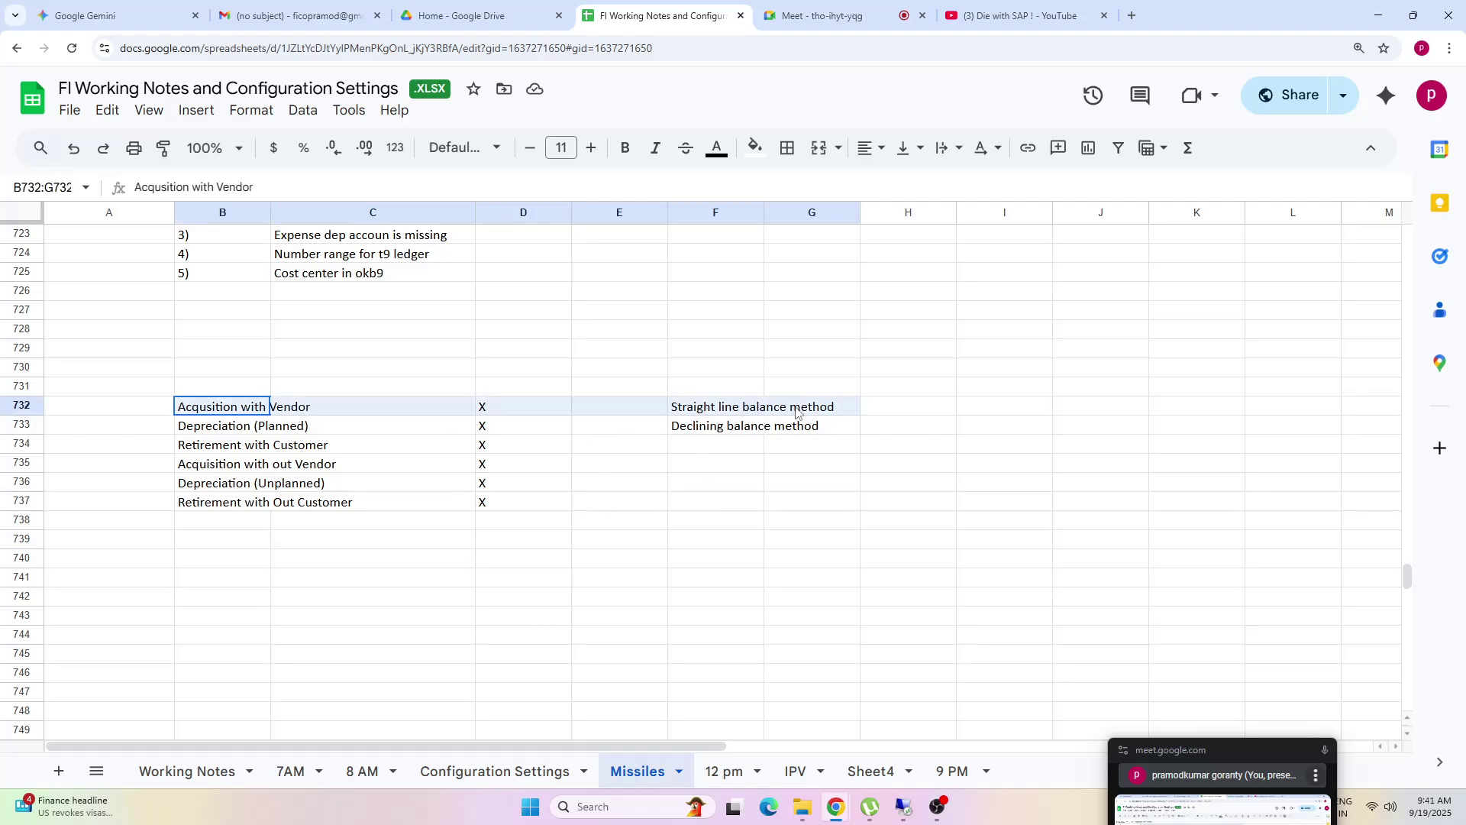
click(752, 431)
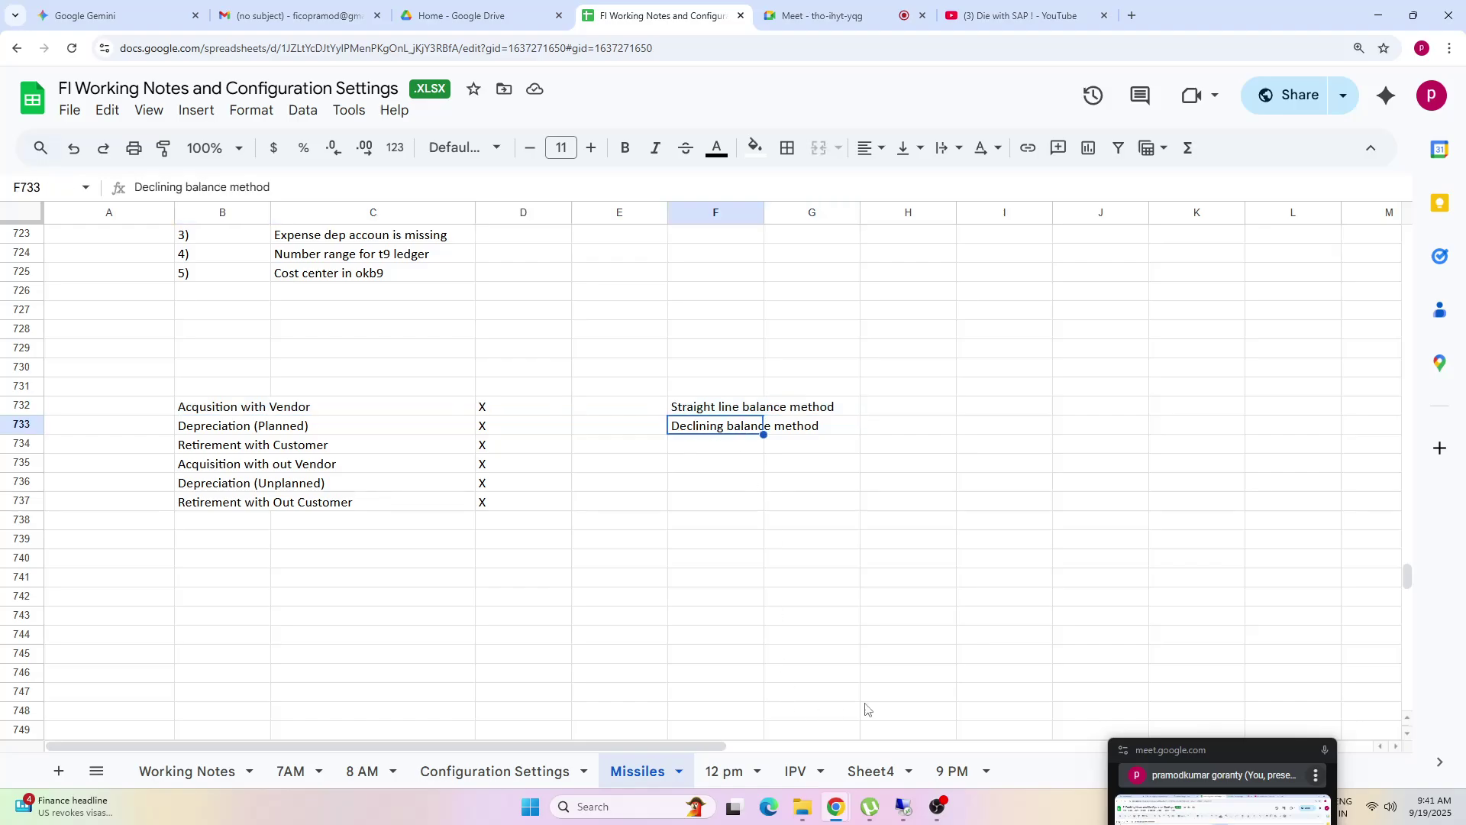
- Switch to SAP, collapse the Depreciation and General Valuation branches, and inspect the activities under Integration with General Ledger Accounting
click(904, 807)
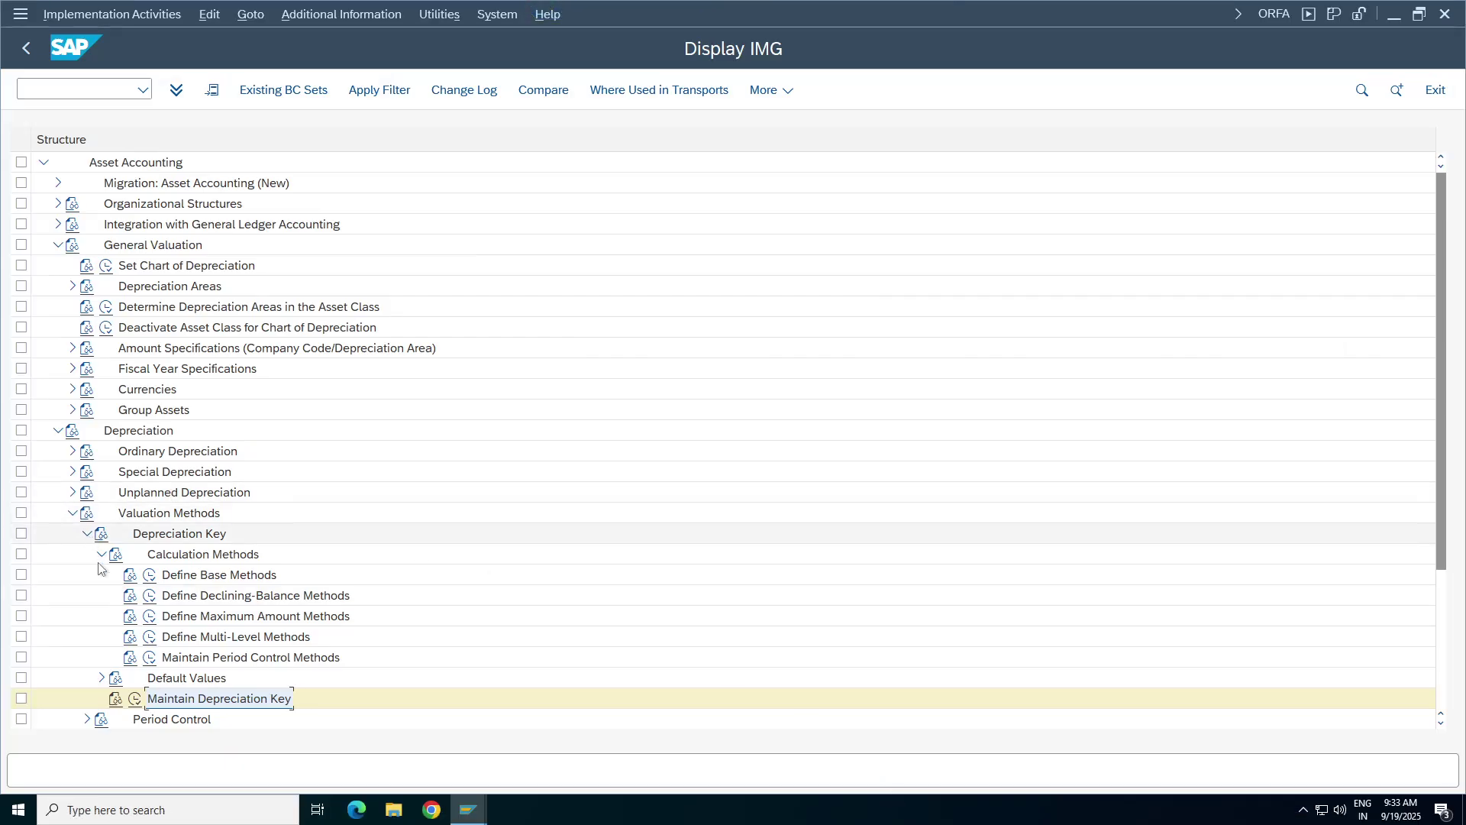
click(86, 533)
click(73, 514)
click(58, 430)
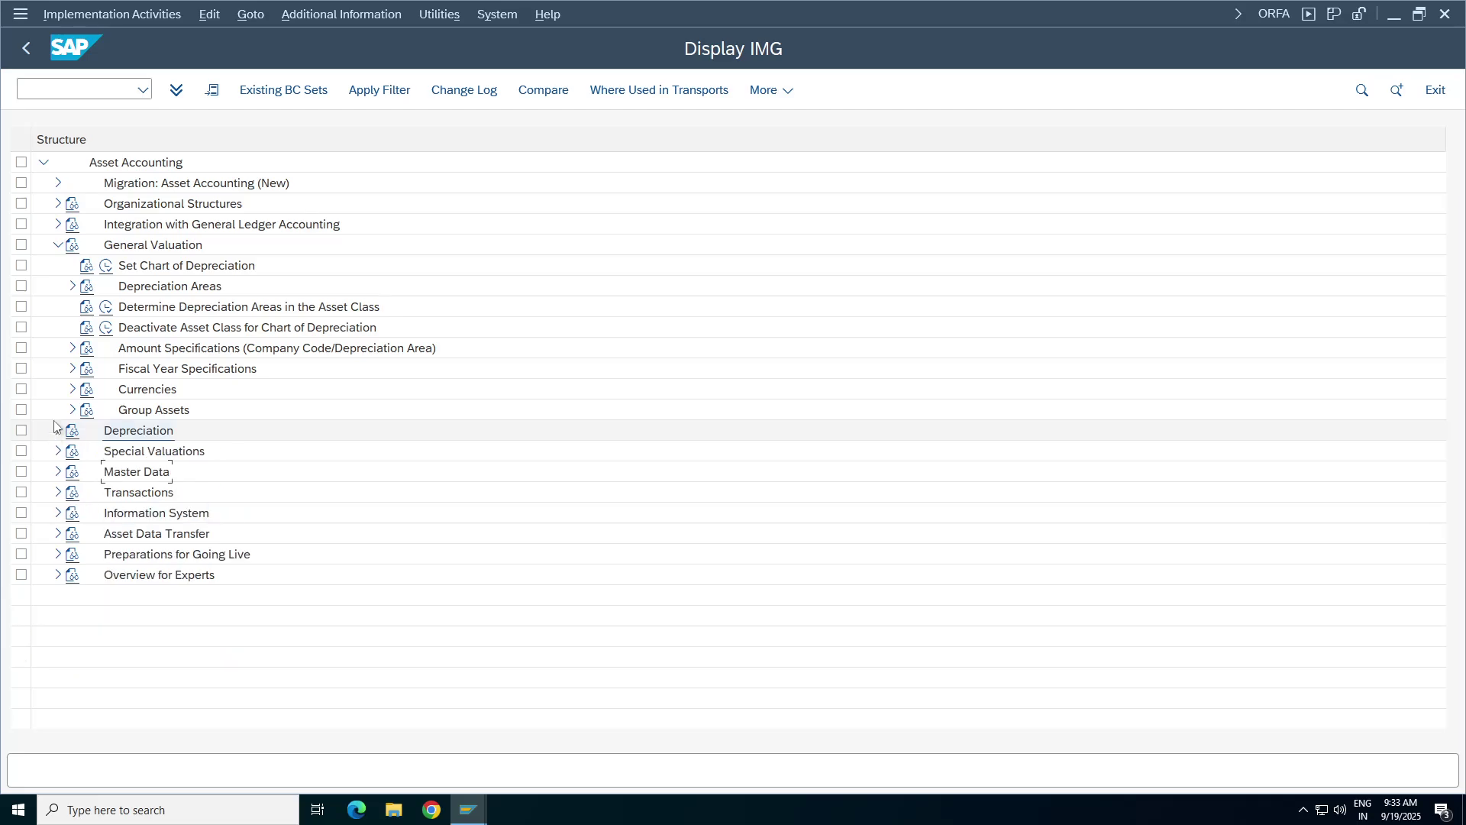
click(58, 245)
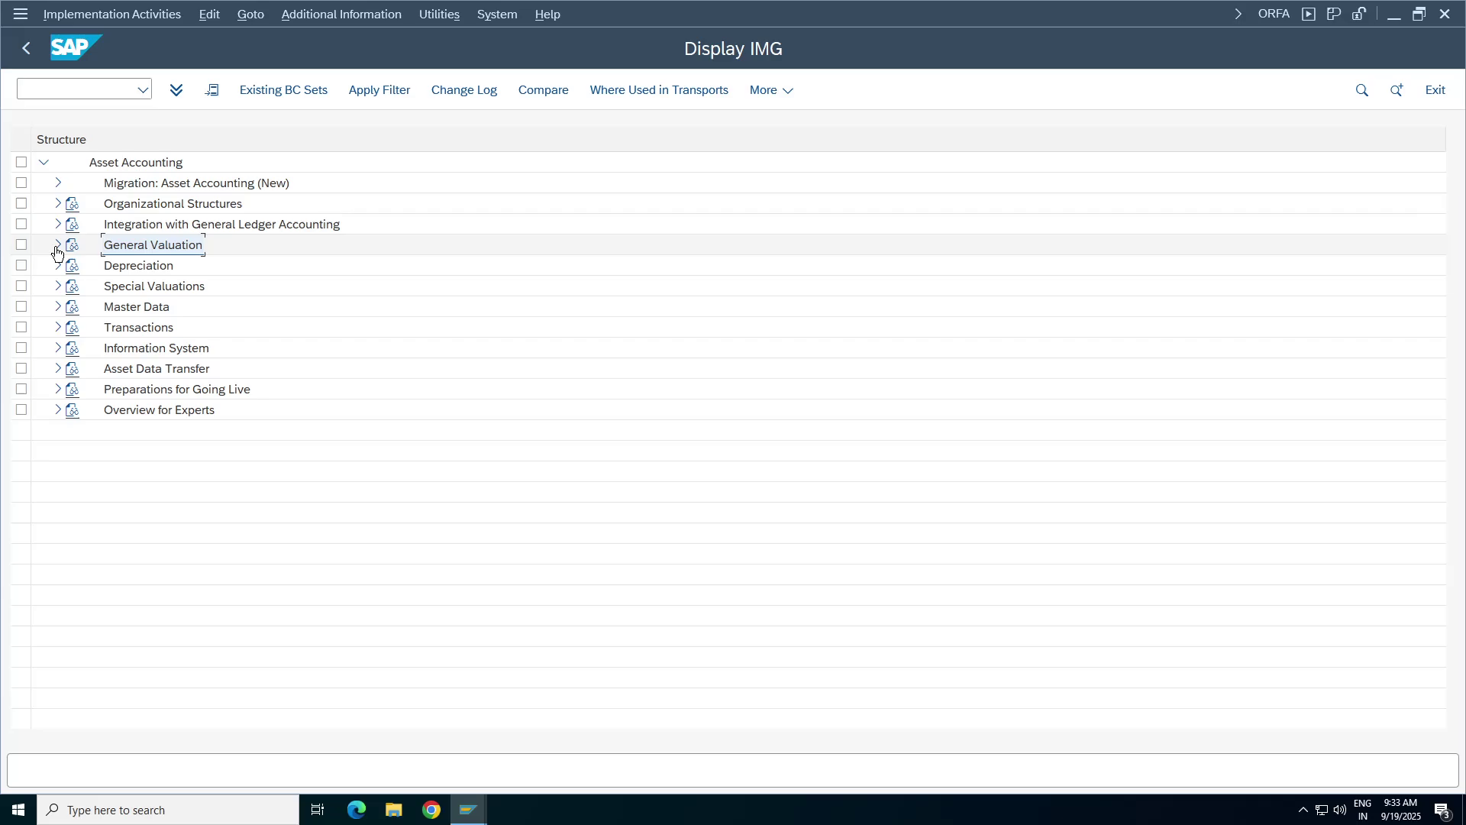
click(58, 224)
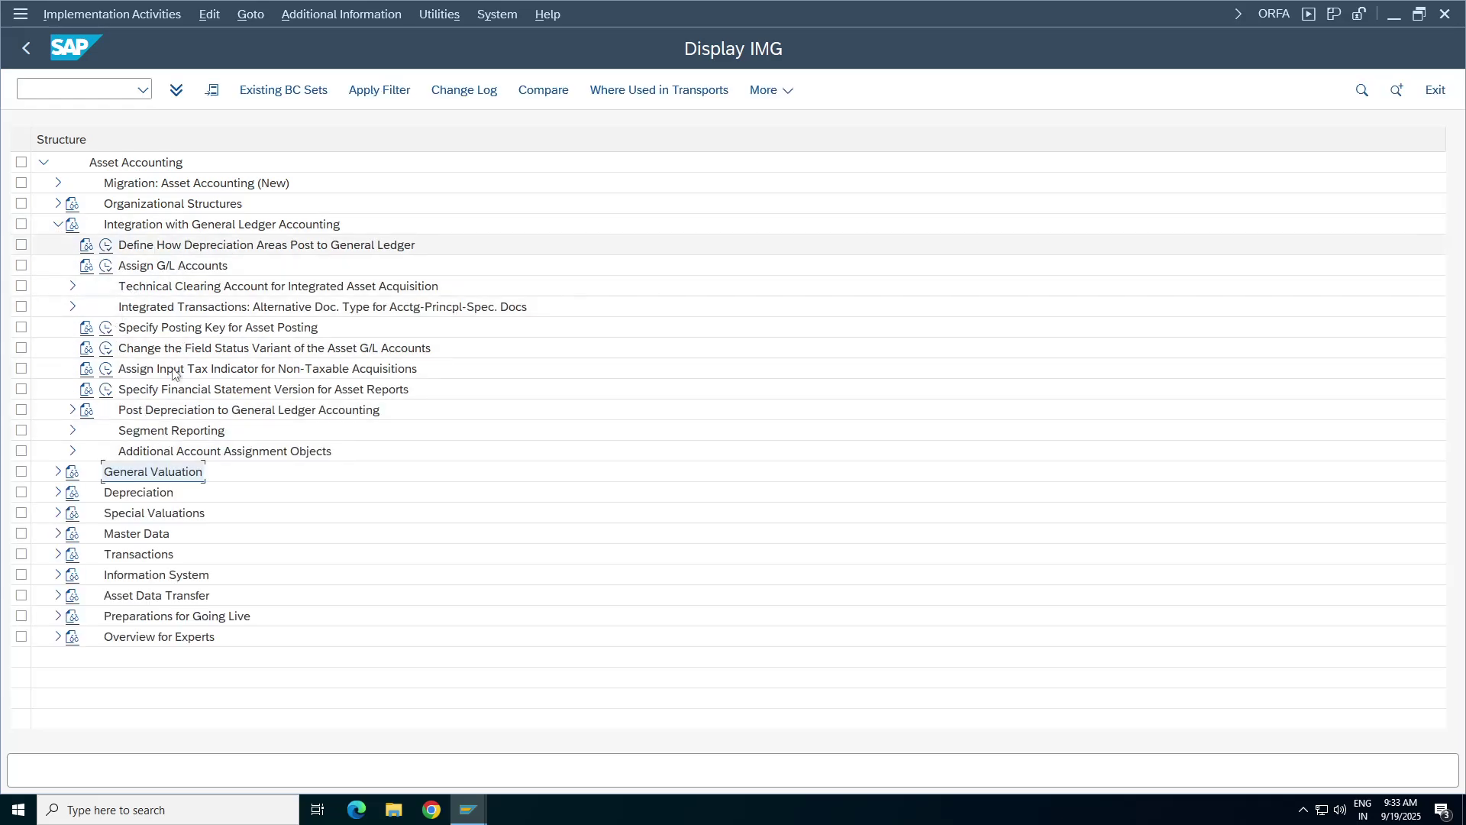
click(58, 225)
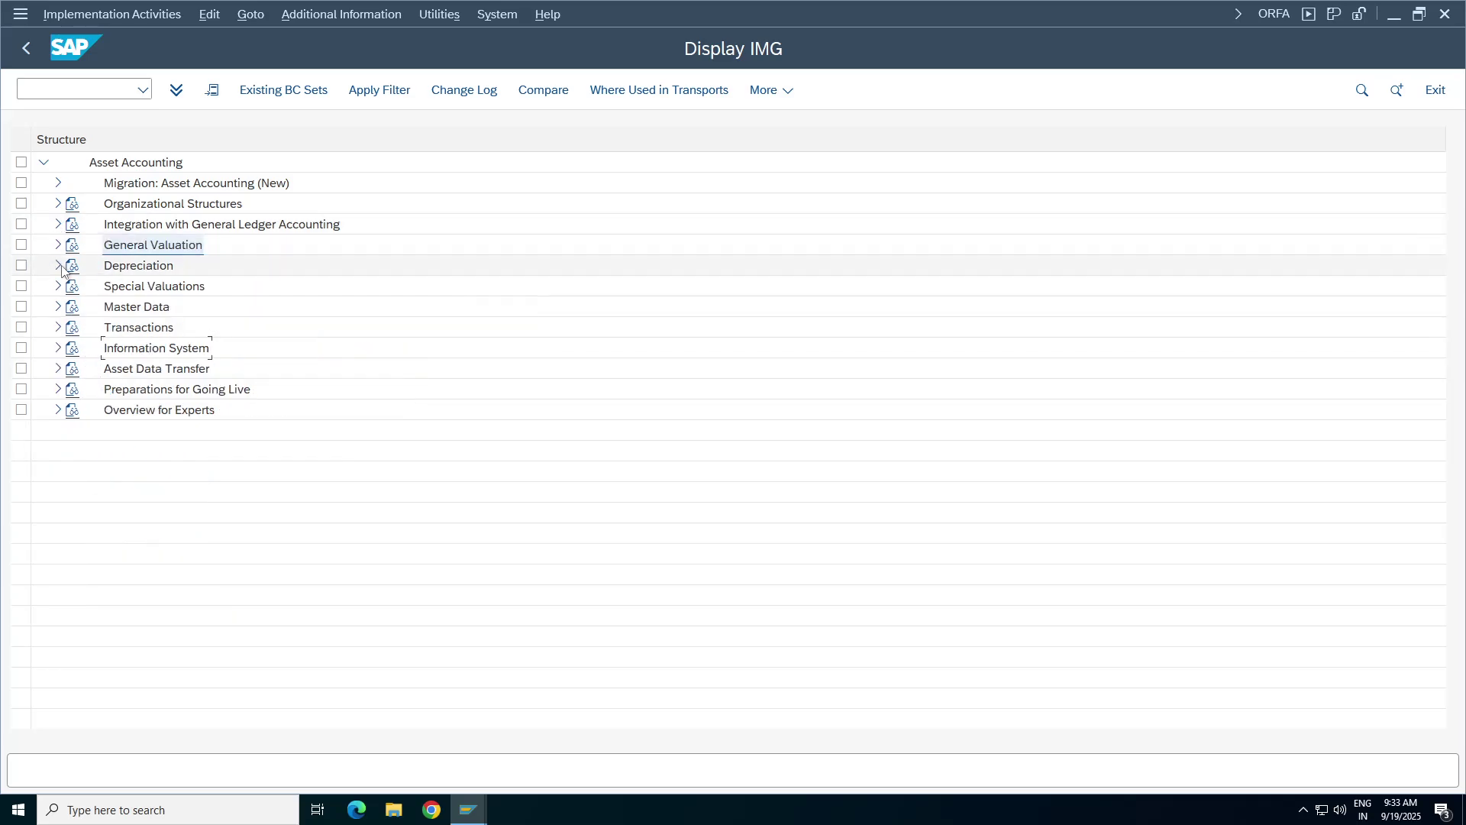
- Open Determine Depreciation Areas in the Asset Class under General Valuation and jump to asset class FFTA98
click(58, 245)
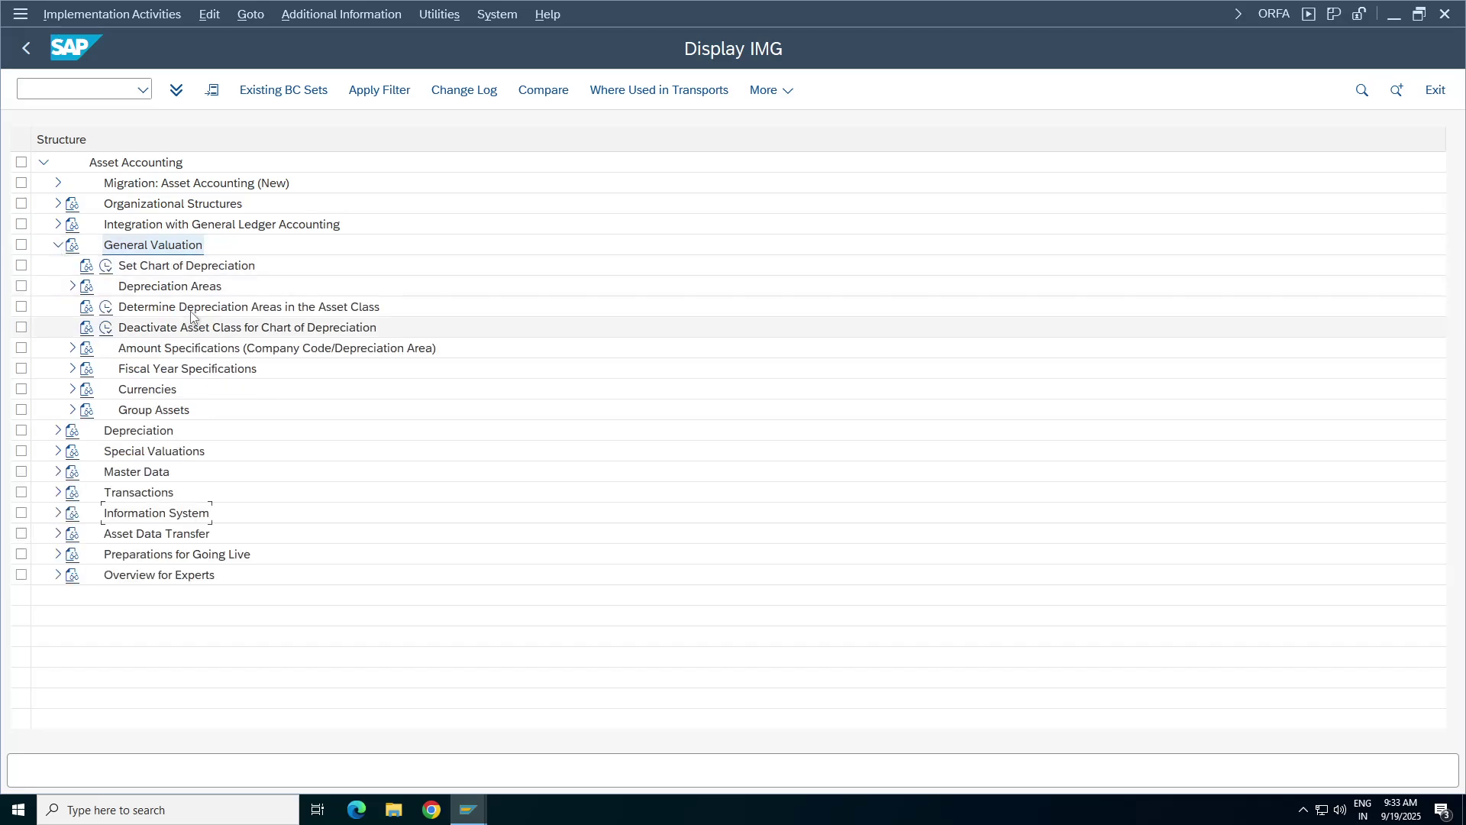
click(106, 307)
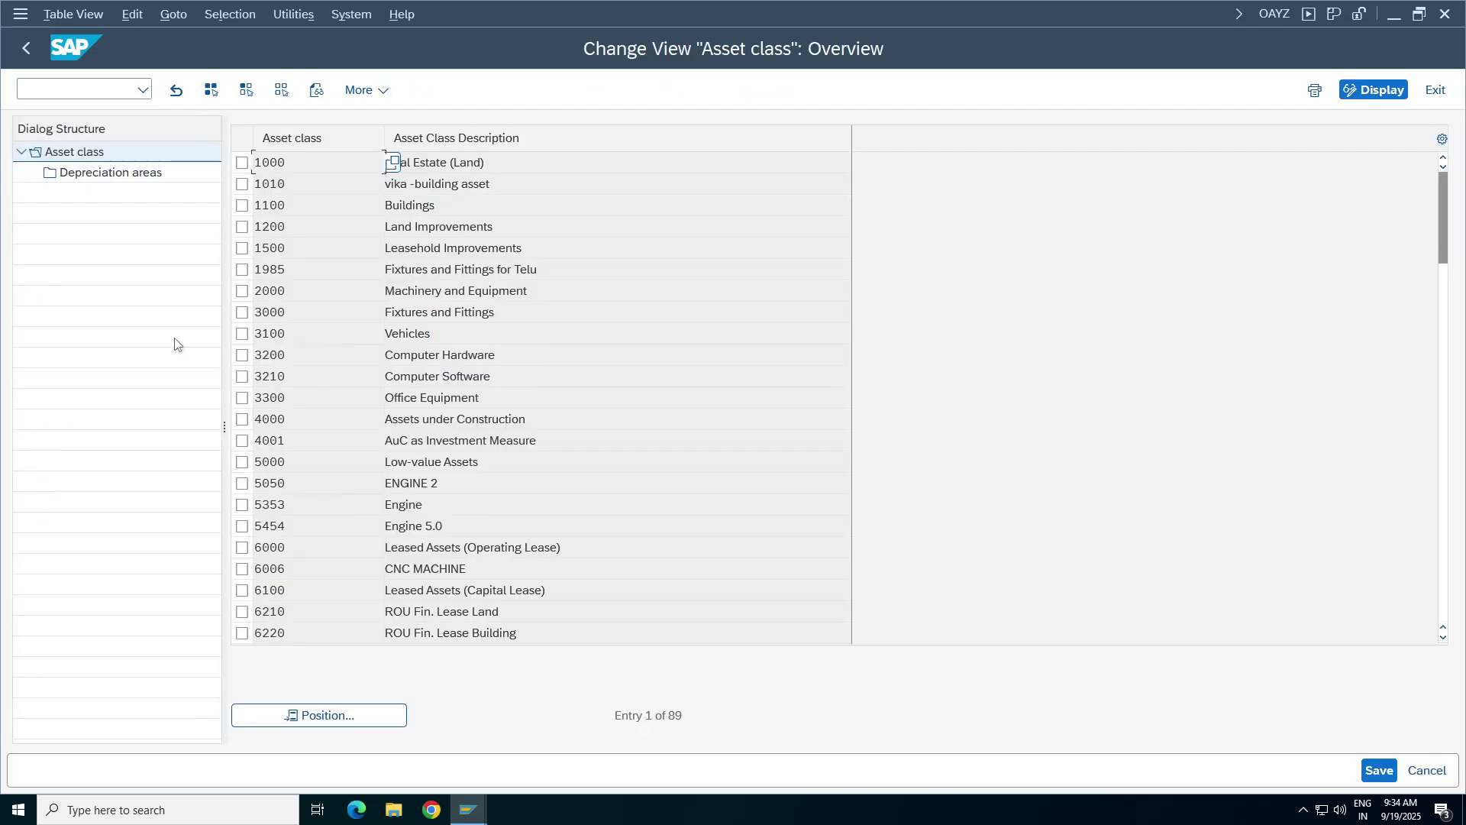
click(328, 716)
click(271, 305)
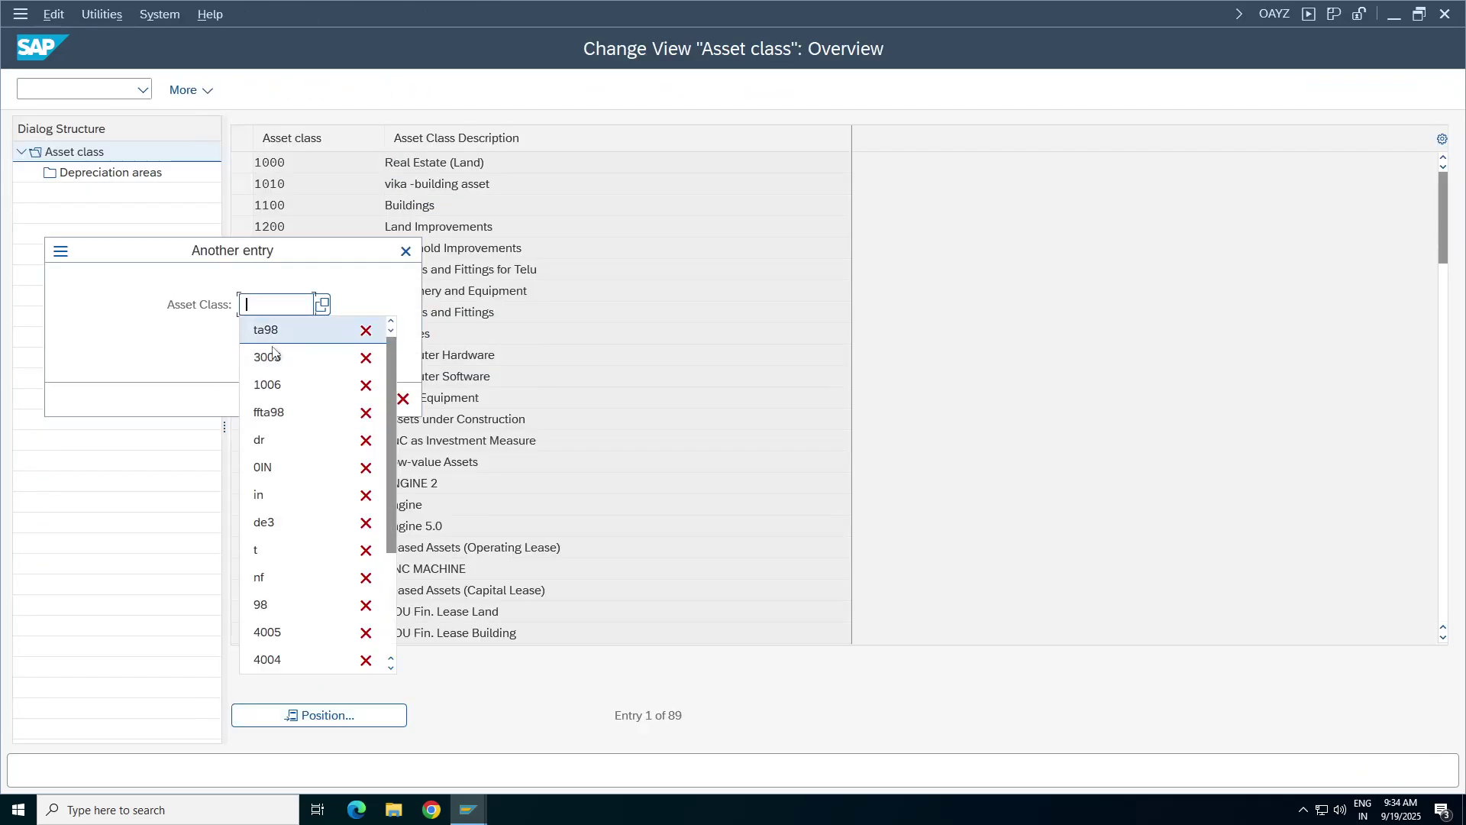
key(Escape)
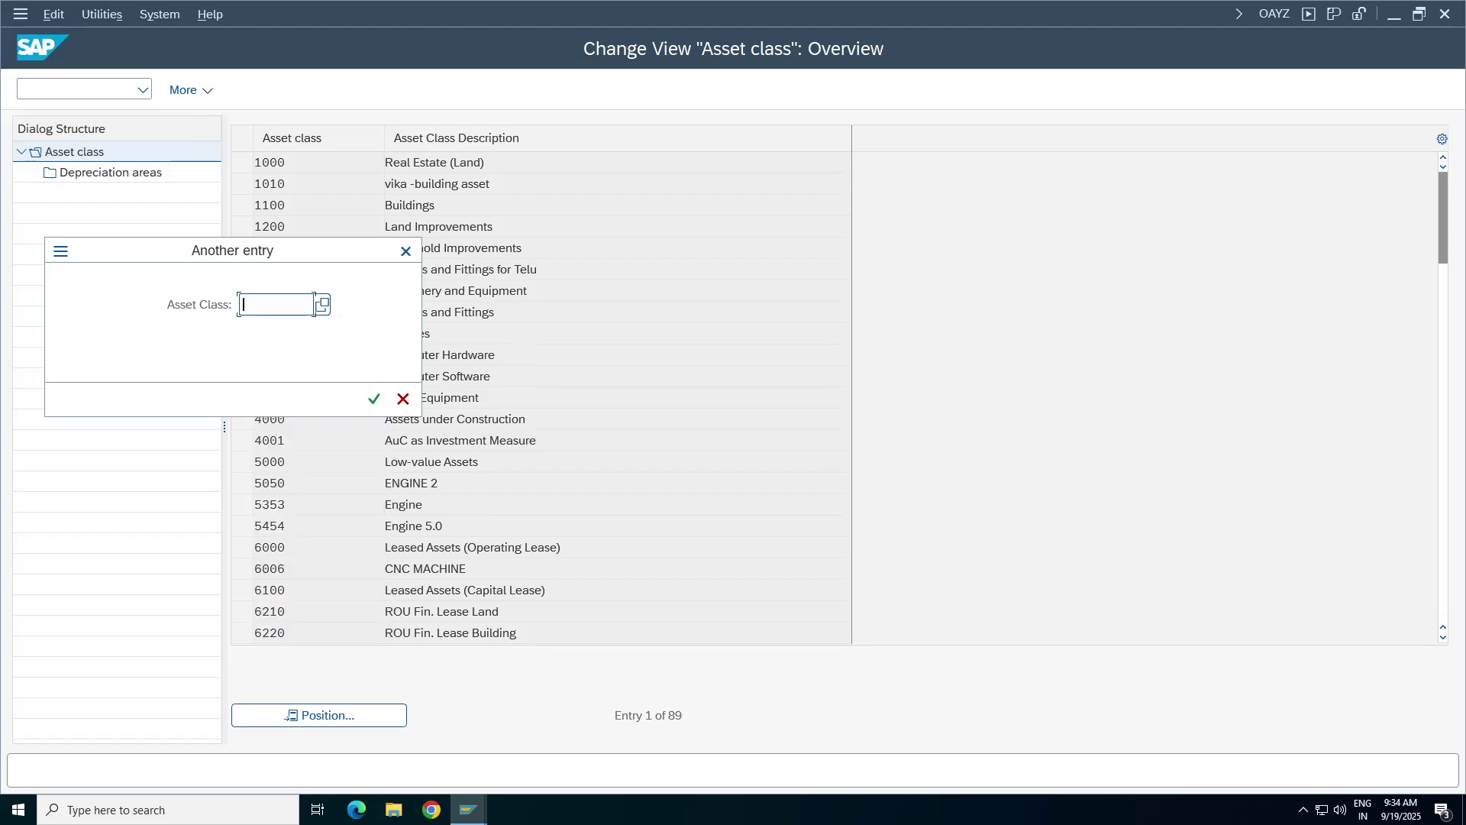
text(ffta98)
key(Return)
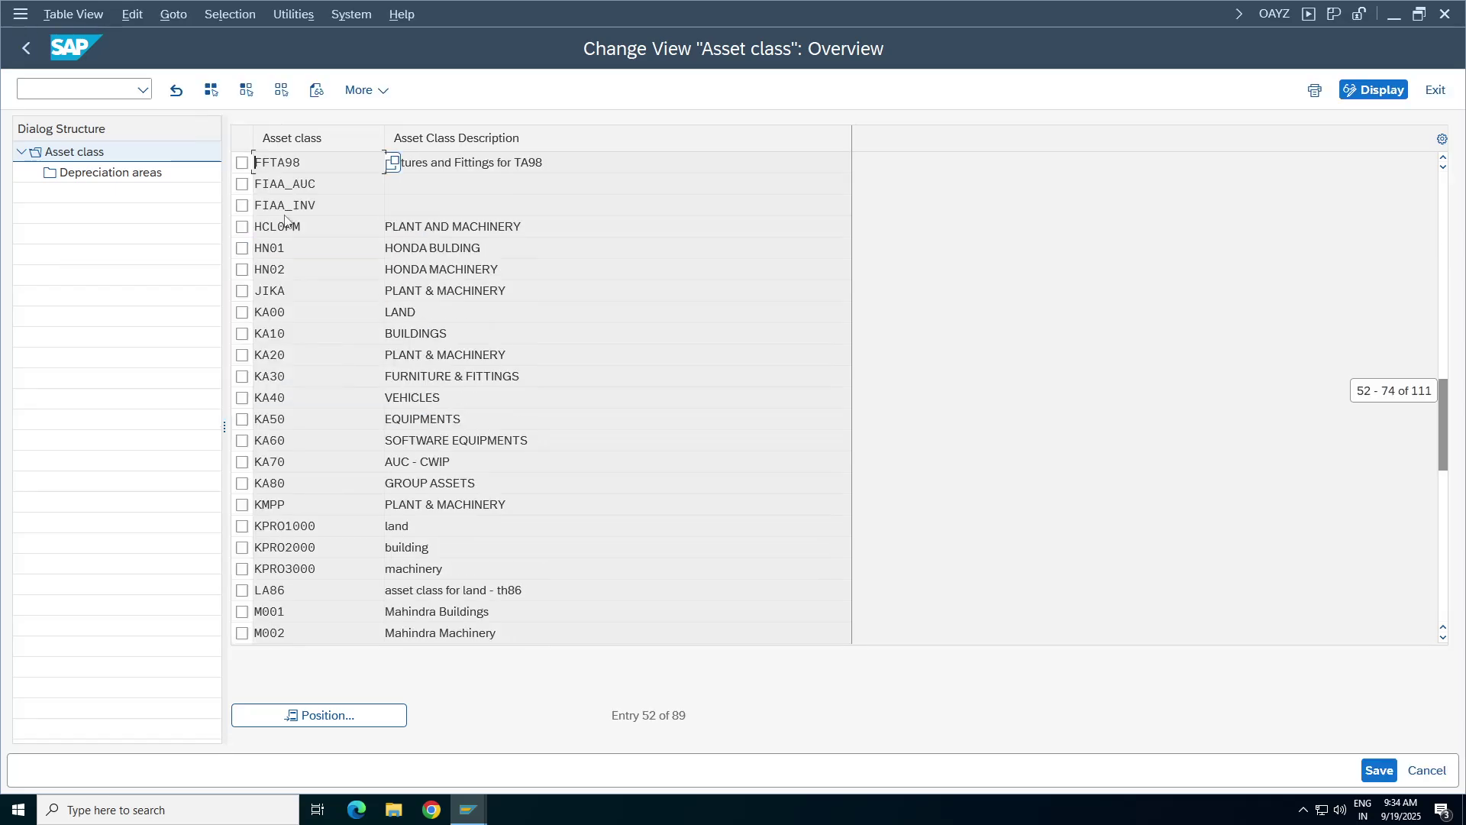
- Check the depreciation keys assigned to the depreciation areas of asset class FFTA98, and return to the IMG structure
click(242, 163)
double_click(111, 172)
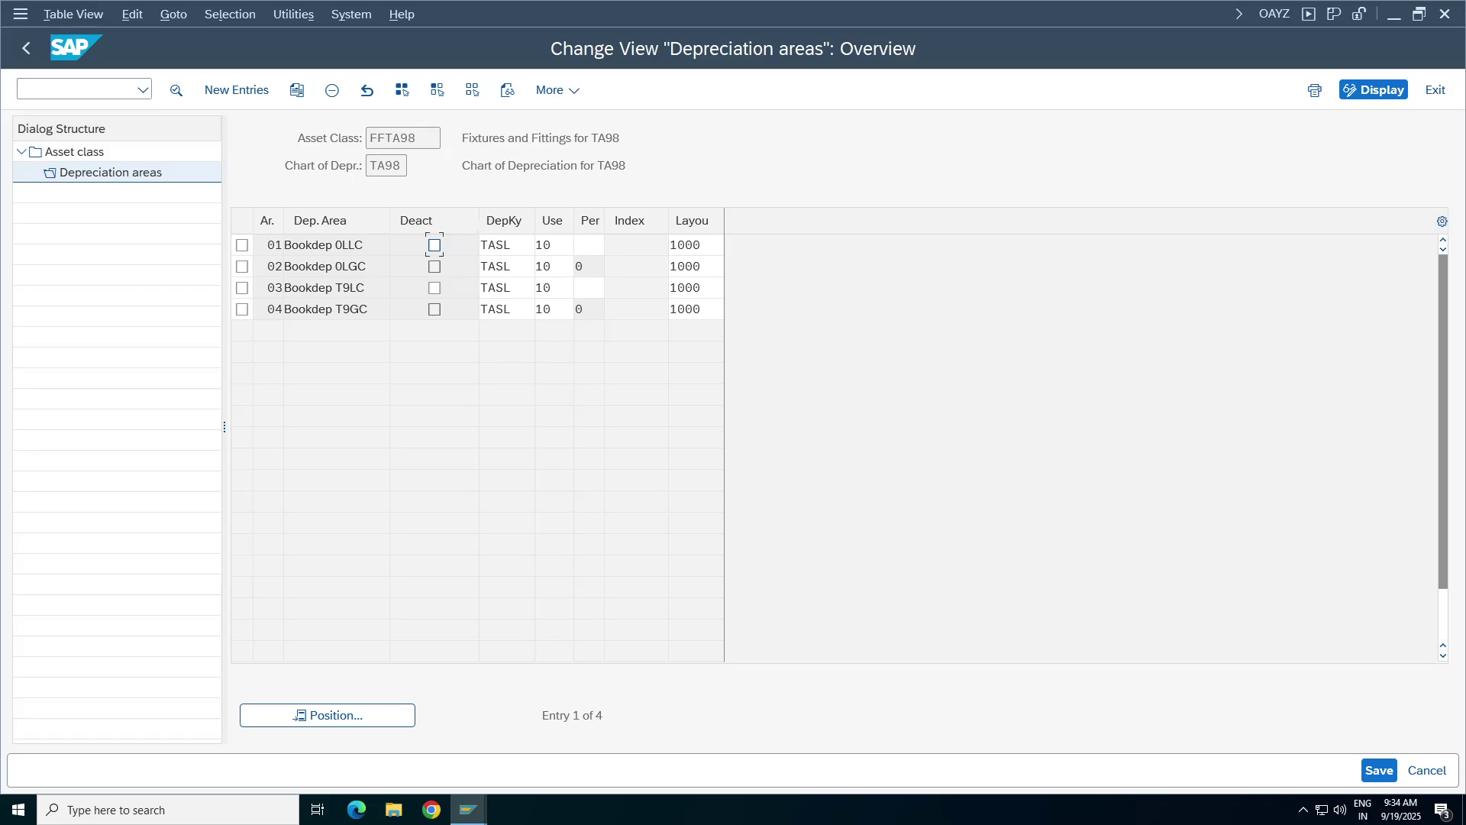
key(Tab)
key(Down)
key(Down)
key(Down)
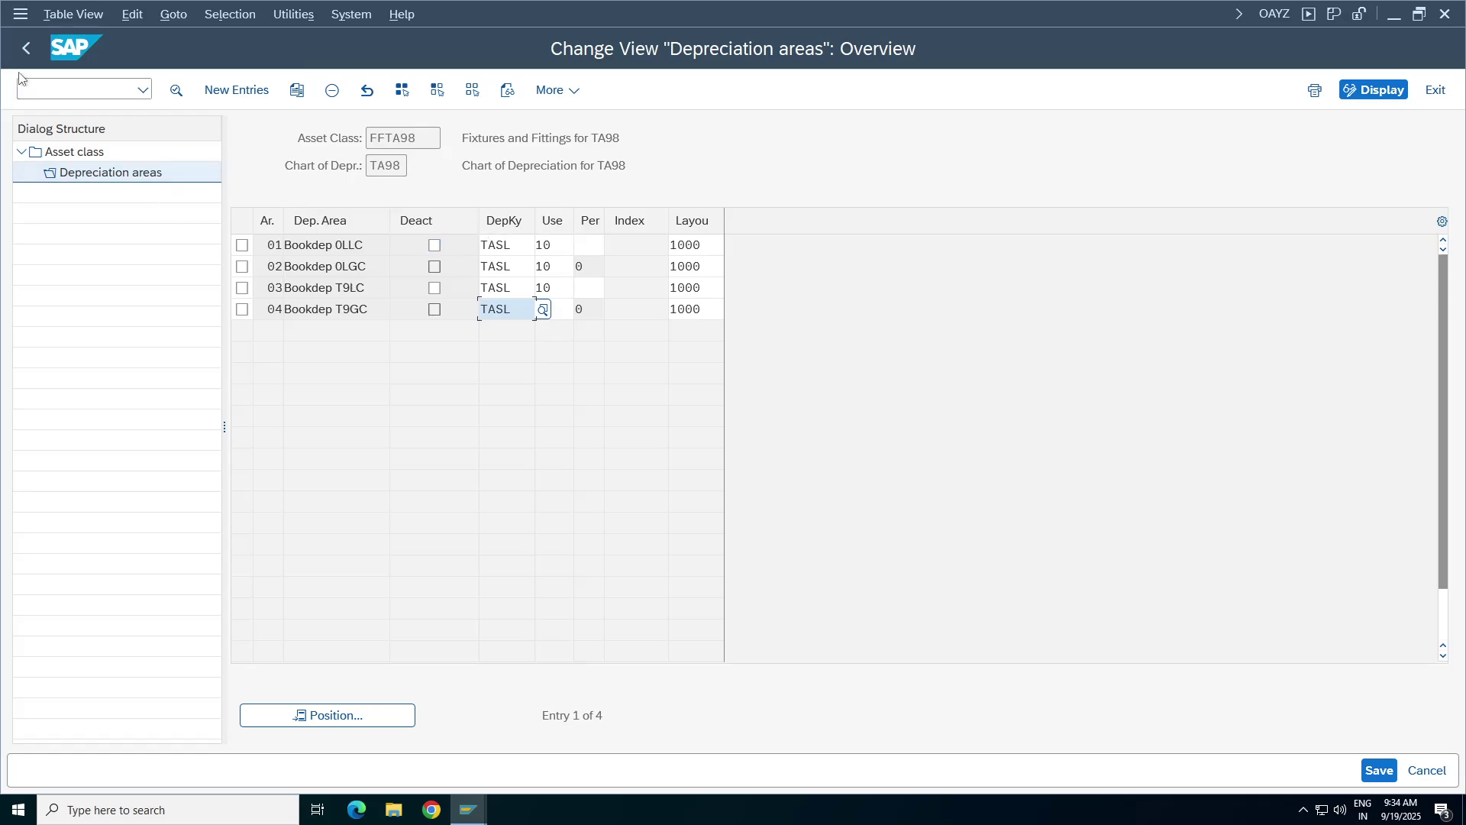
click(25, 48)
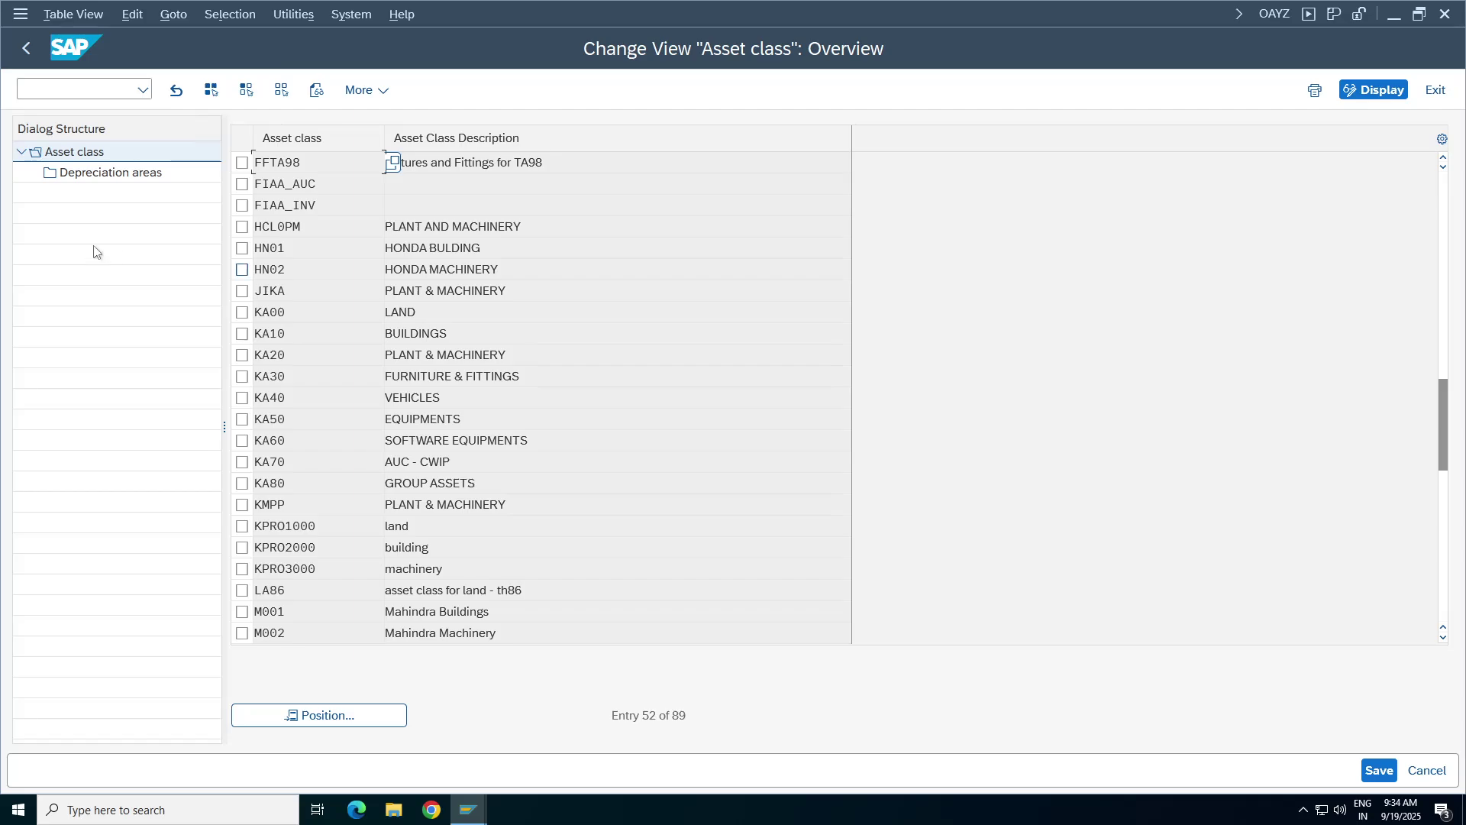
click(25, 47)
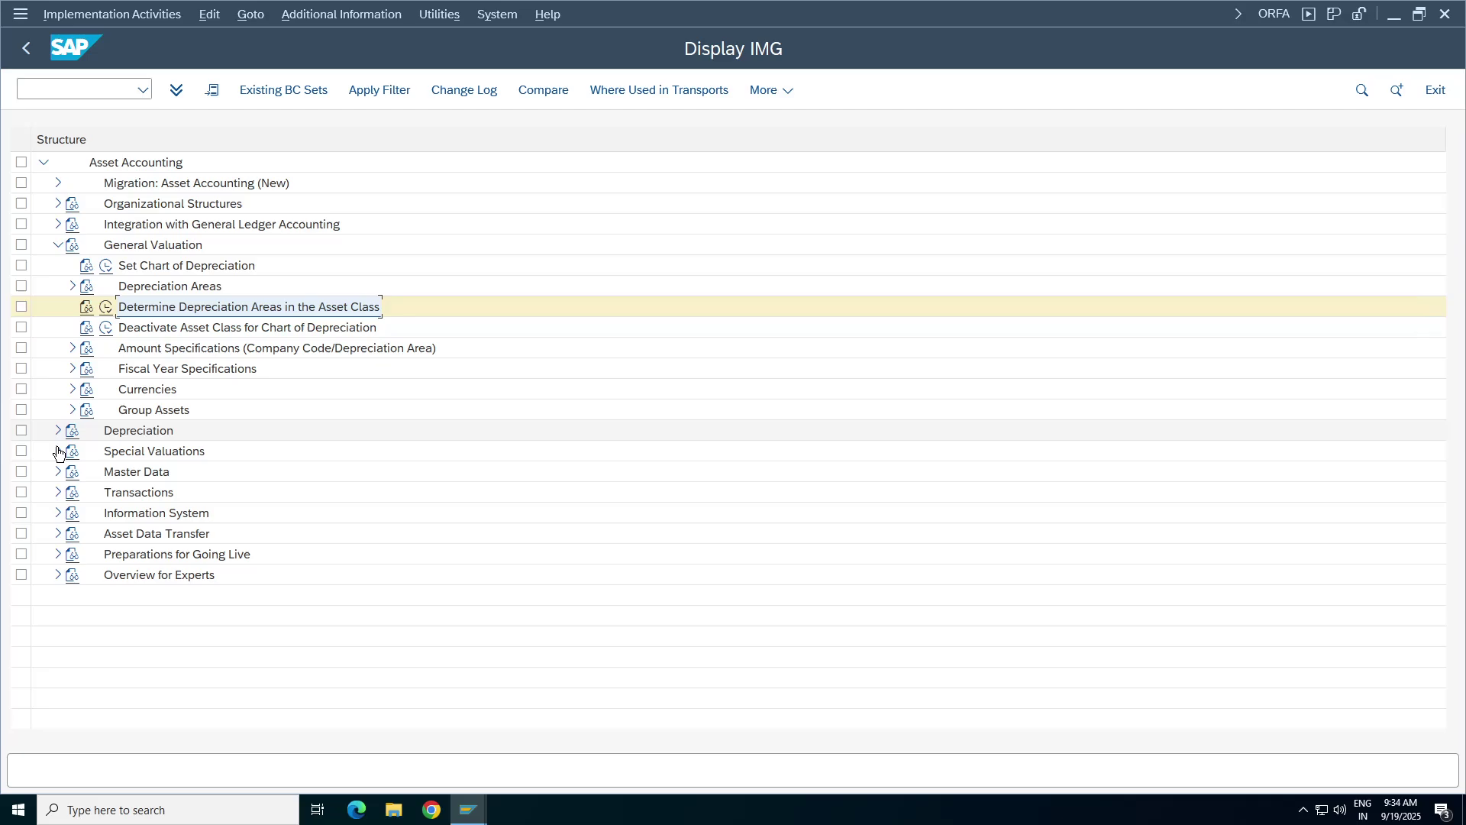
- Open Define Base Methods within the depreciation key calculation methods, under Valuation Methods in the Depreciation branch
click(122, 435)
click(59, 431)
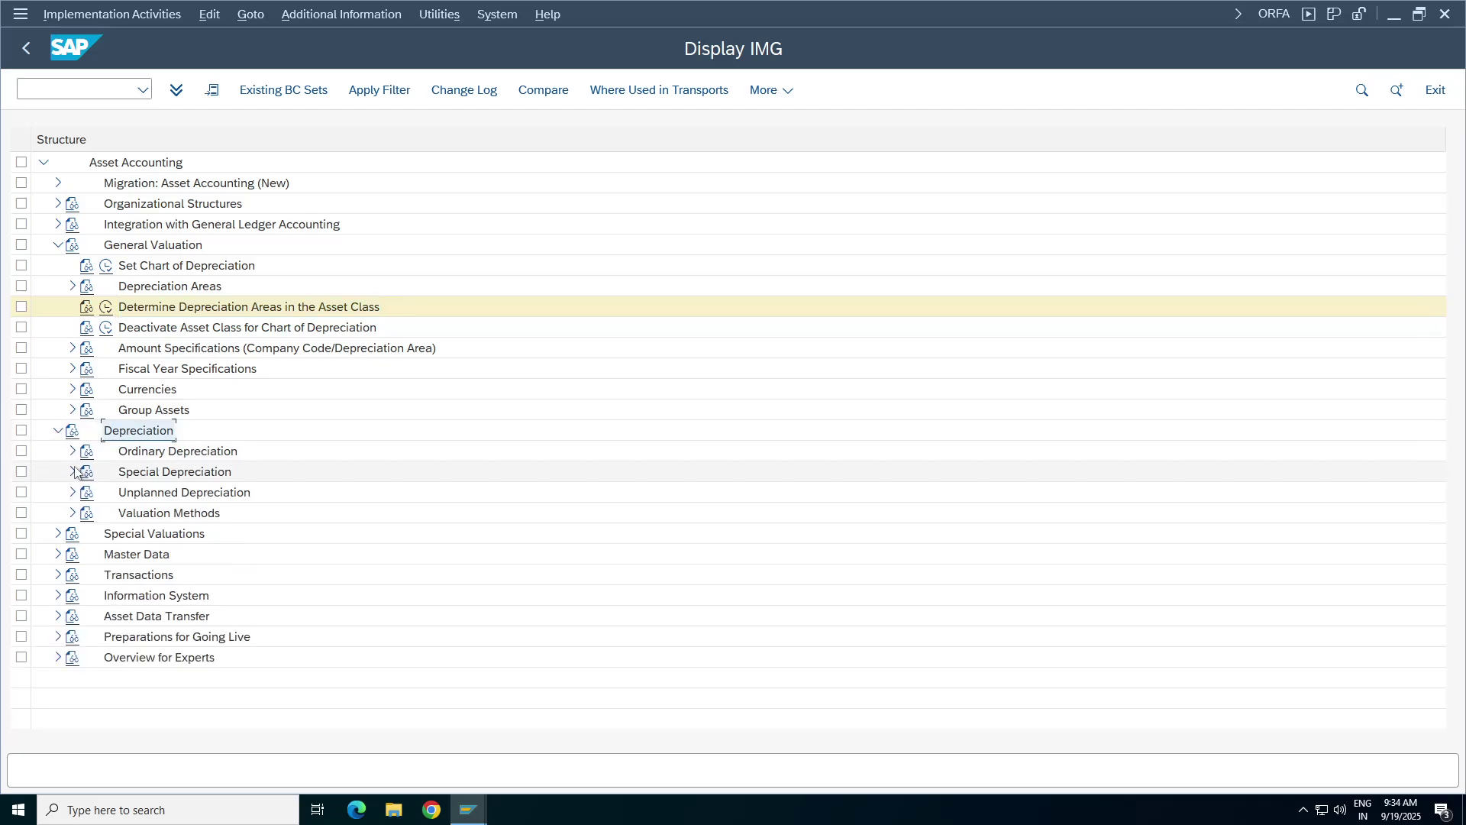
click(72, 451)
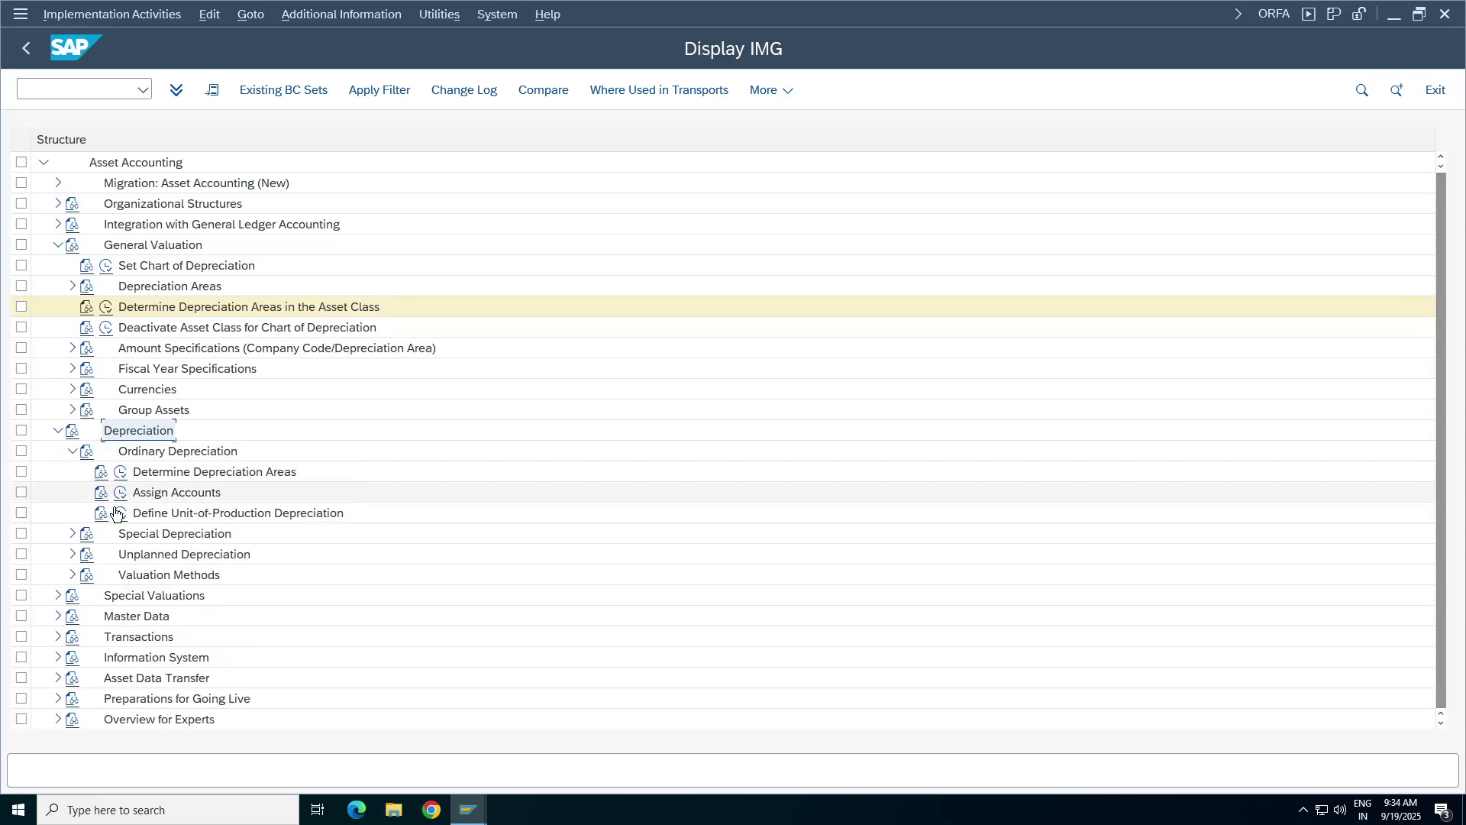
click(71, 452)
click(72, 512)
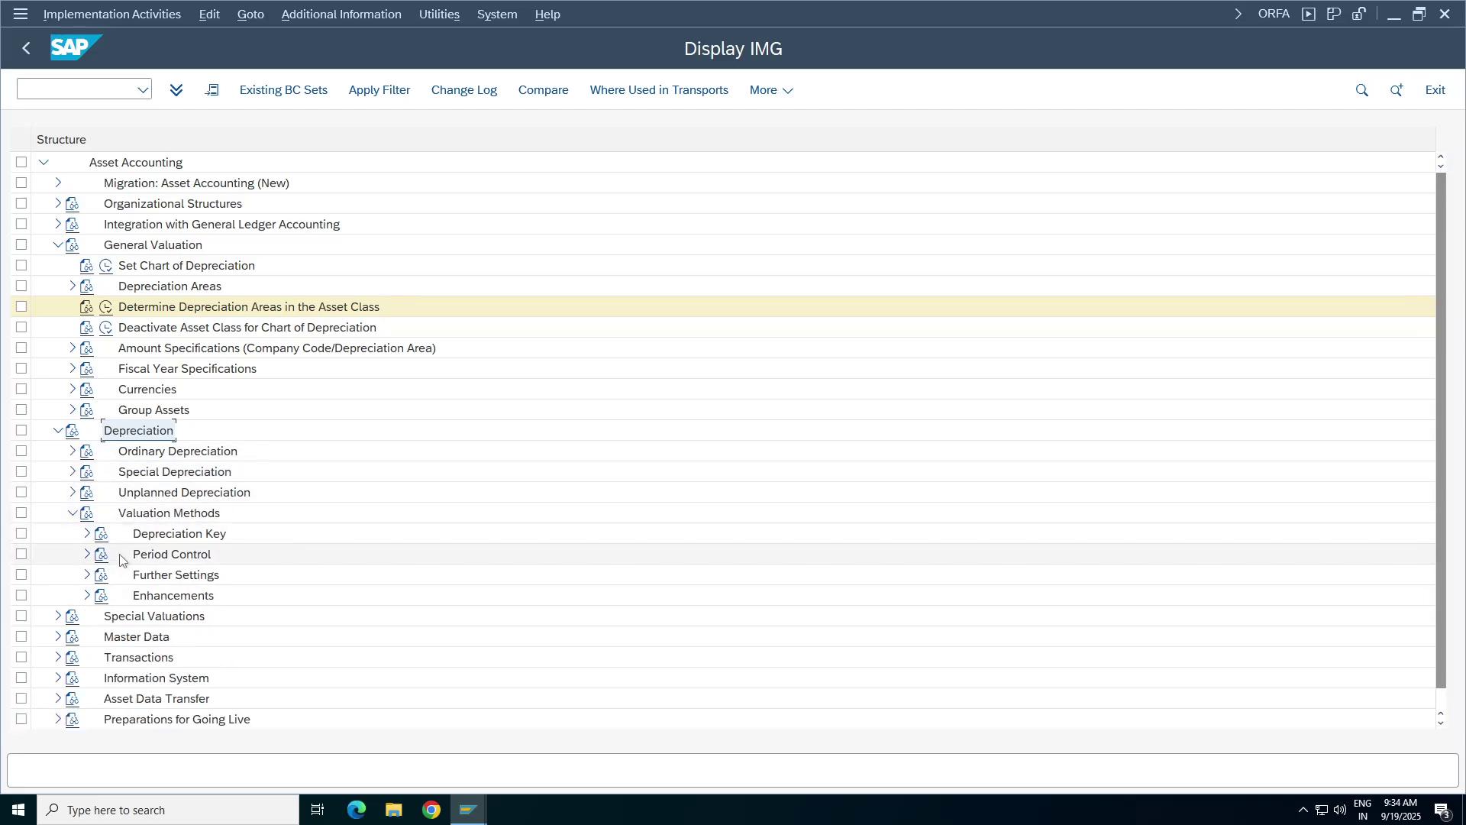
click(161, 536)
click(86, 534)
click(99, 562)
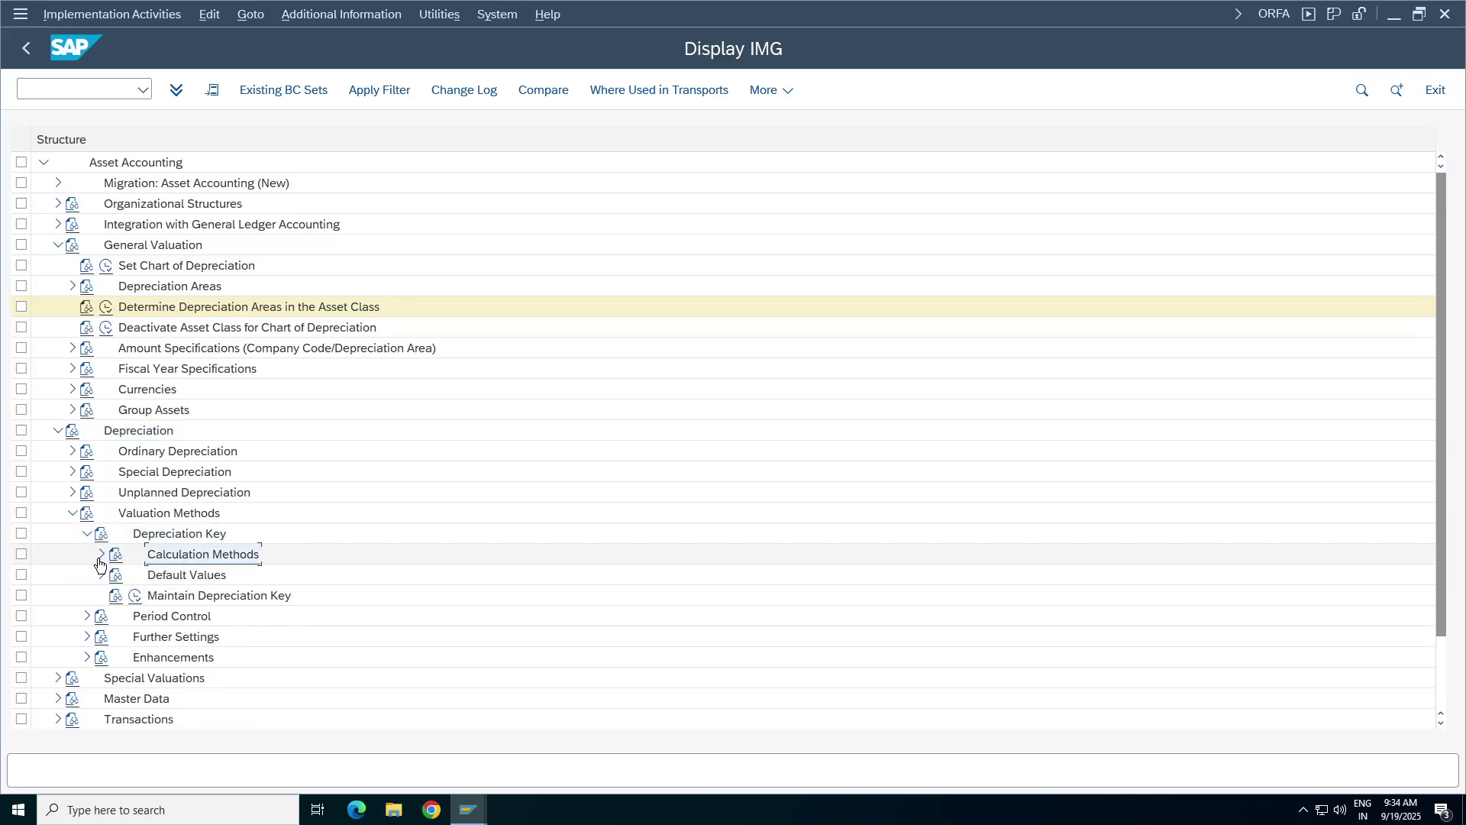
click(151, 577)
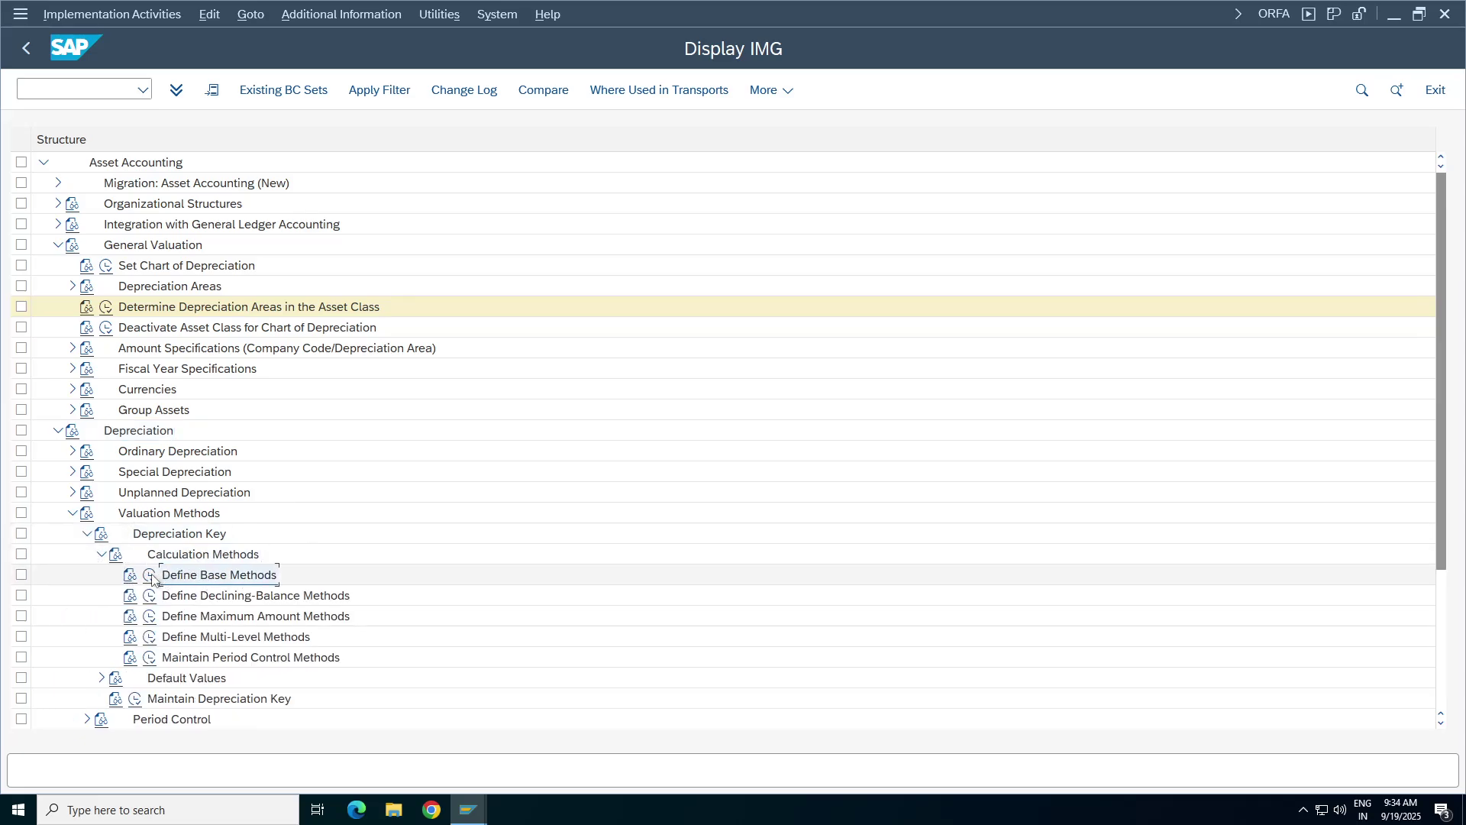
click(151, 578)
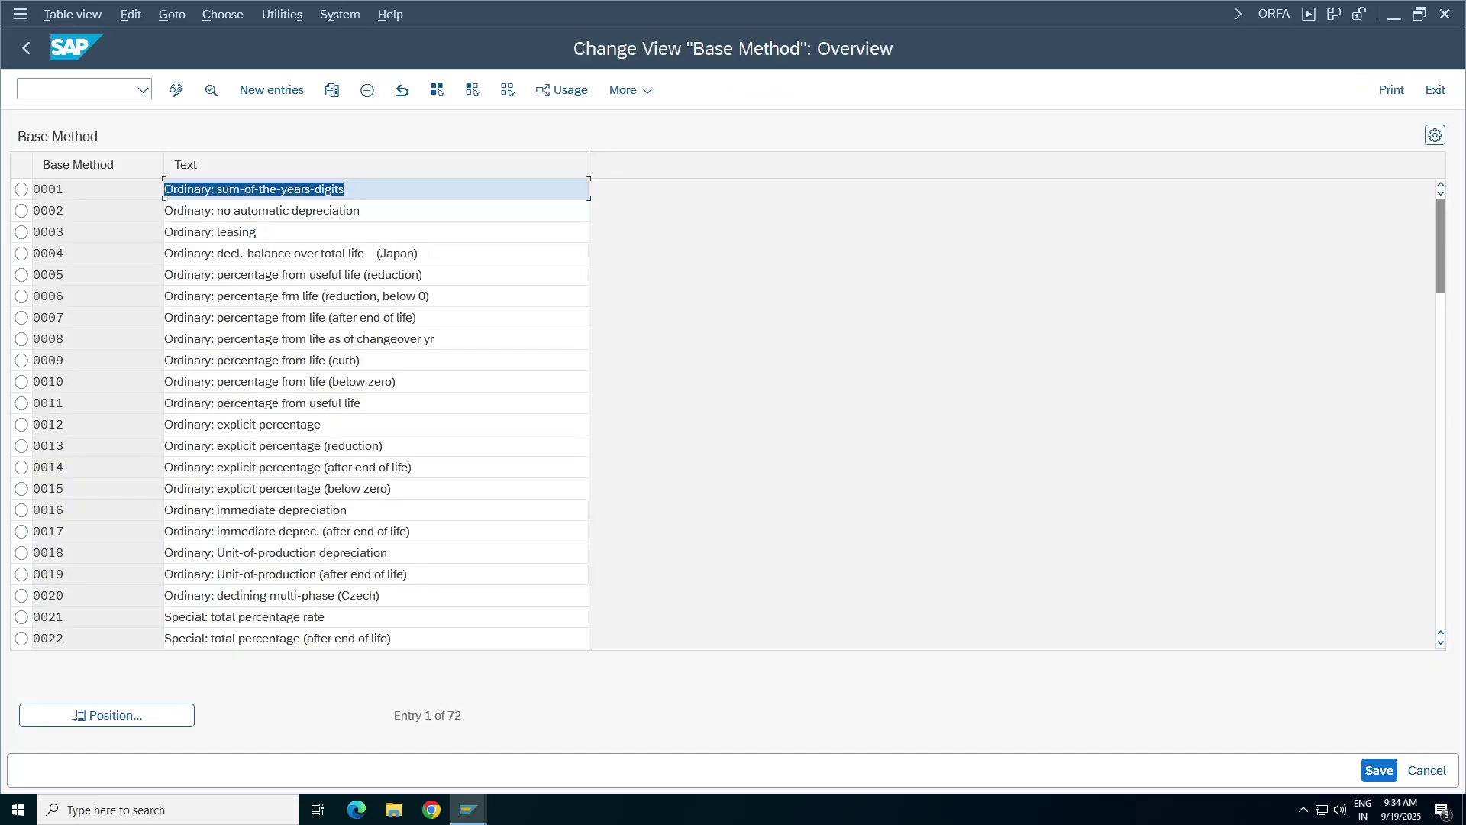
- Examine base method 0012, Ordinary: explicit percentage, and return to the IMG structure
click(242, 424)
drag(328, 424, 9, 426)
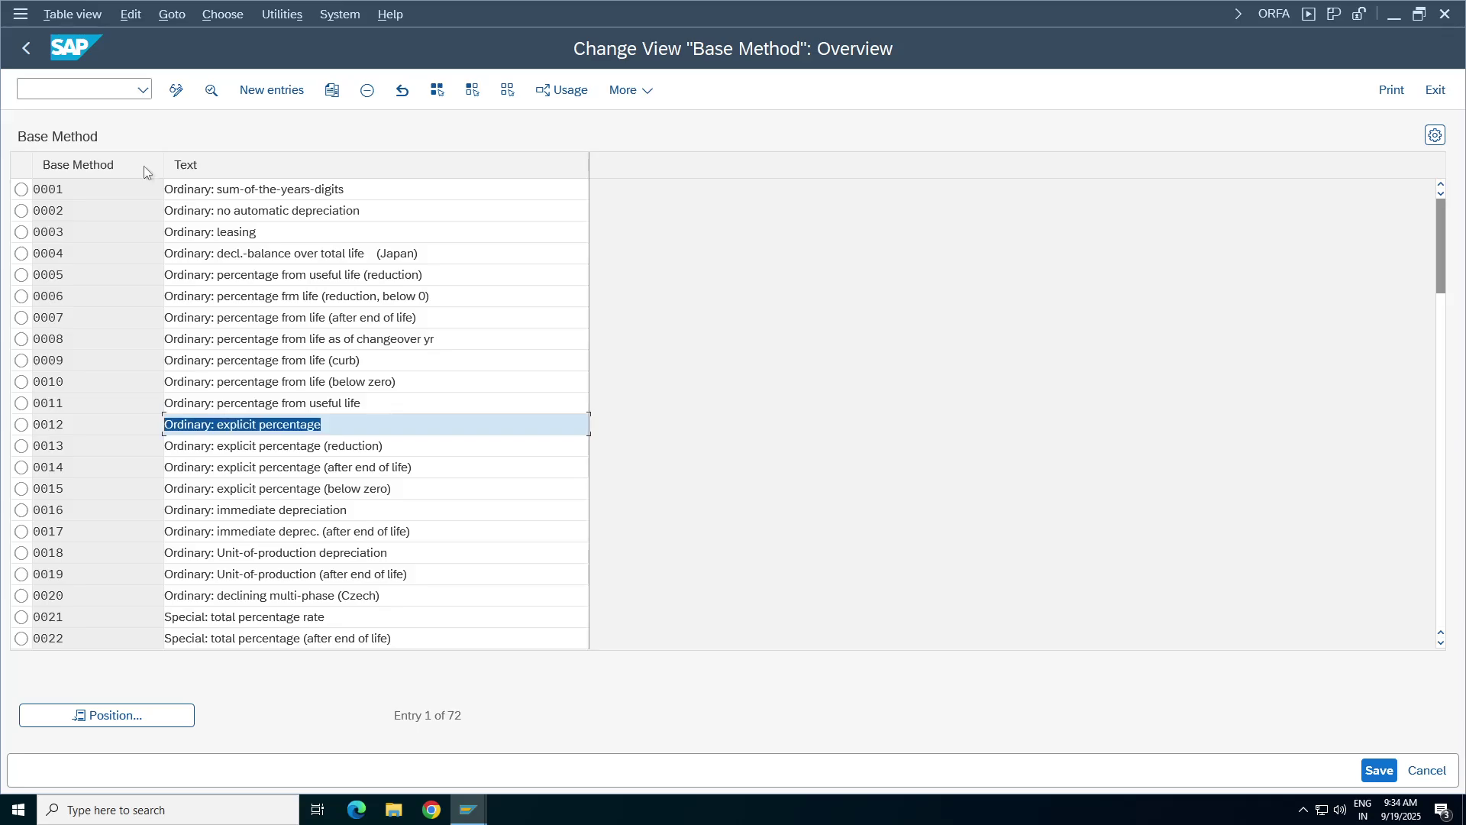
click(27, 48)
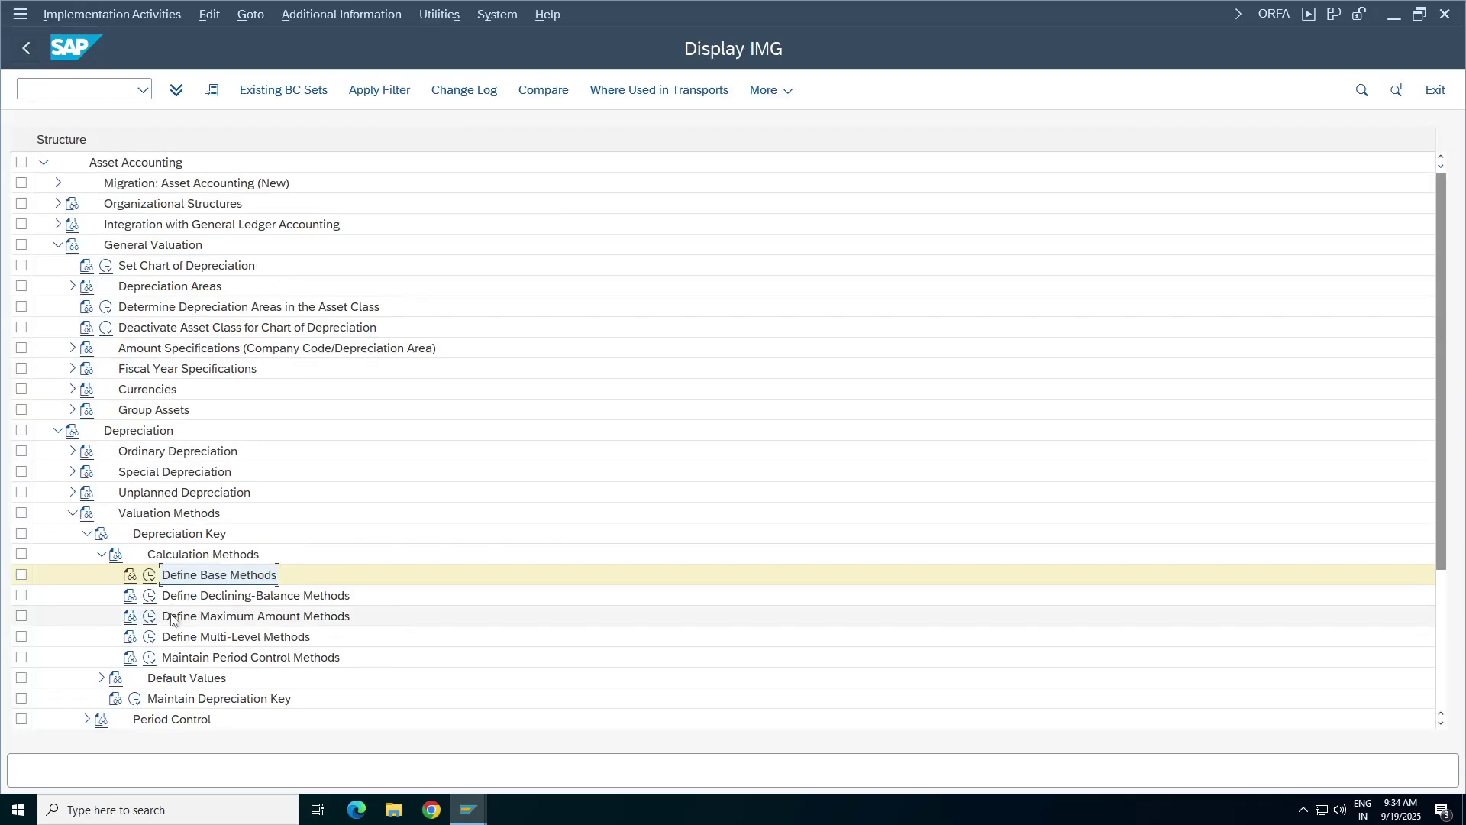
- Check the declining-balance methods defined for chart of depreciation TA98, and return to the IMG structure
click(179, 597)
click(151, 597)
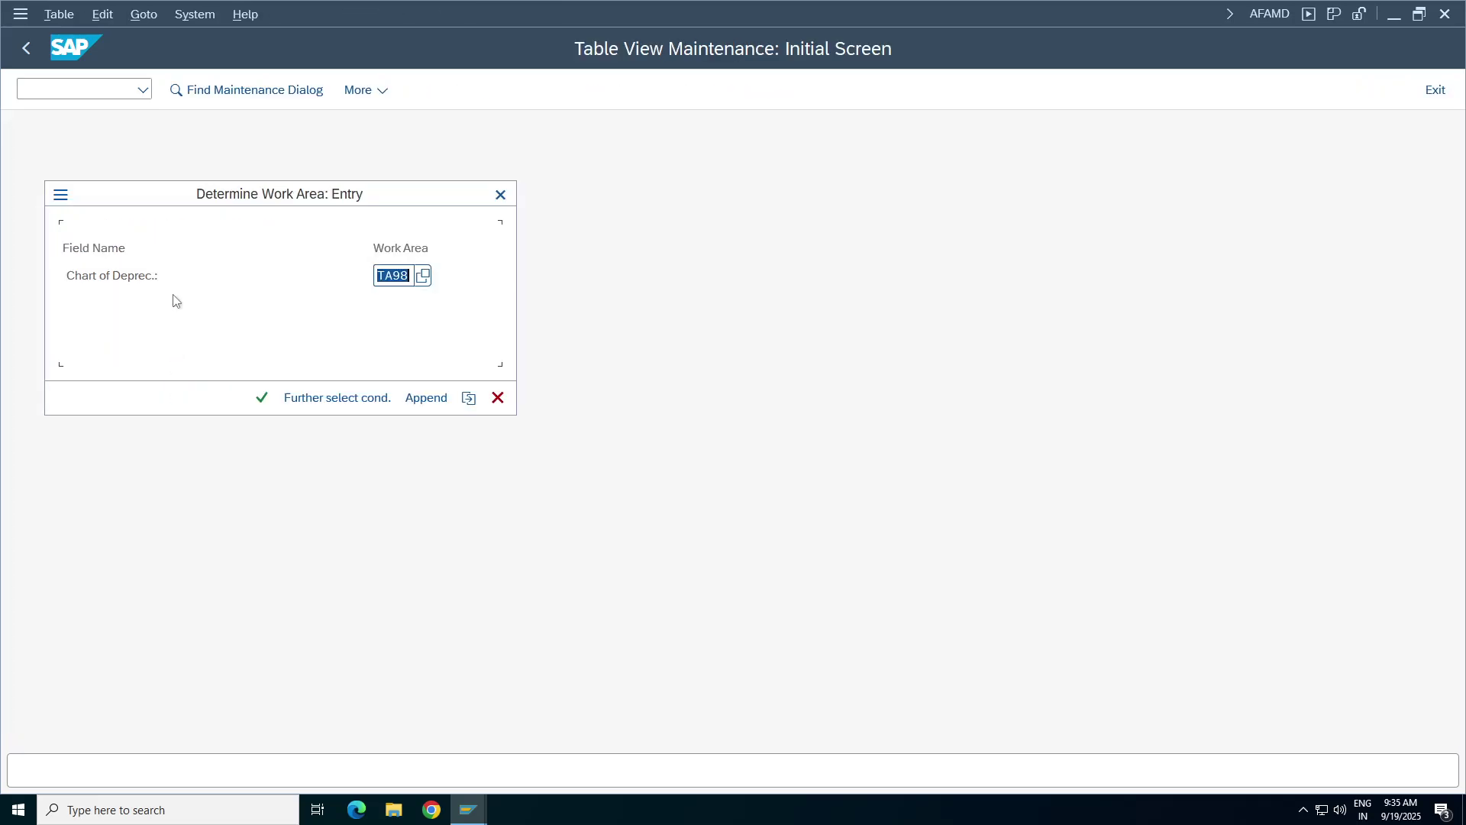
click(262, 398)
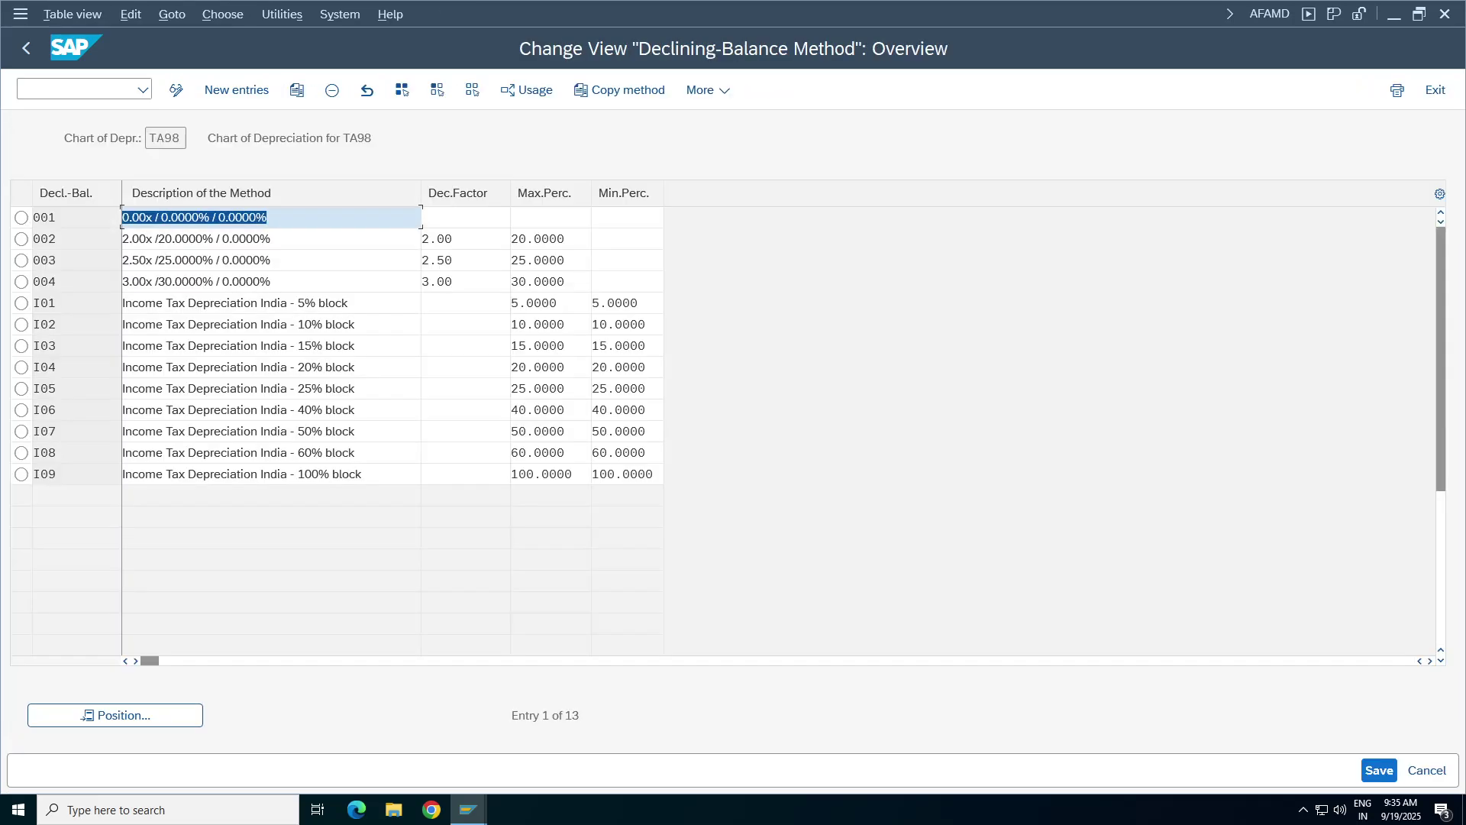
click(27, 48)
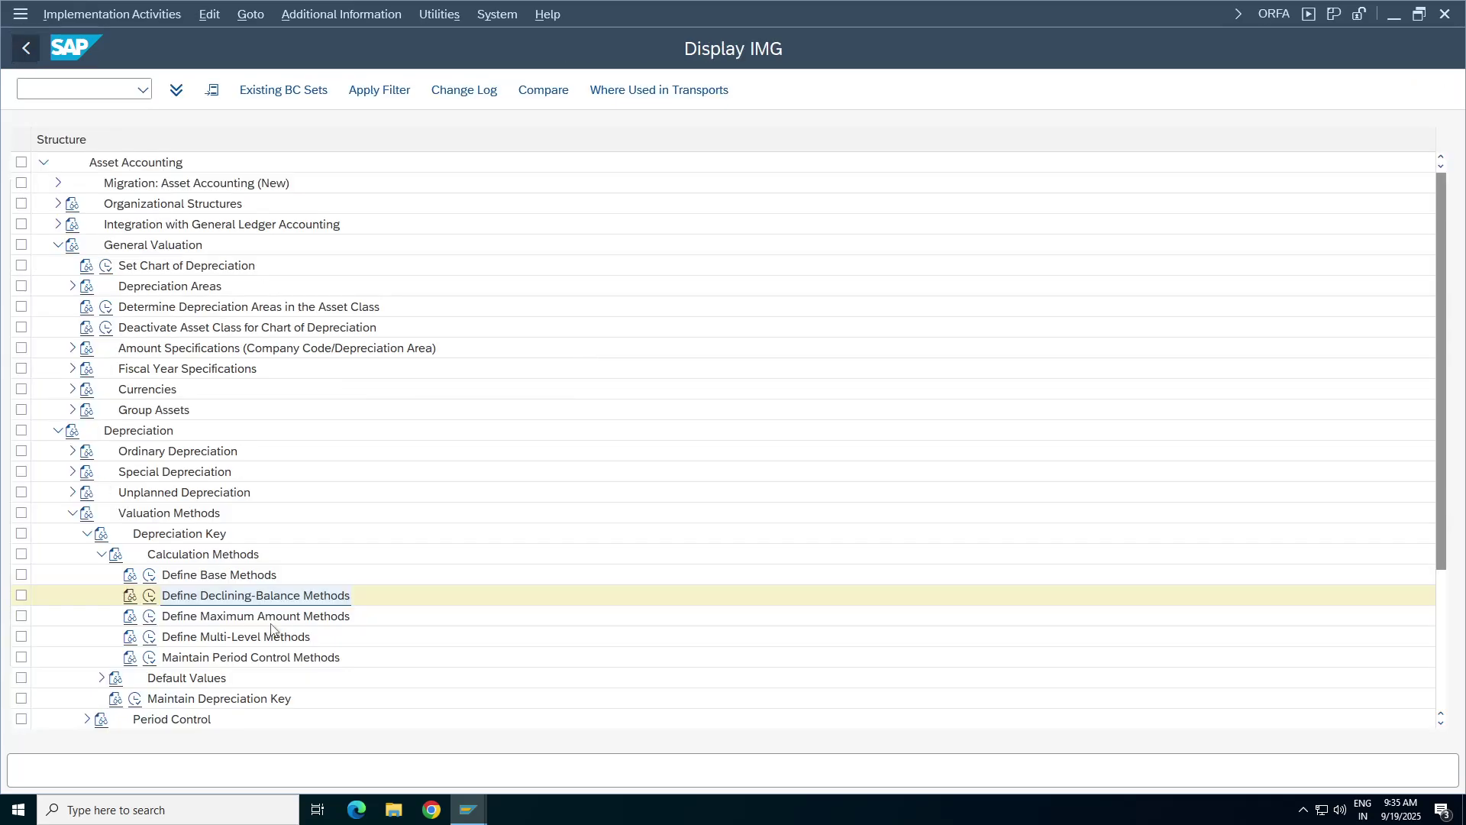
- Open Define Multi-Level Methods for chart of depreciation TA98
click(170, 638)
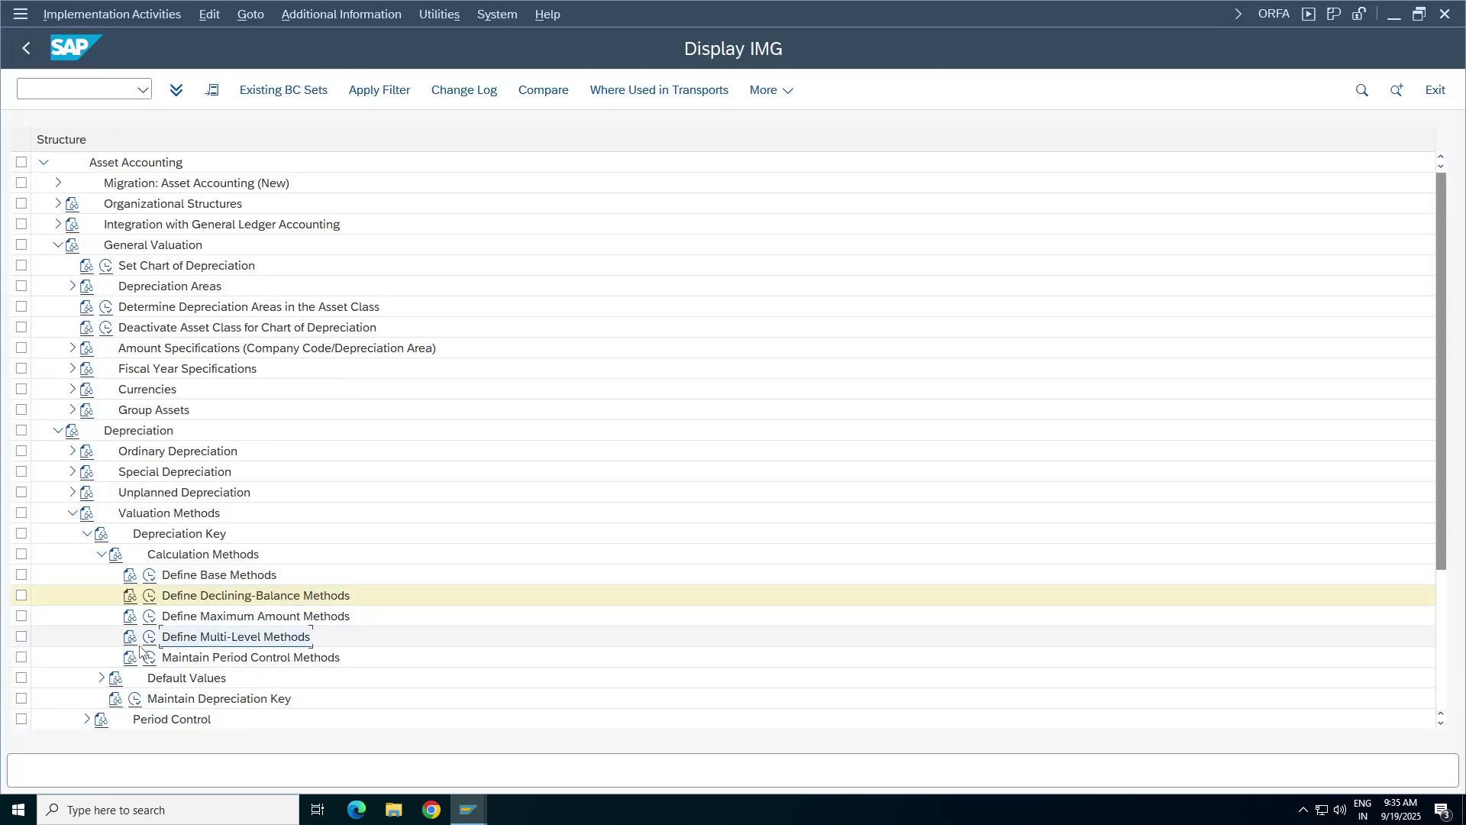
click(150, 638)
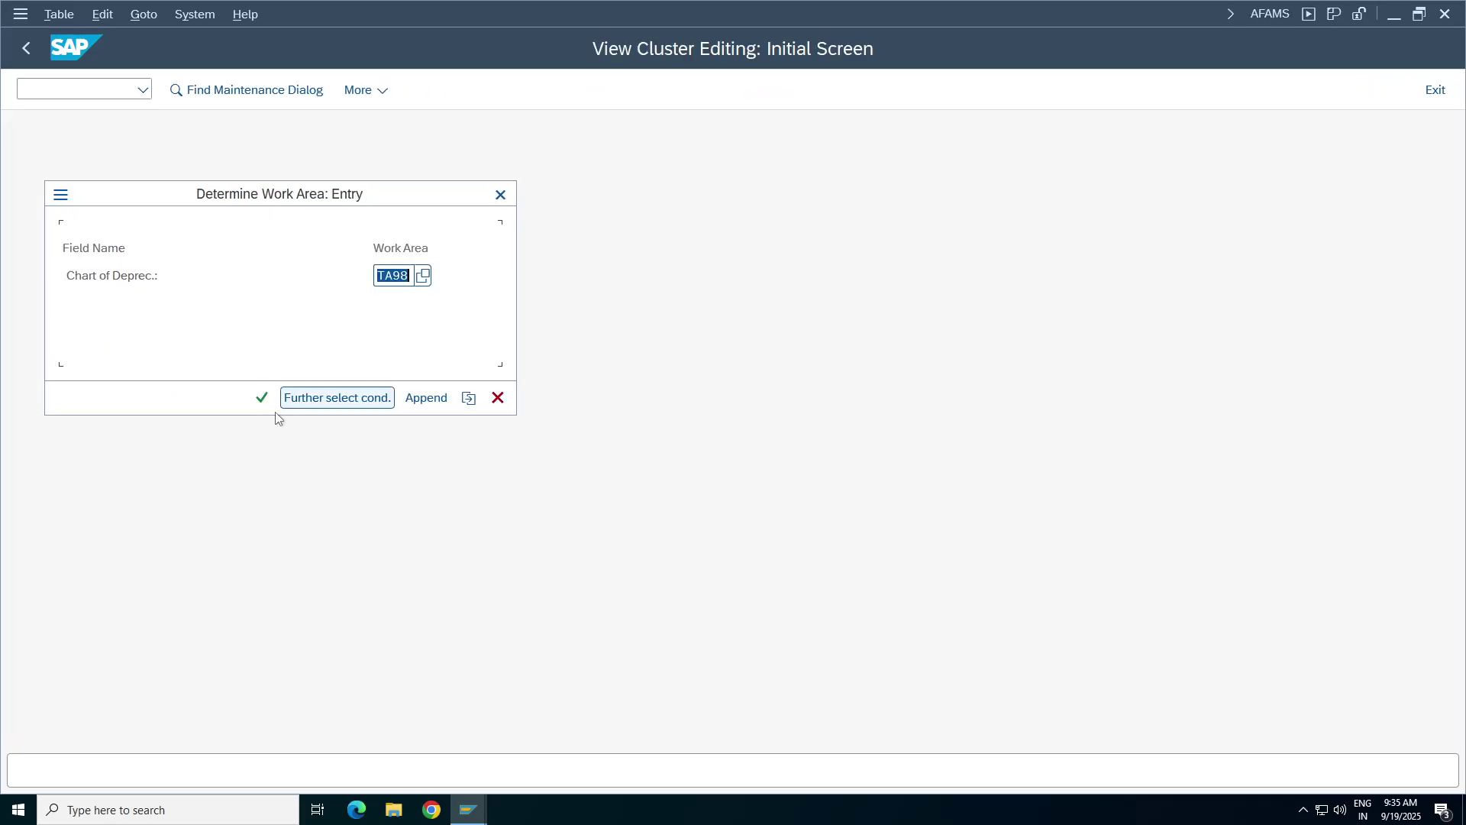
key(Return)
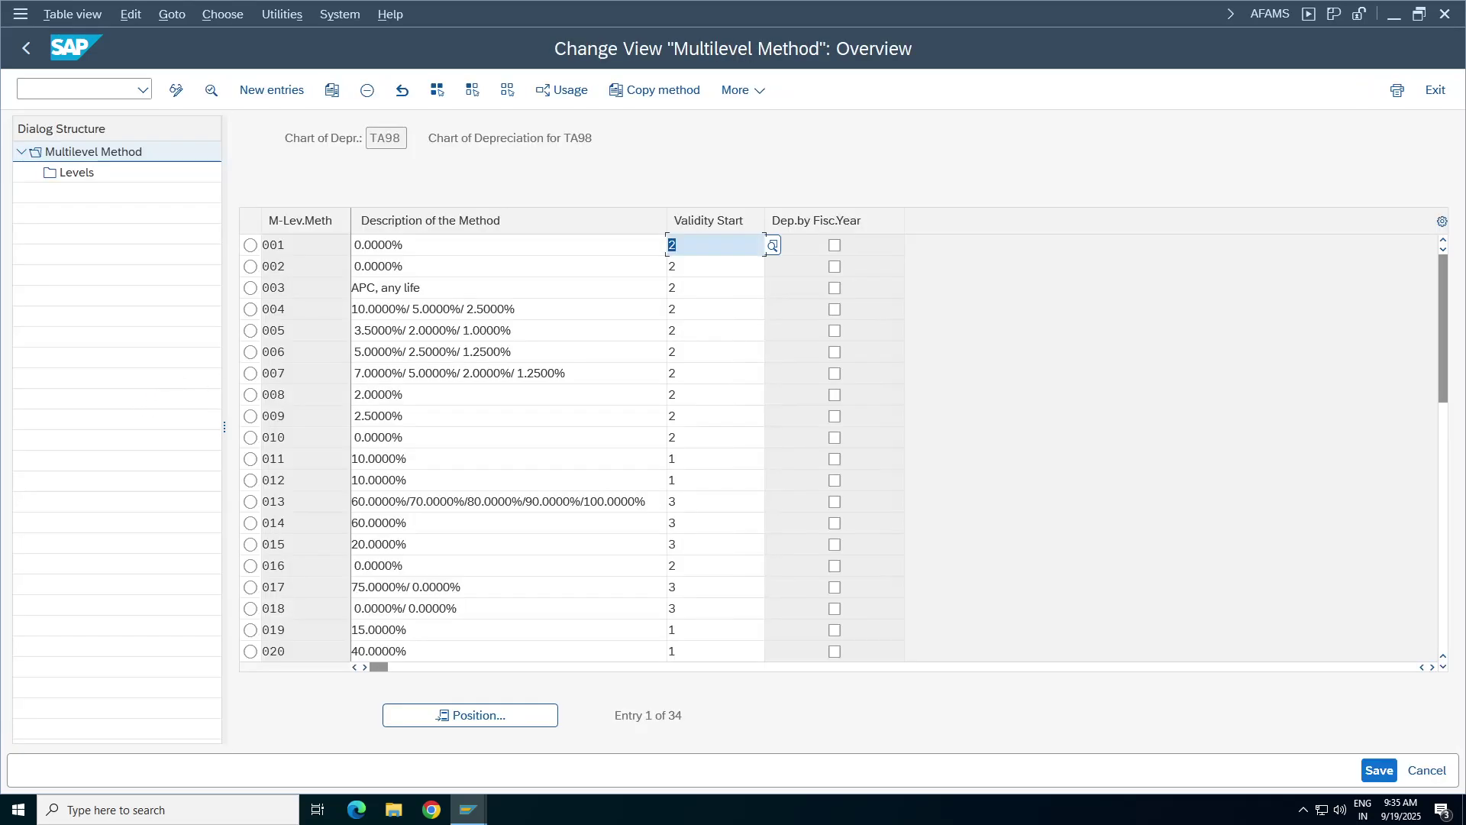
- Create multilevel method TDB, described as "Declicing Balance method for TA98", with validity start 1 From capitalization date
click(272, 89)
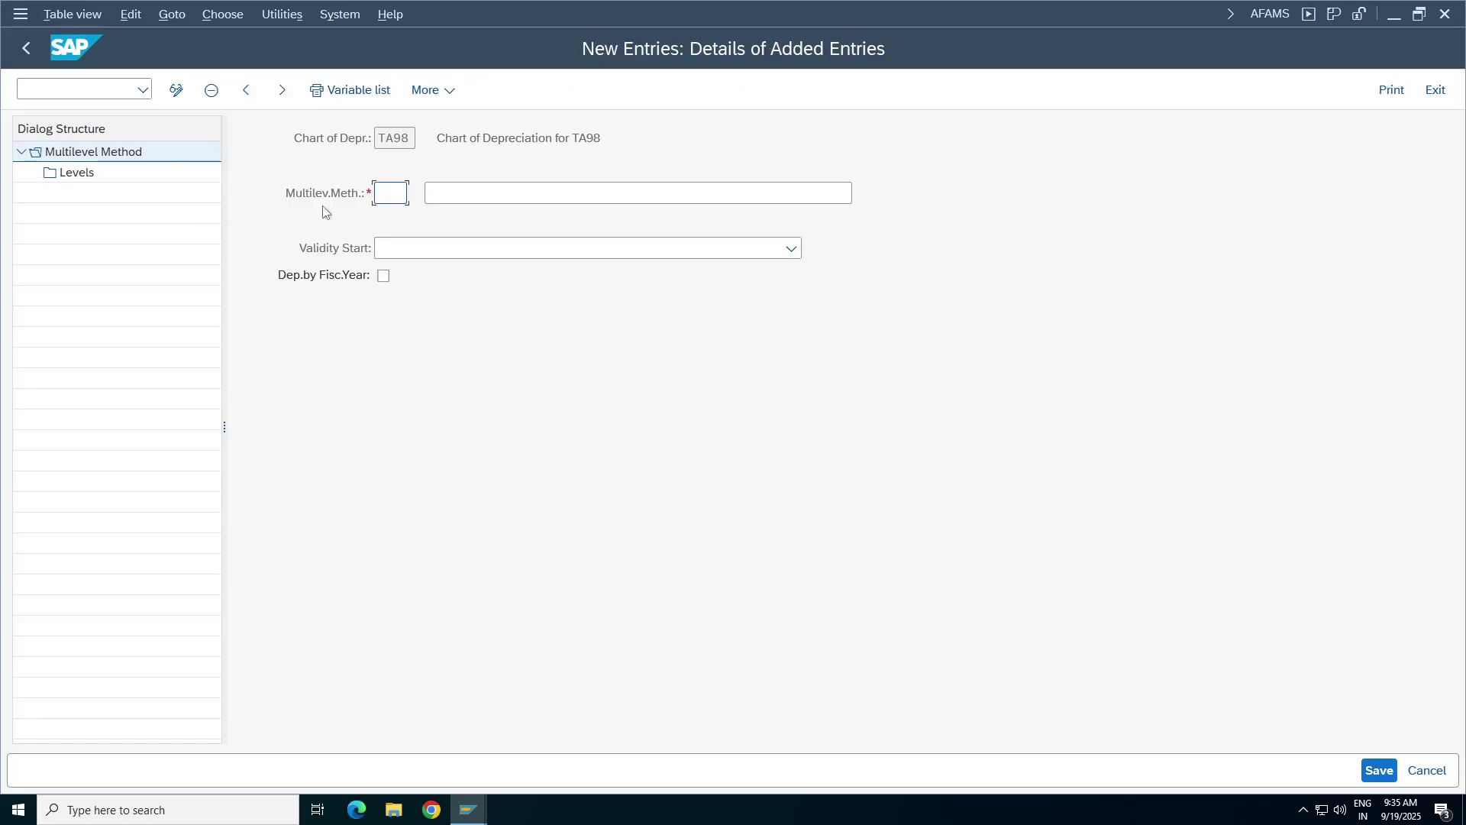
text(1)
key(BackSpace)
text(TDB)
key(Tab)
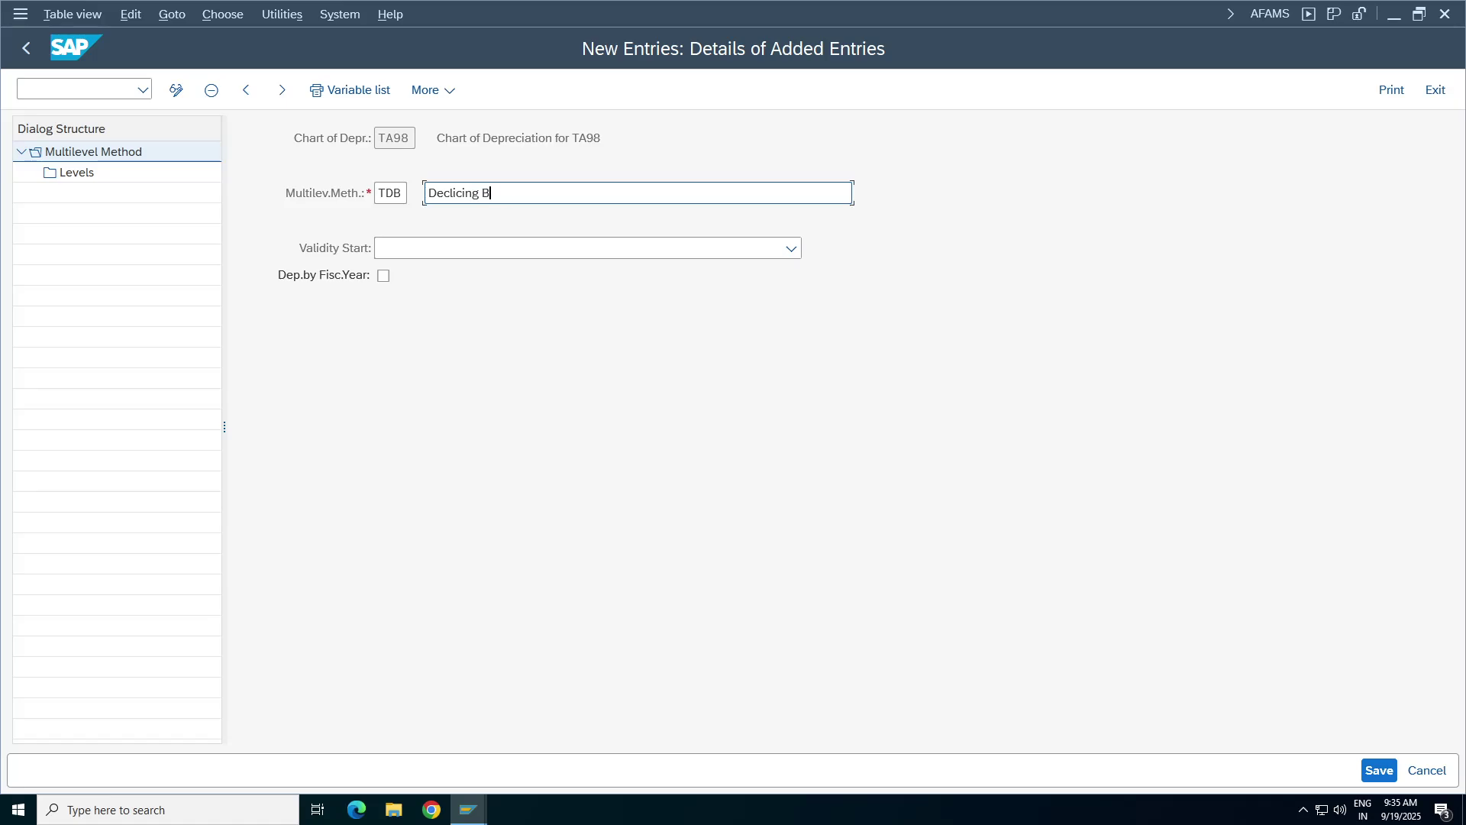
text(Declicing Balance method for TA98)
click(413, 249)
click(458, 273)
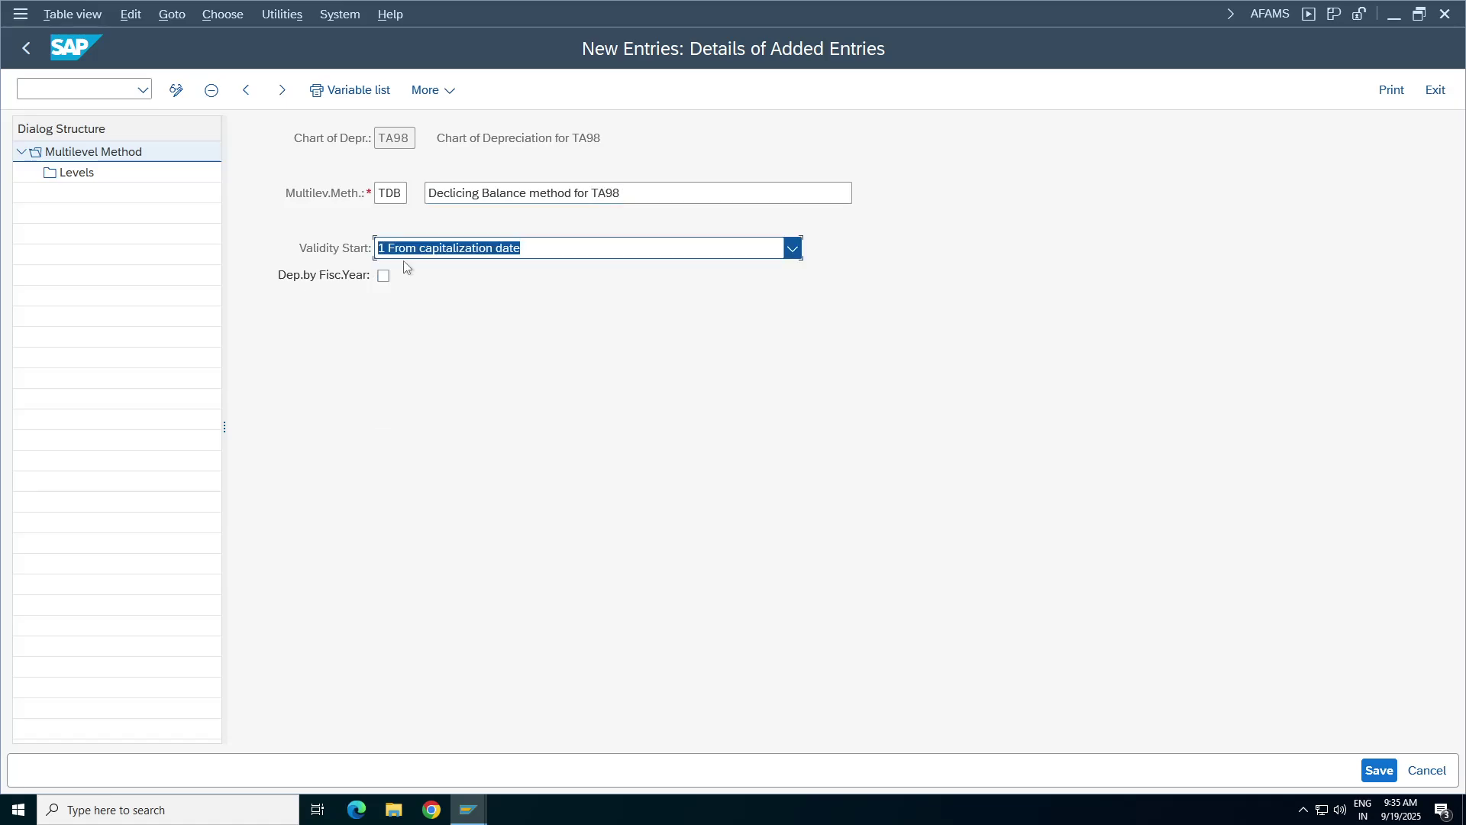
- Add a level to method TDB with acquisition year 9999 and 999 years, and open the base value key list
double_click(71, 174)
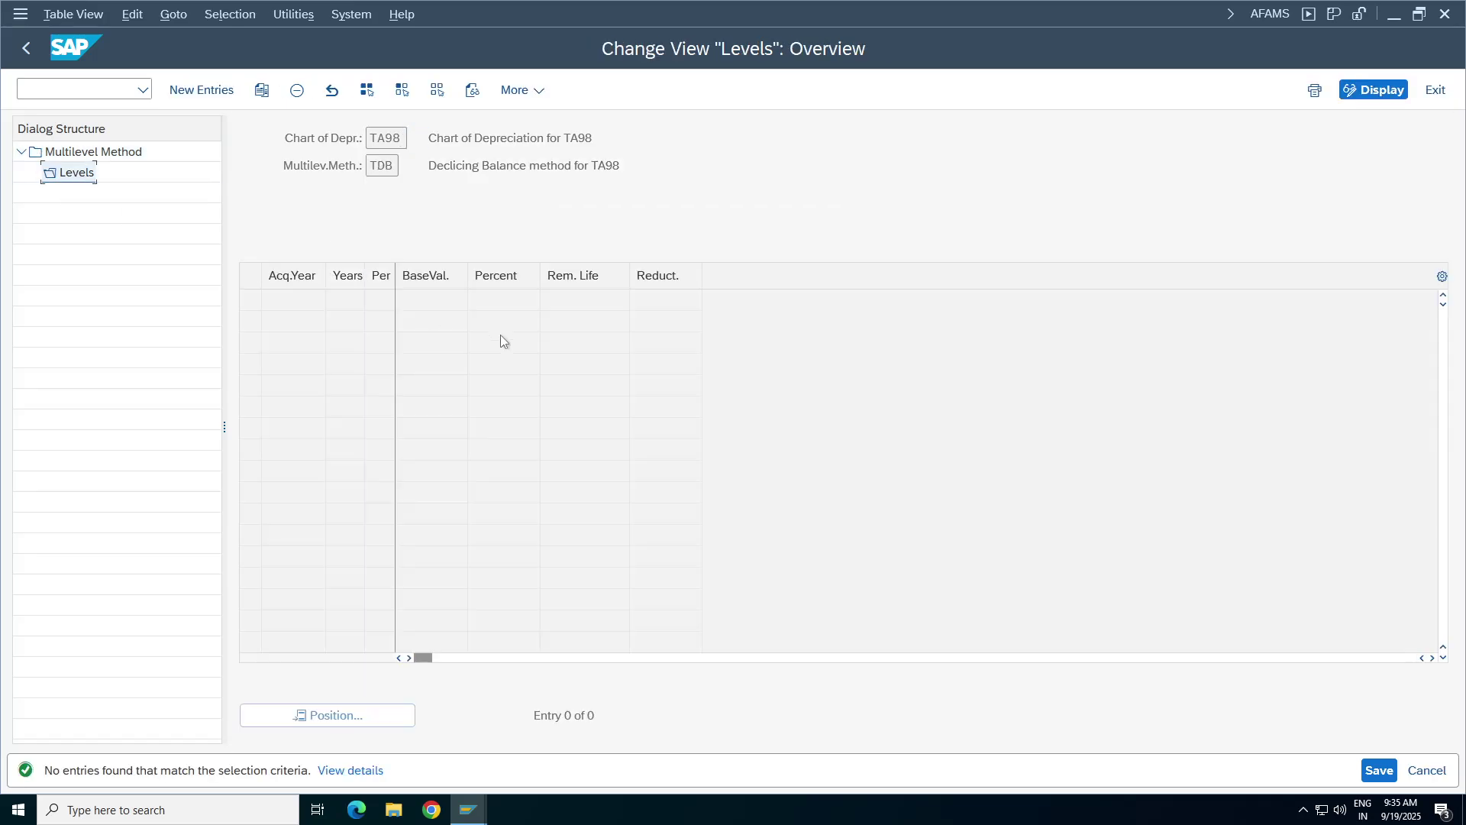
click(200, 89)
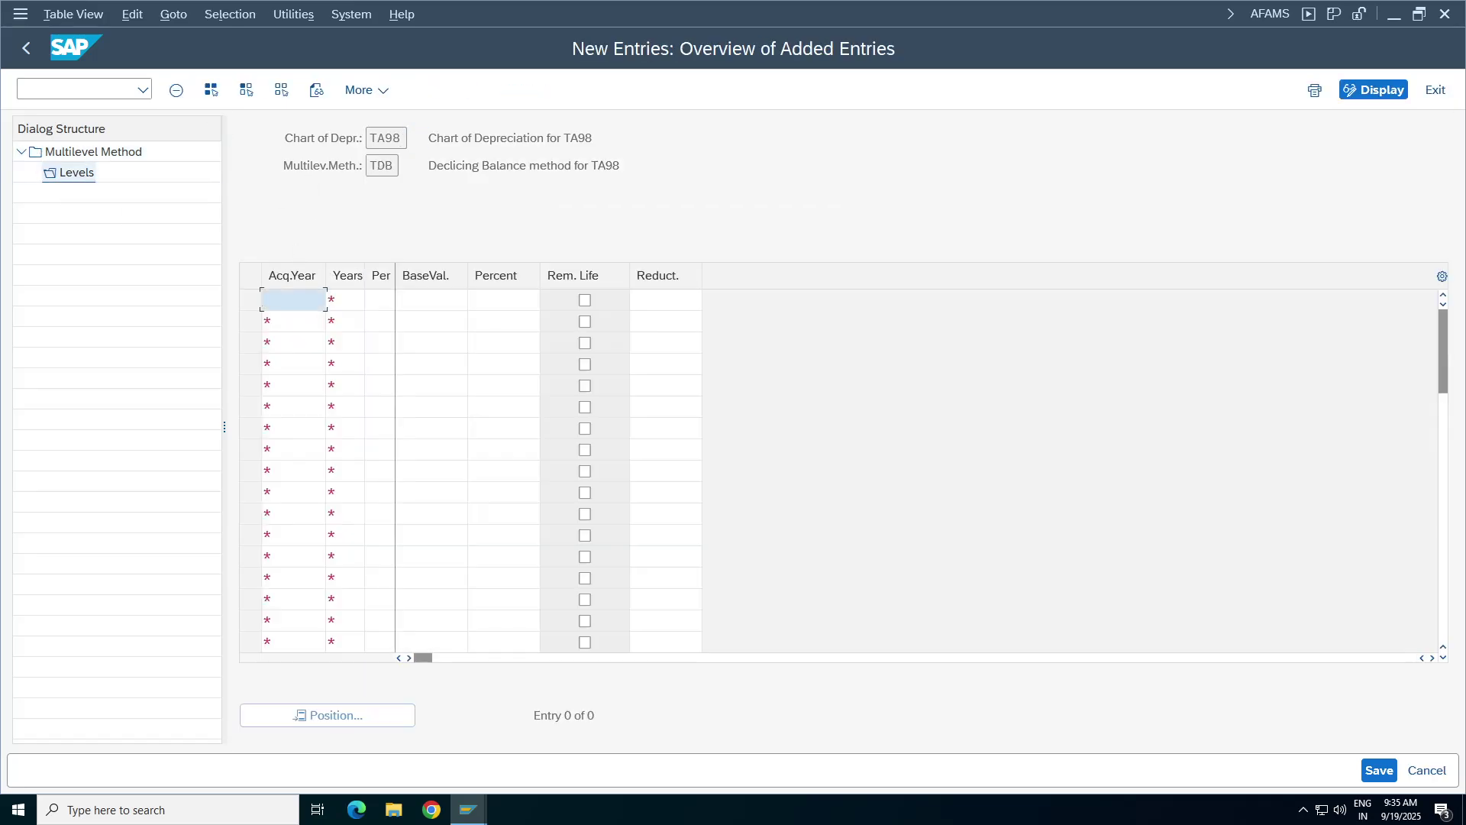
click(290, 324)
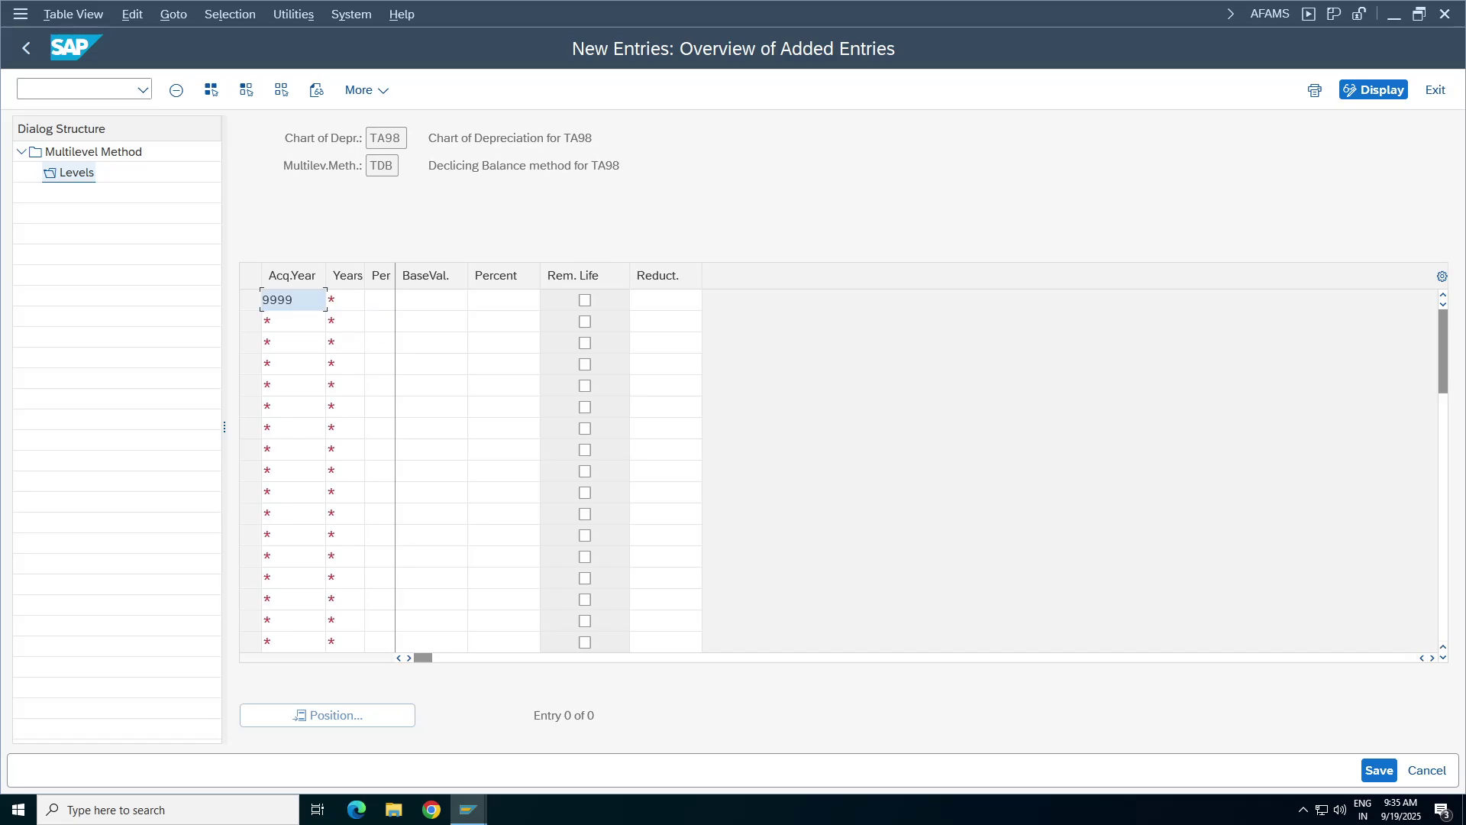
click(345, 299)
click(345, 324)
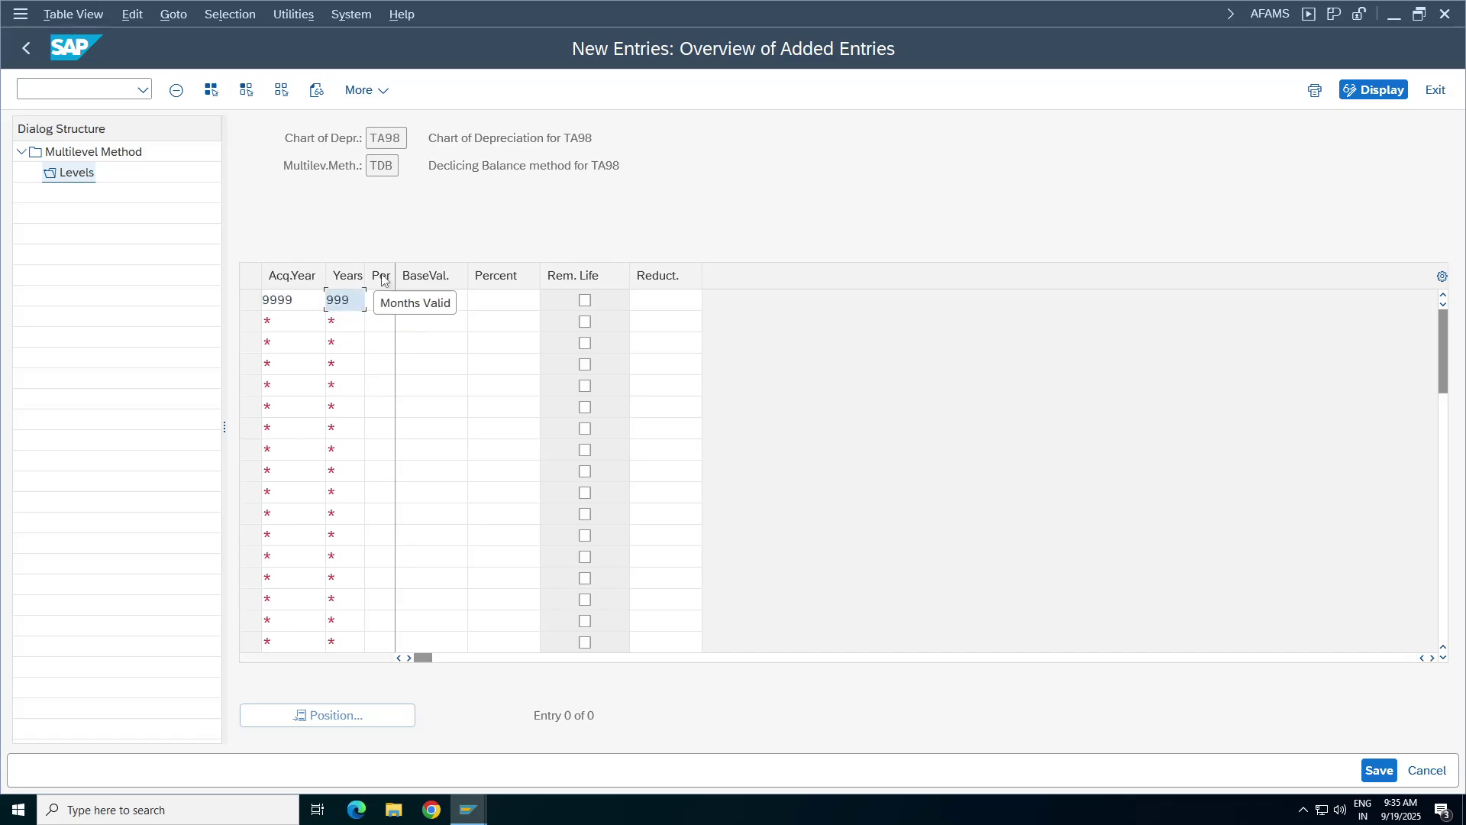
click(457, 300)
click(477, 301)
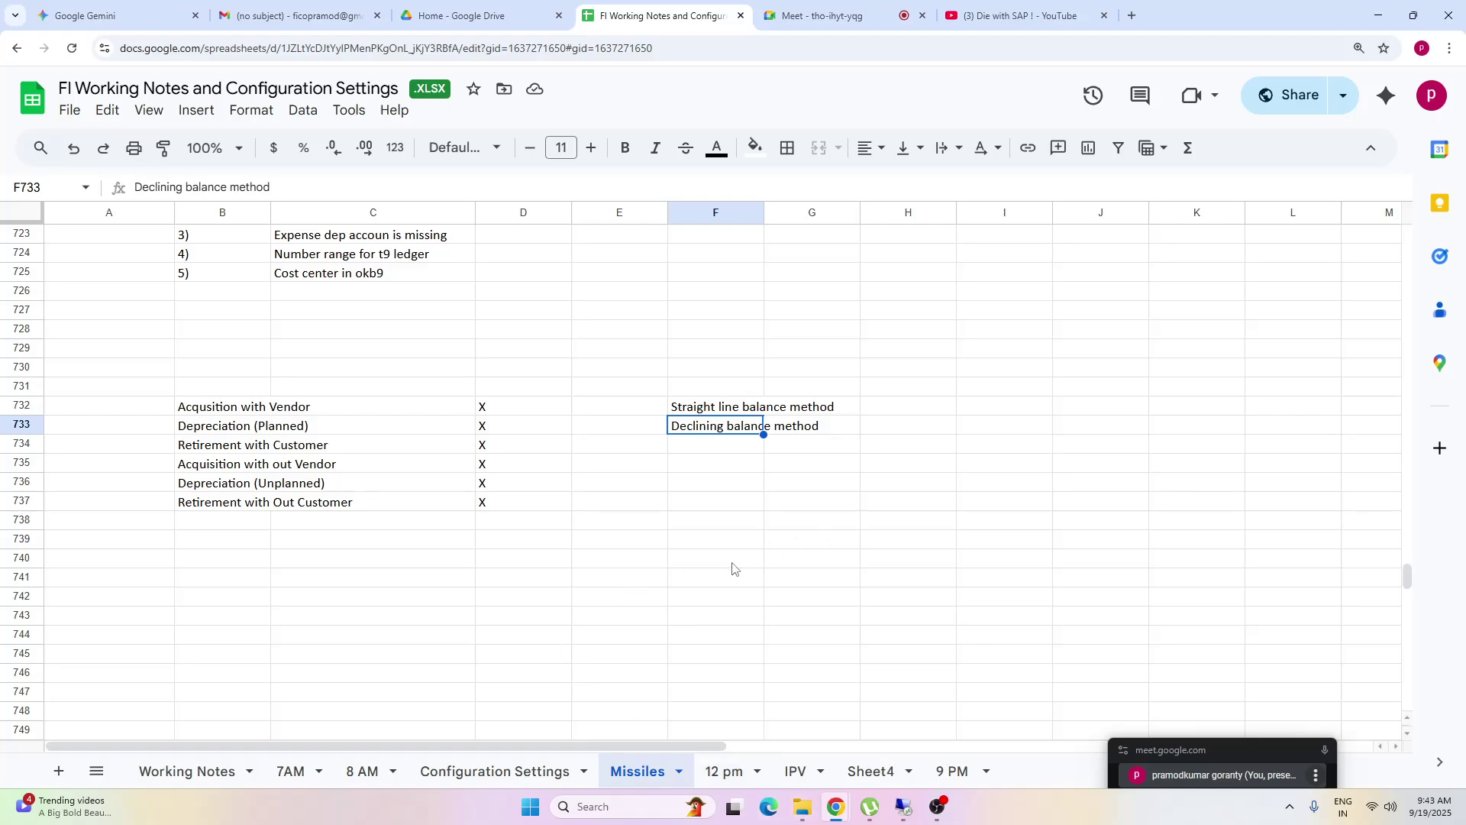
- Switch to Google Sheets and enter 500000 in F740 and 50000 in G740 of the Missiles sheet
click(732, 563)
text(500000)
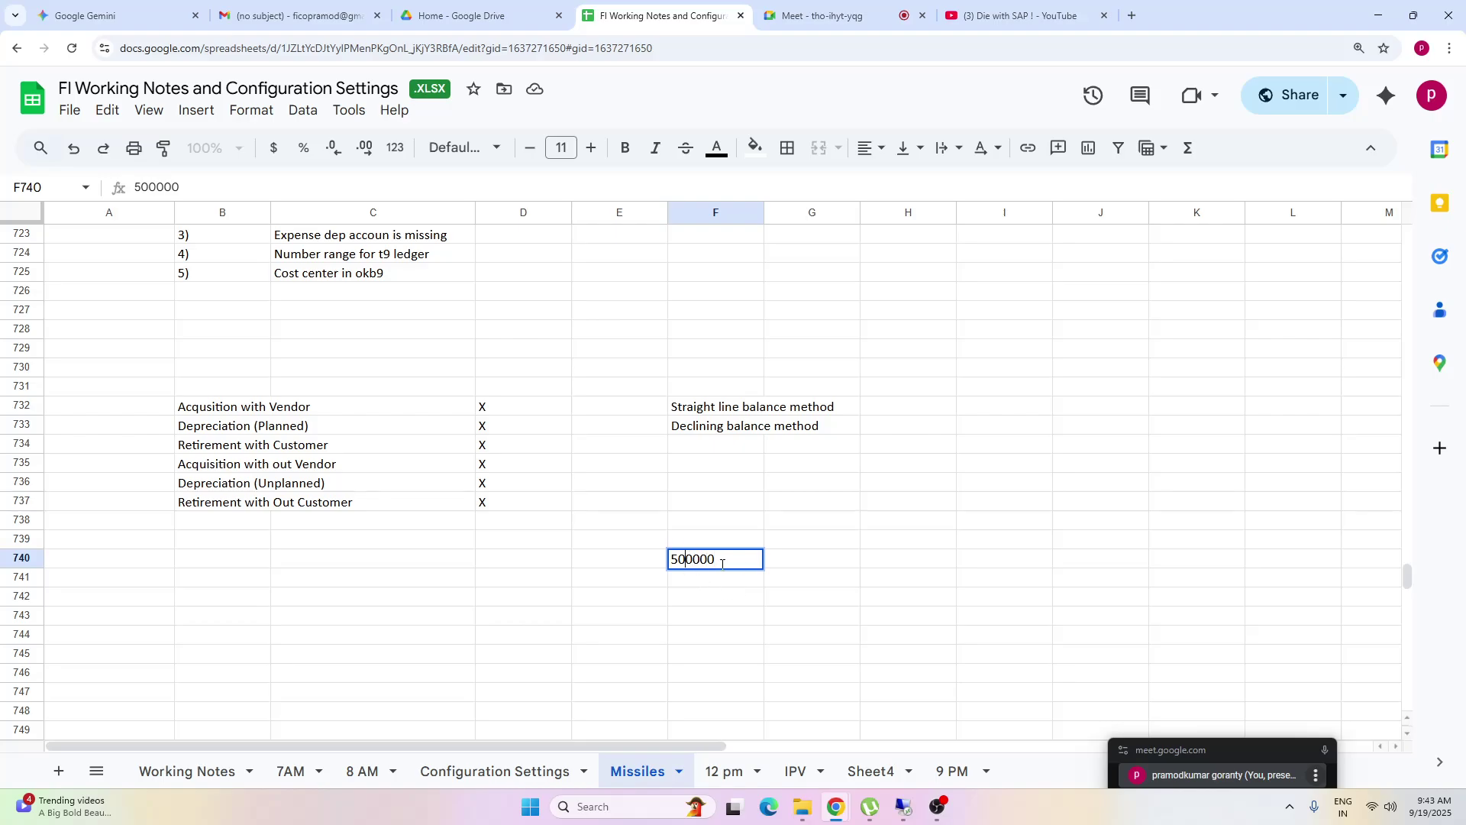
click(832, 565)
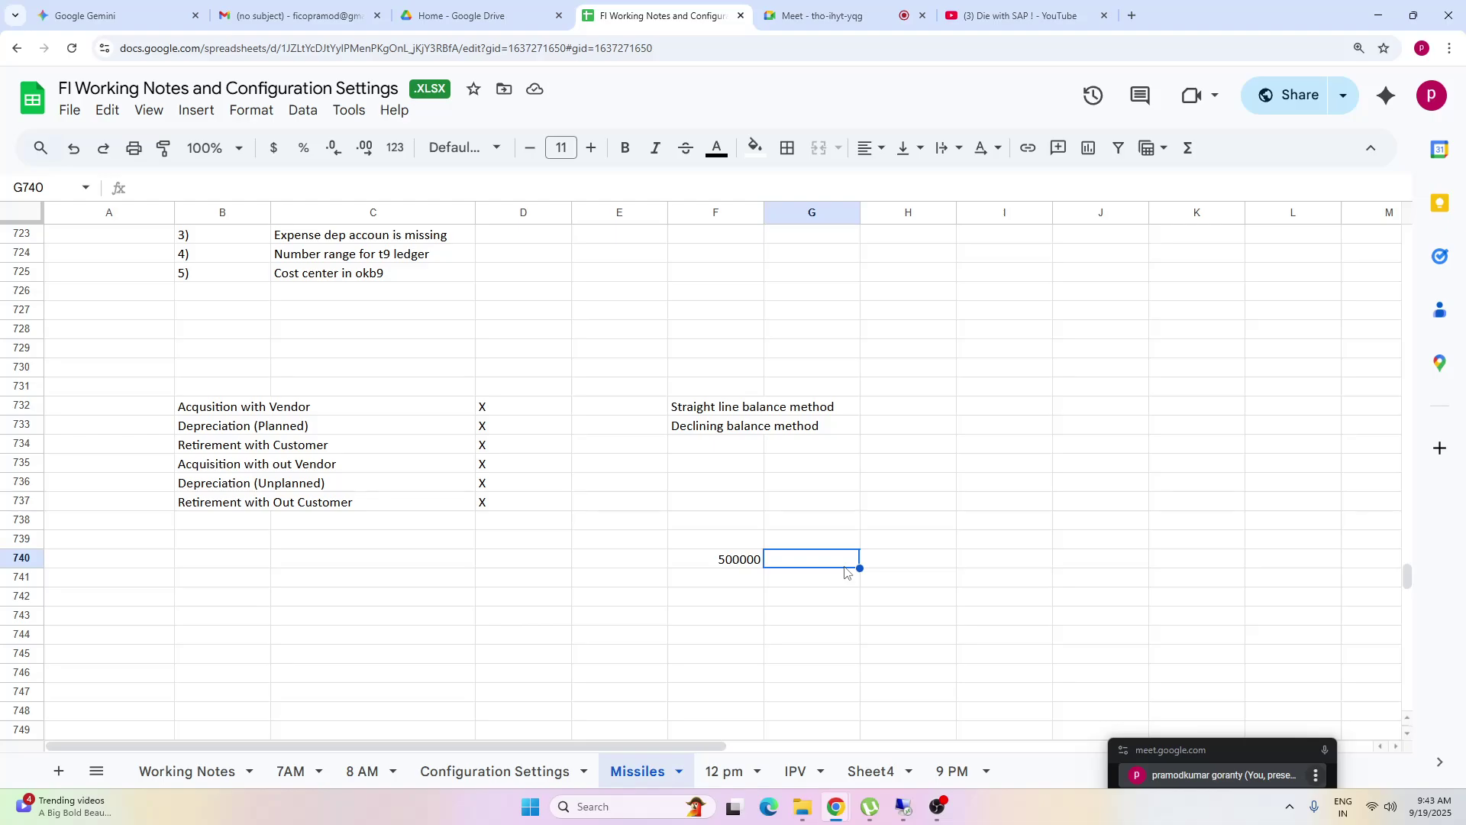
text(50000)
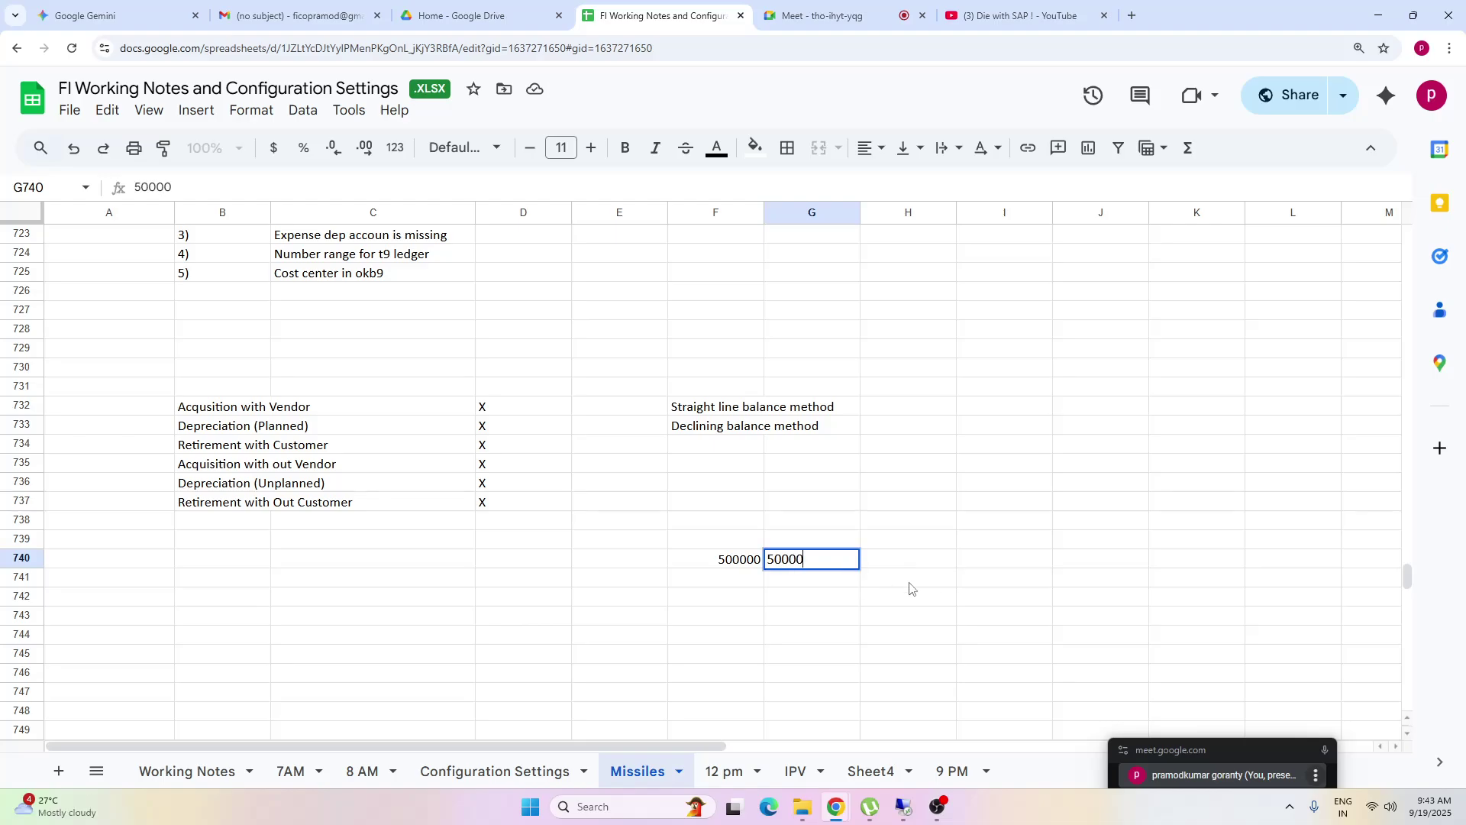
click(906, 578)
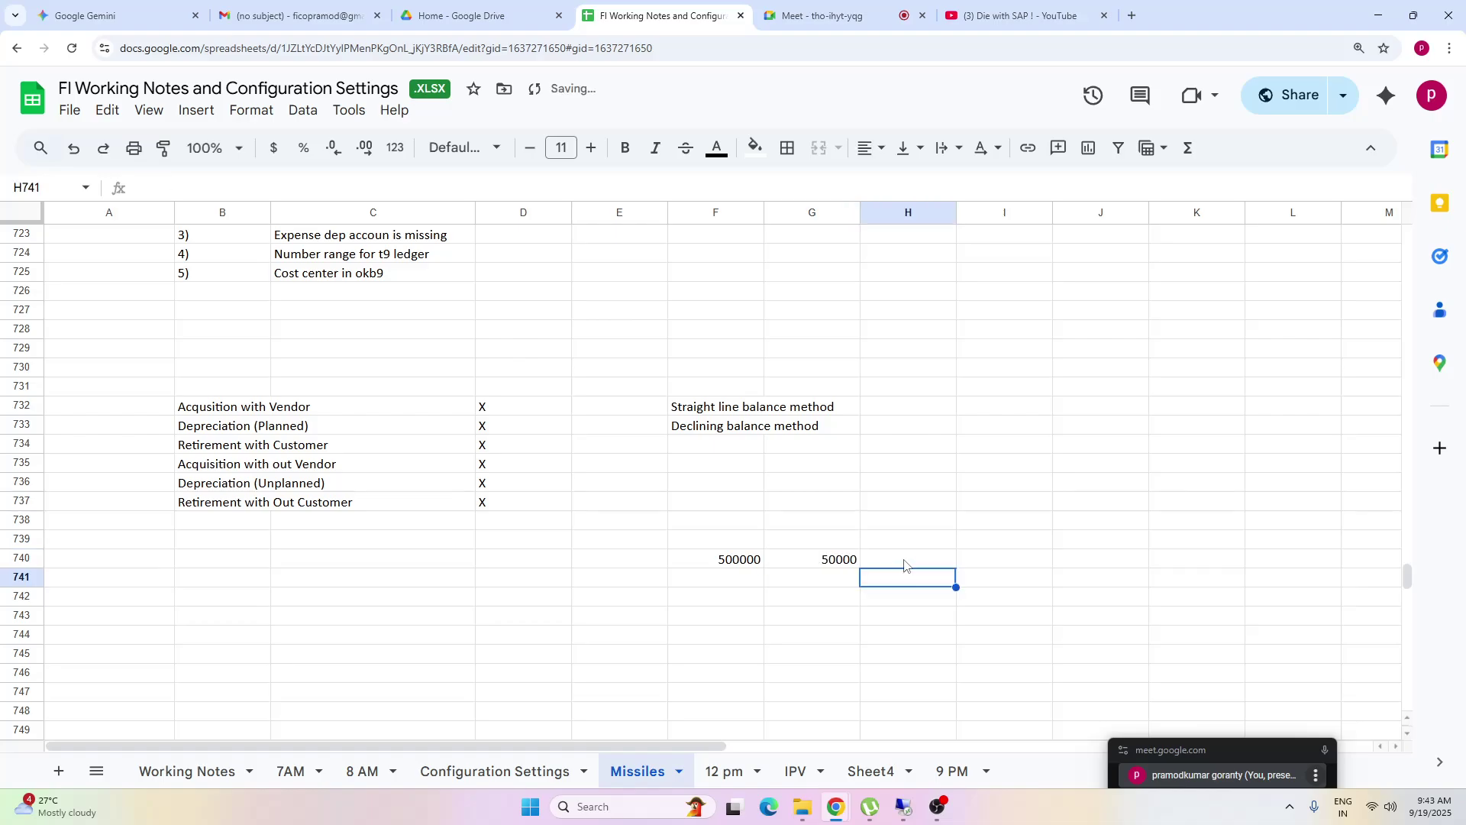
- Enter the heading nbv in H739 and the value 450000 in H740
click(741, 563)
click(833, 564)
click(932, 540)
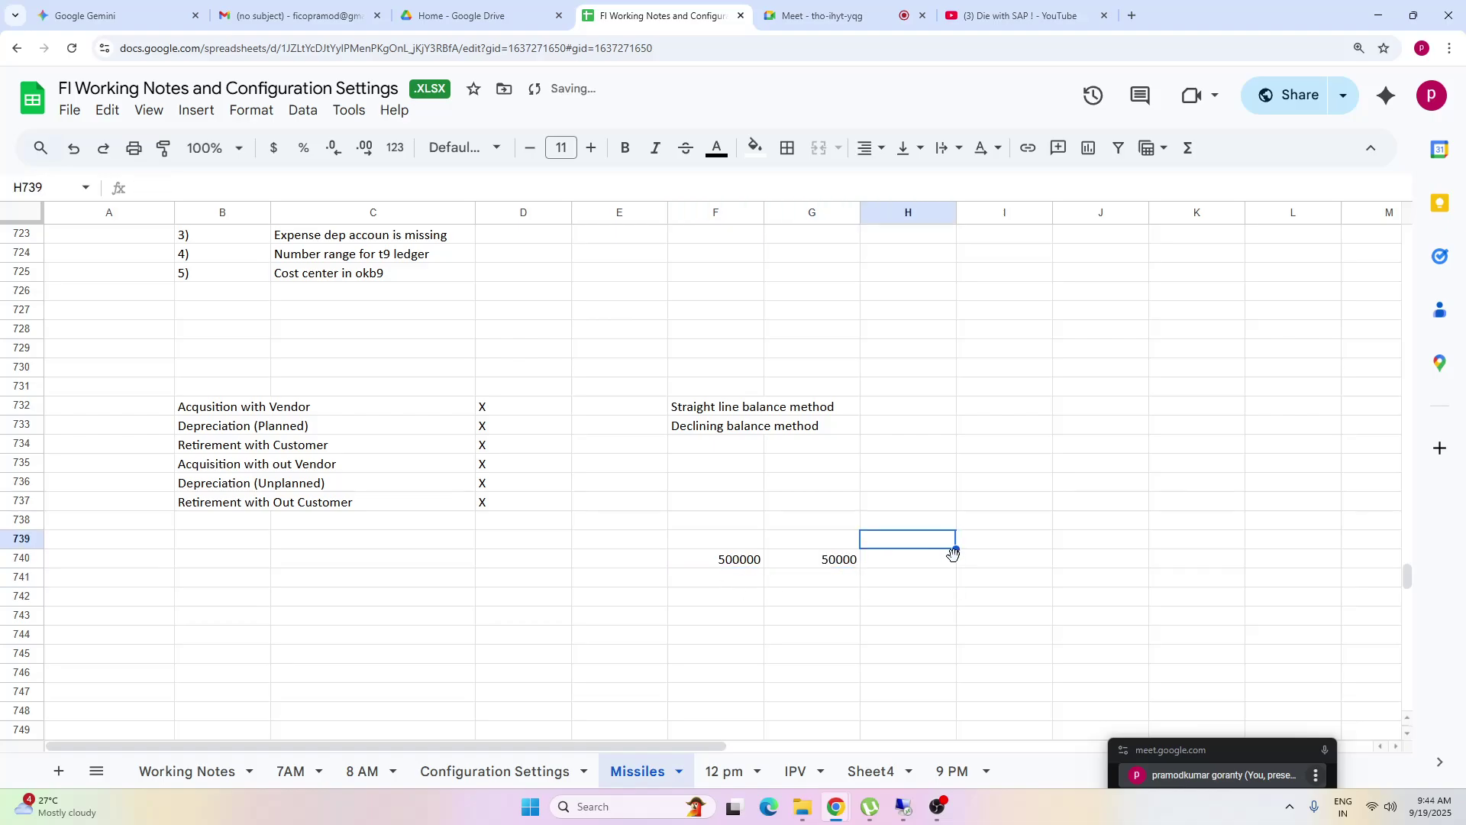
text(nbv)
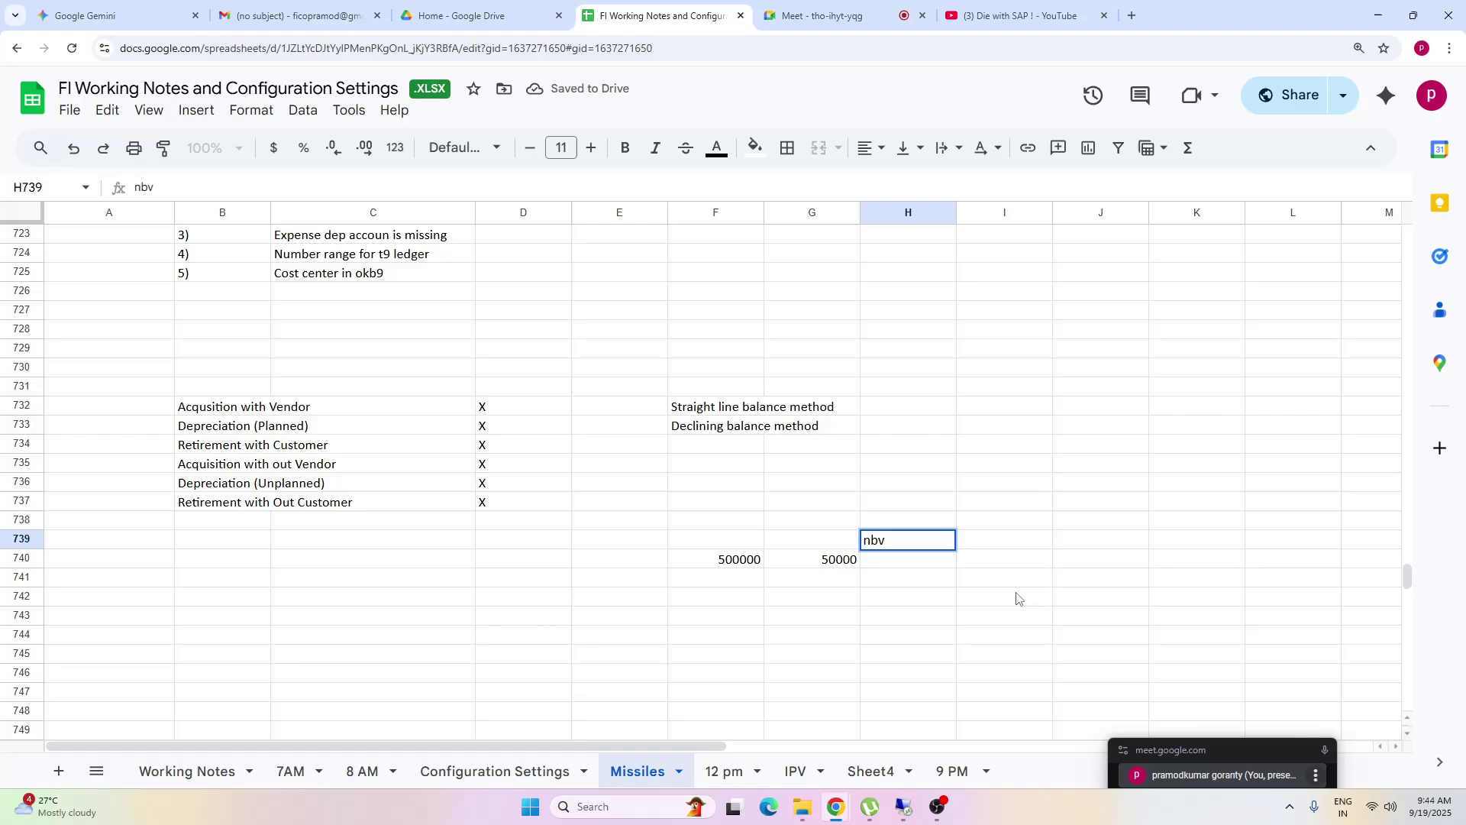
key(Return)
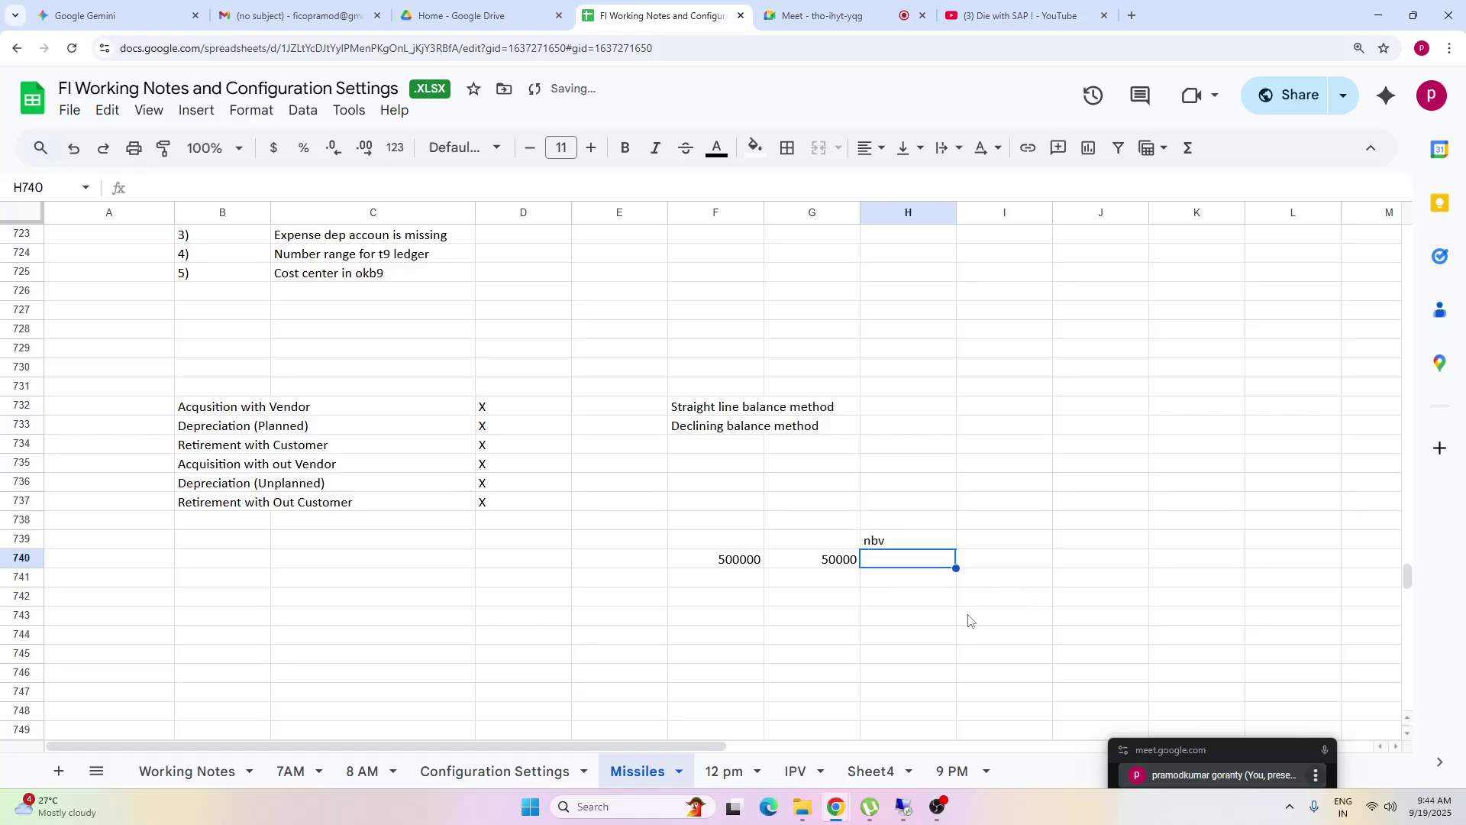
text(450000)
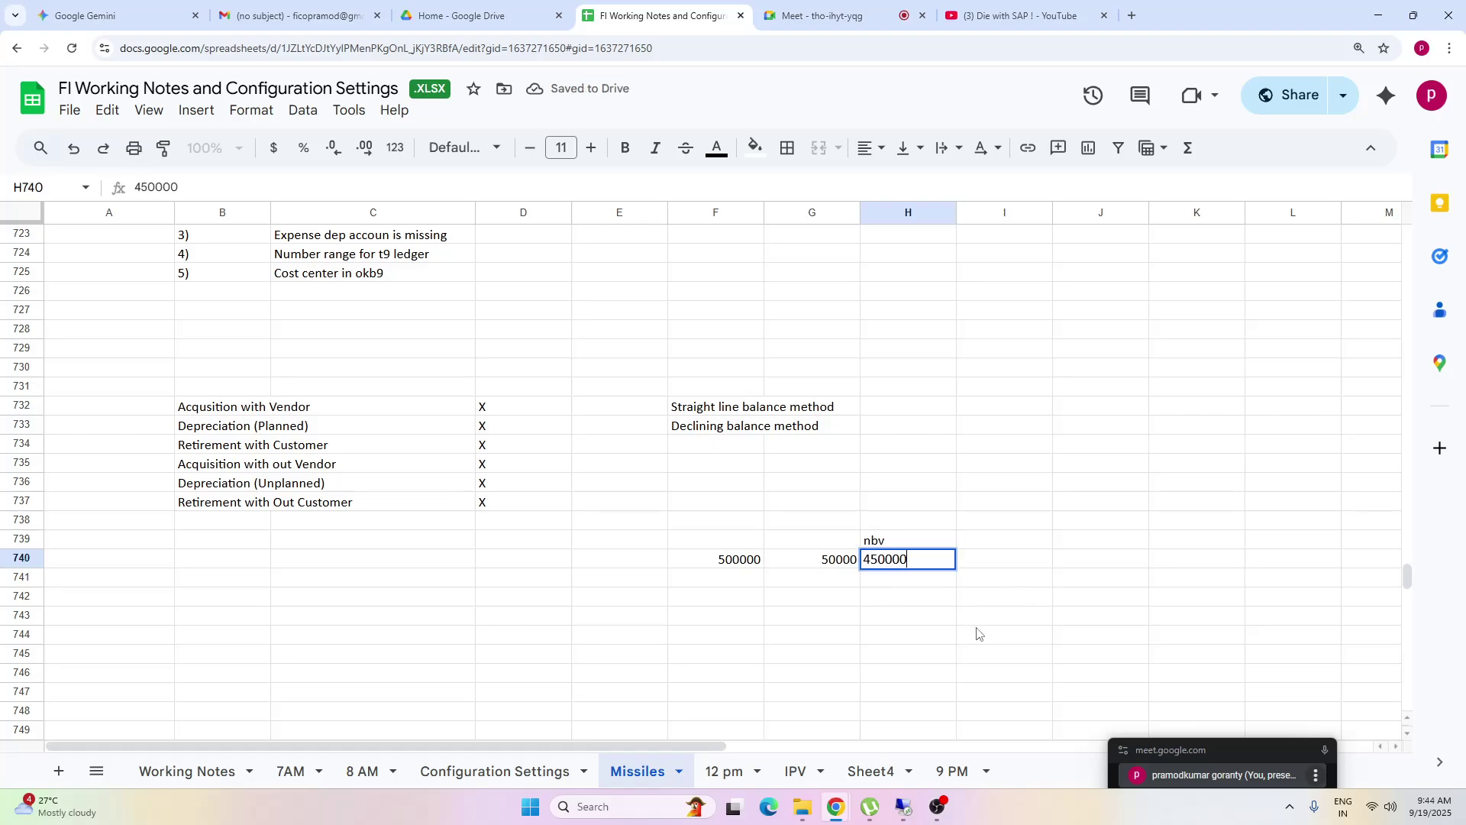
click(976, 634)
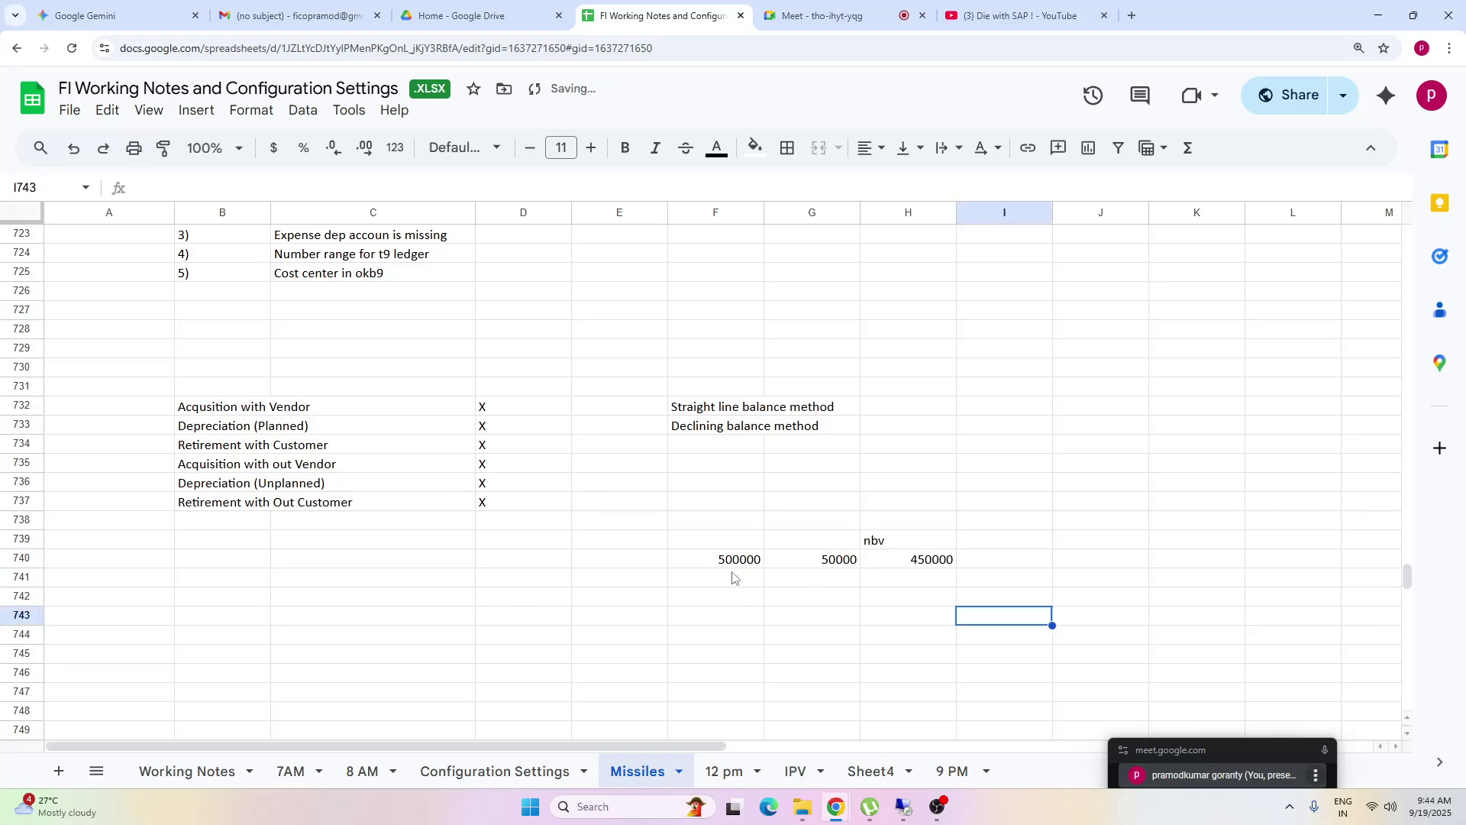
- Enter the second-year figures, 450000 in F741 and 45000 in G741
click(756, 580)
text(4500)
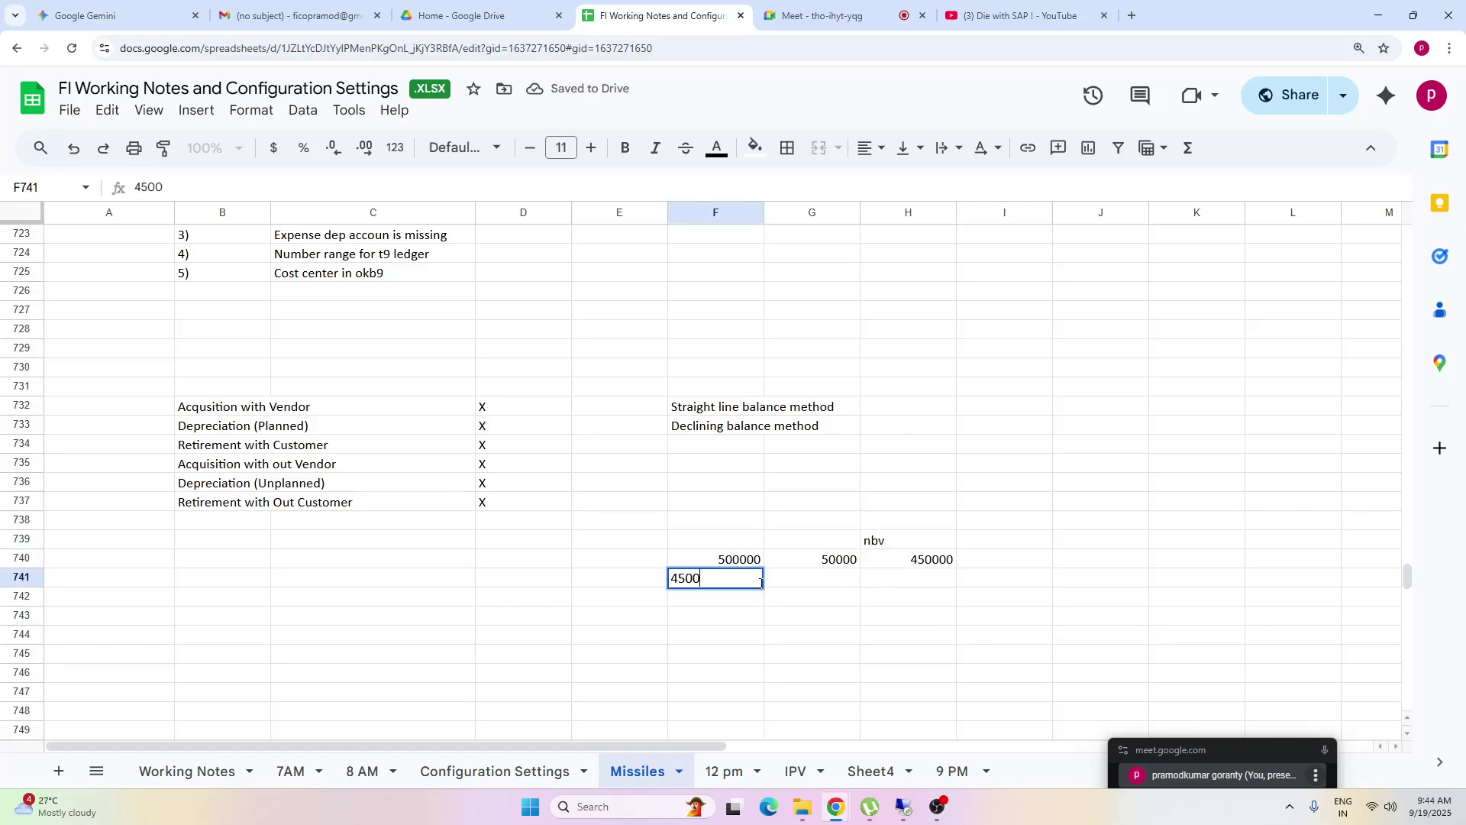
text(00)
key(Tab)
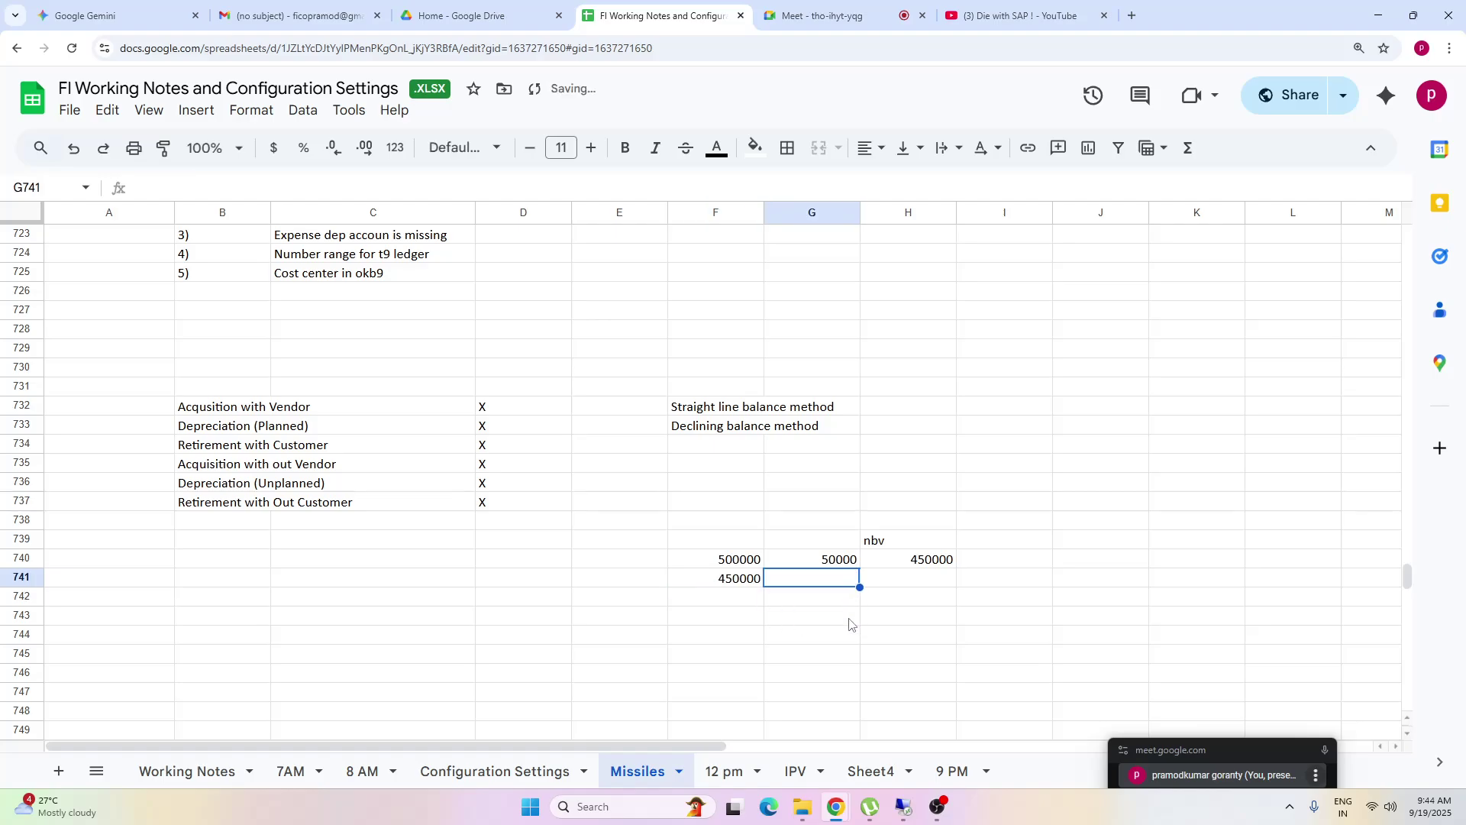
text(45)
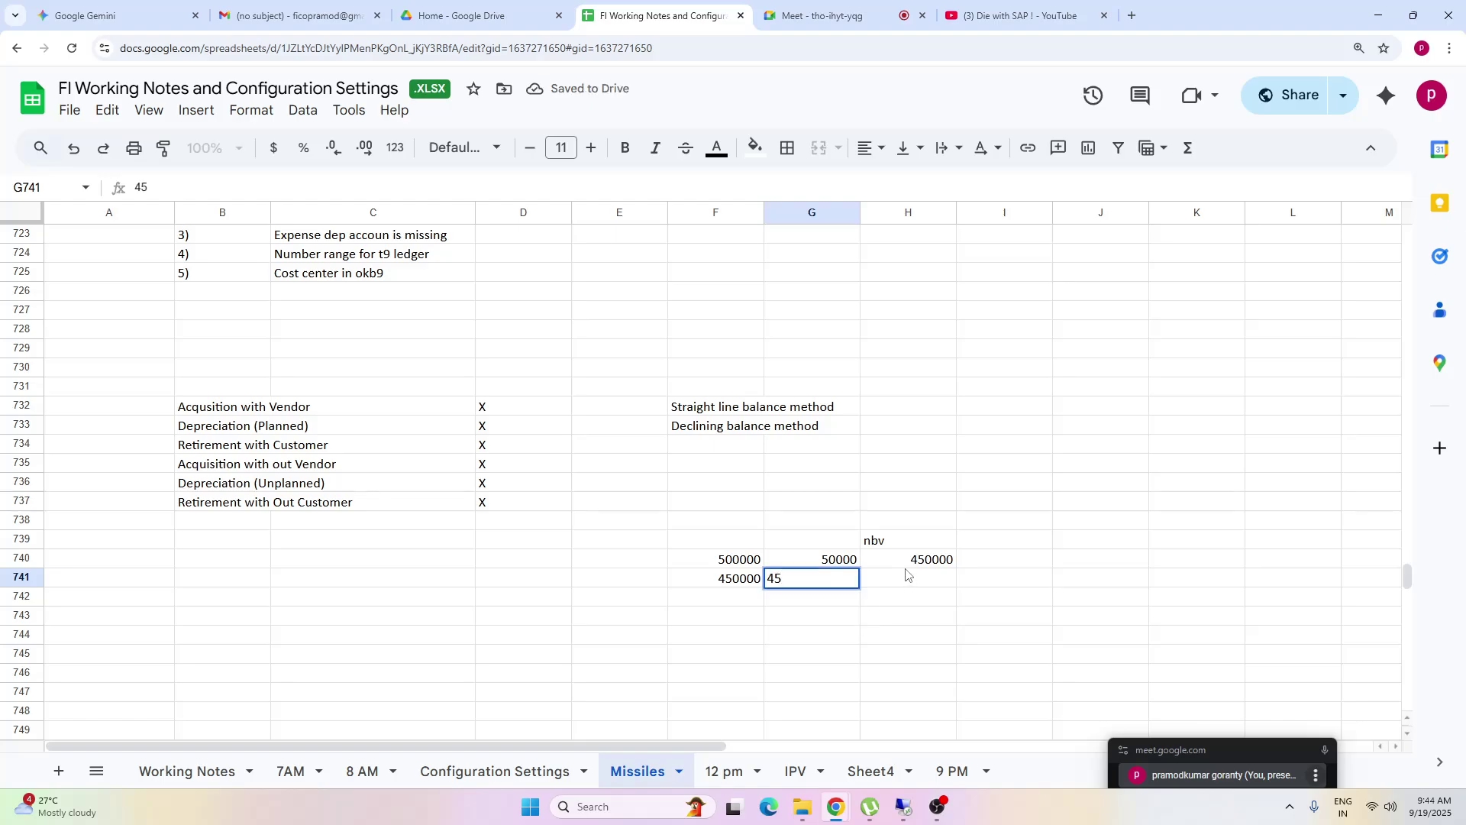
click(907, 564)
click(854, 585)
text(45000)
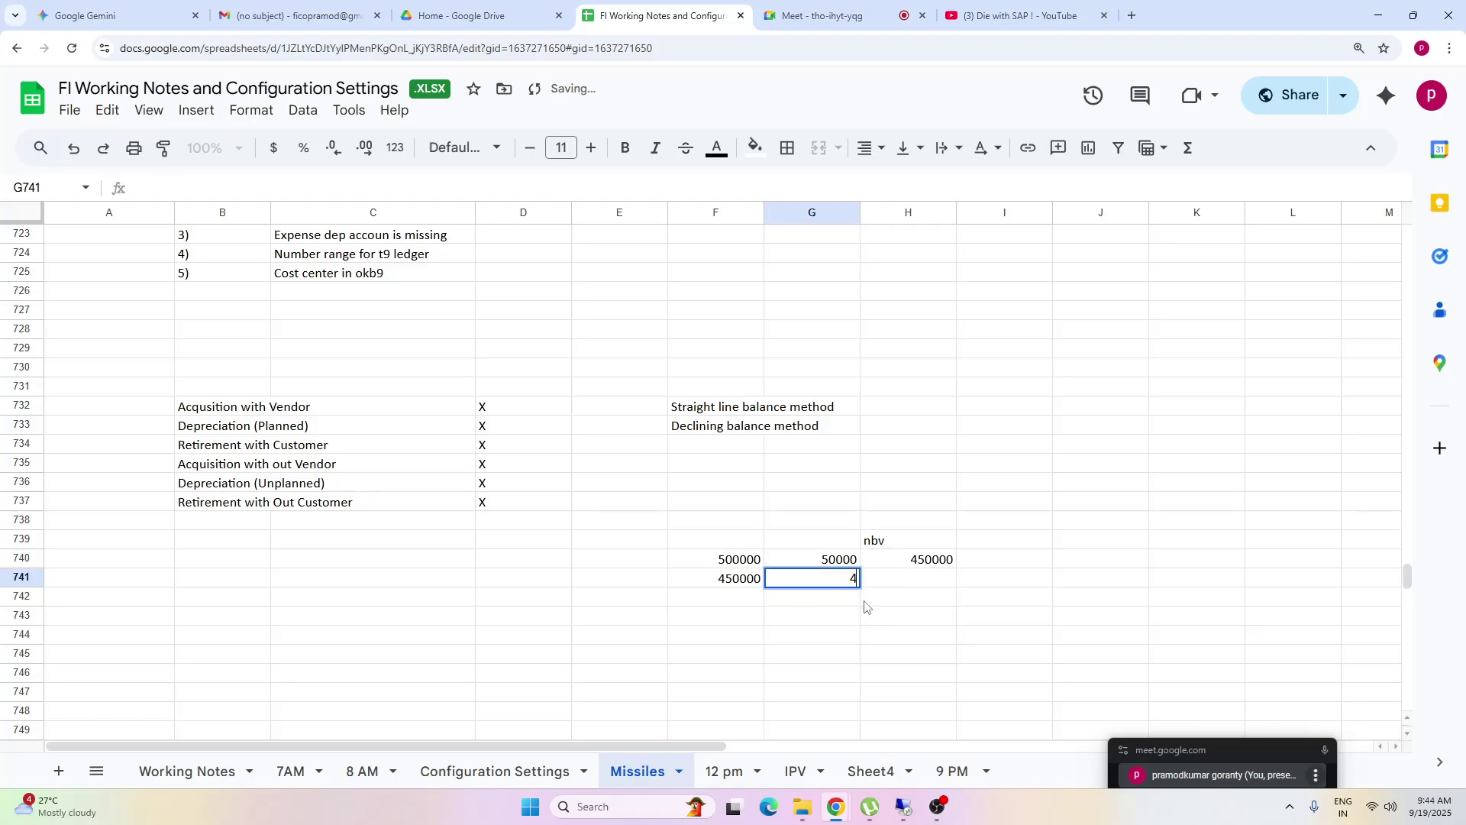
click(944, 624)
key(Up)
key(Up)
key(Up)
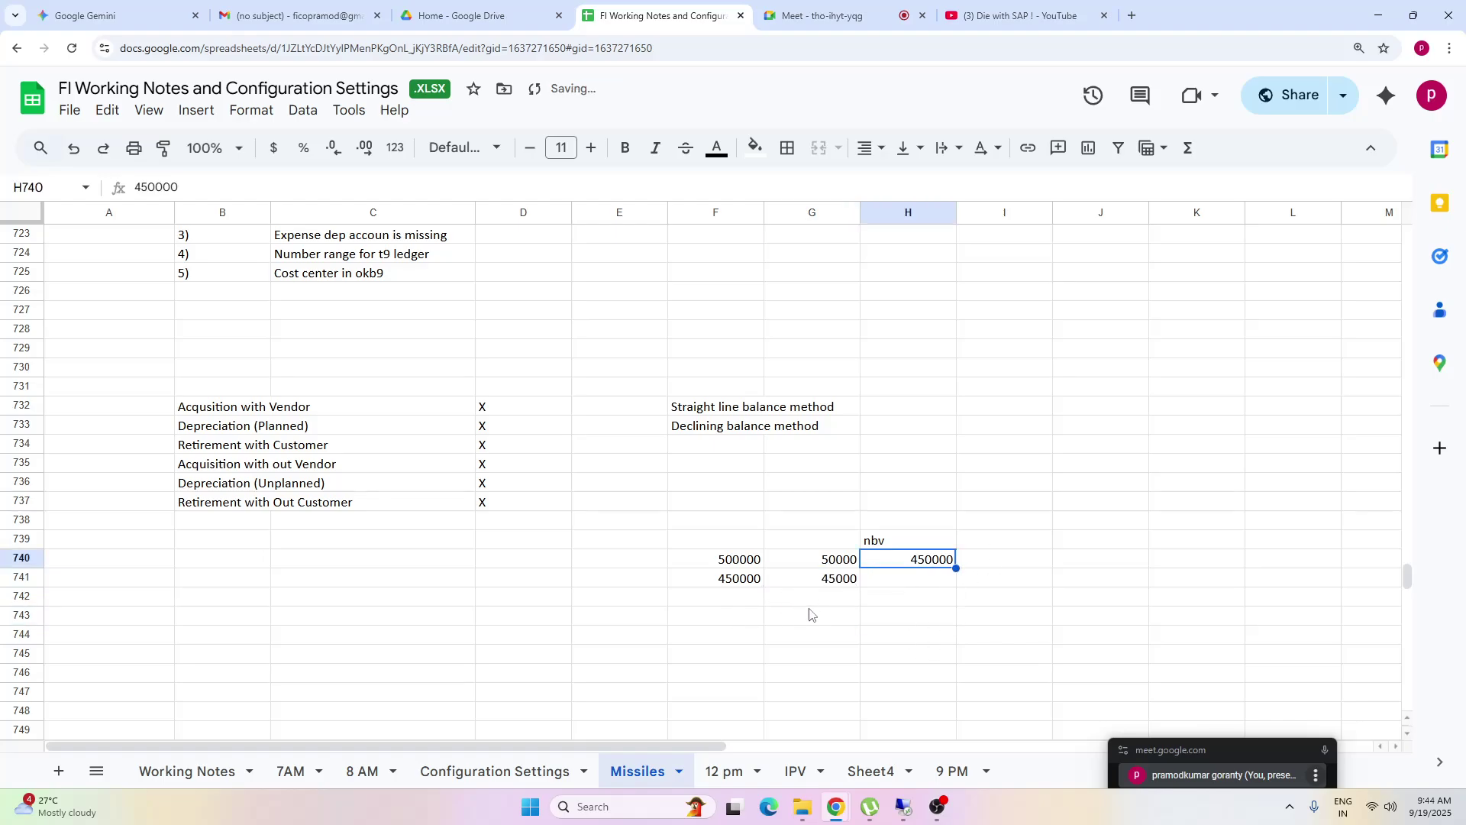
key(Down)
key(Down)
key(Down)
- Switch back to SAP and give the new level base value 24, Net book value, and 10 percent
click(905, 812)
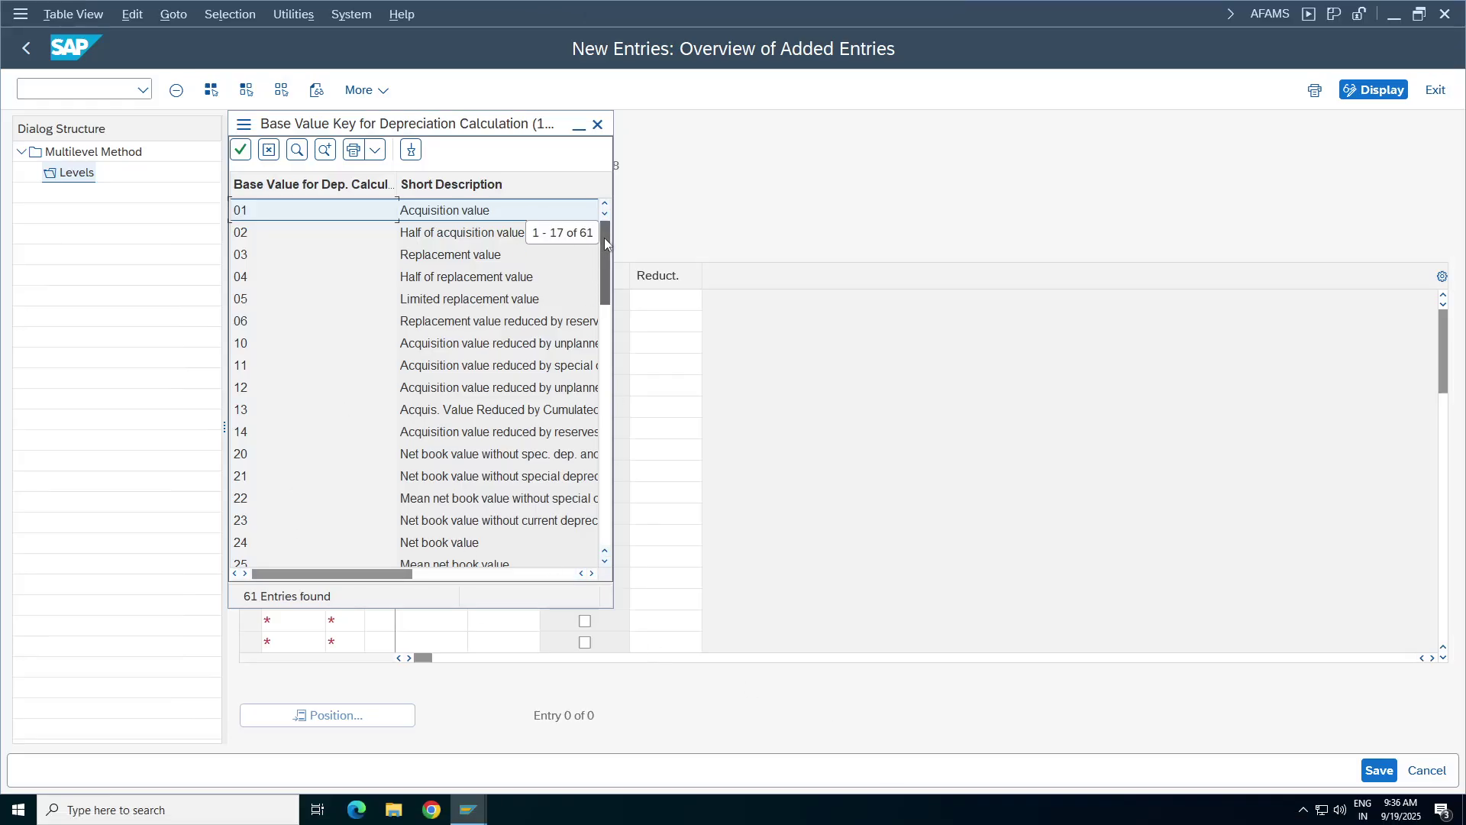
click(246, 543)
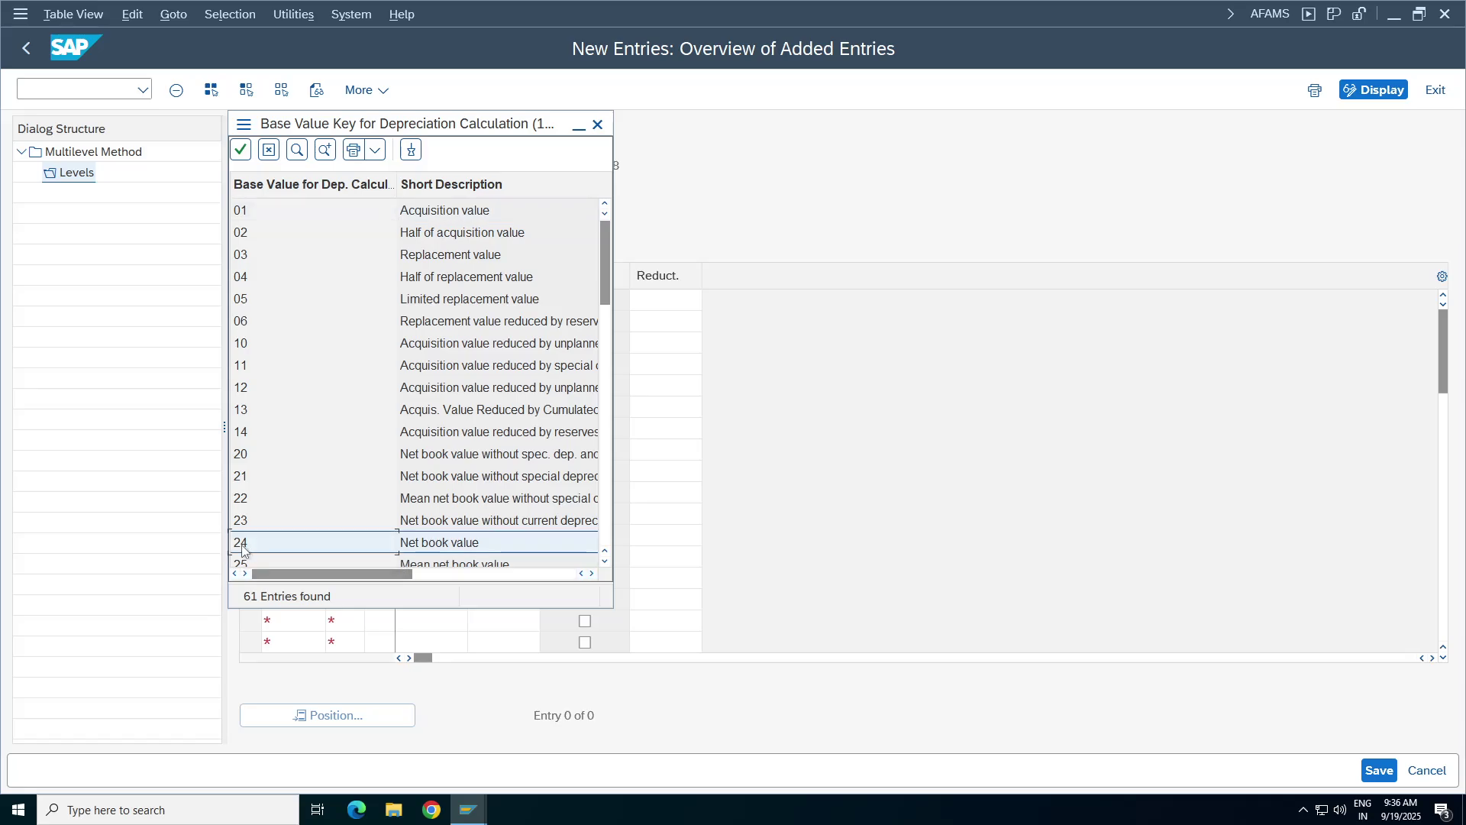
double_click(477, 543)
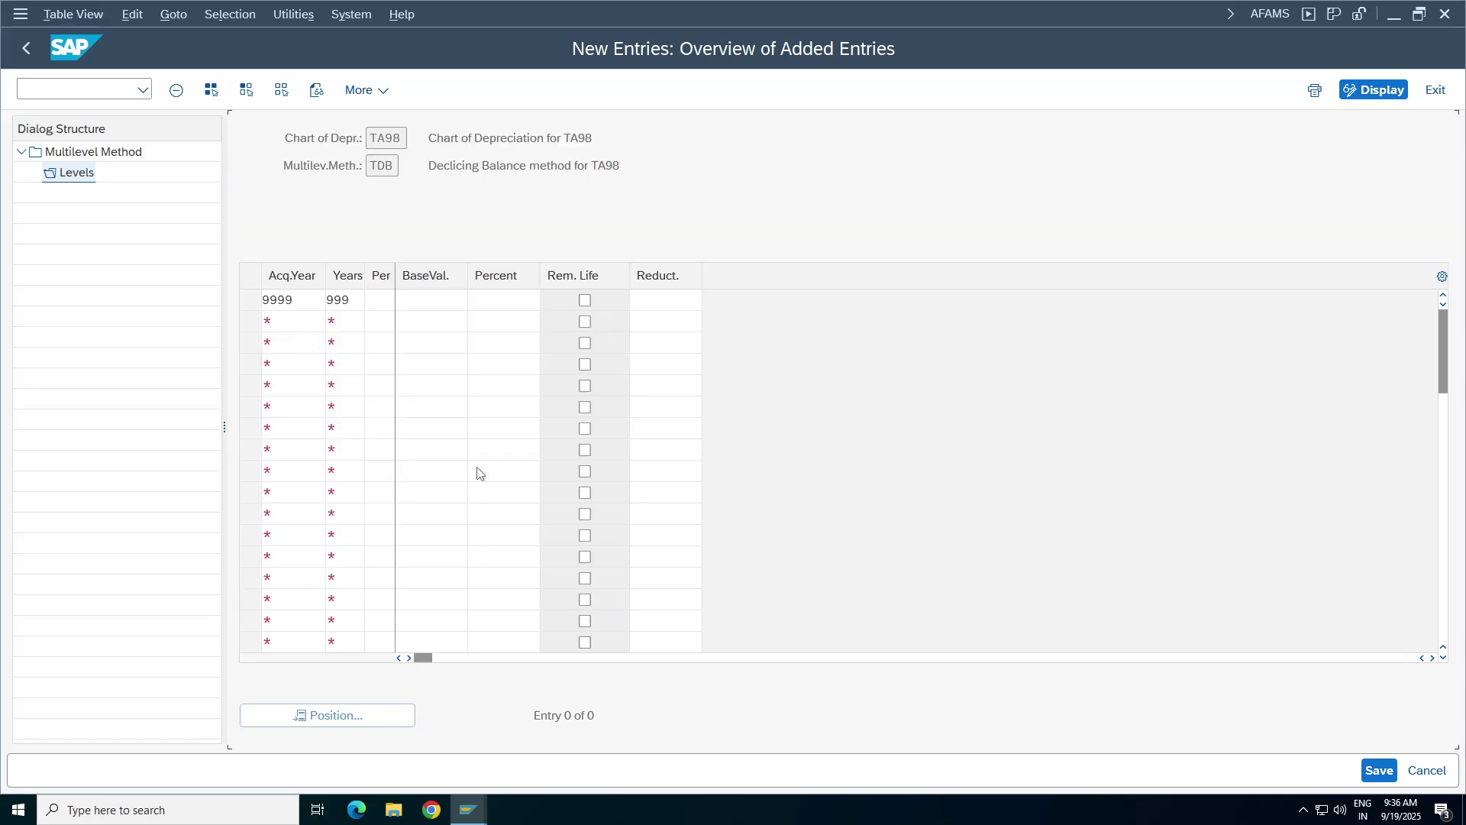
click(504, 534)
click(504, 299)
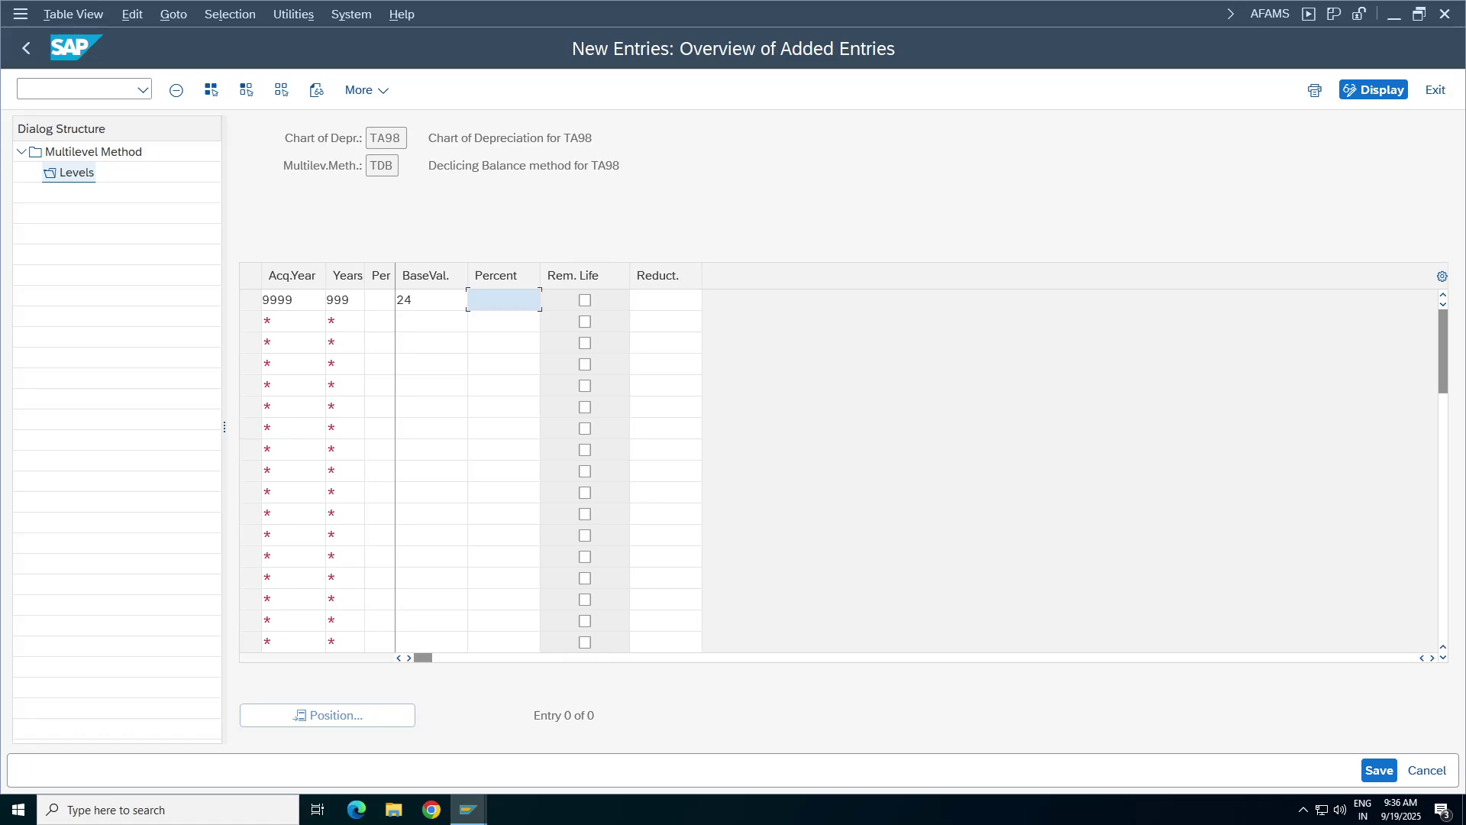
text(10)
key(Return)
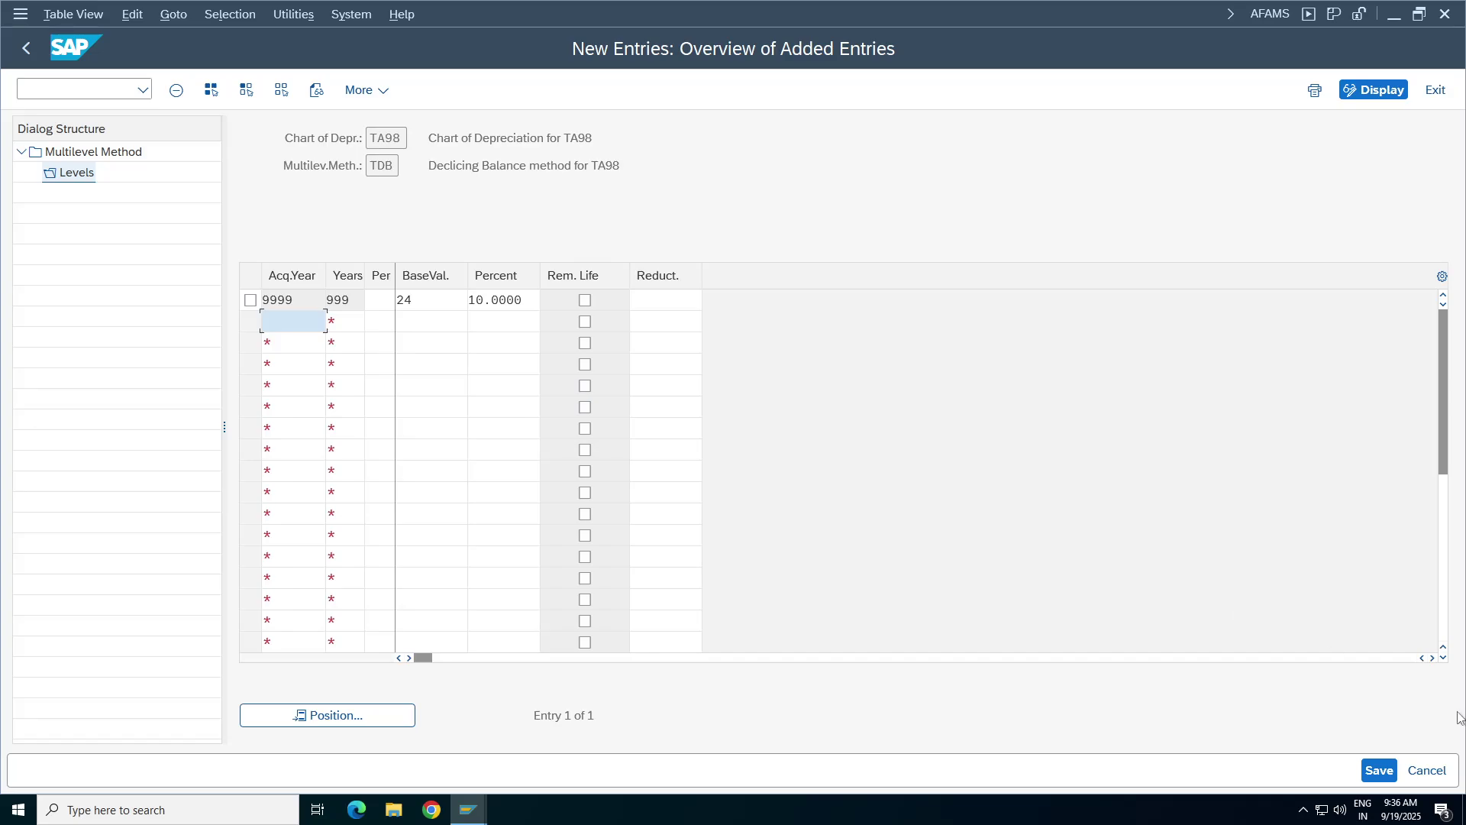
- Save the new level, searching own customizing requests for ta98 and assigning it to the Tata Group Tata98 request
click(1379, 770)
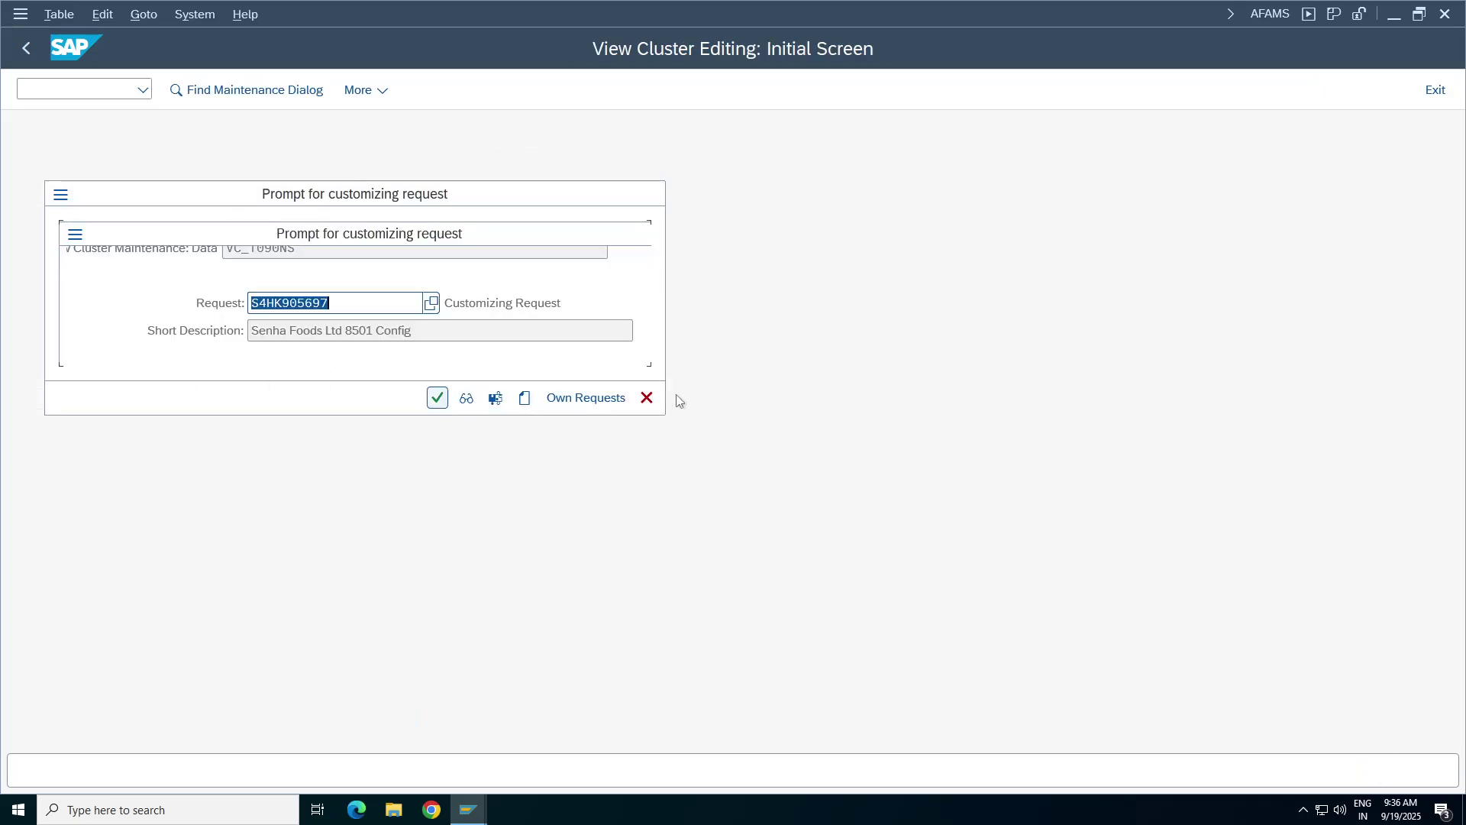
click(578, 397)
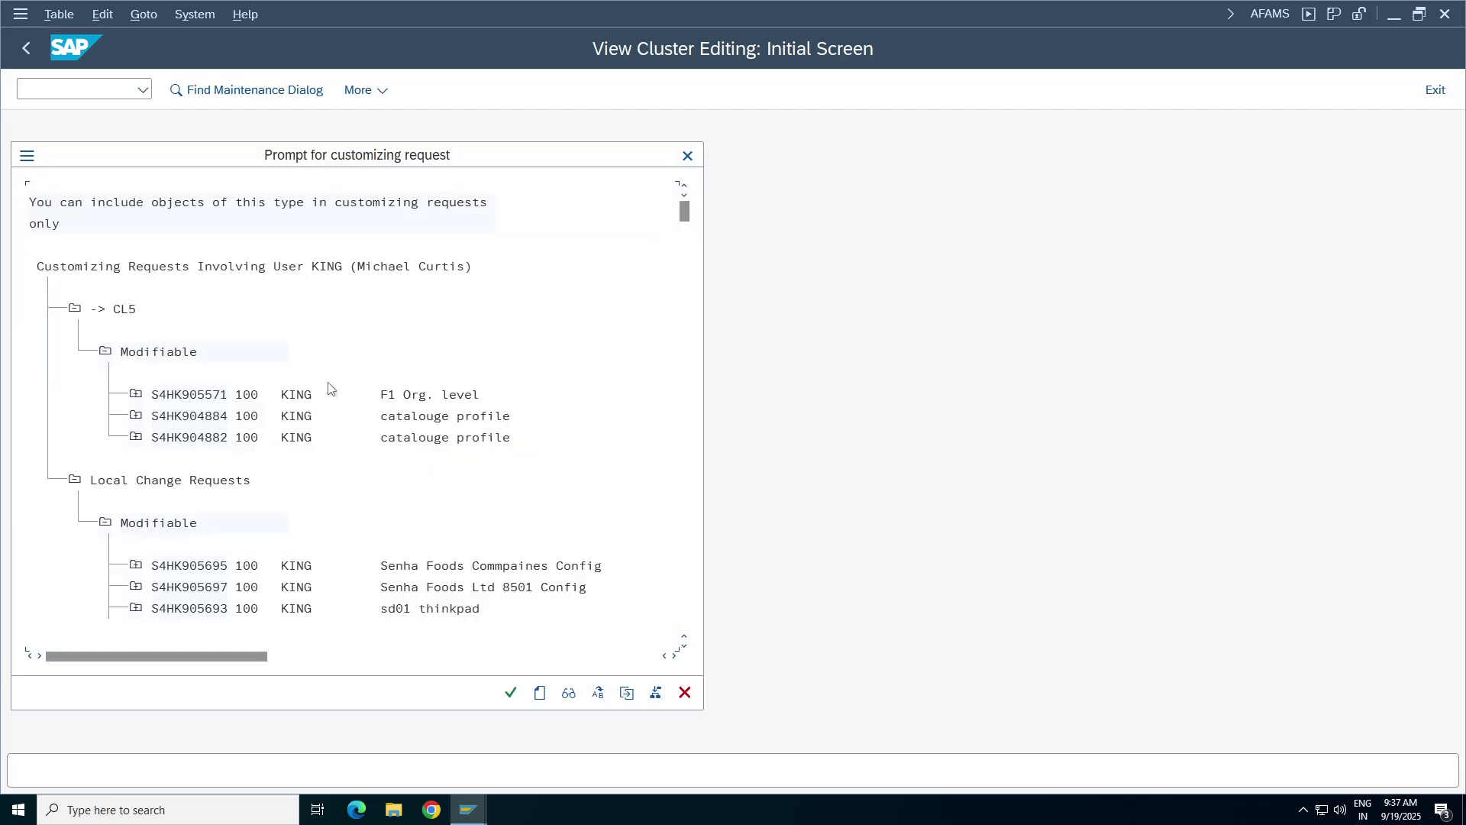
key(ctrl+f)
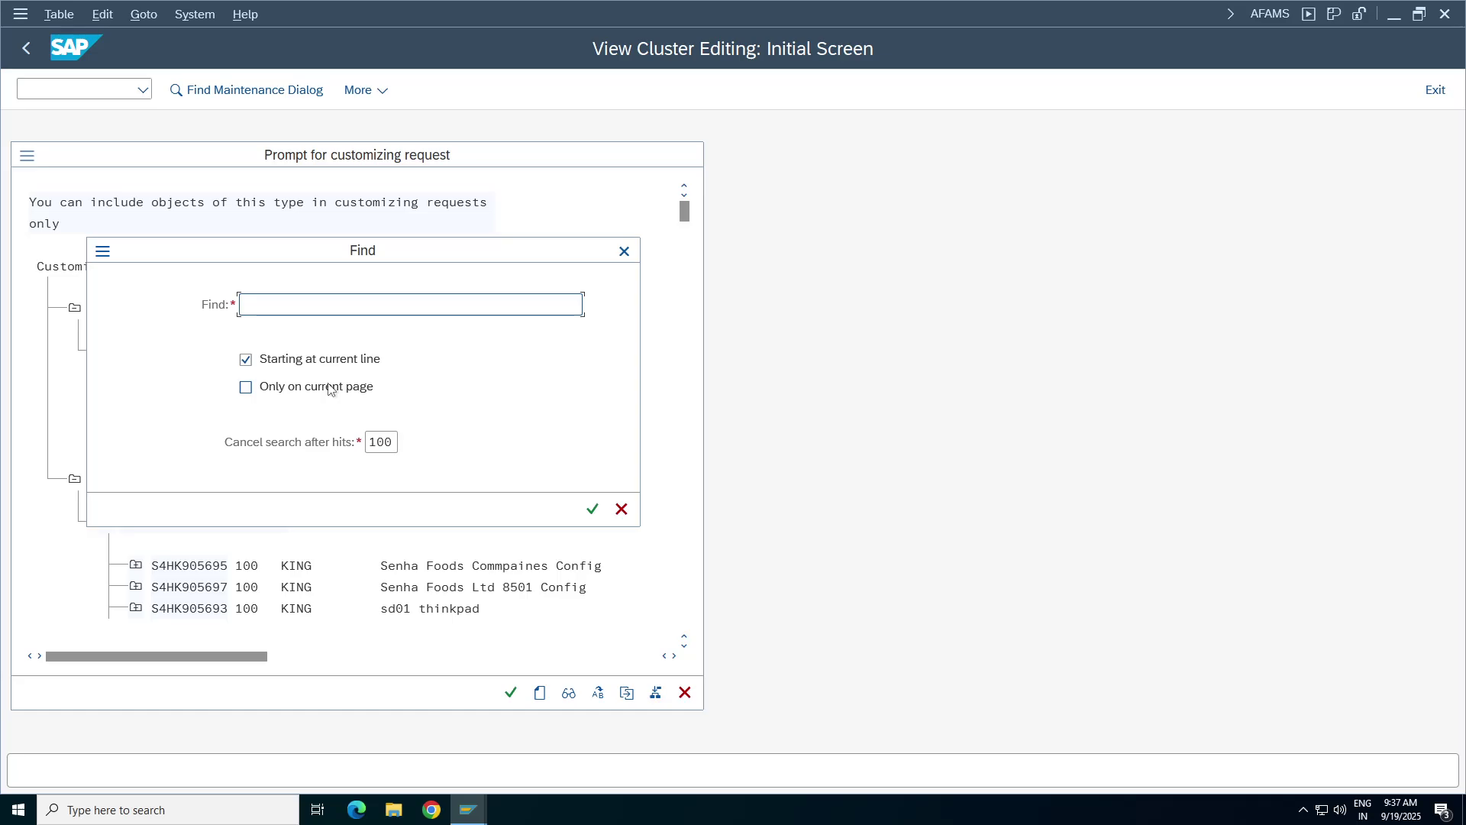
key(Return)
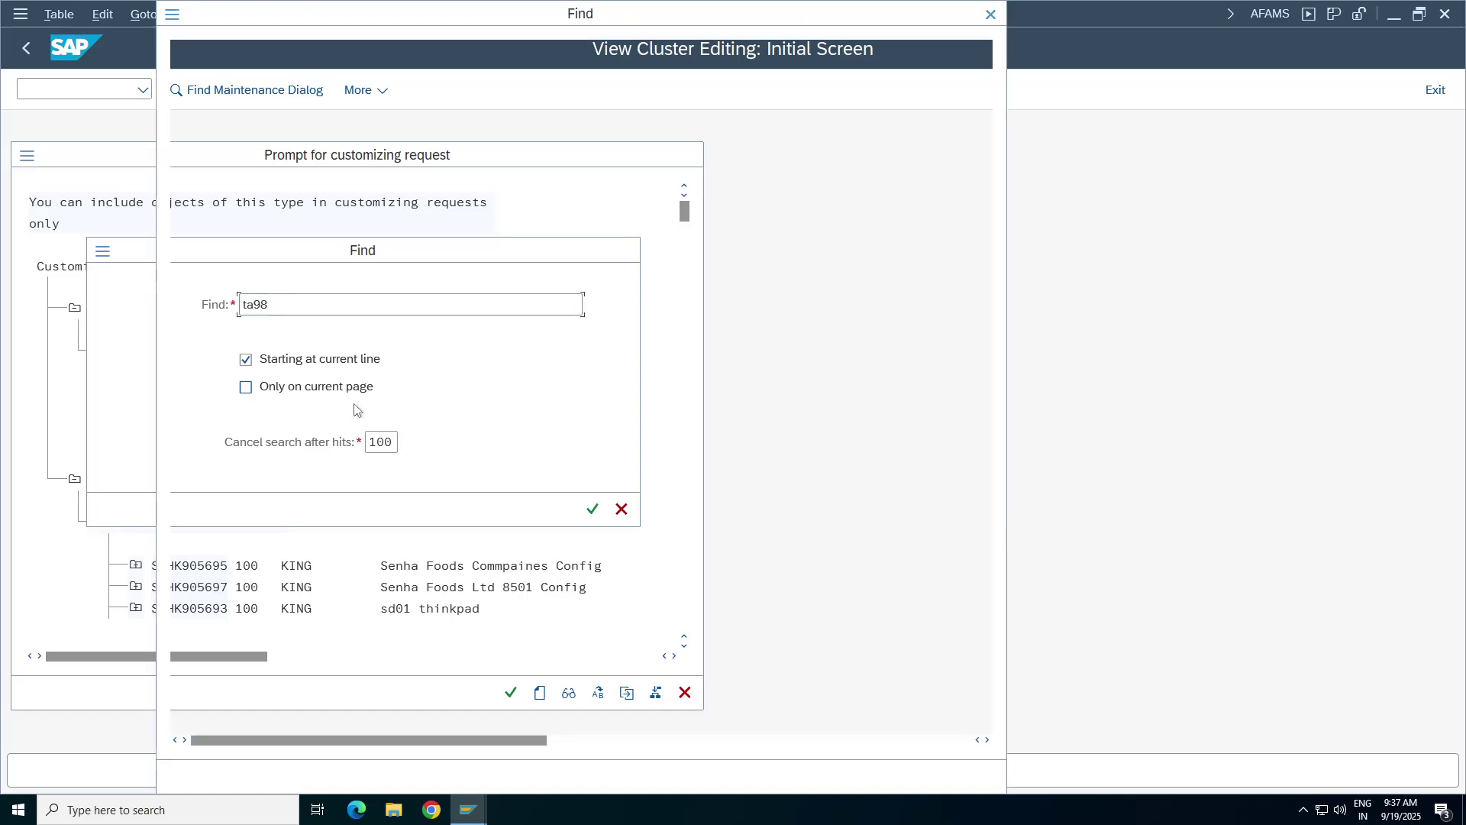
click(590, 119)
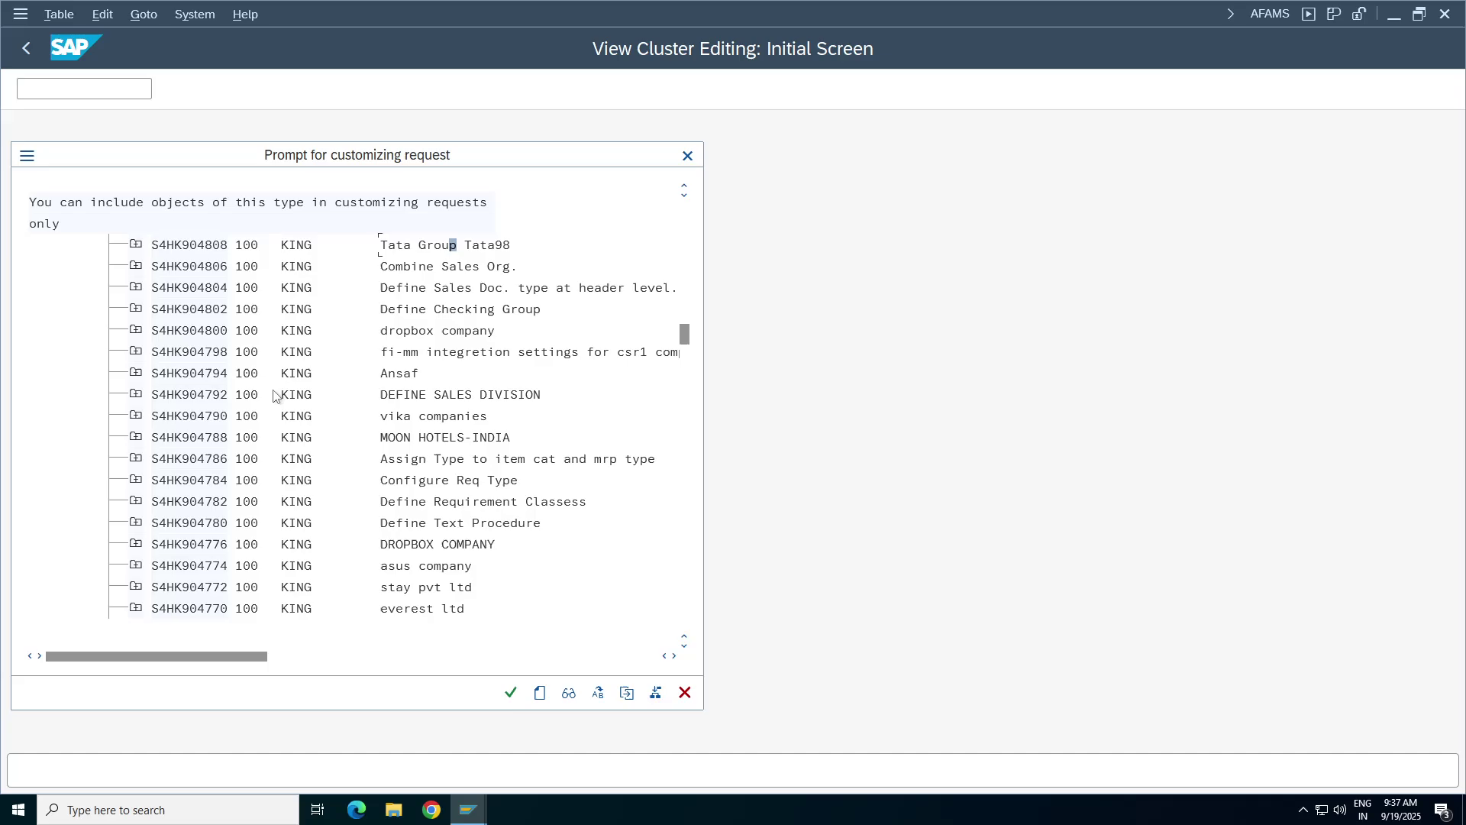
double_click(442, 246)
click(437, 397)
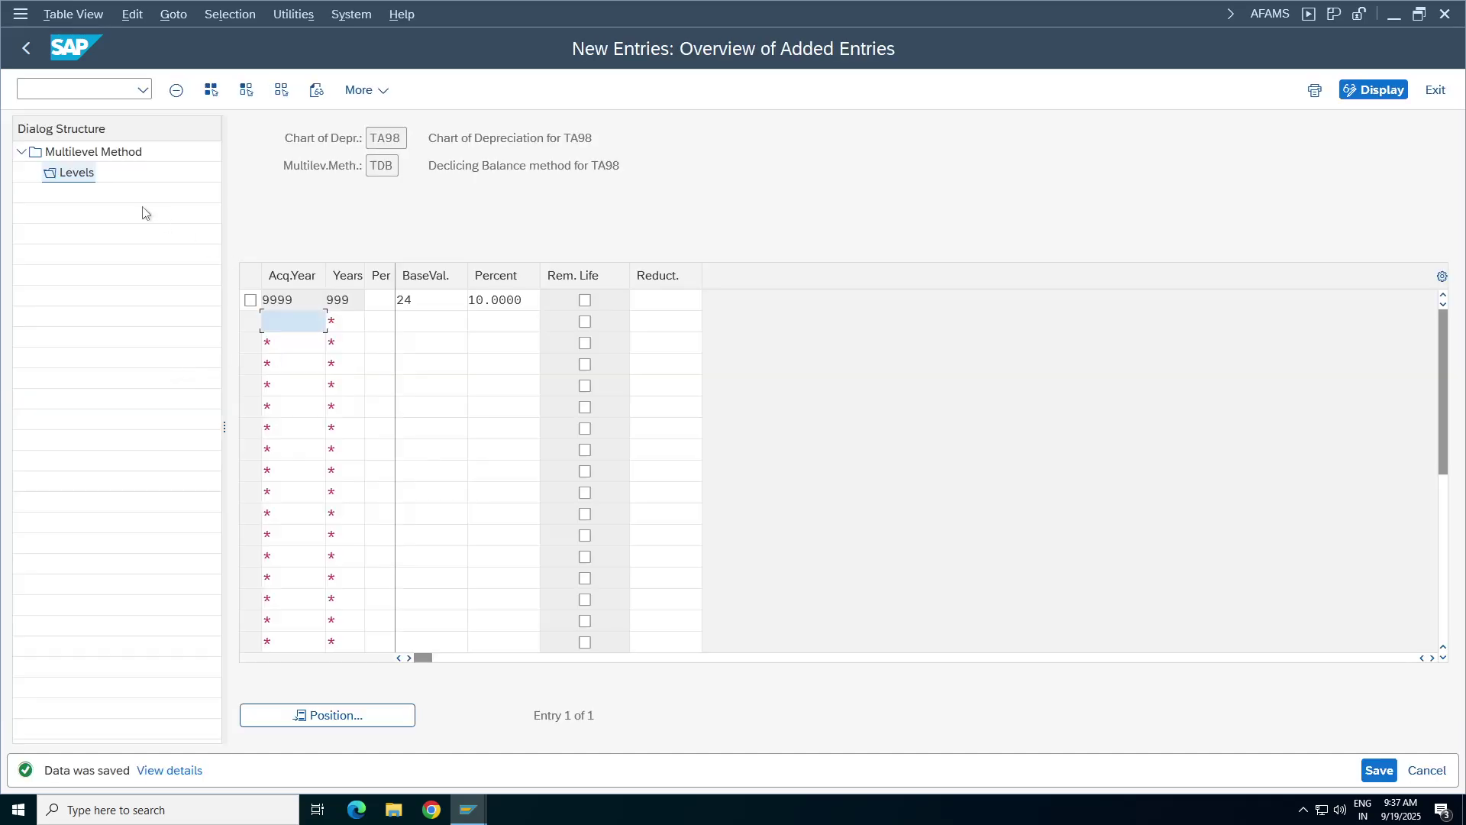
- Leave the multilevel method maintenance and return to the Asset Accounting implementation guide
click(27, 49)
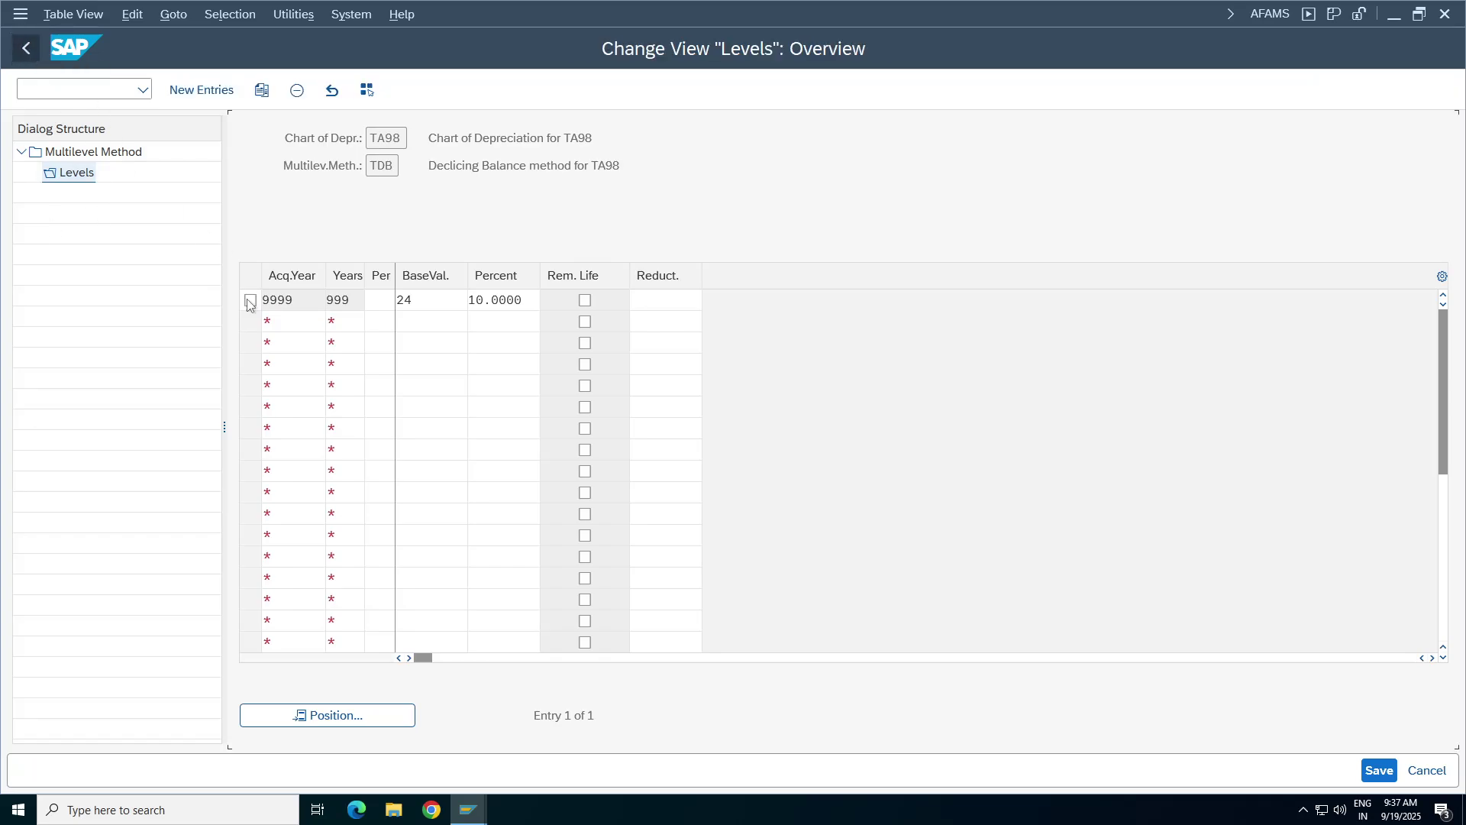
click(27, 49)
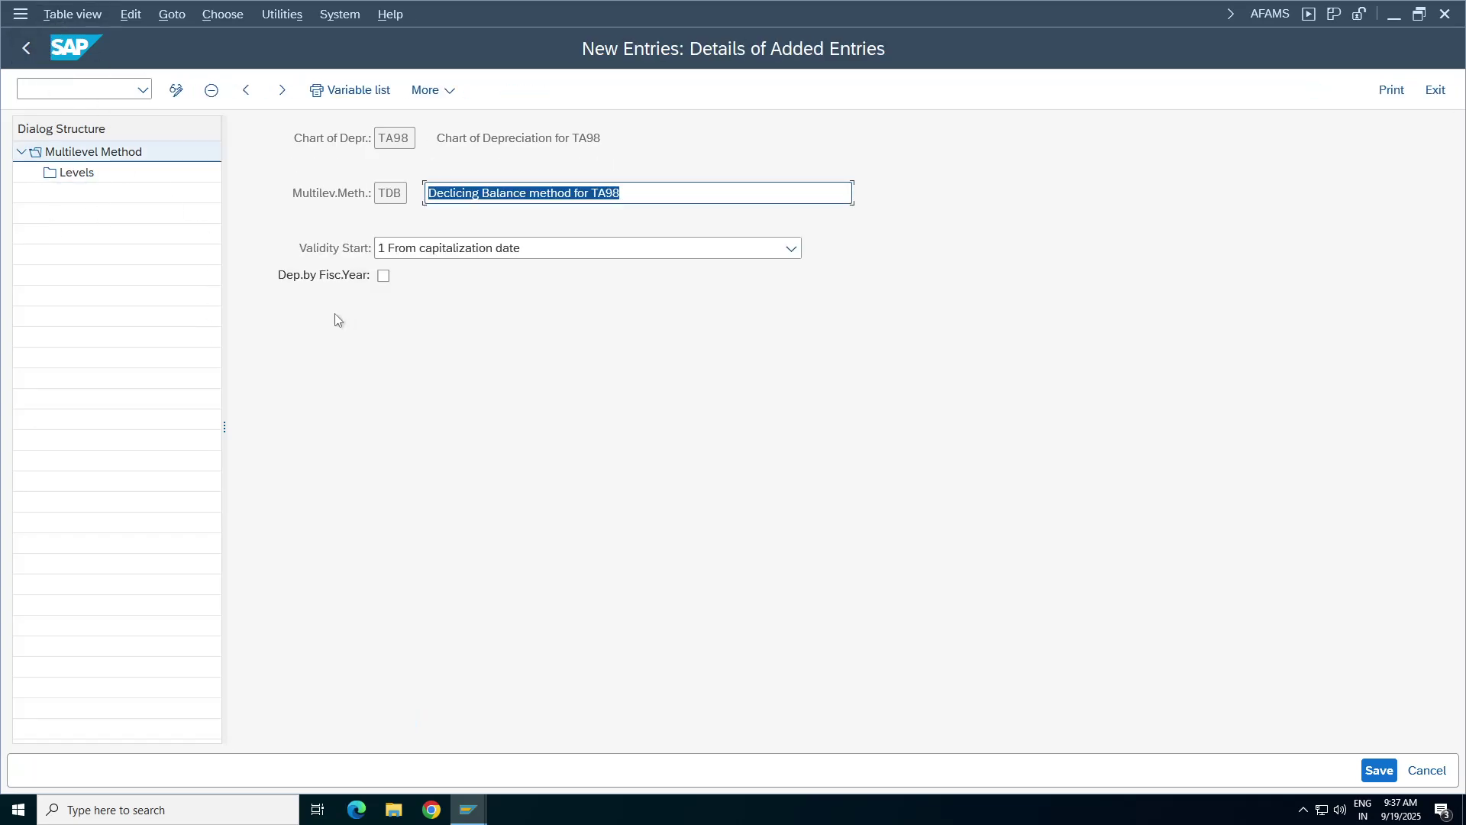
click(27, 49)
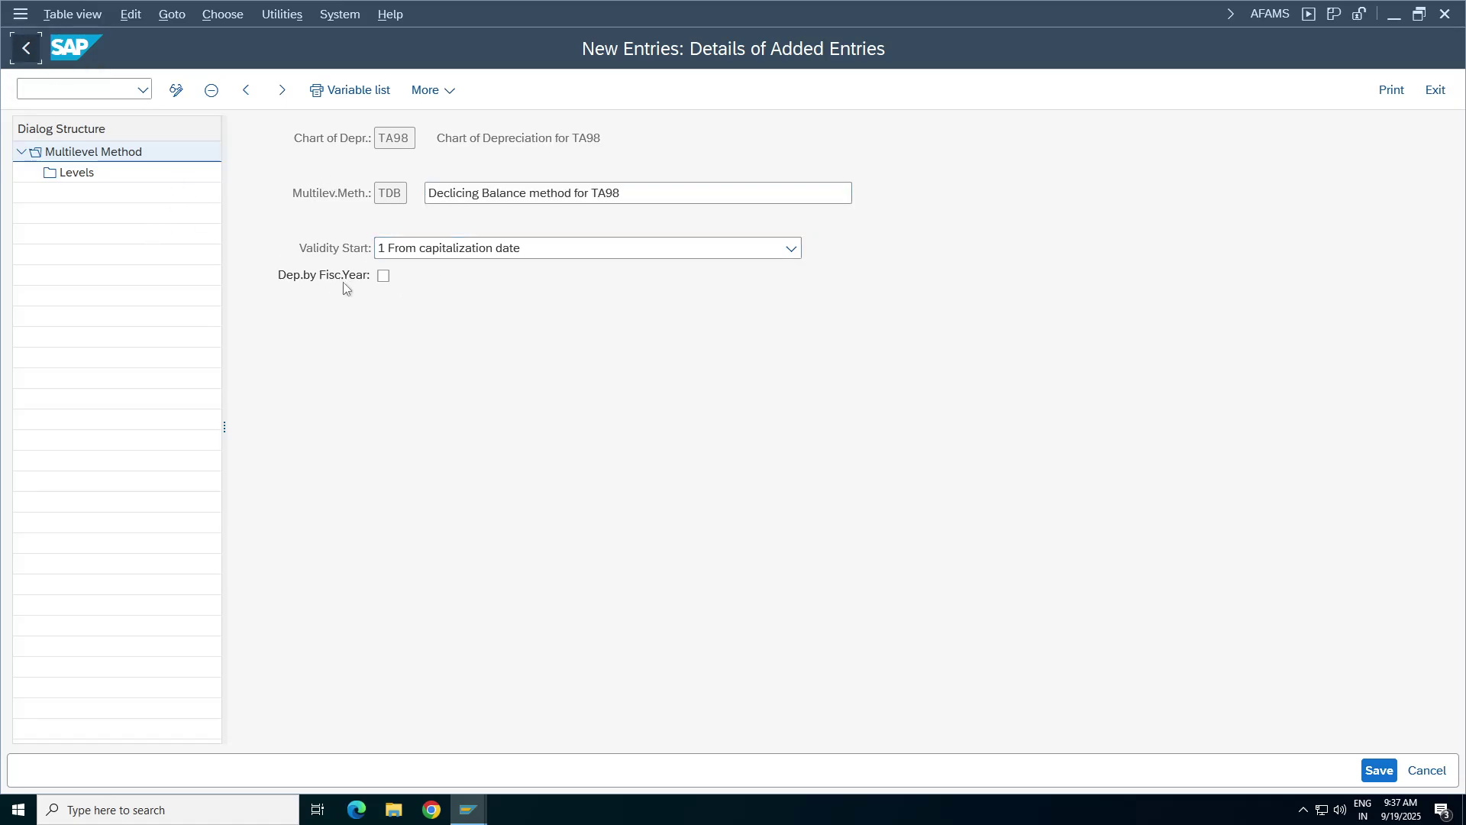
click(21, 47)
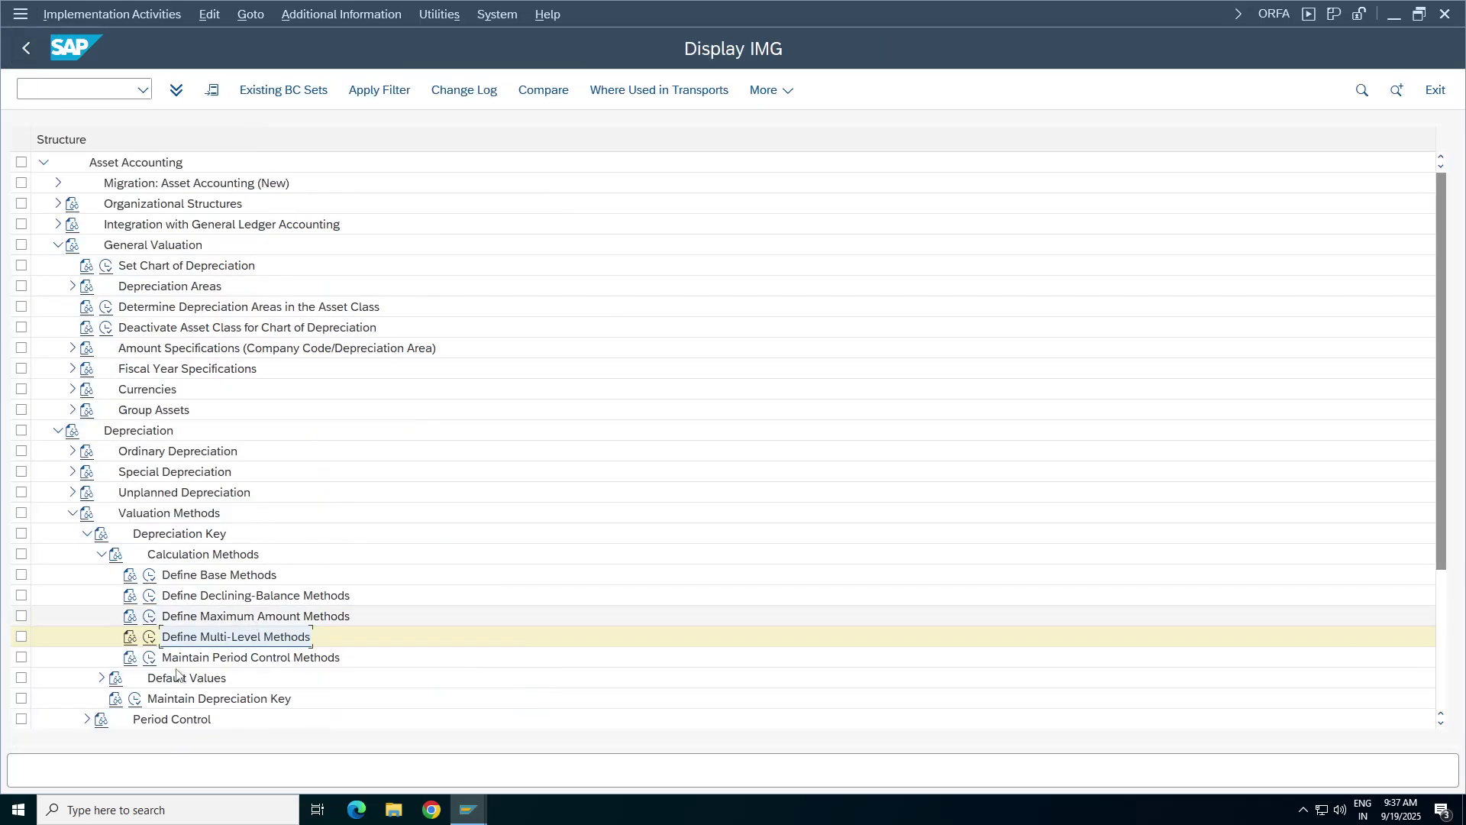
- Review the period control methods for chart of depreciation TA98 and return to the implementation guide
click(229, 658)
click(150, 657)
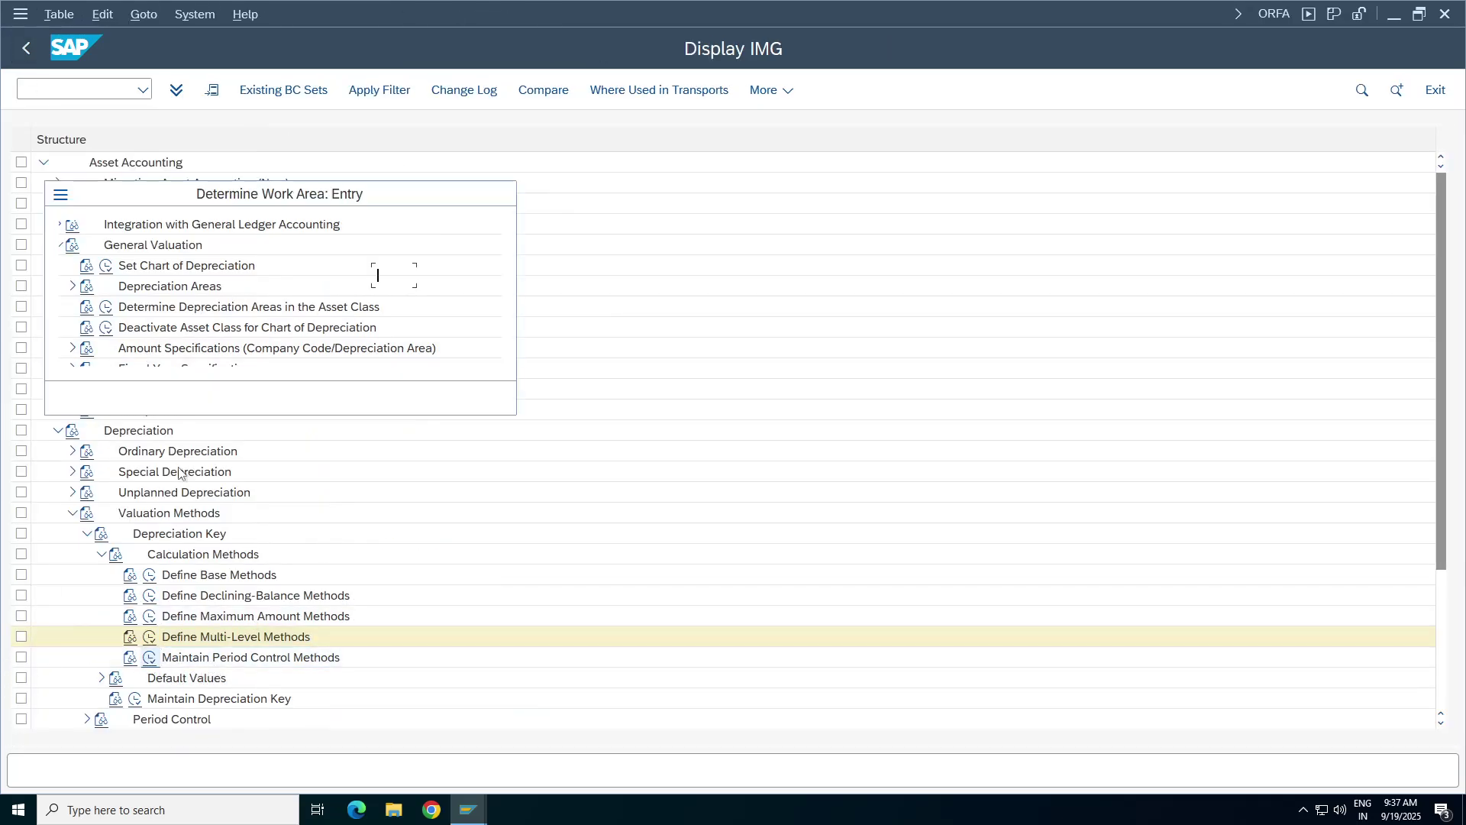
click(262, 397)
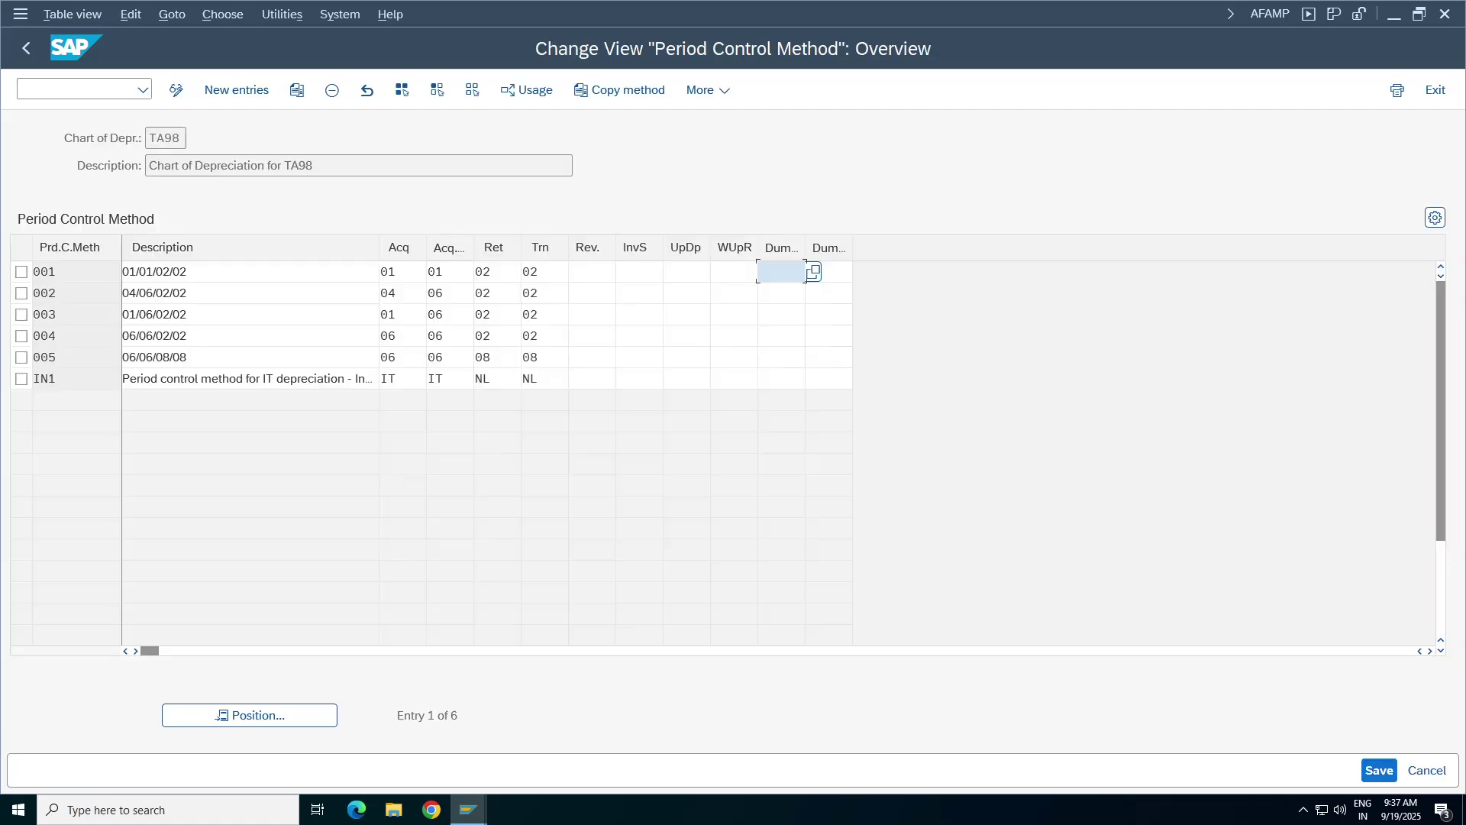
click(26, 47)
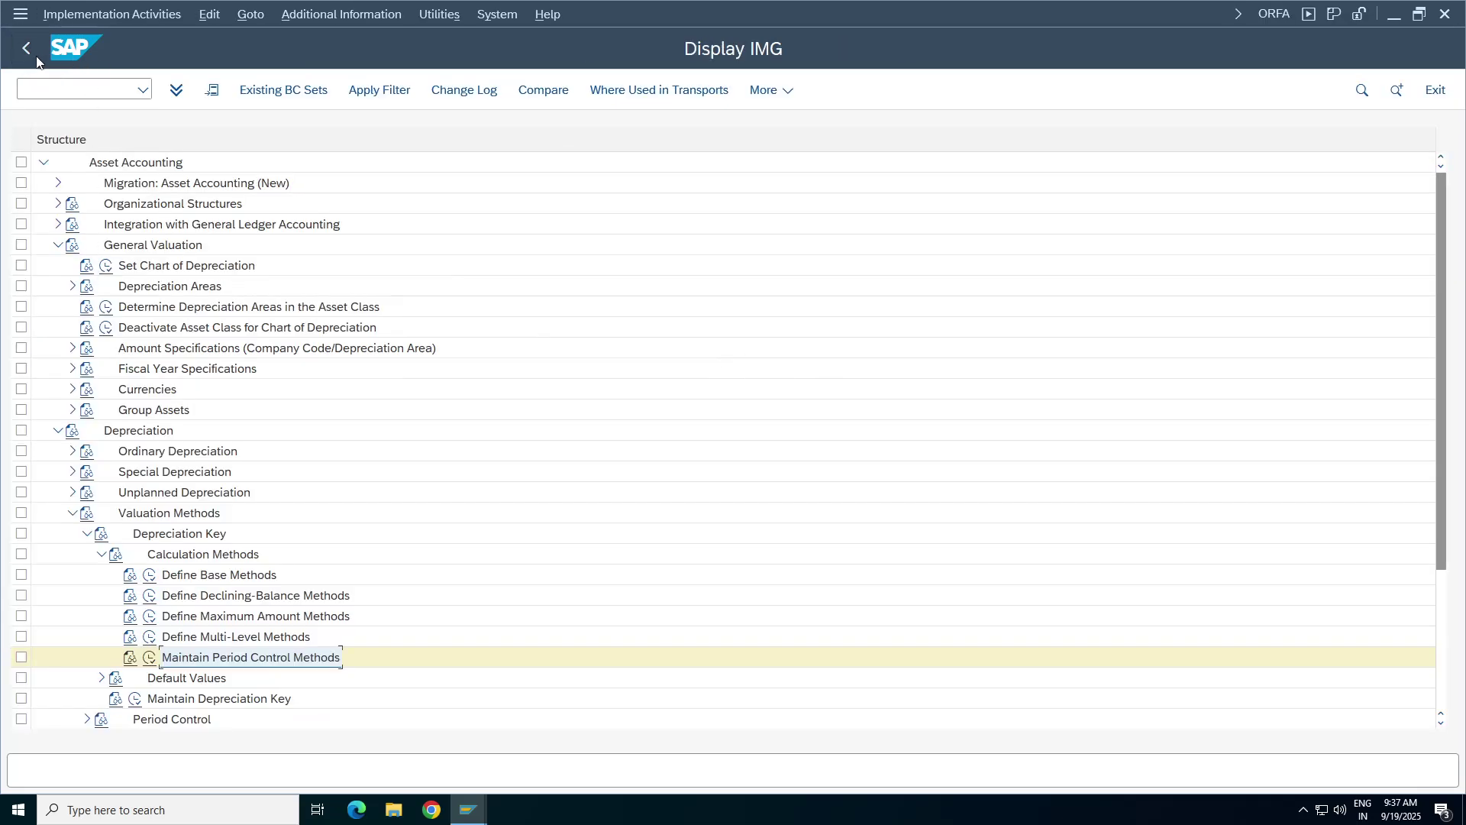
click(150, 657)
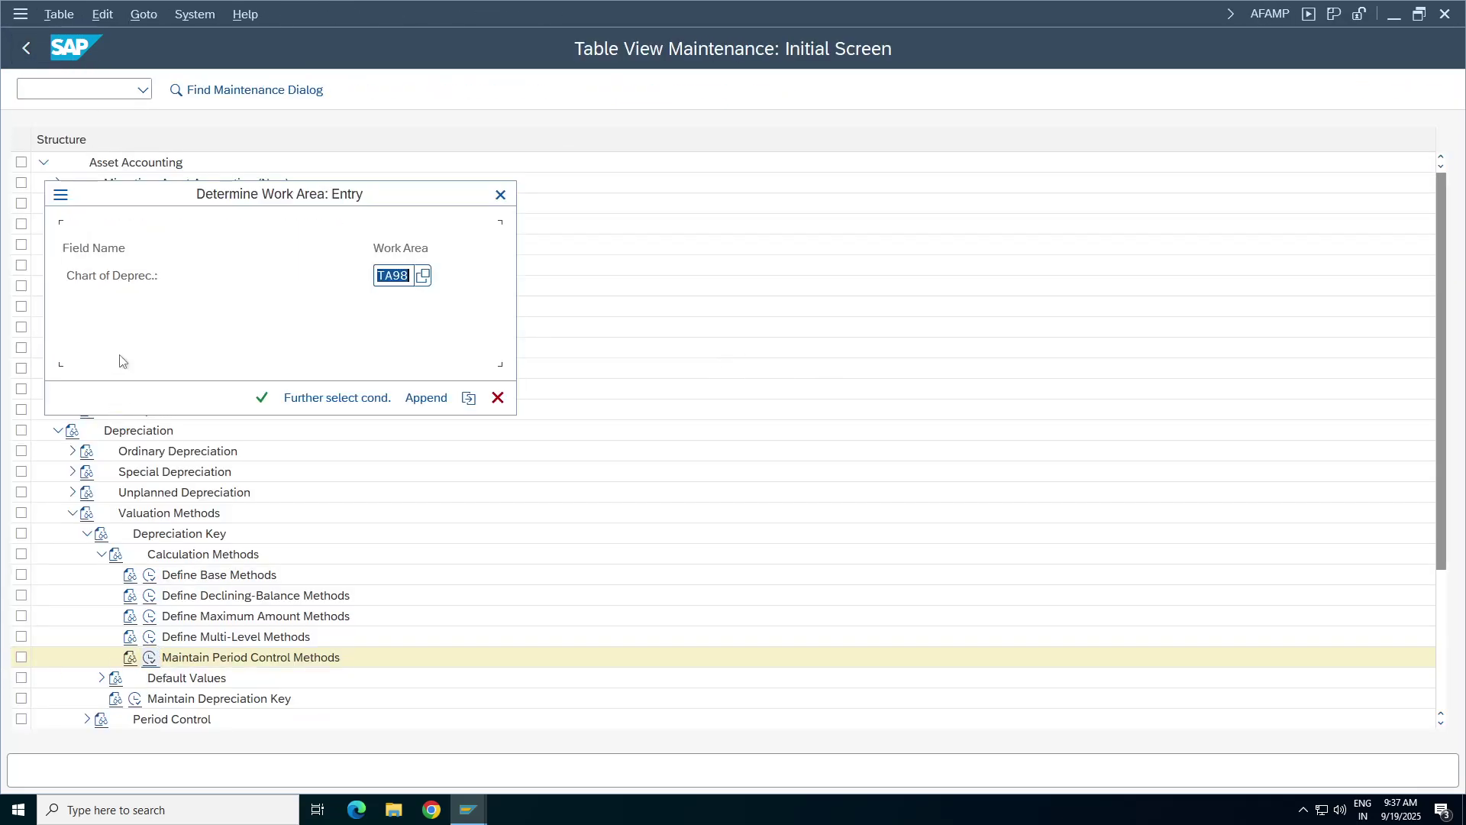
click(262, 397)
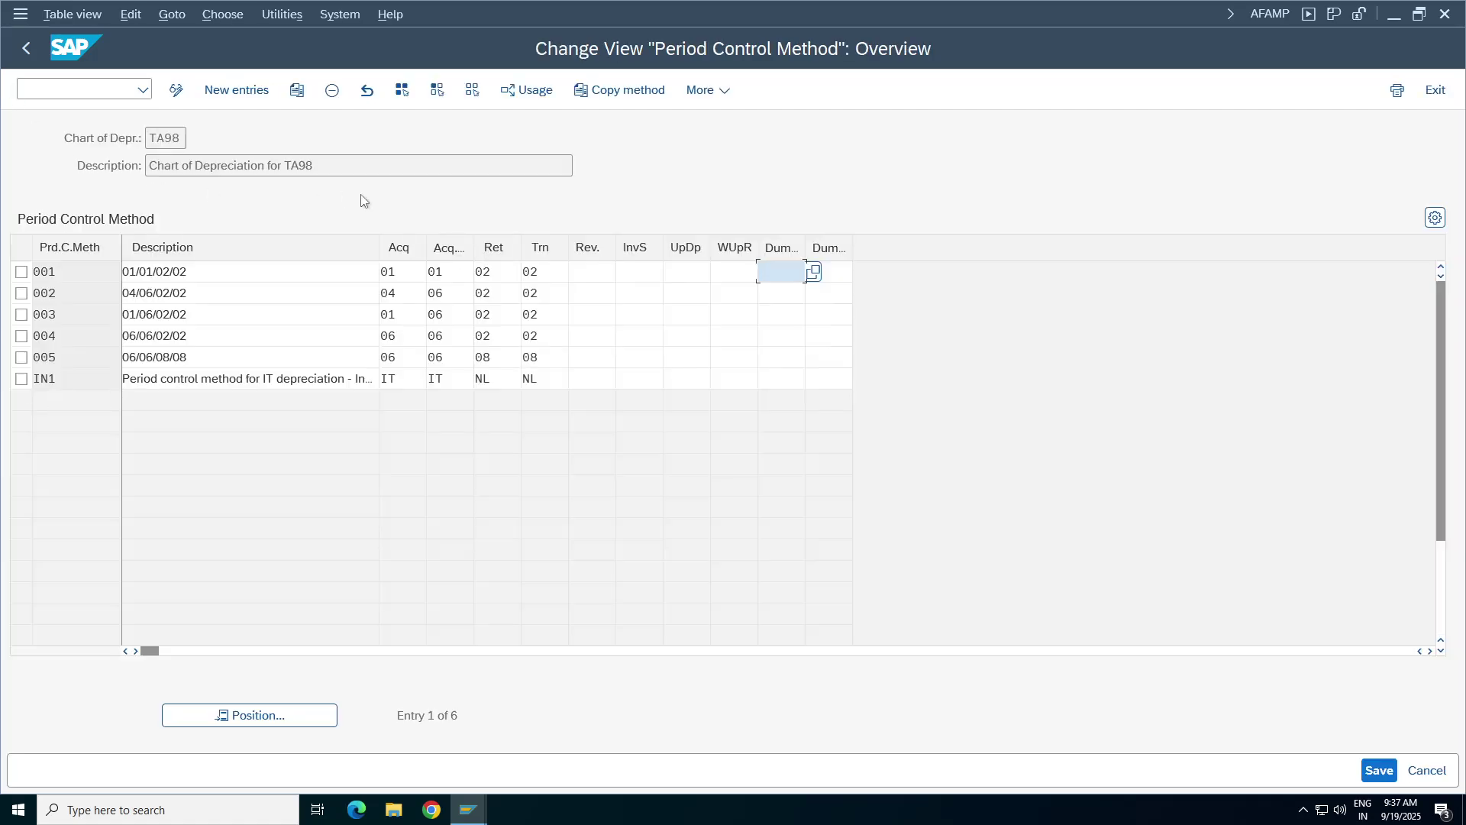
click(28, 49)
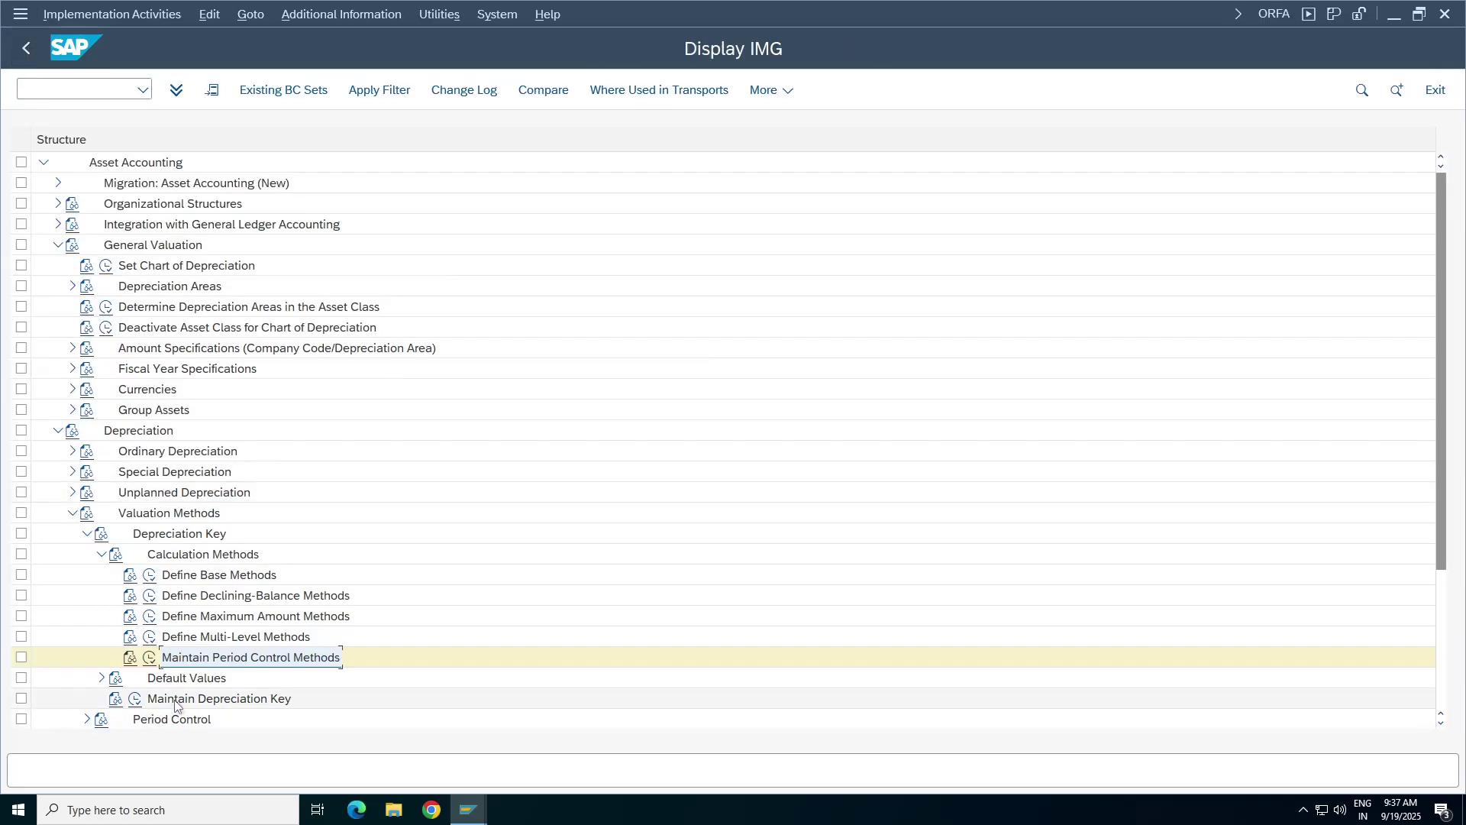
- Open the depreciation key maintenance for chart of depreciation TA98
click(198, 698)
click(135, 699)
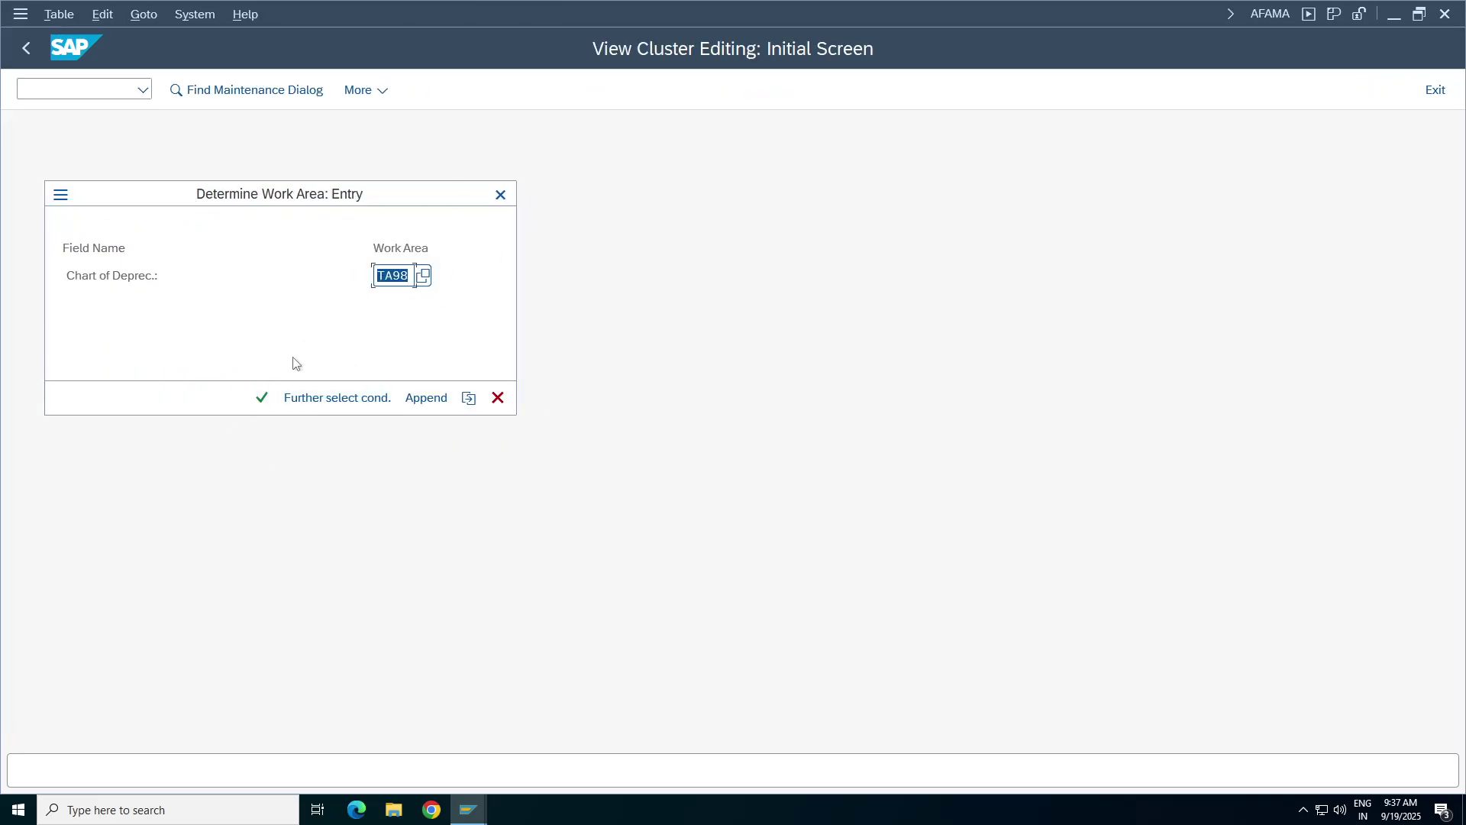
click(262, 398)
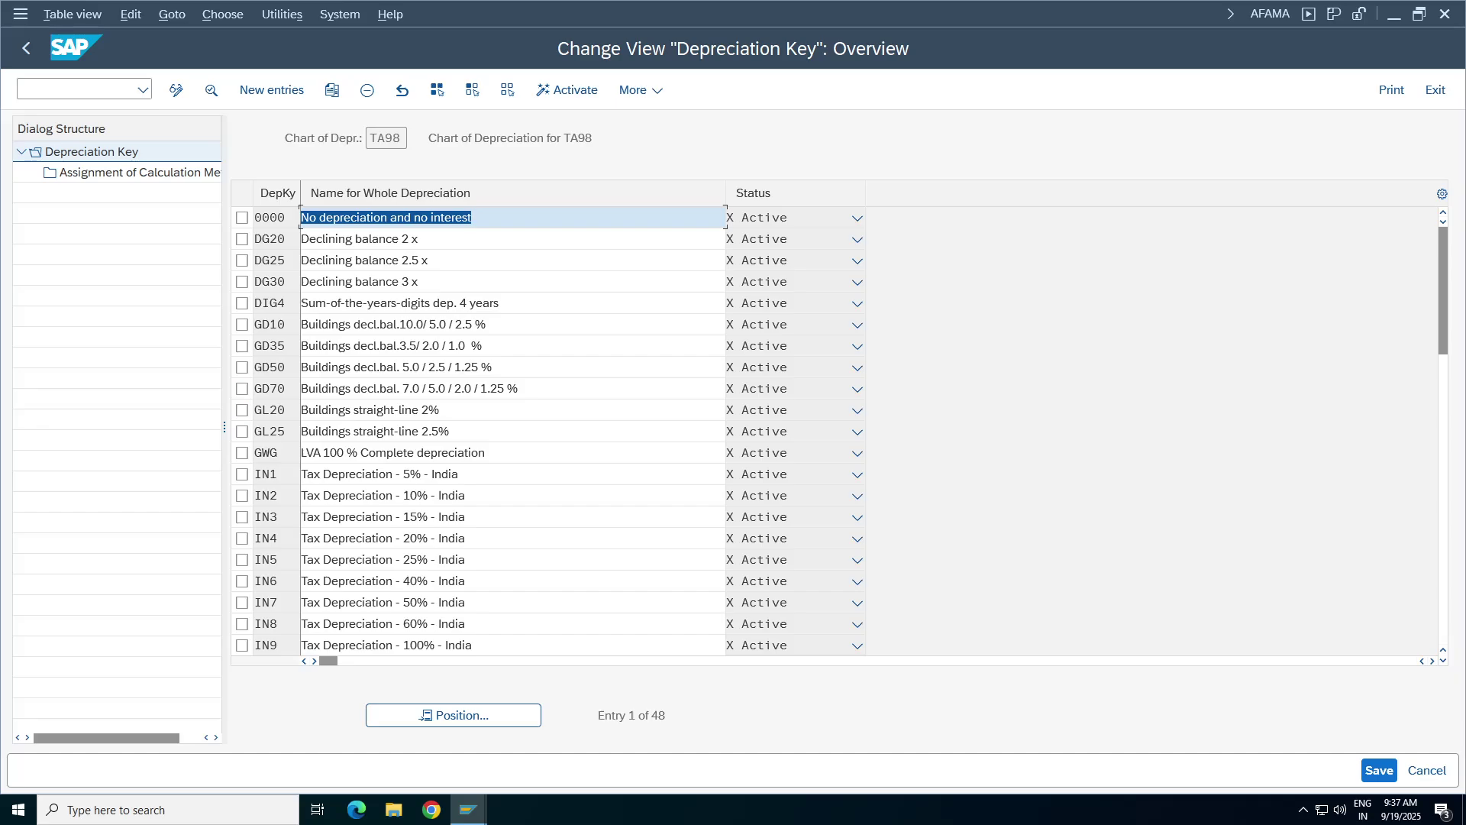
- Create depreciation key DBM with the description "Declining Blance Method for TA98 F&F" and enable depreciation to the day
click(271, 90)
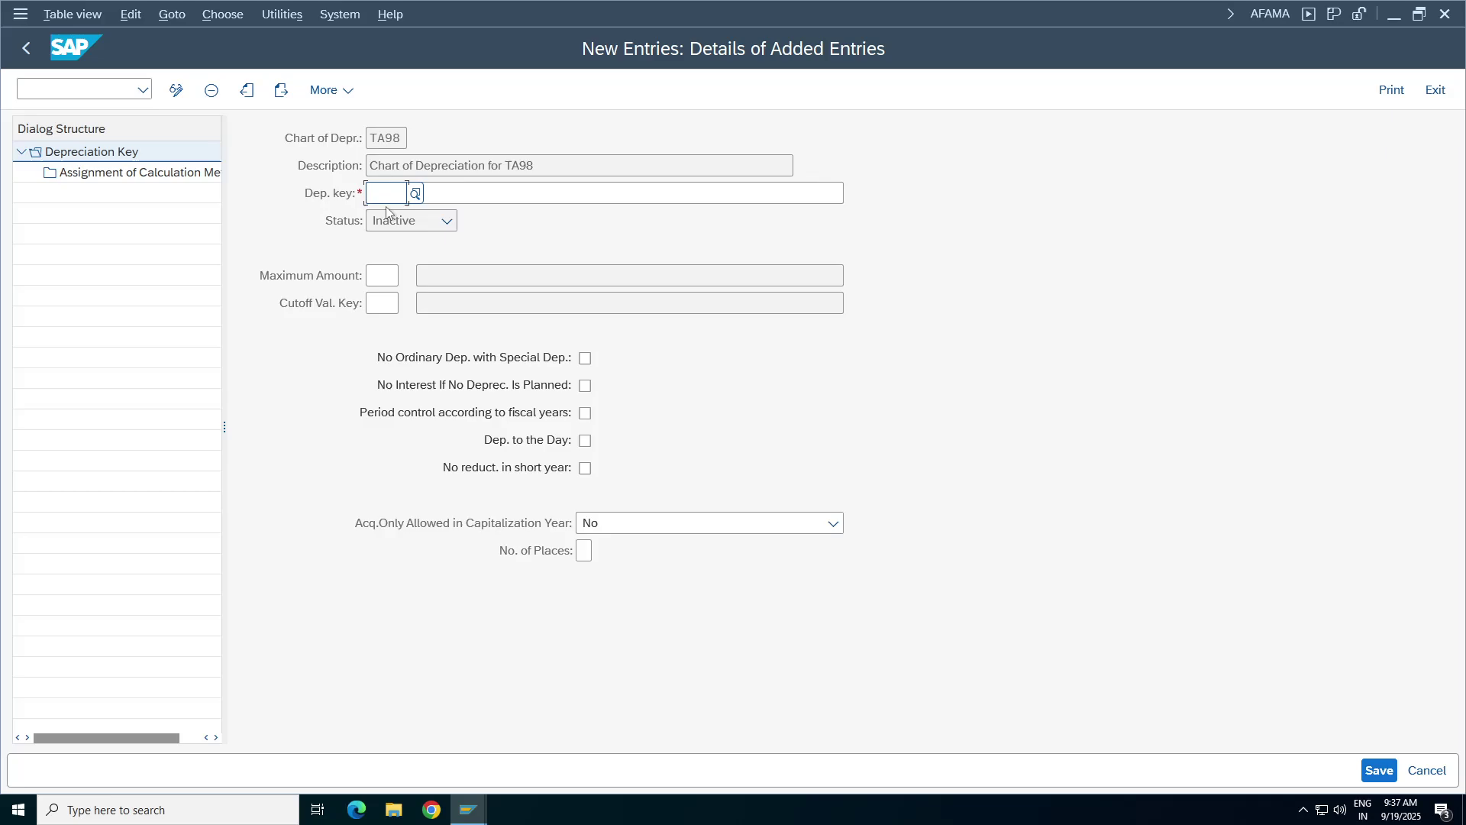
click(406, 192)
click(406, 192)
text(DBM)
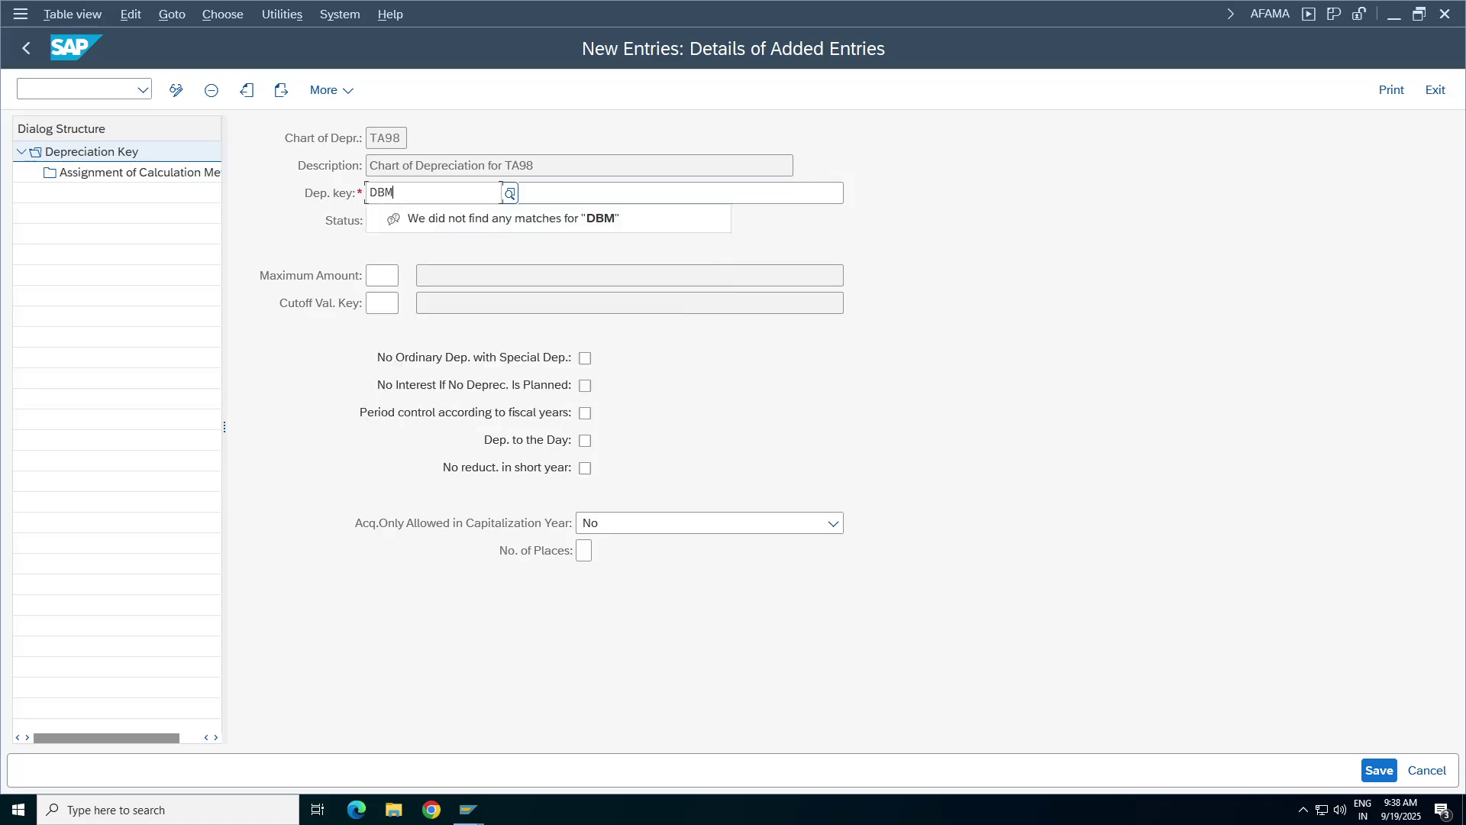
key(Tab)
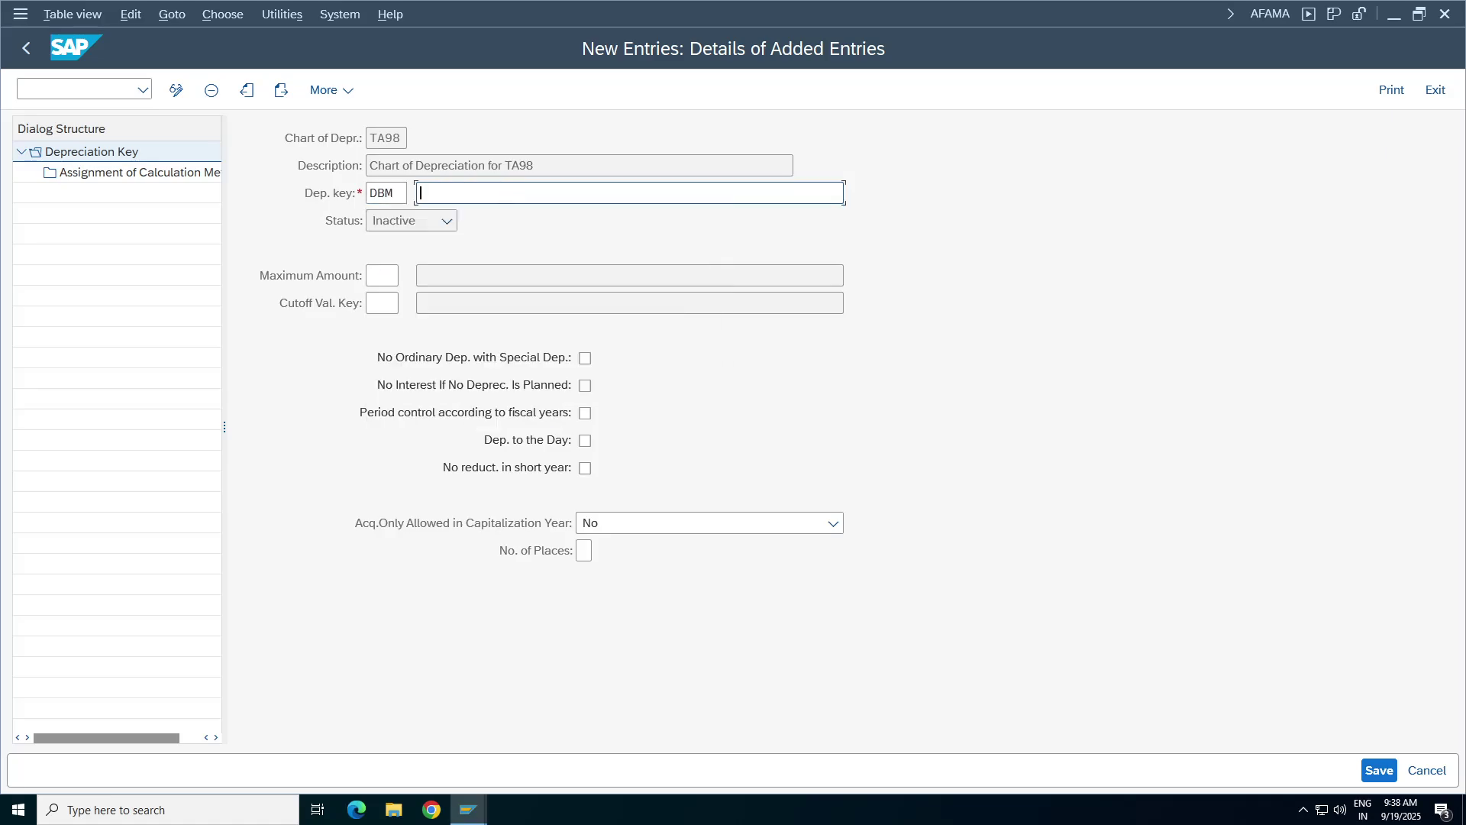
text(Dec)
key(BackSpace)
key(BackSpace)
key(BackSpace)
key(BackSpace)
key(BackSpace)
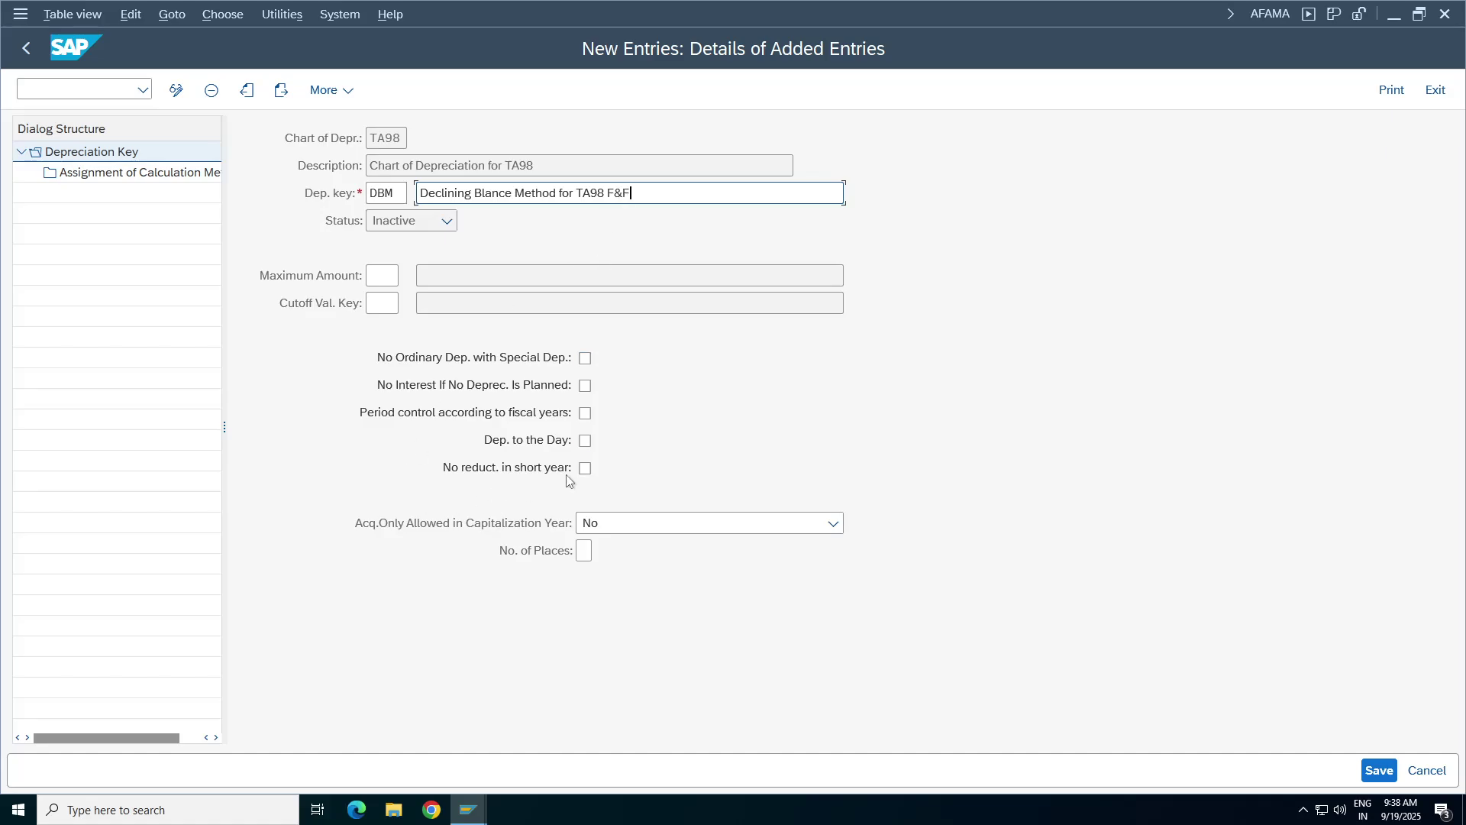
click(585, 442)
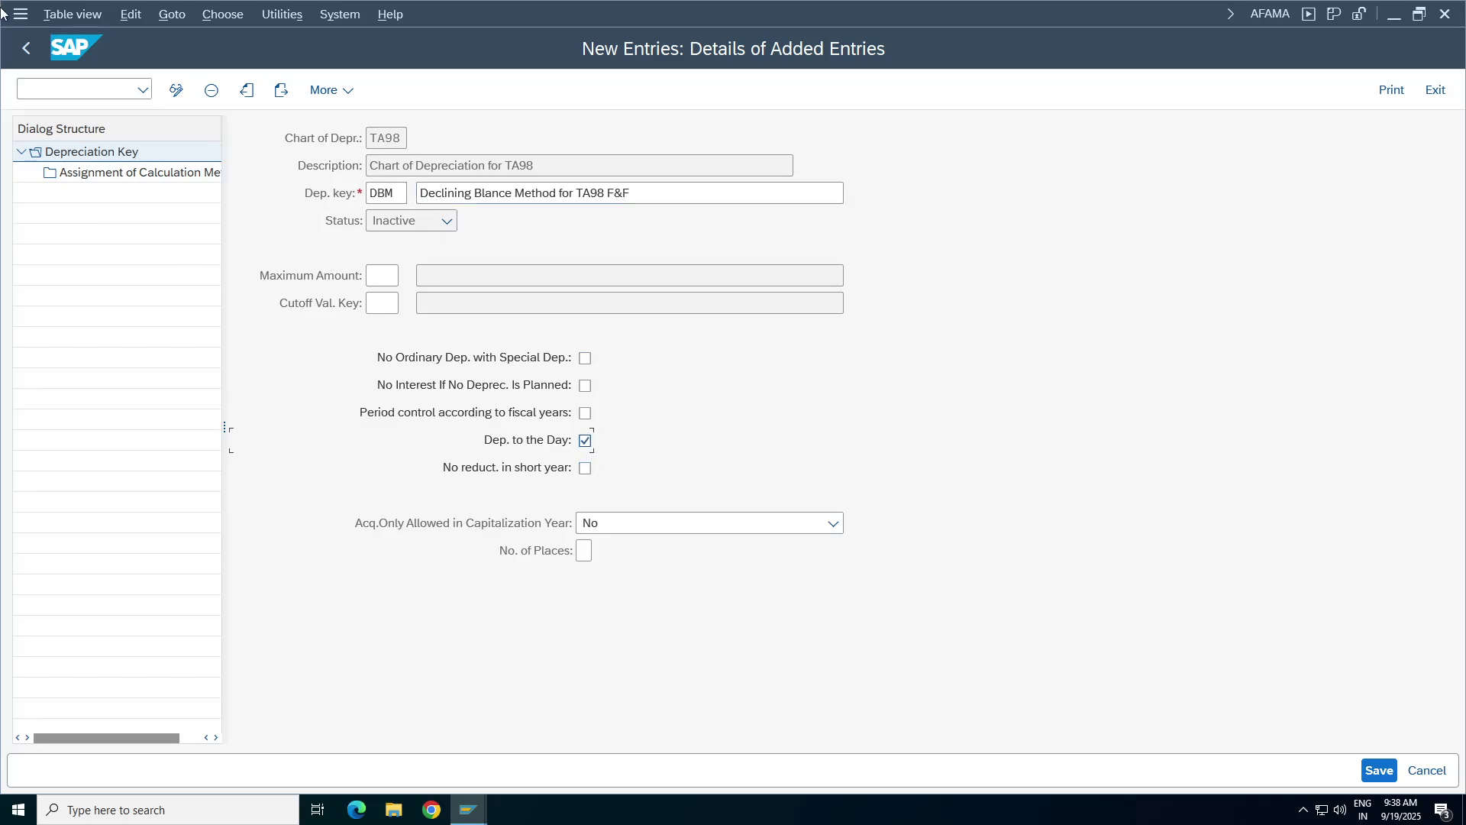
- Add a calculation method assignment to key DBM with depreciation type N Ord.depreciation and phase 1 From the start of depreciation
click(150, 176)
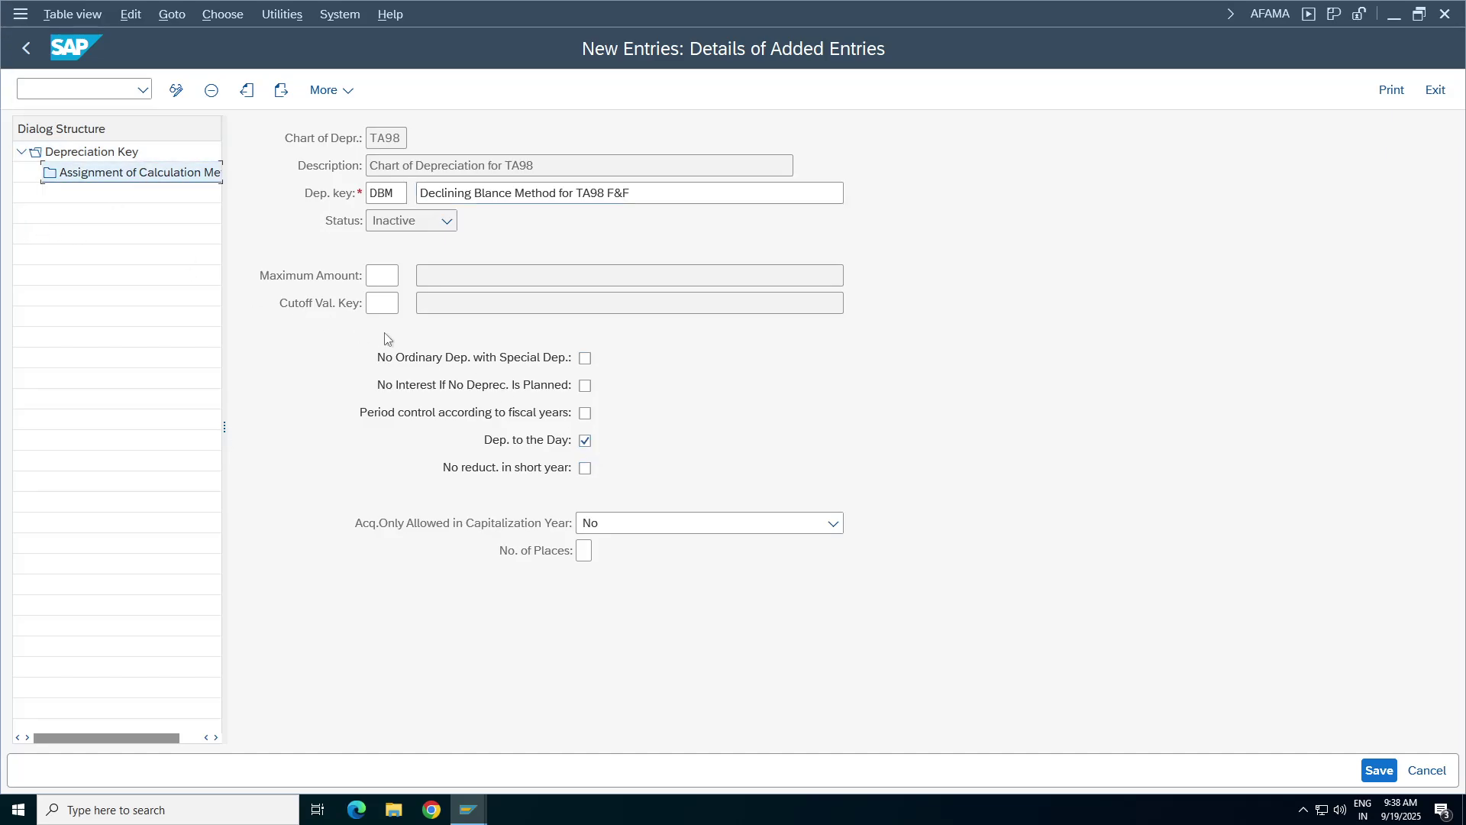
double_click(165, 174)
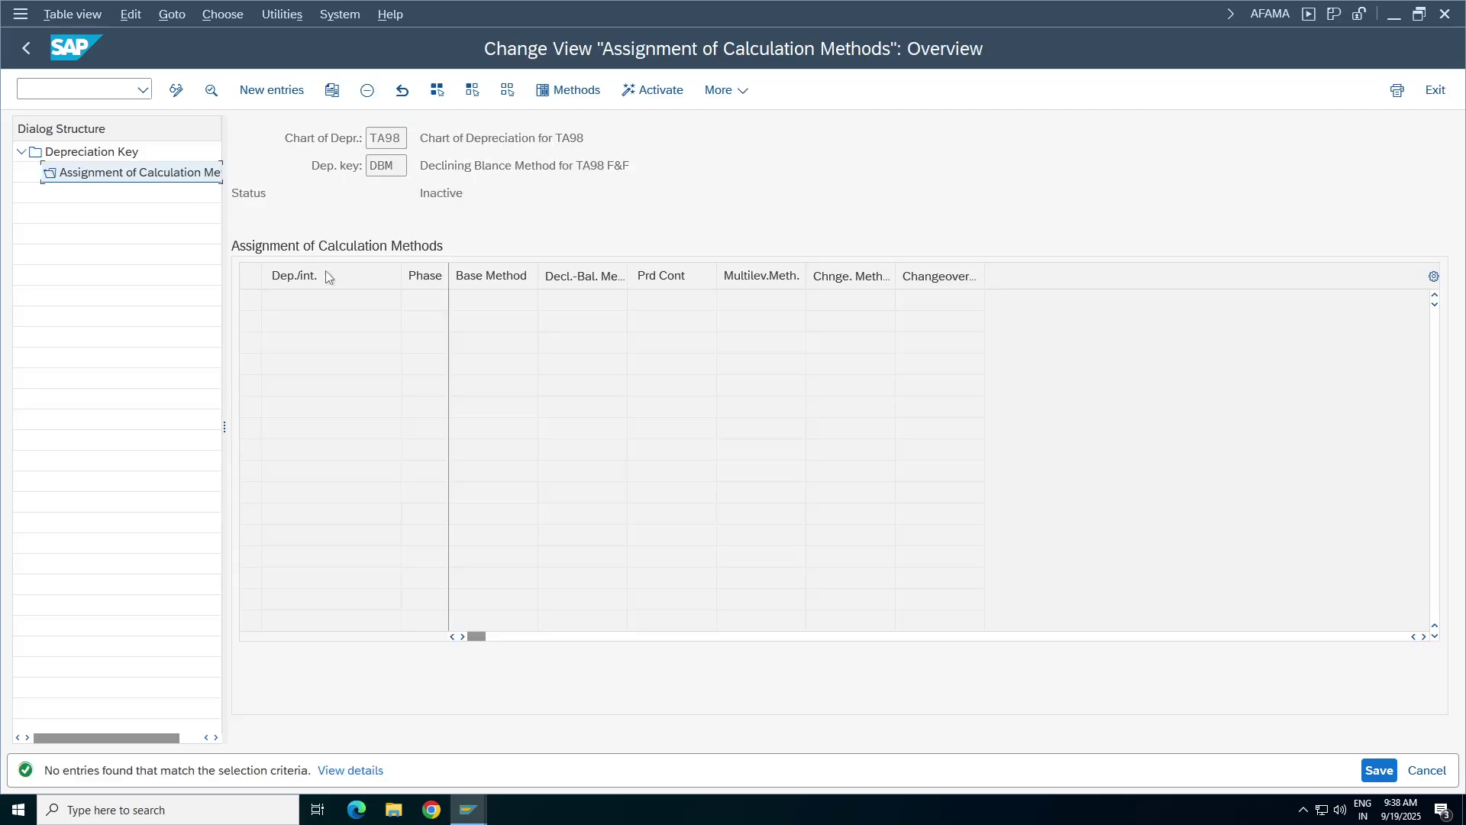
click(272, 91)
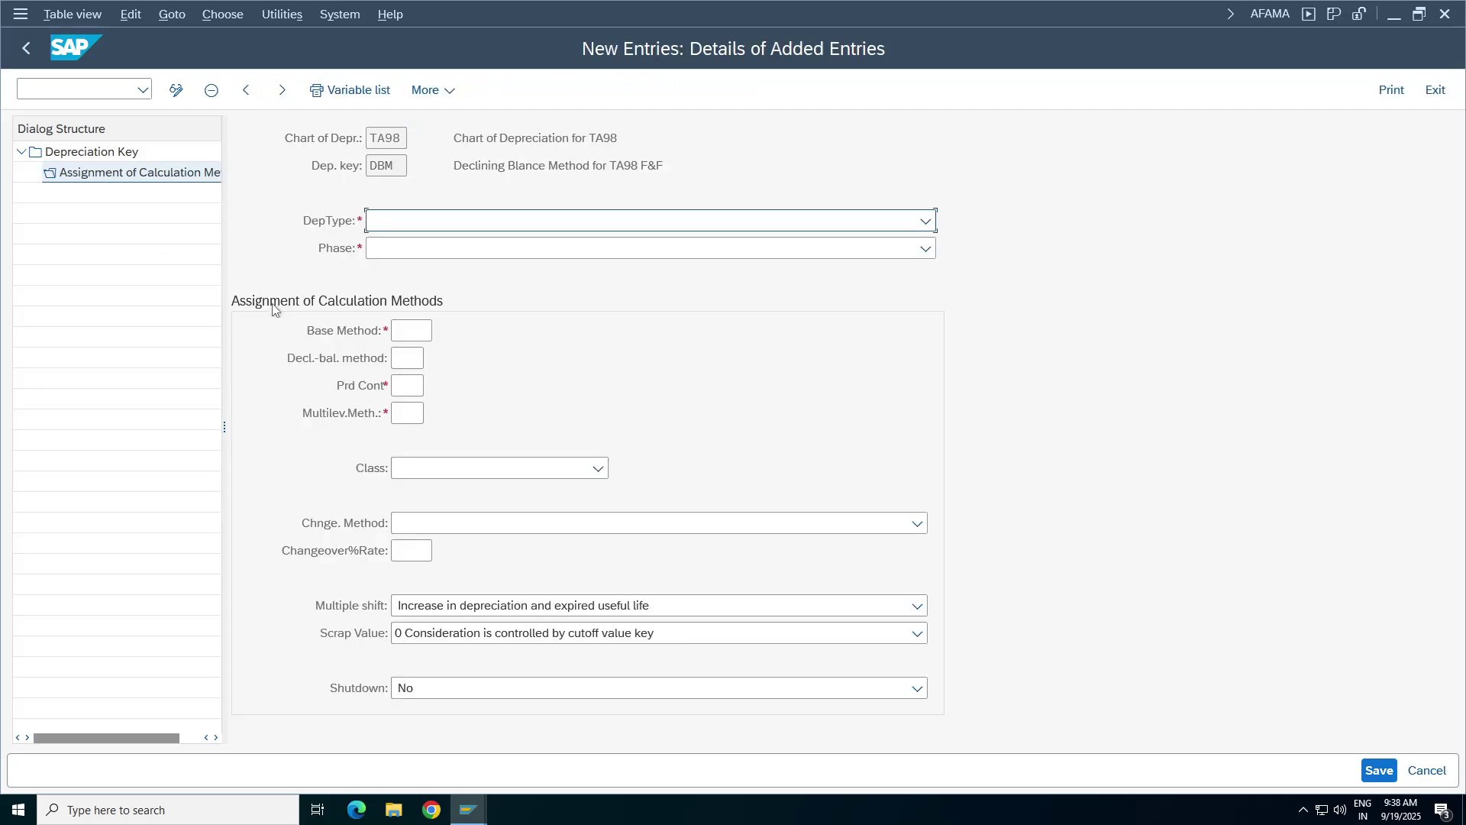
click(461, 222)
click(433, 245)
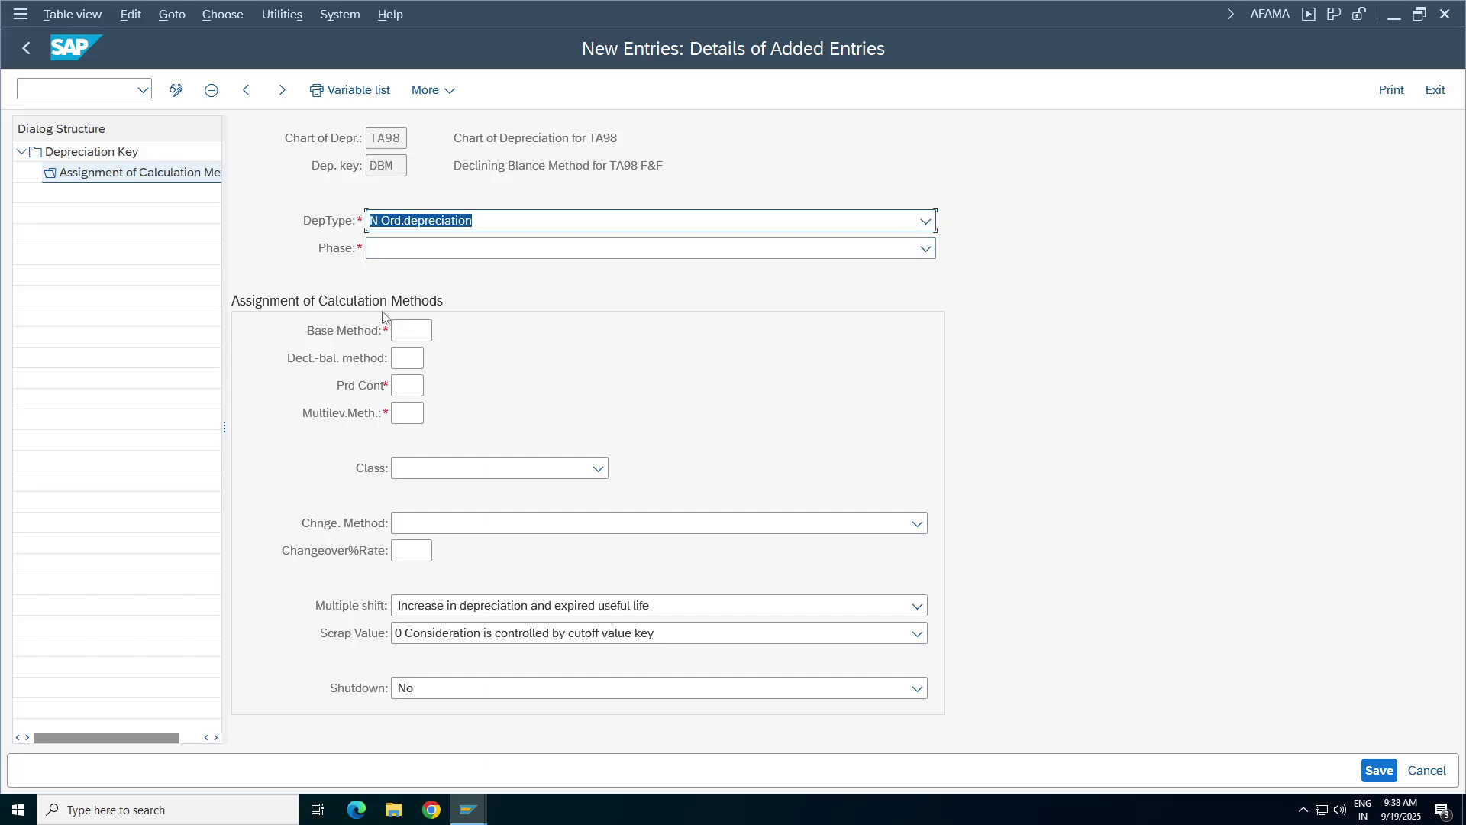
click(424, 249)
click(442, 274)
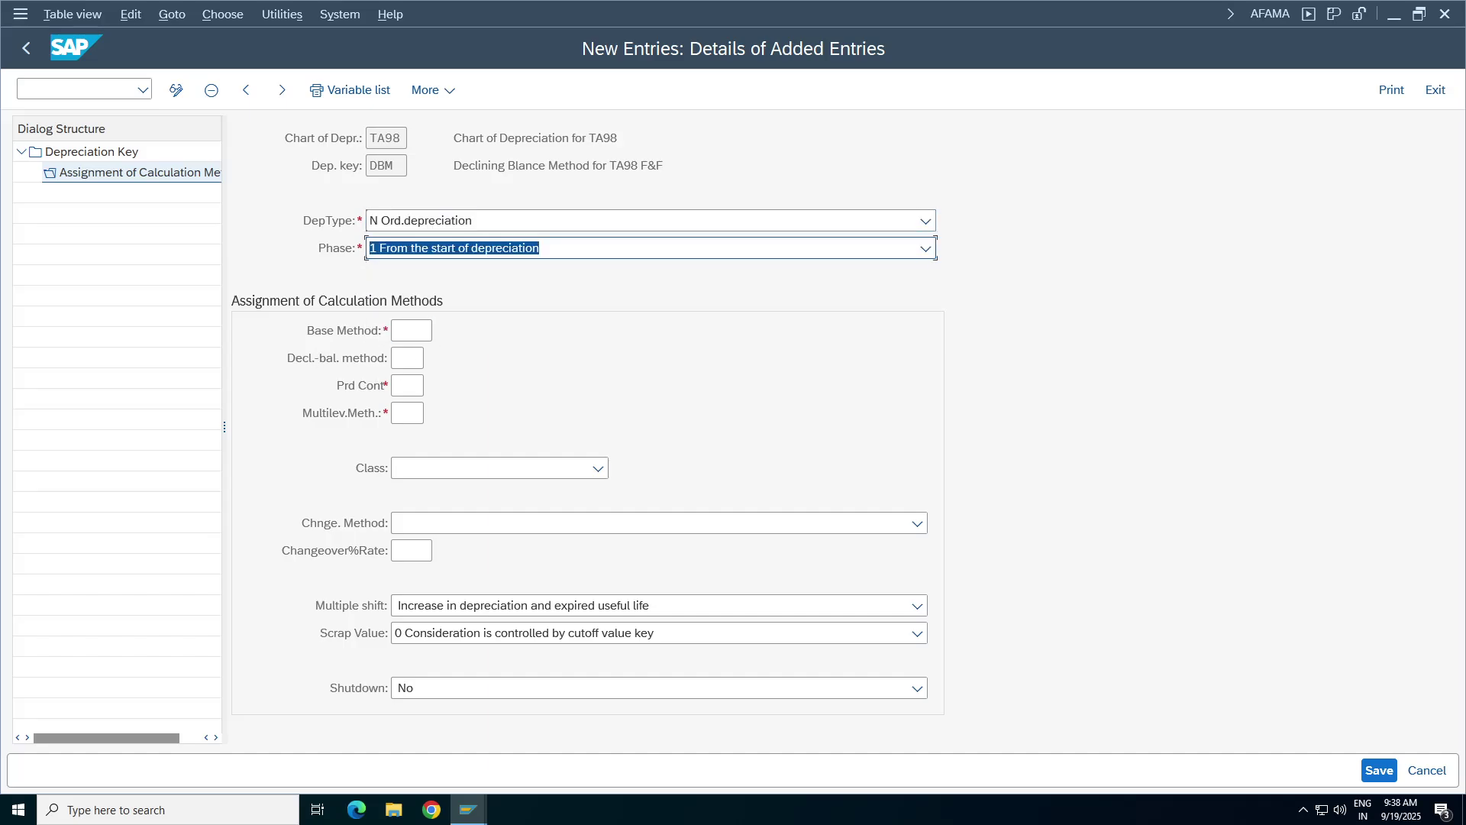
- Set the assignment's base method to 0012 and its period control method to 001
click(413, 331)
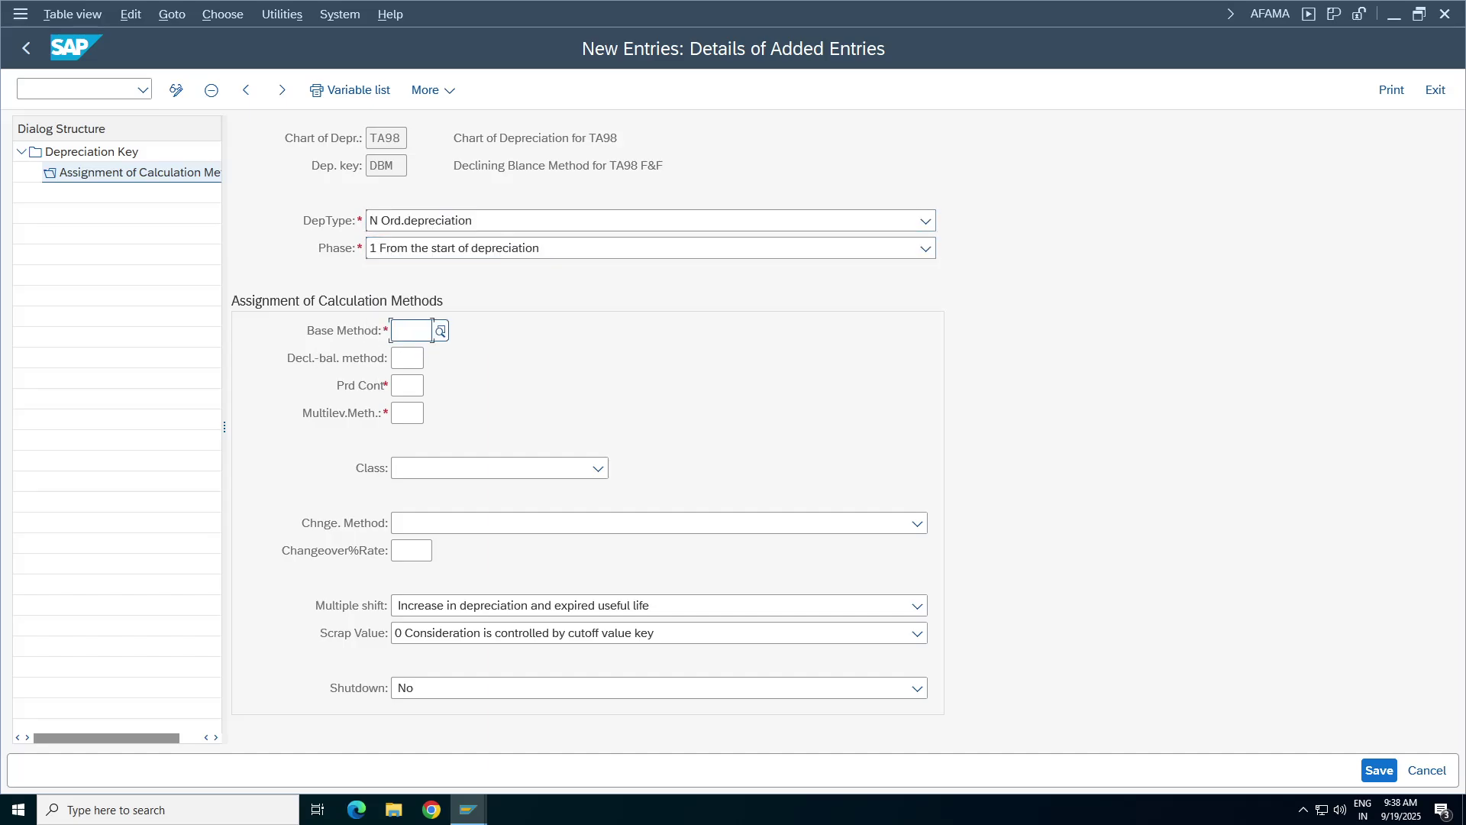
click(441, 331)
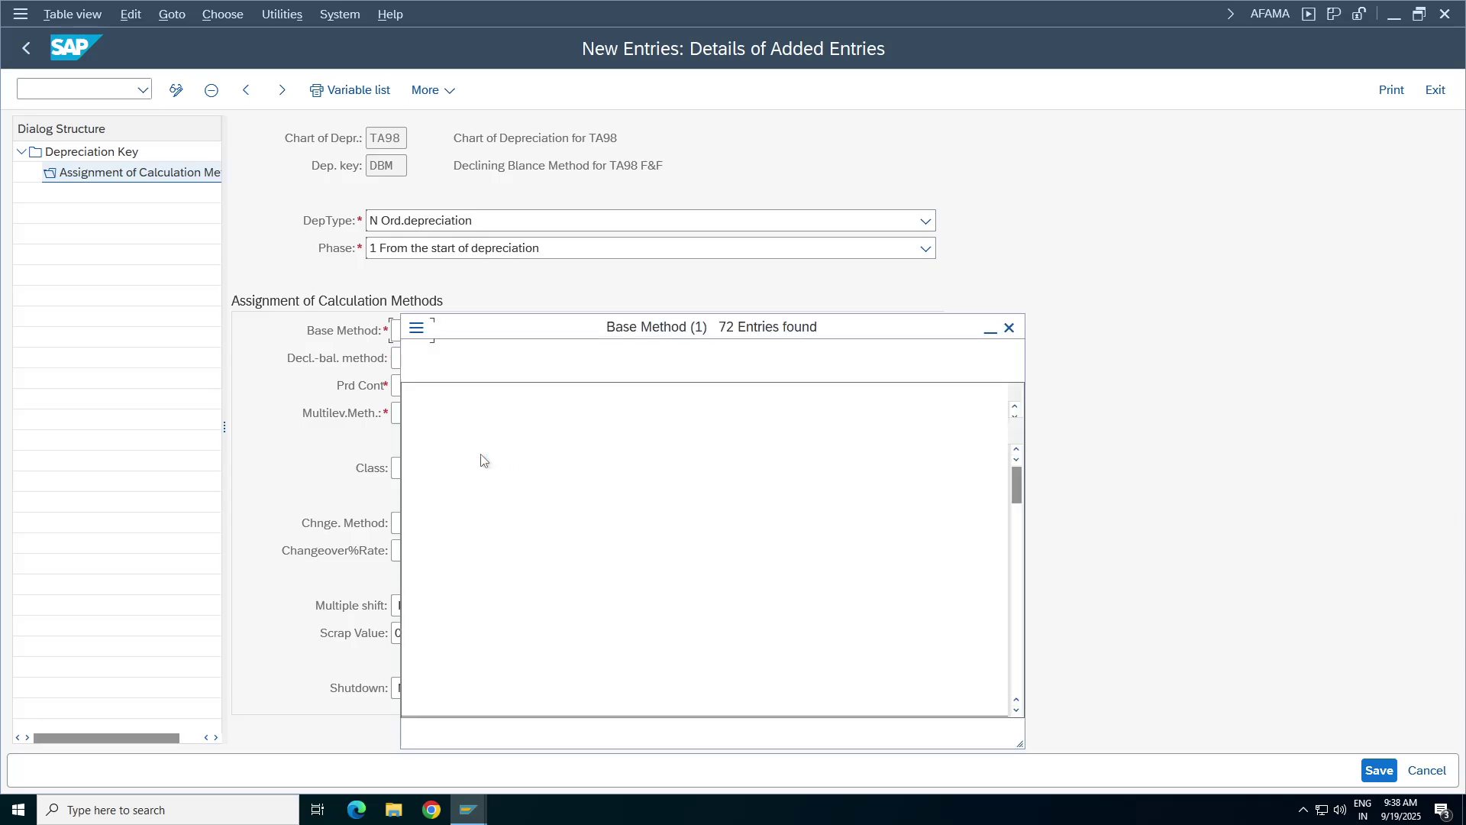
double_click(524, 702)
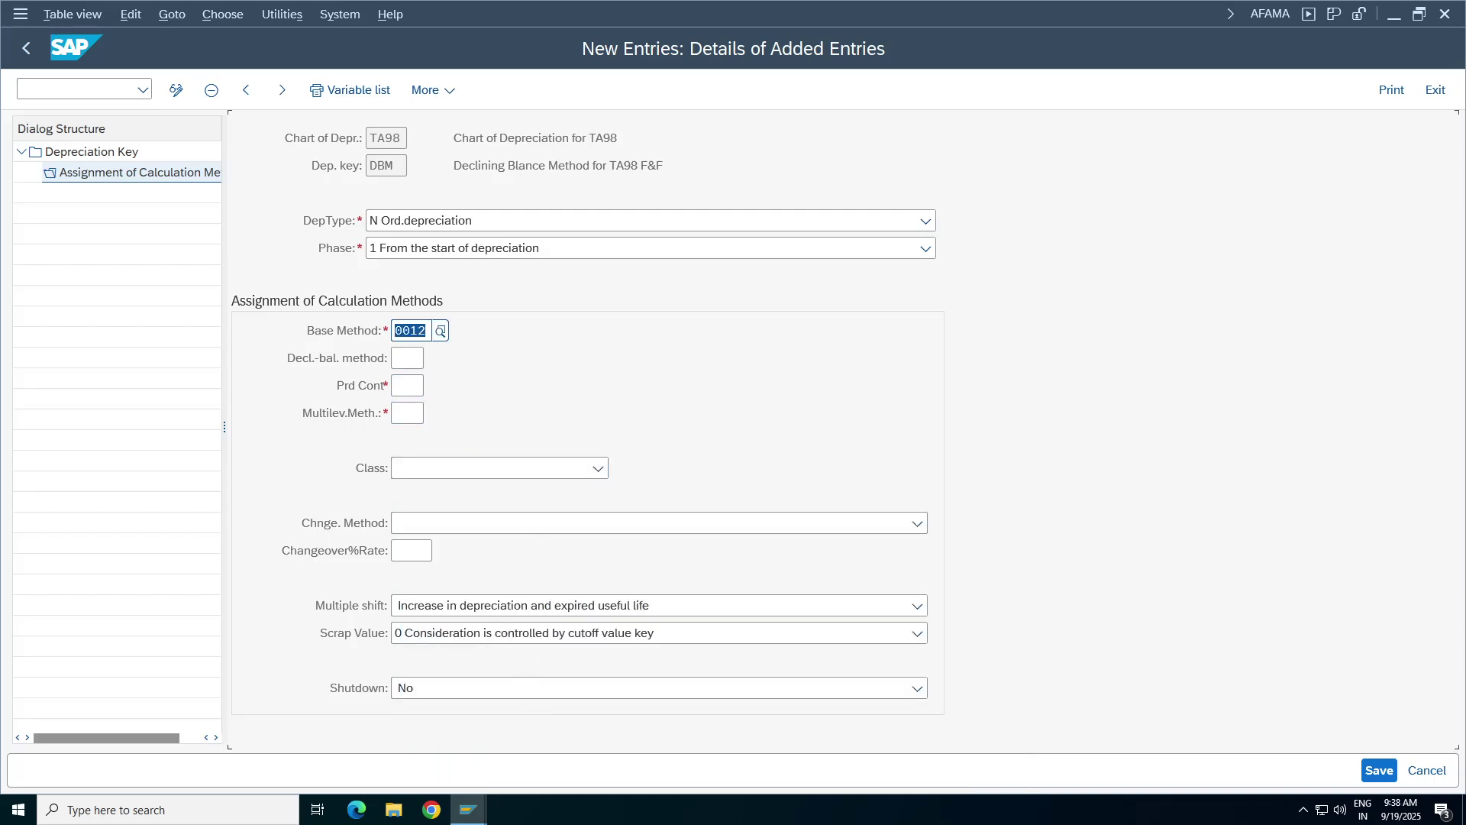
click(407, 358)
click(409, 386)
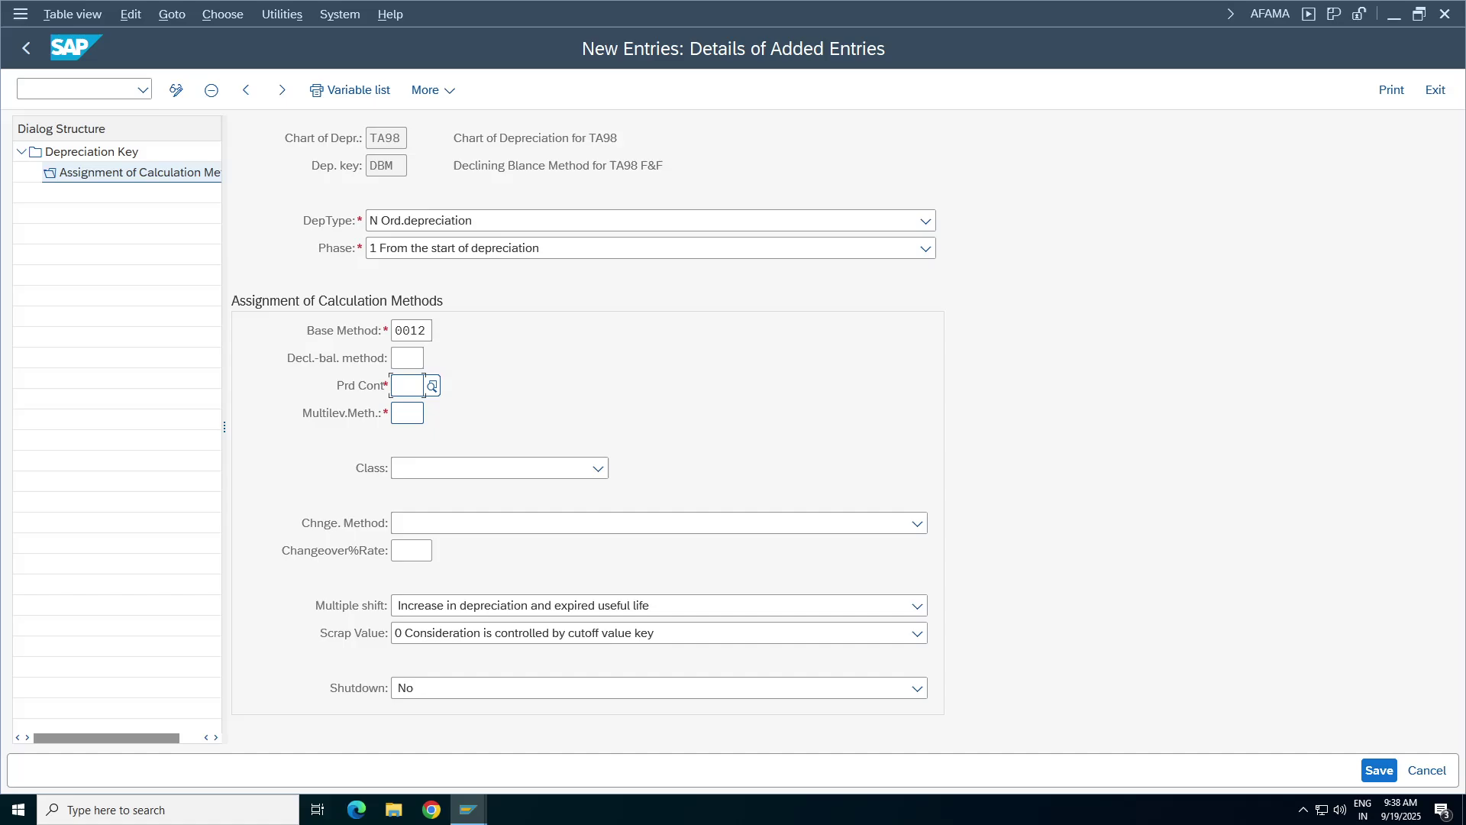
- Set the assignment's multilevel method to TDB, the declining balance method for TA98
click(420, 412)
click(407, 412)
key(F4)
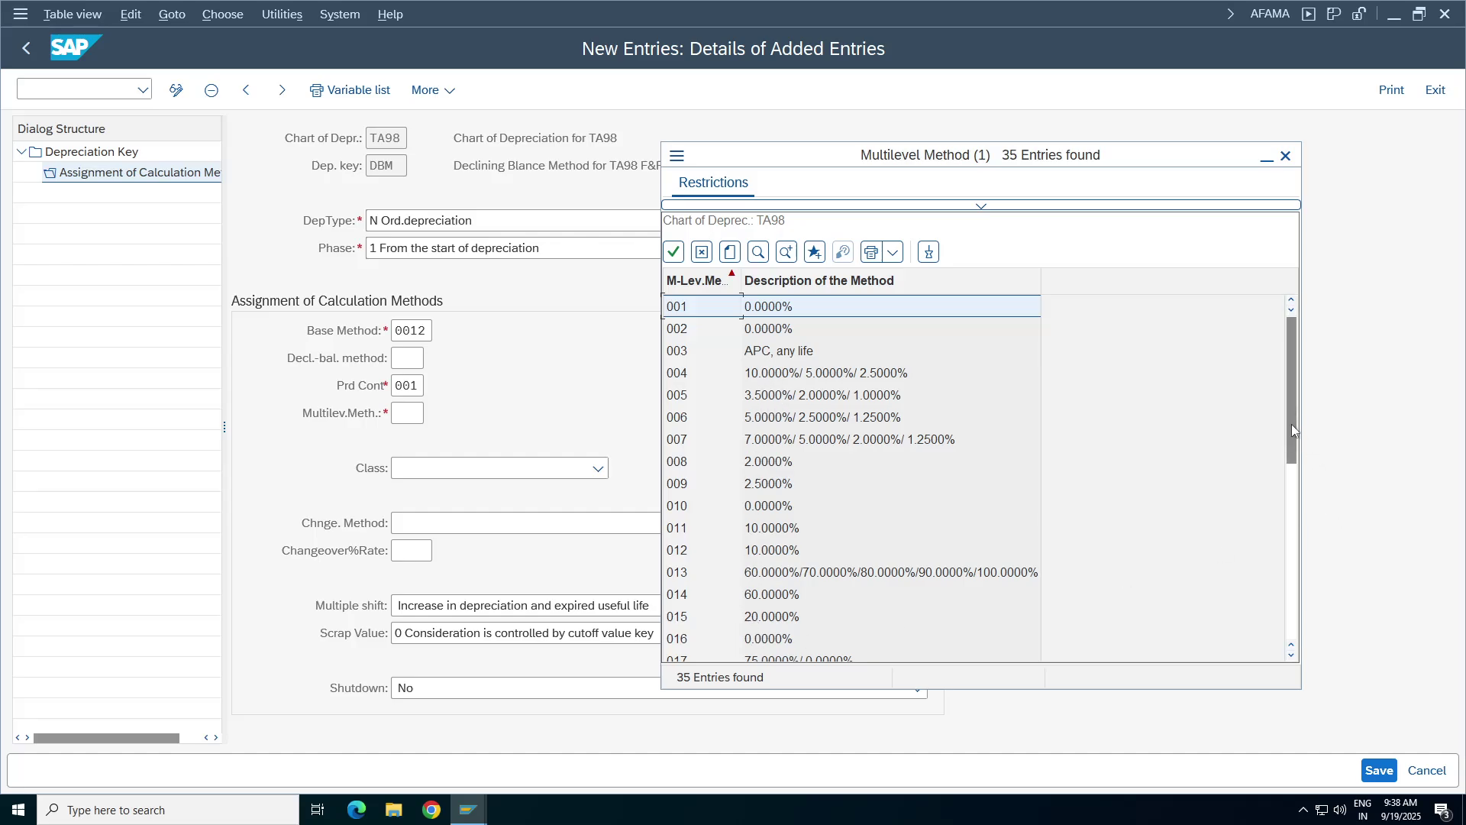
drag(1290, 424, 1288, 634)
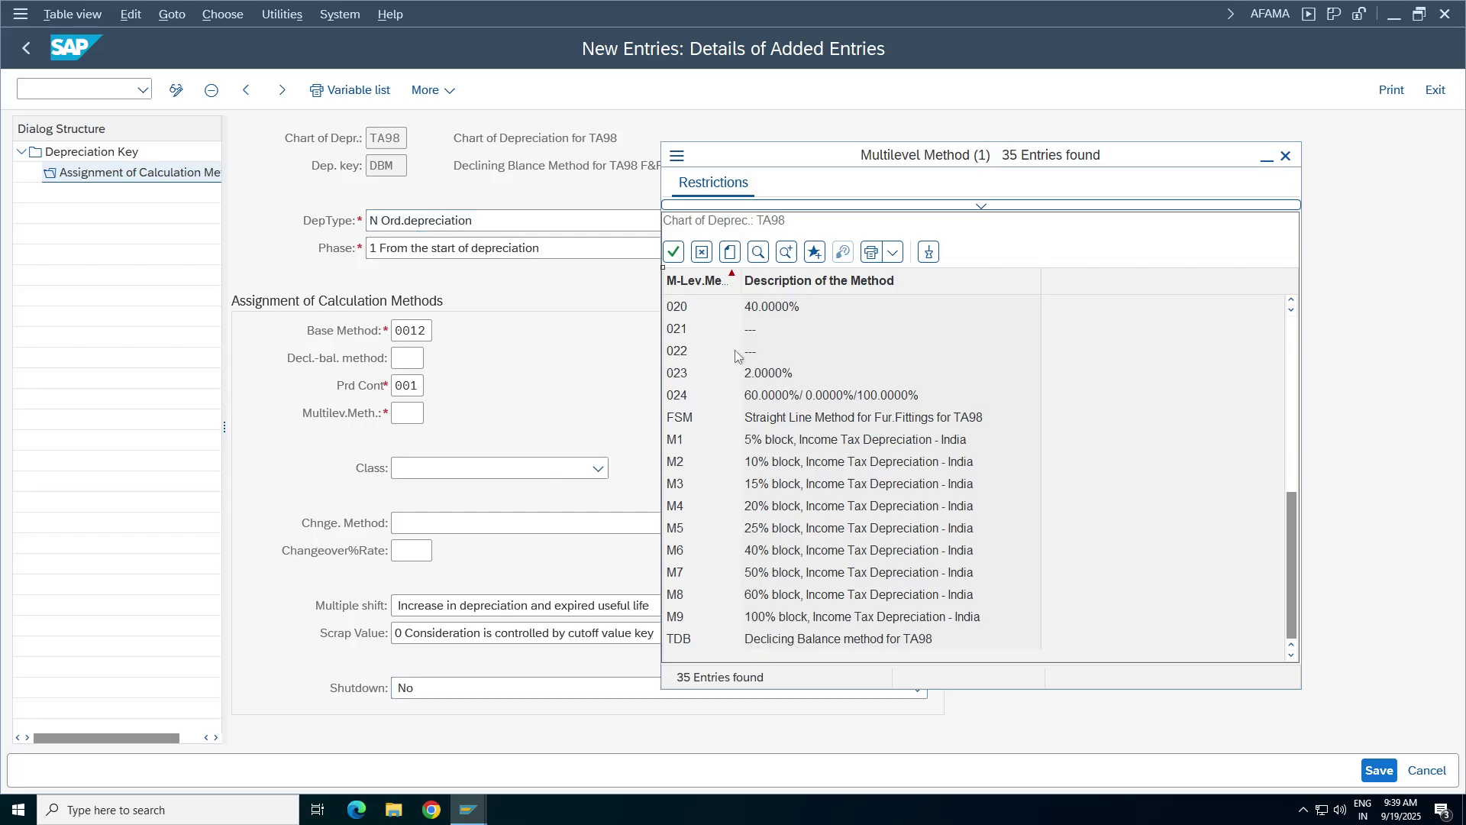
click(773, 648)
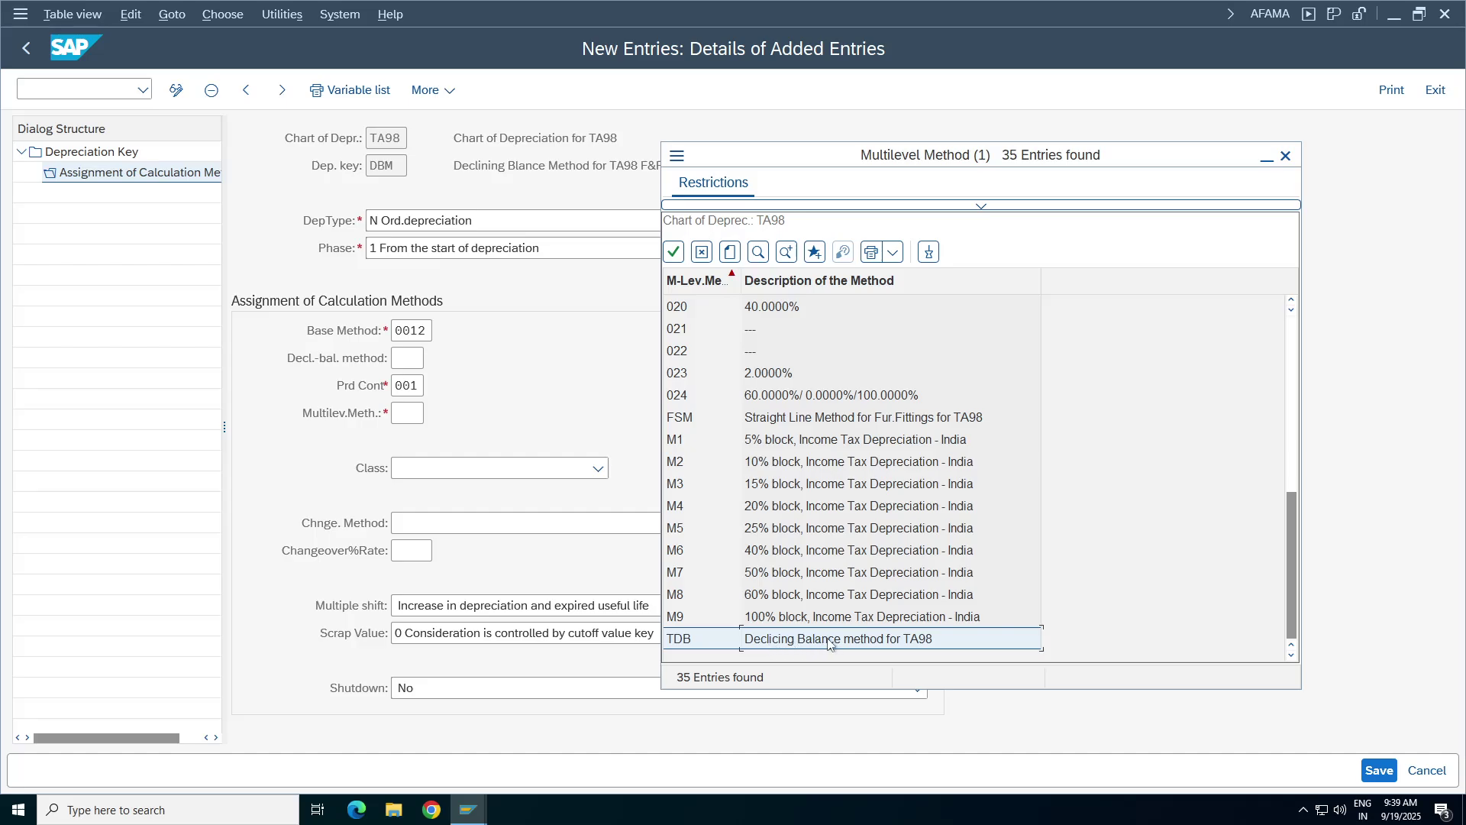
double_click(878, 645)
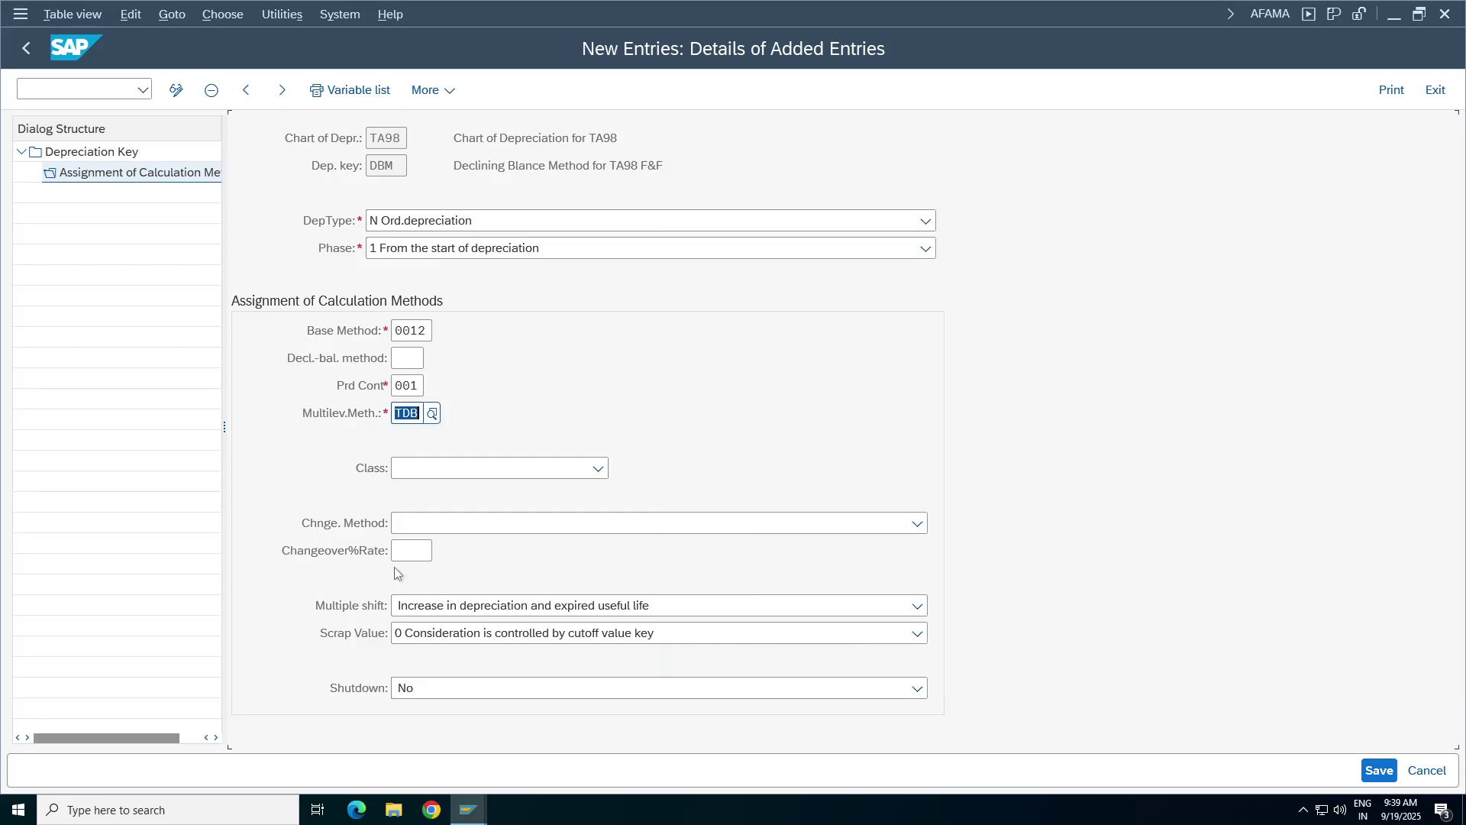
- Set the assignment's class to 2 Declining-balance depreciation and save it to the proposed customizing request Tata Group Tata98
click(467, 473)
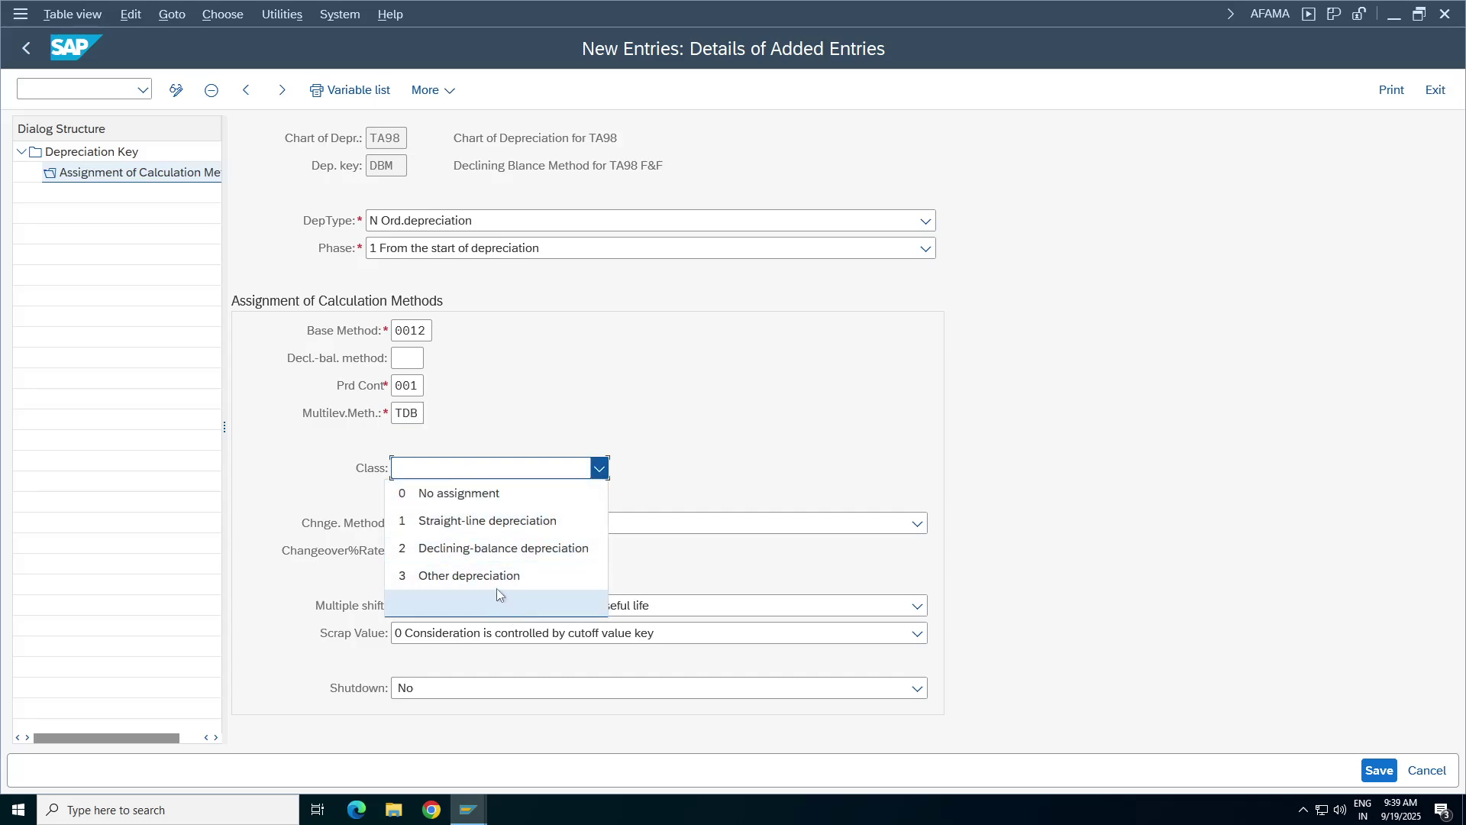
click(522, 550)
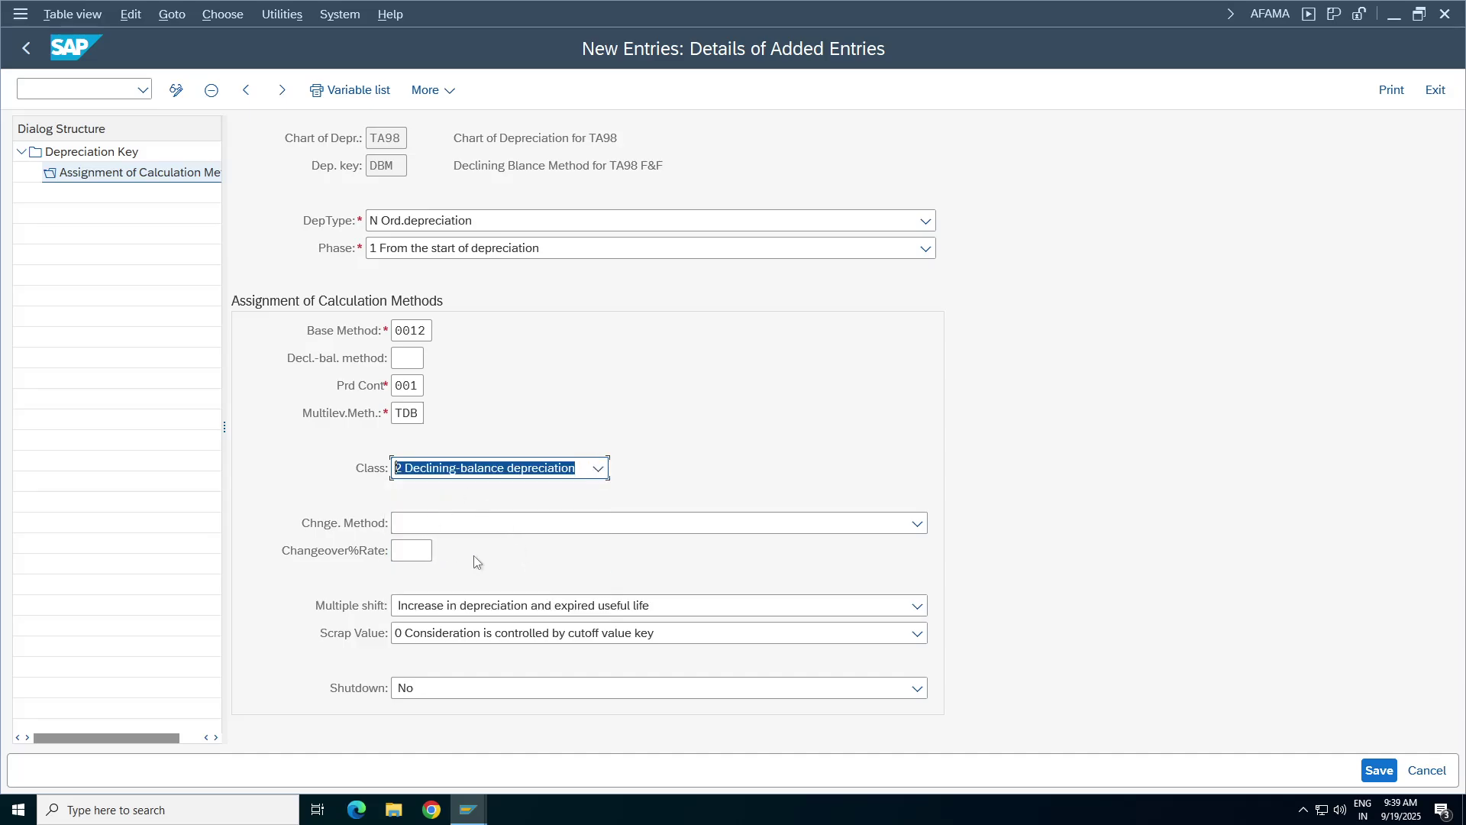
click(1378, 770)
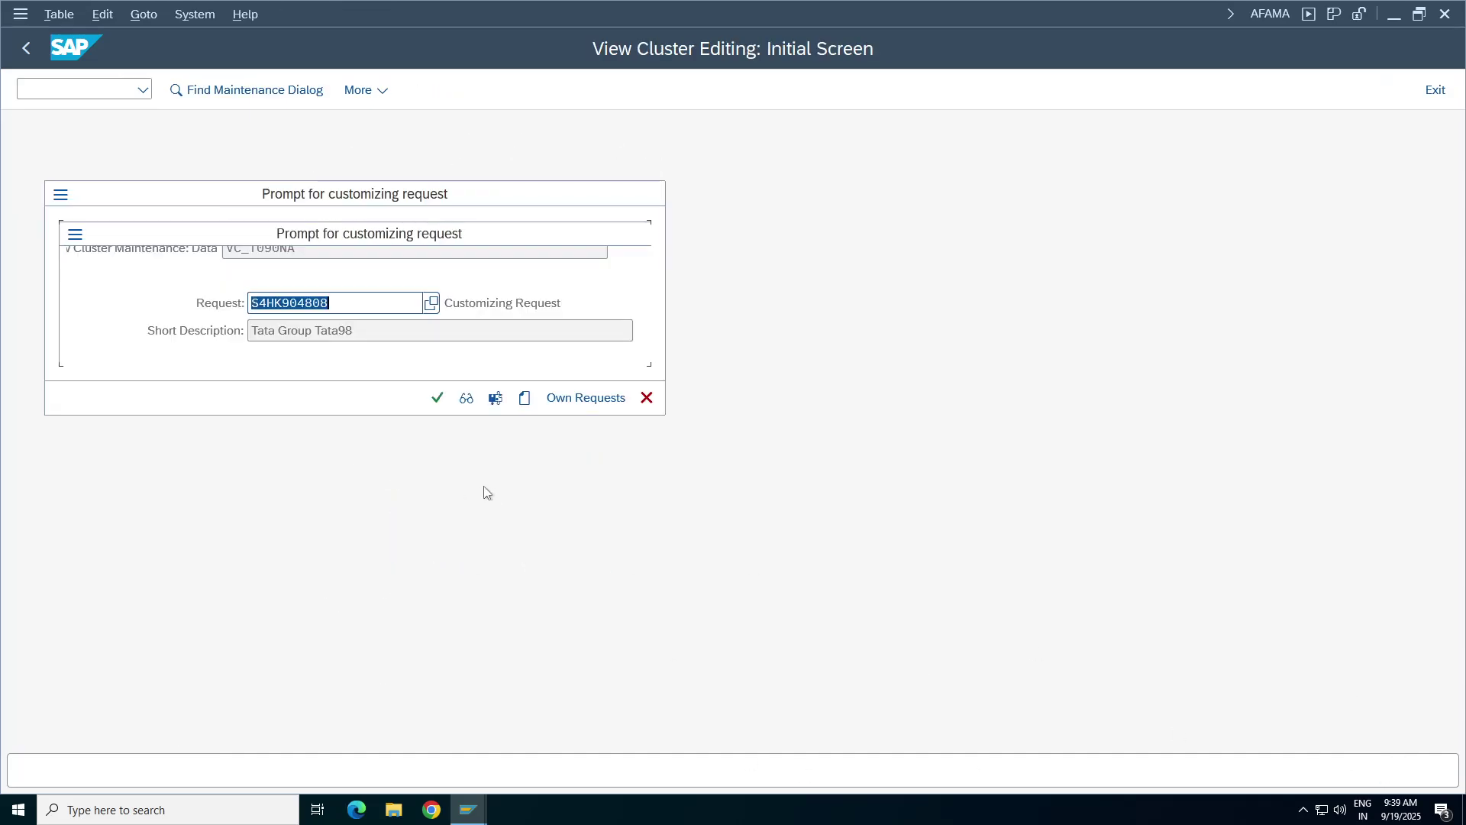
click(437, 398)
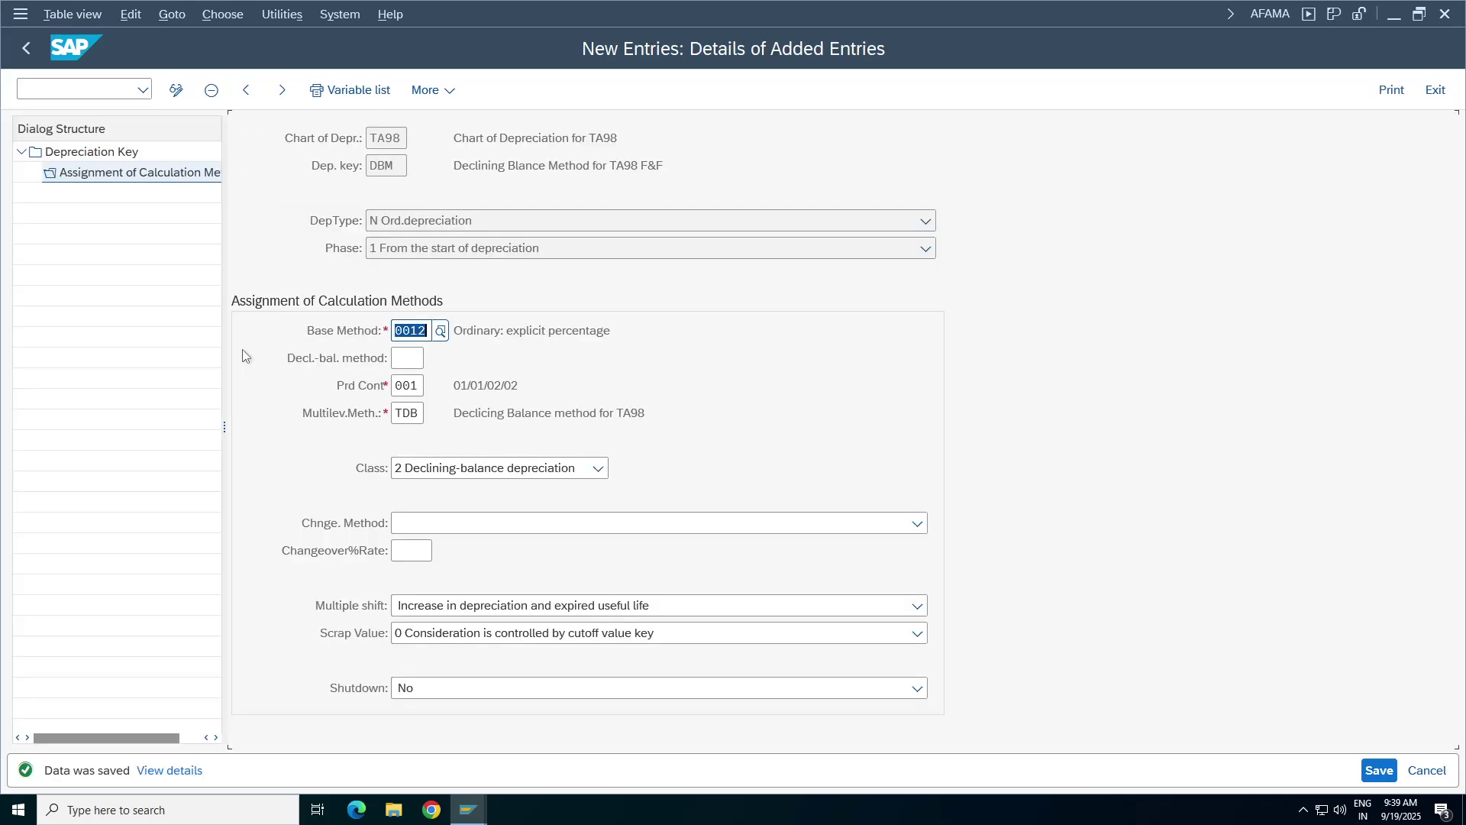
drag(617, 336, 458, 413)
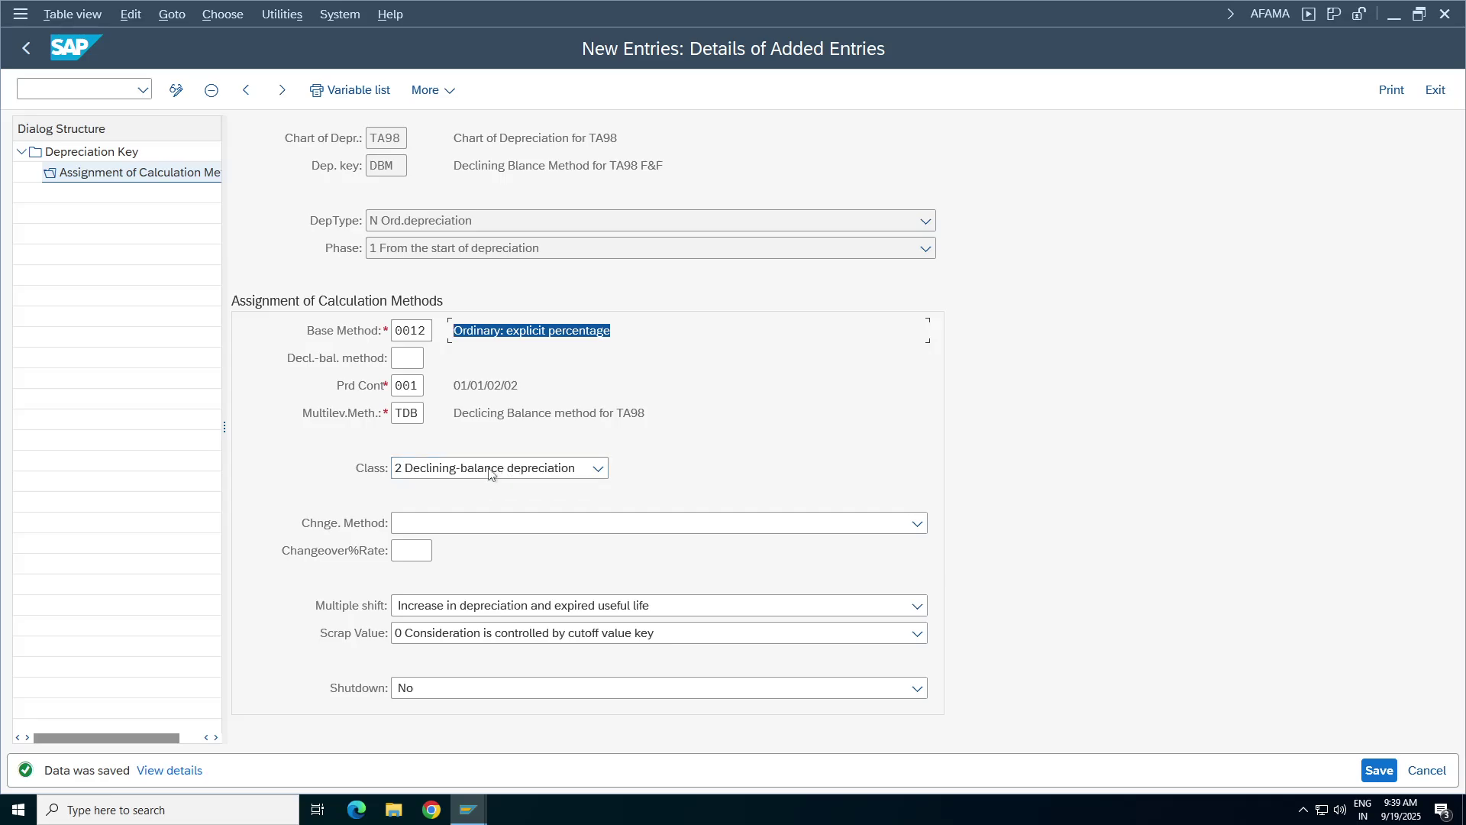
- Return to the depreciation key overview, activate key DBM and save the change
click(29, 52)
click(29, 51)
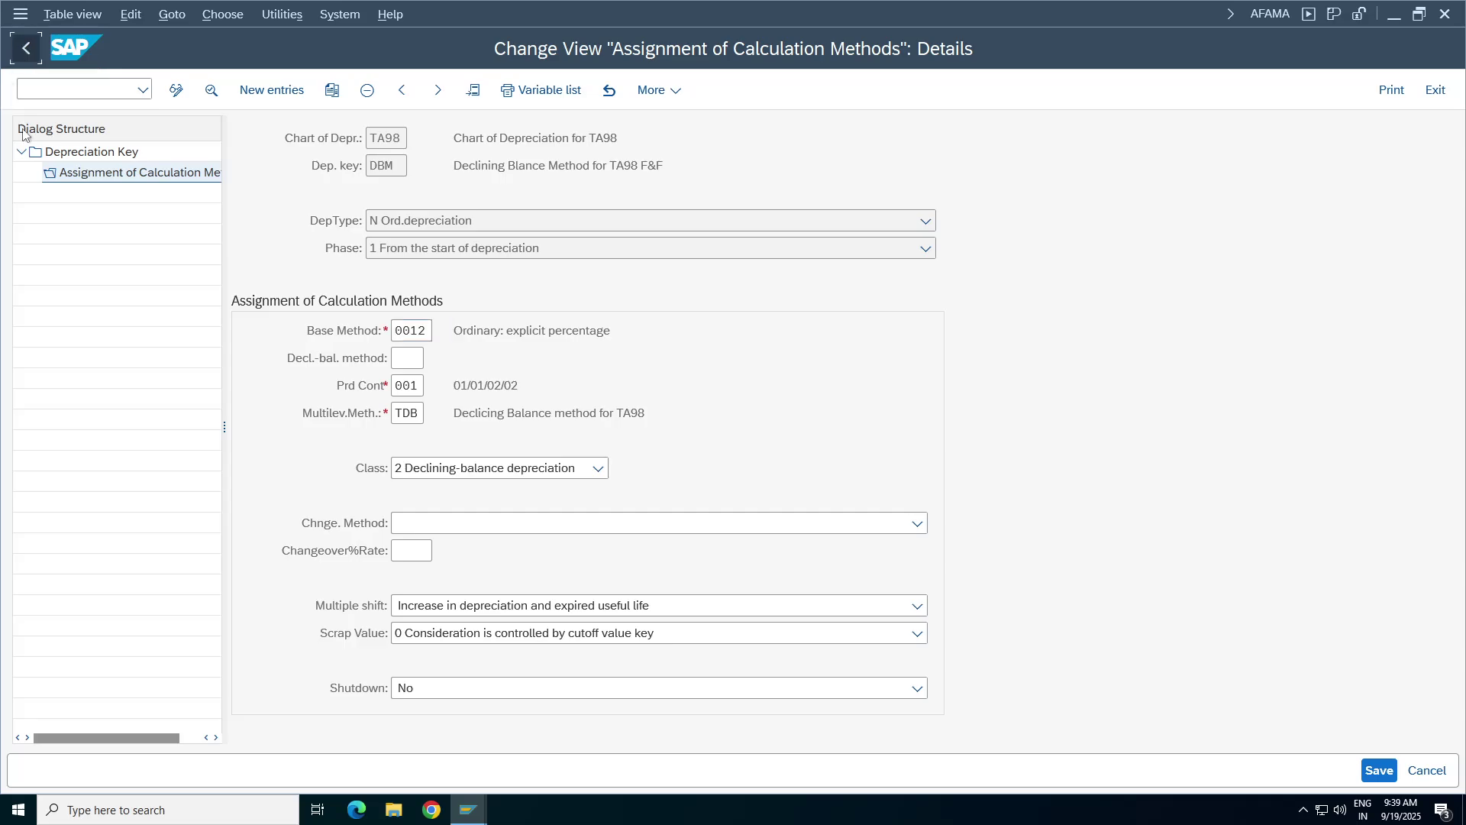
click(20, 51)
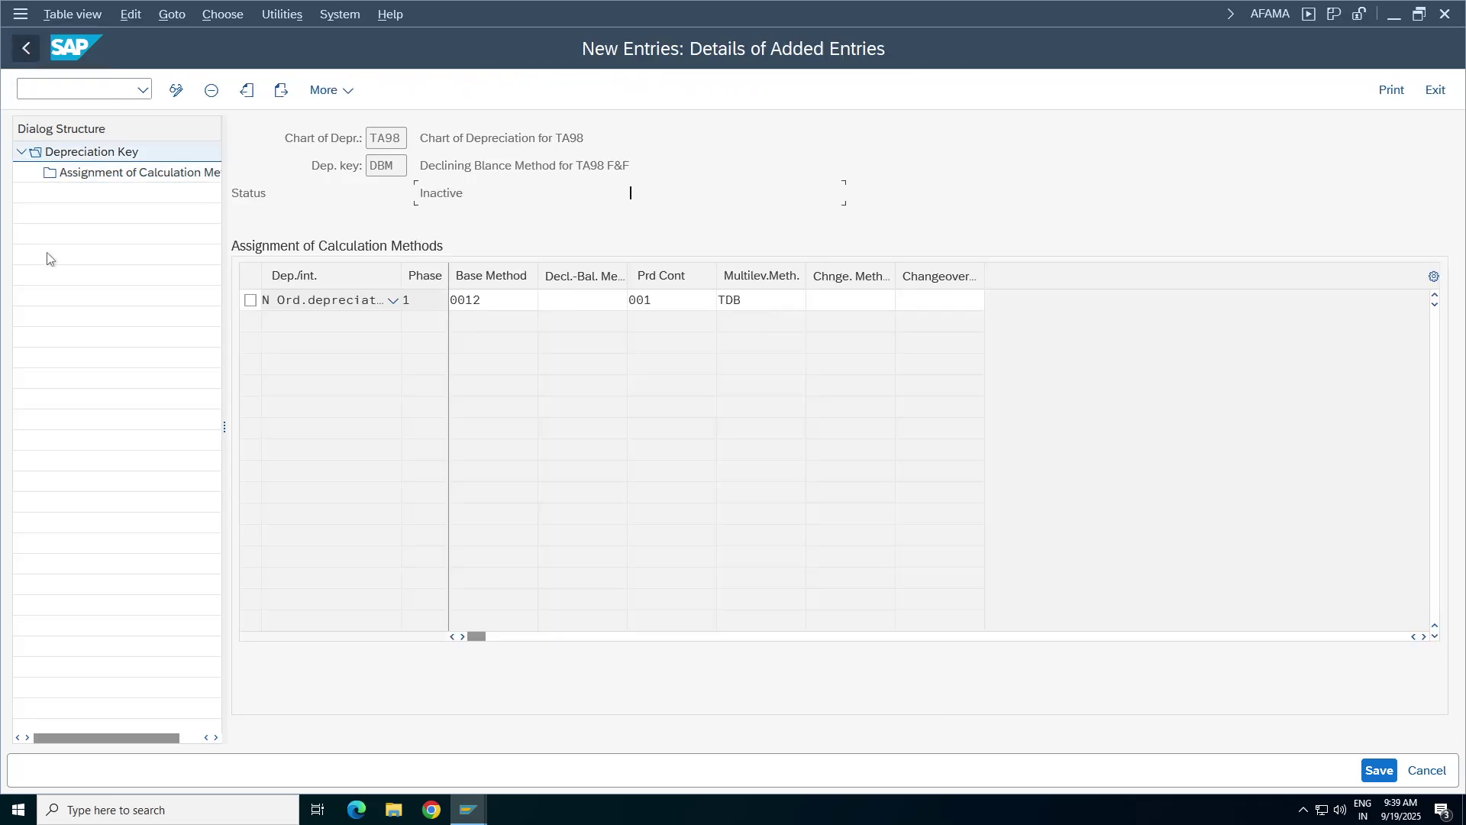
click(20, 50)
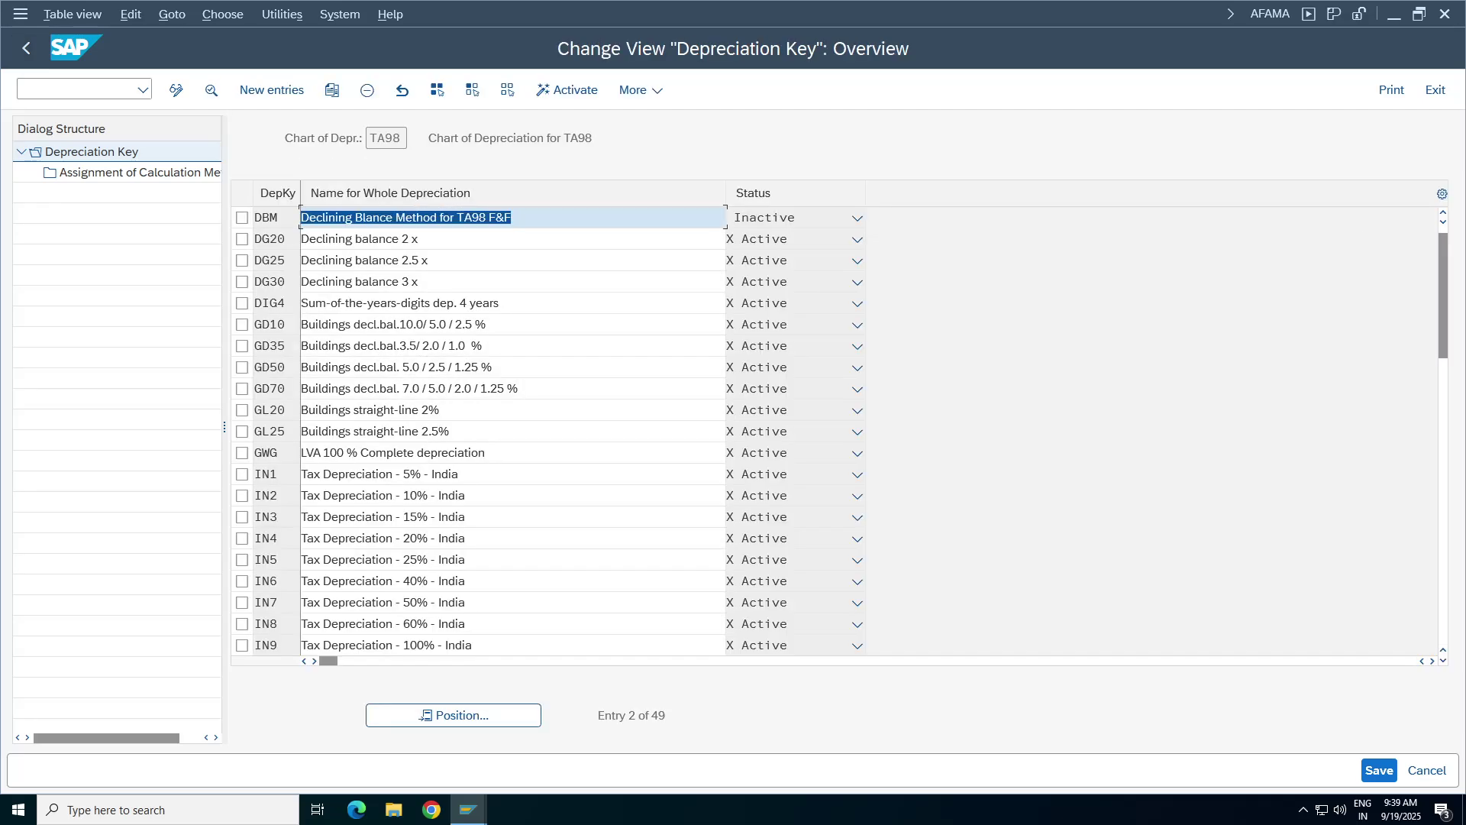
click(242, 218)
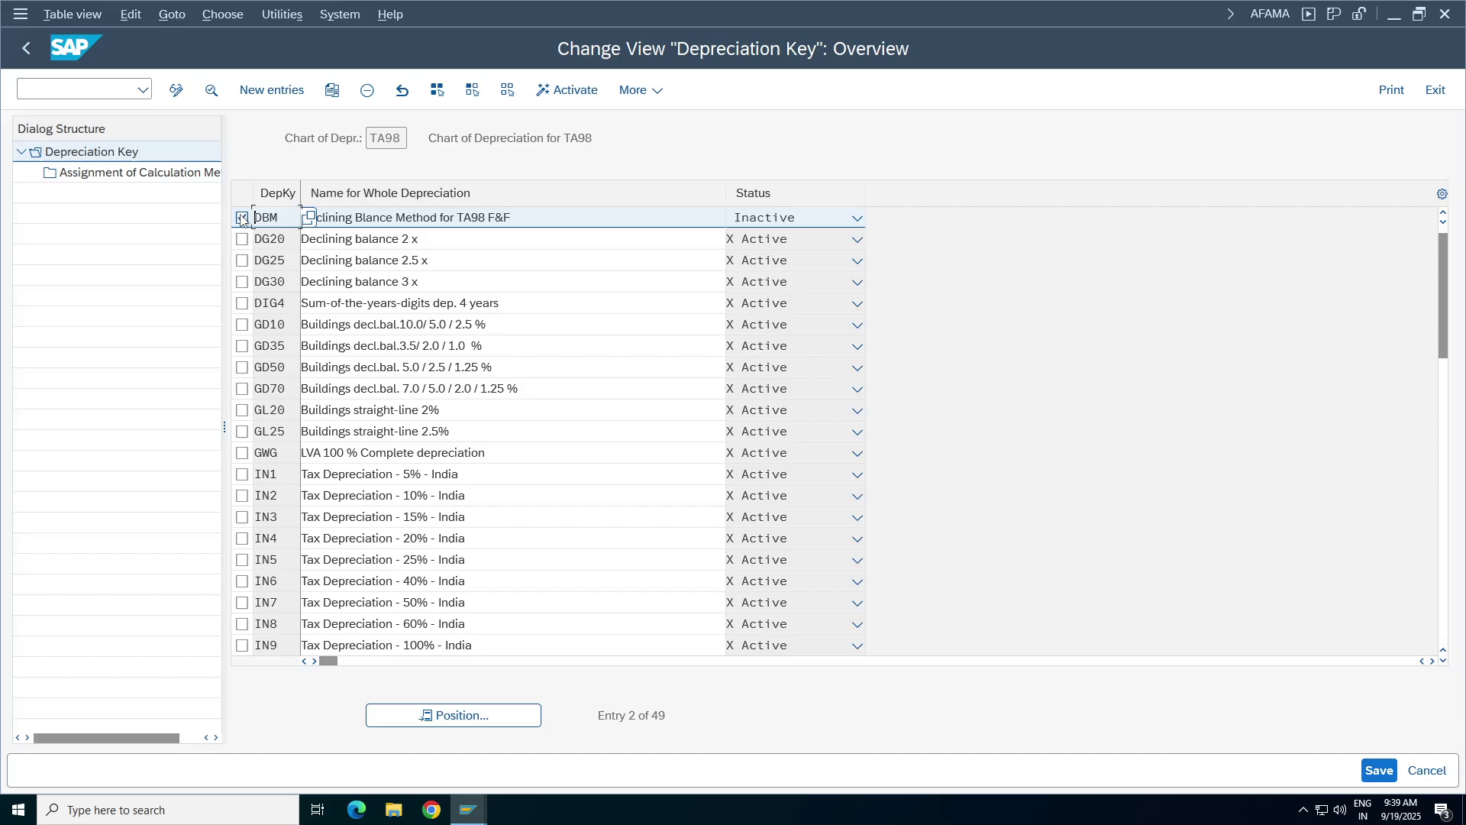
click(586, 95)
click(568, 91)
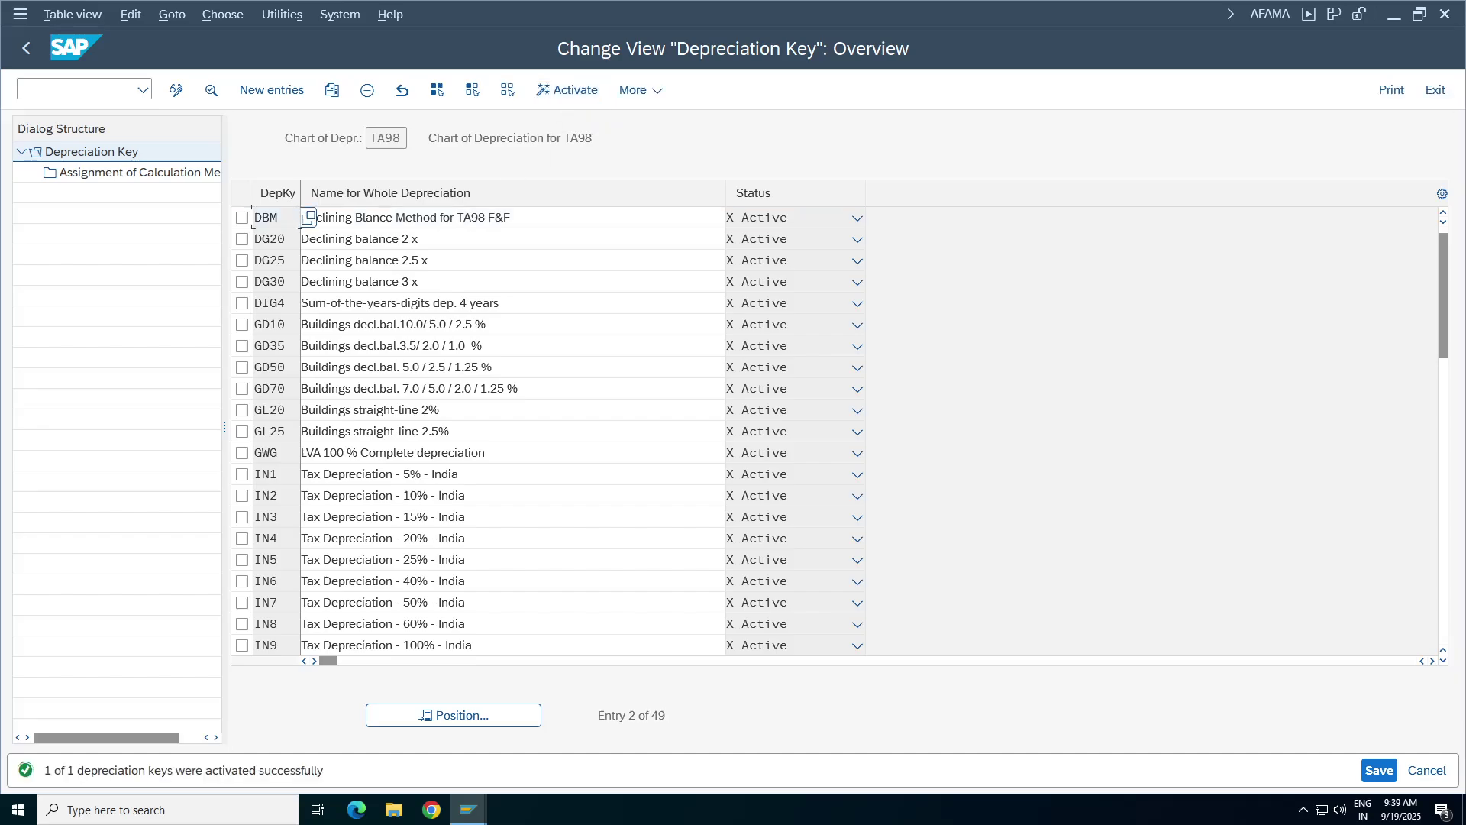
click(1379, 770)
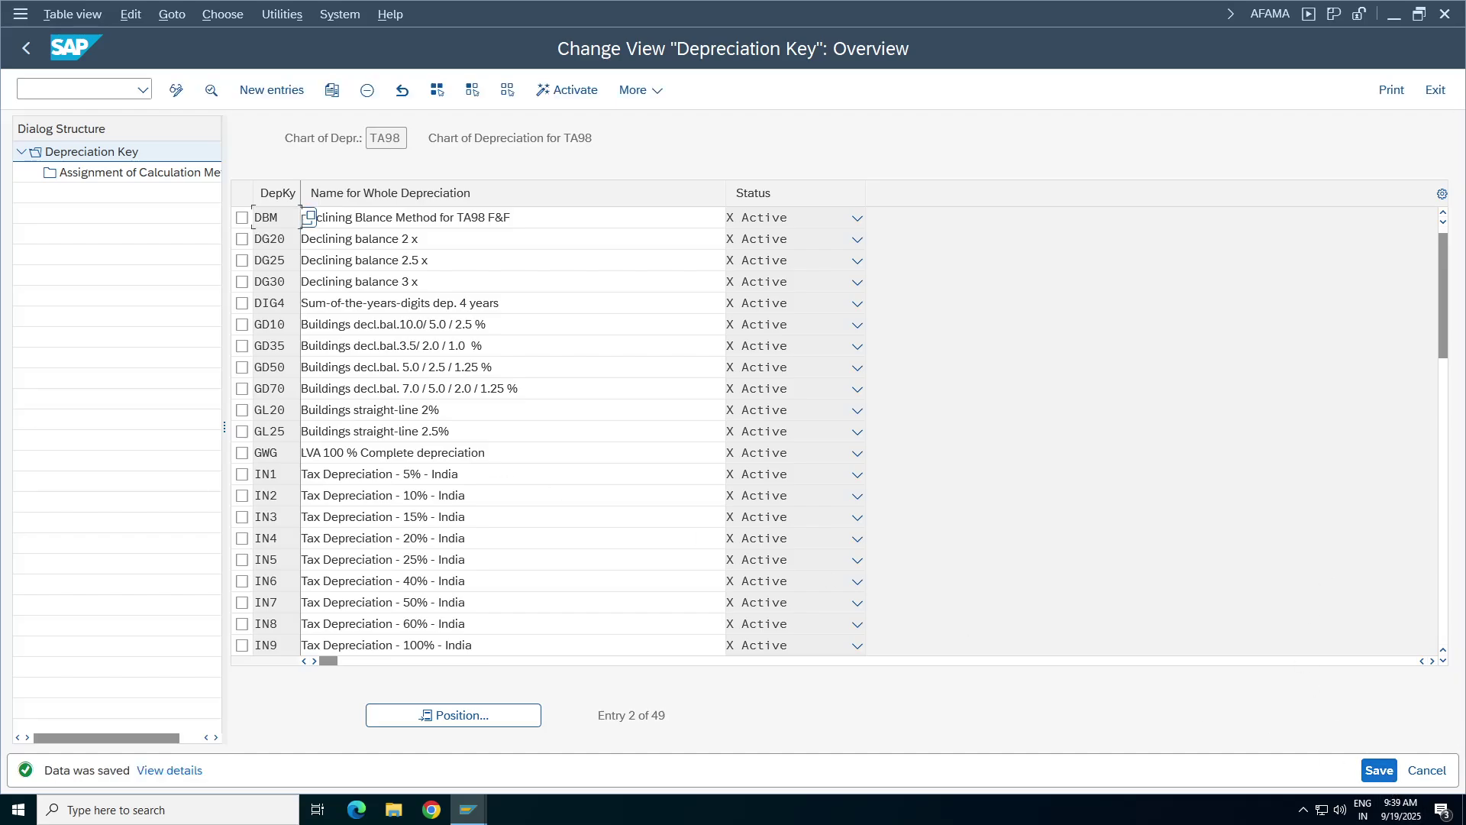
- Leave the depreciation key maintenance and open asset creation in a new session with /oas01
click(26, 48)
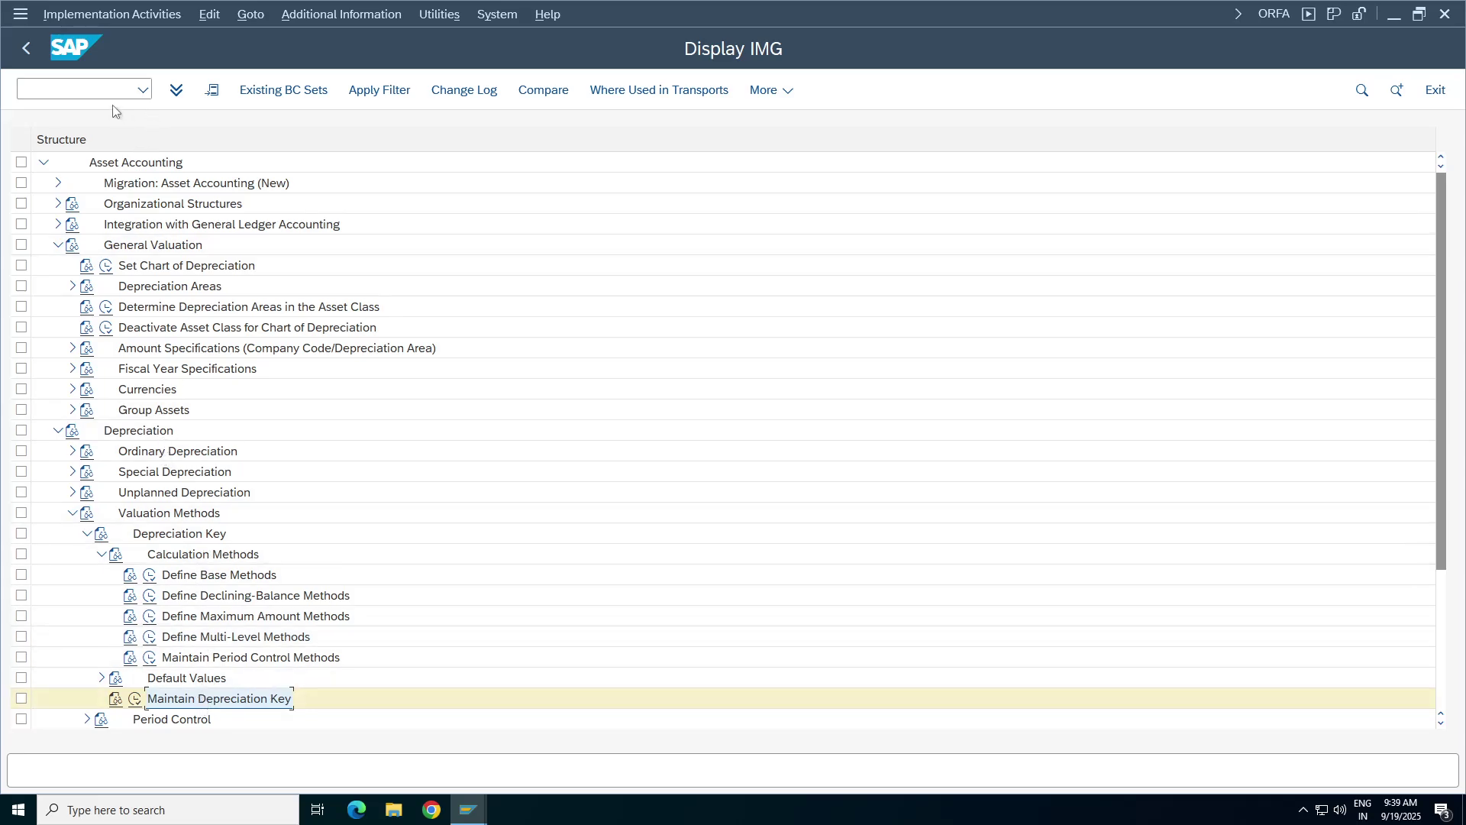
click(92, 89)
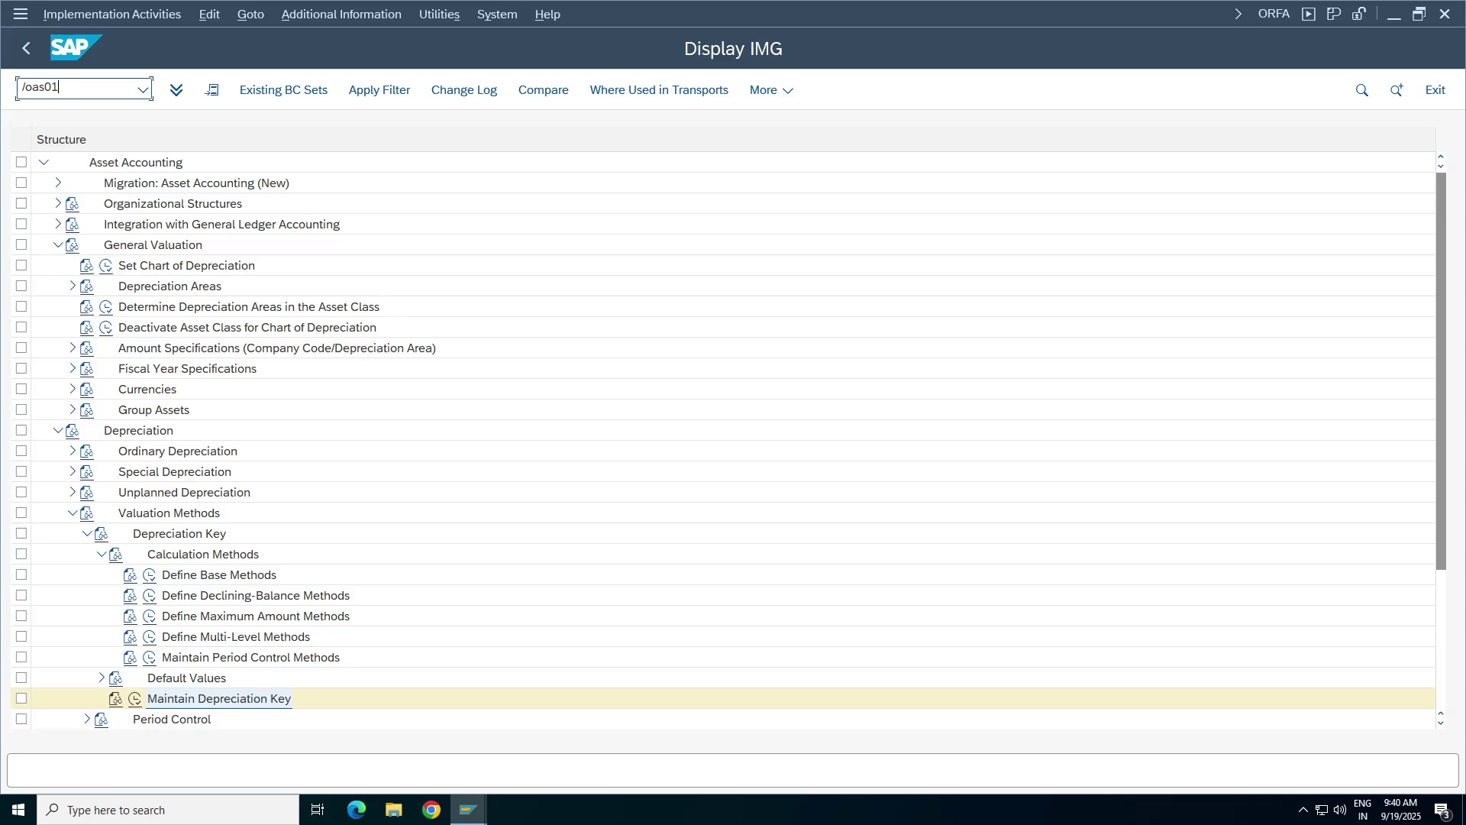
key(Return)
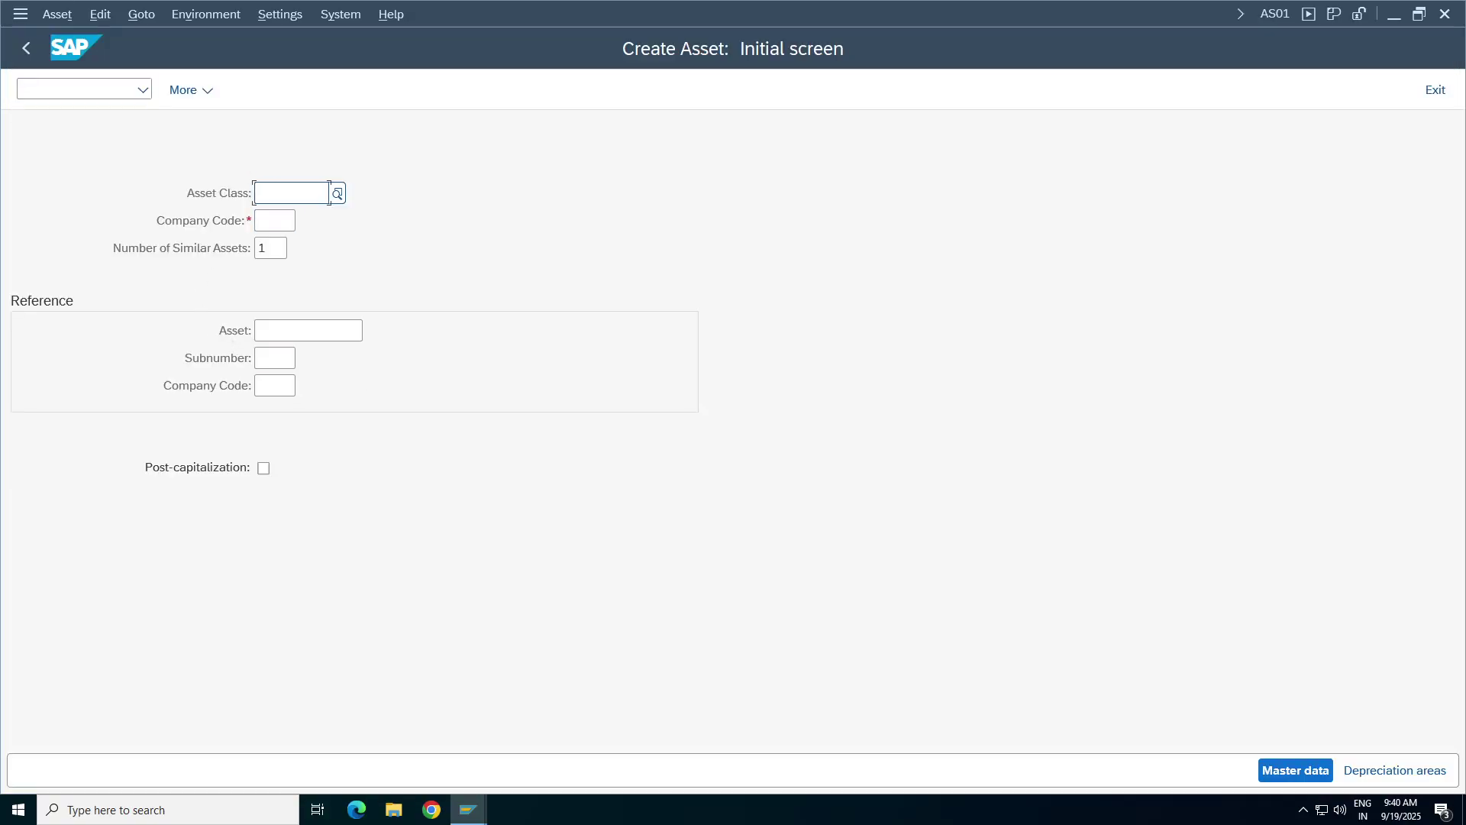
- Start a new asset with asset class FFTA98 and company code TA98
click(261, 194)
click(301, 217)
click(269, 226)
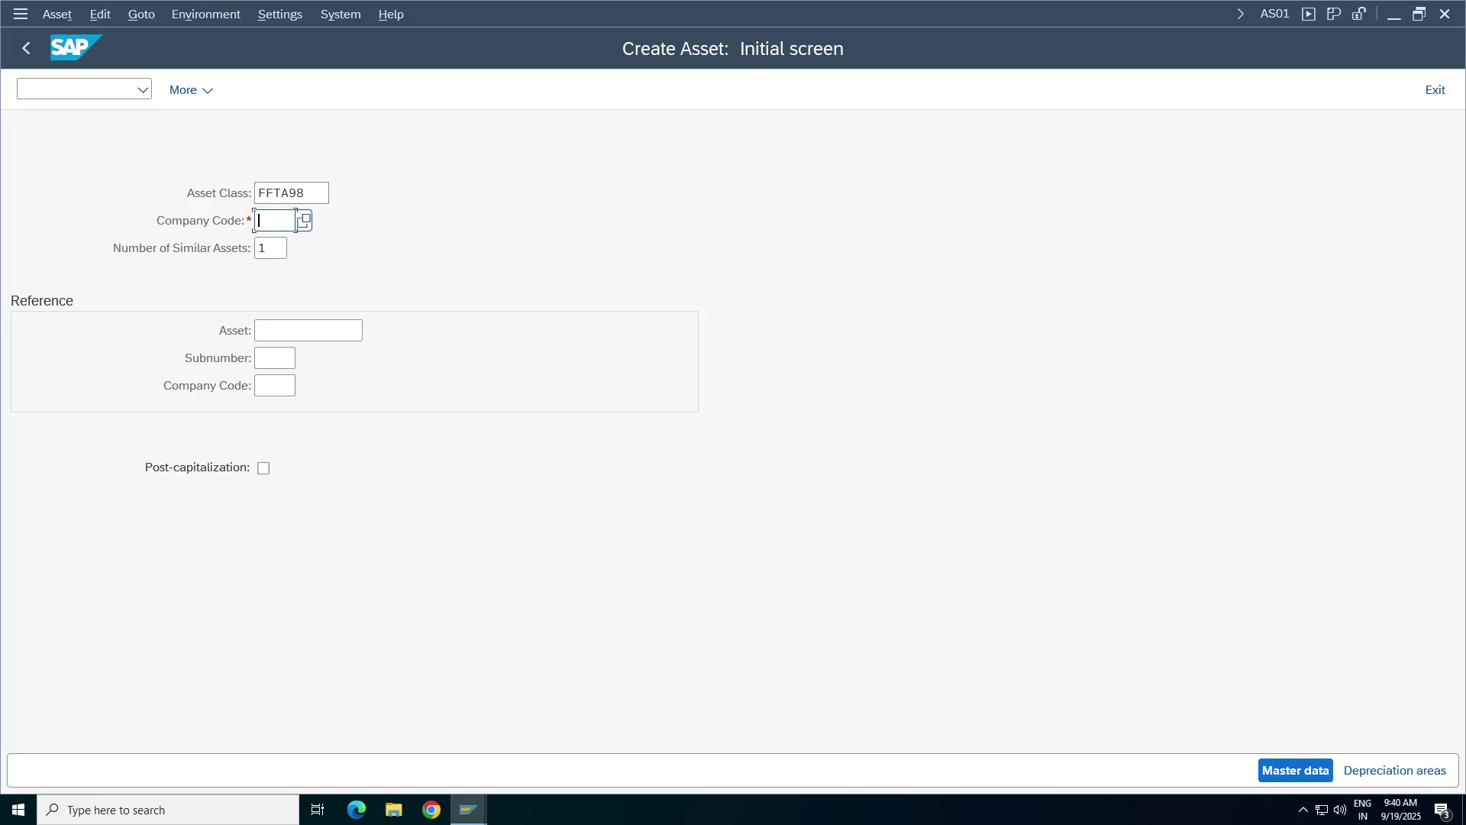
click(279, 245)
key(Return)
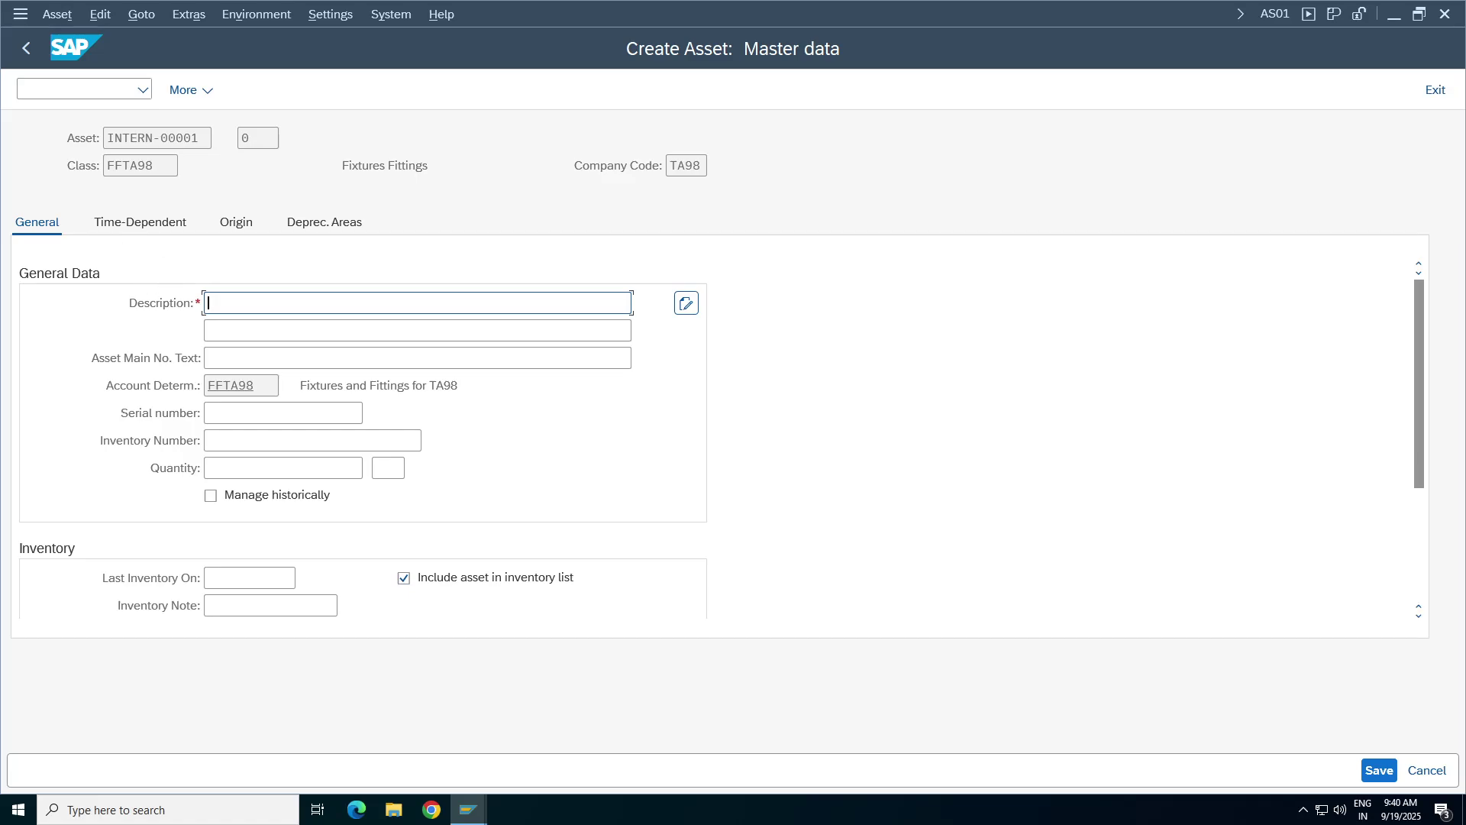
- Enter the asset description "Furniture and Fitting TA98 3" in the general data
click(245, 303)
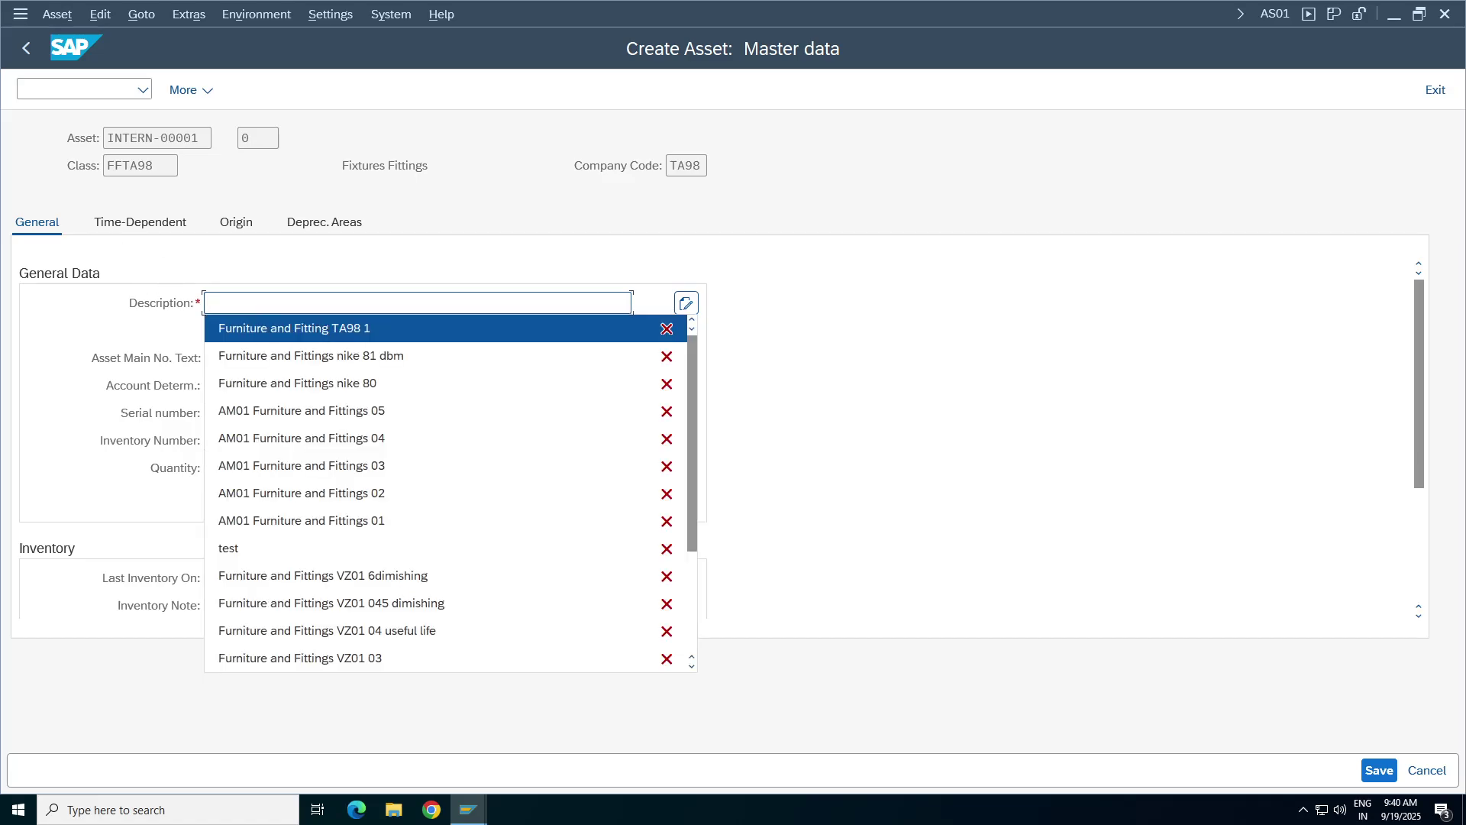
click(252, 329)
text(2)
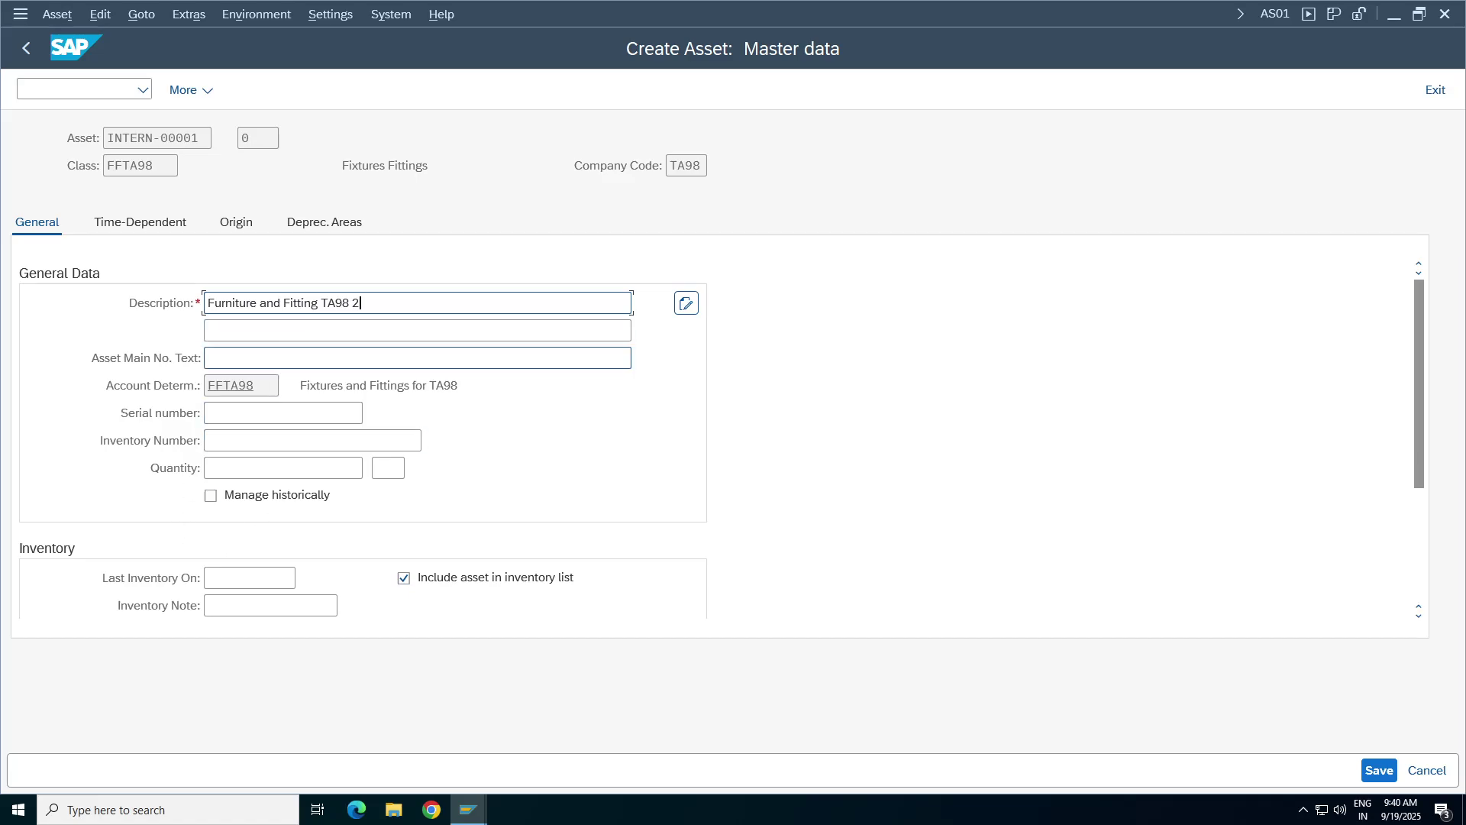
key(BackSpace)
text(3)
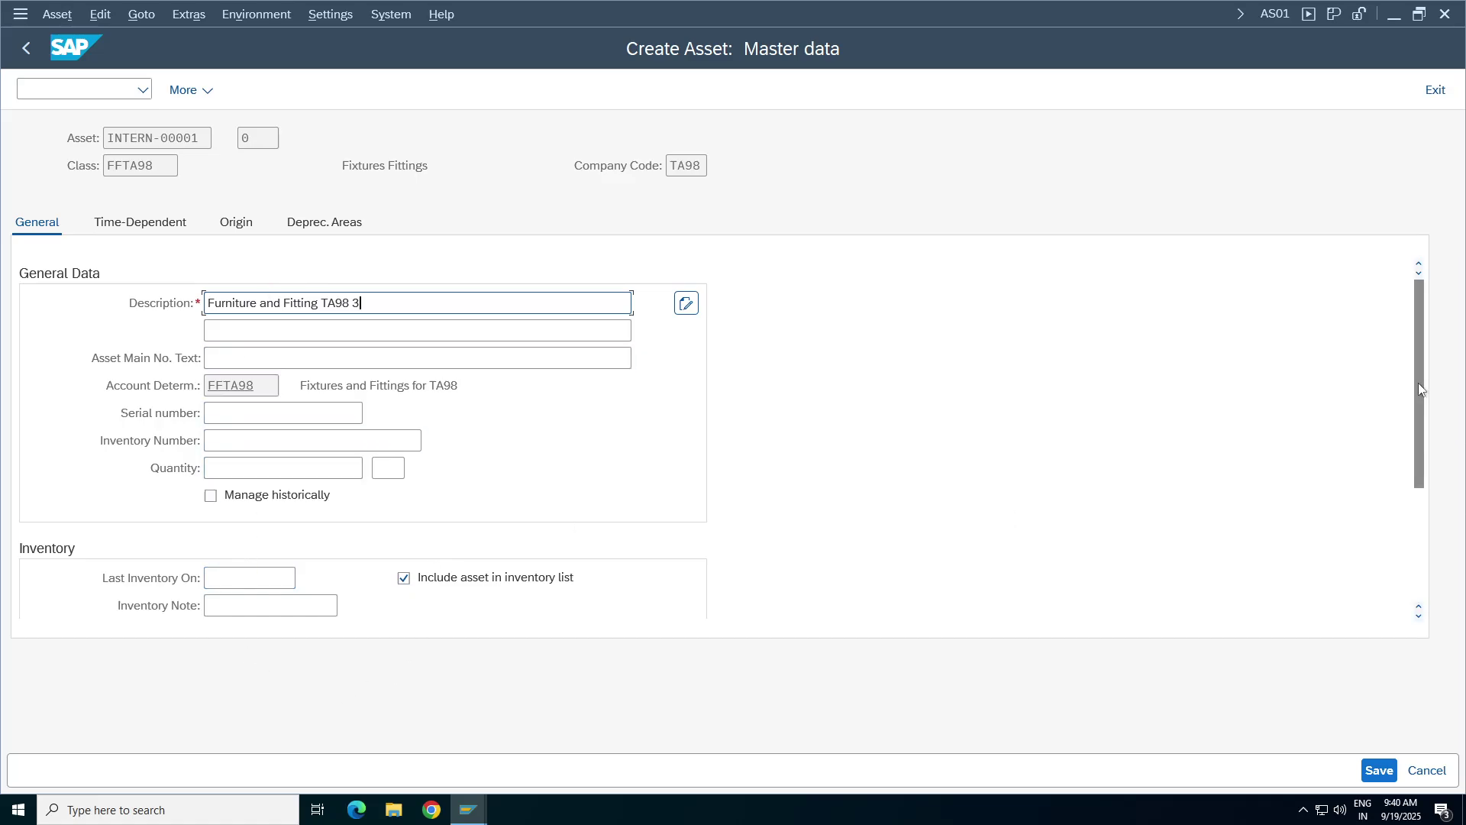
drag(1419, 383, 1423, 502)
scroll(1423, 503, up, 5)
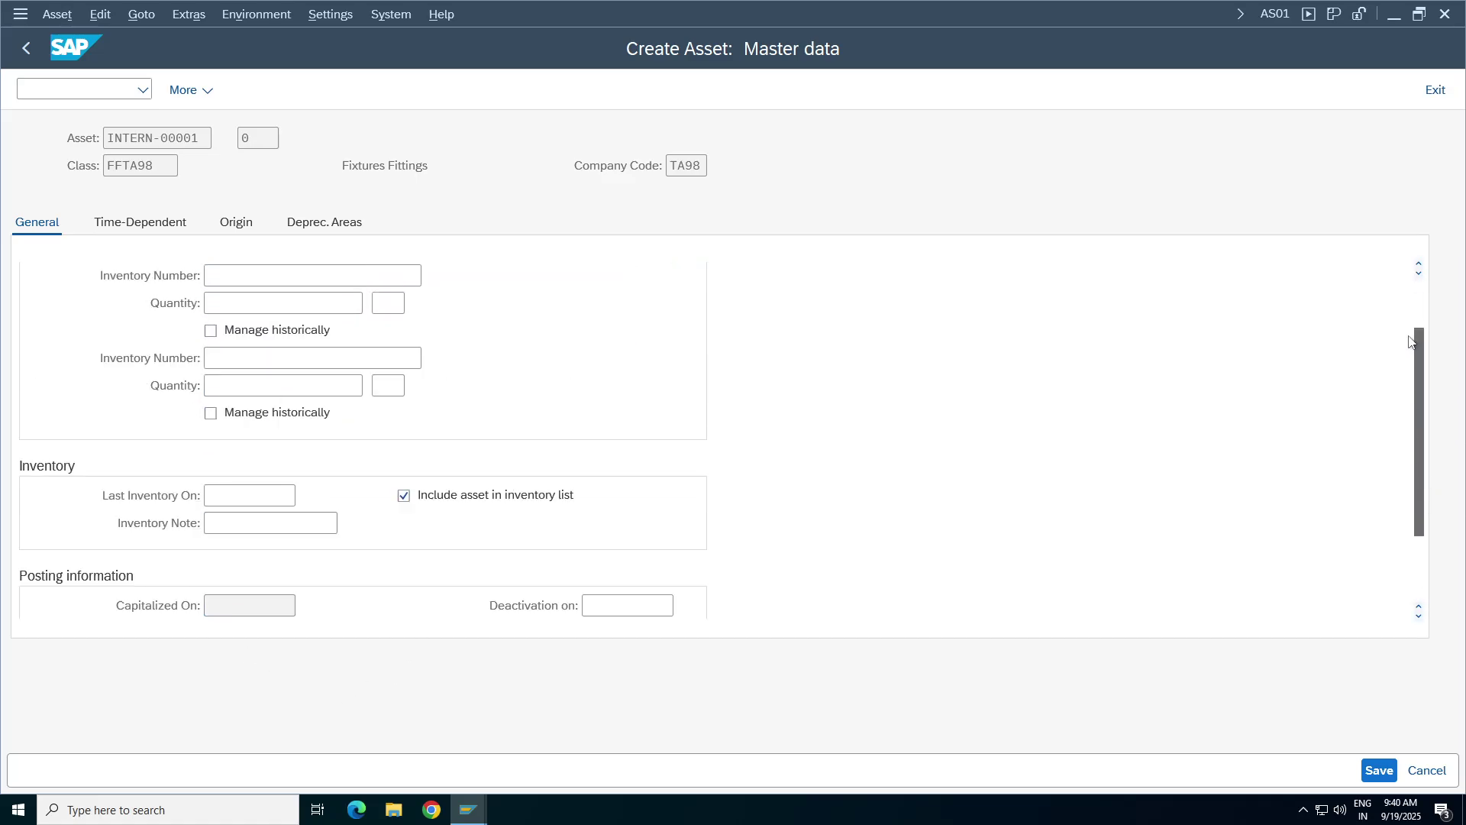
- Assign cost center 100100 in the asset's time-dependent data
click(165, 224)
click(226, 325)
text(100100)
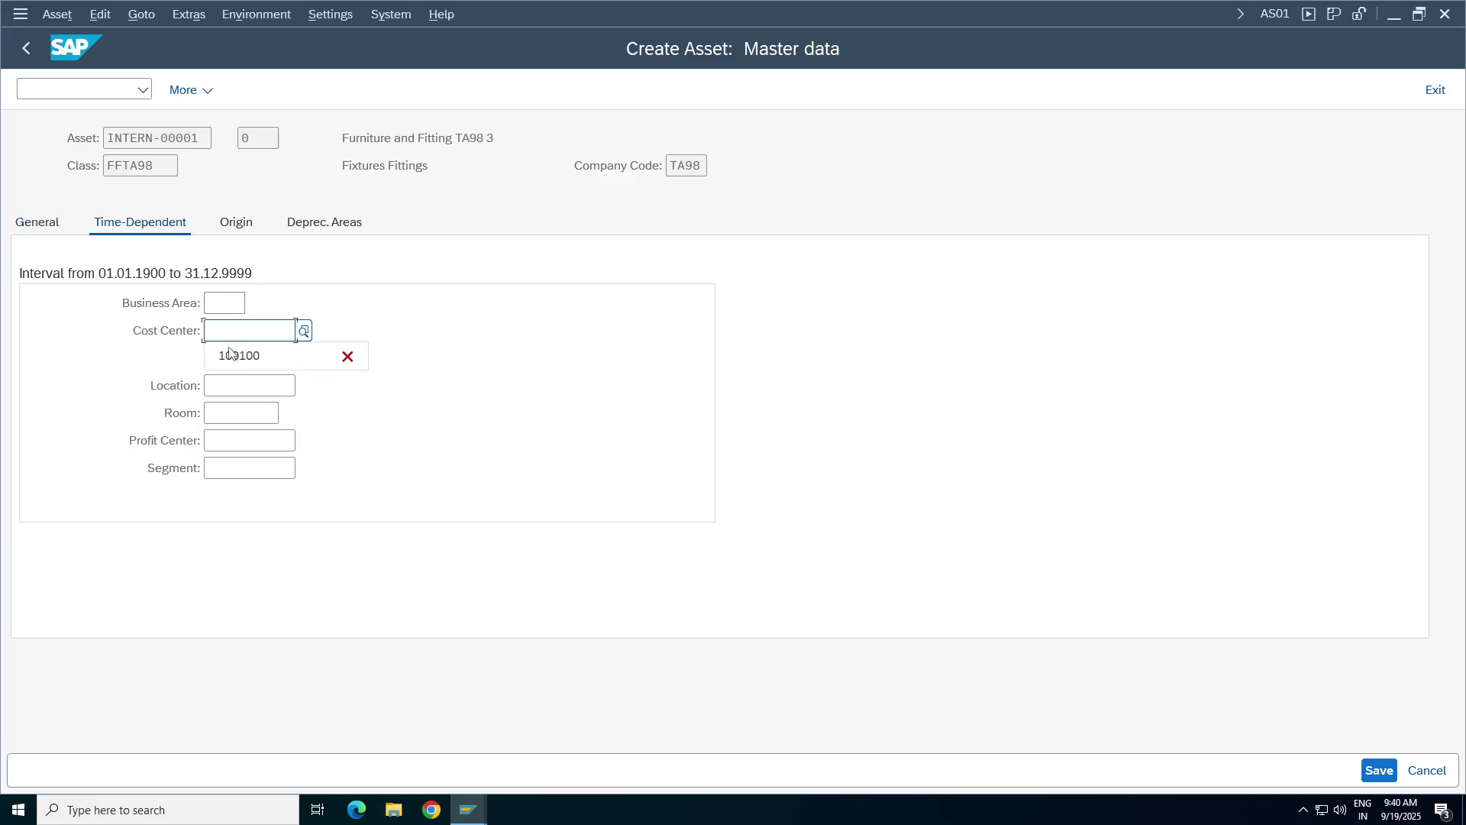
key(Return)
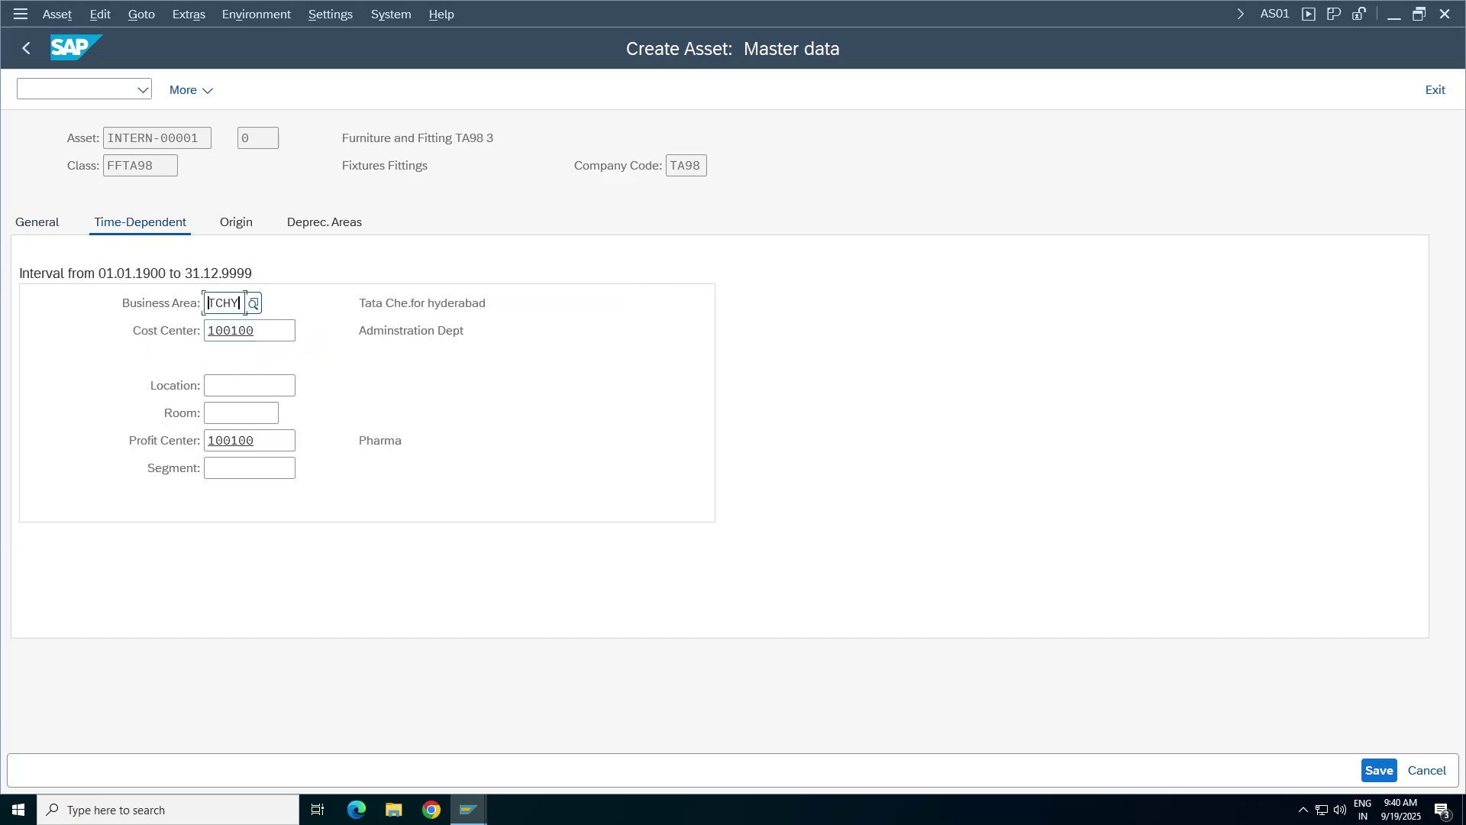
key(Tab)
key(Tab)
key(Tab)
key(Tab)
- Examine the asset's origin data and the depreciation keys and useful lives proposed for its depreciation areas
click(236, 222)
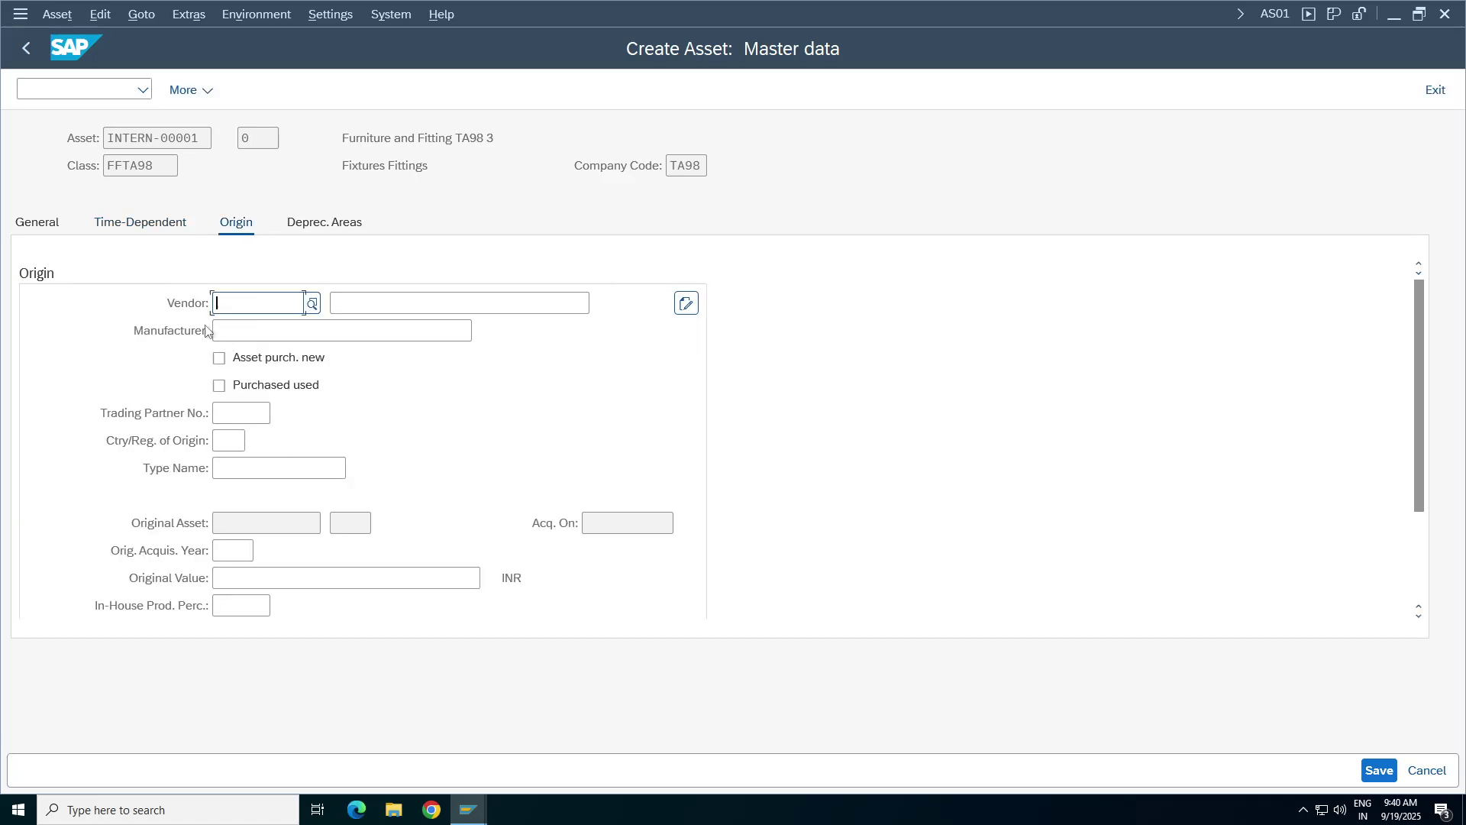
click(309, 223)
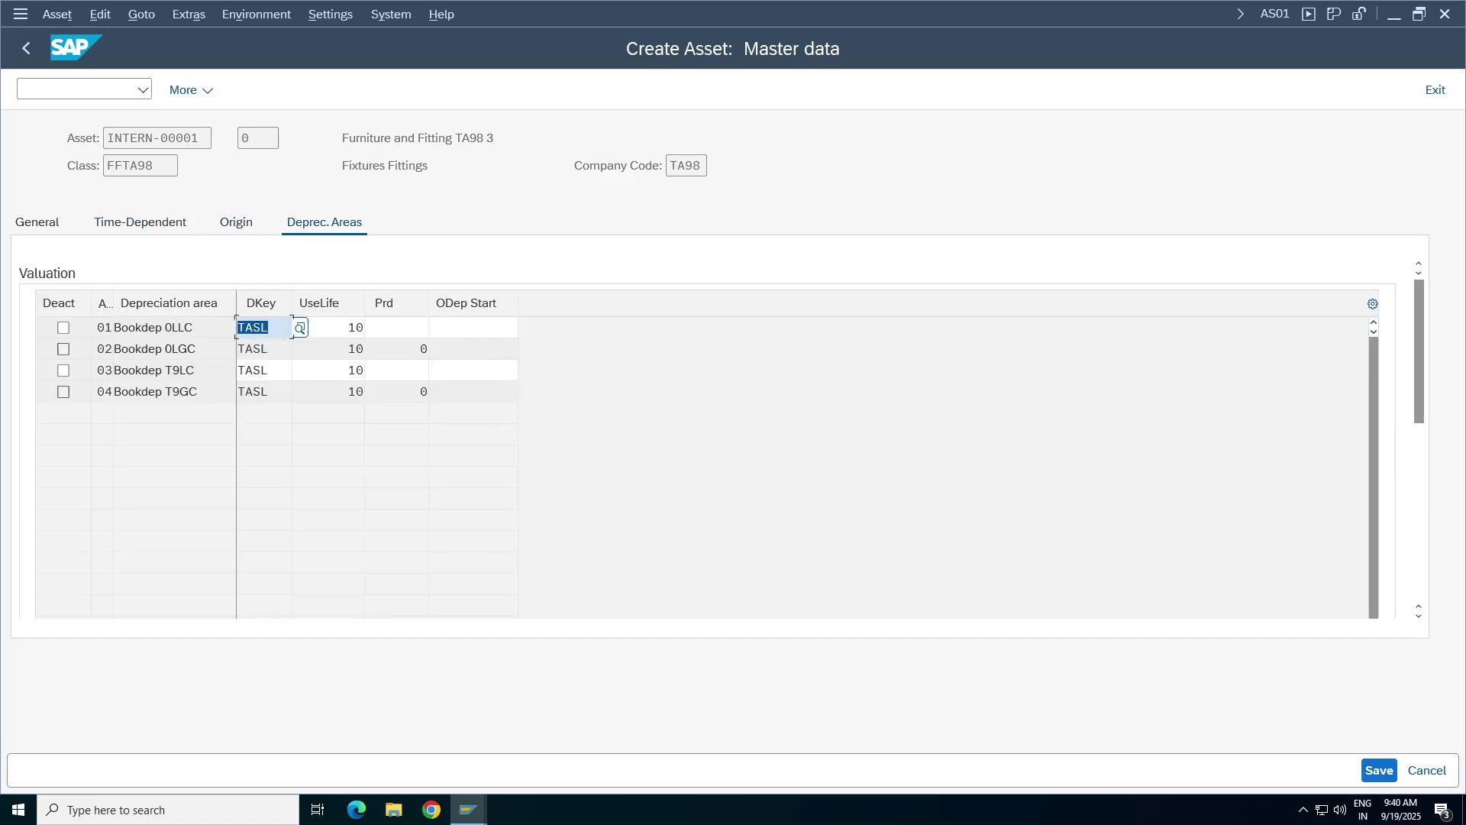
key(Down)
key(Down)
key(Down)
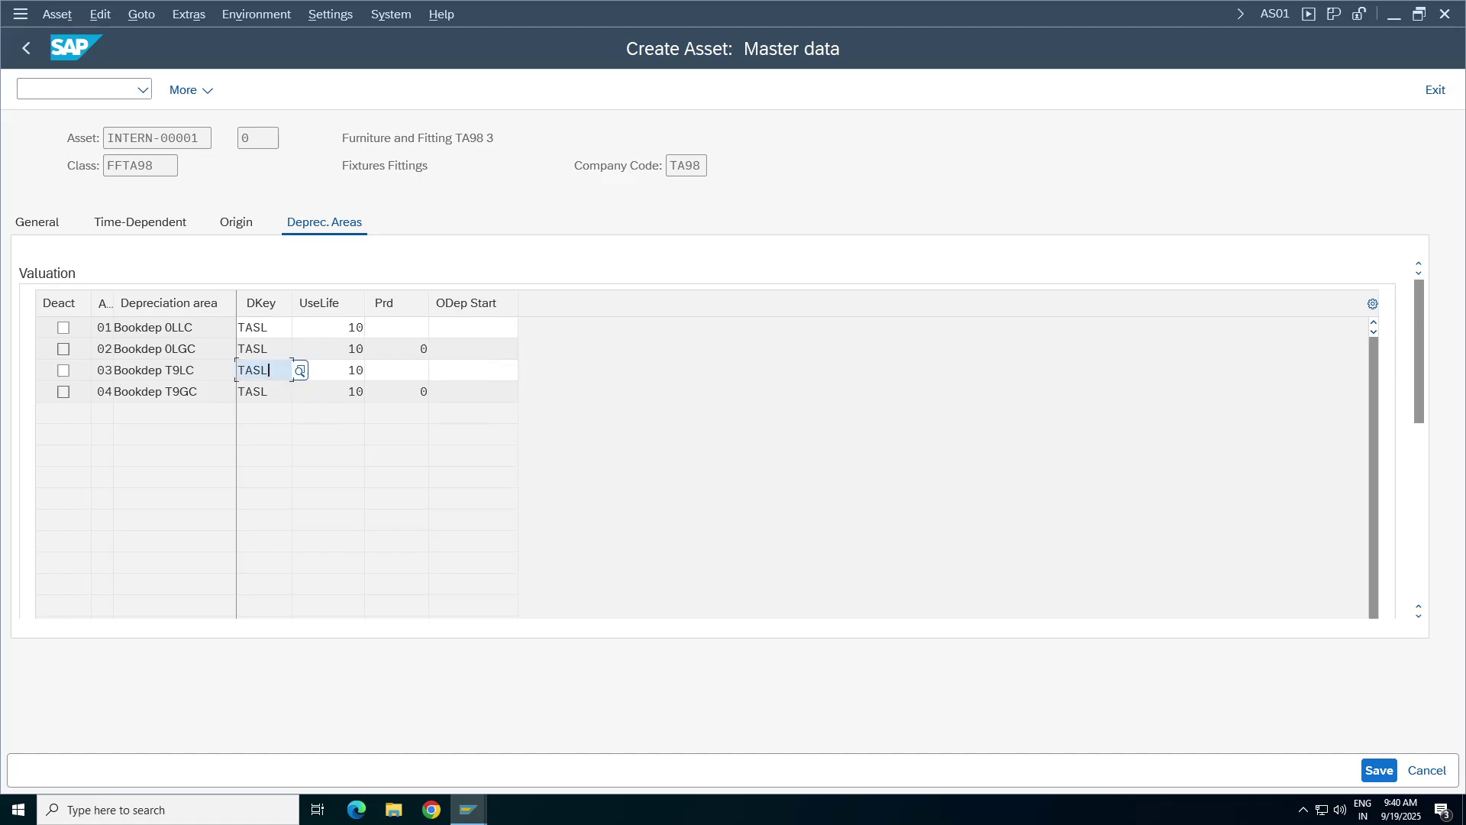
drag(146, 166, 106, 137)
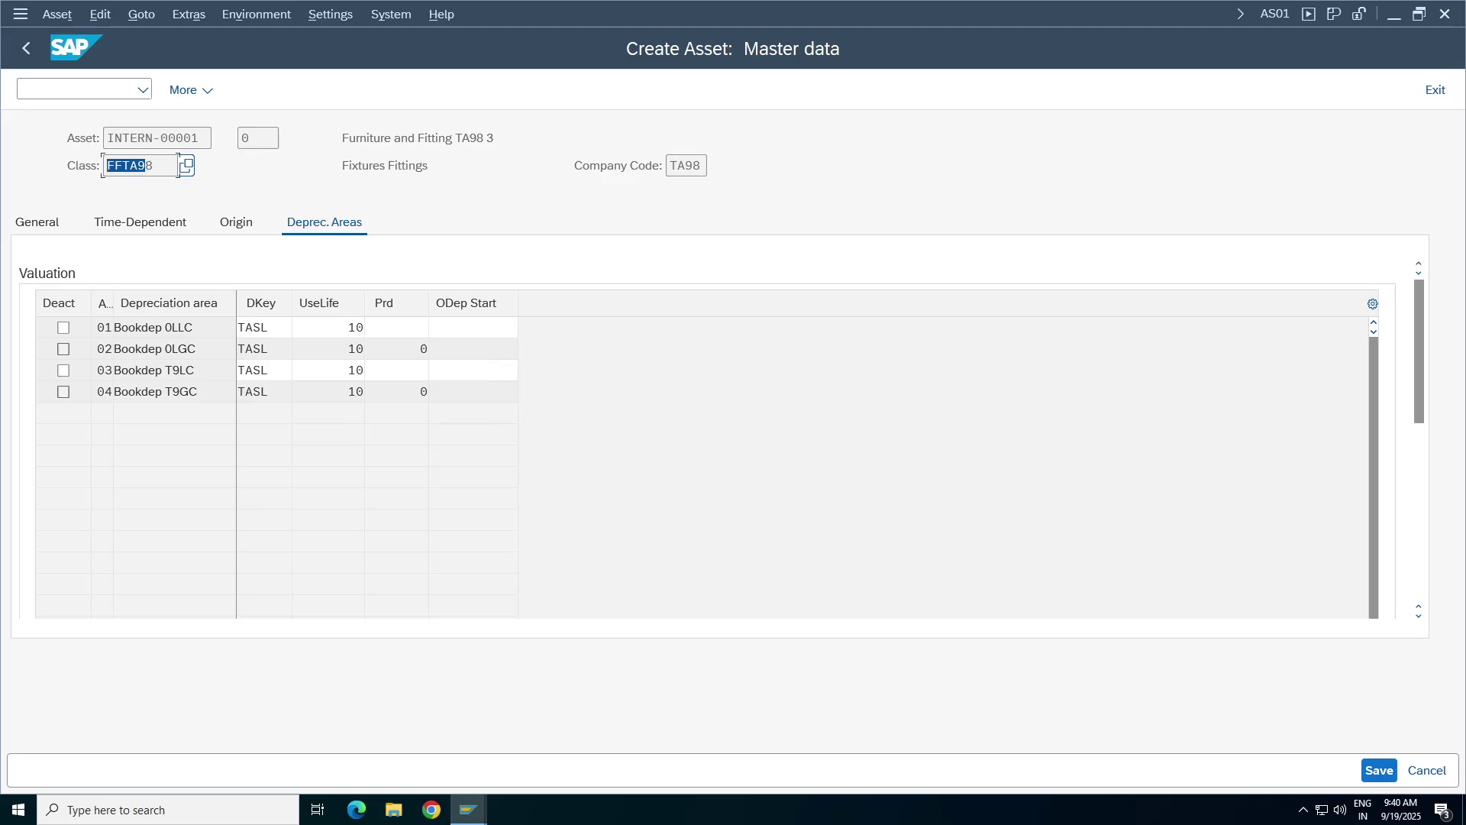
key(Tab)
- Switch to the Display IMG session and open Determine Depreciation Areas in the Asset Class
click(469, 810)
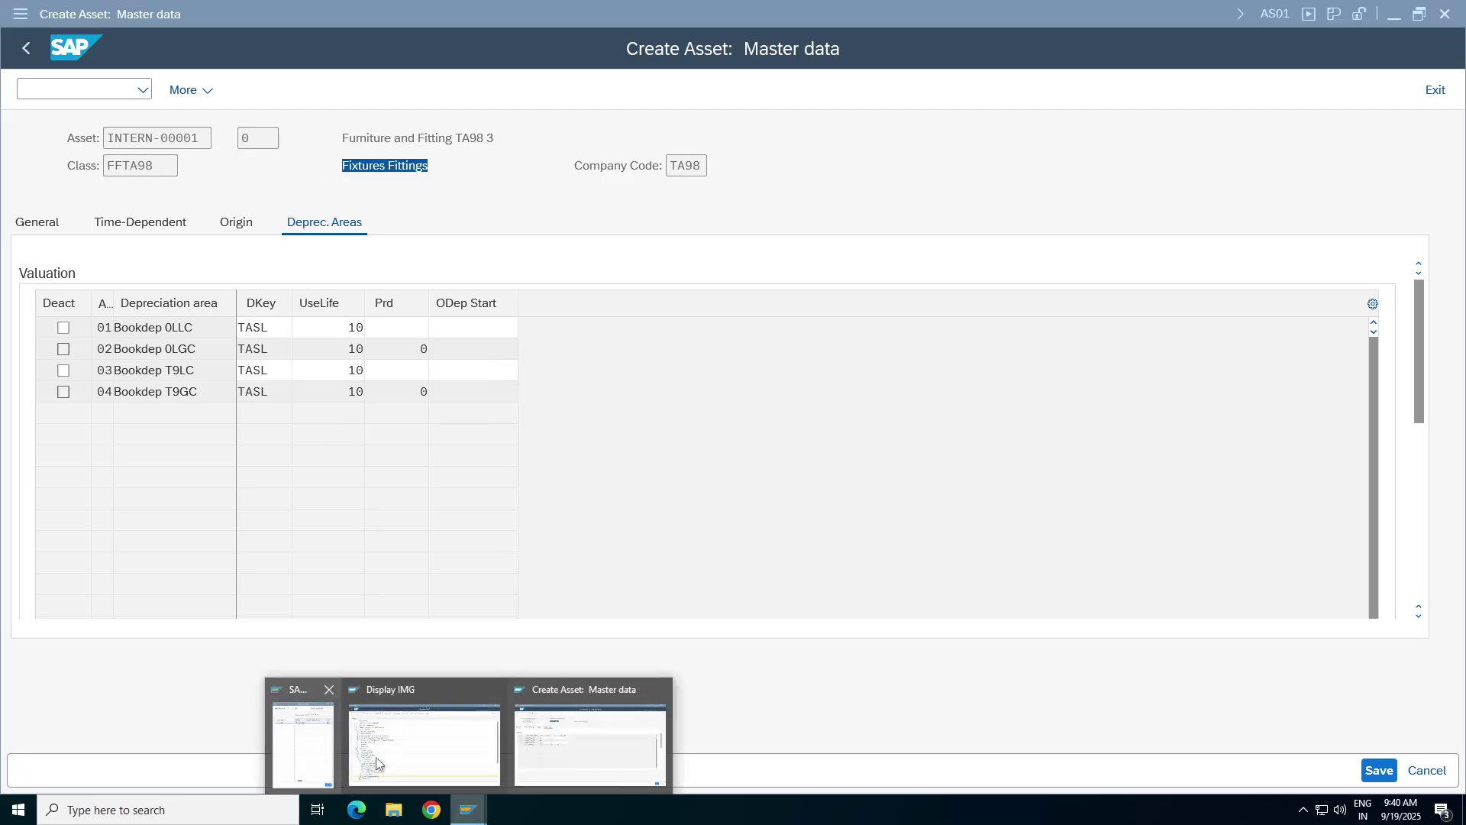
click(377, 764)
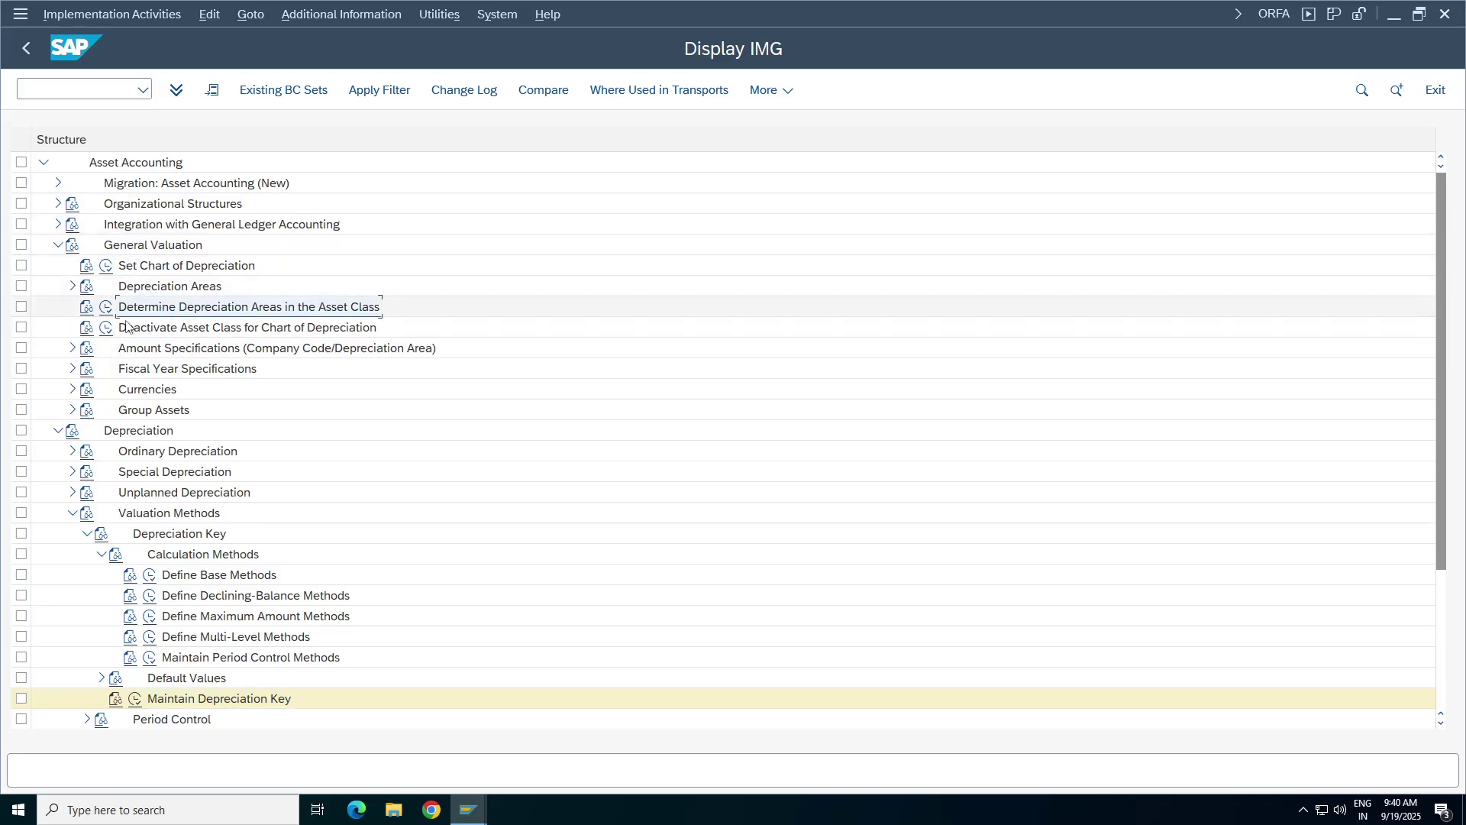
click(106, 306)
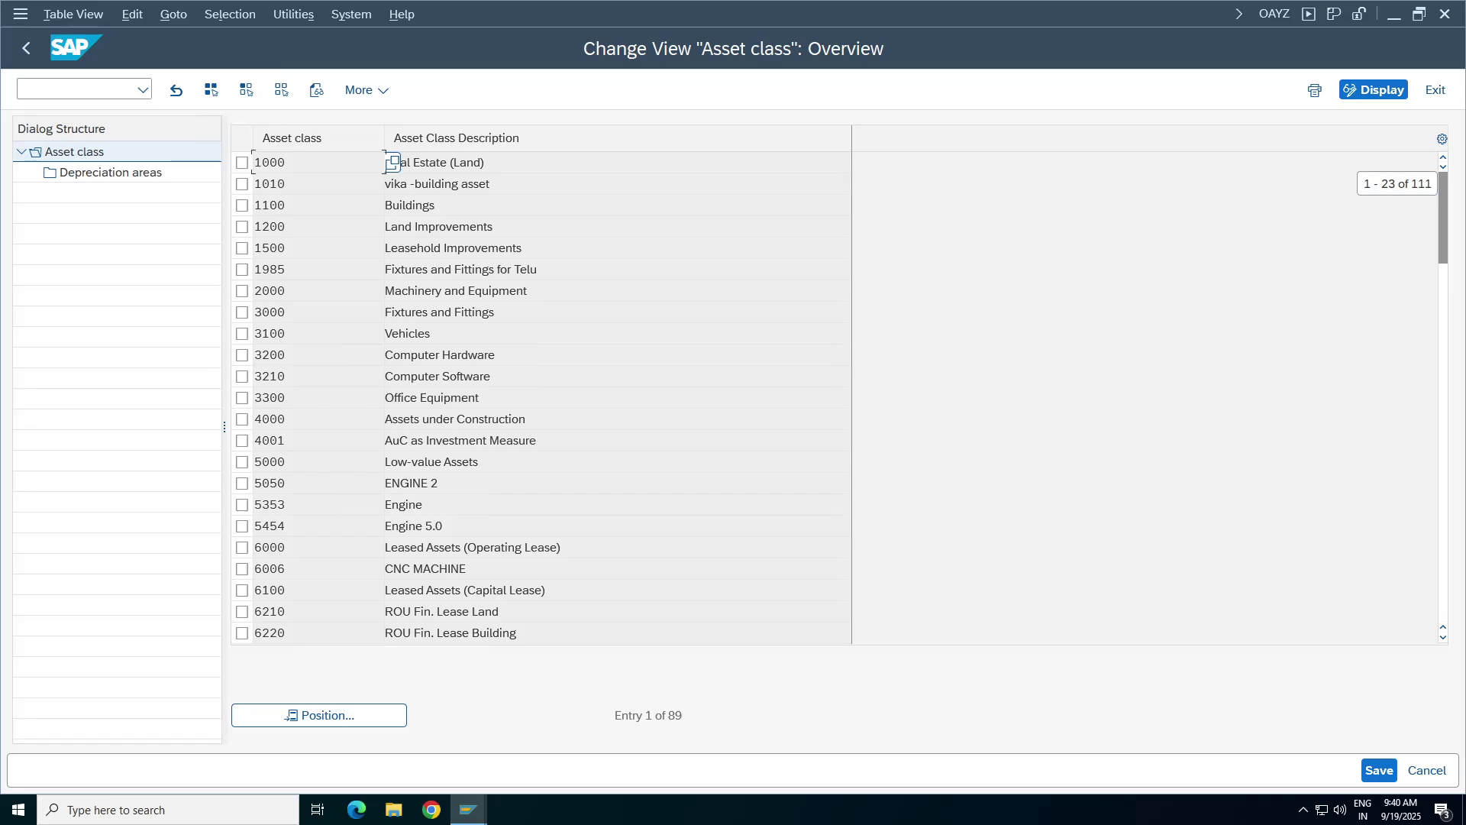
- Position the asset class list on the class used for the new asset
click(368, 720)
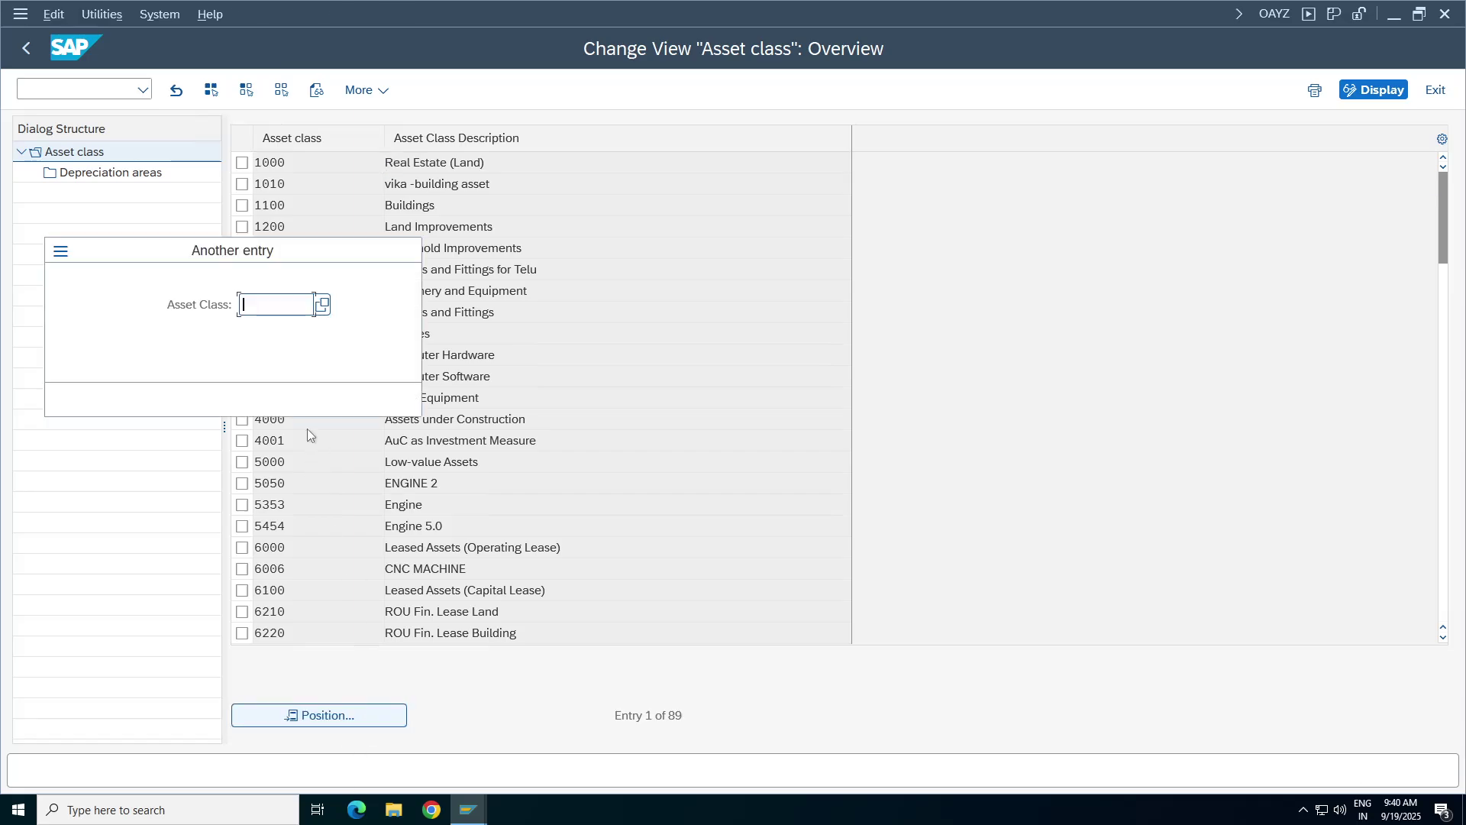
click(269, 306)
click(294, 330)
click(373, 397)
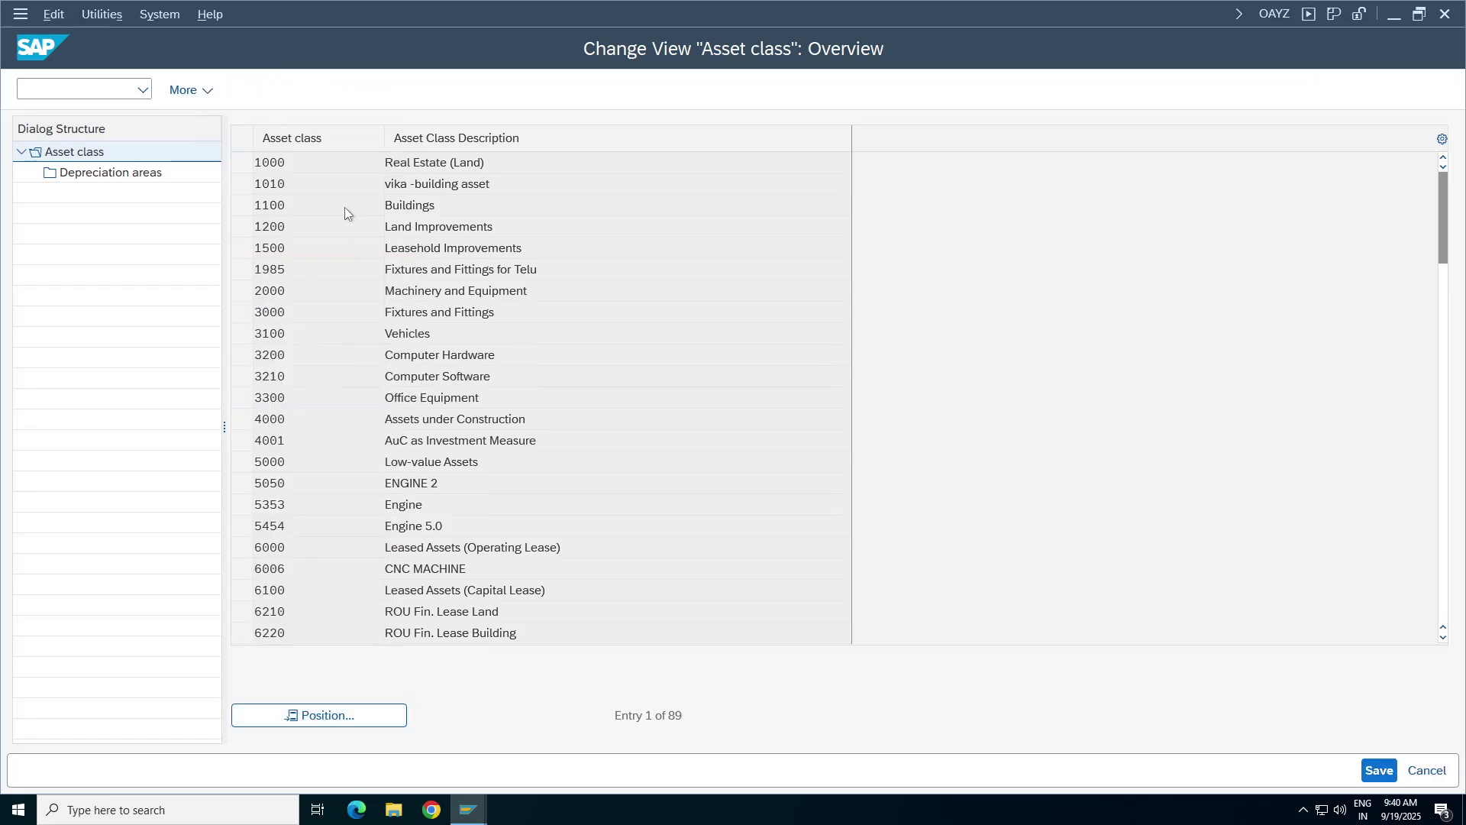
- Open the depreciation areas of asset class FFTA98 and review the depreciation keys assigned to its four areas
click(242, 162)
double_click(126, 173)
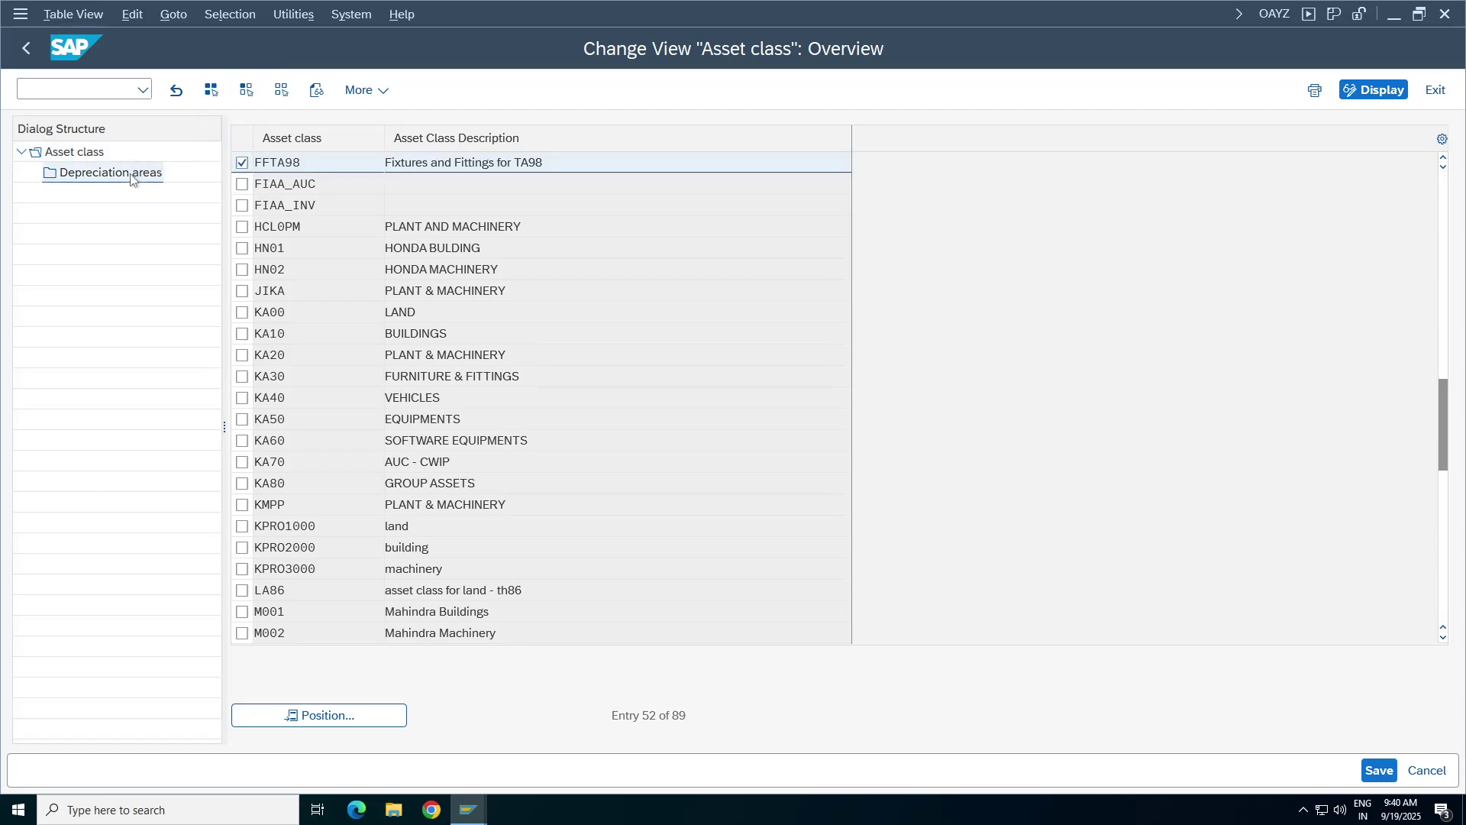
key(Tab)
key(Down)
key(Down)
key(Down)
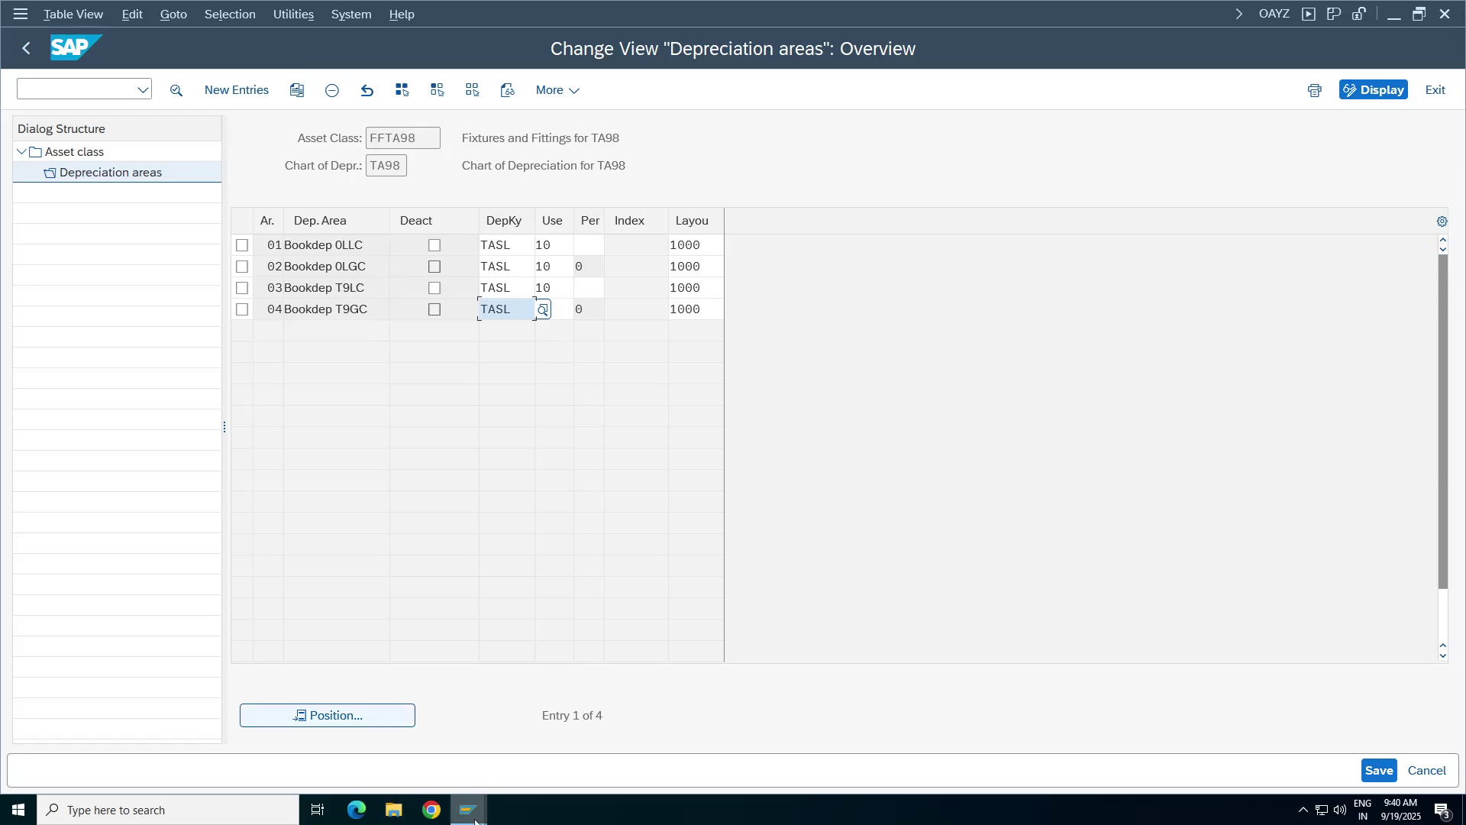
- Switch to the Create Asset session and open the list of possible depreciation keys for area 01
click(468, 809)
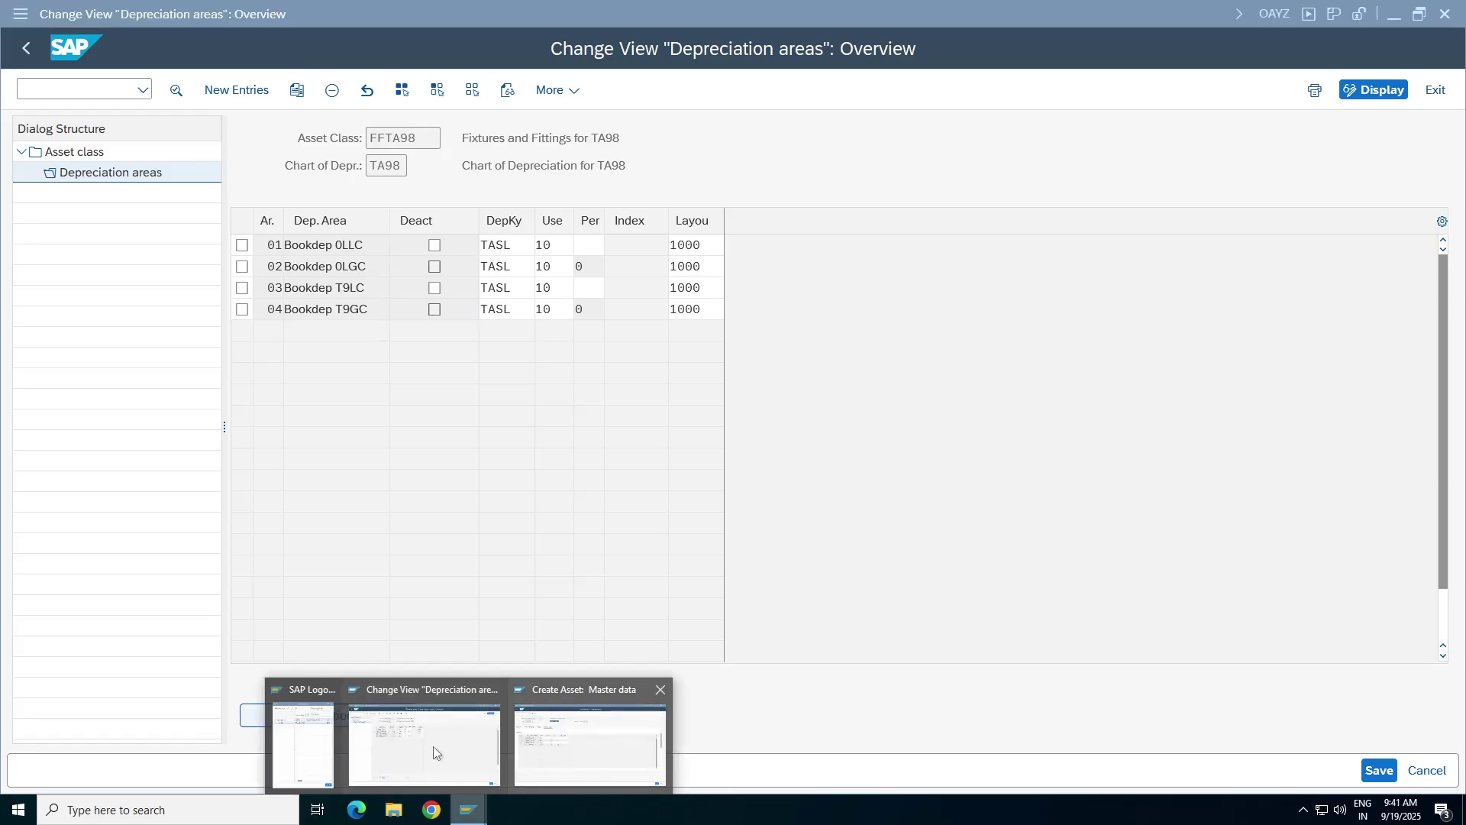
click(581, 744)
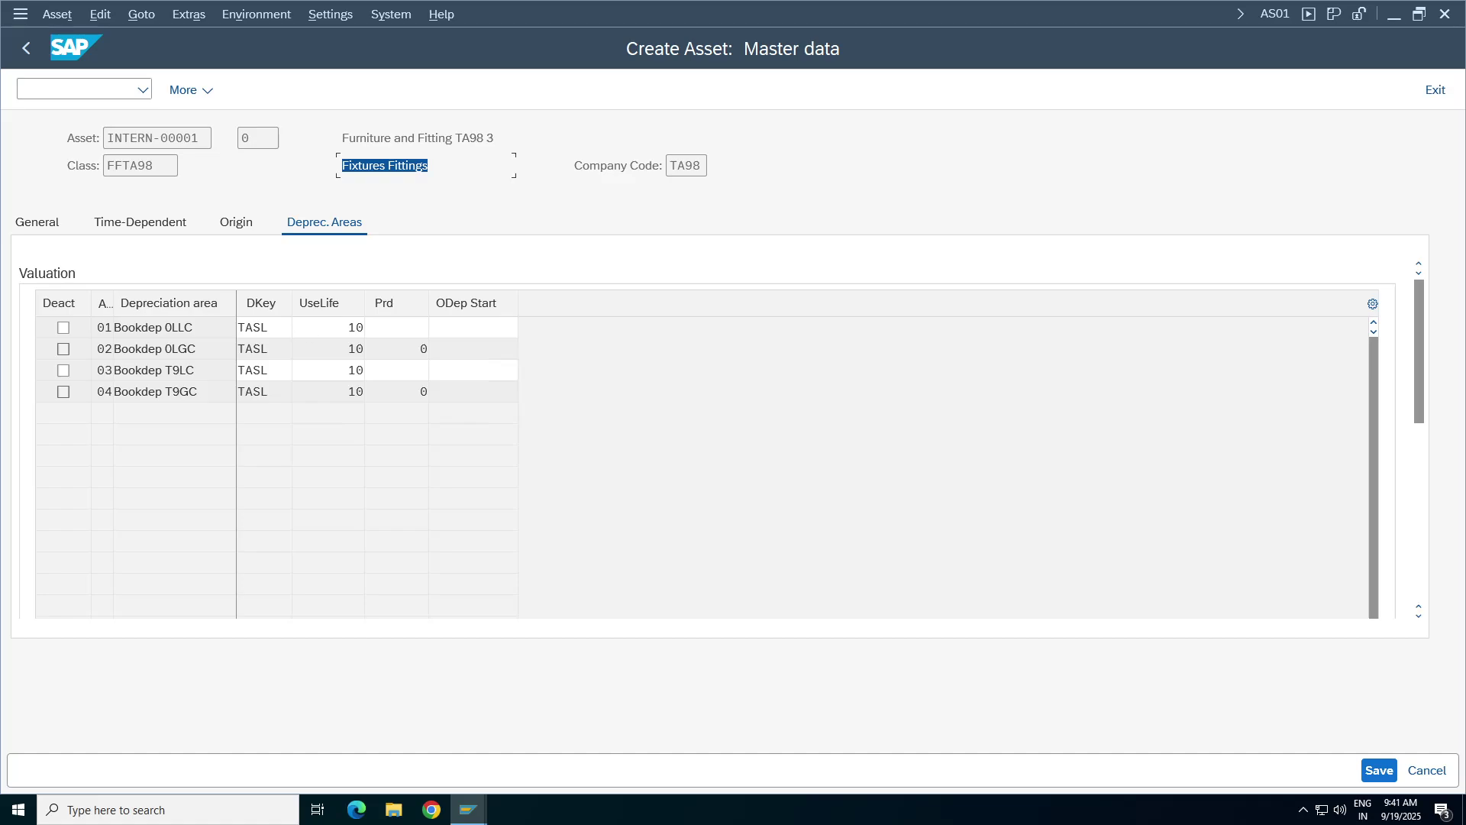
click(263, 327)
click(301, 328)
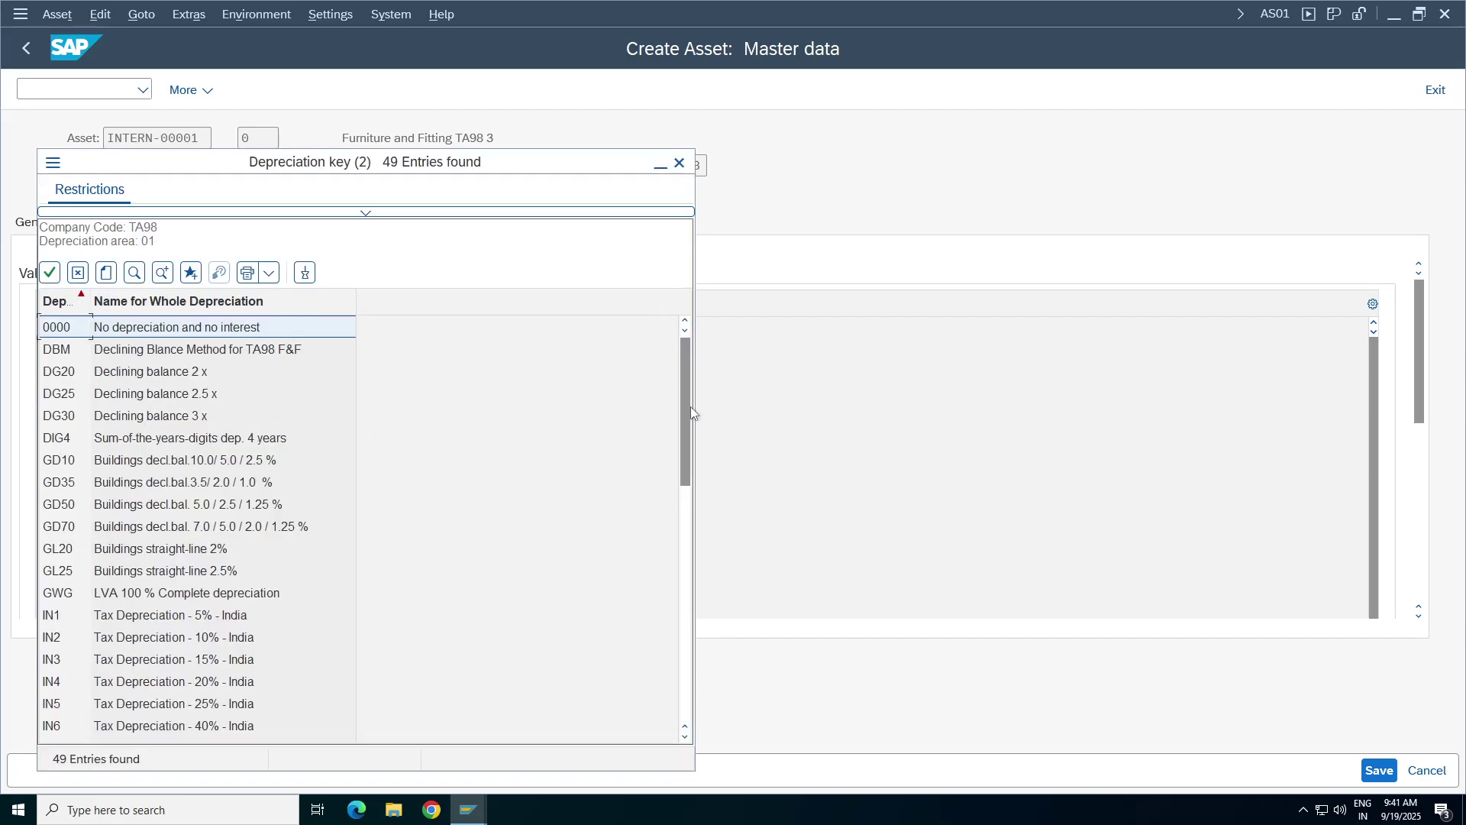
- Look through the available depreciation keys and assign DBM to area 01, Bookdep 0LLC
drag(690, 408, 562, 674)
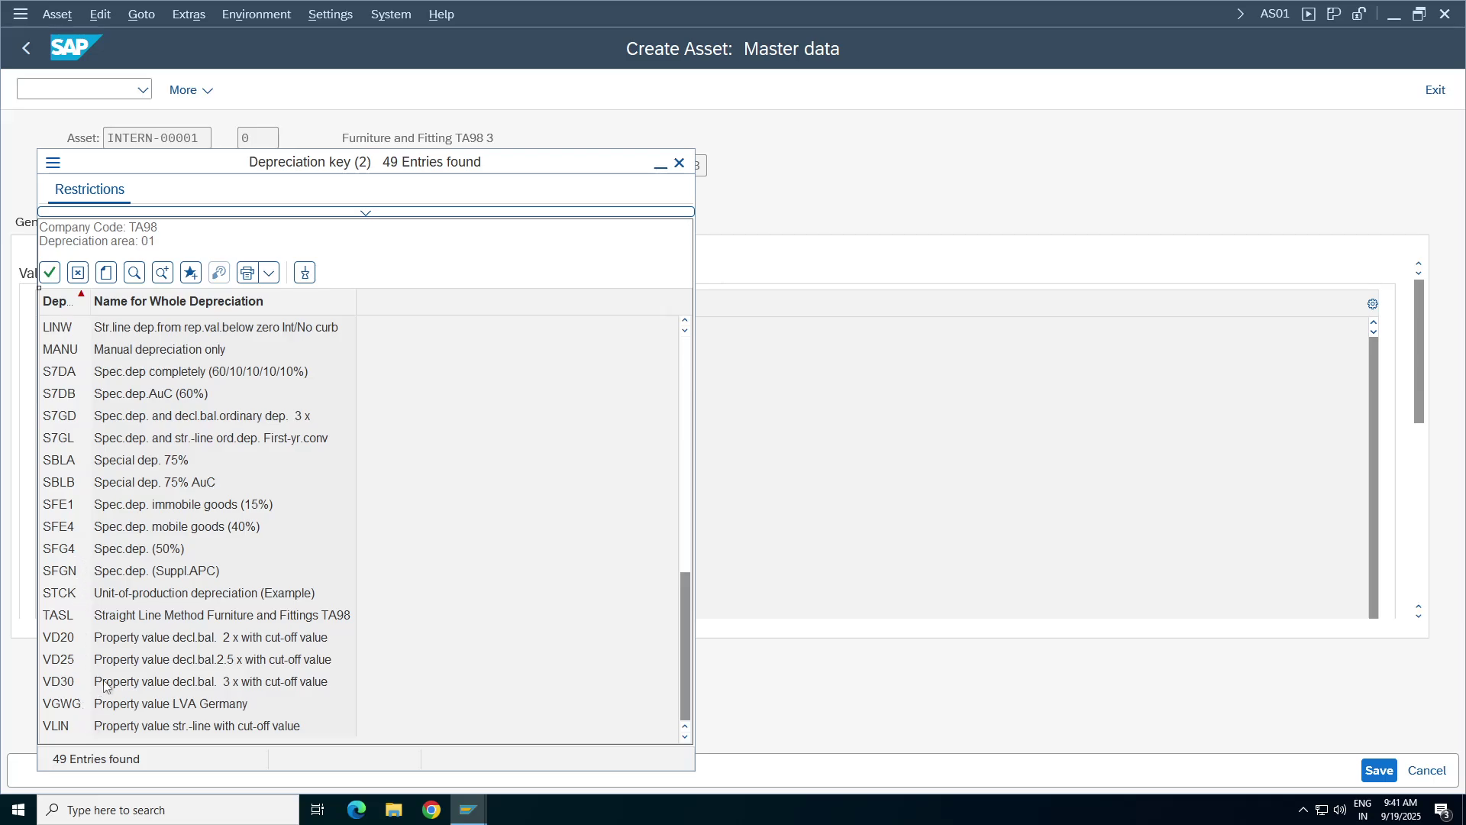
click(132, 726)
click(131, 666)
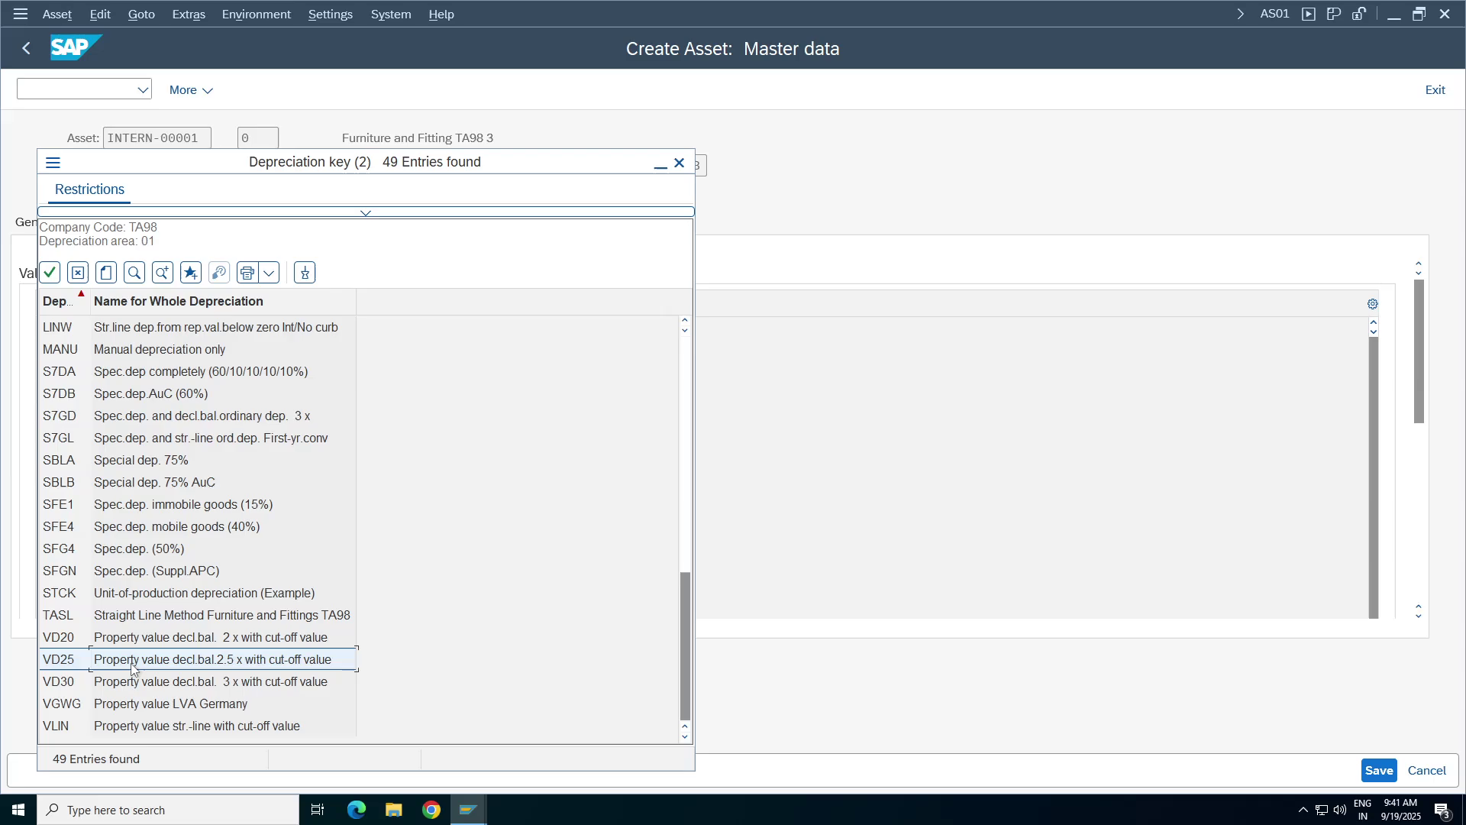
click(142, 597)
click(170, 486)
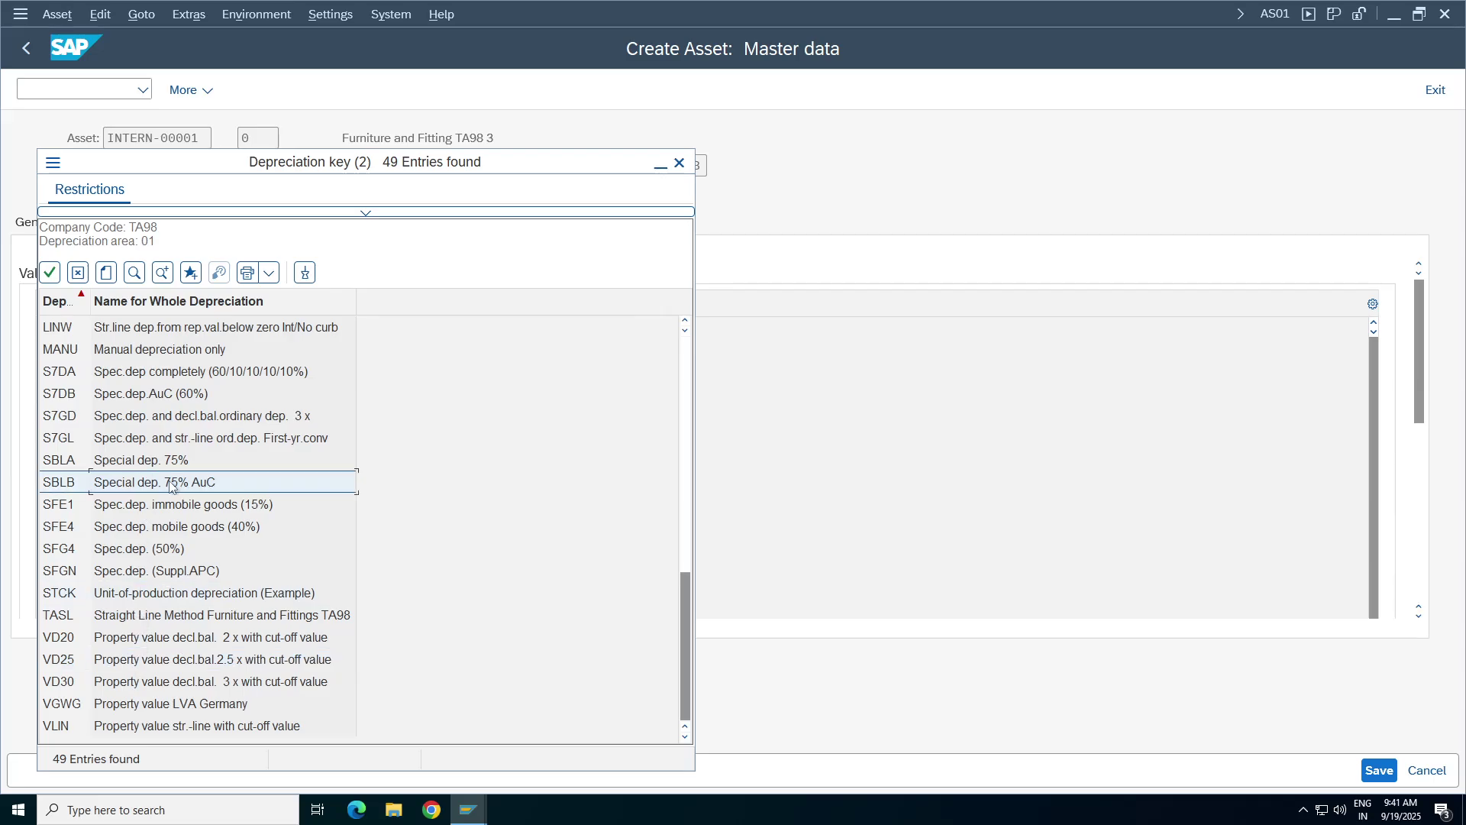
key(Up)
key(Up)
key(Up)
key(Up)
key(Up)
key(Up)
key(Up)
key(Up)
key(Up)
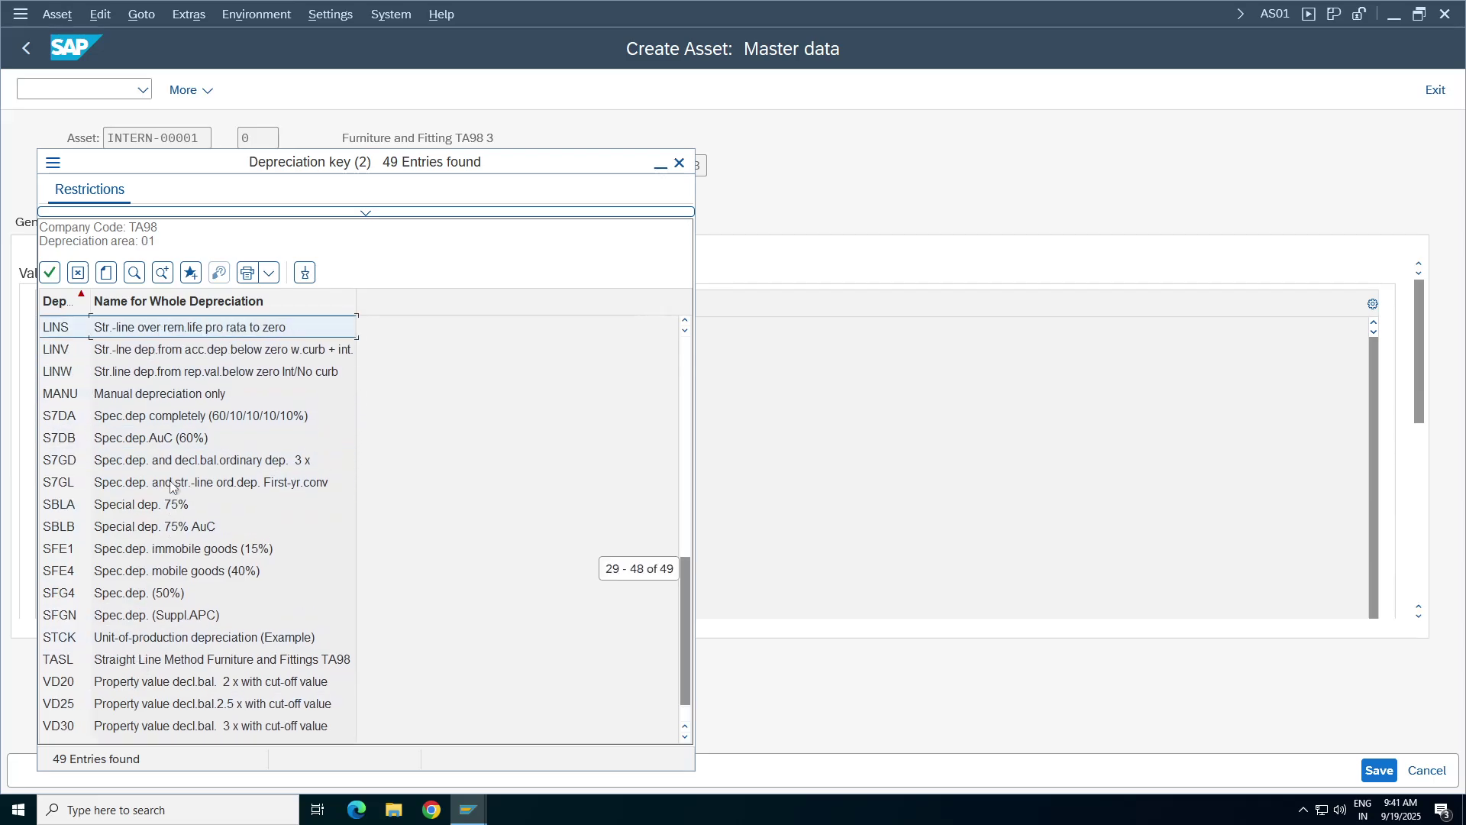
key(Up)
key(Up)
key(Up)
key(Up)
key(Up)
key(Up)
key(Up)
key(Up)
key(Up)
key(Up)
key(Up)
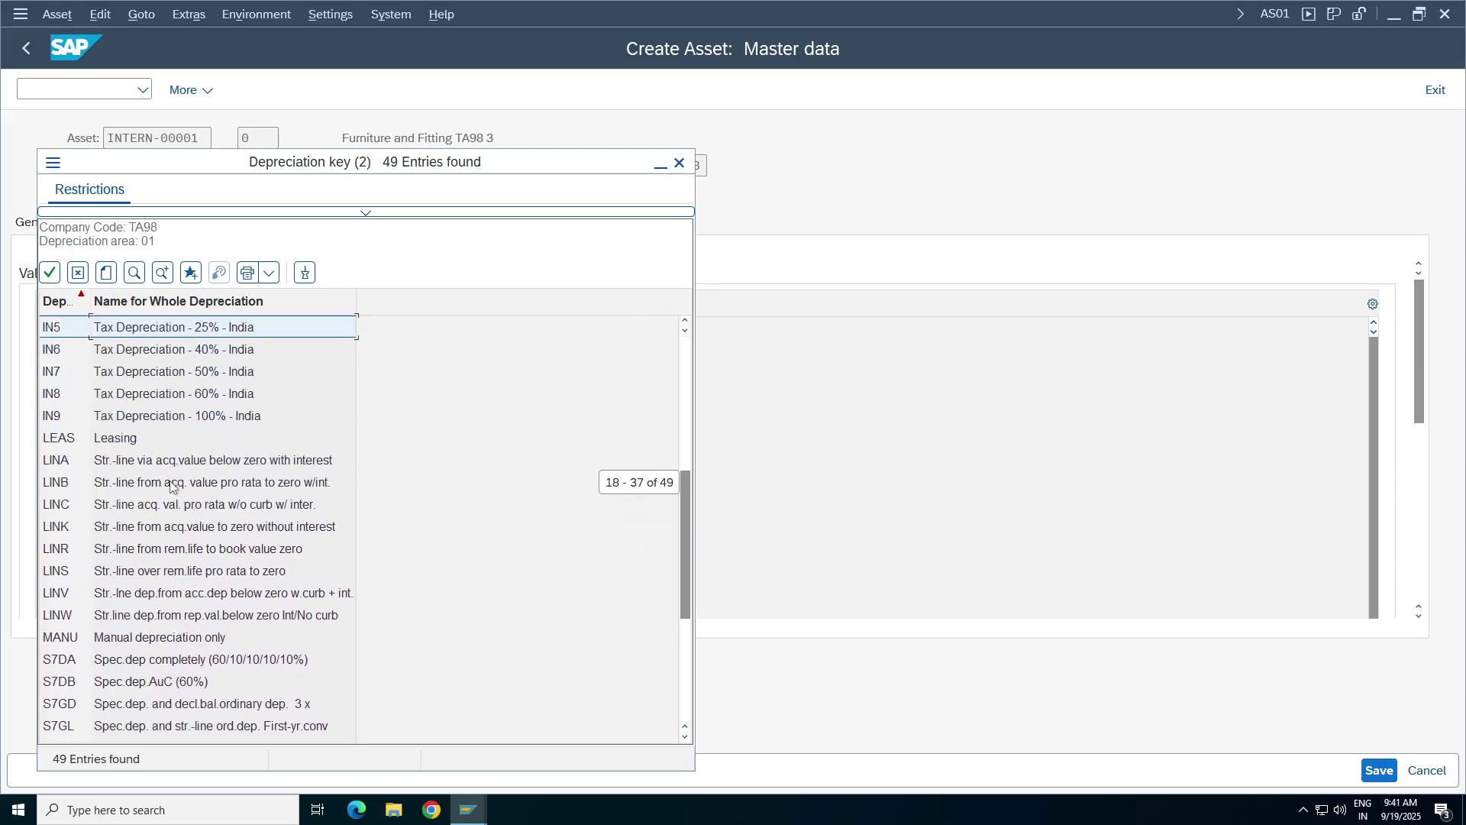
key(Up)
key(Up)
key(Up)
key(Up)
key(Up)
key(Up)
key(Up)
key(Up)
key(Up)
key(Up)
key(Up)
key(Up)
key(Up)
key(Up)
key(Up)
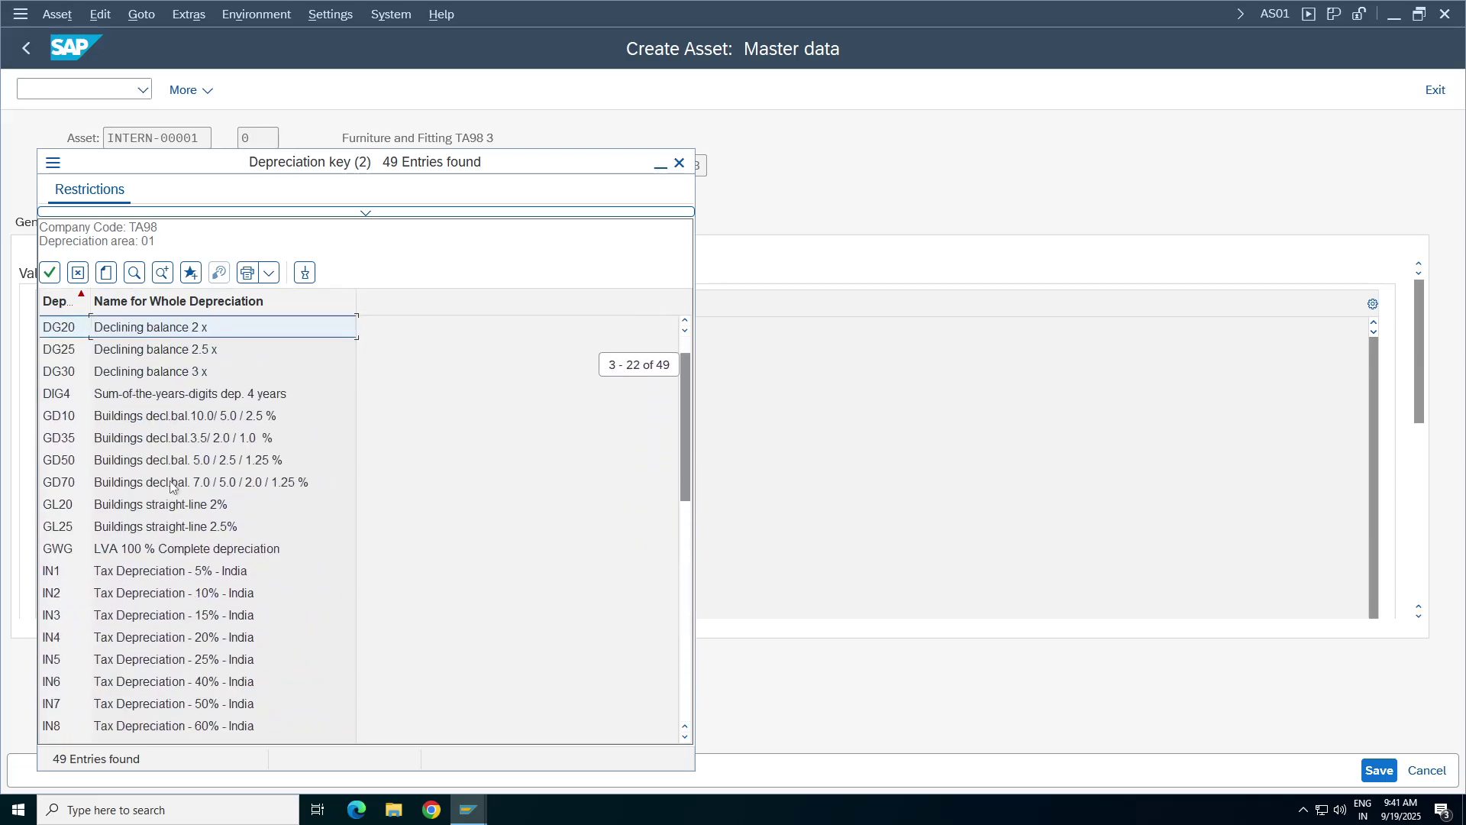
key(Up)
key(Up)
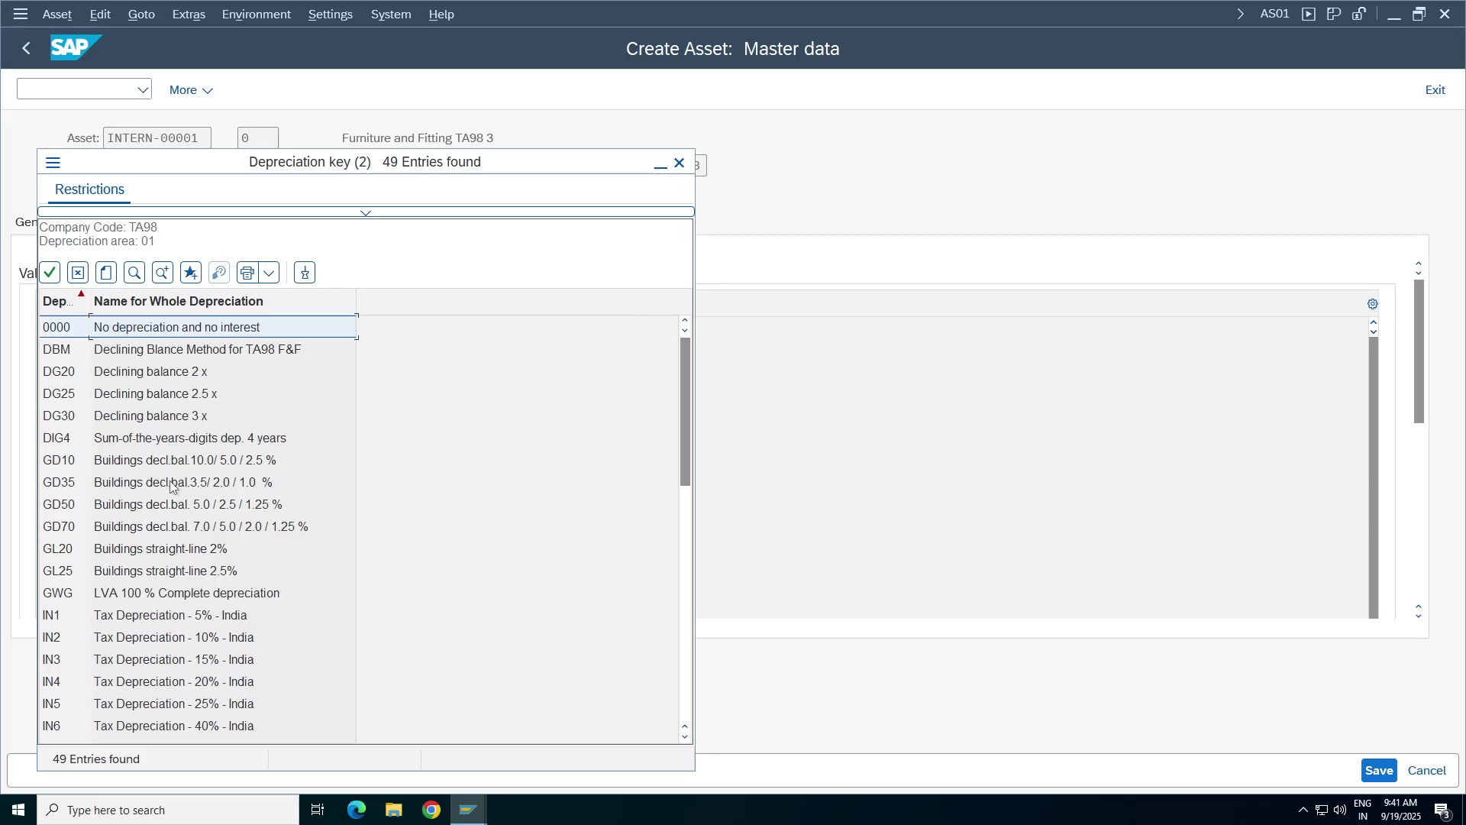
double_click(263, 359)
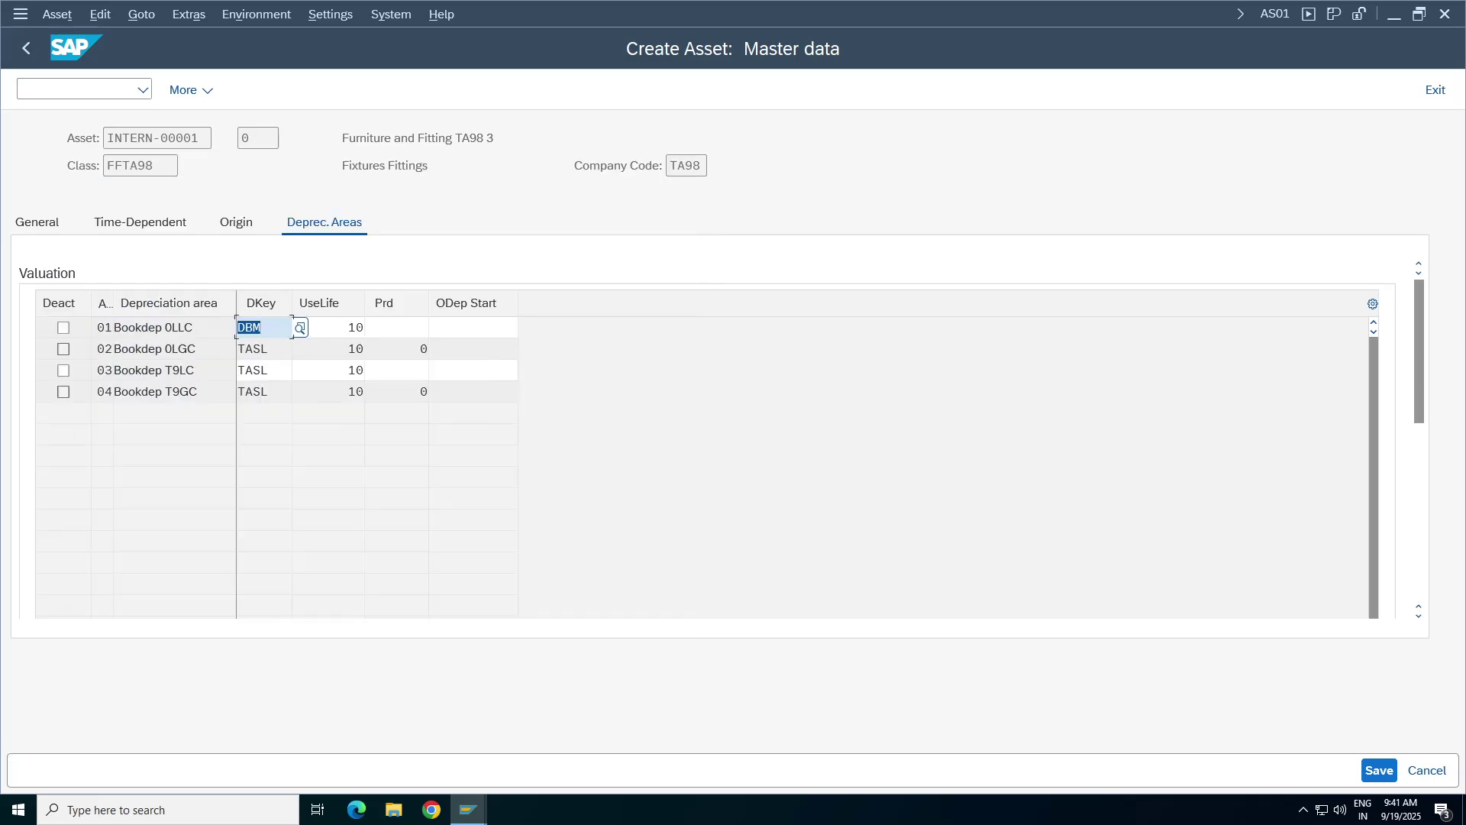
key(Return)
- Set the depreciation key of area 03, Bookdep T9LC, to DBM and save the asset
key(Down)
key(shift+Tab)
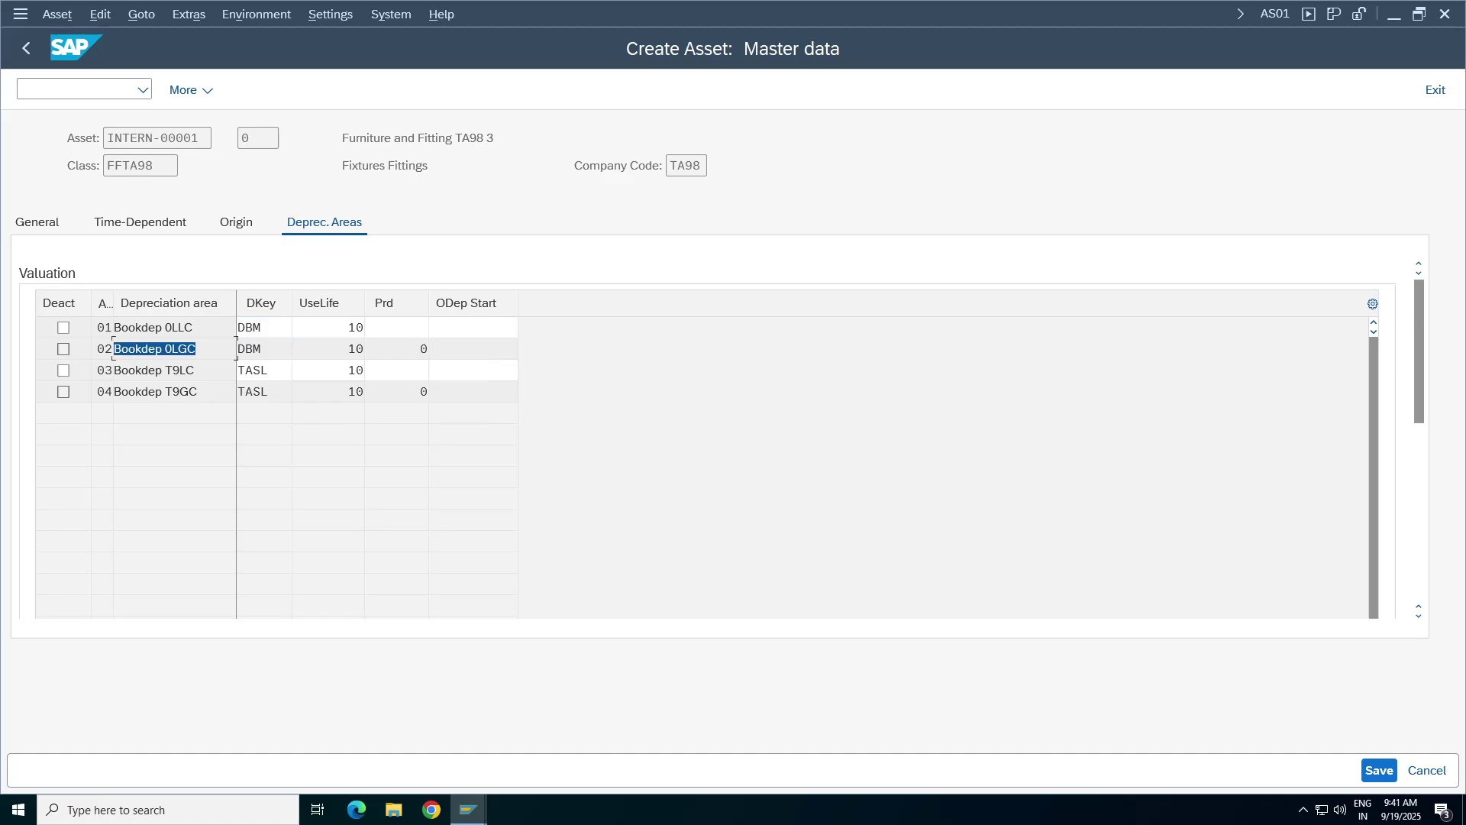
key(Up)
key(Tab)
key(Down)
key(Down)
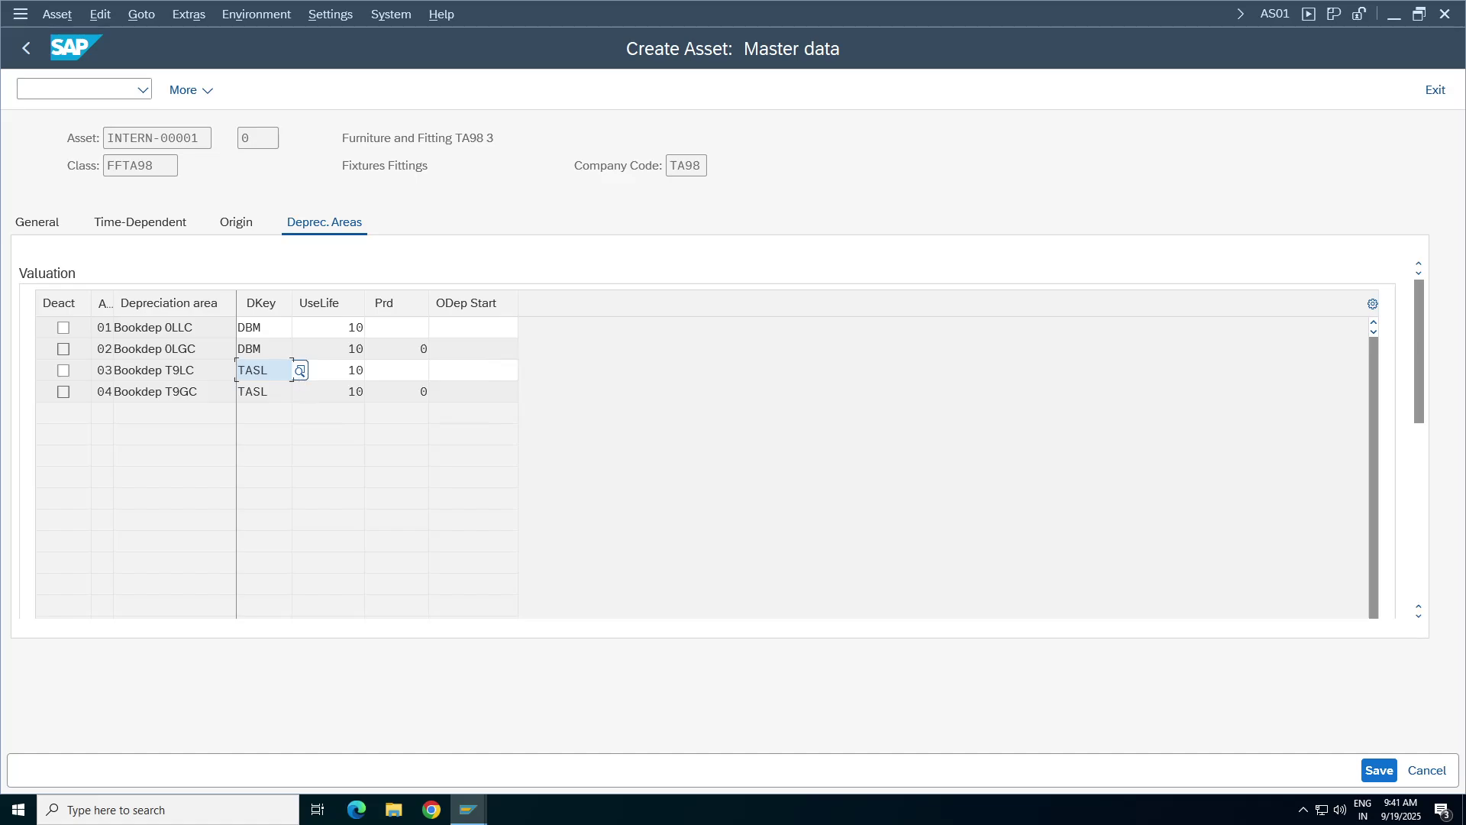
key(BackSpace)
key(BackSpace)
key(BackSpace)
key(BackSpace)
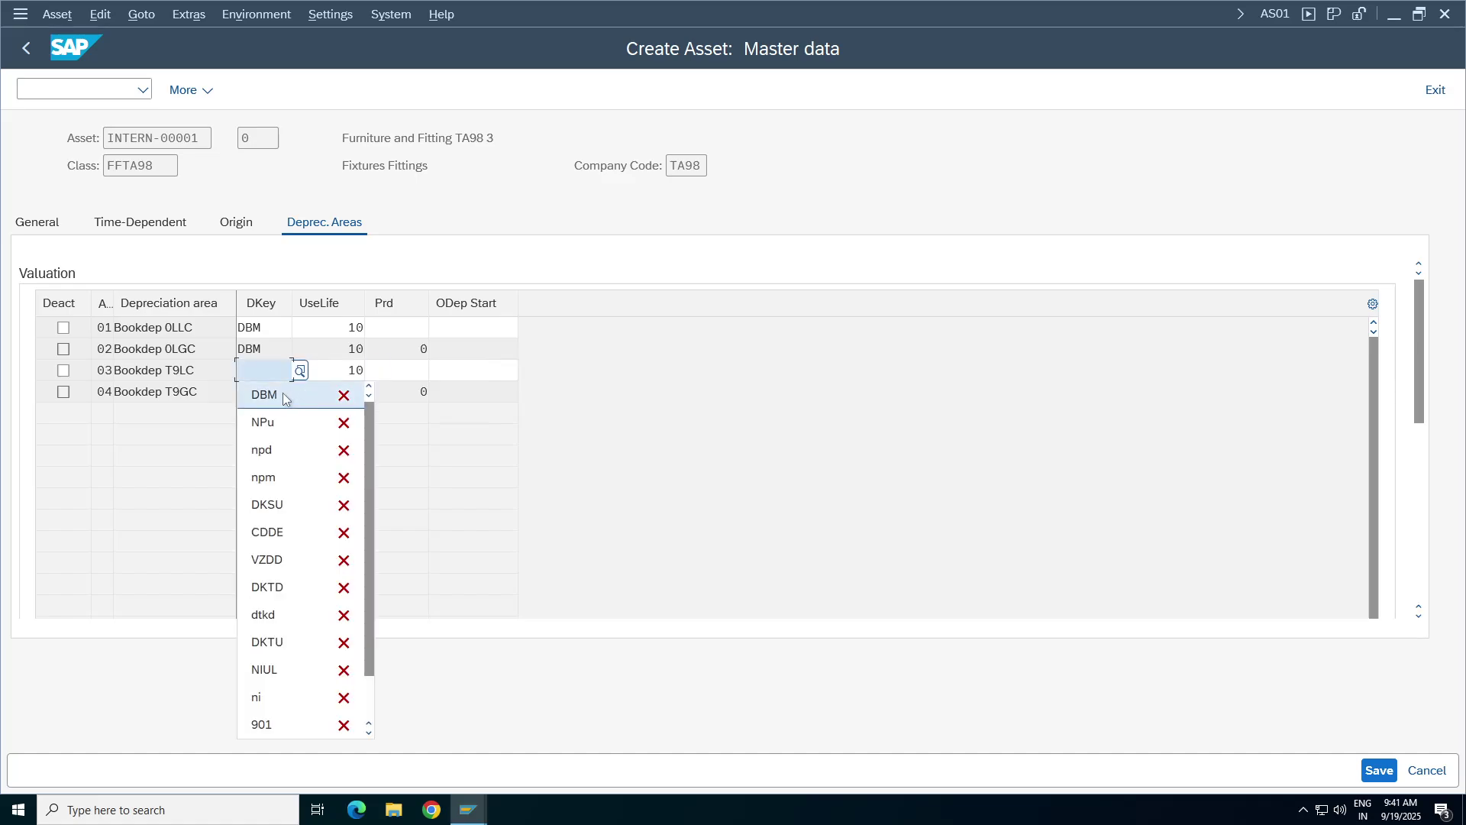
click(283, 396)
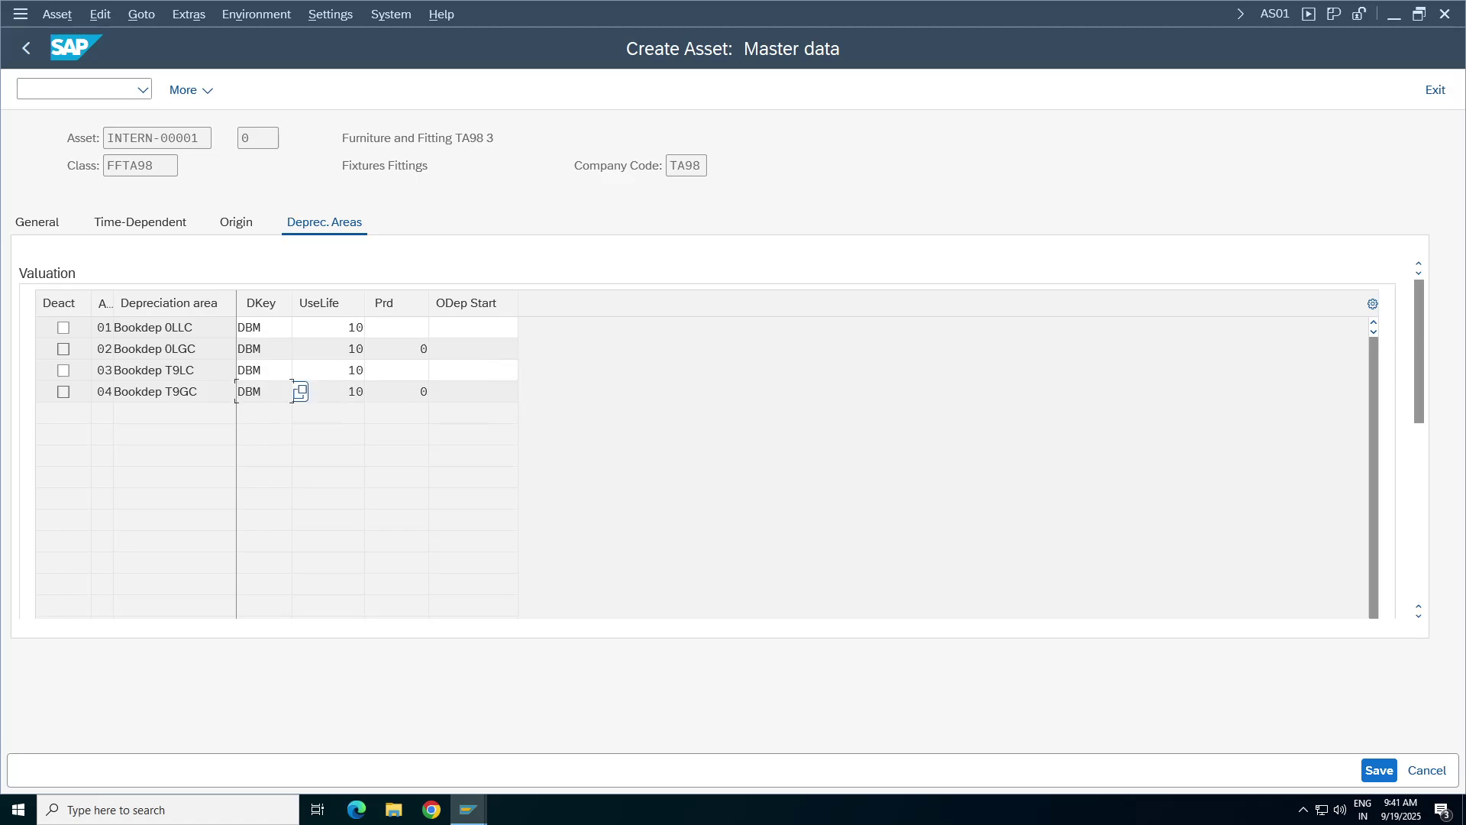
click(1379, 769)
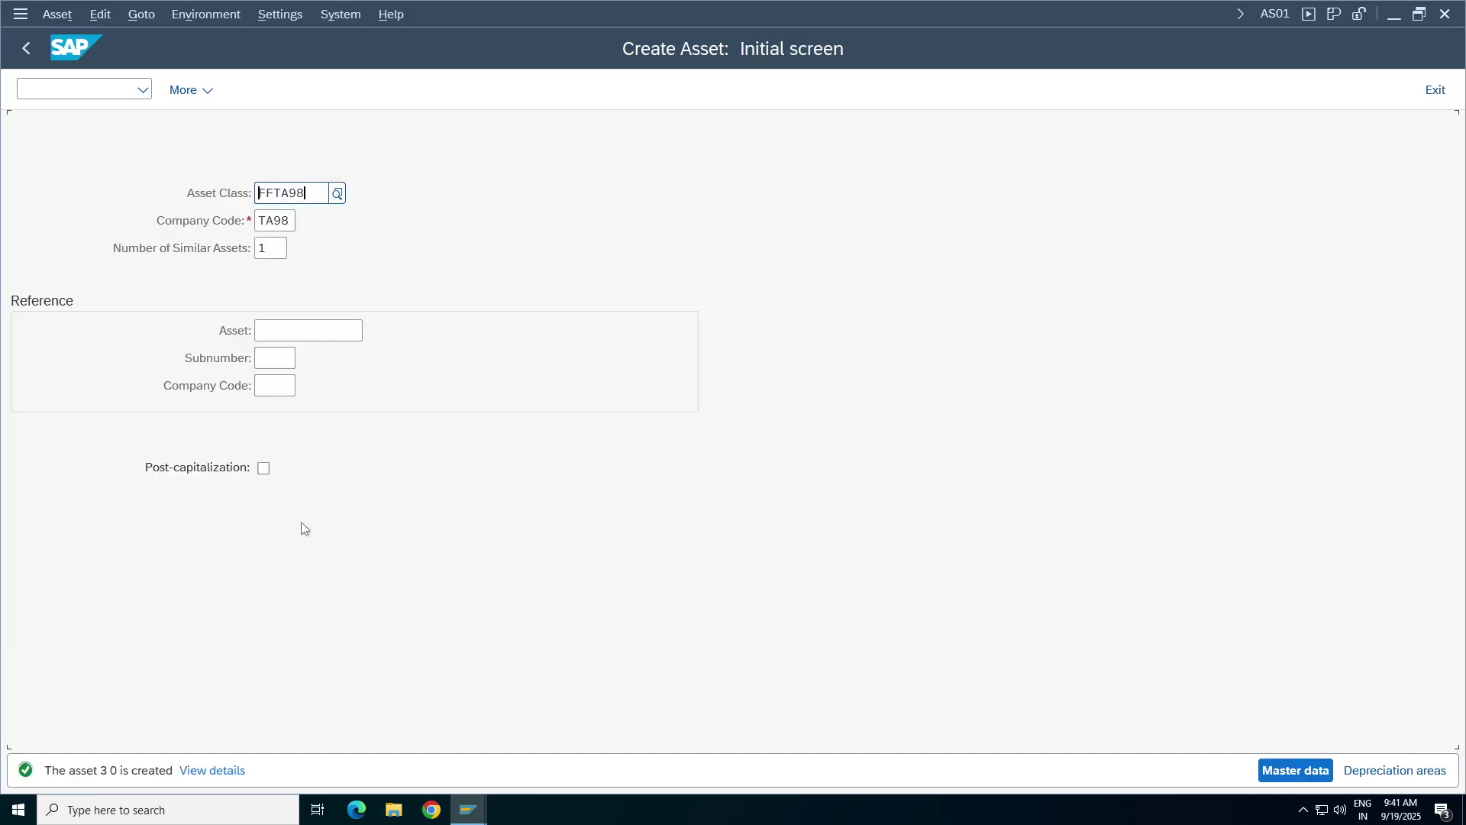
- Display the newly created asset's master data and check its depreciation areas
click(61, 17)
click(65, 120)
key(Return)
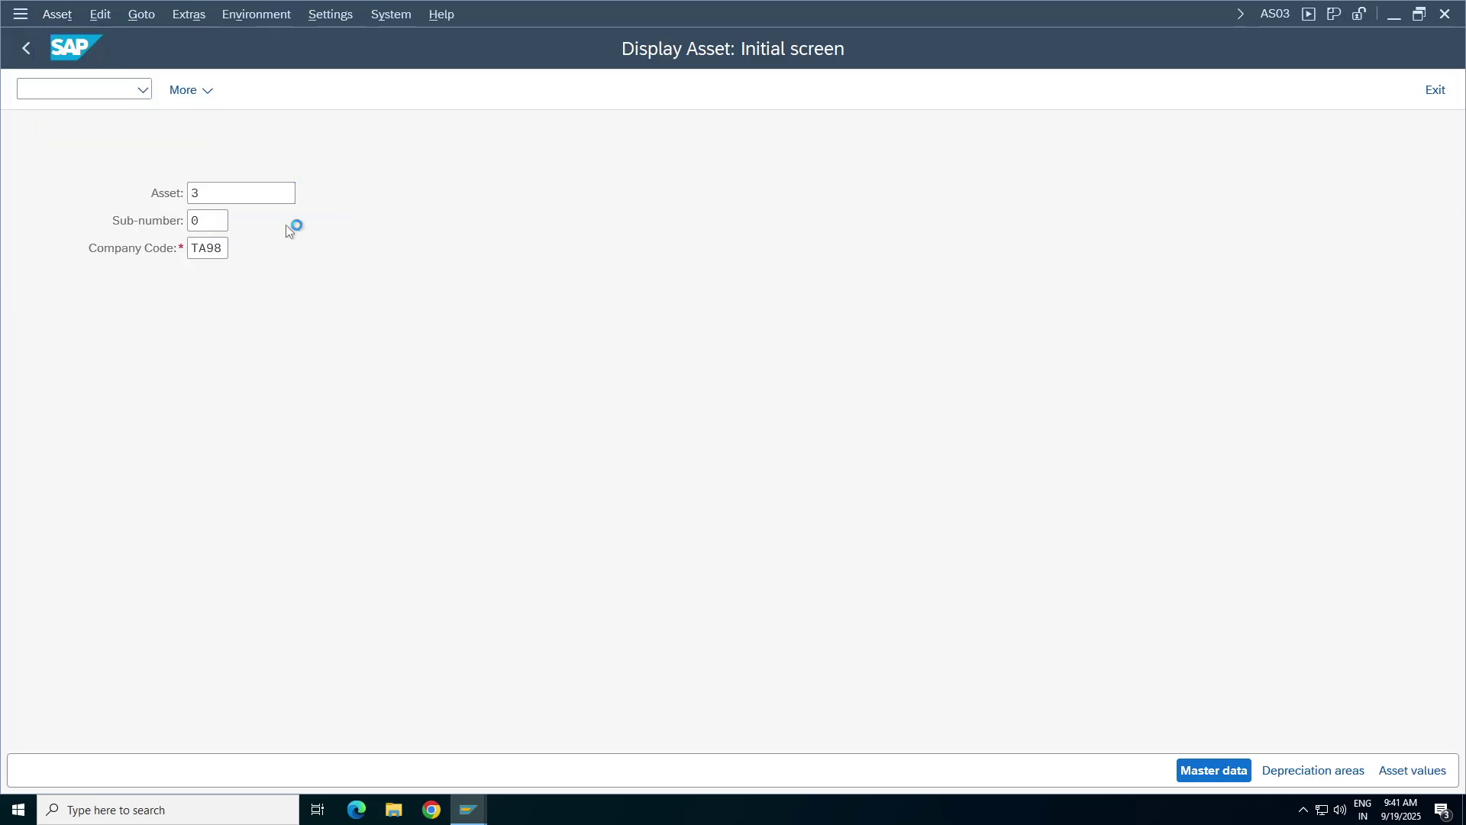
click(325, 220)
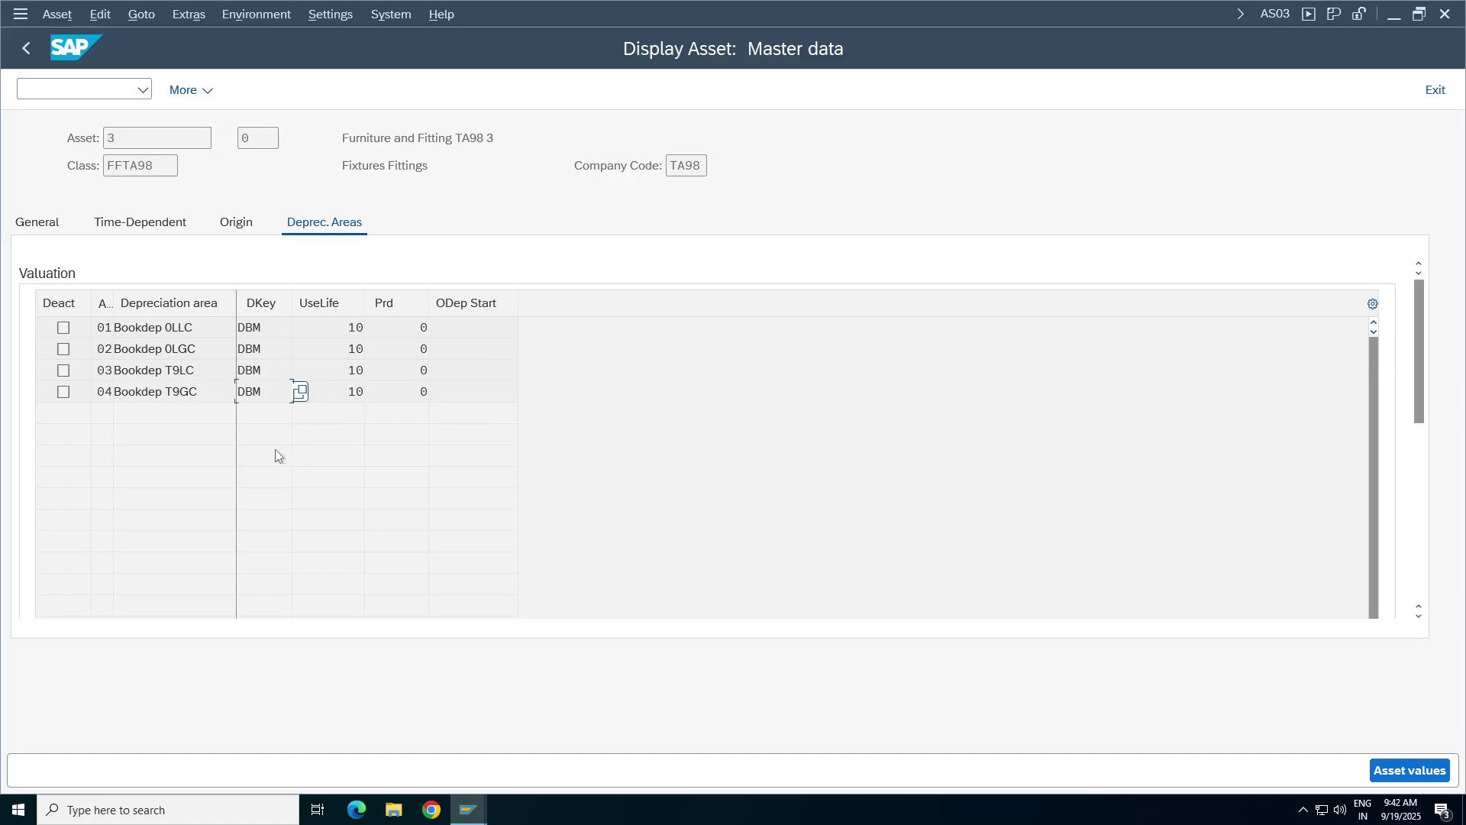
- Open a new session on the SAP Easy Access screen
click(469, 809)
click(626, 756)
click(21, 14)
click(53, 199)
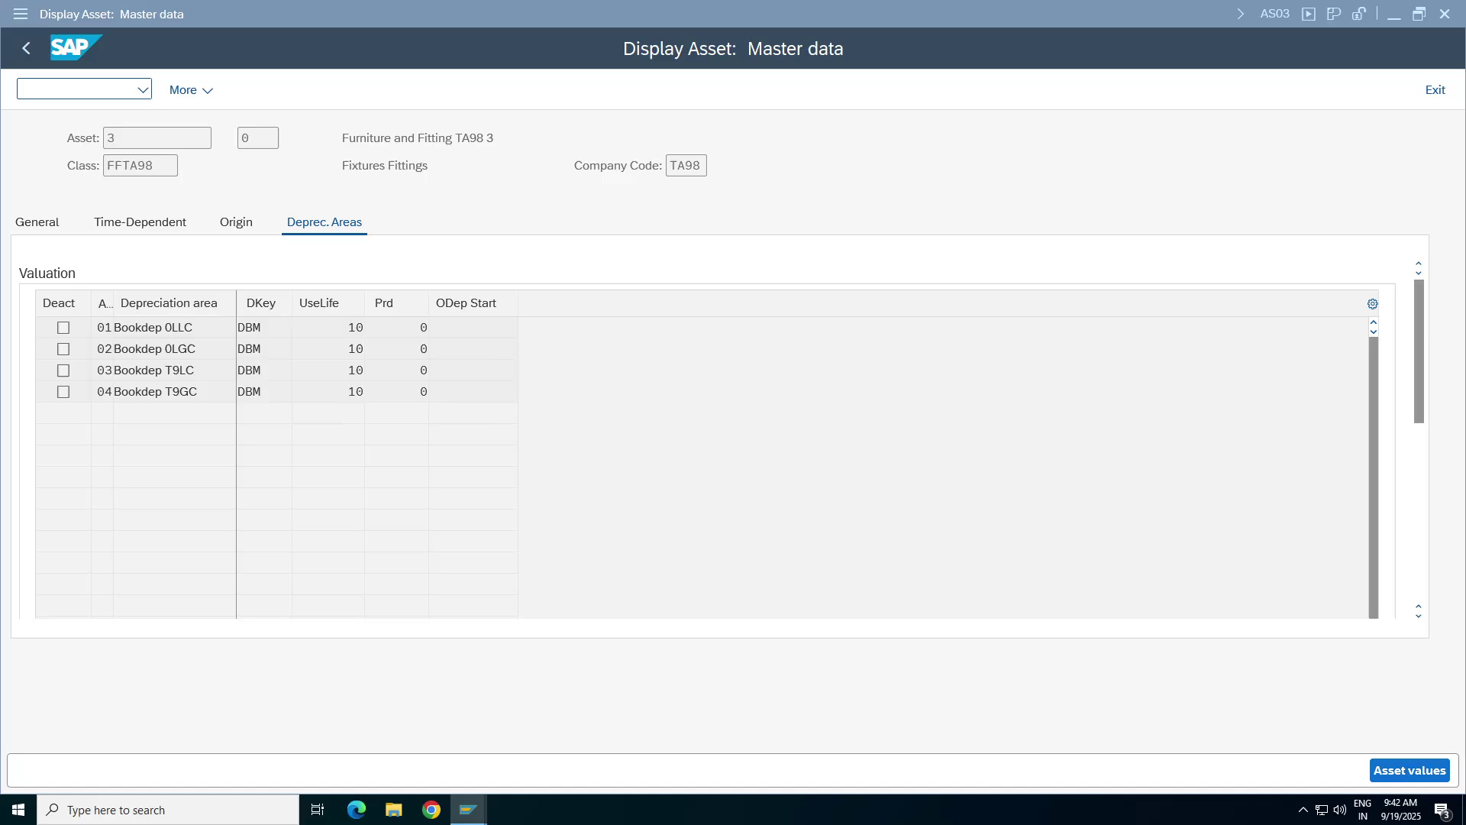
text(f)
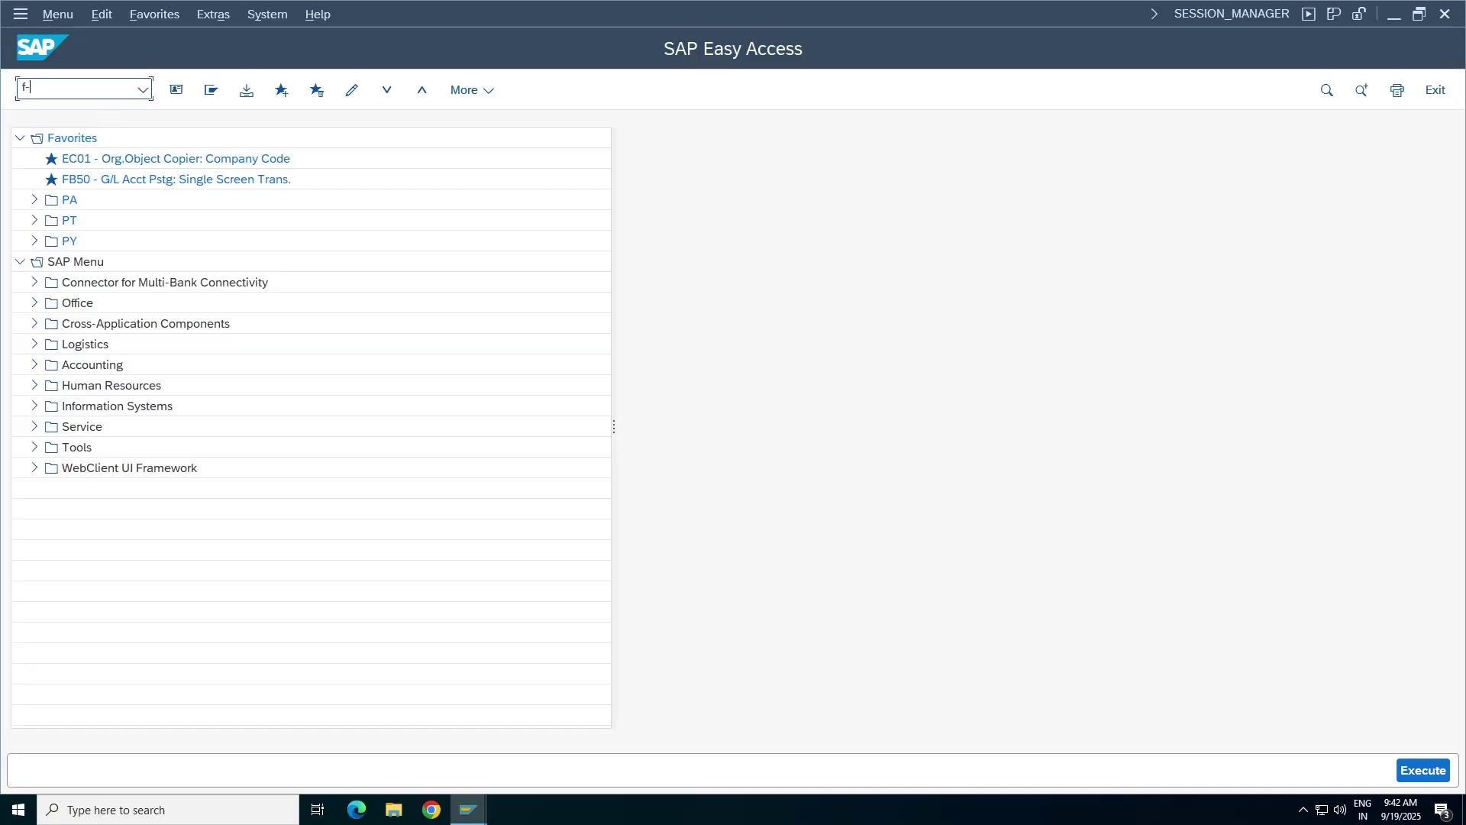
key(BackSpace)
key(Tab)
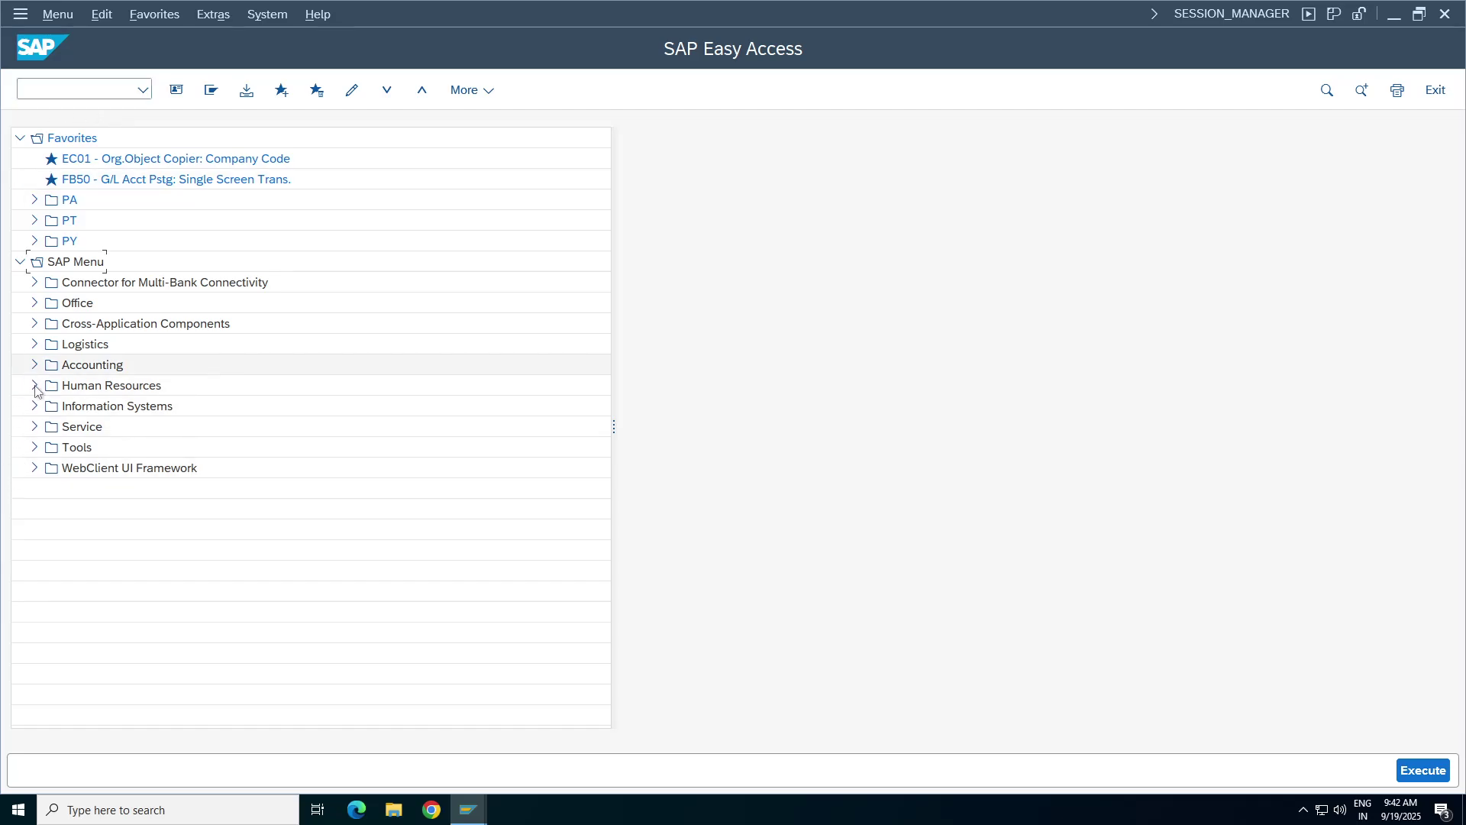
- Start transaction F-90, external acquisition with vendor, from the Fixed Assets acquisition postings under Financial Accounting
click(34, 364)
click(49, 385)
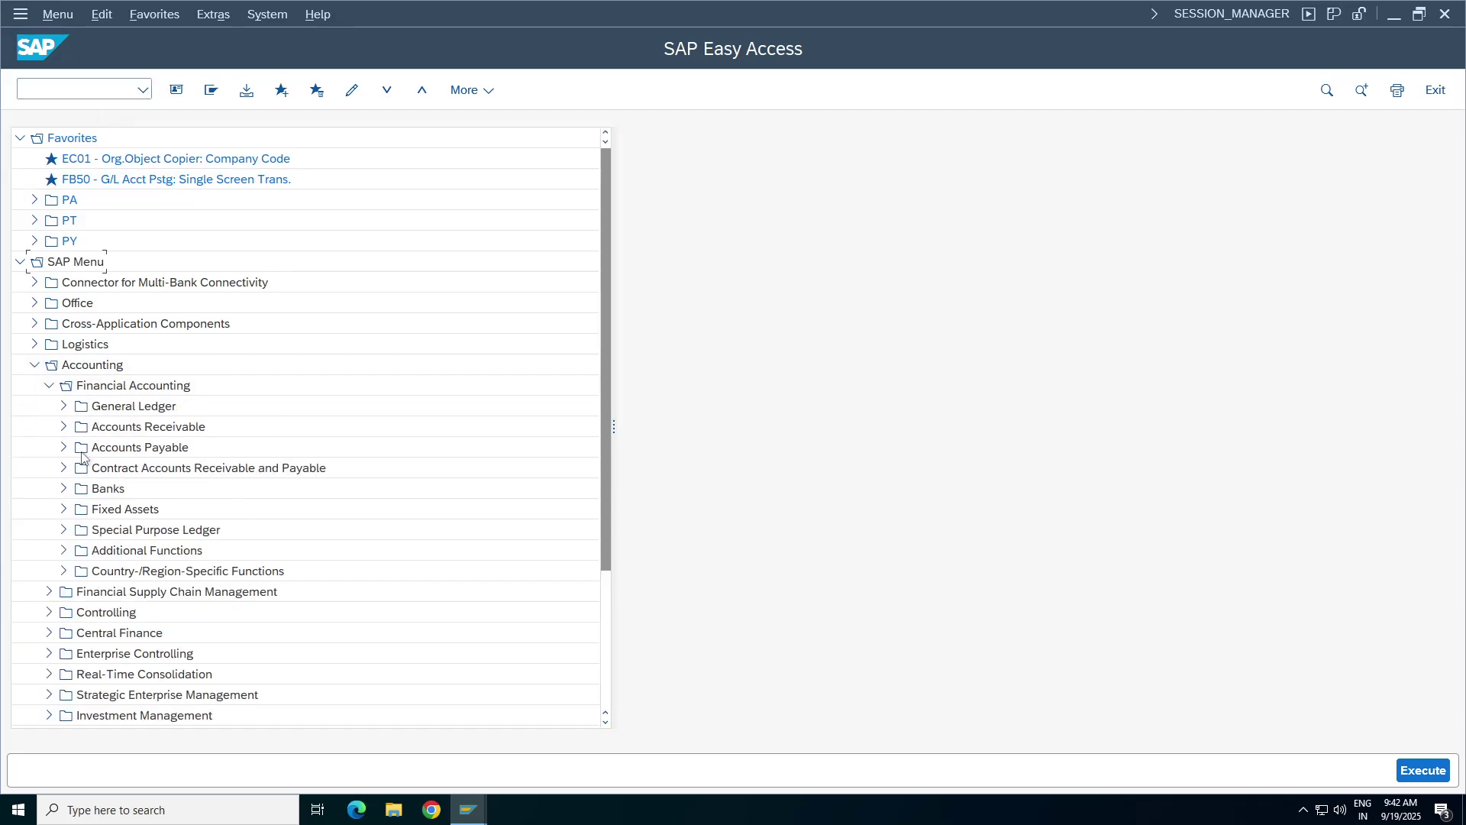
click(63, 509)
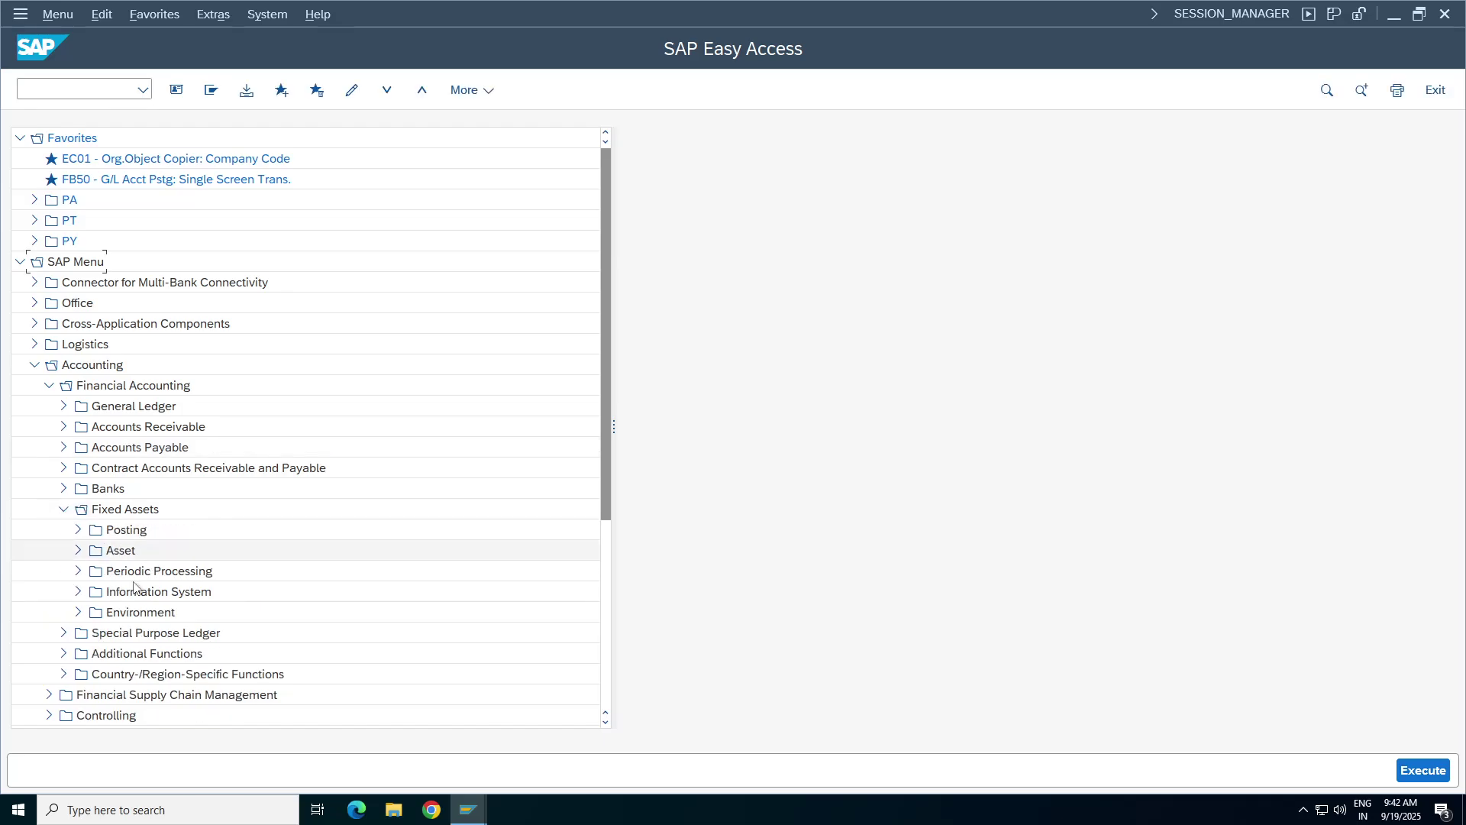
click(77, 529)
click(92, 488)
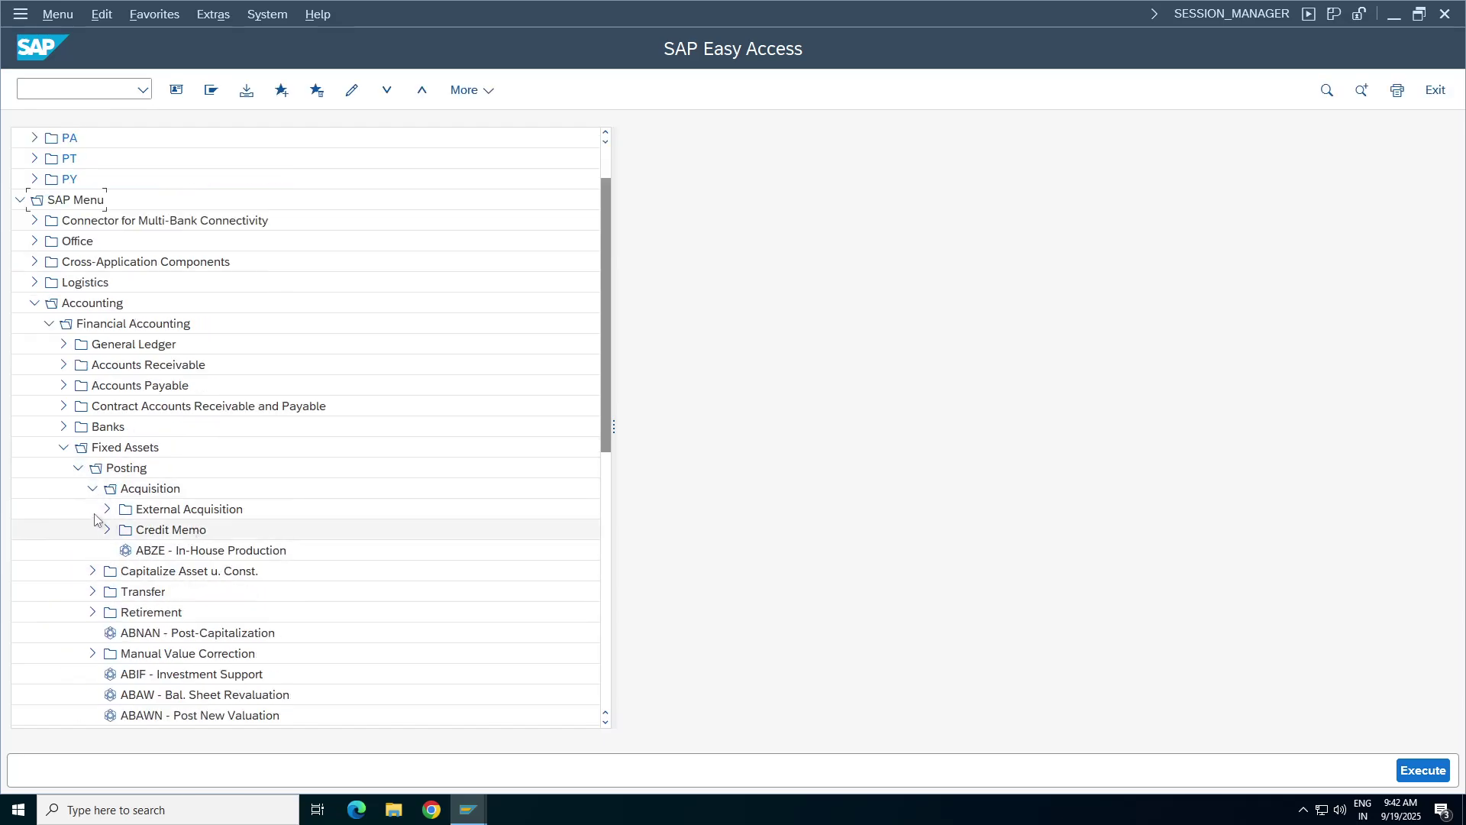
click(105, 509)
double_click(164, 529)
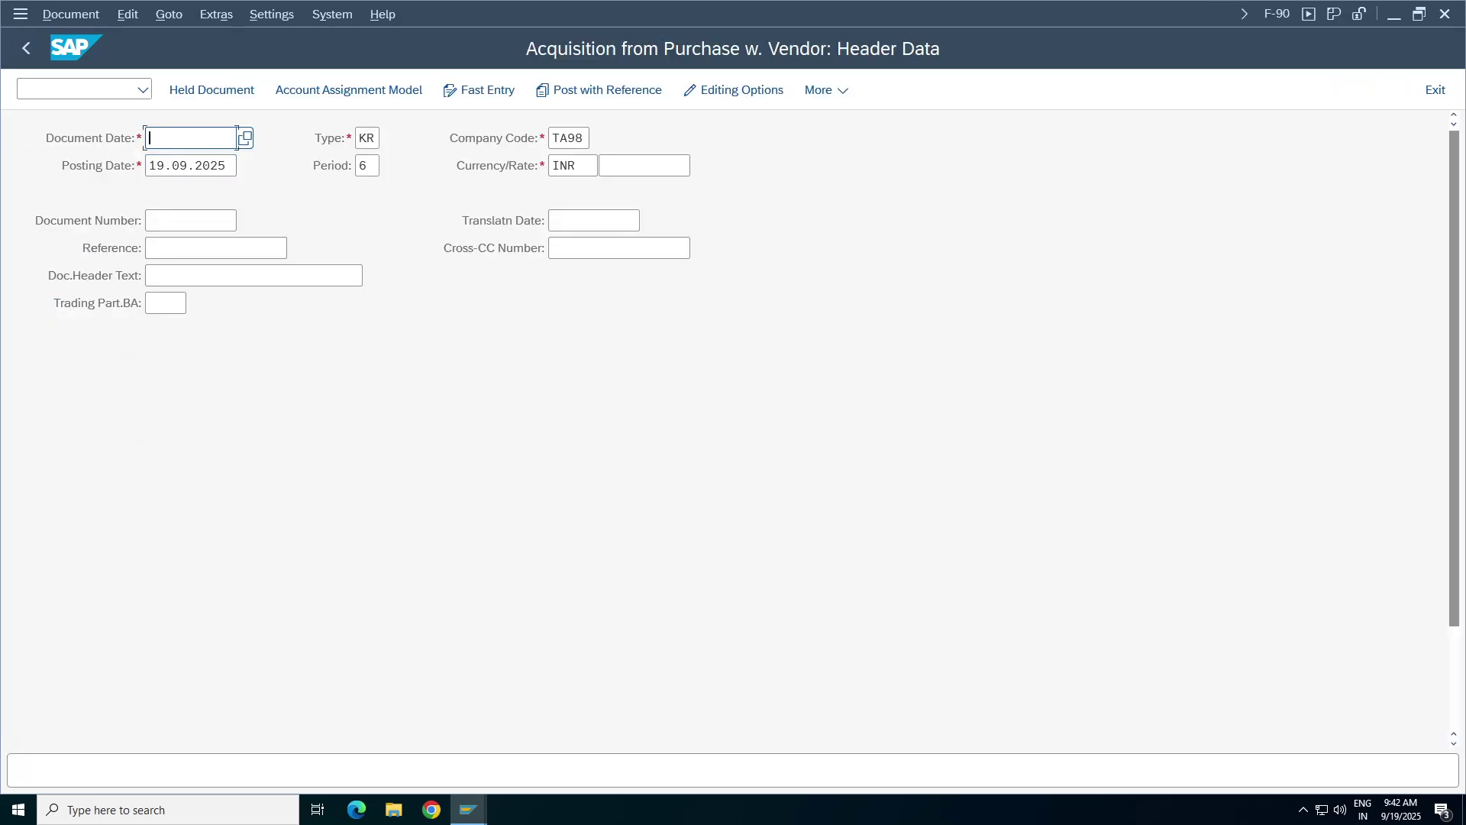
- Set both the document date and the posting date of the acquisition to 01.04.2025
key(space)
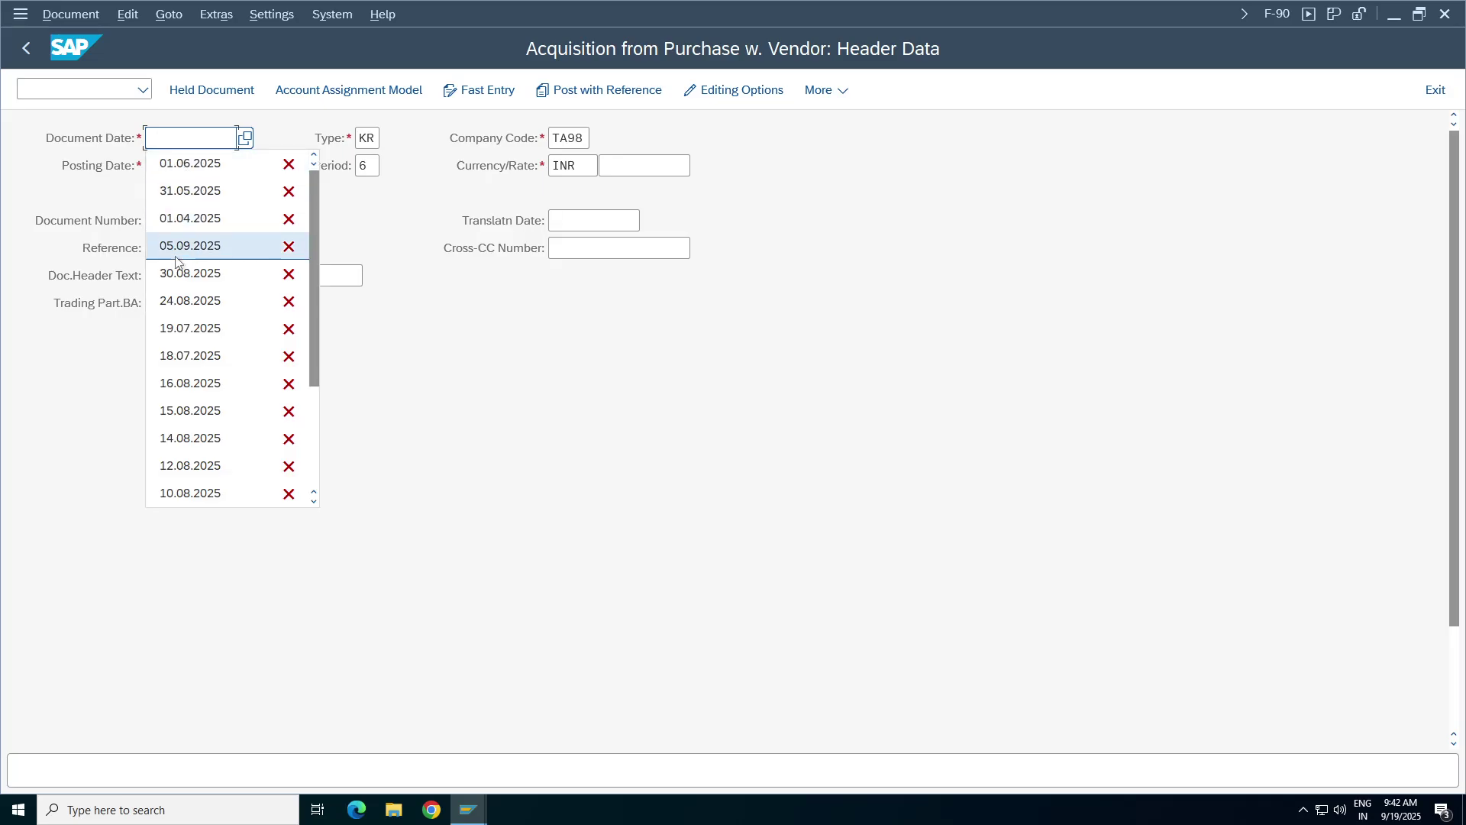
click(187, 223)
key(Tab)
key(BackSpace)
key(Down)
key(Down)
key(Down)
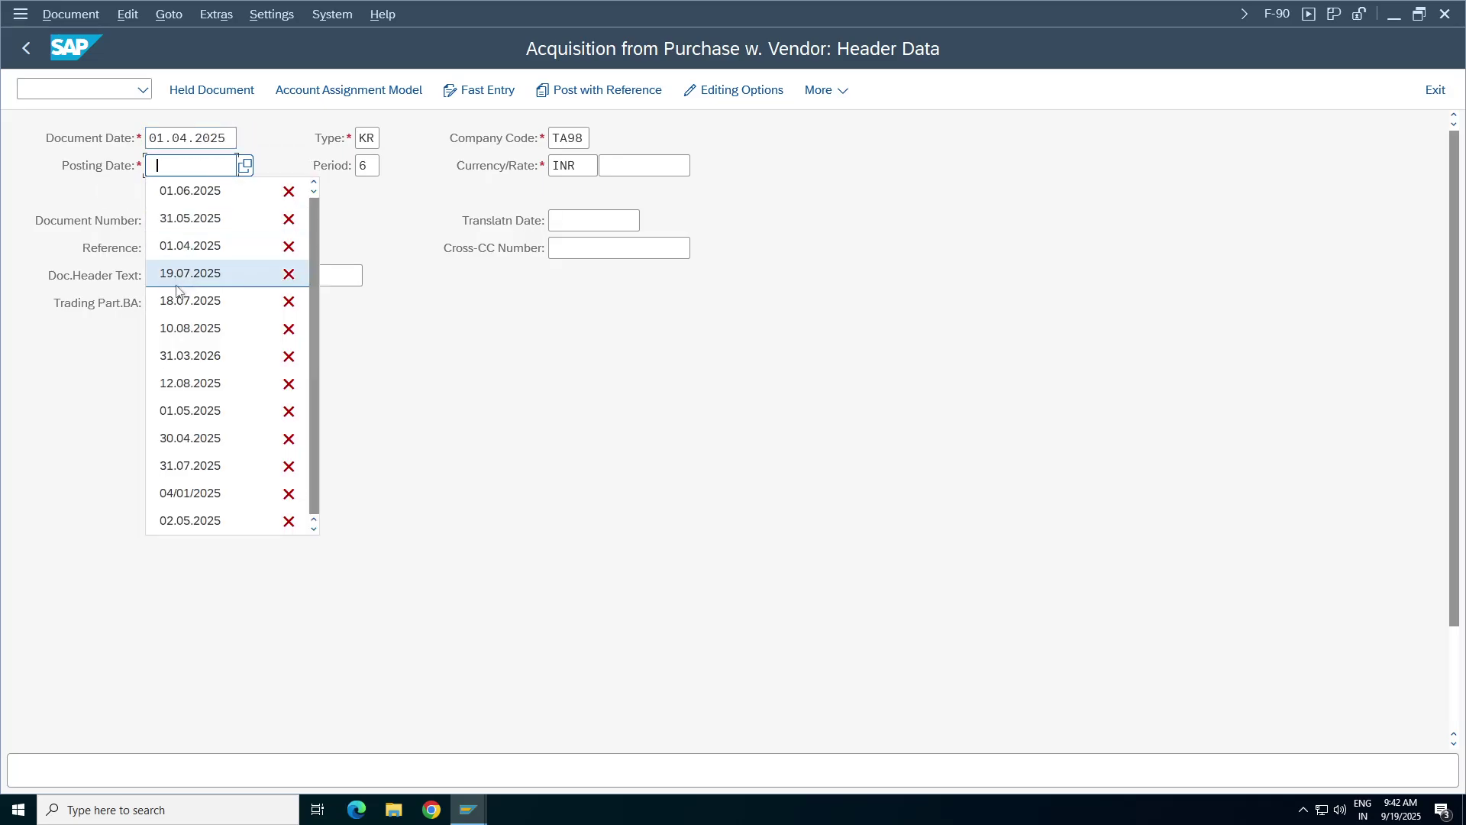
key(Return)
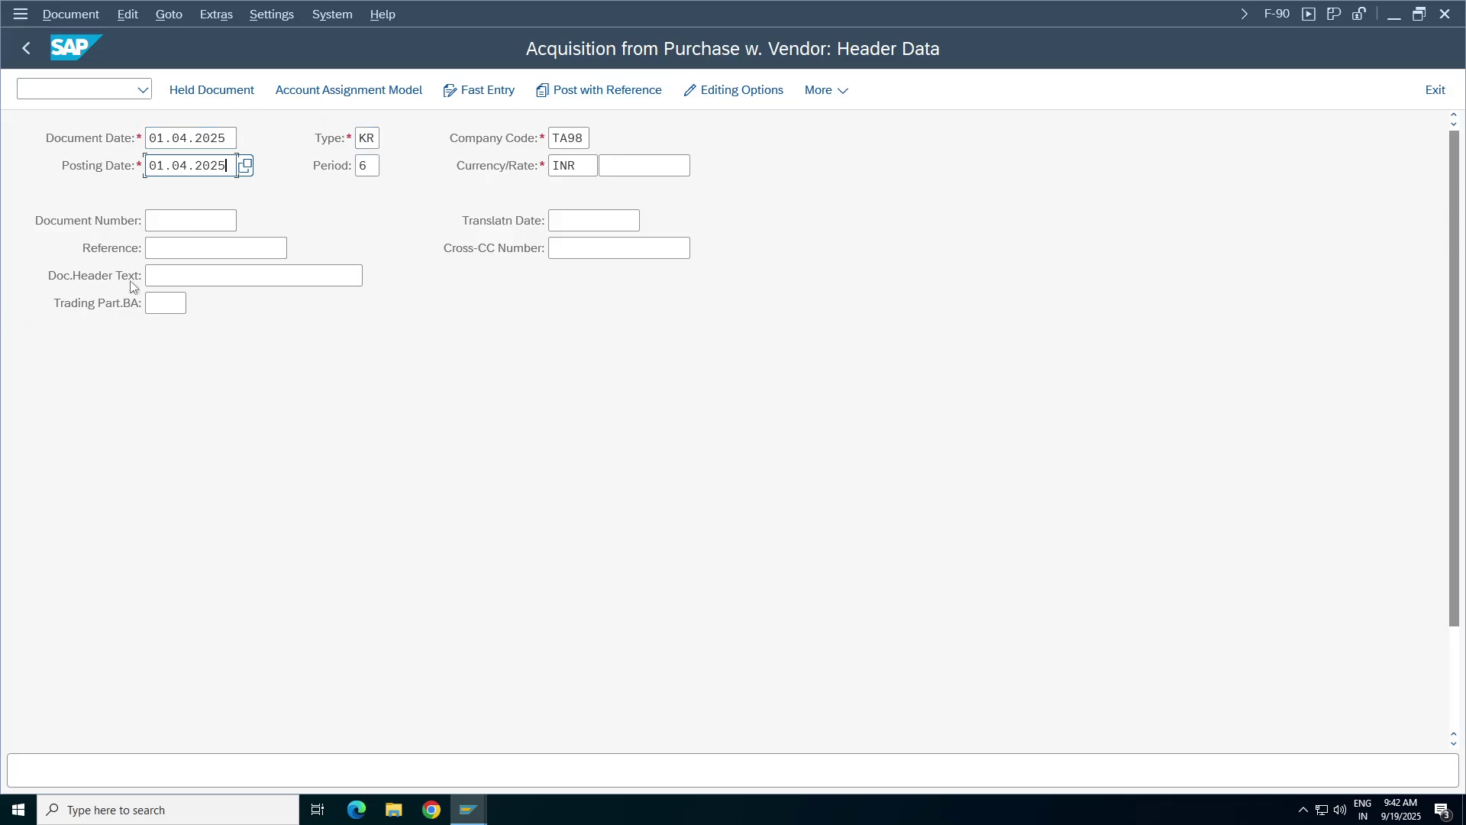
- Enter "Asset Purc" as the document's reference and header text
click(283, 247)
key(shift+Tab)
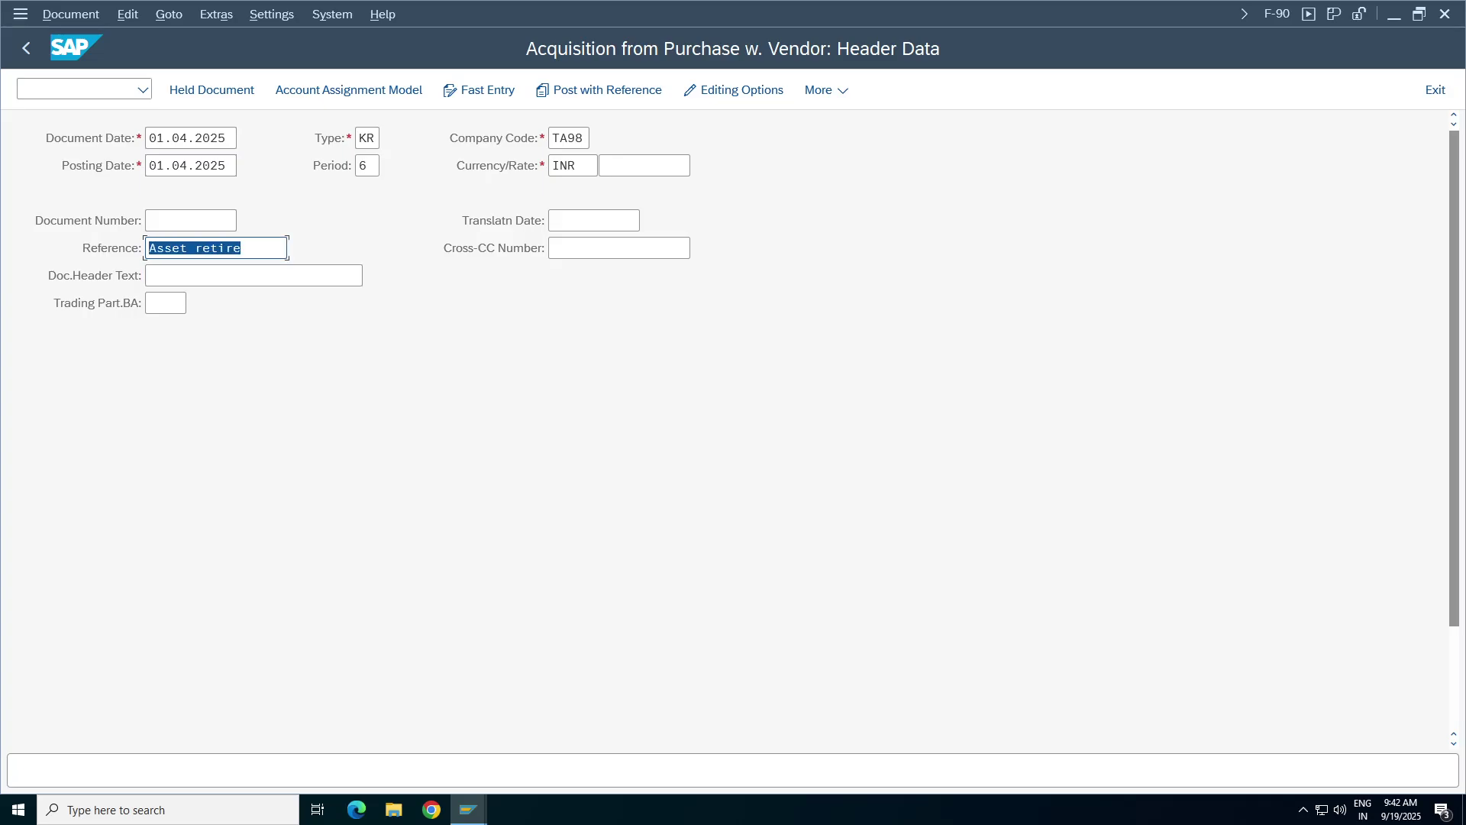
text(A)
click(191, 301)
click(199, 281)
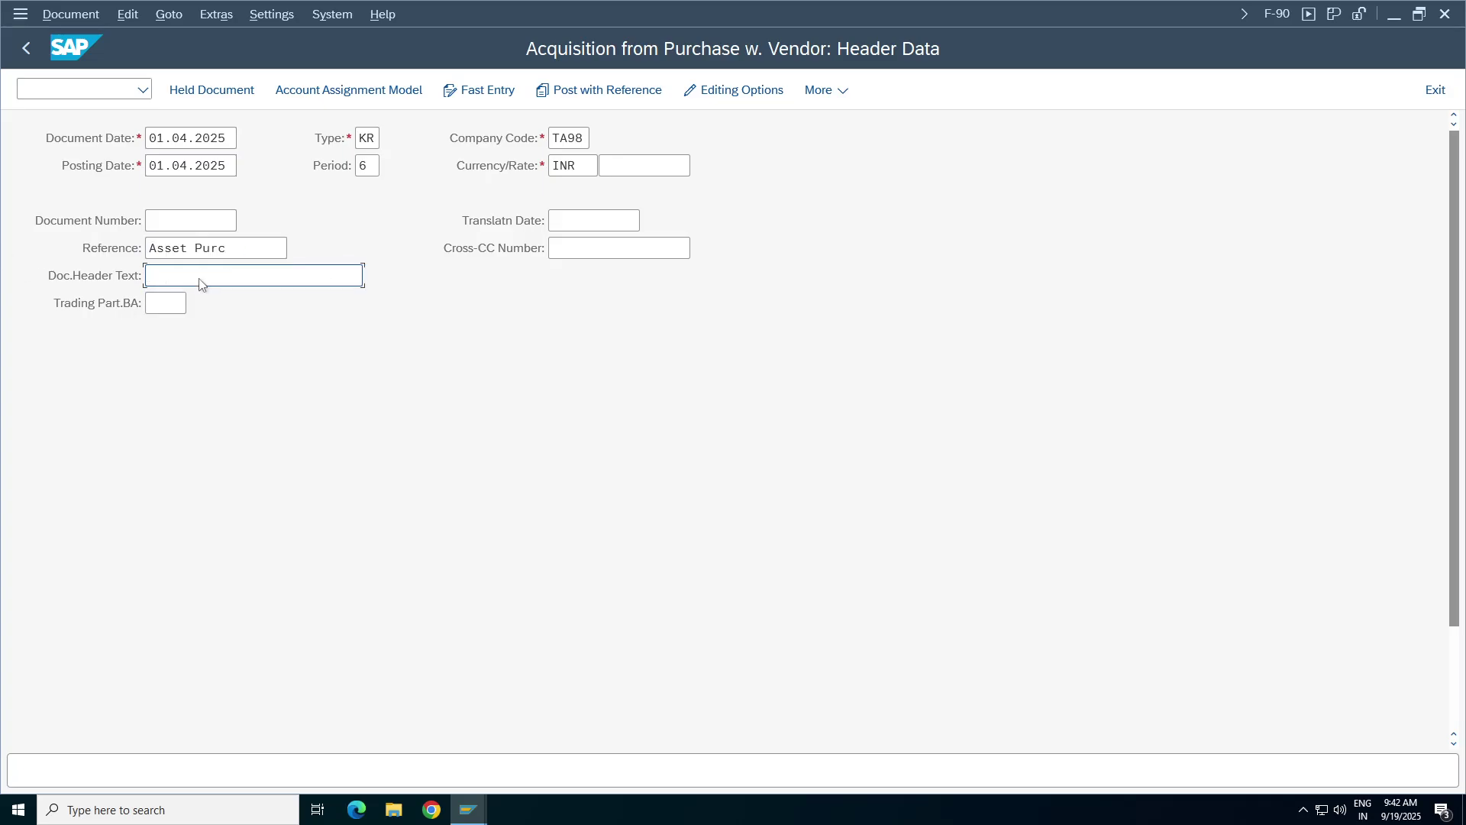
click(195, 328)
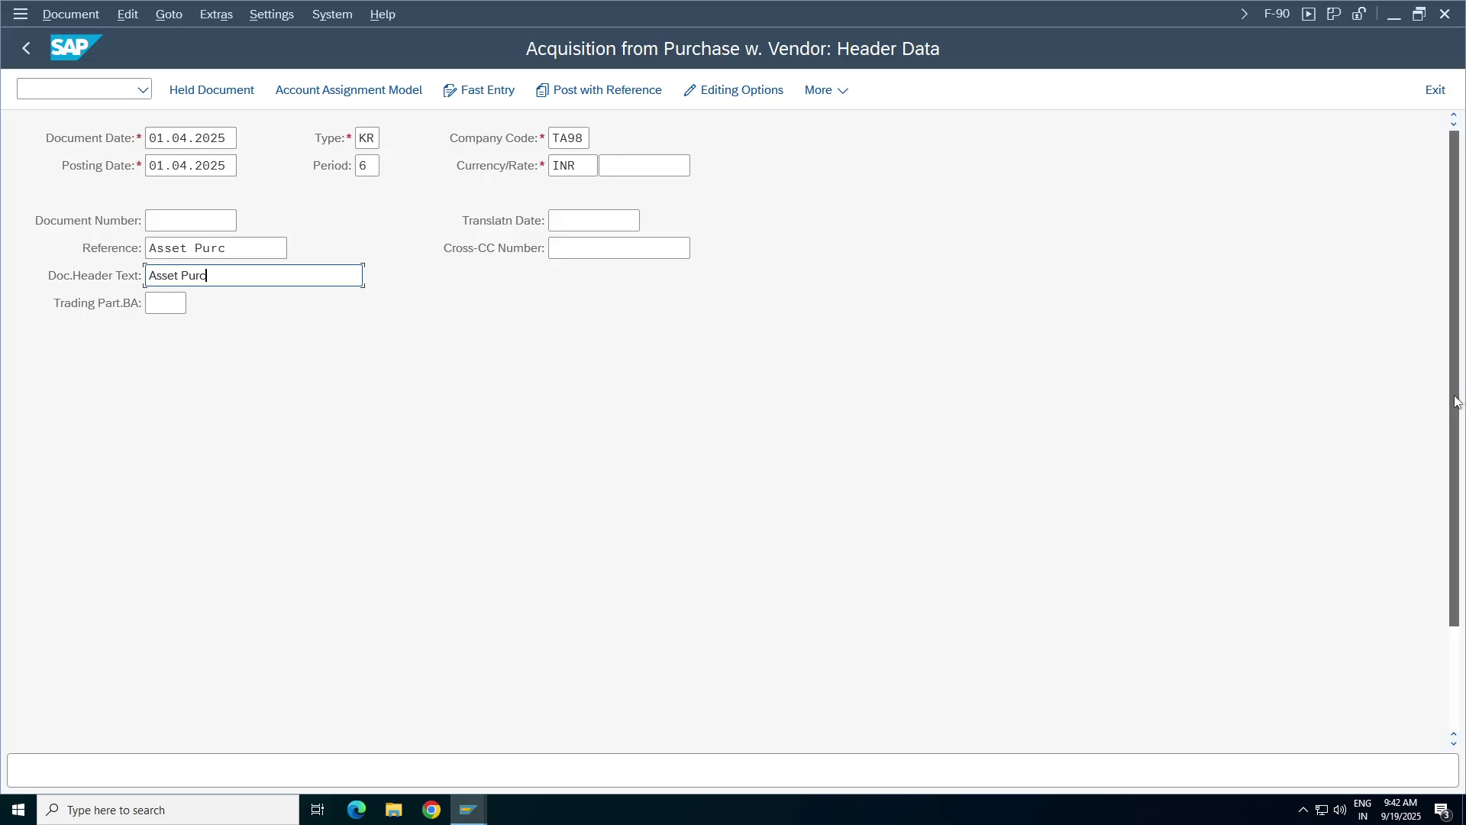
- Try to enter the vendor's account number for the first line item with posting key 31 and submit the header data
scroll(230, 756, down, 5)
click(248, 721)
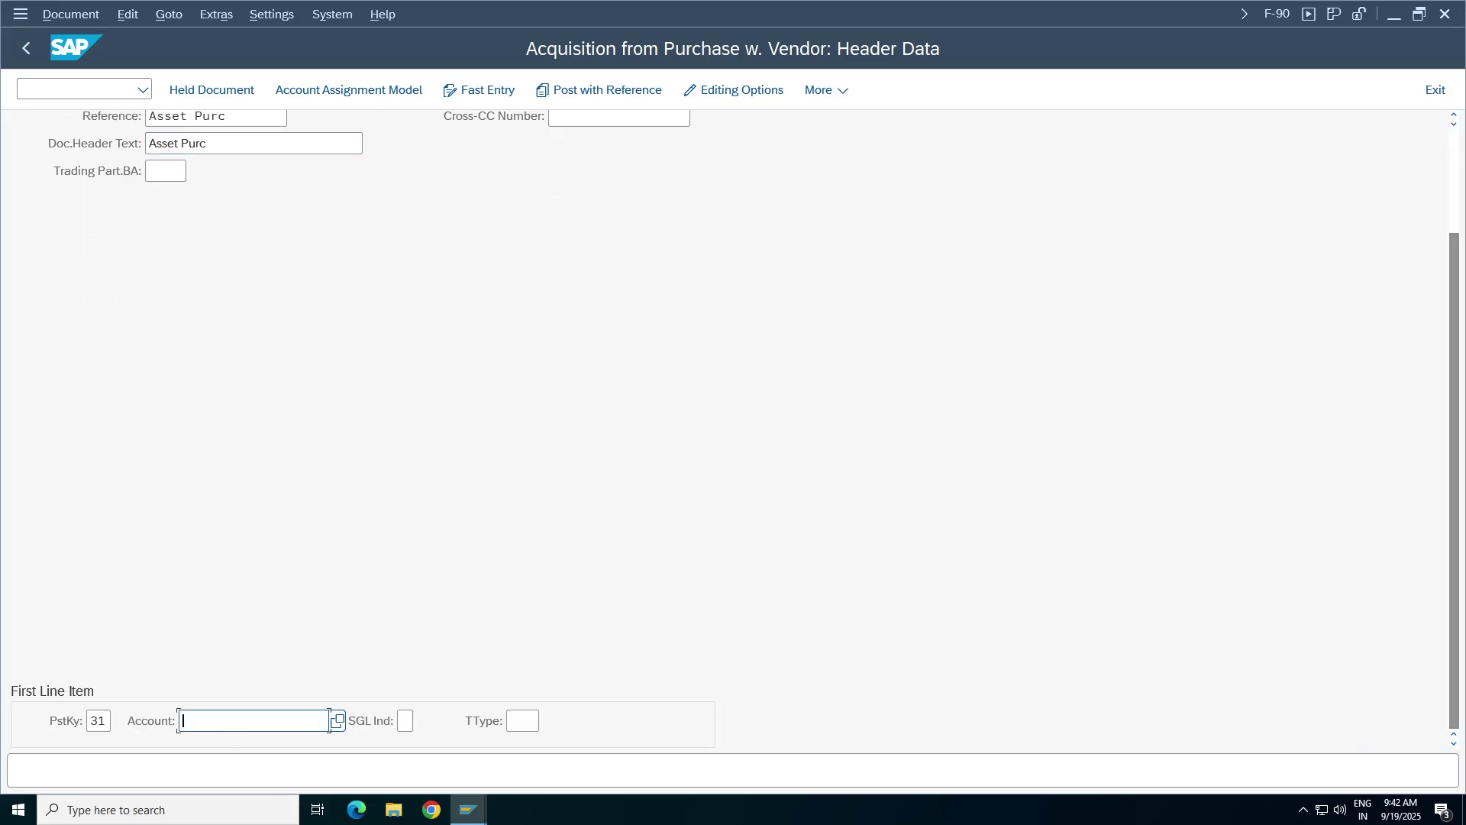
click(232, 371)
key(Return)
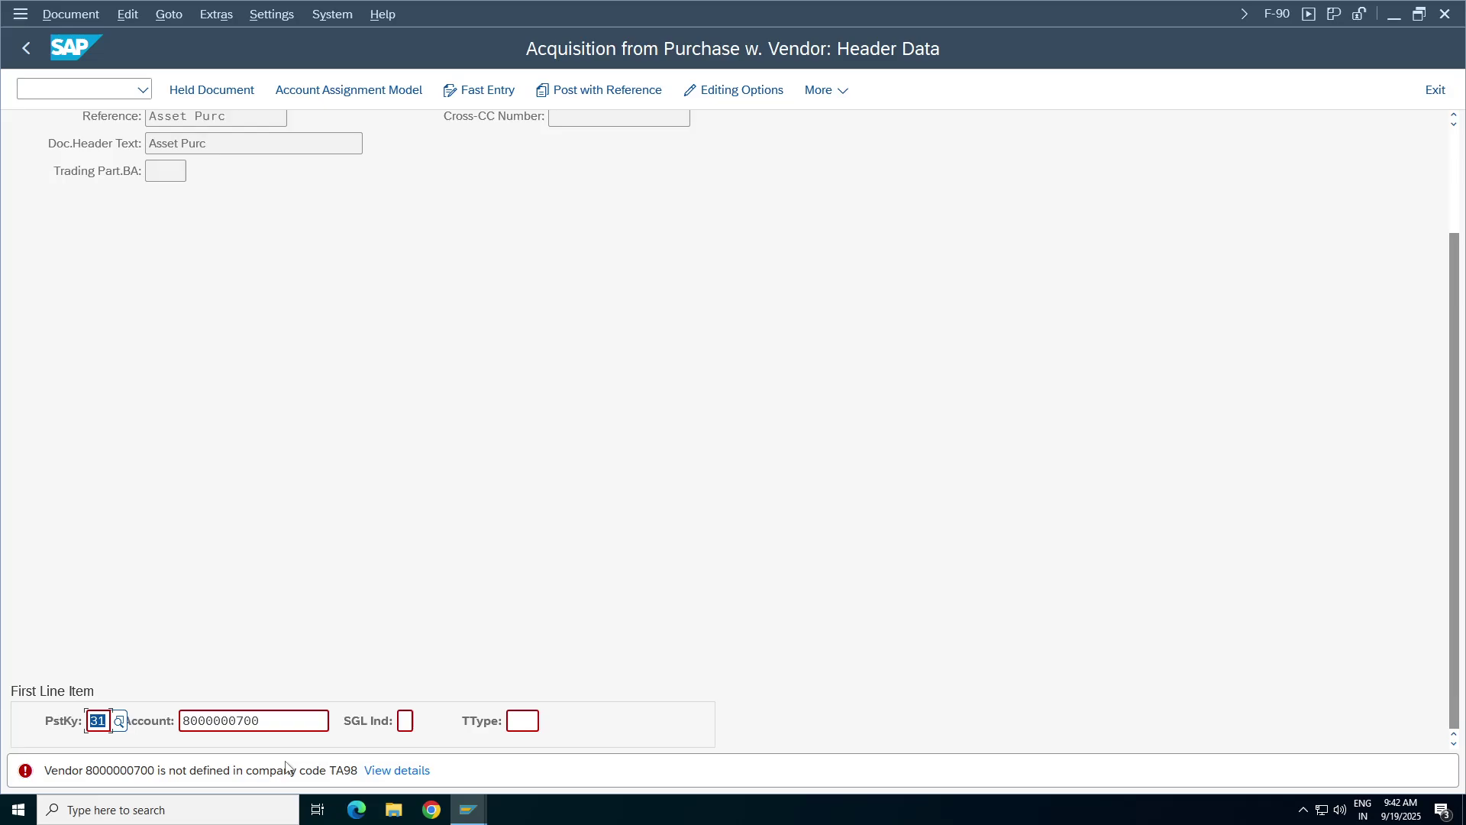
- Replace the first line item's vendor account with the TCS India Pvt Ltd vendor account and submit the header data
key(Tab)
key(BackSpace)
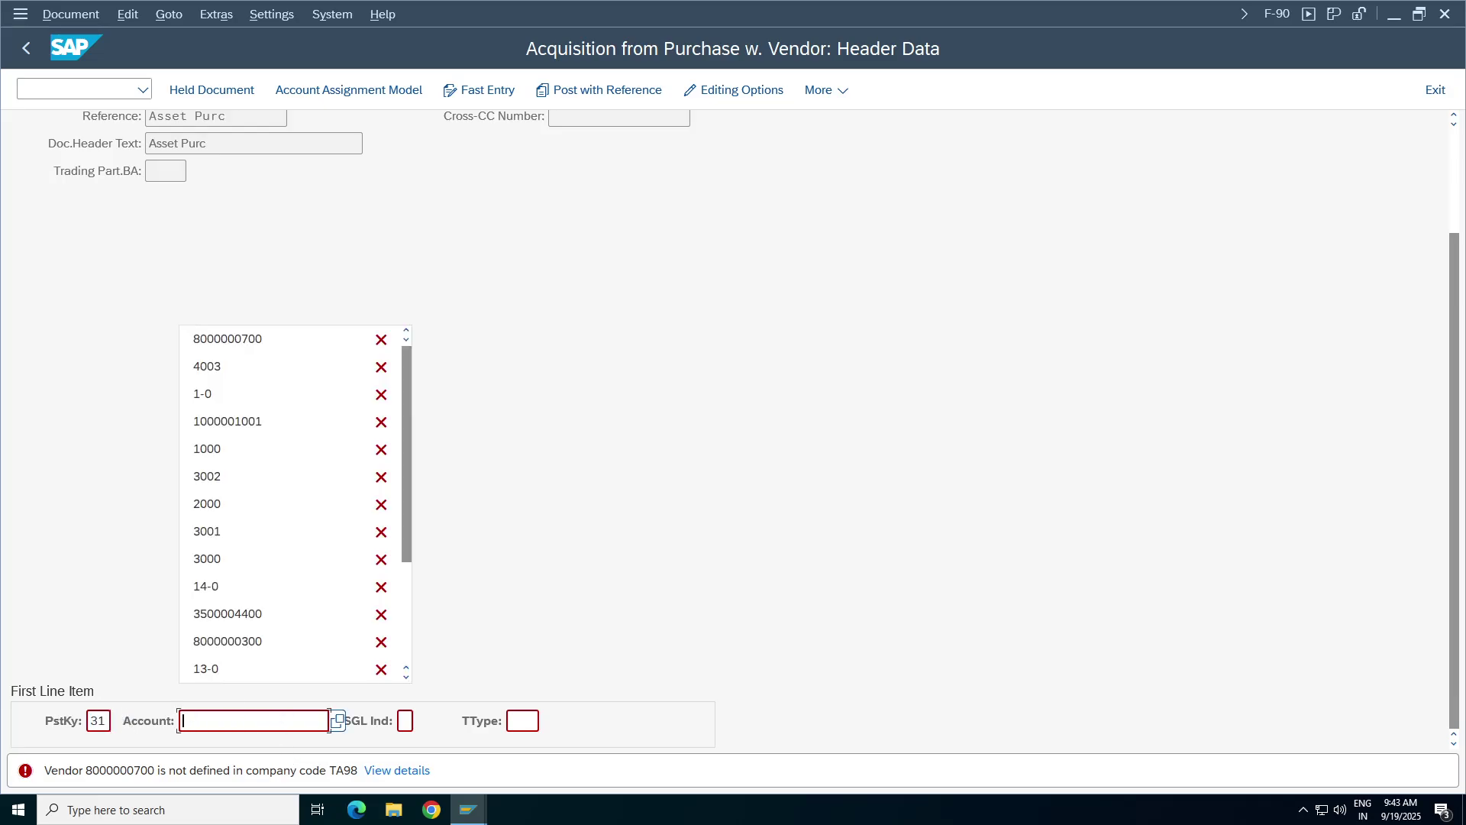
click(246, 426)
key(Return)
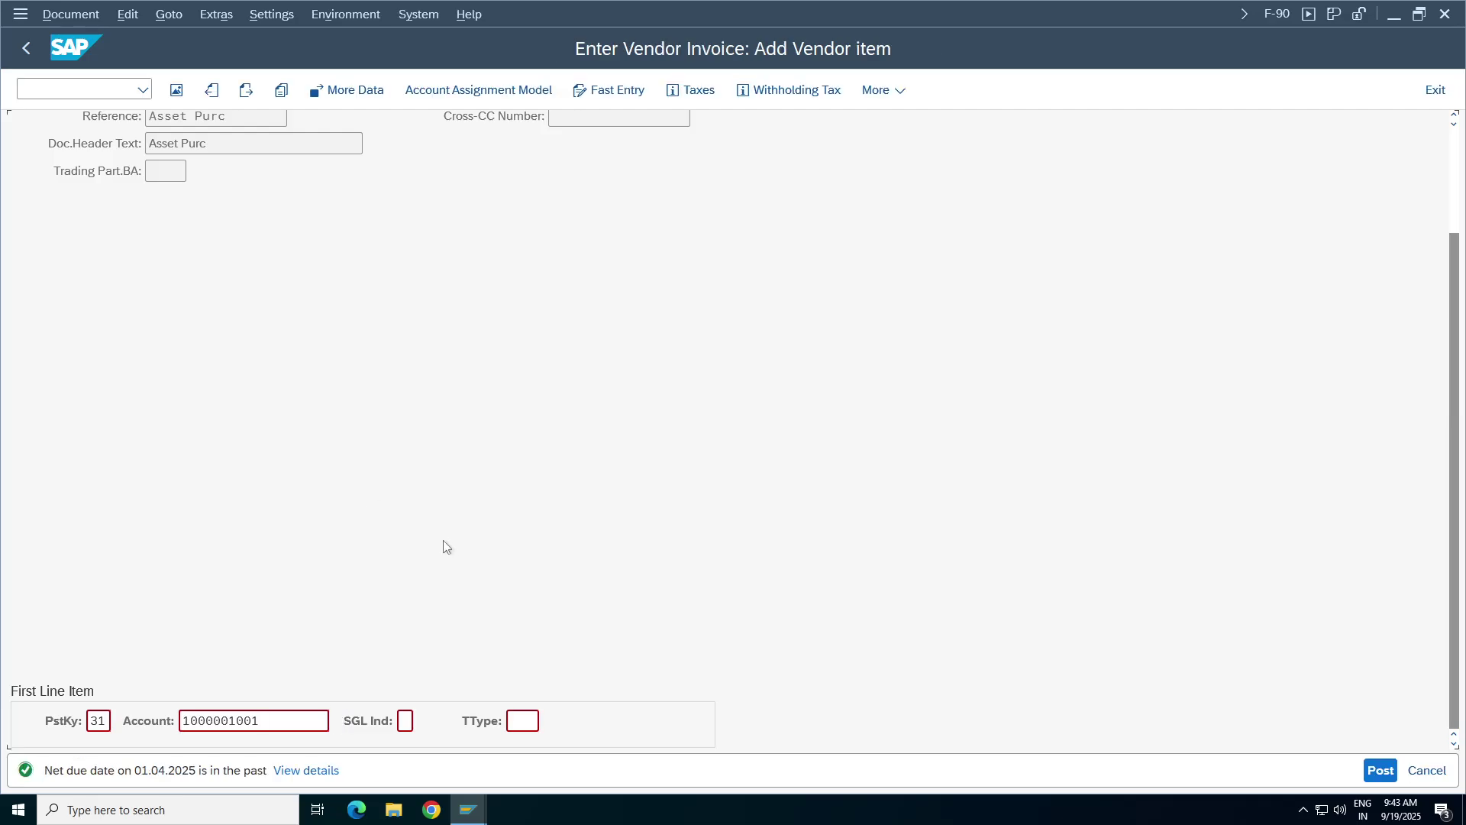
- Set the vendor item's amount to 500000 INR and its text to "Asset Acqusition"
click(164, 248)
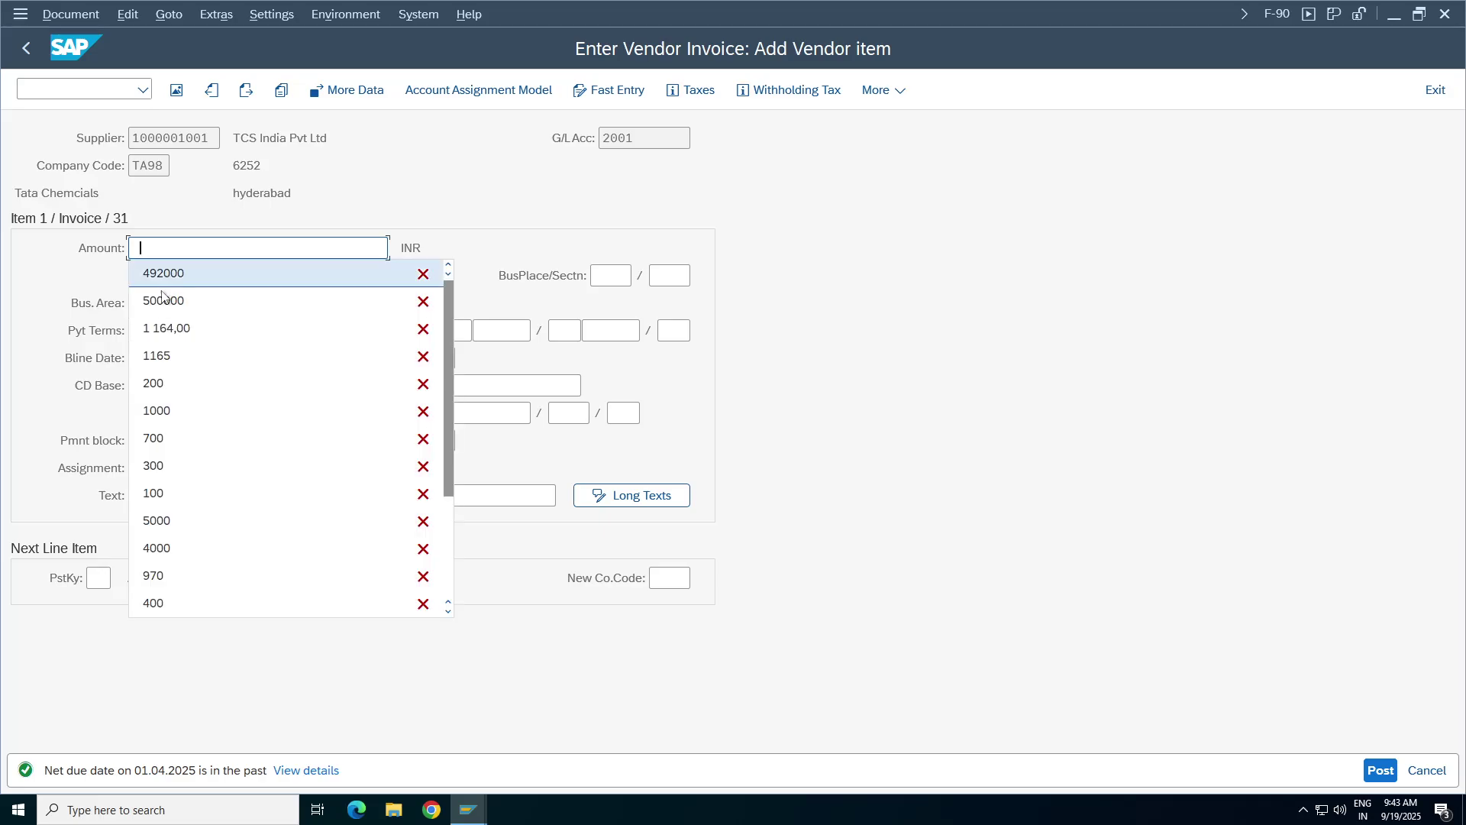
click(168, 299)
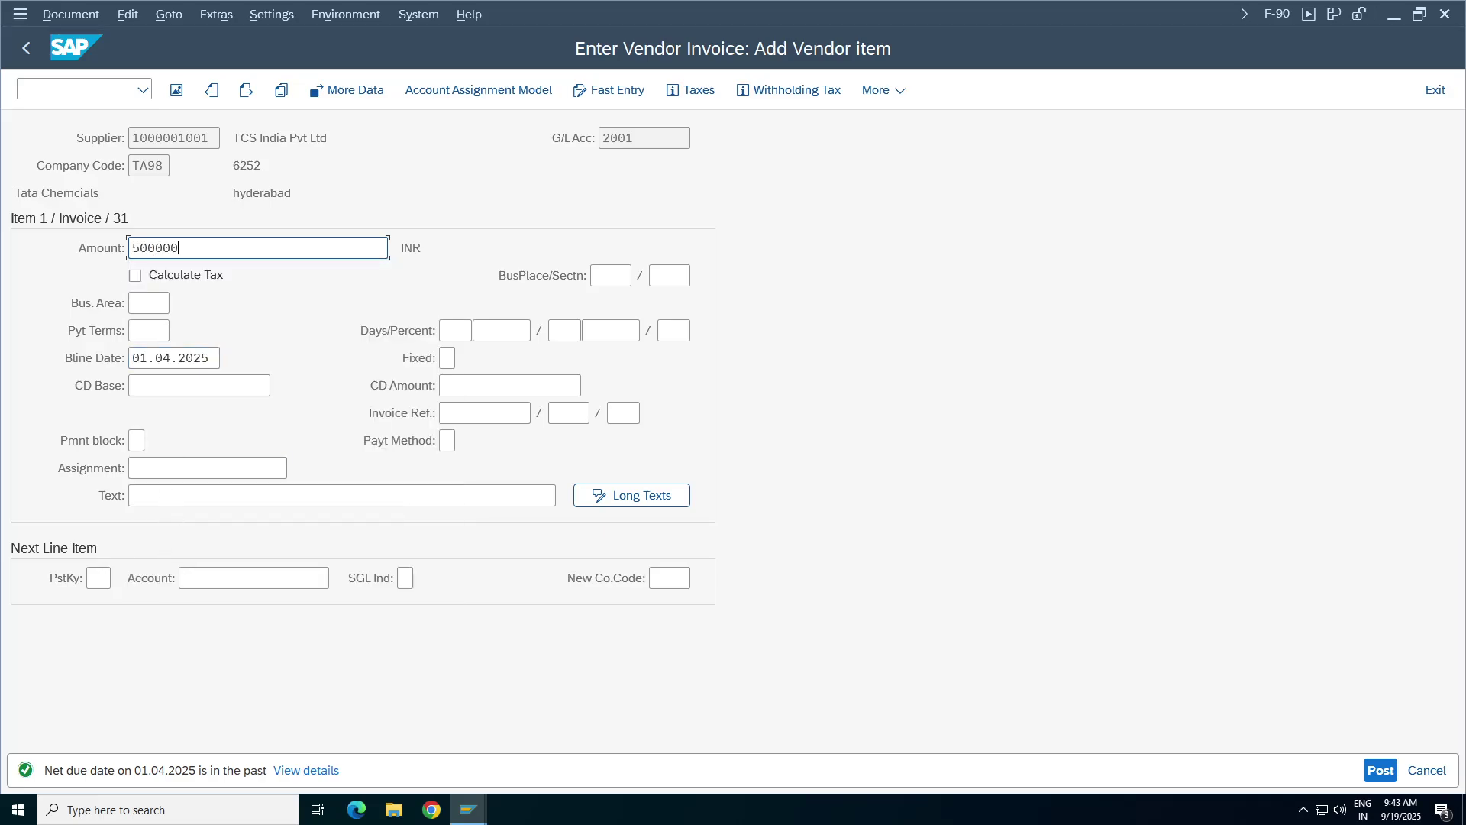
click(183, 494)
click(191, 141)
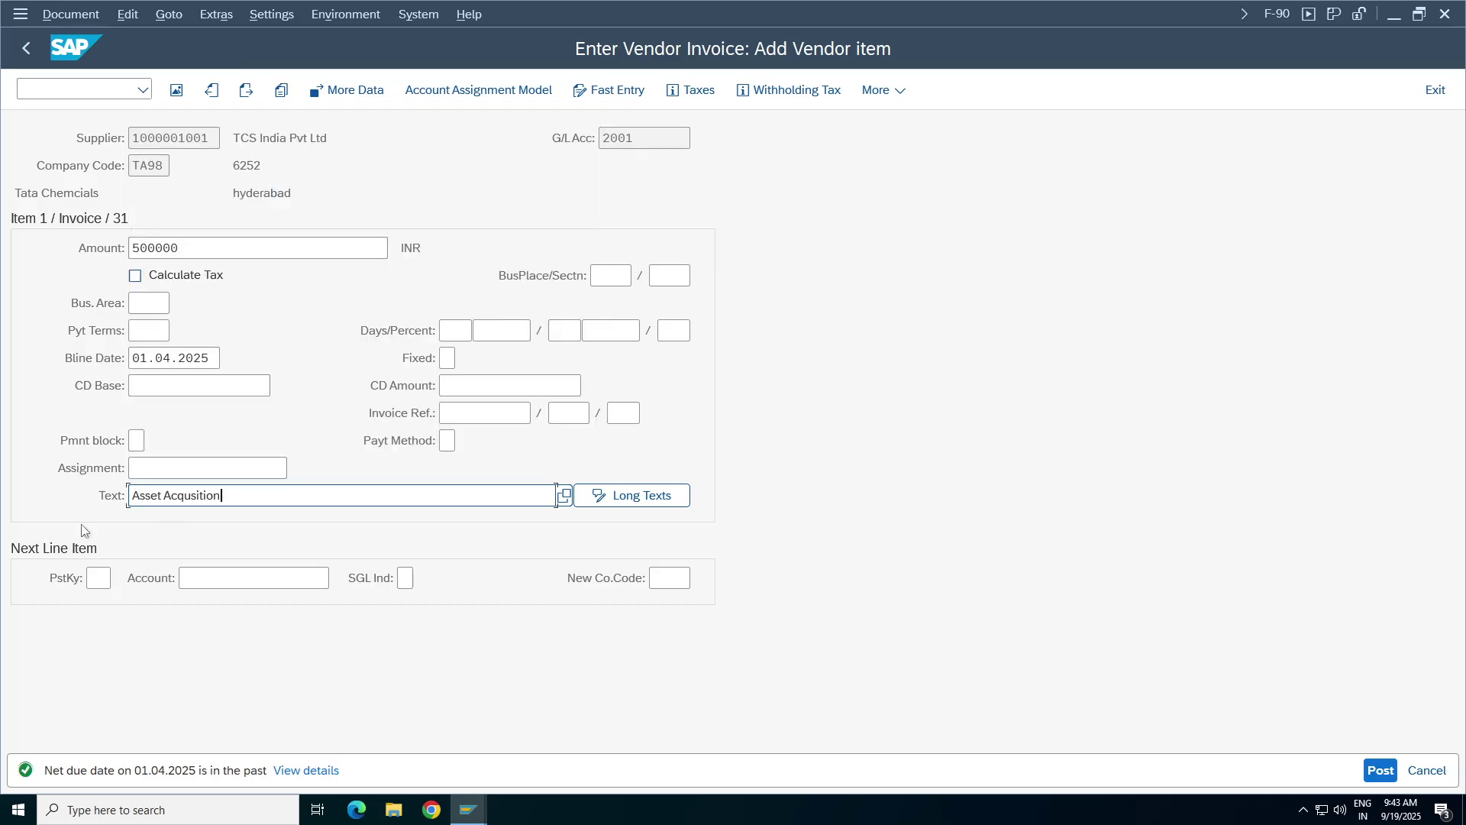
- Try to add asset FURNITURE AND FITTING TA98 3 as the next line item with posting key 70, accepting the withholding tax information
click(98, 578)
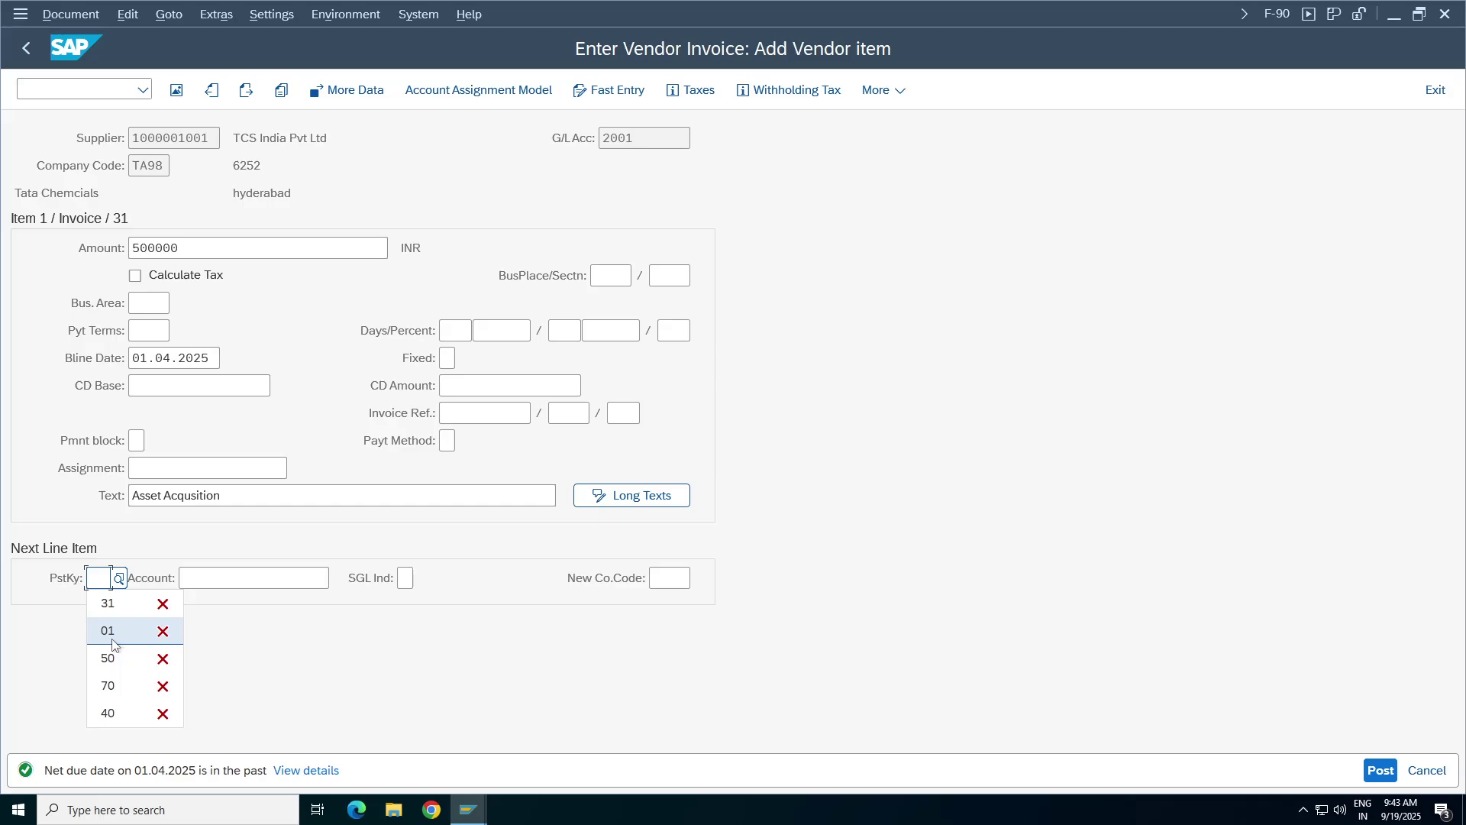
click(108, 685)
click(222, 578)
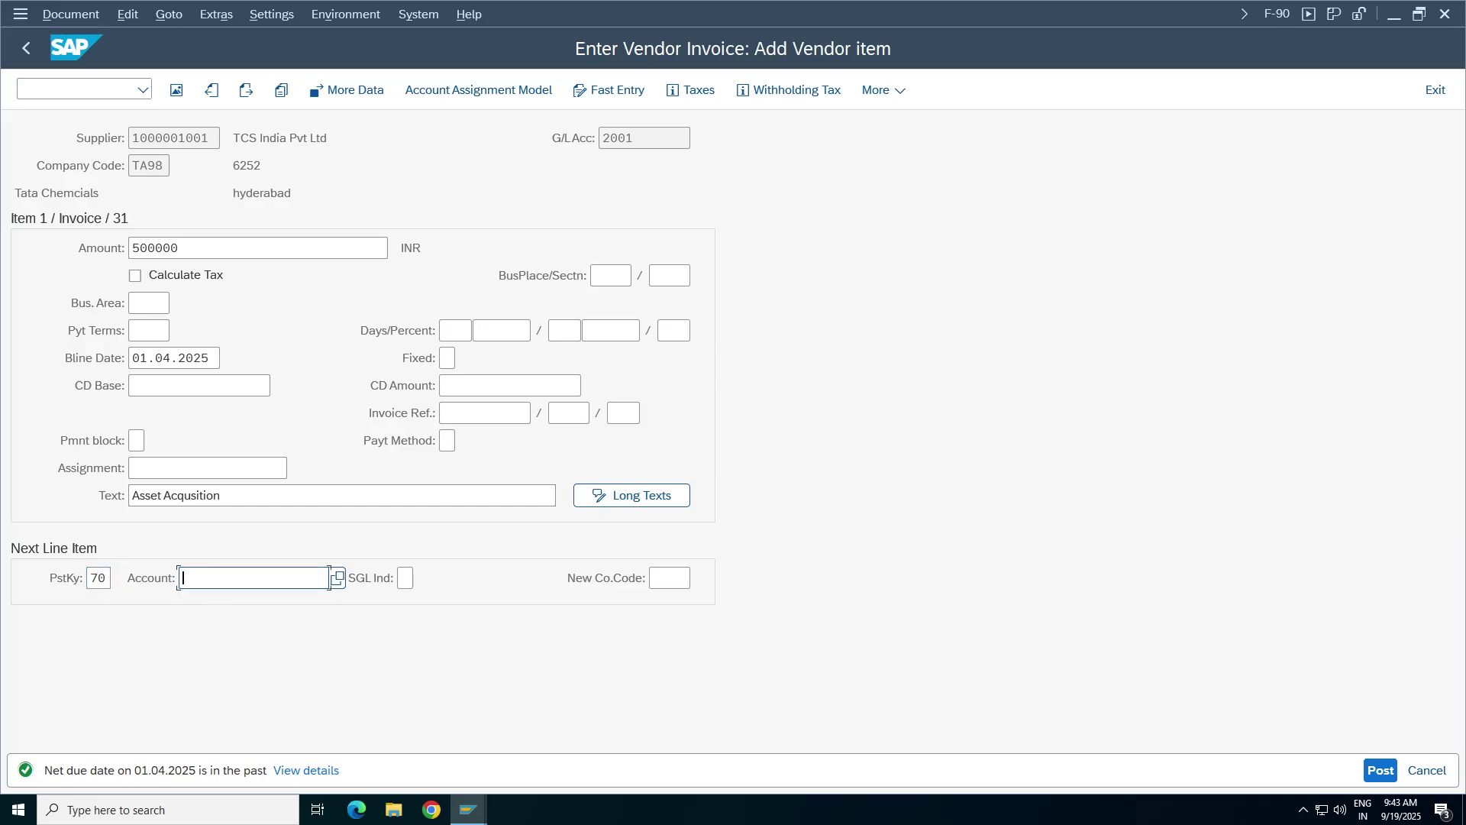
key(Escape)
click(93, 587)
click(289, 578)
key(F4)
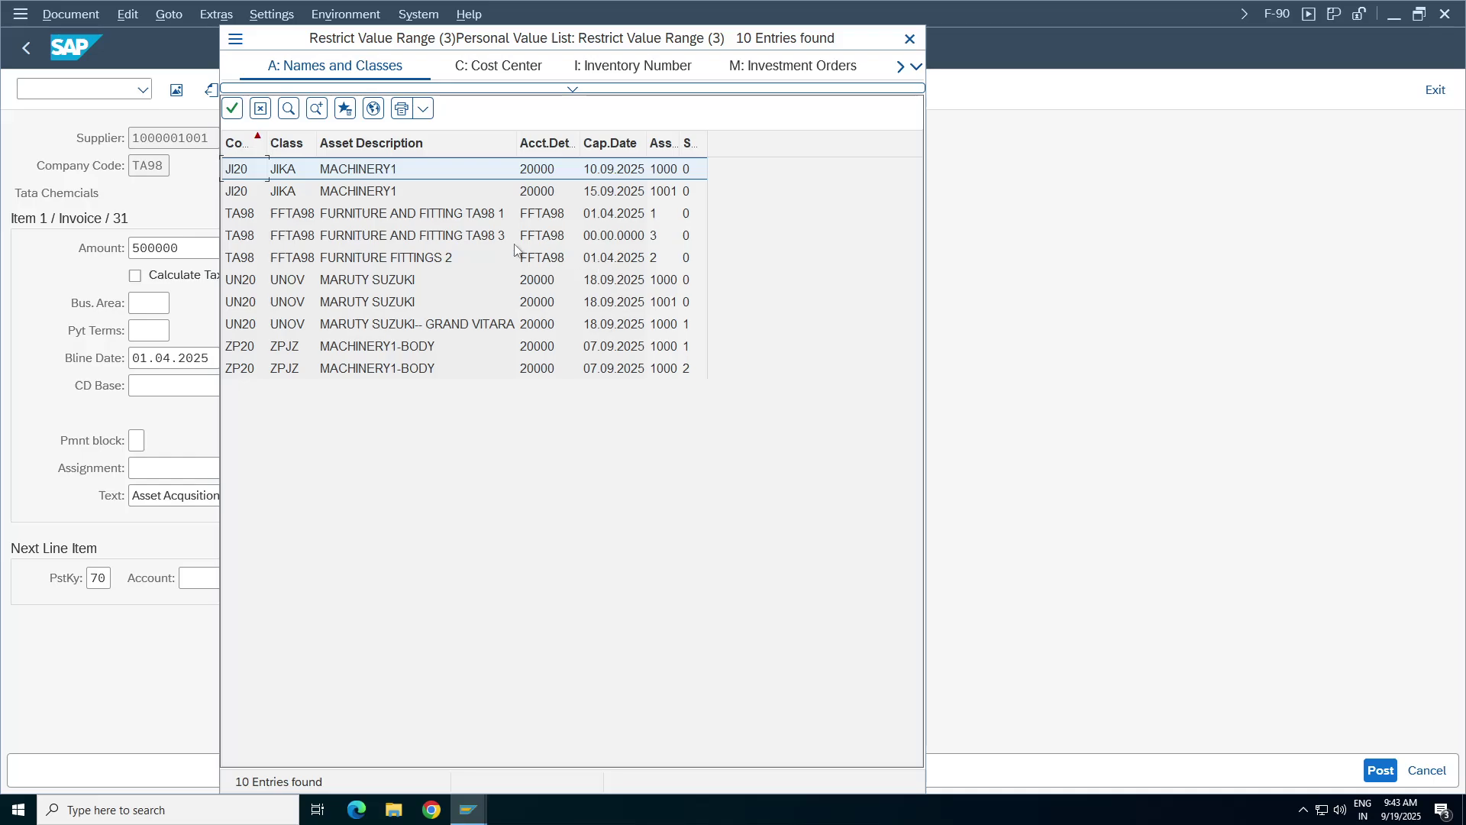
click(480, 243)
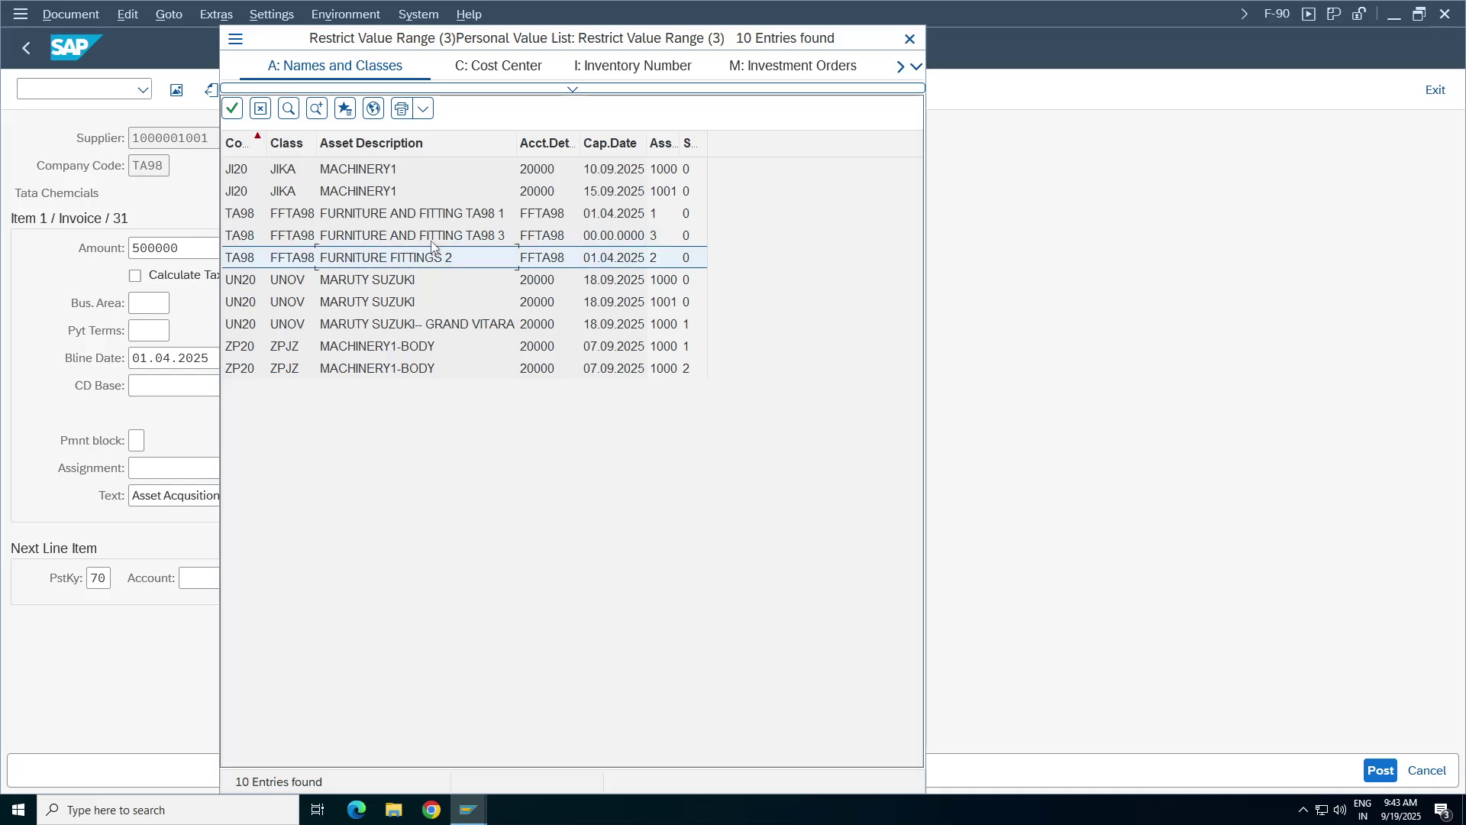
double_click(367, 237)
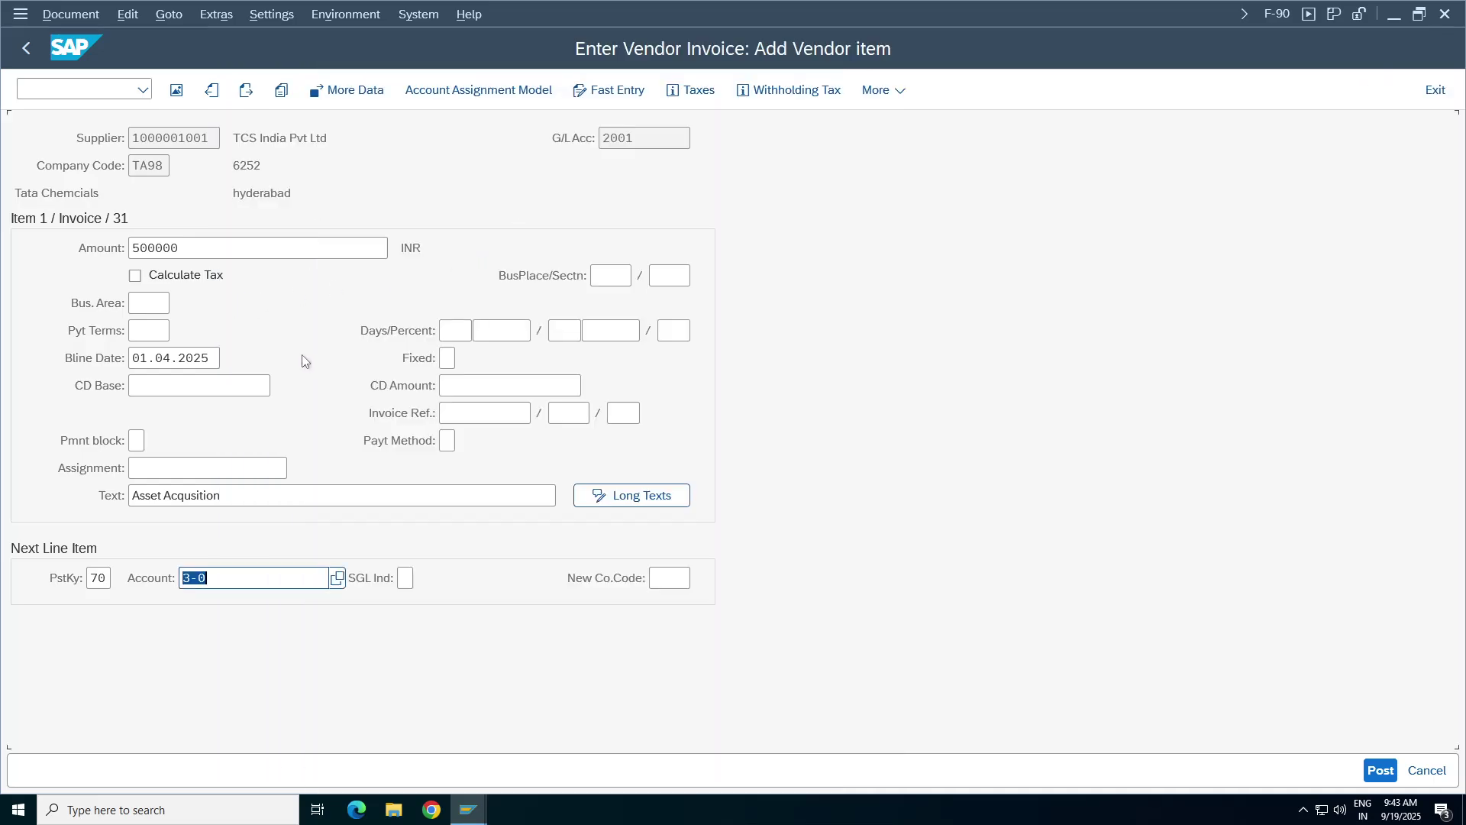
key(Return)
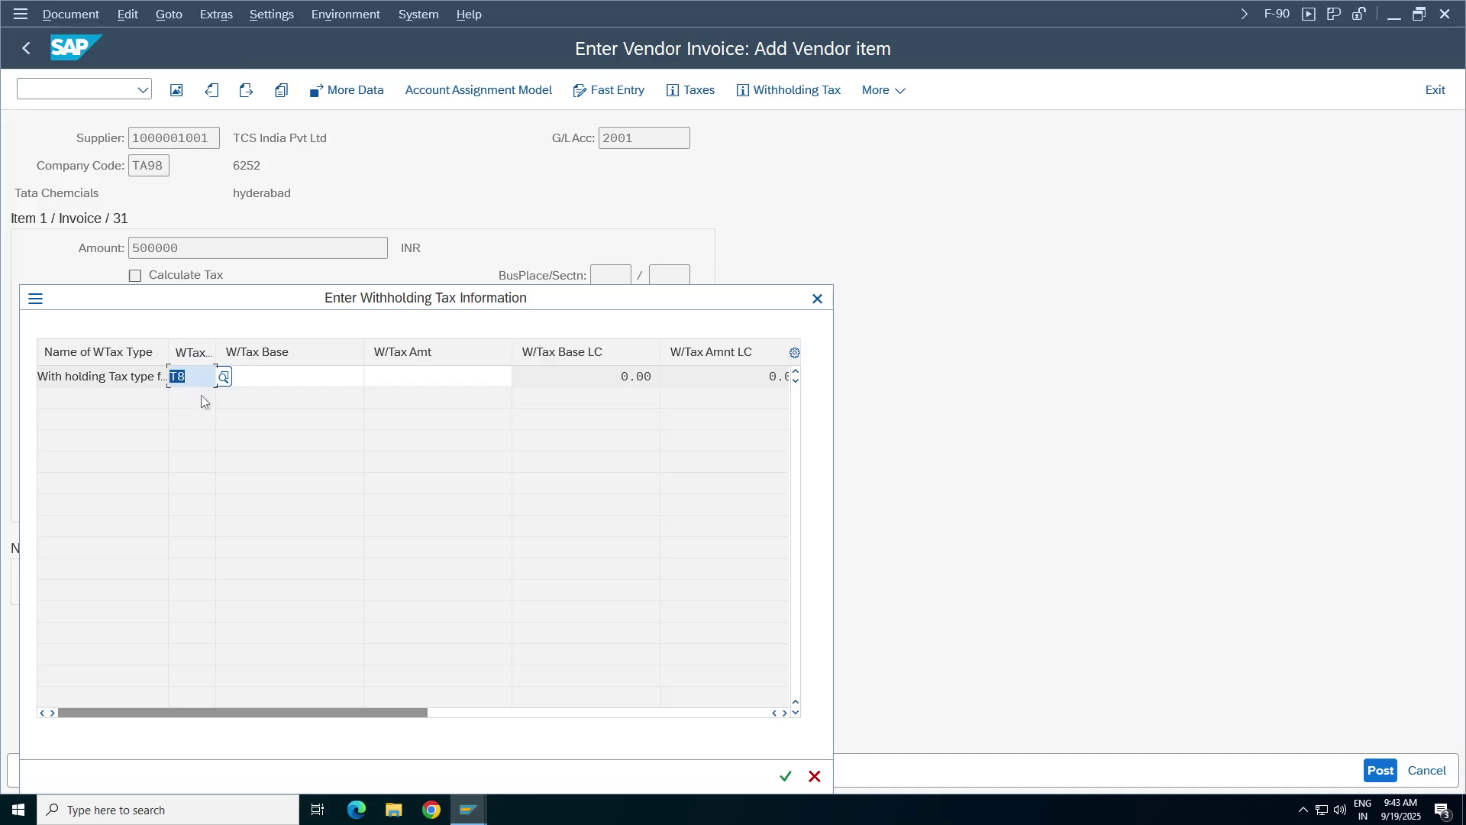
key(Return)
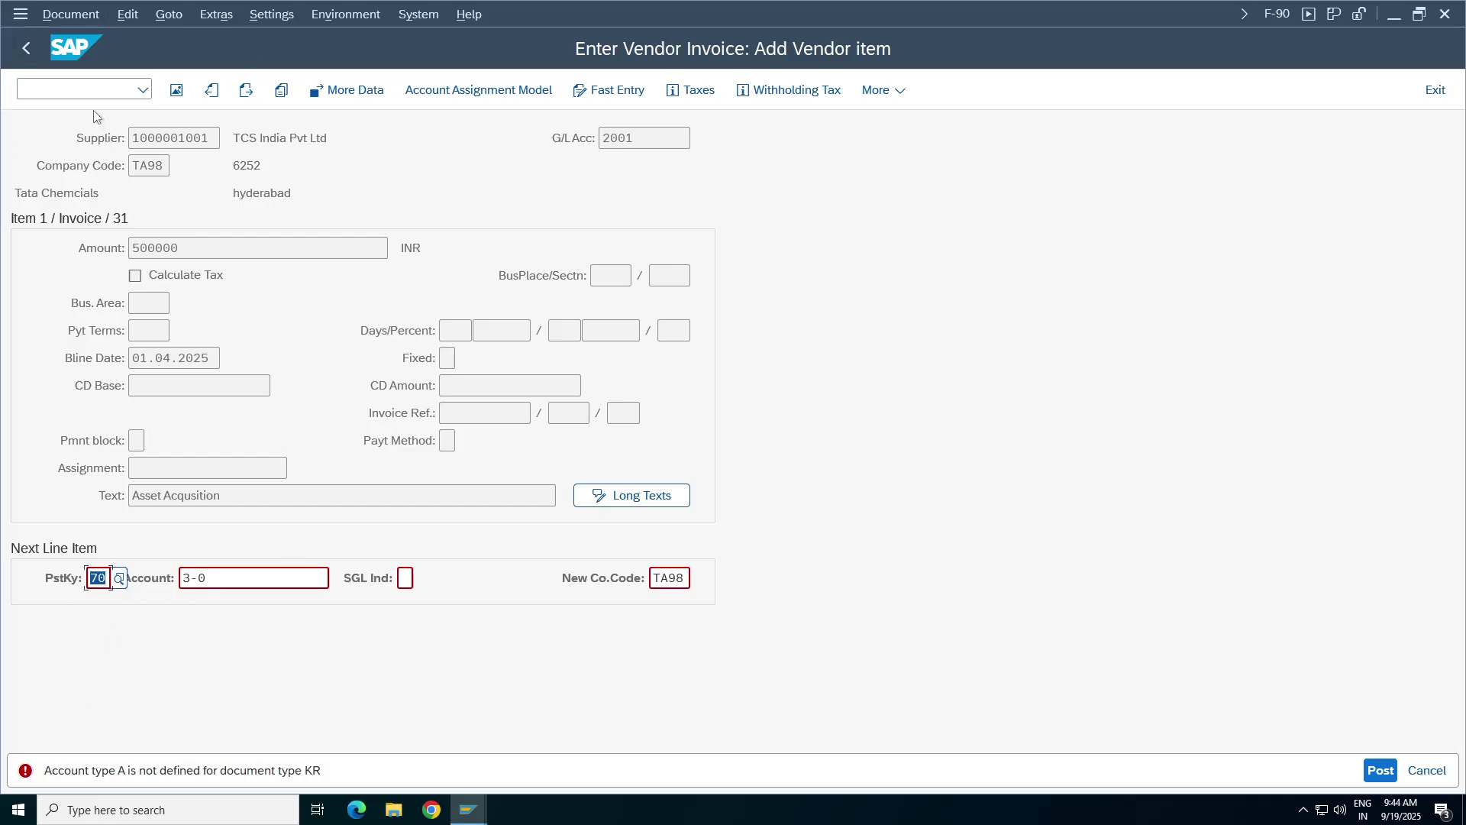
- Look through the posting keys available for the next line item, keeping the current one
click(119, 580)
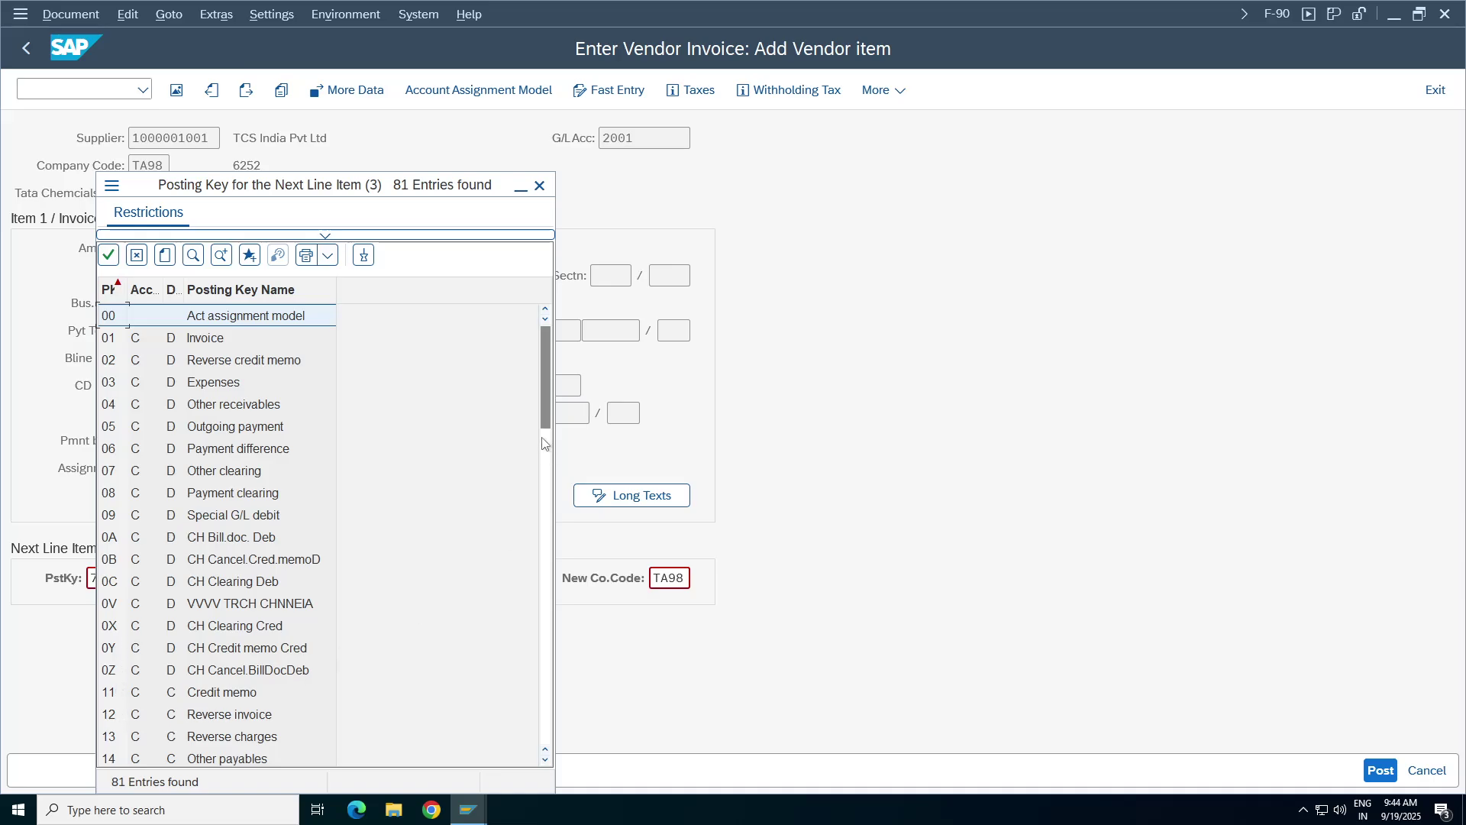
click(547, 491)
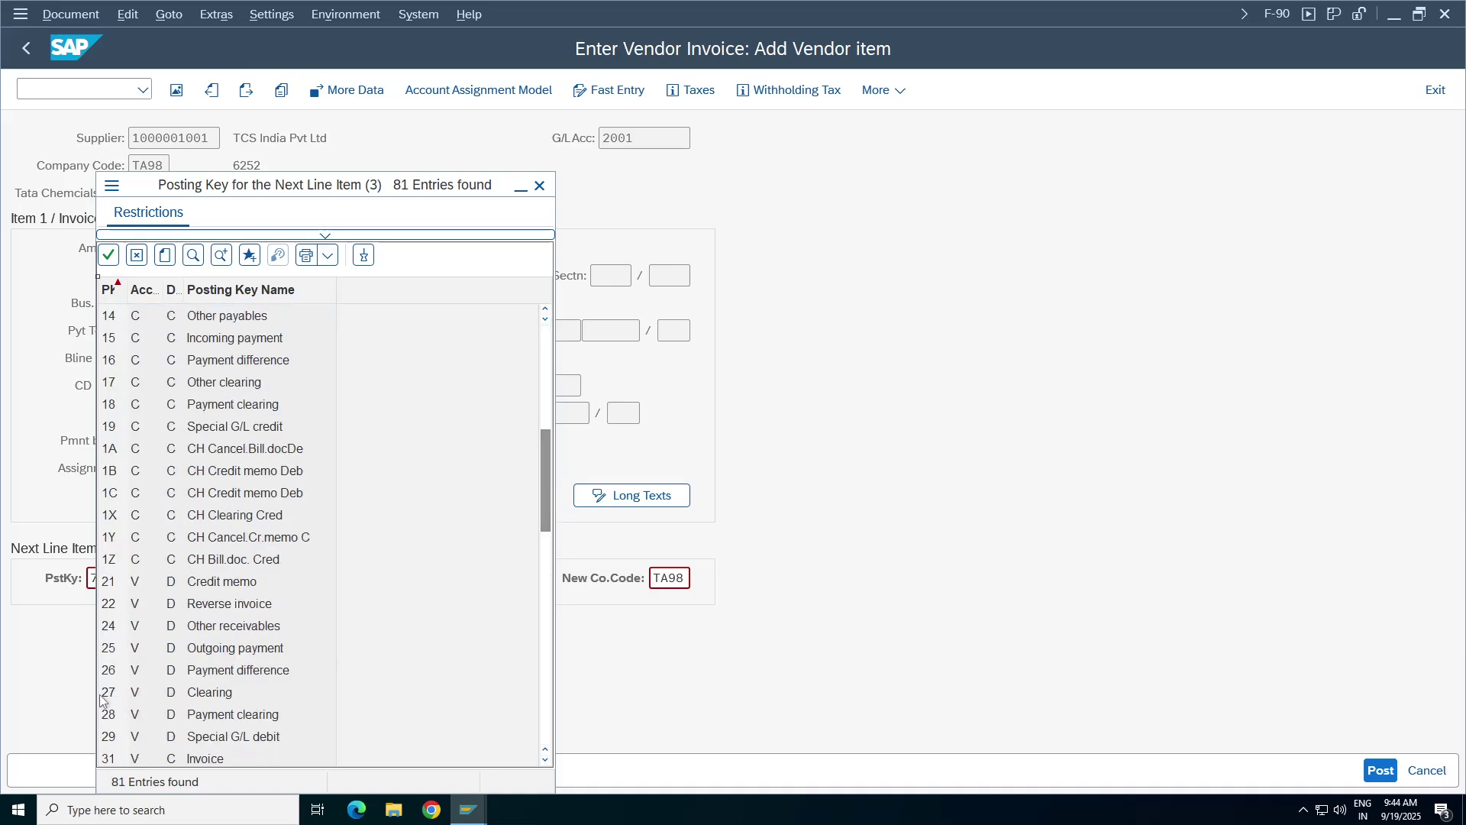
drag(546, 489, 545, 584)
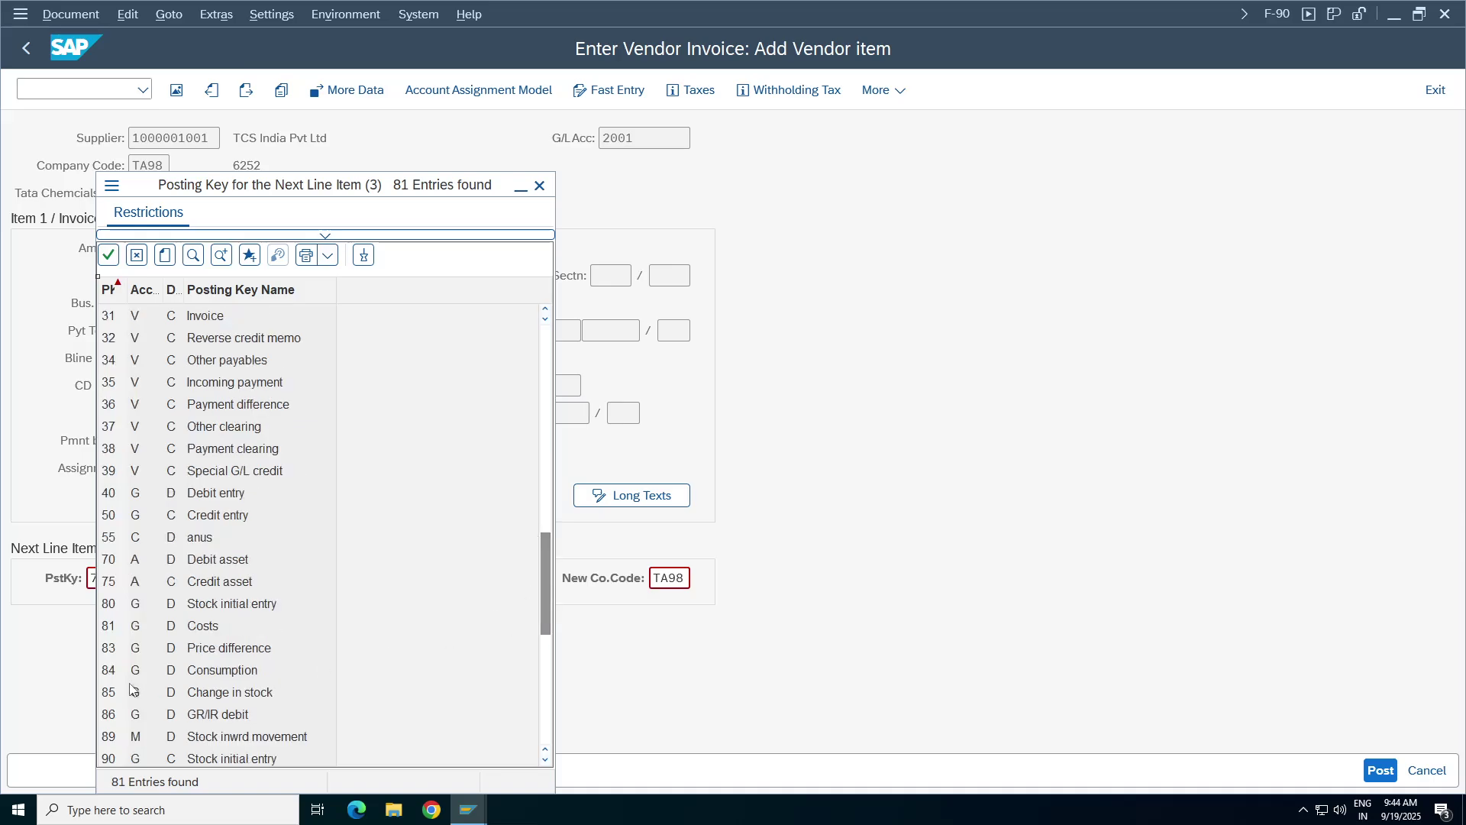
click(540, 185)
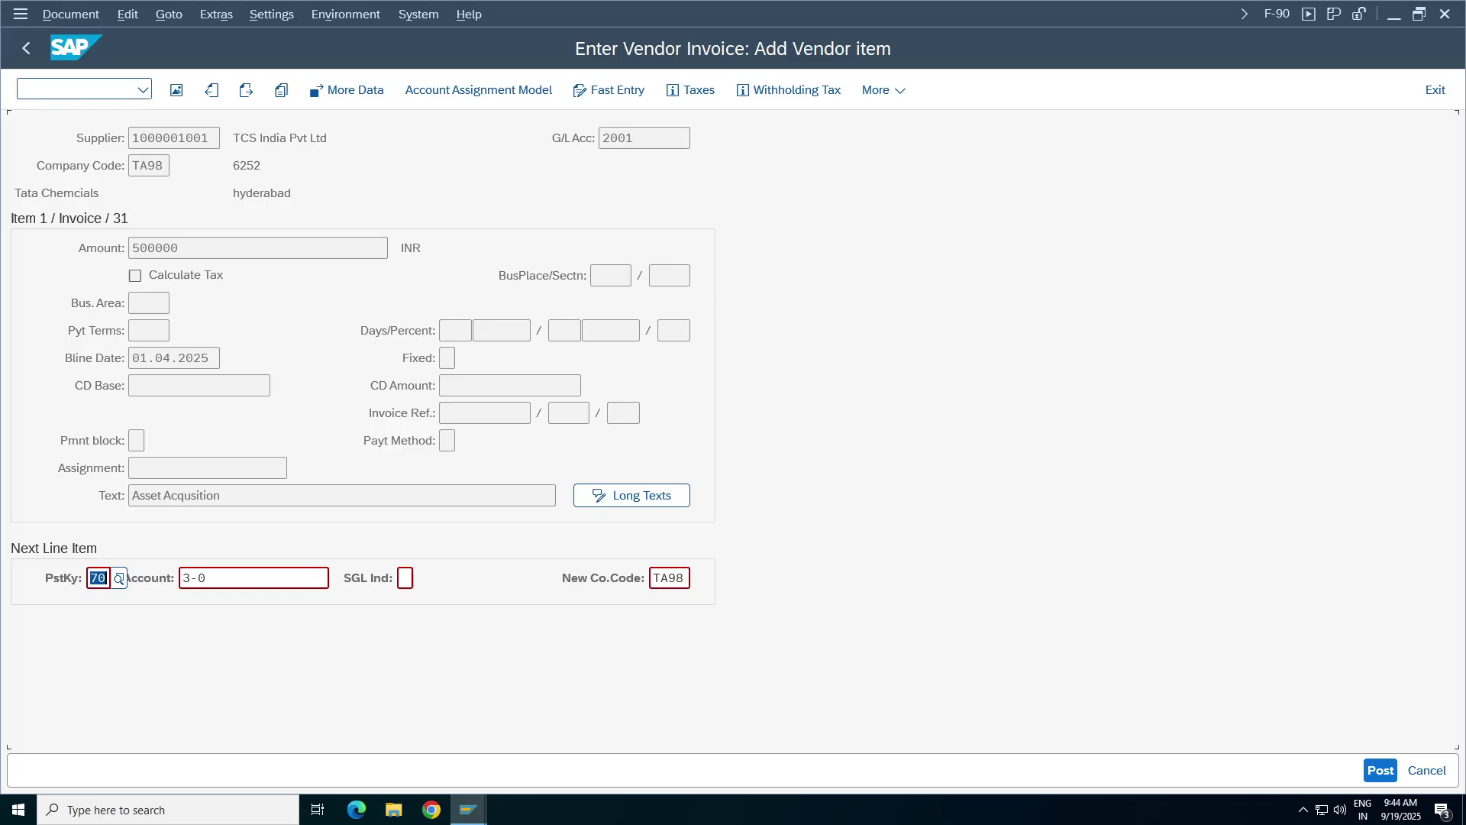
- Open transaction OBA7 in a new session and position the document type list at KR
click(41, 89)
text(/ooba7)
key(Return)
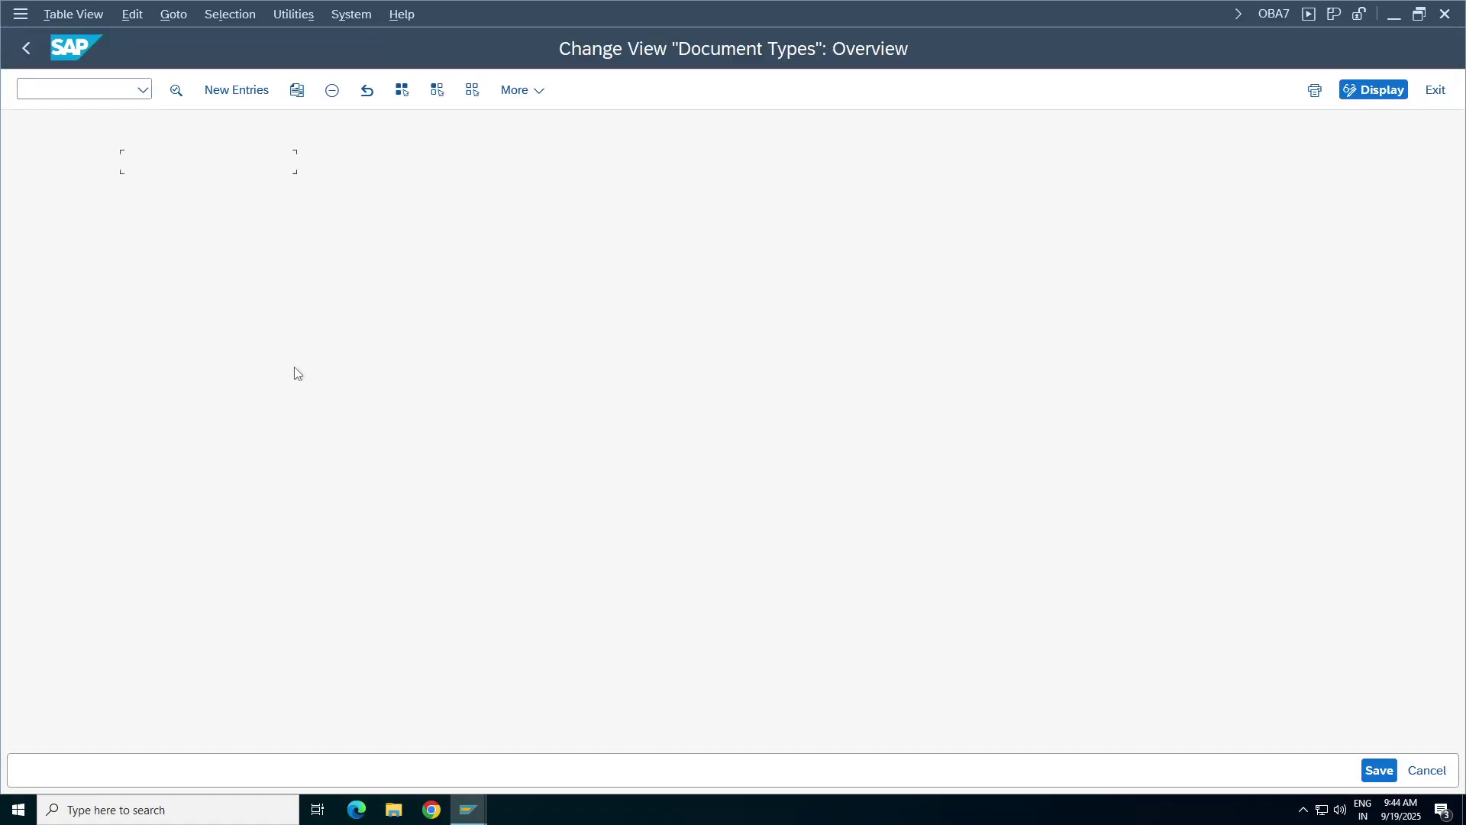
click(278, 715)
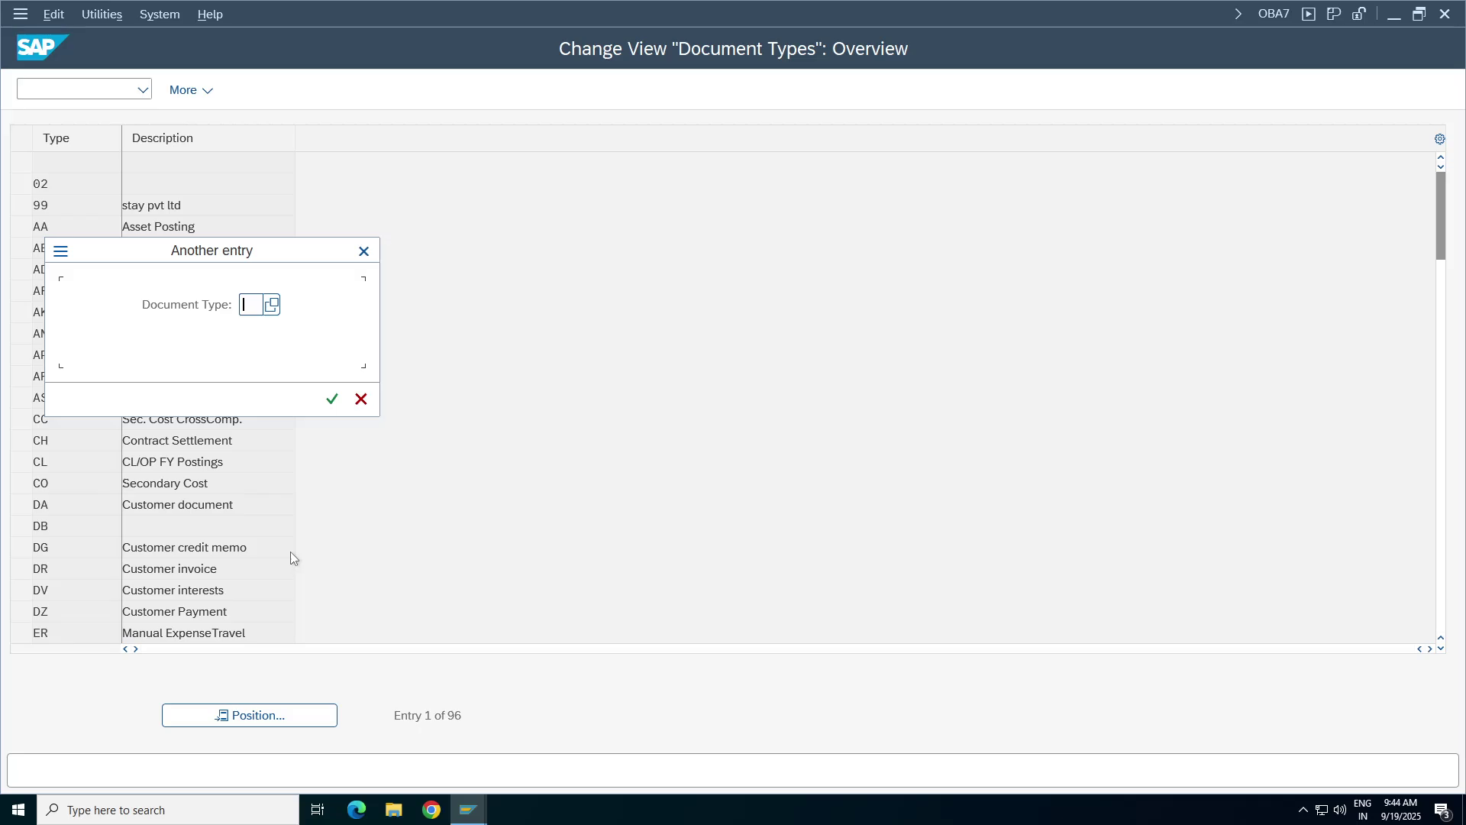
key(Return)
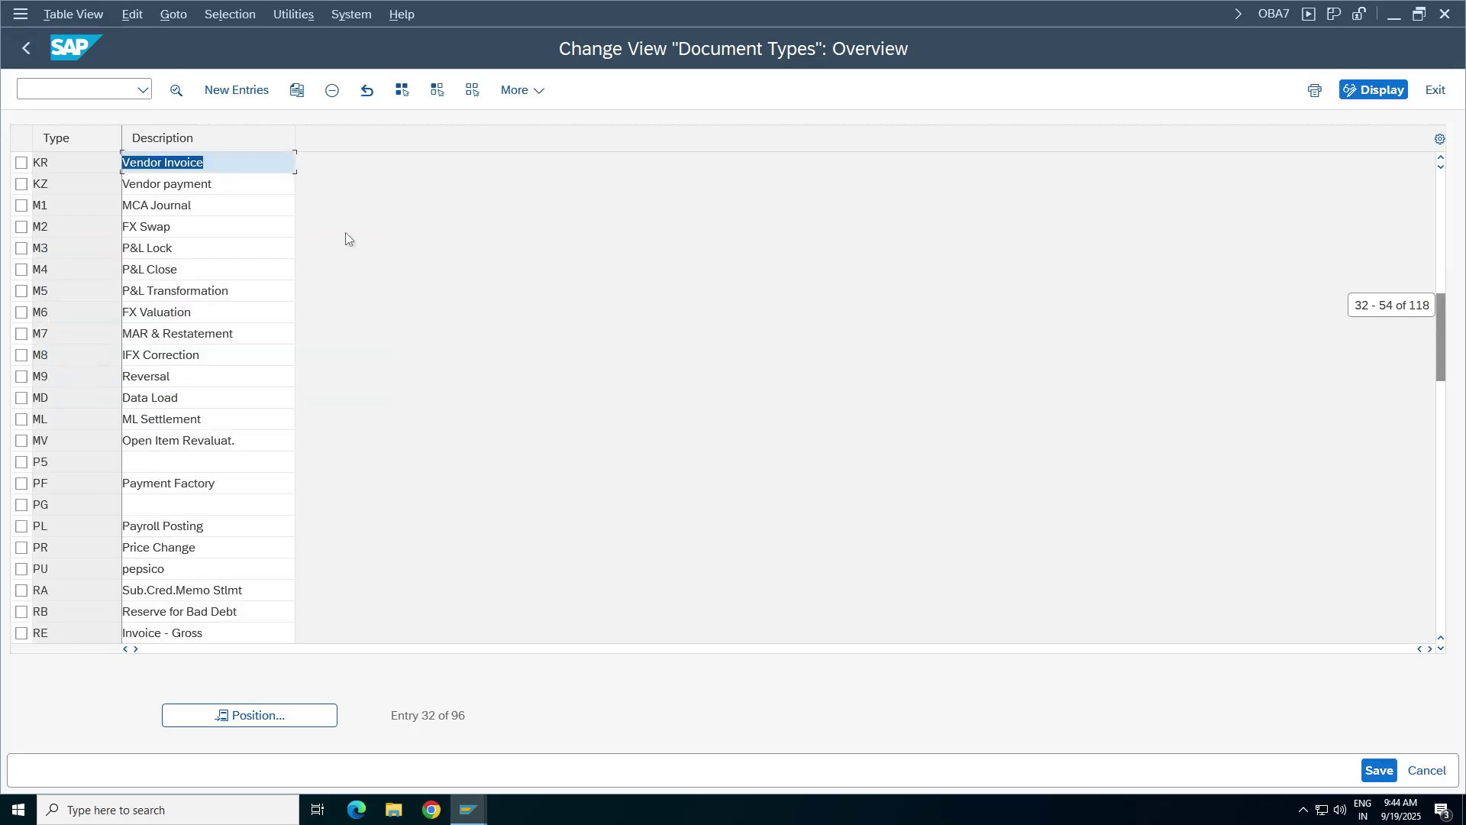
- Allow the Assets account type for document type KR, Vendor Invoice, and save the change
double_click(227, 167)
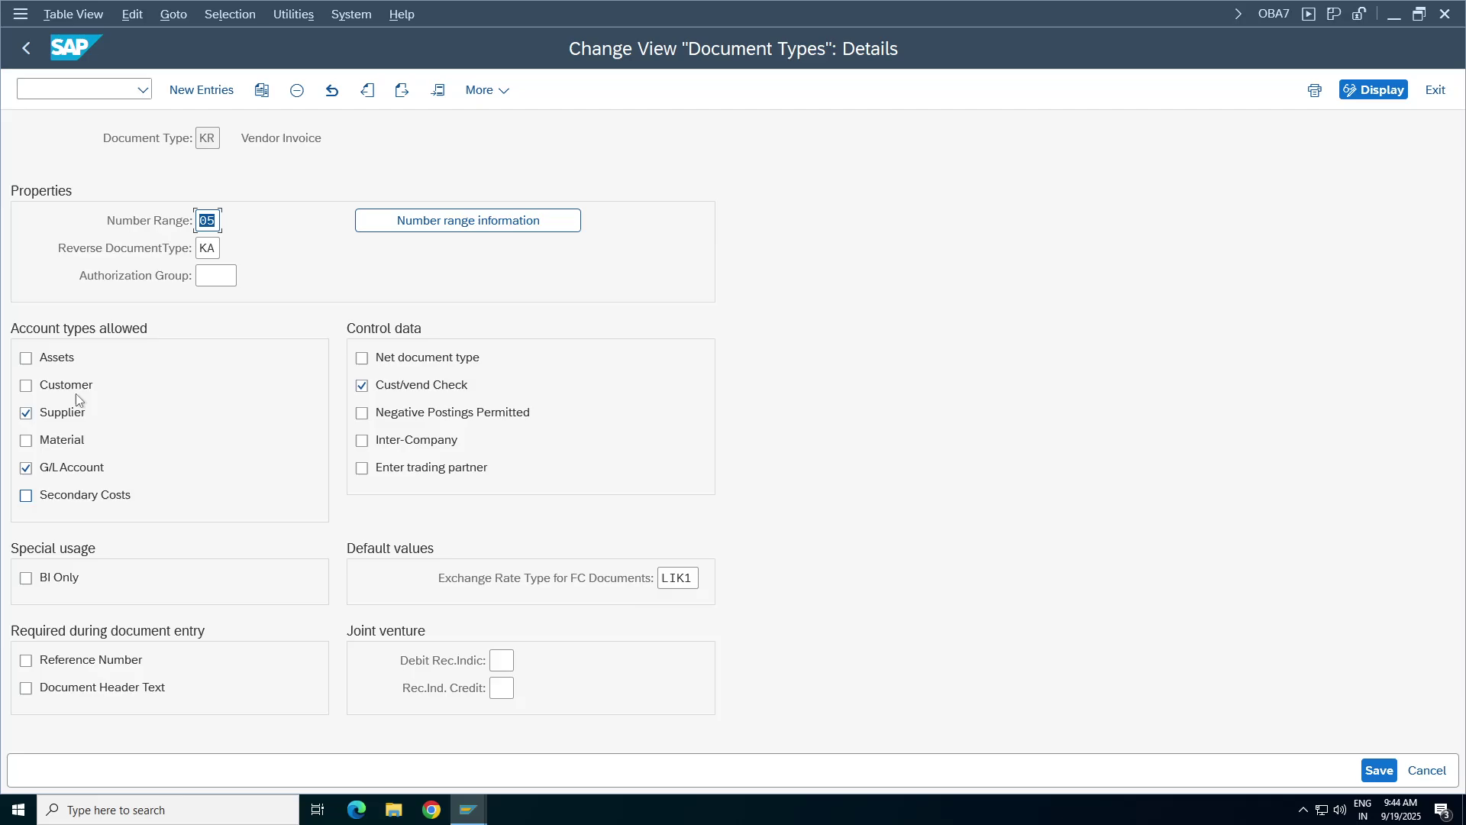
click(26, 357)
click(1379, 770)
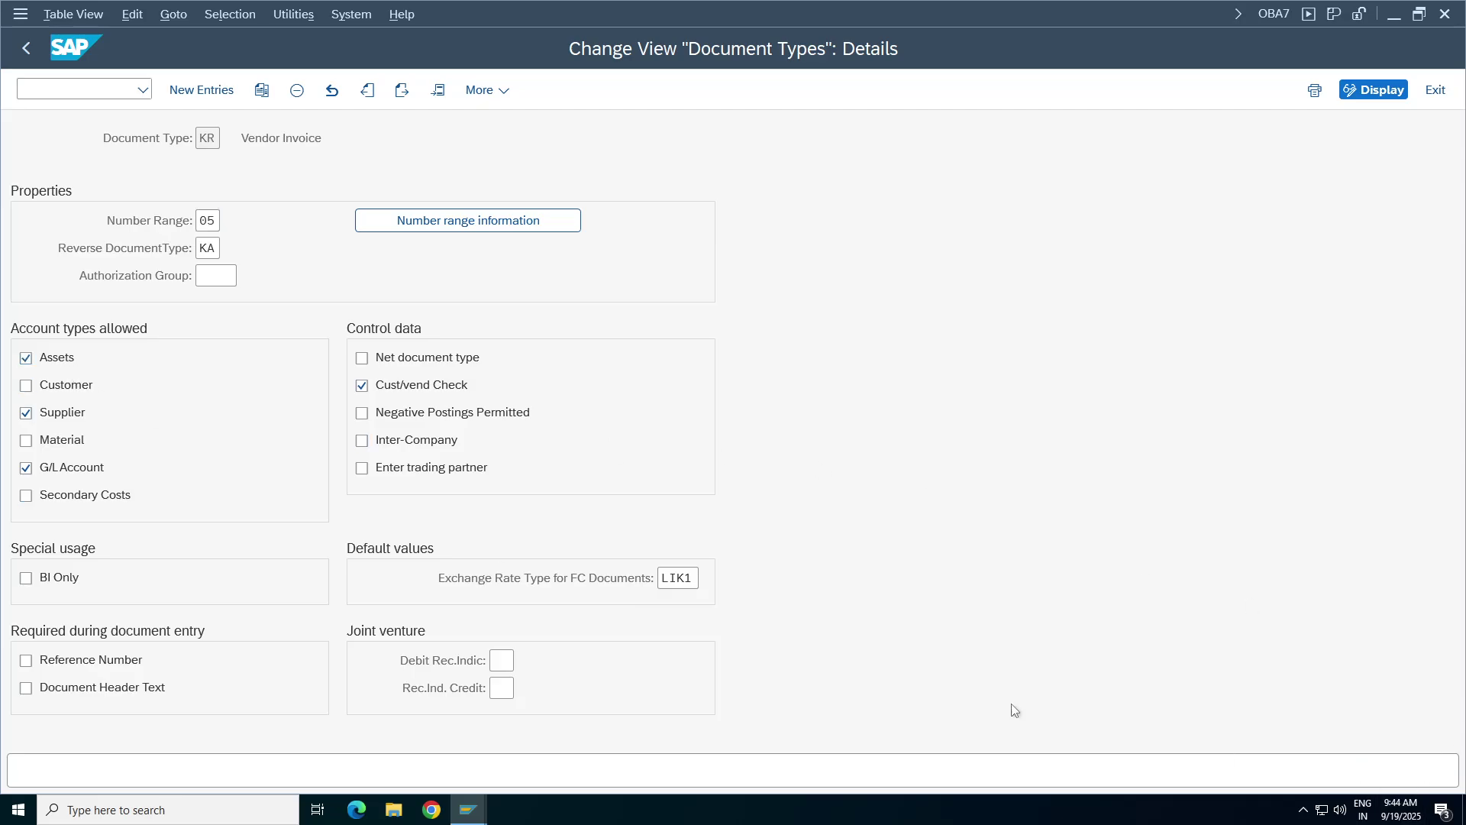
click(437, 398)
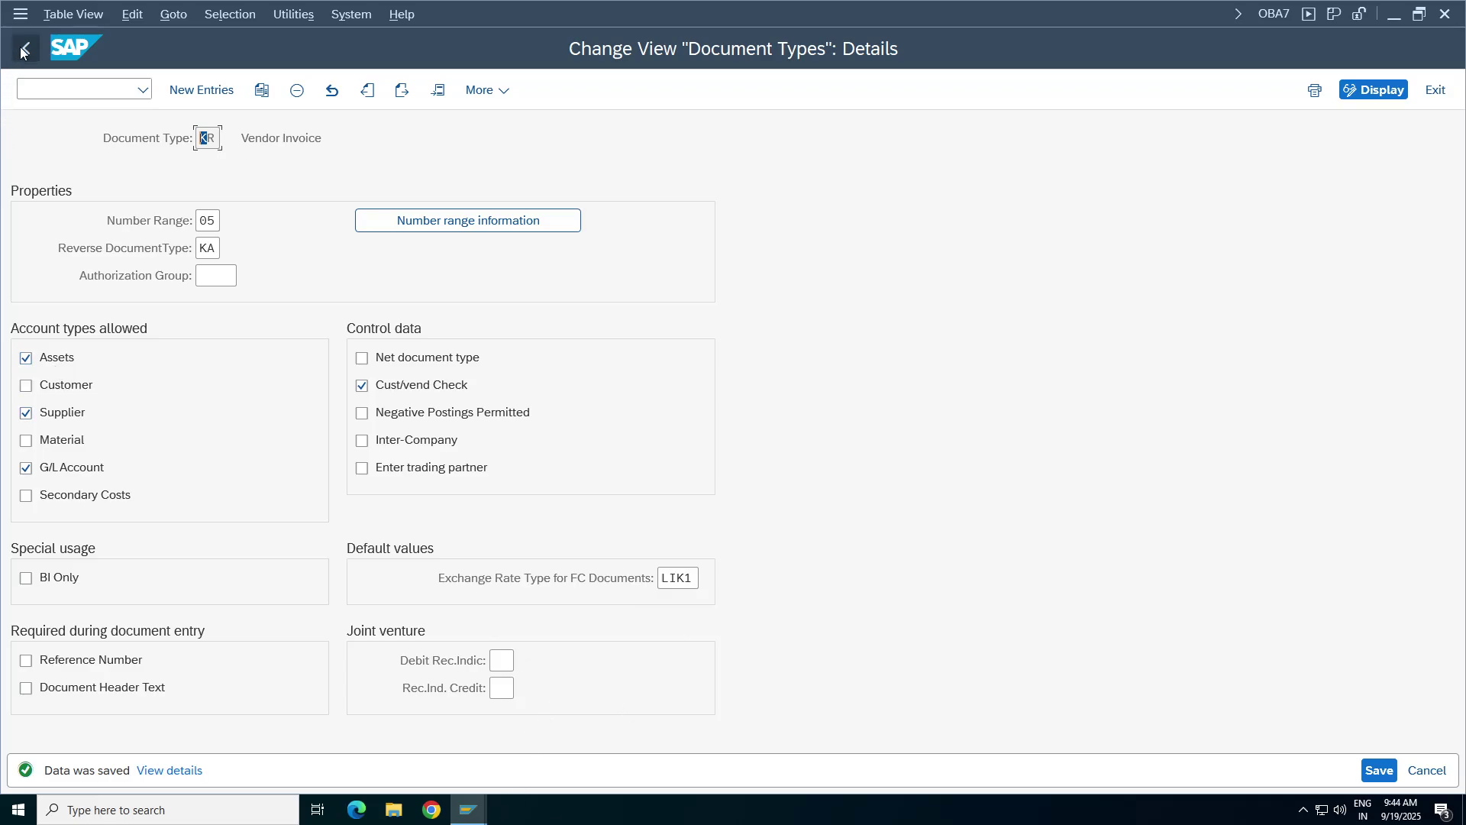
- Open transaction FB03 in a new session and go to its document list selection
click(69, 89)
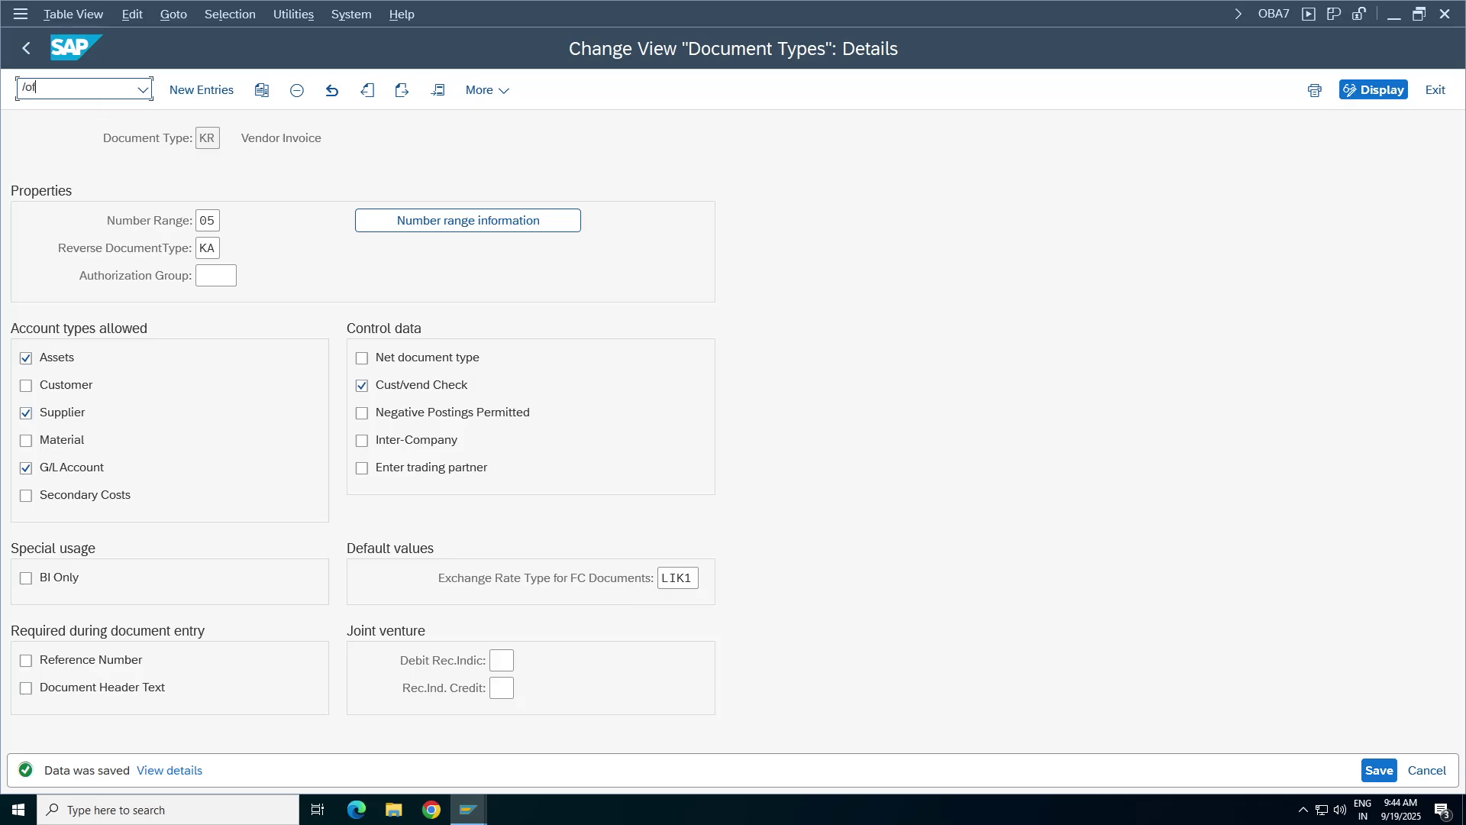
key(Return)
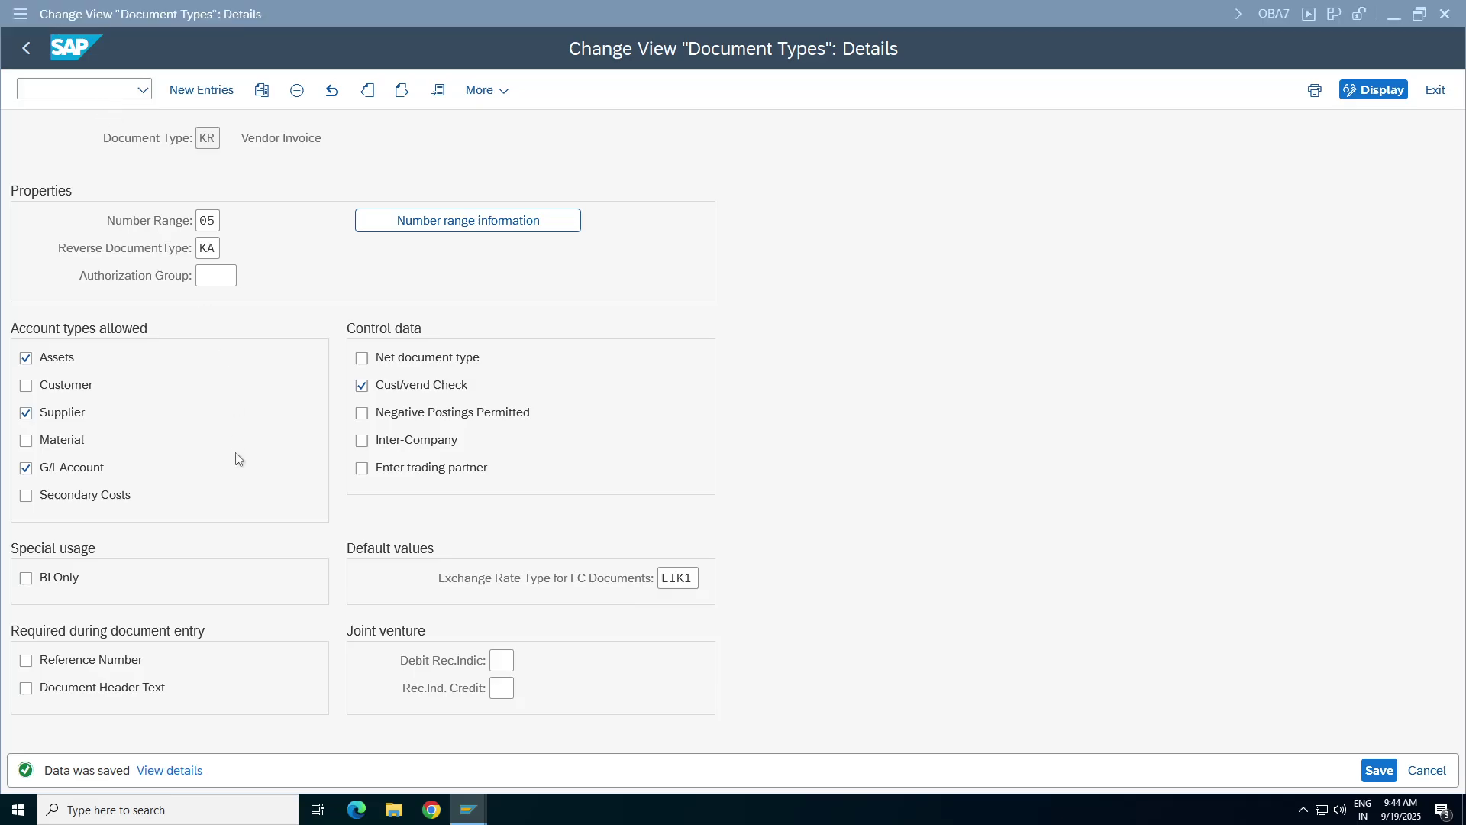
click(206, 90)
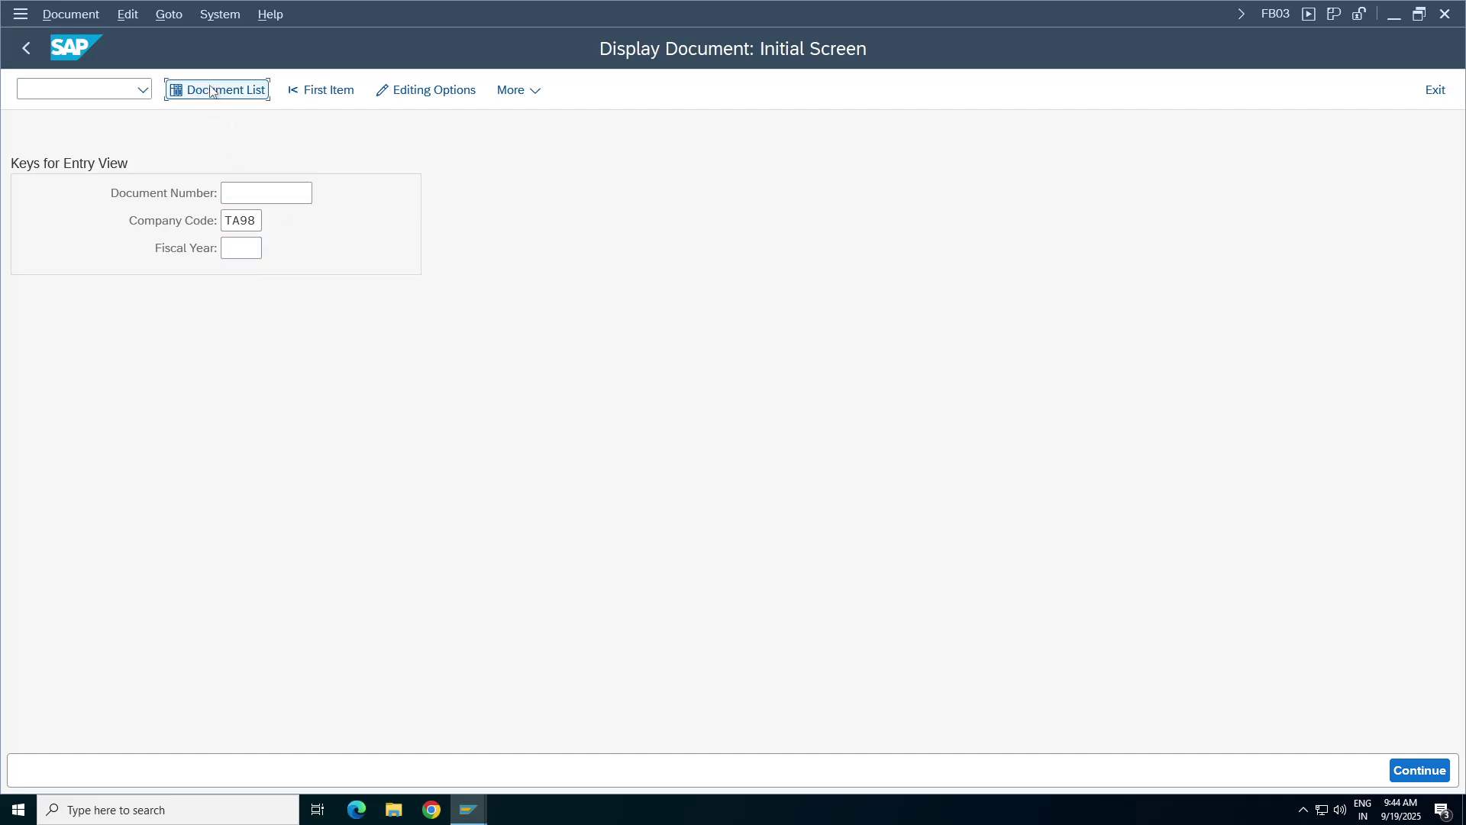
- Search for own documents of type KR in fiscal year 2025 with entry date 19.09.2025
click(308, 330)
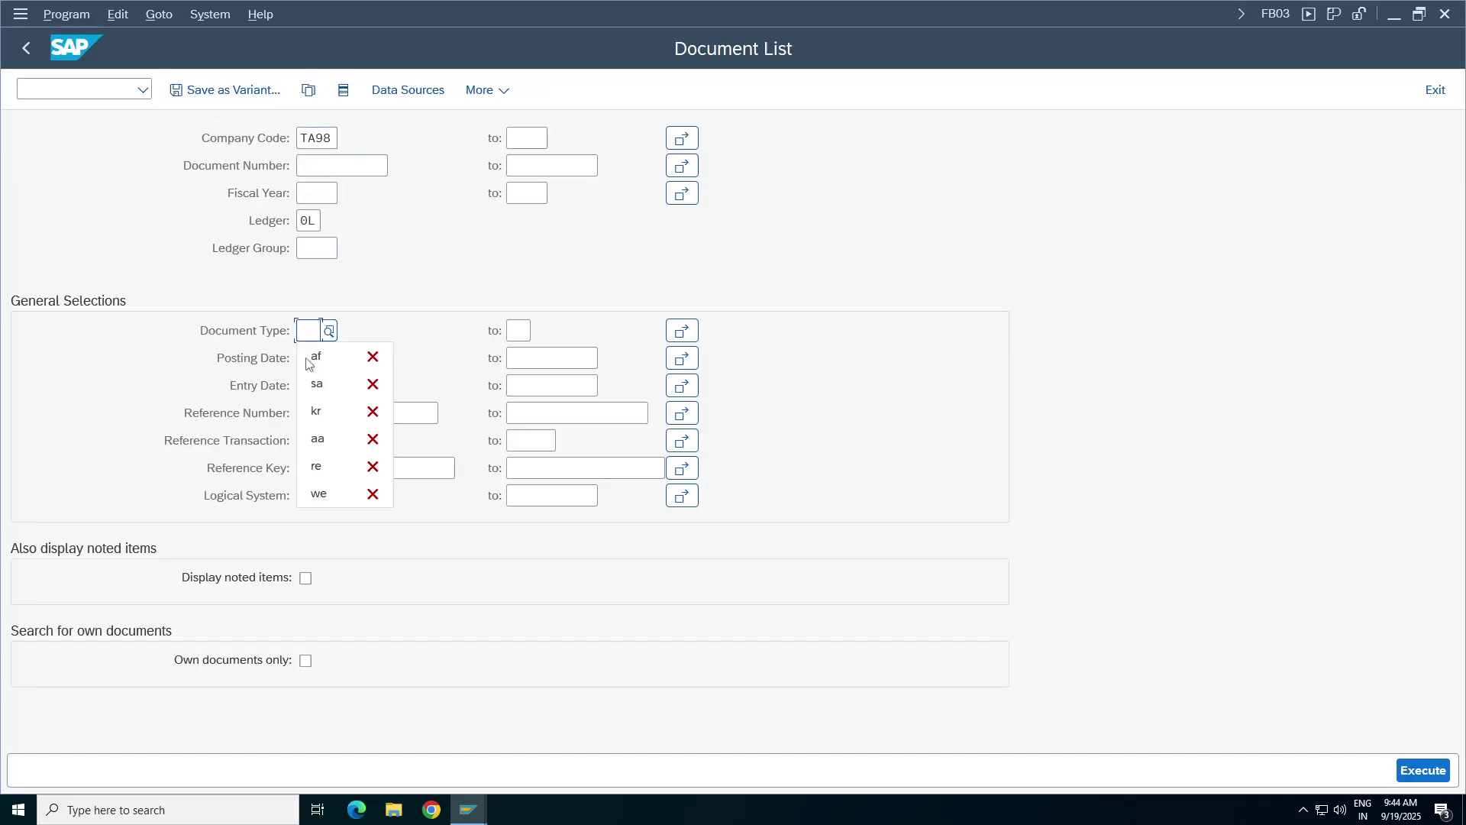
click(319, 412)
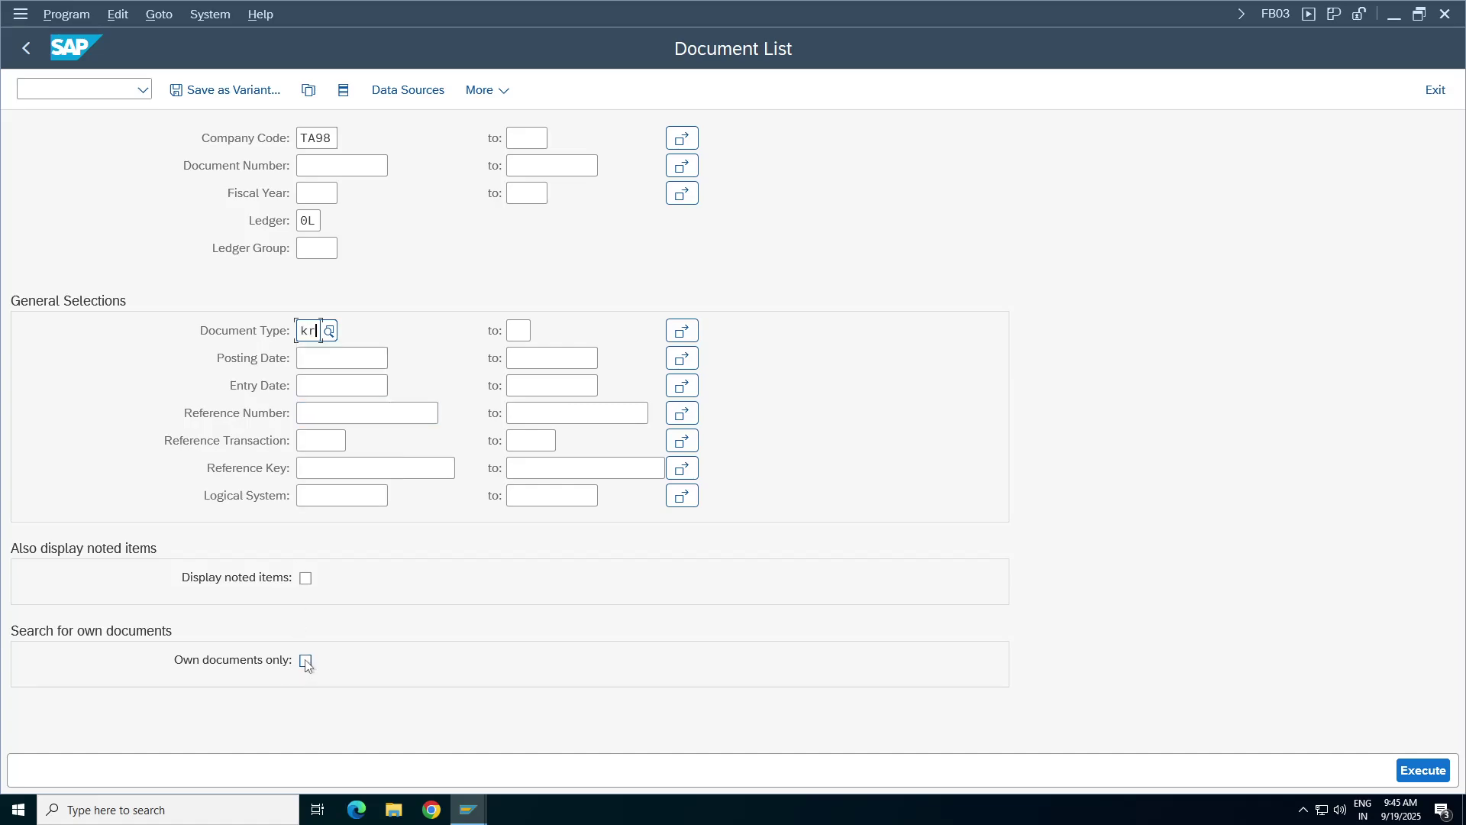
click(306, 662)
click(317, 192)
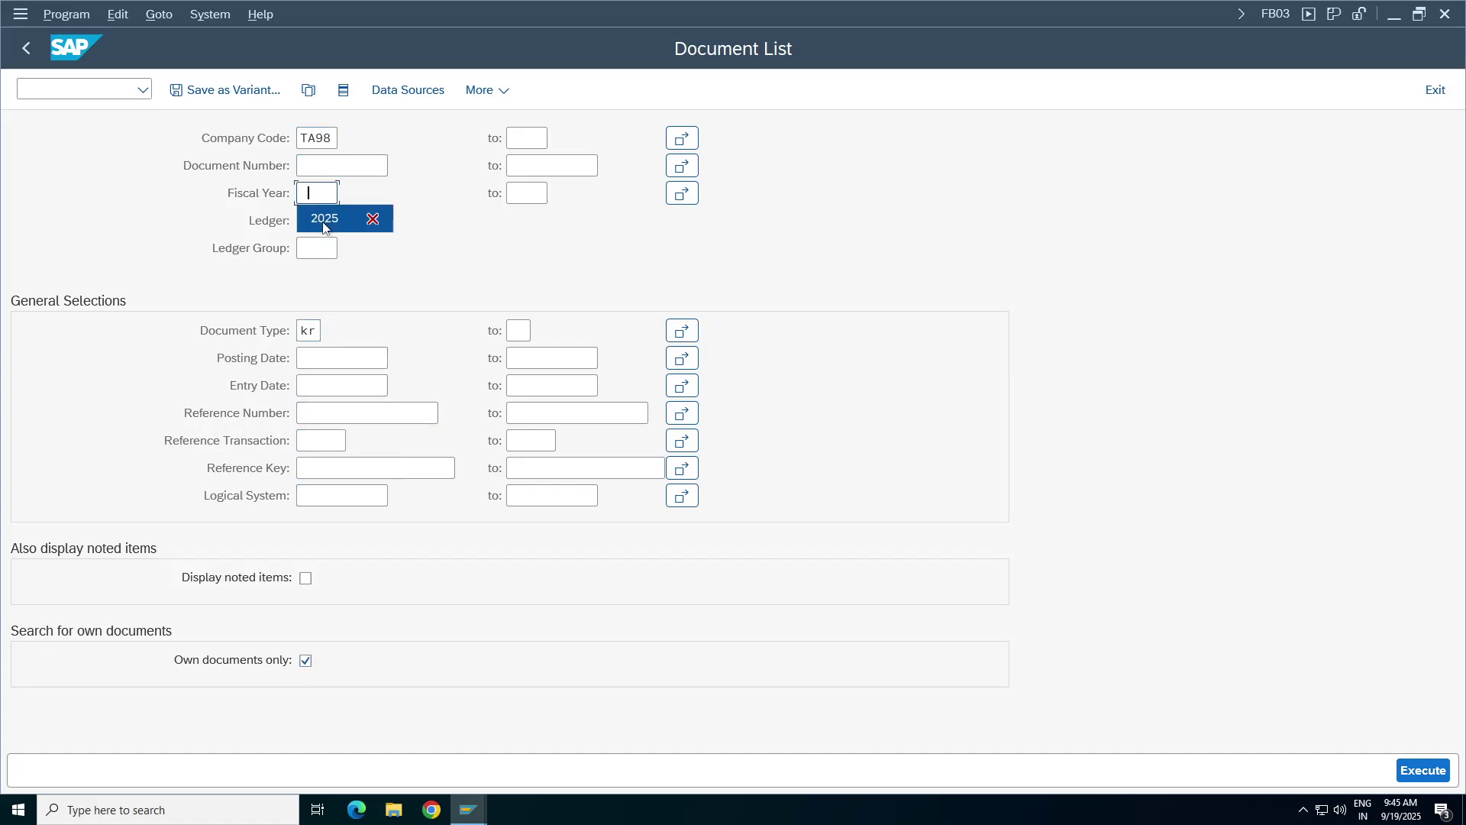
click(324, 219)
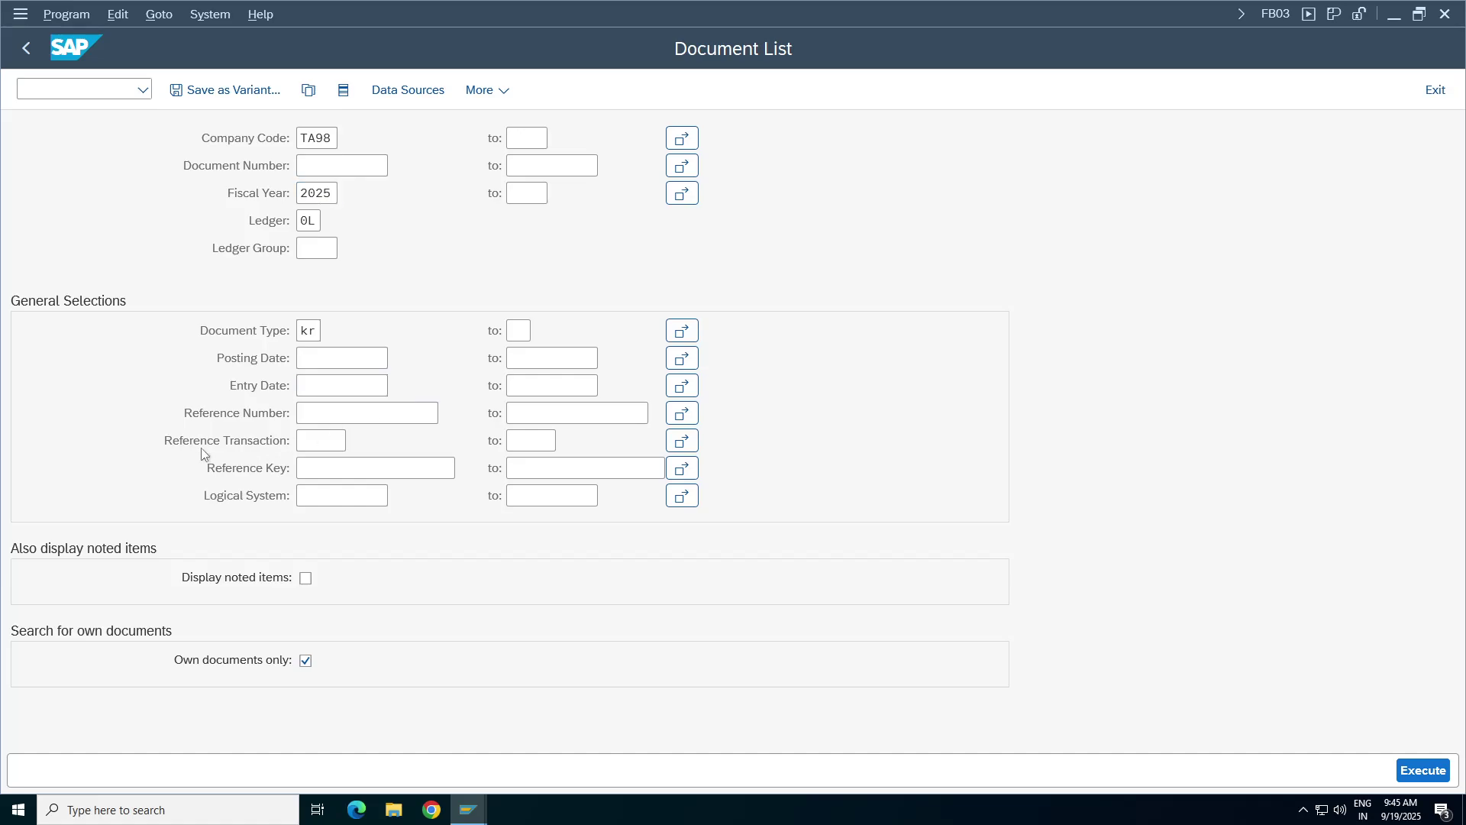
click(334, 465)
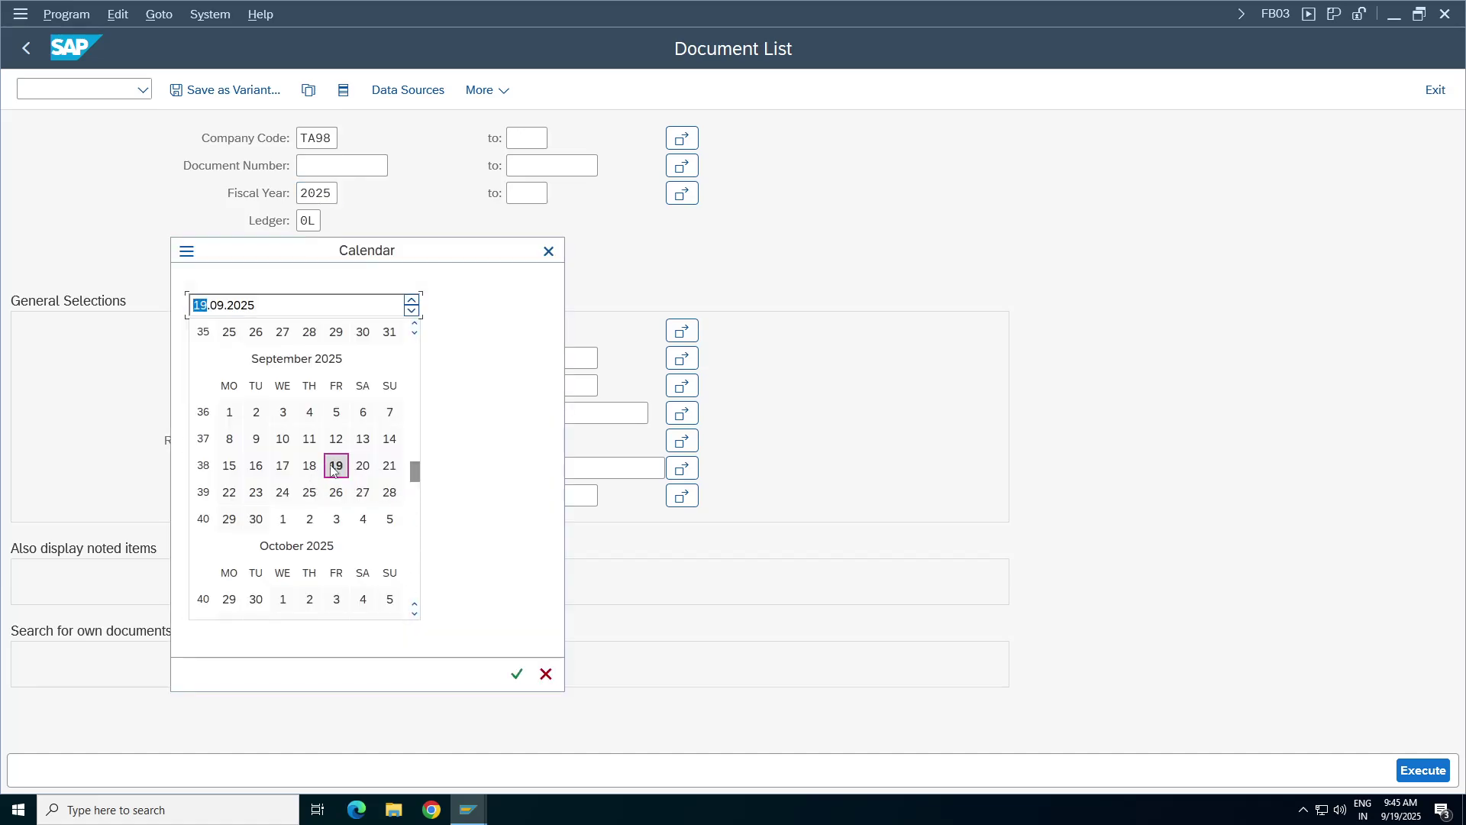
click(514, 671)
click(1432, 771)
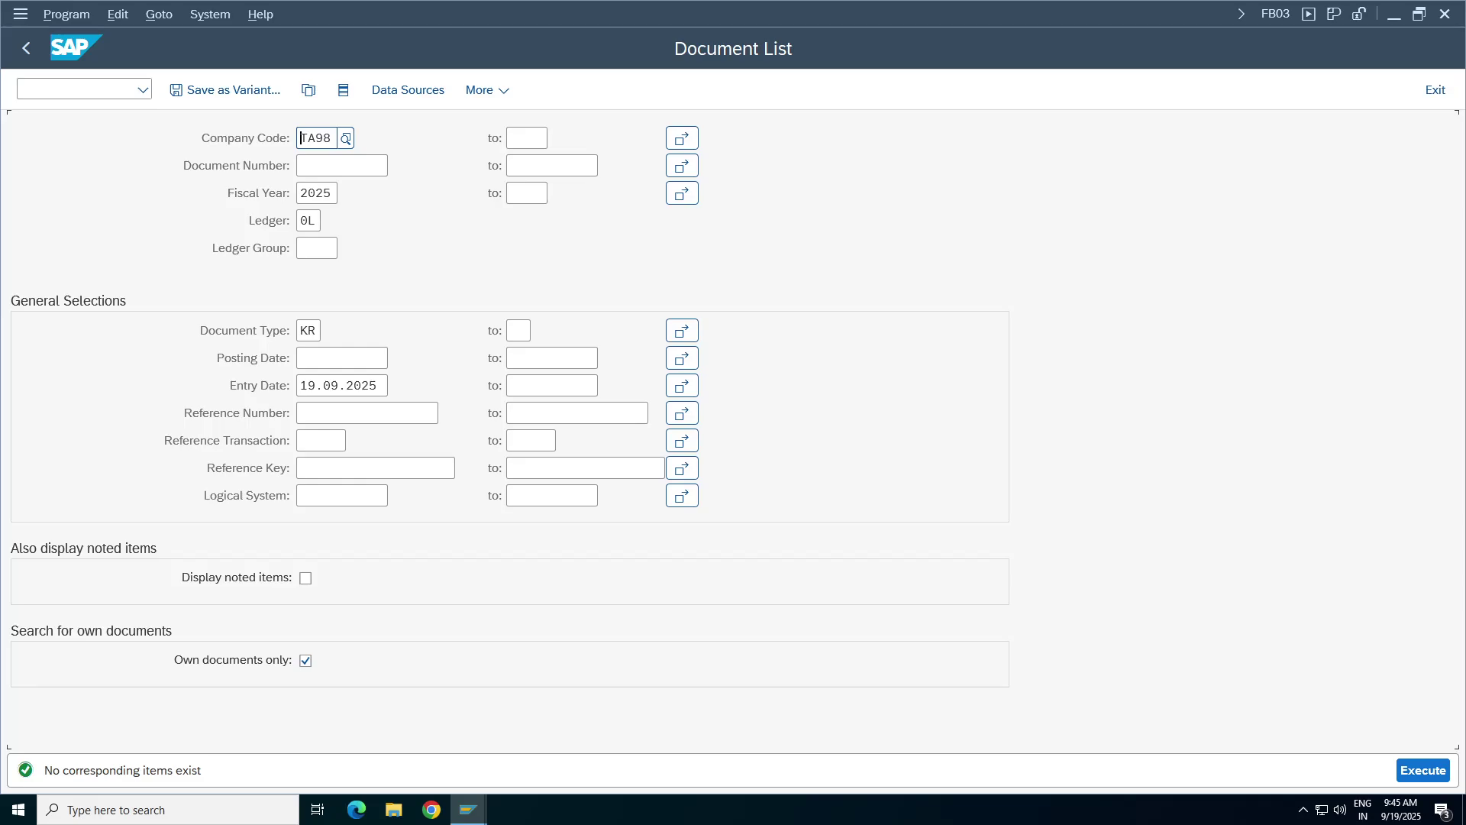
- Clear the ledger and document type criteria, rerunning the document search after each change
double_click(319, 221)
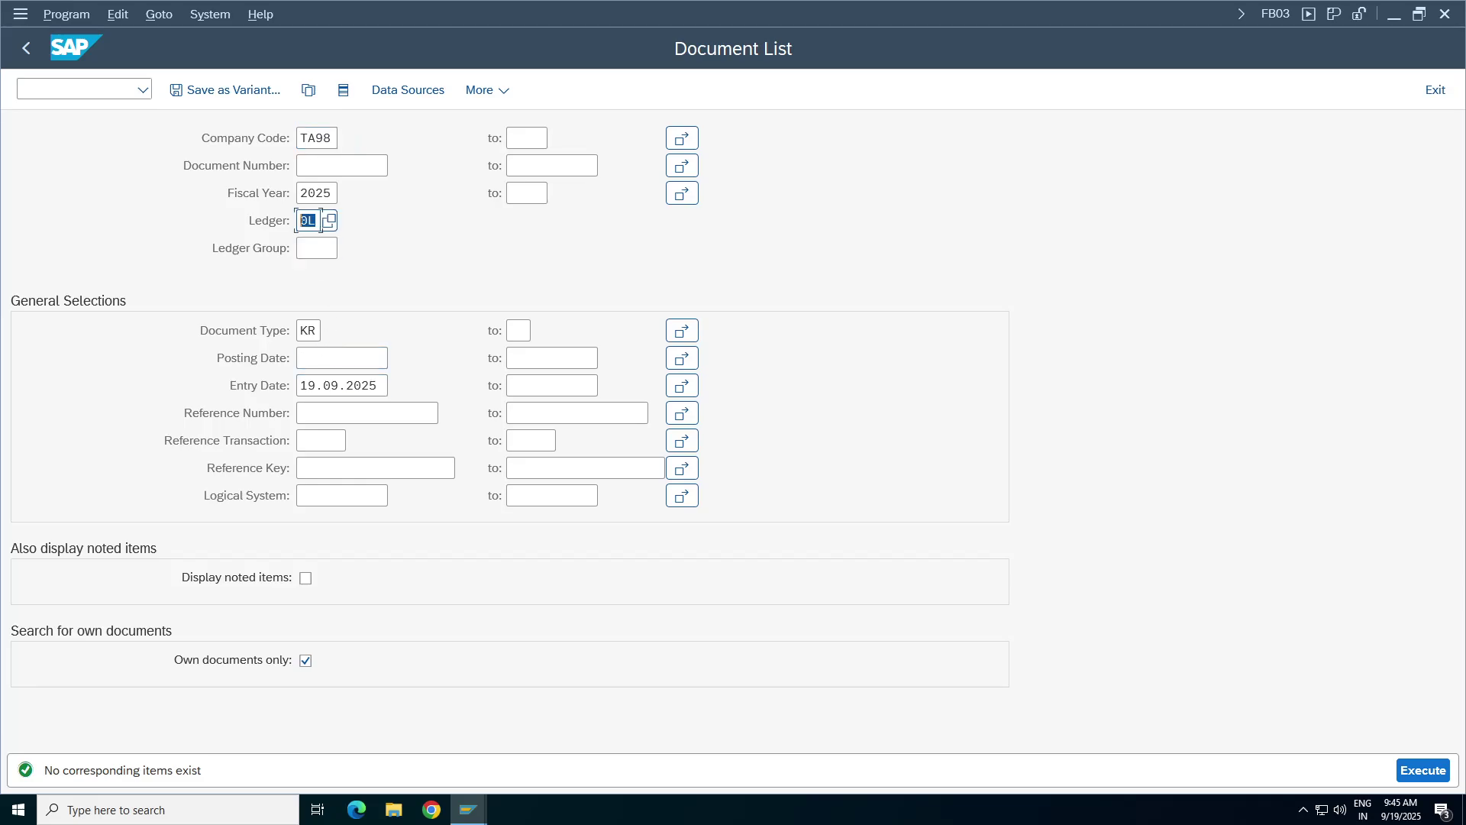
key(F8)
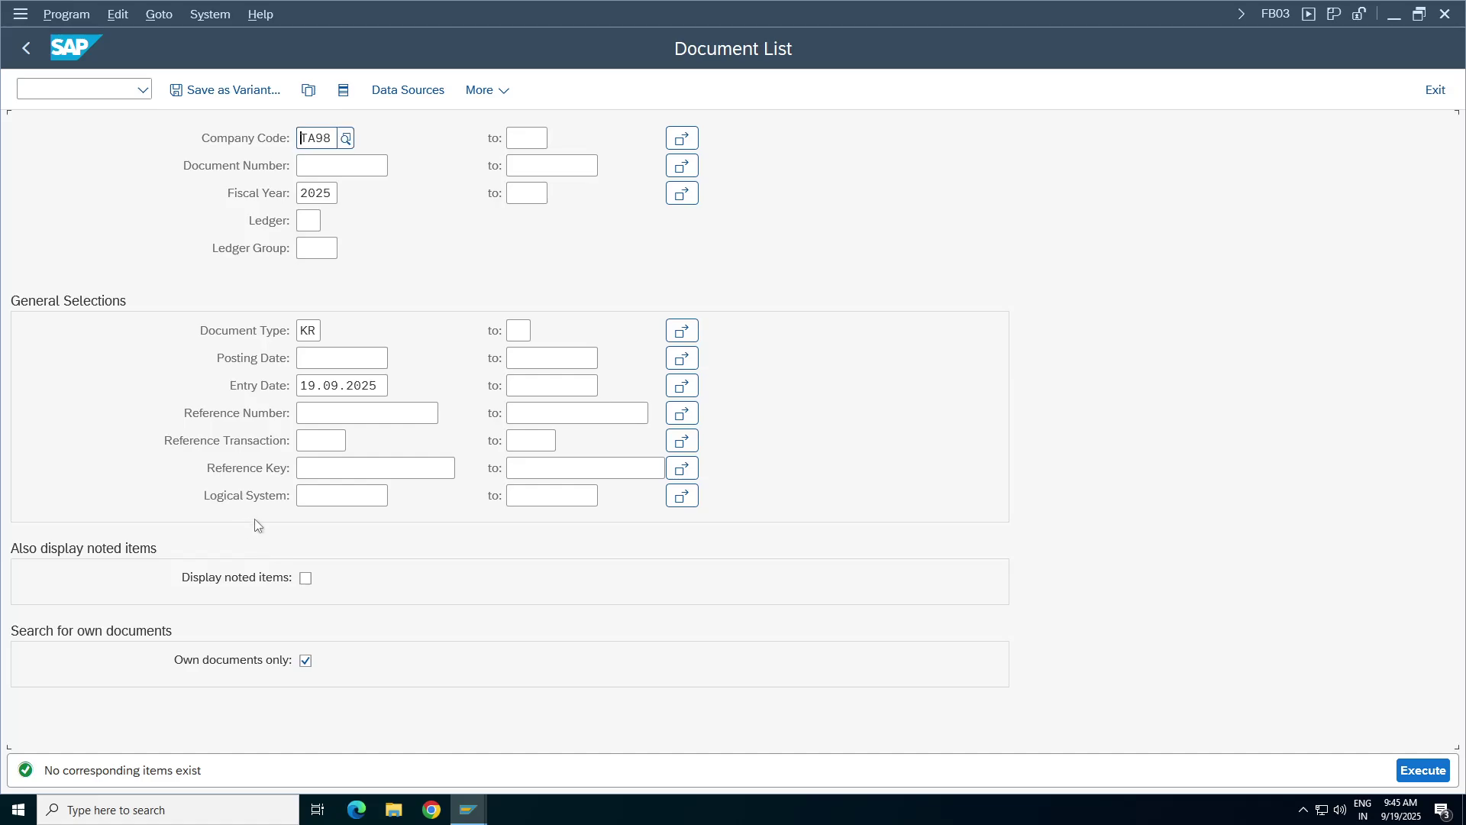
double_click(307, 329)
key(Delete)
key(F8)
- Clear the entry date criterion and run the document search again
double_click(337, 137)
double_click(341, 385)
key(Delete)
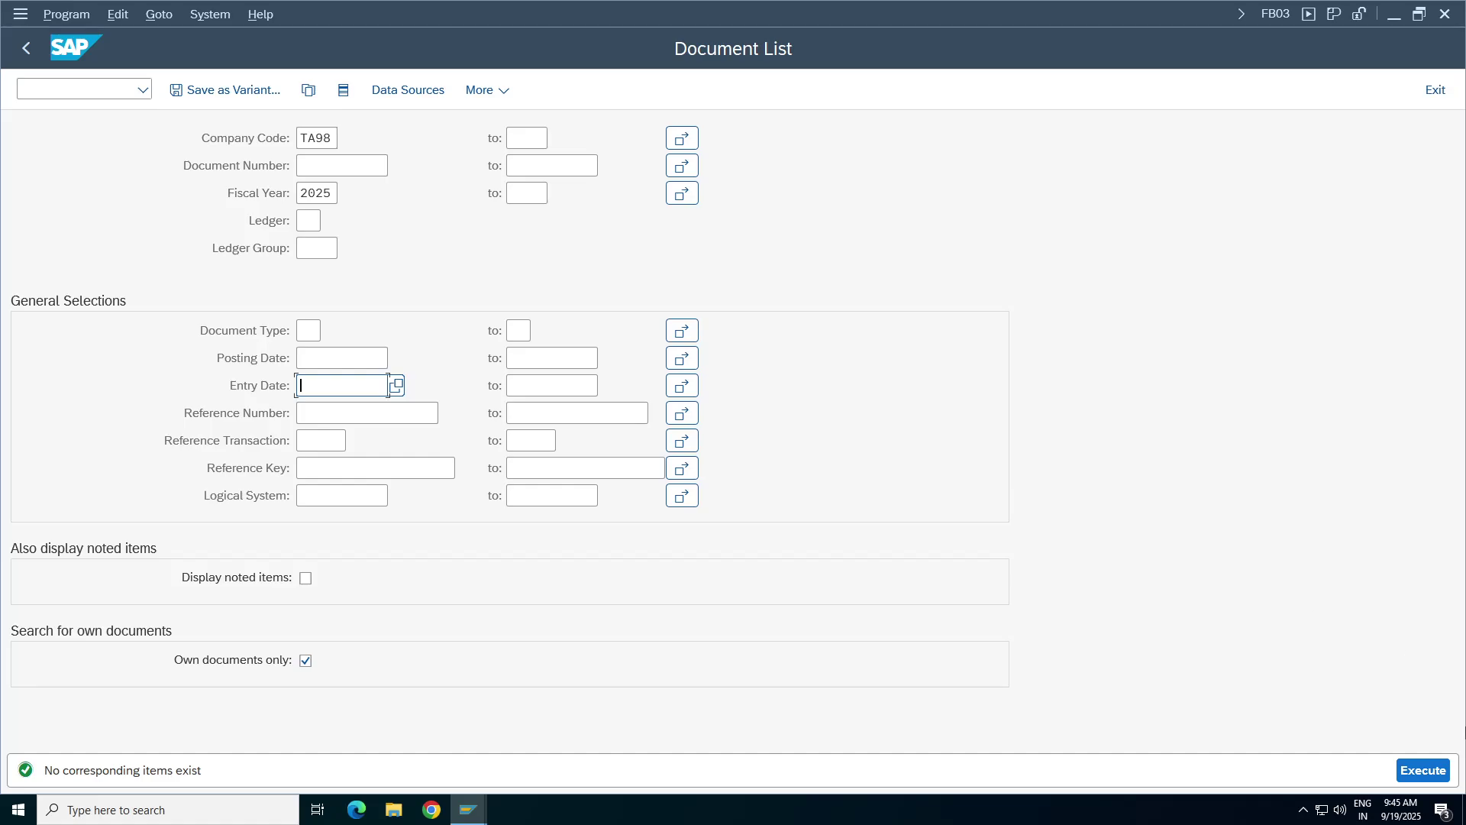
click(1423, 769)
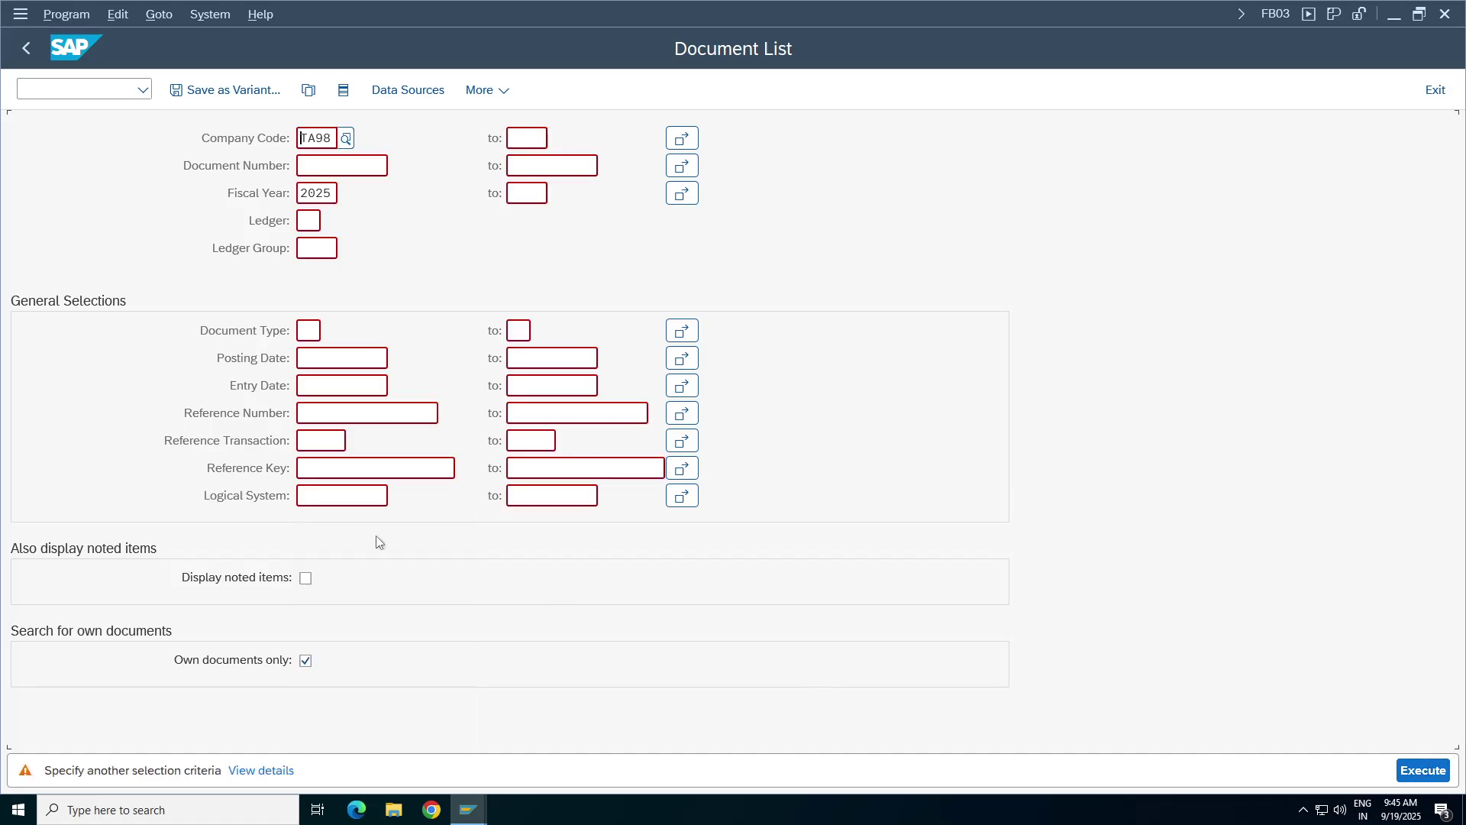
- Search for own documents in fiscal year 2025 with entry date 18.09.2025 and check the results' document types
click(397, 386)
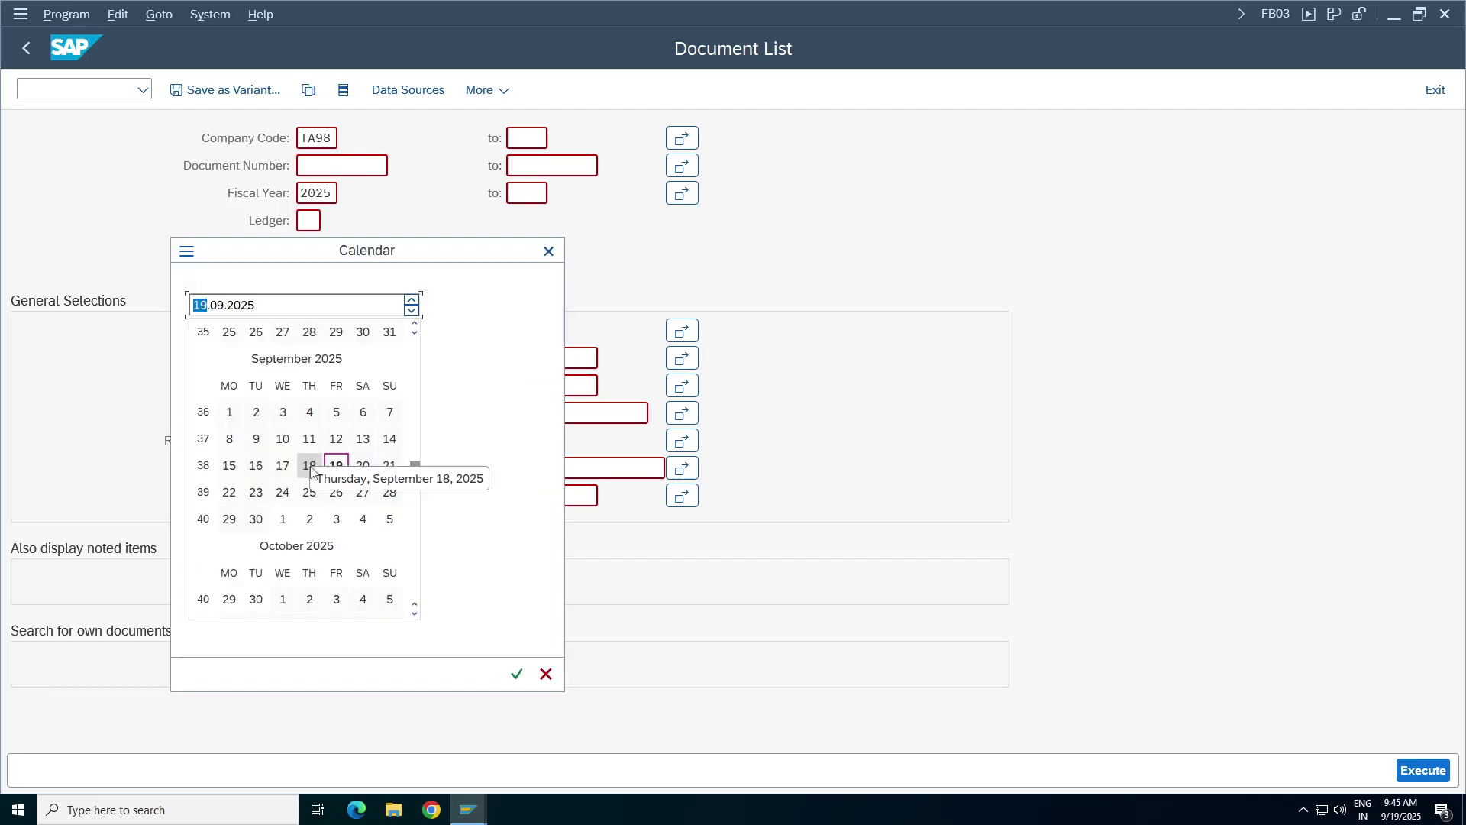
double_click(311, 465)
click(1440, 768)
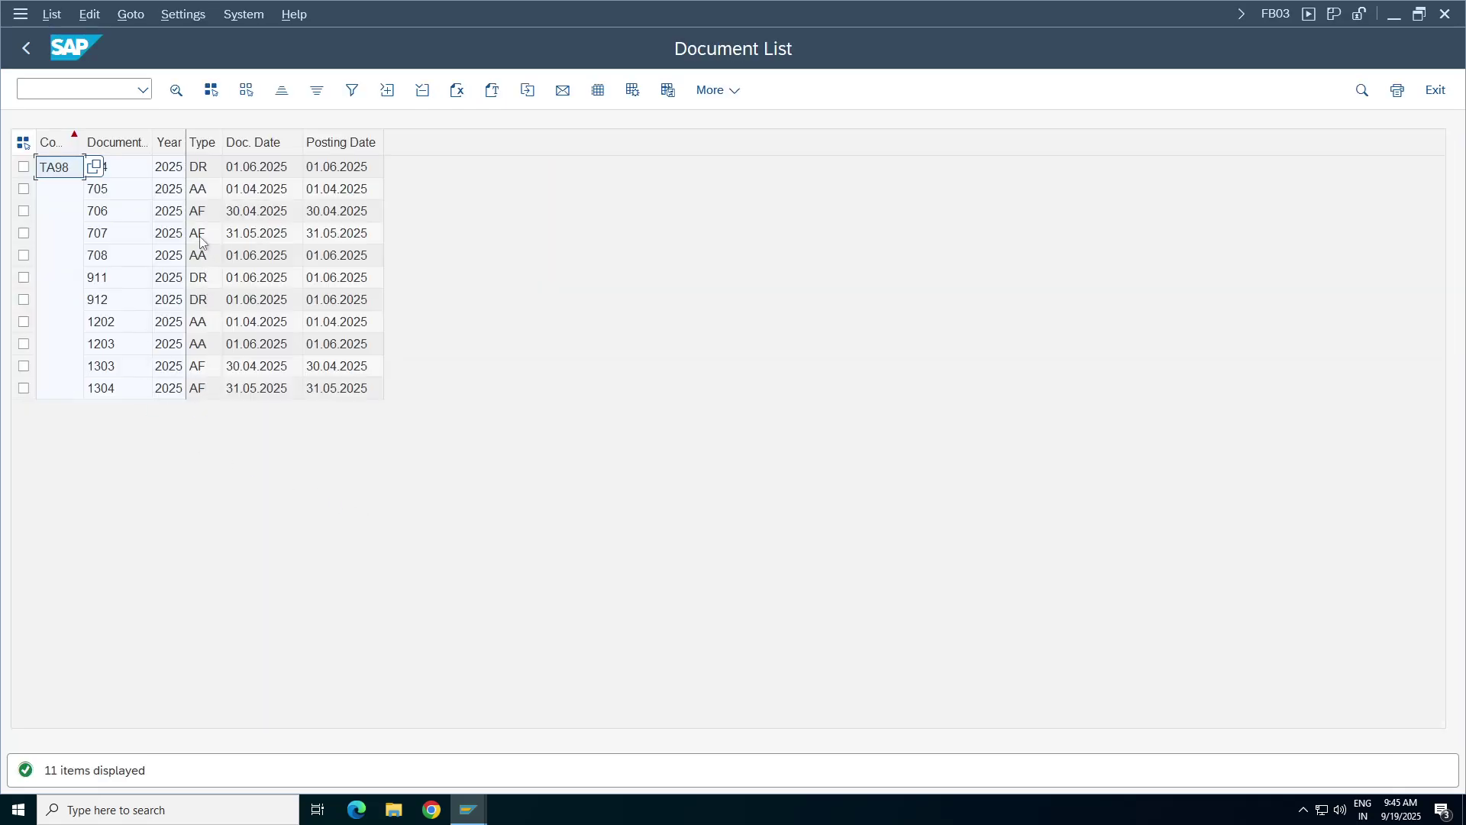
click(196, 391)
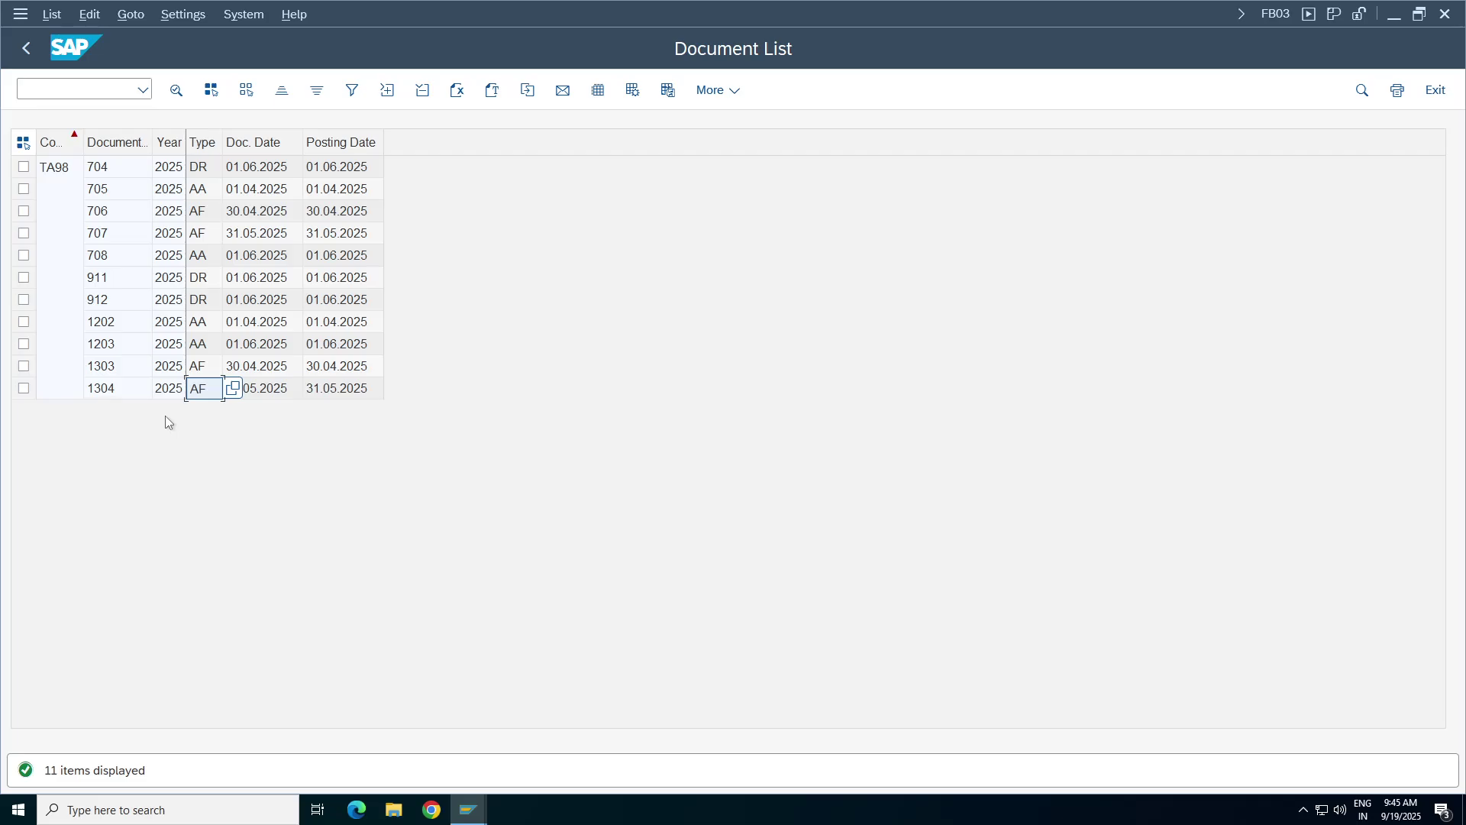
click(26, 47)
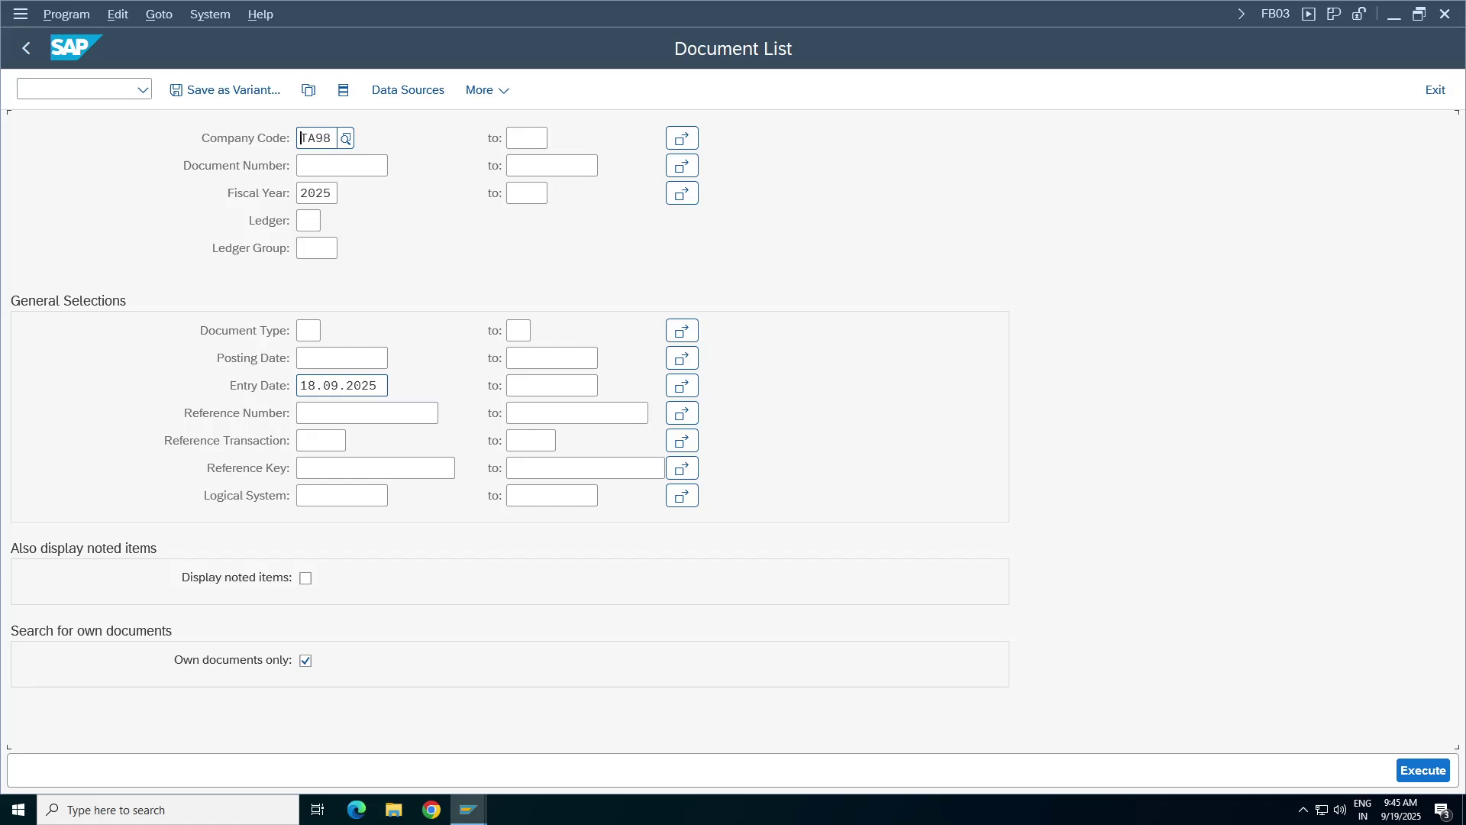
- Set the entry date criterion to 17.09.2025 and rerun the document search
click(388, 387)
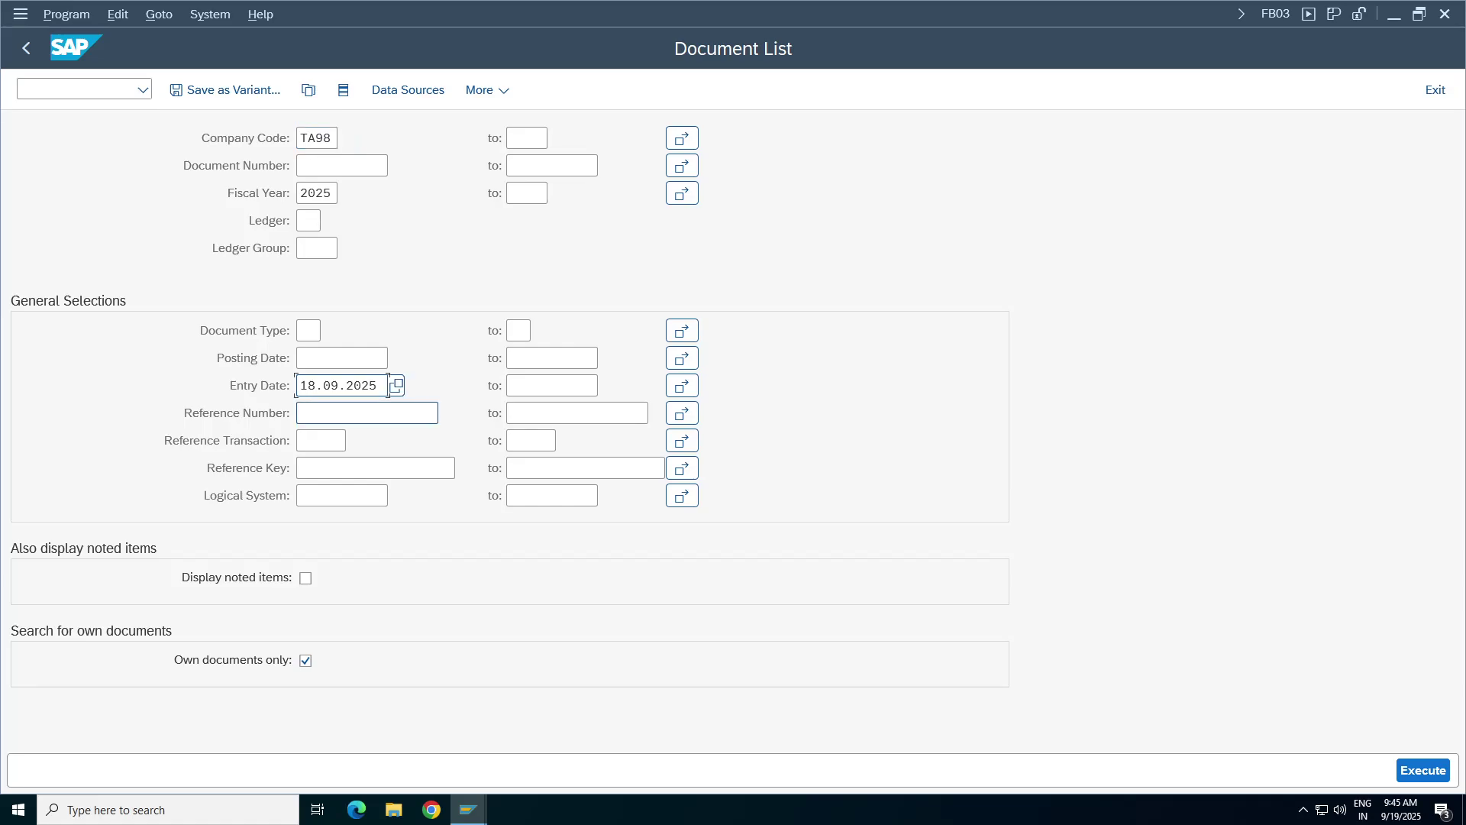
key(Home)
text(17)
click(1441, 773)
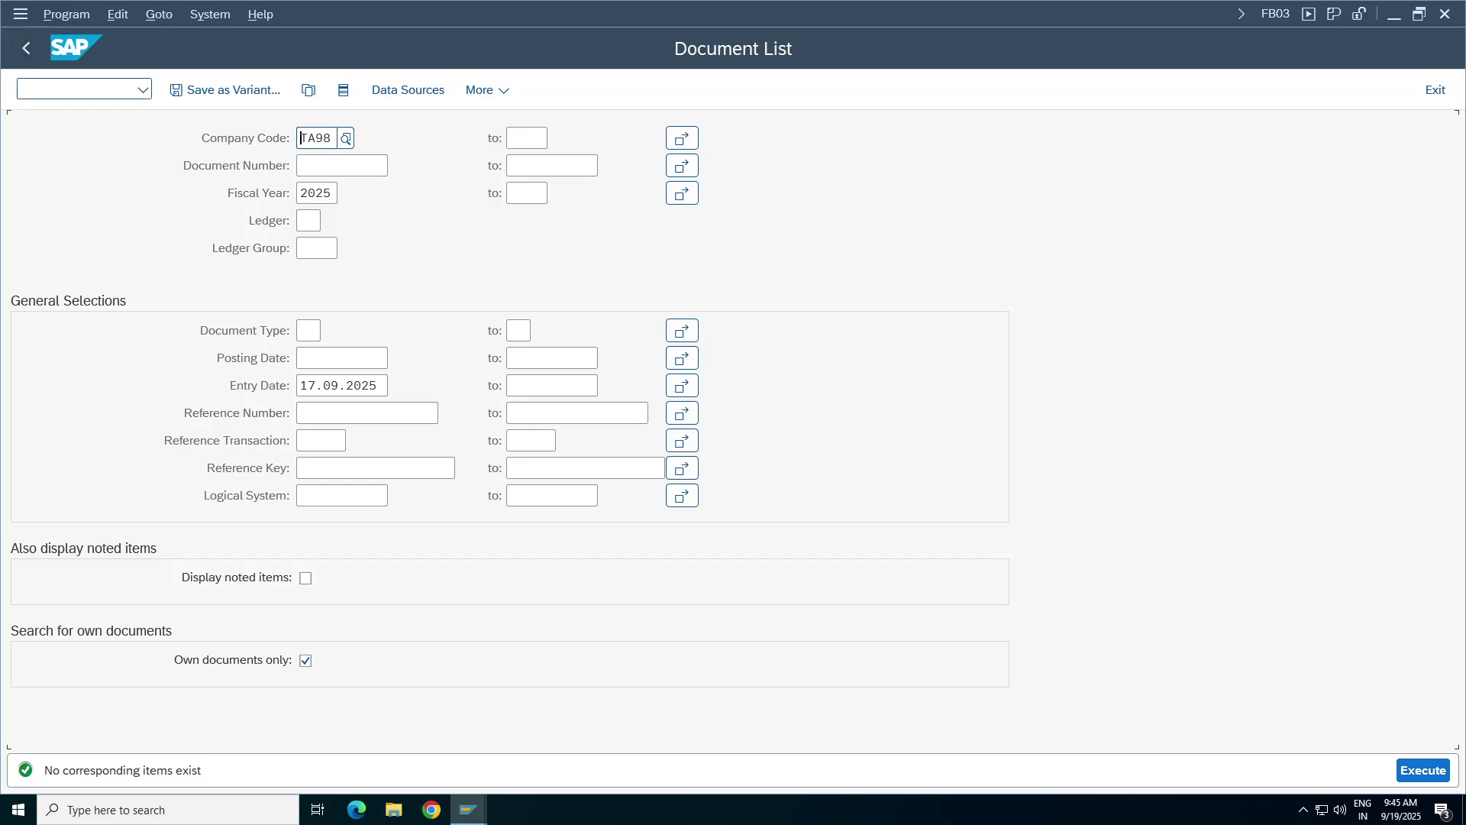
- Clear the entry date and search for documents of type KR in fiscal year 2025
double_click(386, 385)
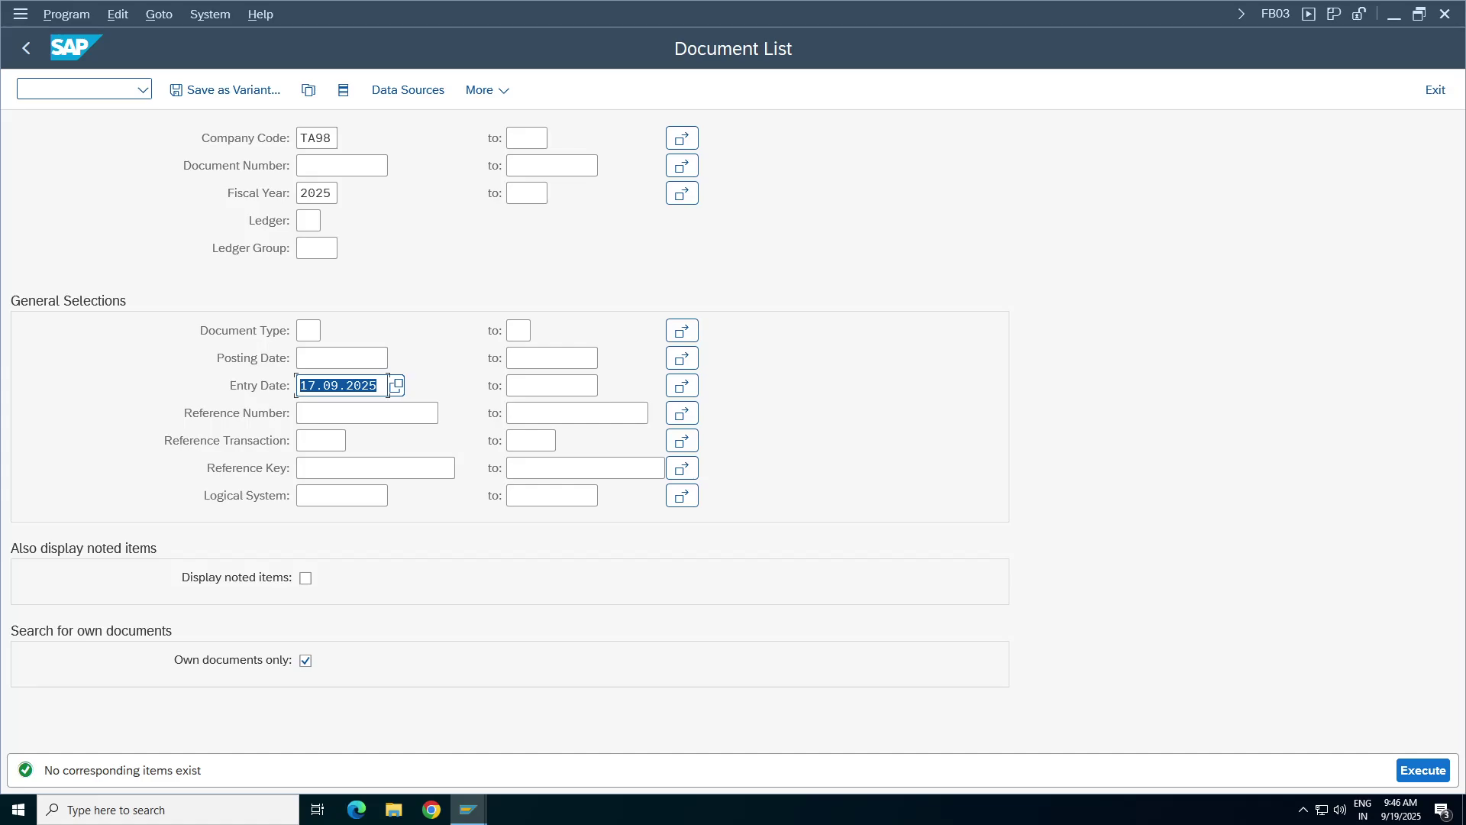
click(317, 330)
key(Return)
click(342, 385)
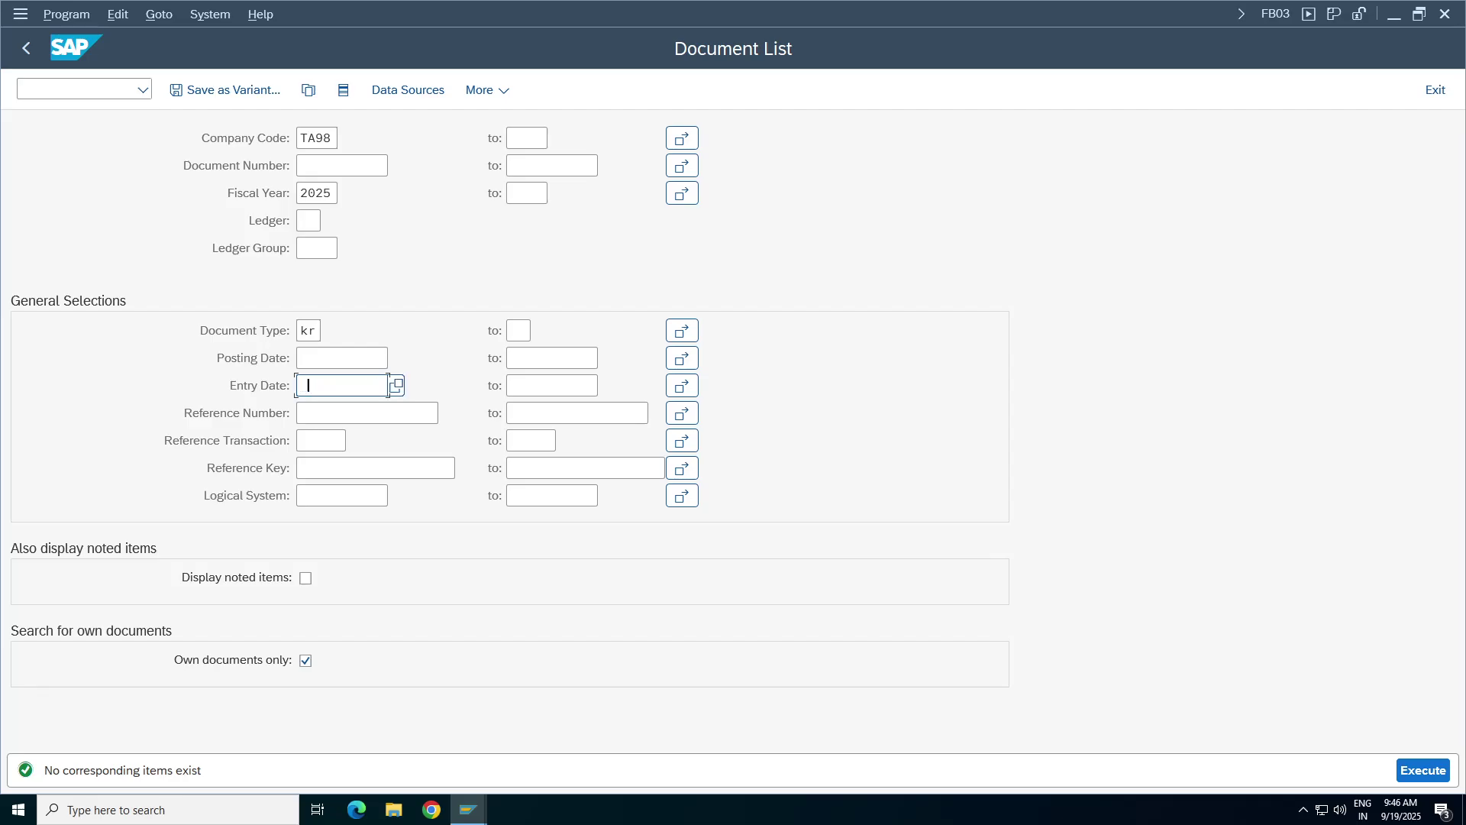
click(1425, 771)
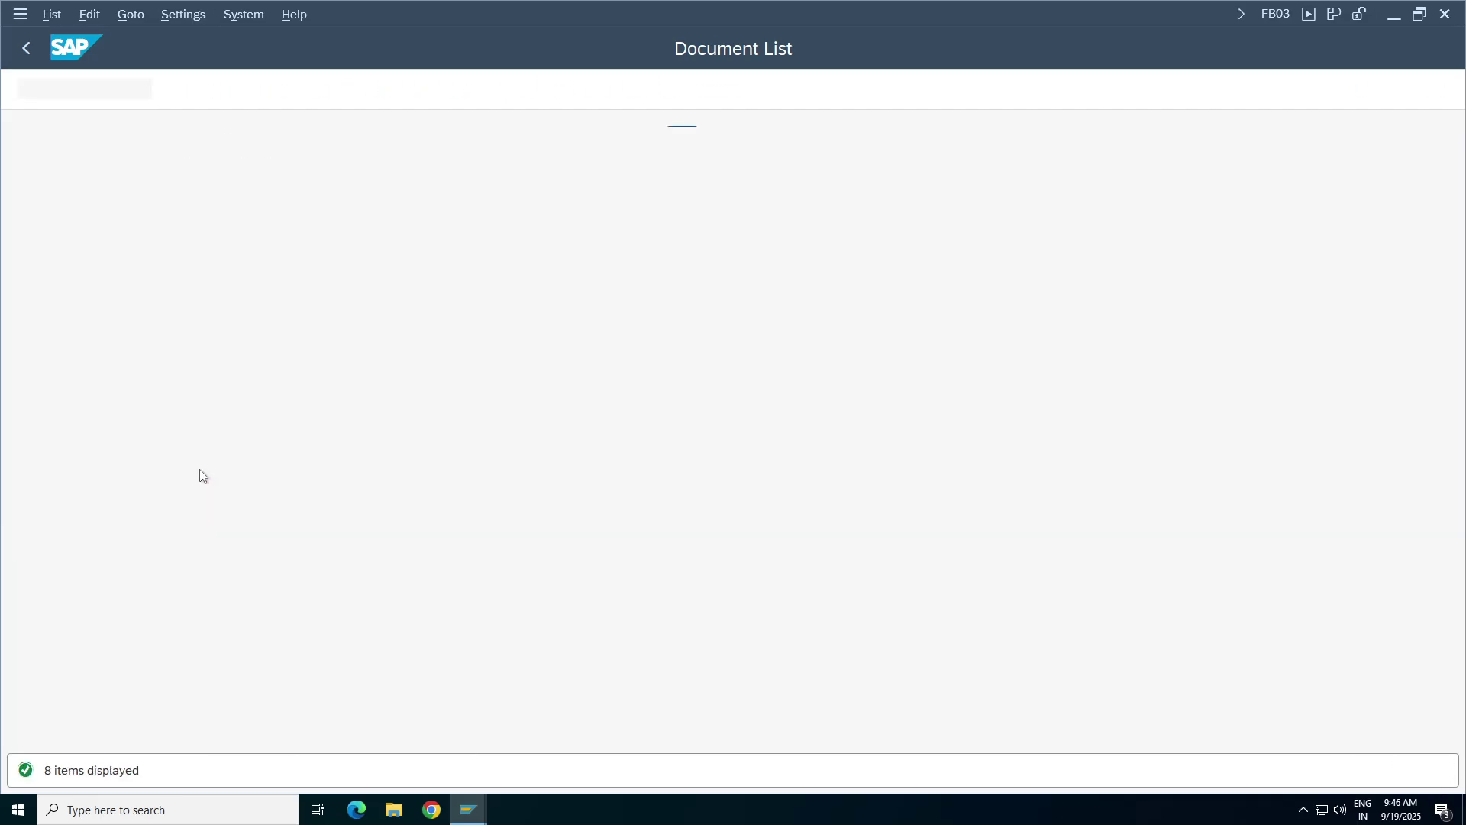
- Open the KR asset purchase document dated 01.04.2025 and examine its posting key 70 asset line item
double_click(116, 326)
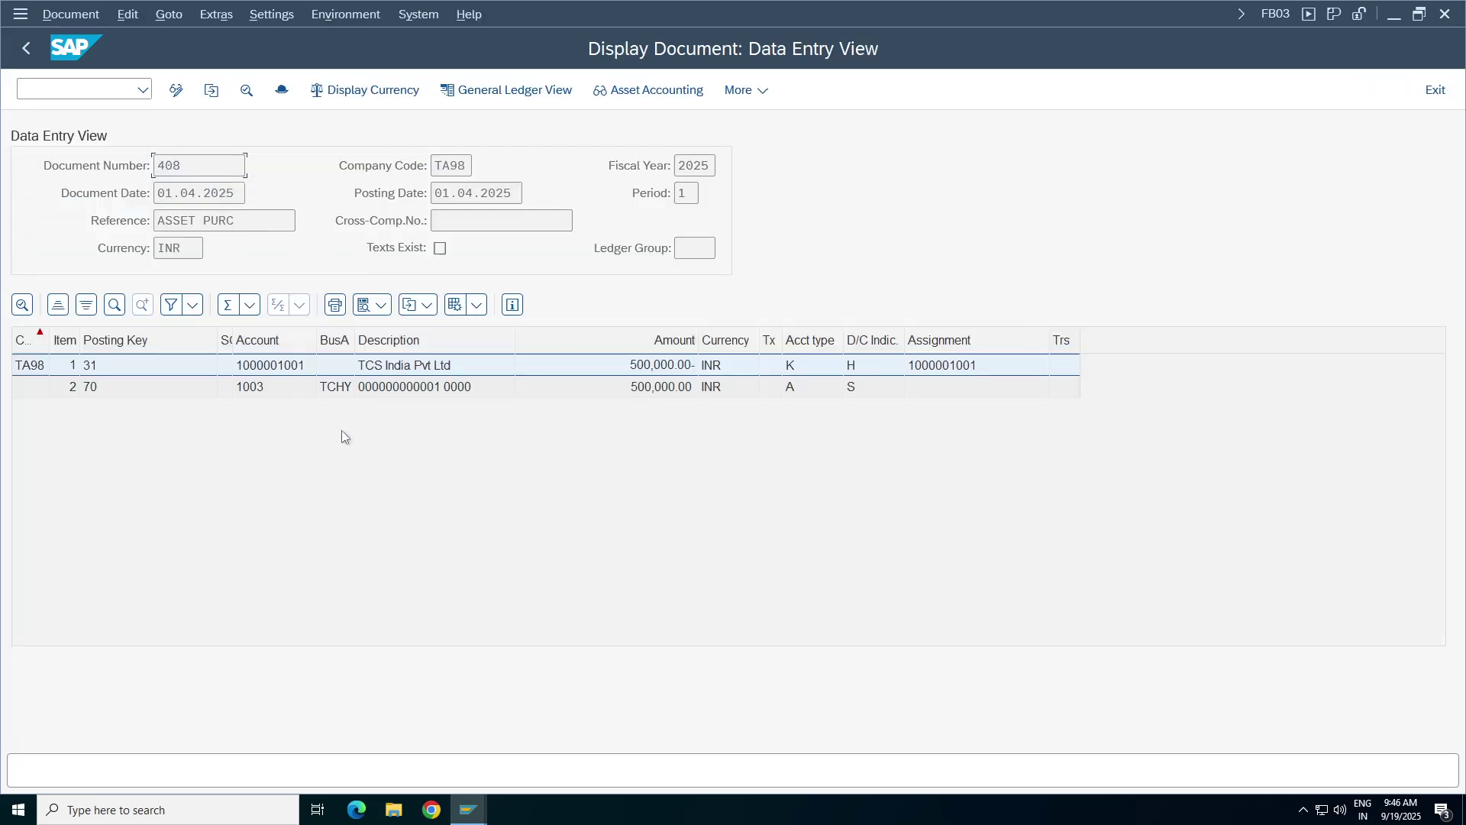
click(368, 387)
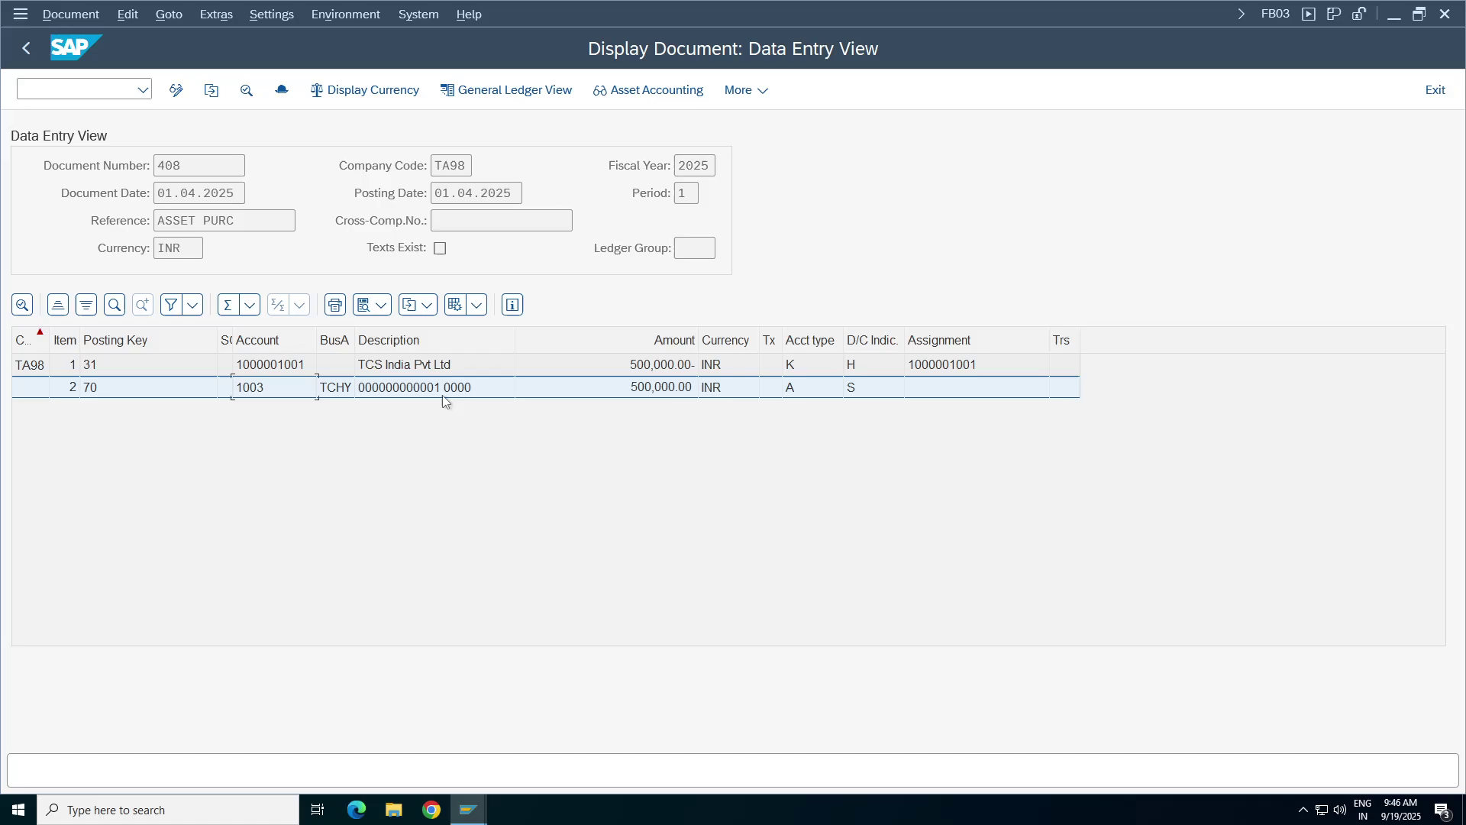
click(95, 391)
double_click(430, 394)
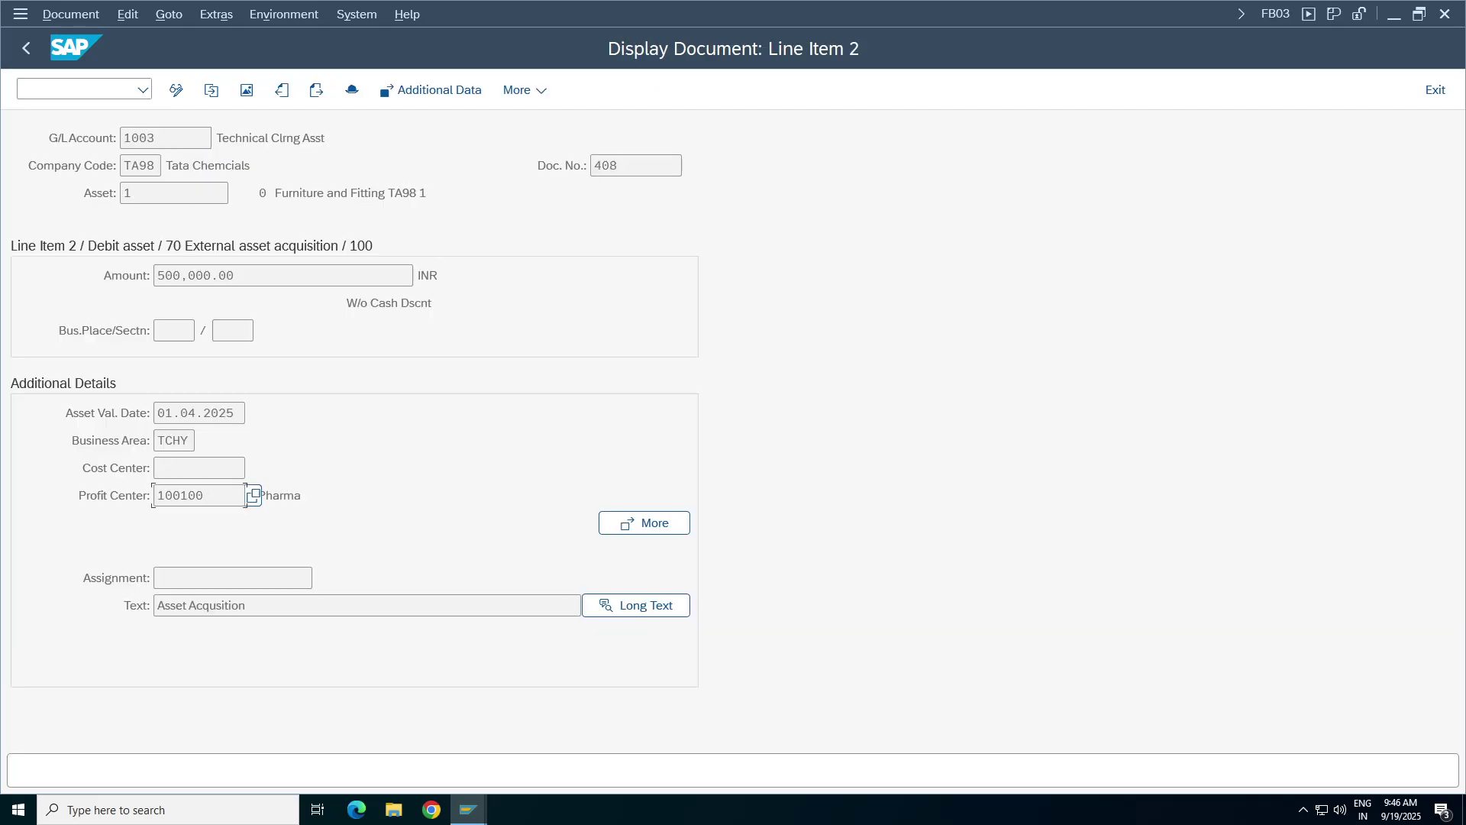
click(183, 440)
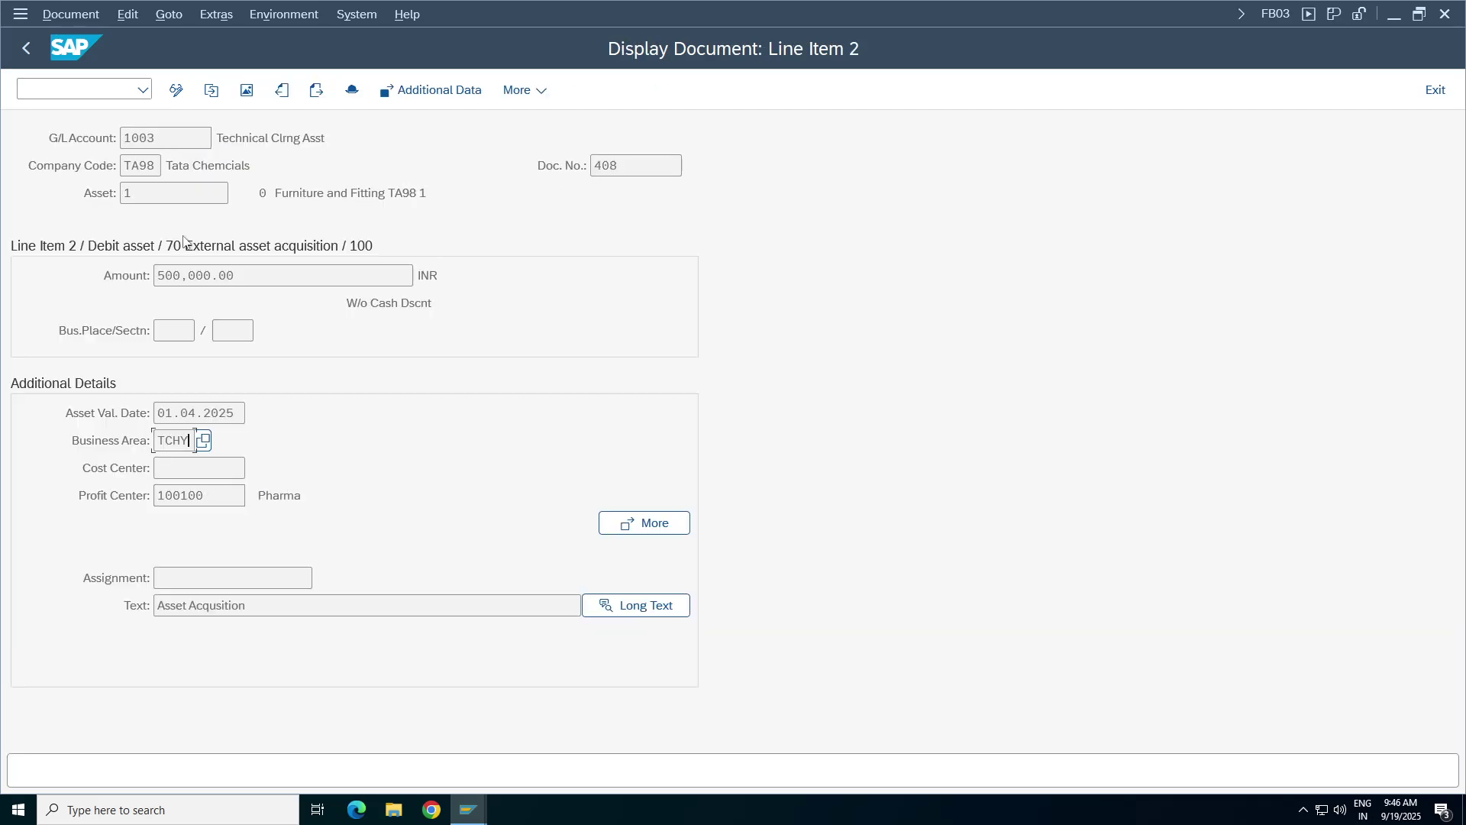
click(26, 48)
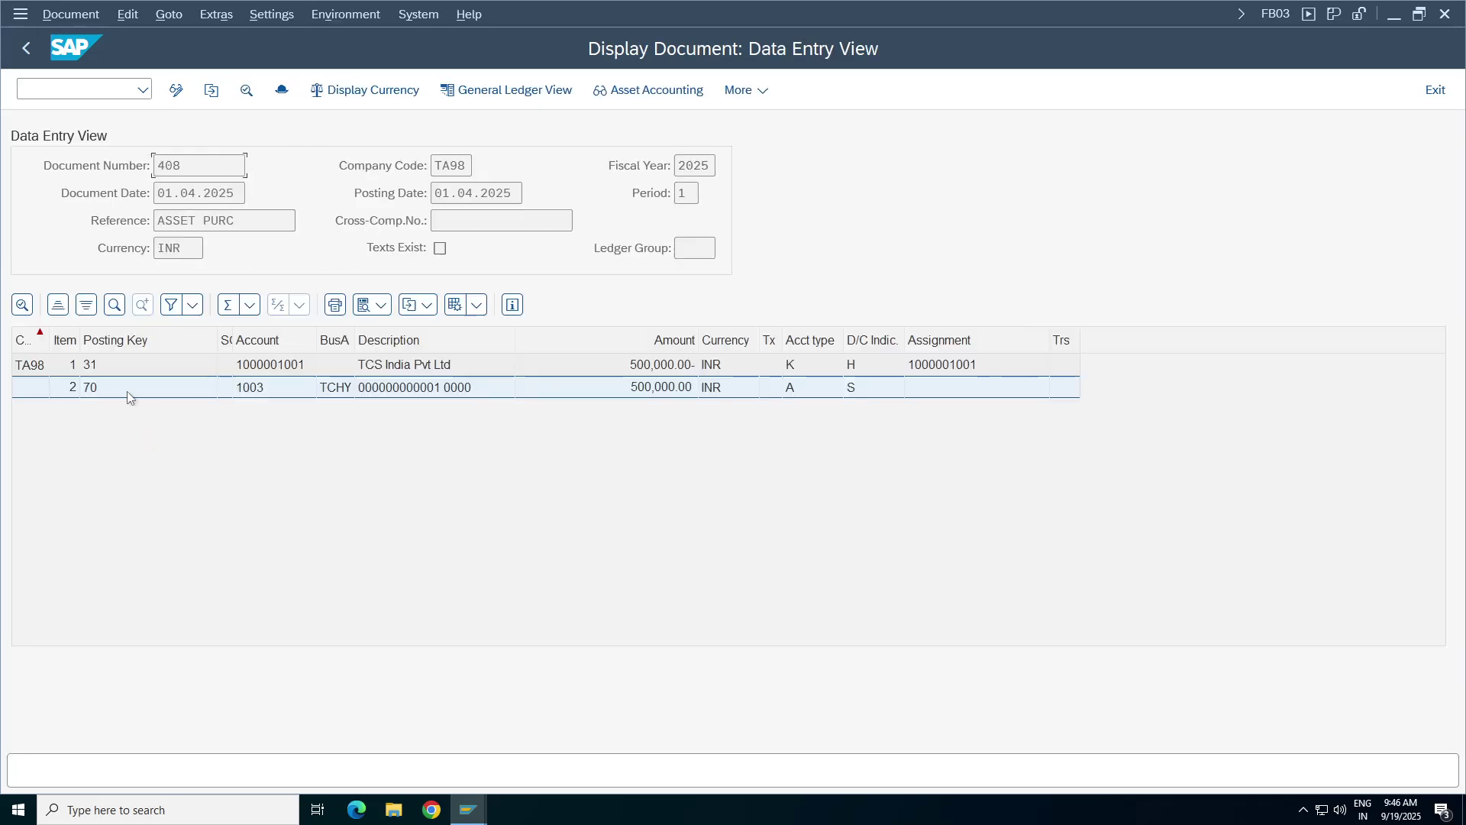
- Switch to the F-90 vendor invoice session, retry the asset line item, and return to the document overview
click(468, 809)
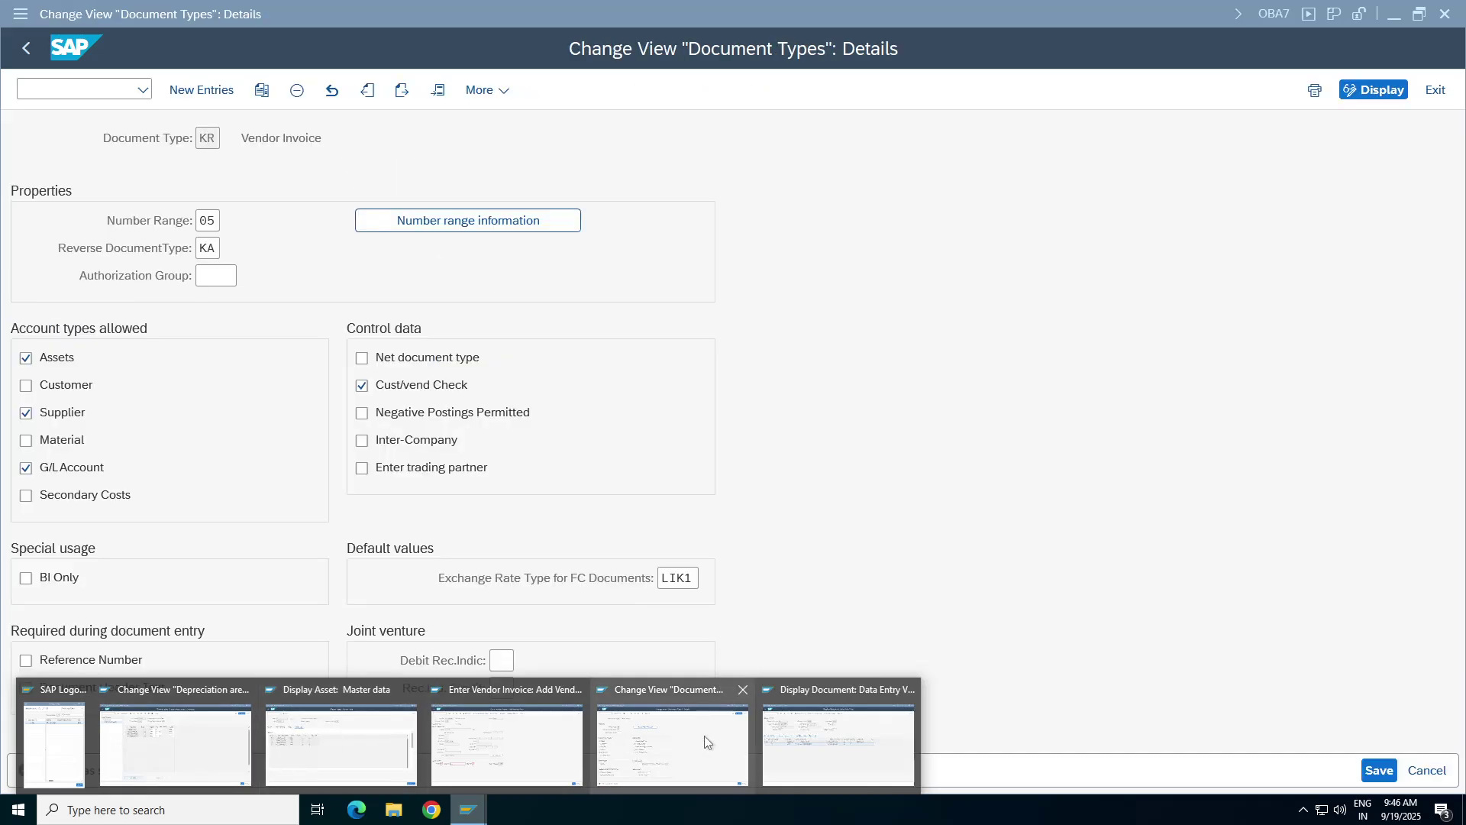
click(506, 745)
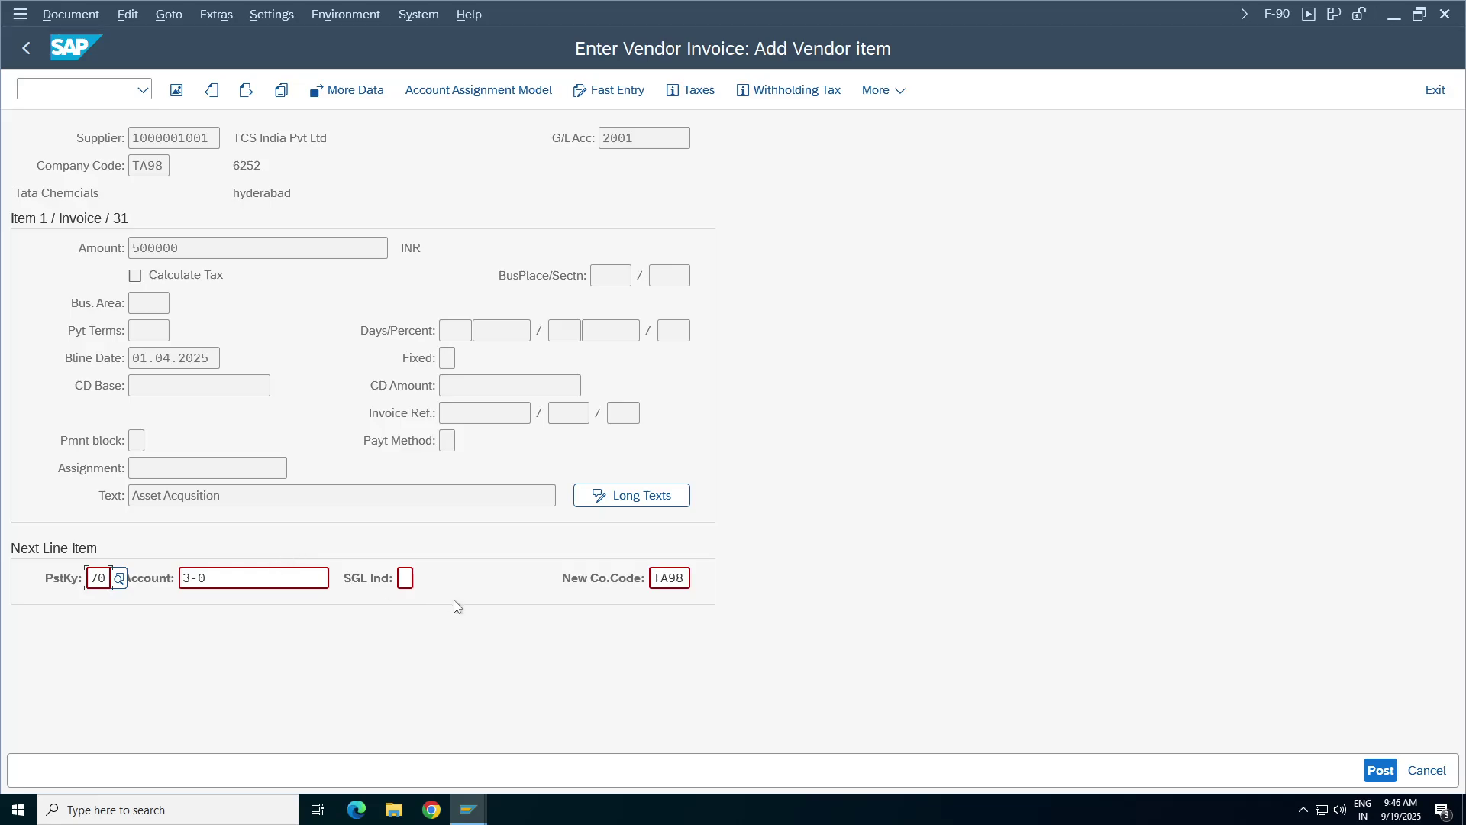
key(Return)
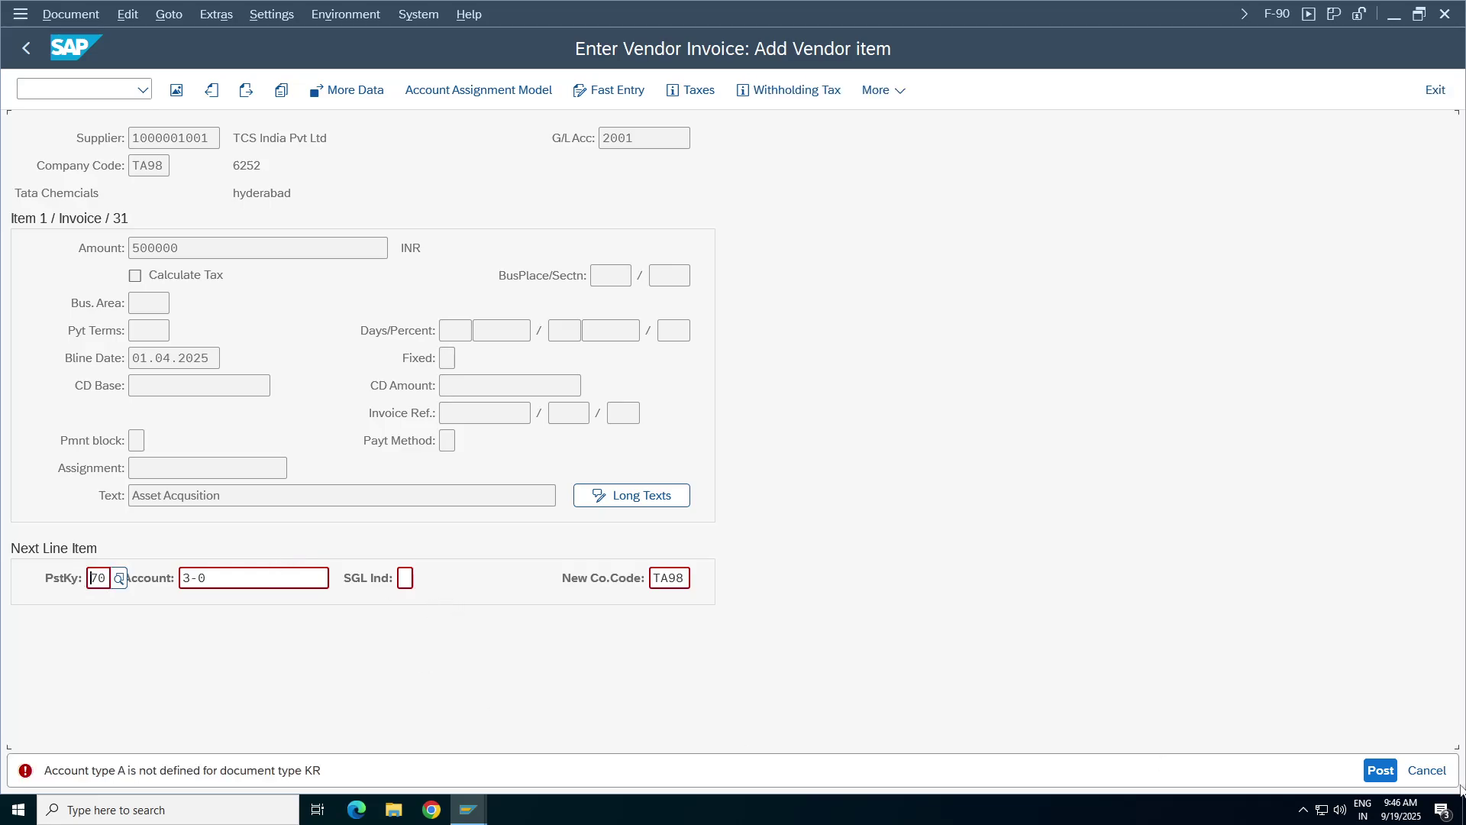
click(1426, 770)
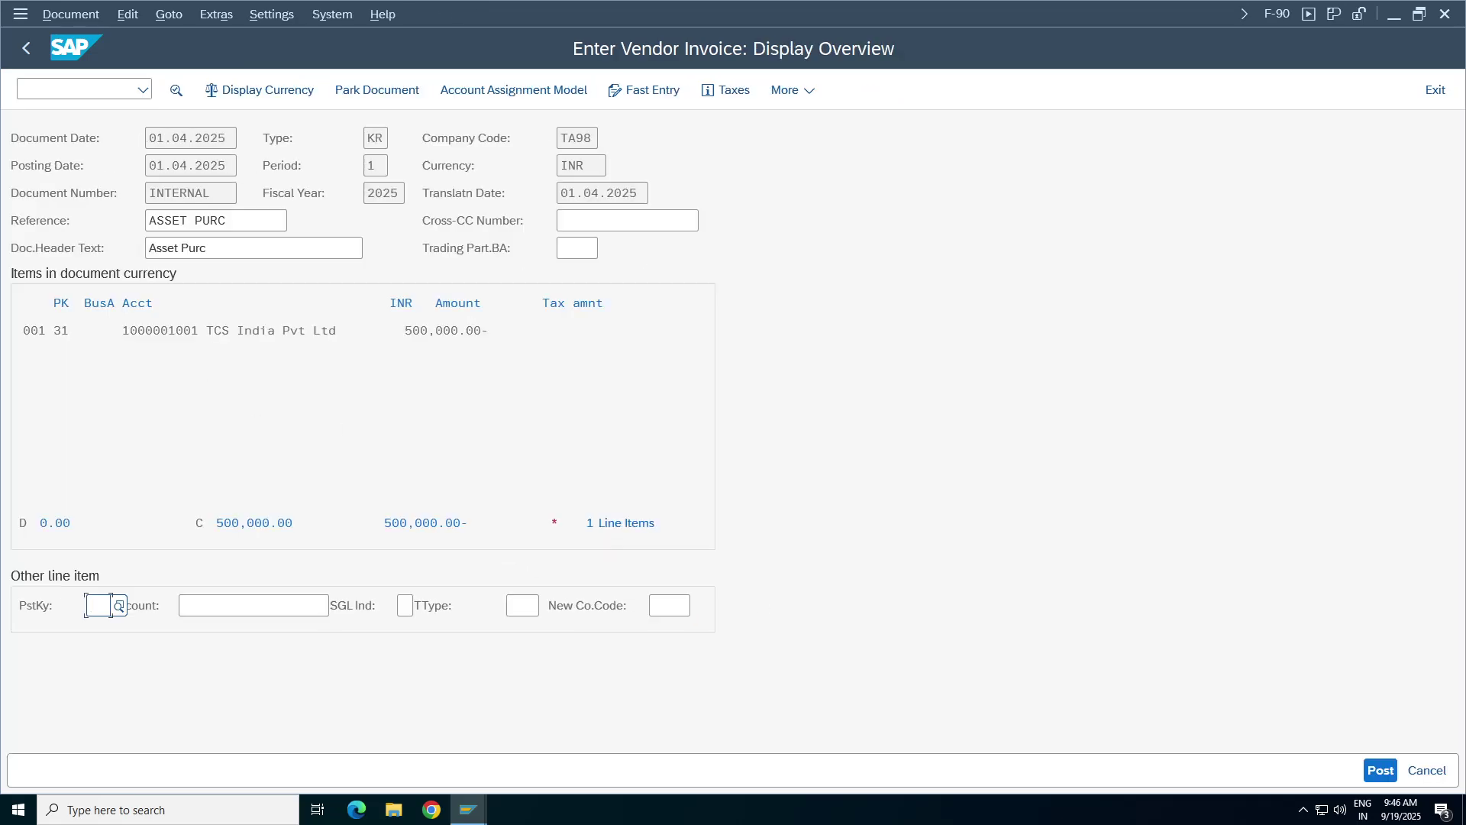
- Try to add a line item with posting key 70, asset 3-0 and transaction type 100 from the invoice overview
click(111, 629)
key(Tab)
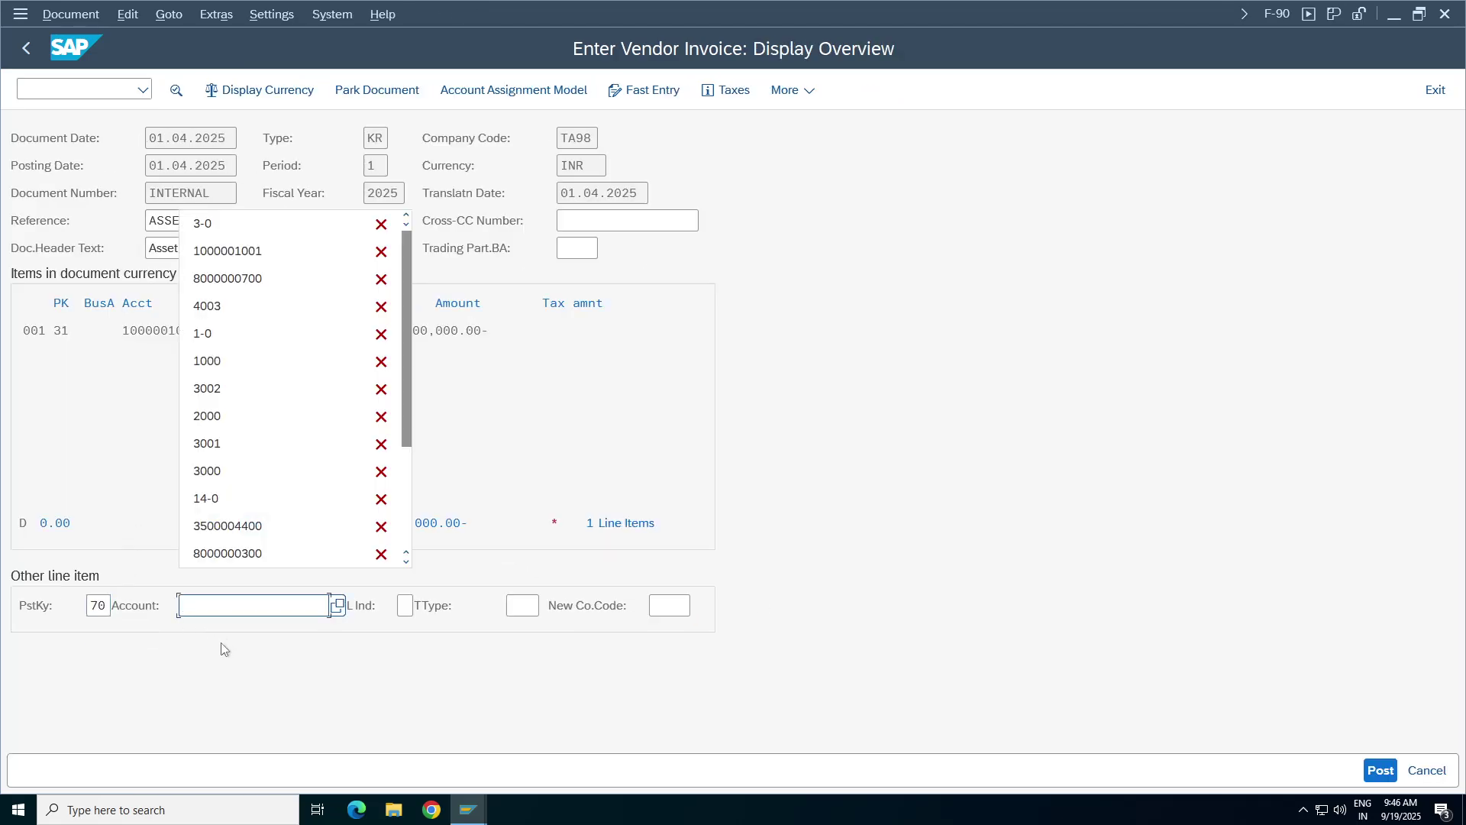
click(227, 250)
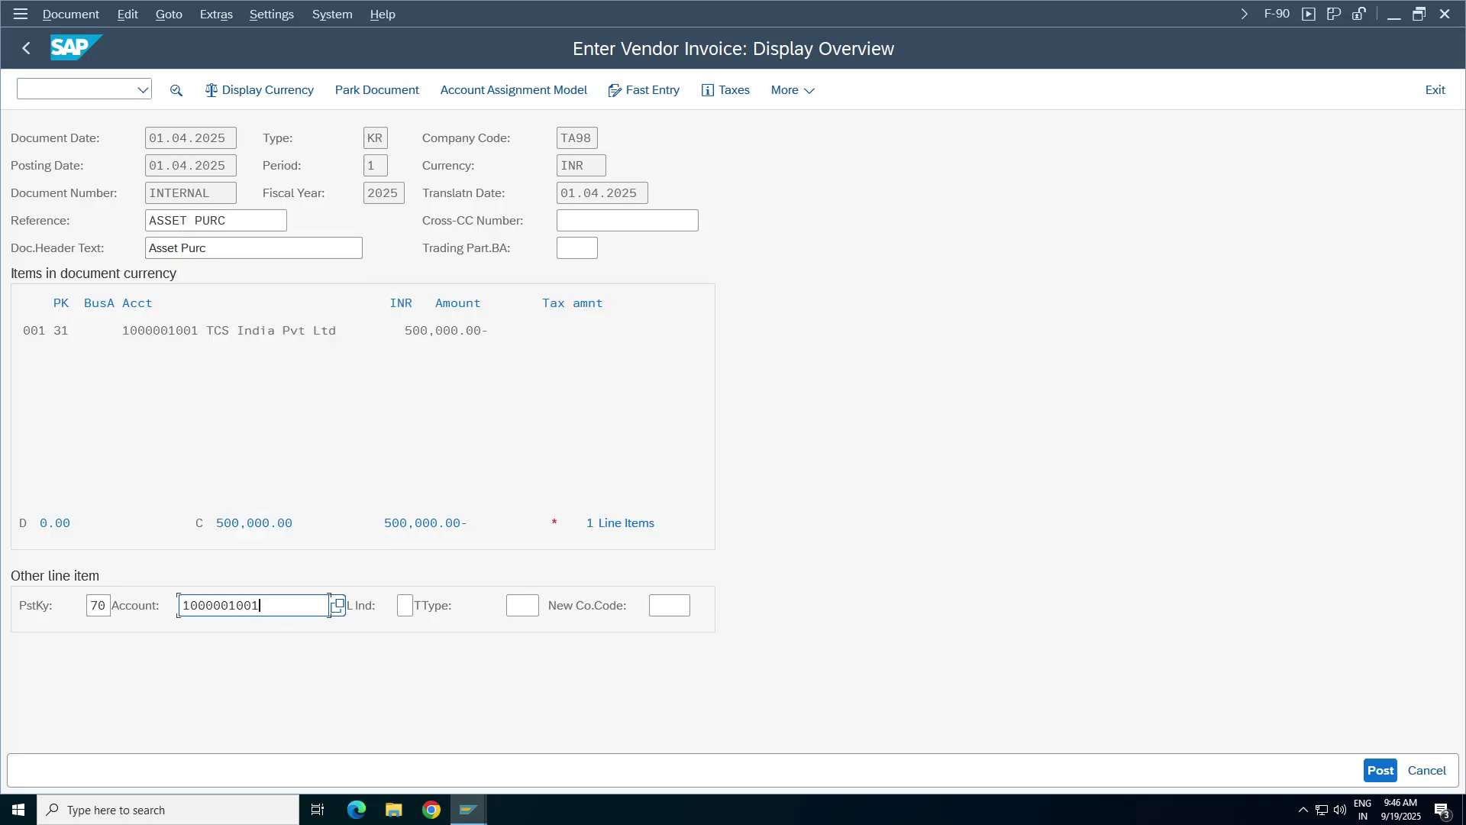
key(ctrl+a)
key(BackSpace)
click(228, 223)
click(522, 605)
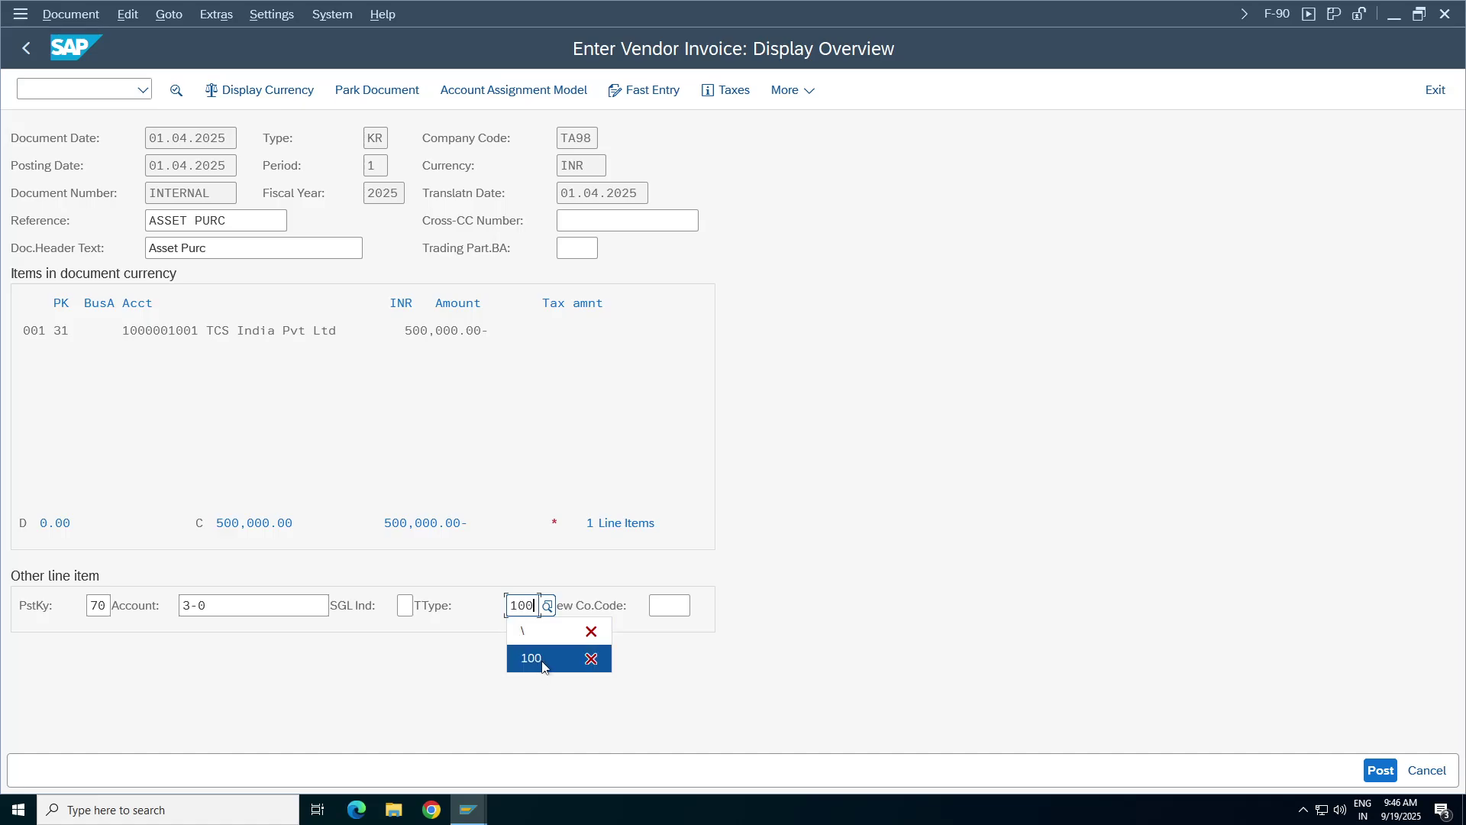
click(535, 658)
key(Return)
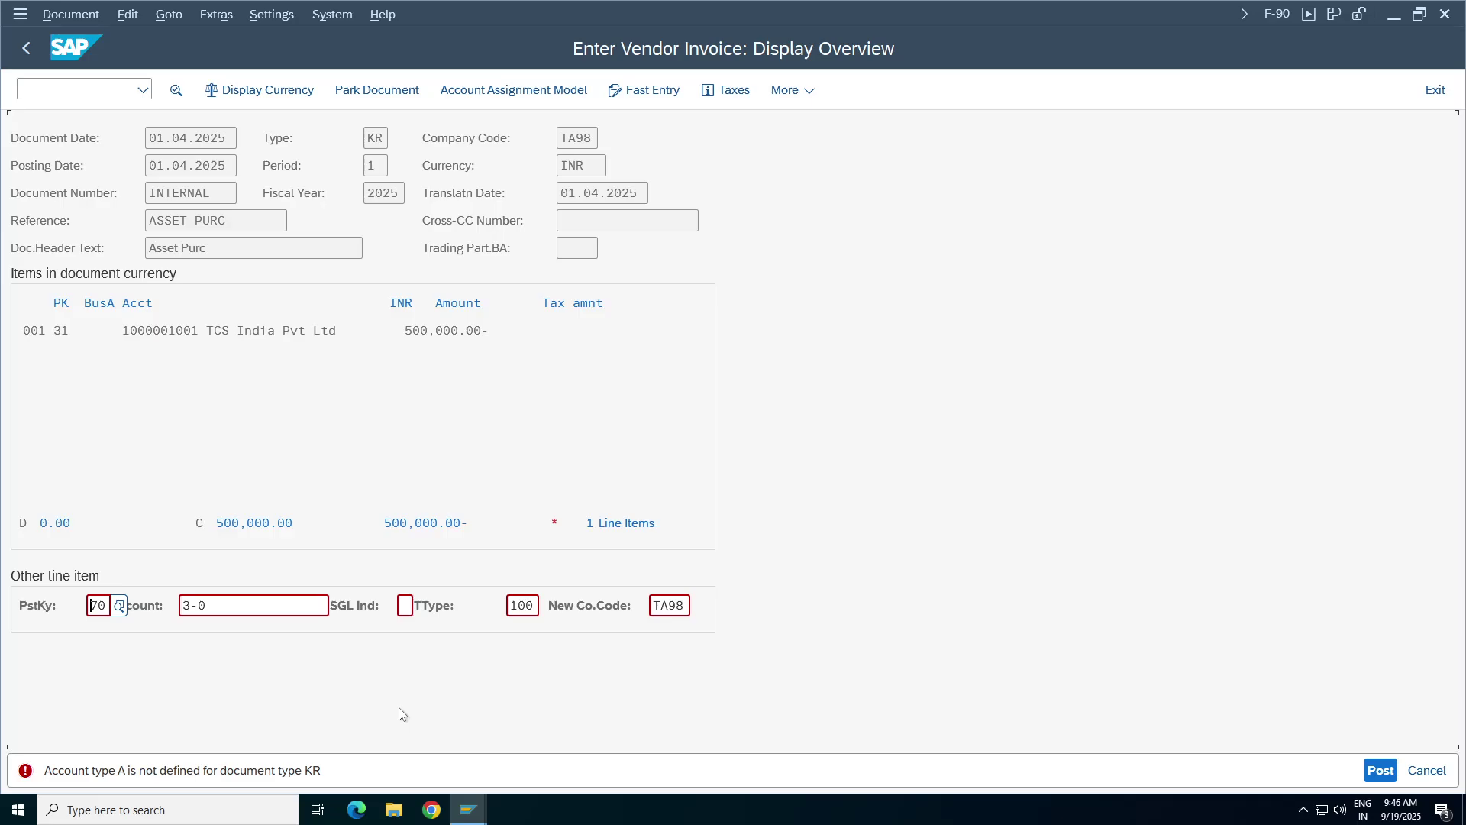
- Discard the unposted vendor invoice and return to the acquisition header data
click(468, 809)
click(1413, 773)
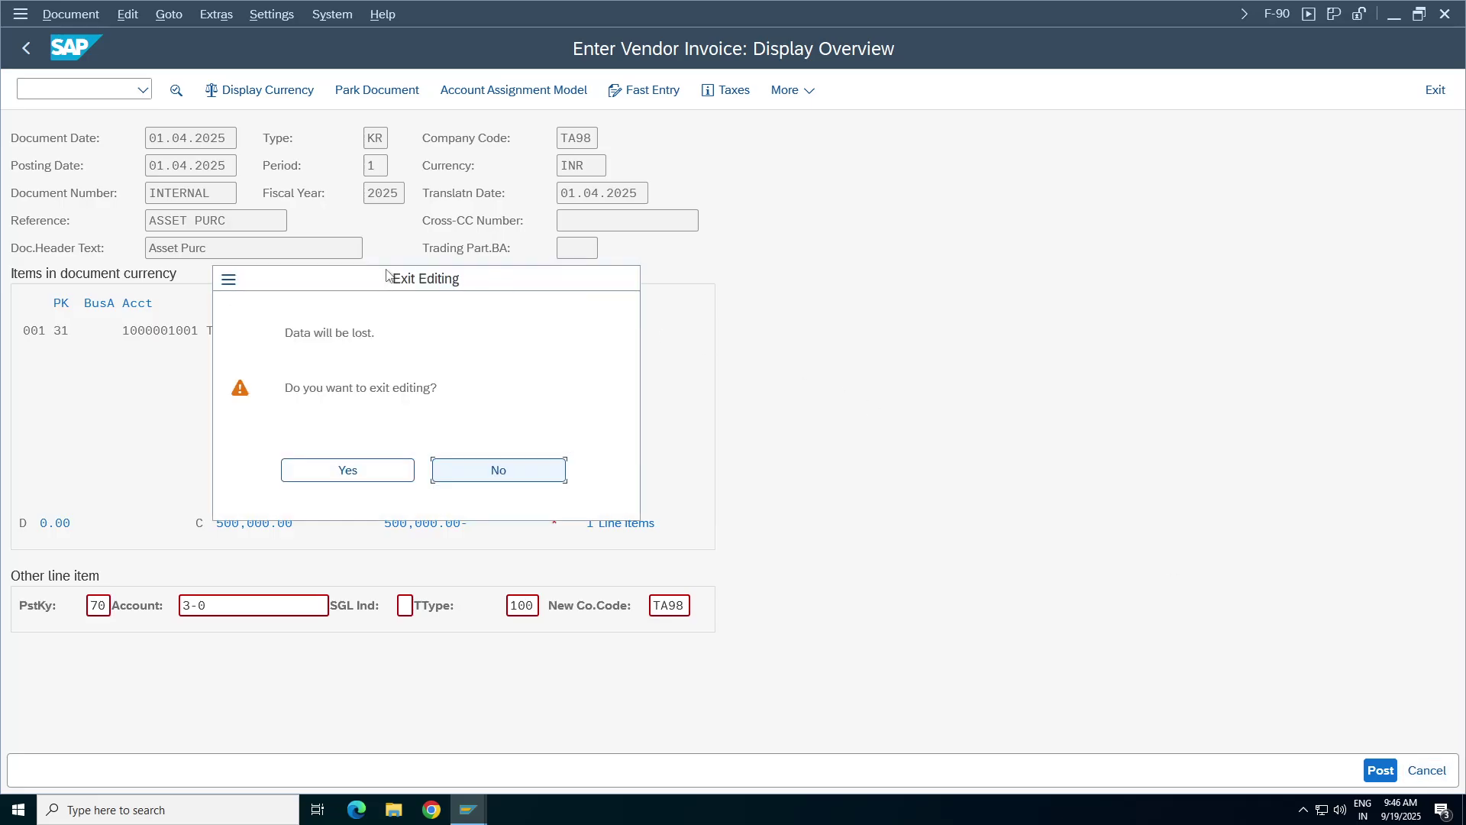
click(392, 477)
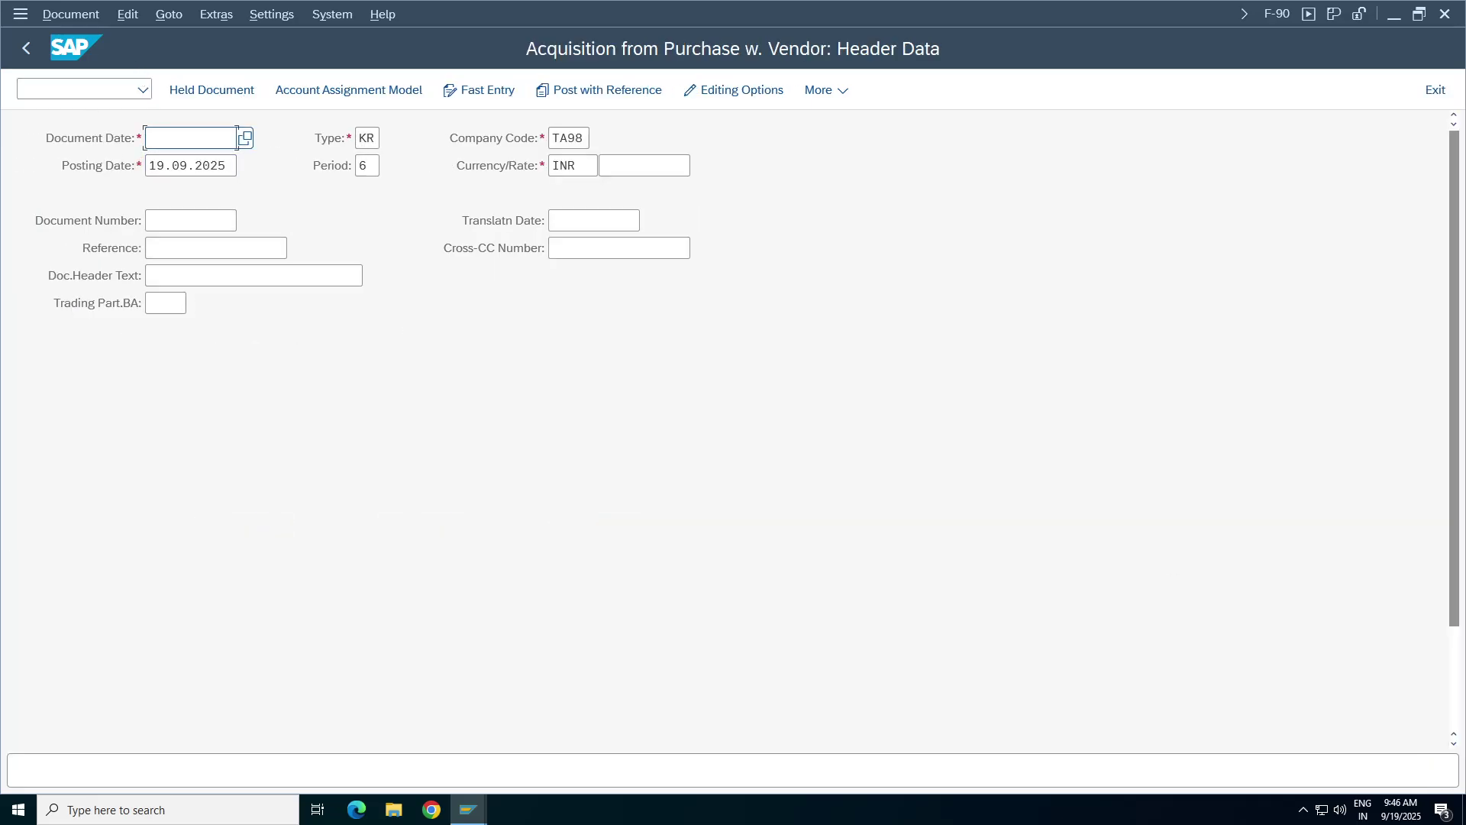
- Set the document and posting dates to 01.04.2025 and enter Asset Purc as both reference and document header text
key(BackSpace)
click(187, 181)
key(Tab)
key(BackSpace)
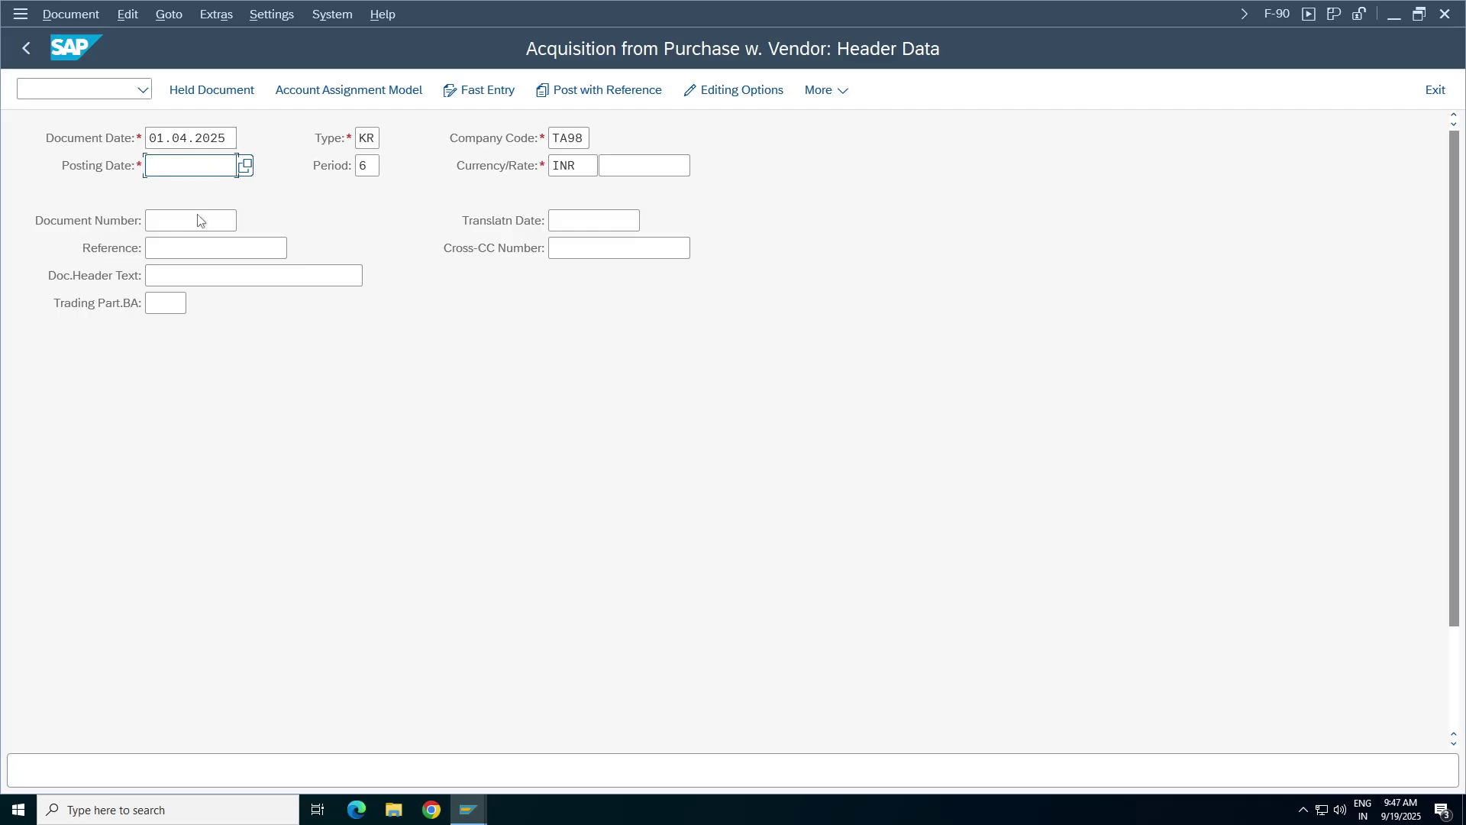
click(187, 185)
click(282, 248)
text(Asset Purc)
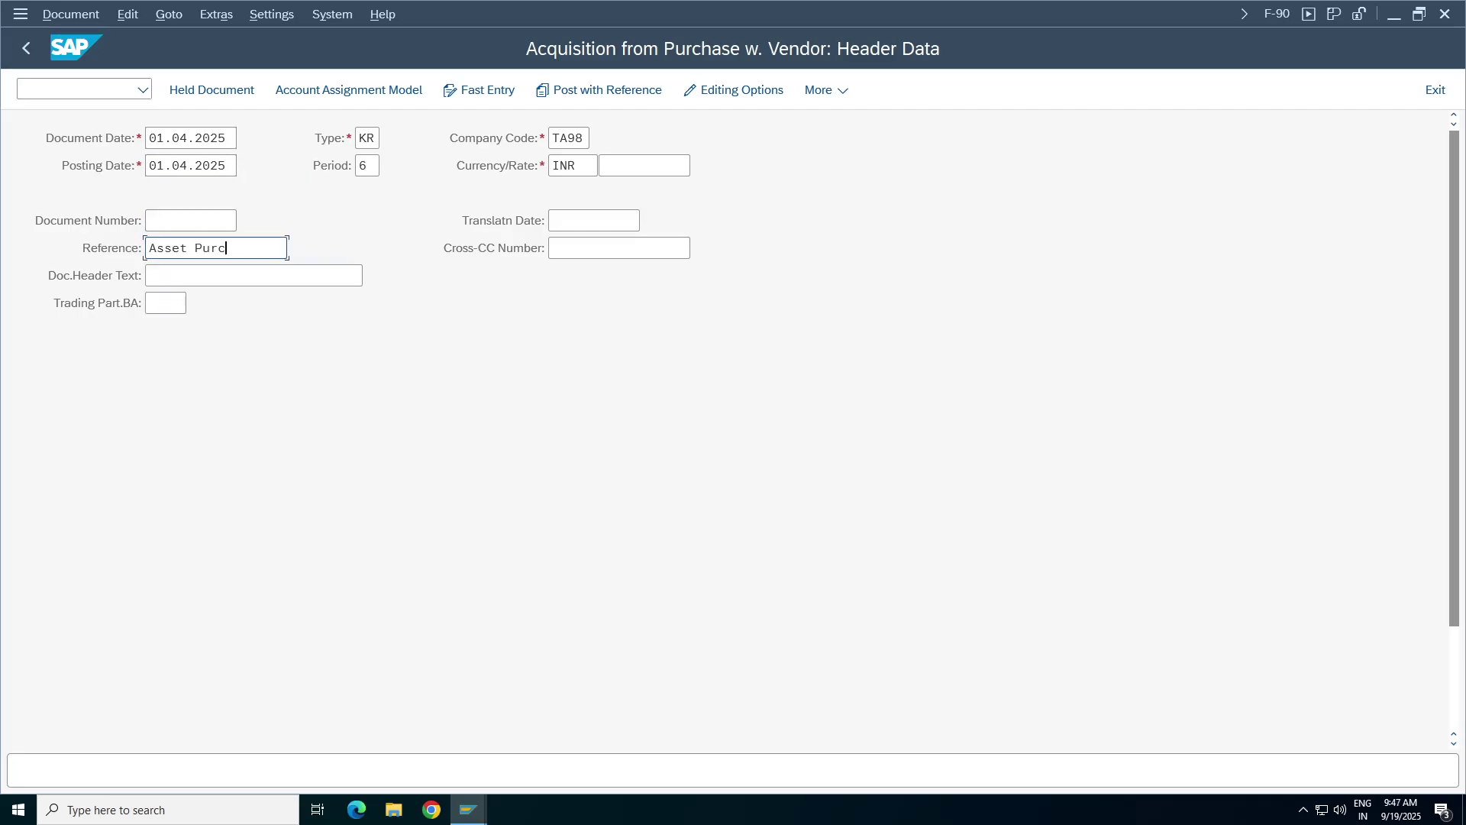
key(Tab)
text(Asset Purc)
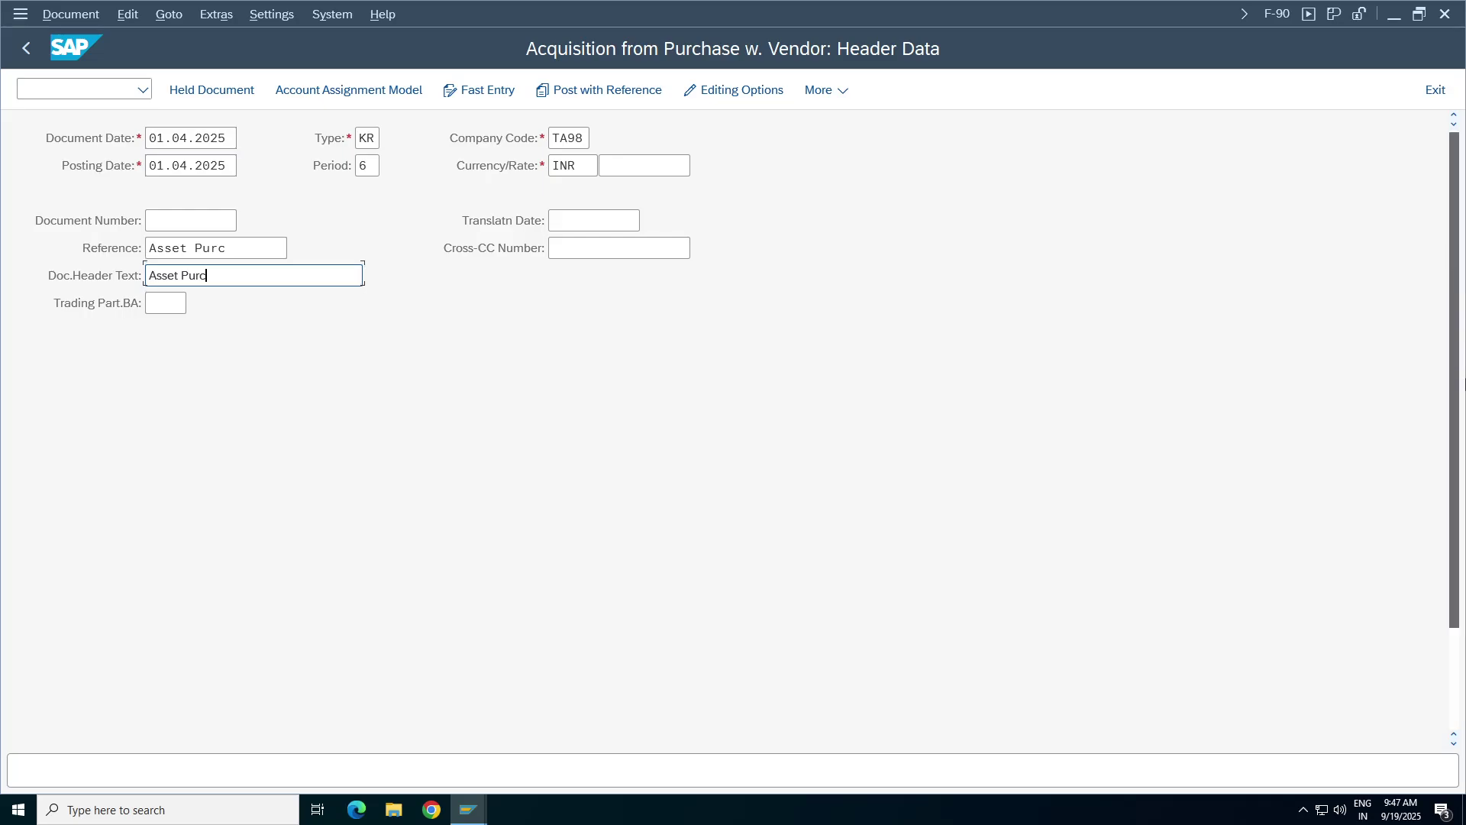
- Choose vendor TCS India Pvt Ltd as the first line item's account and continue to the vendor item details
scroll(1455, 264, down, 2)
click(229, 720)
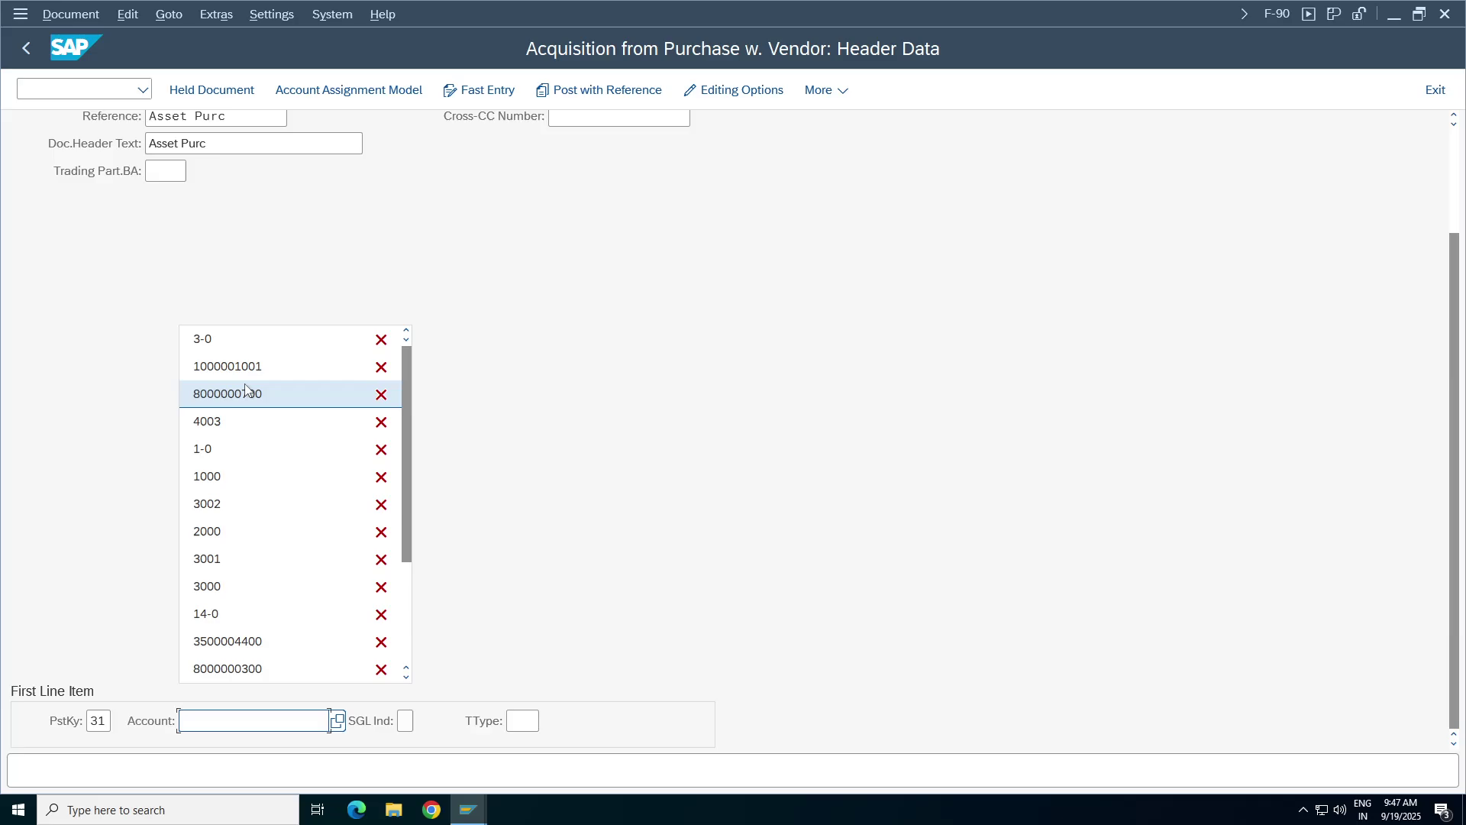
click(290, 368)
key(Return)
key(Return)
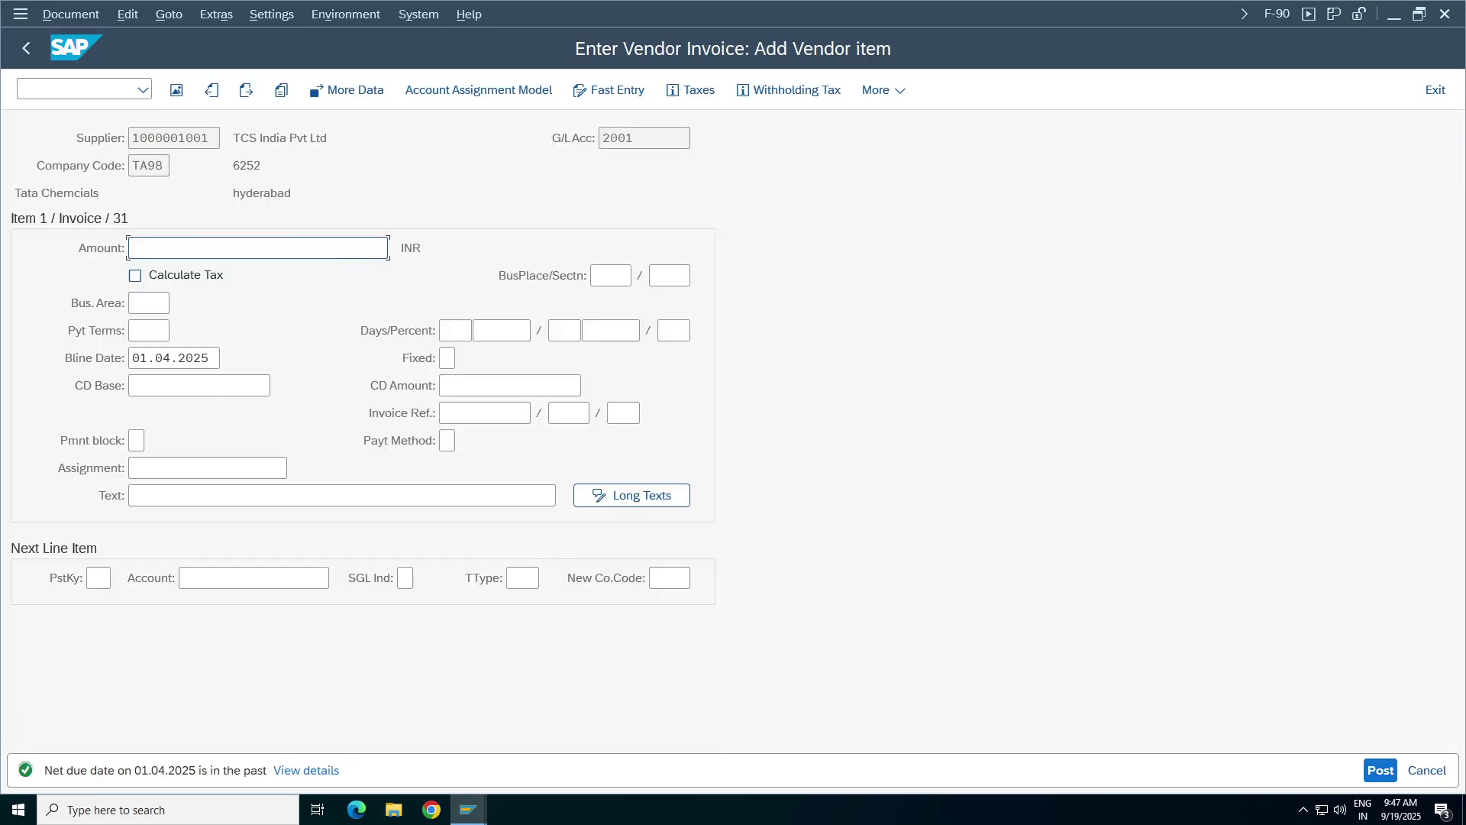
- Give the vendor item amount 500000, text Asset Acqusition and payment terms 0001, with posting key 70 for the next line item
text(500000)
click(183, 494)
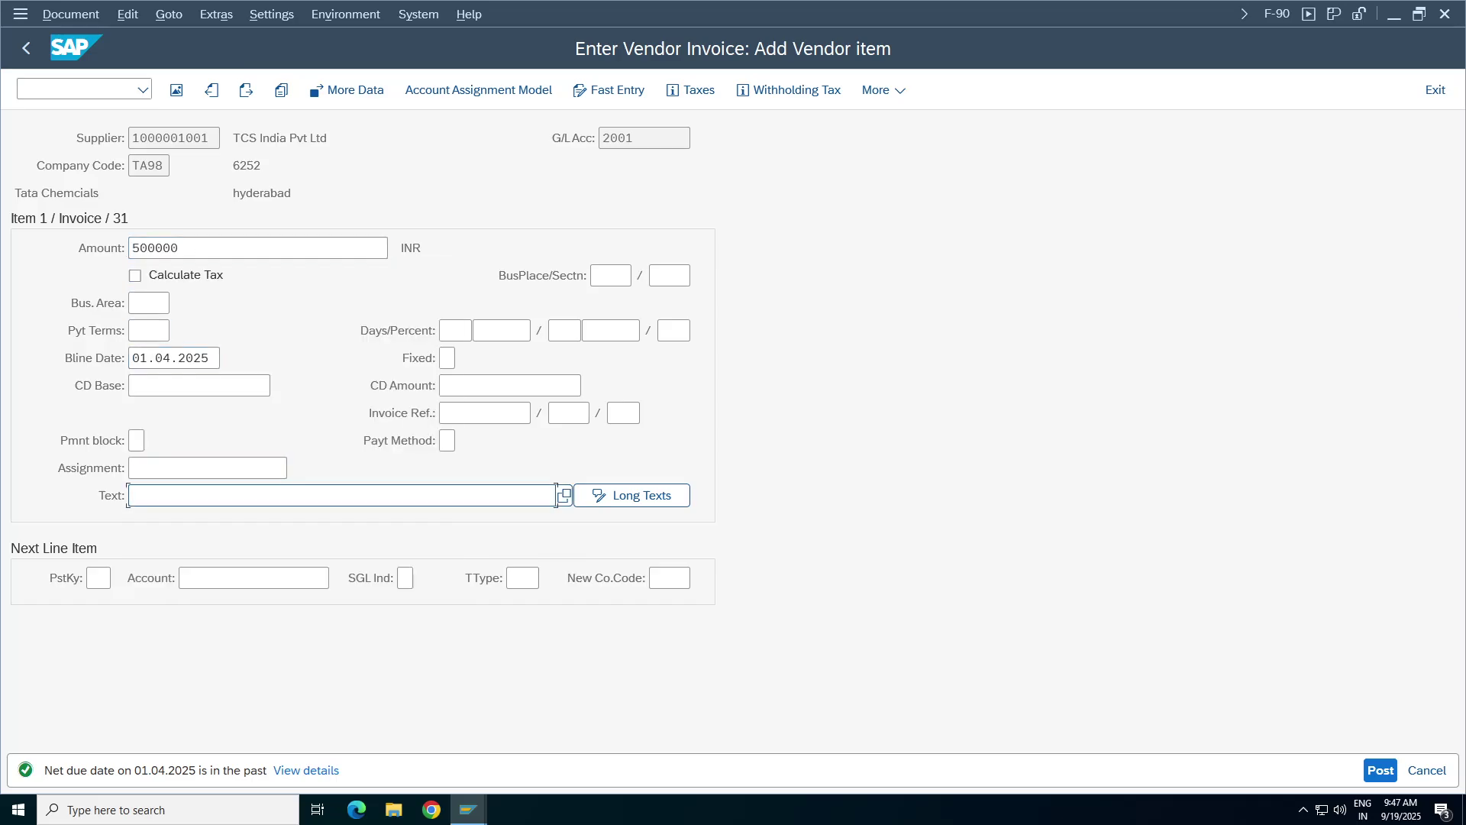
click(182, 116)
click(98, 577)
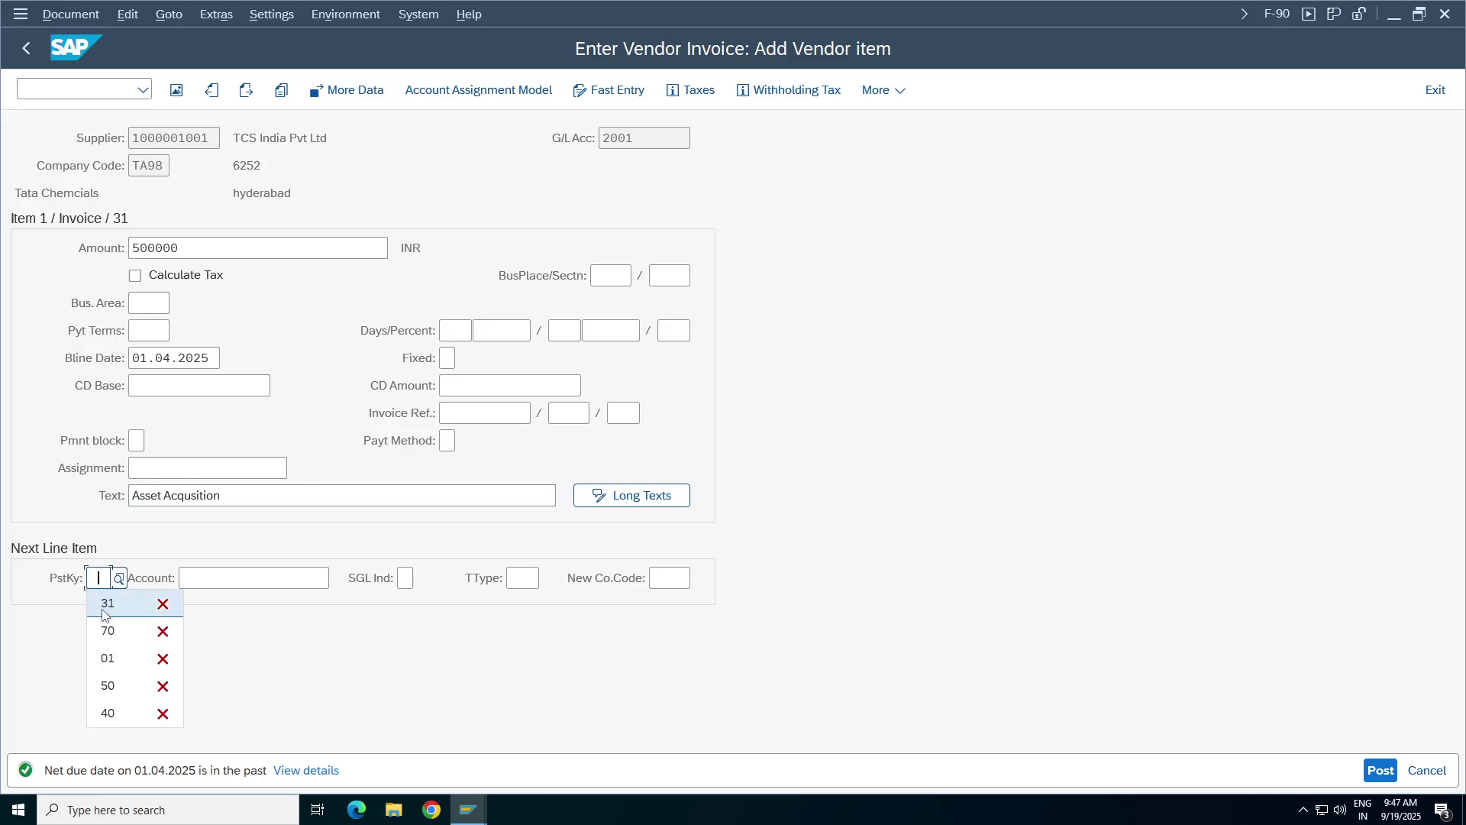
click(107, 631)
click(157, 330)
text(0001)
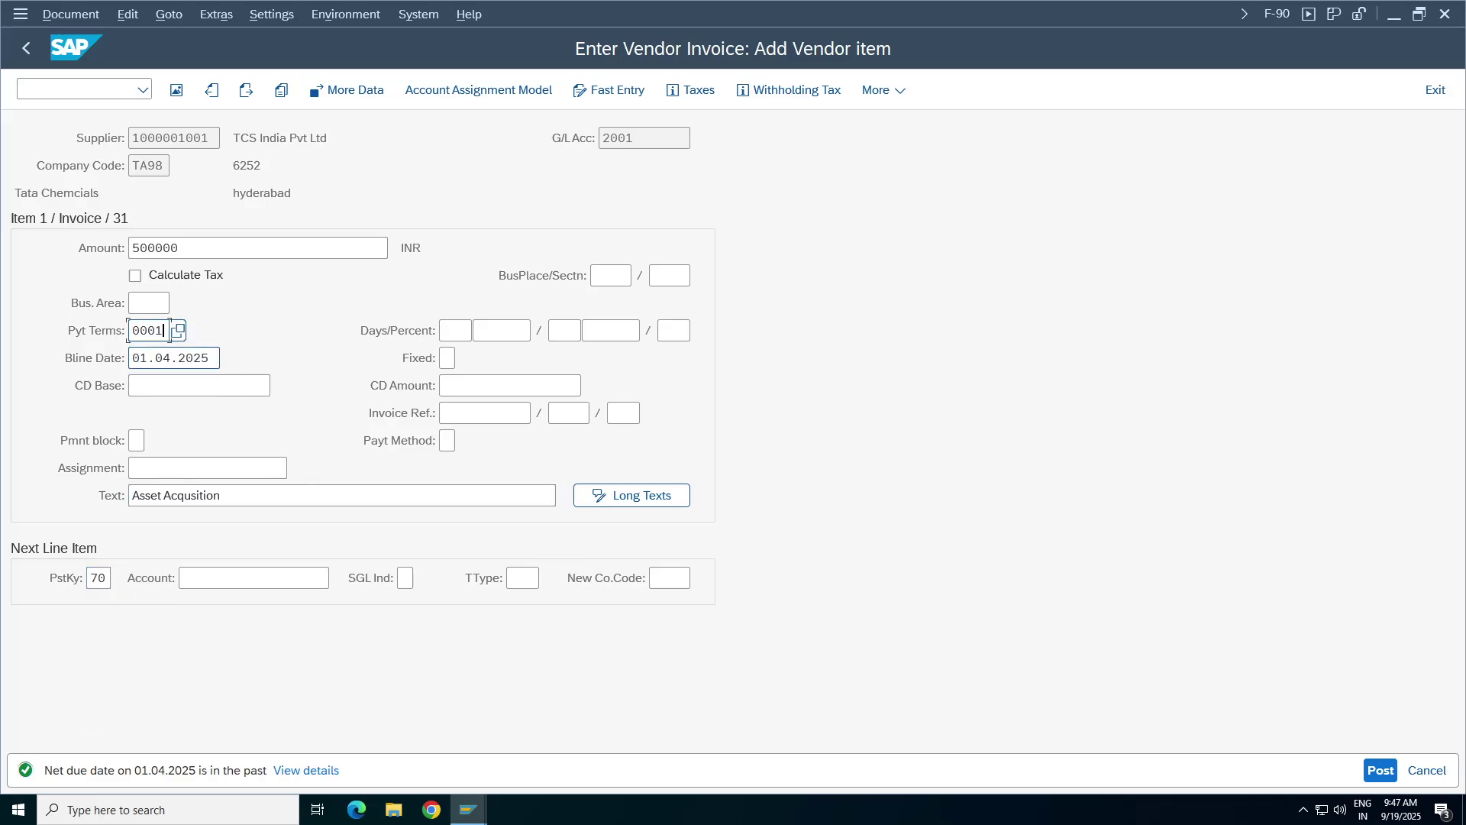
- Give the next line item asset account 3-0 and transaction type 100, External asset acquisition
click(252, 577)
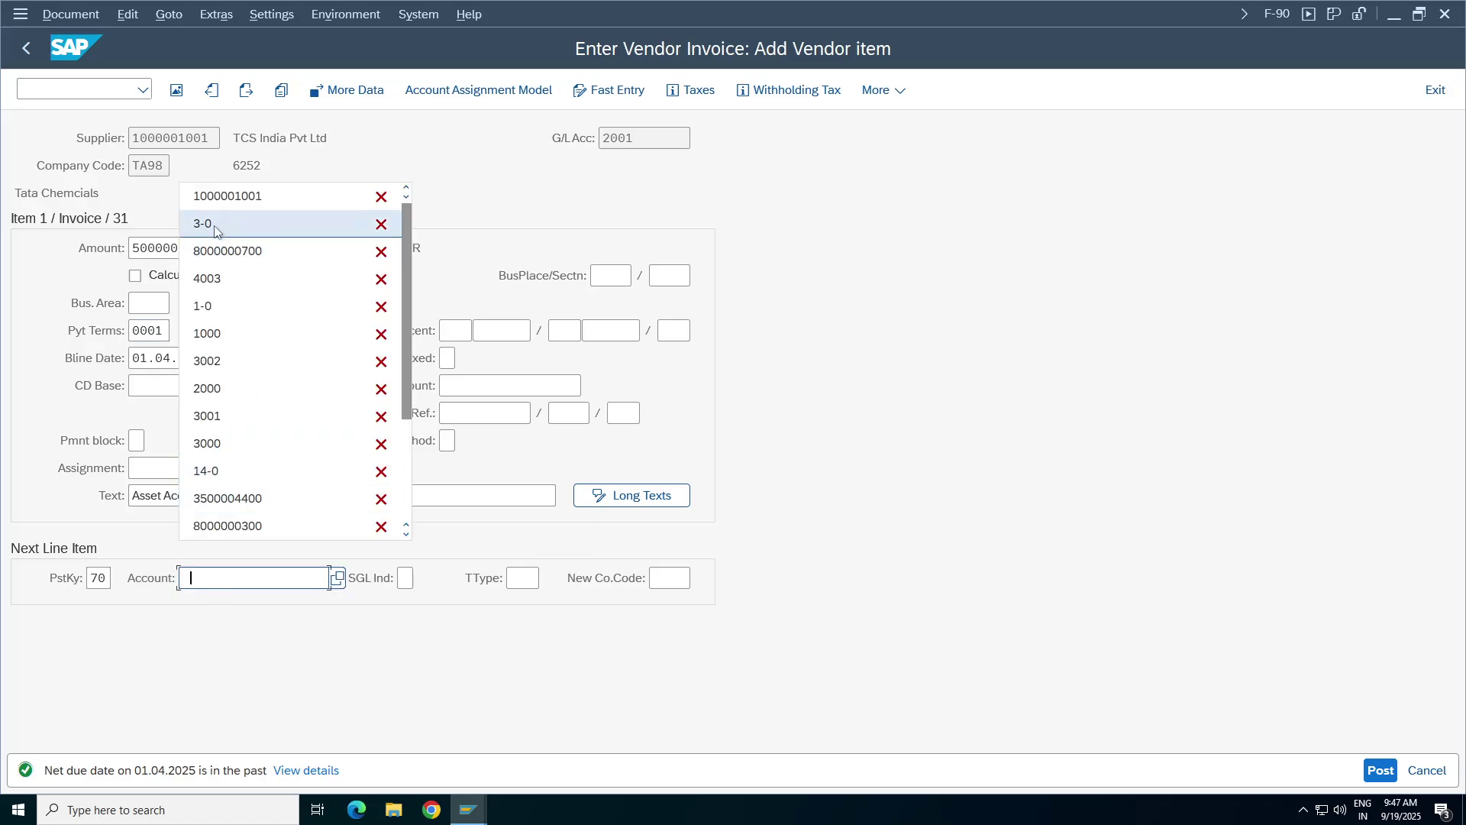
click(215, 224)
click(523, 578)
text(100)
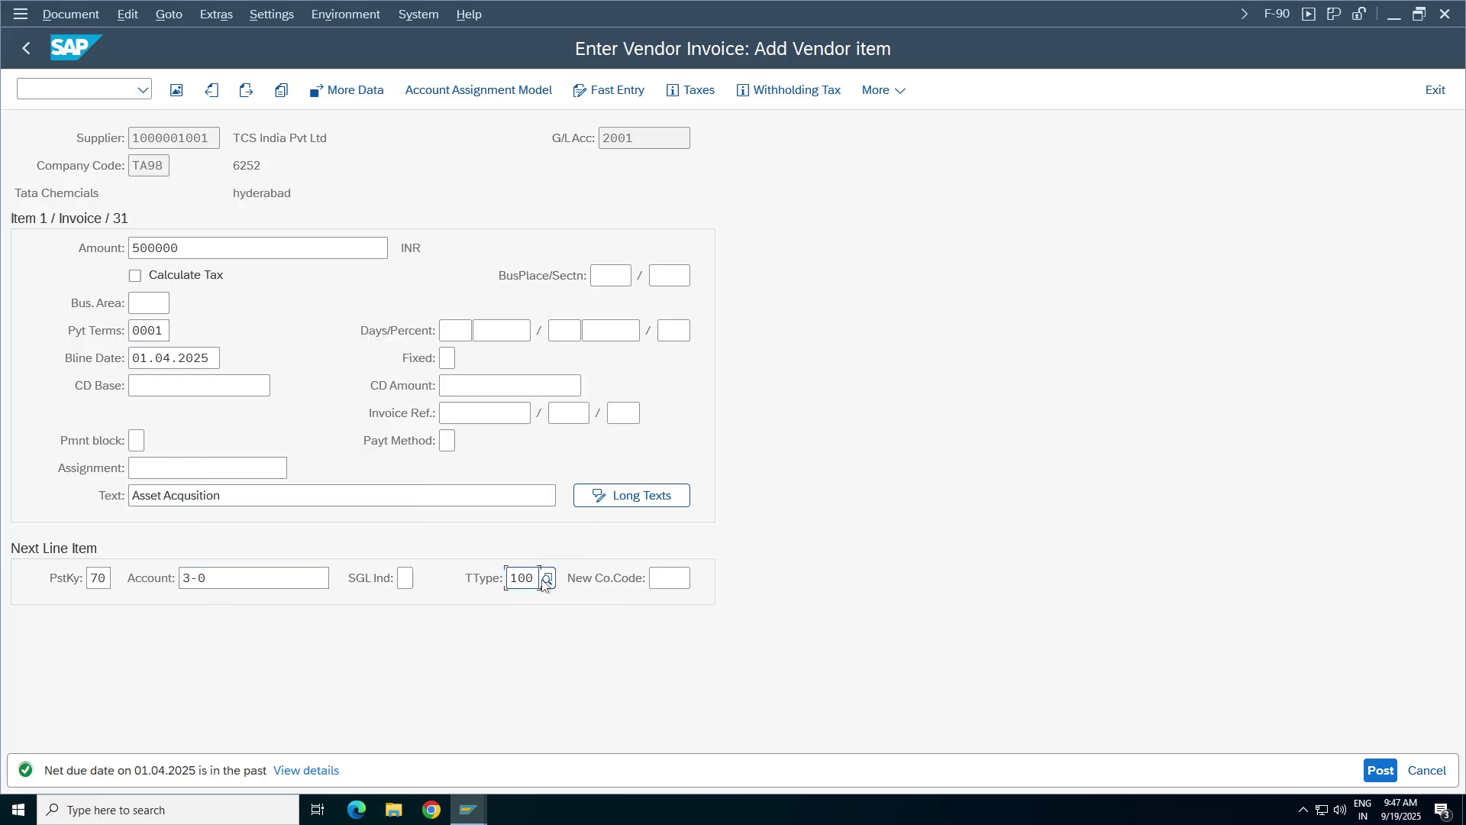
key(Return)
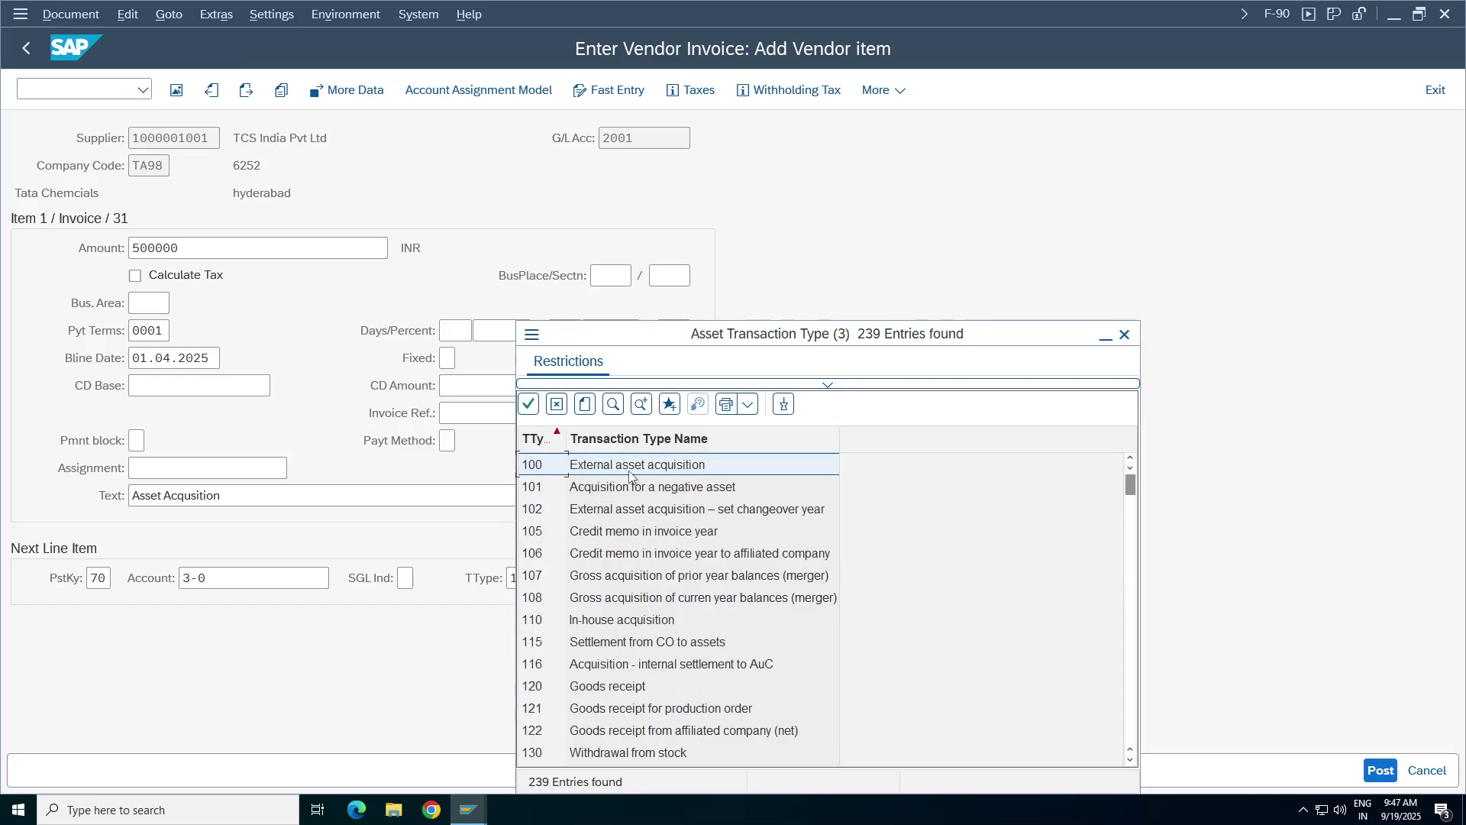
click(1124, 334)
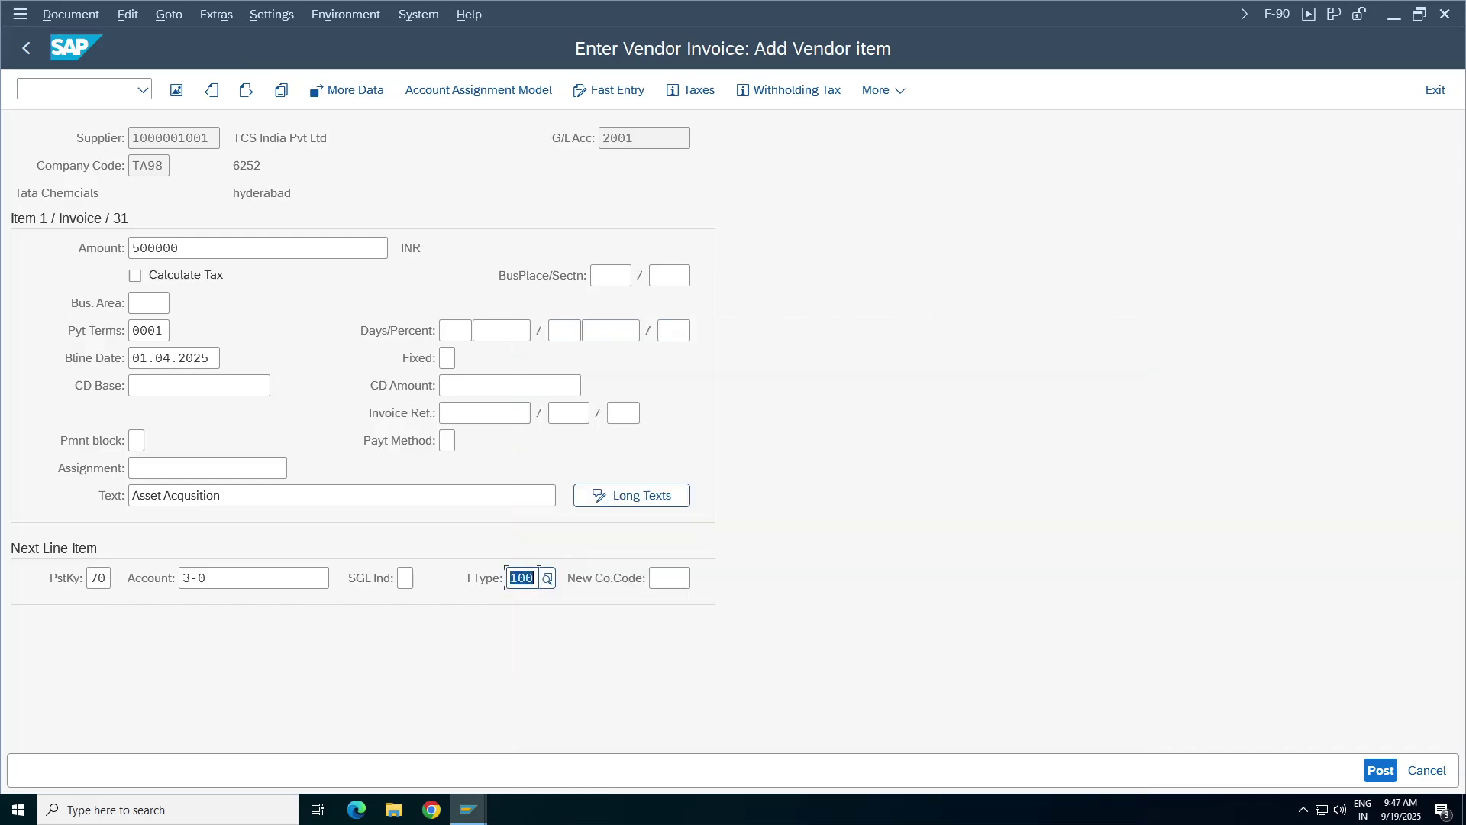
click(539, 579)
- Continue past the due date and payment terms warnings and accept the withholding tax details without a tax code
key(Return)
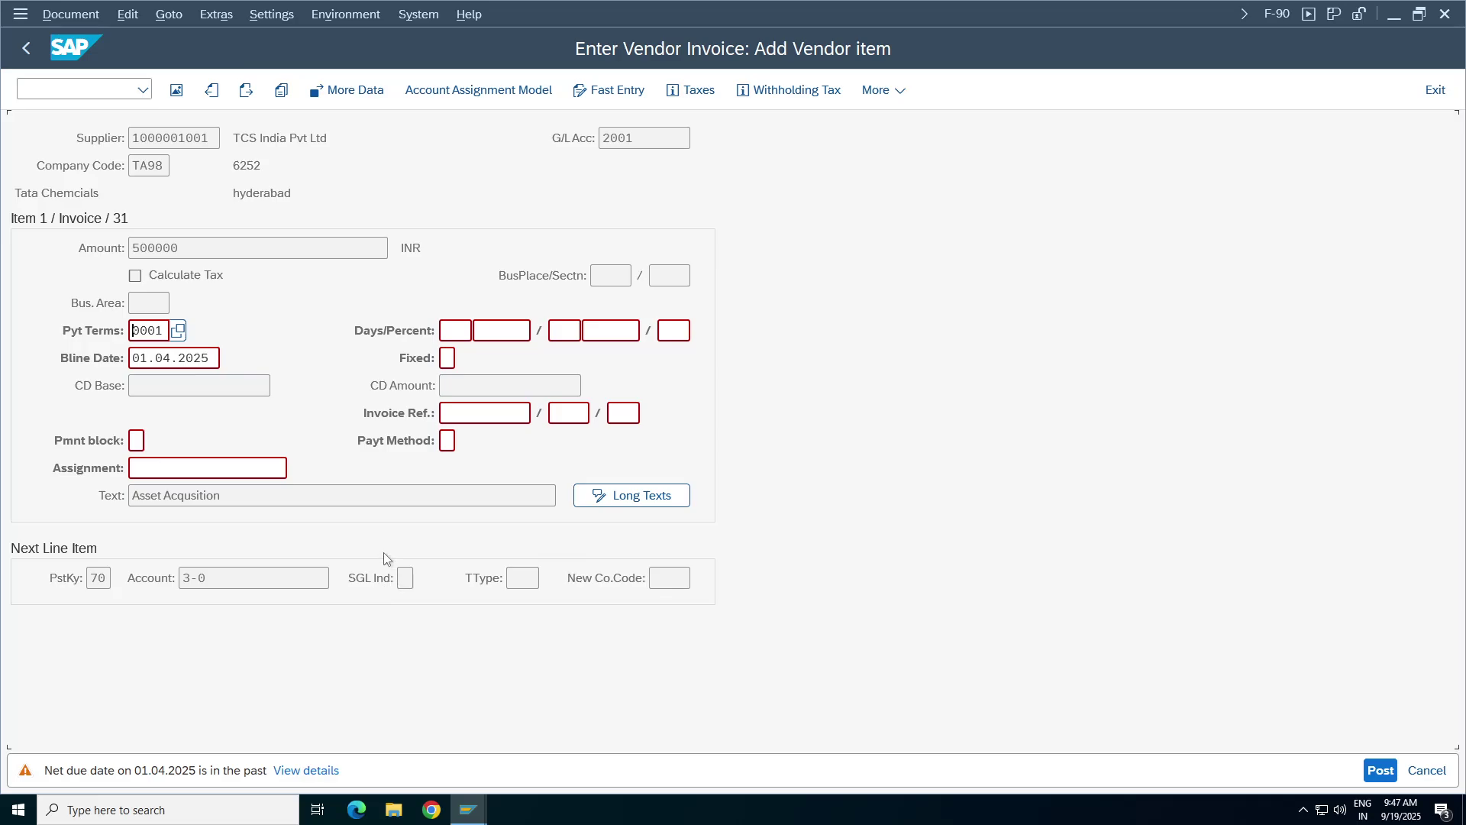
key(Return)
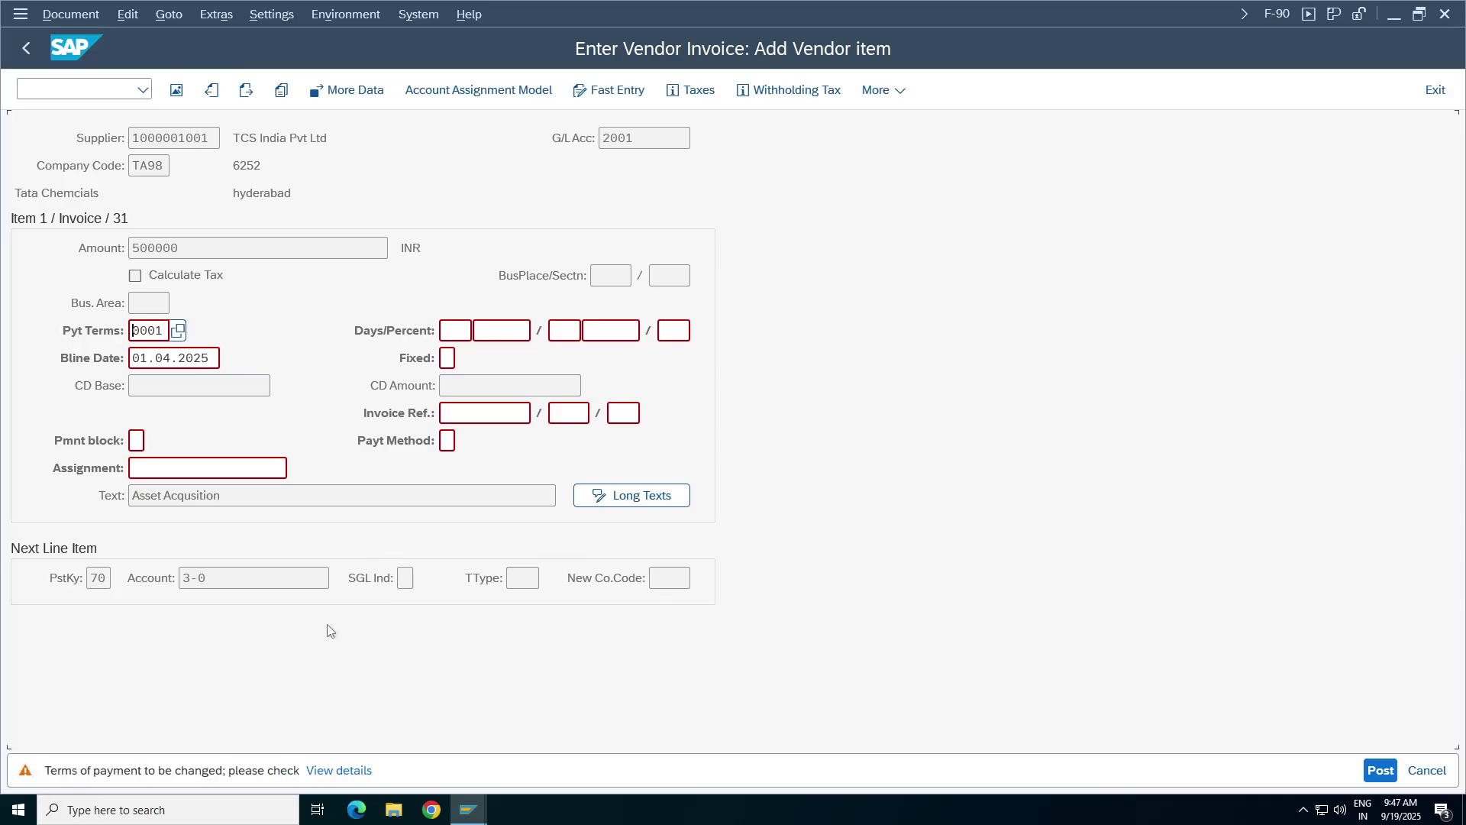
key(Return)
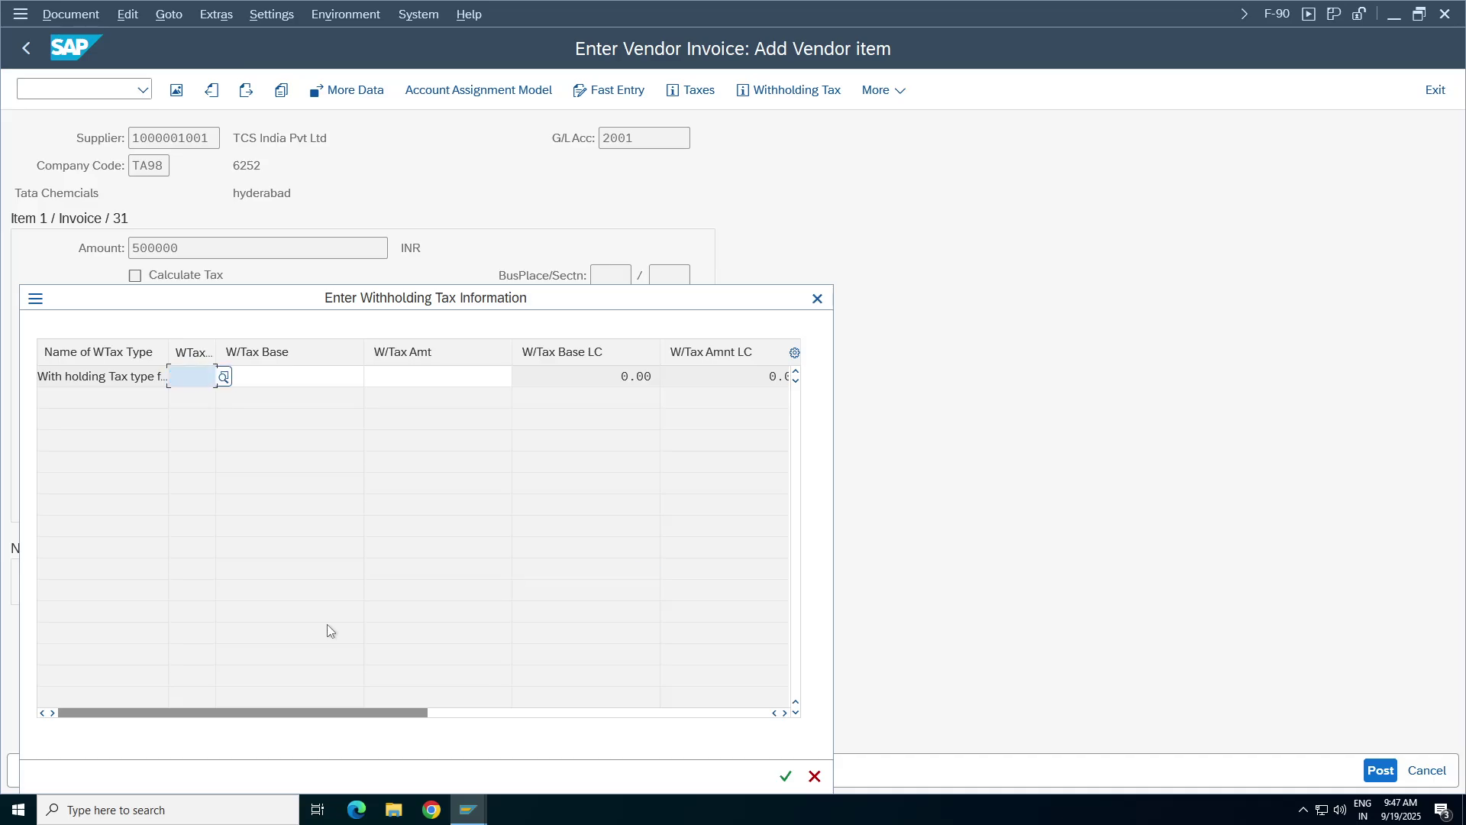
key(Return)
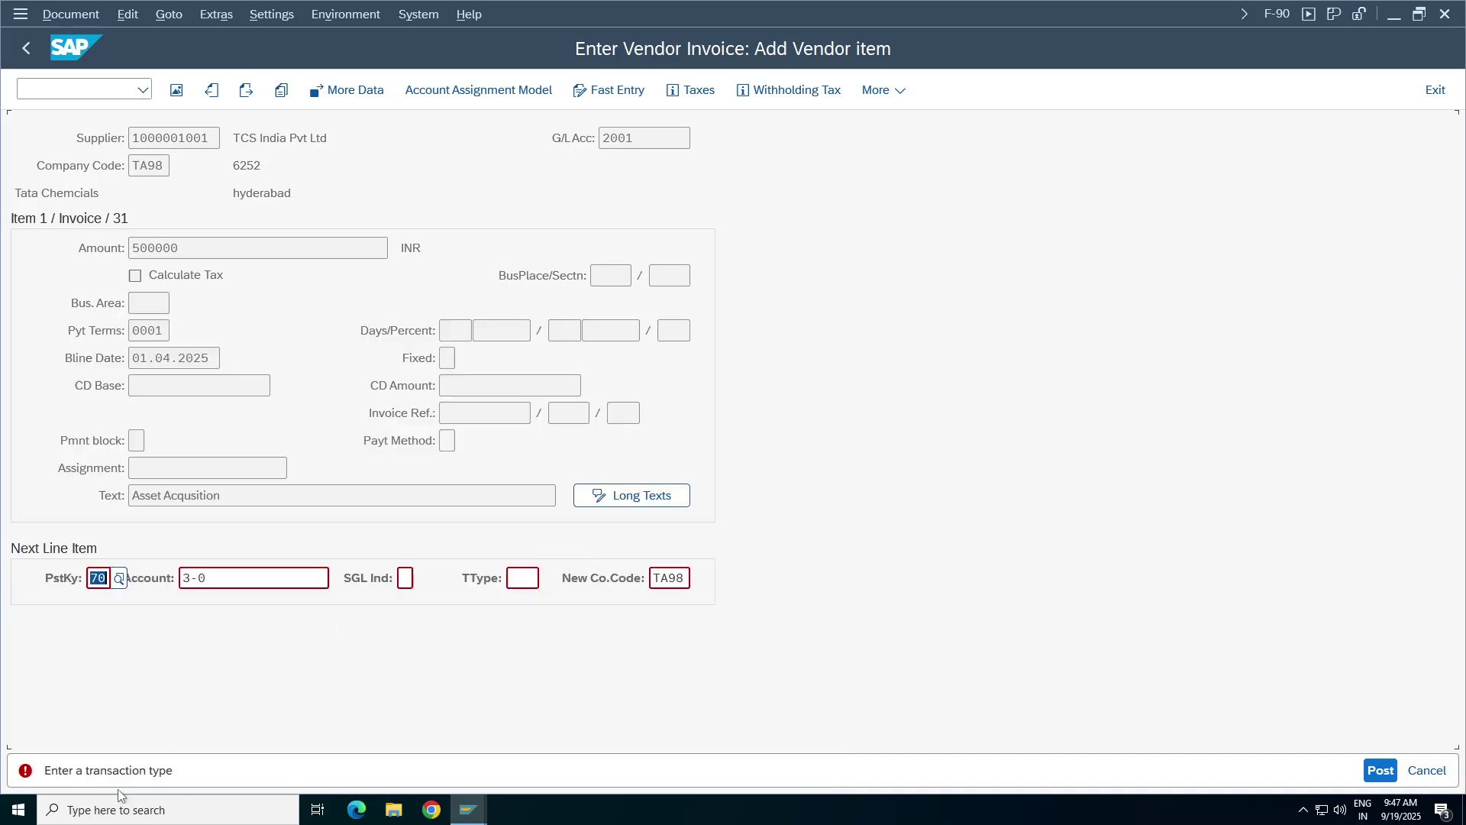
- Reselect transaction type 100 for the next line item and continue to the asset item details
click(522, 578)
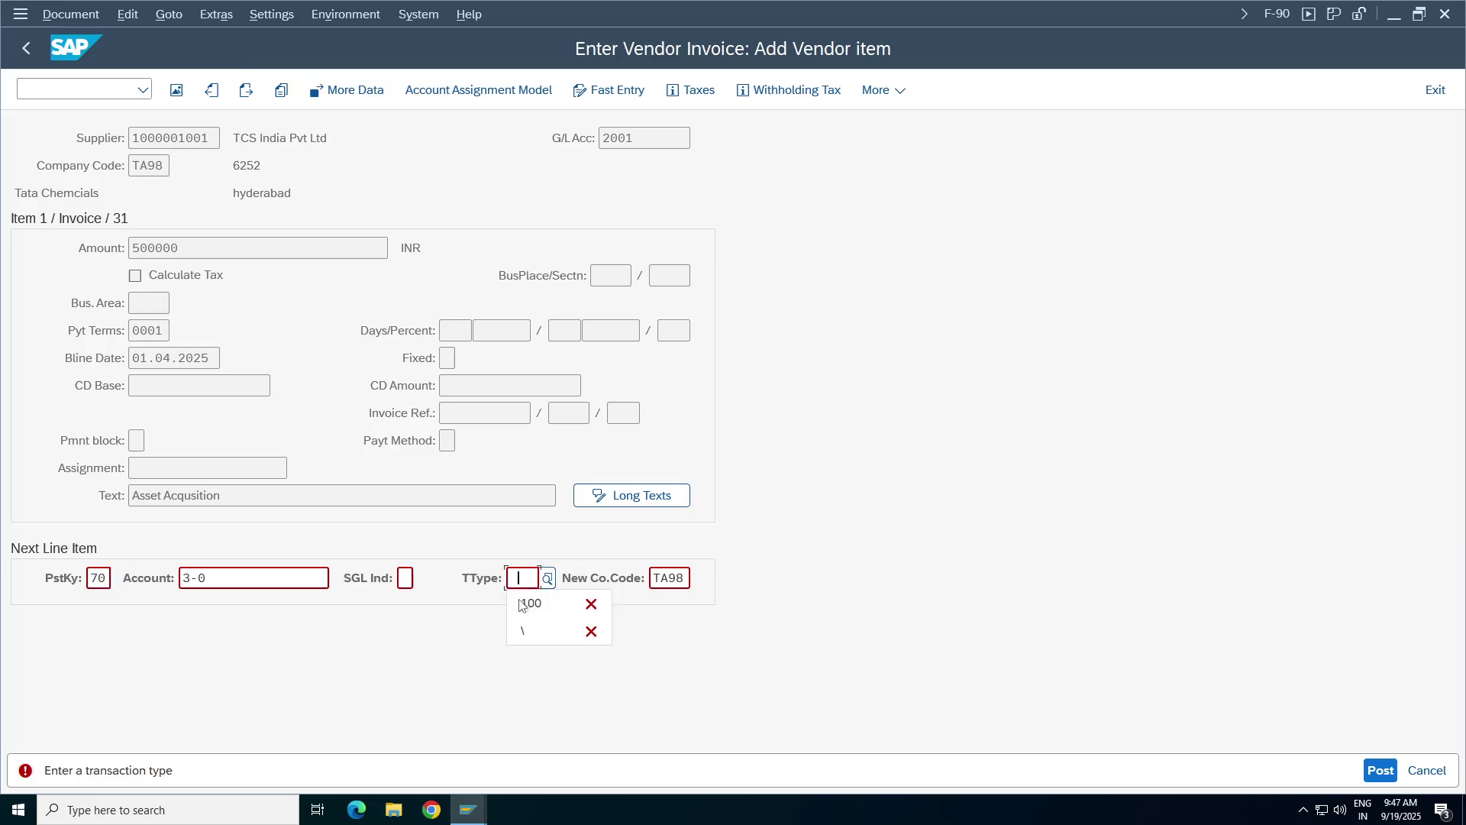
click(565, 615)
key(Return)
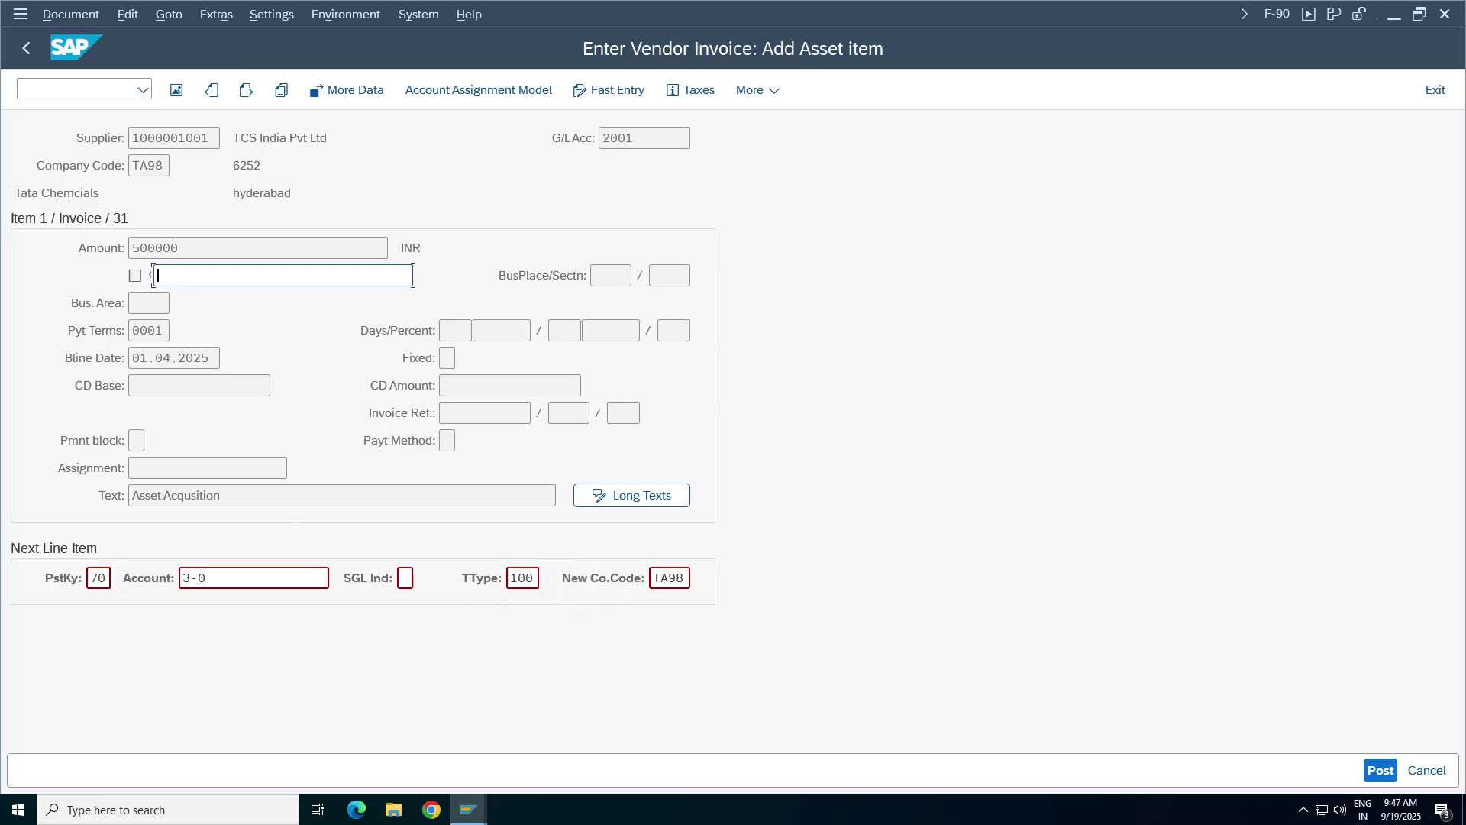
- Give the asset item amount 500000 and text Asset Acqusition, and display the document overview
click(174, 276)
click(207, 309)
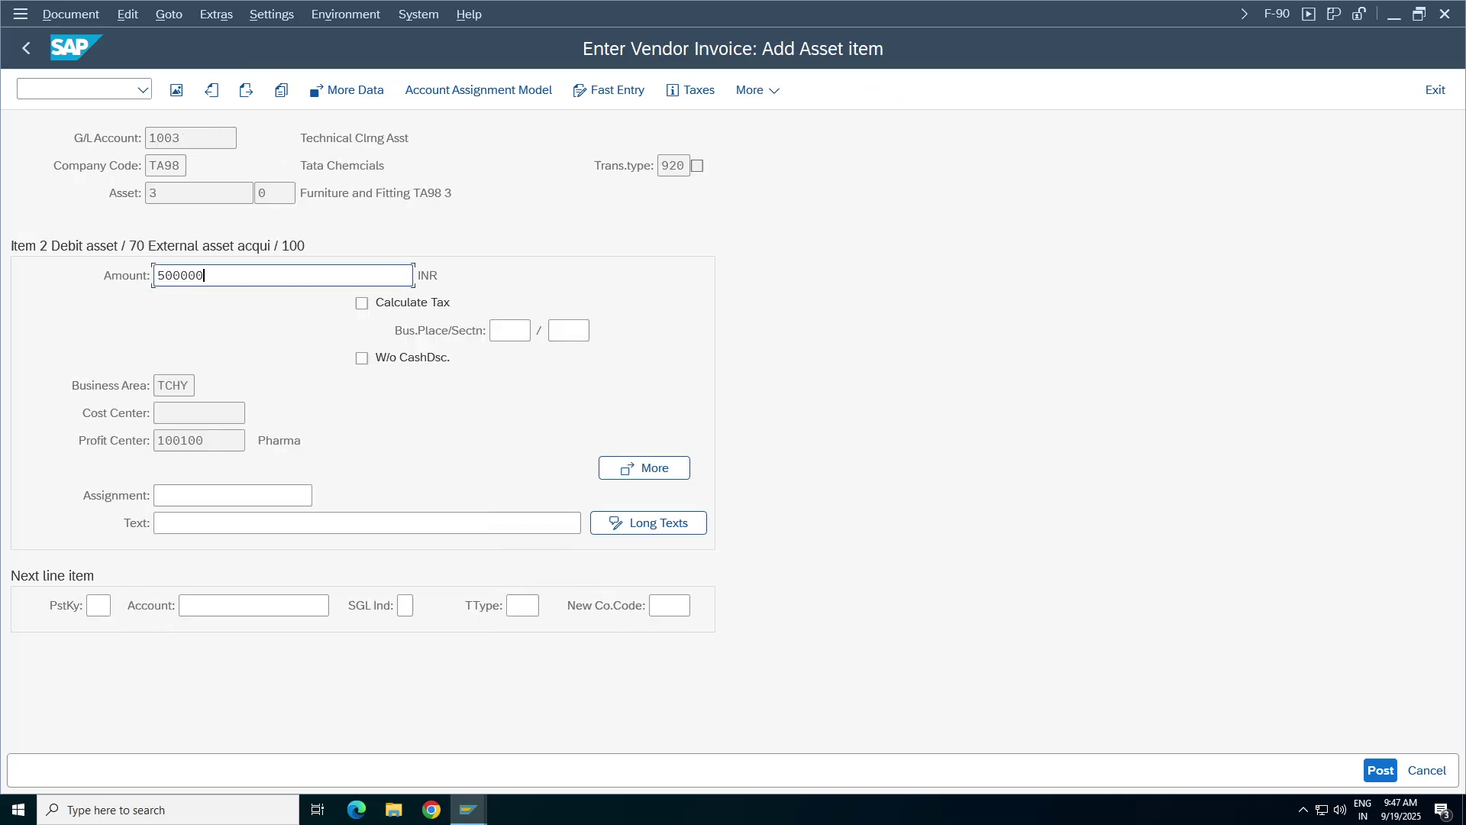
click(183, 525)
click(206, 140)
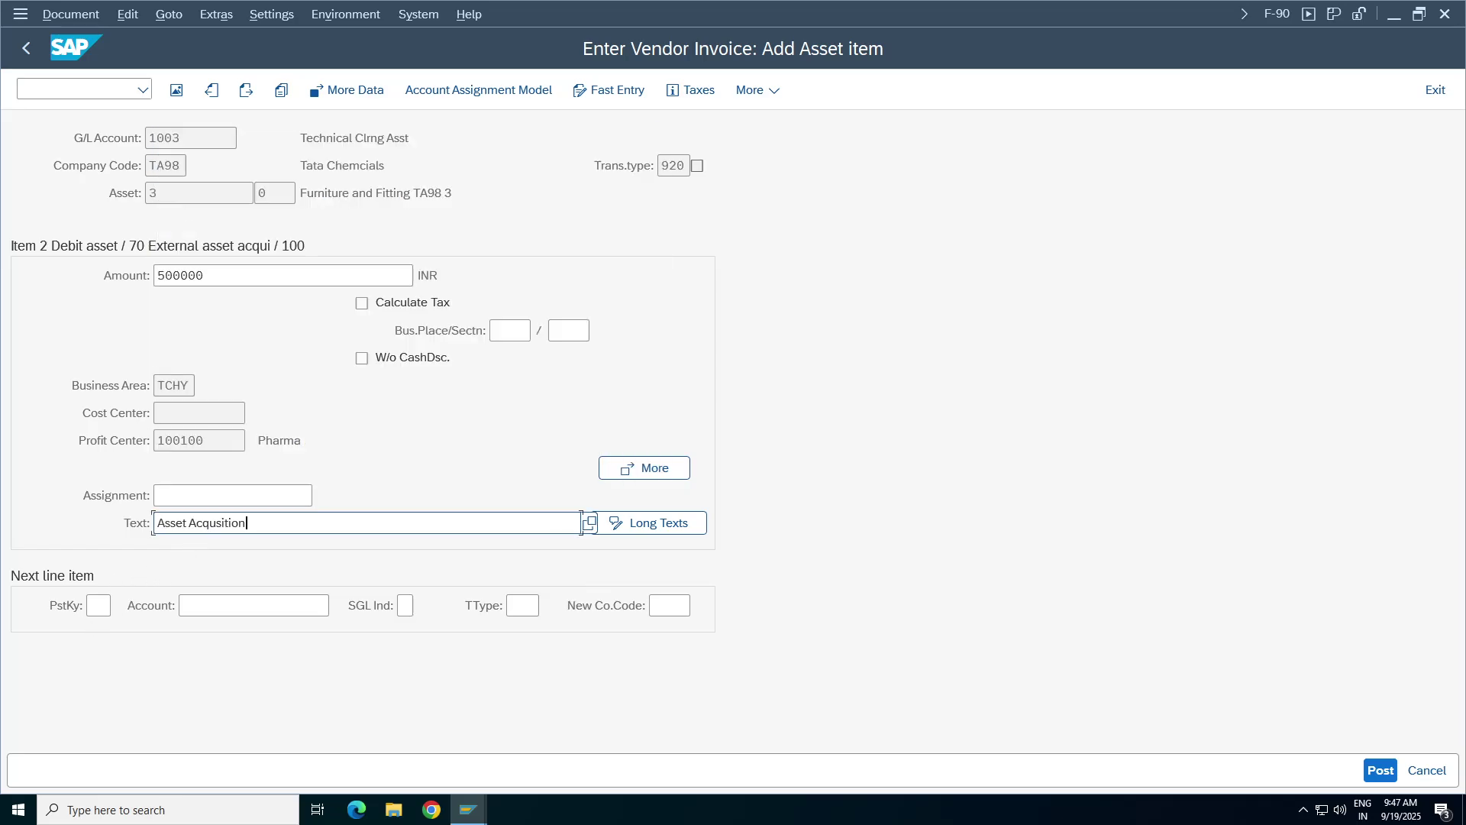
click(52, 22)
key(Escape)
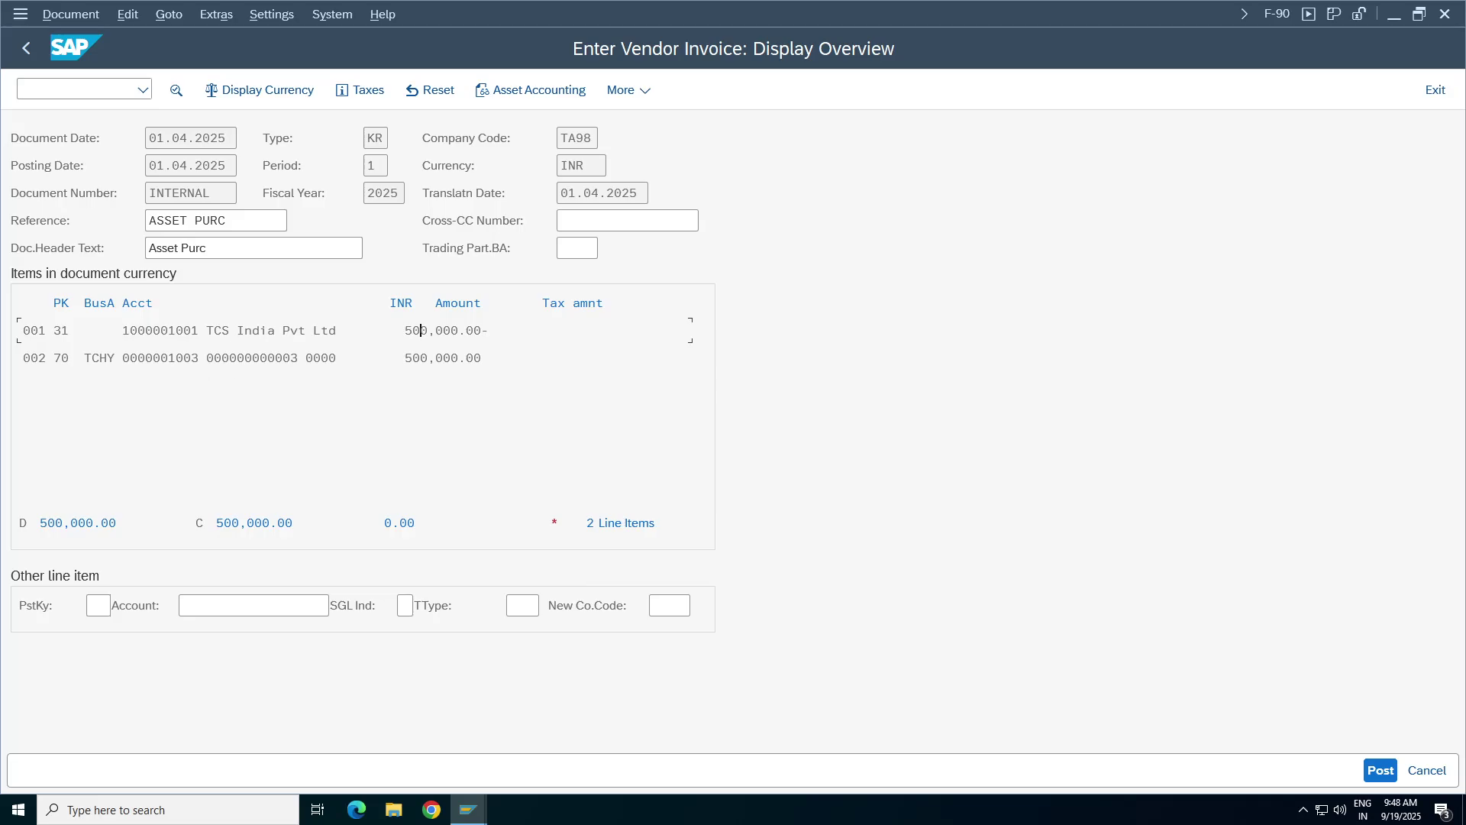
- Try to post the vendor invoice and check which document type it uses
drag(107, 358, 351, 358)
click(1380, 770)
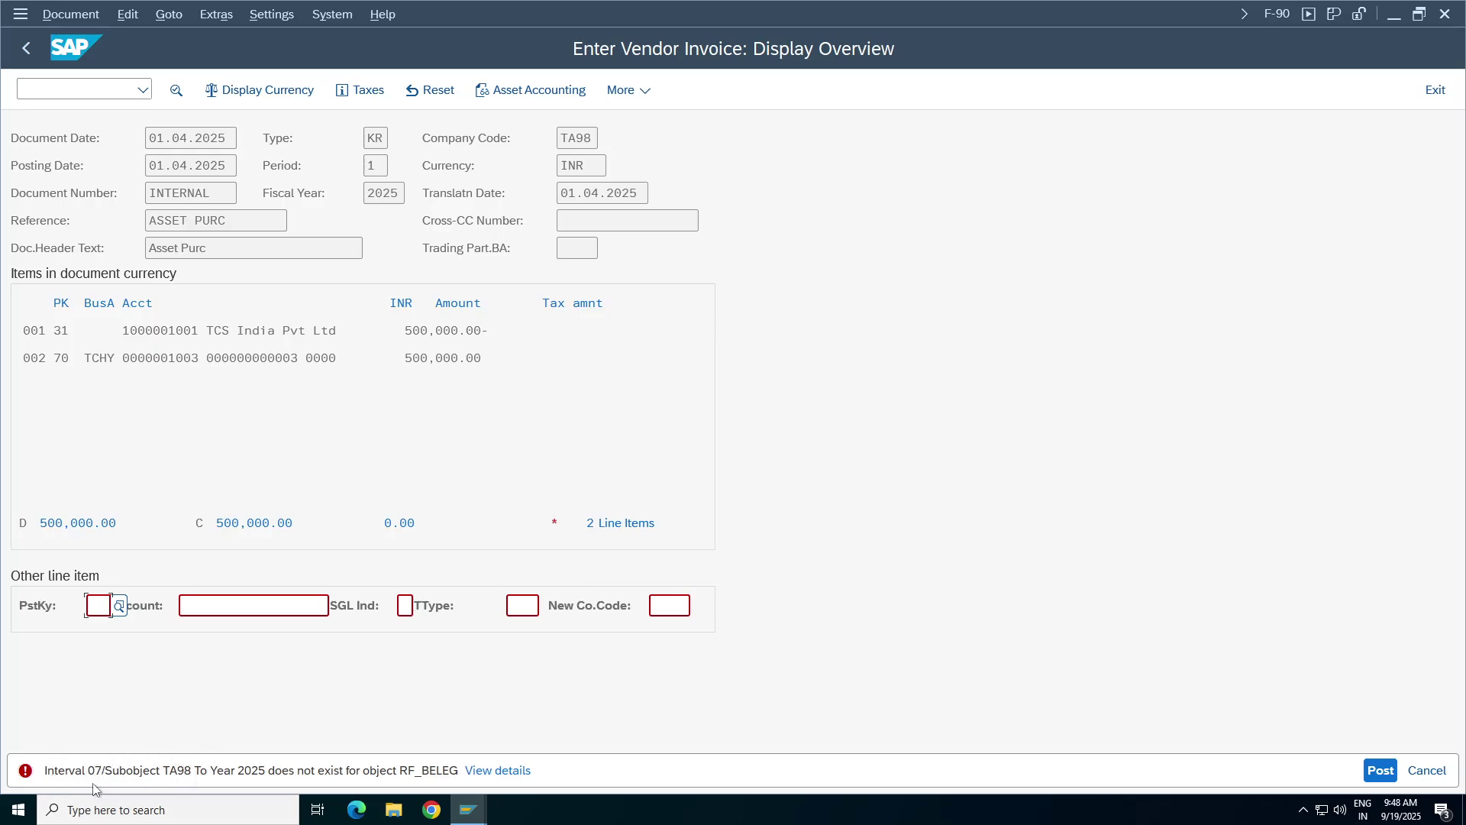
click(374, 143)
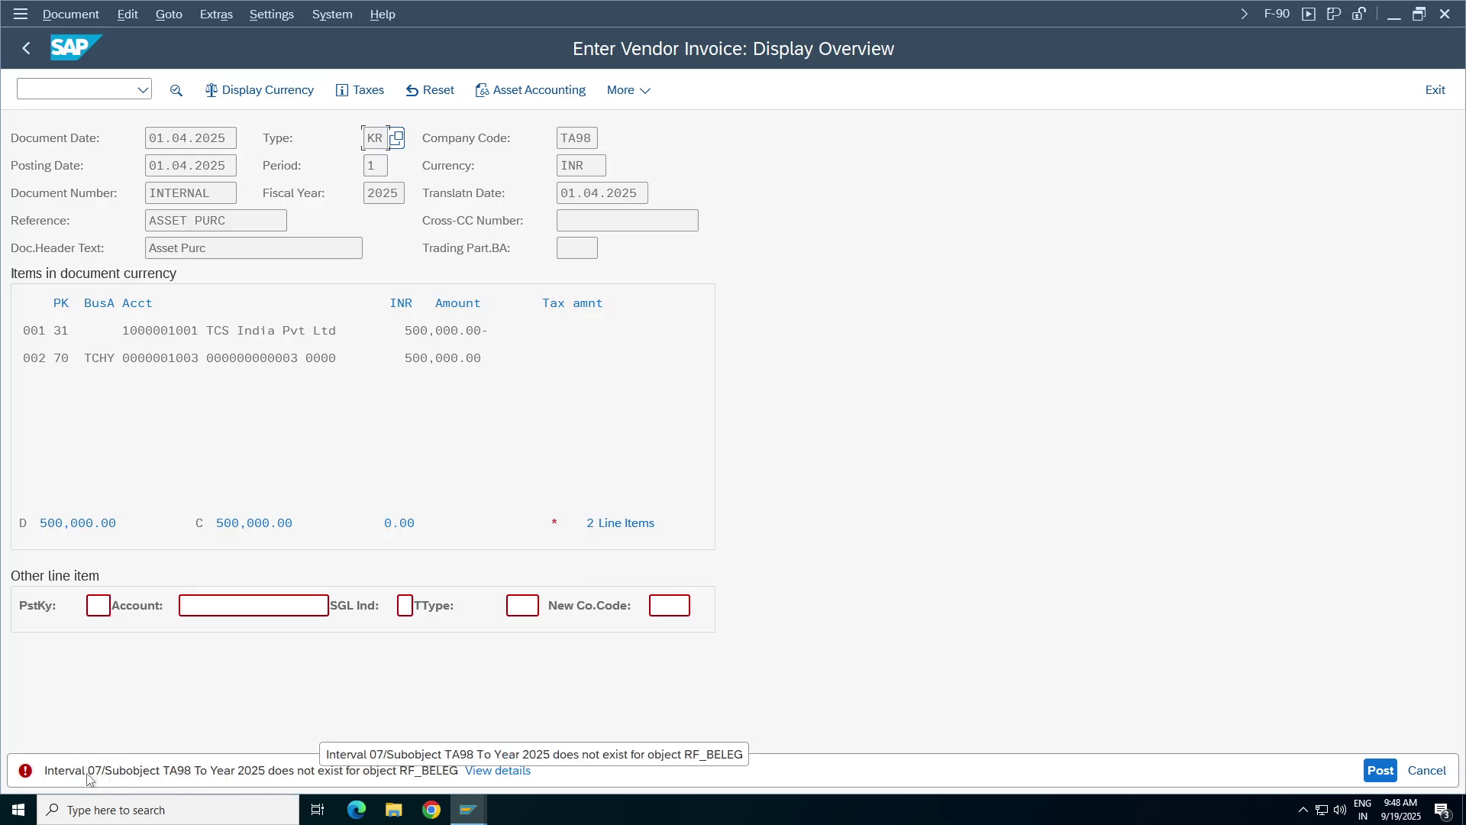
click(475, 821)
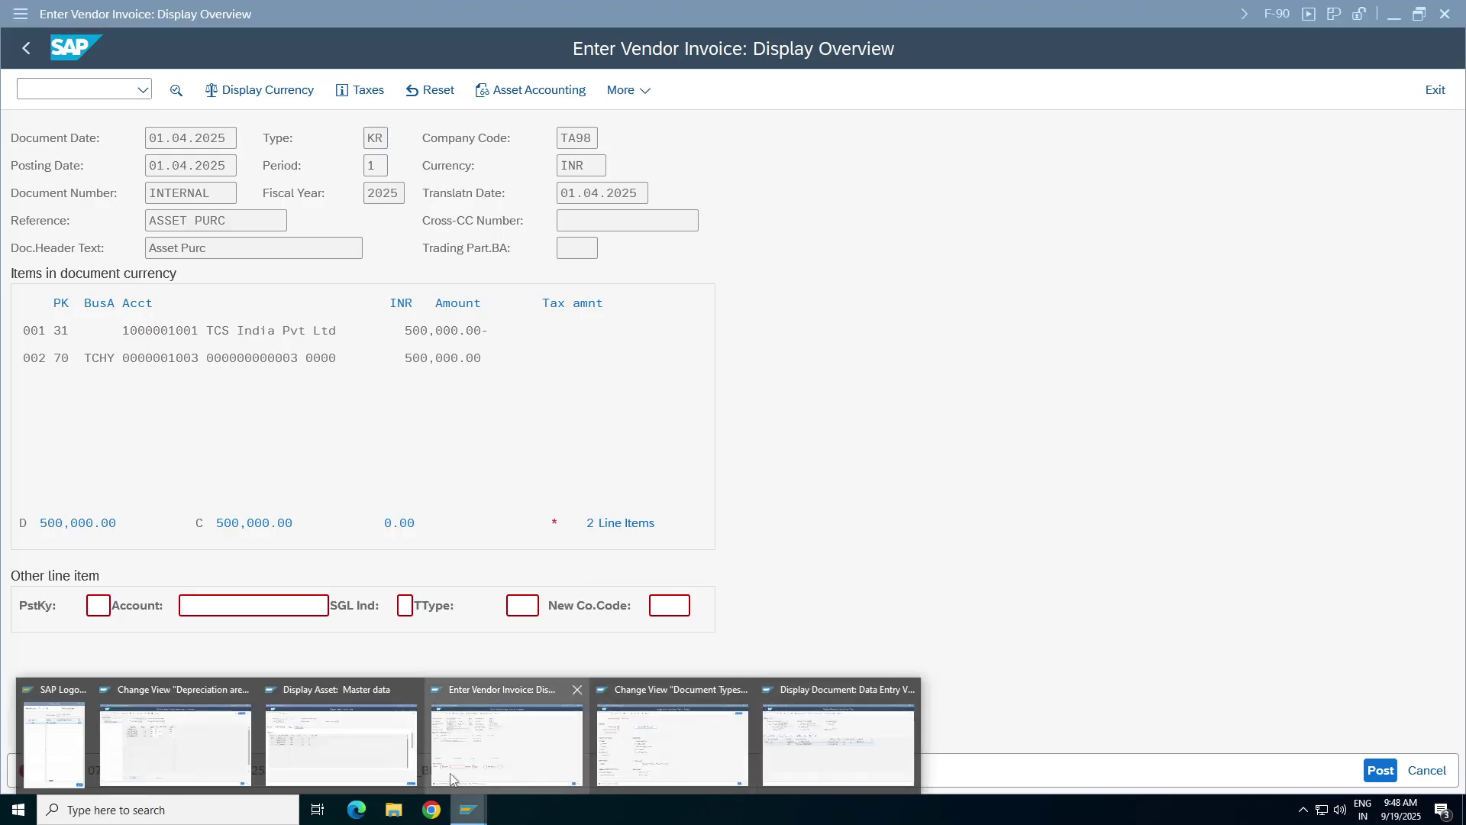
click(1037, 543)
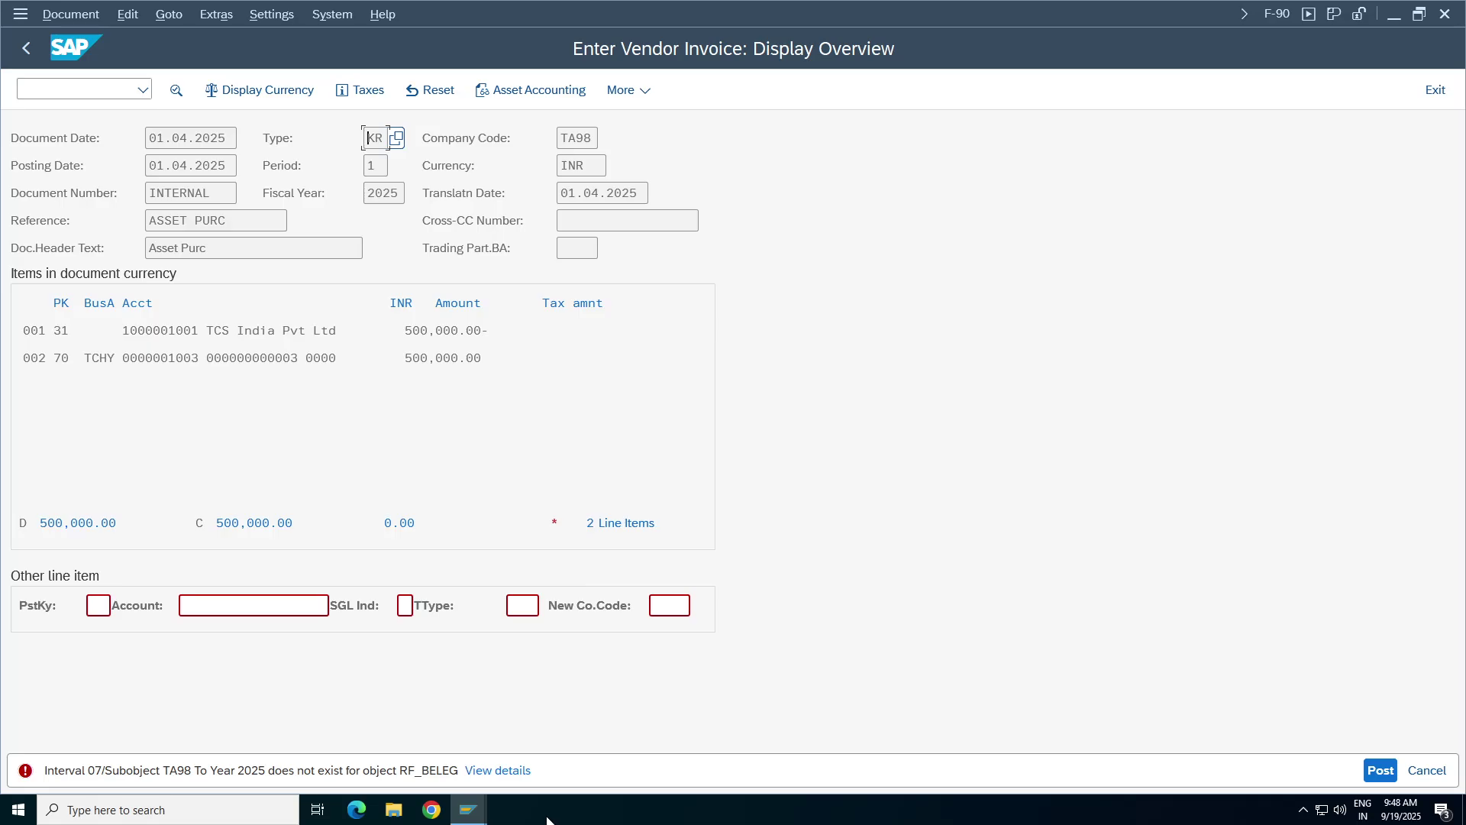
mouse_move(489, 815)
click(852, 768)
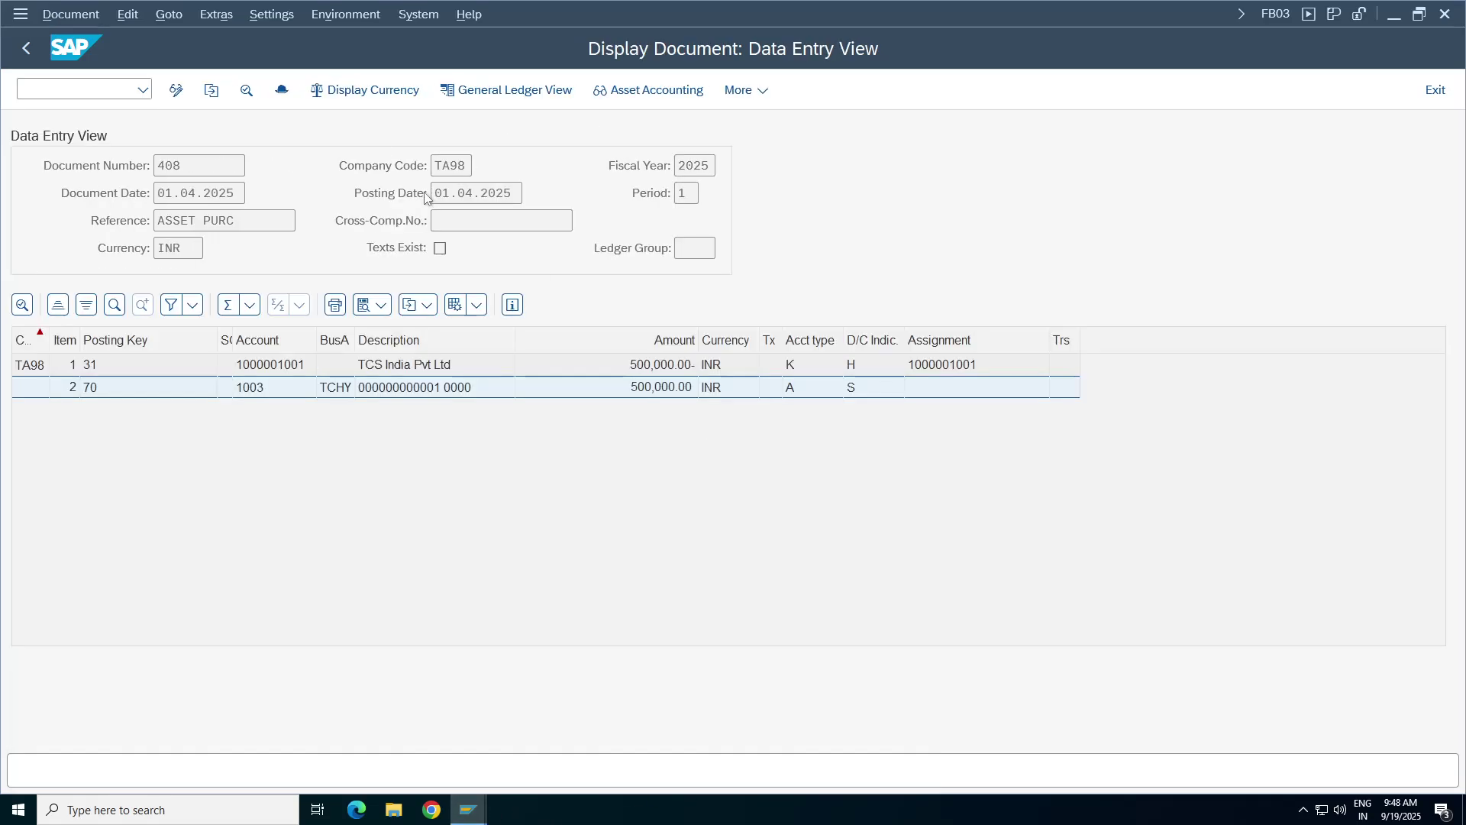
click(77, 89)
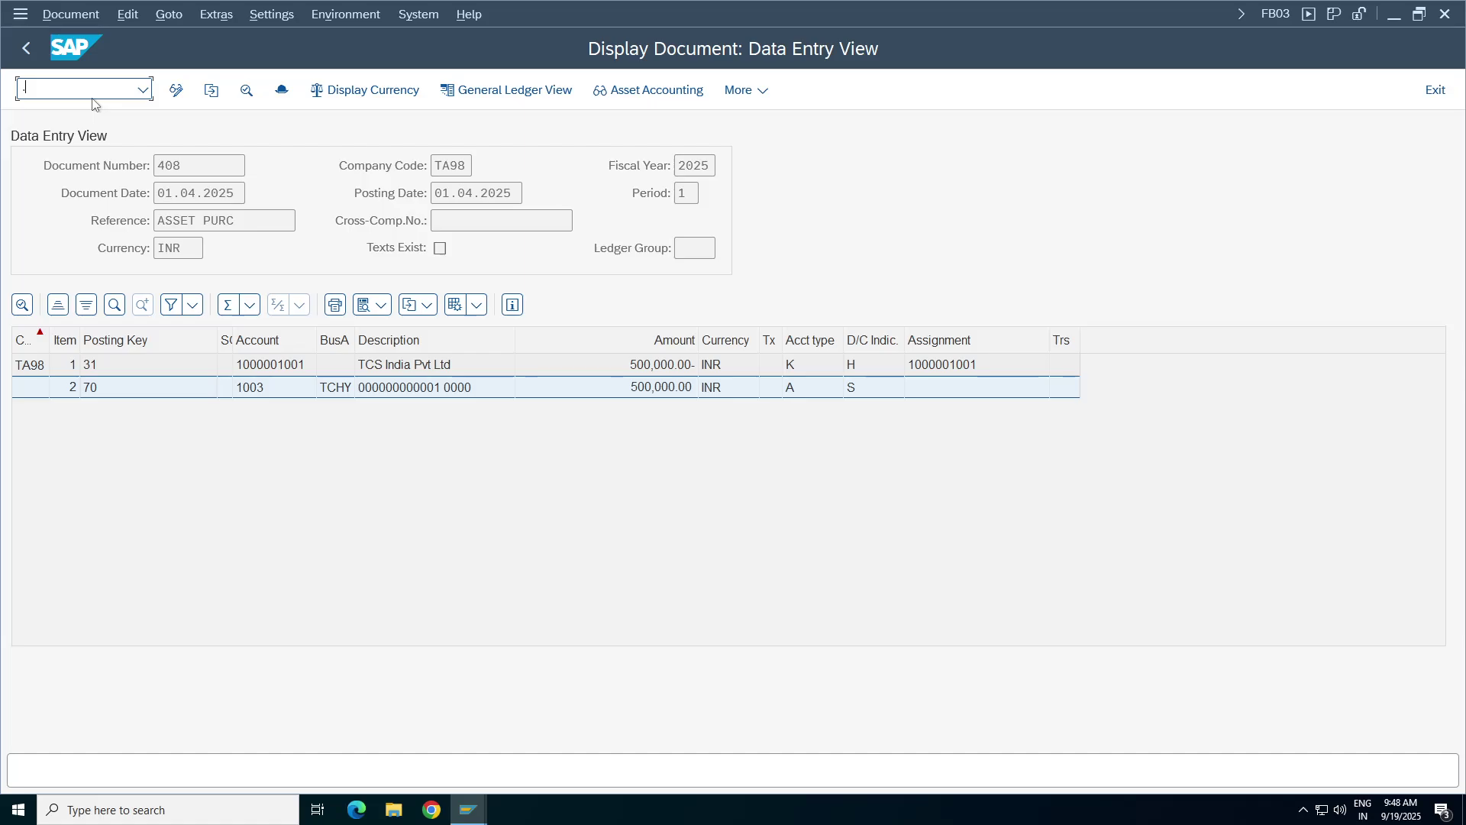
text(.ooba7)
key(Return)
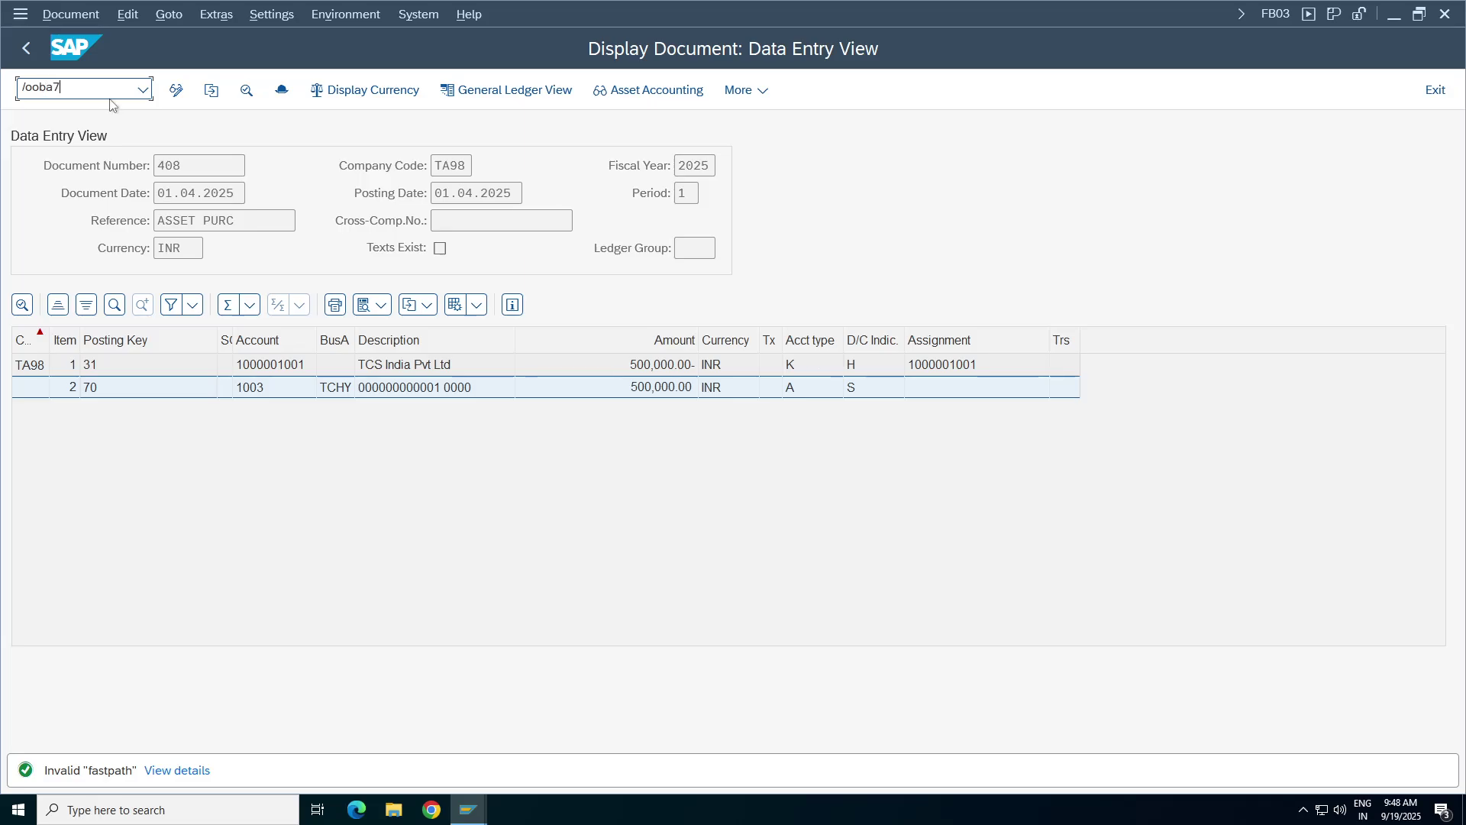
key(Return)
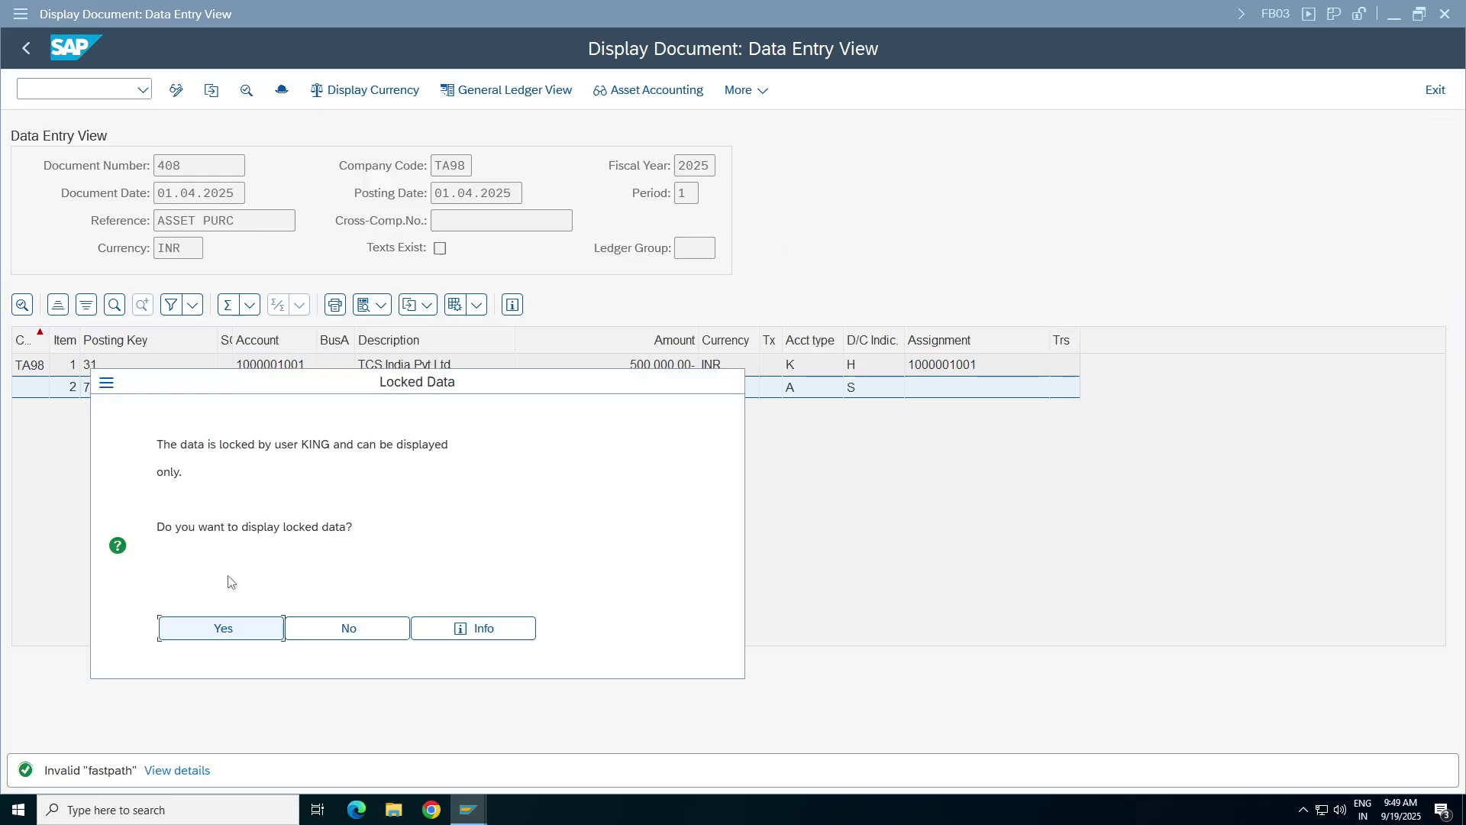
click(252, 631)
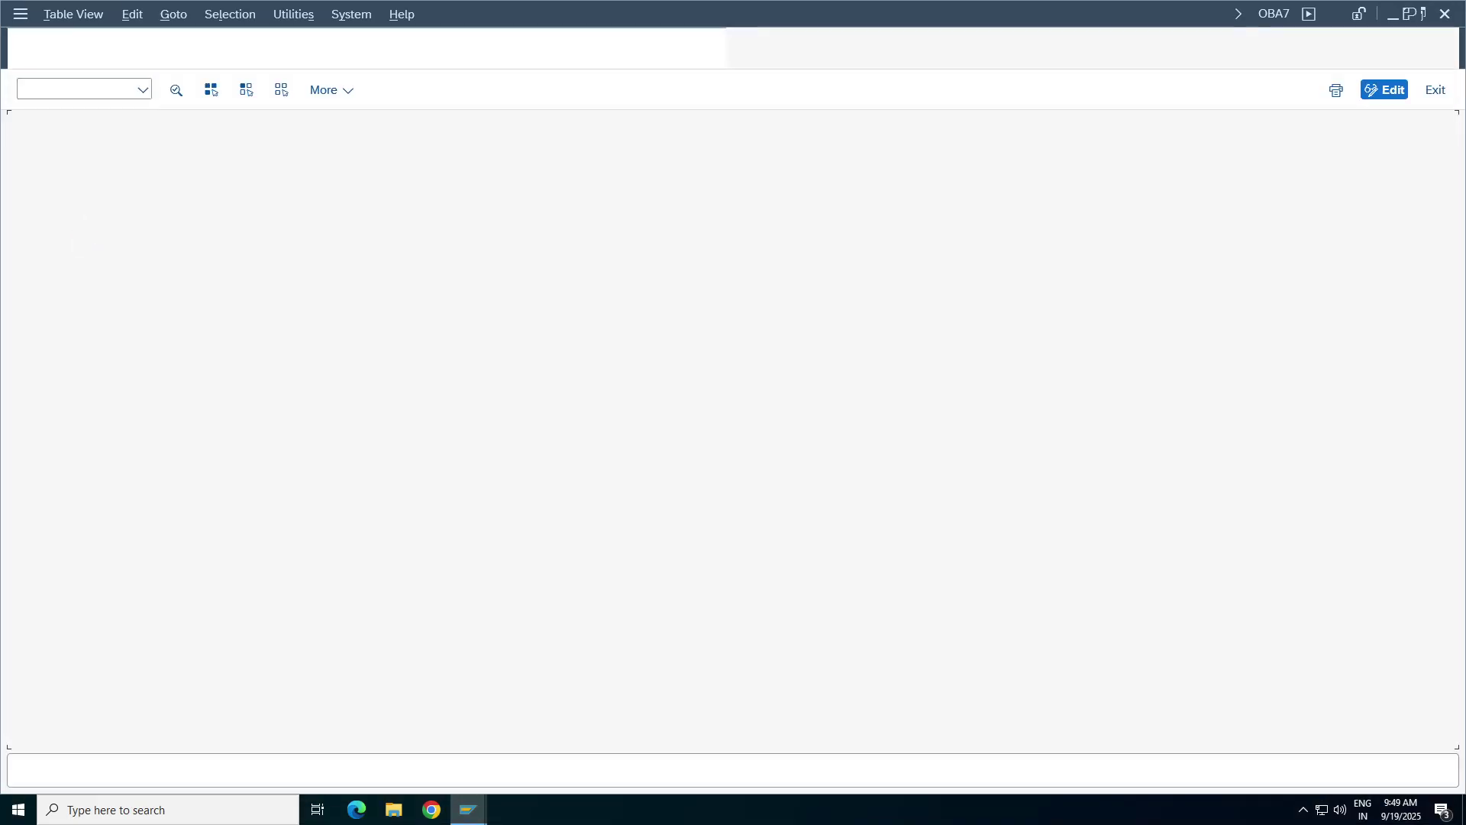
click(468, 810)
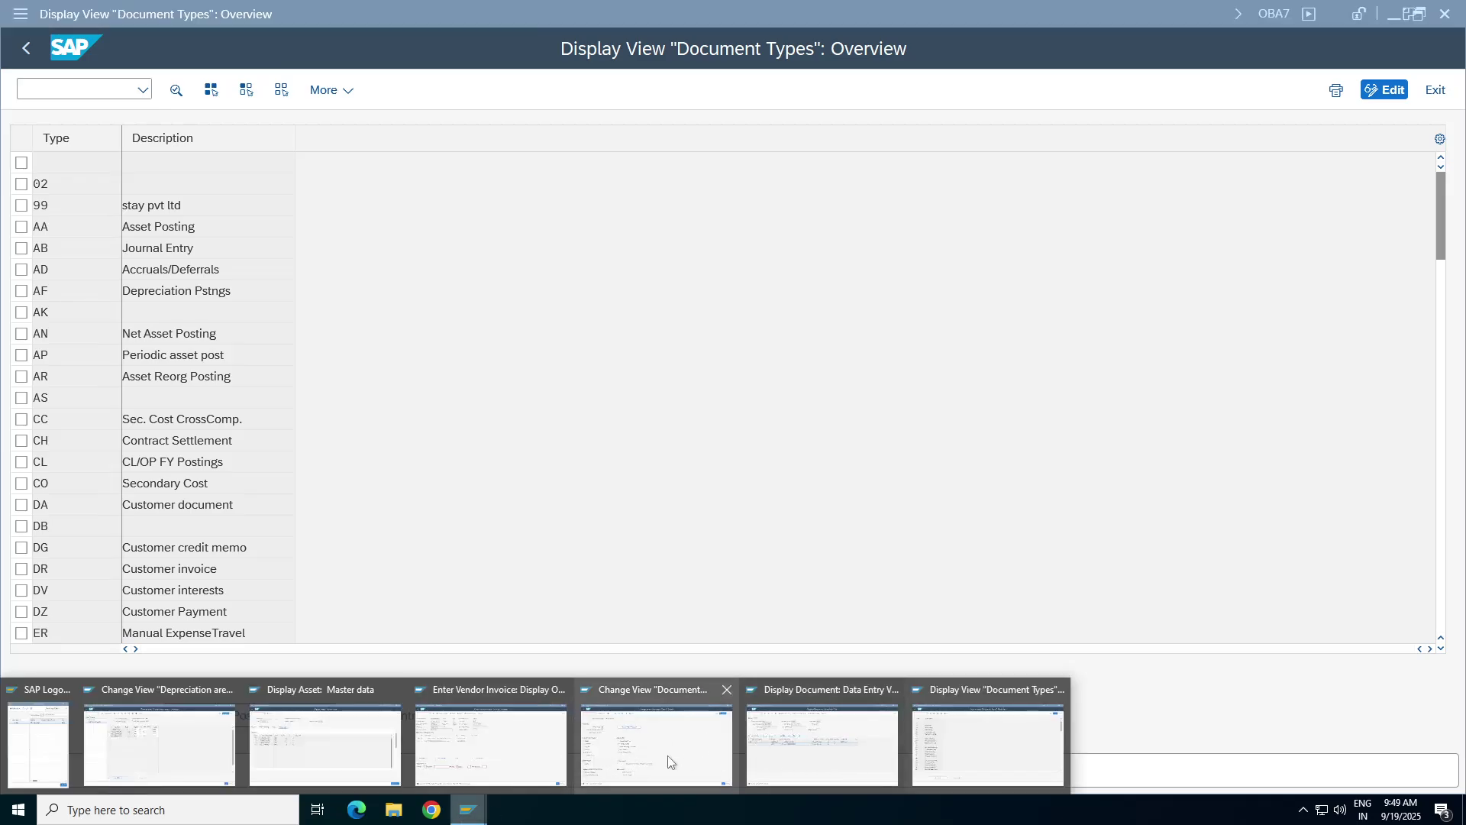
click(1054, 689)
- Compare document type KR's number range with the vendor invoice's posting error across the open sessions
click(684, 756)
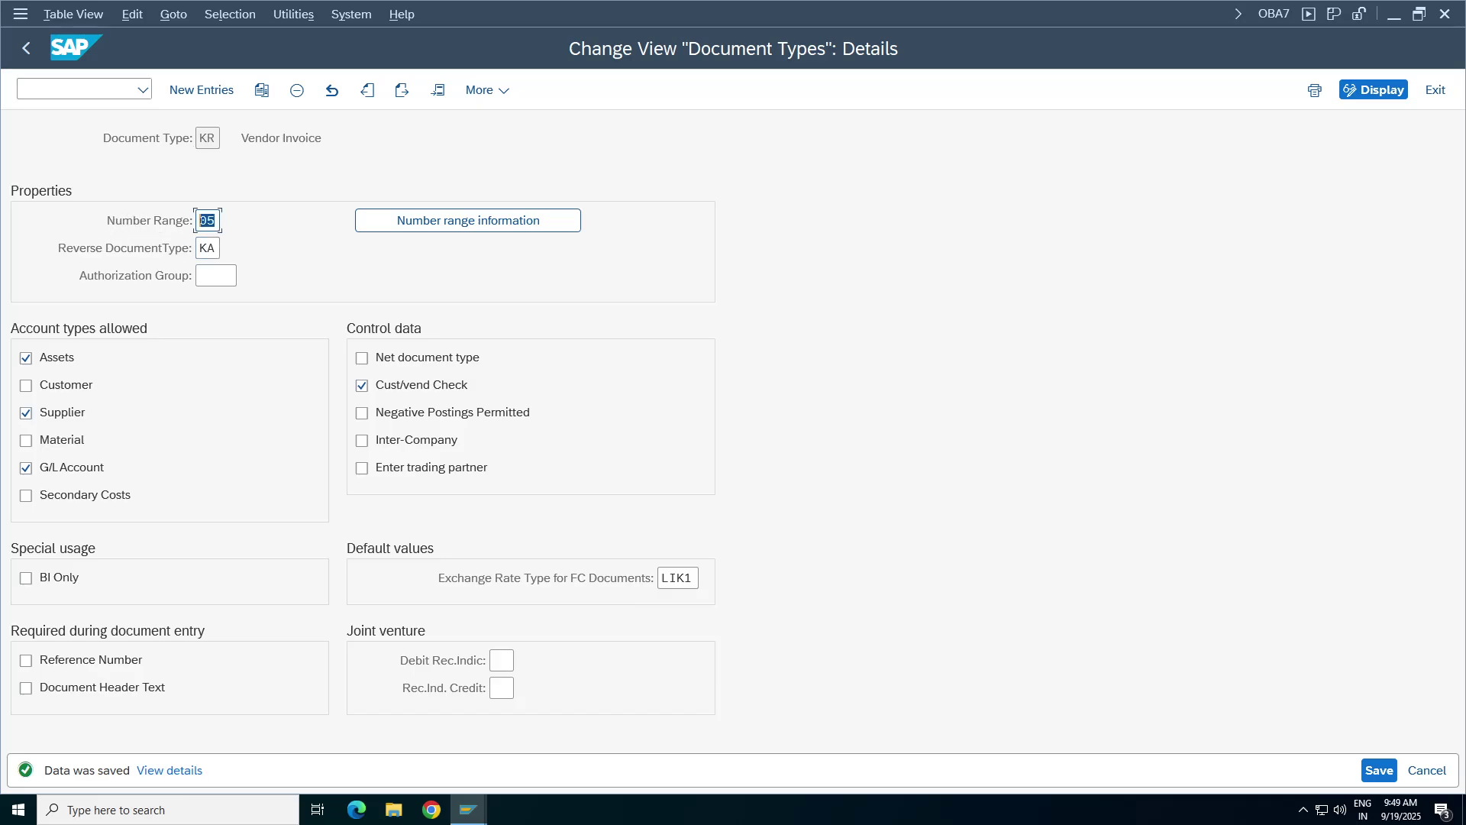
click(207, 139)
click(468, 810)
click(531, 756)
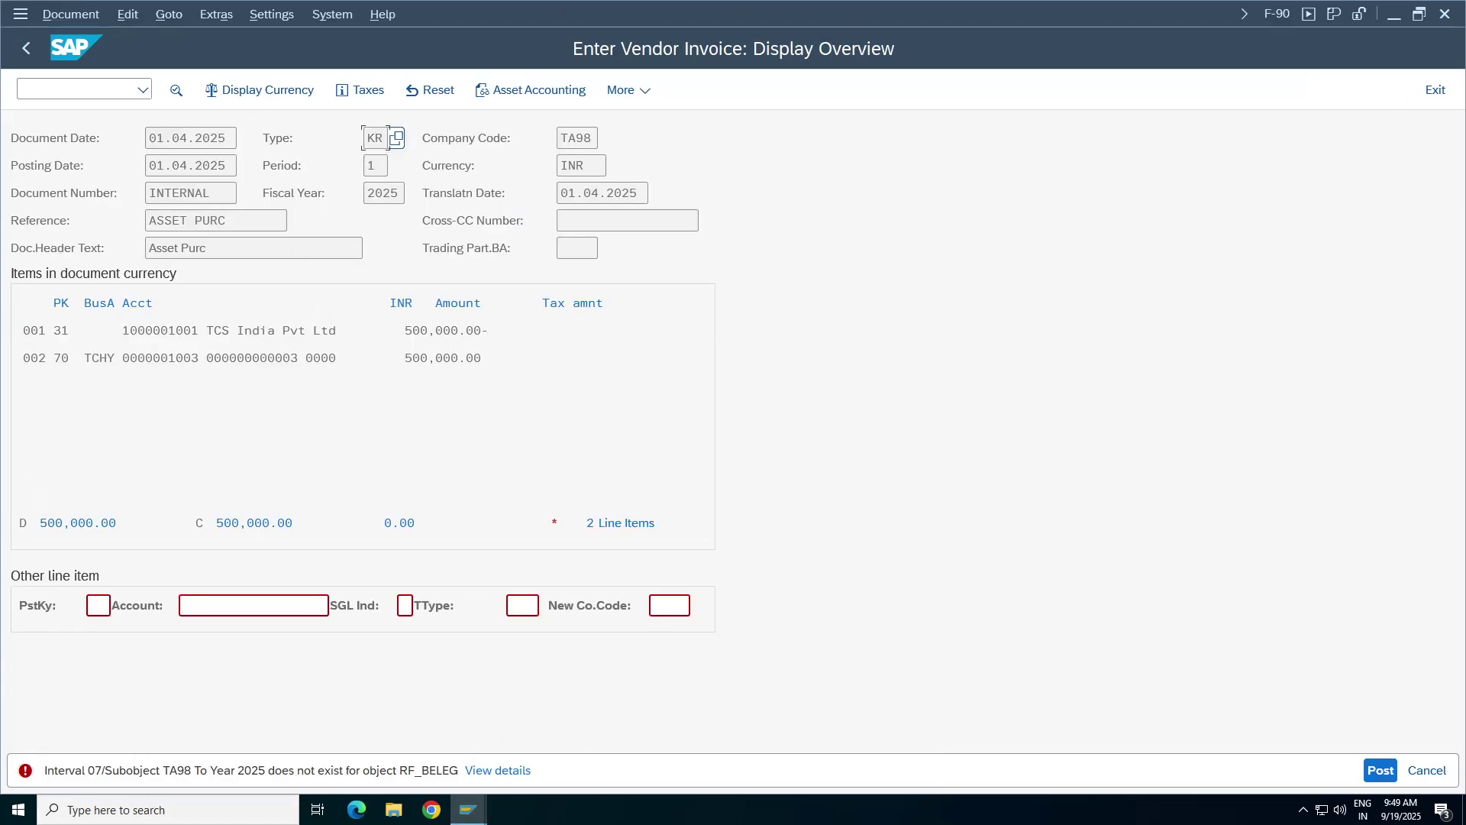
click(509, 815)
click(468, 809)
click(830, 748)
click(468, 809)
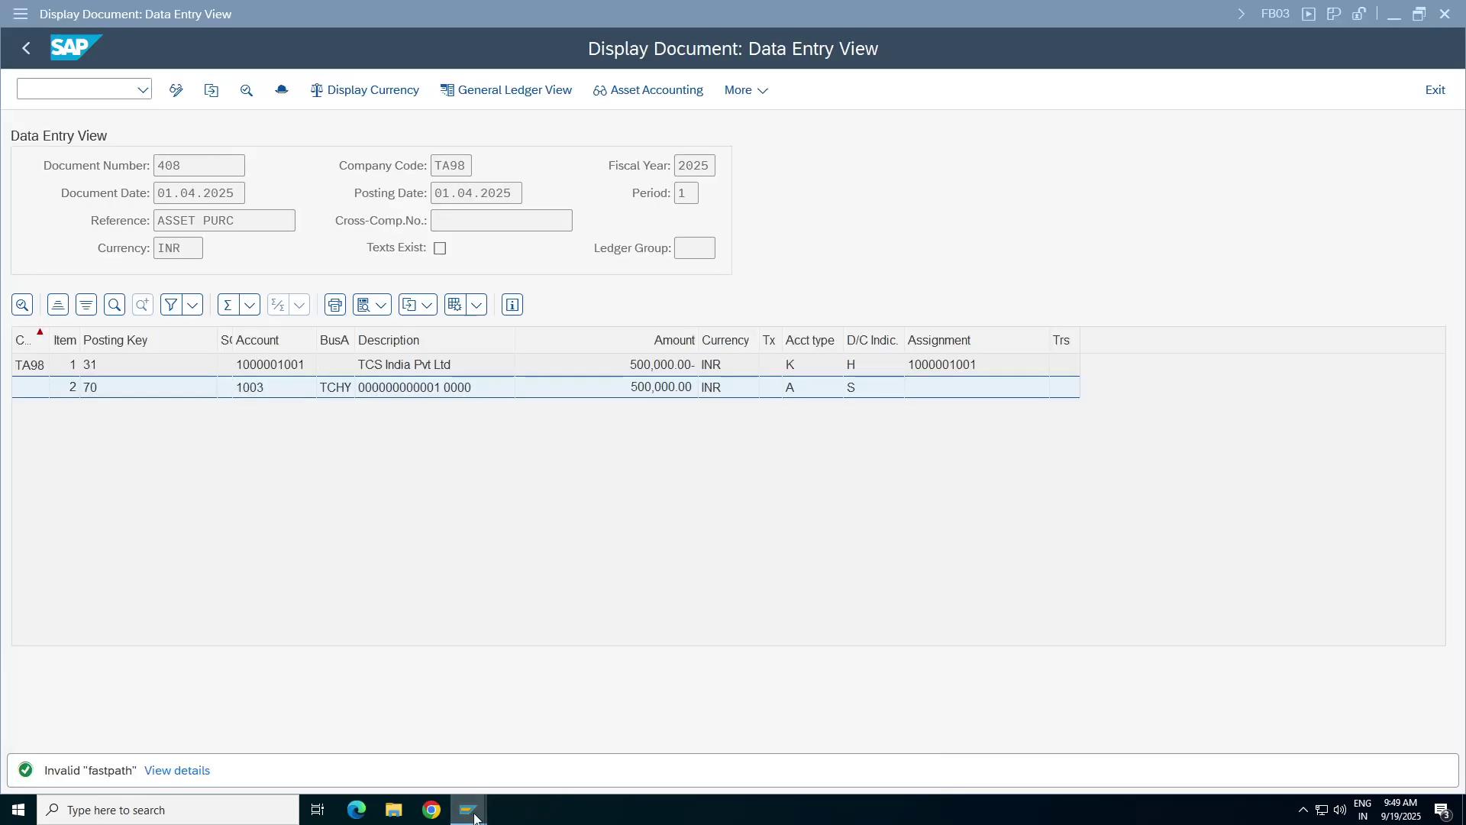
click(637, 767)
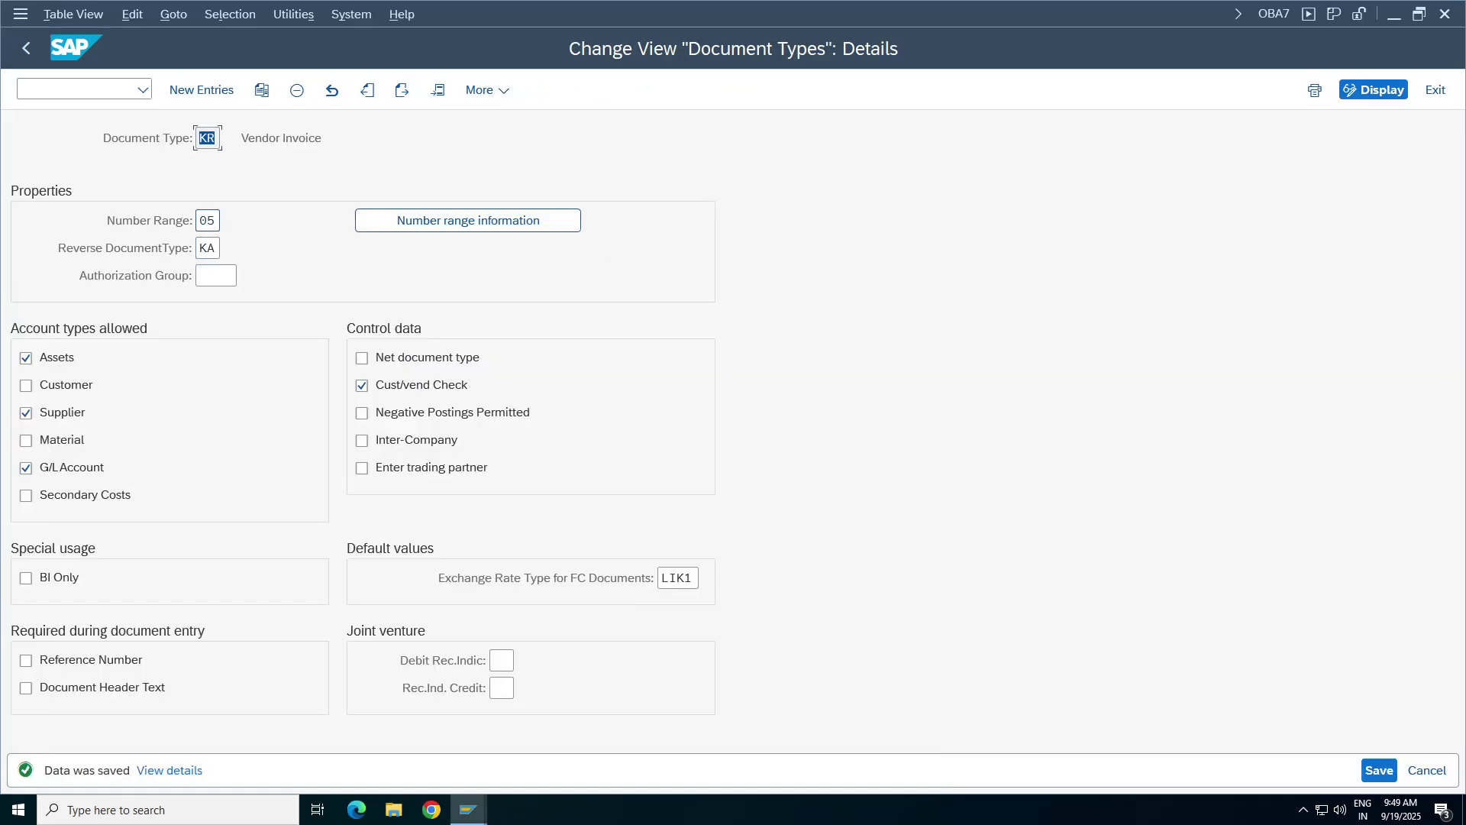
- Leave the details of document type KR and return to the document types overview
key(Tab)
click(203, 138)
click(25, 49)
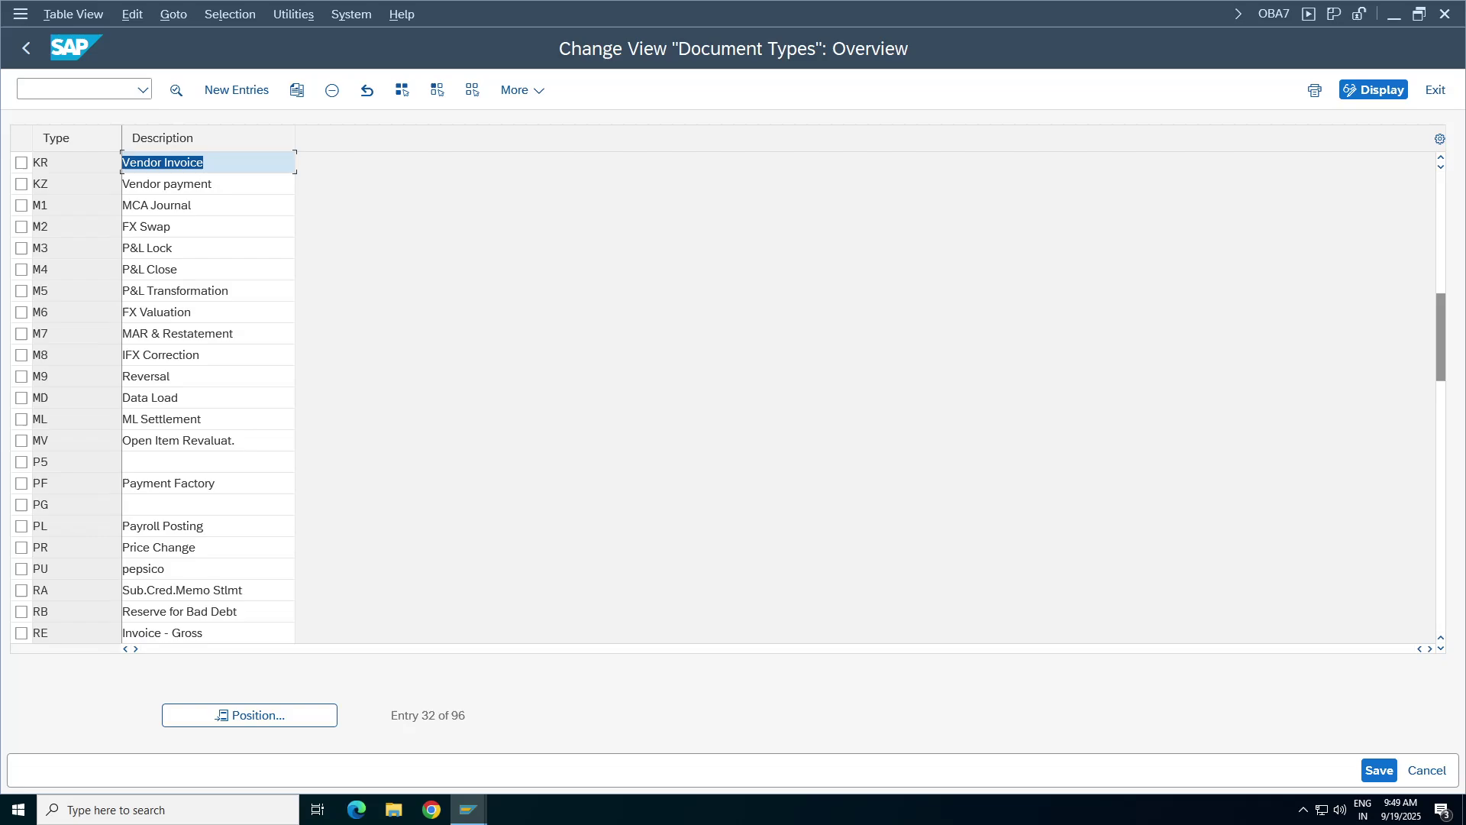
- Open General Table Display (SE16N) in a new session and load the fields of table T003
click(147, 96)
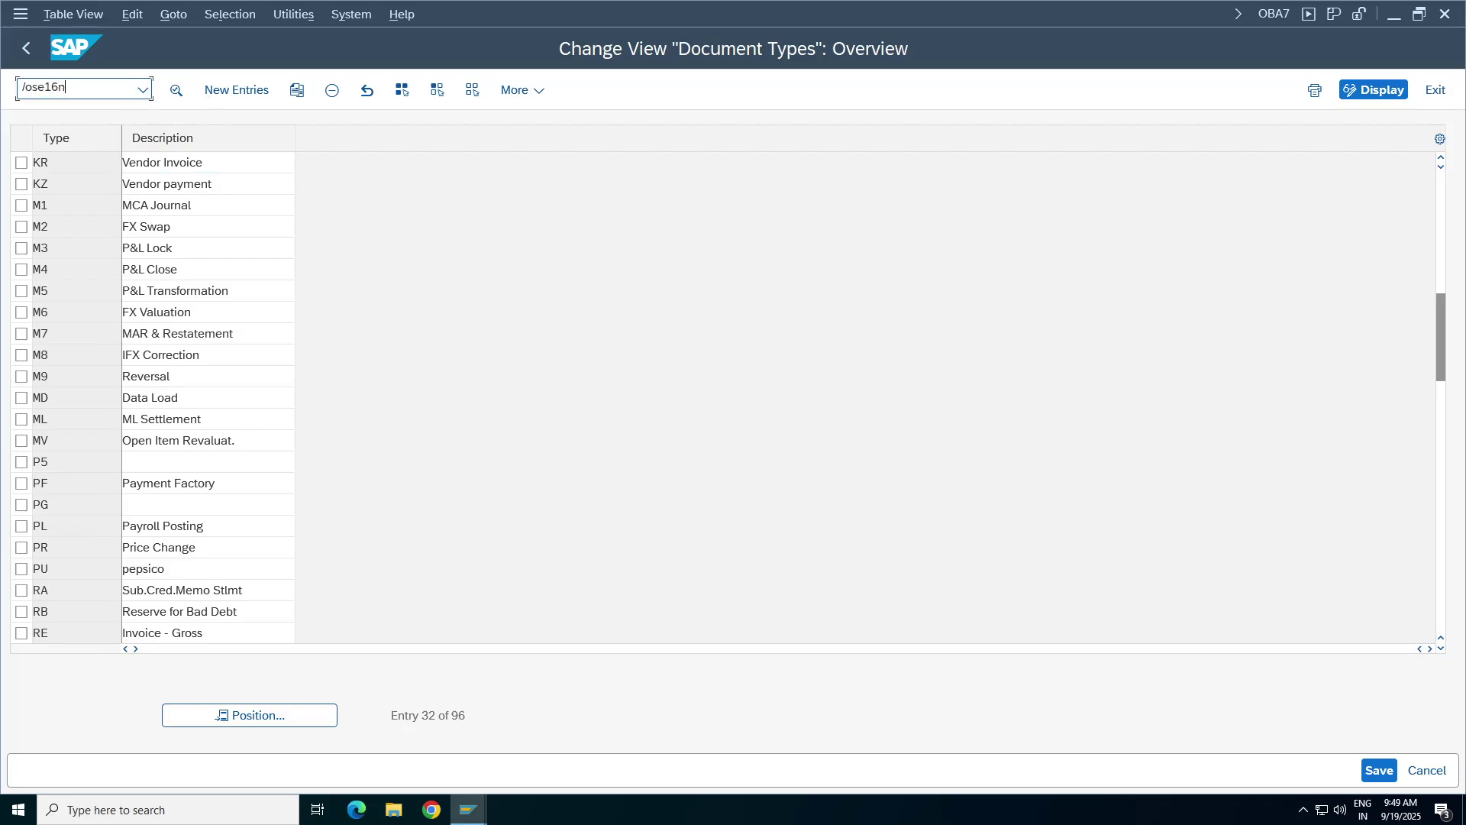
key(Return)
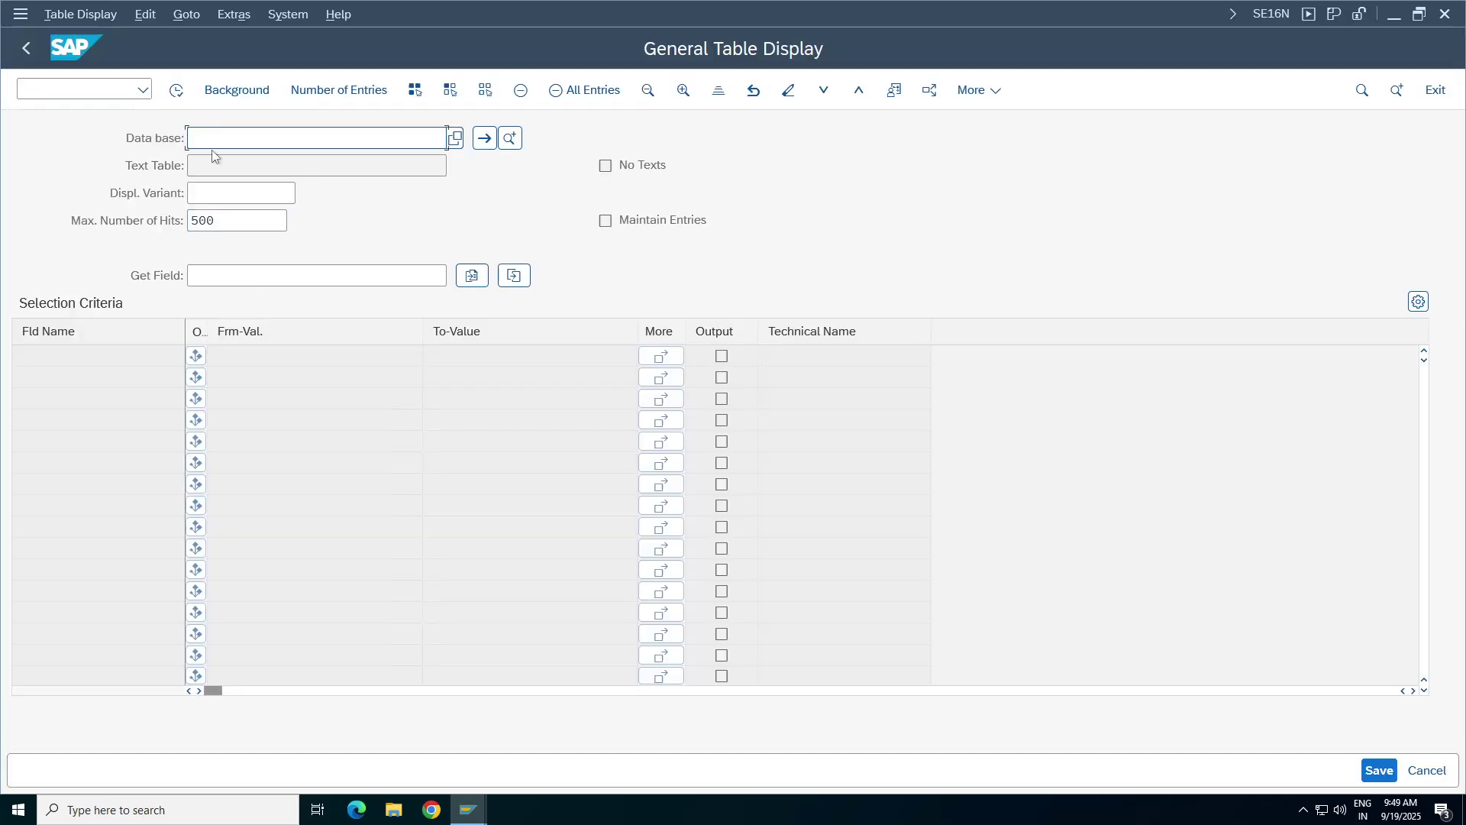
text(t003)
key(Return)
drag(778, 153, 618, 139)
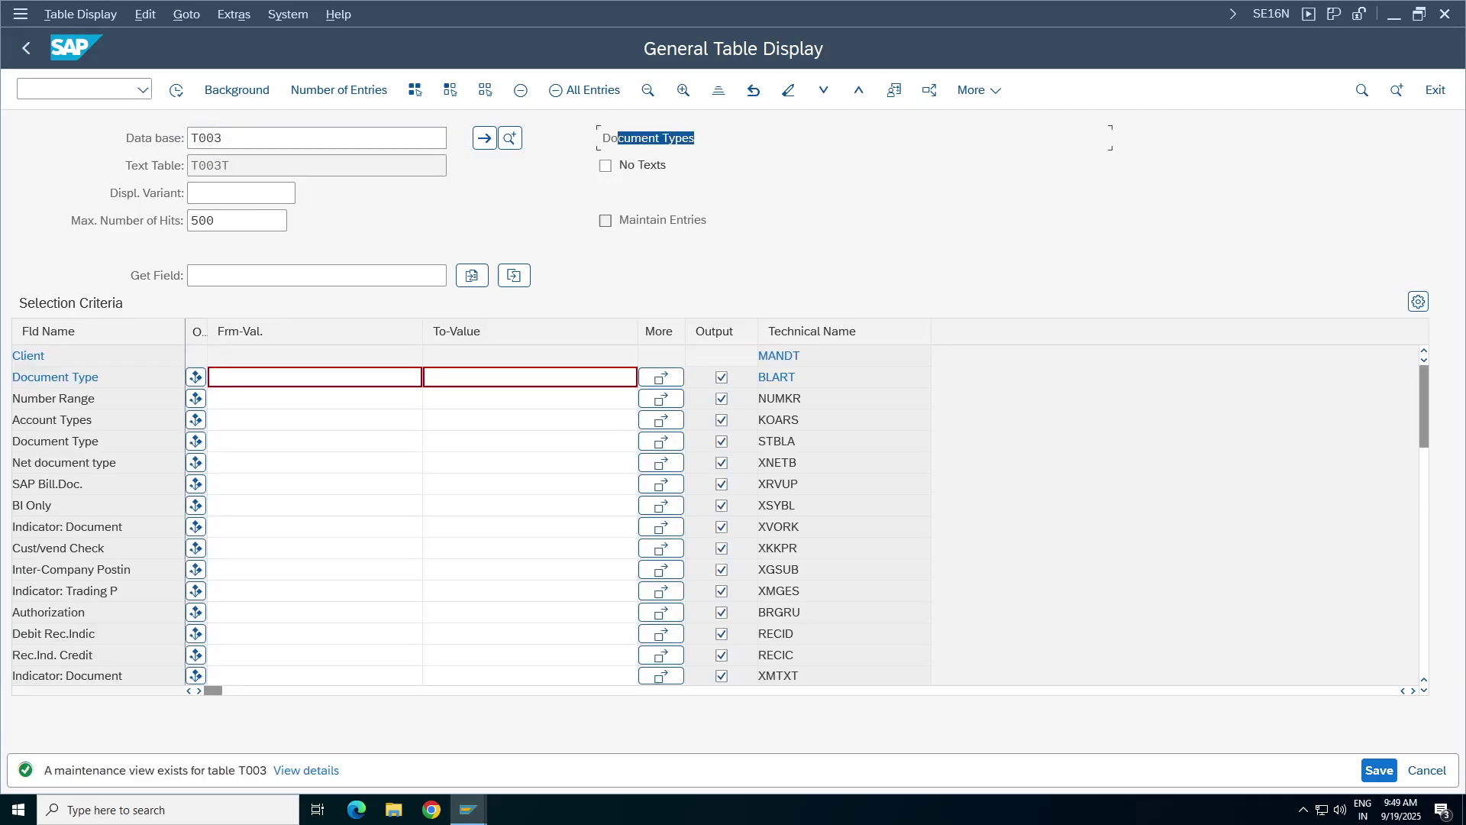
double_click(205, 138)
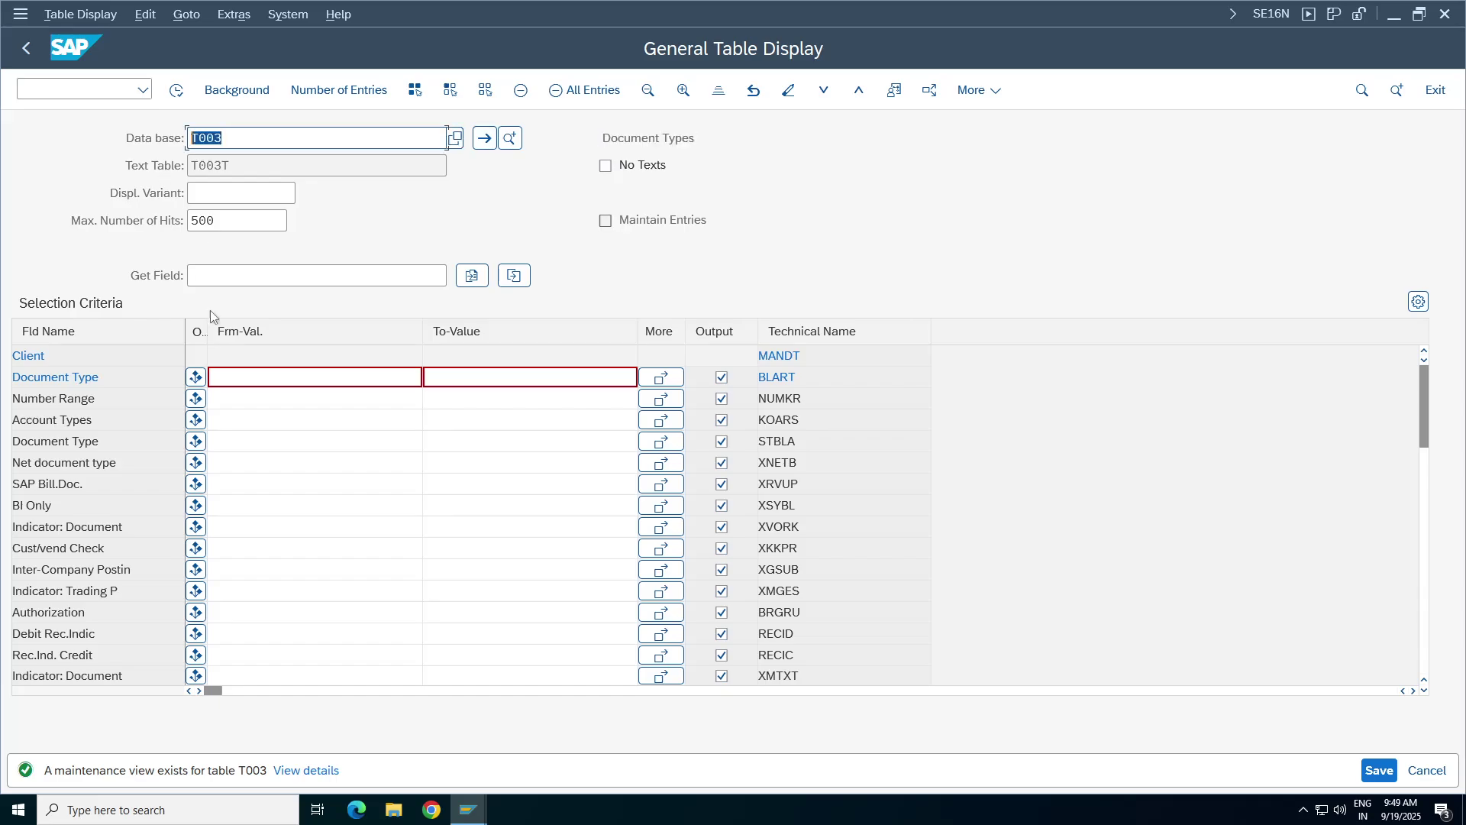
click(13, 404)
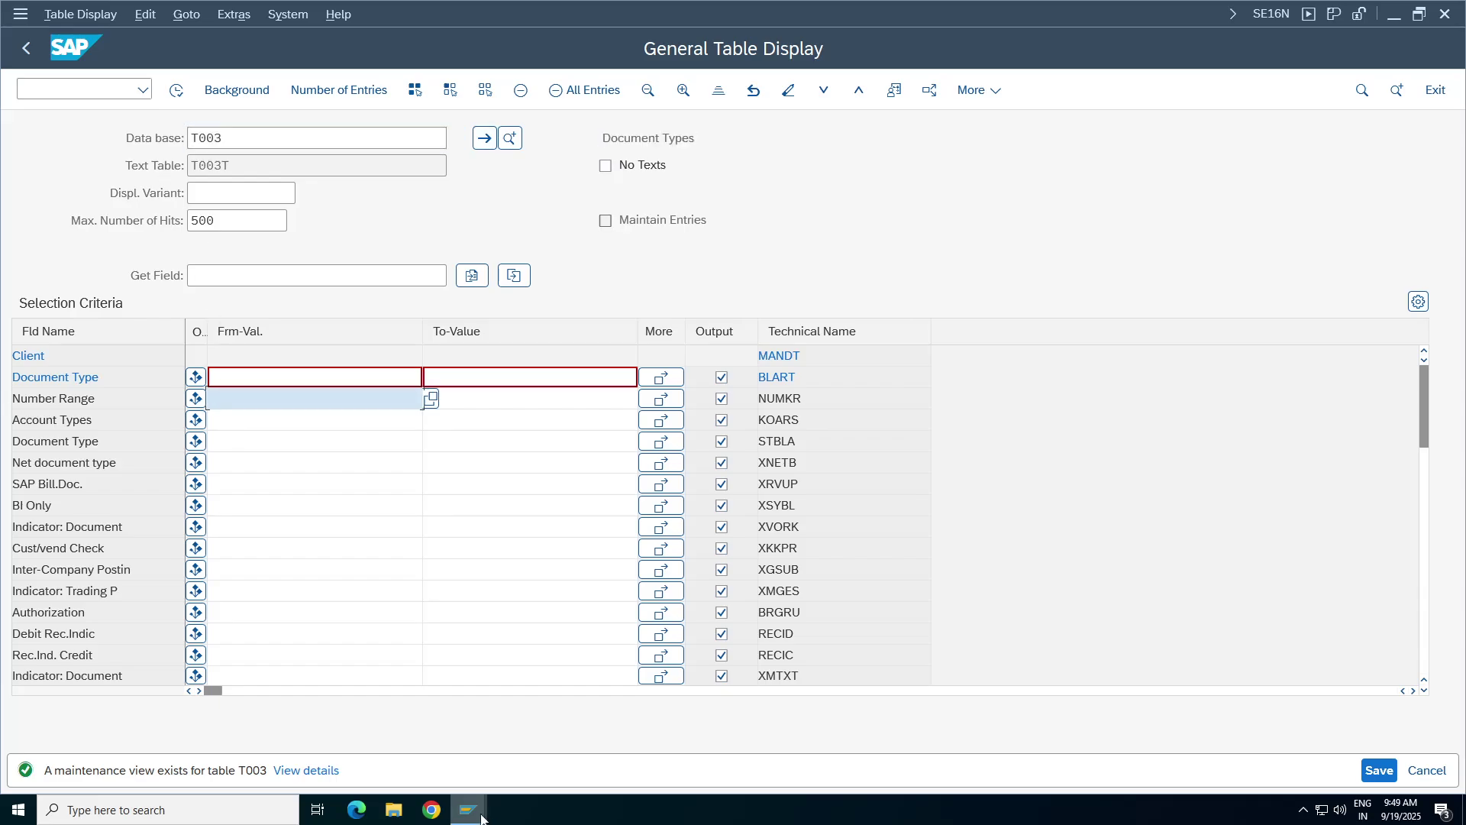
- Recheck the vendor invoice's number range interval error and return to the T003 table selection
click(468, 810)
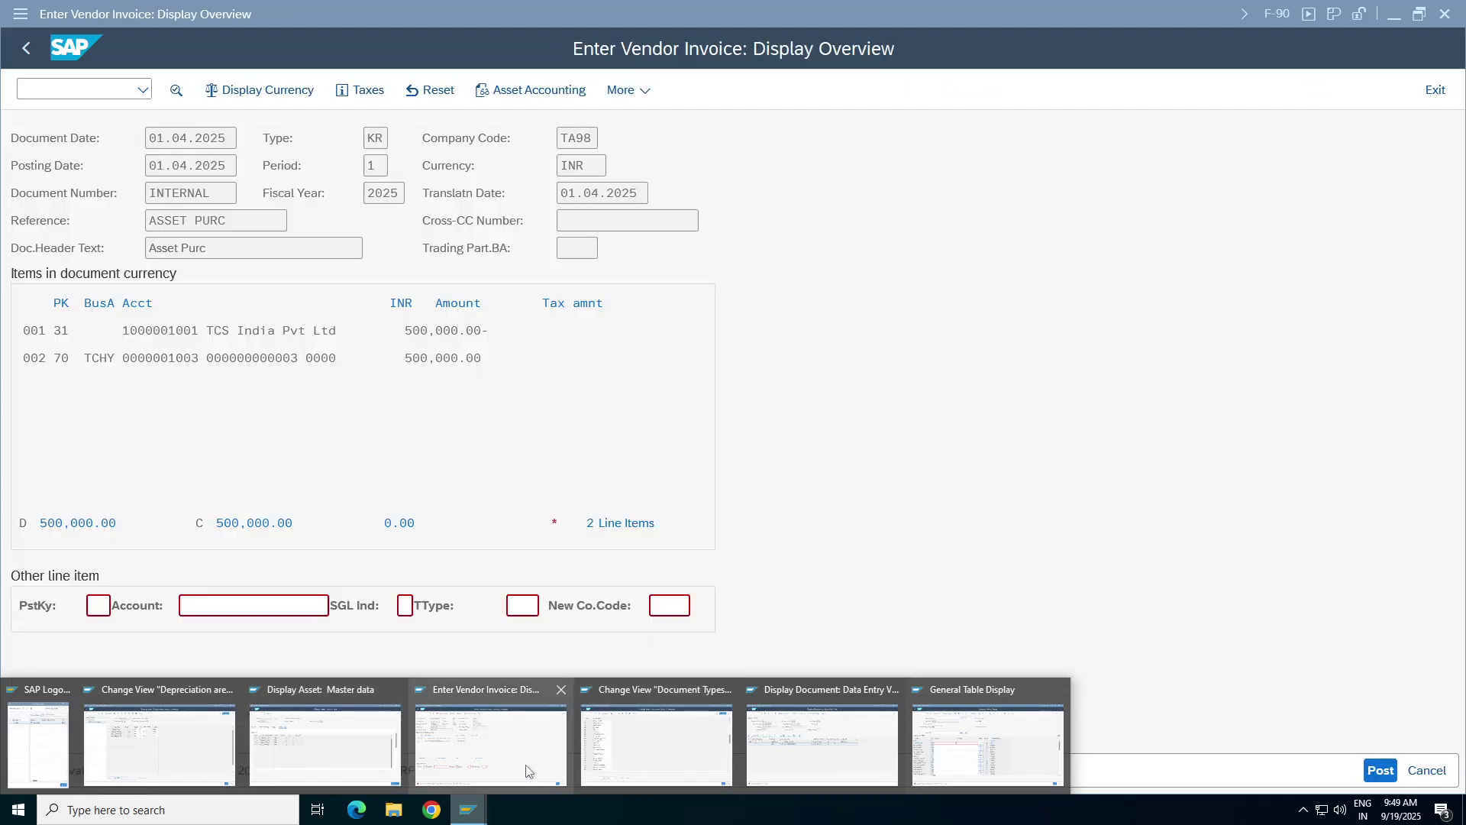
click(504, 768)
click(468, 810)
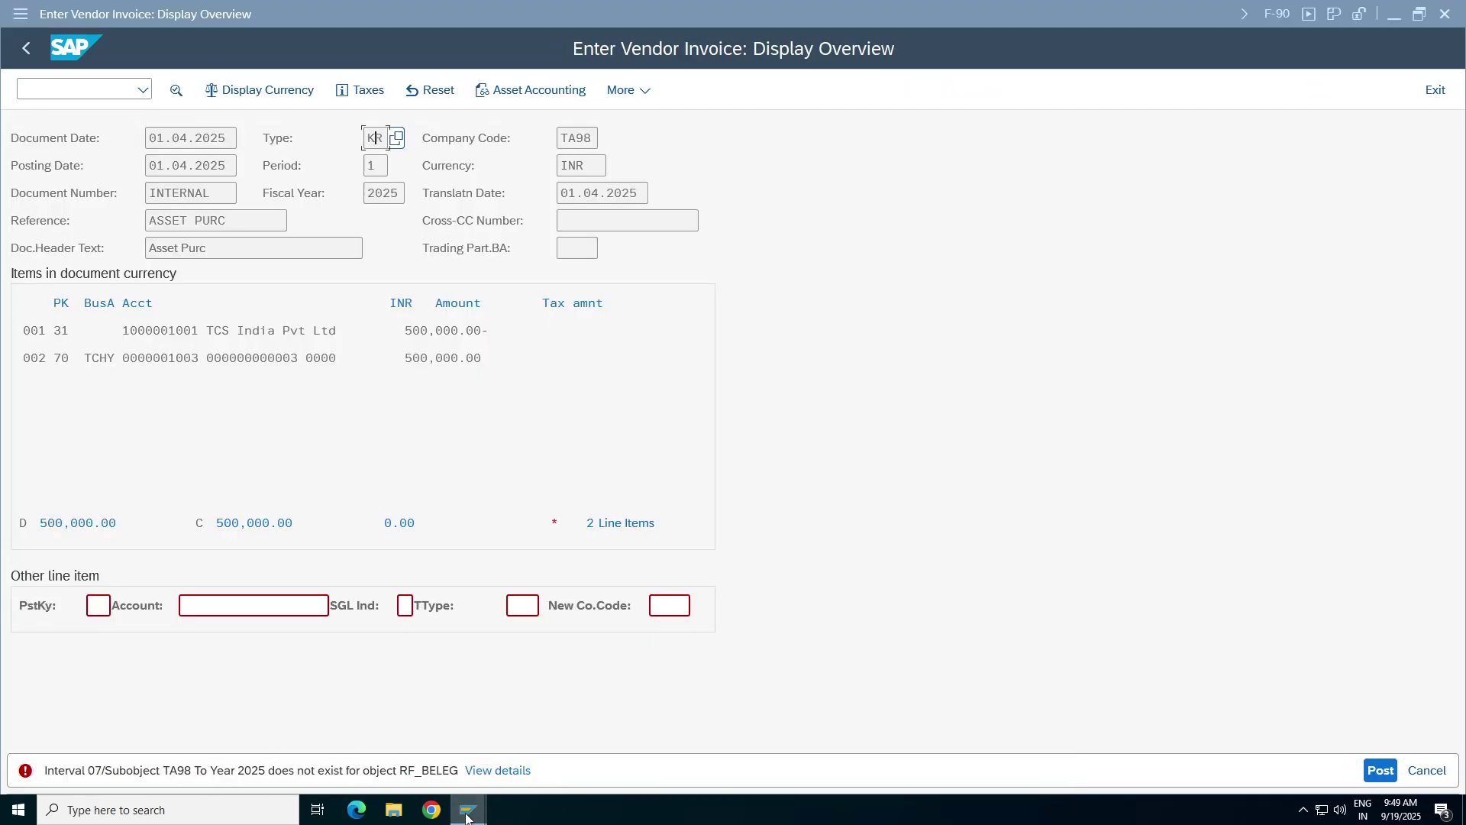
click(992, 749)
- List the T003 entries with number range 07 and check which document type uses it
click(422, 377)
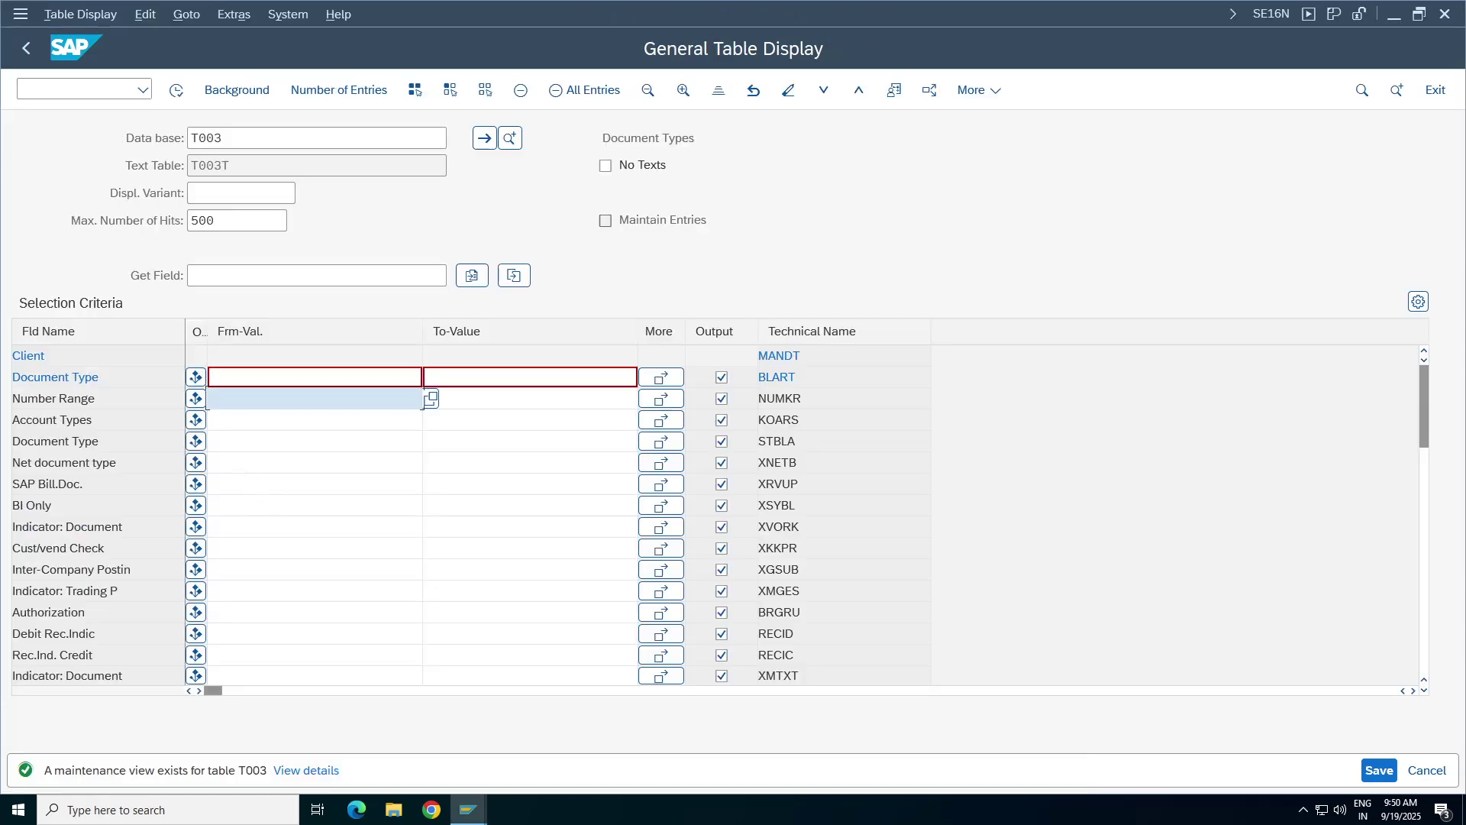
click(422, 399)
text(07)
click(177, 96)
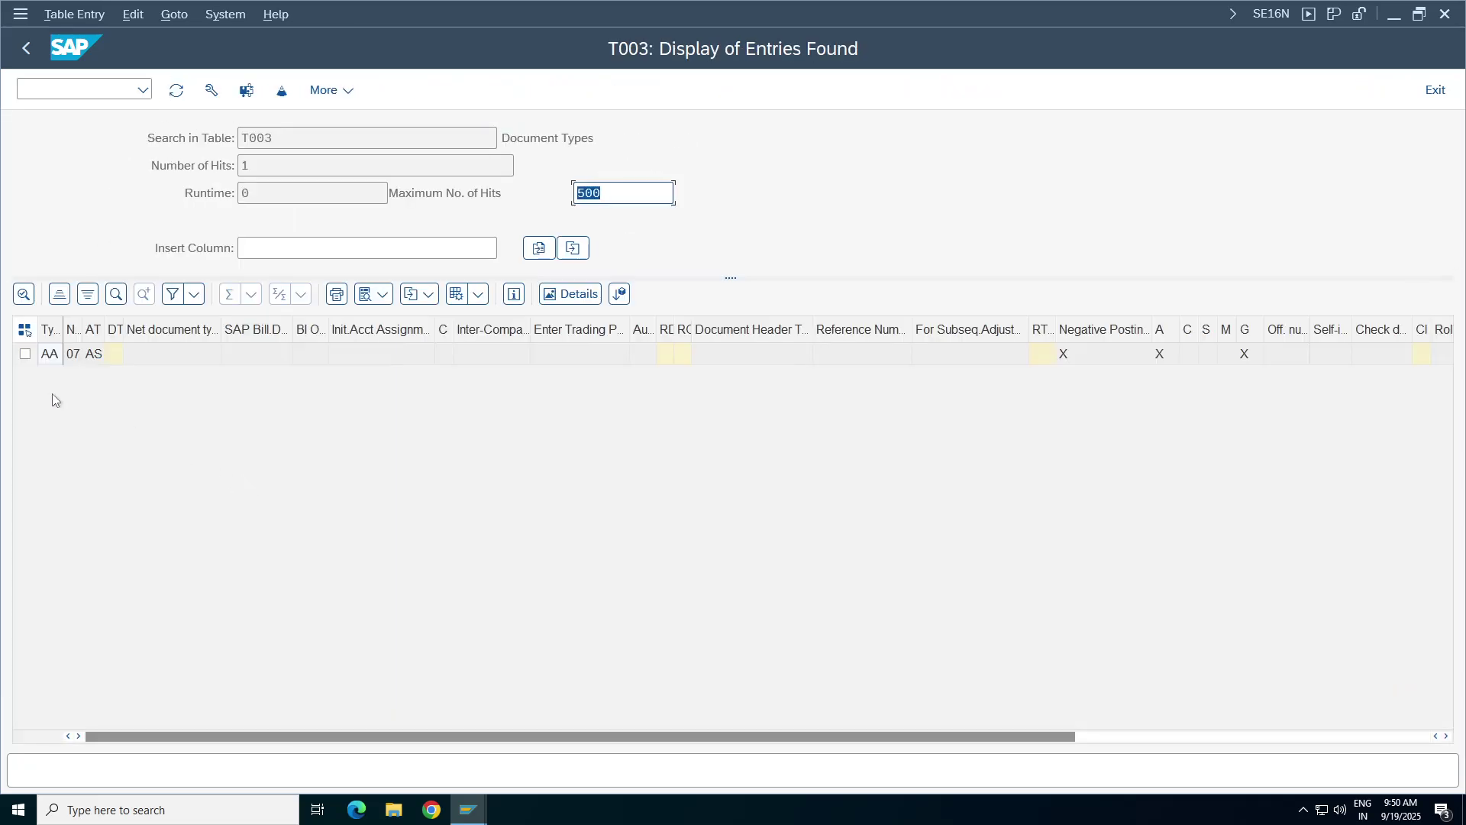
click(49, 356)
click(468, 810)
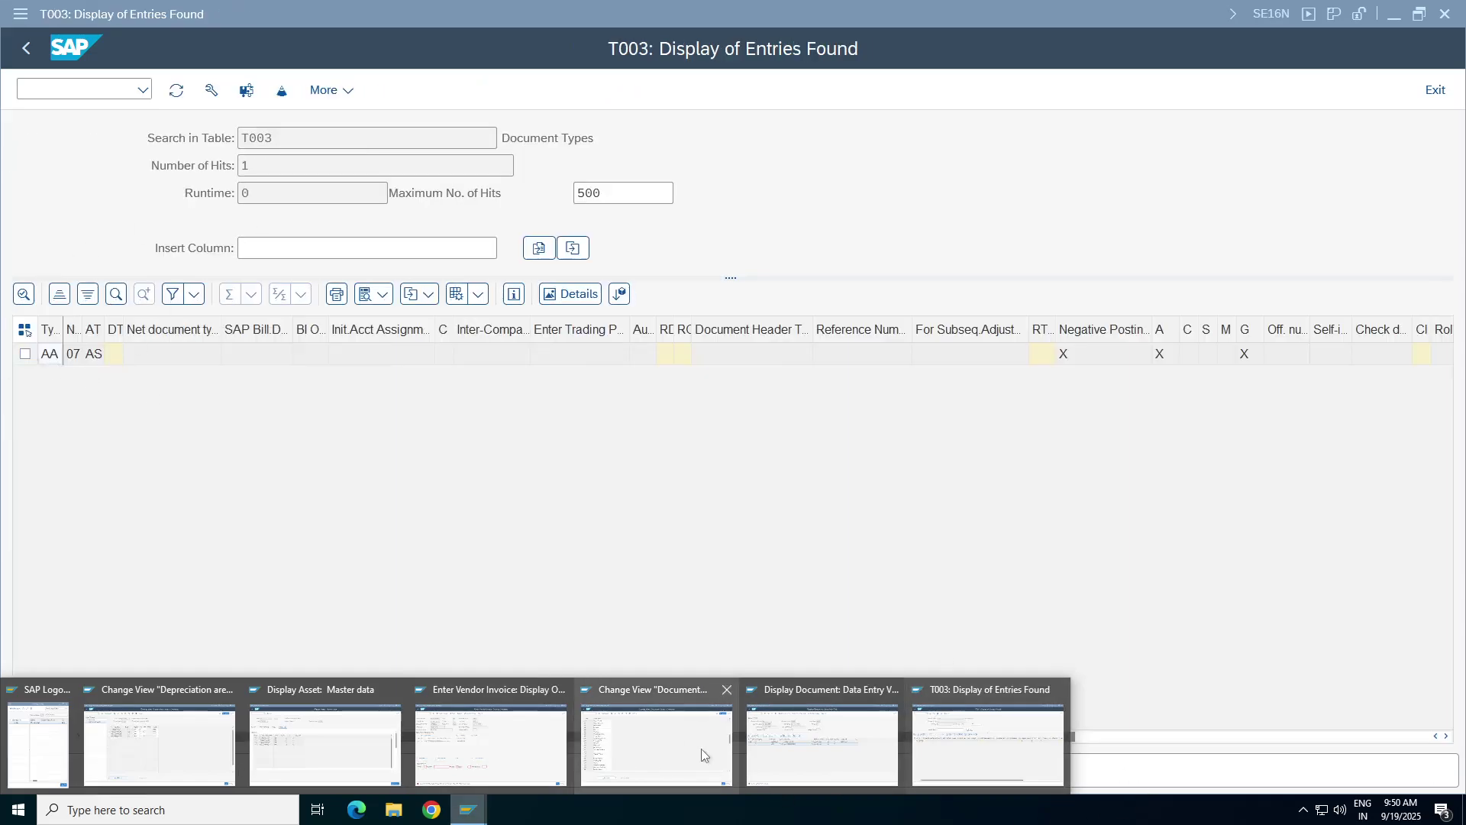
click(985, 751)
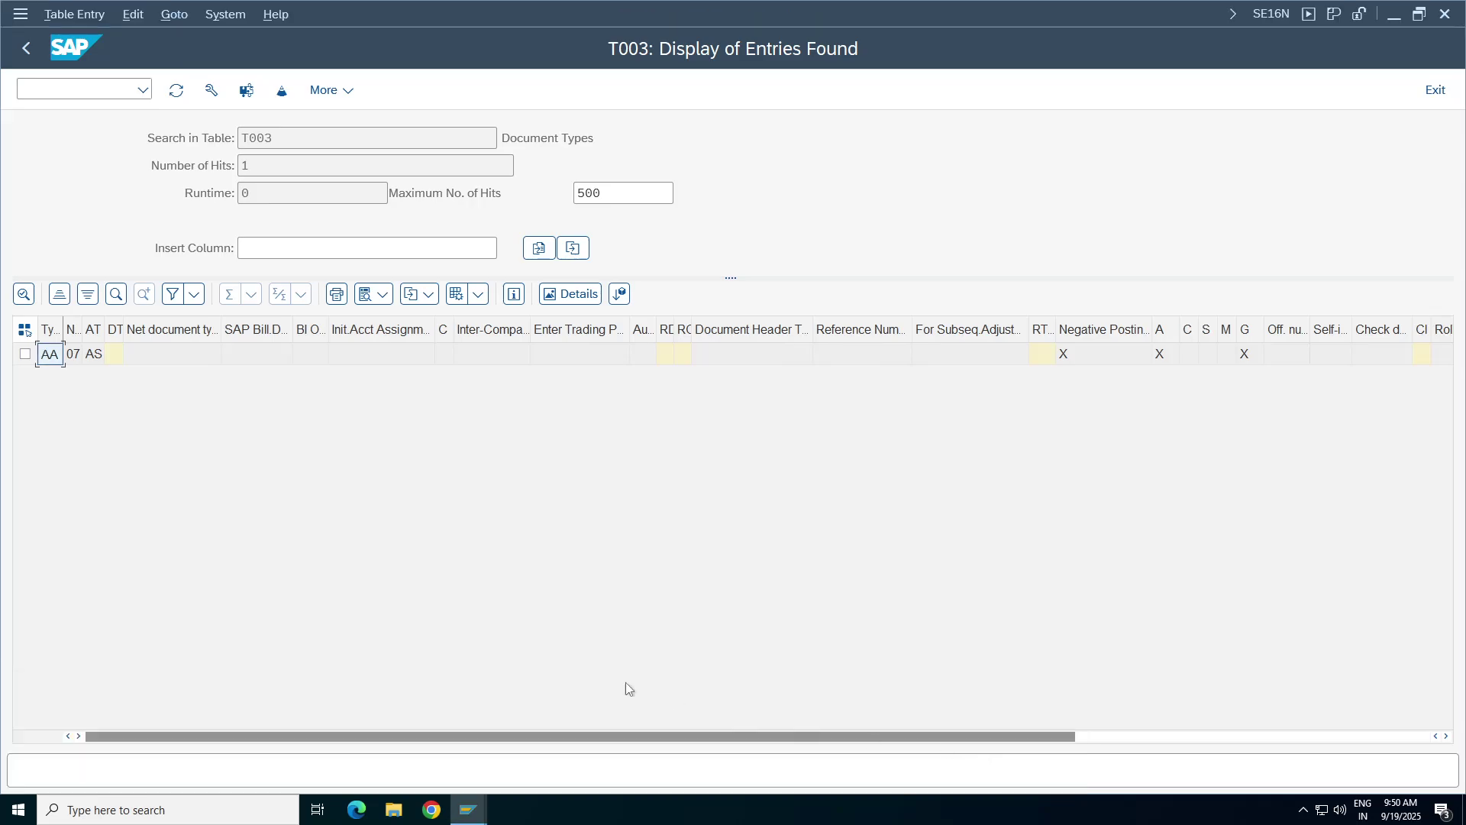
- Switch to the document types overview, position it on type AA and open the details of Asset Posting
click(468, 809)
click(657, 744)
click(294, 717)
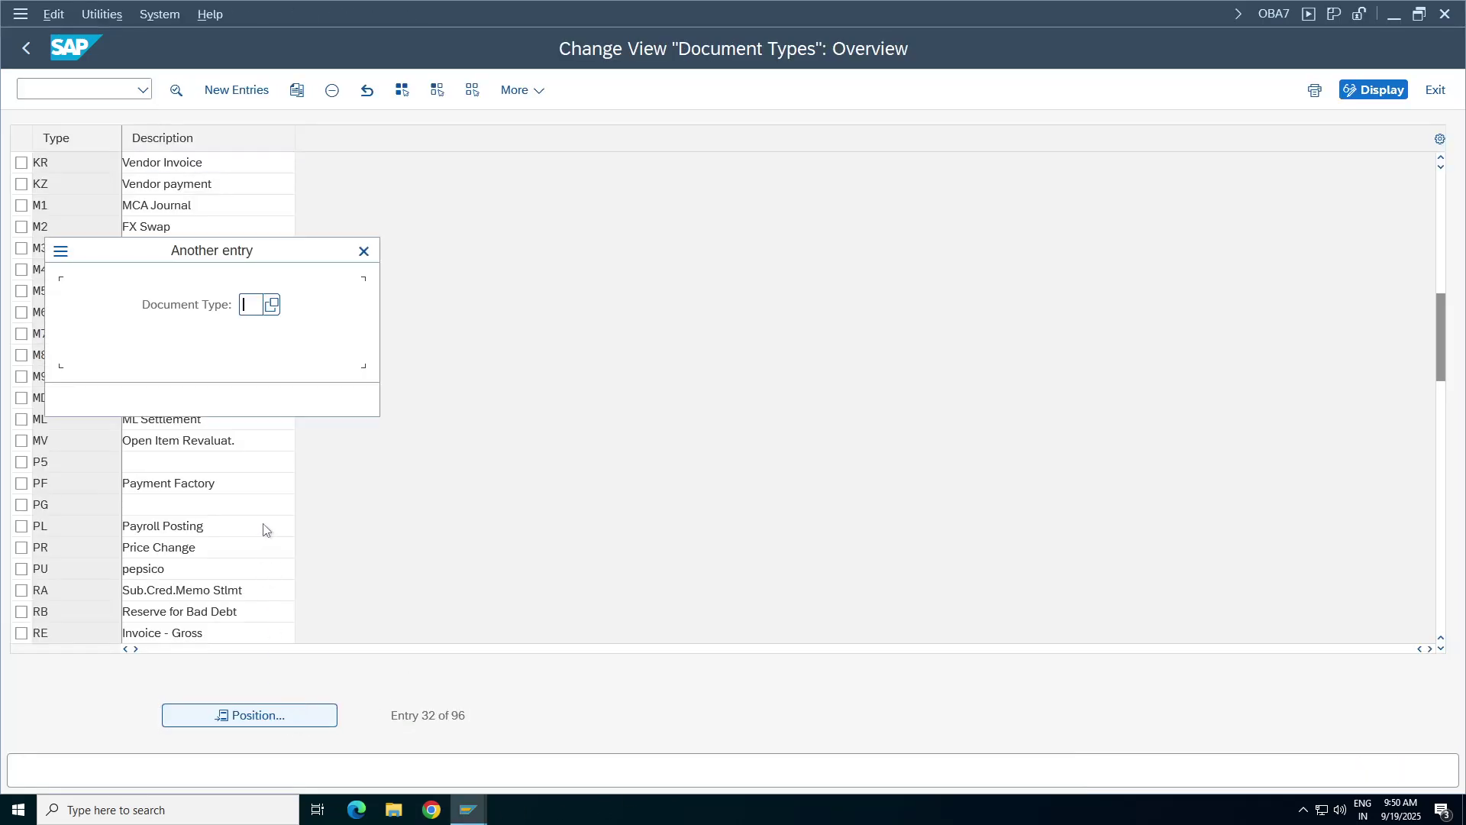
text(AA)
key(Return)
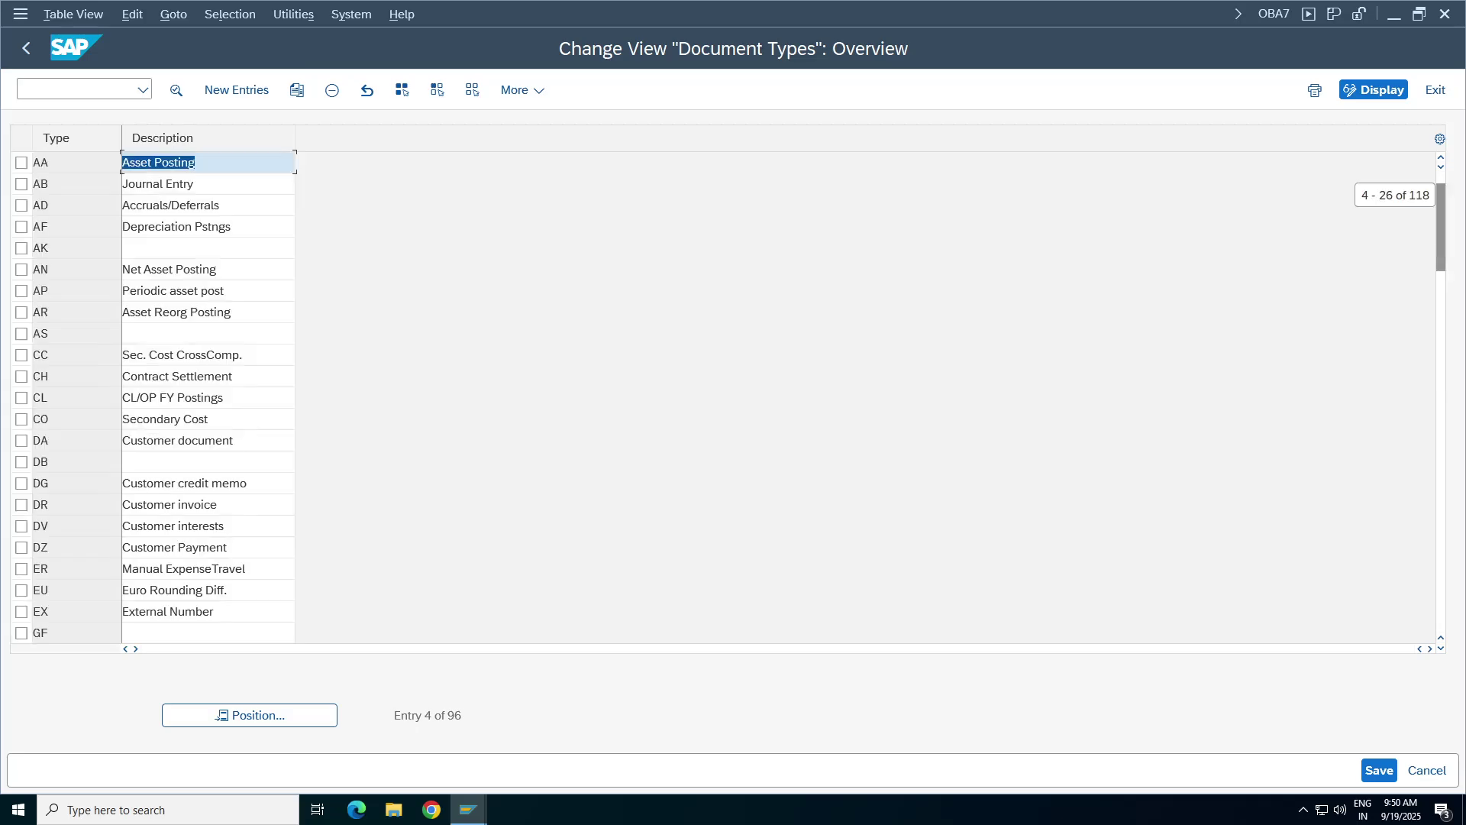
double_click(178, 163)
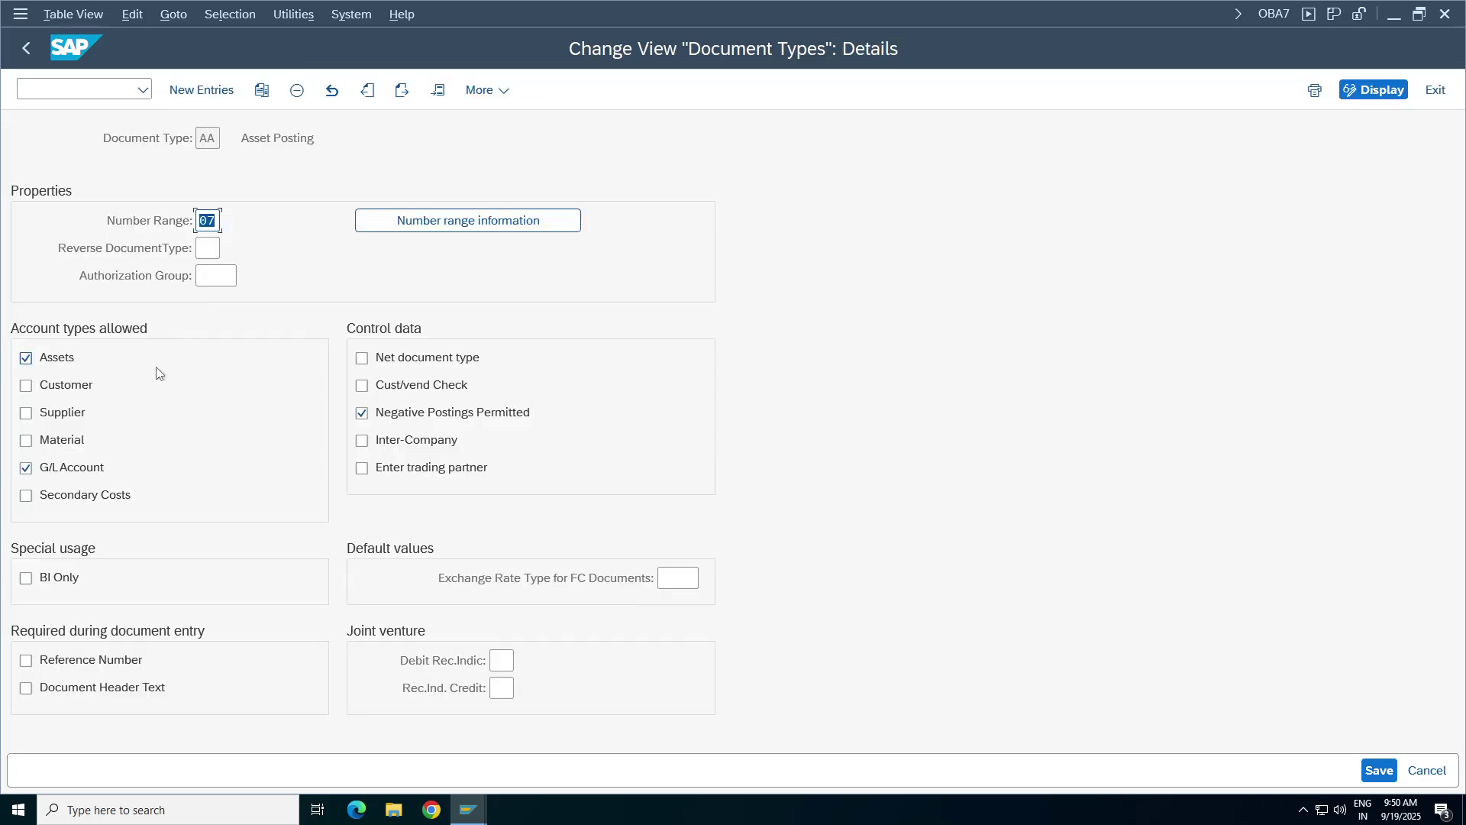
- Open the accounting document number range intervals of company code TA98 for editing from document type AA's number range information
click(443, 222)
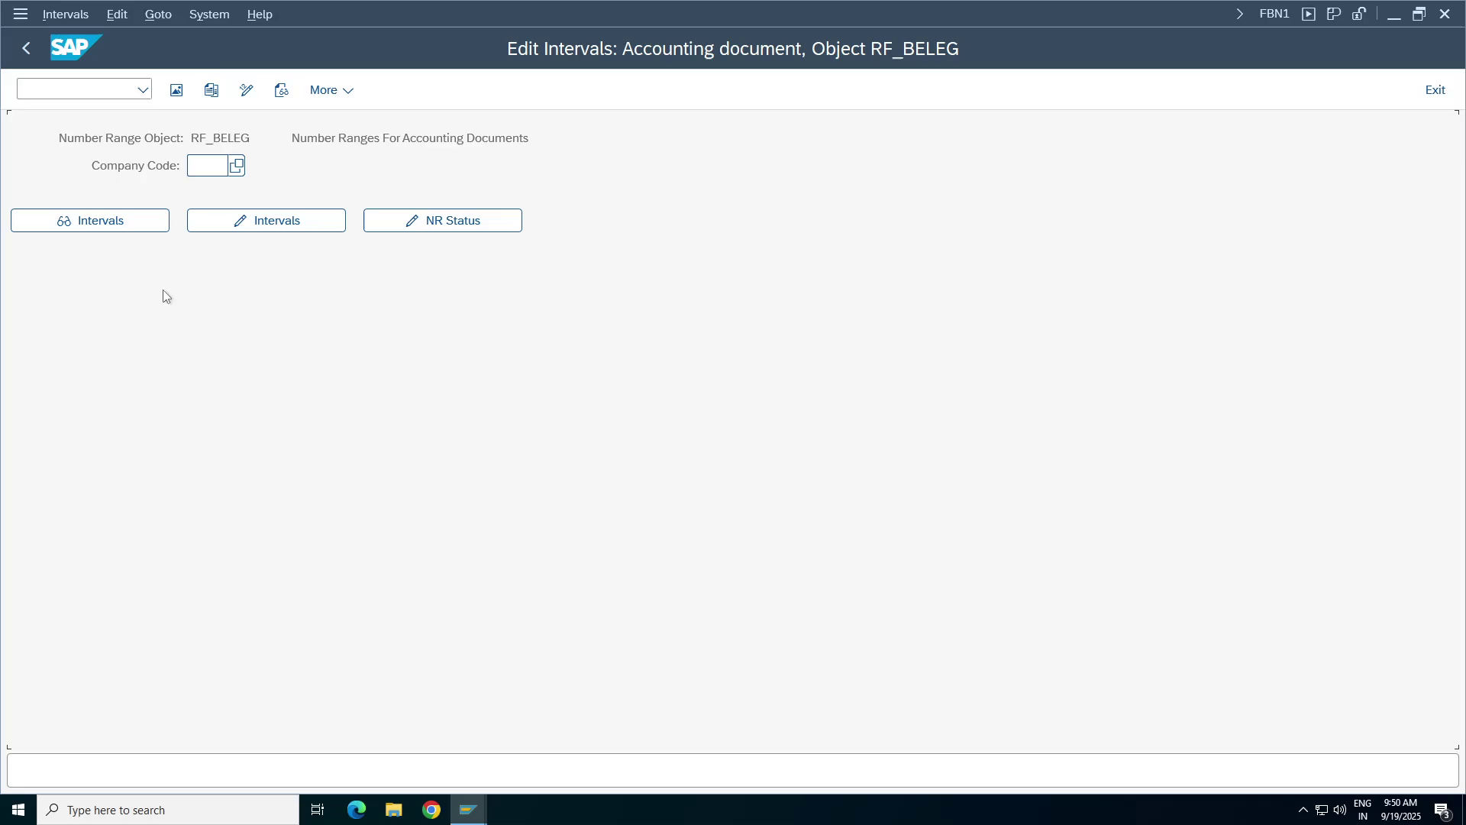
click(227, 165)
click(212, 189)
click(229, 222)
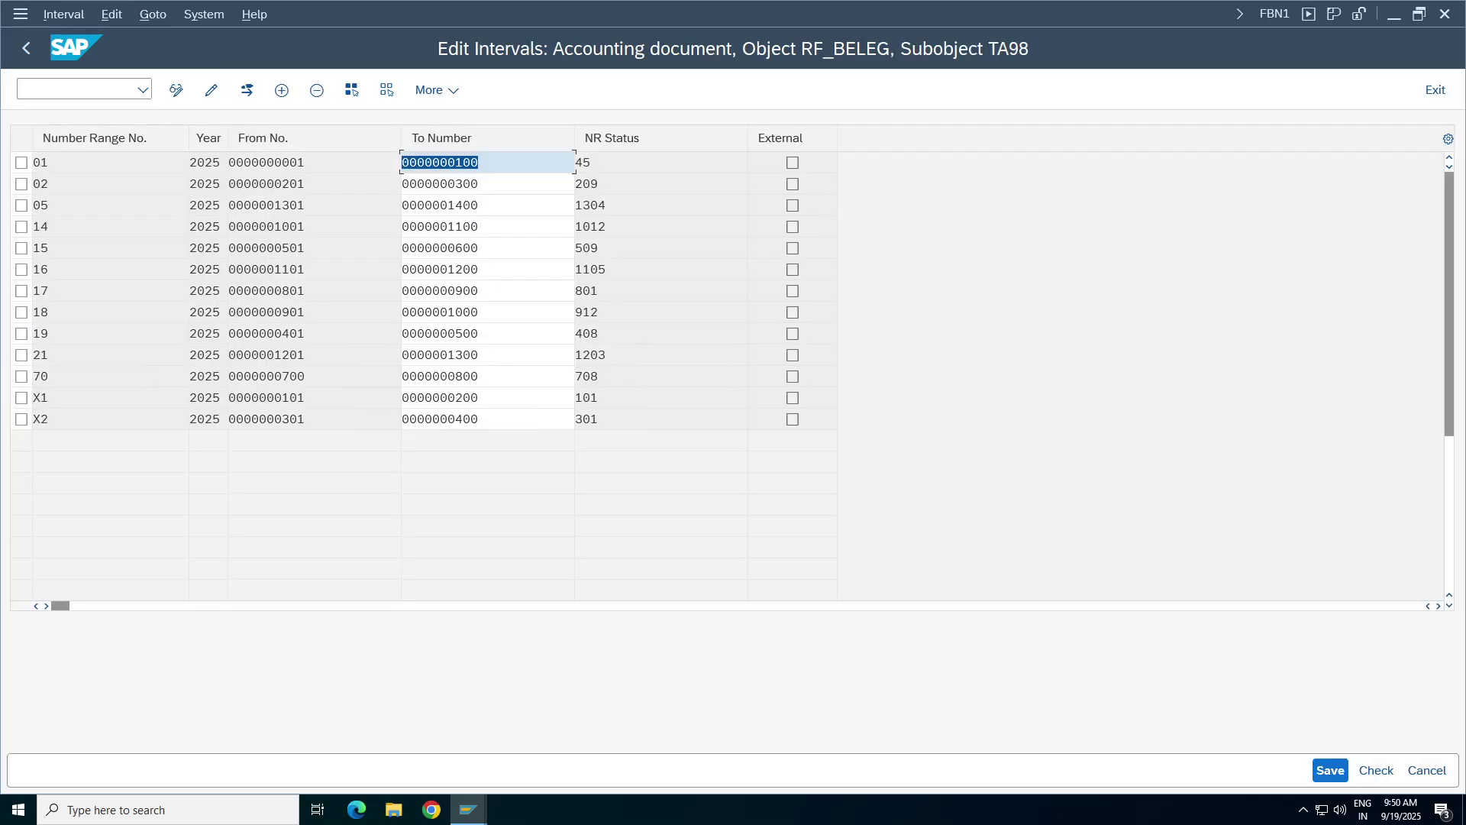
click(61, 172)
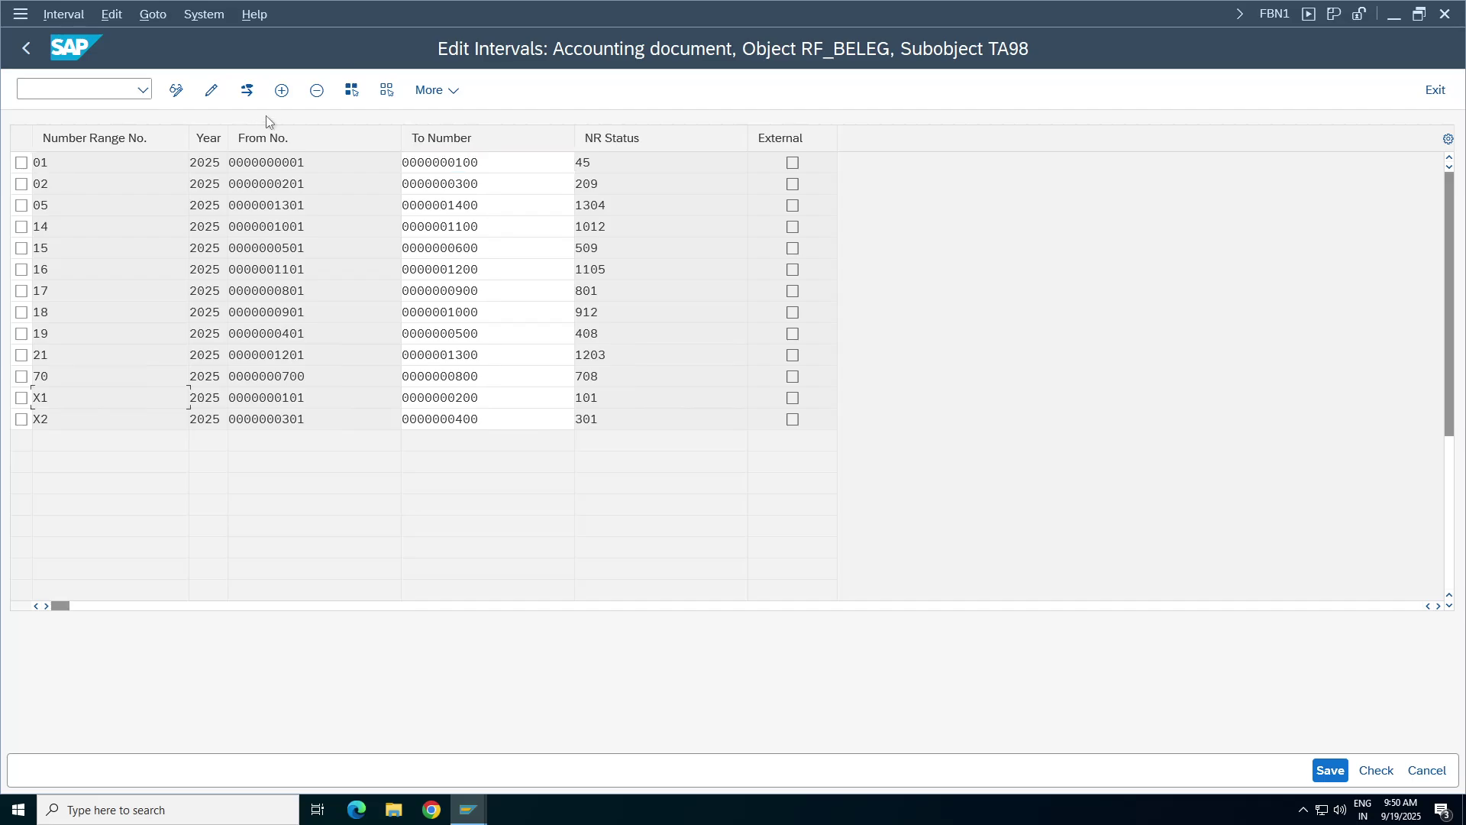
- Add number range interval 07 for year 2025 from 1401 to 1500 and save it, acknowledging the transport notice
click(281, 90)
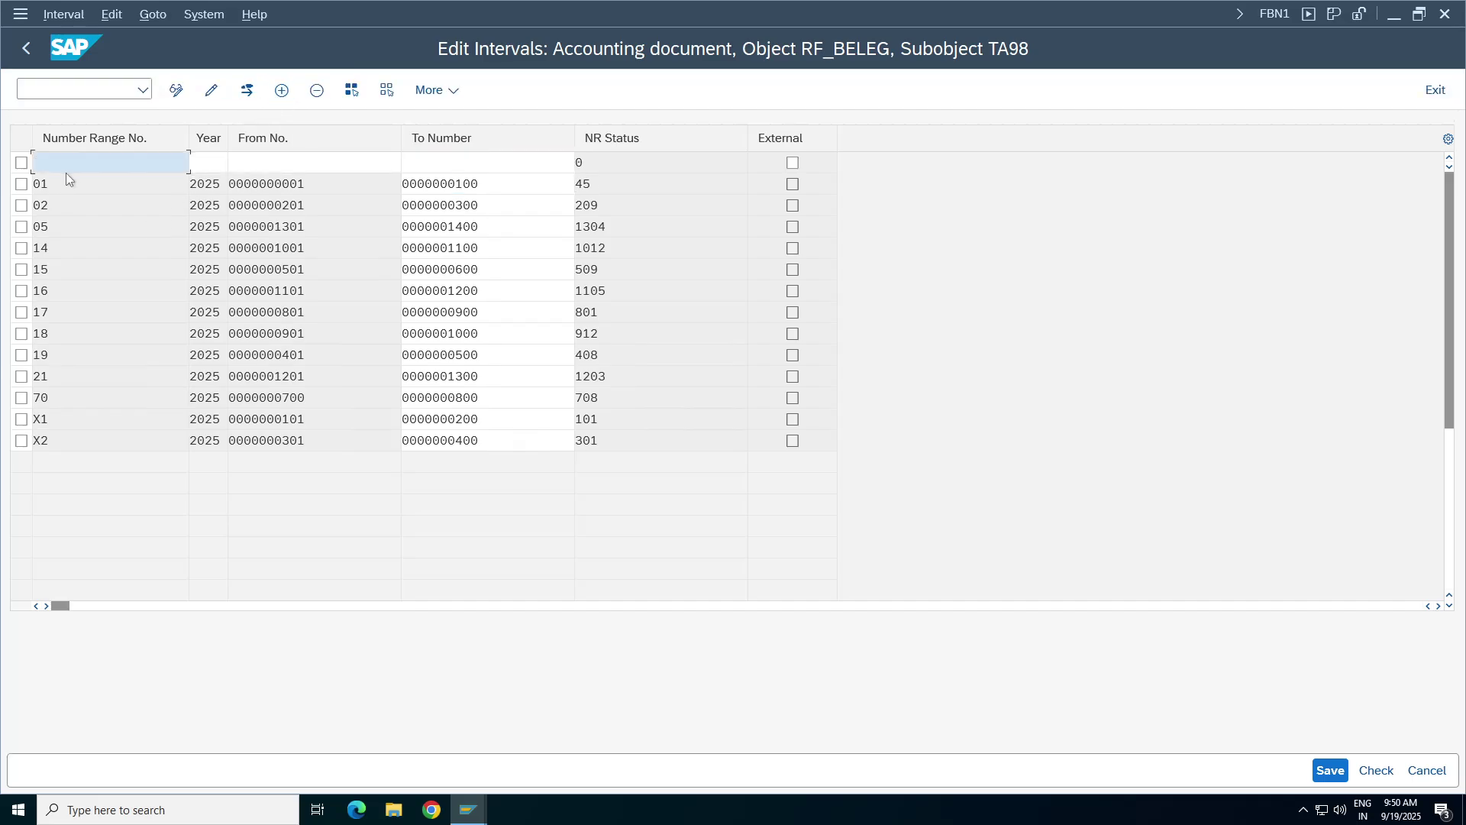
text(07)
click(208, 162)
text(2025)
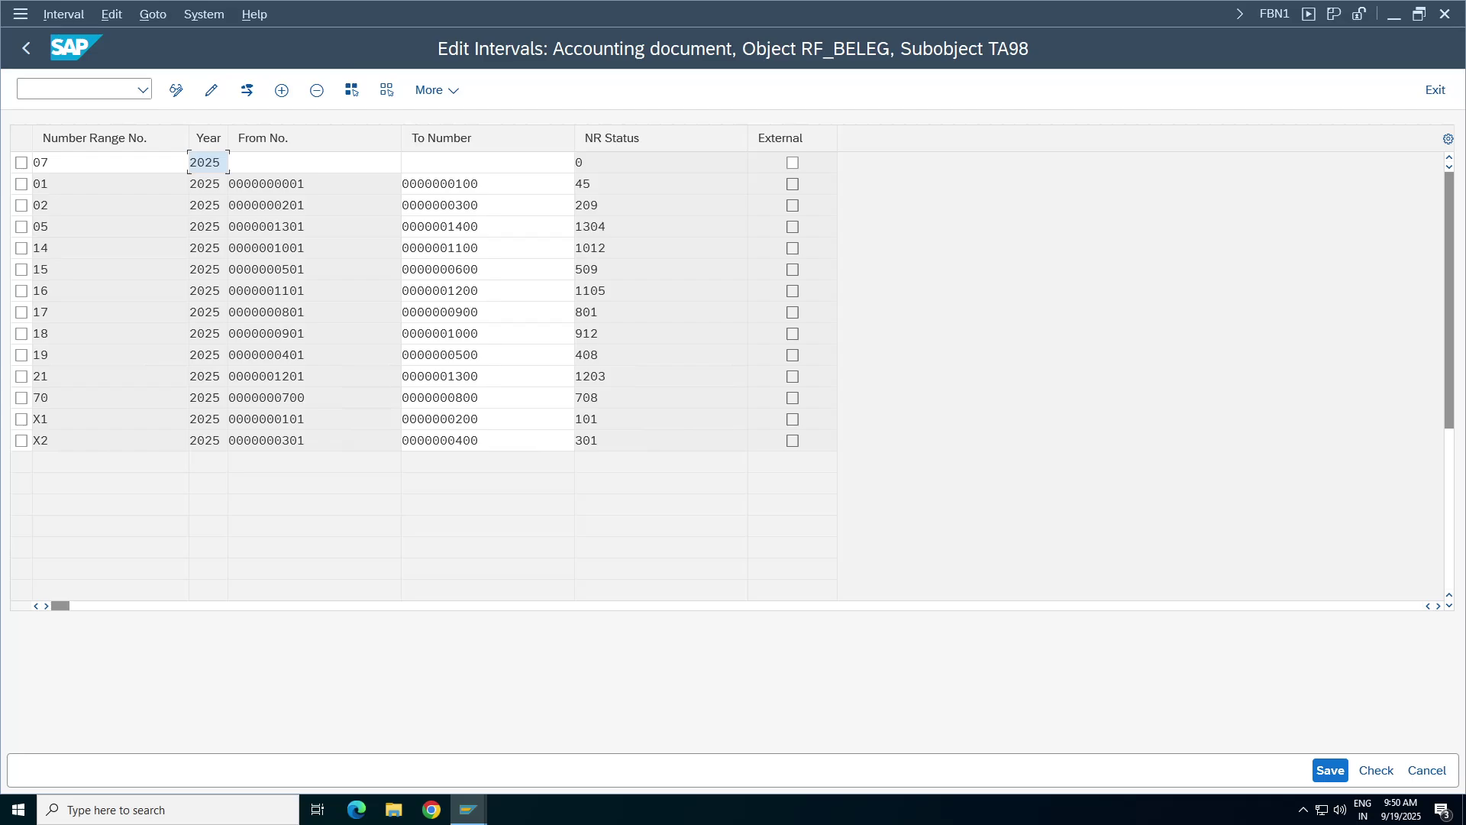
key(Tab)
text(1)
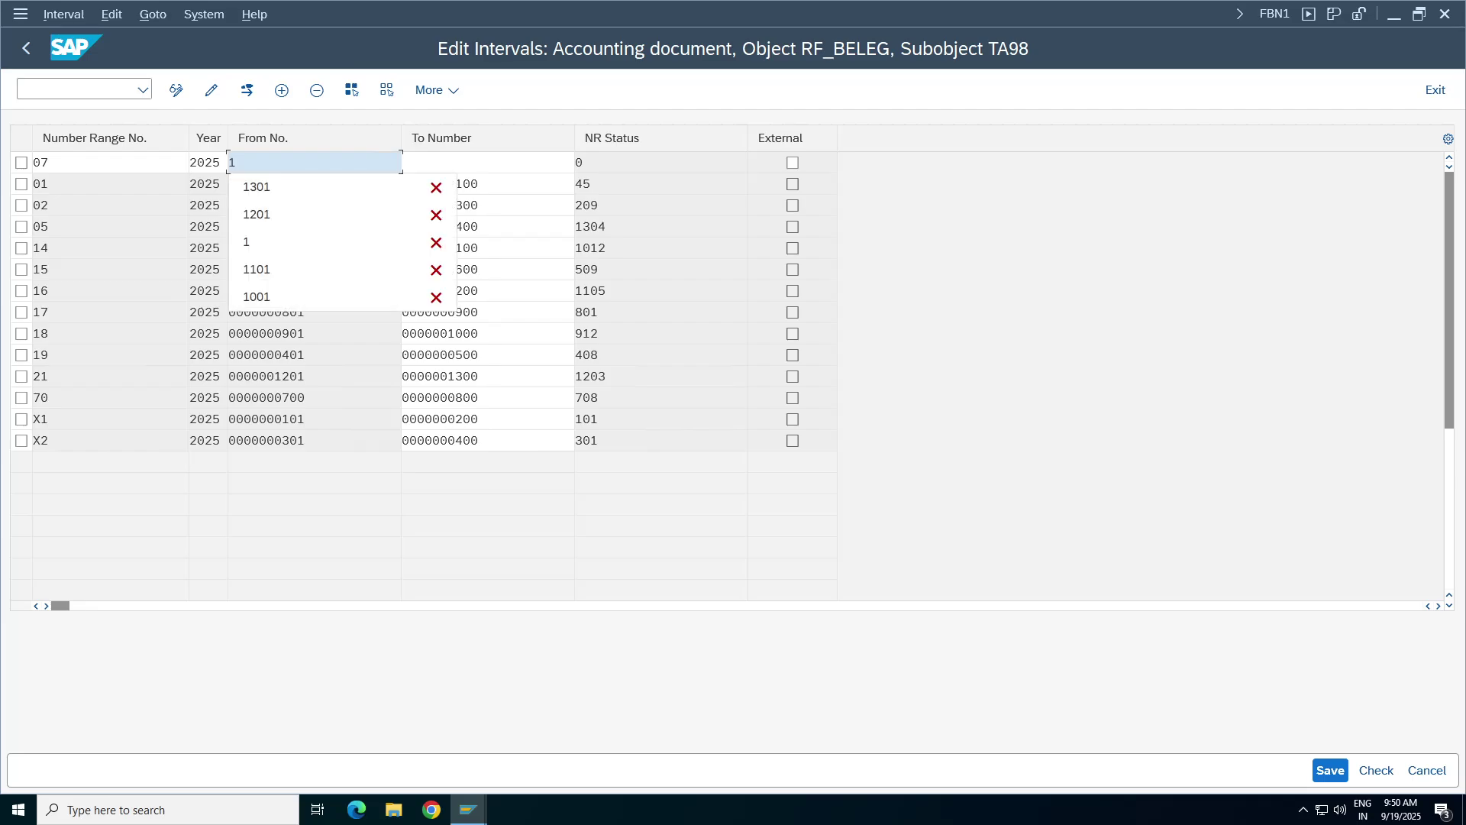
text(0)
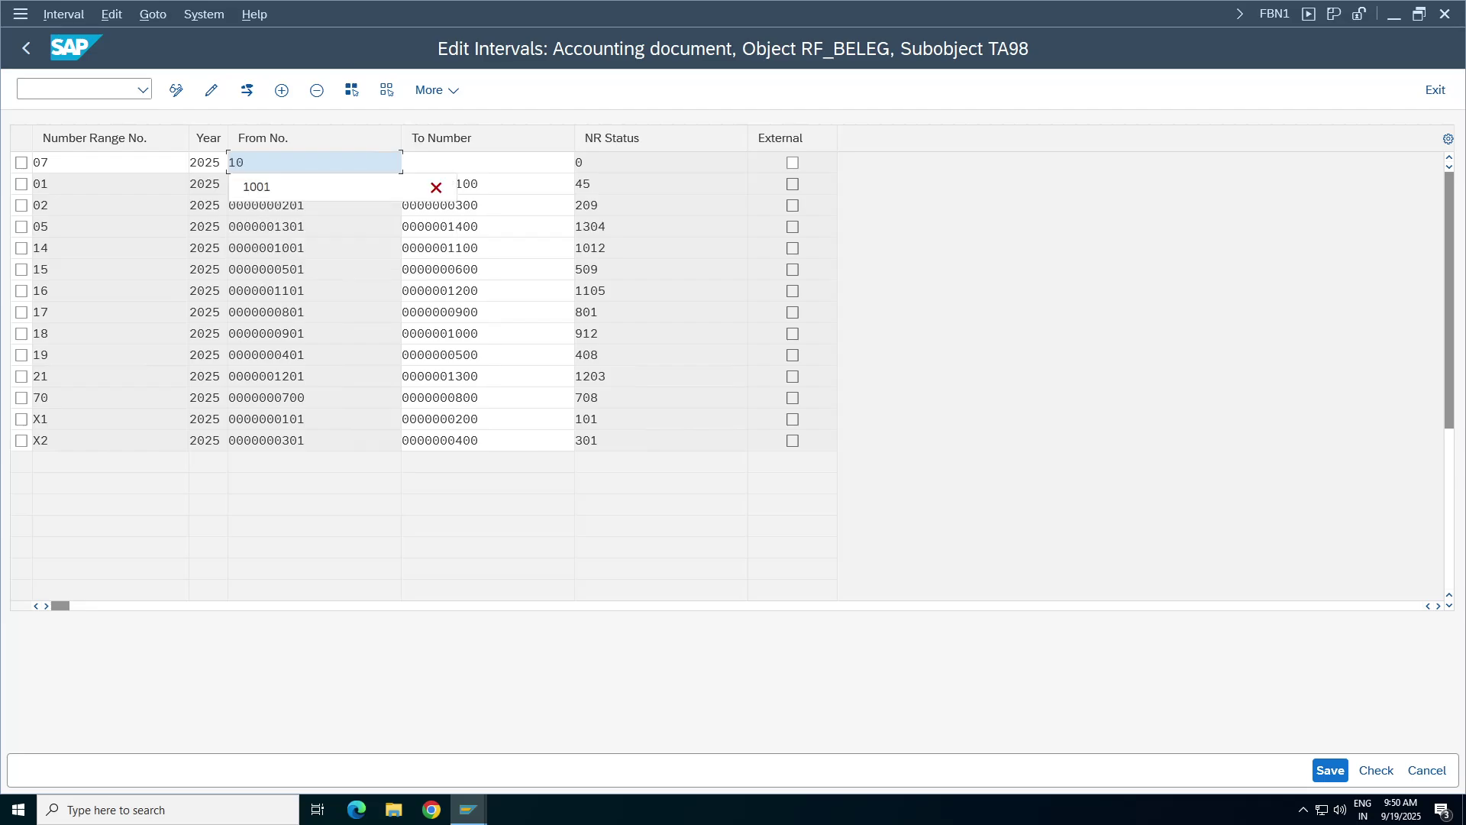
key(BackSpace)
key(BackSpace)
text(1401)
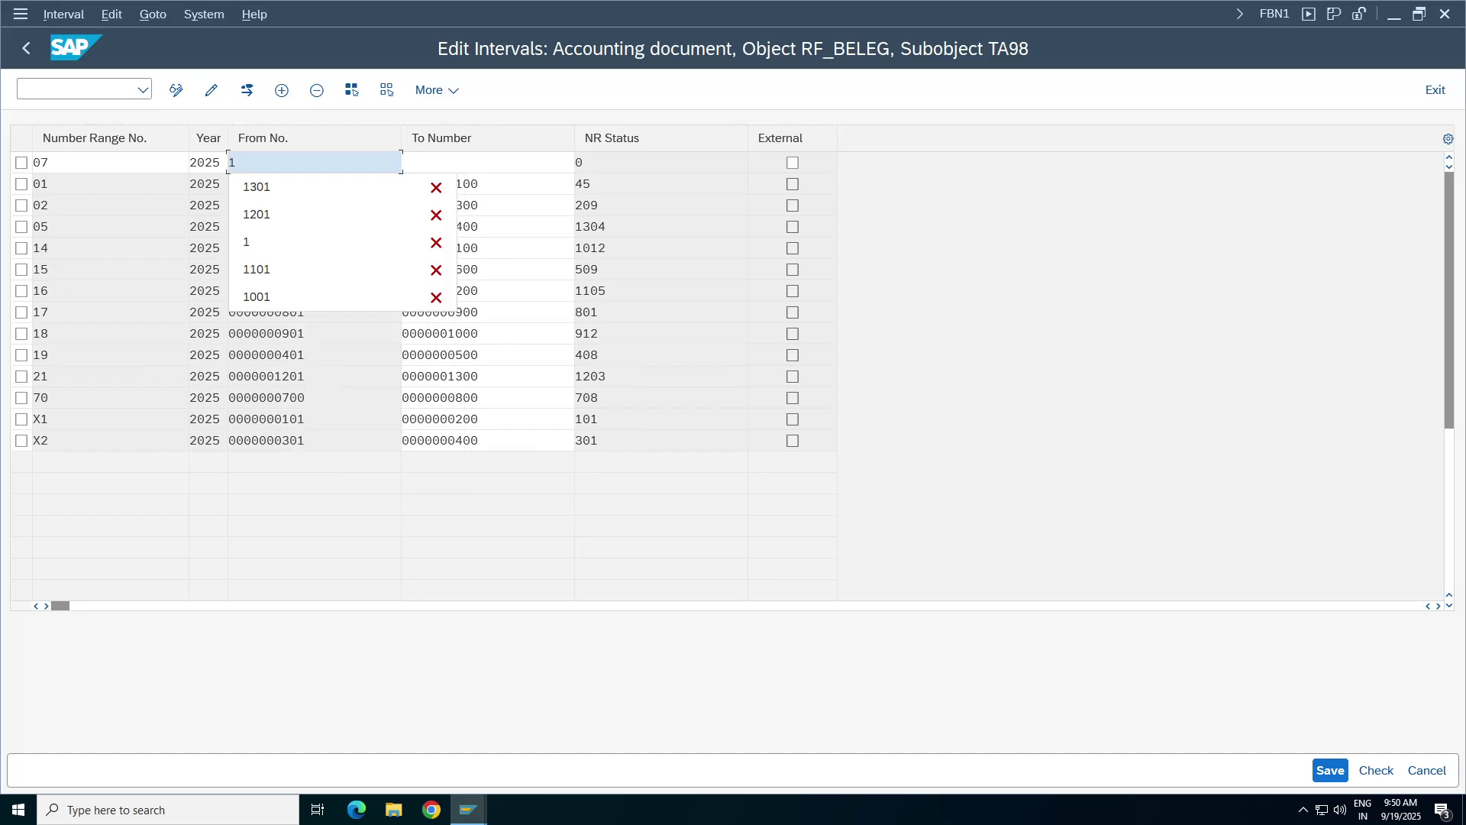
key(Tab)
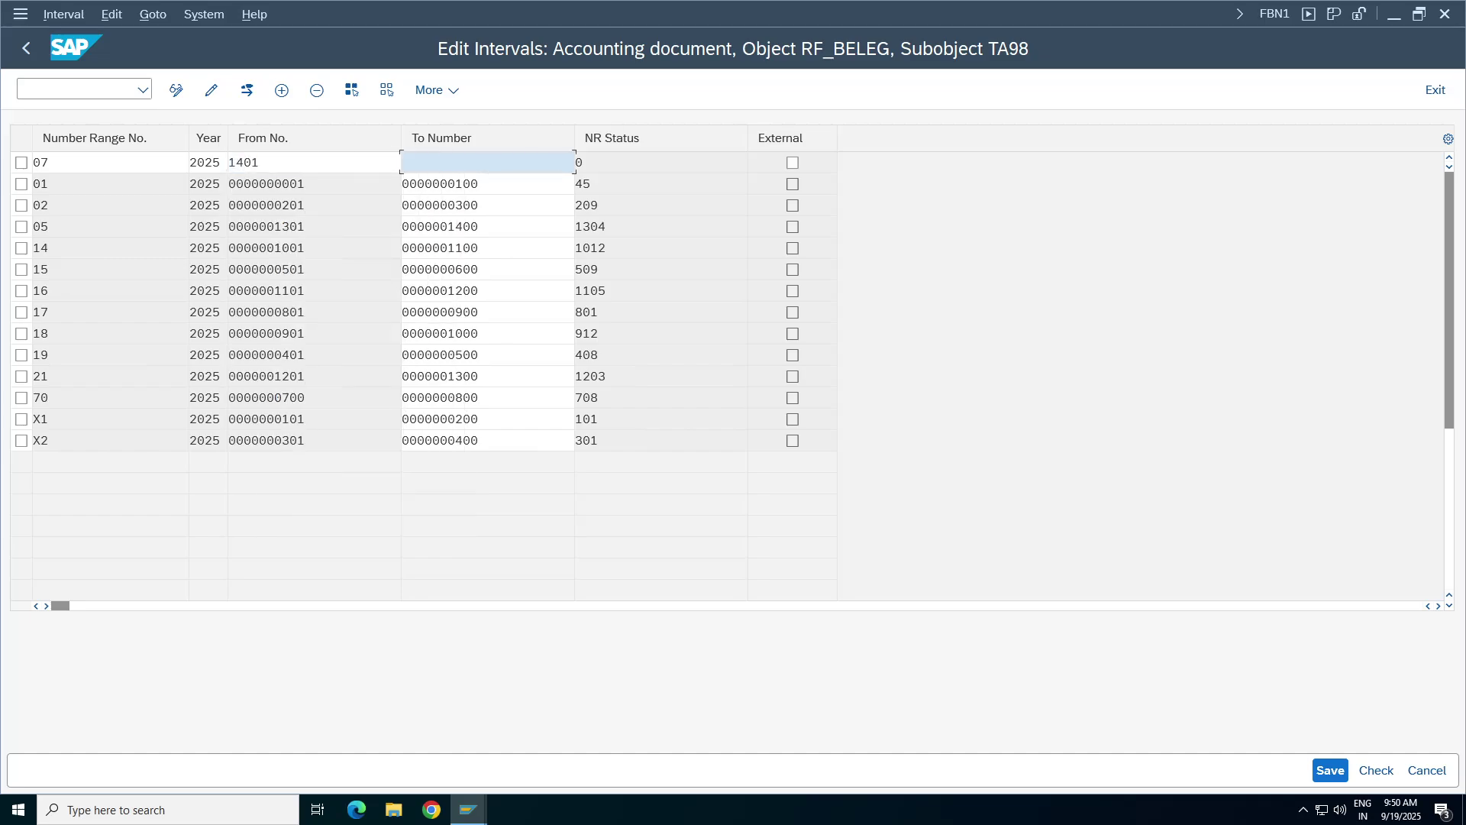
text(1500)
click(1329, 771)
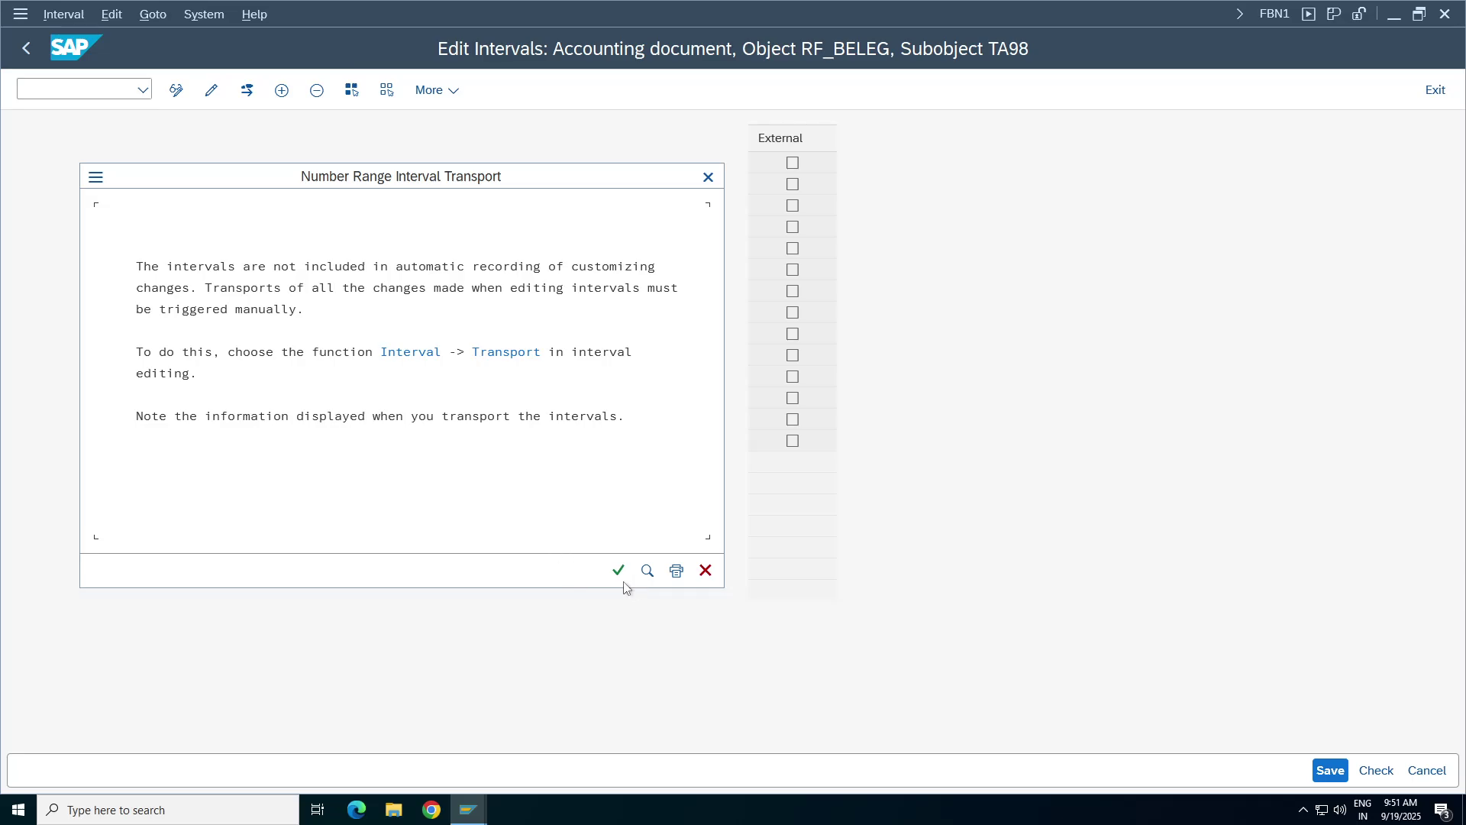
click(618, 570)
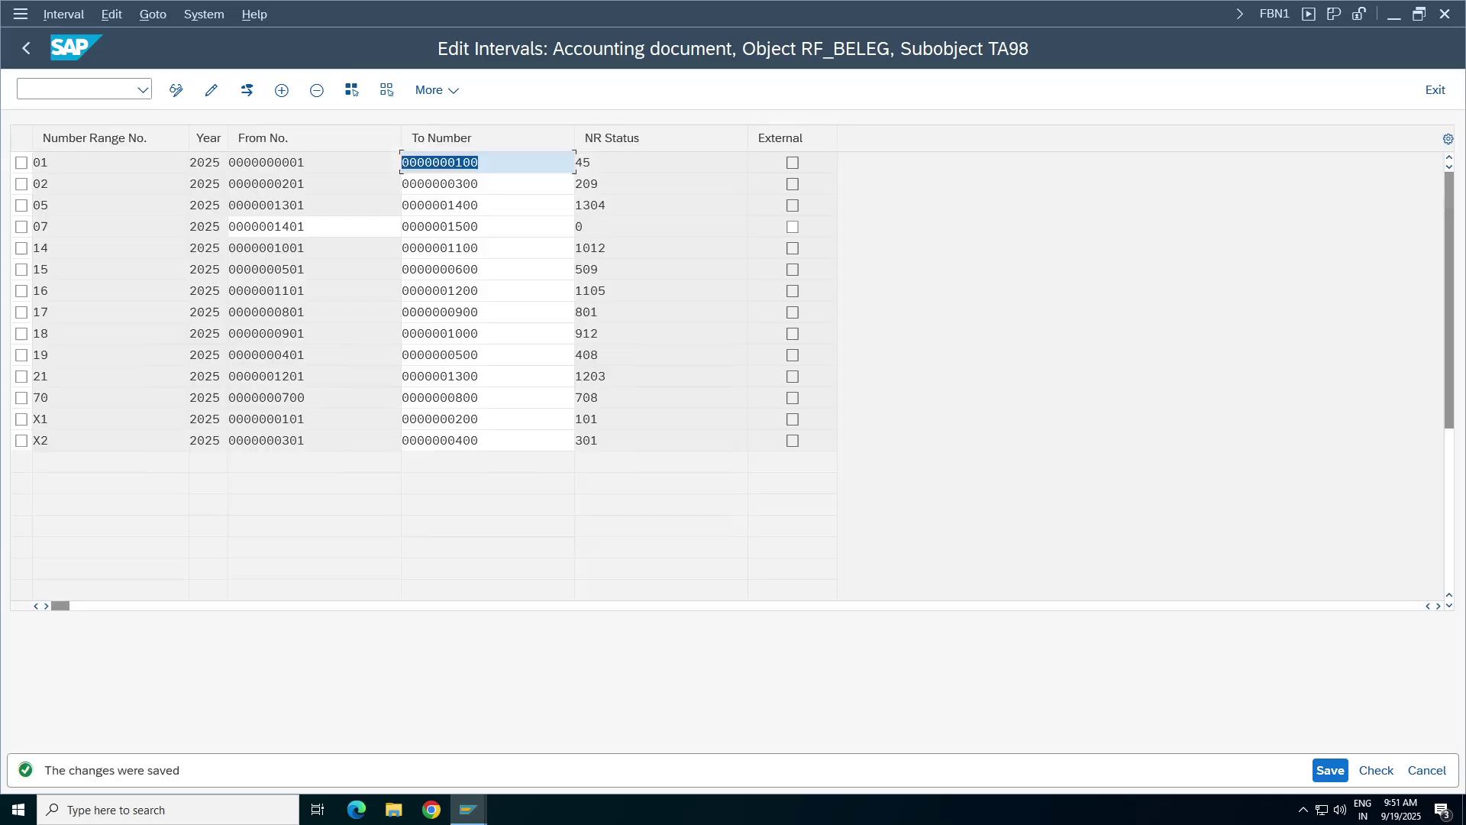
- Leave the interval and document type maintenance and return to the SAP Easy Access screen
click(27, 48)
click(26, 49)
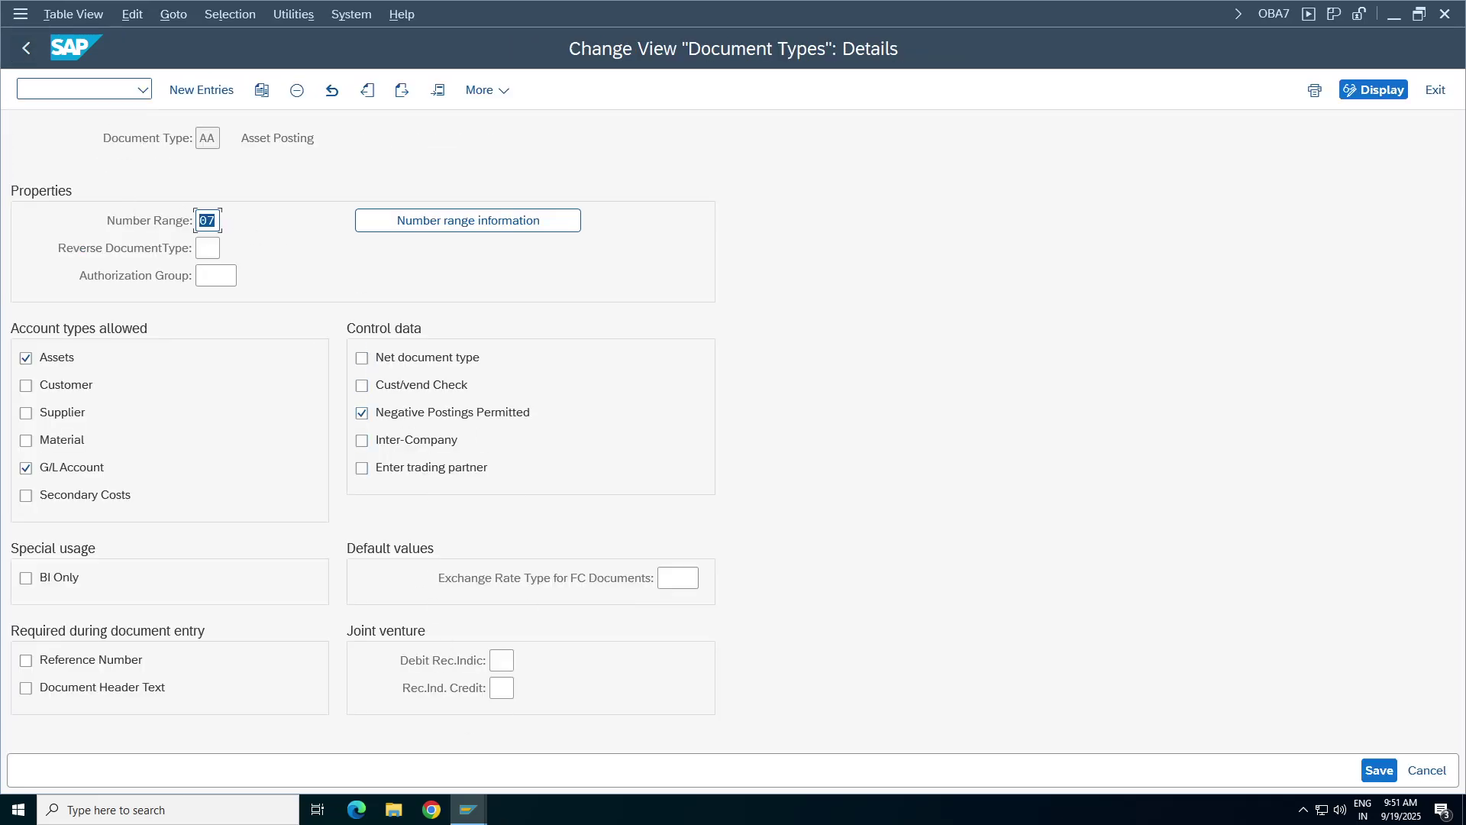
click(26, 48)
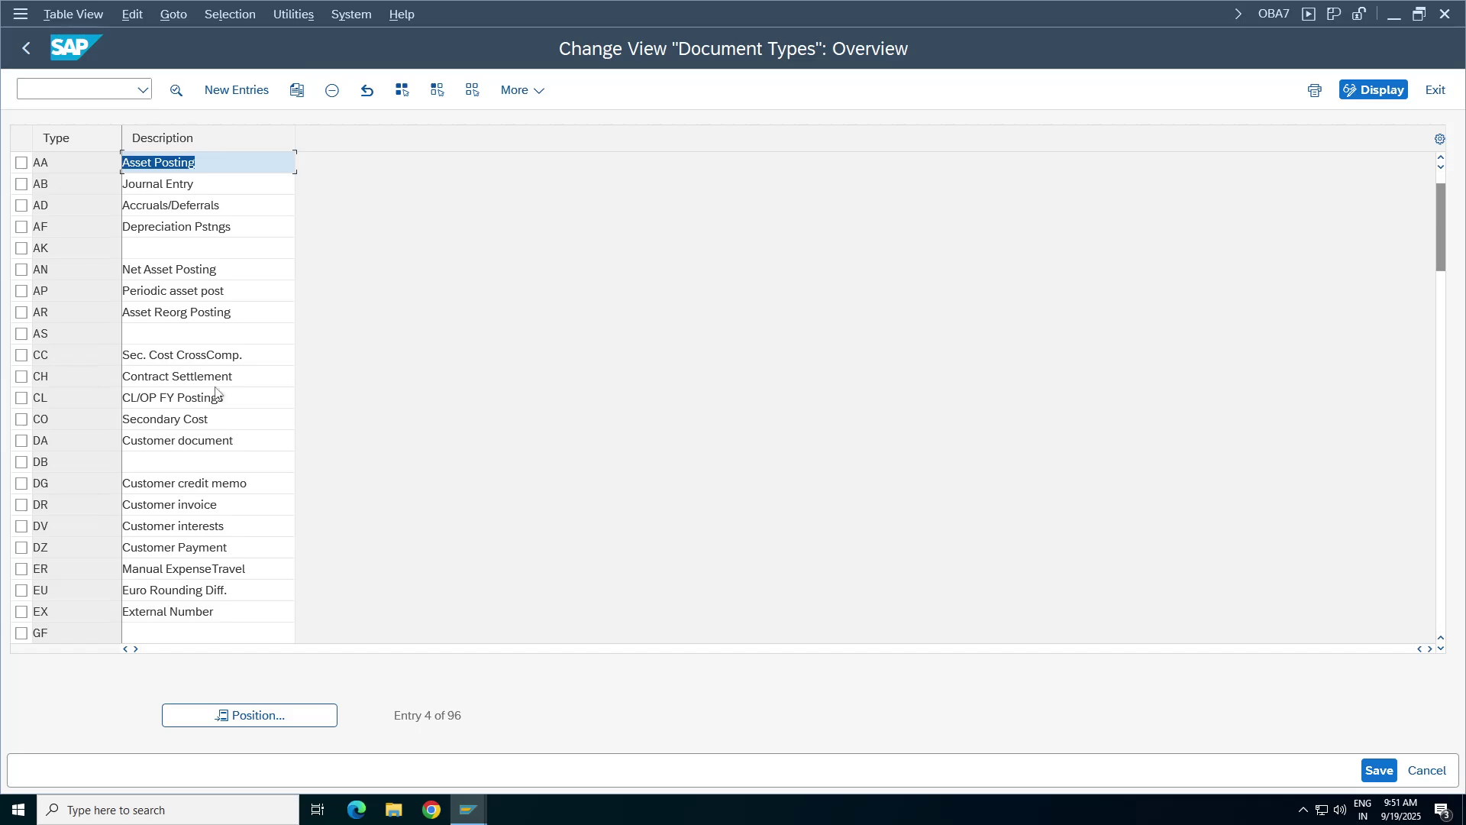
click(26, 48)
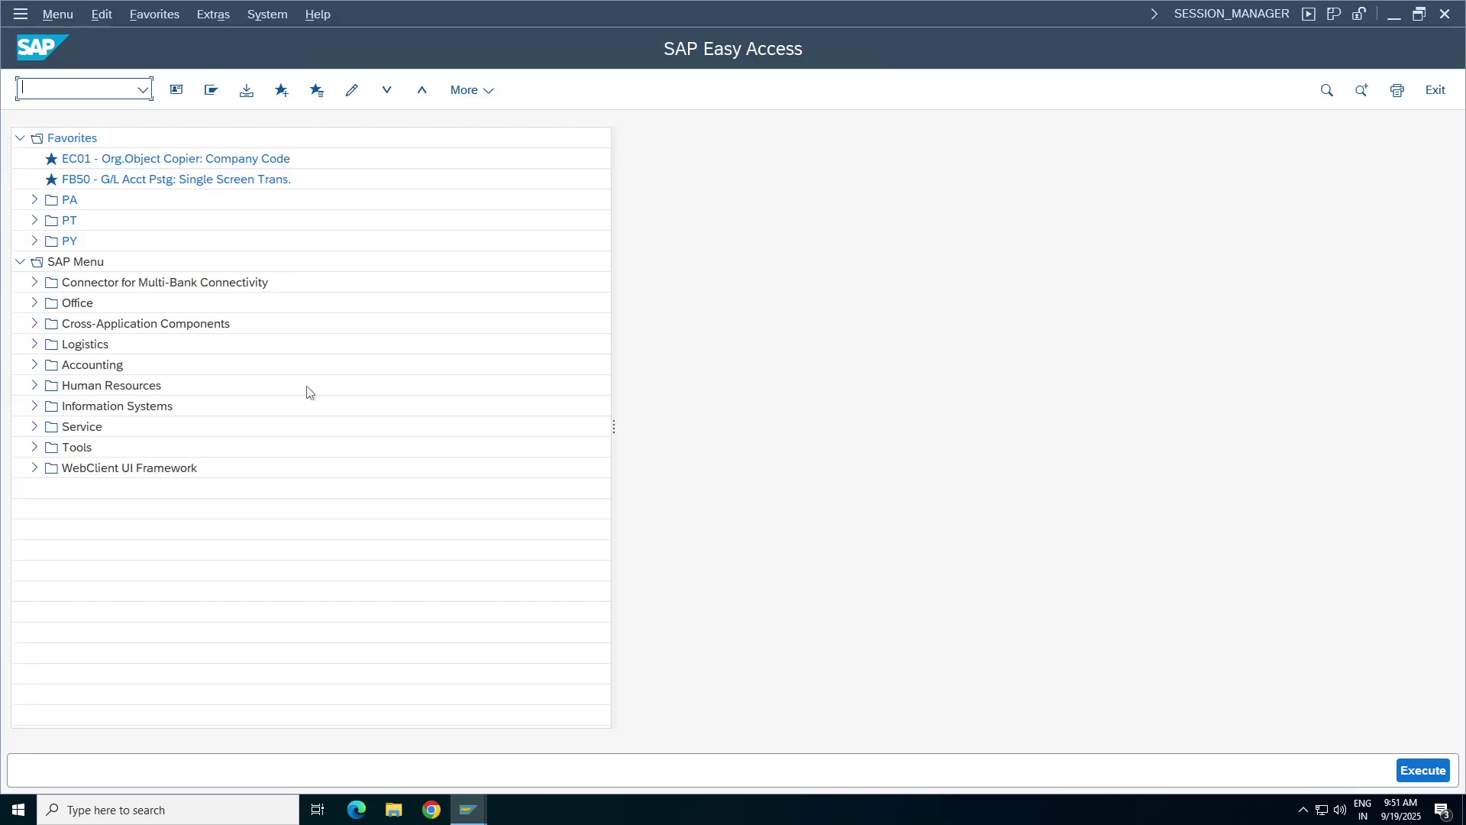
- Return to the vendor invoice session, clear the interval error, simulate the document and post it
click(469, 809)
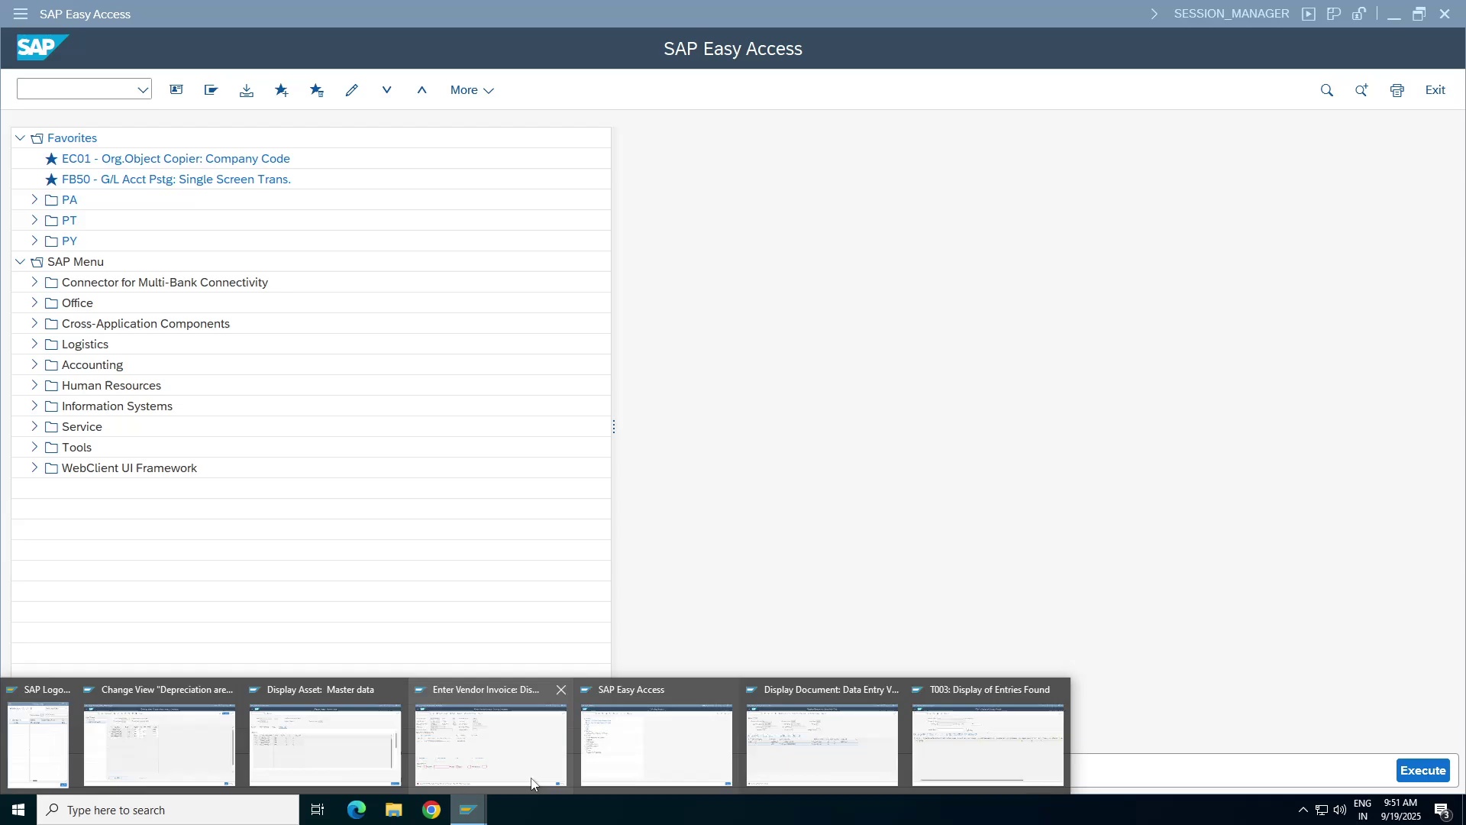
click(460, 759)
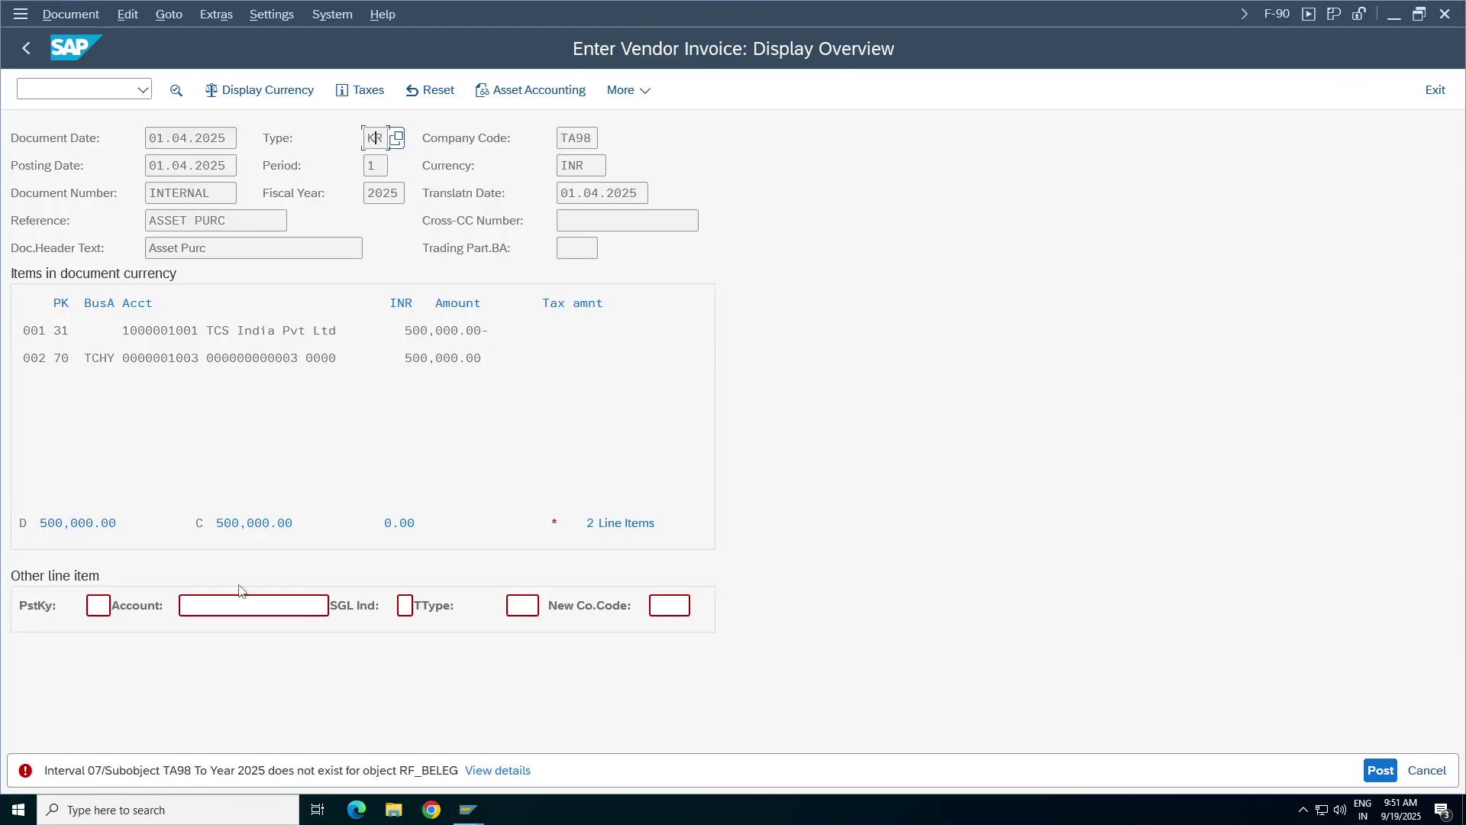
key(Return)
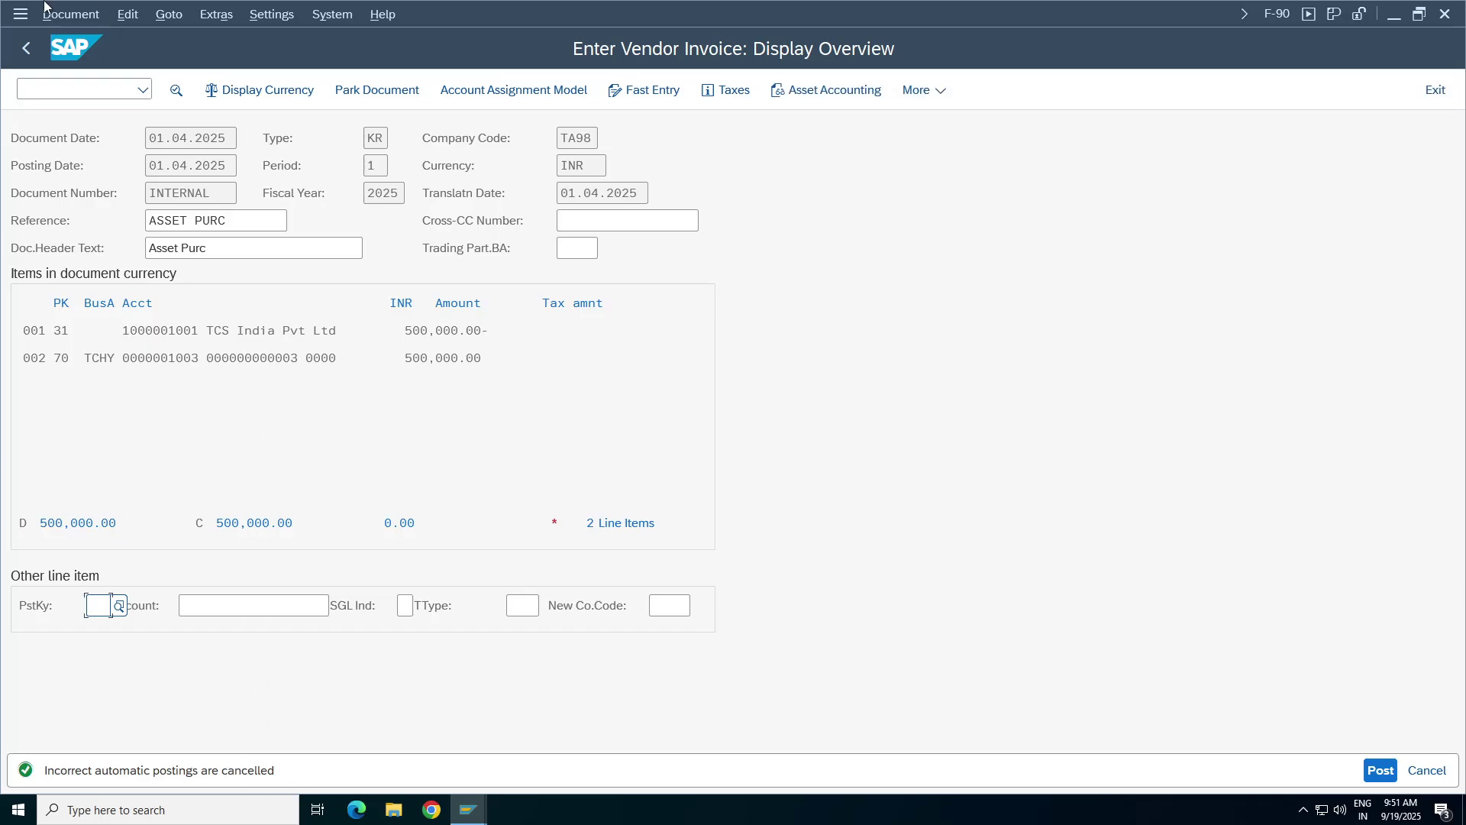
click(71, 14)
click(84, 118)
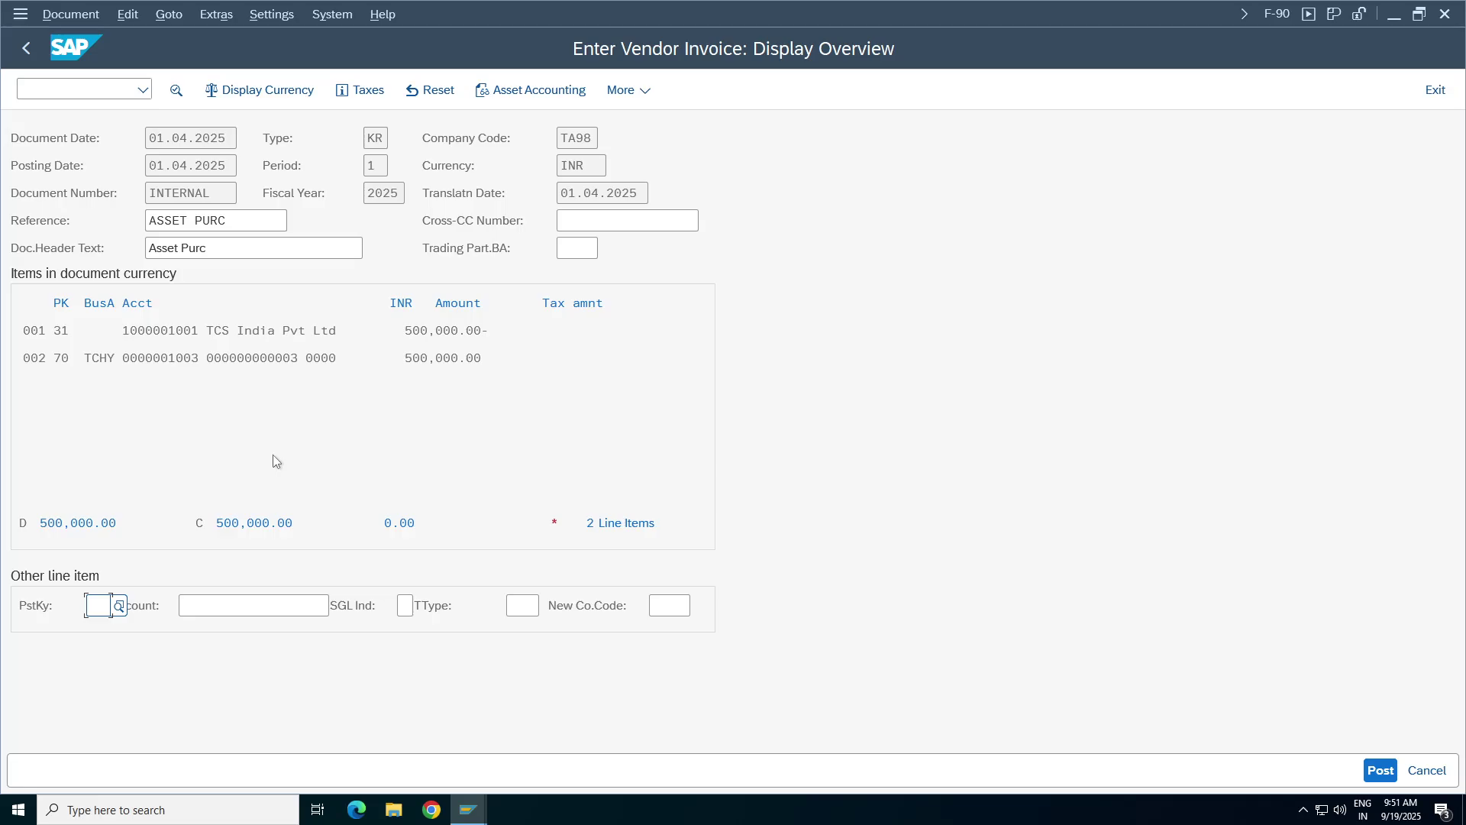
click(1381, 770)
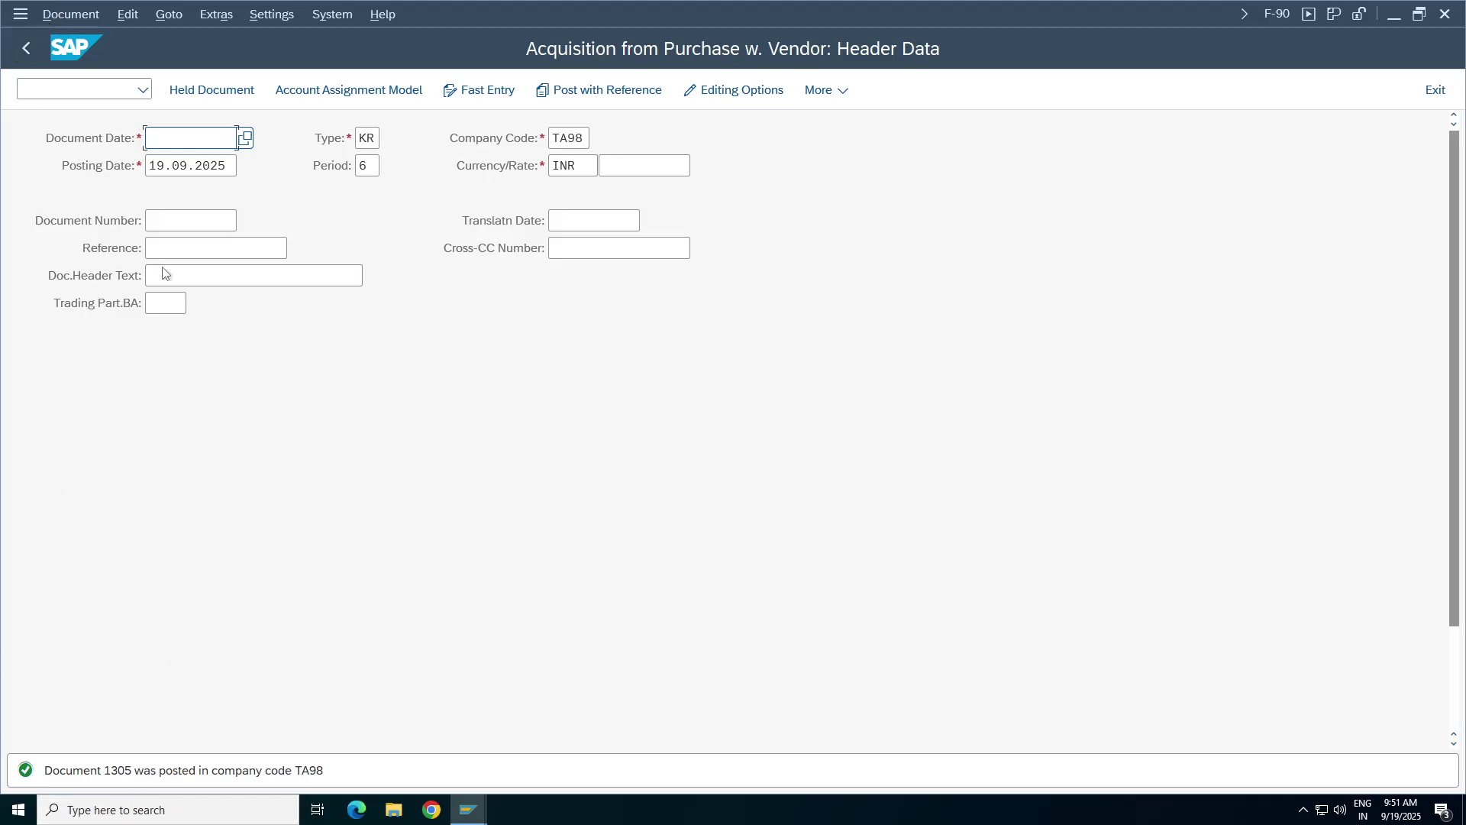
- Display the vendor acquisition document just posted and select its asset line item with posting key 70
click(61, 17)
click(80, 93)
key(Return)
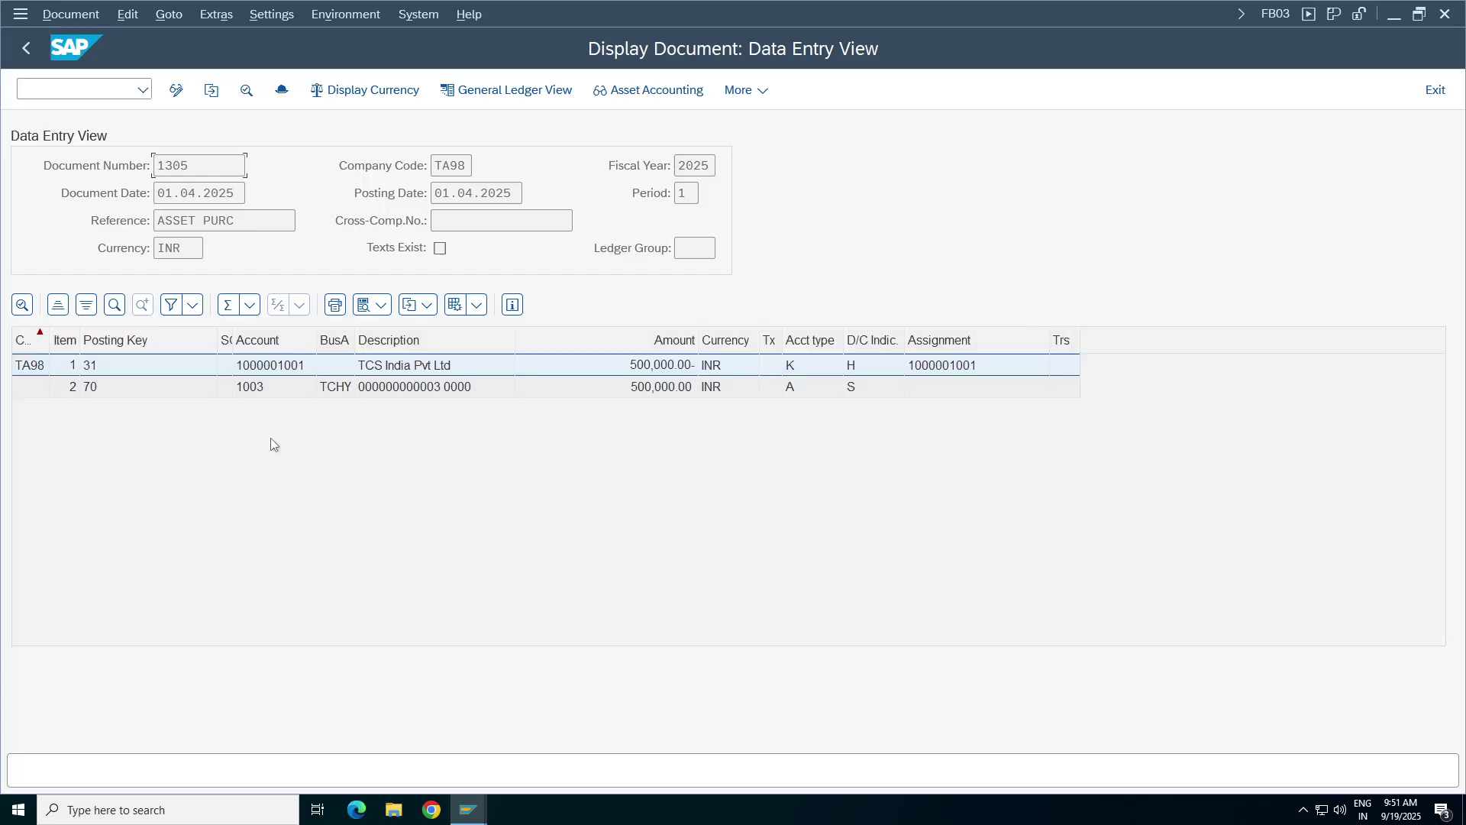
click(427, 390)
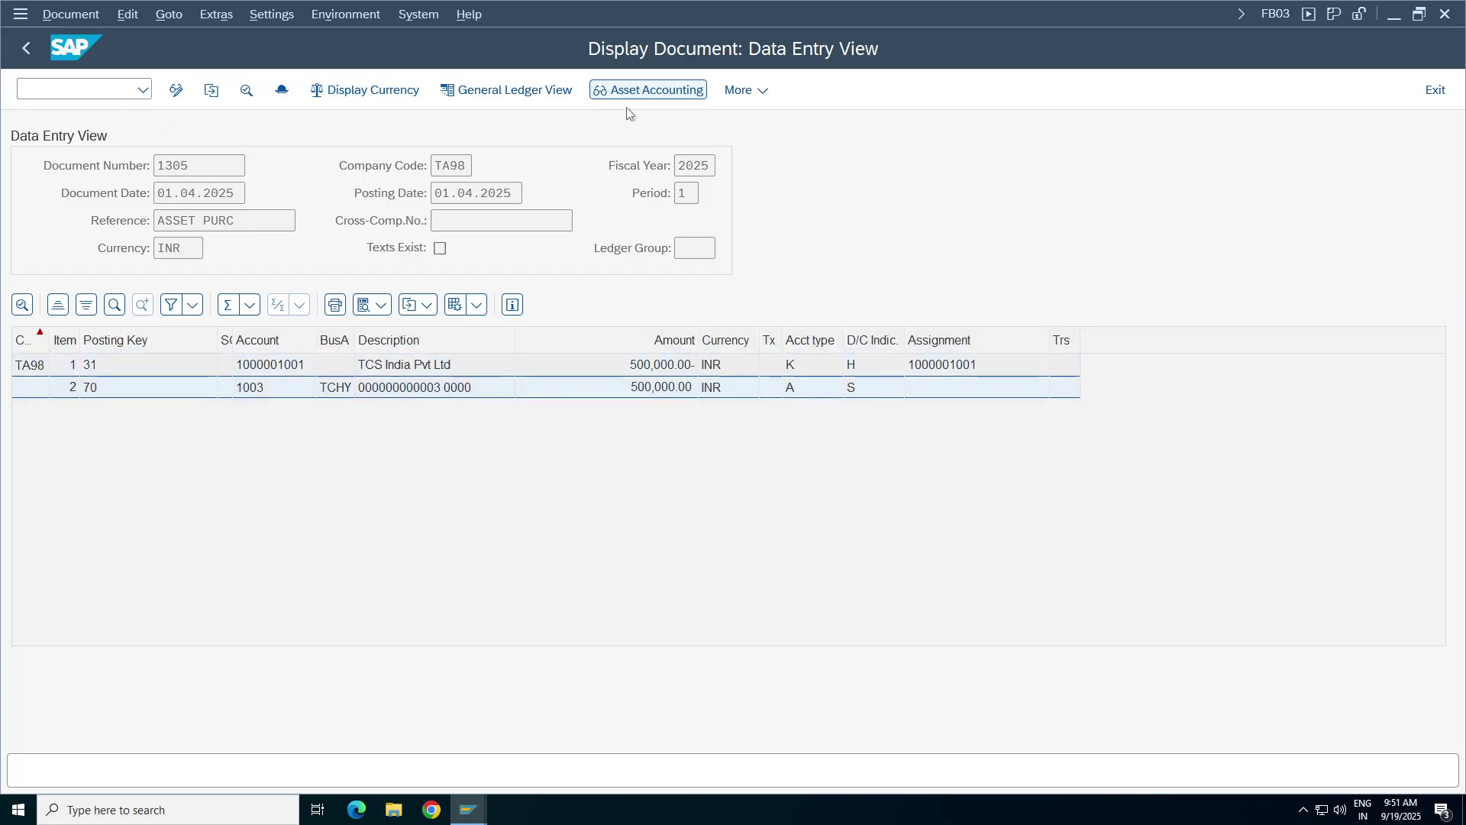
- Open the posted document's asset accounting view and examine the line items of its KR and AA documents
double_click(211, 390)
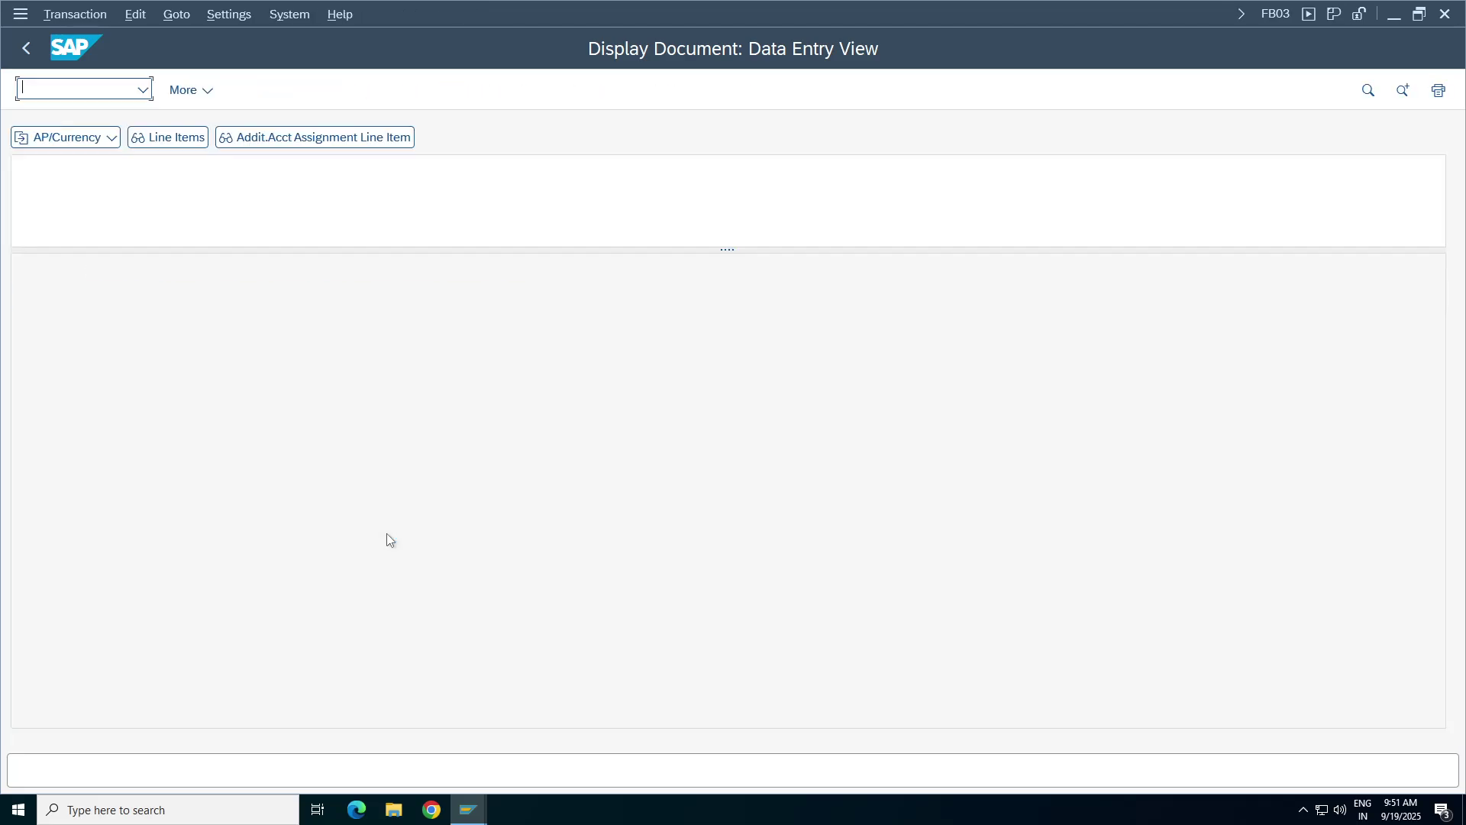
click(221, 356)
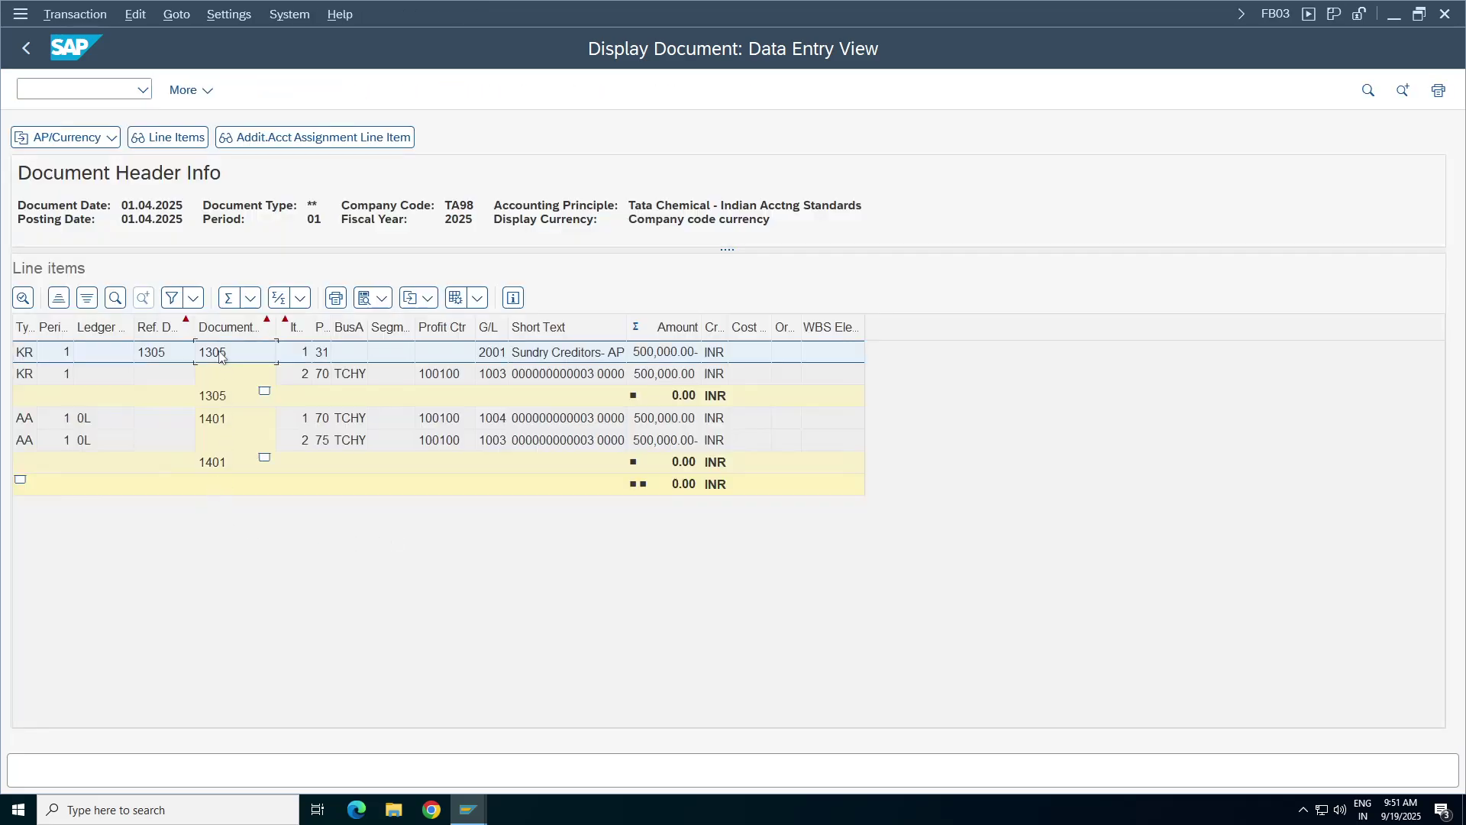
click(220, 423)
click(350, 441)
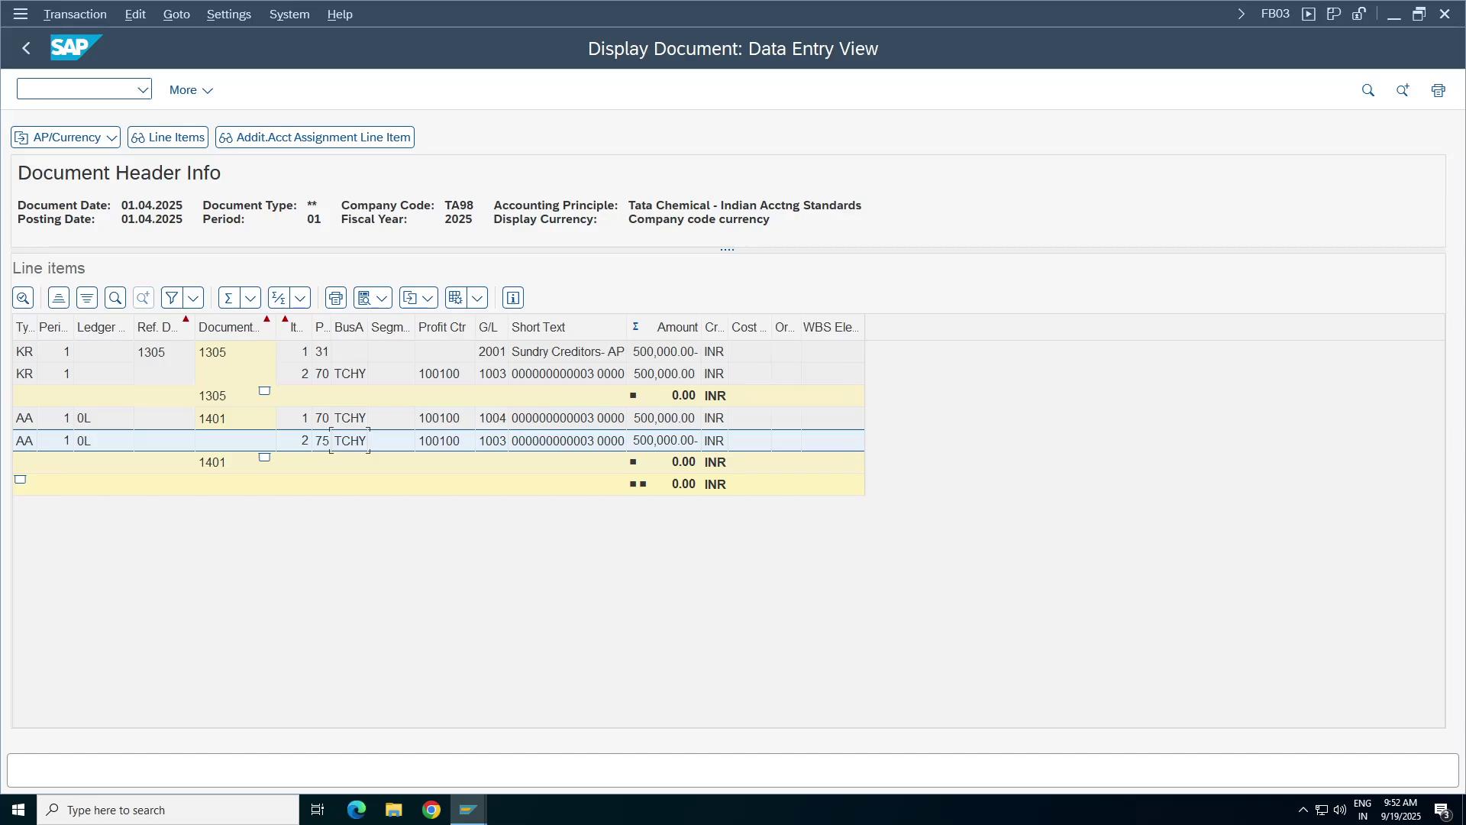
- Switch to the session showing vendor document 408 and leave it and its document list, returning to the Display Document initial screen
click(469, 810)
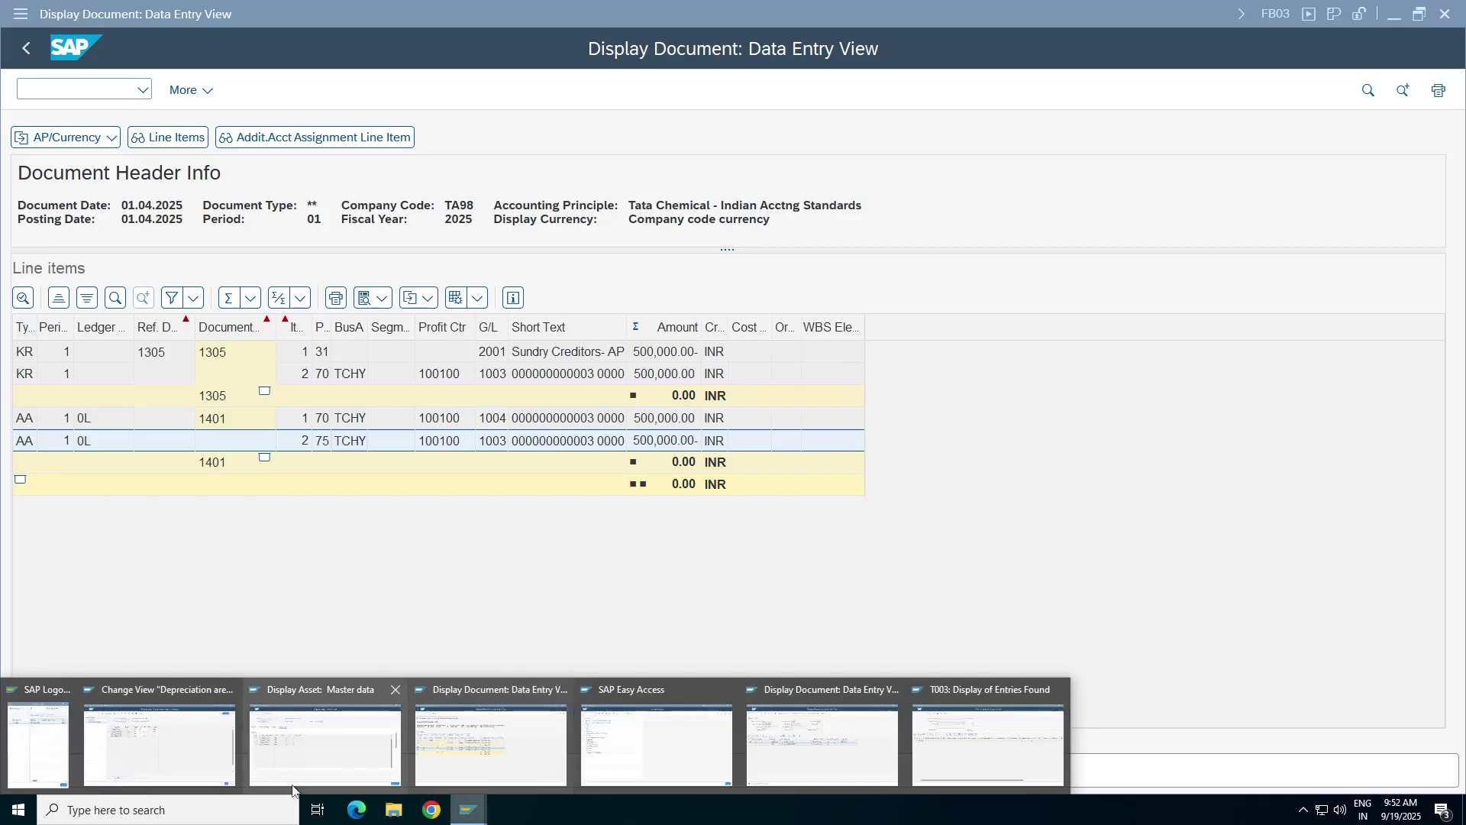
click(798, 752)
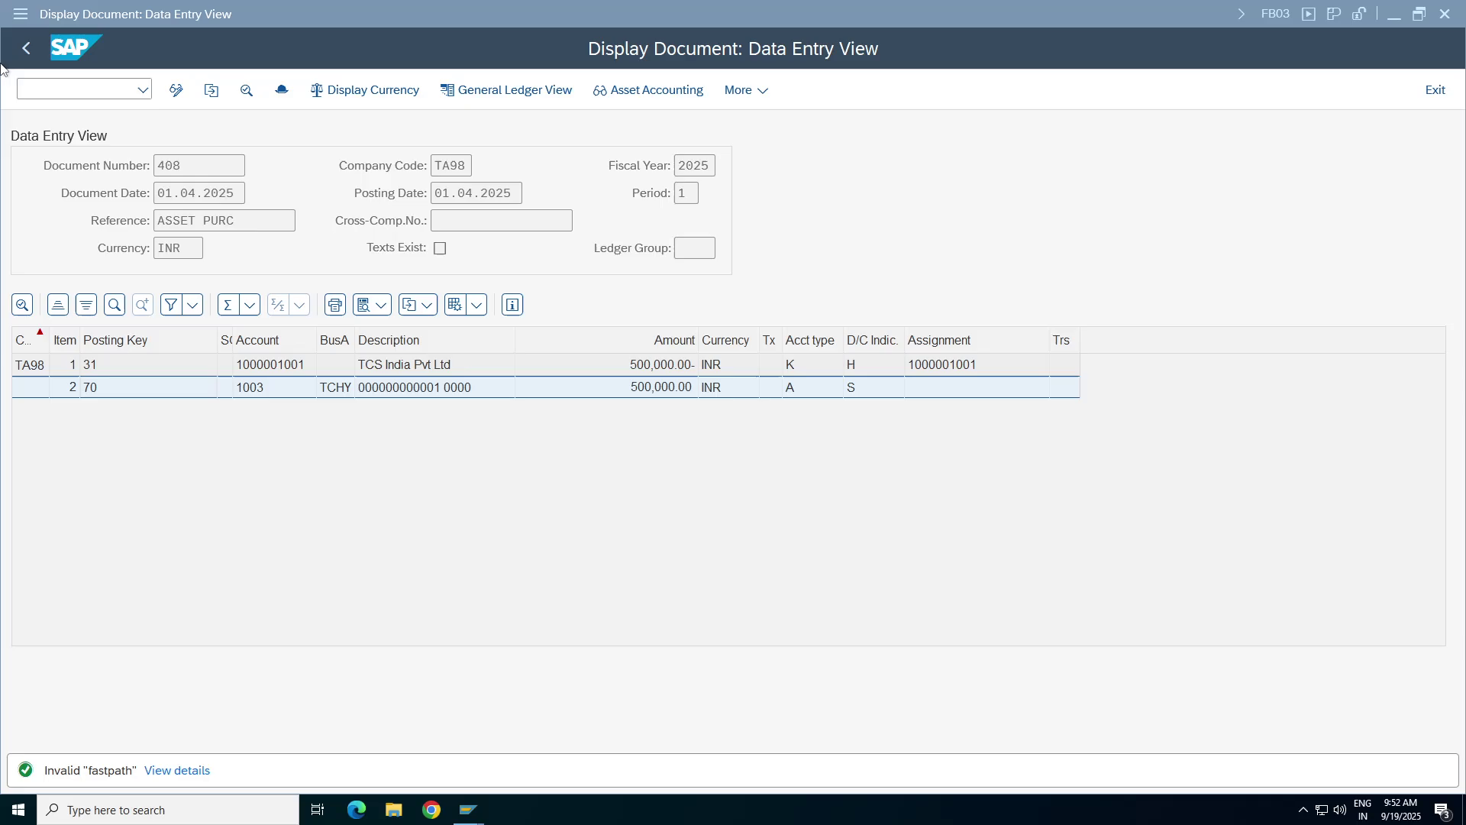
click(14, 54)
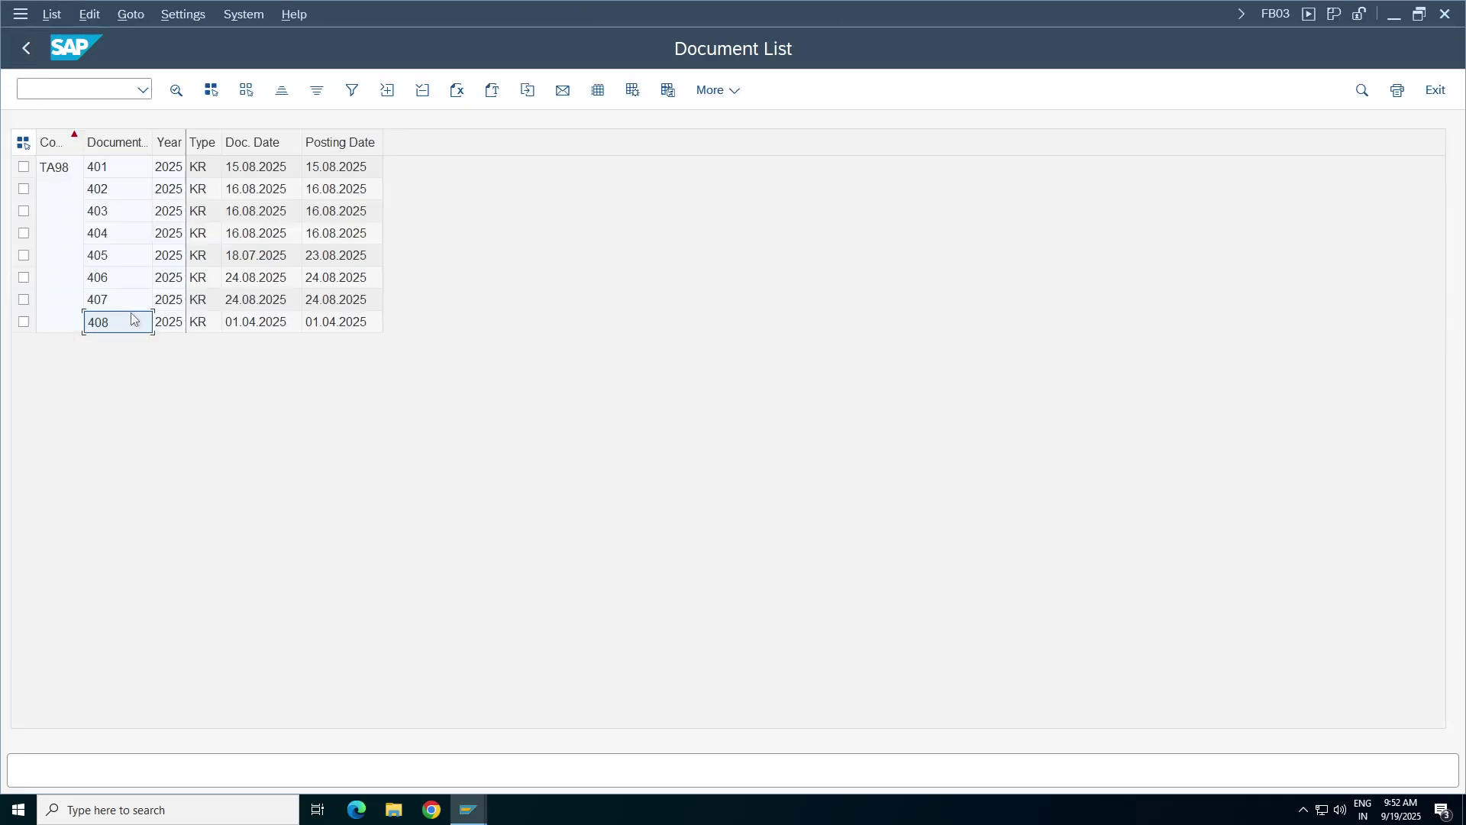
click(14, 53)
click(14, 53)
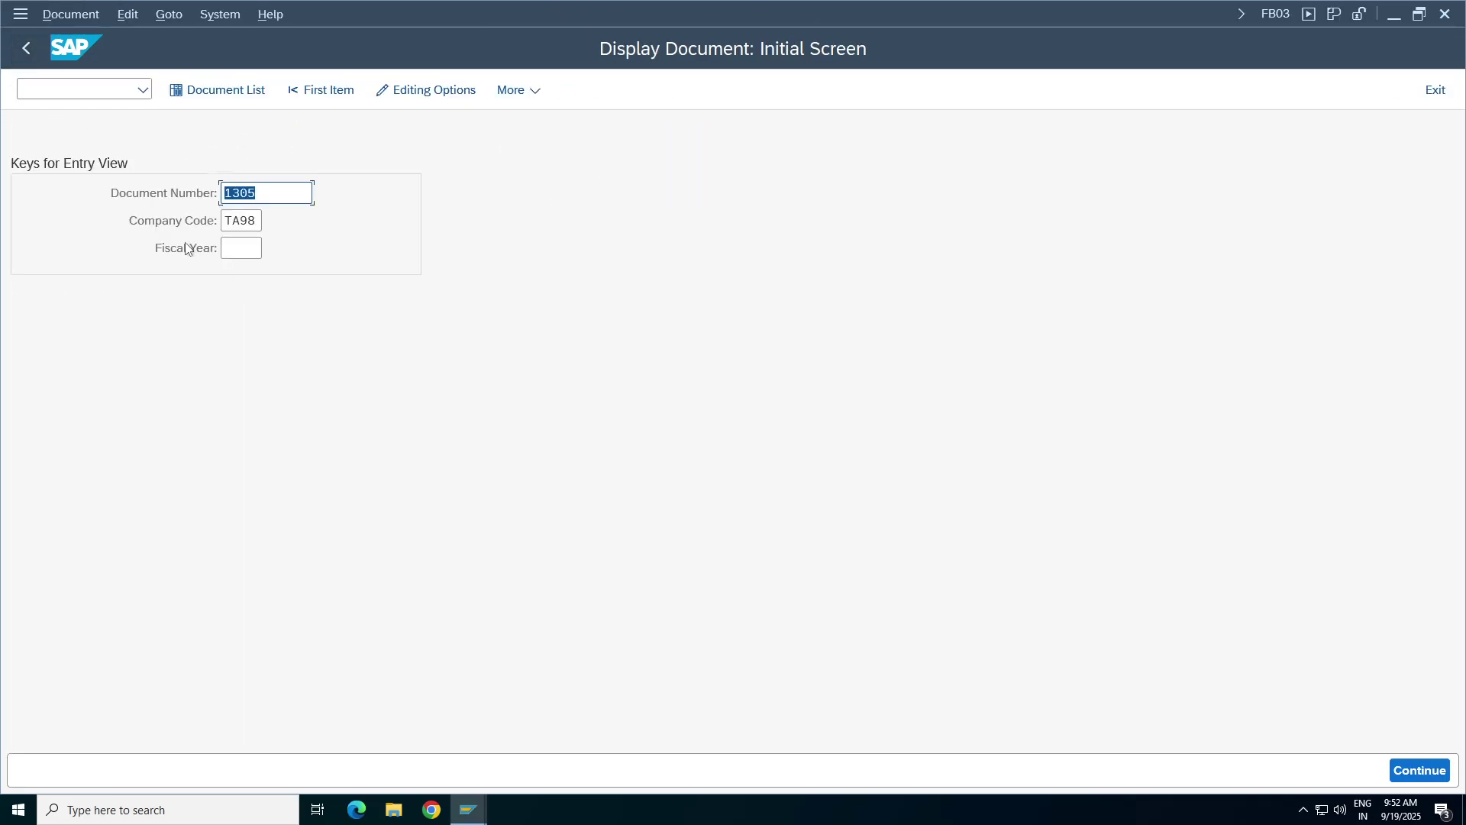
- List the accounting documents of company code TA98 with entry date 19.09.2025
click(215, 94)
click(307, 385)
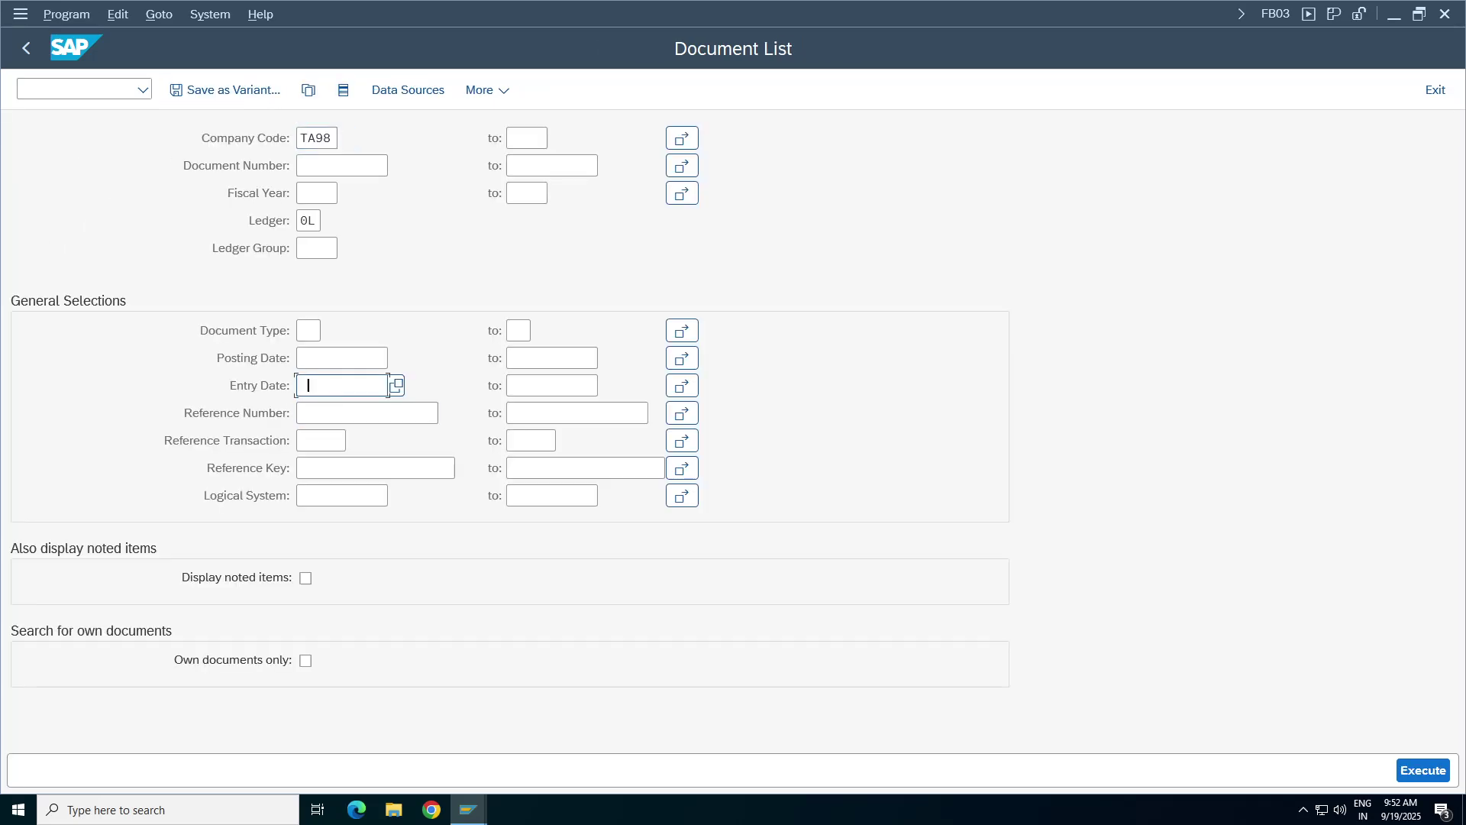
click(205, 423)
double_click(334, 465)
click(387, 386)
key(Return)
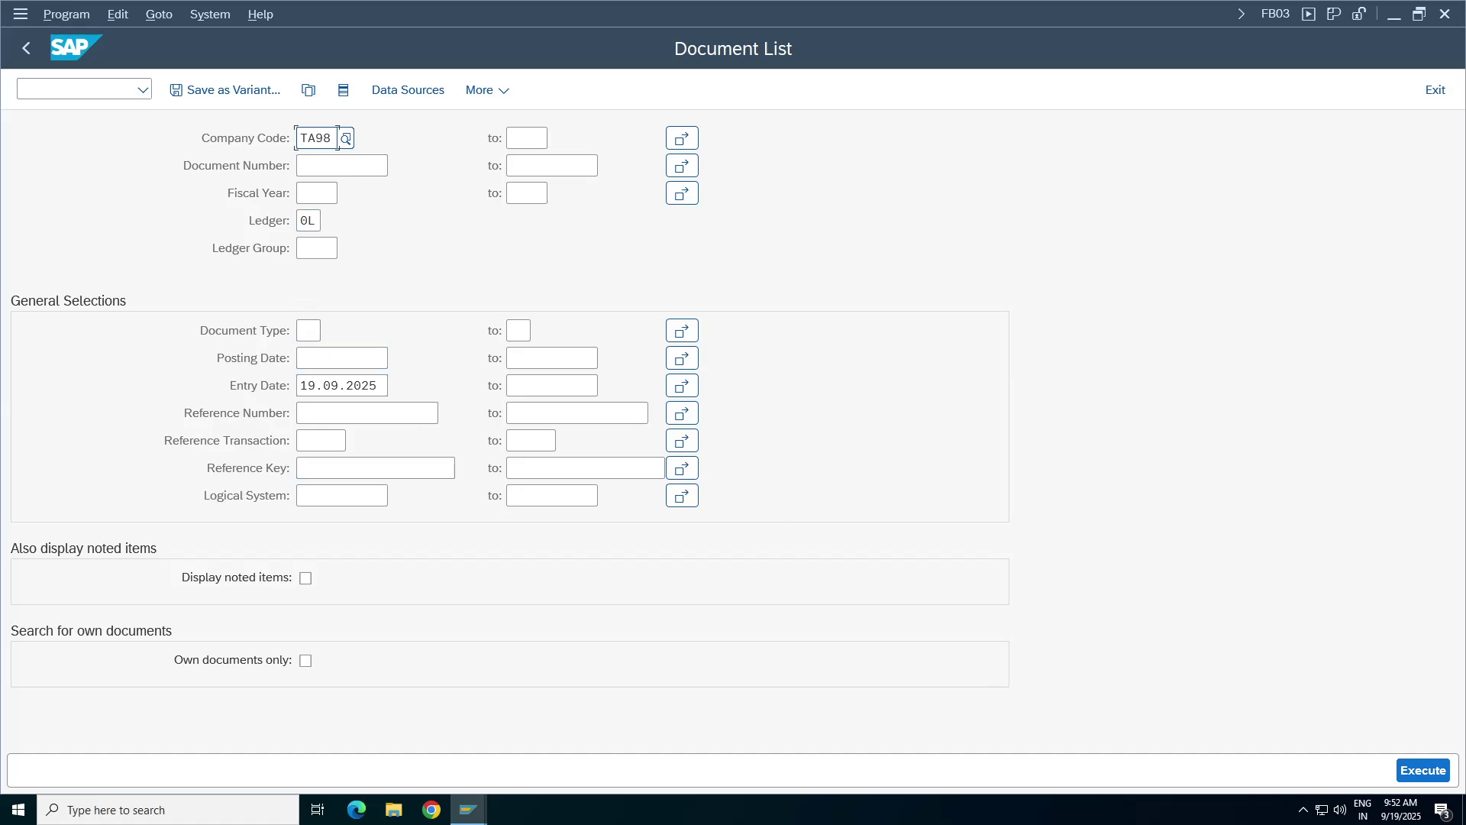
click(1422, 770)
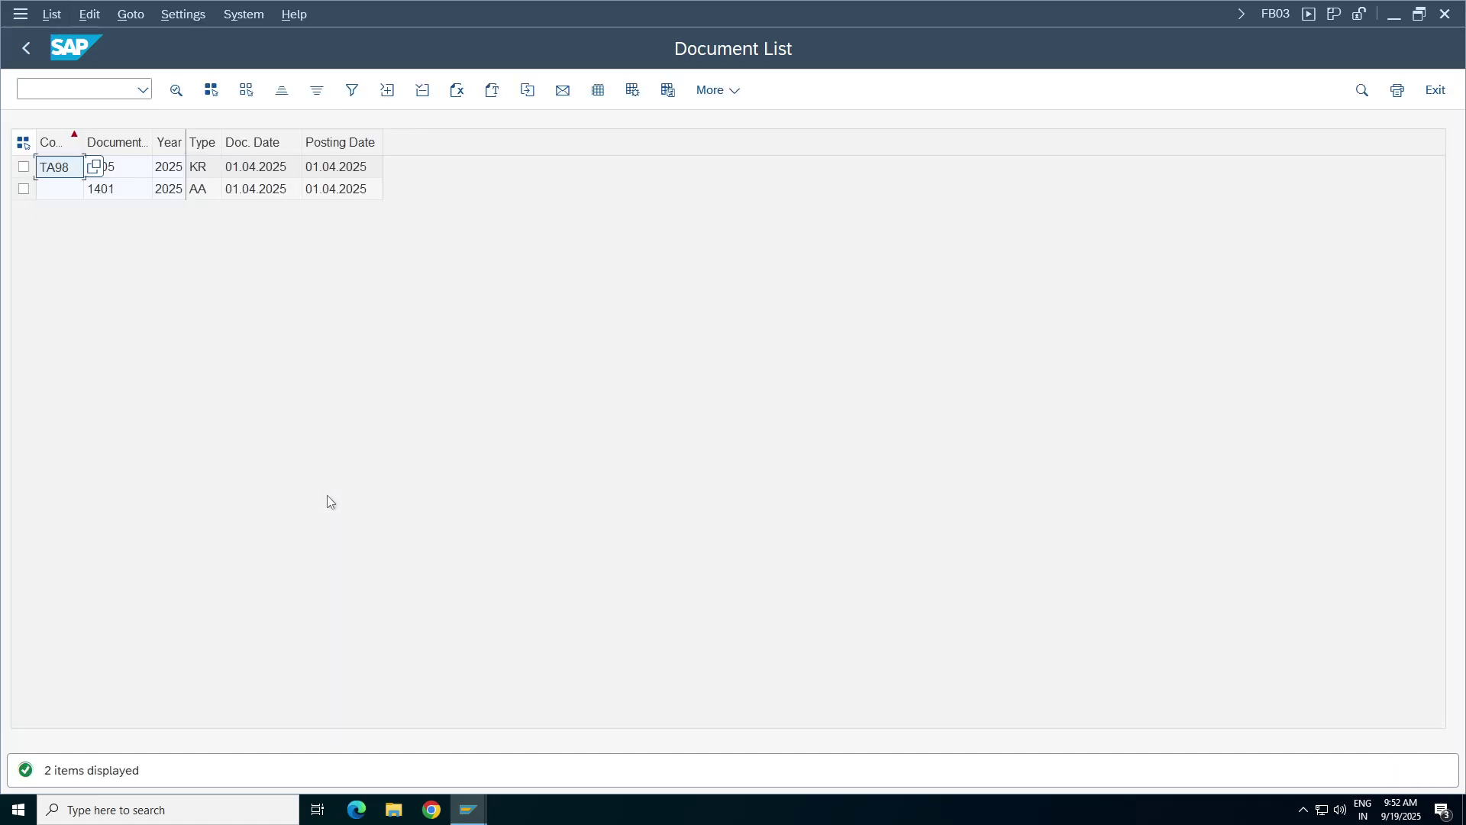
- Open the KR document from the list of documents and select its asset line item with posting key 70
click(258, 192)
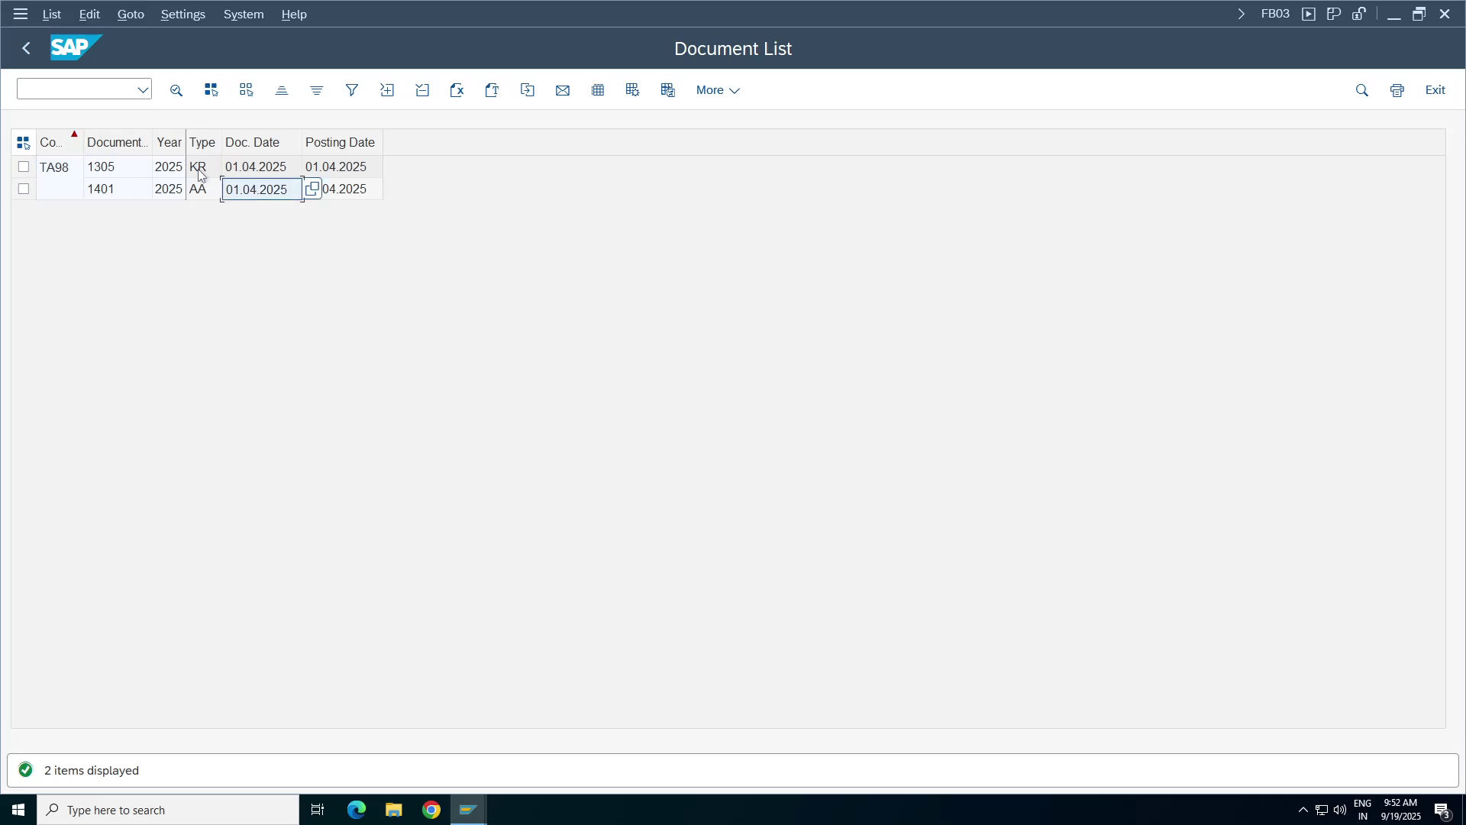
click(200, 171)
double_click(107, 168)
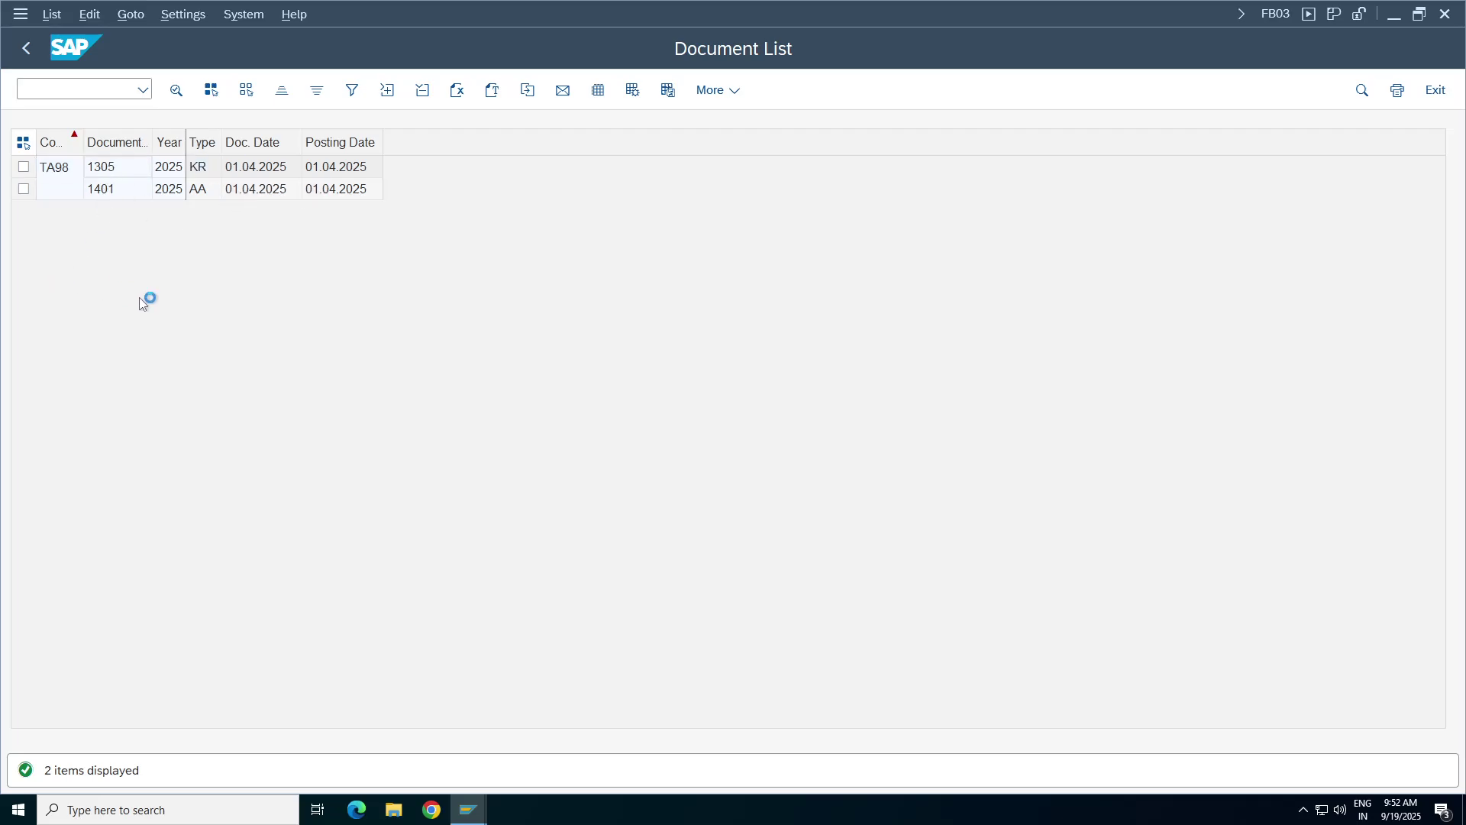
click(252, 387)
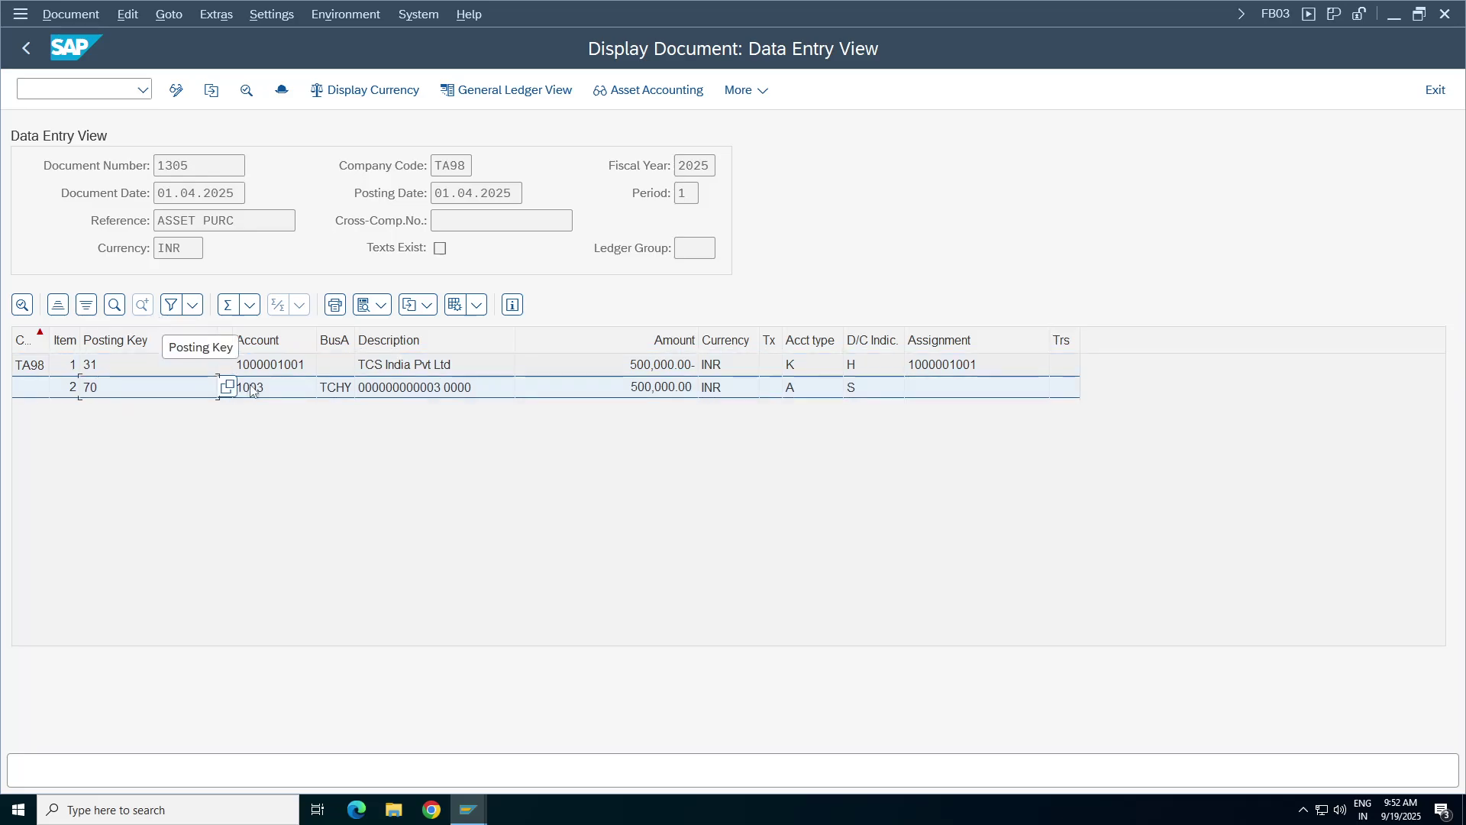
- Display the general ledger view of the vendor asset purchase document and switch it to ledger T9
click(408, 387)
click(565, 94)
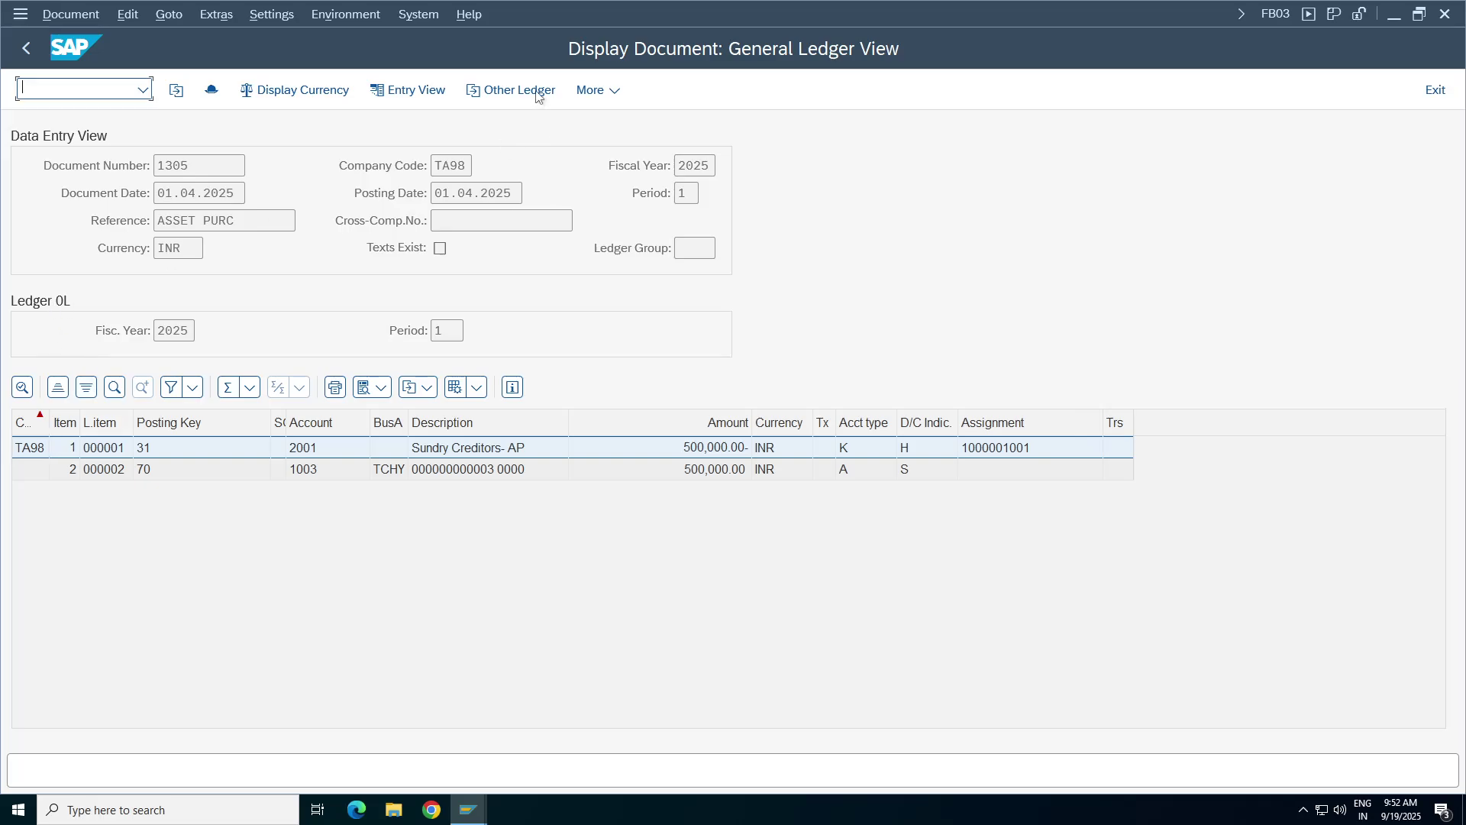
click(510, 90)
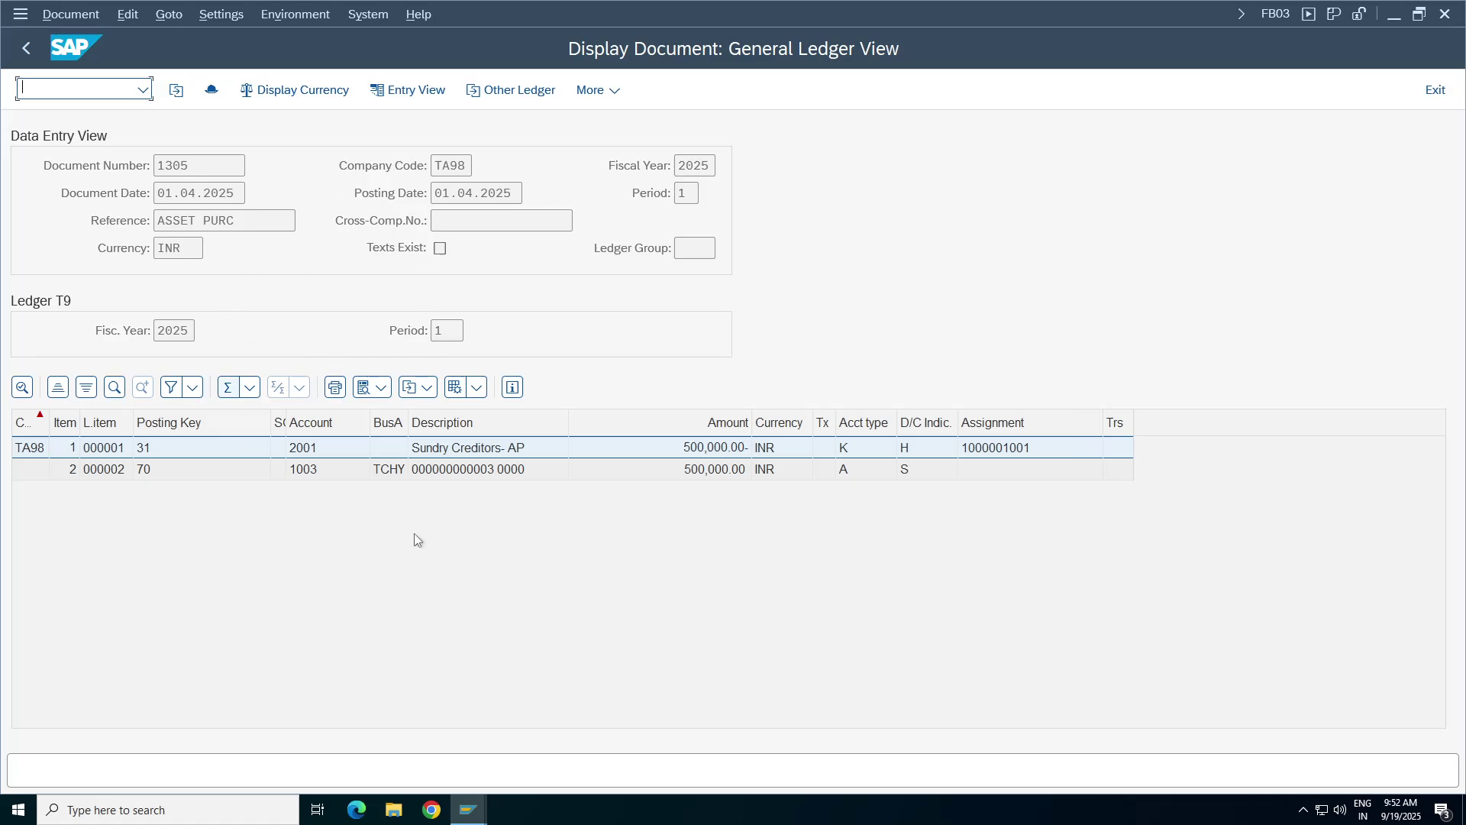
click(461, 472)
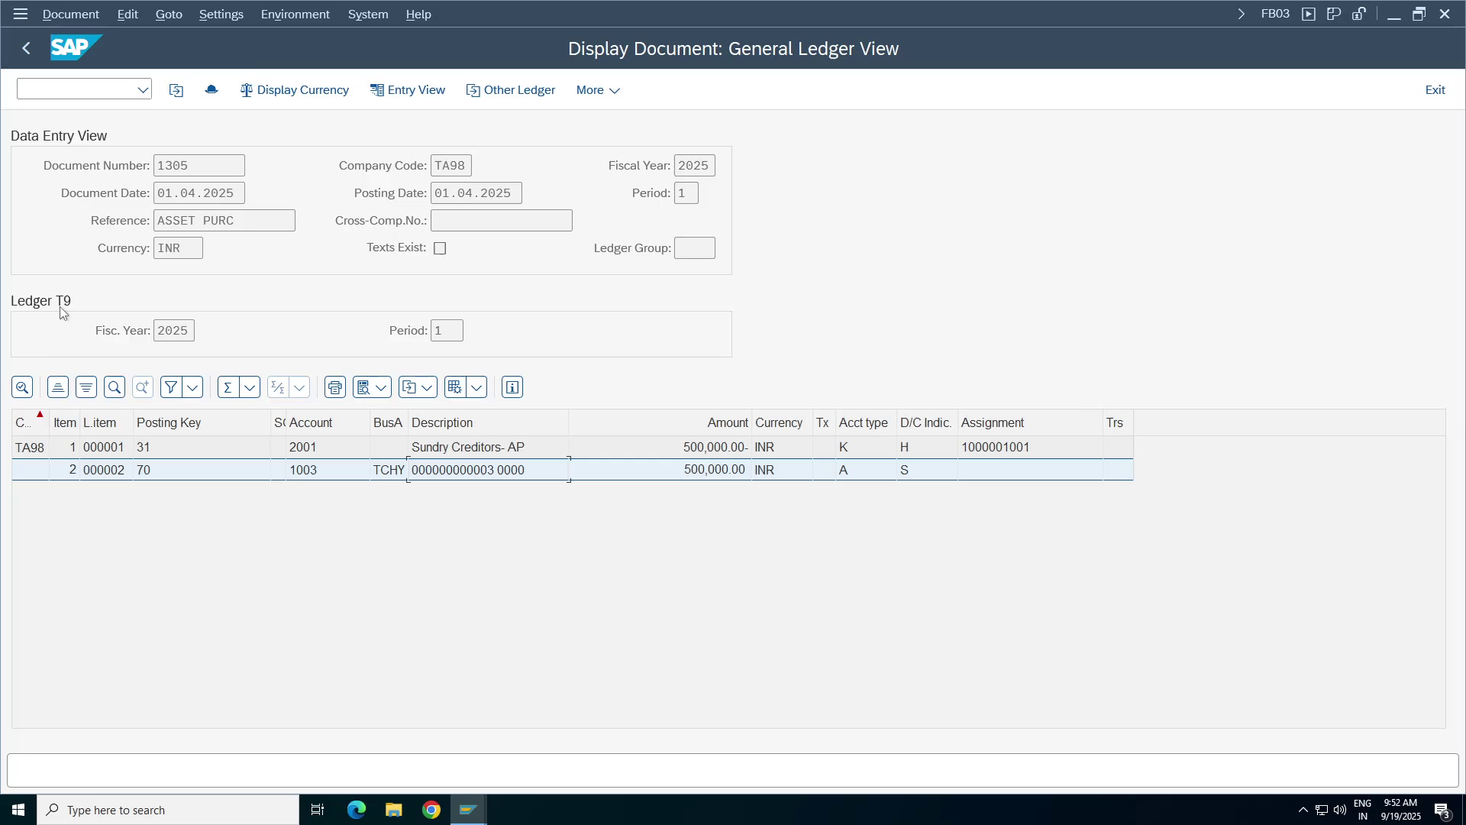
- Return to the document list and examine the type AA document's line items in the general ledger view
click(26, 47)
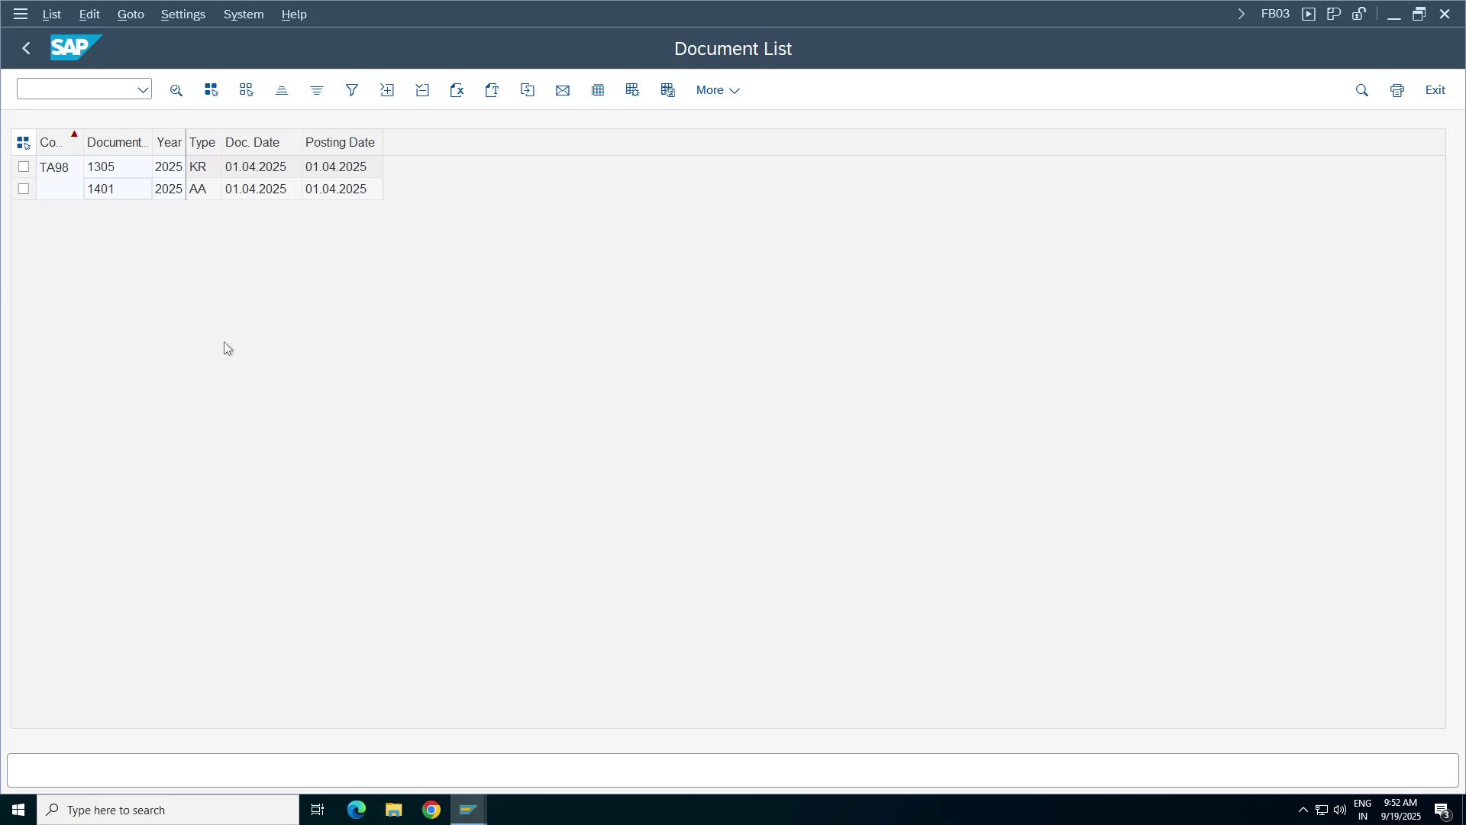
click(397, 391)
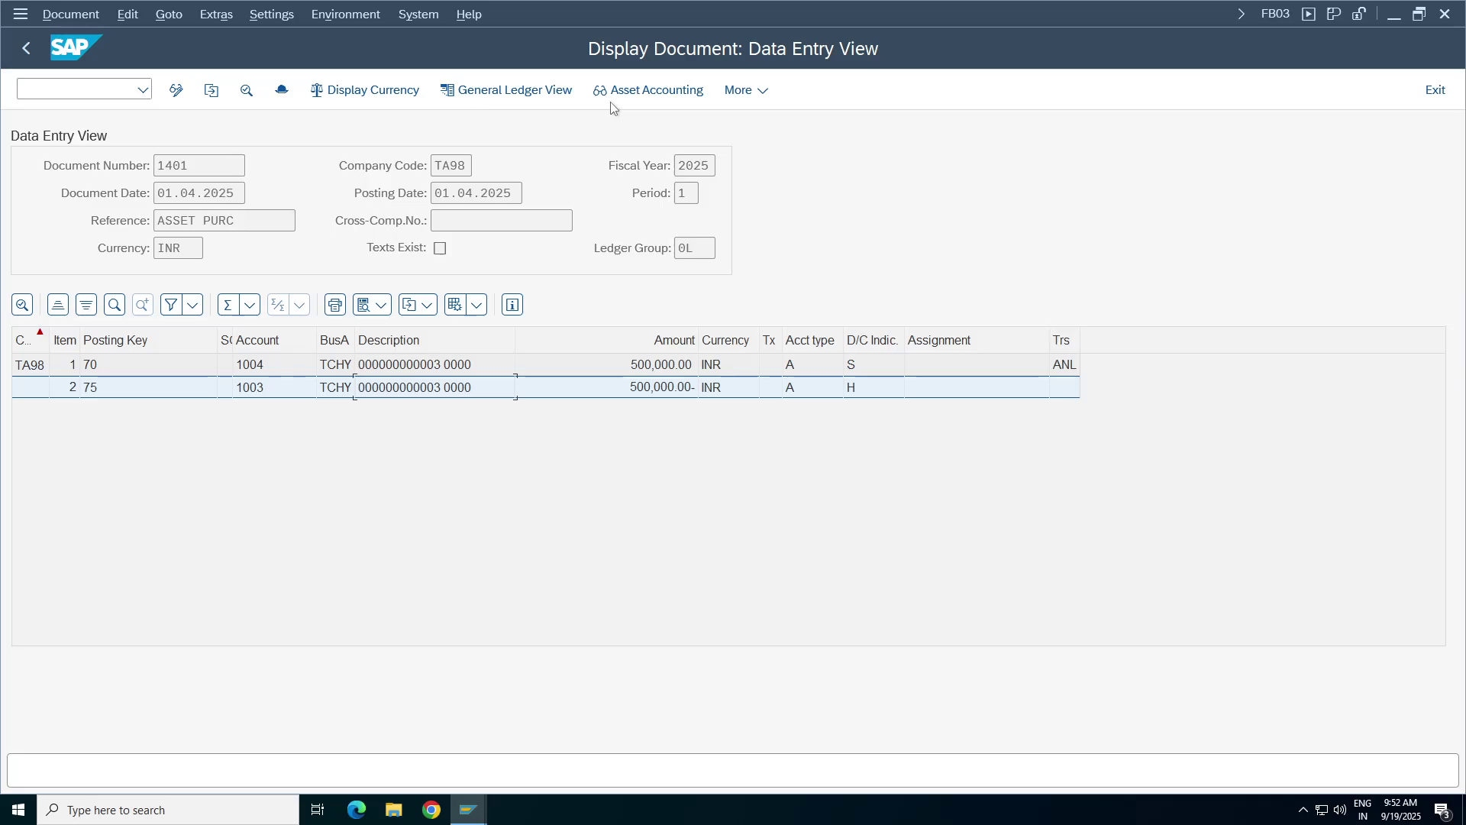
click(526, 96)
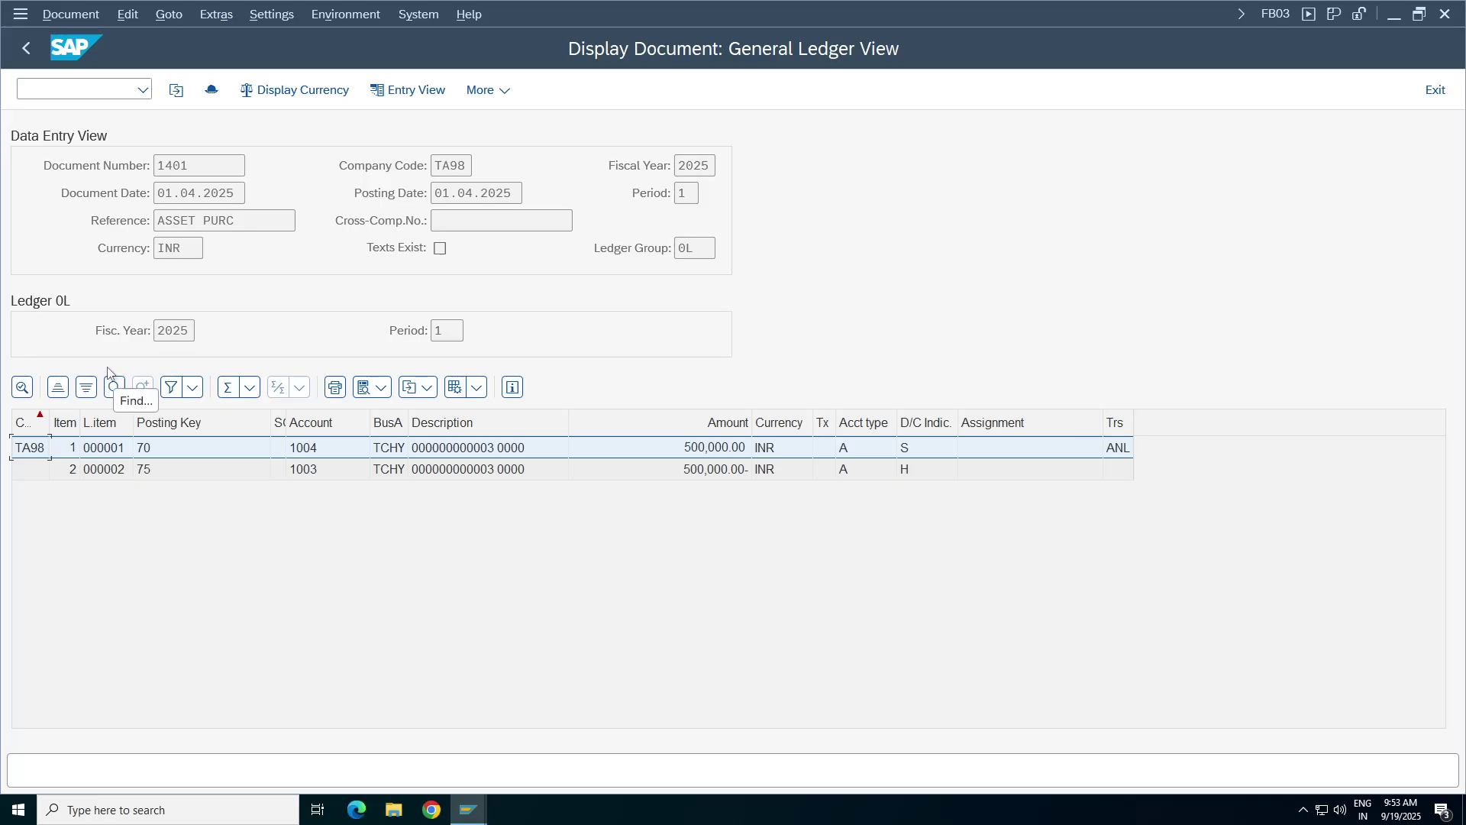
click(463, 471)
click(458, 449)
- Switch to the asset display session, open the asset values of asset 3 in company code TA98, and check the transaction code
click(468, 810)
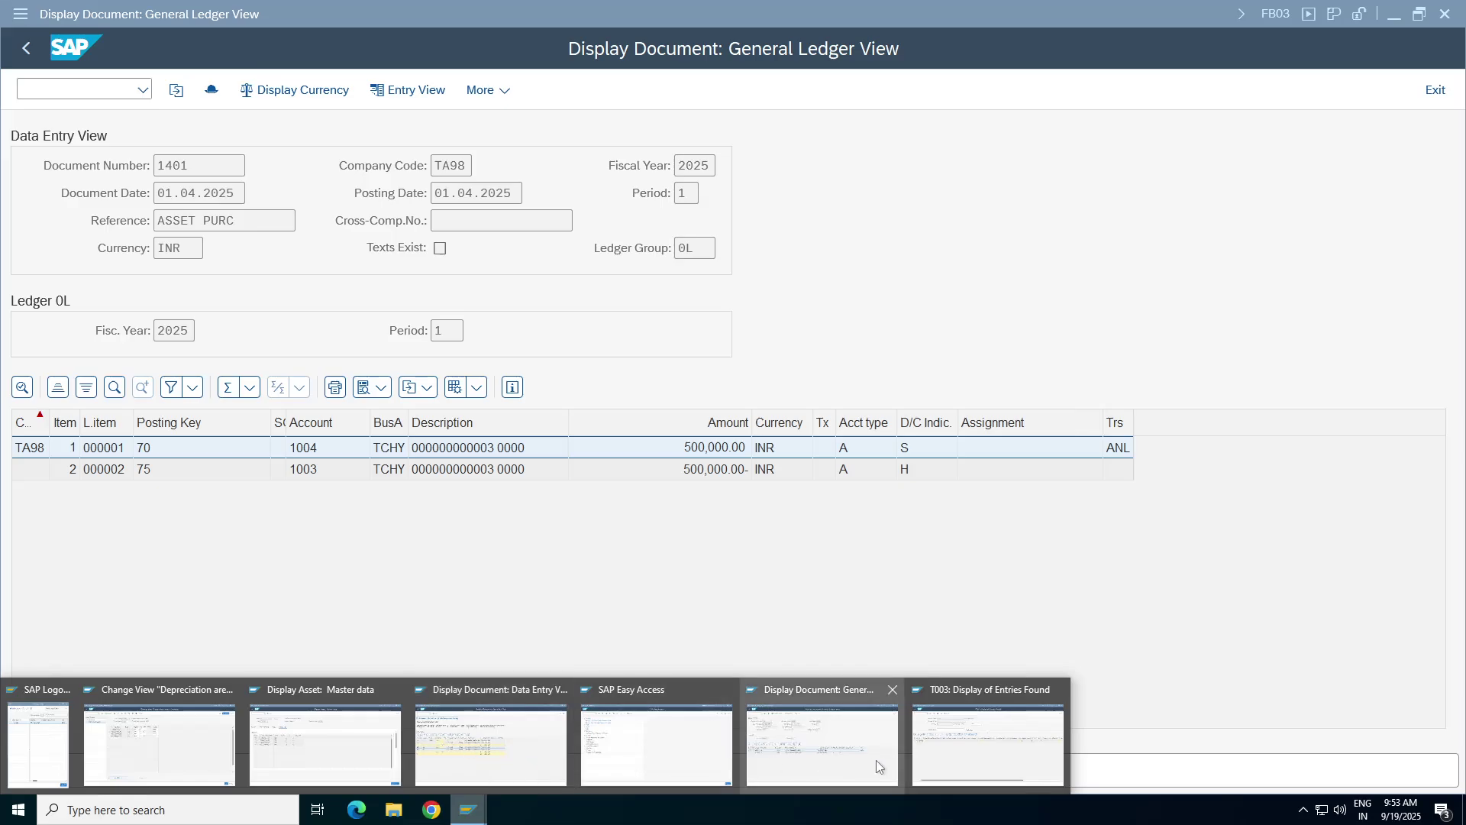
click(474, 744)
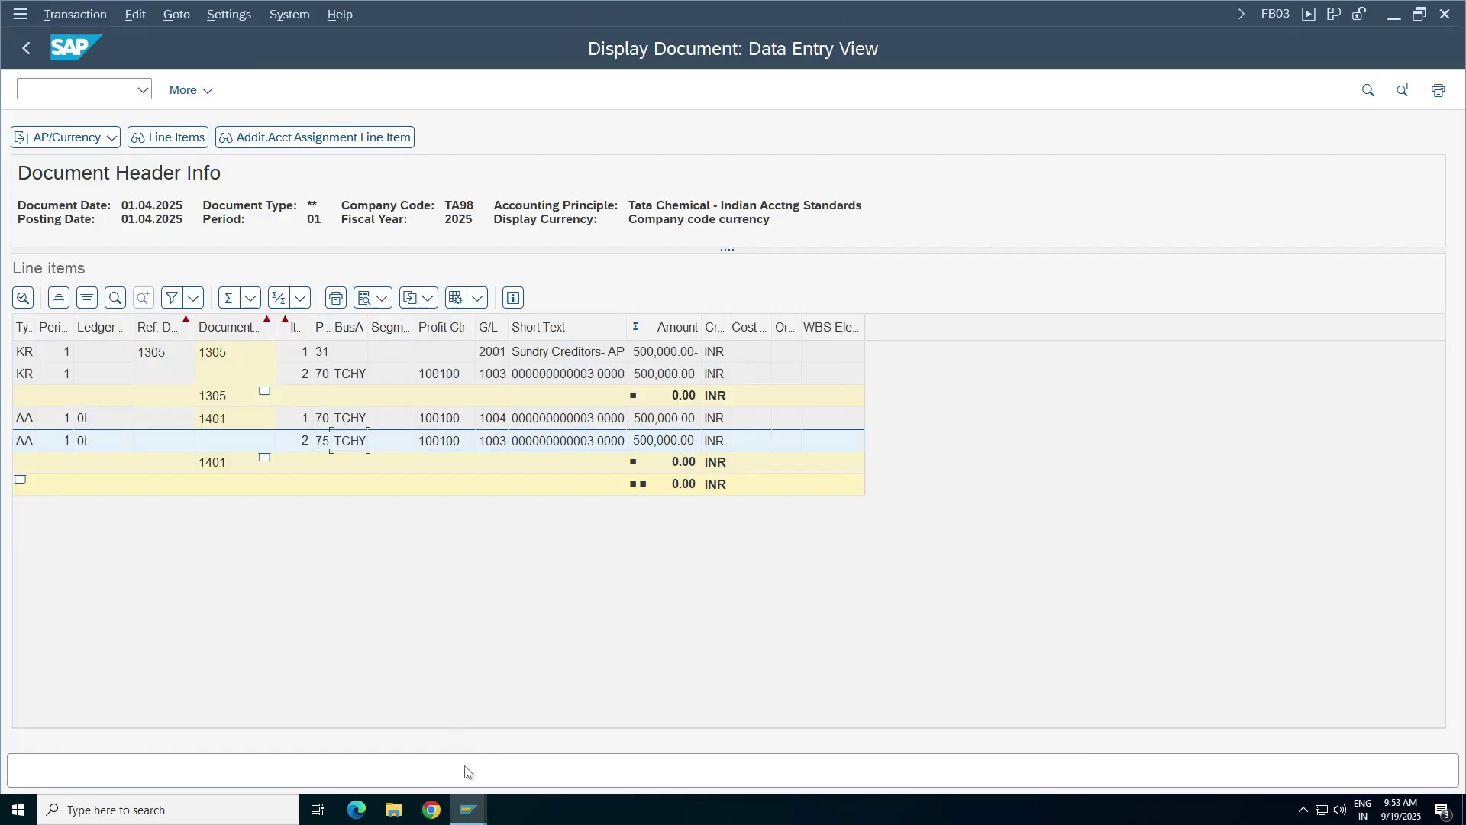
click(459, 817)
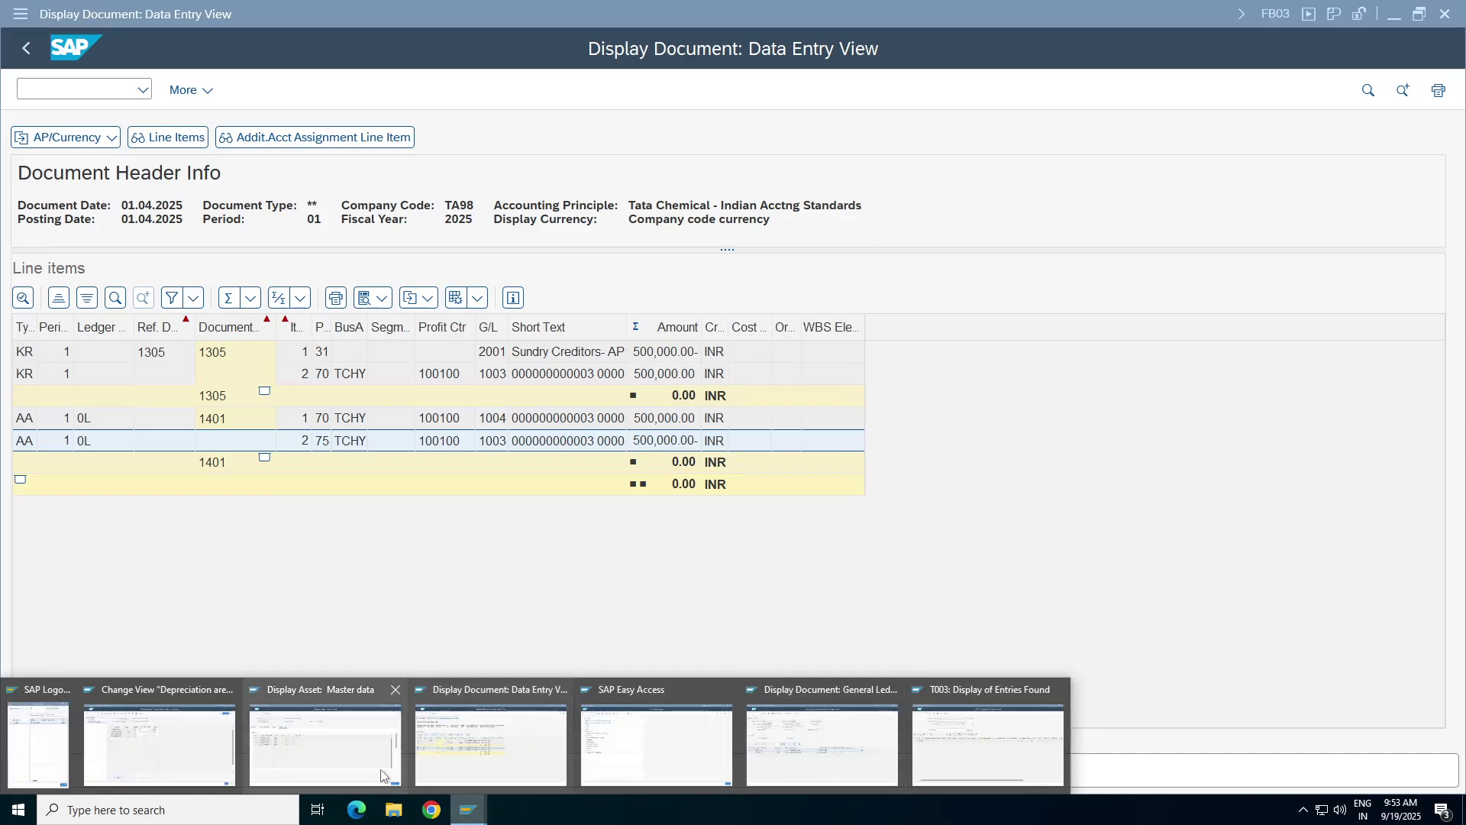
click(175, 746)
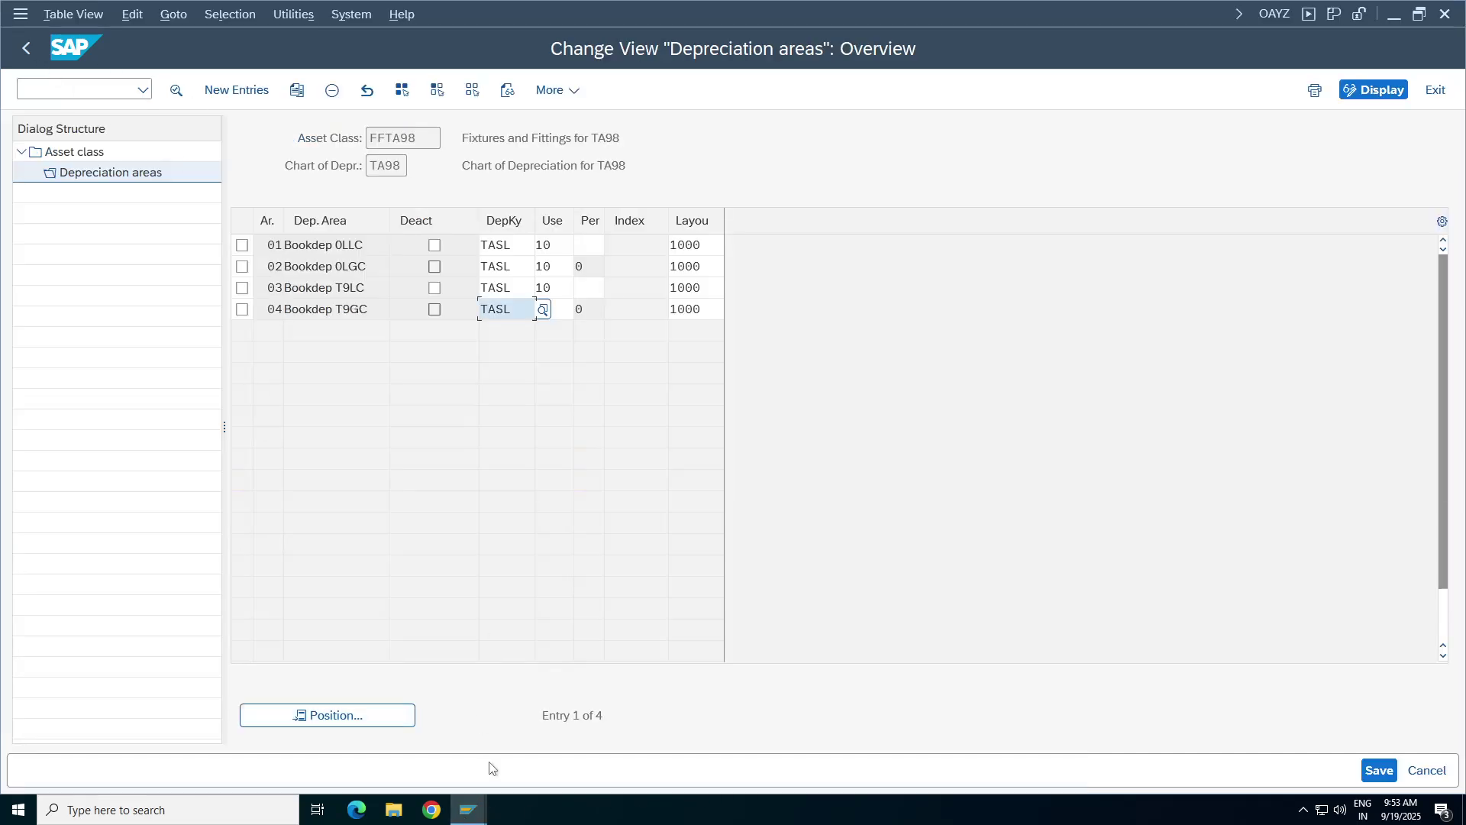
click(469, 809)
click(326, 754)
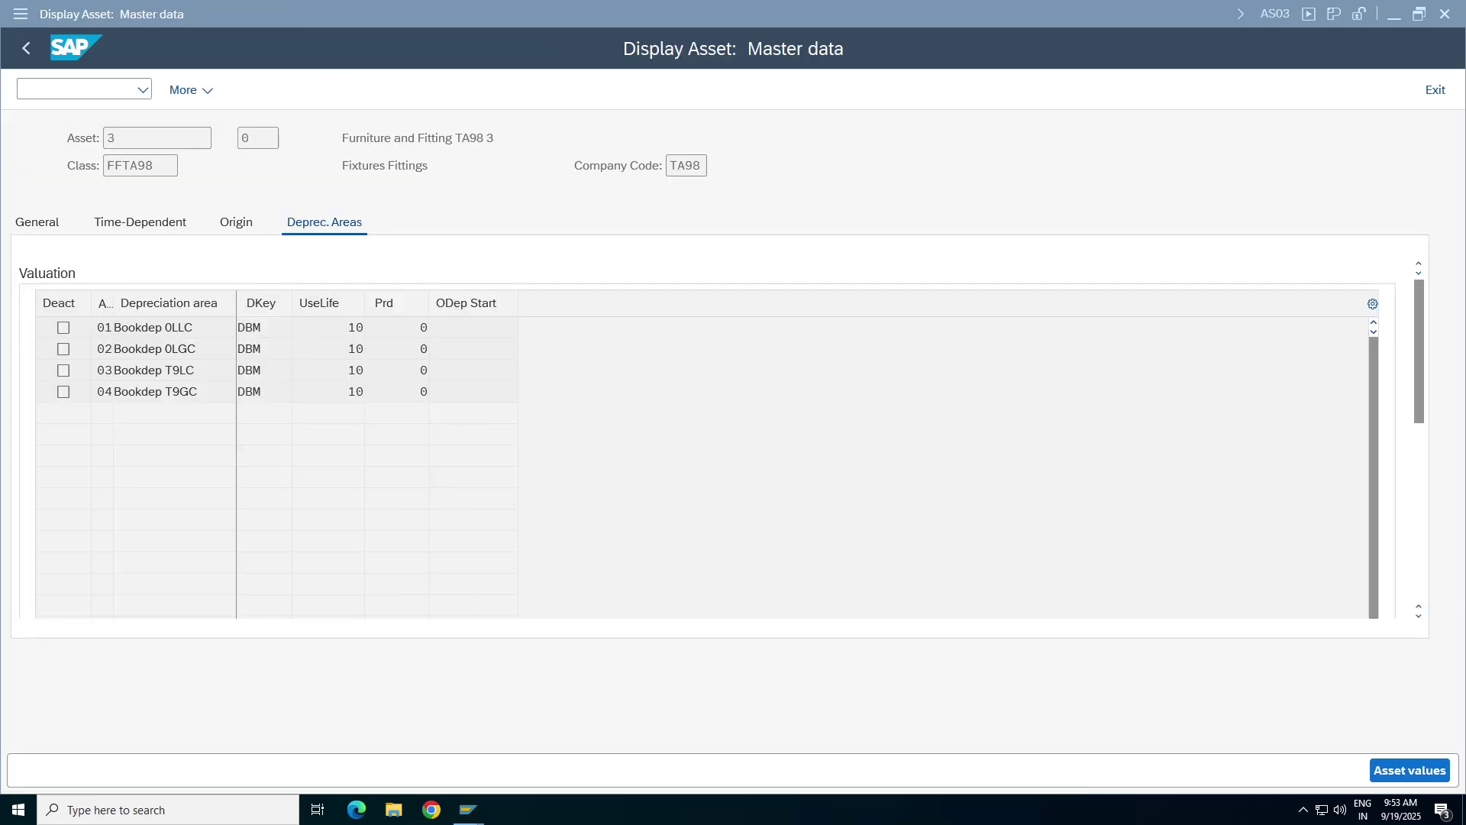
key(F3)
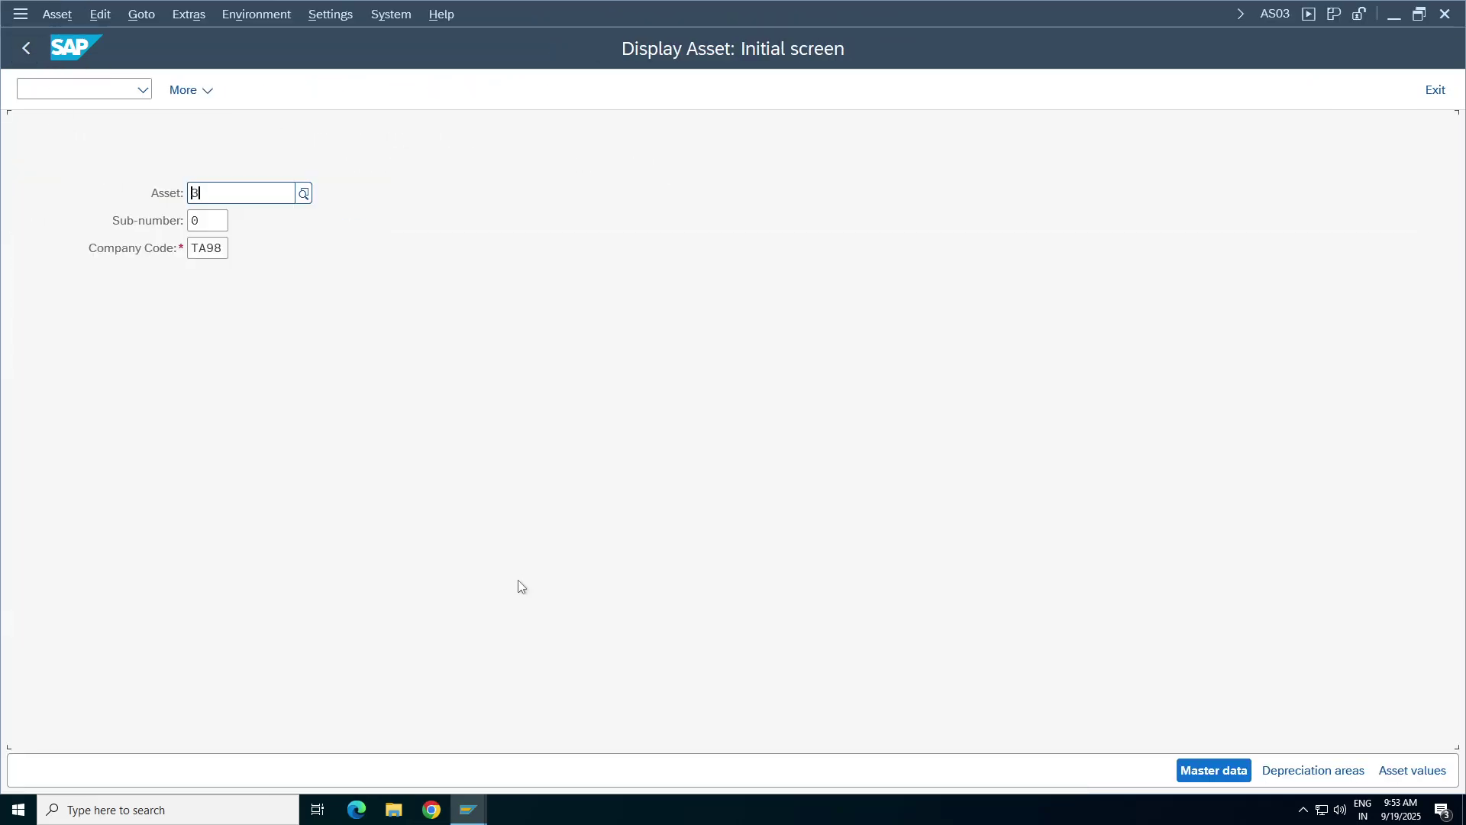
click(1412, 770)
click(1413, 765)
click(1277, 19)
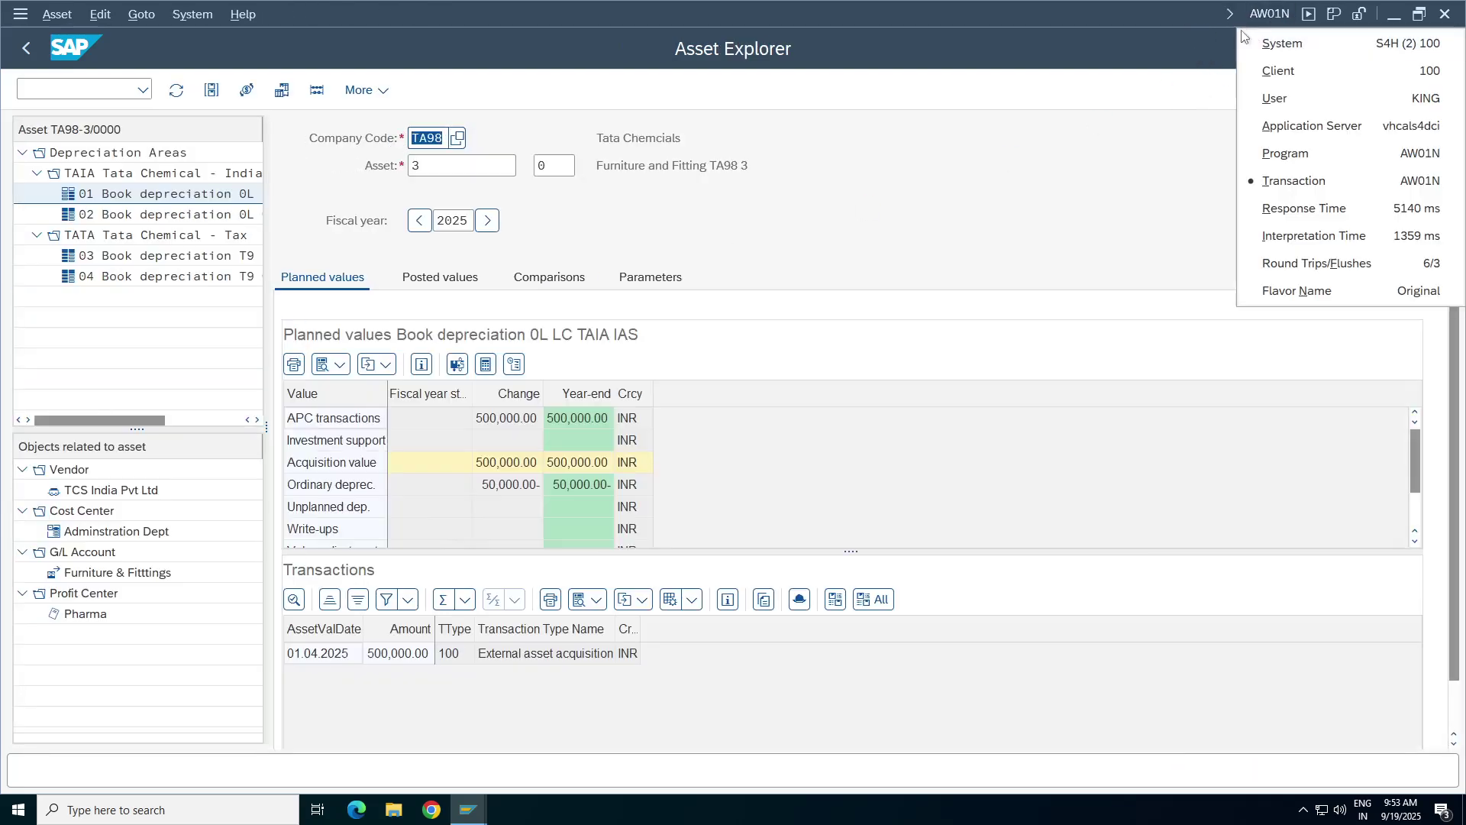
click(890, 227)
- Review the planned acquisition value and the posted depreciation values by period for book depreciation area 01
click(498, 466)
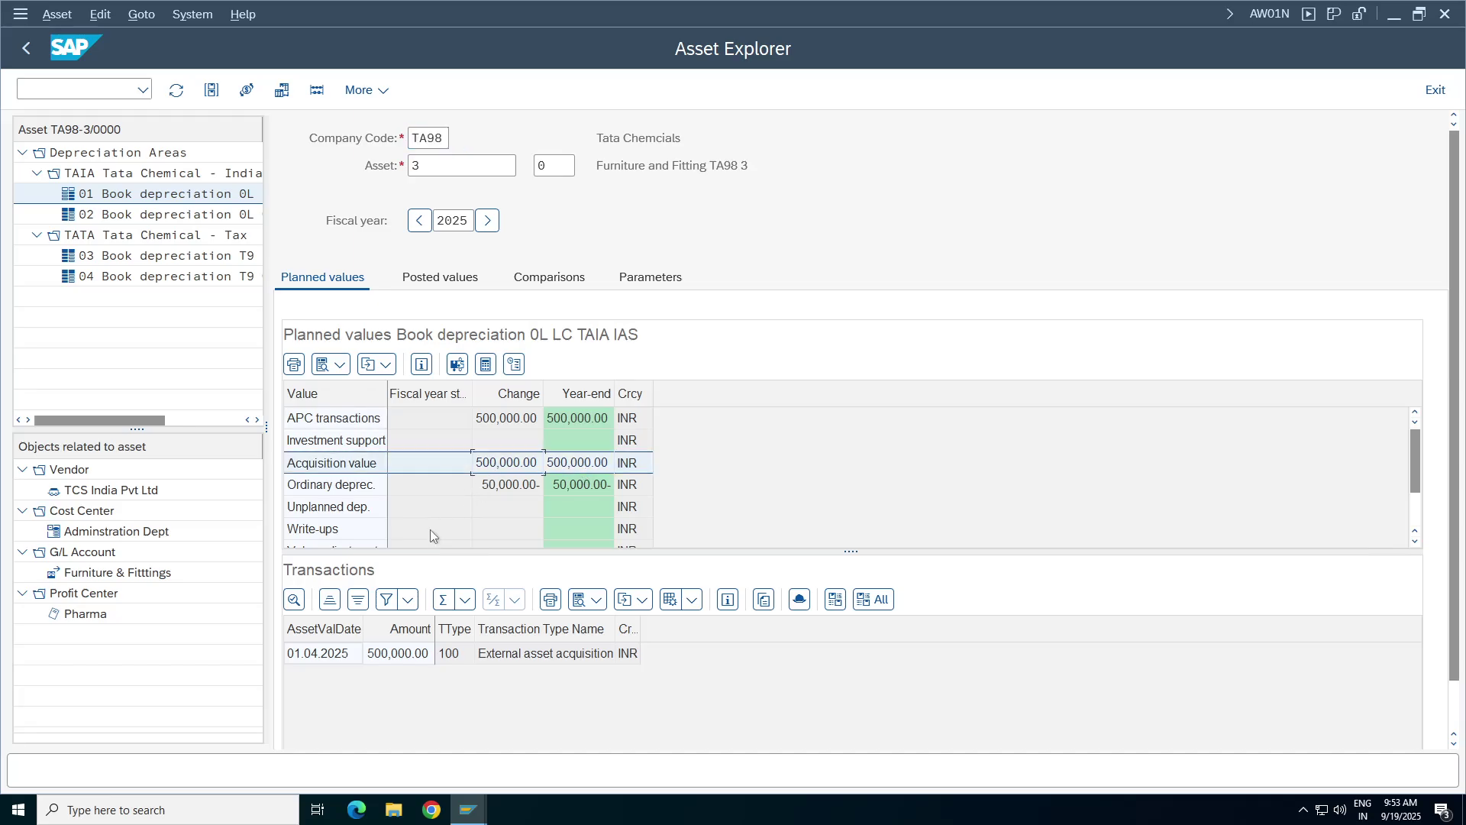
click(422, 287)
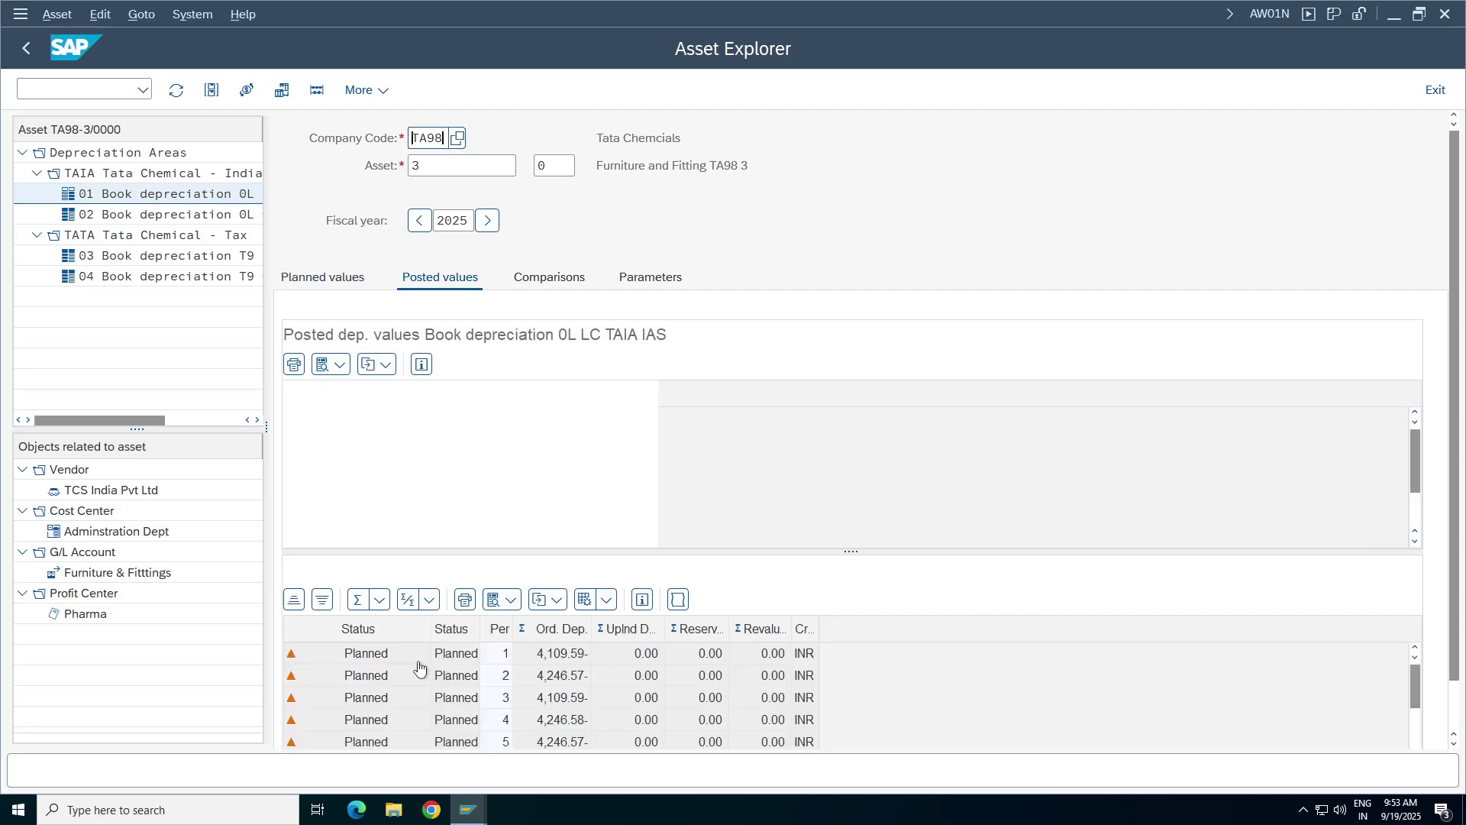
click(547, 720)
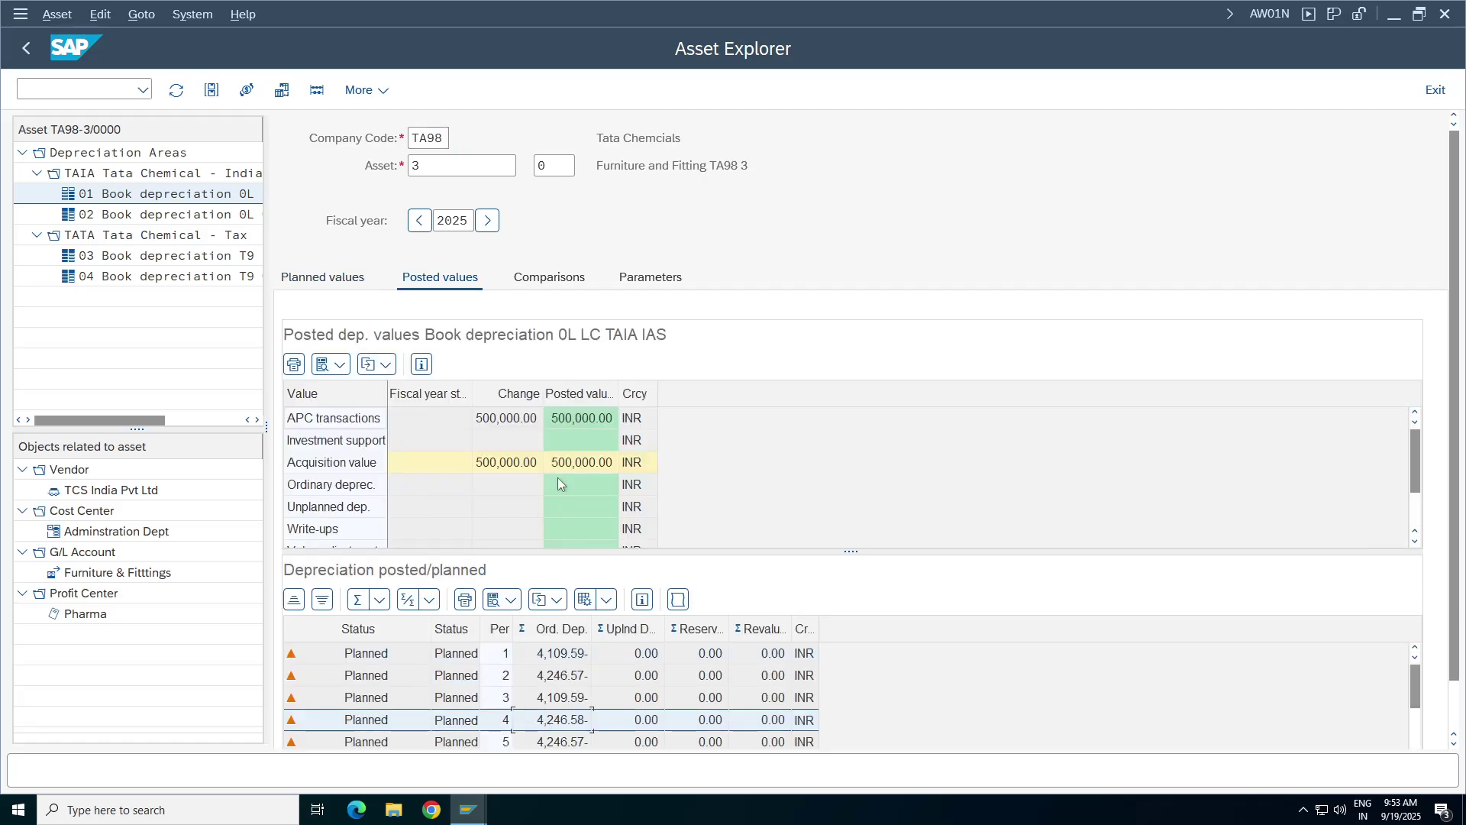
- Open the comparison of asset values for 2025 to 2035 and check net book value and ordinary depreciation for 2026
click(548, 279)
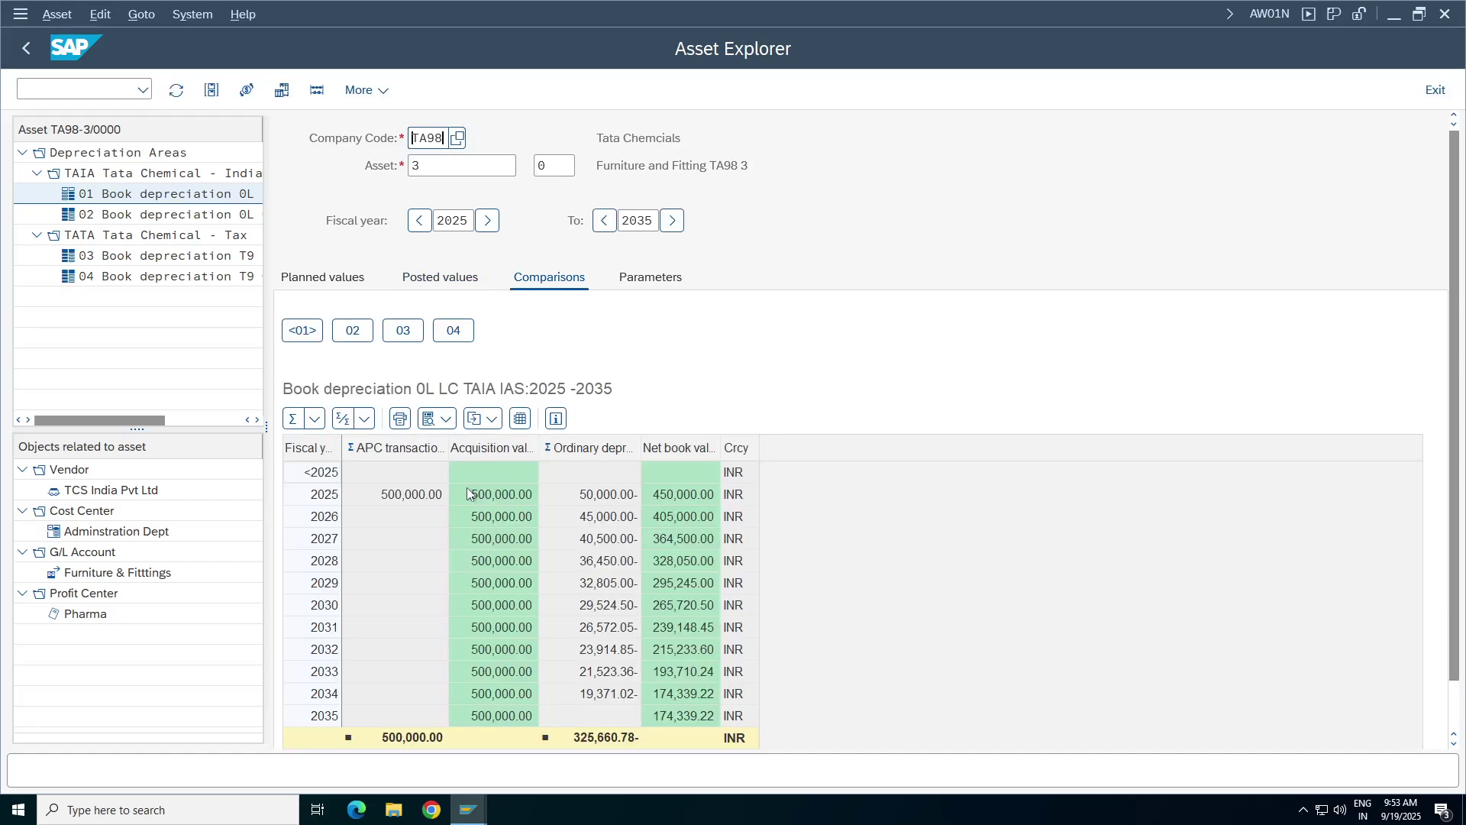
click(680, 493)
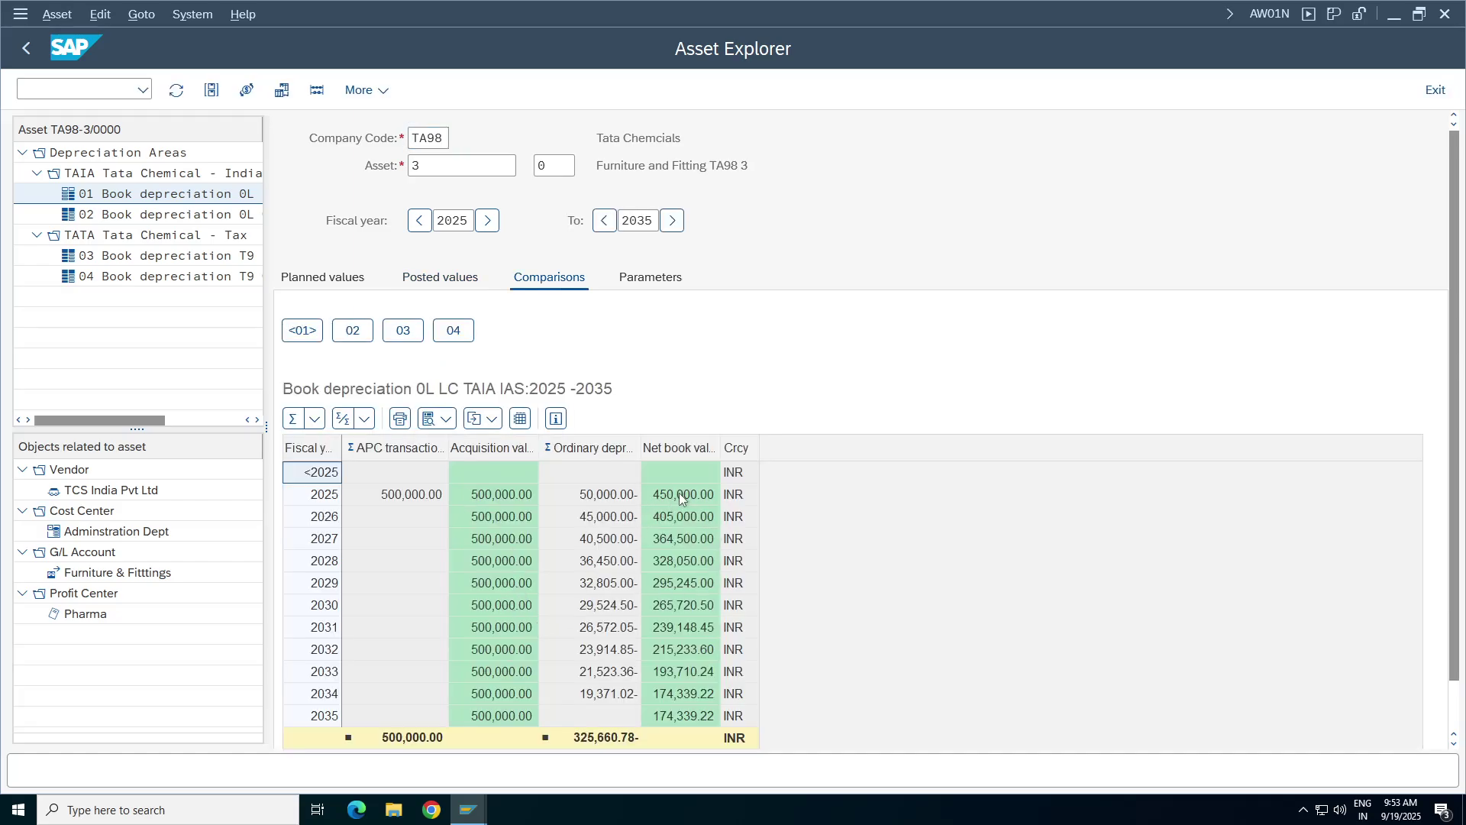
click(680, 517)
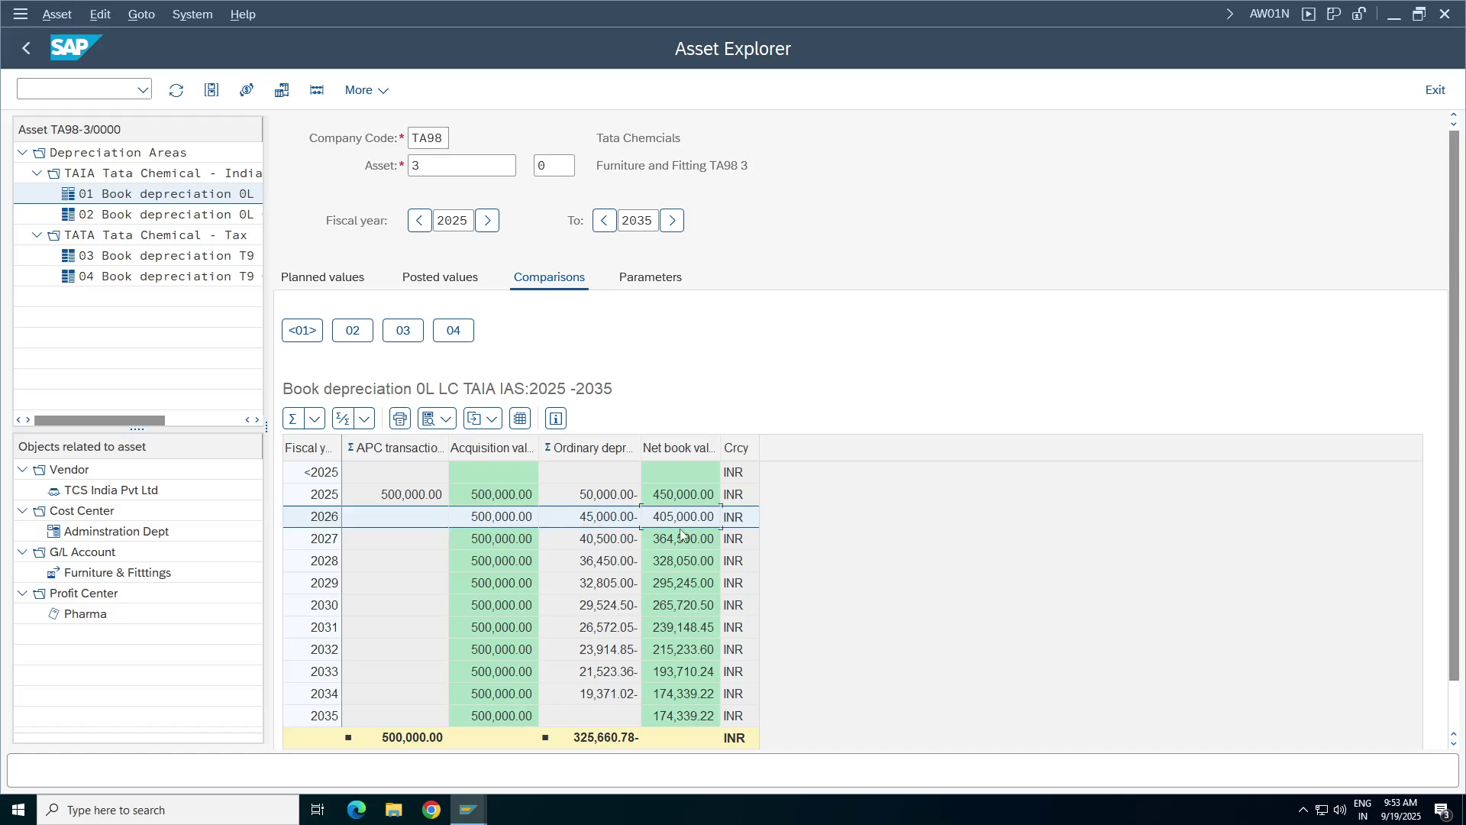
click(611, 522)
- Revisit the planned and posted values, and examine the yearly ordinary depreciation and net book values from 2025 to 2030
click(336, 279)
click(447, 281)
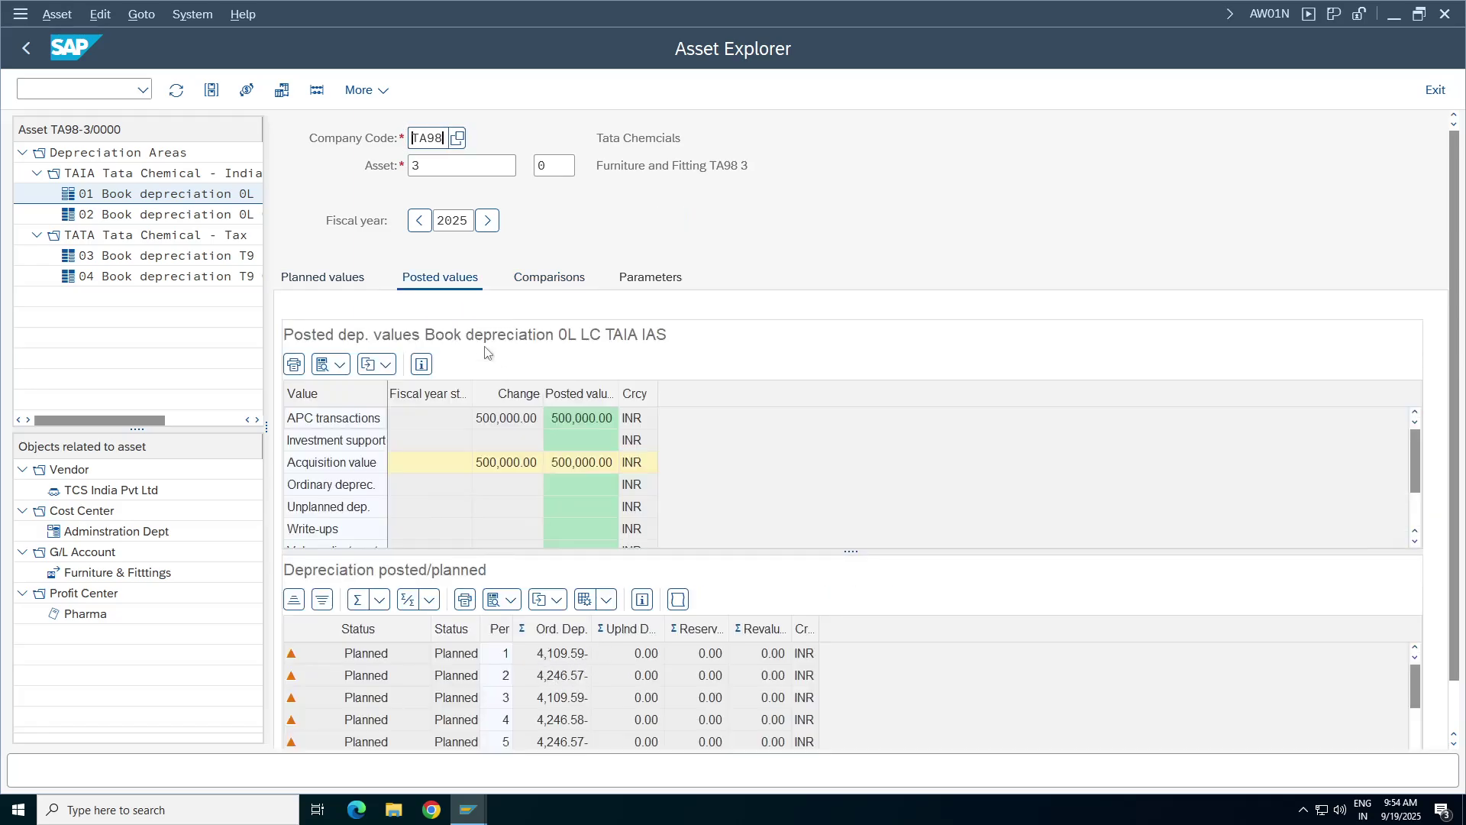
click(535, 282)
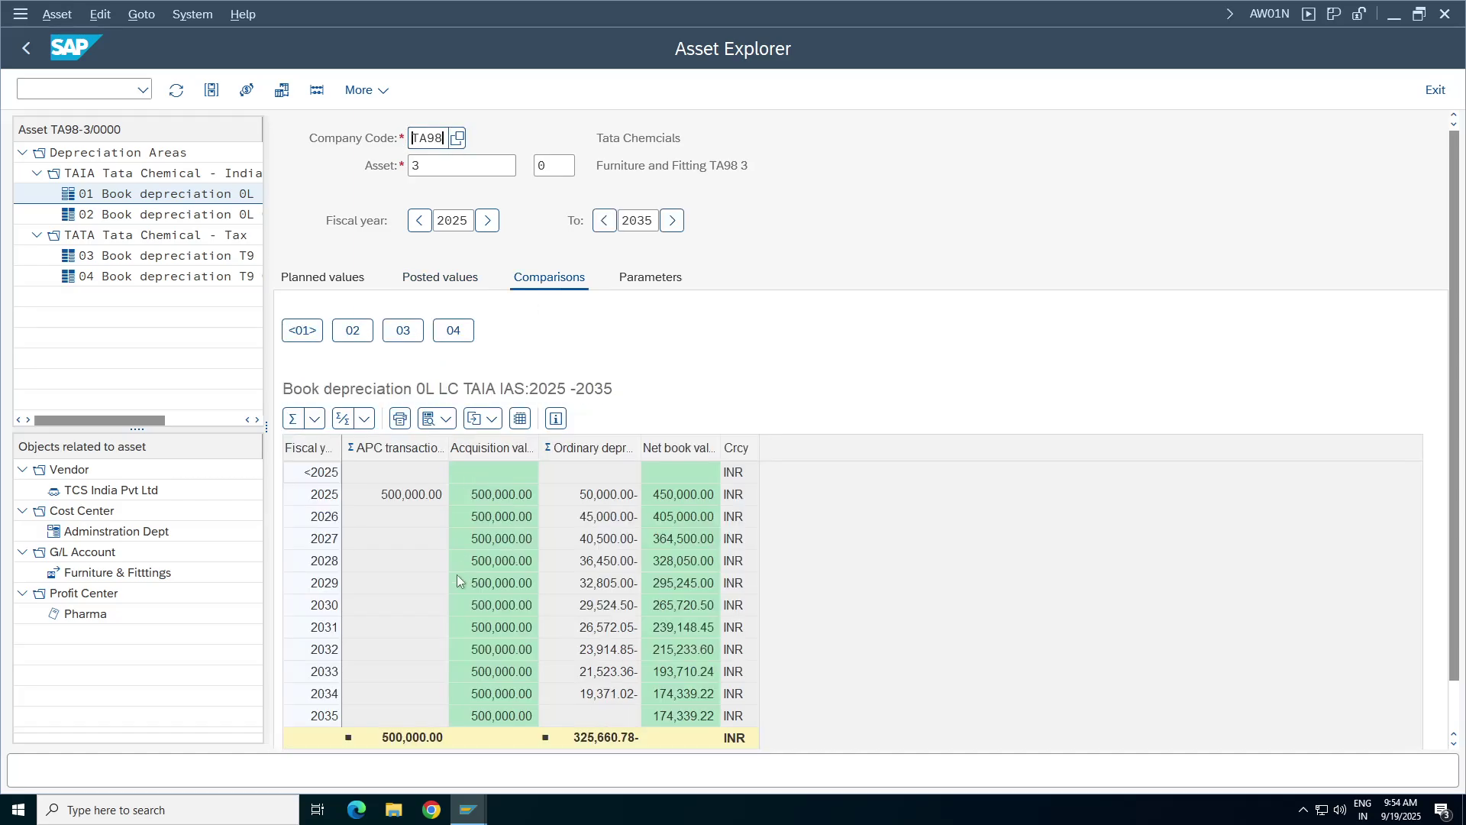
click(605, 497)
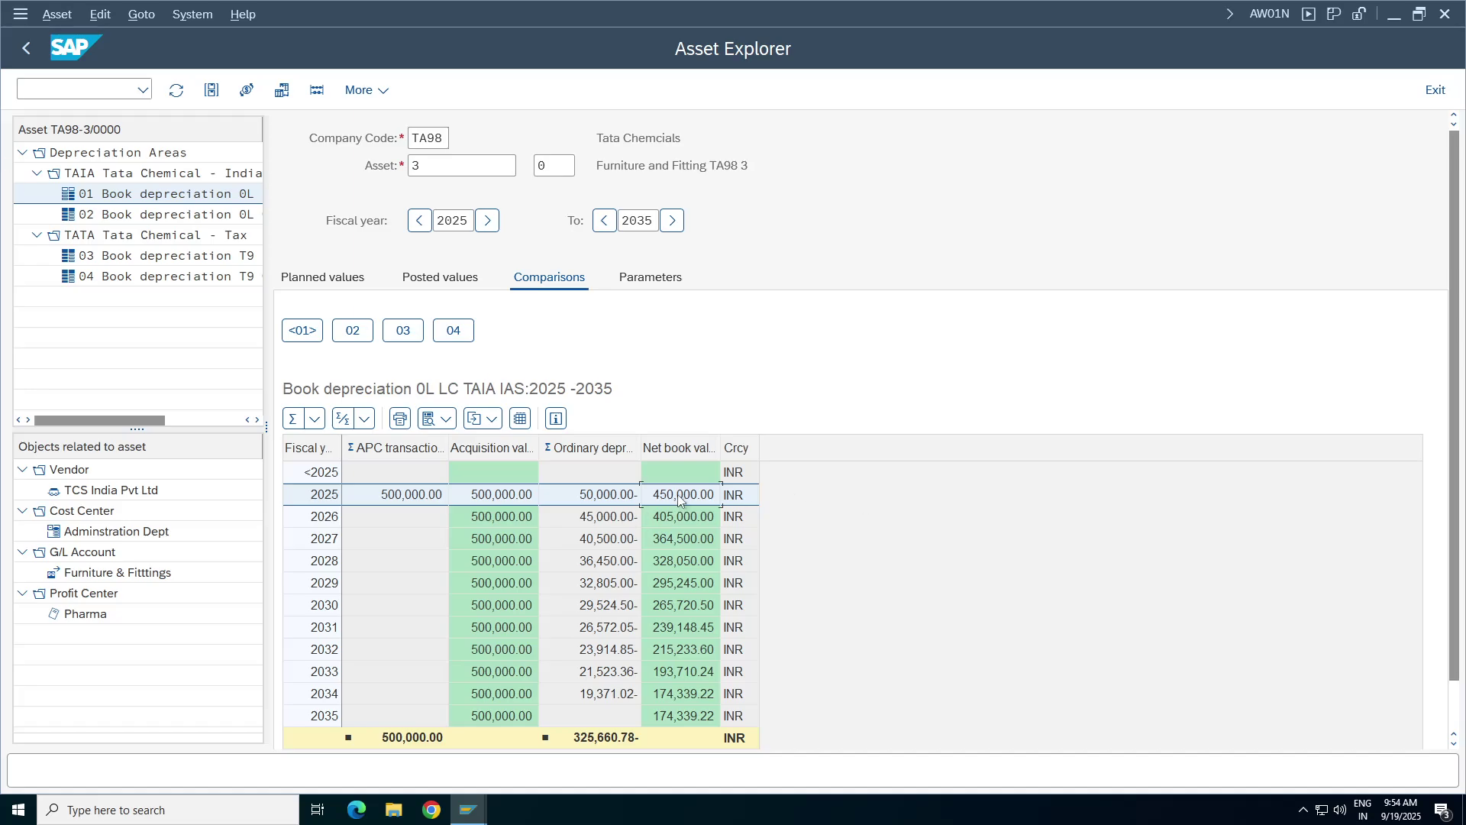
click(616, 517)
click(595, 544)
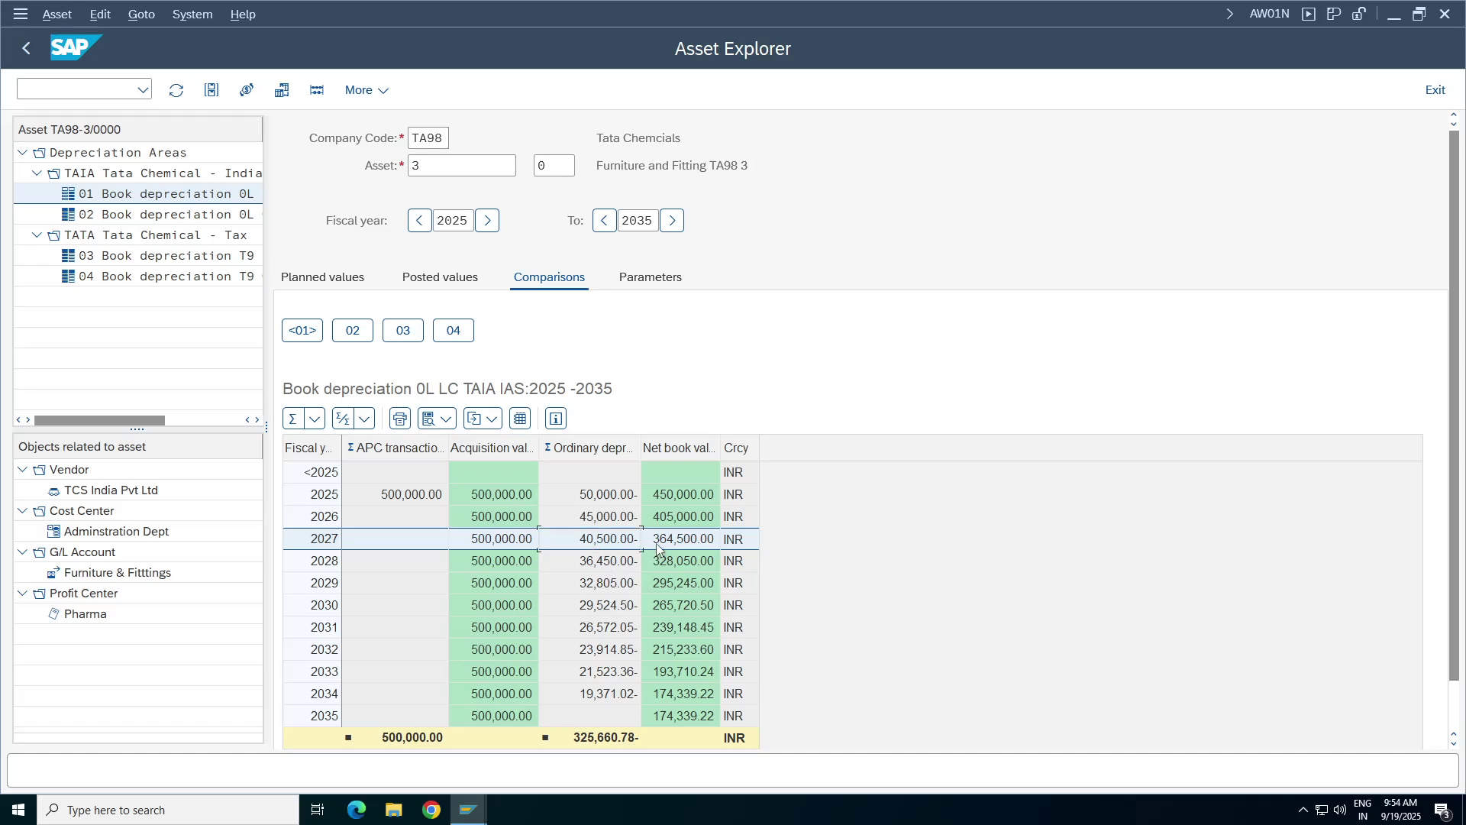
click(599, 564)
click(602, 586)
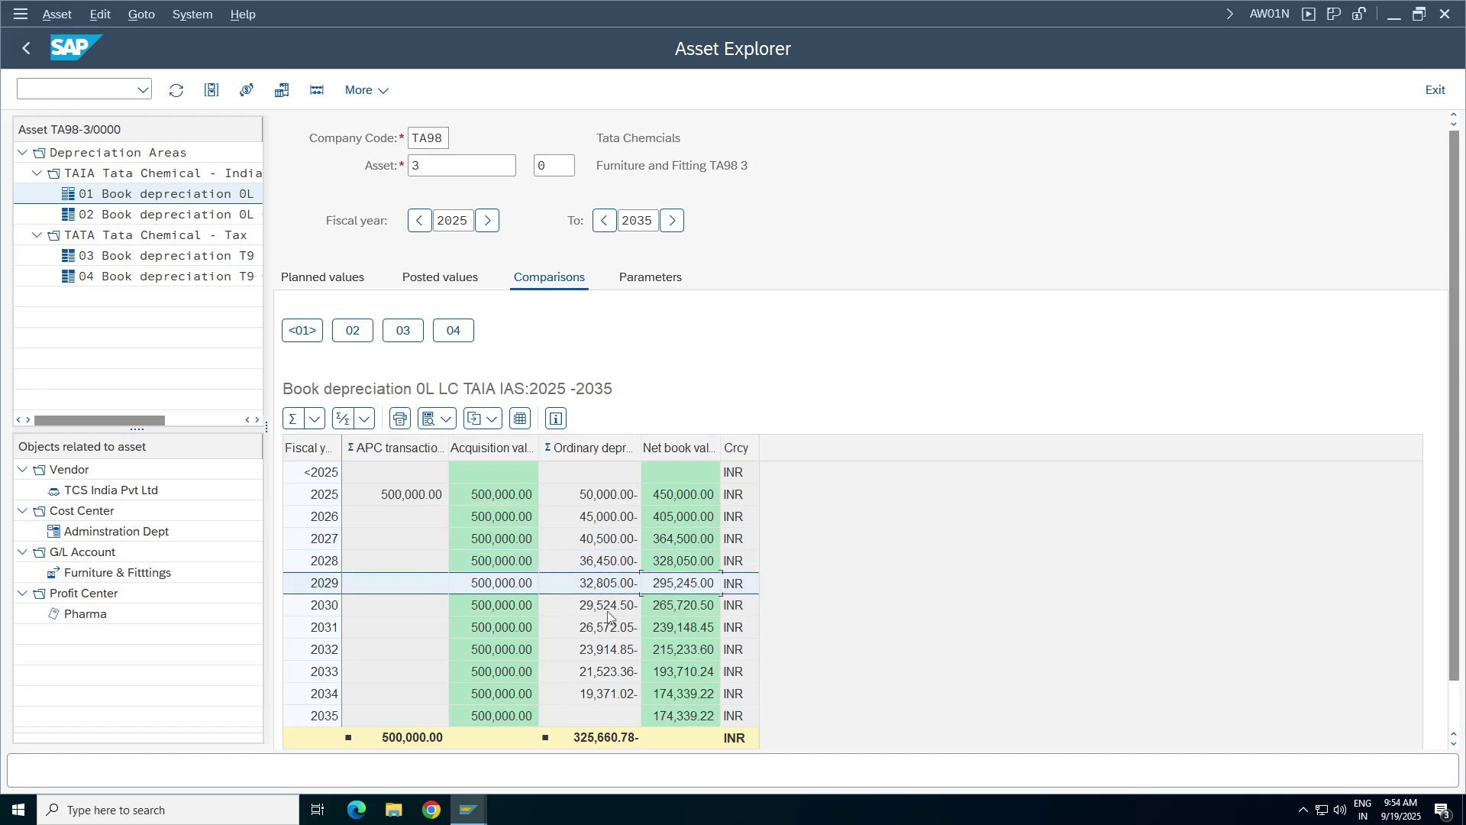
click(609, 609)
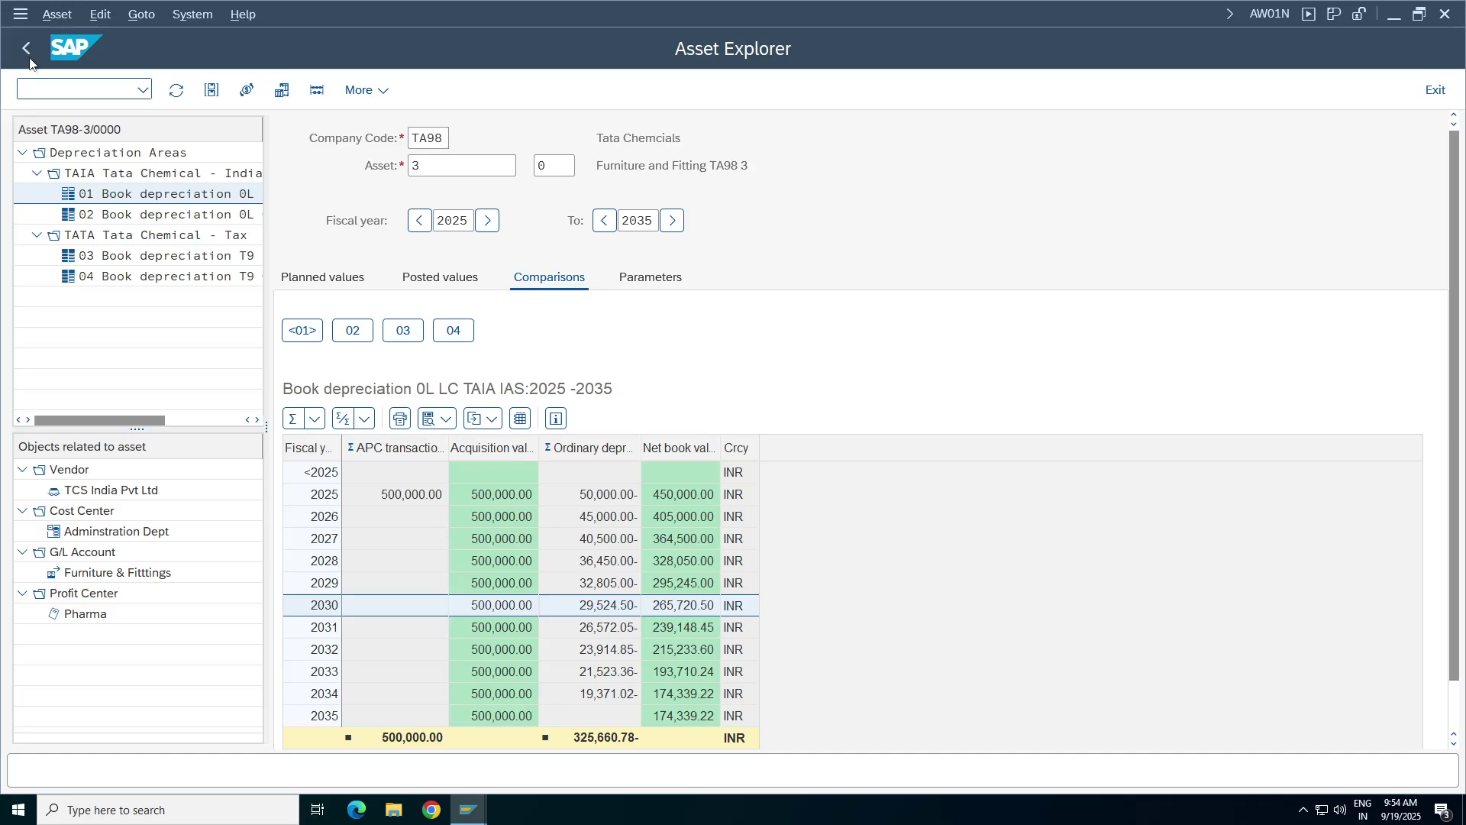
- Switch to the session displaying table T003 and leave it for the SAP Easy Access screen
click(462, 817)
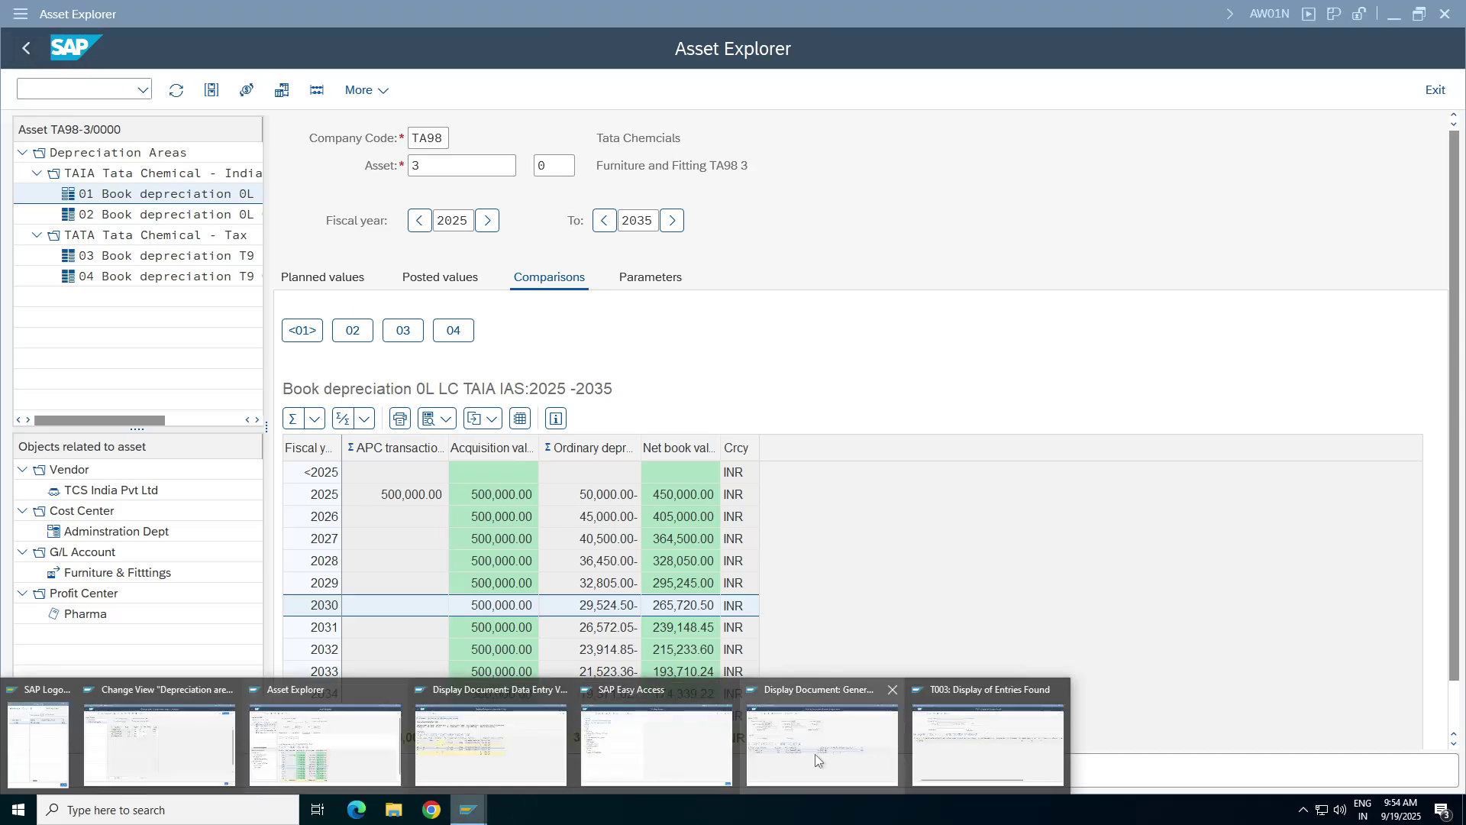
click(992, 748)
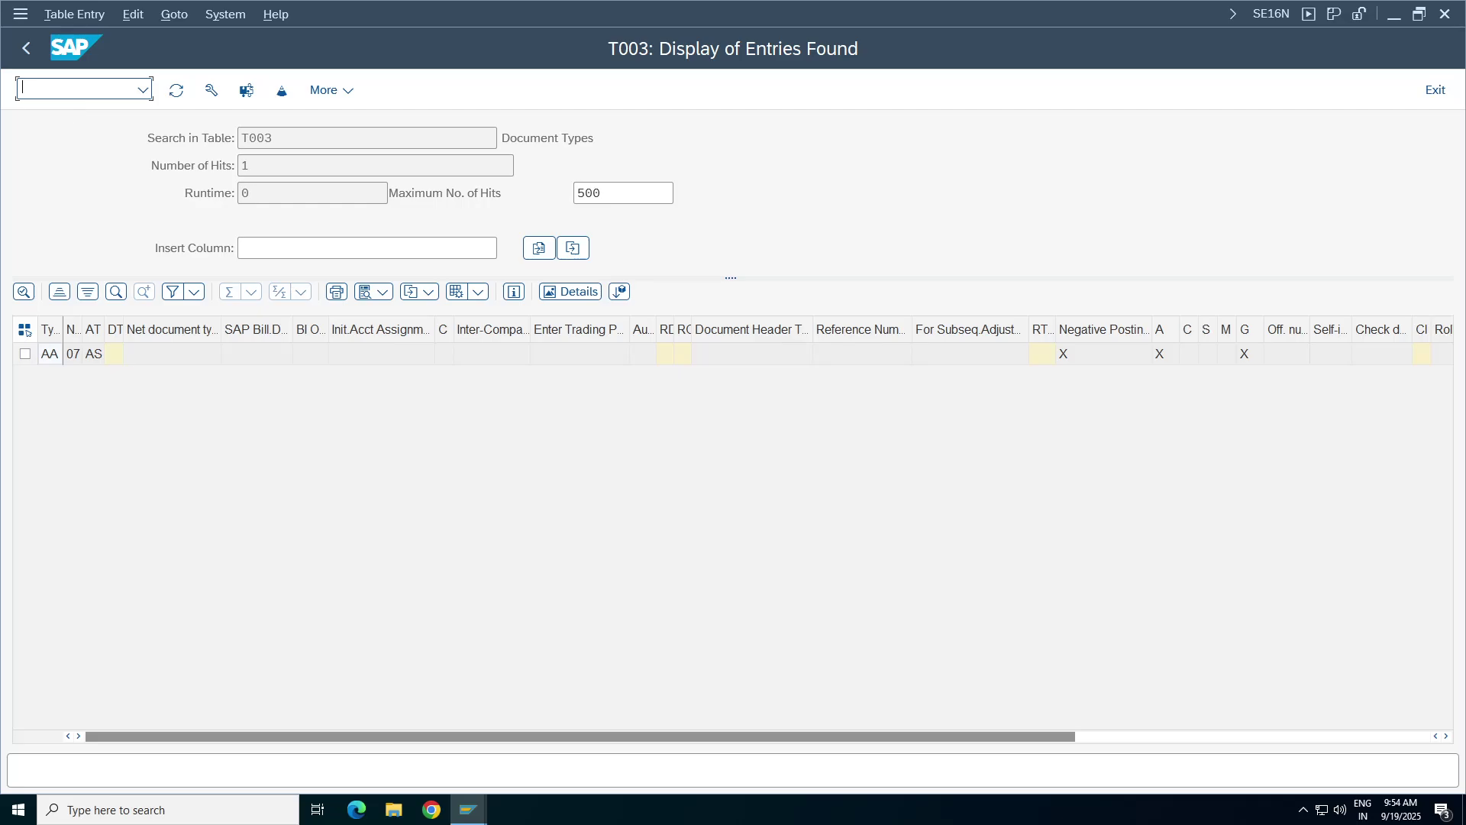
click(25, 50)
click(25, 52)
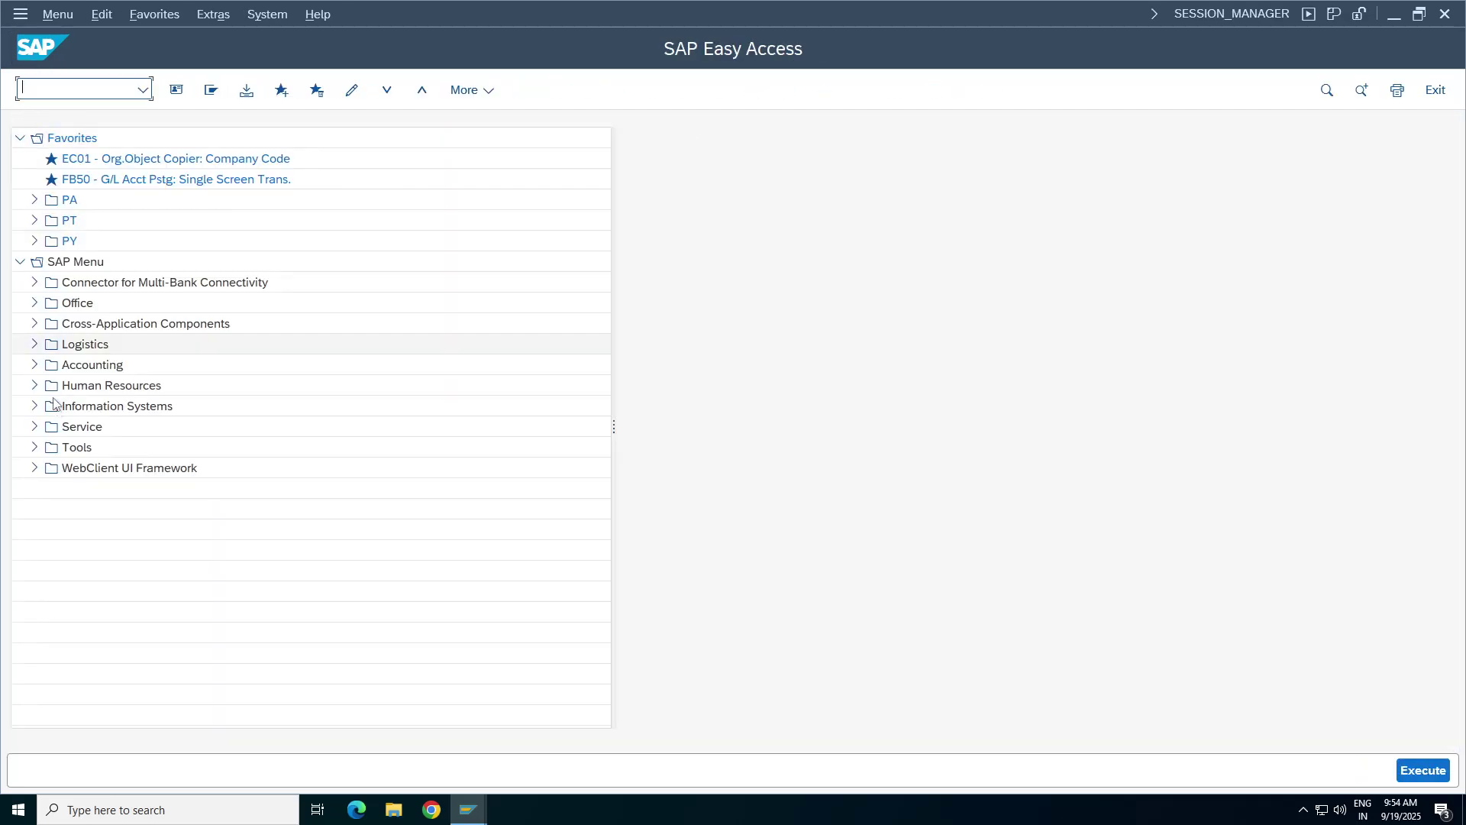
- Open the AFAB depreciation run transaction from periodic processing under Fixed Assets in Financial Accounting
click(35, 364)
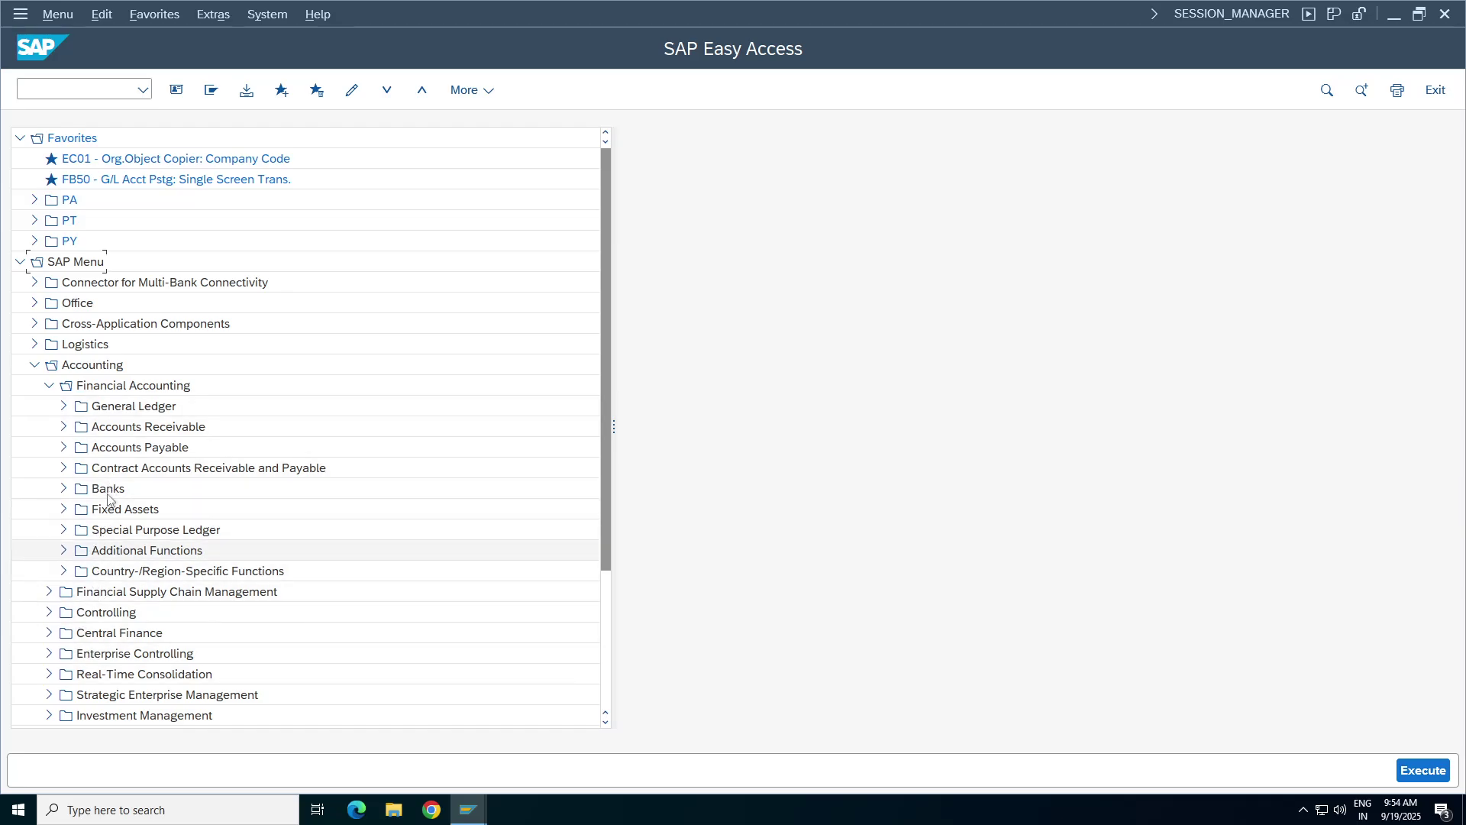
click(64, 510)
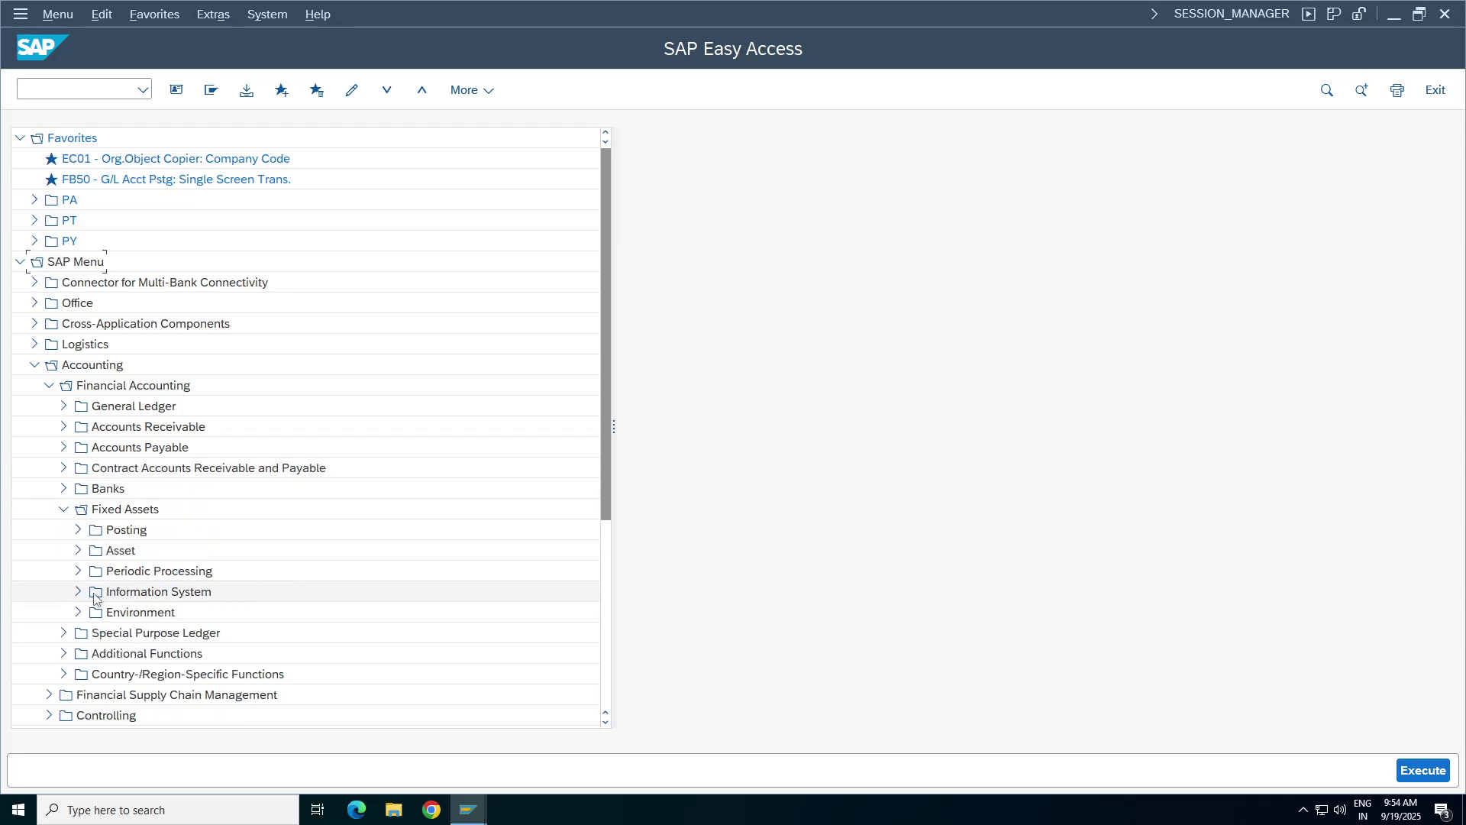
click(78, 571)
click(92, 612)
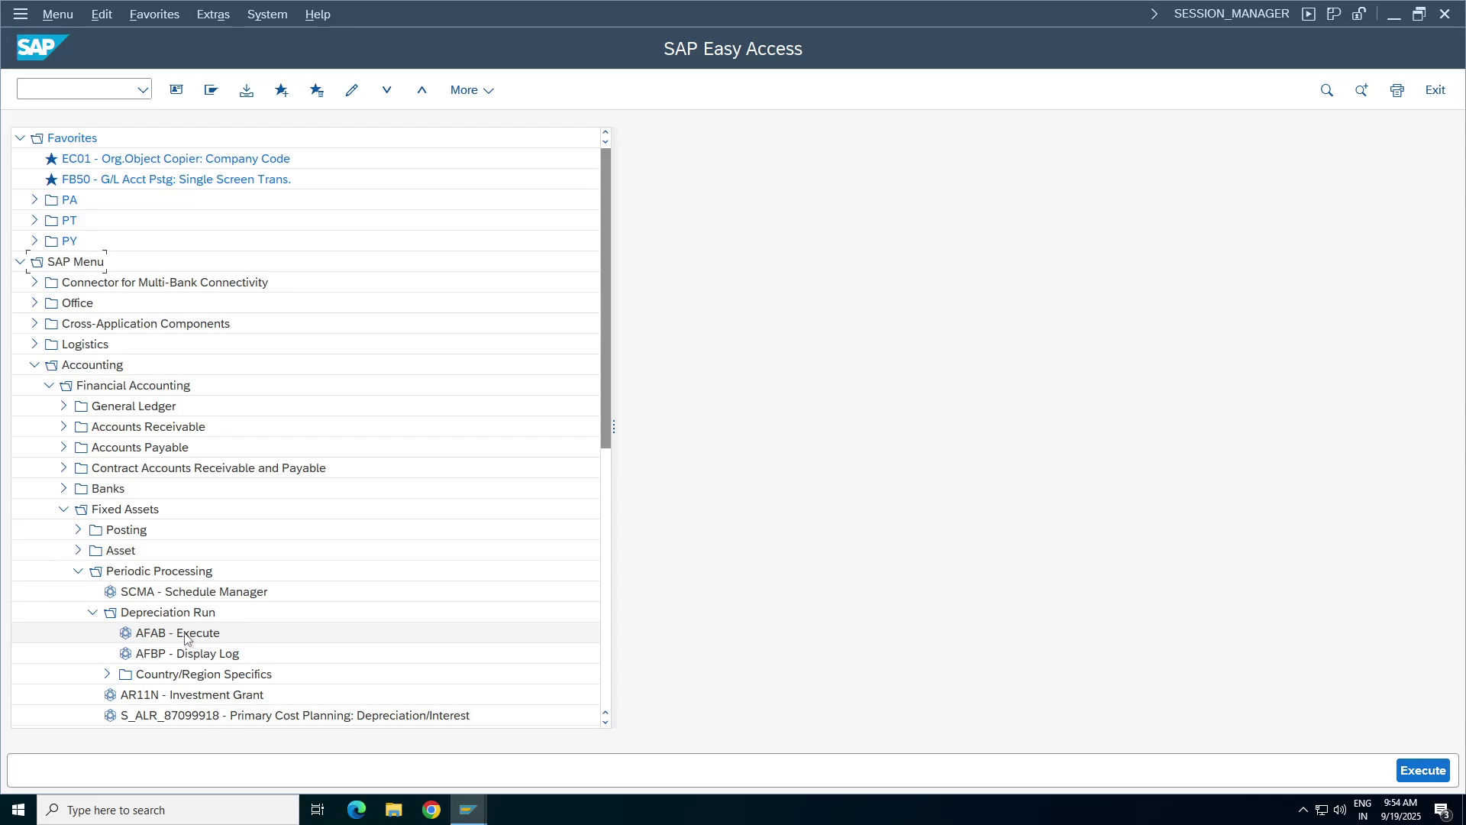
double_click(185, 634)
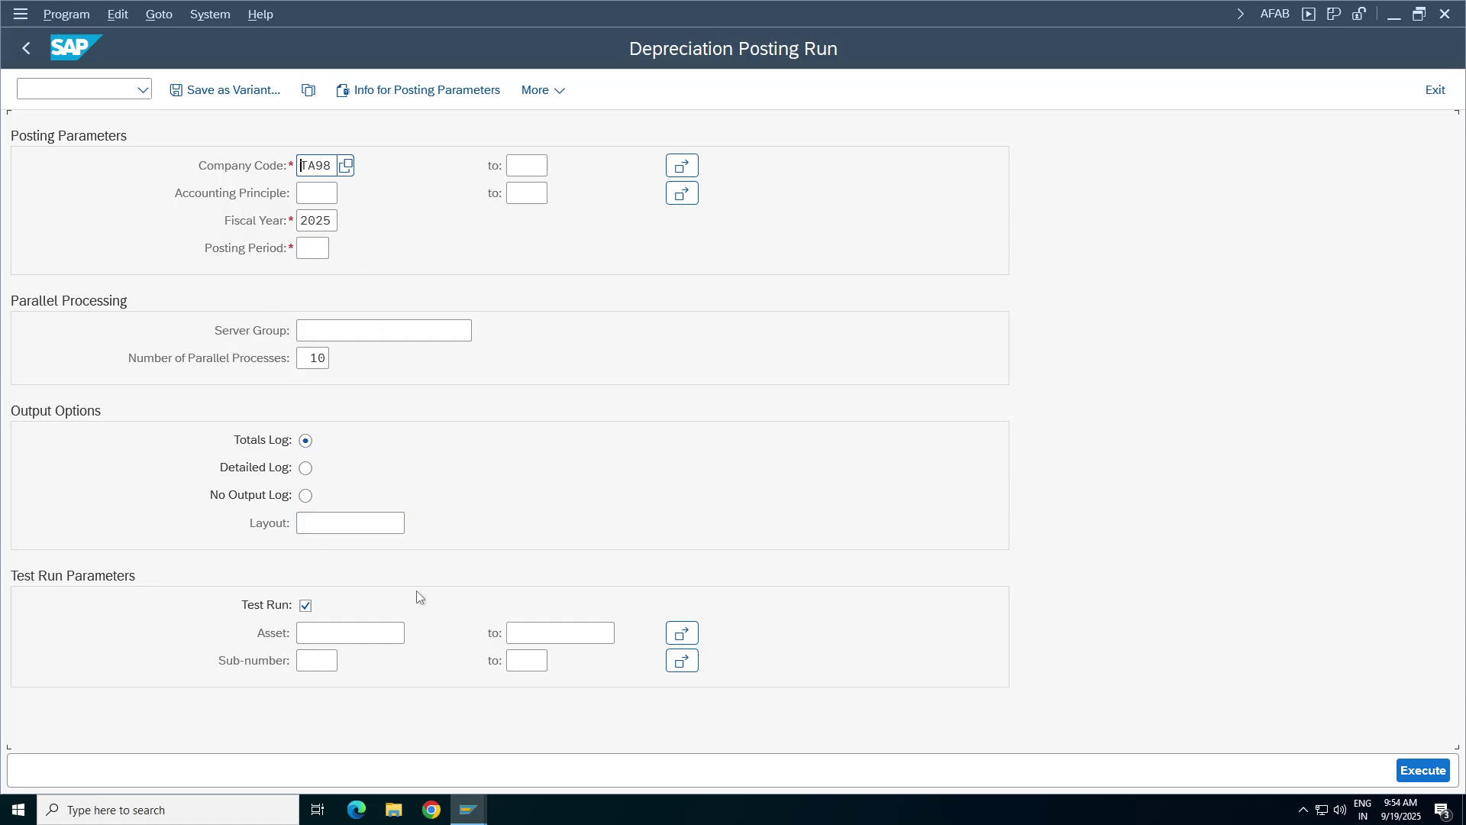
- Limit the depreciation test run to asset 3
click(405, 633)
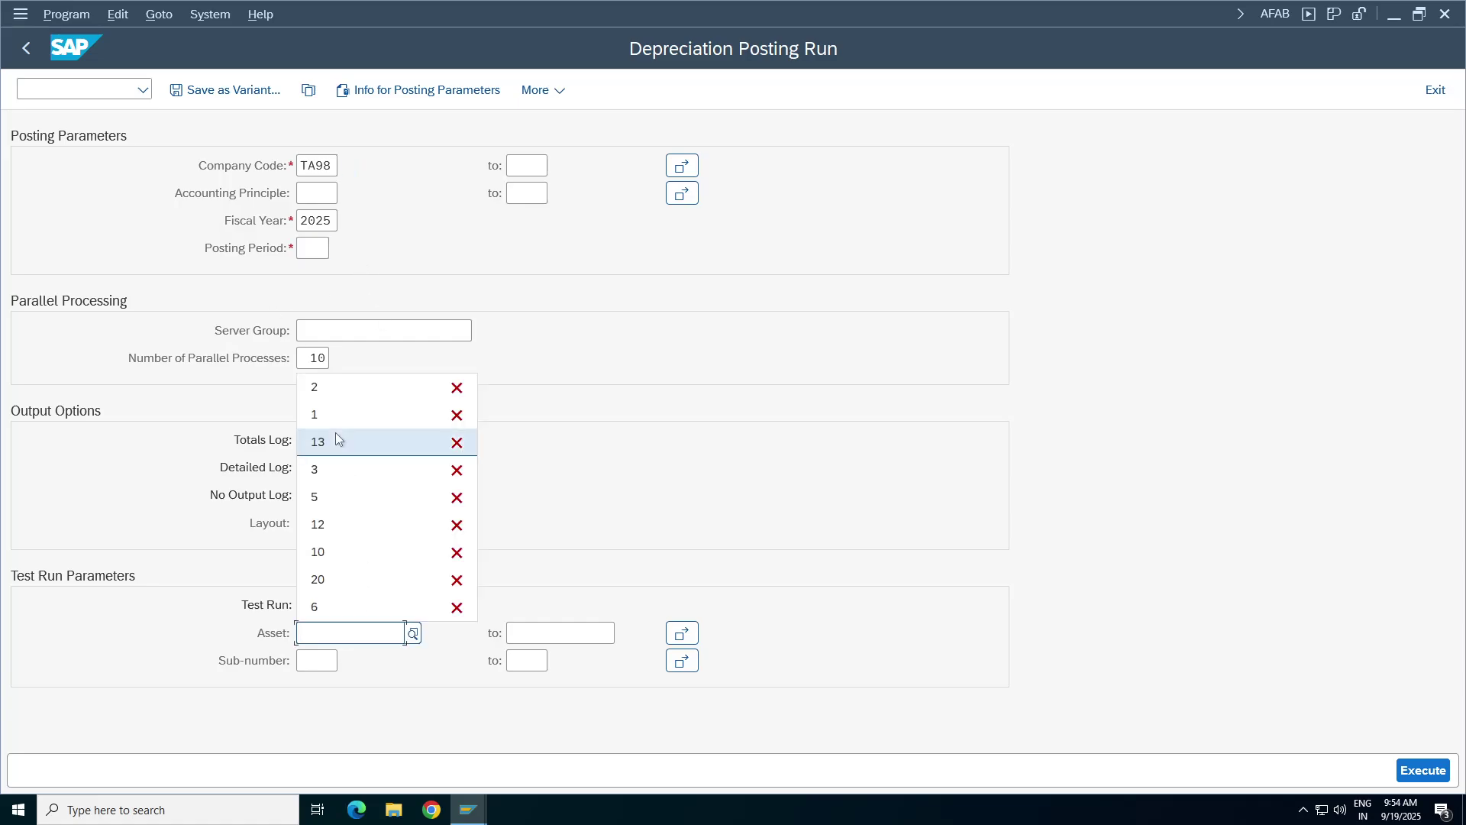
click(407, 632)
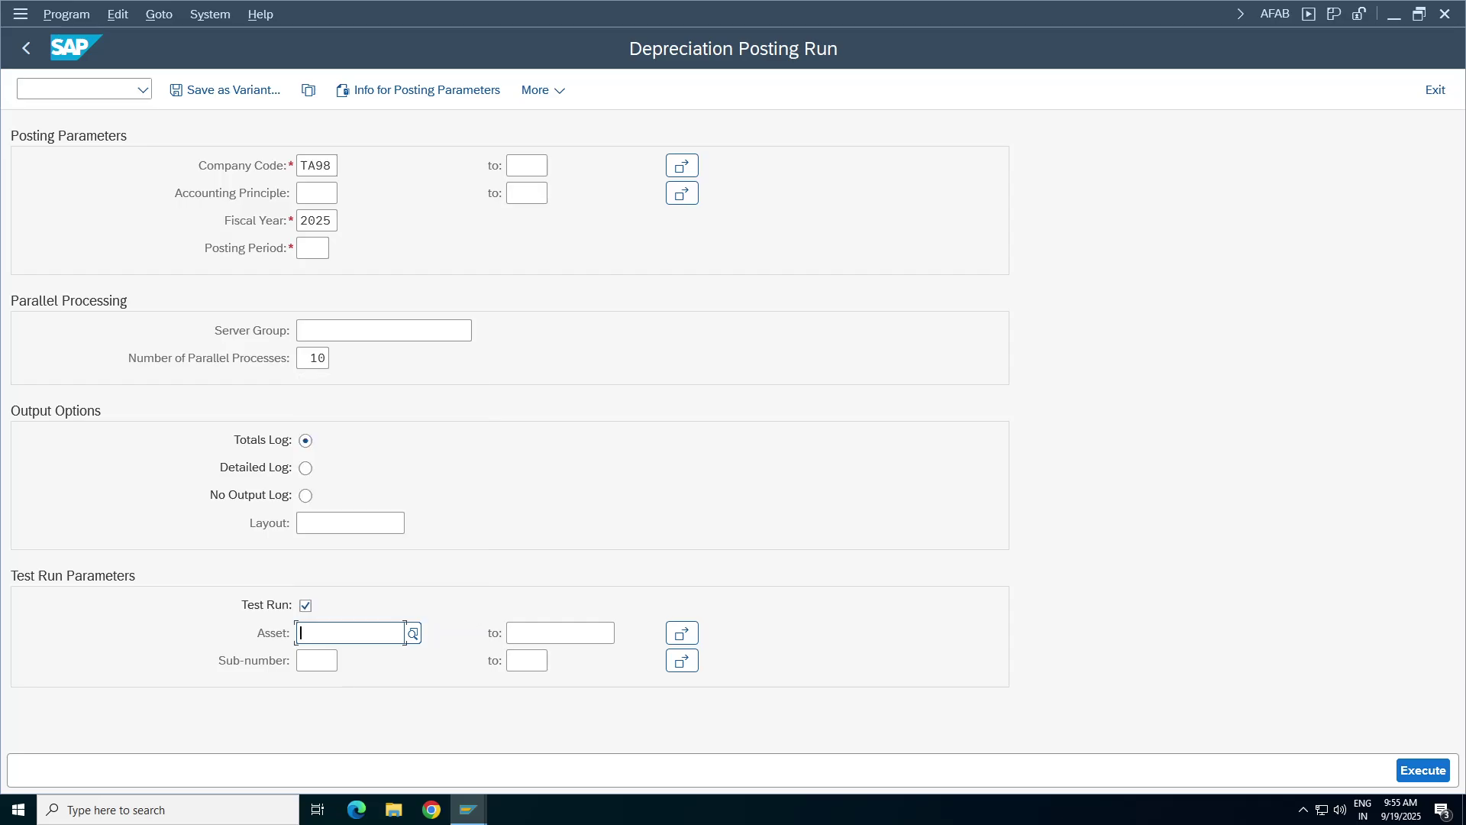
text(3)
key(Tab)
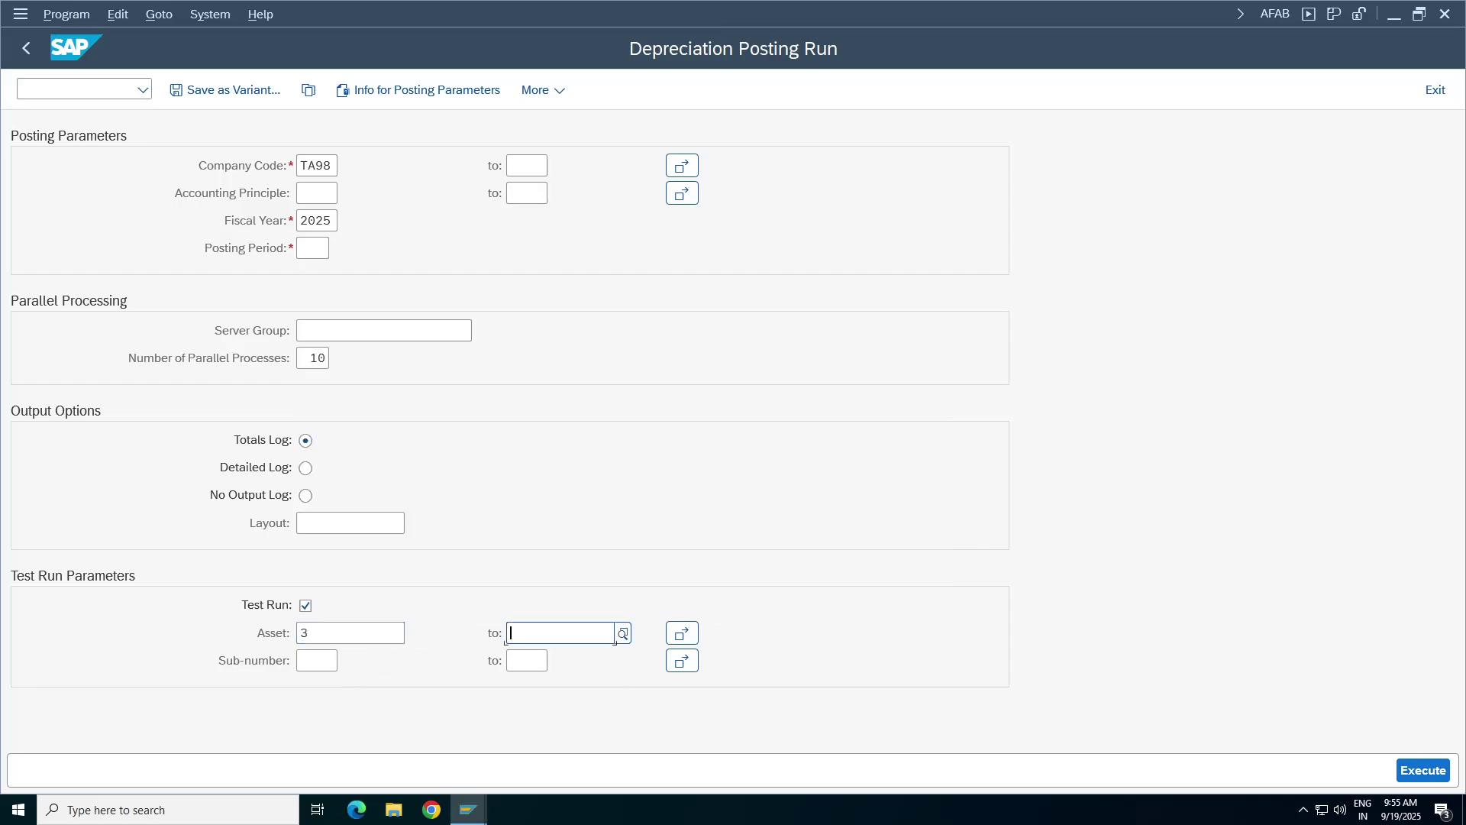
- Set the posting period to 01, execute the test depreciation run for asset 3 online, and return to the run parameters
click(1427, 771)
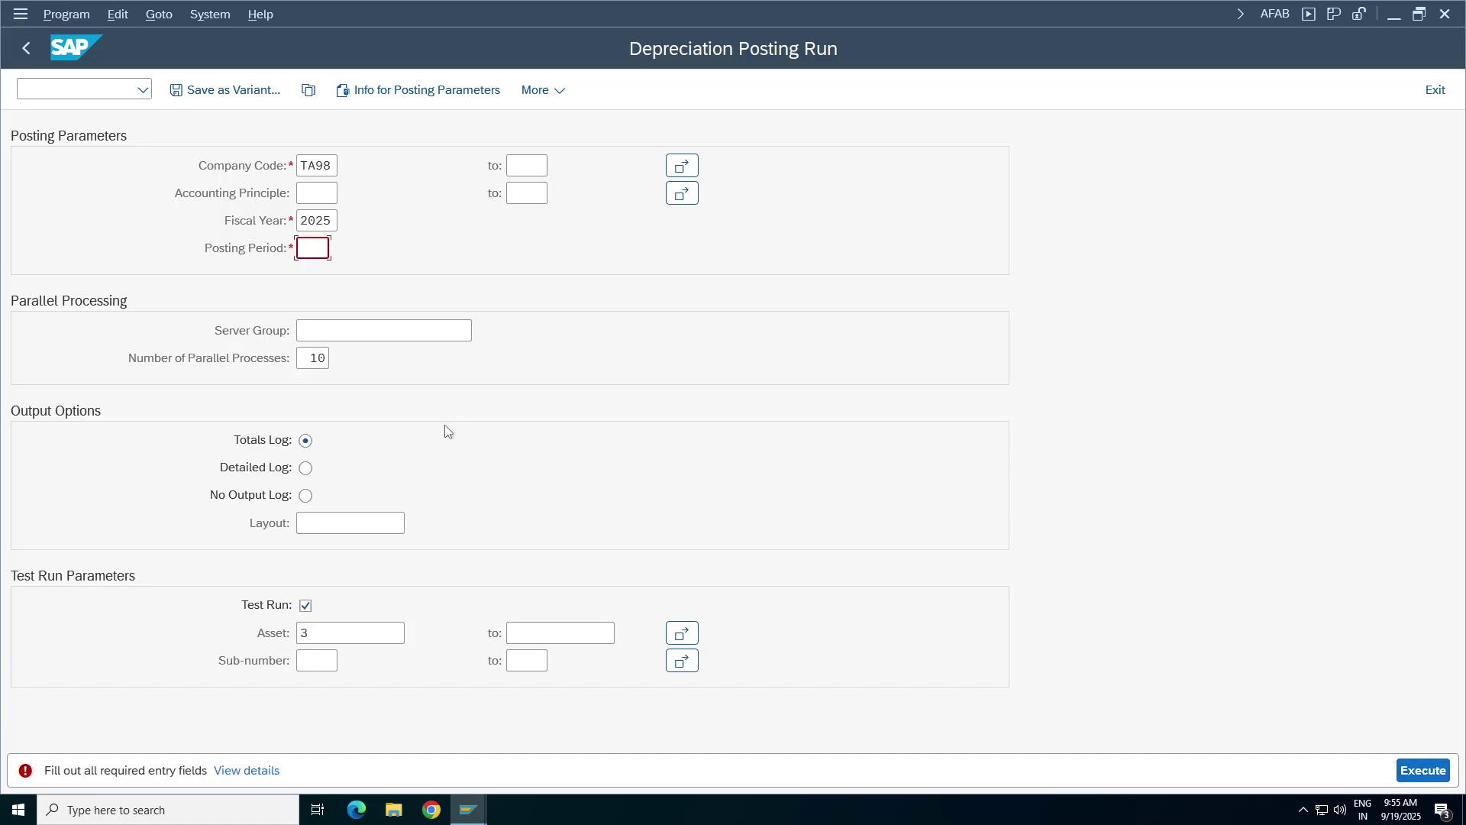
click(308, 264)
click(315, 275)
click(1424, 770)
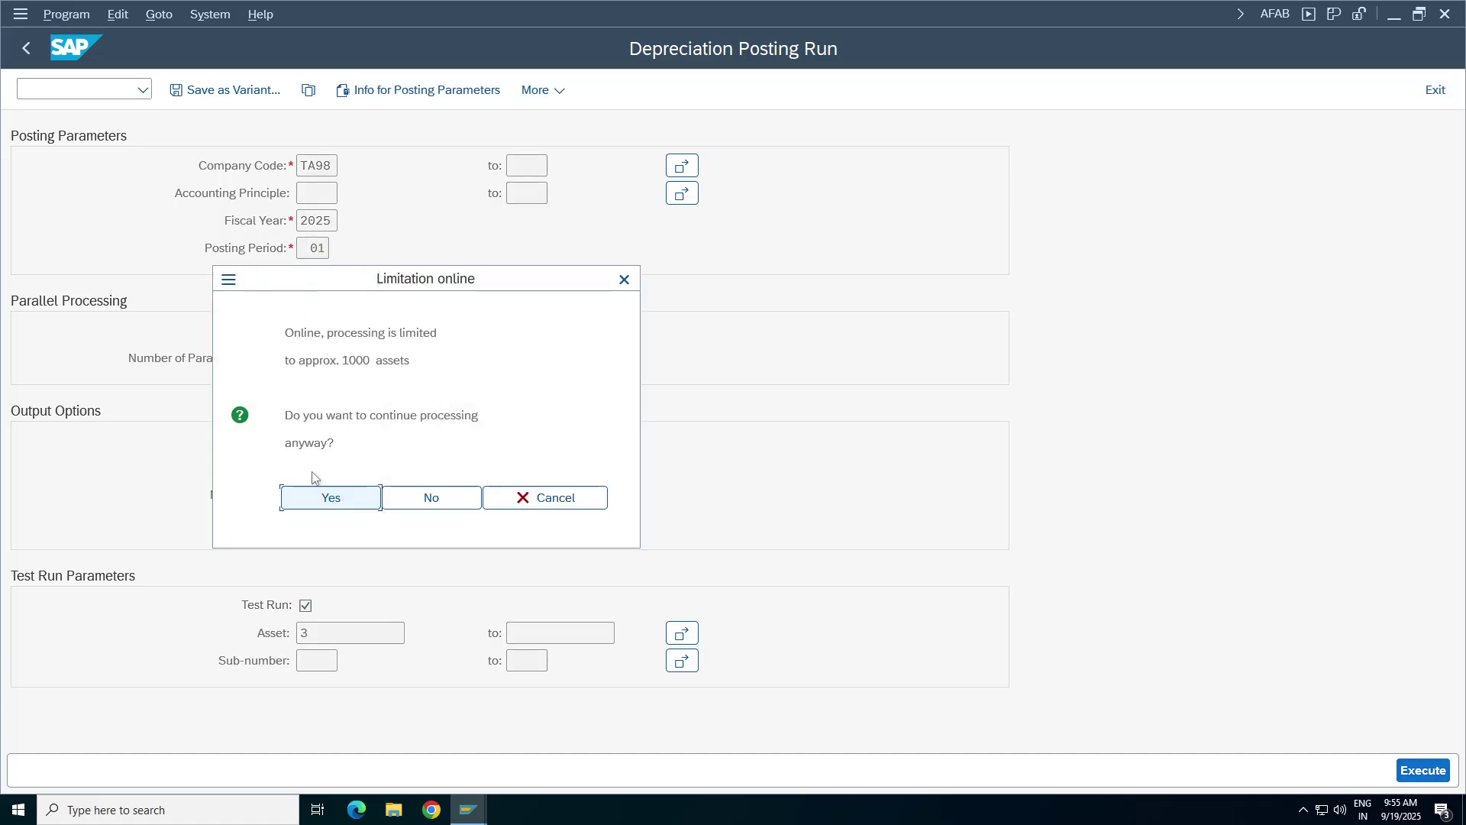
click(330, 508)
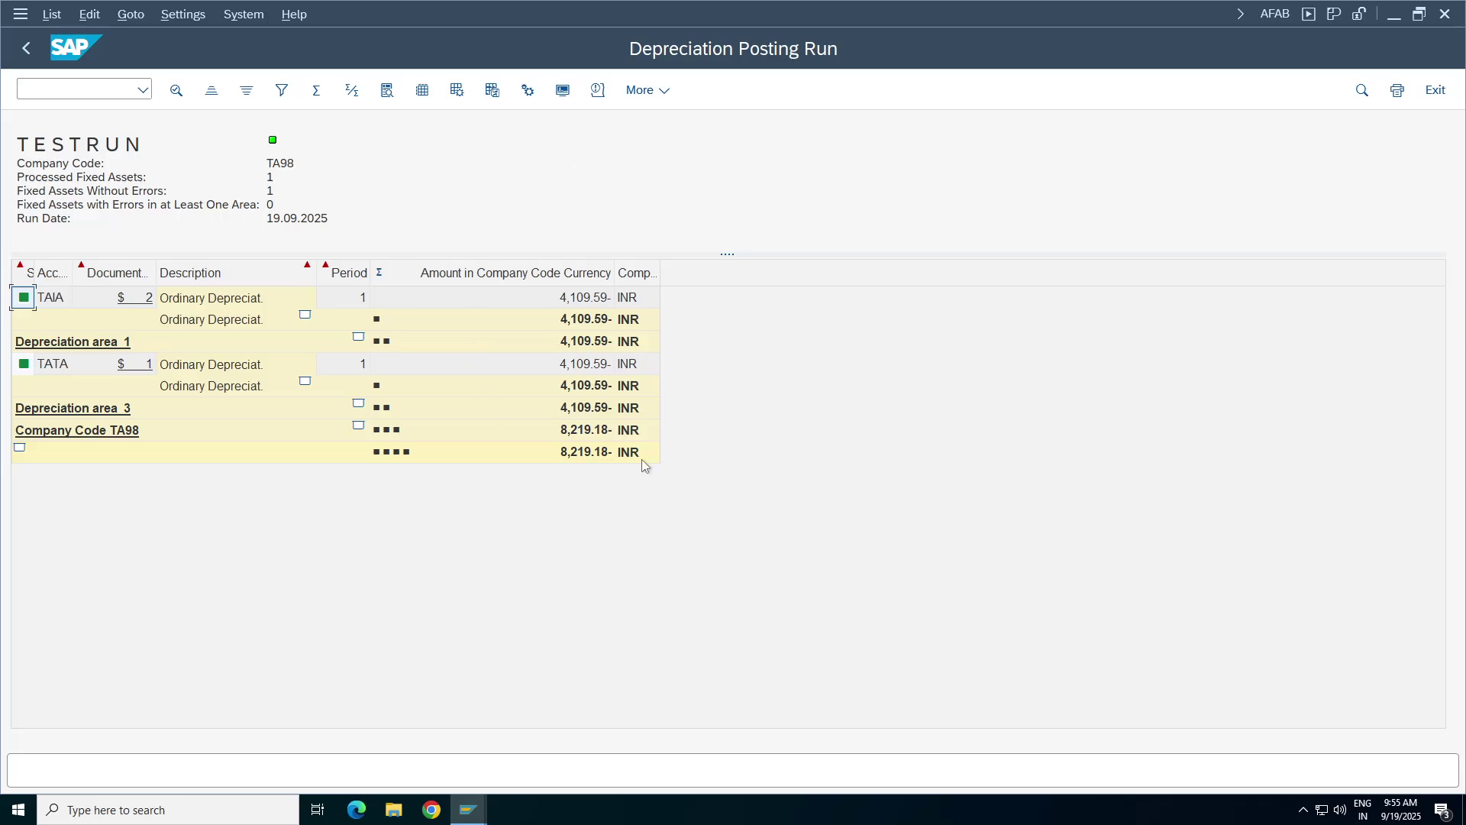
click(18, 50)
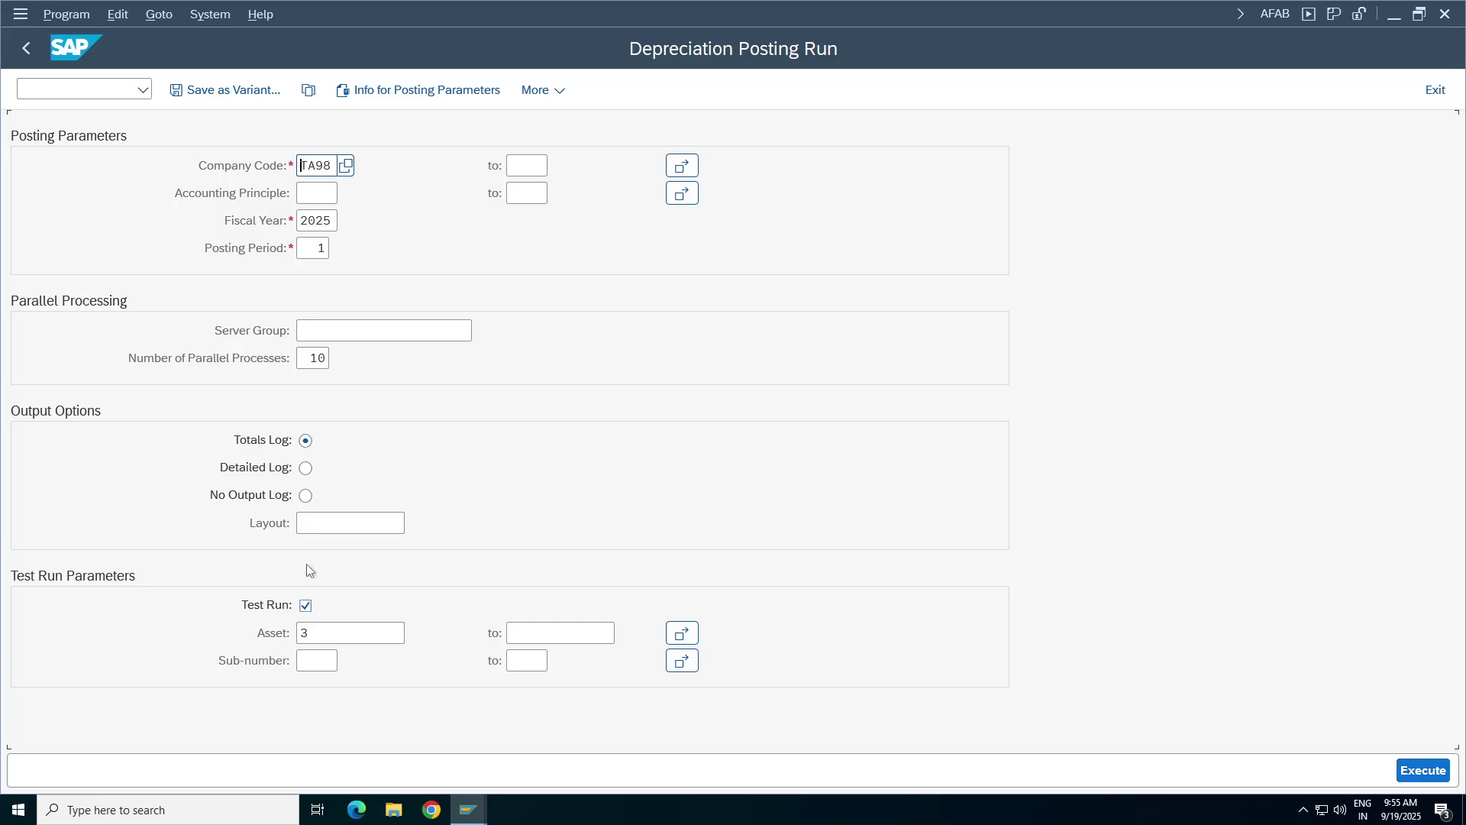
click(67, 13)
click(95, 93)
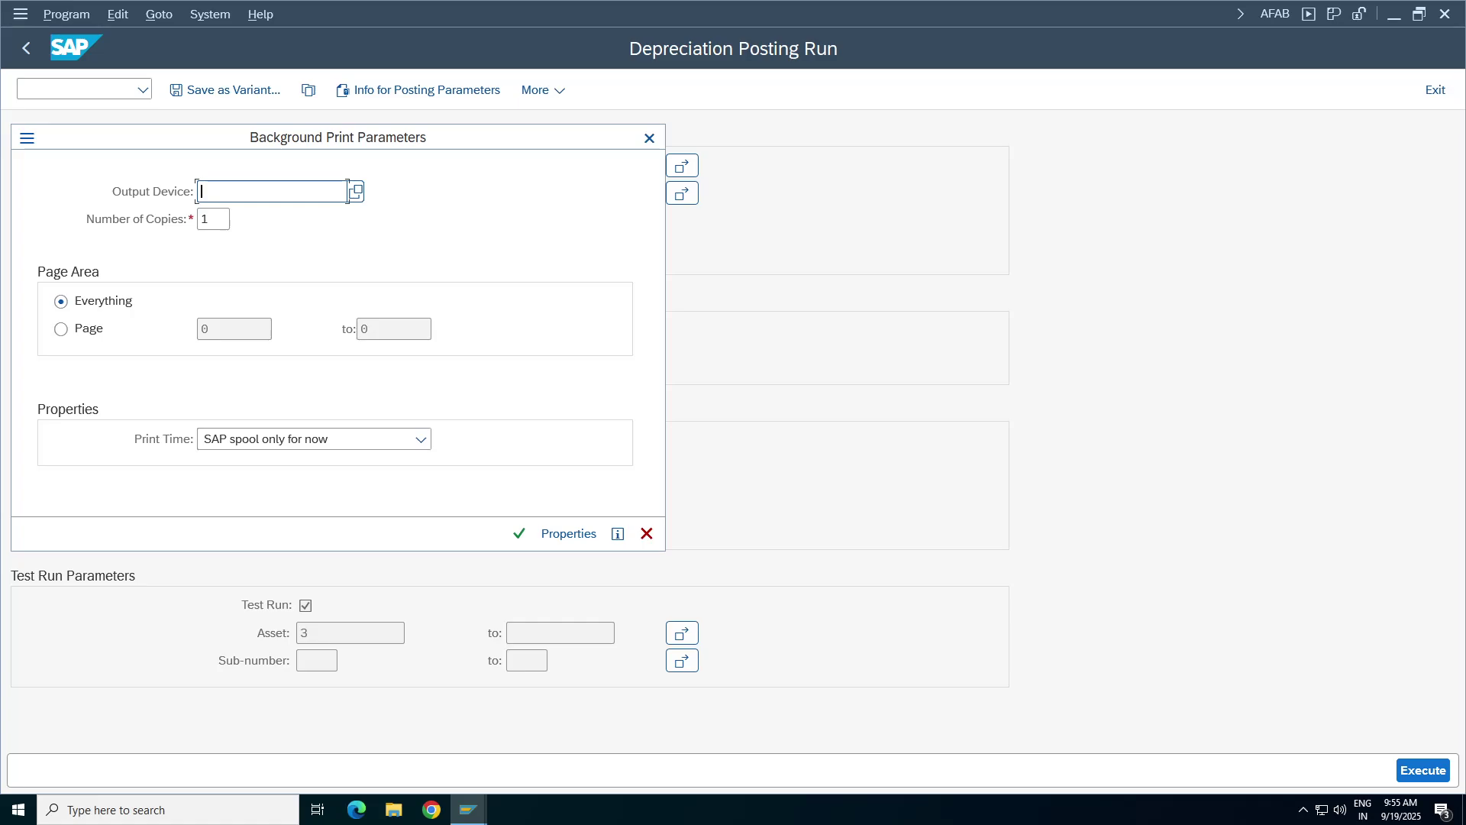
click(649, 138)
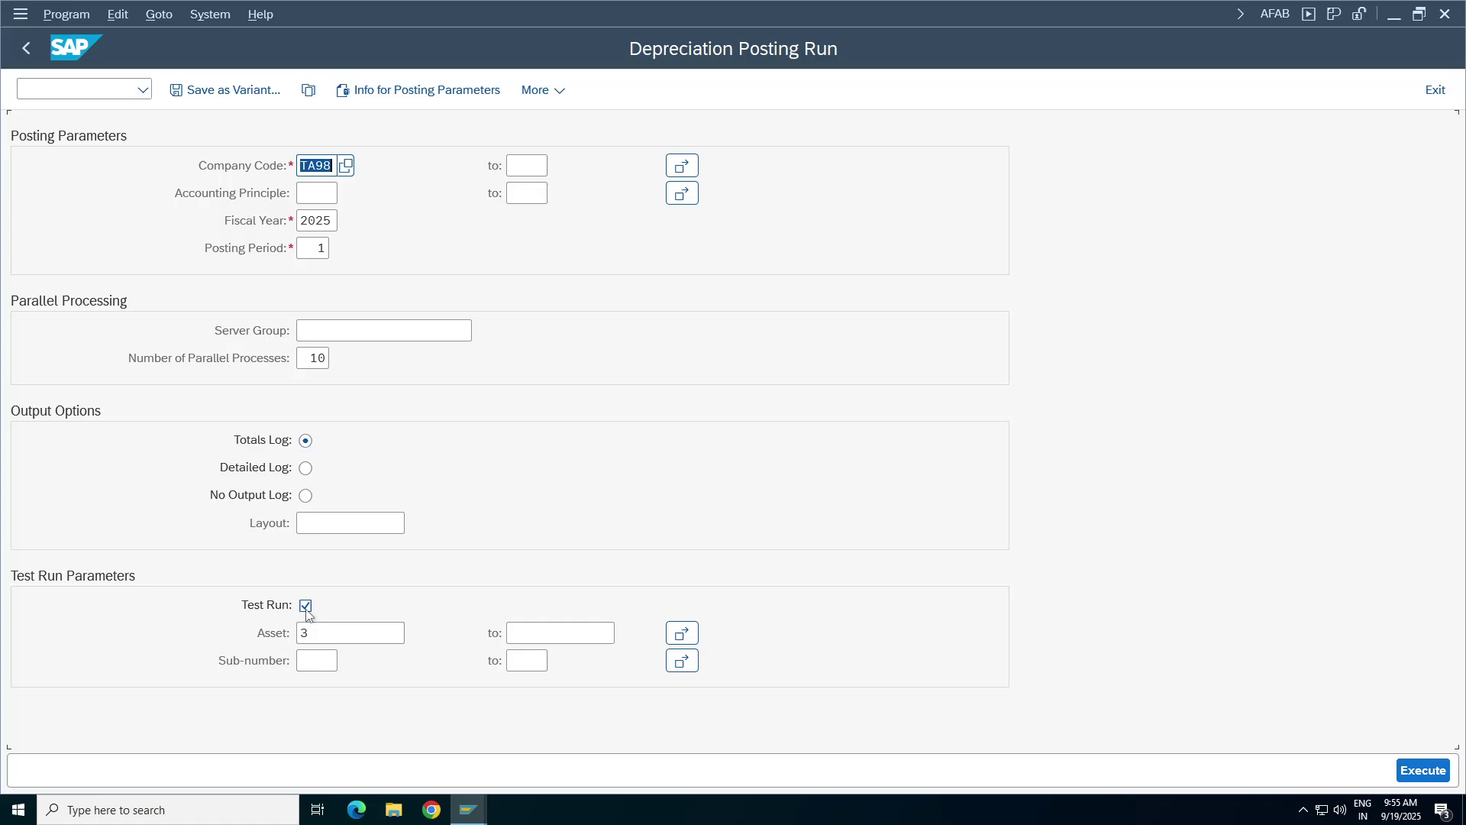
- Try to execute the depreciation run with the test run option turned off and the asset selection cleared
click(307, 606)
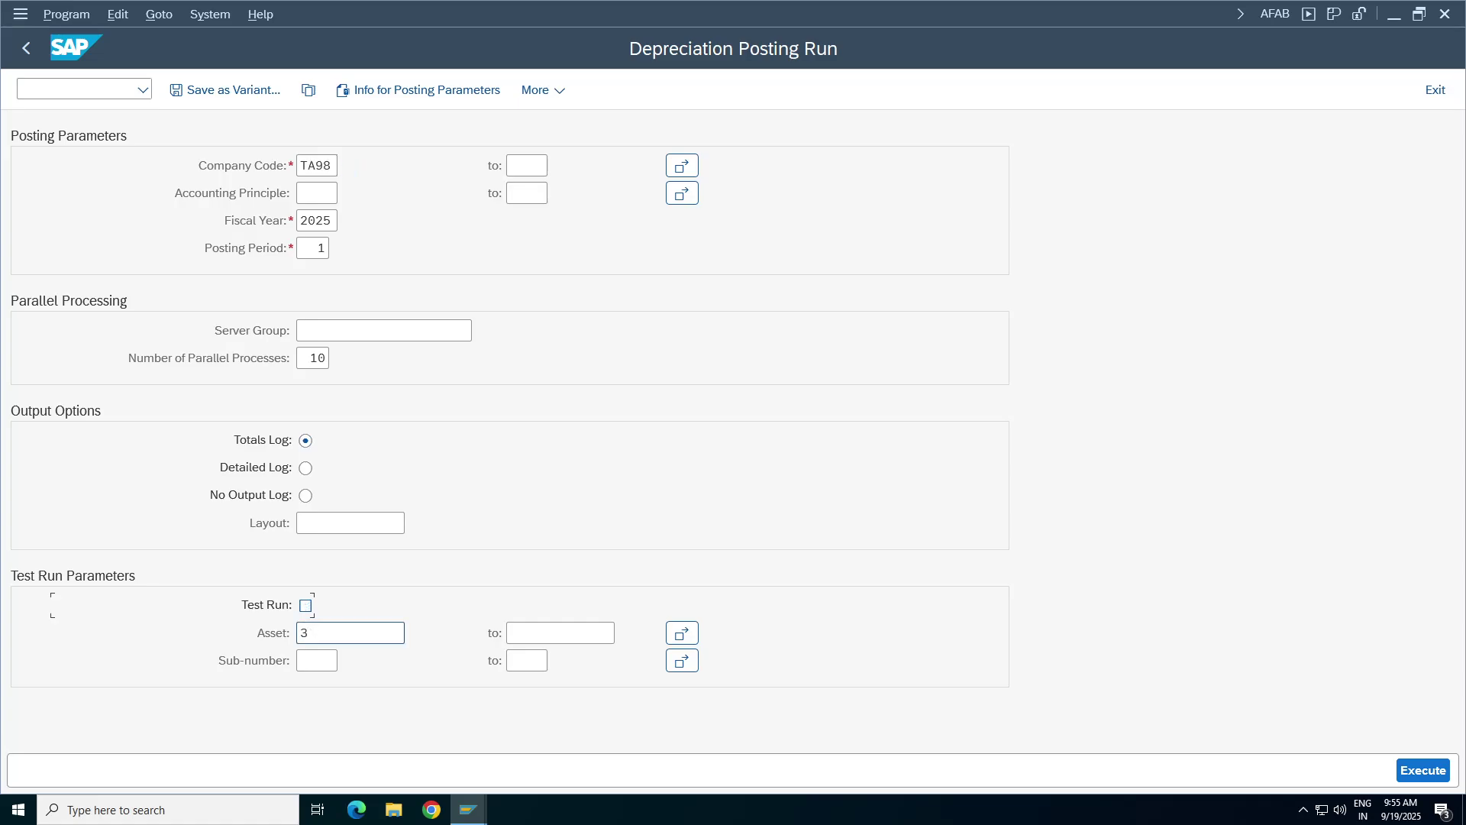
click(1422, 773)
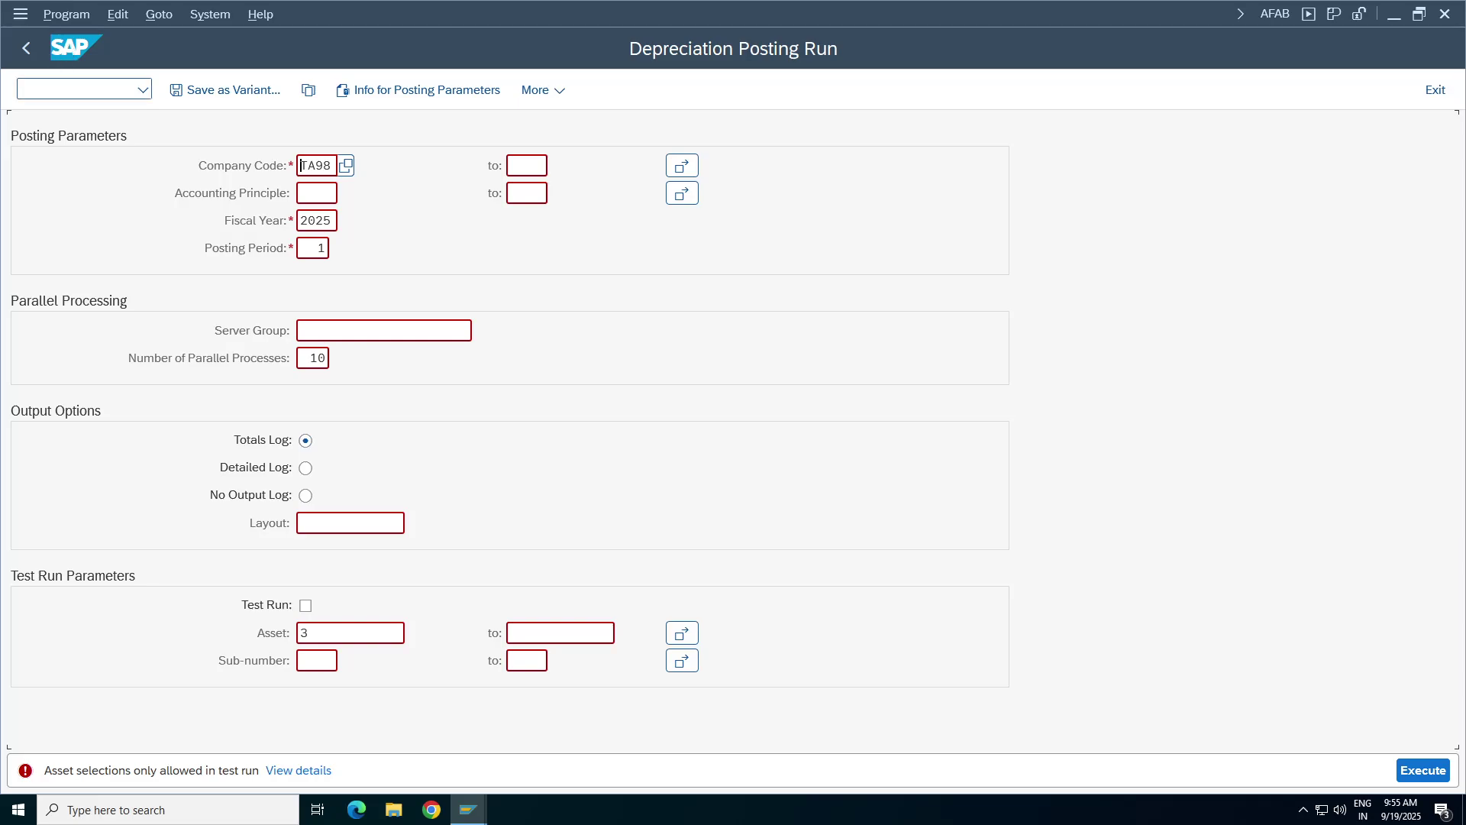
double_click(304, 632)
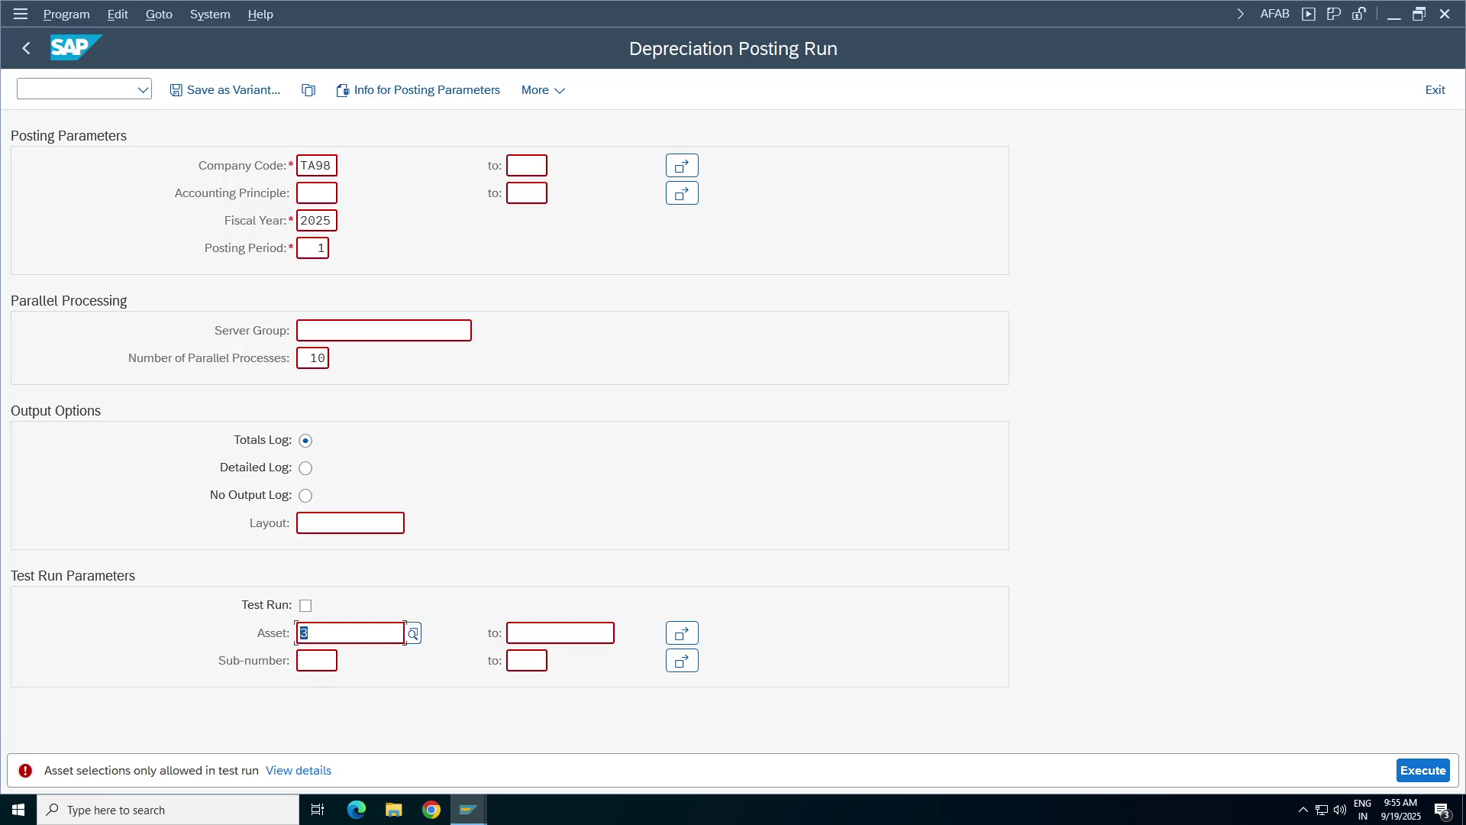
text(600001)
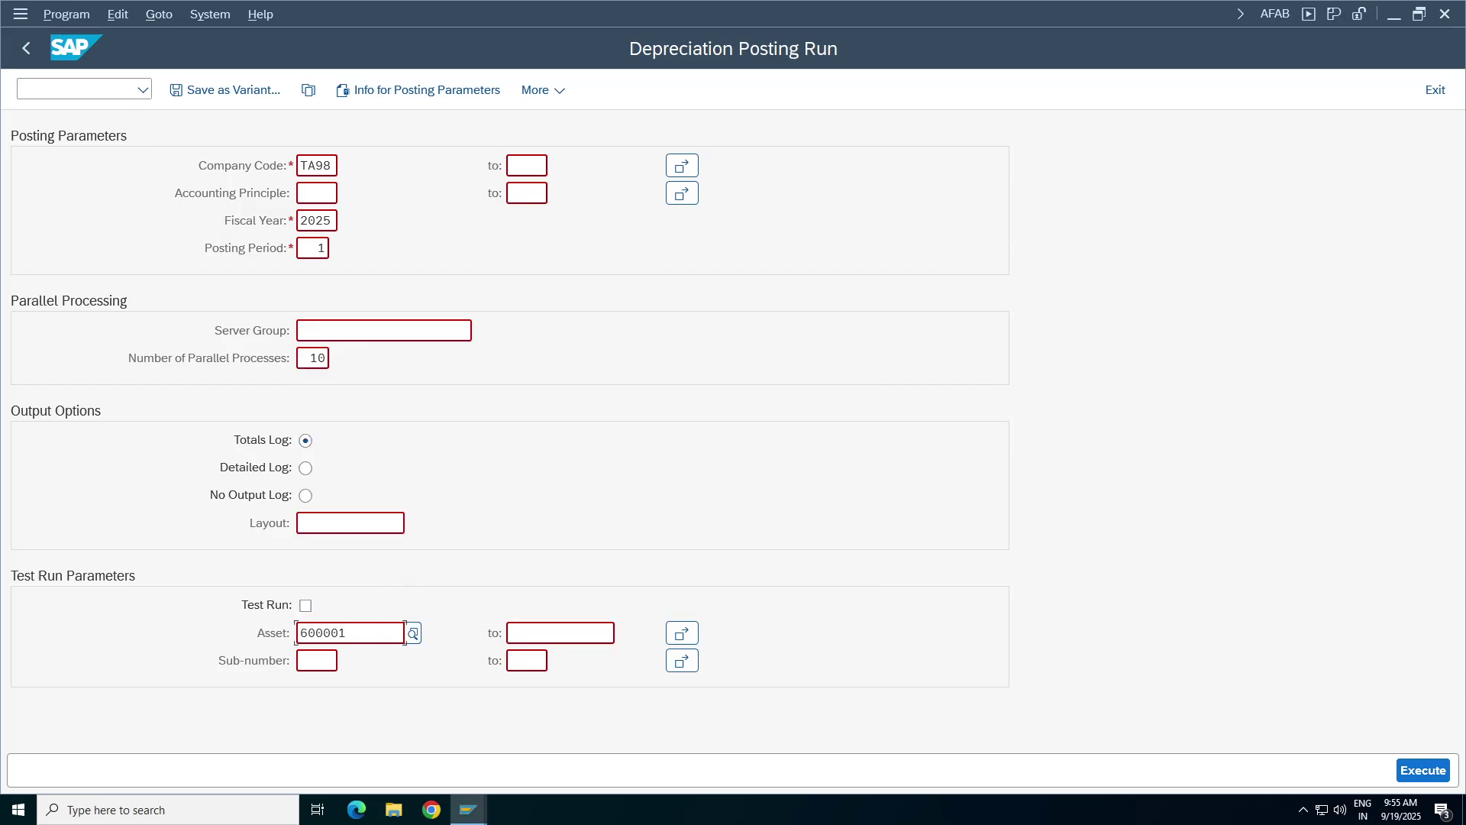
key(ctrl+a)
key(BackSpace)
click(1417, 772)
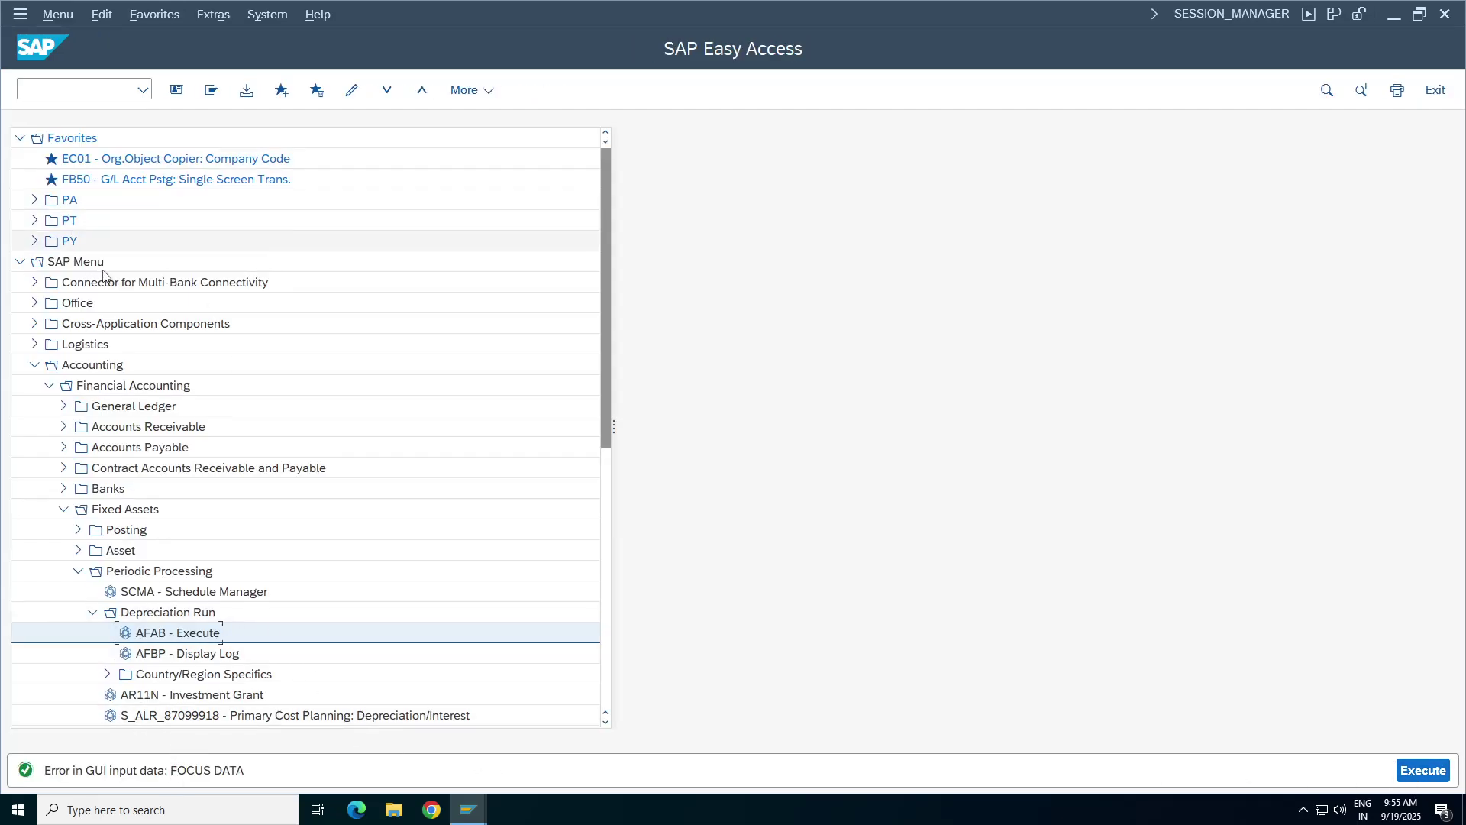
click(46, 90)
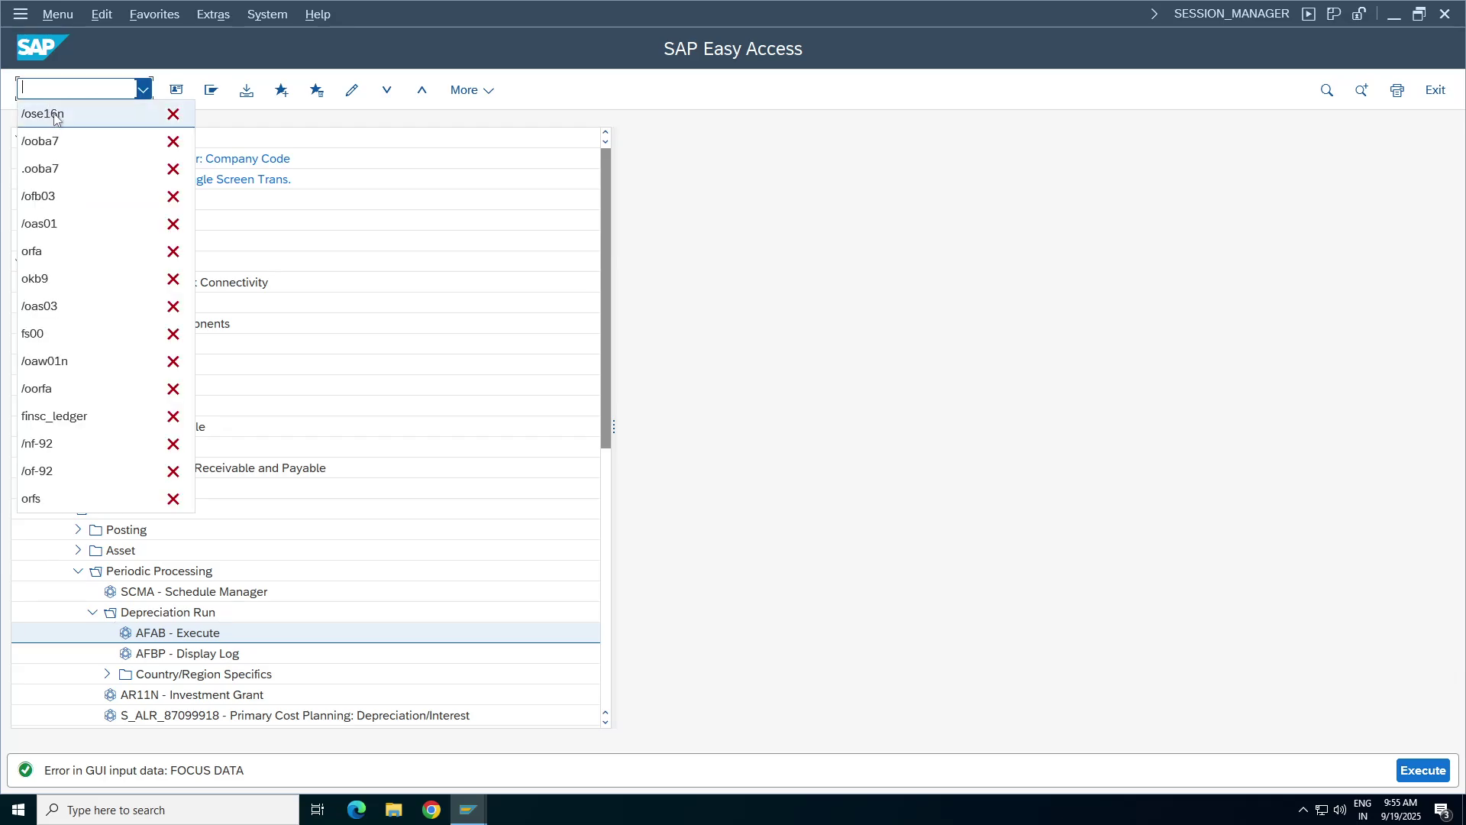
click(56, 116)
click(143, 91)
key(Return)
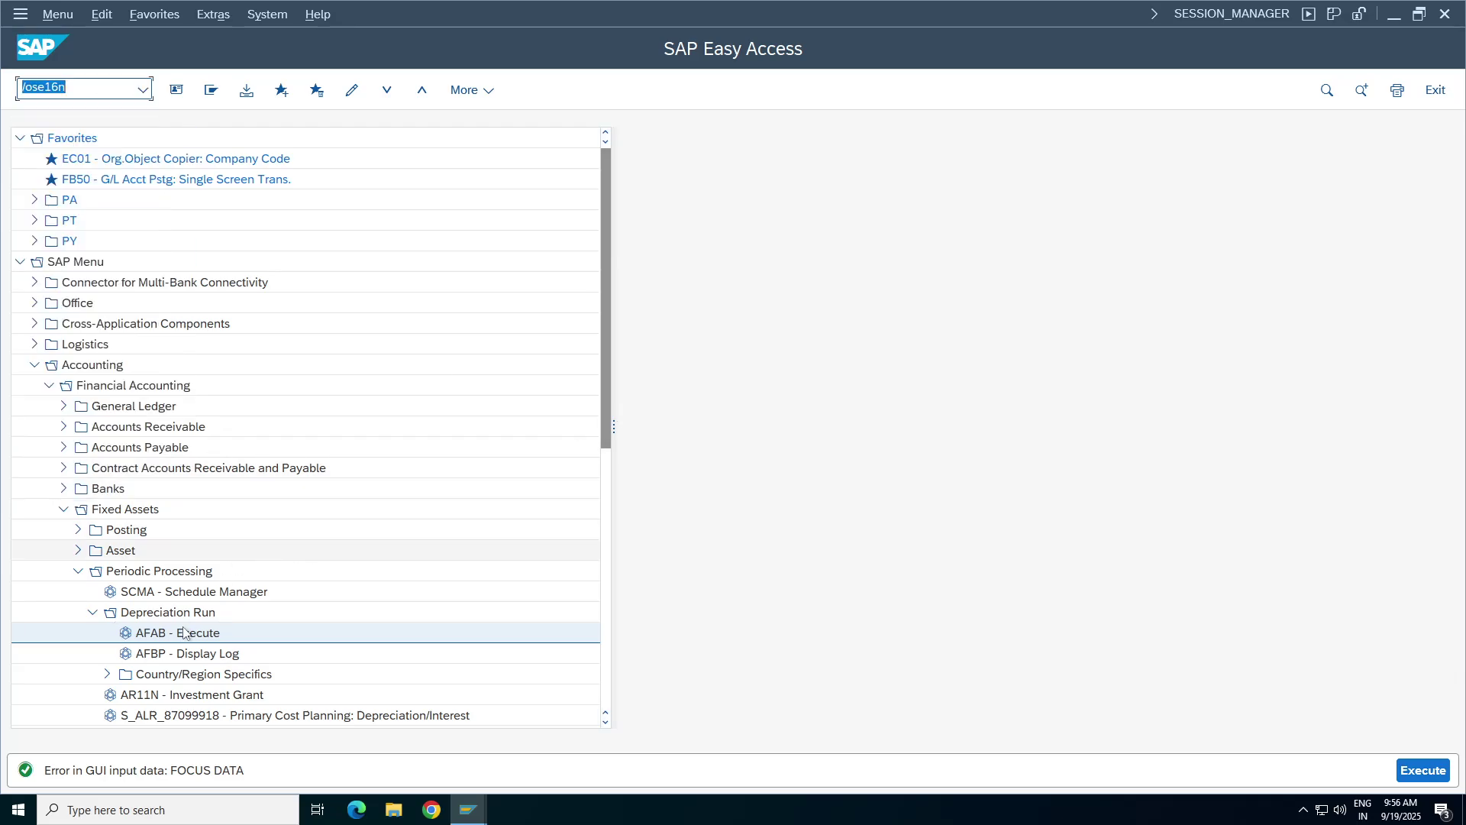
- Reopen the AFAB depreciation run and set it up for posting period 01 with the test run option turned off and no asset selection
double_click(177, 632)
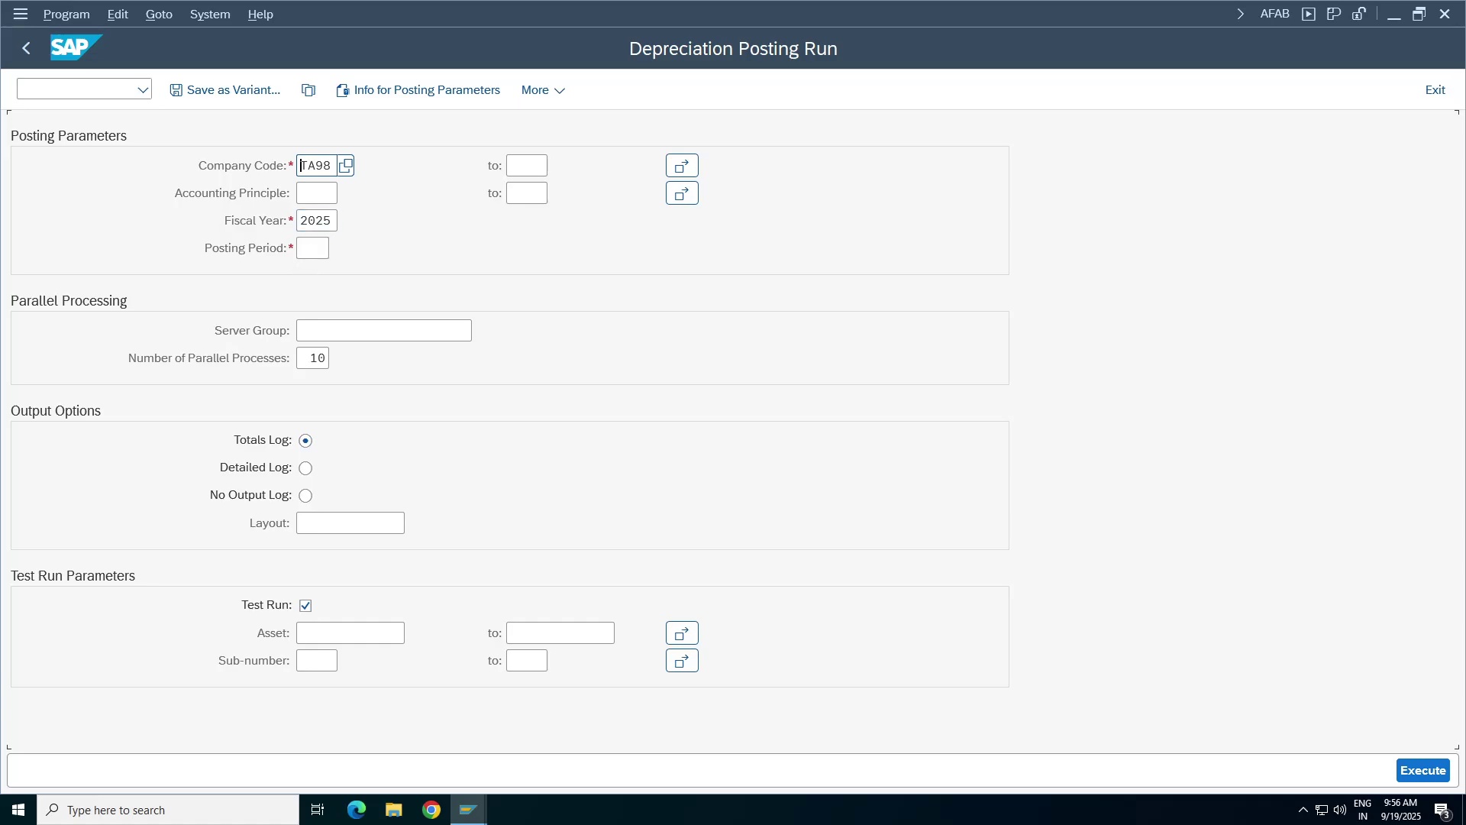
click(313, 247)
click(313, 271)
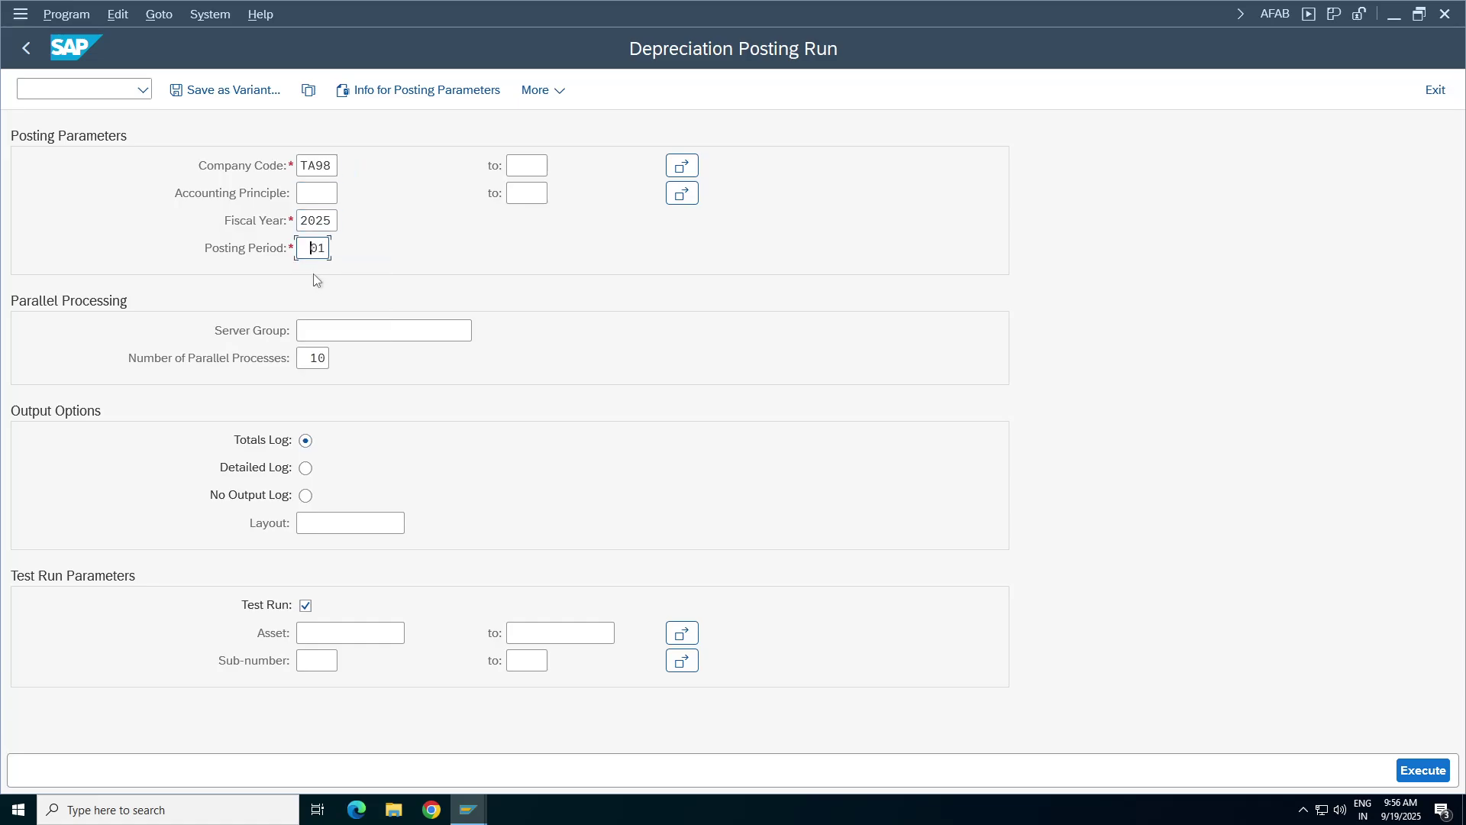
click(305, 606)
click(1424, 770)
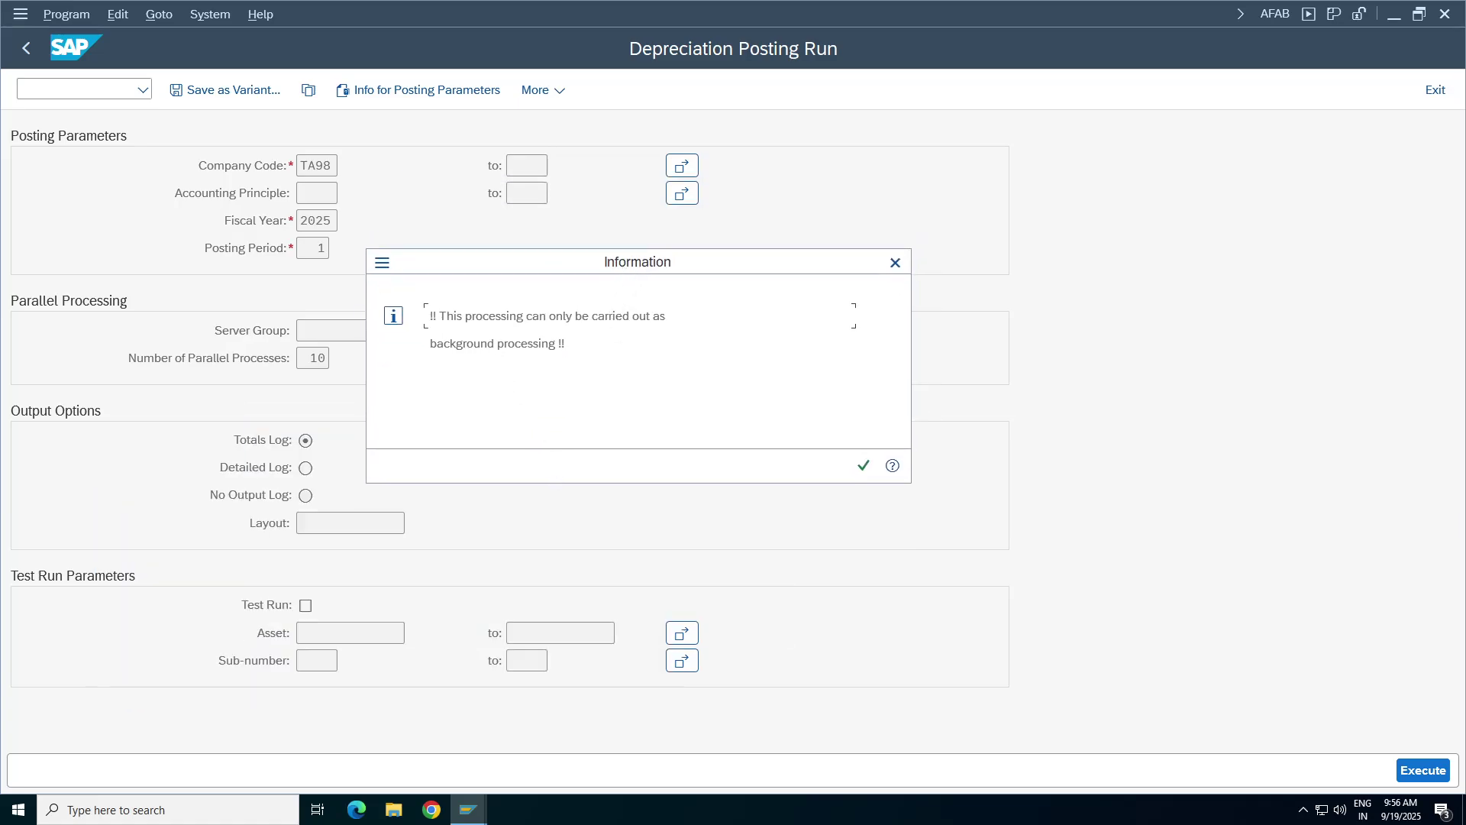
click(864, 467)
- Schedule the depreciation posting run as a background job with output device lp01 and an immediate start
click(66, 14)
click(82, 92)
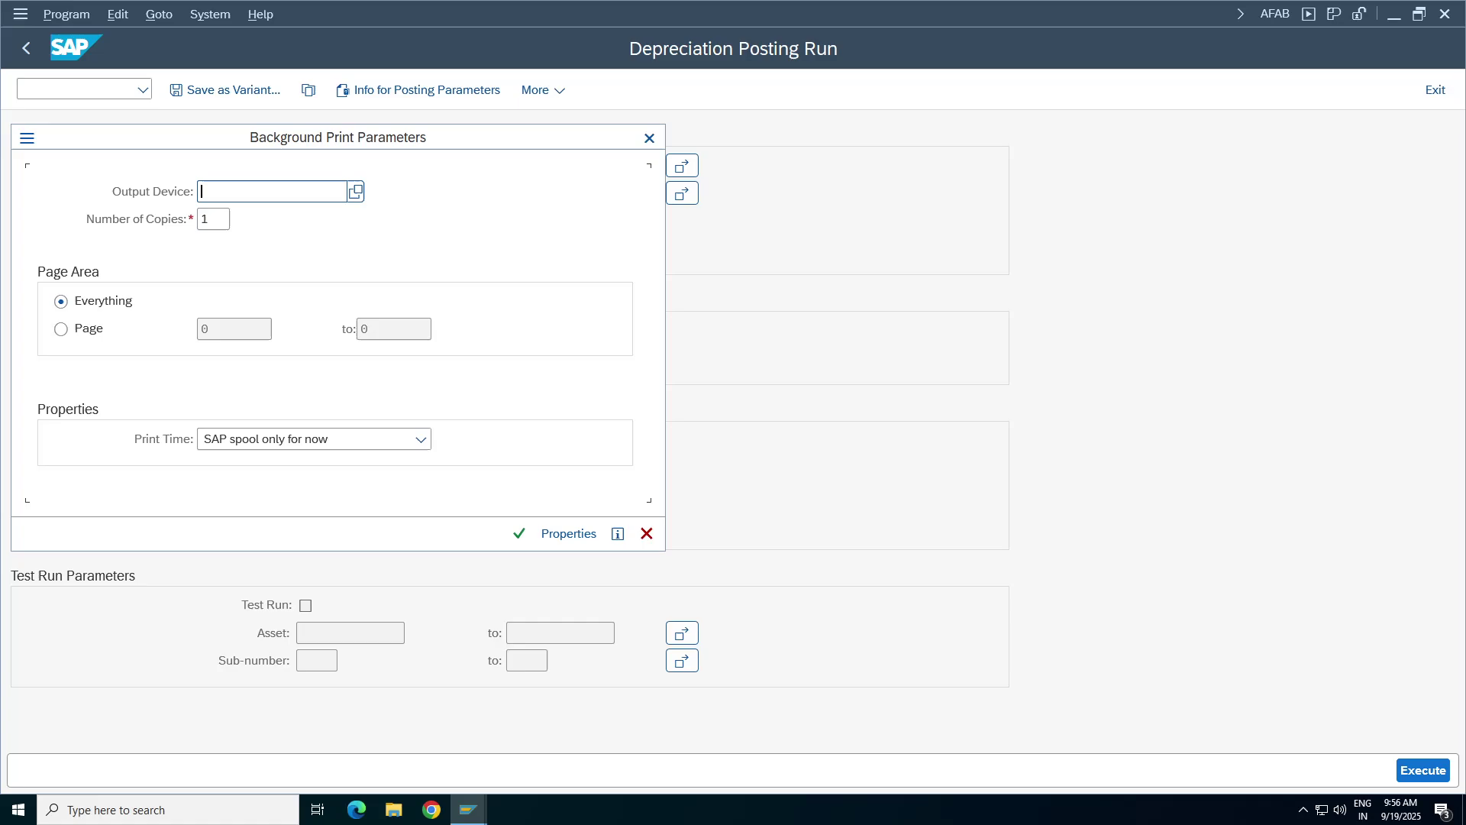
text(lp01)
click(520, 533)
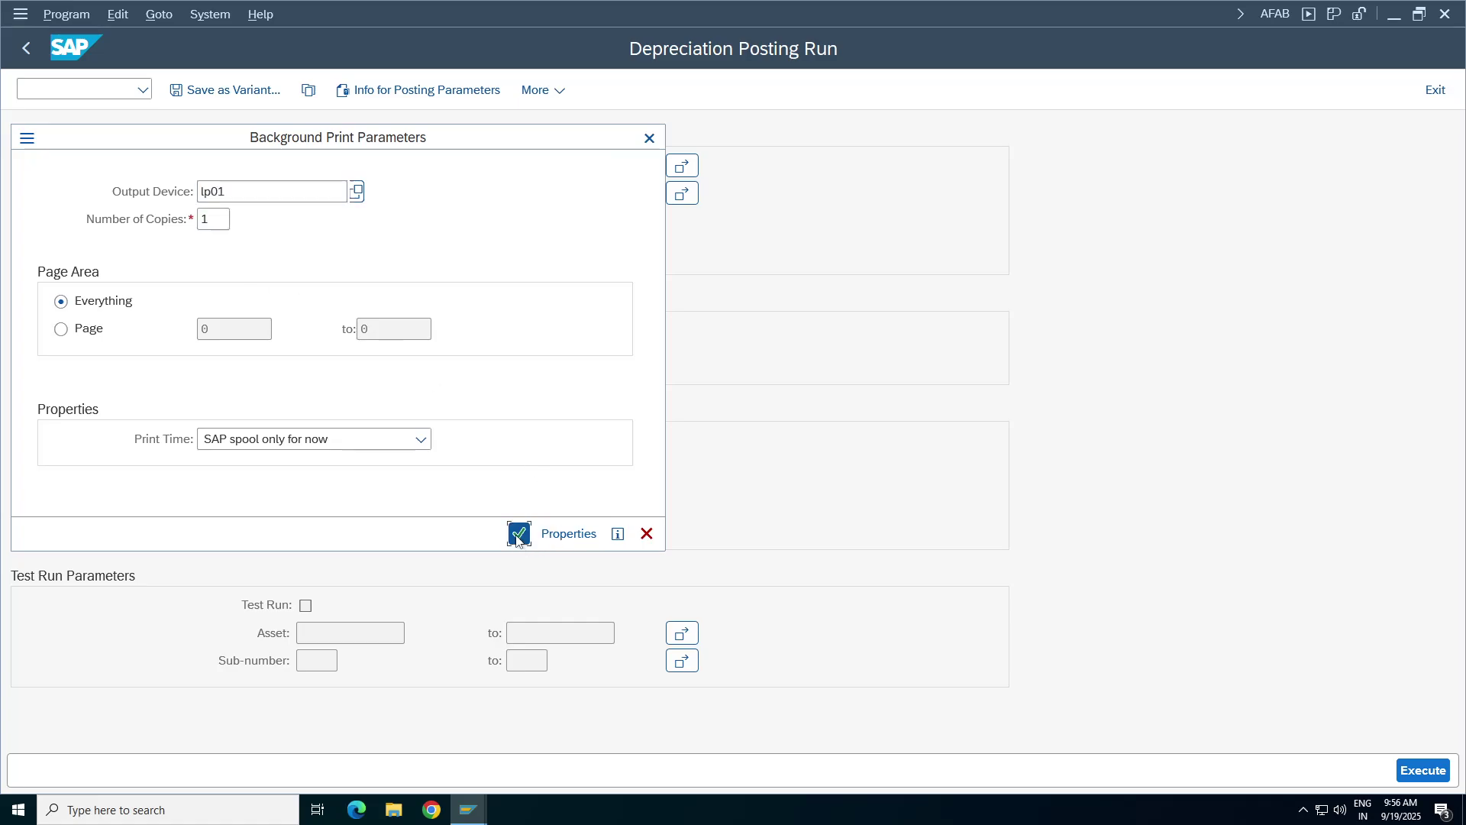
click(592, 680)
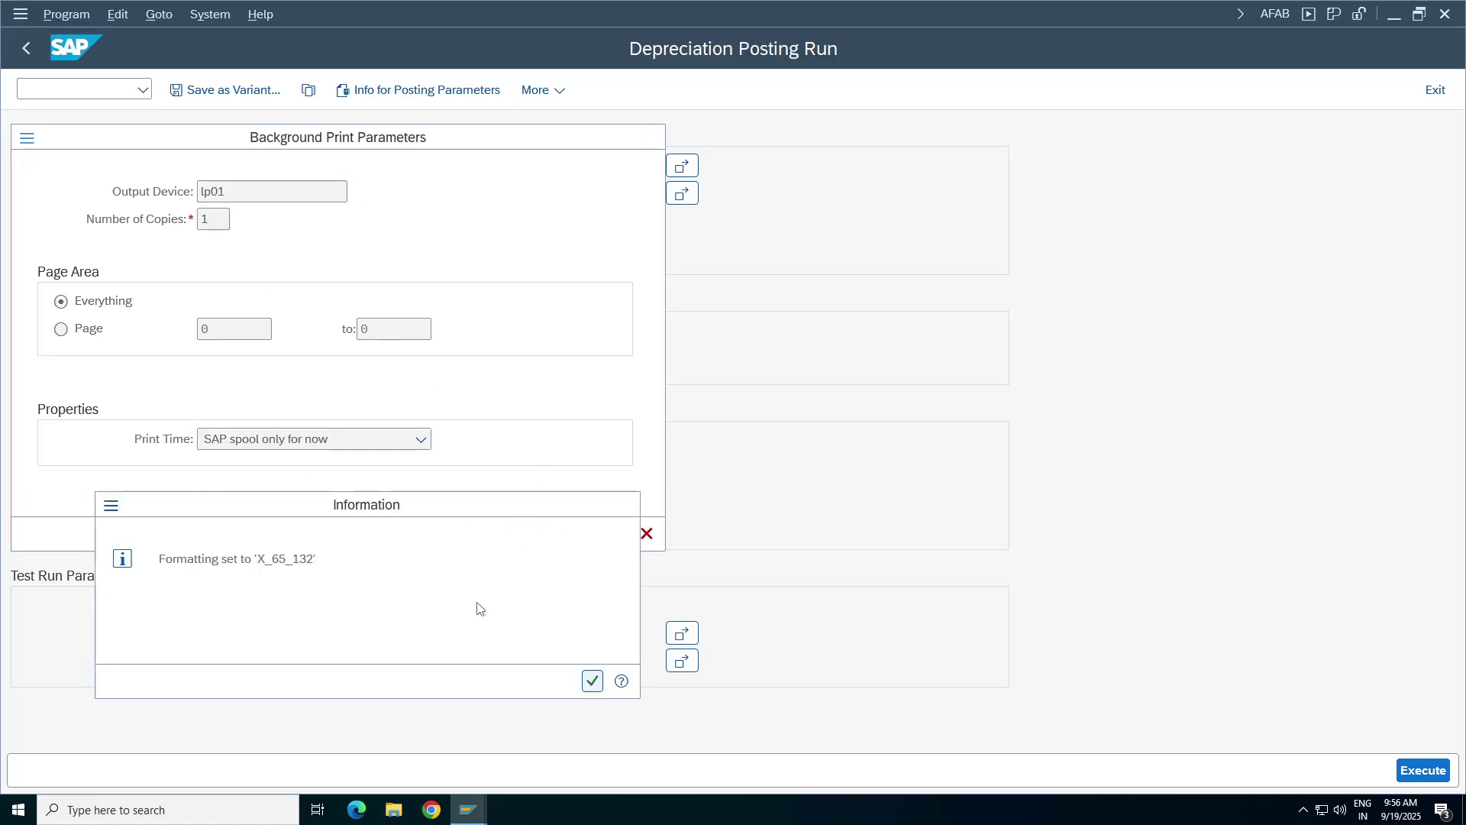
click(68, 208)
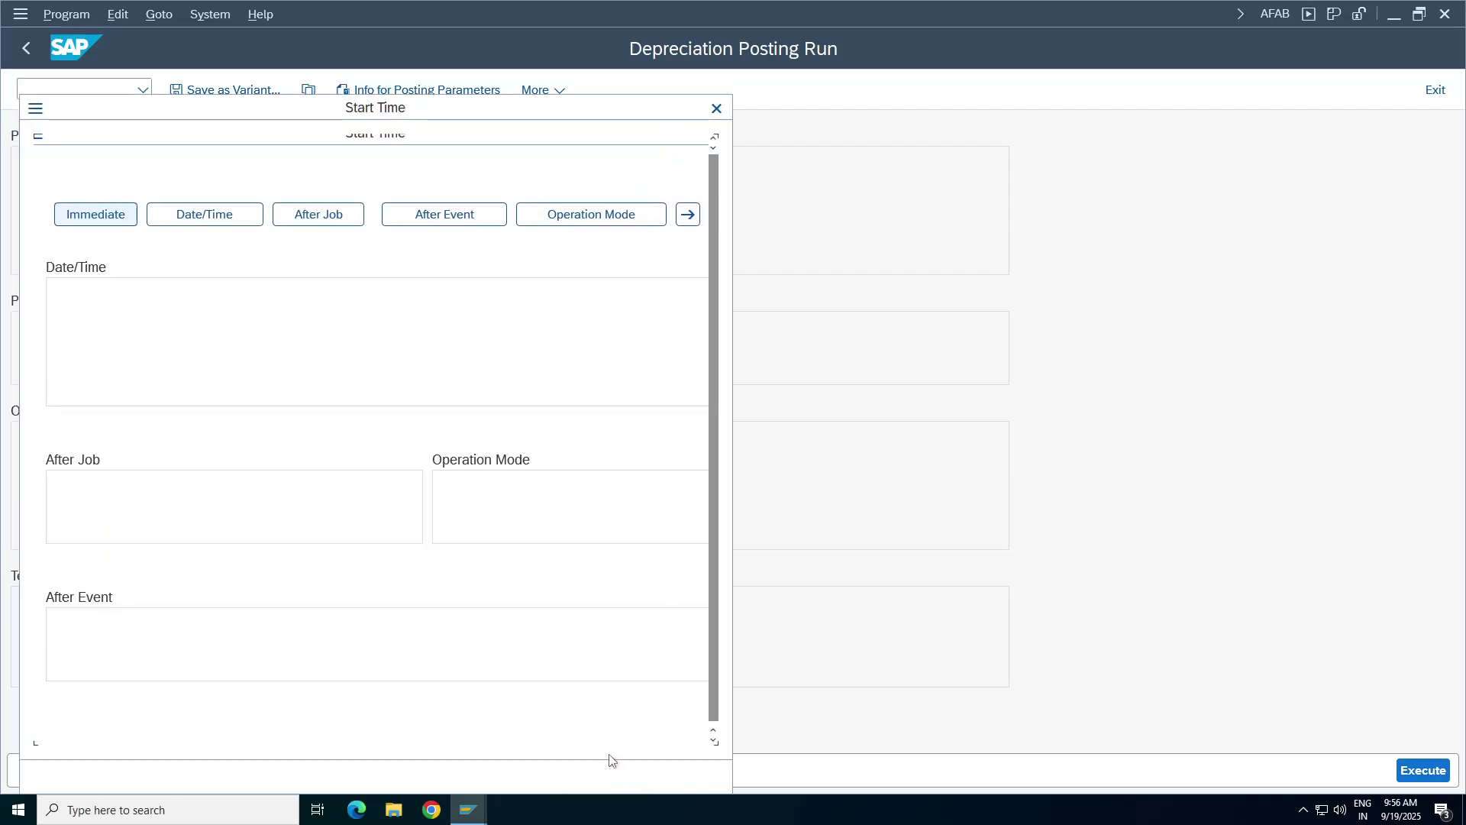
click(440, 776)
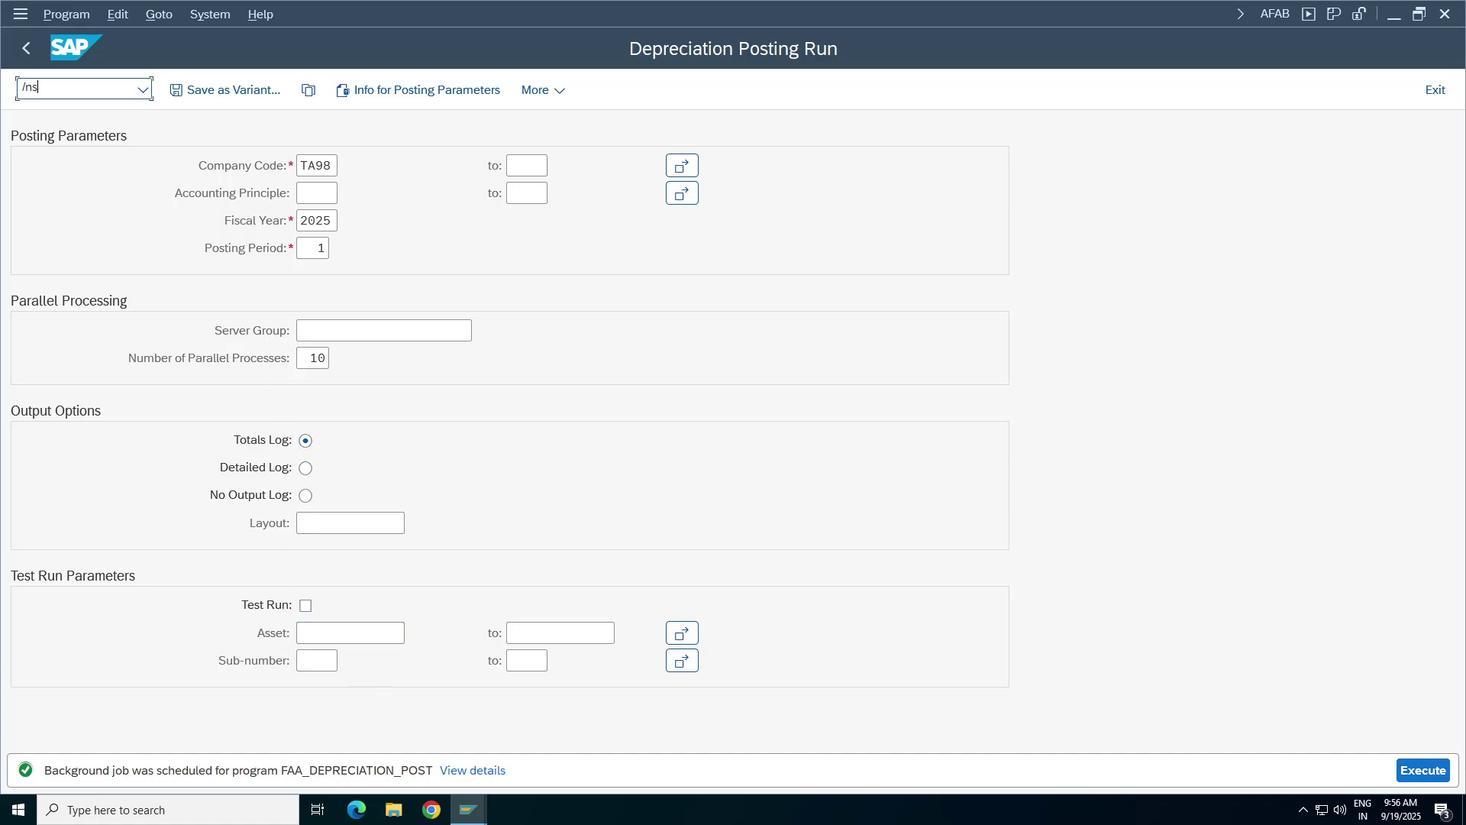
- List the background jobs of 19.09.2025 in SM37 with scheduled jobs included, and check the details of the FAA_DEPRECIATION_POST job
key(Return)
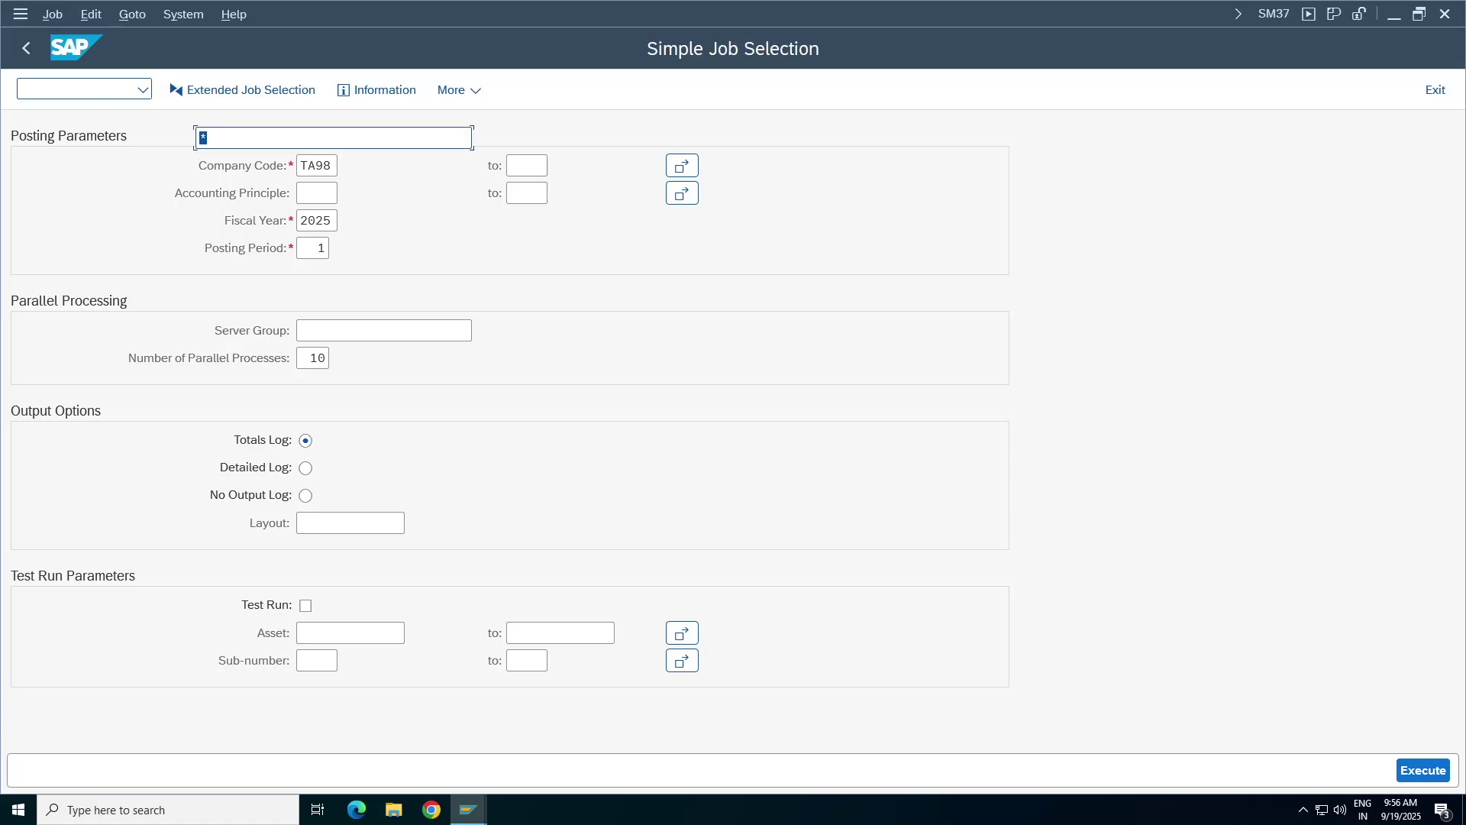
click(34, 249)
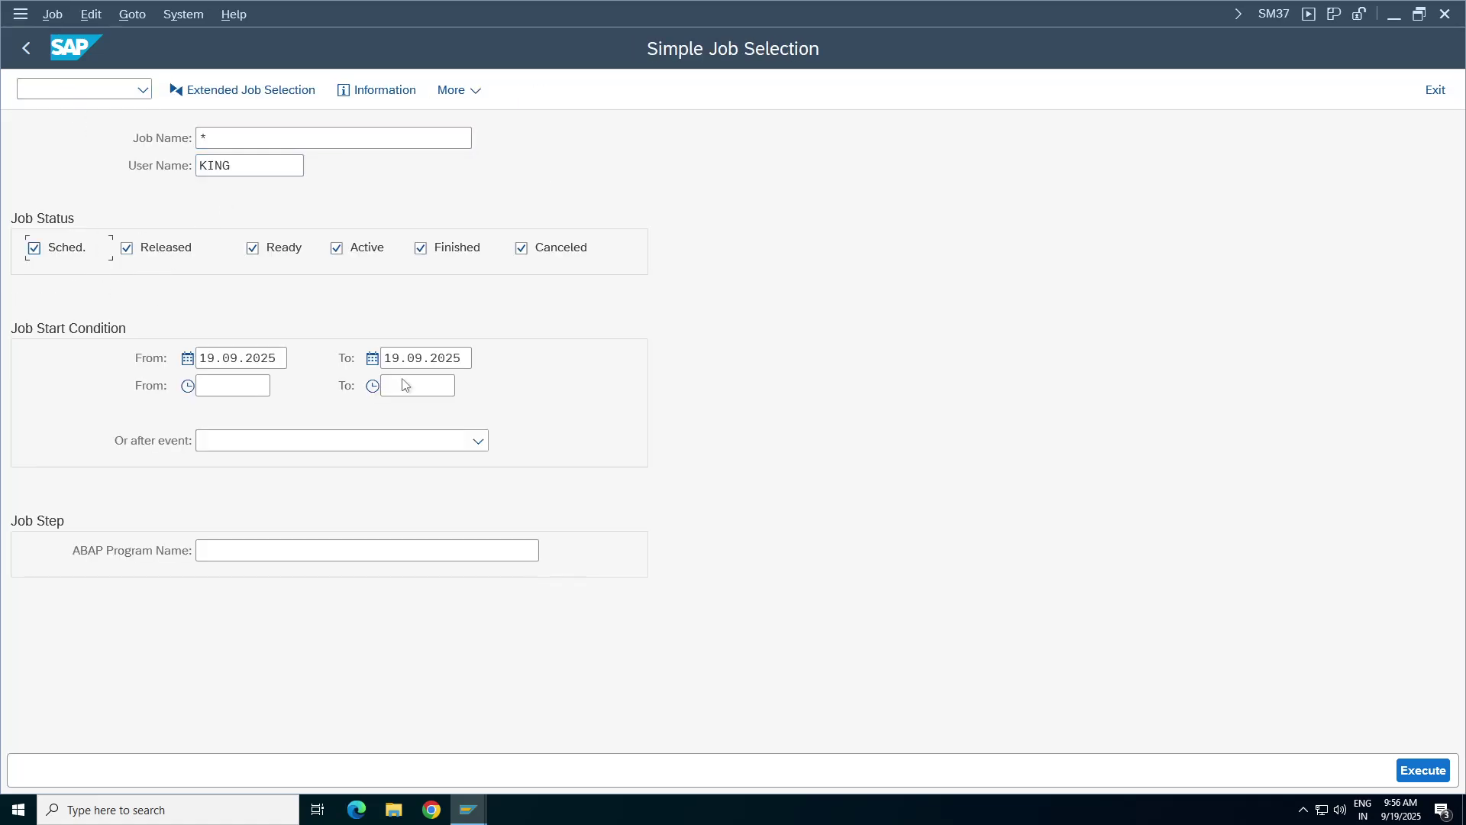
click(1422, 770)
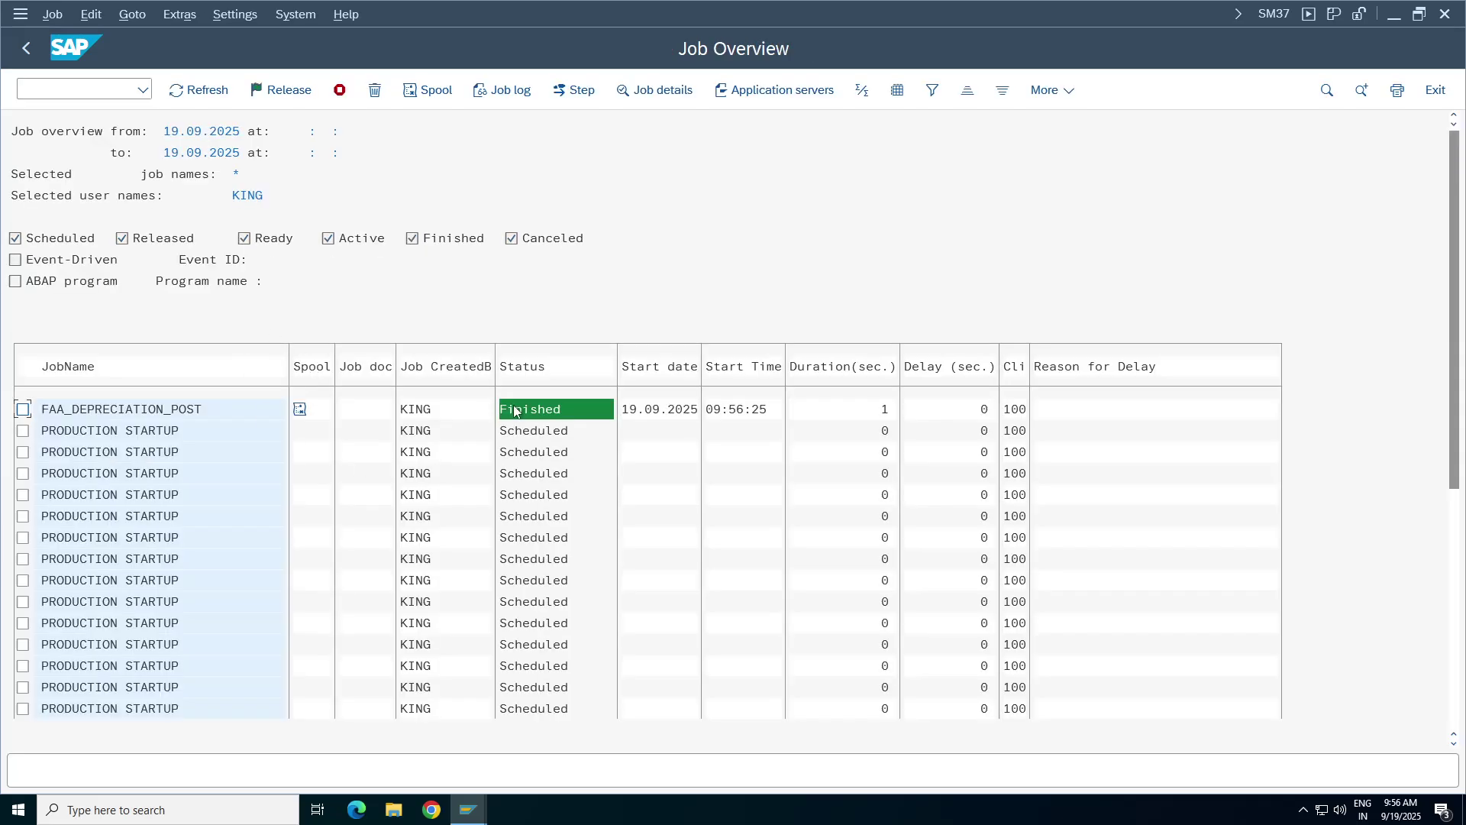
double_click(516, 413)
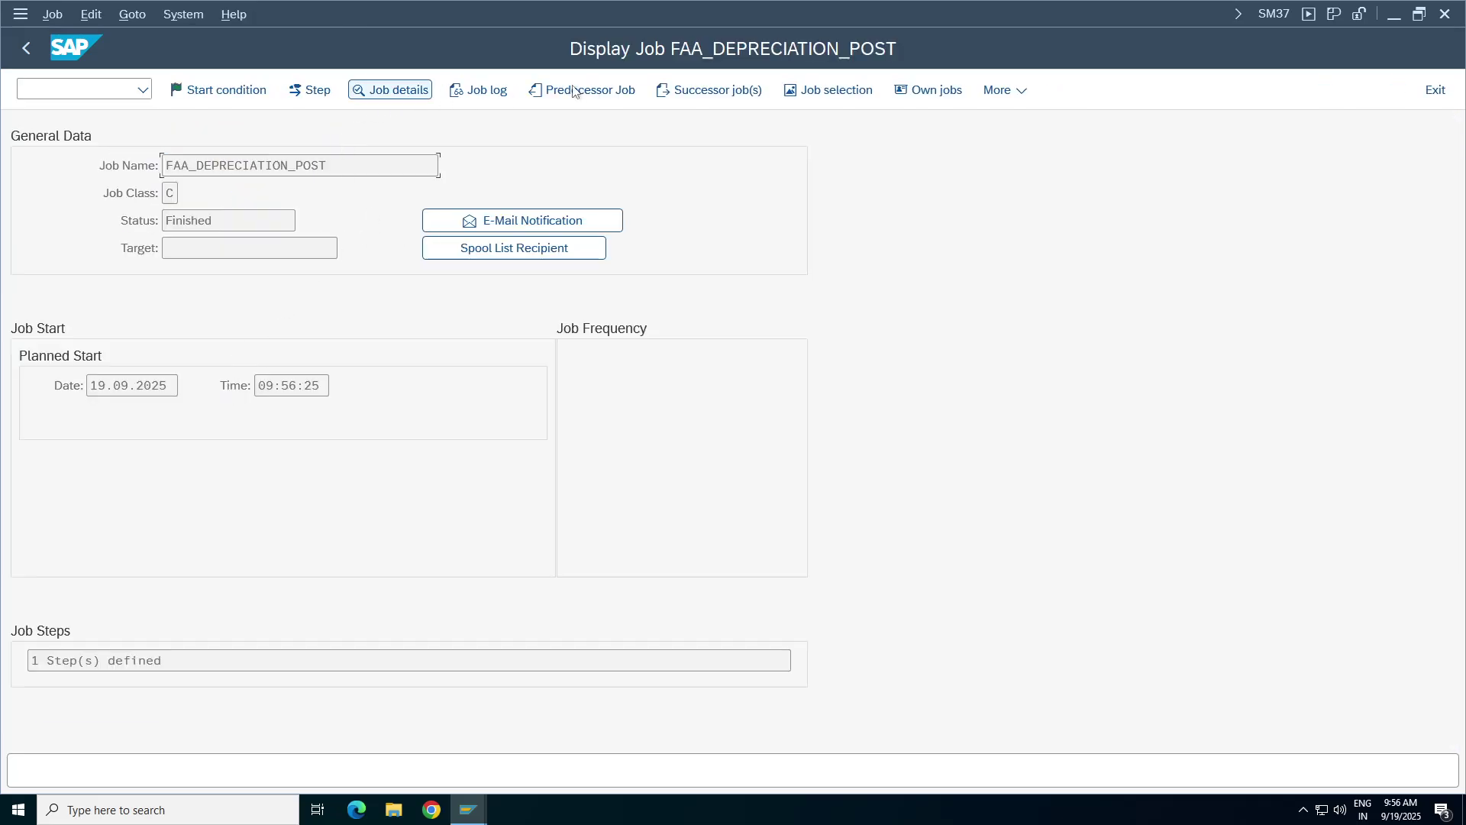
click(26, 48)
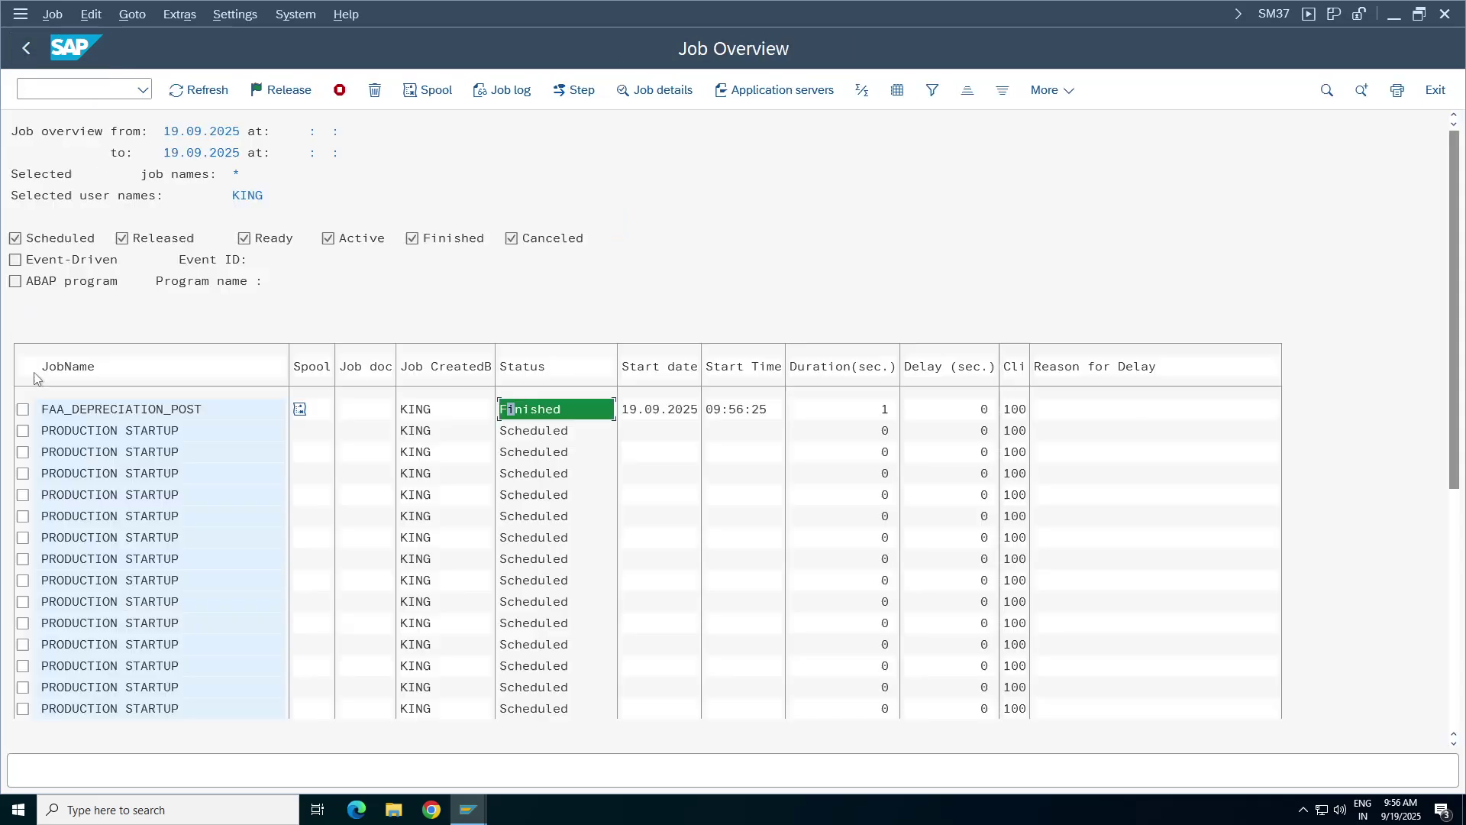
- Display the spool output of the FAA_DEPRECIATION_POST job to check the posted depreciation, and return to the job selection
click(24, 410)
click(448, 98)
click(194, 196)
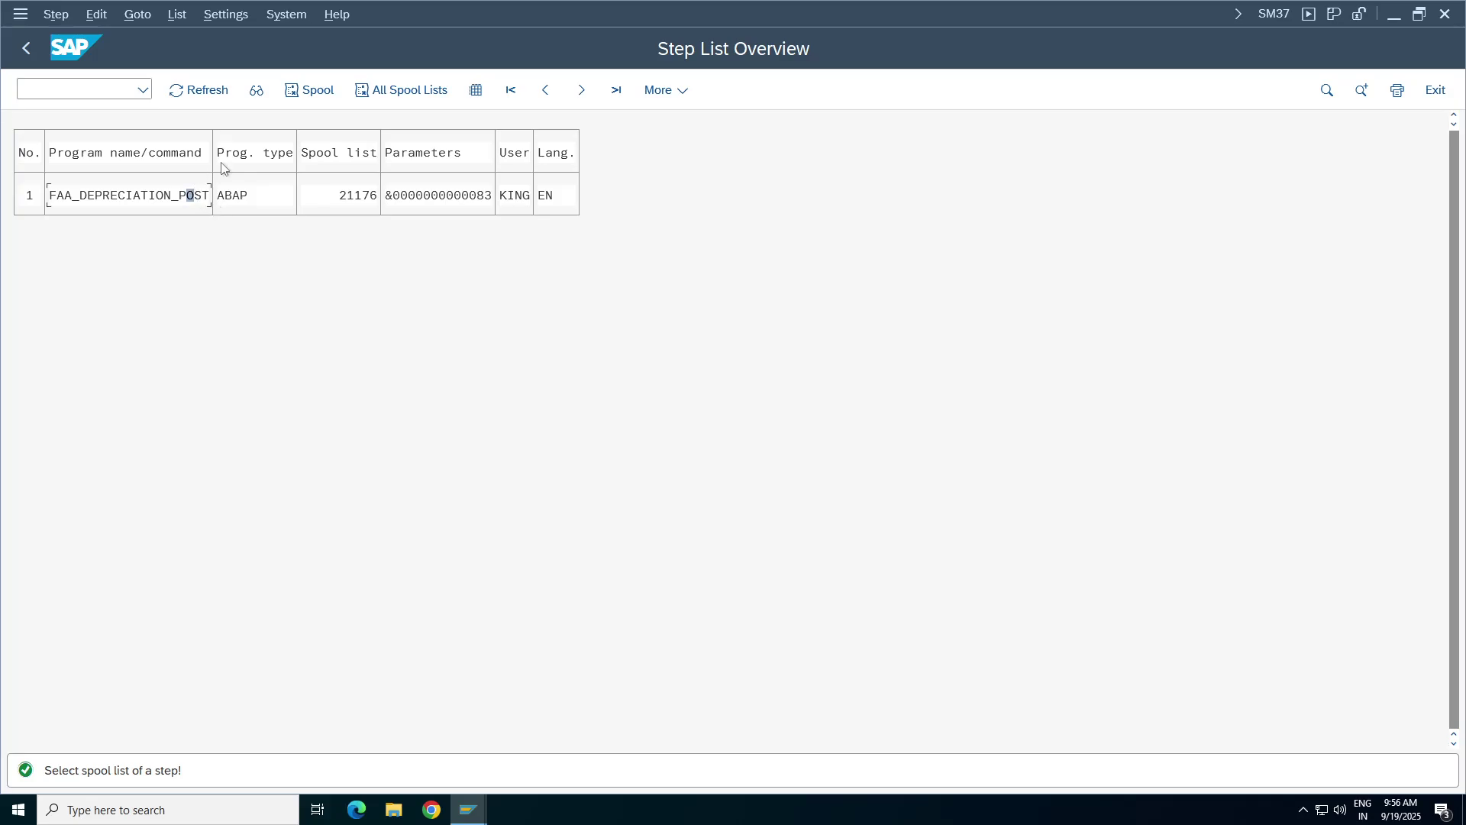
click(321, 97)
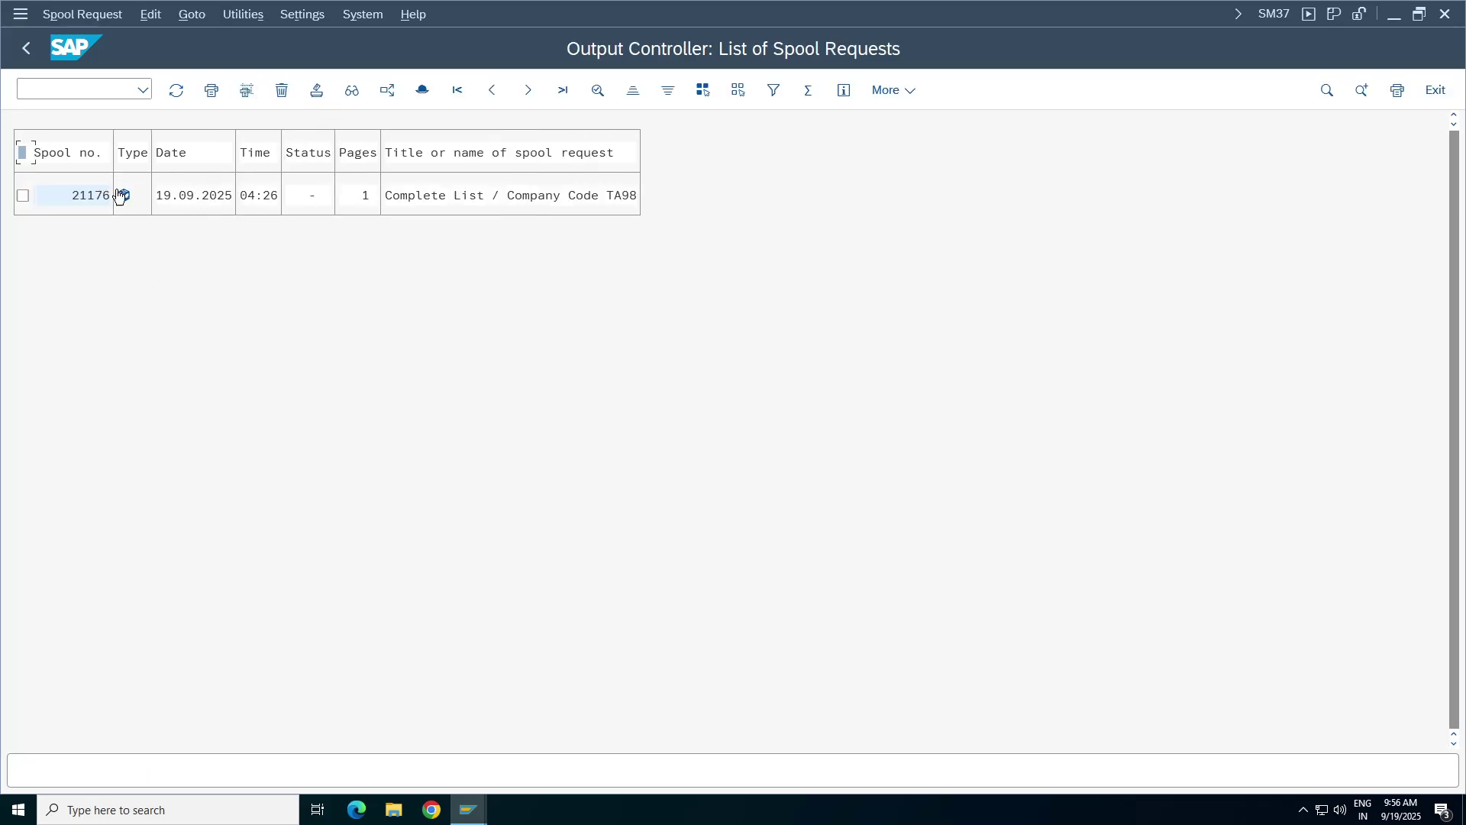
click(124, 196)
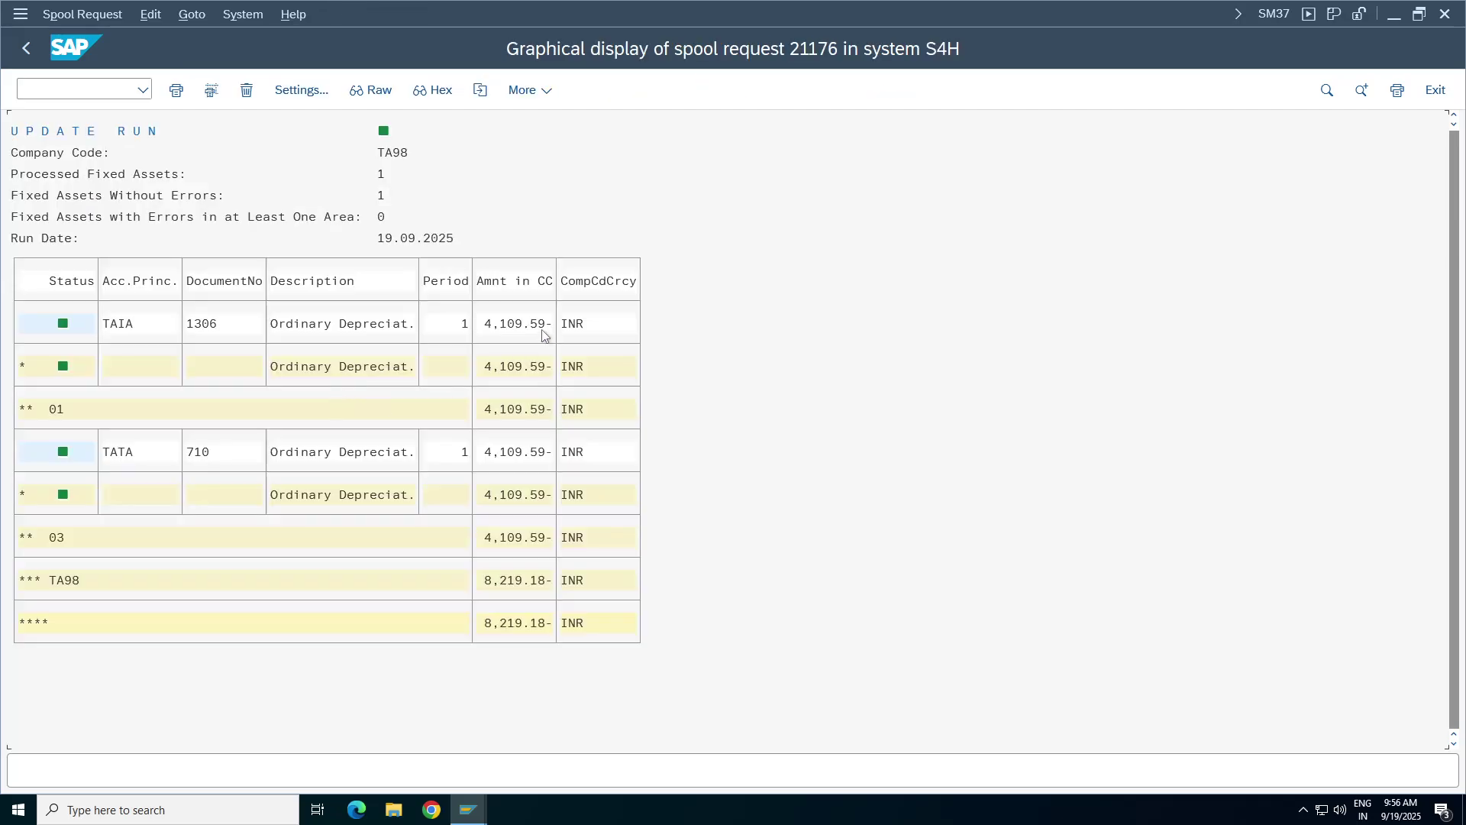
click(25, 49)
click(25, 49)
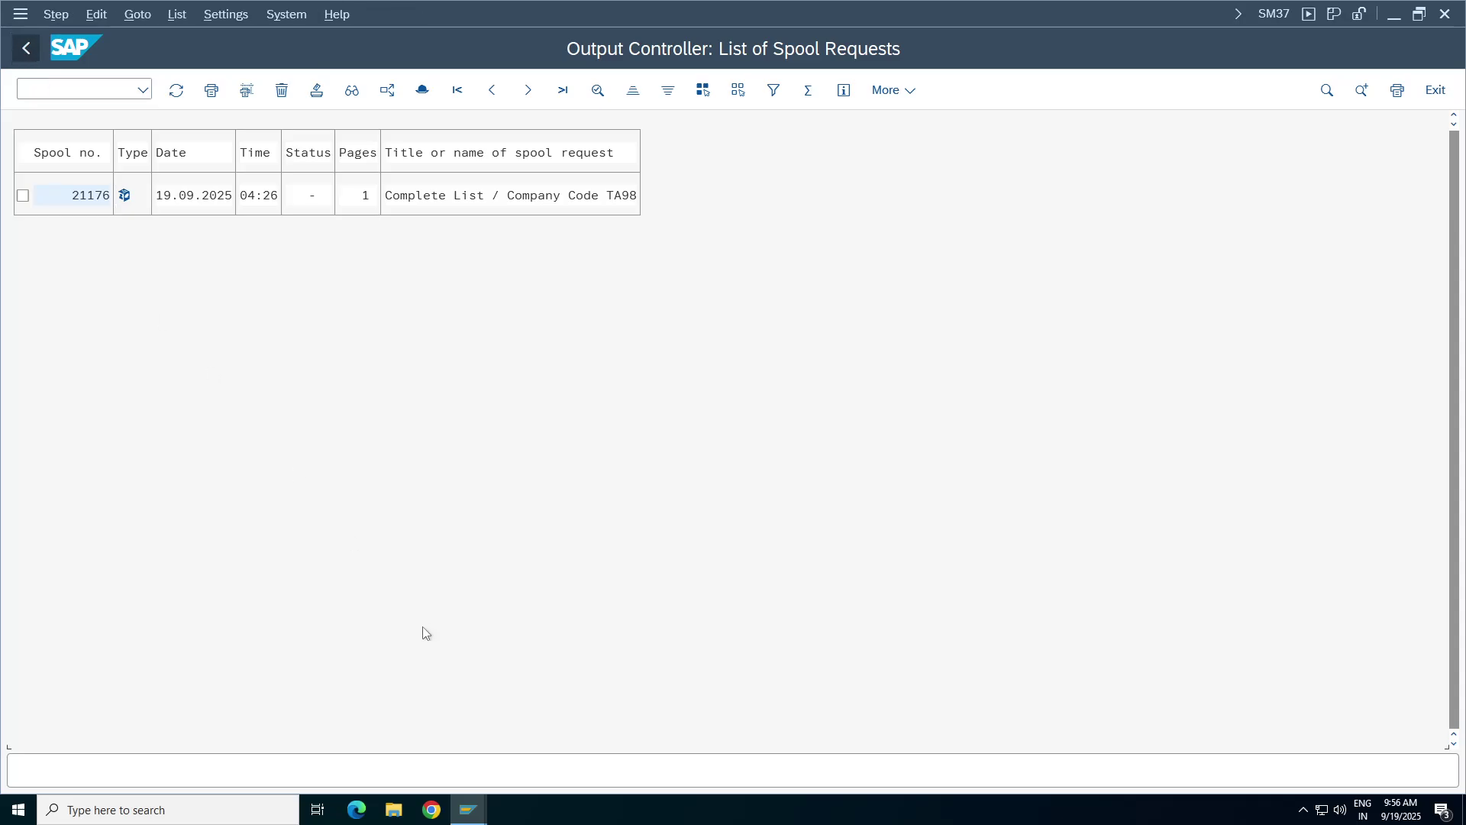
click(25, 49)
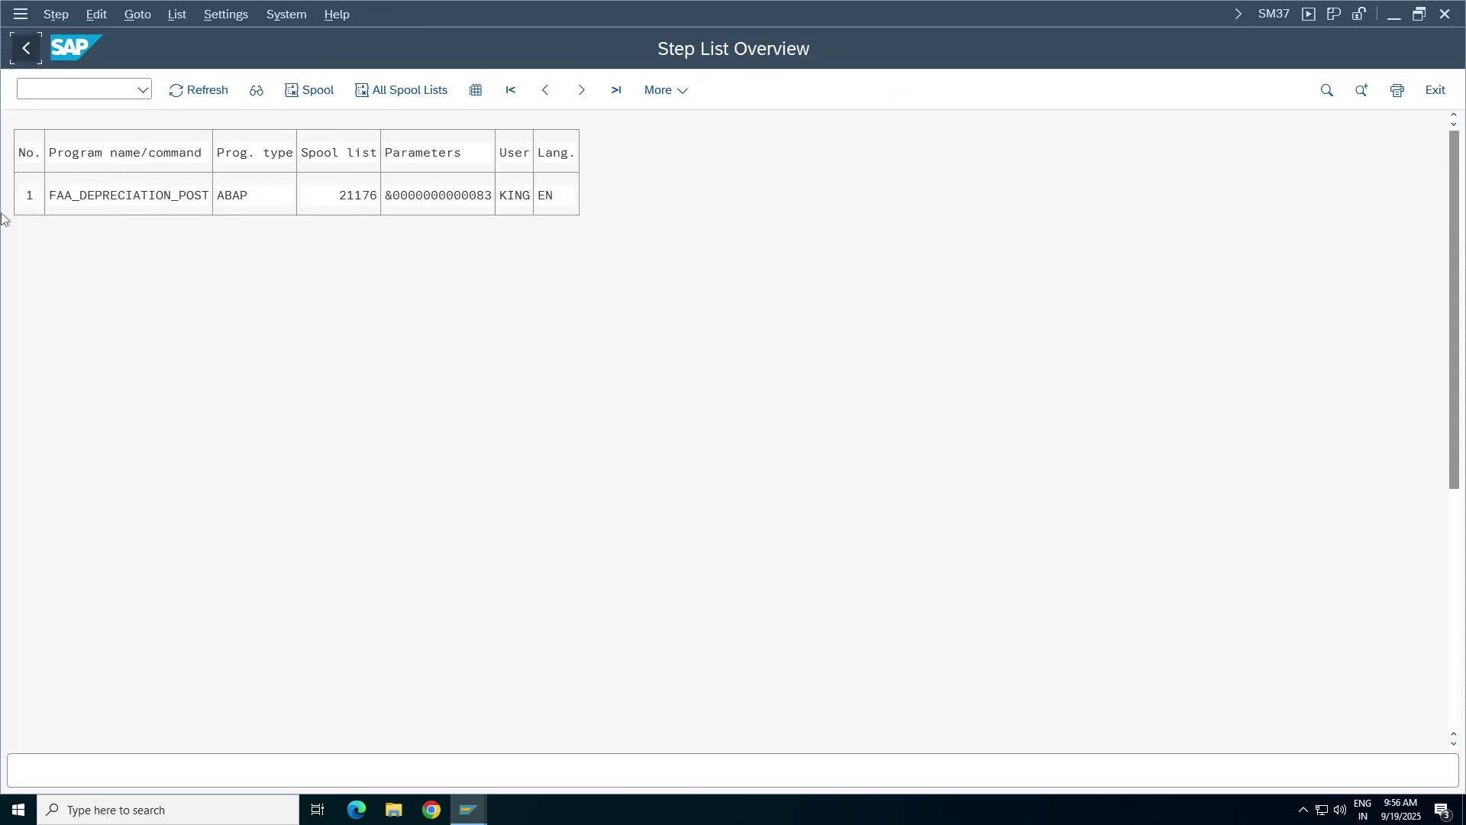
click(25, 49)
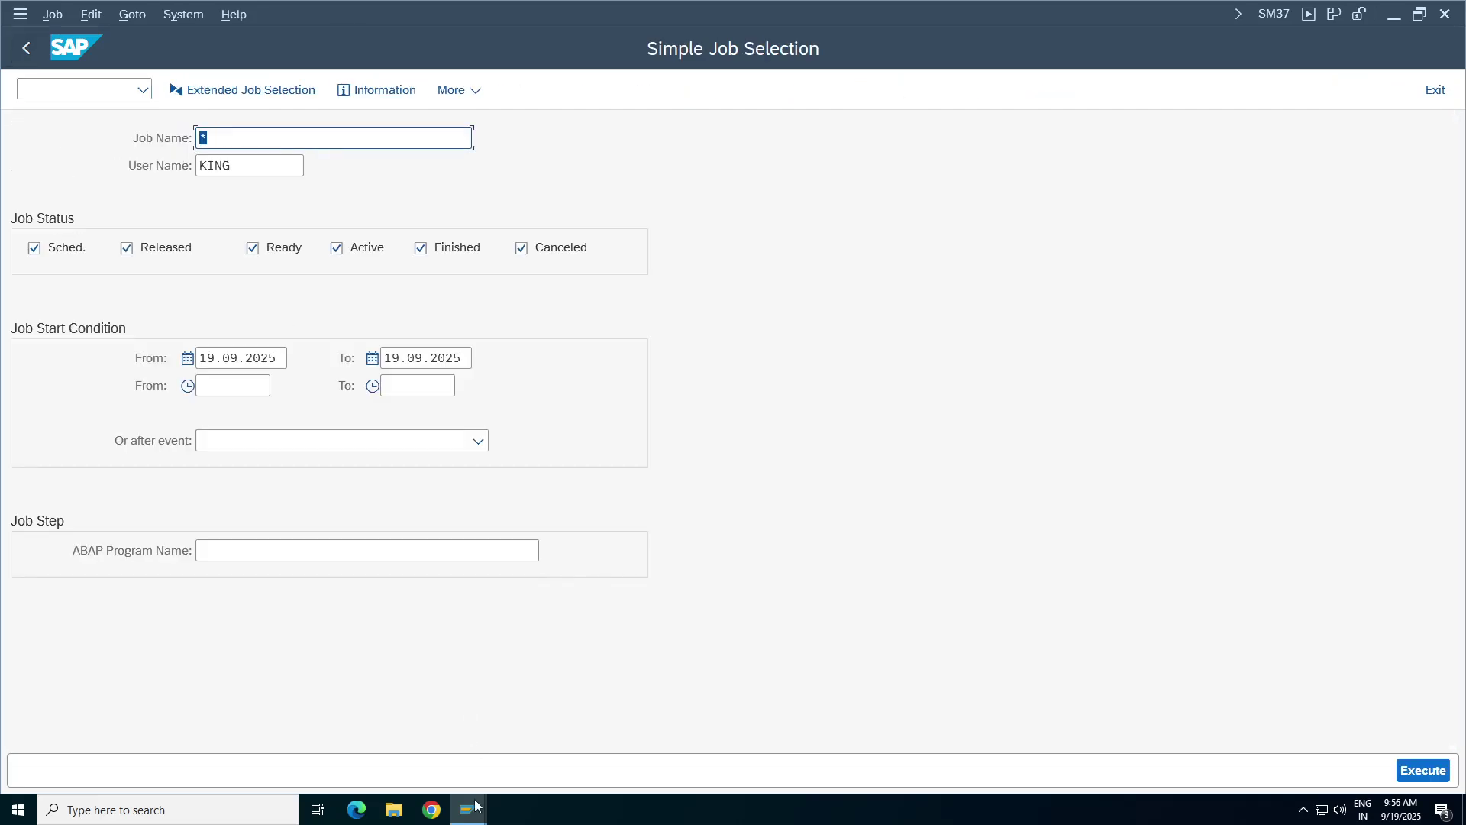
- Switch to the Asset Explorer session and show the posted values of asset 3 for 2025
mouse_move(468, 809)
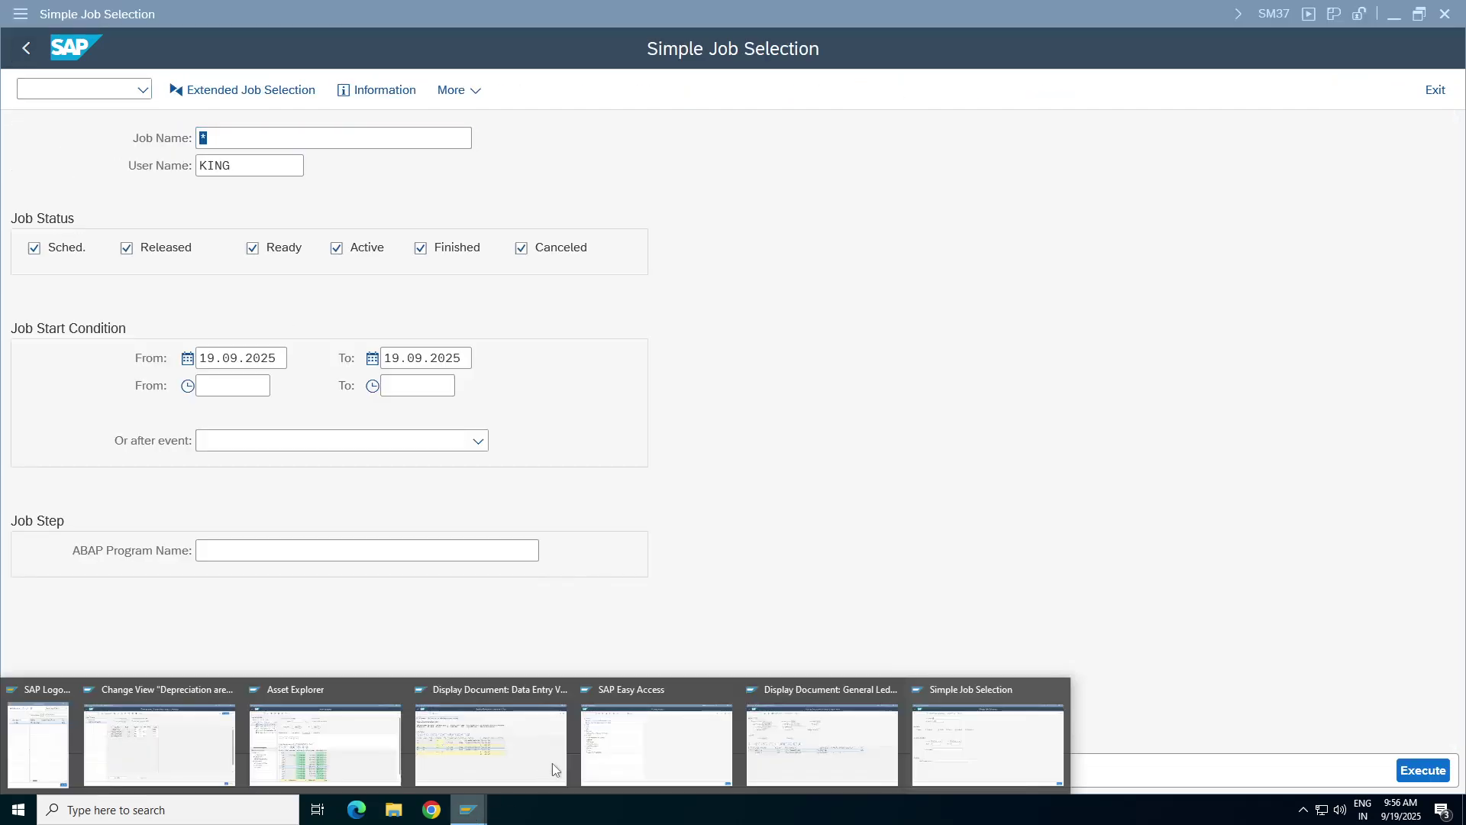
click(338, 755)
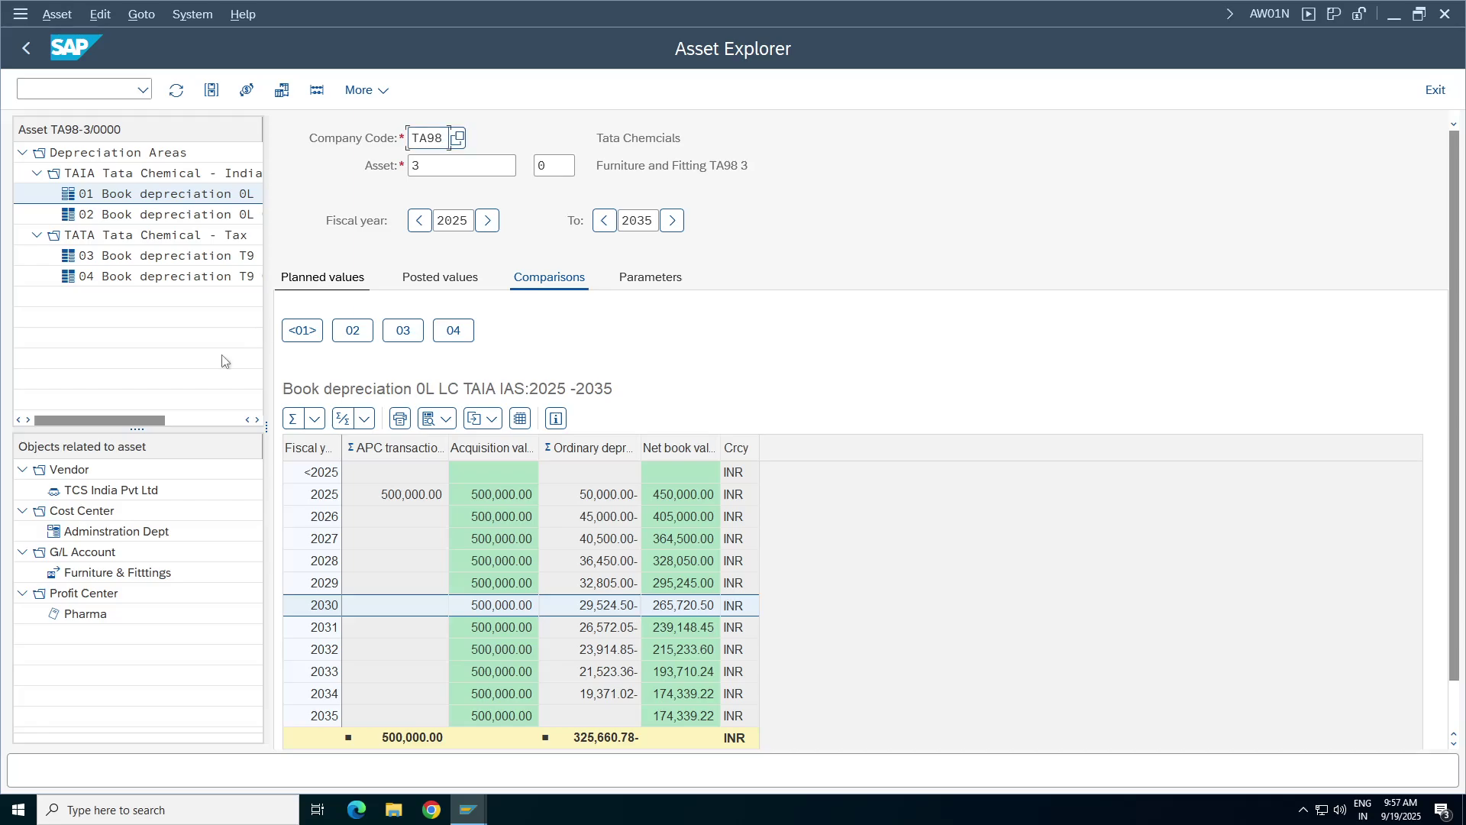
click(439, 279)
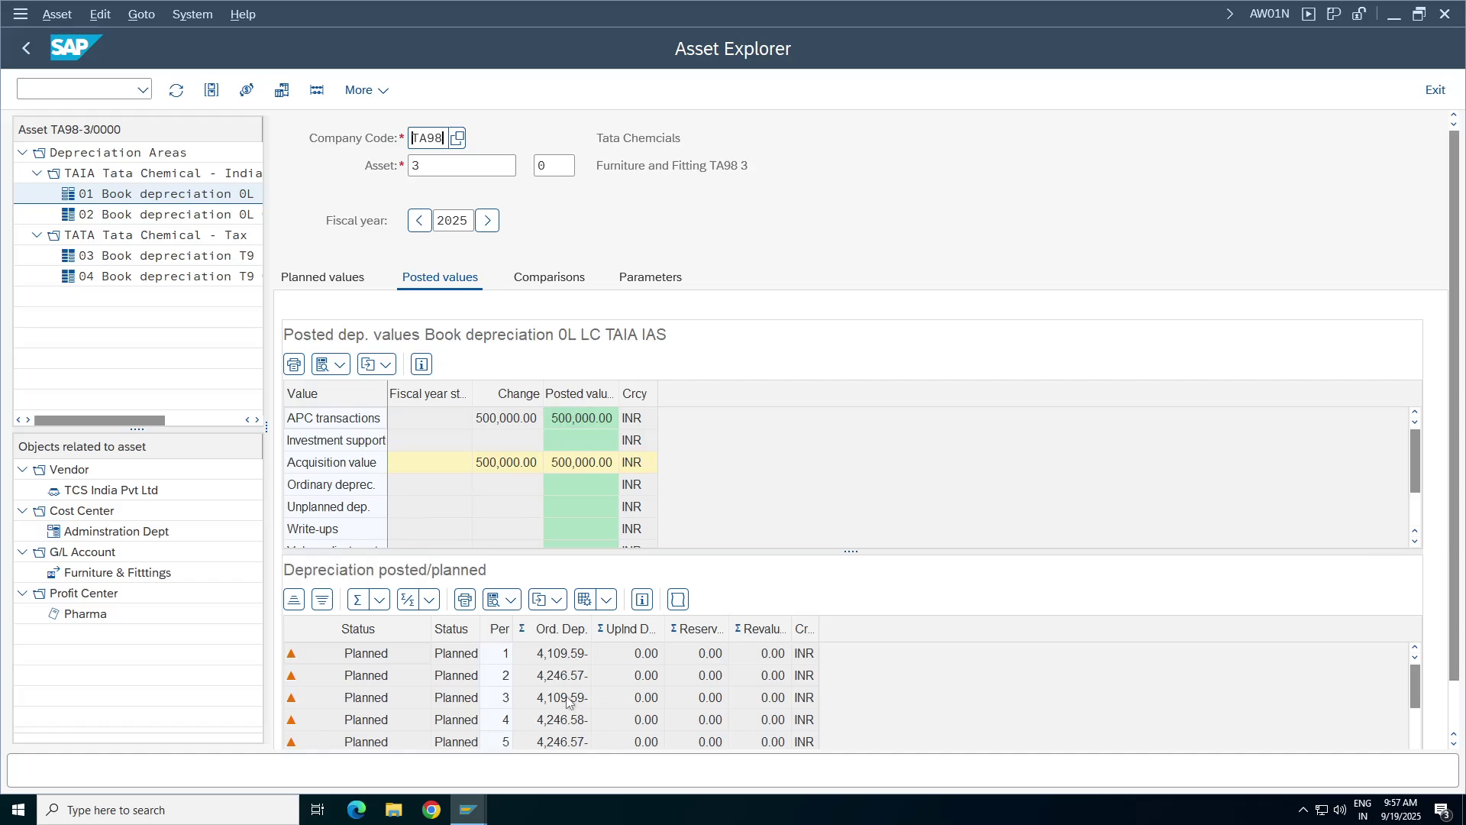
- Refresh asset 3 and show its posted values, open the posting run monitor for period 1, and return to the Asset Explorer
click(176, 90)
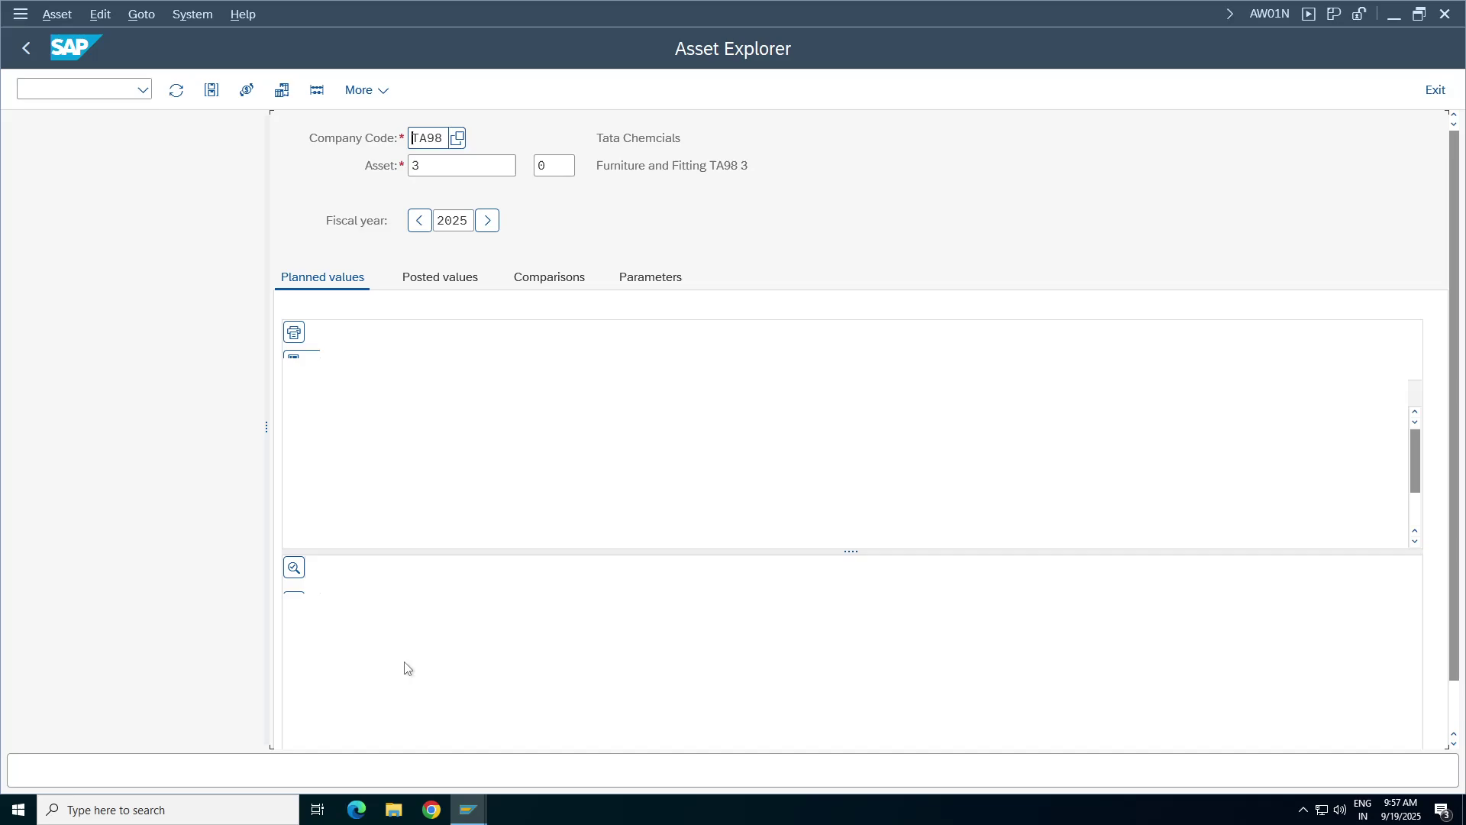
click(439, 278)
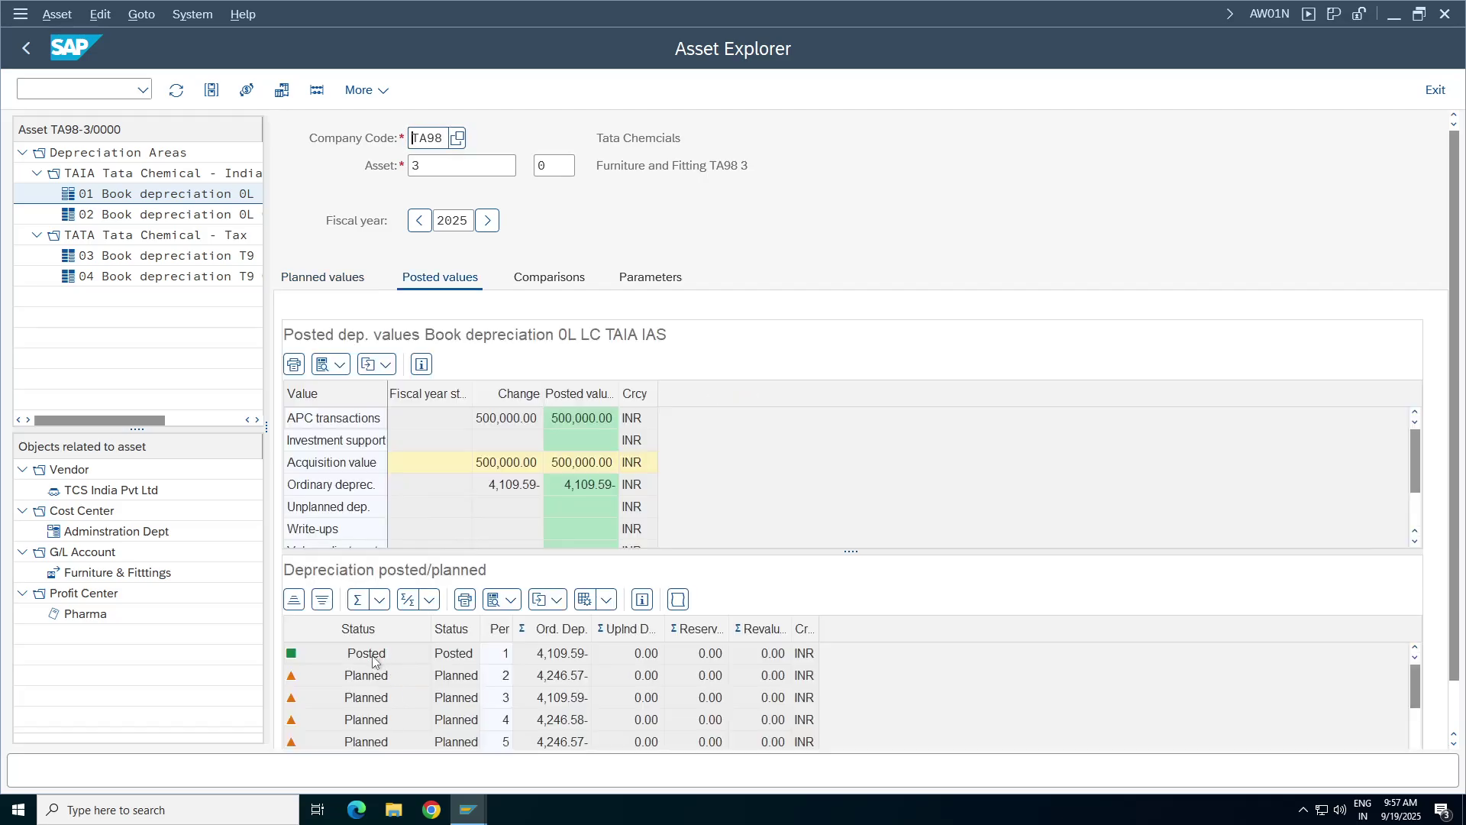
click(374, 658)
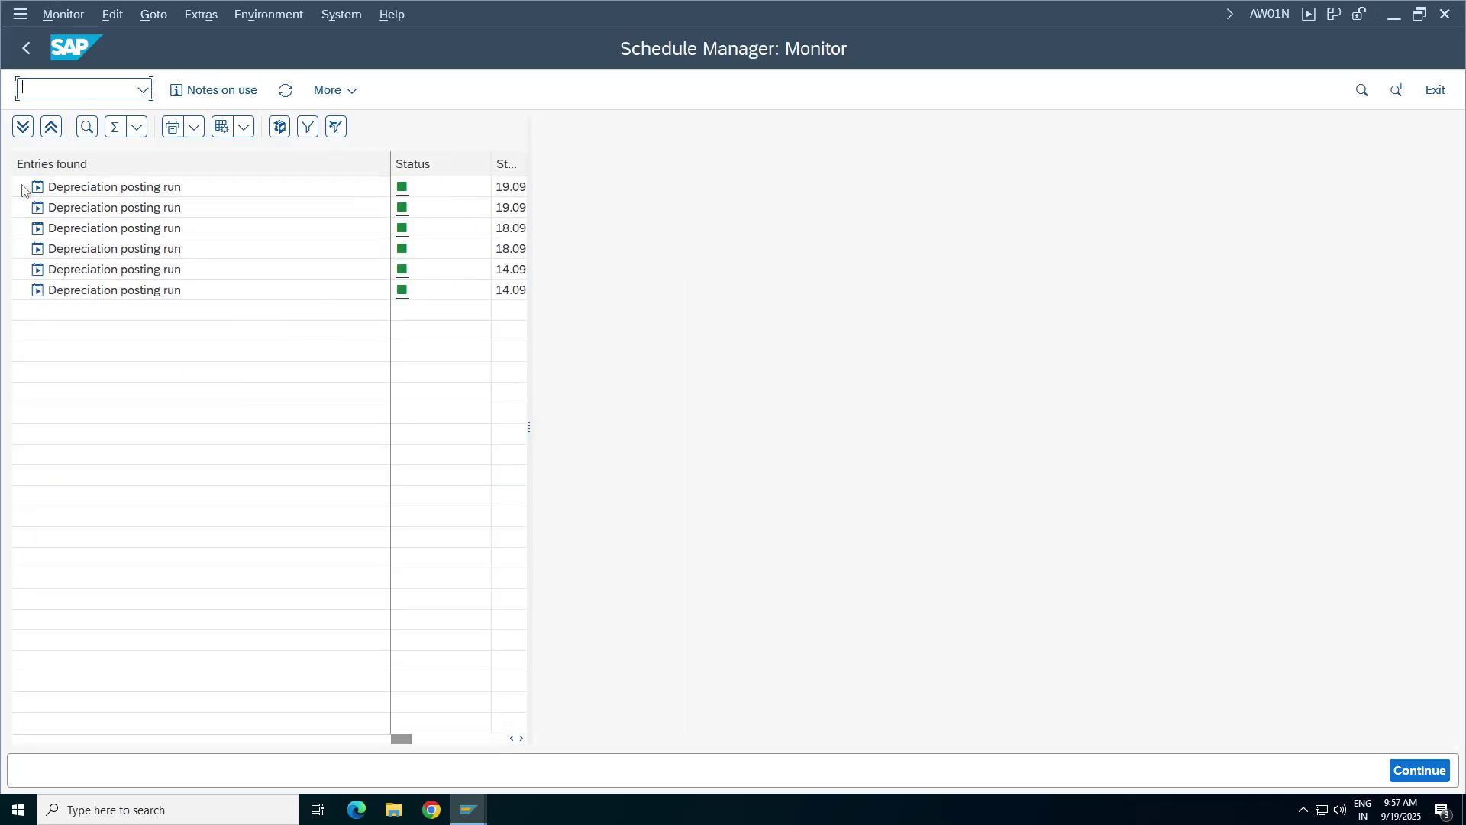
click(26, 48)
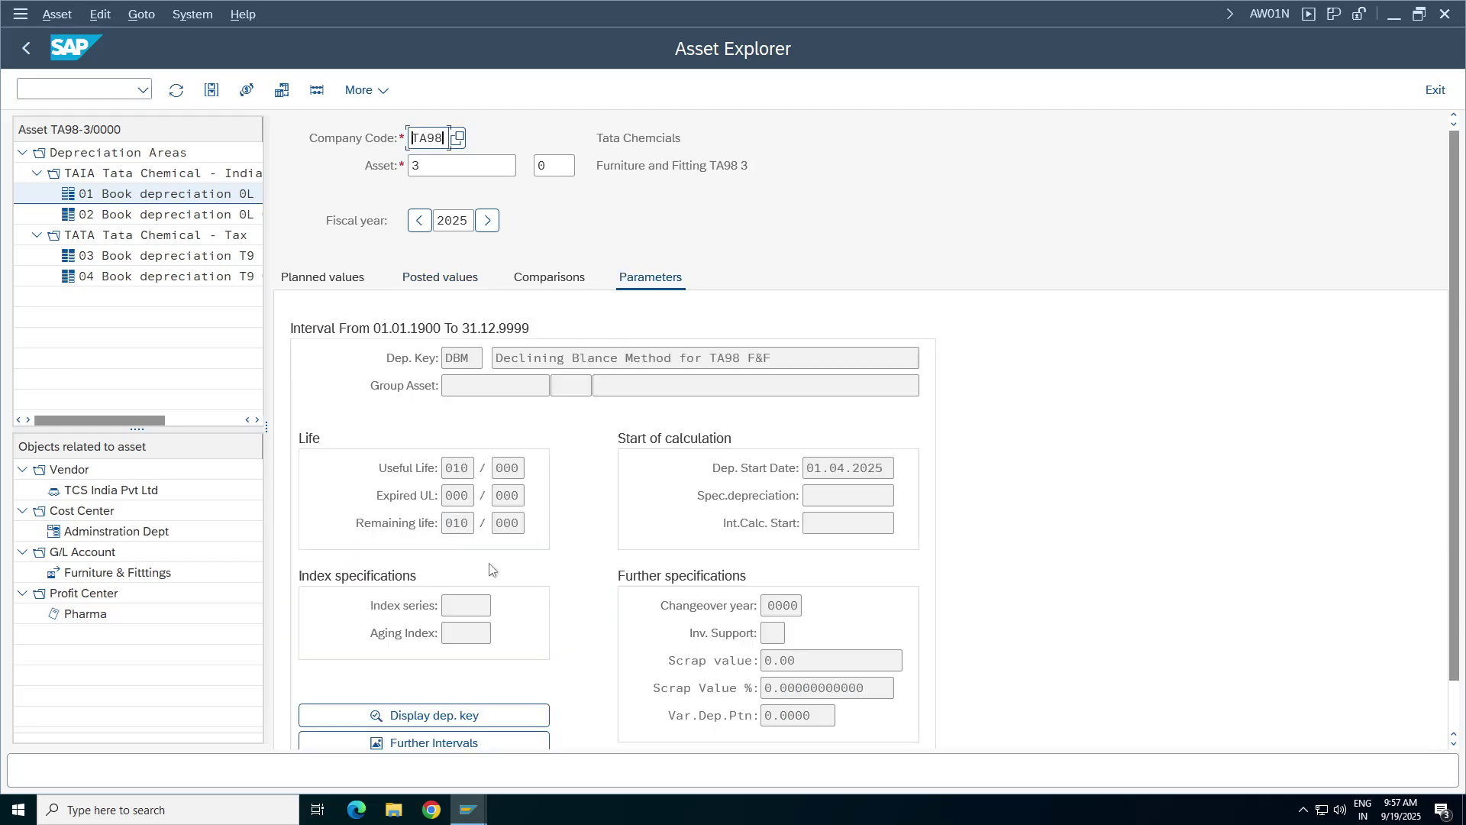
- From the asset's parameters, display depreciation key DBM, look up its base value key 24, and return to the Asset Explorer
click(454, 717)
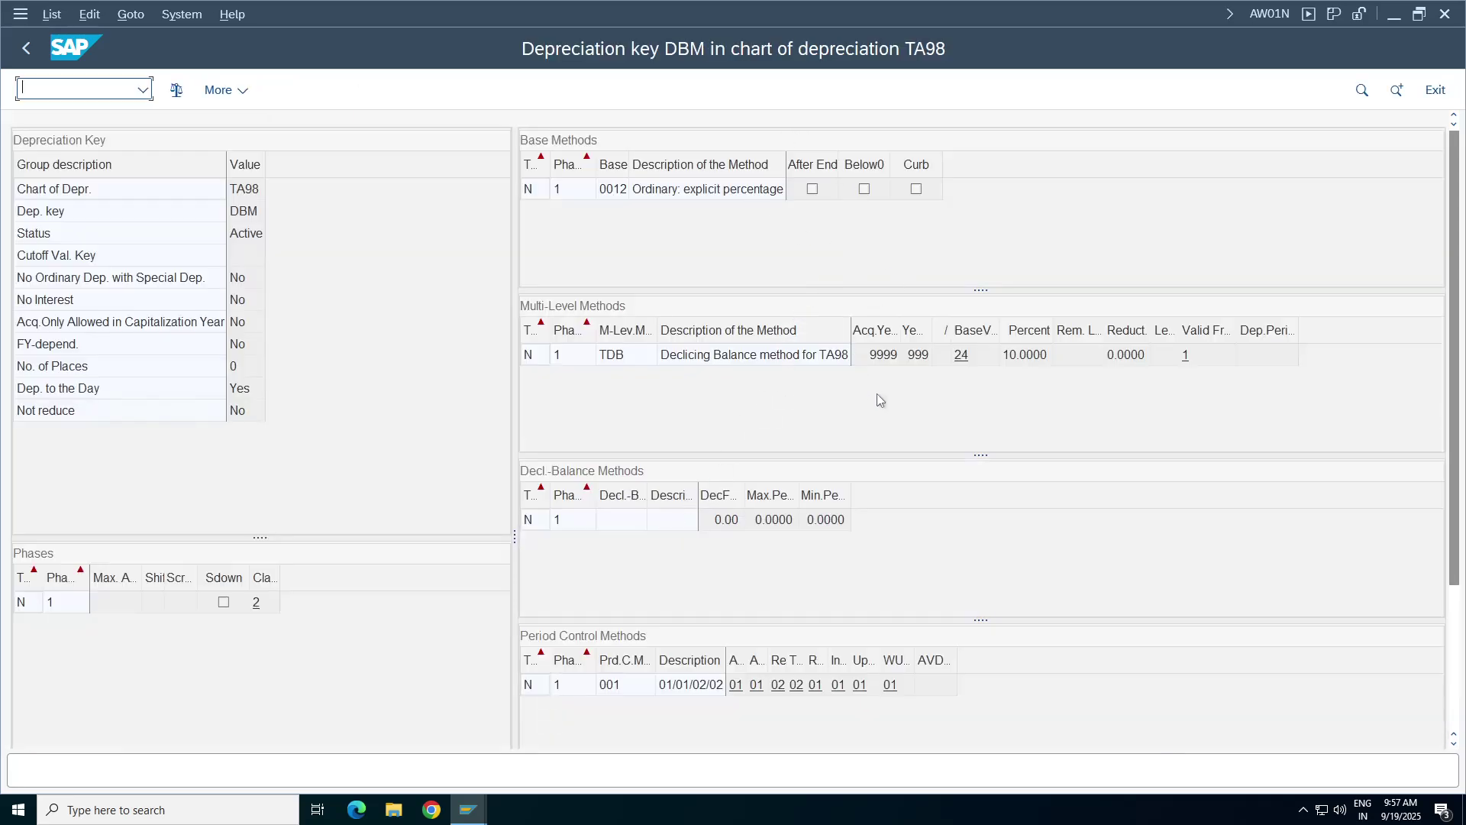
click(1025, 362)
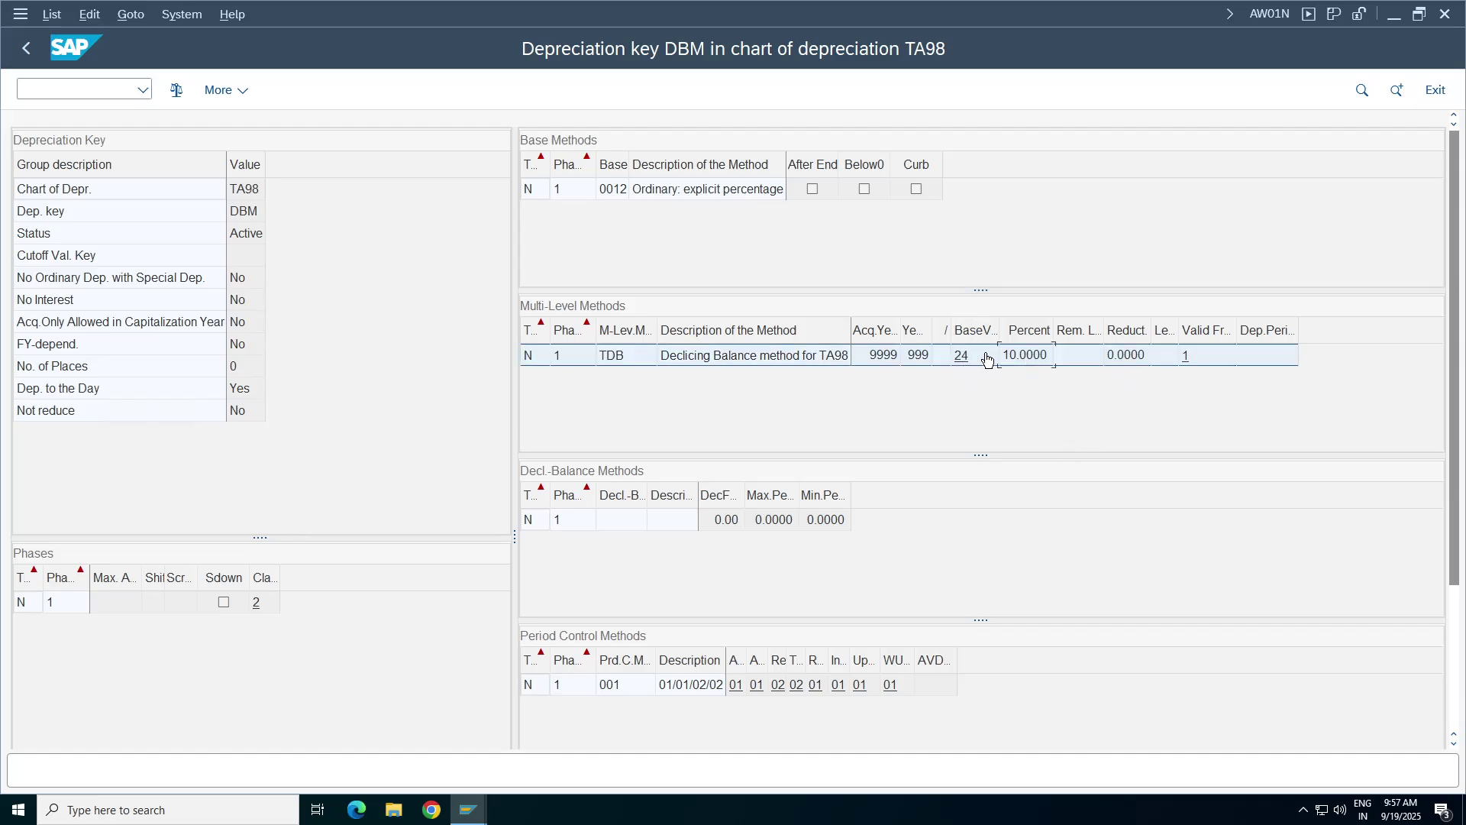
click(959, 357)
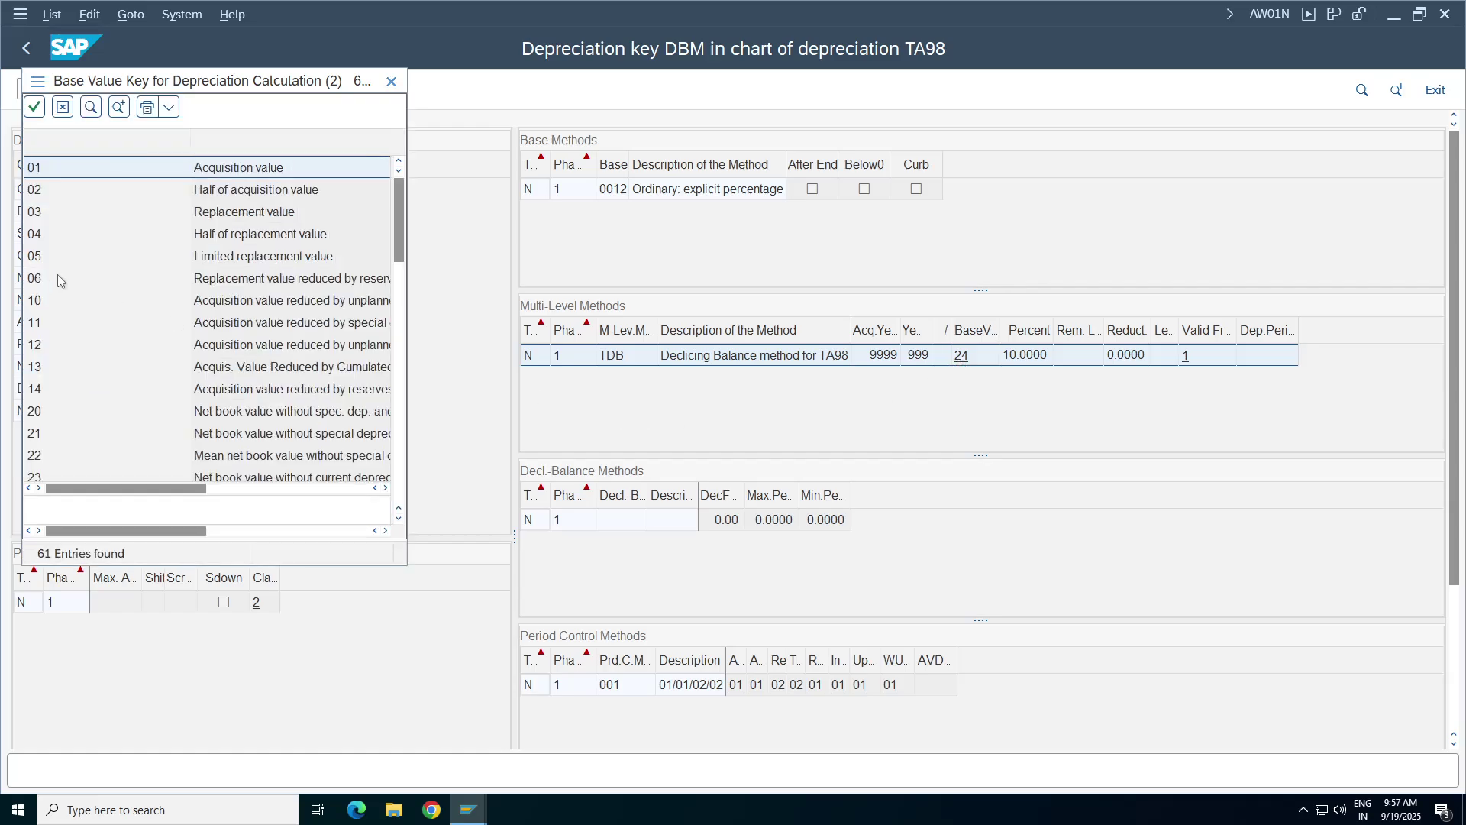
click(246, 503)
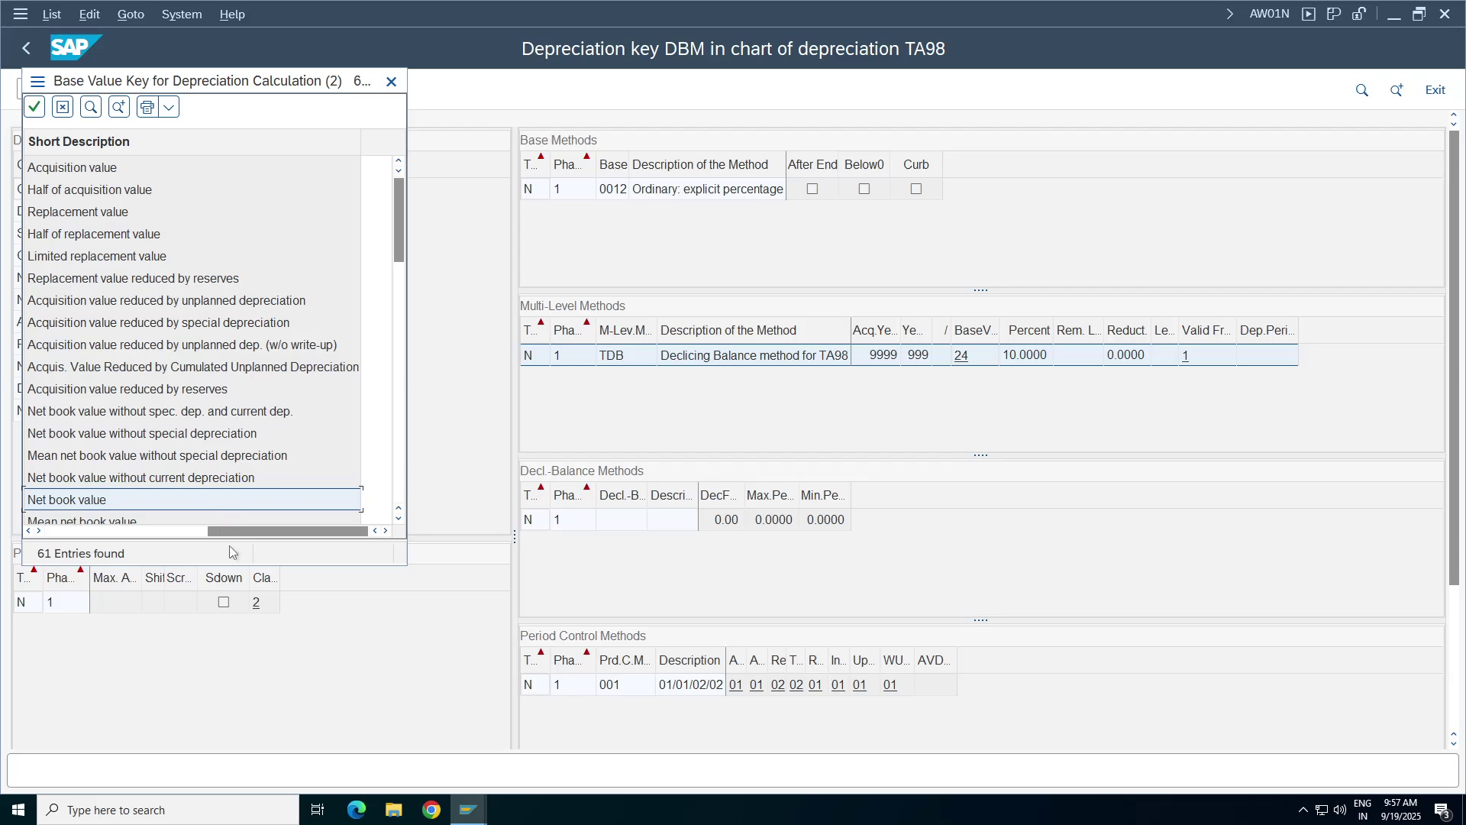
drag(320, 530, 159, 530)
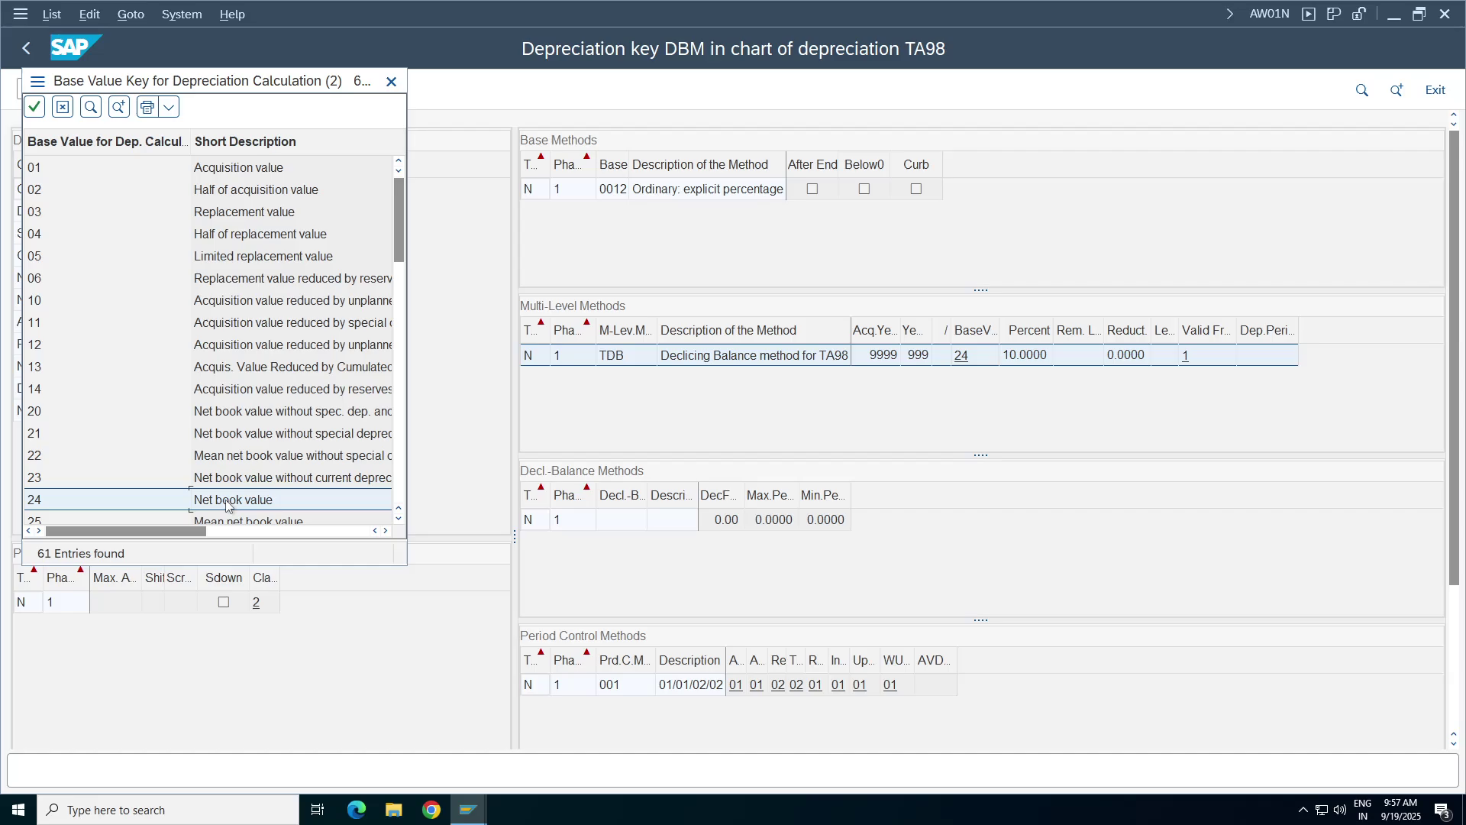
click(391, 81)
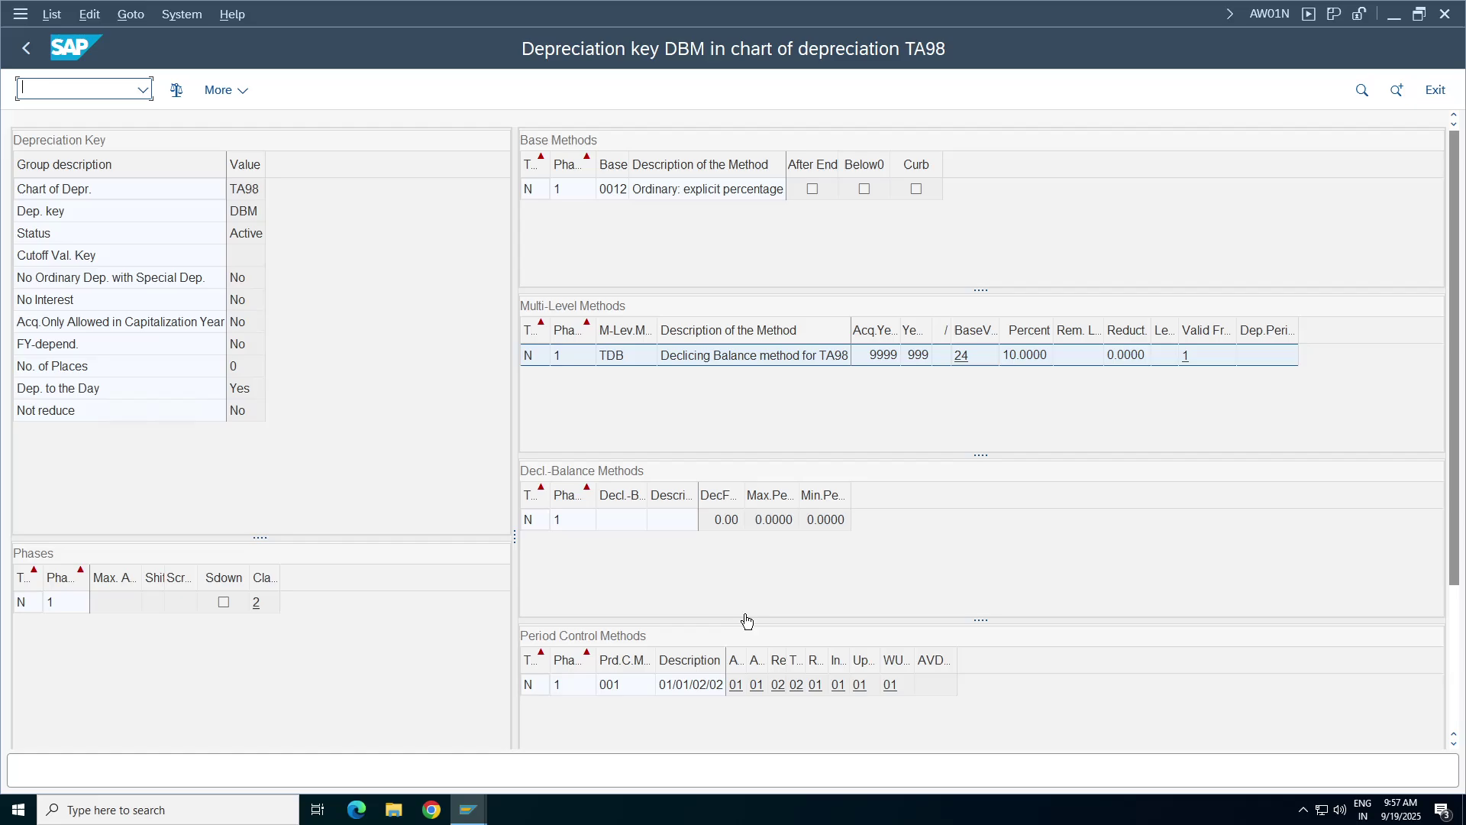
click(26, 47)
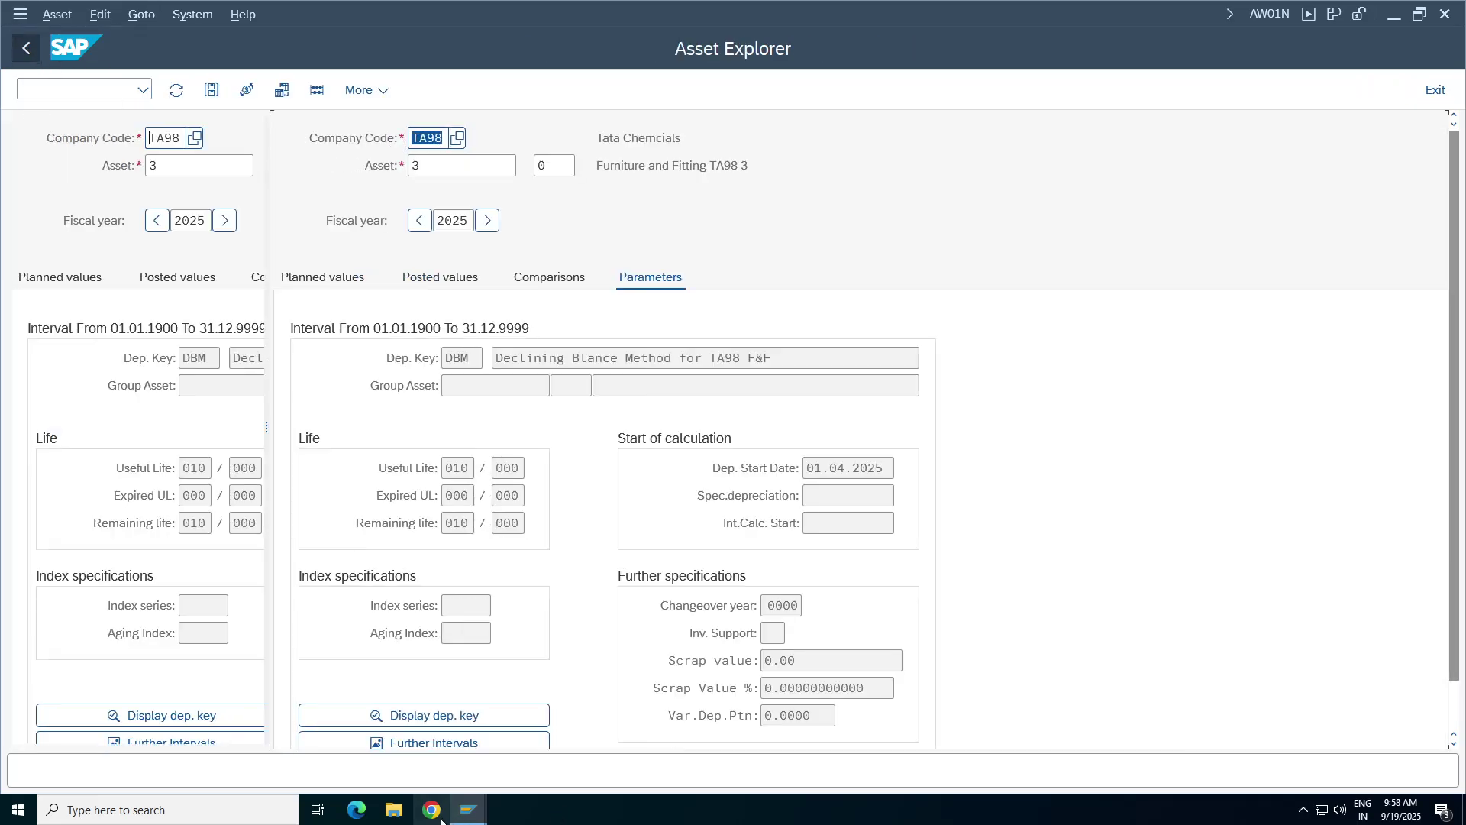
- Switch to the Google Sheets working notes and add "Useful life" in F734 below the declining balance method
mouse_move(470, 808)
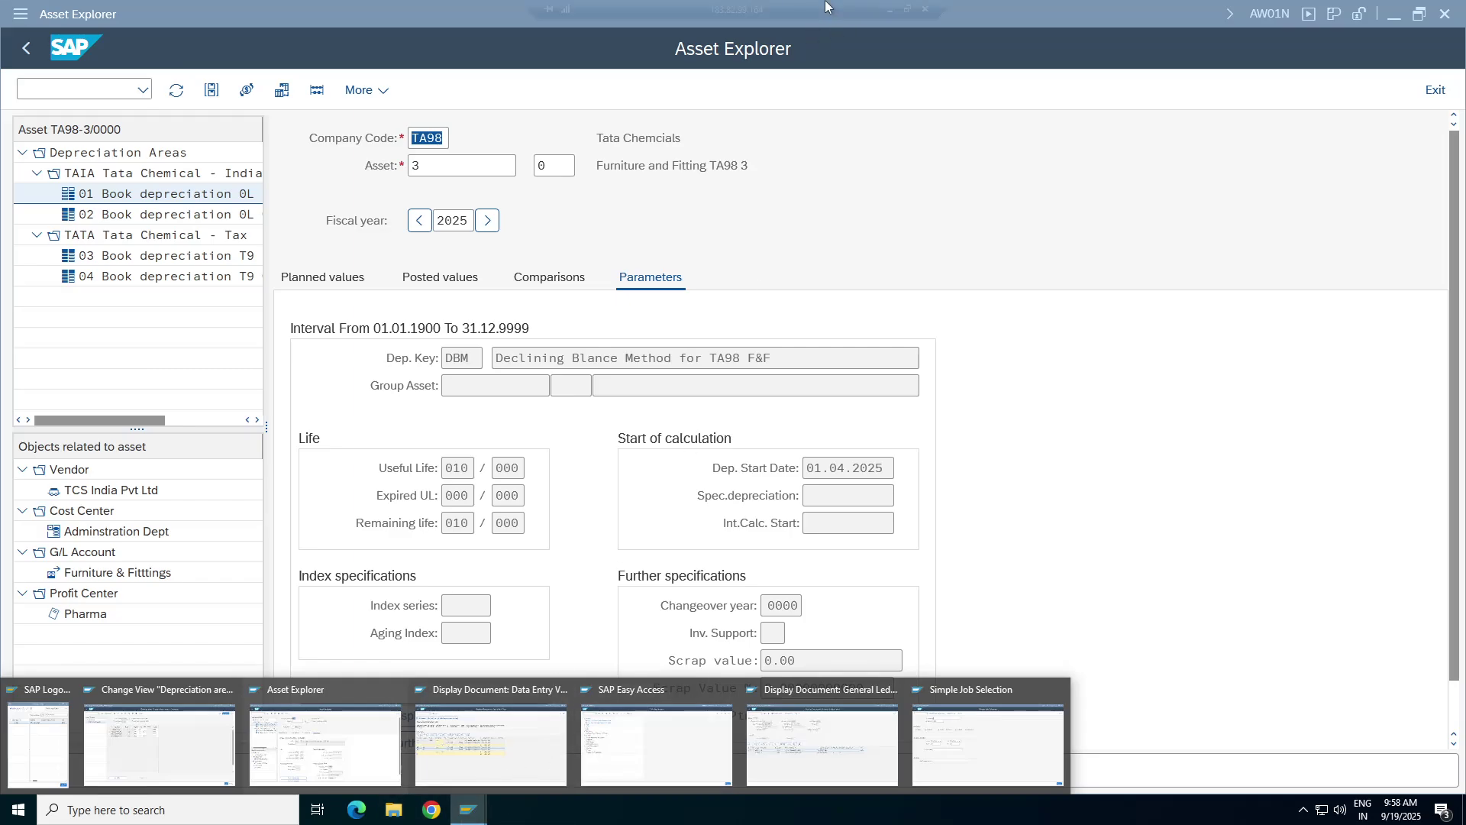
click(889, 9)
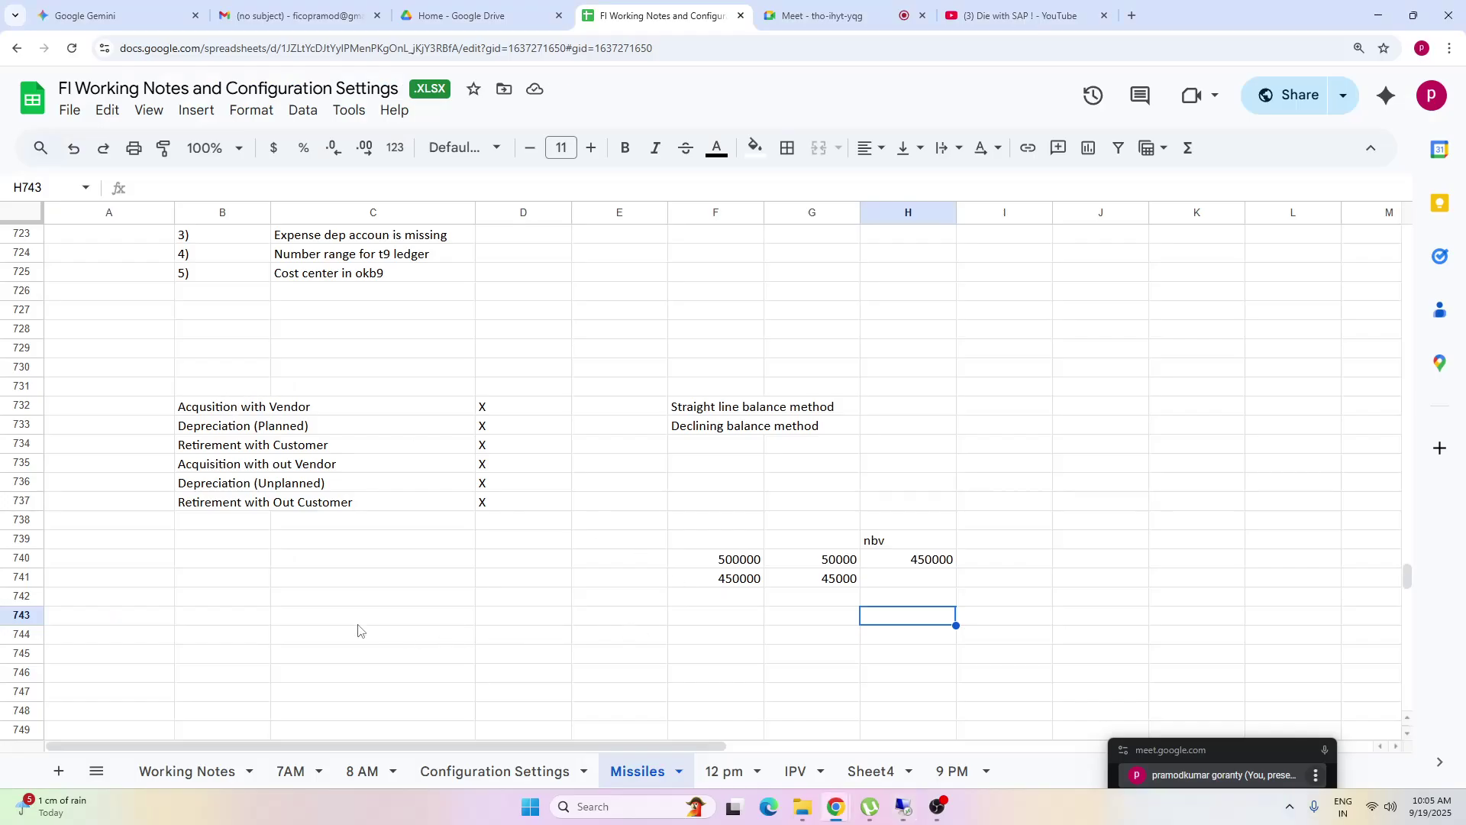
click(207, 585)
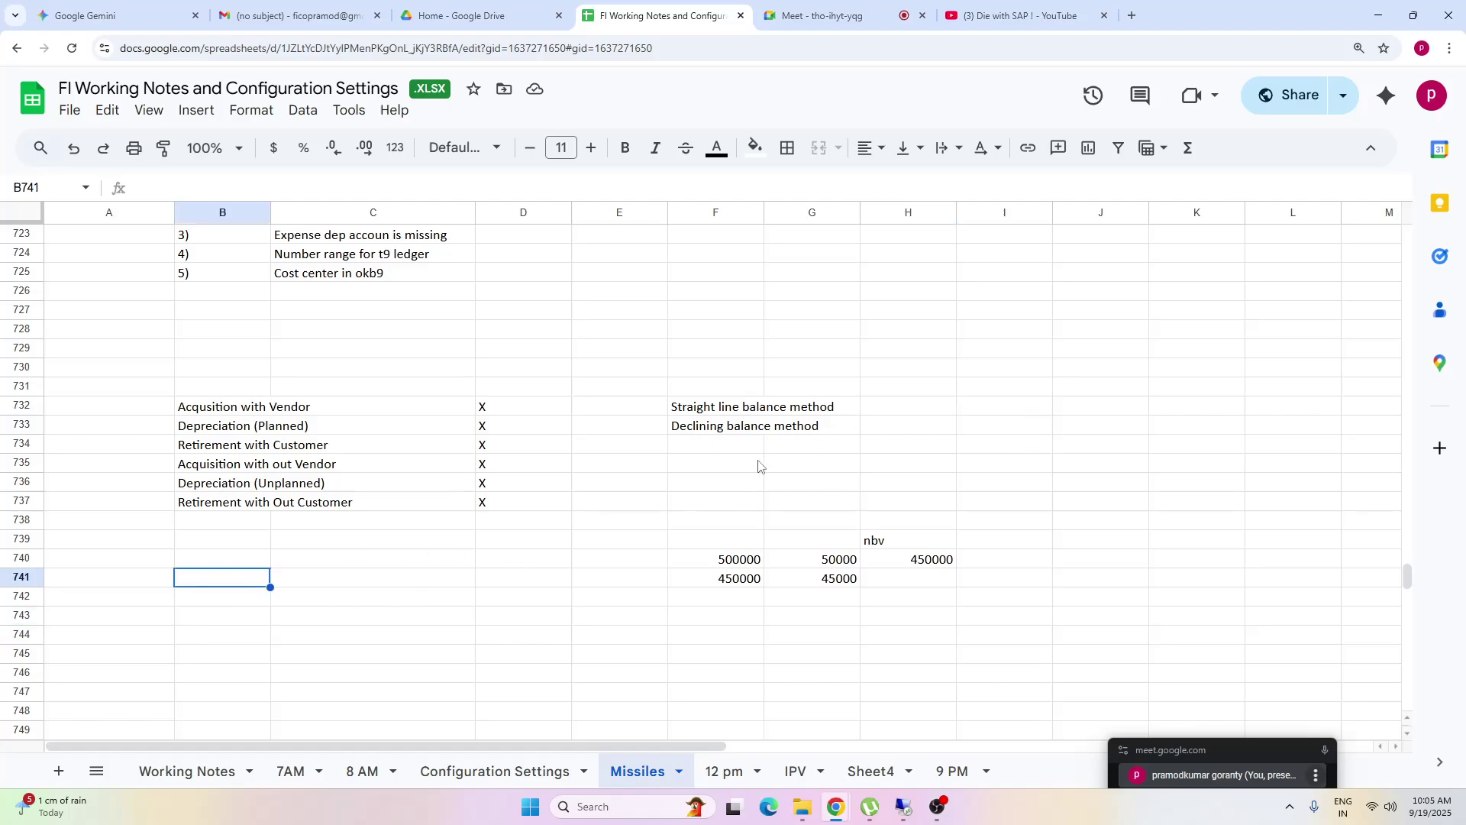
click(714, 451)
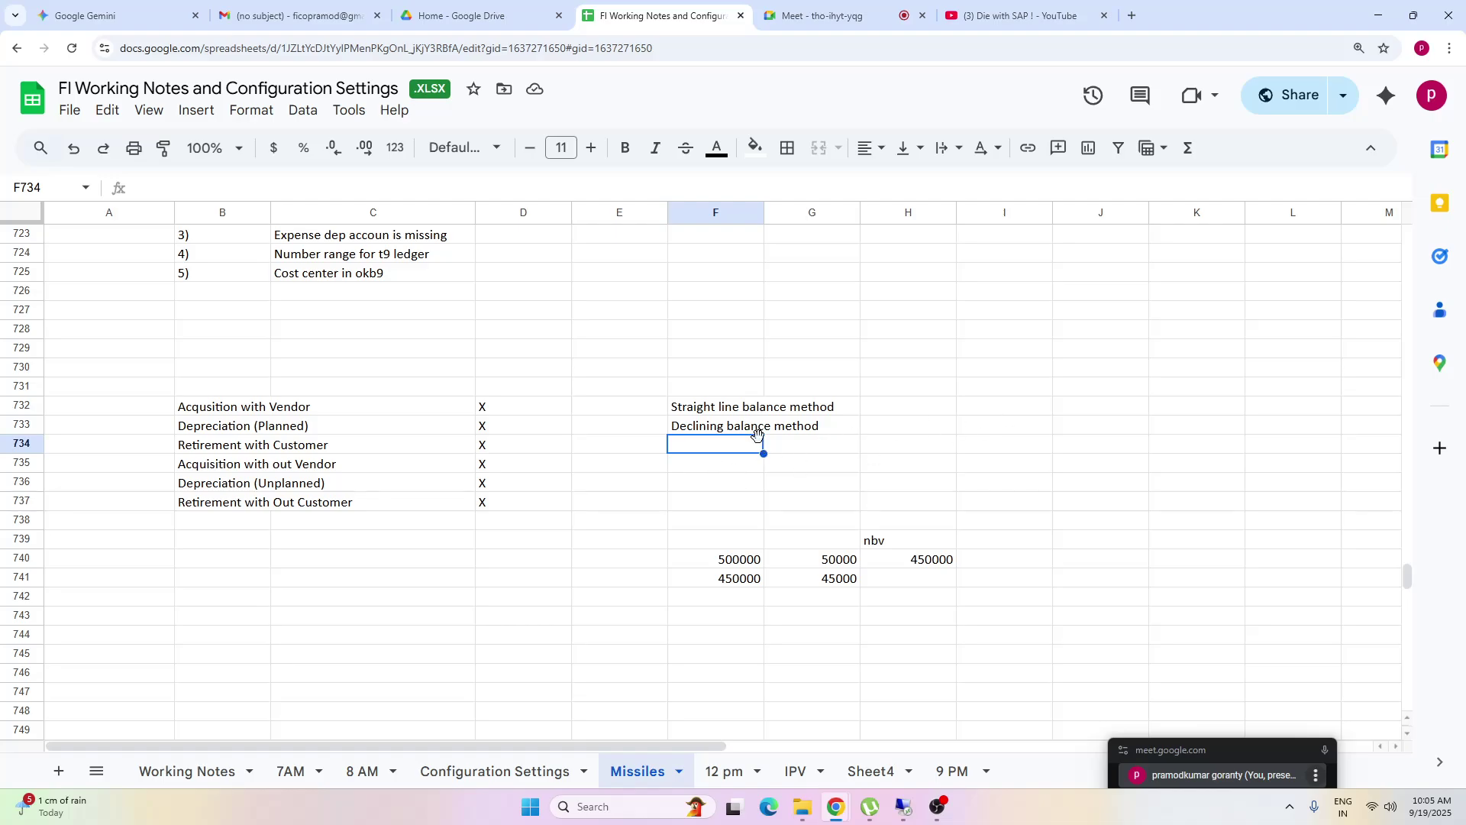
text(Useful life)
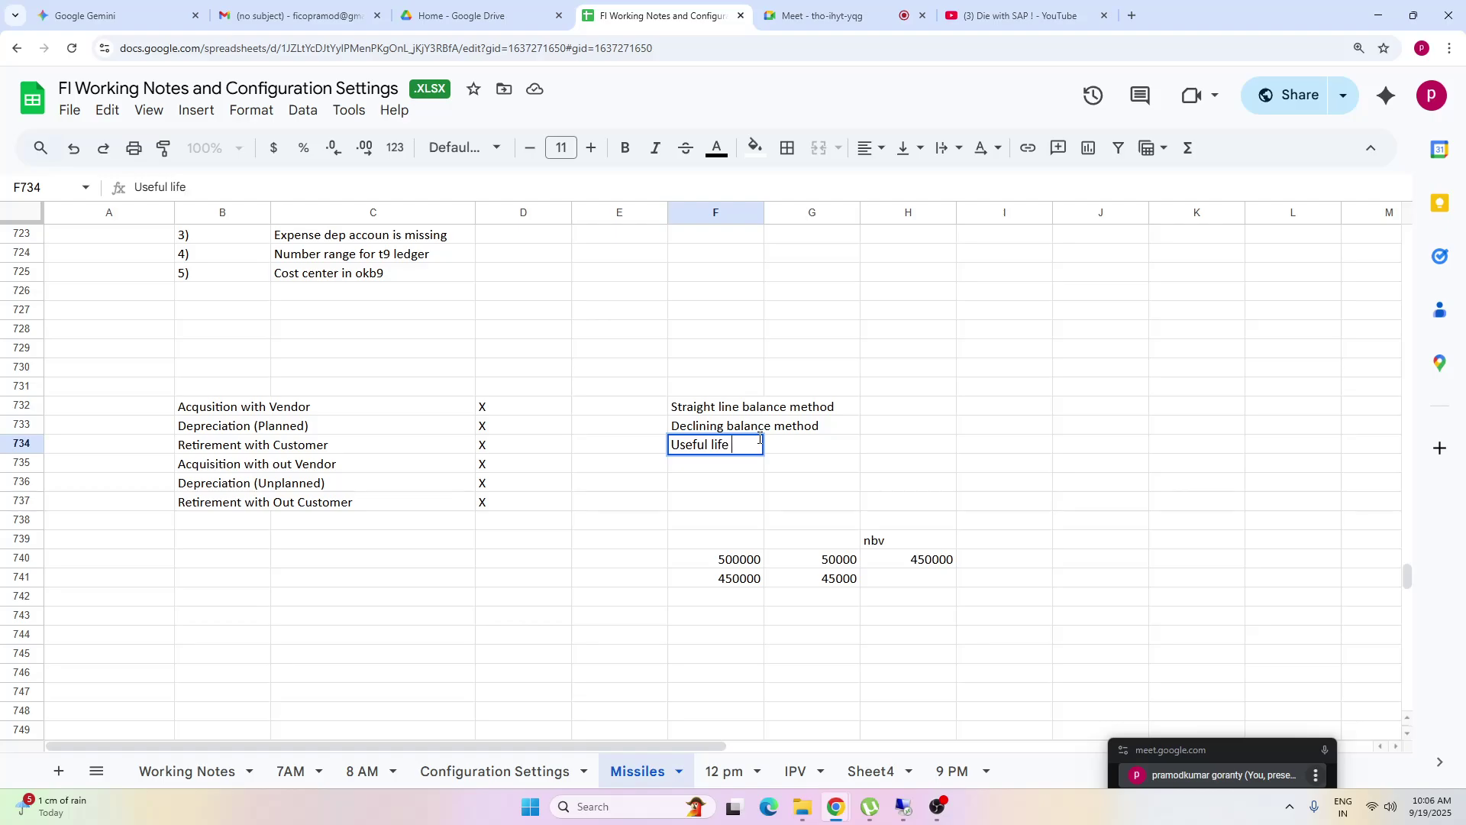
key(Return)
key(Up)
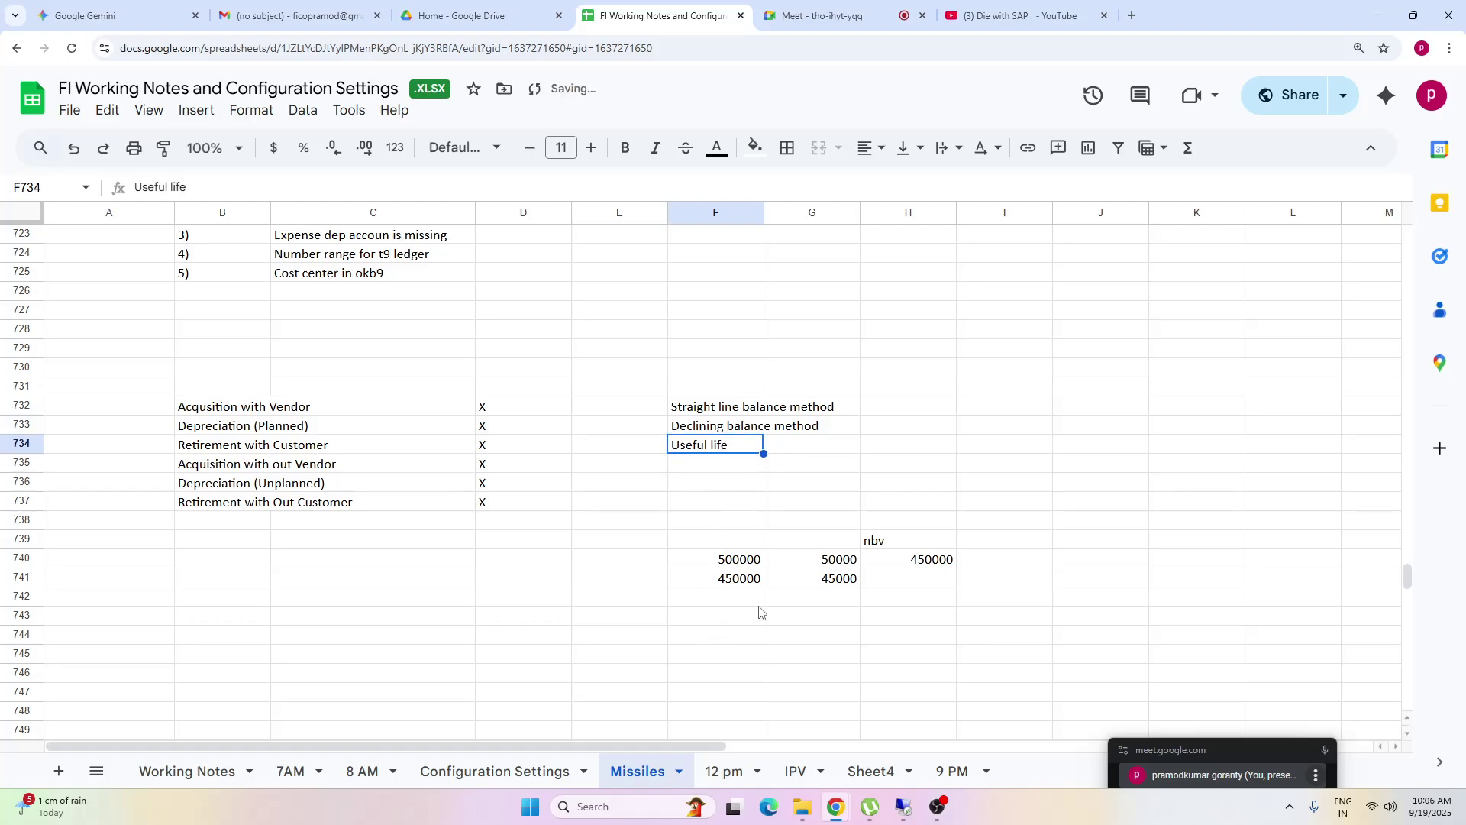
- Enter 500000 in F744 and 10 in G744 as the useful life example
click(741, 566)
key(Down)
key(Down)
key(Down)
key(Down)
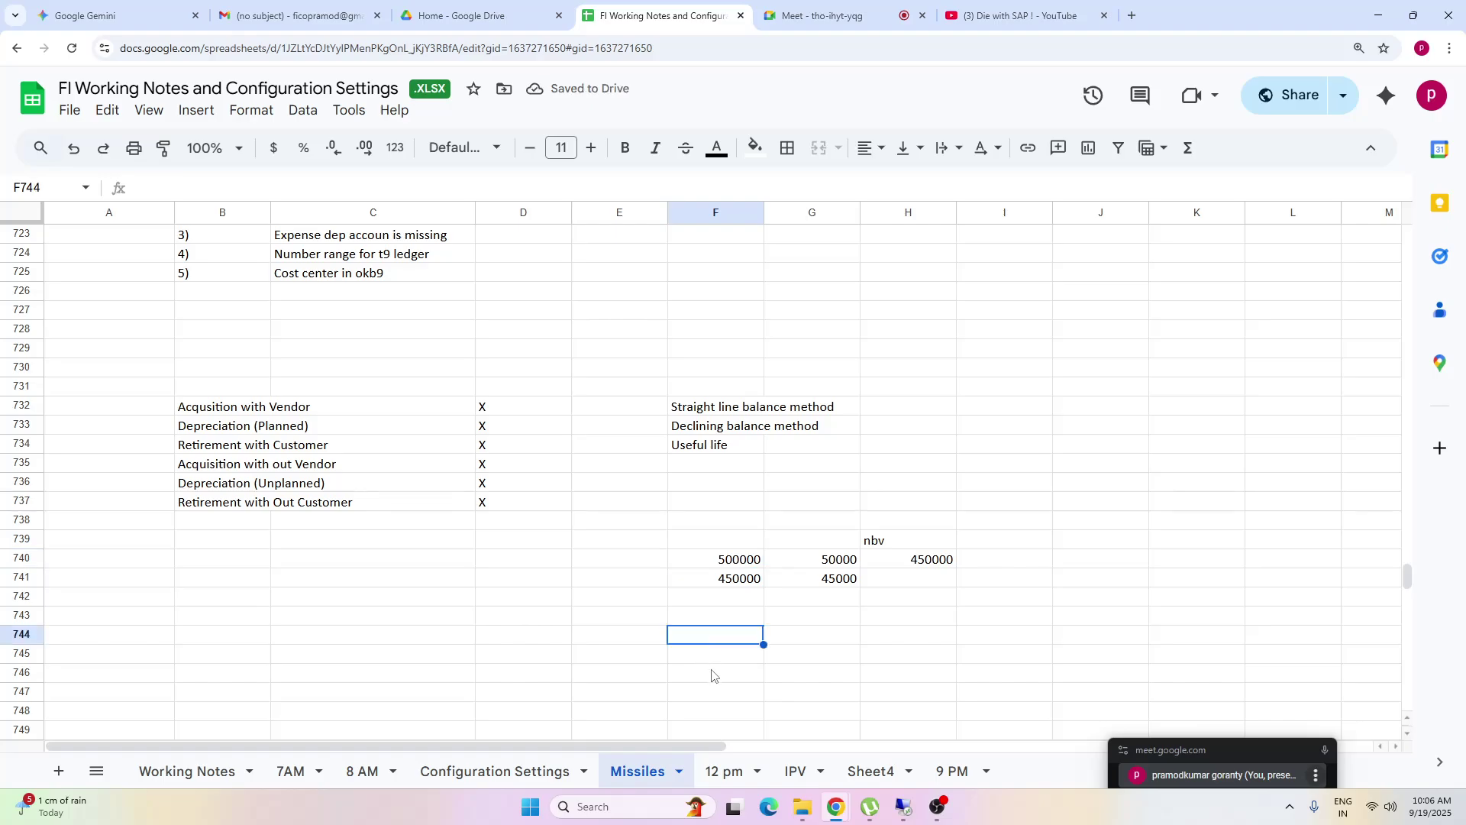
text(500000)
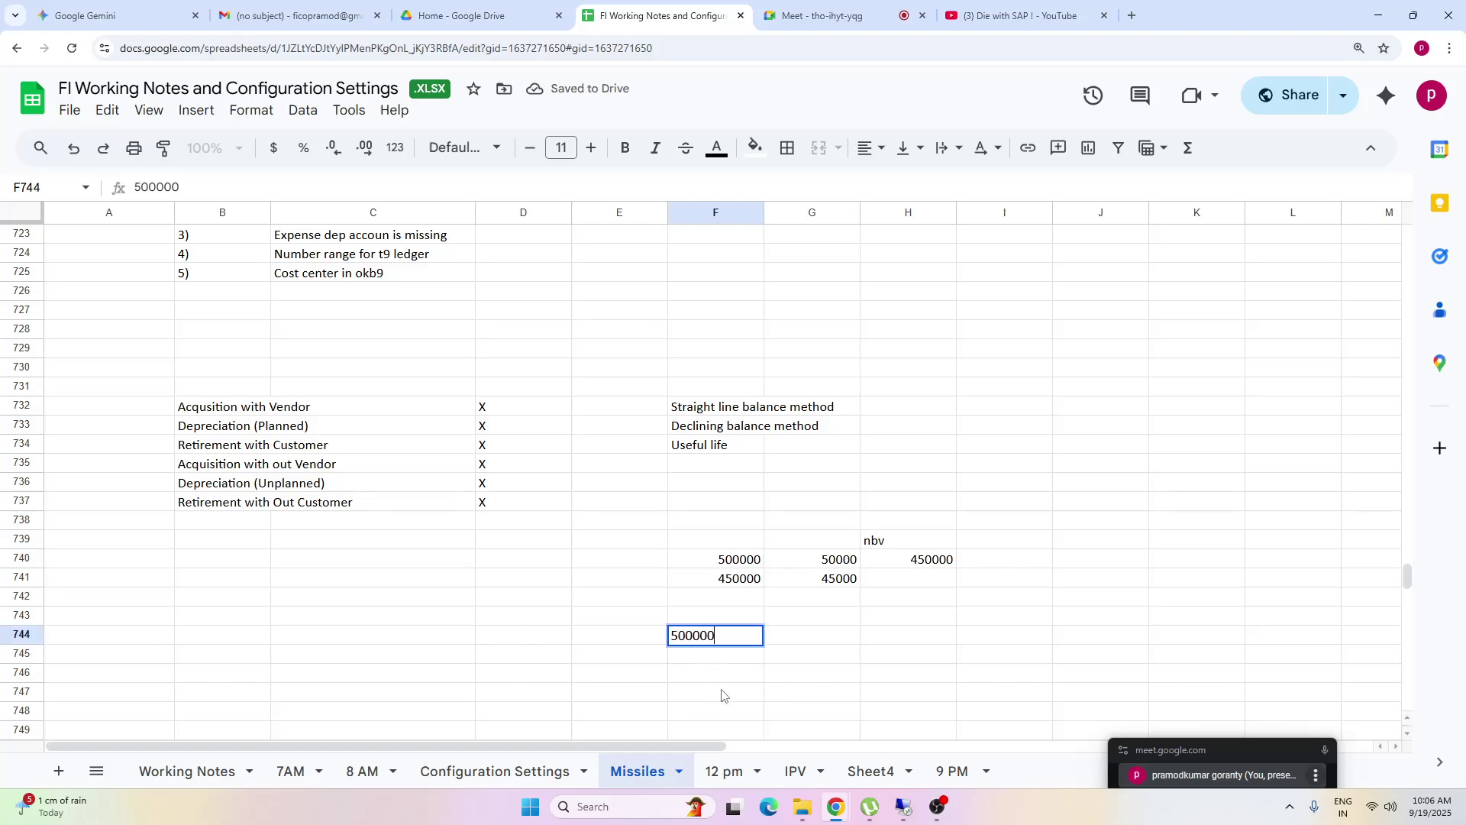
key(Tab)
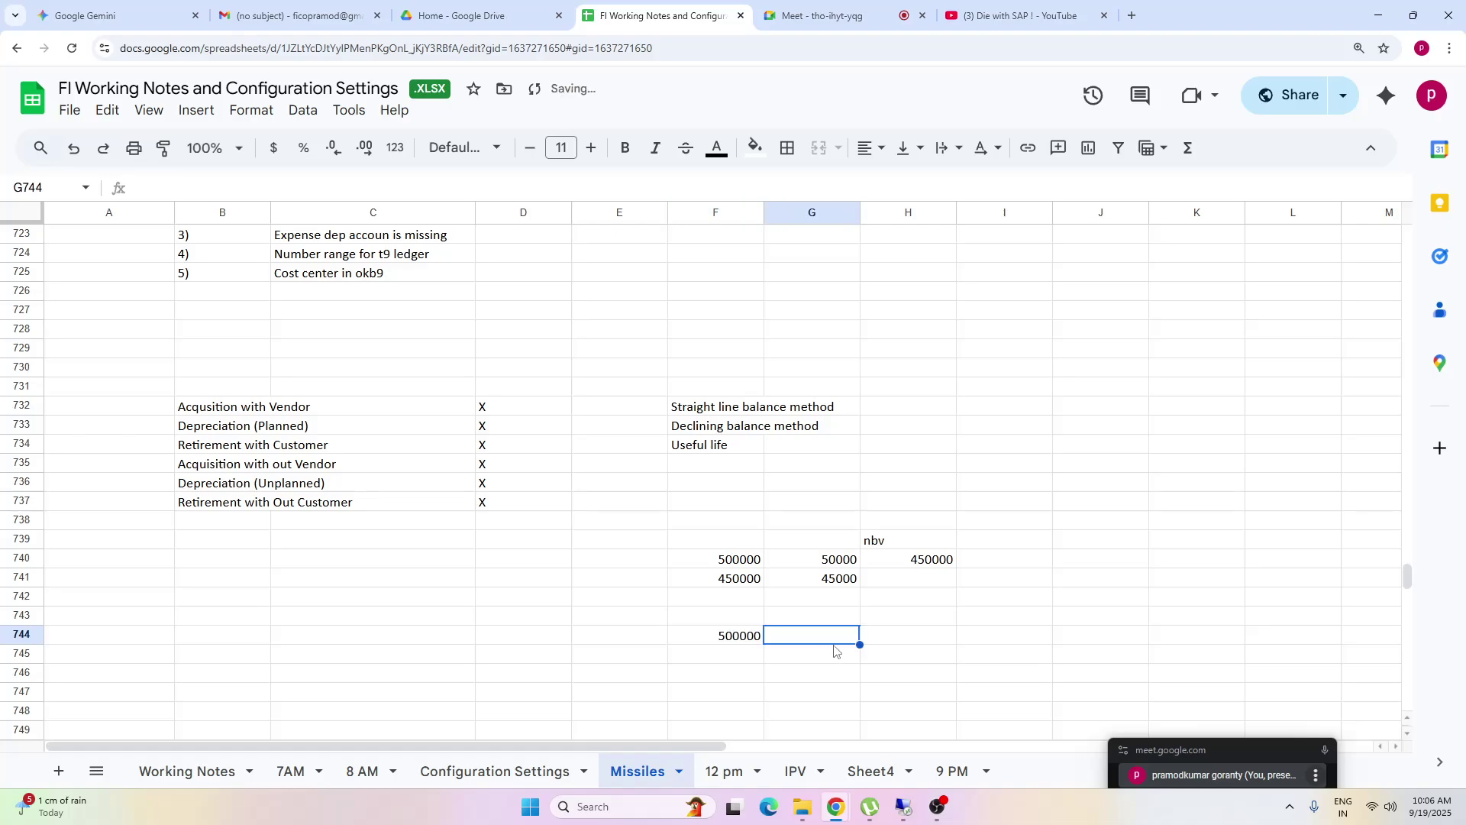
text(10)
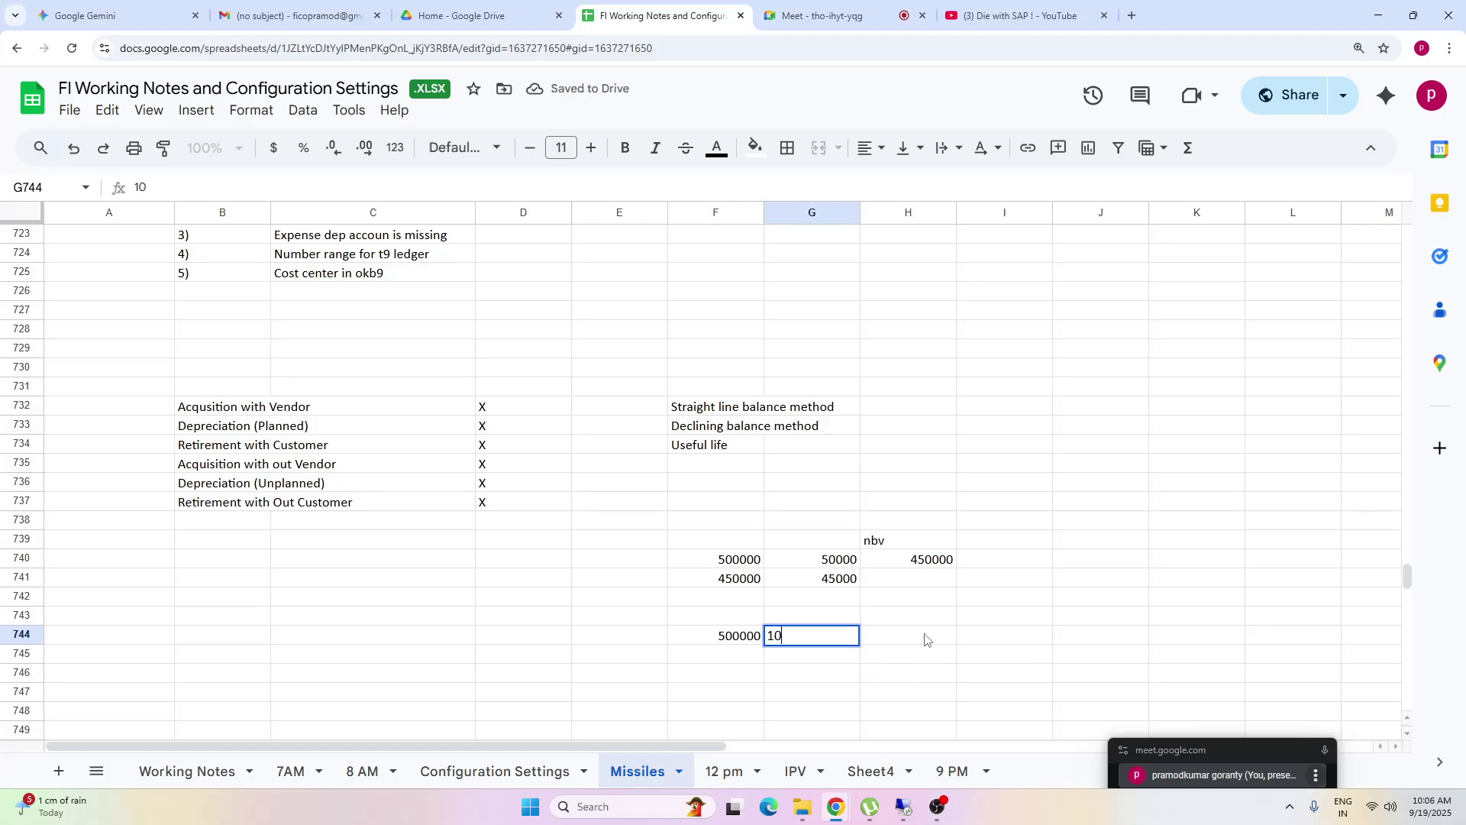
- Calculate the yearly depreciation in H744 with the formula =F744/G744
click(928, 641)
text(=)
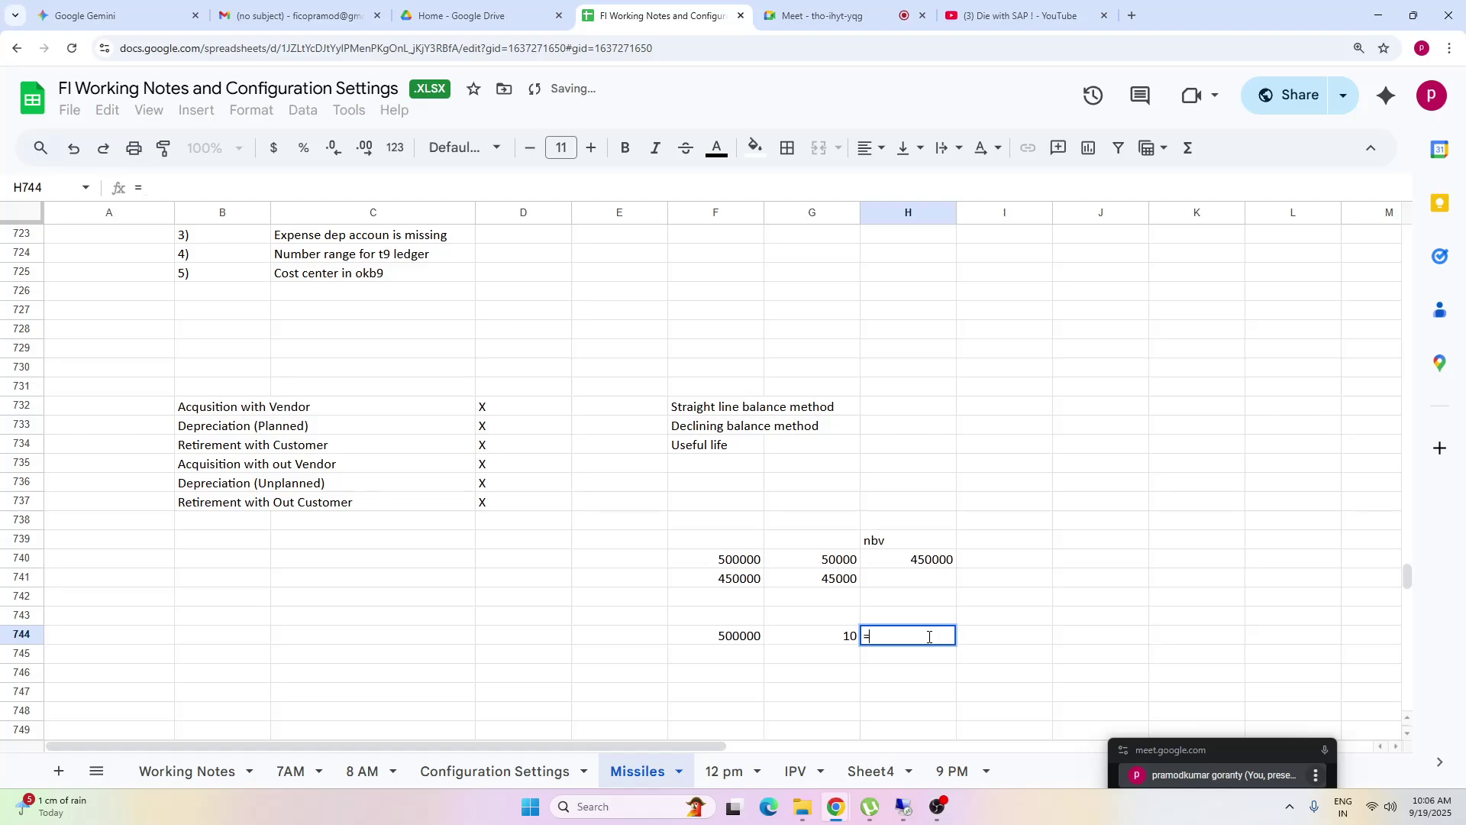
click(755, 636)
text(/)
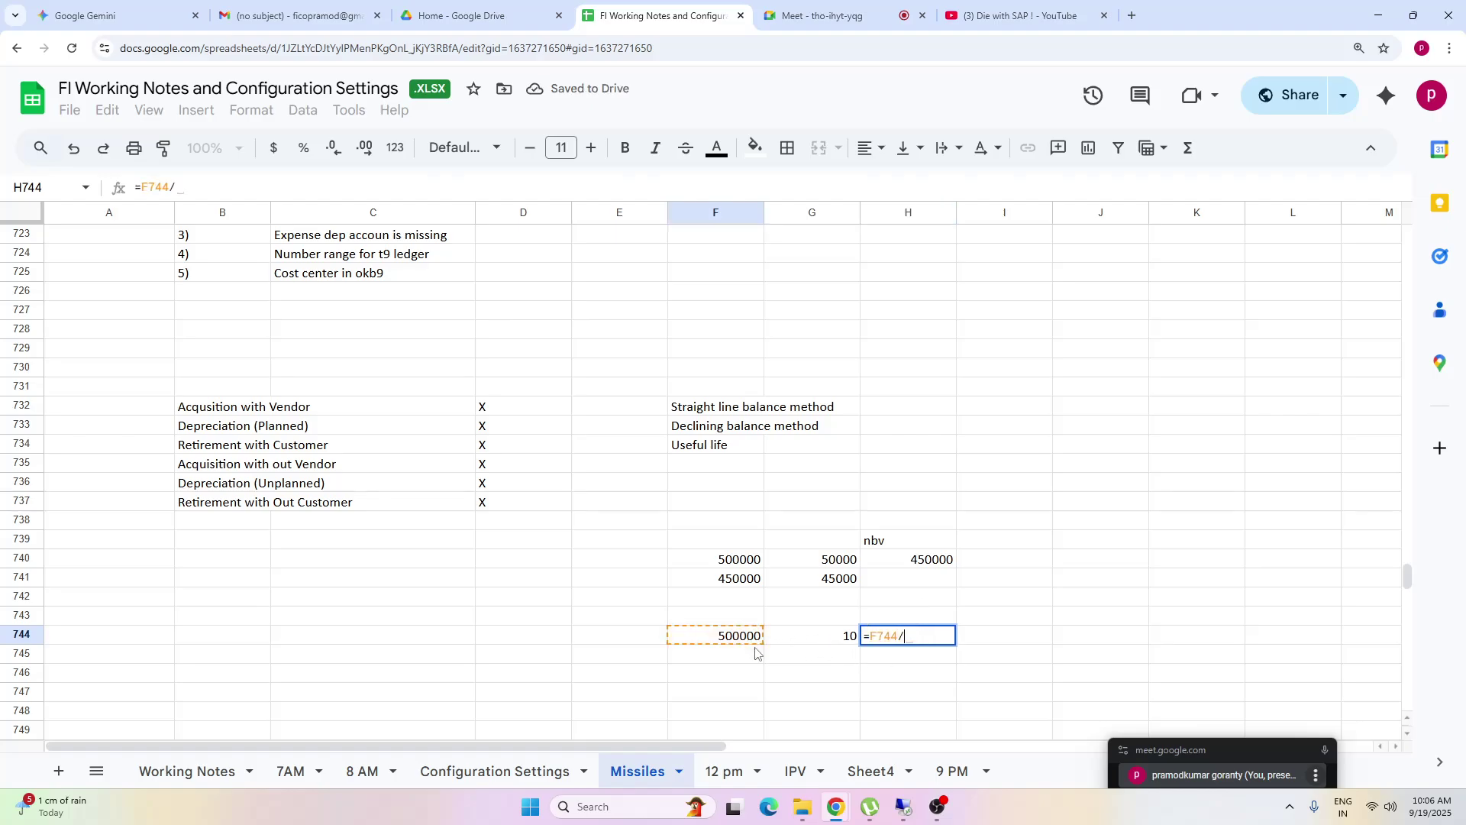
click(827, 644)
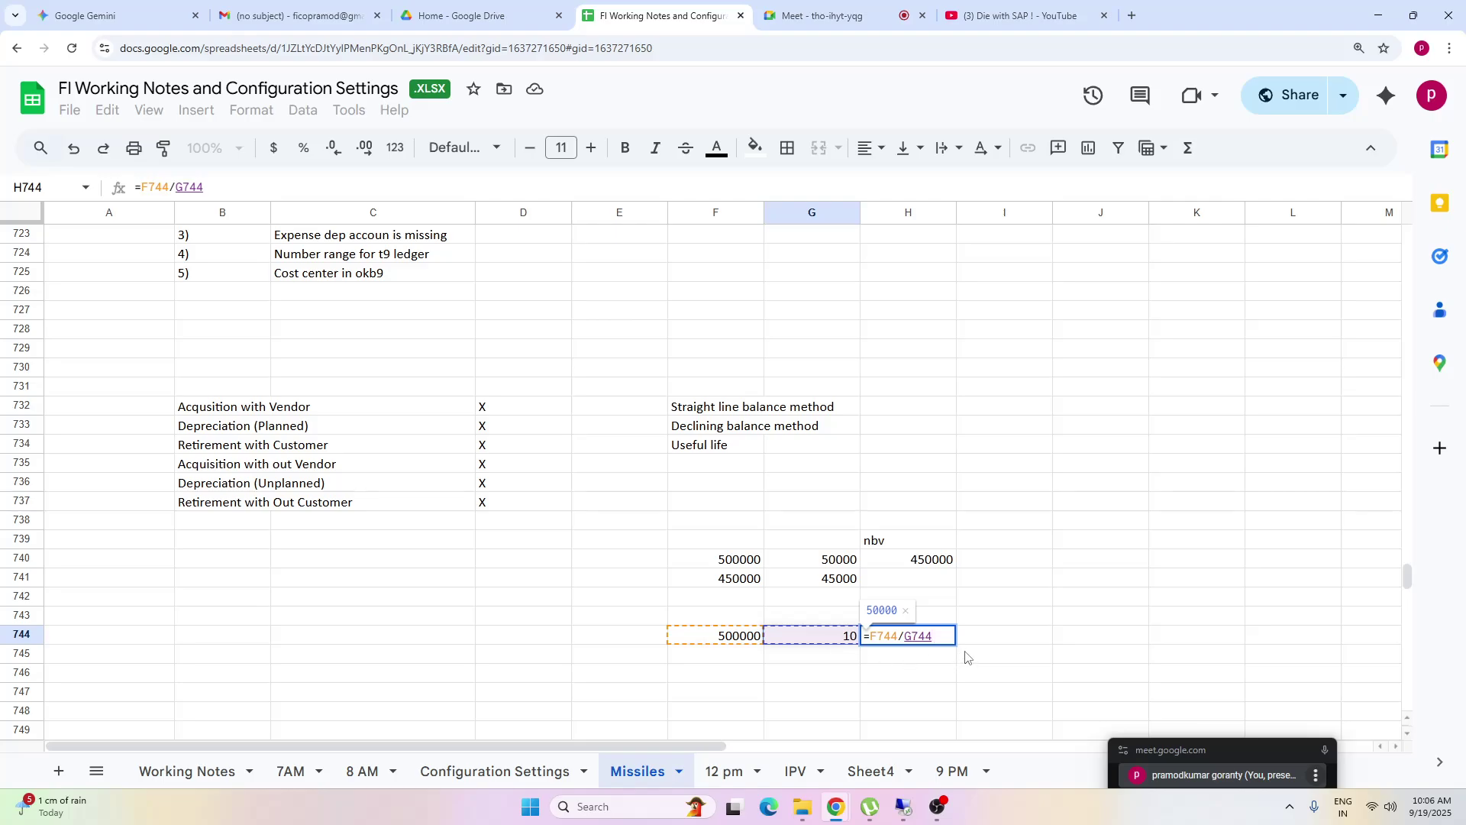
key(Return)
- Clear H744 and build its formula again, dividing the asset value in F744 by the useful life in G744
click(920, 643)
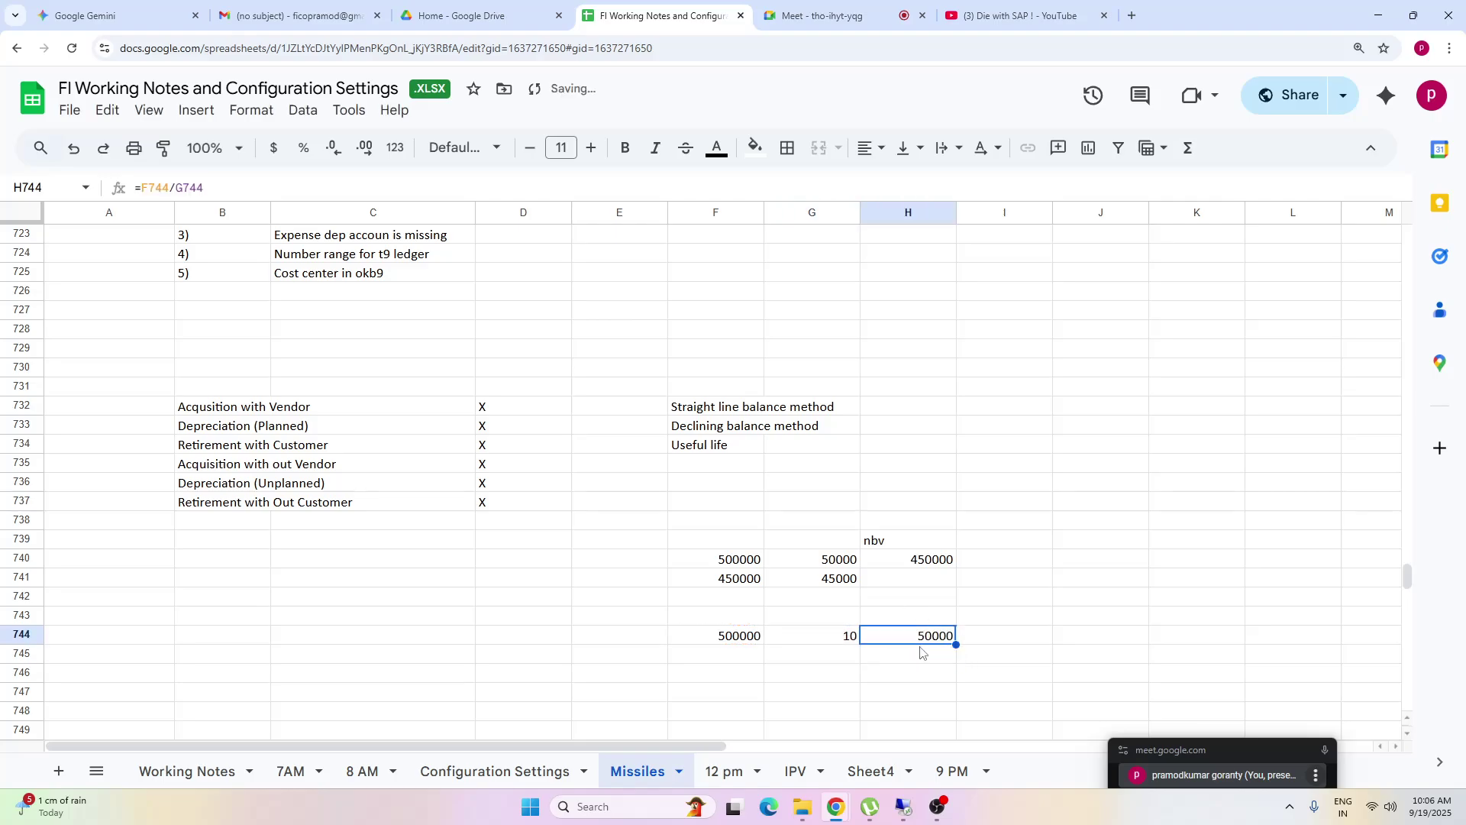
key(Delete)
text(=)
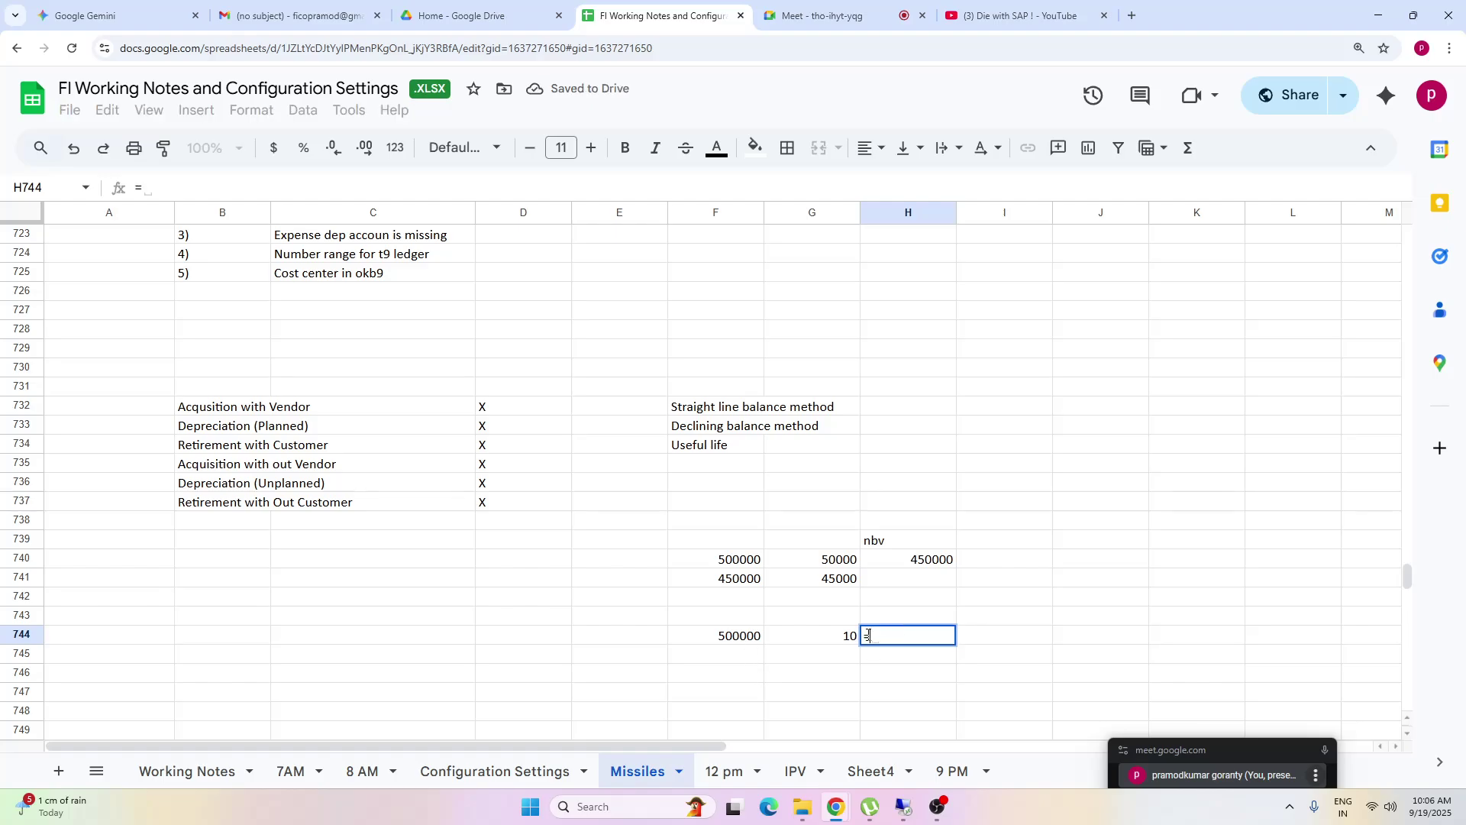
click(753, 643)
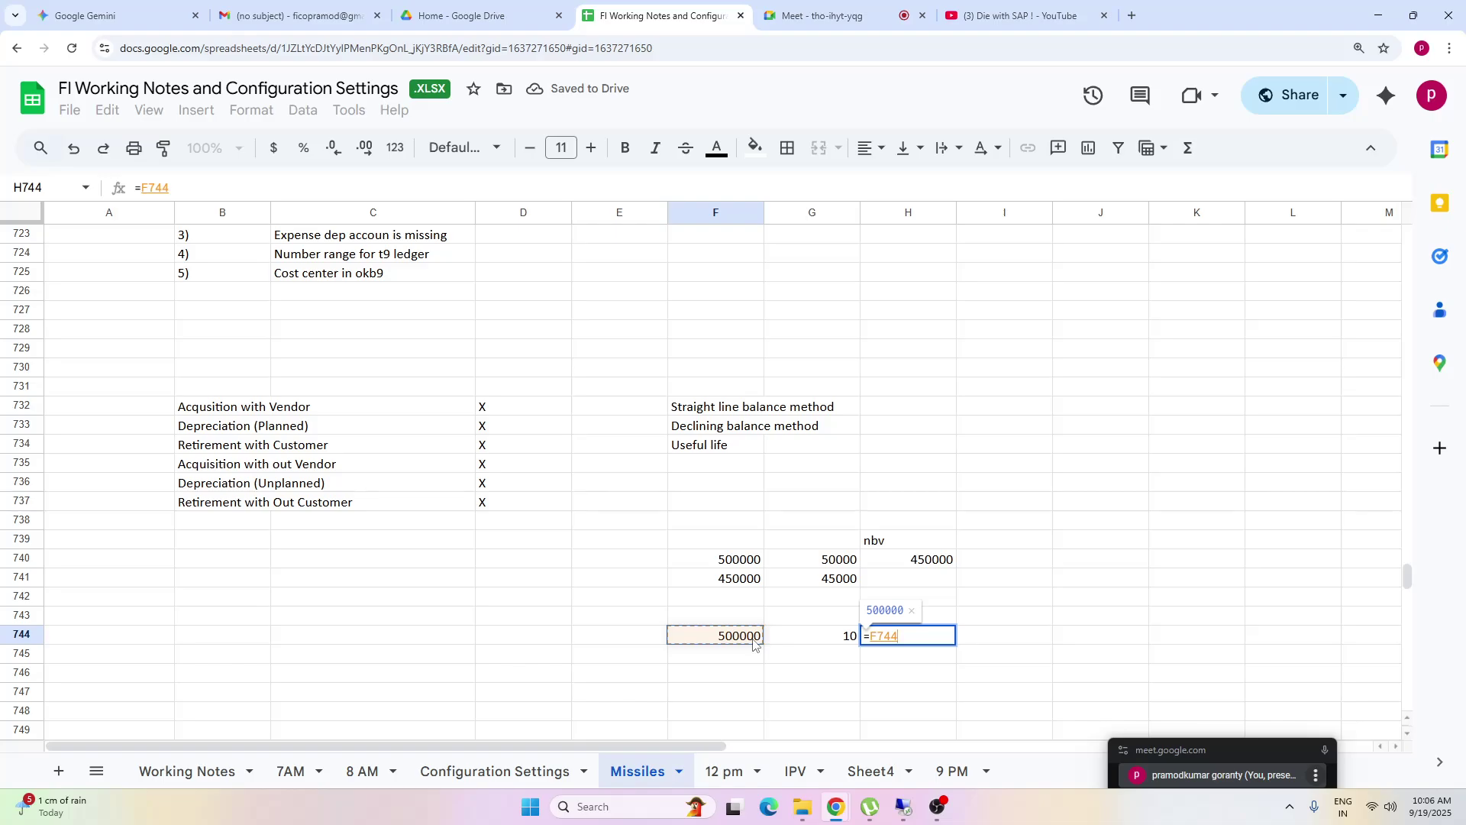
text(/)
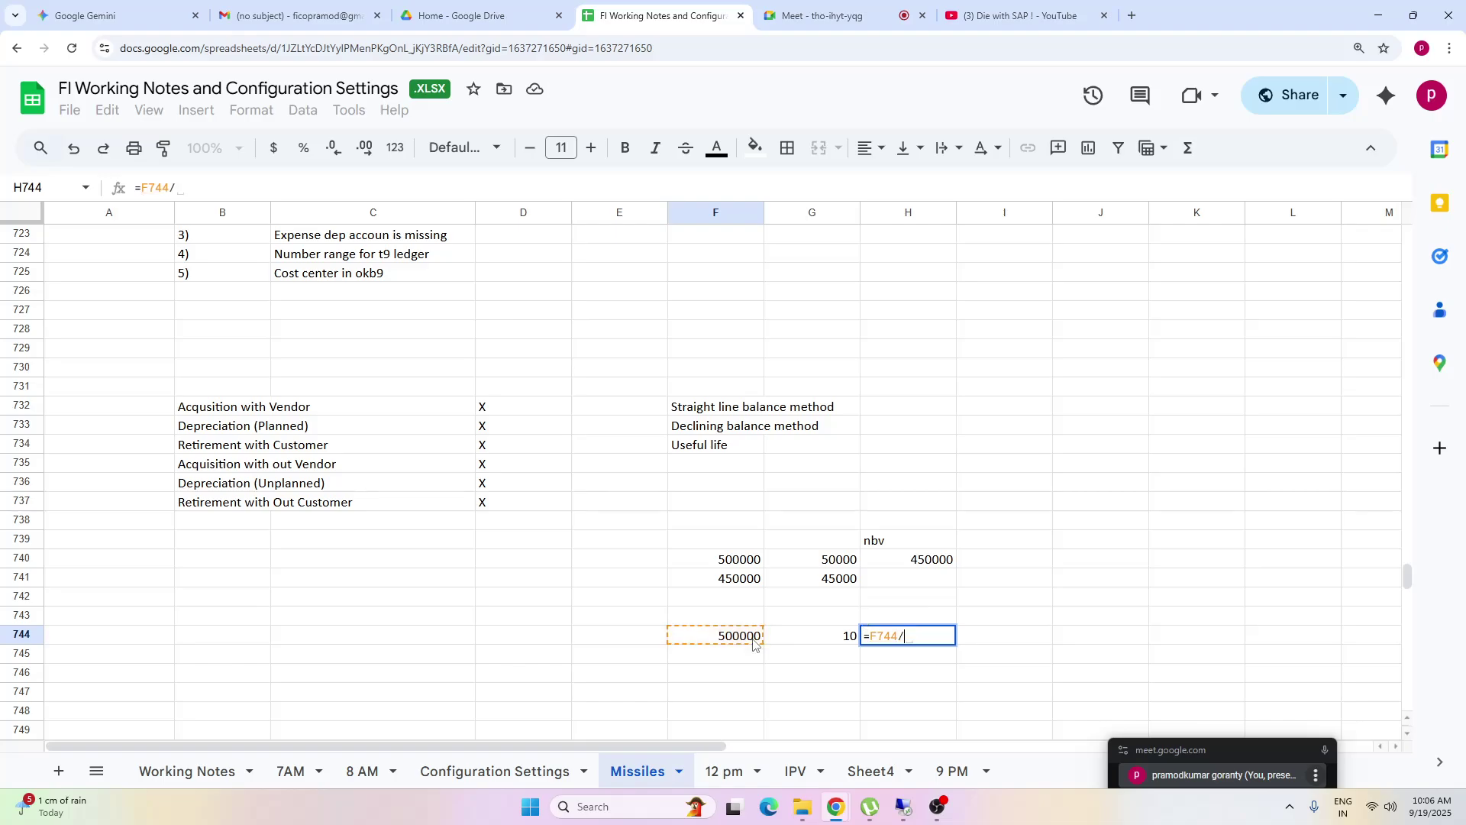
click(824, 638)
key(Return)
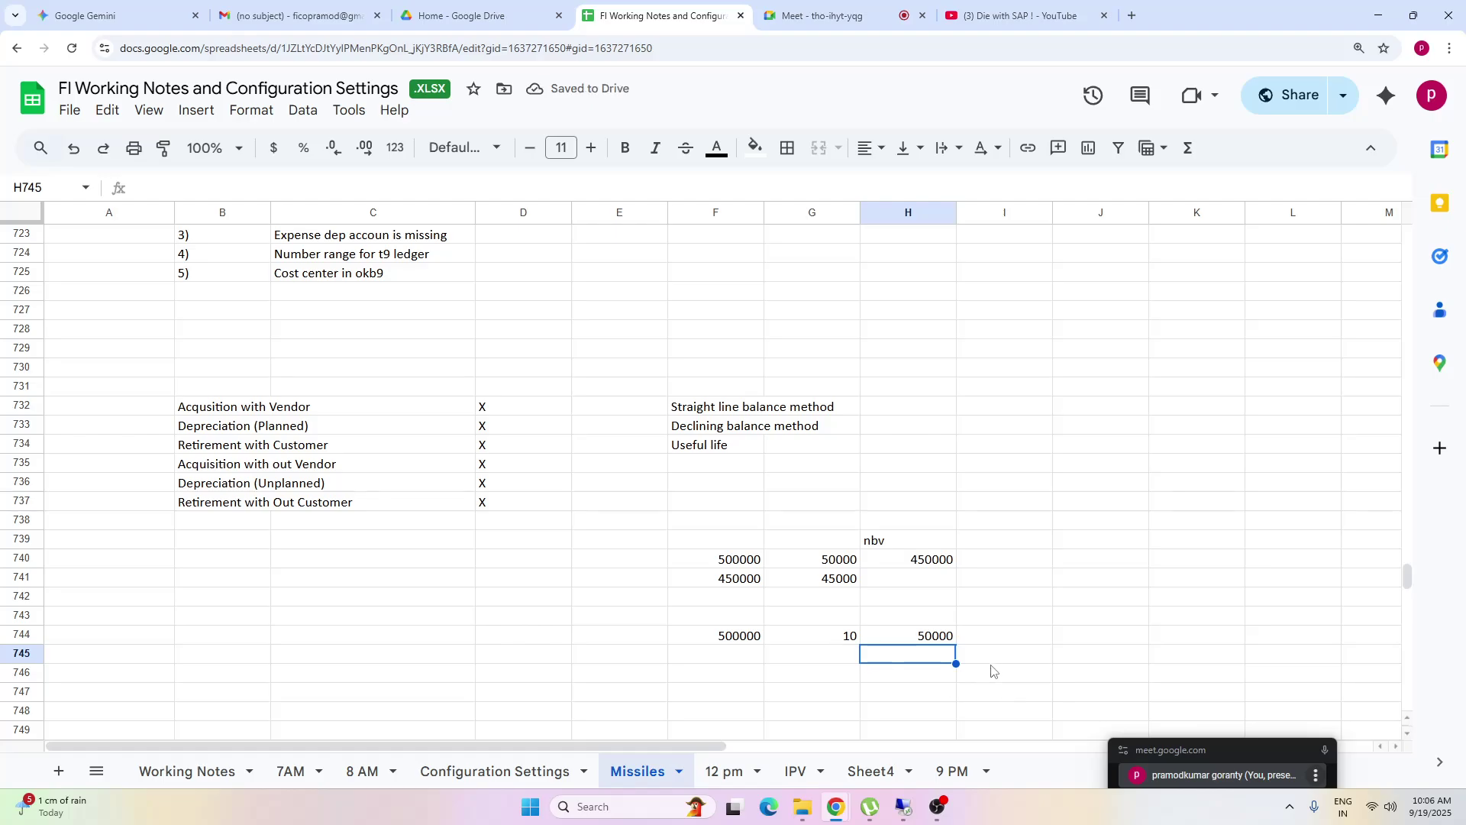
- Change the asset value of the useful life example in F744 to 600000
click(927, 642)
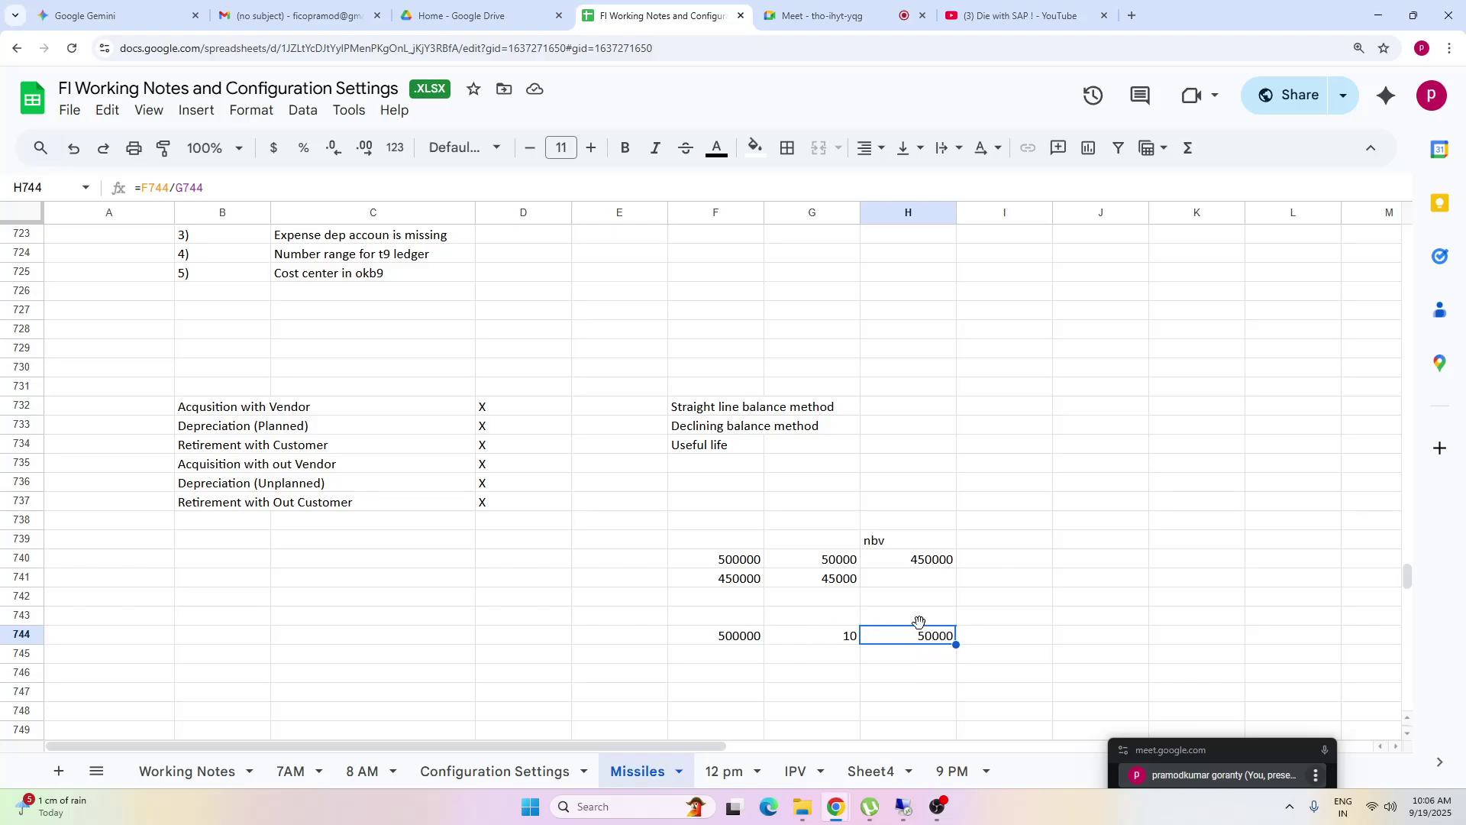
click(747, 640)
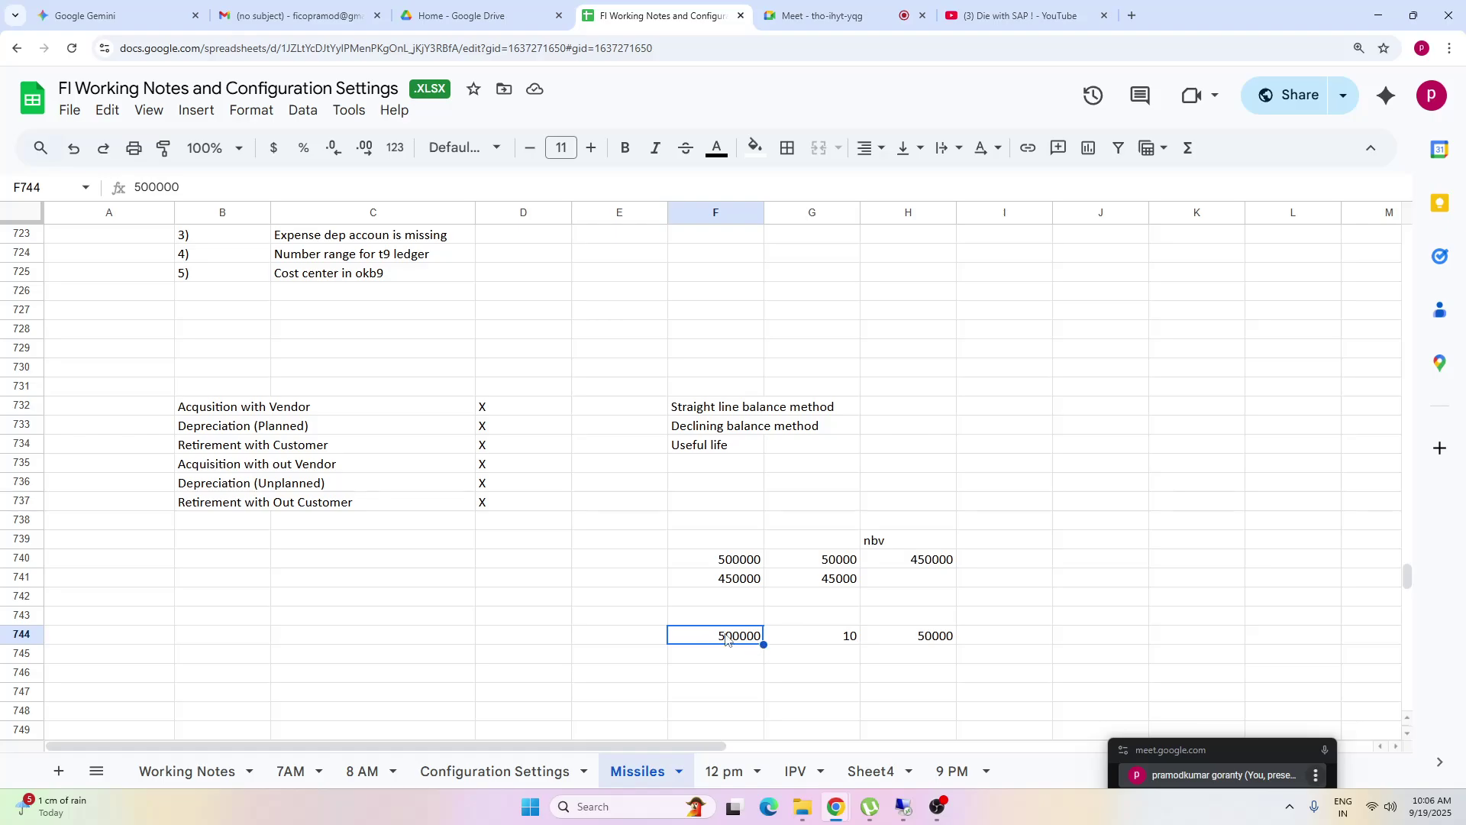
text(60000)
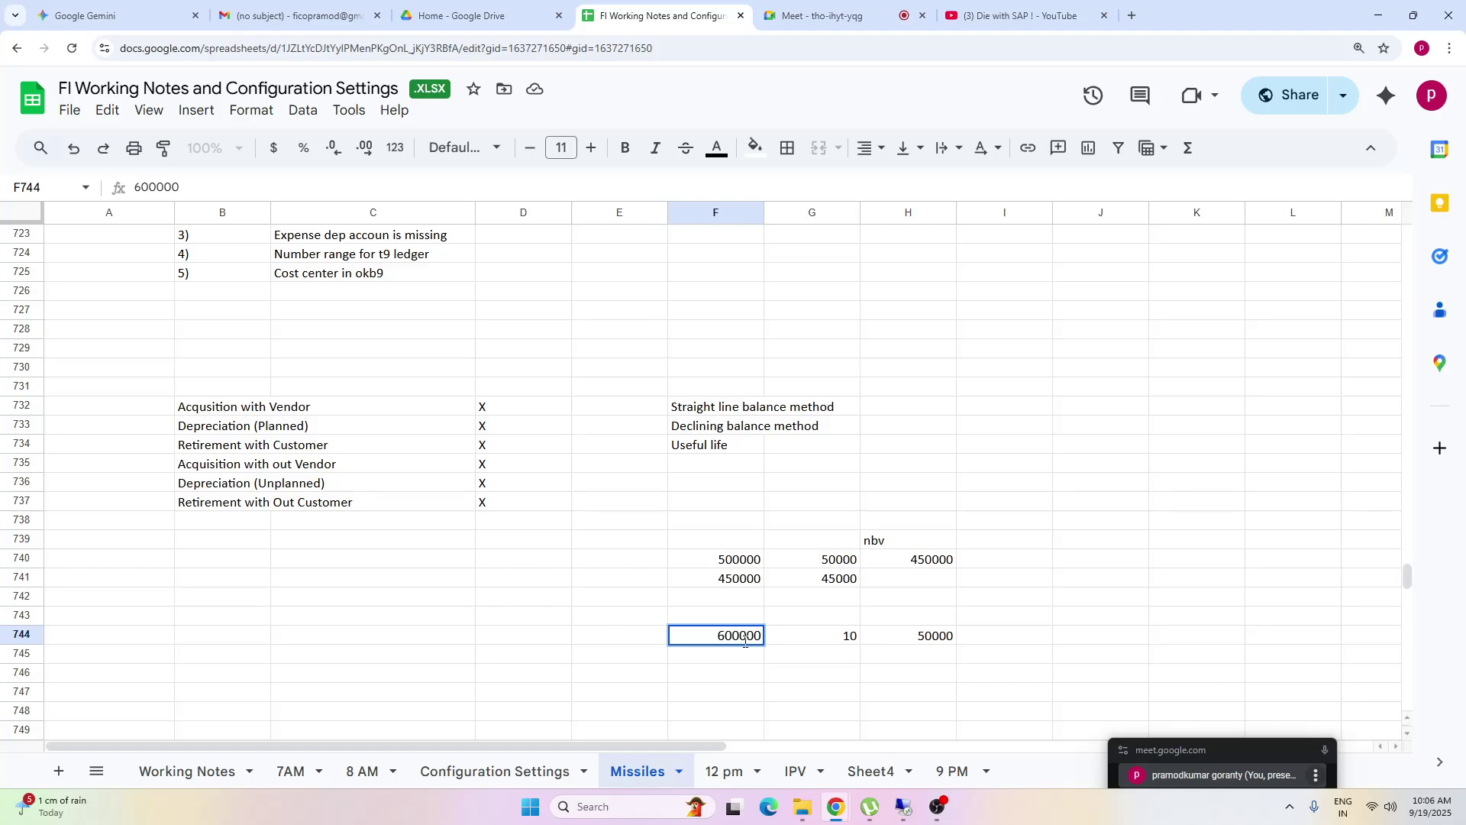
text(0)
key(Return)
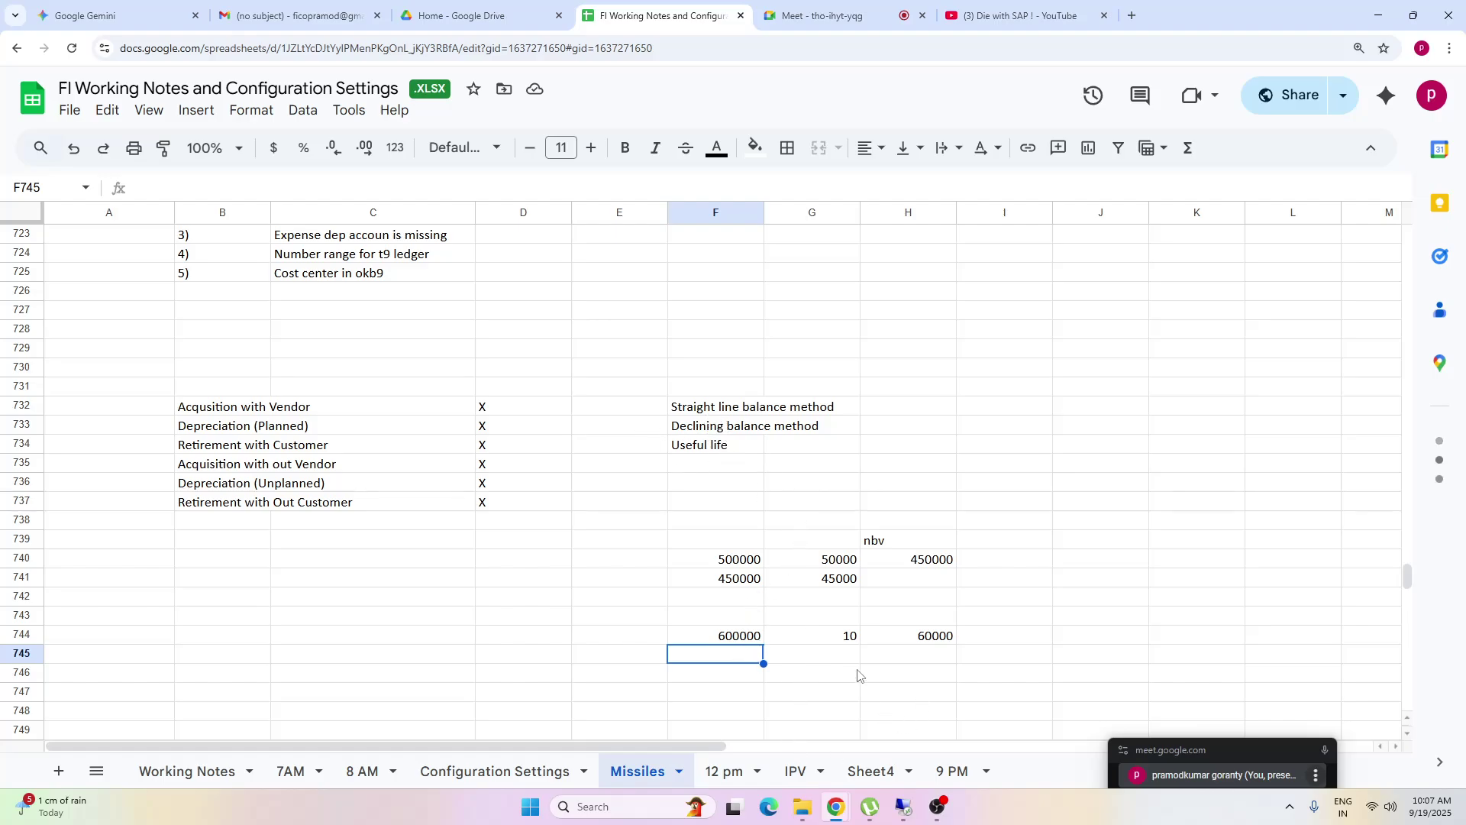
- Review the three depreciation method notes in F732 to F734 and switch back to the SAP Asset Explorer session
click(714, 406)
click(700, 426)
click(689, 449)
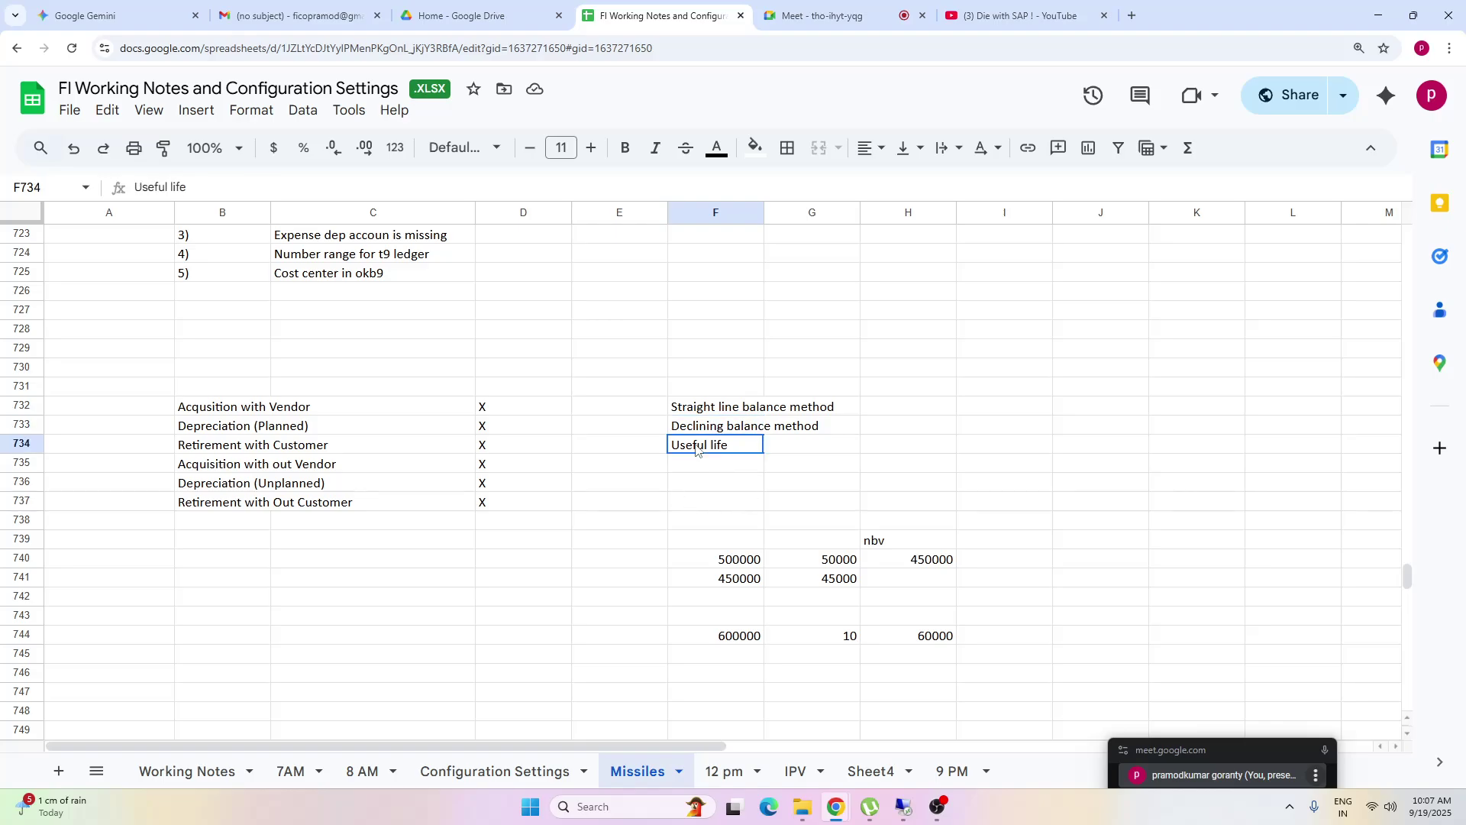
click(904, 808)
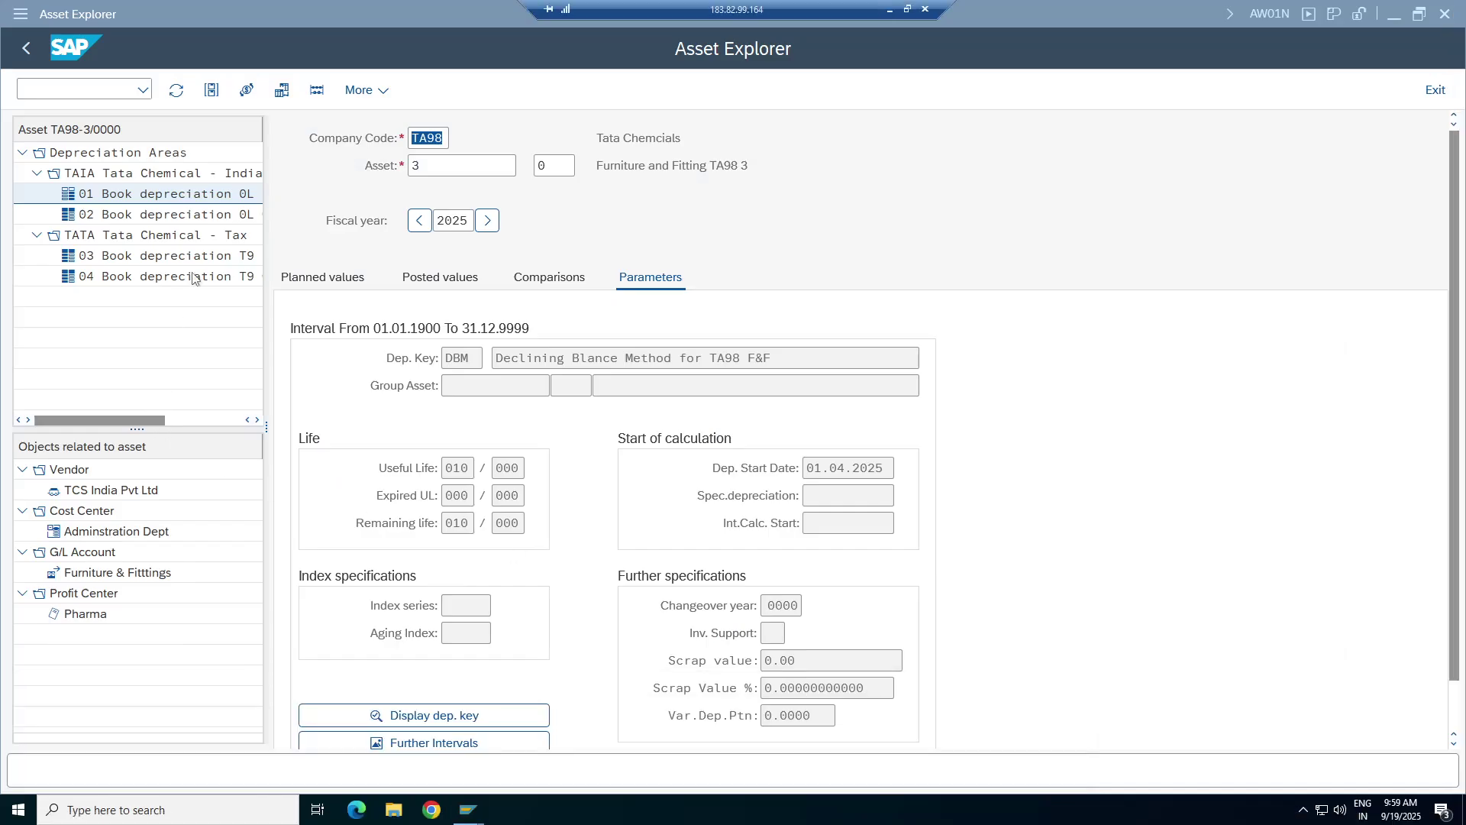
- Leave the Asset Explorer, switch to the depreciation areas configuration session and return to the Asset Accounting implementation guide structure
key(F3)
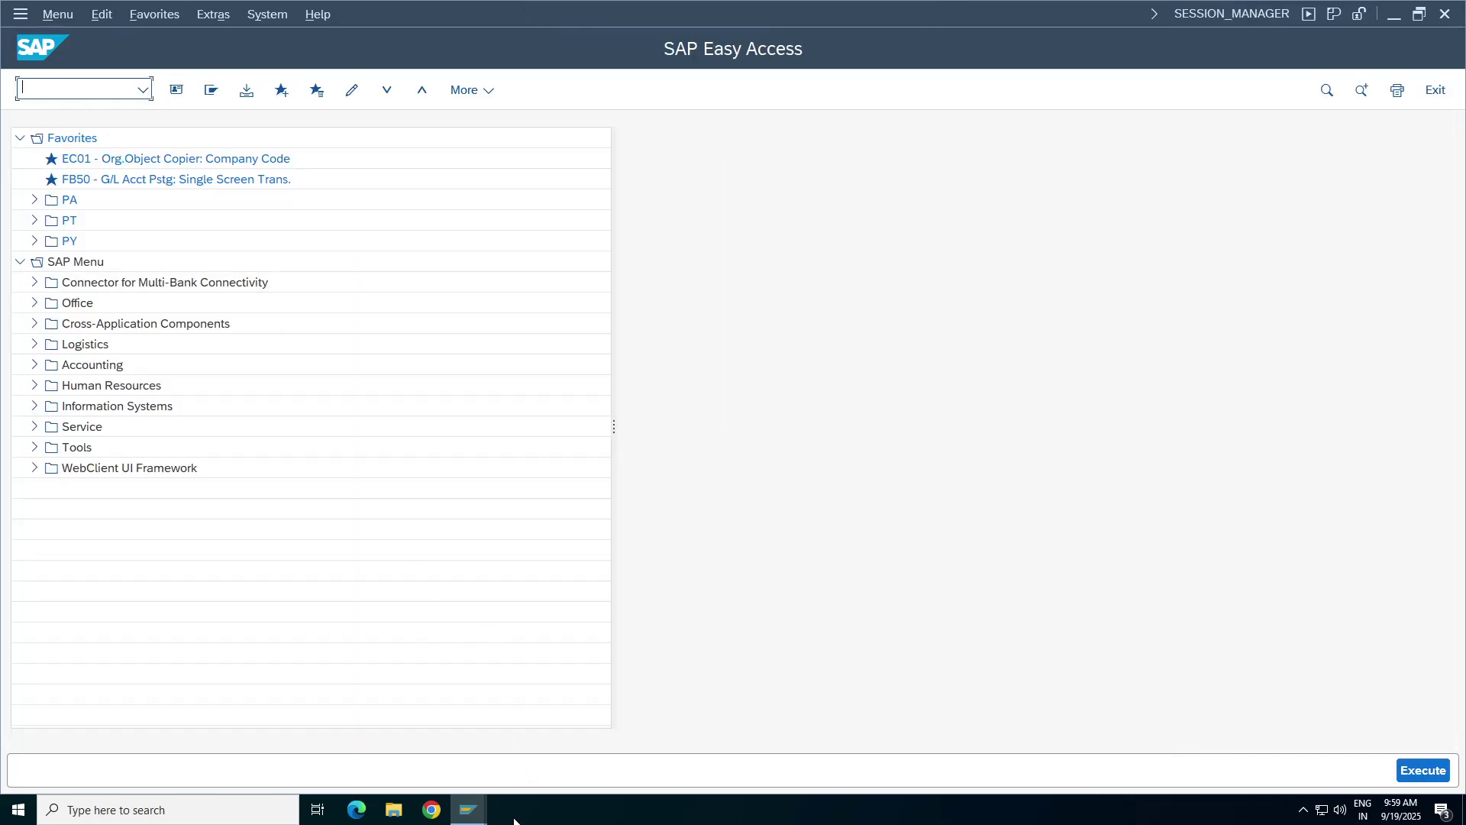
click(476, 814)
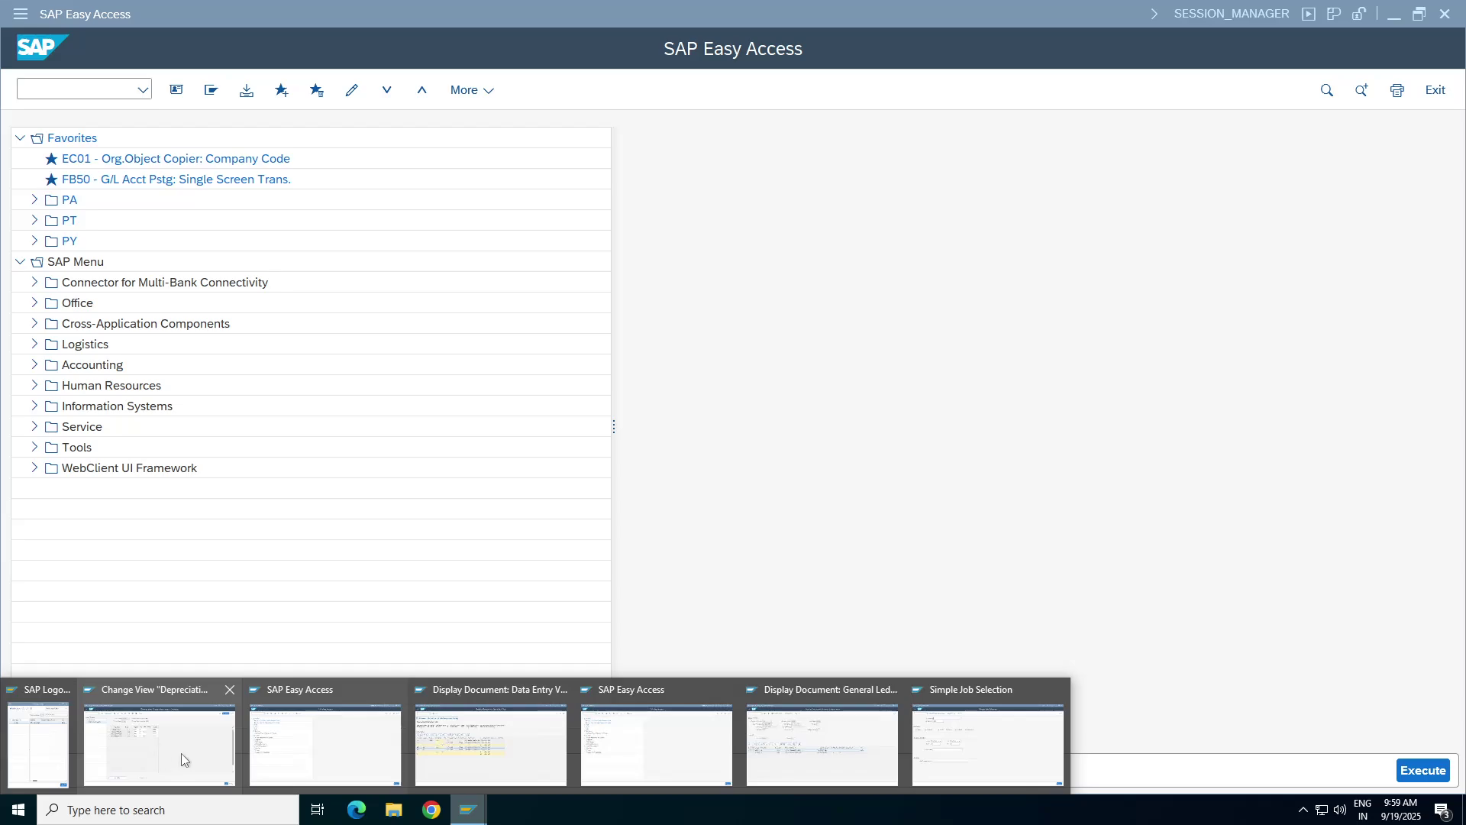
click(181, 759)
click(26, 47)
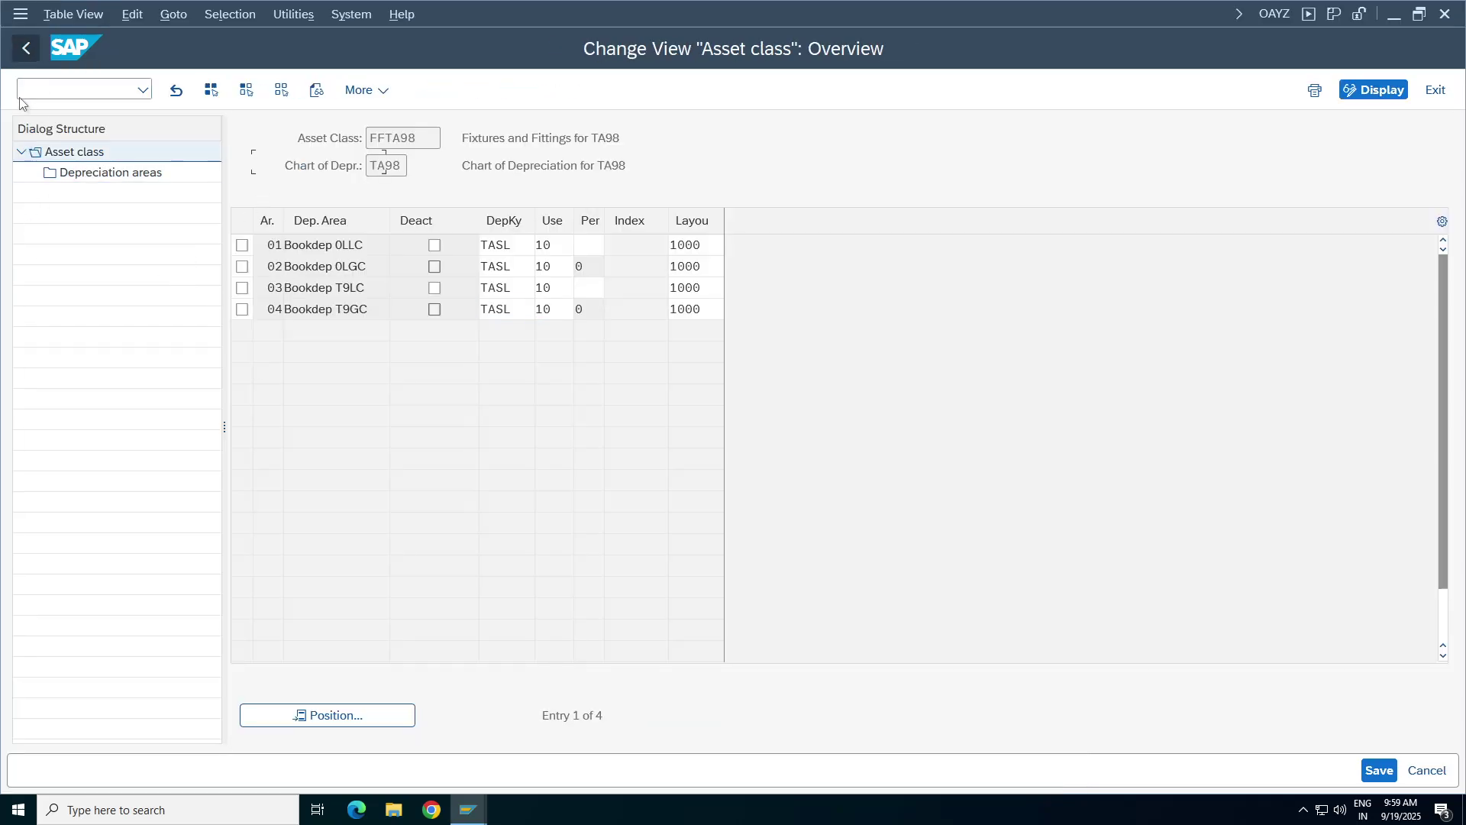
click(25, 47)
click(25, 47)
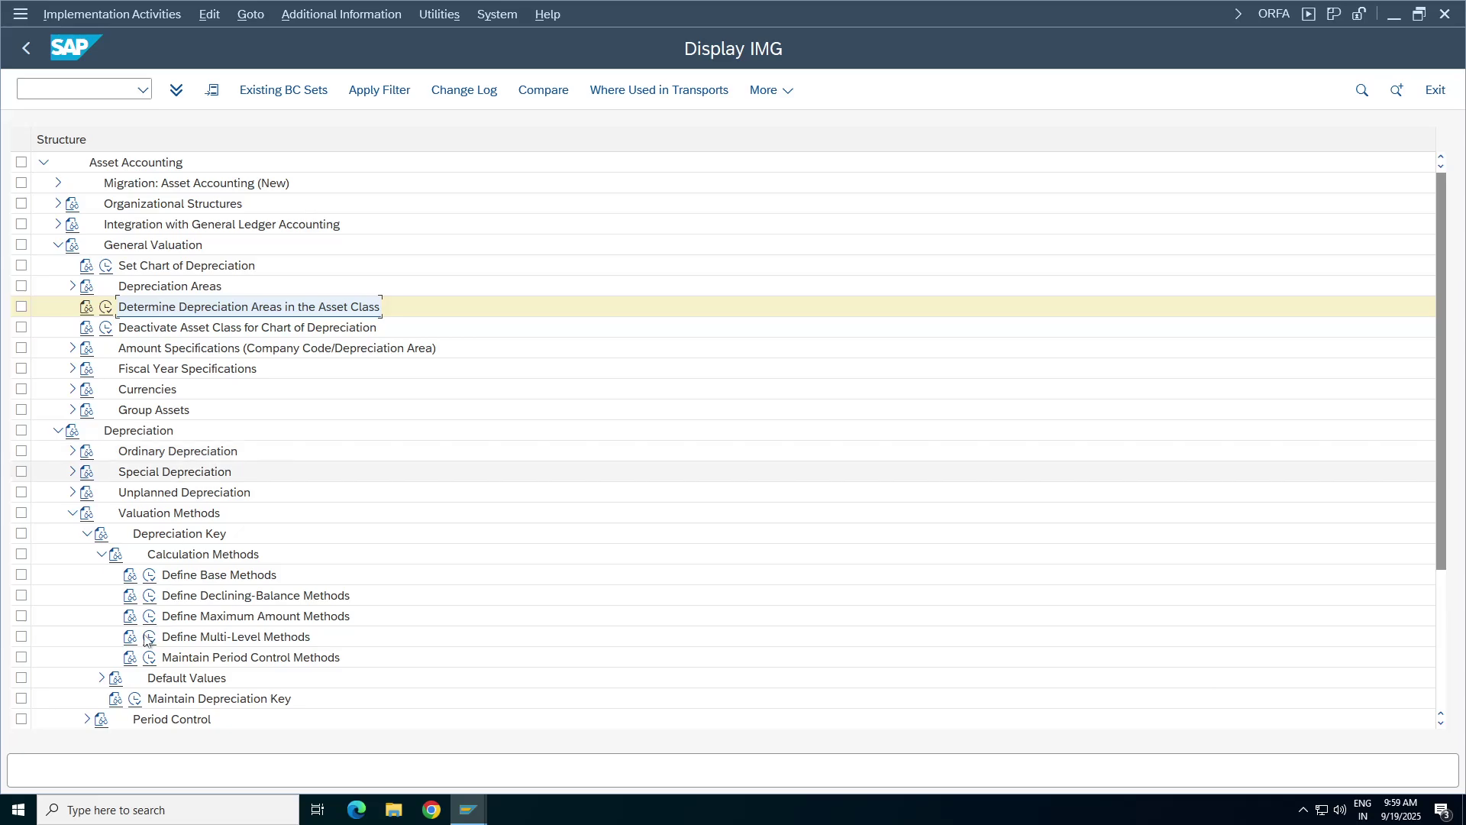
- Review base method 0011, Ordinary: percentage from useful life, in the base method definitions and return to the implementation guide
click(150, 575)
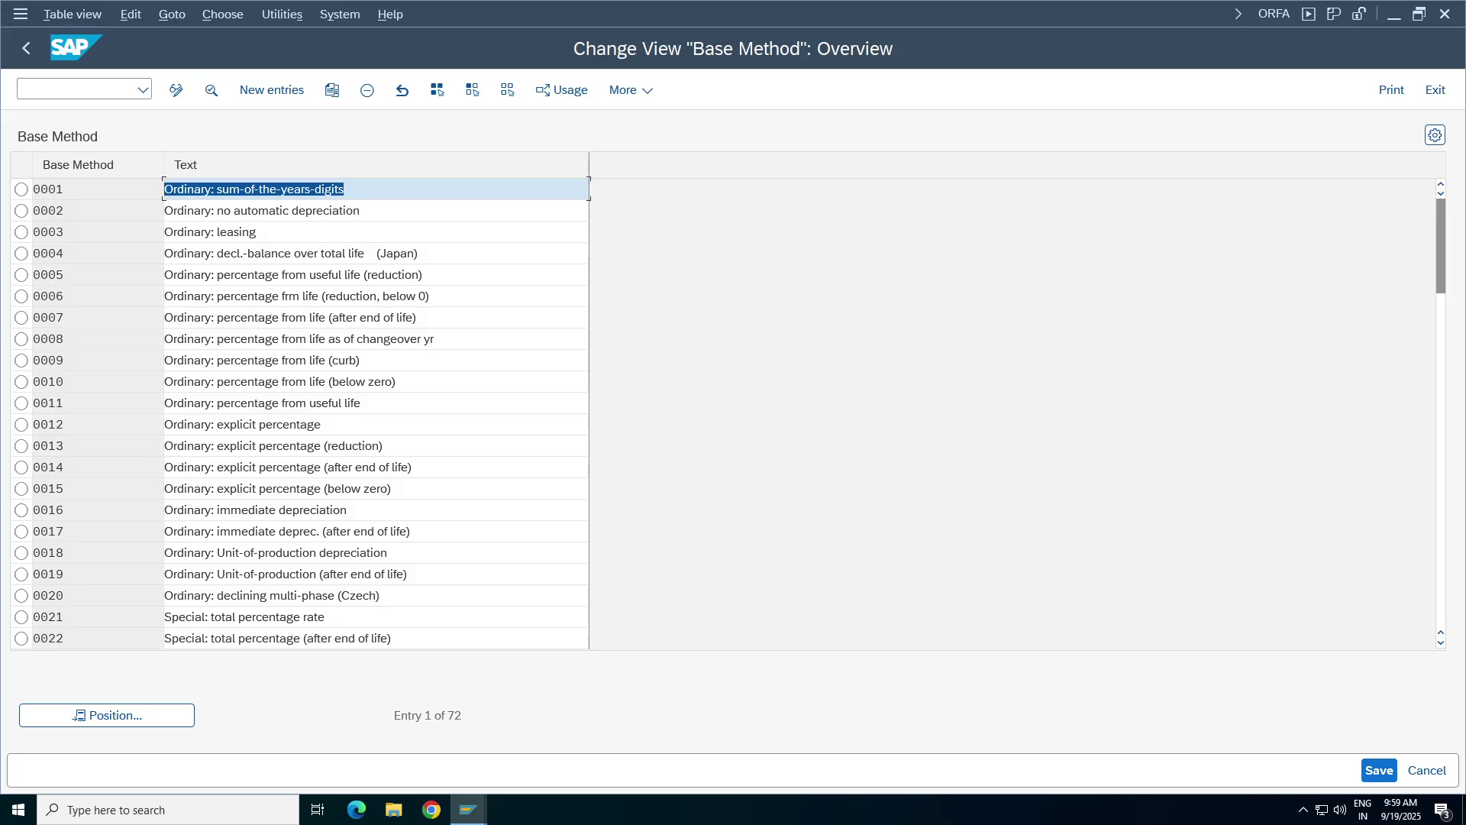
click(262, 402)
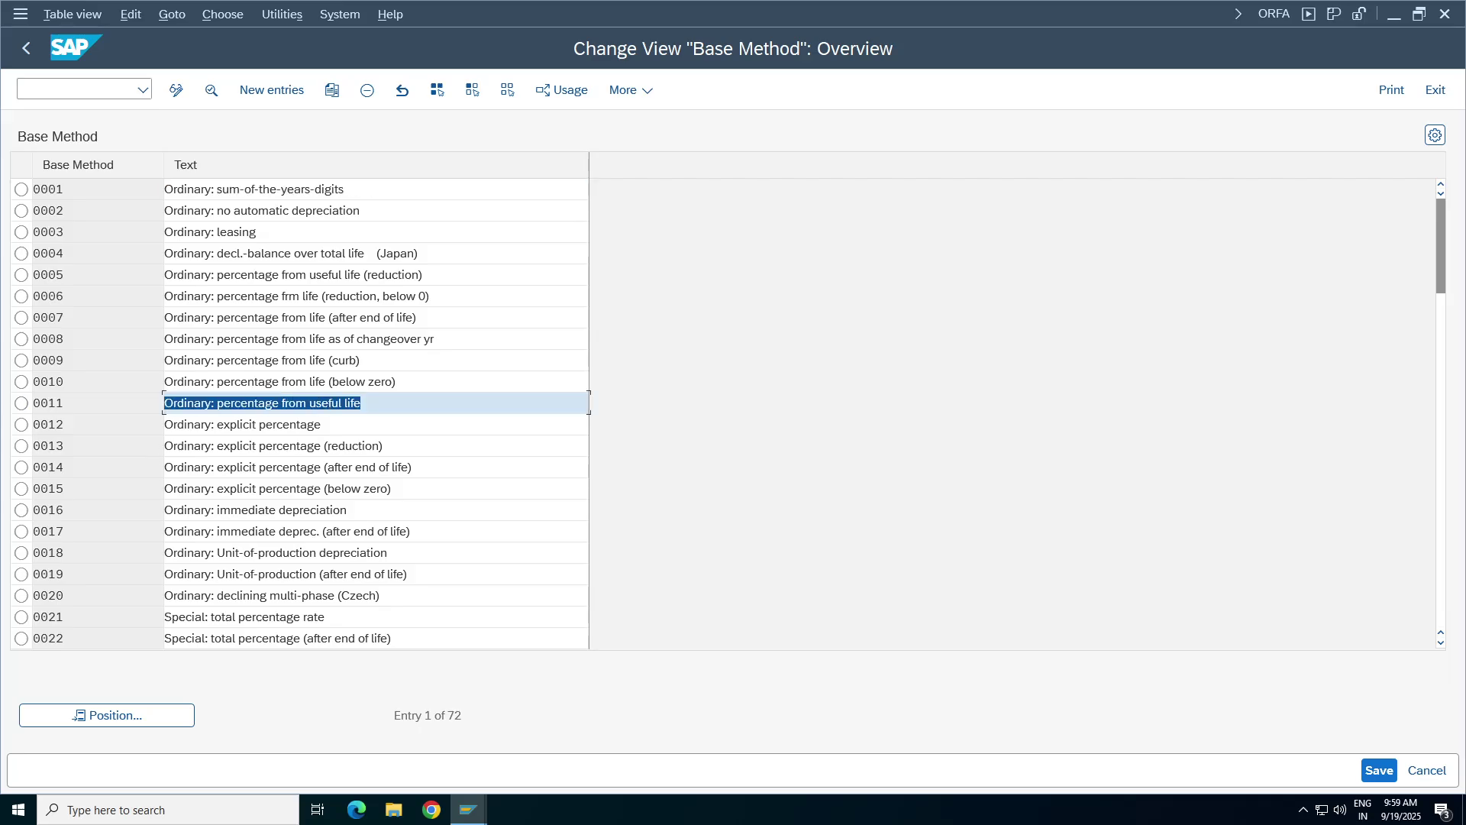
click(21, 403)
drag(363, 404, 164, 403)
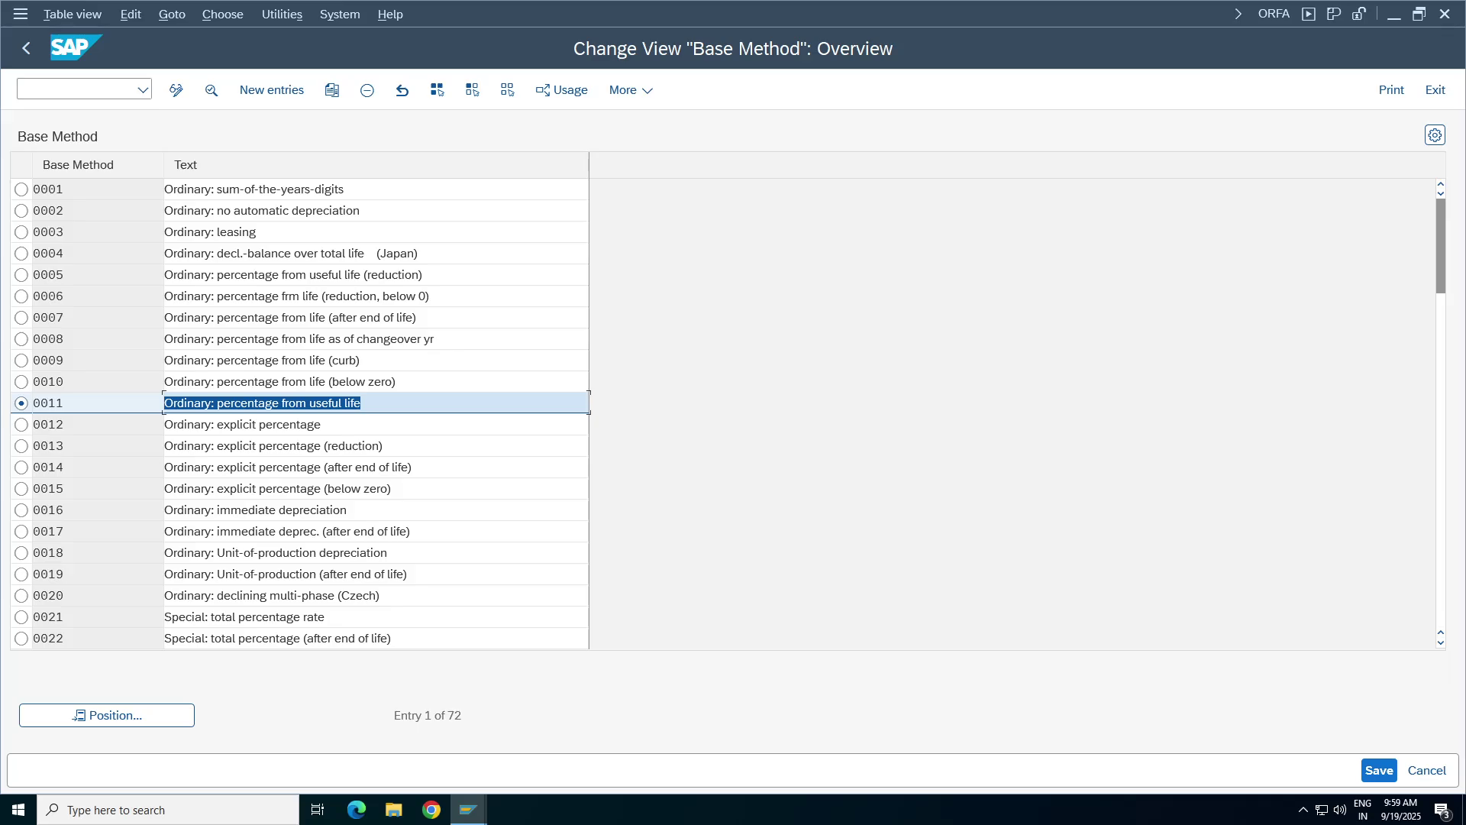
click(28, 46)
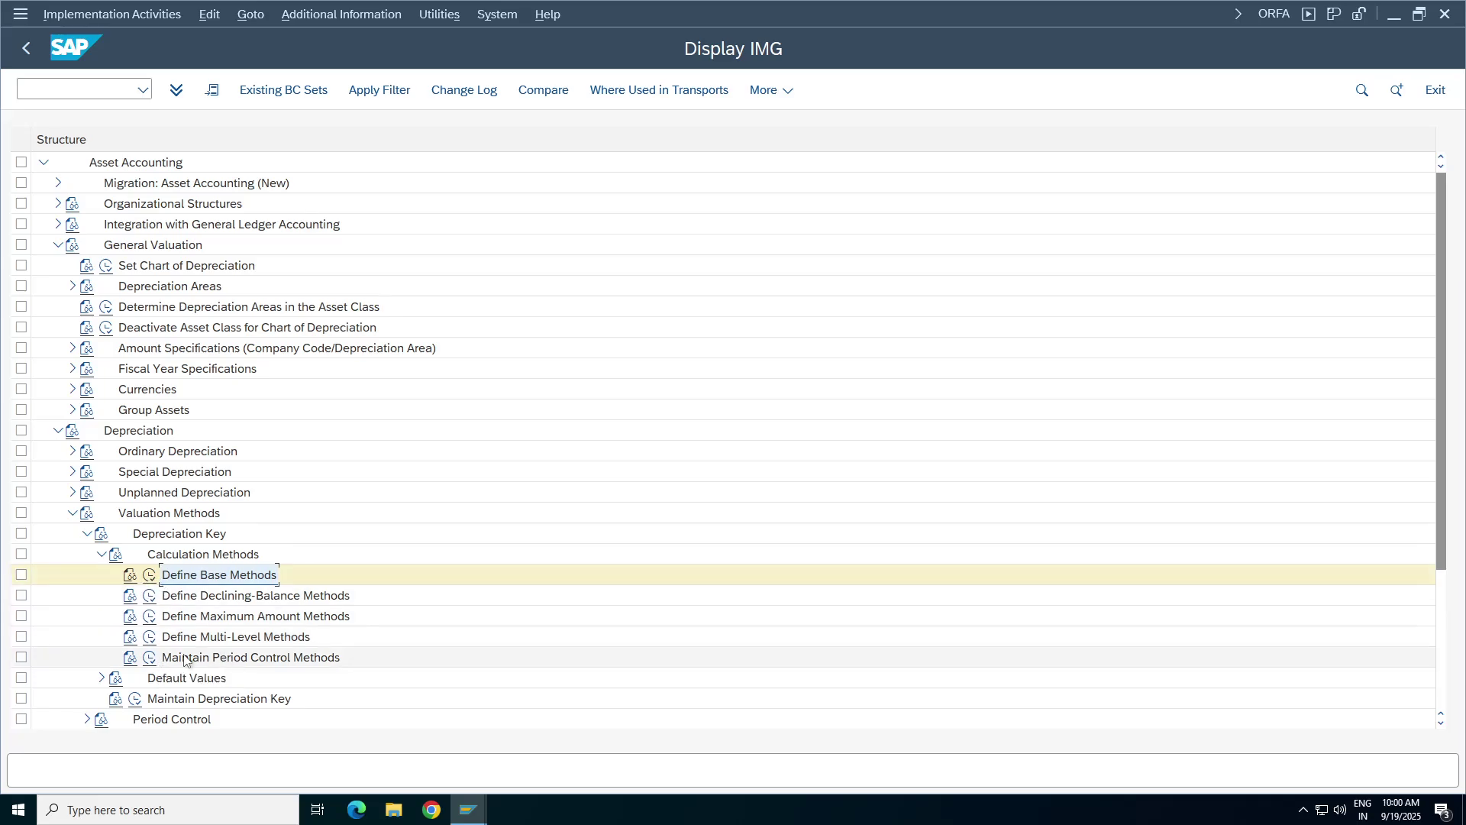
- Create multilevel method ULM in chart of depreciation TA98, described as "Useful life Fur.Fittings for TA98", with validity starting from capitalization date
click(148, 636)
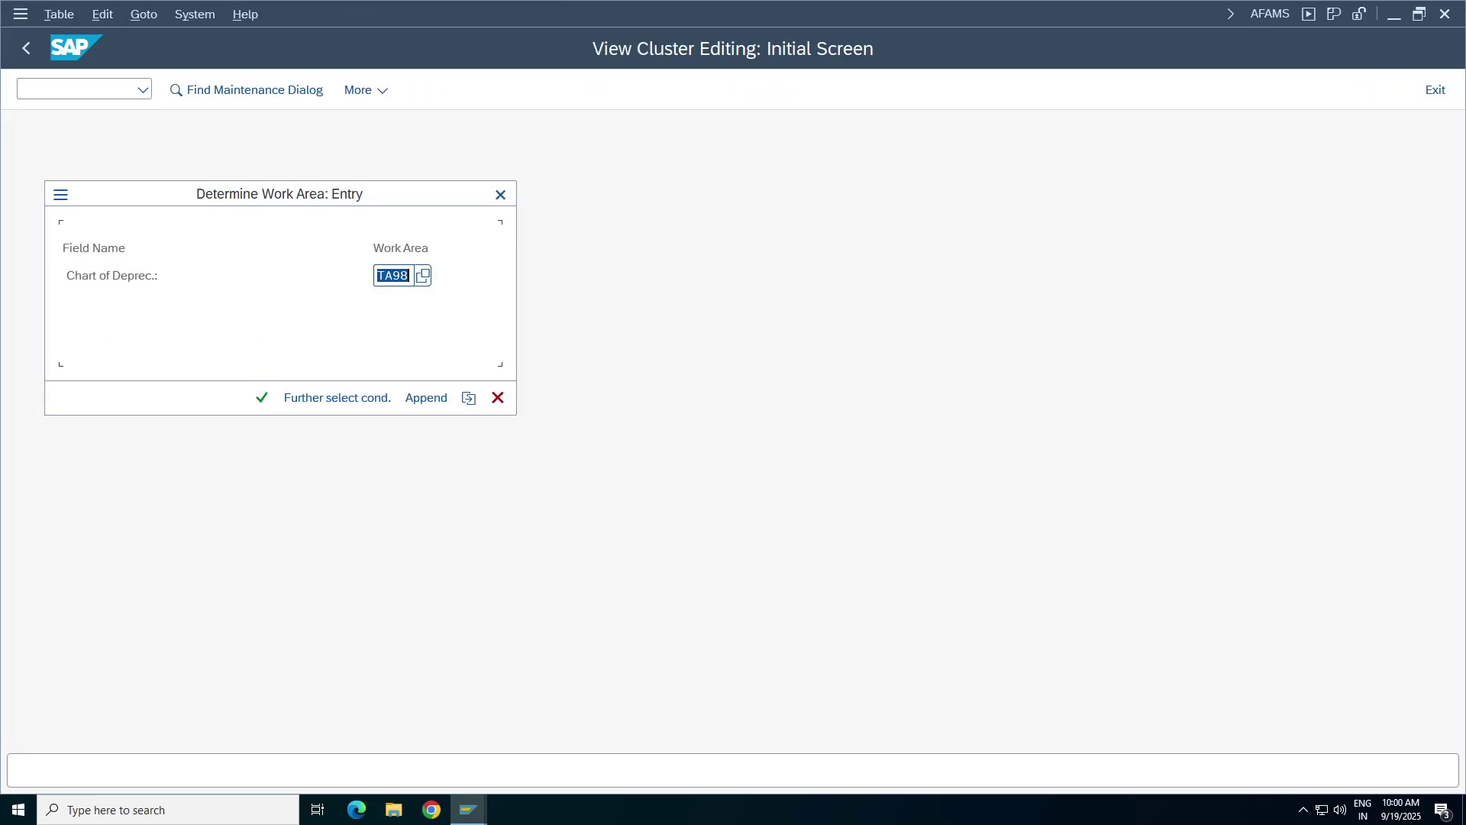
click(261, 397)
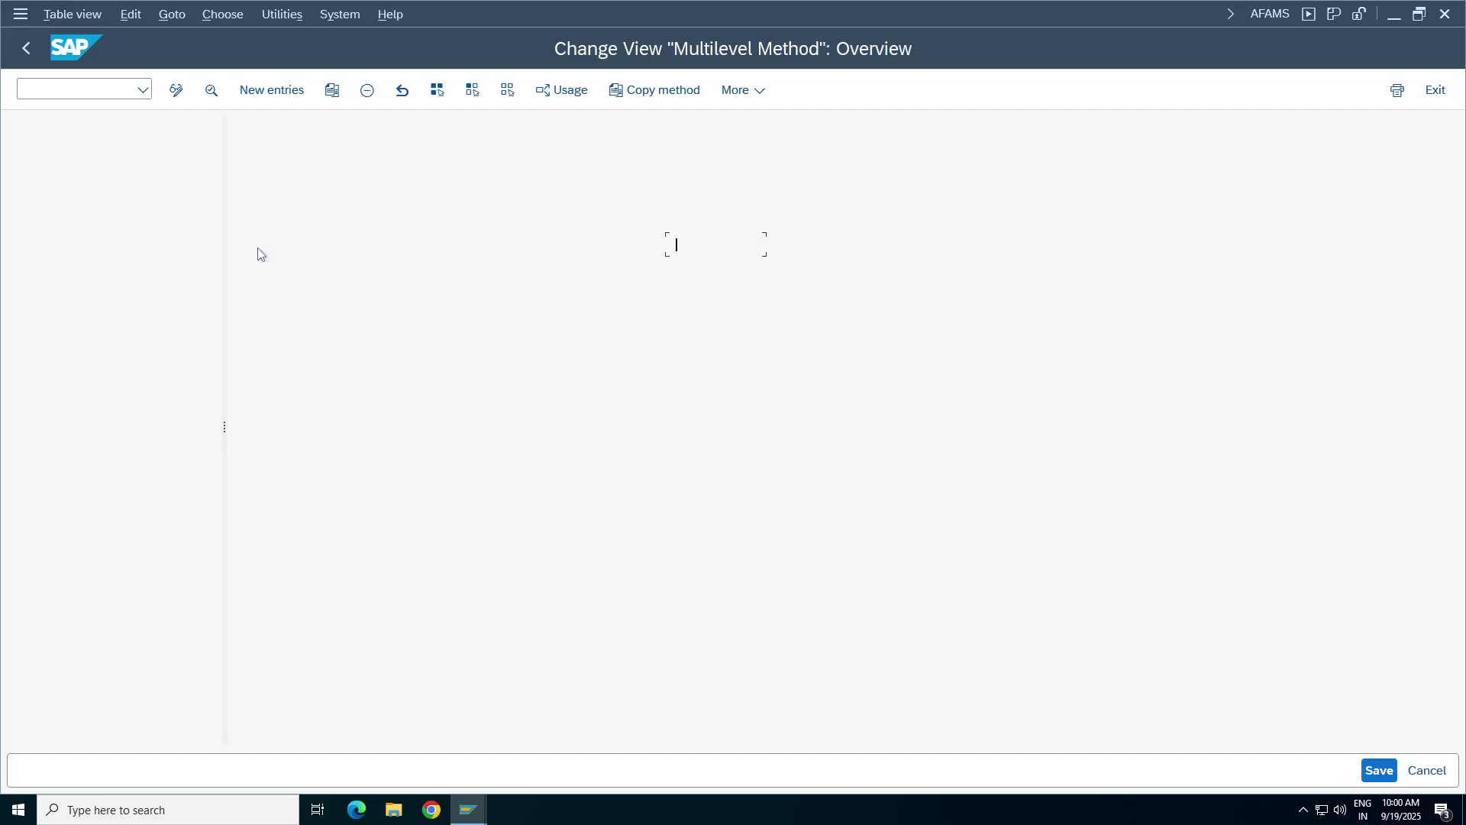
click(271, 90)
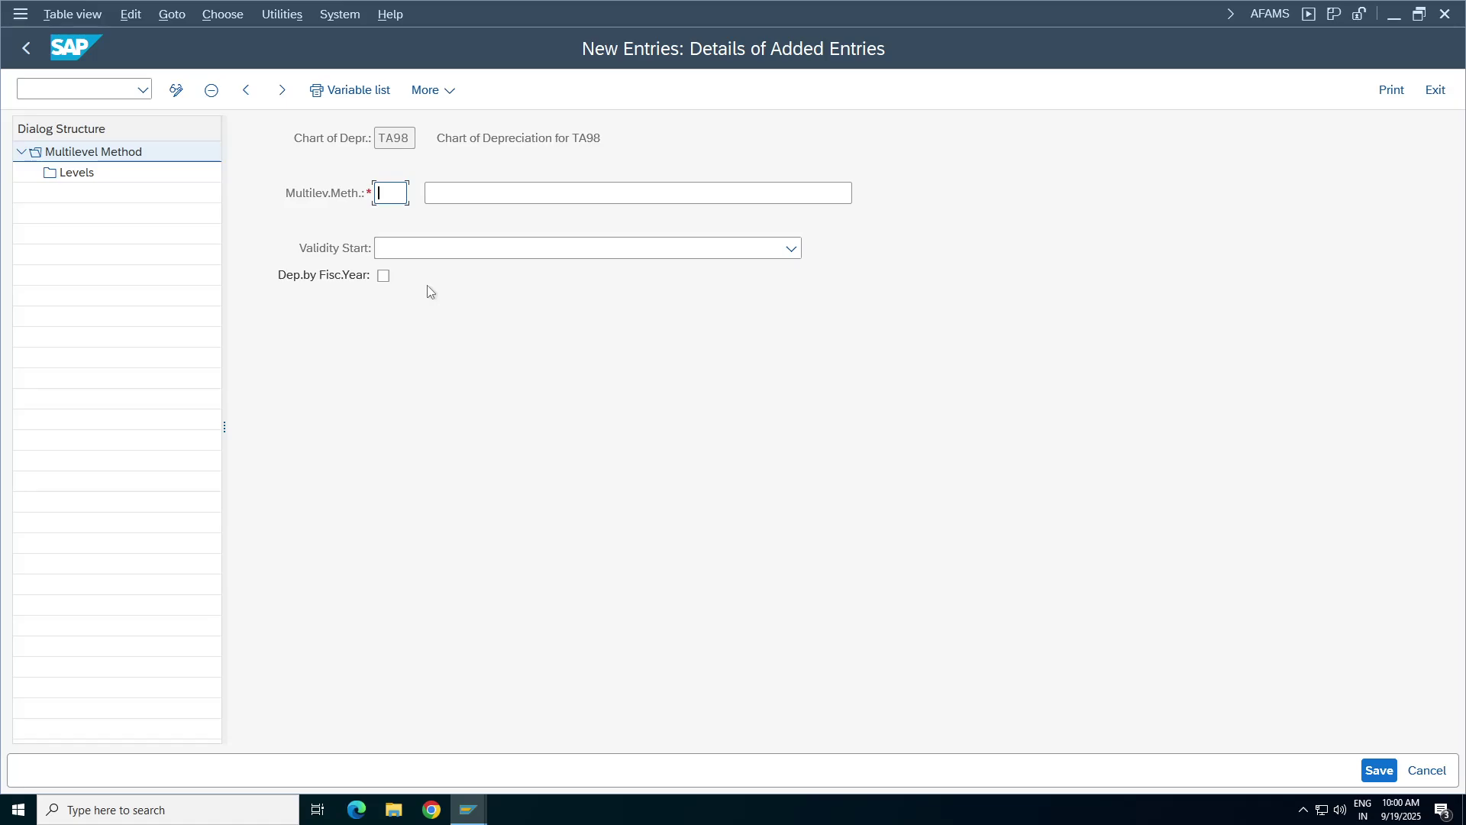
click(429, 192)
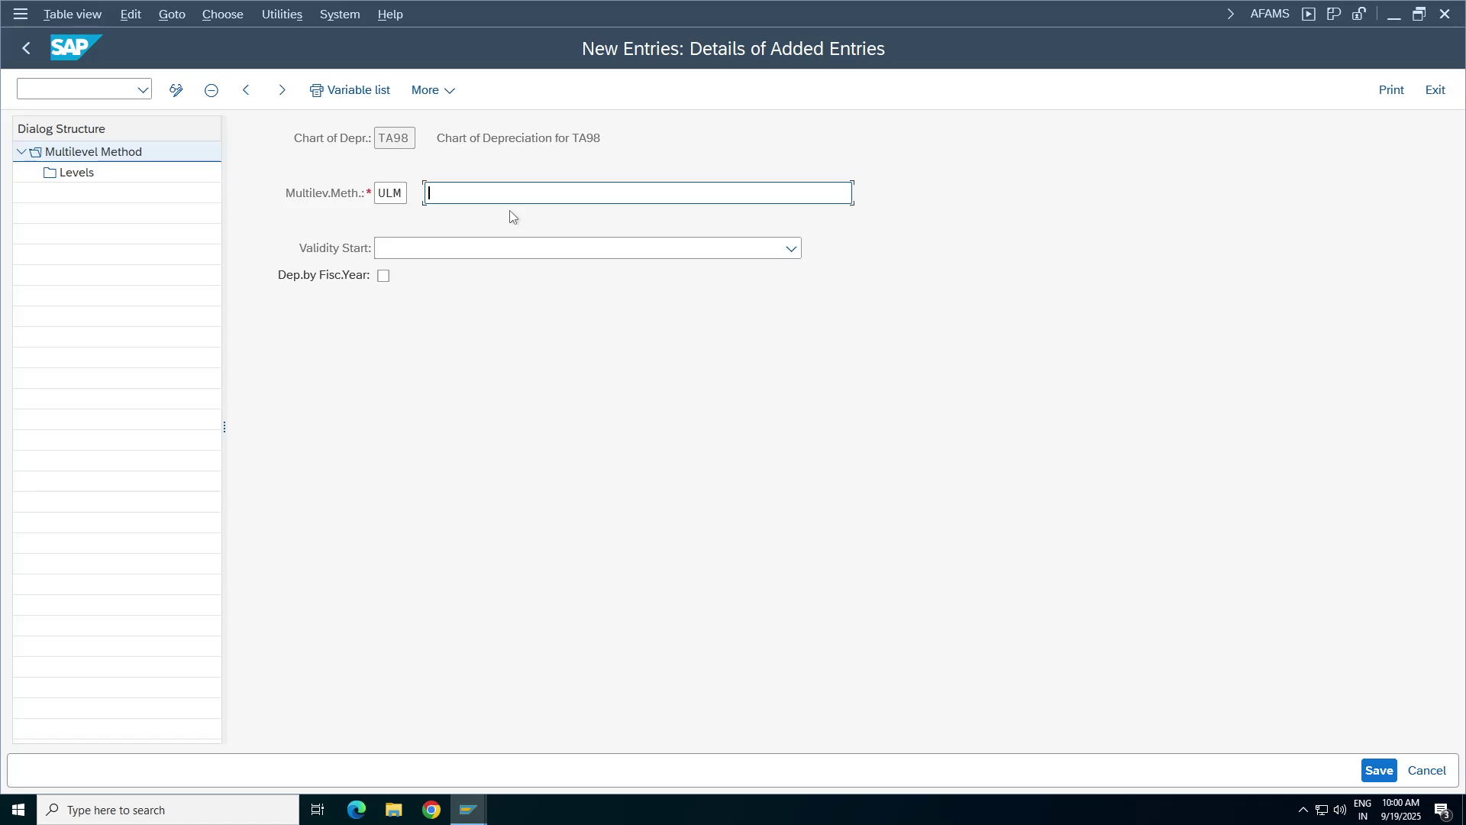
text(Use)
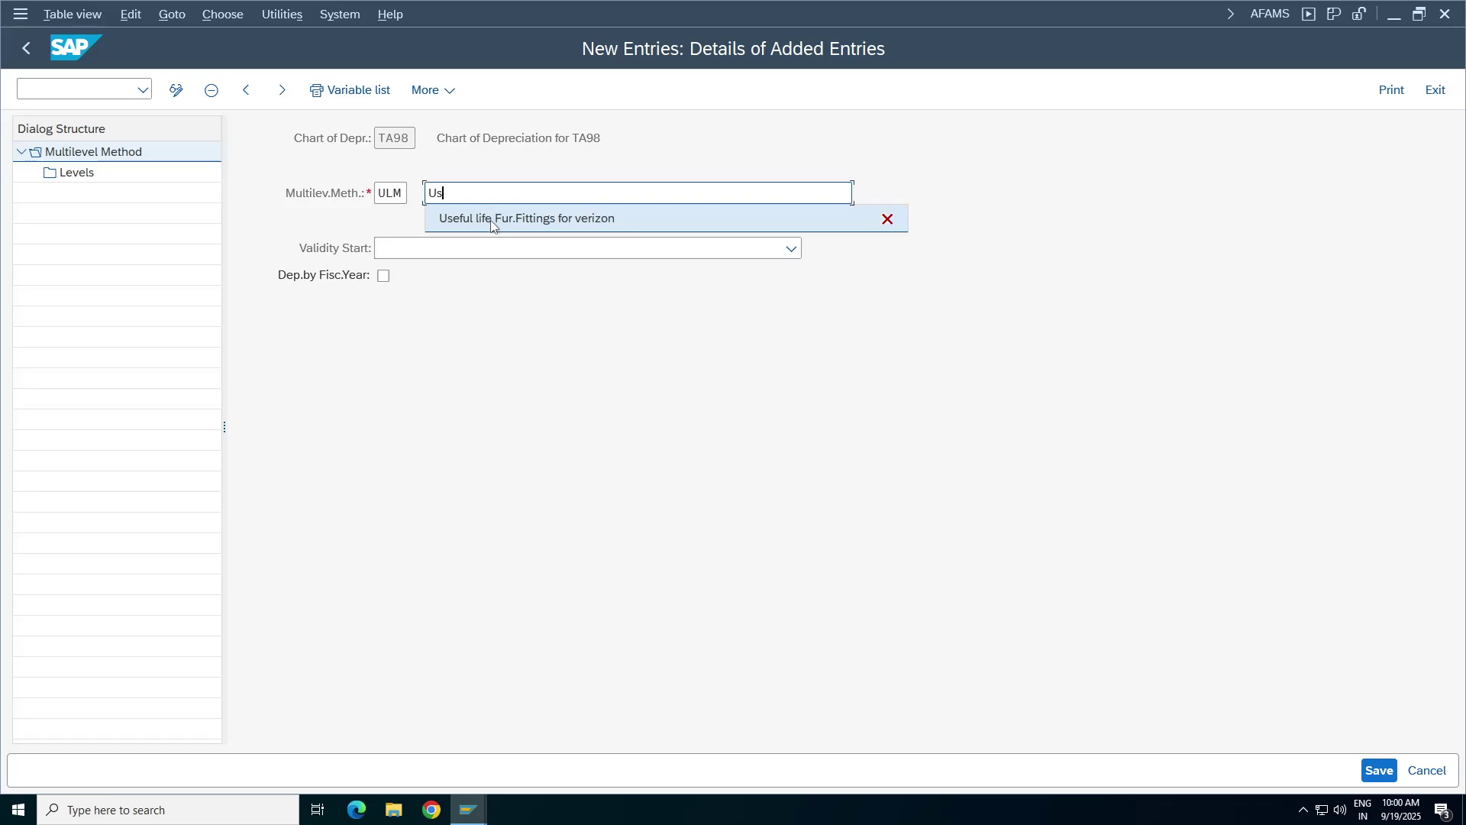
click(492, 221)
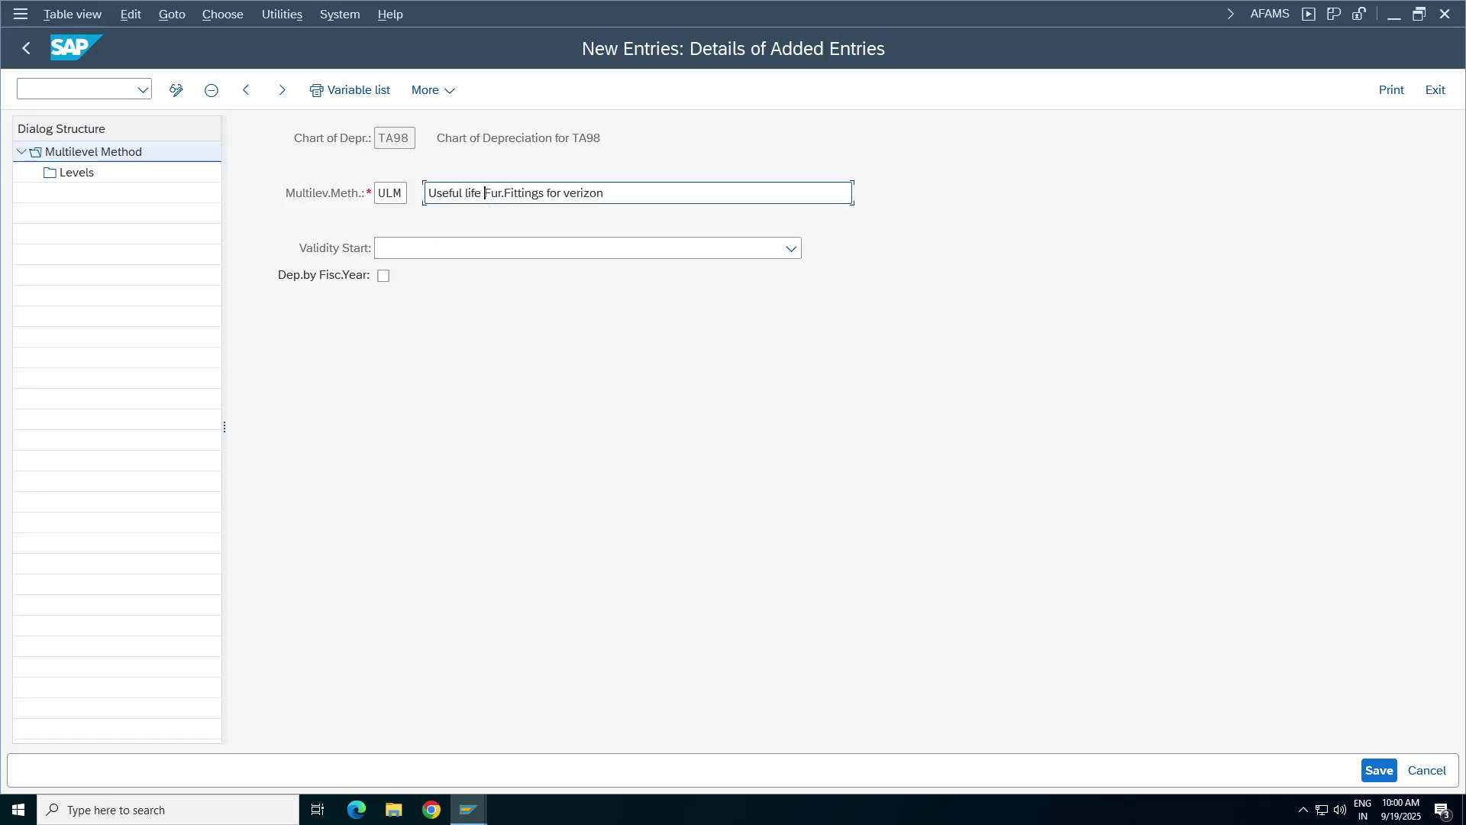
key(BackSpace)
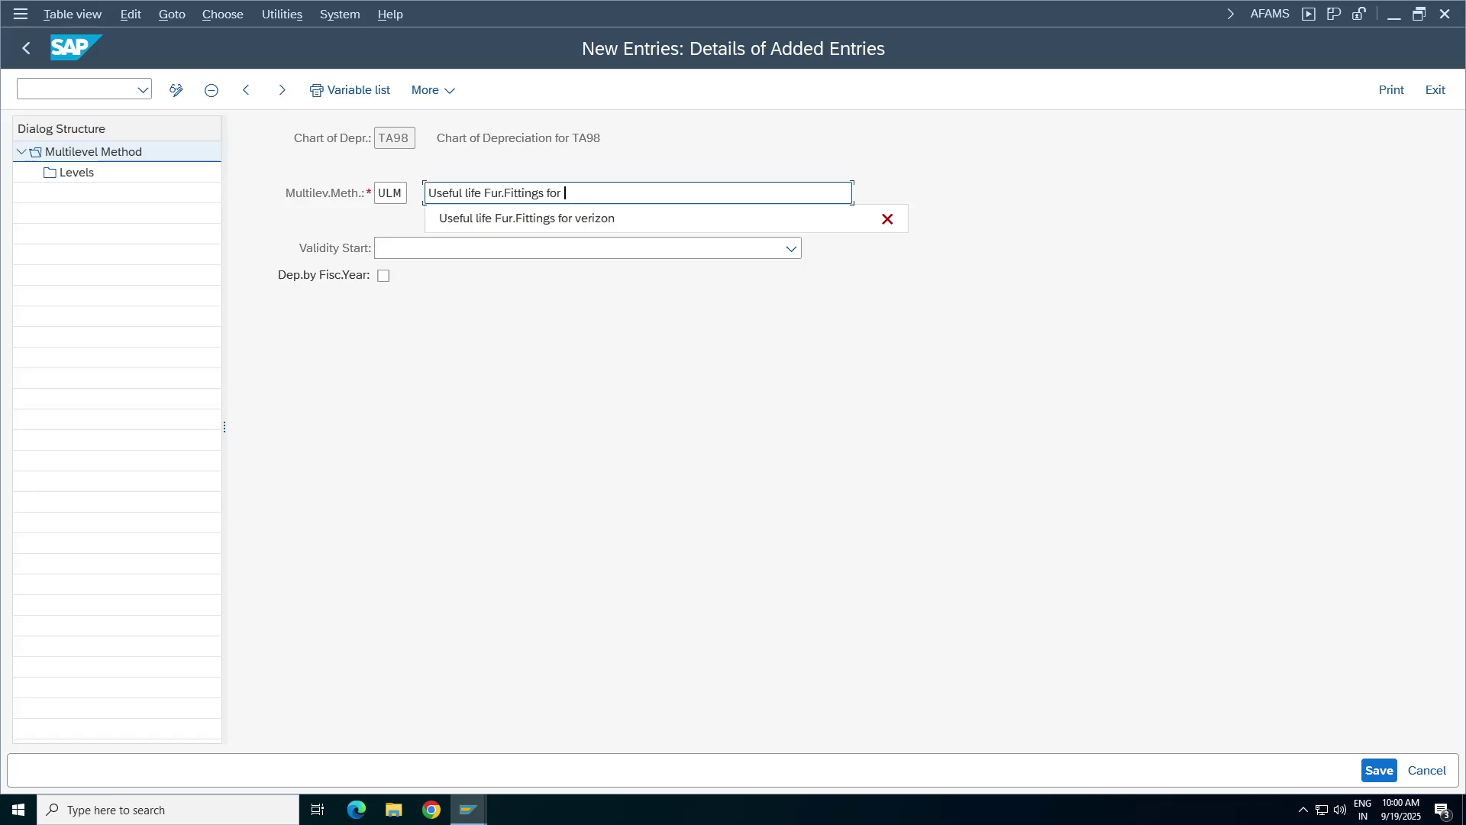
text(TA98)
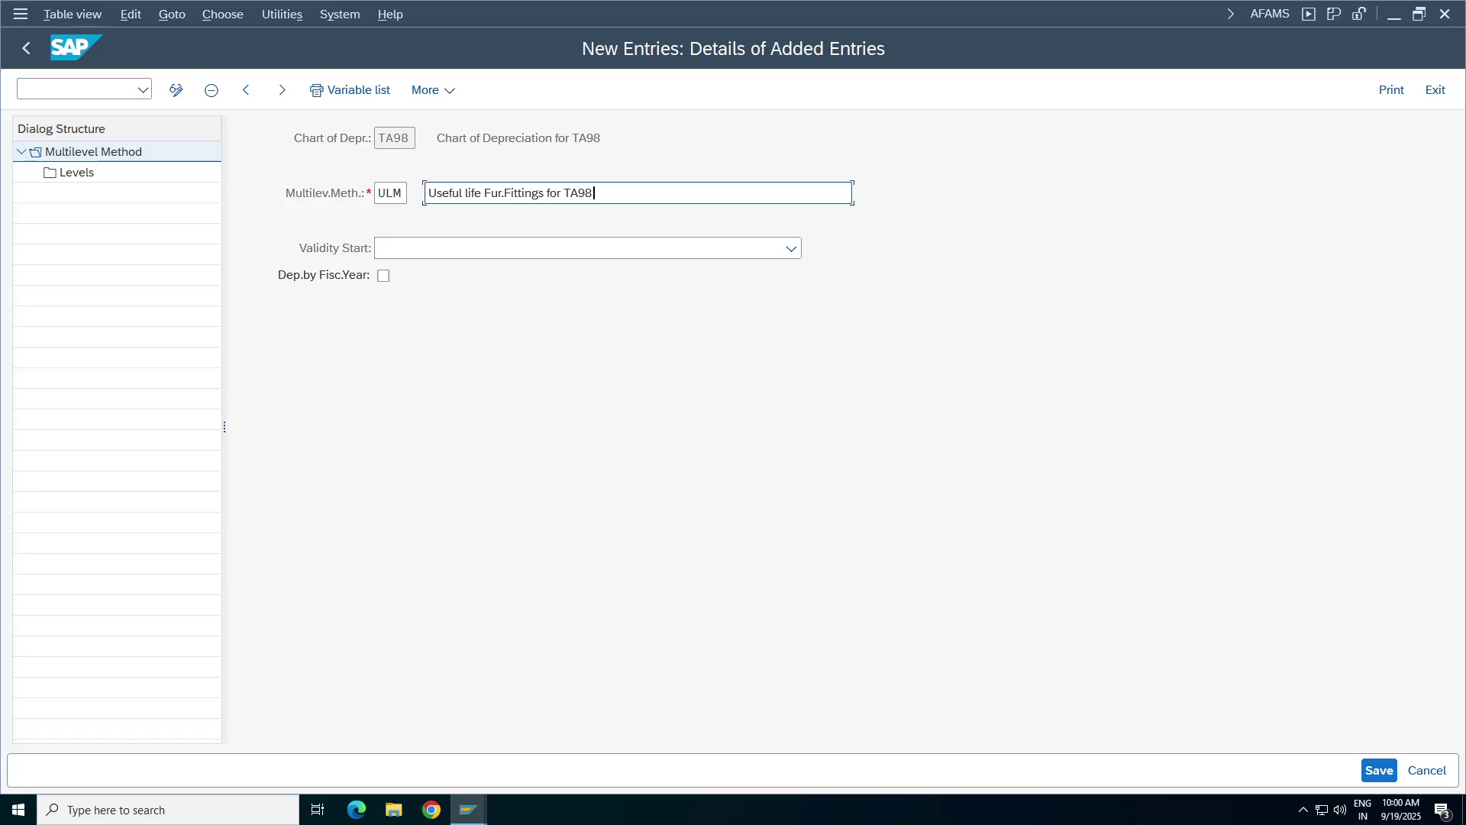
click(501, 249)
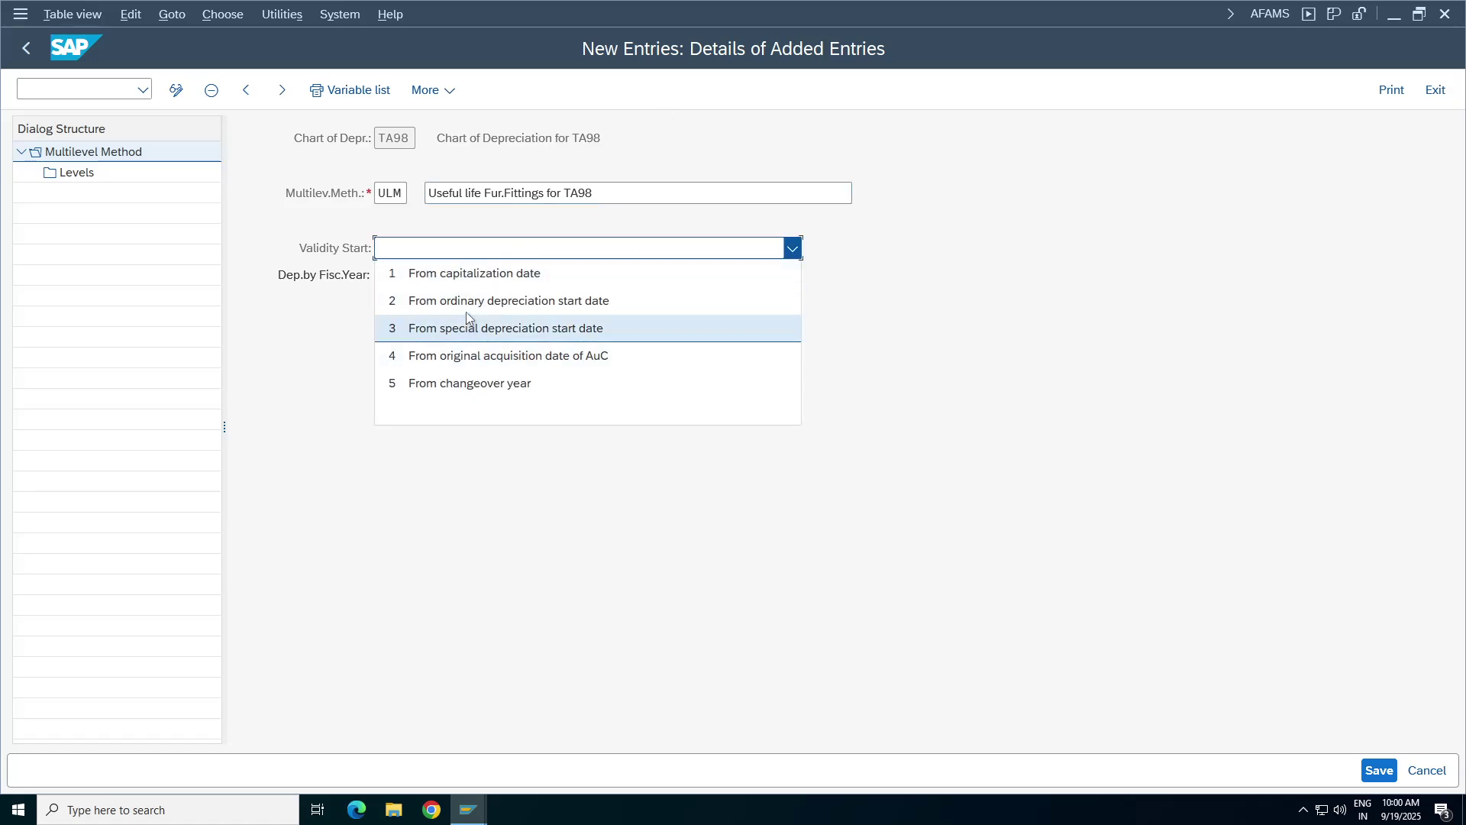
click(467, 276)
- Add a level entry to multilevel method ULM with acquisition year 9999 and 999 years
double_click(76, 172)
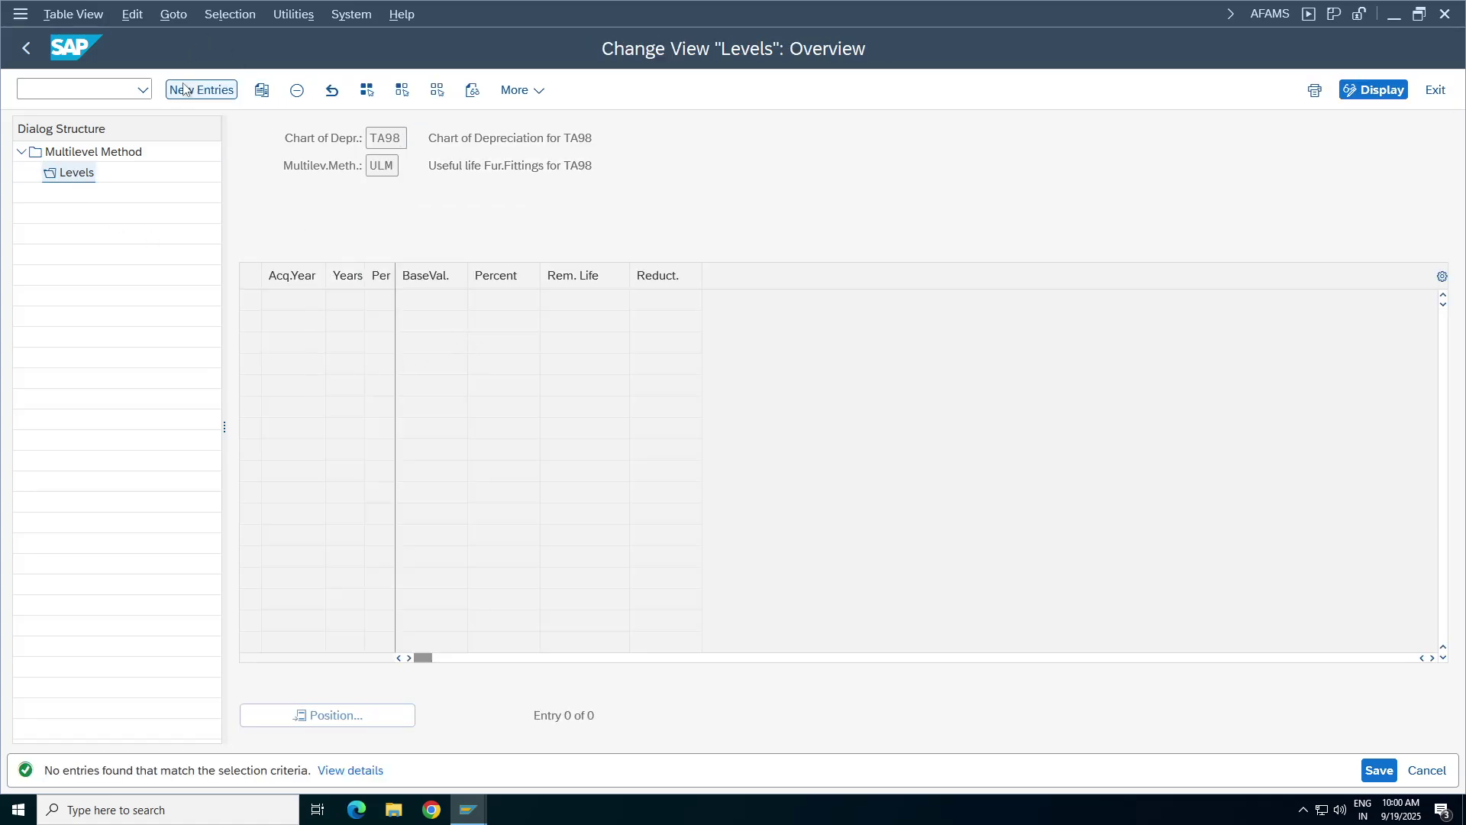
click(201, 89)
click(293, 299)
click(288, 324)
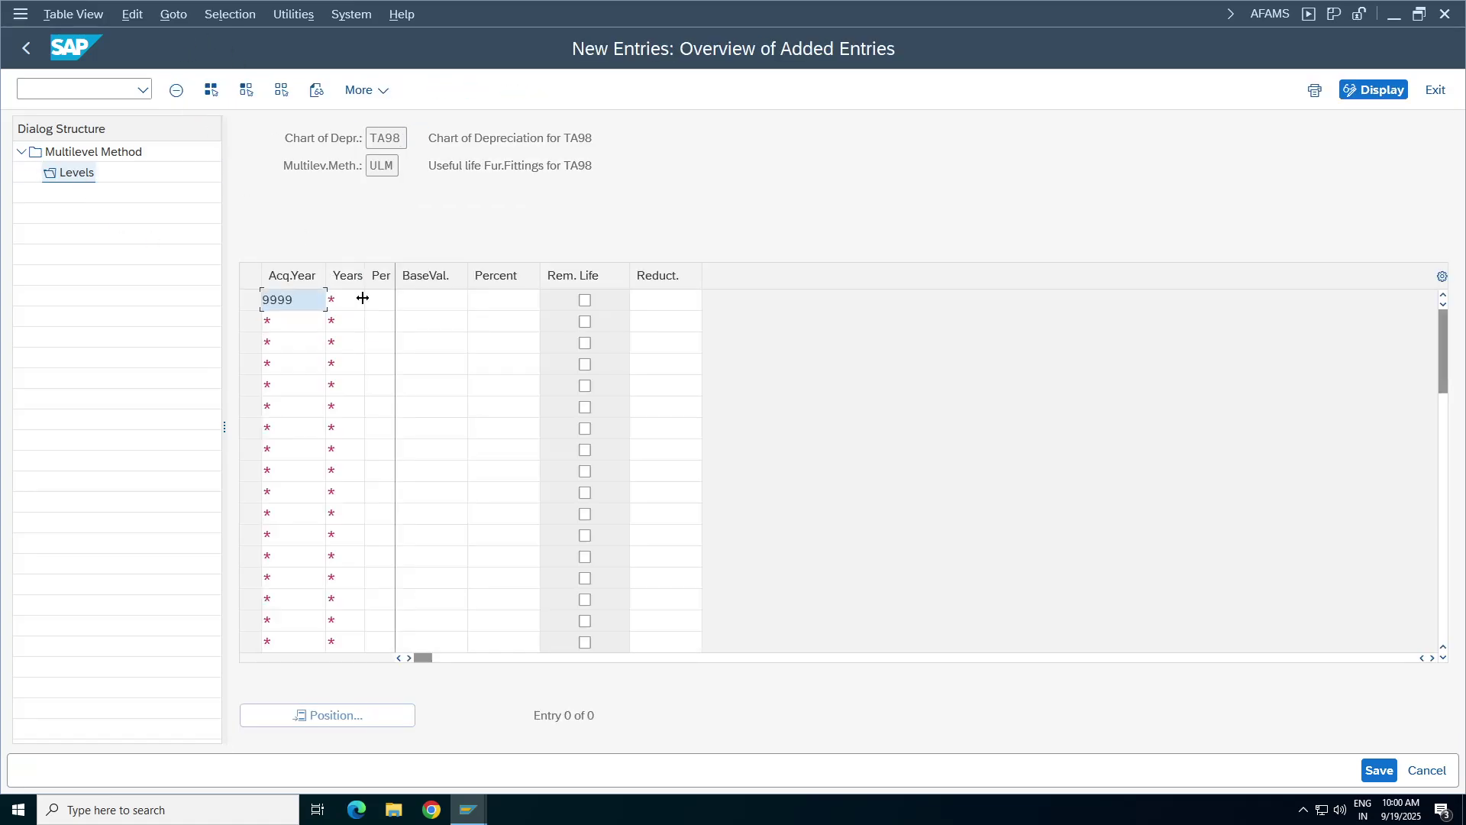
click(360, 299)
click(347, 325)
- Set the level's base value key to 01, Acquisition value, from the list of possible values
click(430, 301)
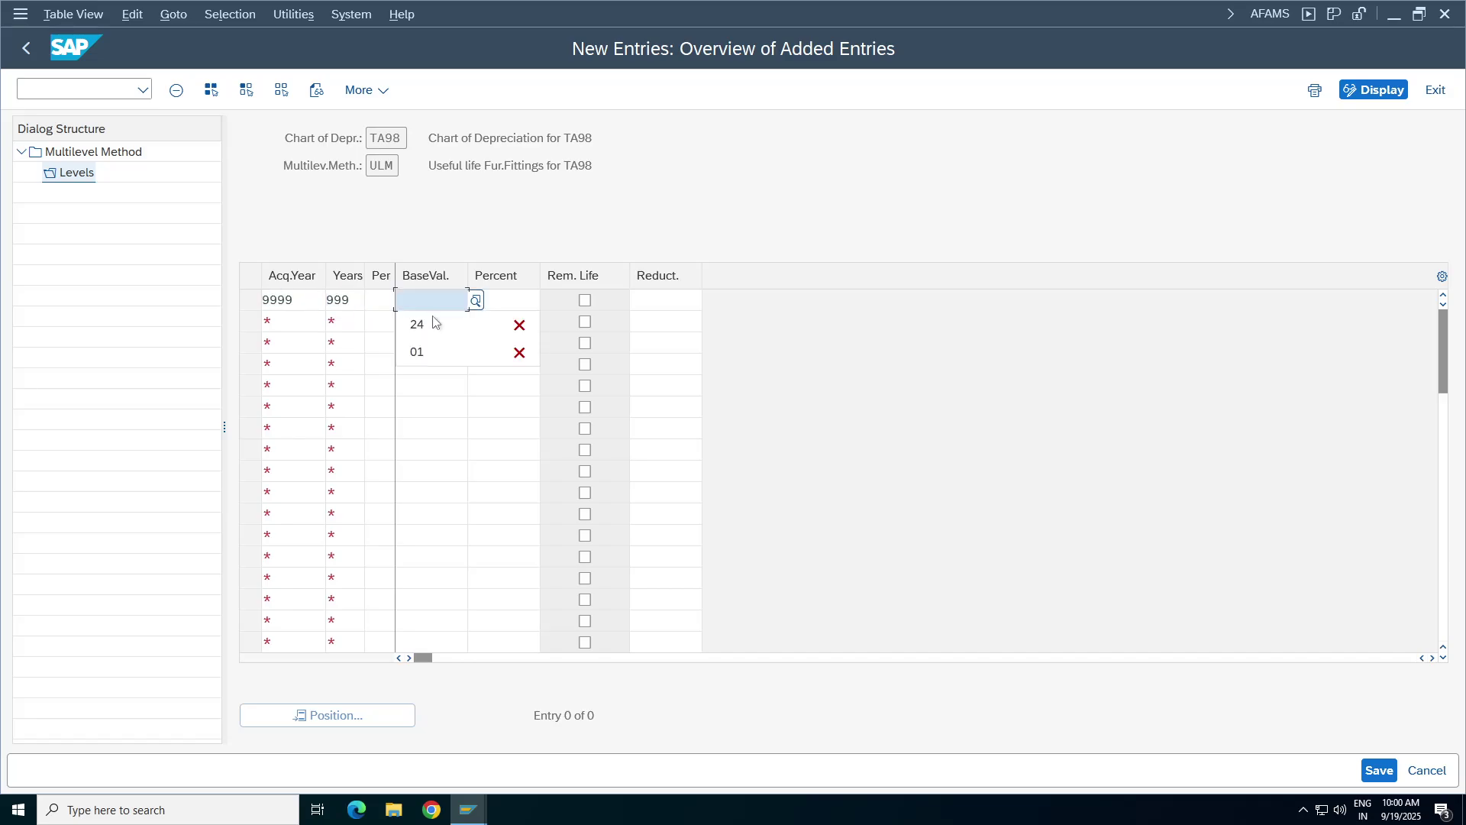
click(476, 301)
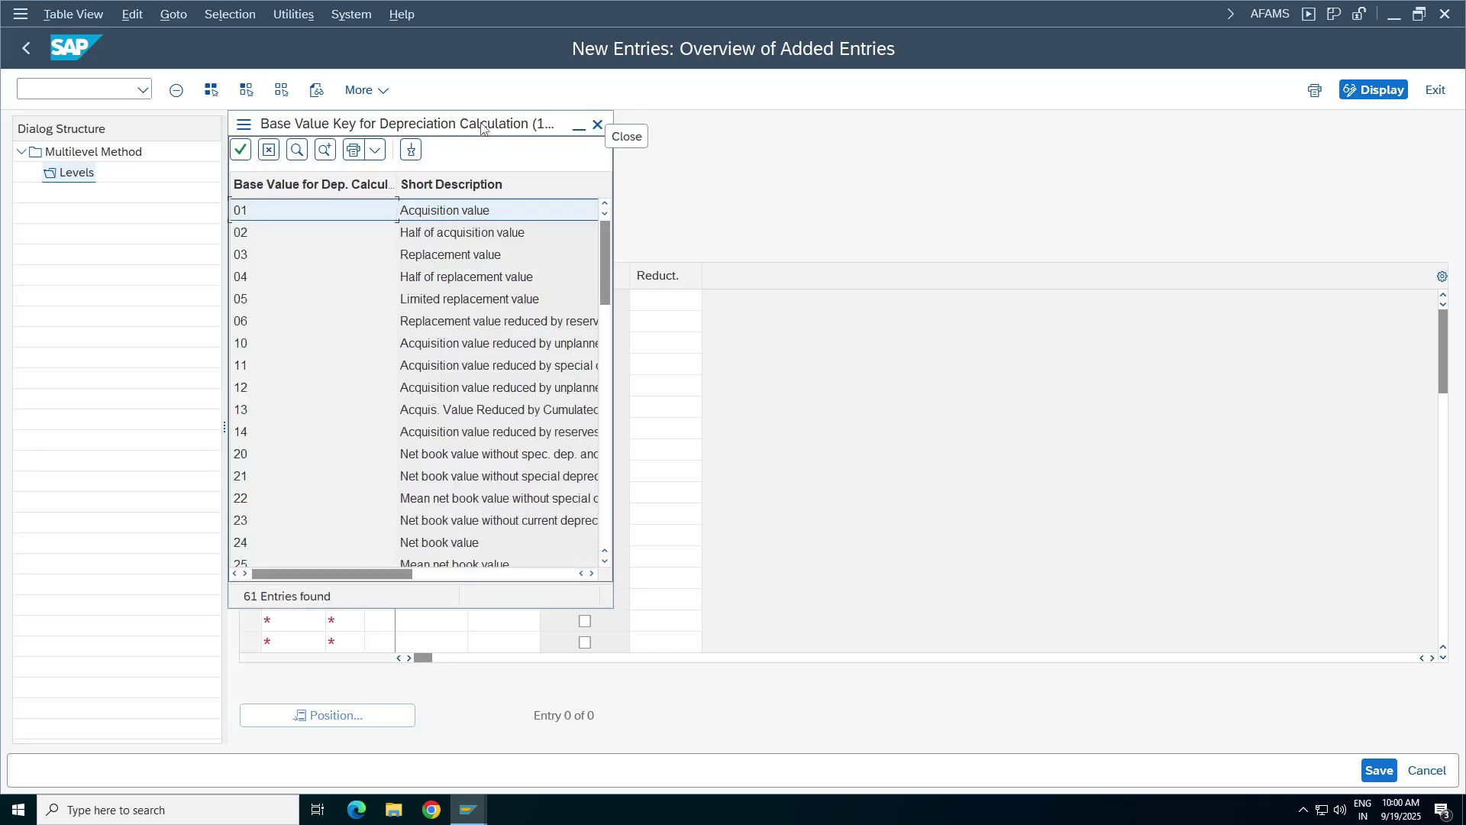
drag(483, 124, 1052, 162)
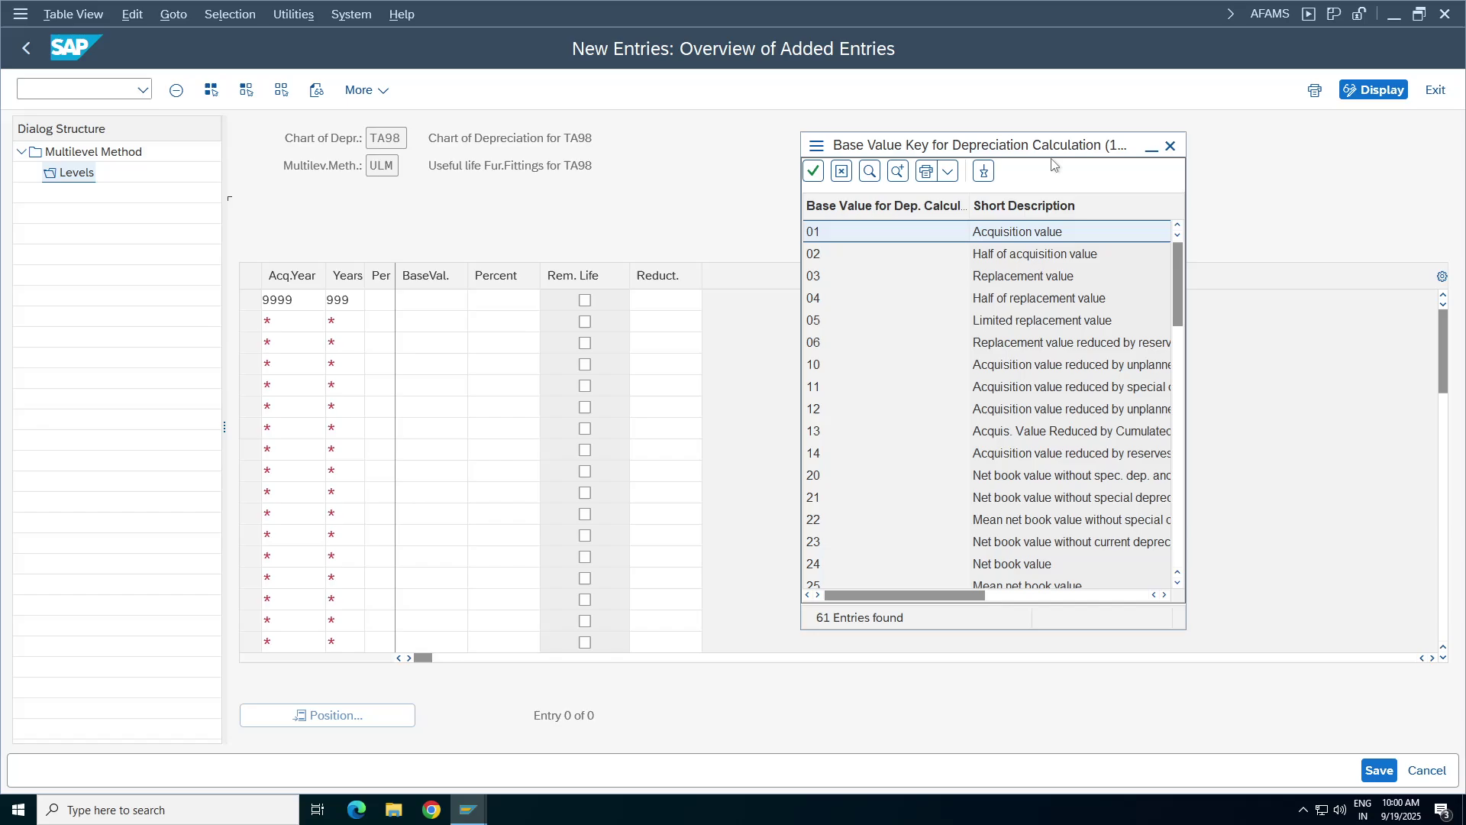
click(1016, 238)
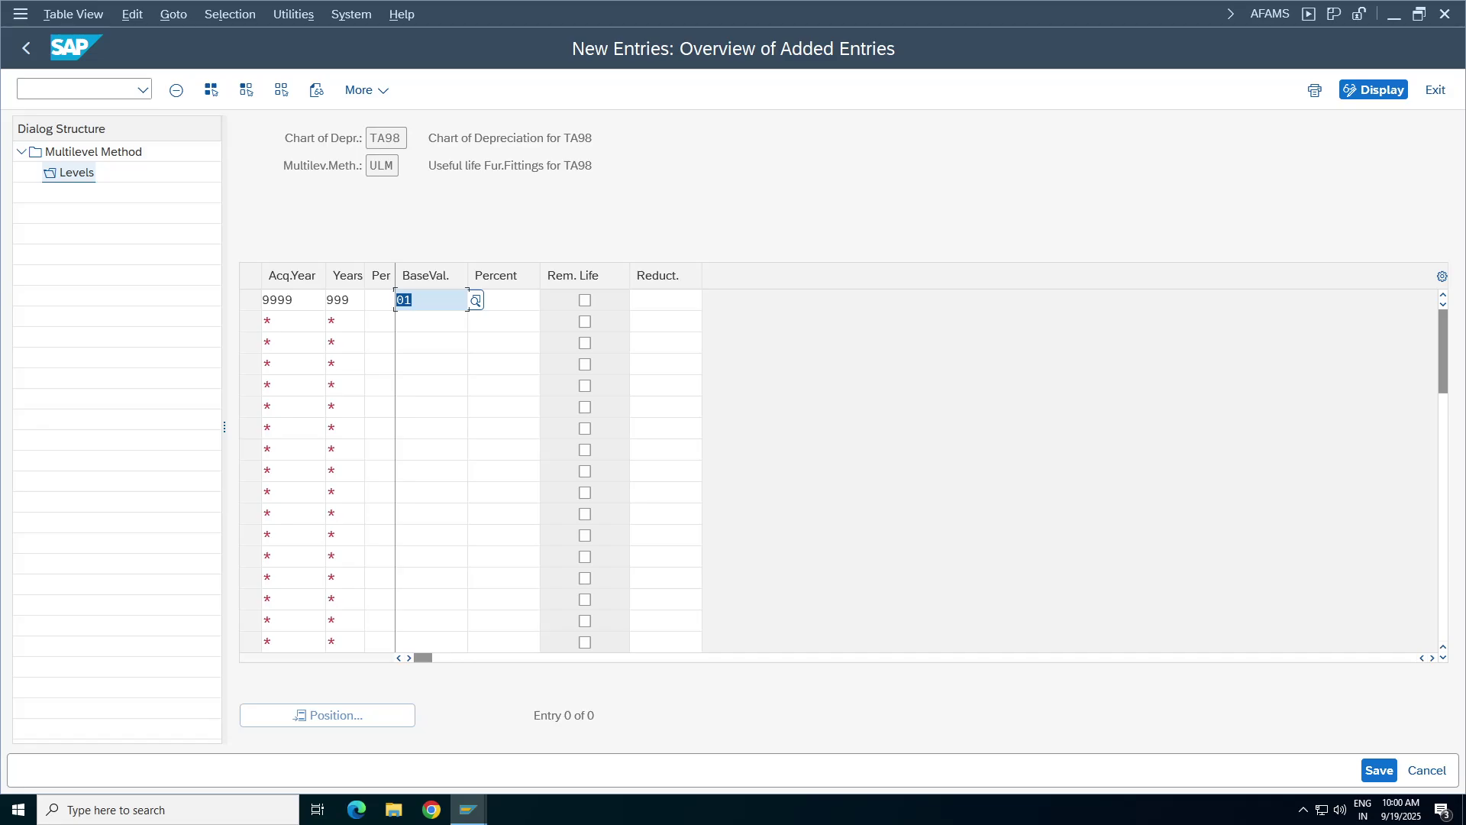
click(476, 300)
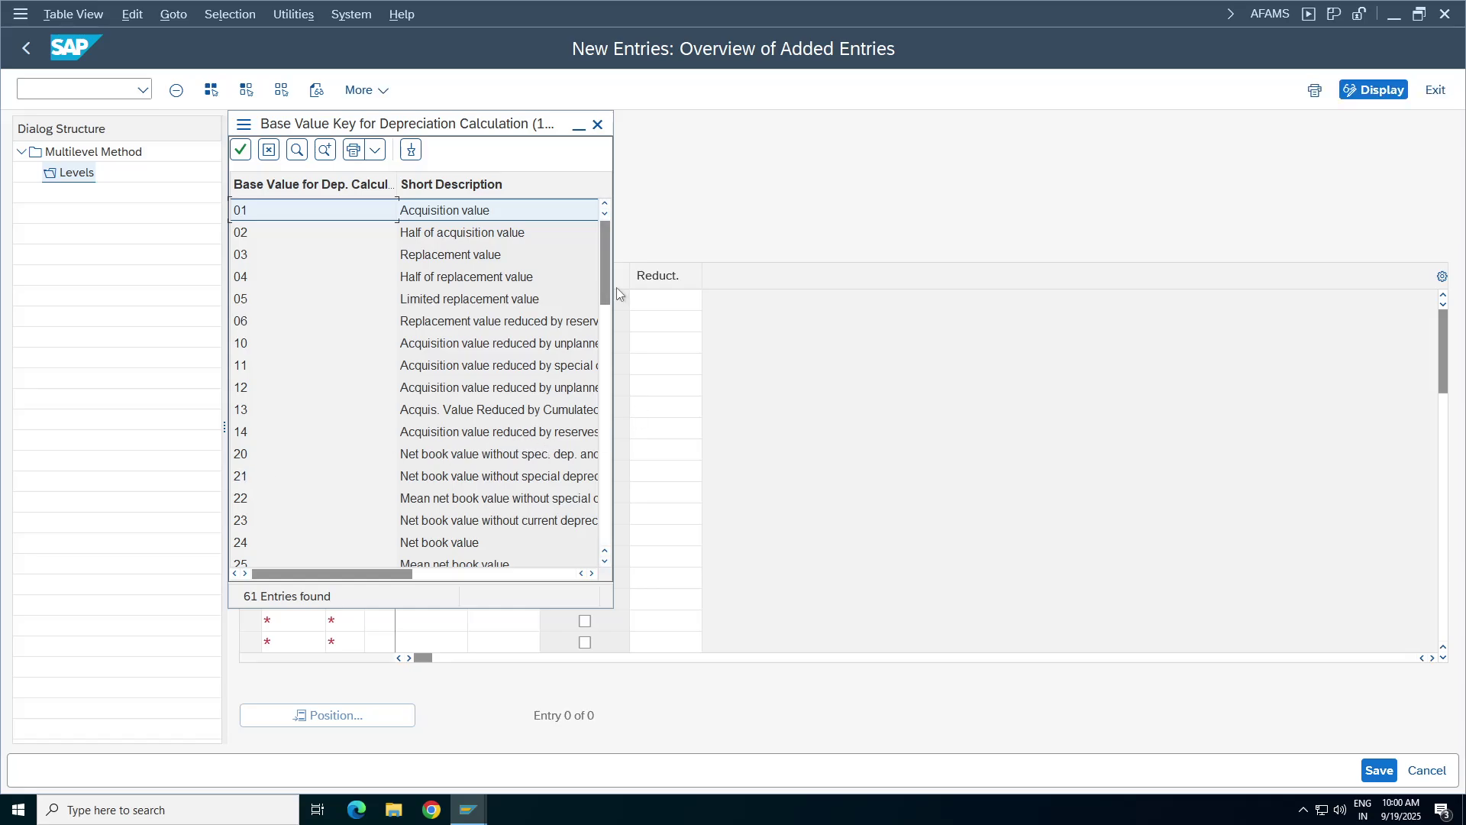
drag(607, 274, 613, 52)
double_click(464, 213)
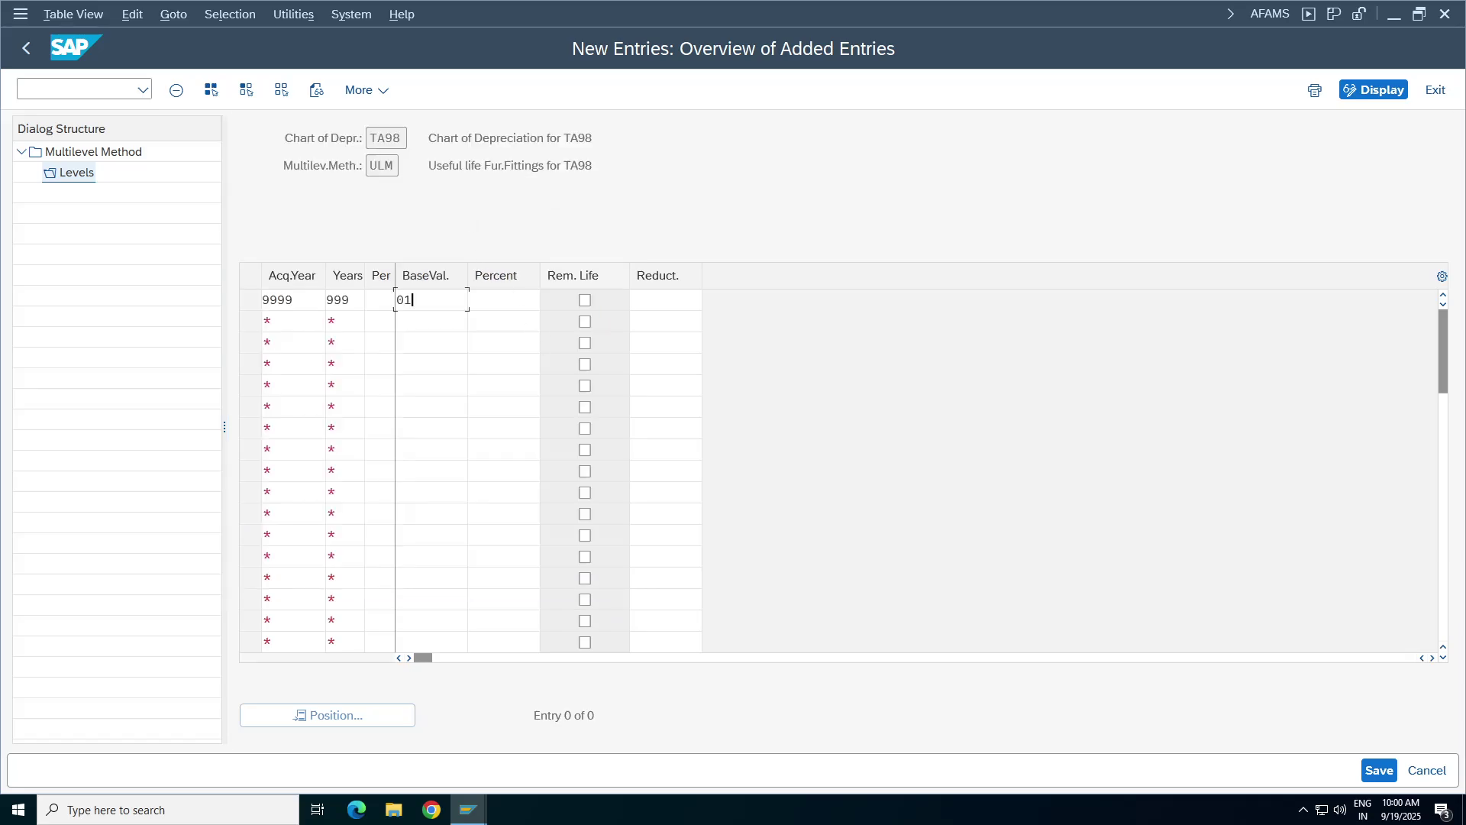
- Save the ULM level with the percentage left empty and return to the Asset Accounting implementation guide
click(489, 299)
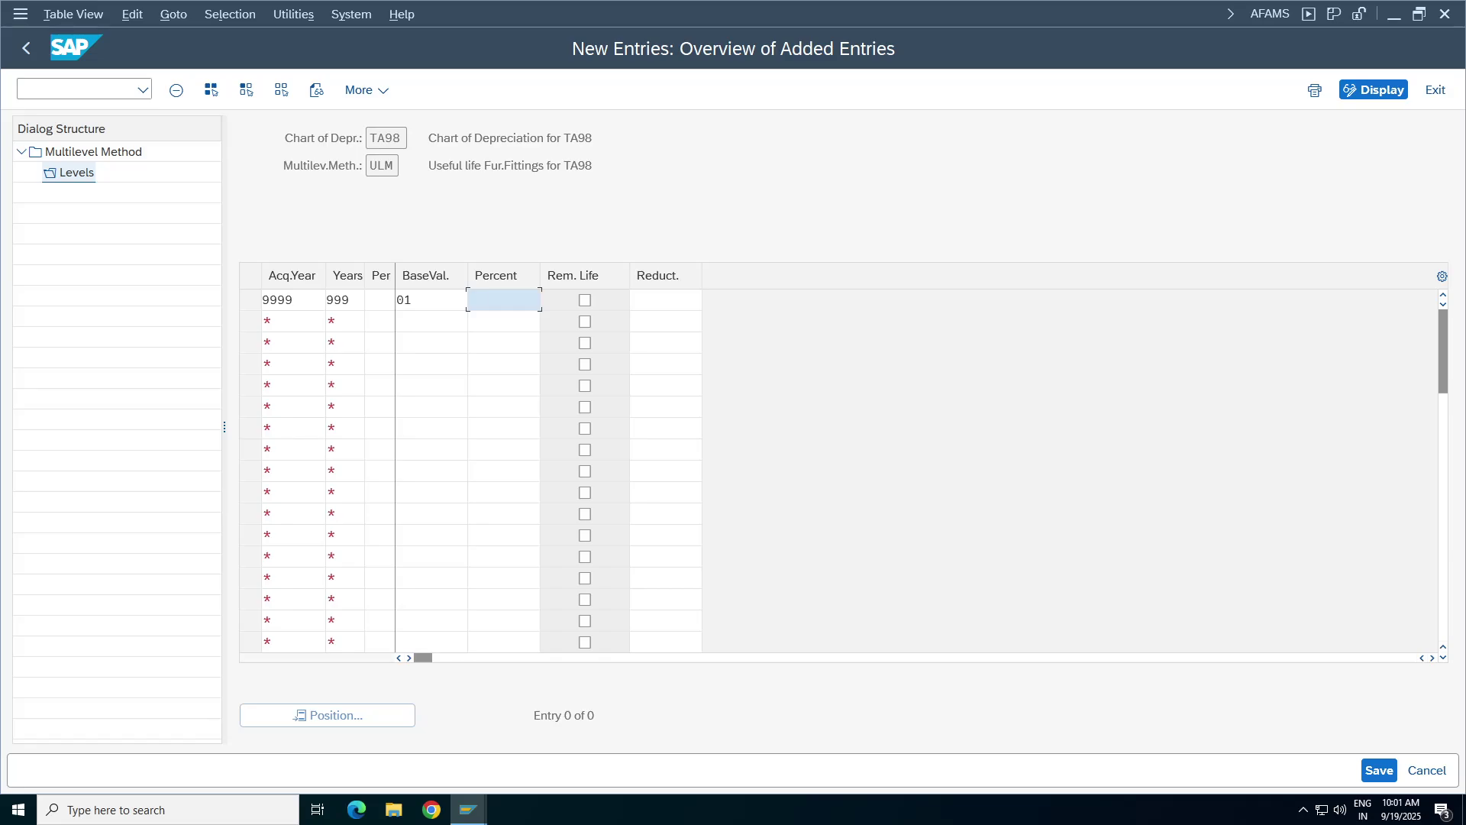
click(1379, 770)
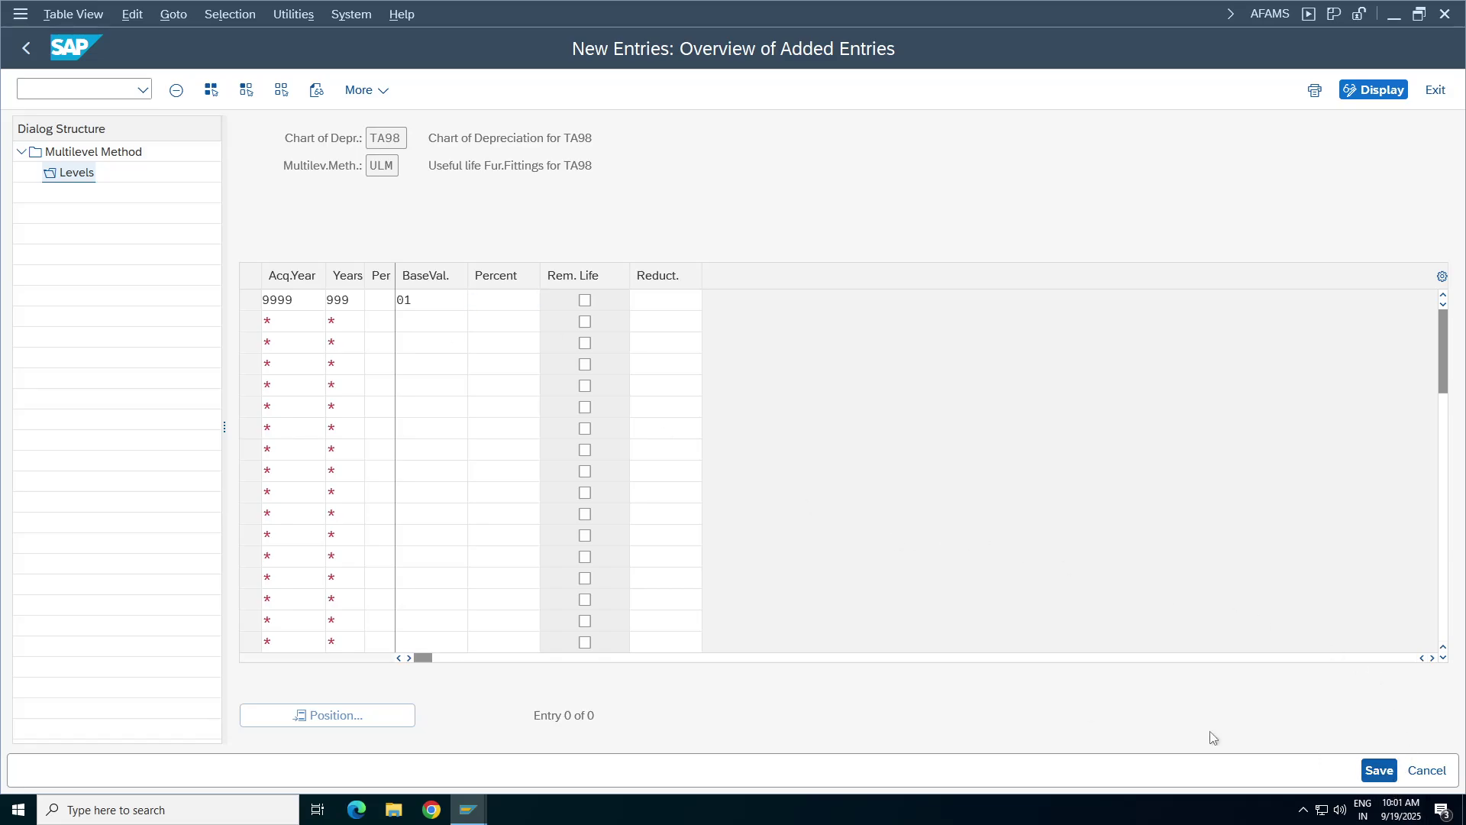
click(437, 397)
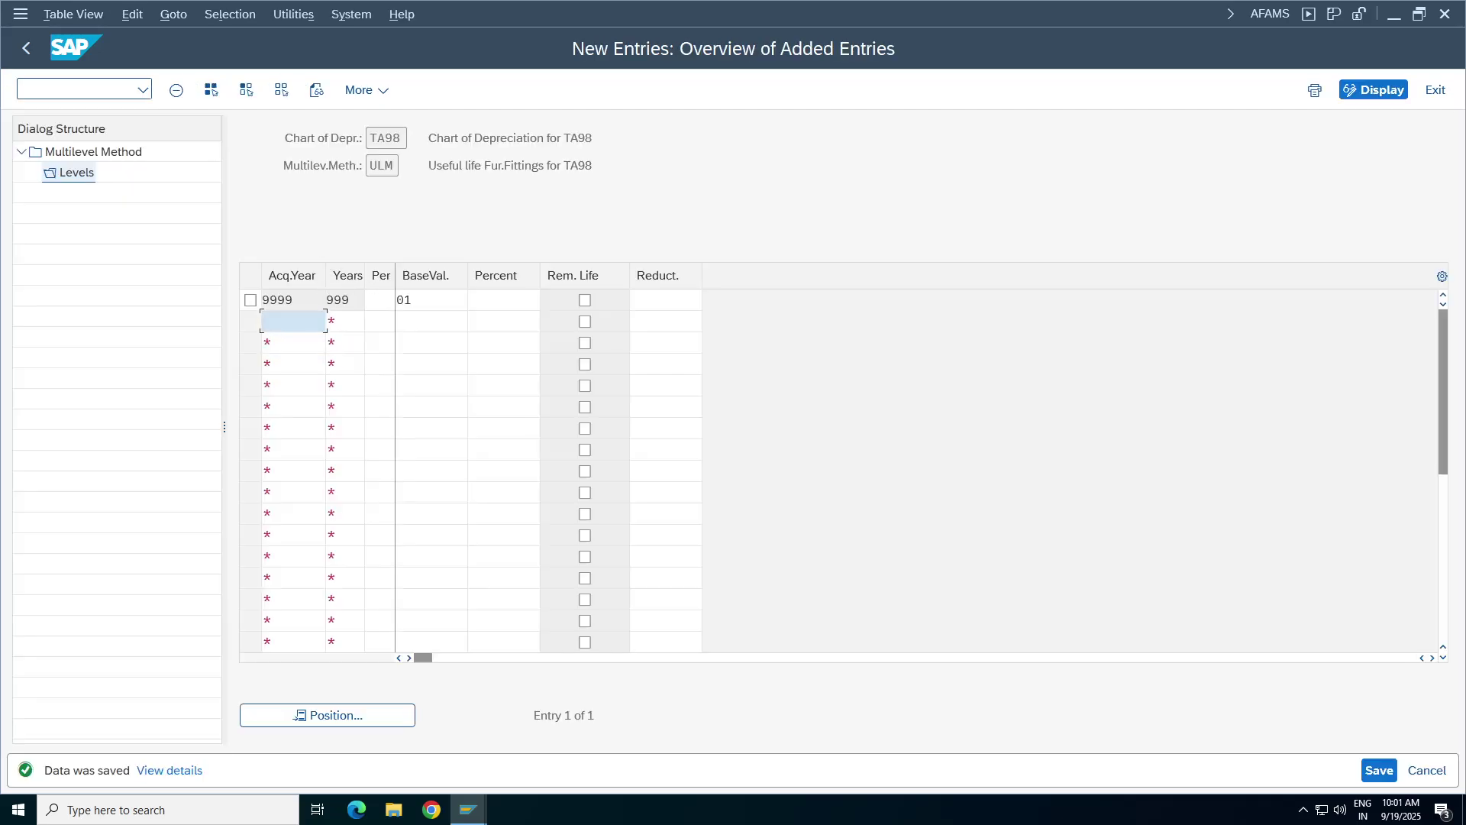
click(26, 47)
click(26, 47)
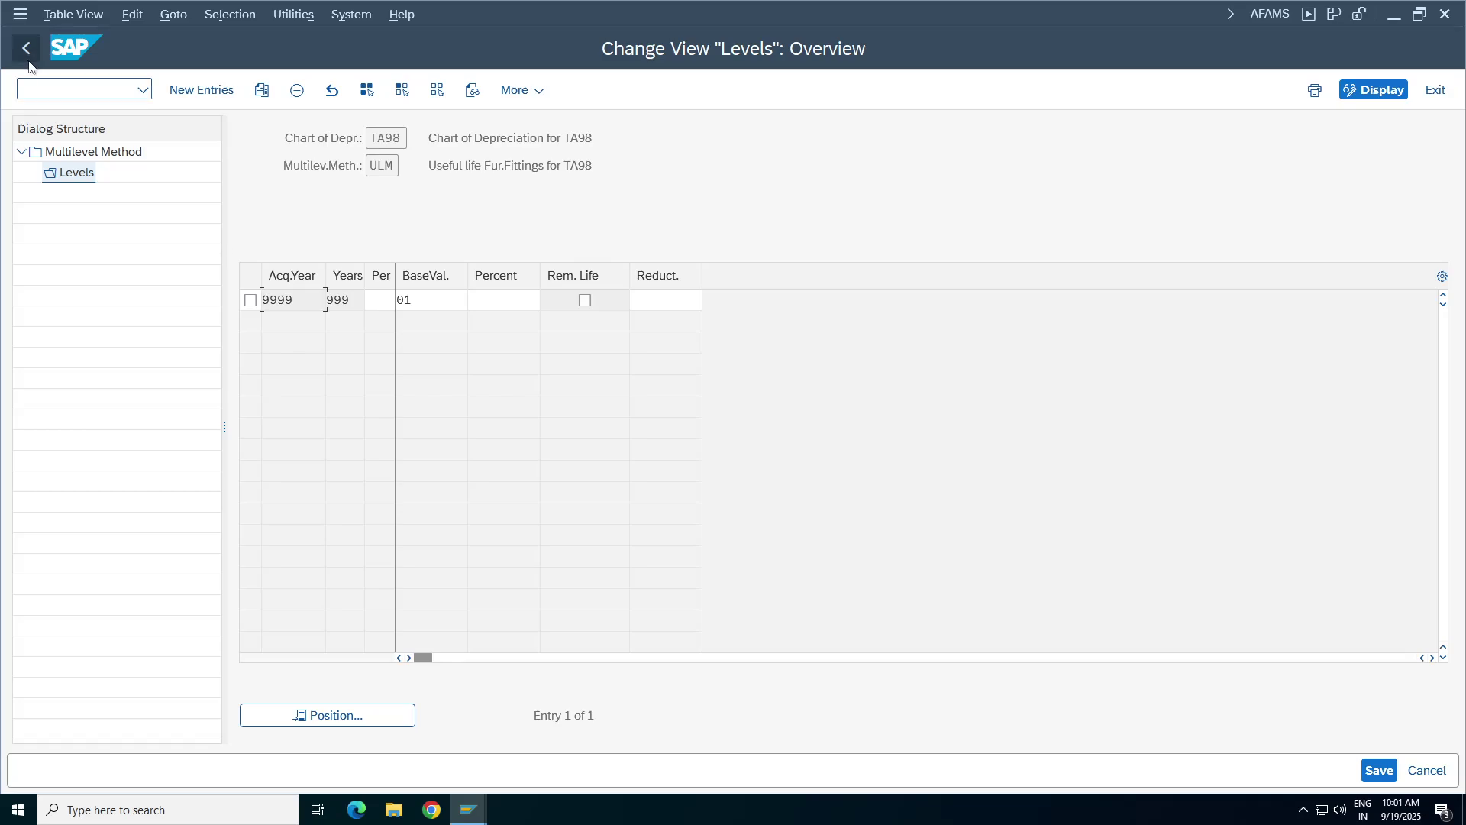
click(25, 47)
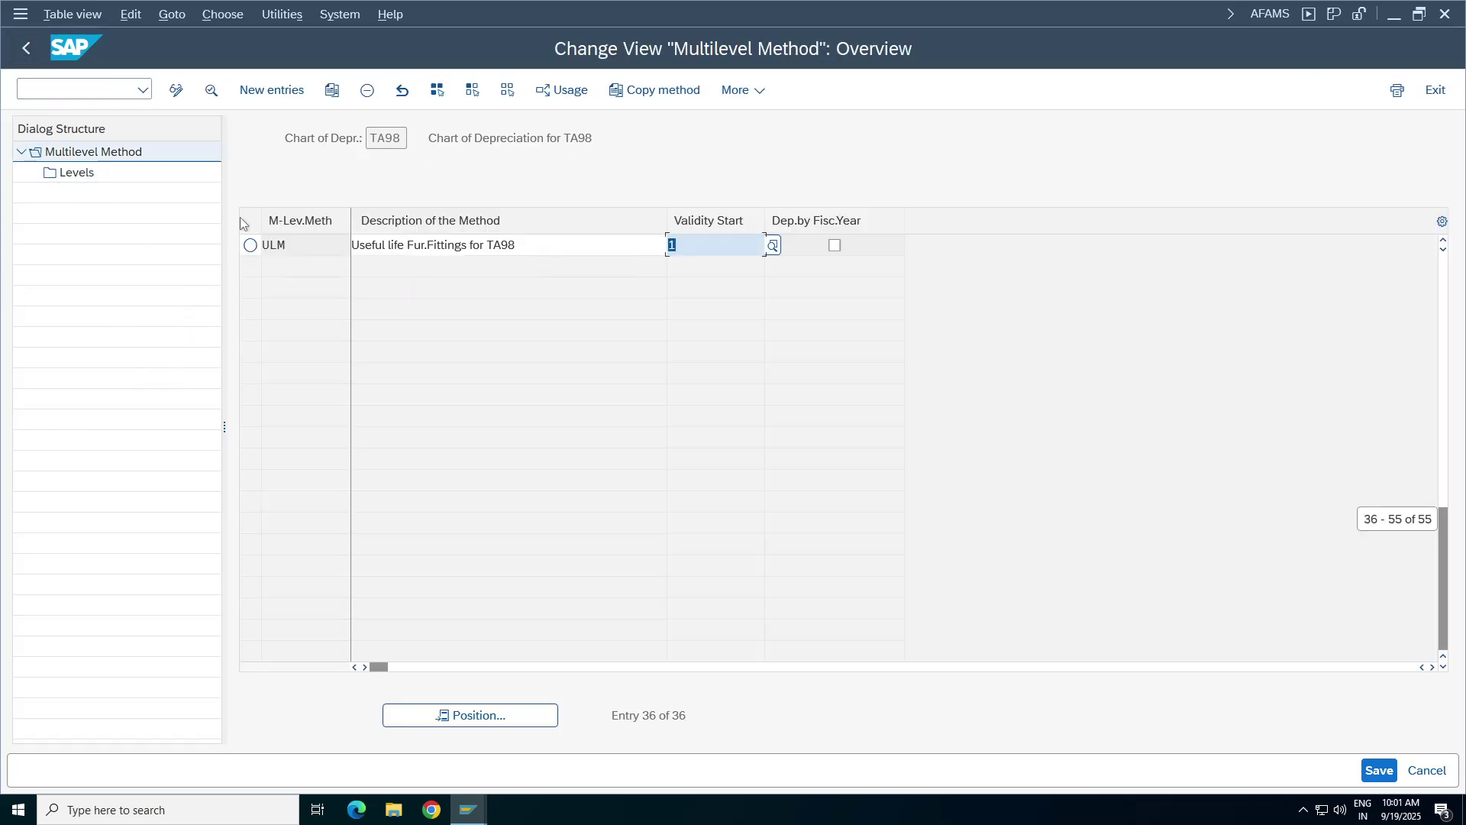
click(27, 50)
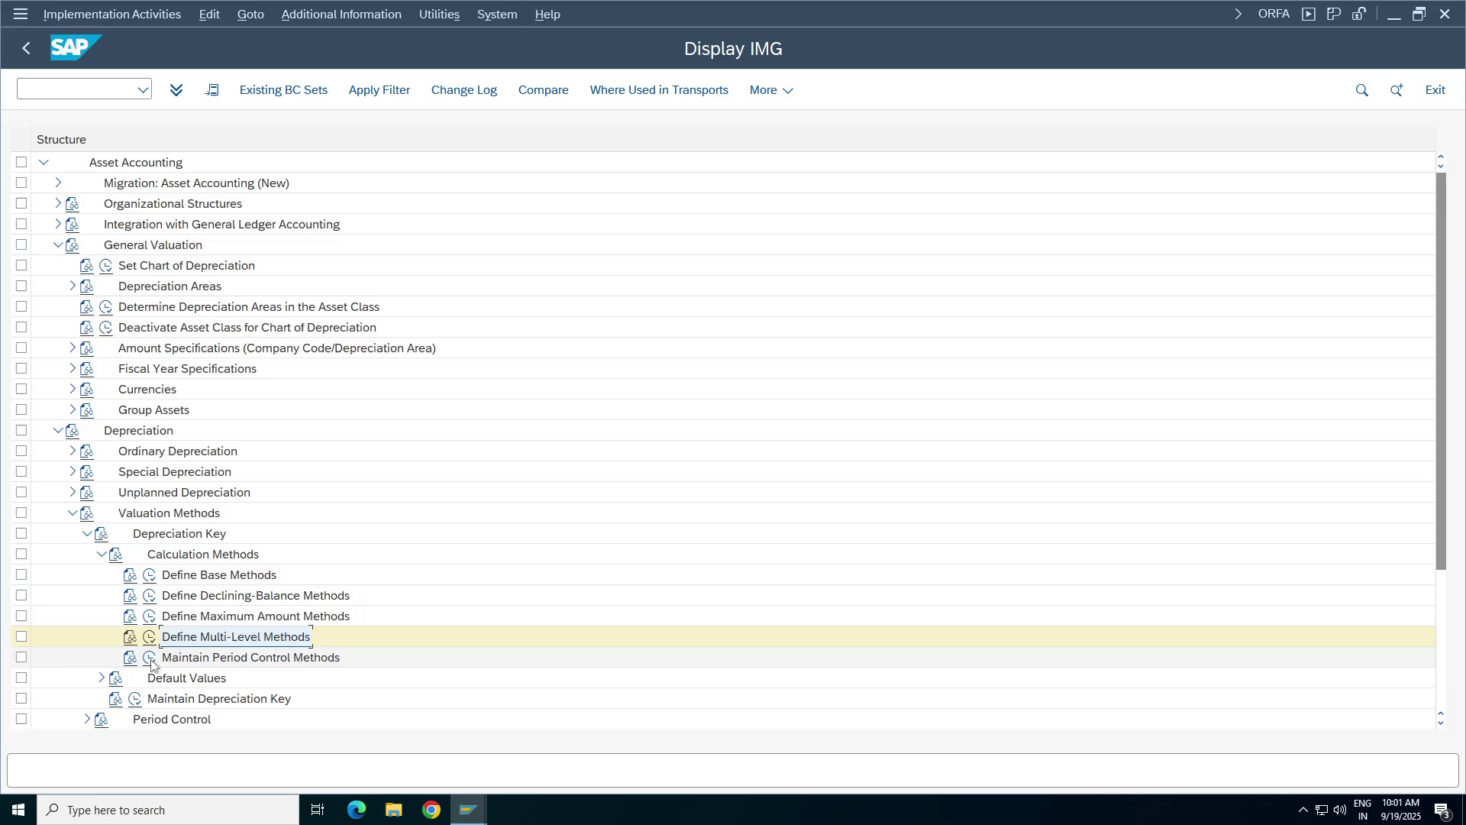
- Open depreciation key maintenance for chart of depreciation TA98 and start a new entry with depreciation key ULM
click(135, 700)
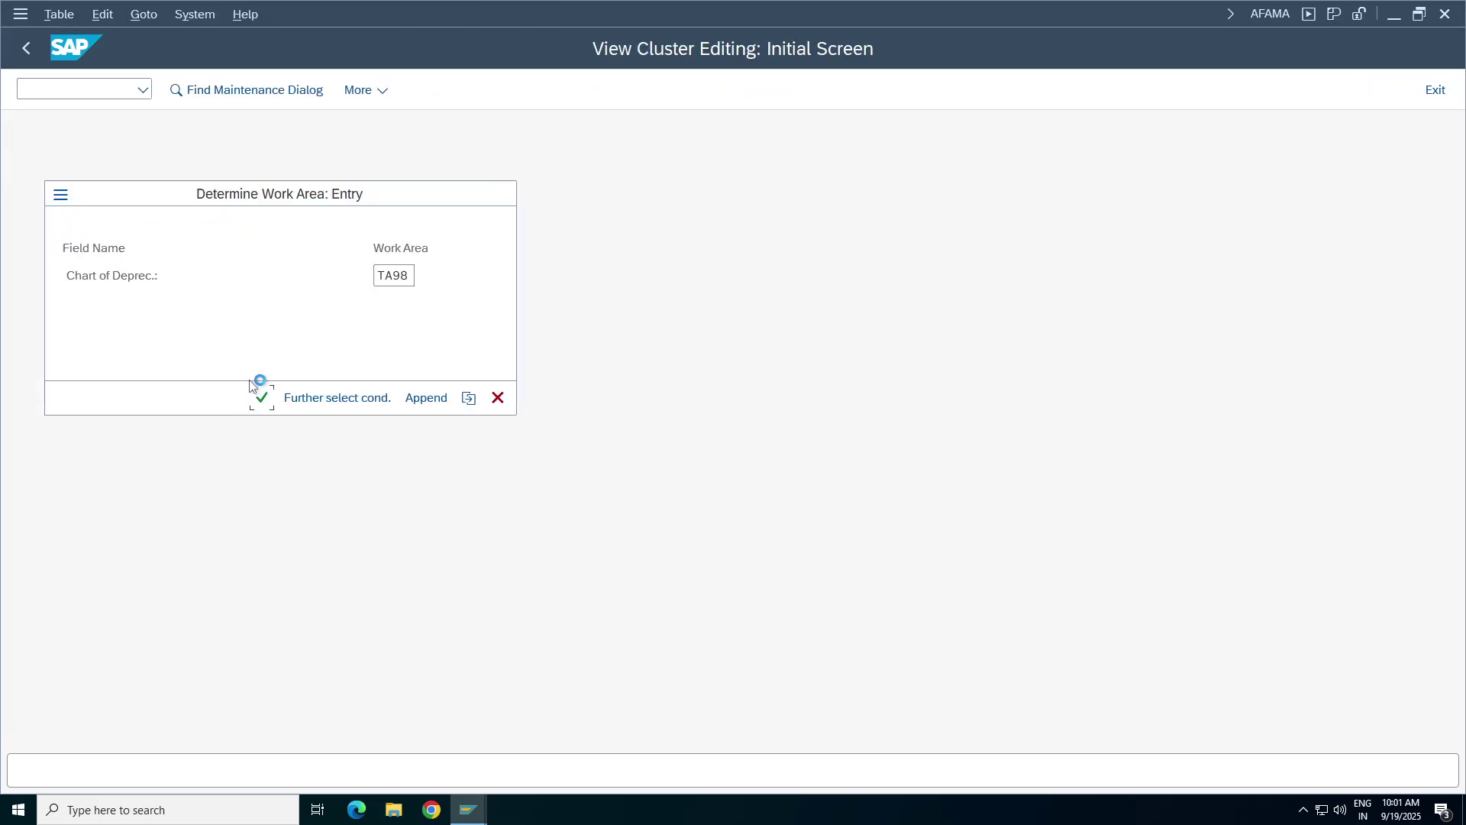
click(261, 397)
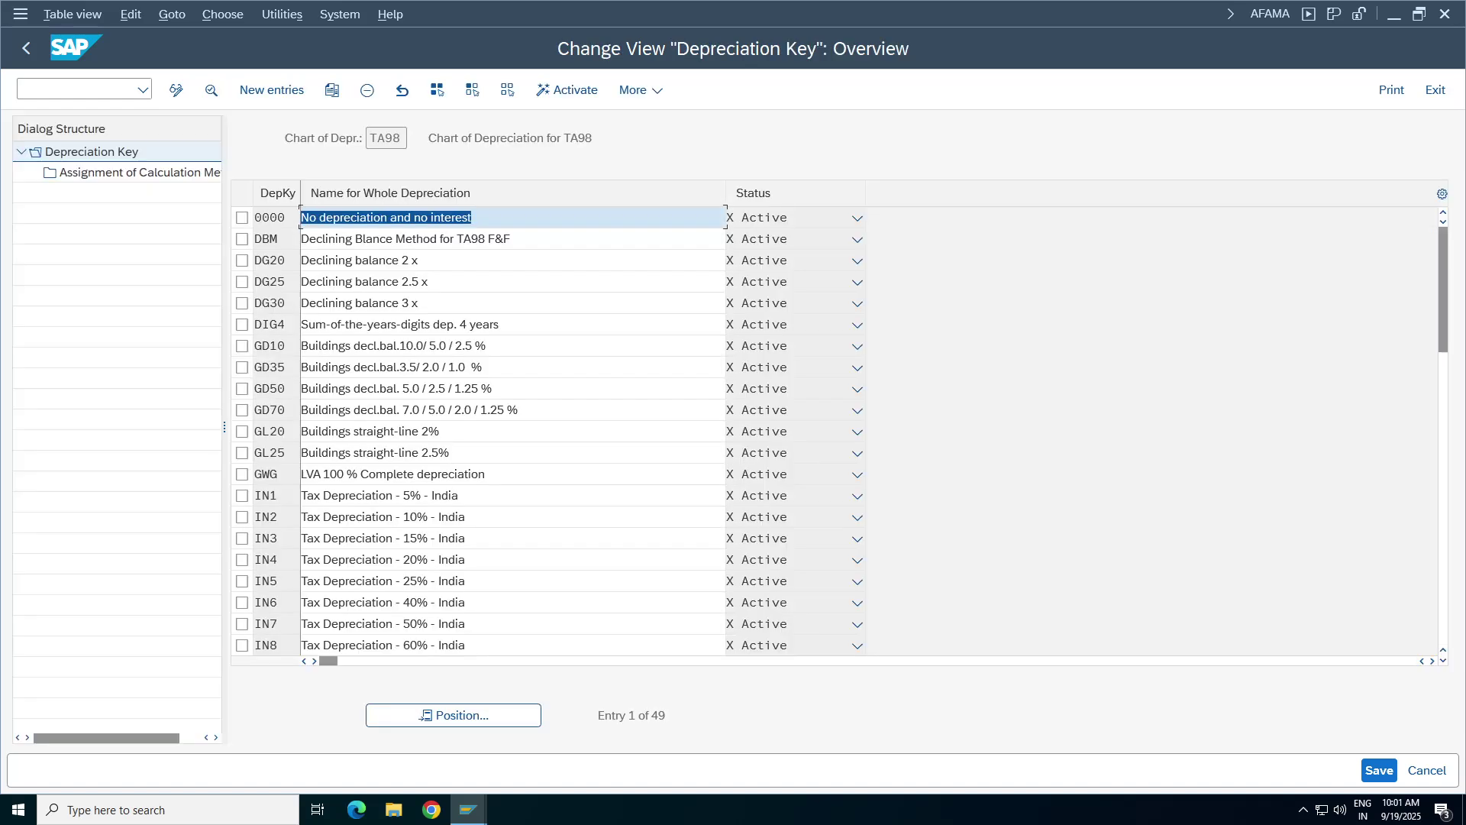
click(273, 89)
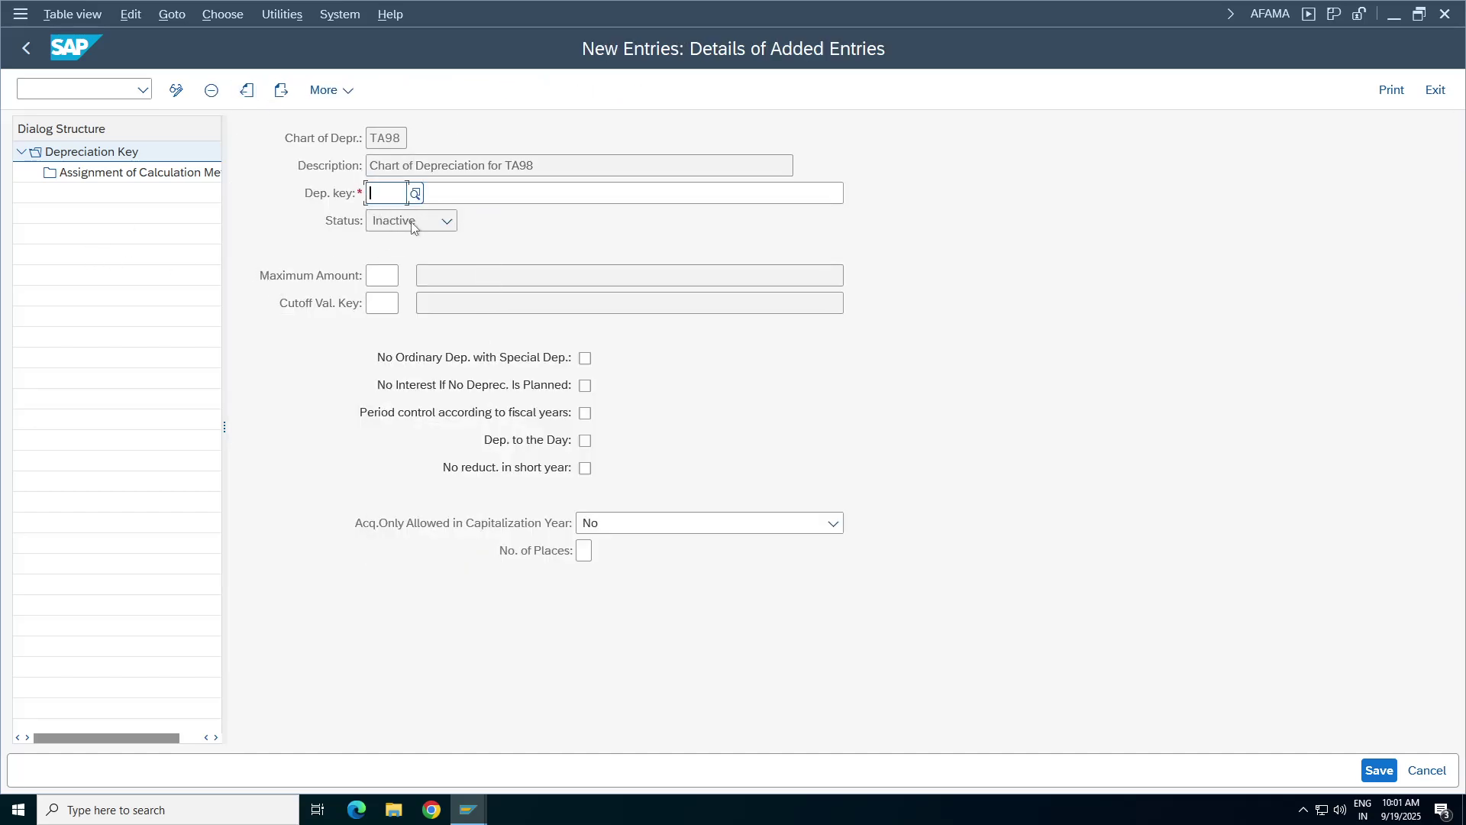
text(ULM)
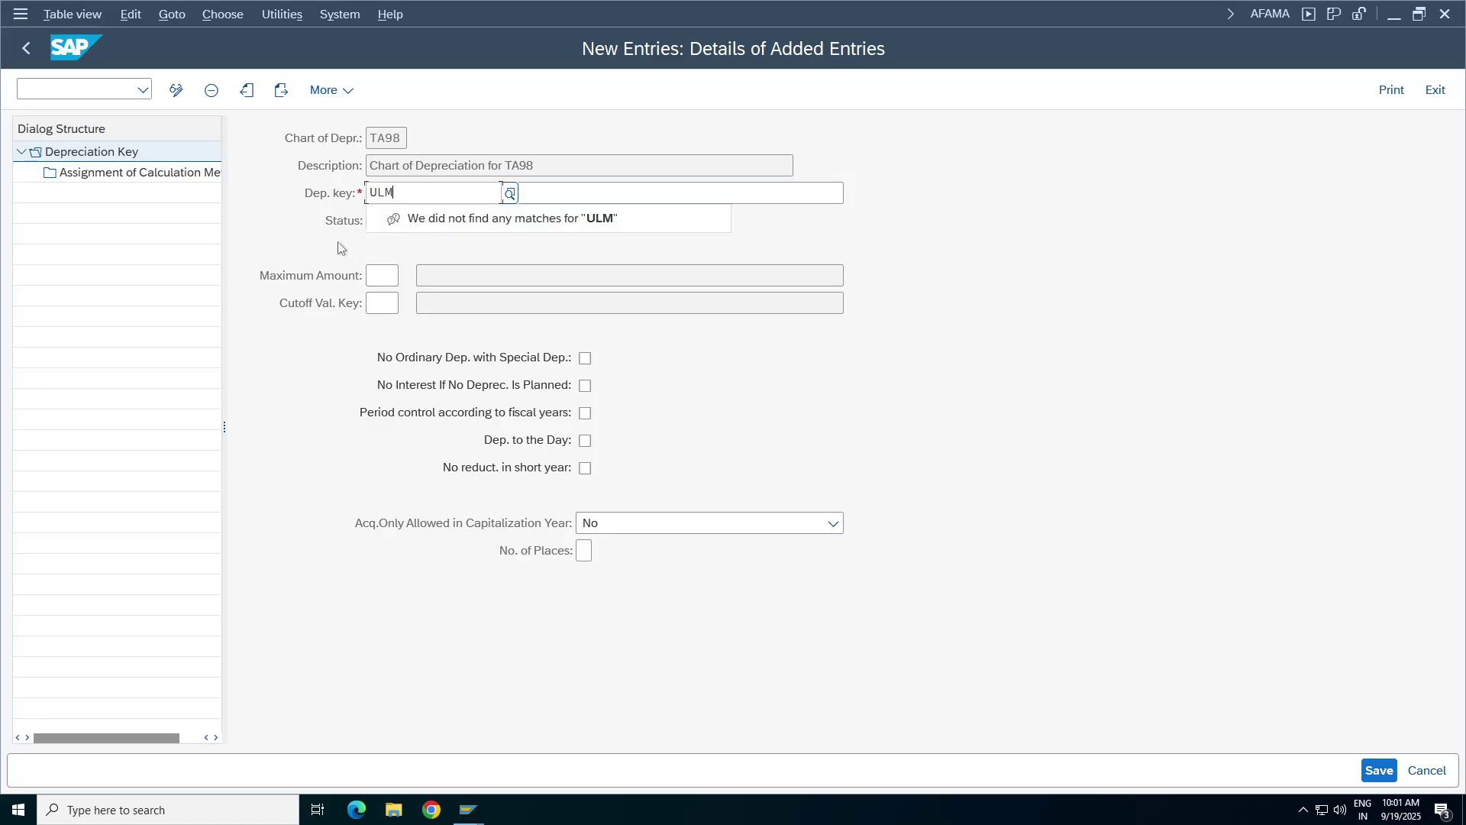
- Describe key ULM as "Dep key for useful life for TA98 F&F" and enable depreciation to the day
key(Tab)
text(De)
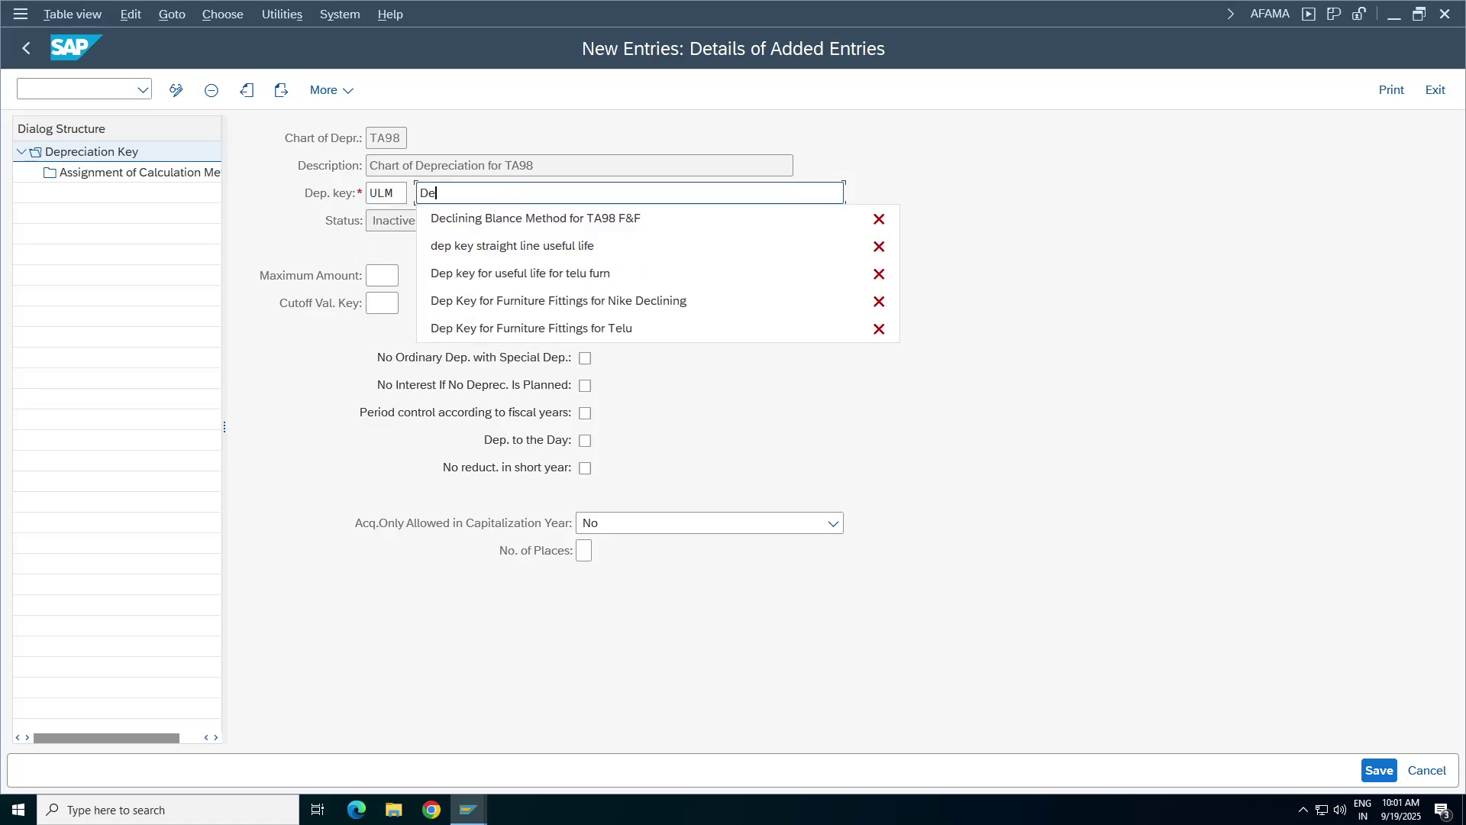
text(p Key)
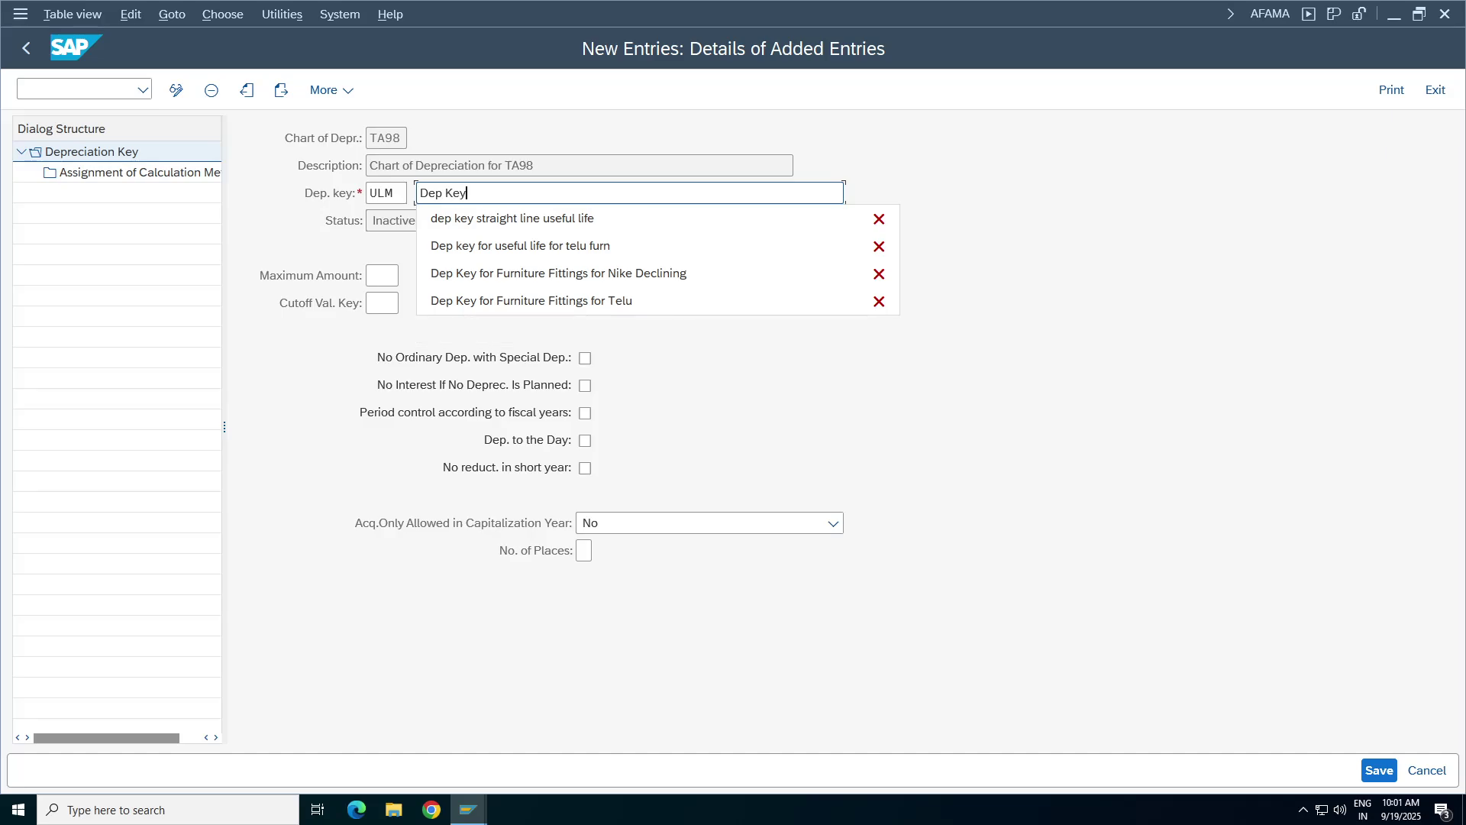
text( for)
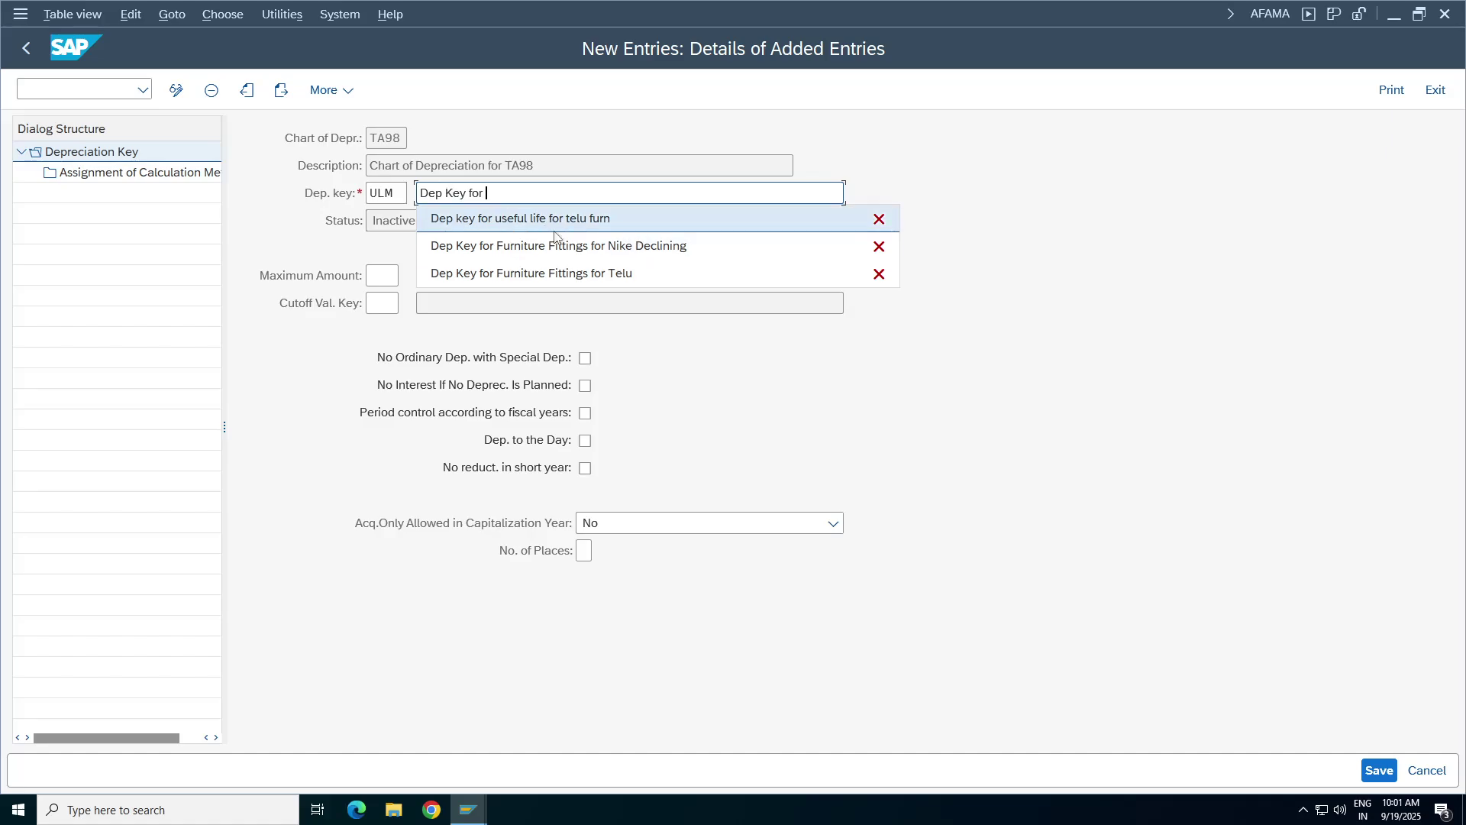
click(497, 217)
key(BackSpace)
key(BackSpace)
key(BackSpace)
key(BackSpace)
key(BackSpace)
key(BackSpace)
key(BackSpace)
key(BackSpace)
key(BackSpace)
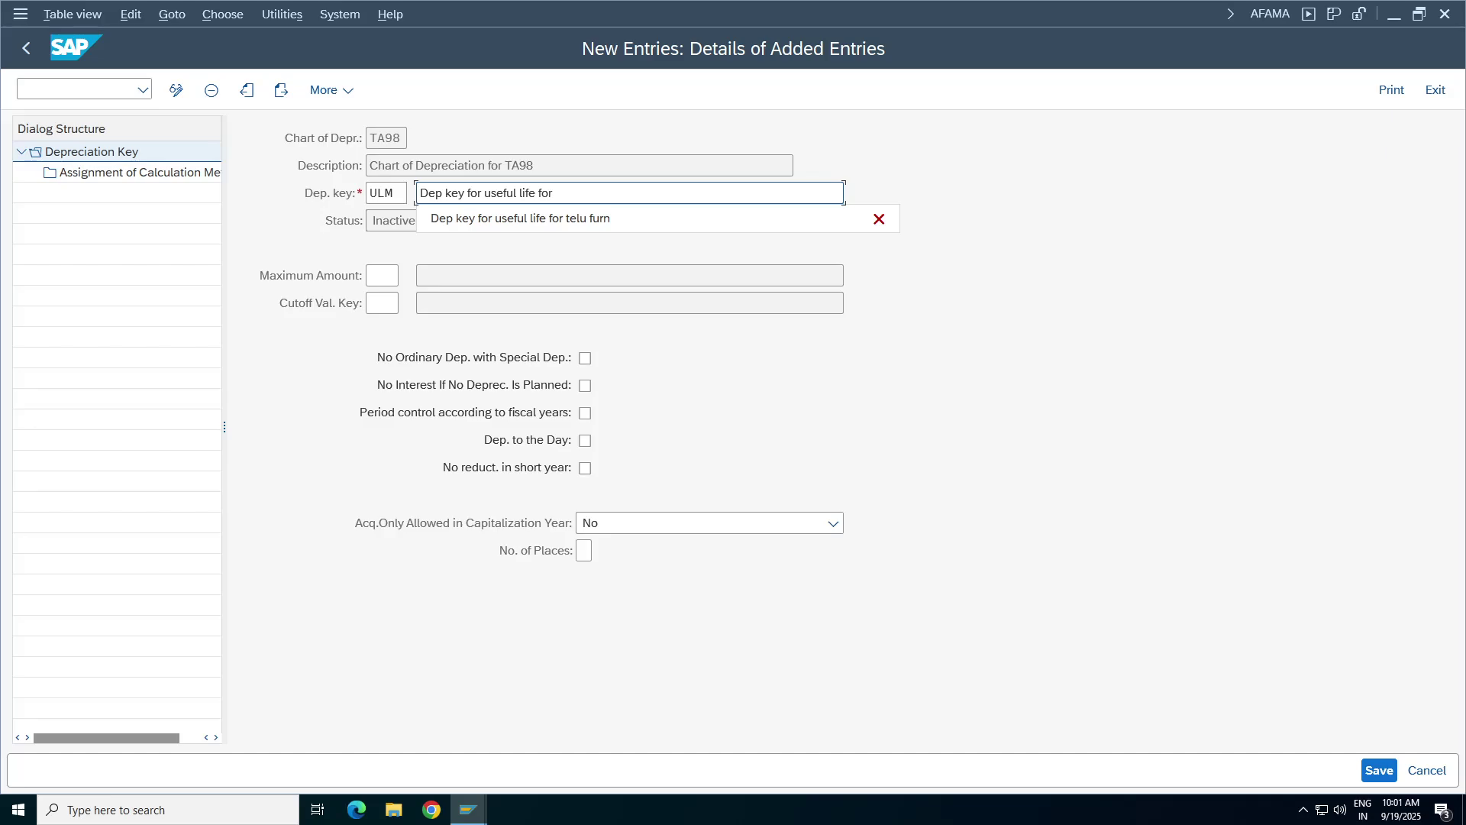
text(TA)
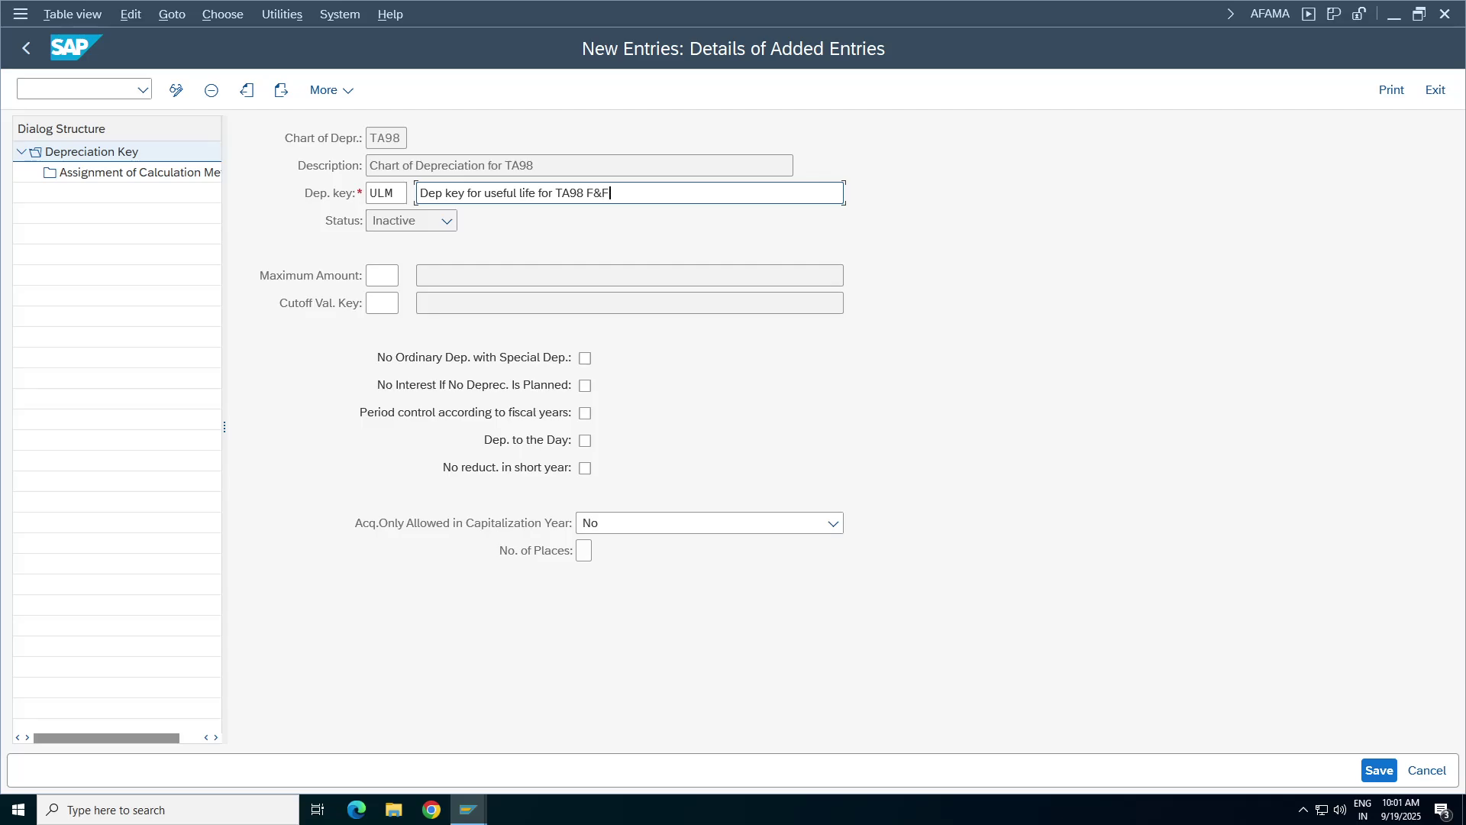
text(98 F&F)
click(585, 440)
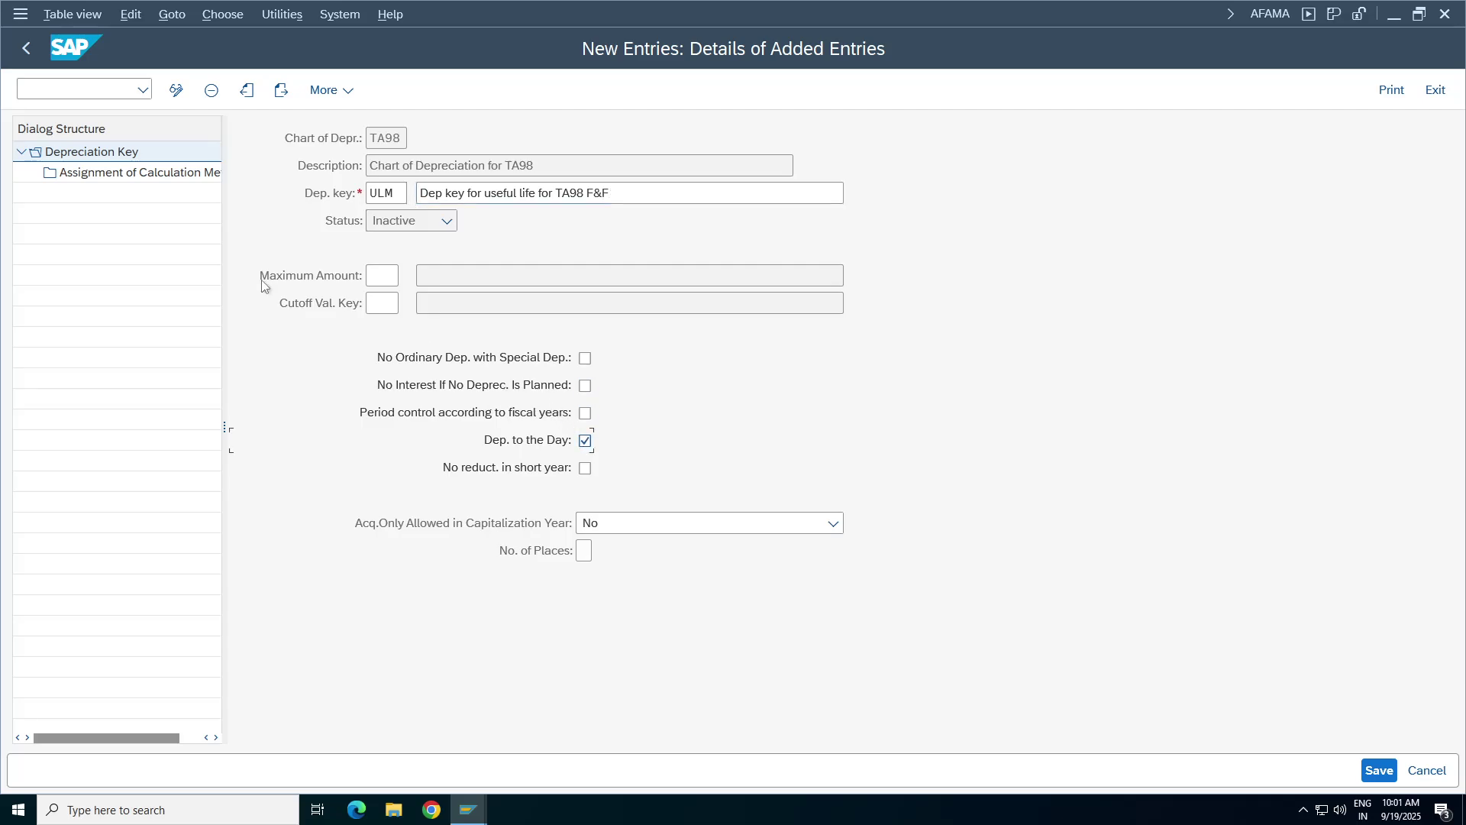
- Add a calculation method assignment to key ULM with type Ord.depreciation and phase 1, From the start of depreciation
double_click(106, 173)
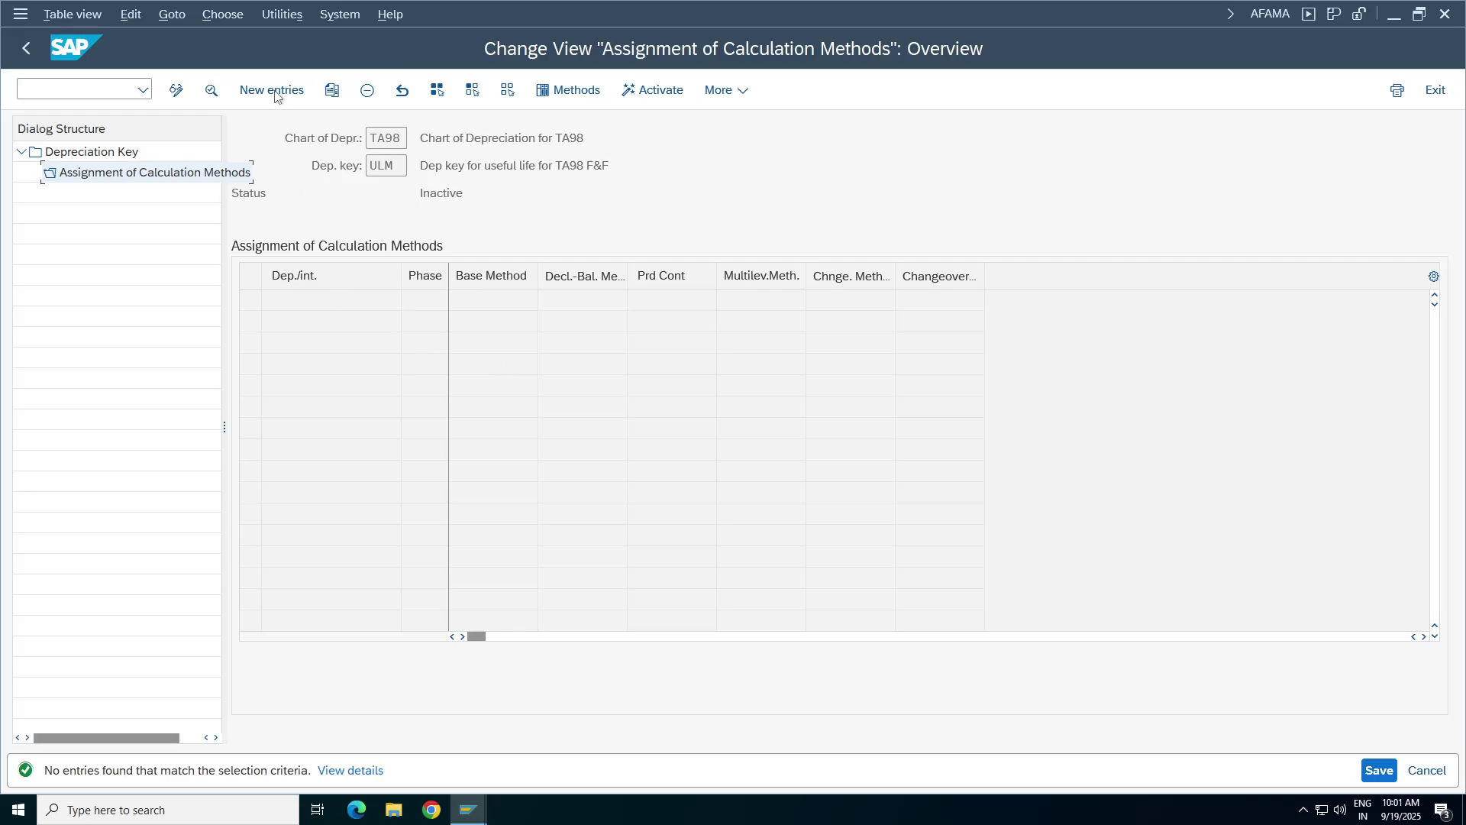
click(272, 90)
click(422, 221)
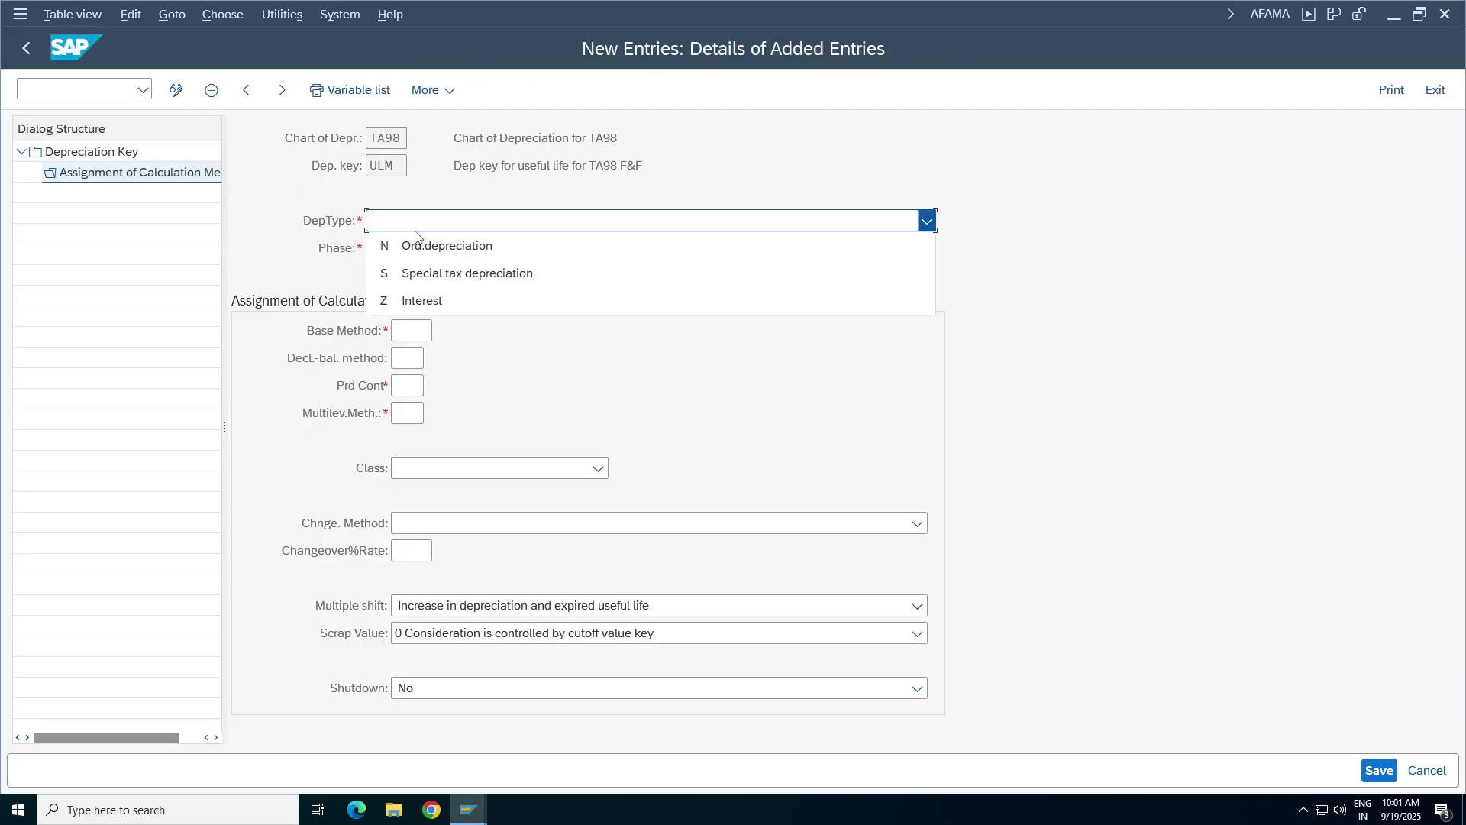
click(427, 248)
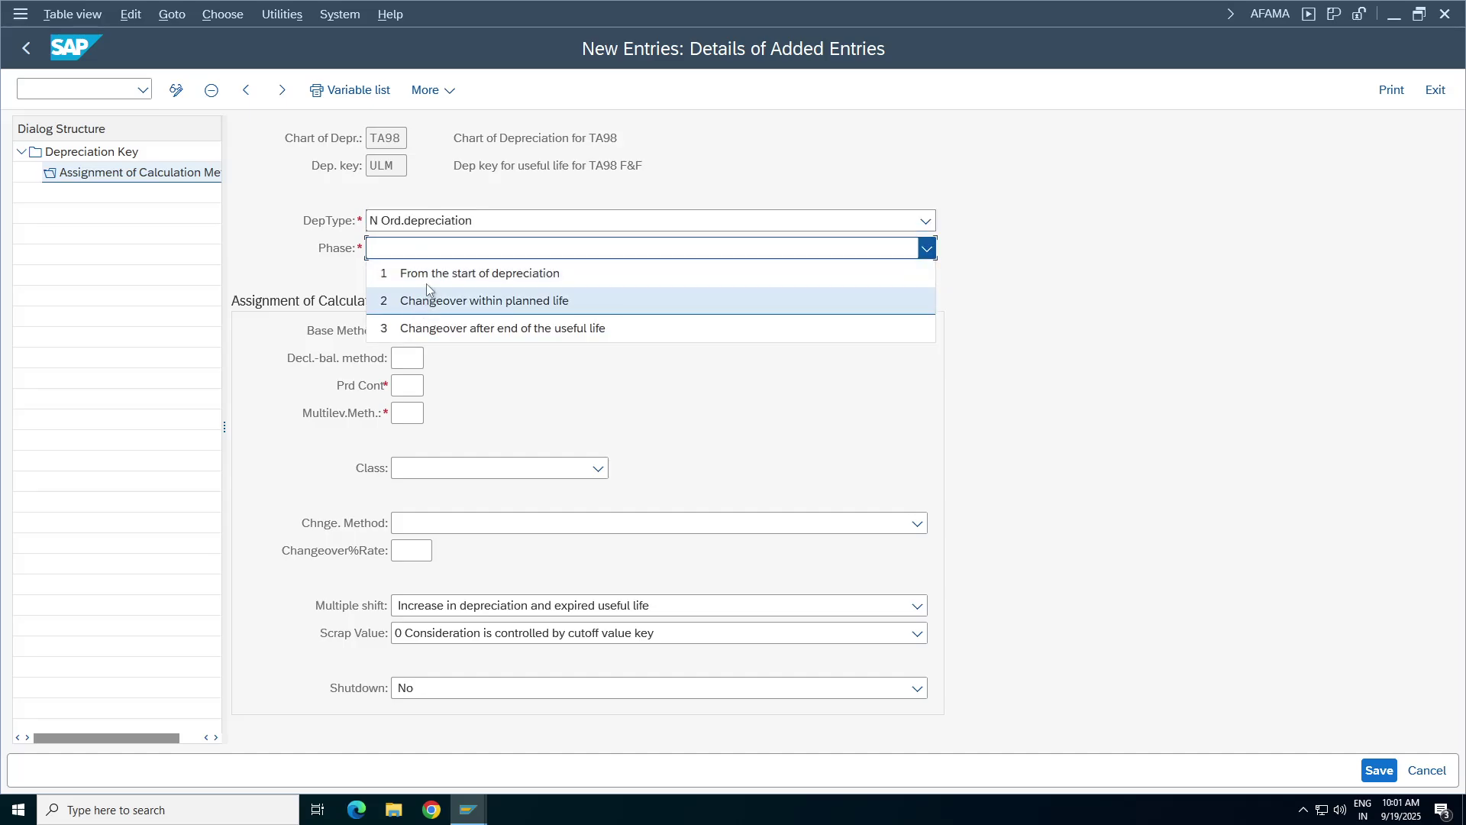
click(442, 273)
- Set the assignment's base method to 0011, Ordinary: percentage from useful life, from the list of possible values
click(428, 331)
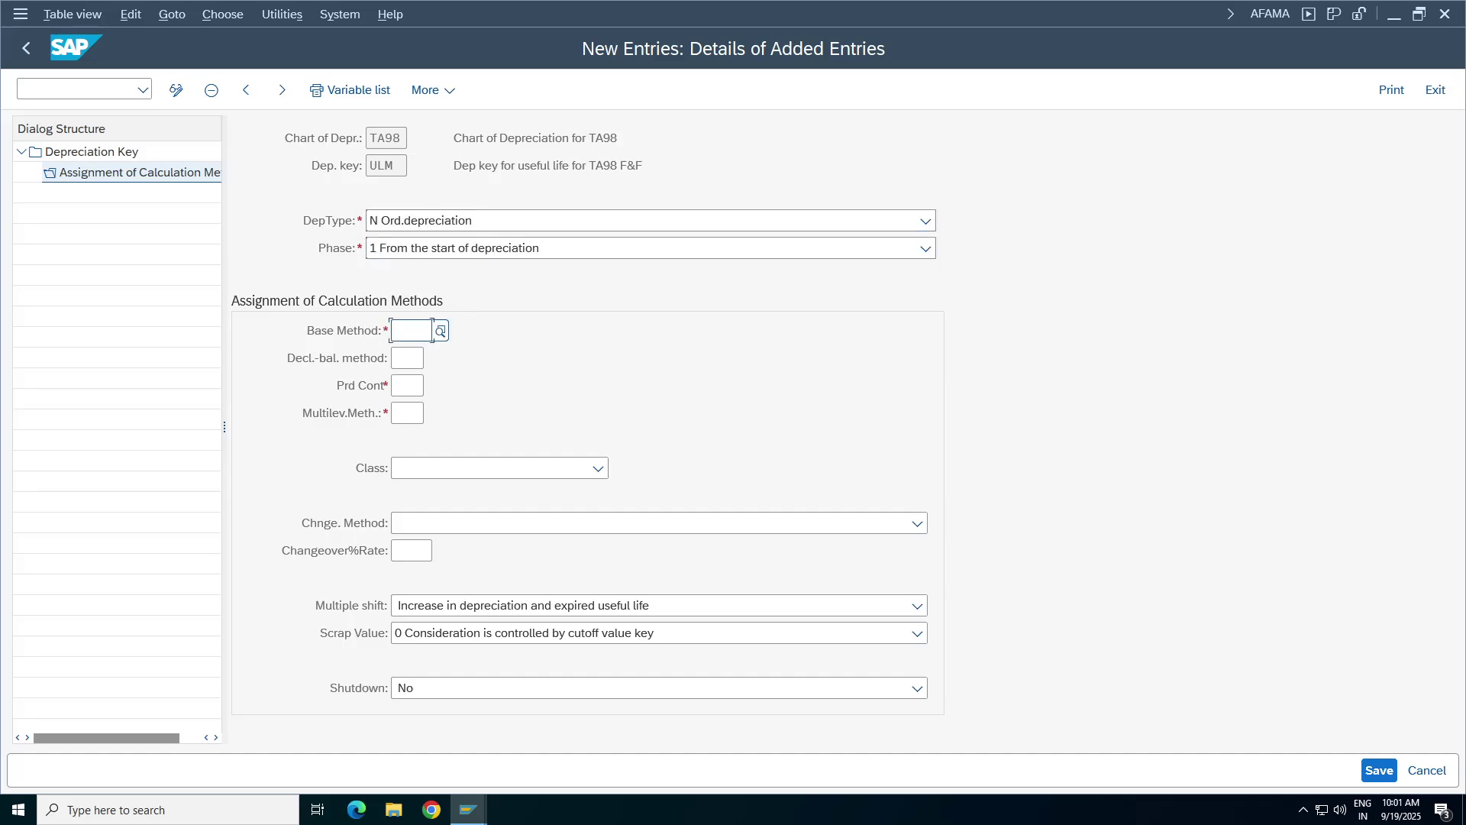
click(442, 334)
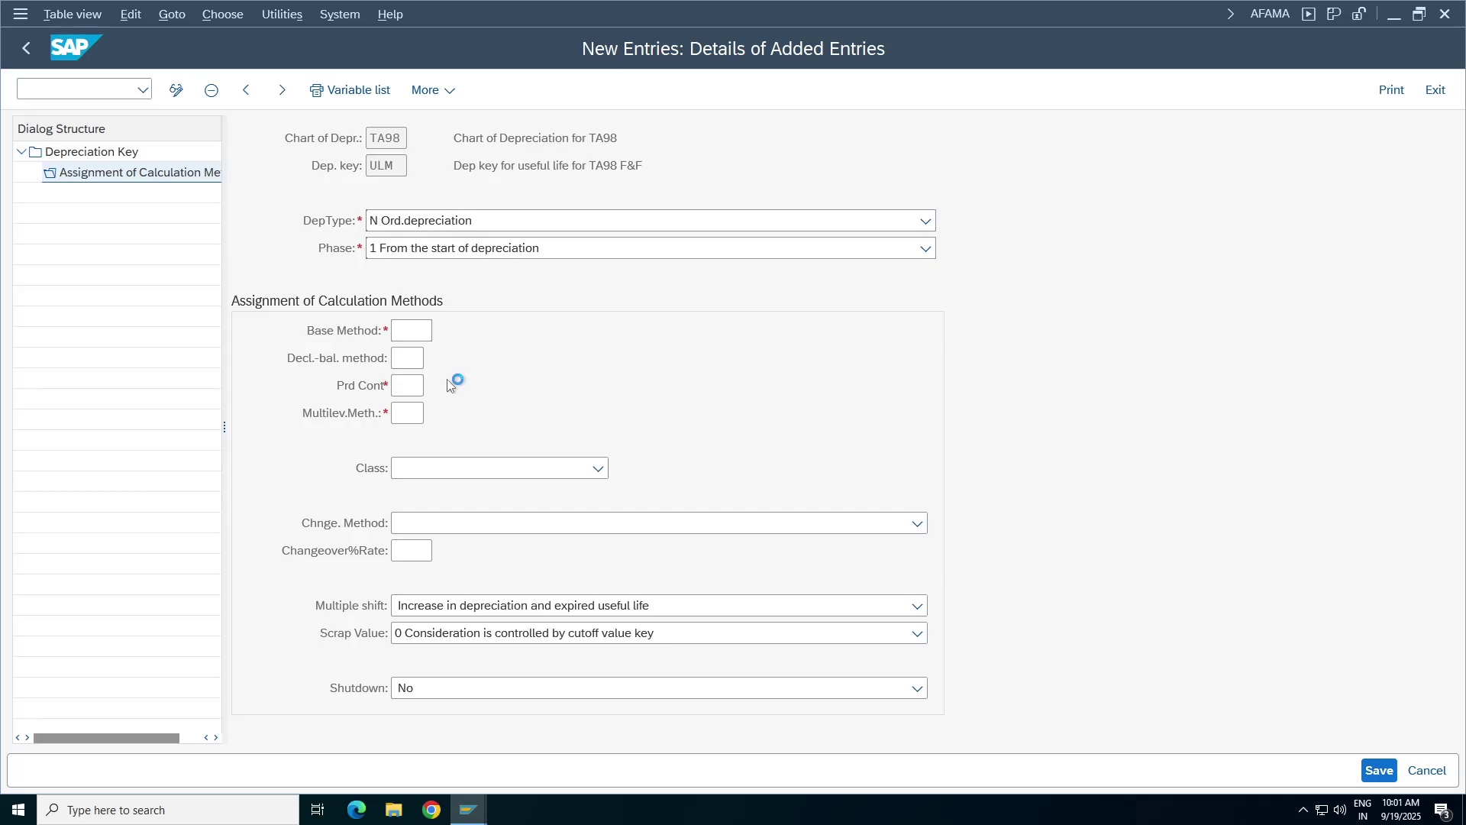
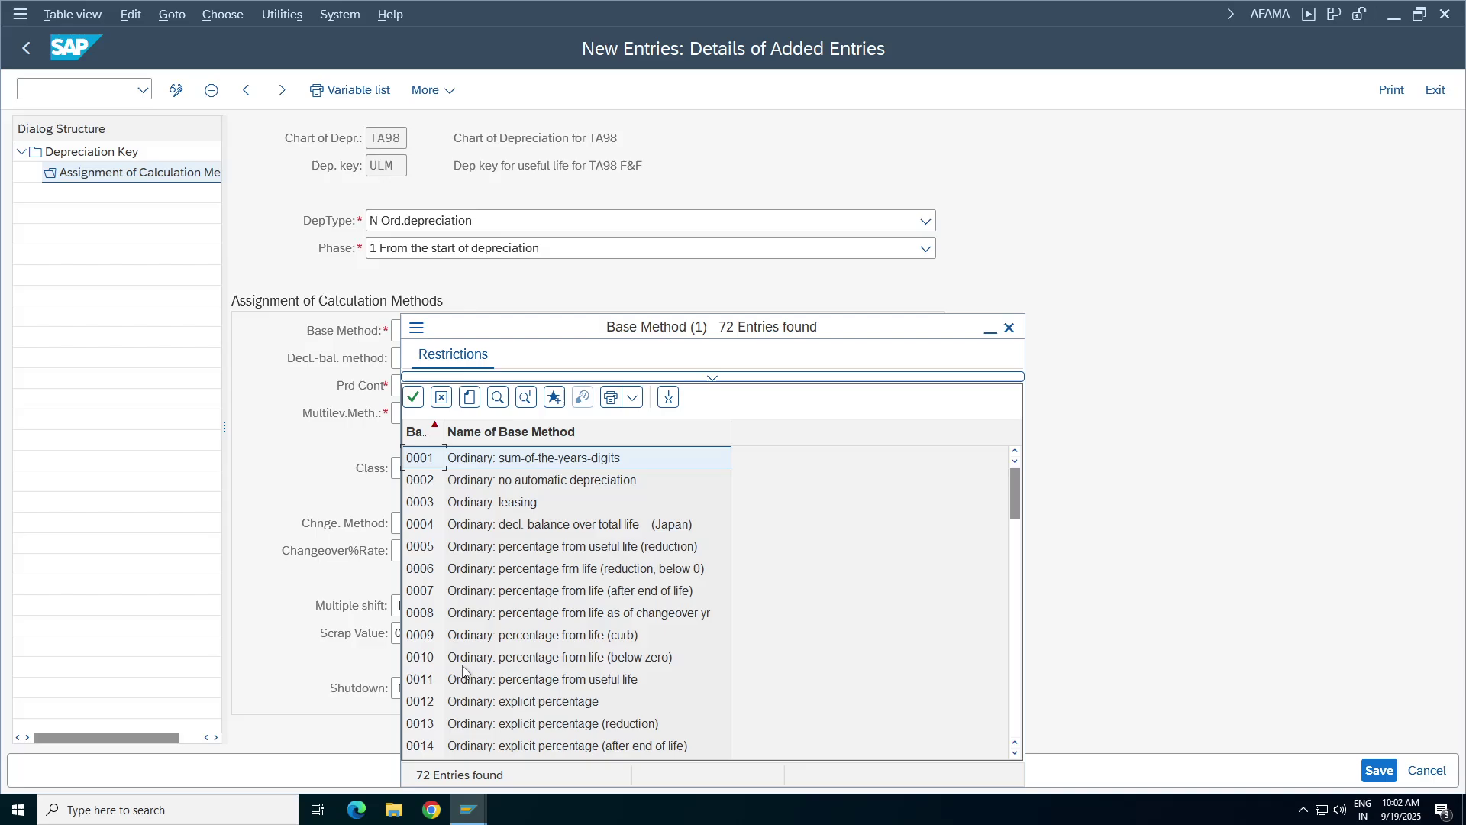
click(429, 684)
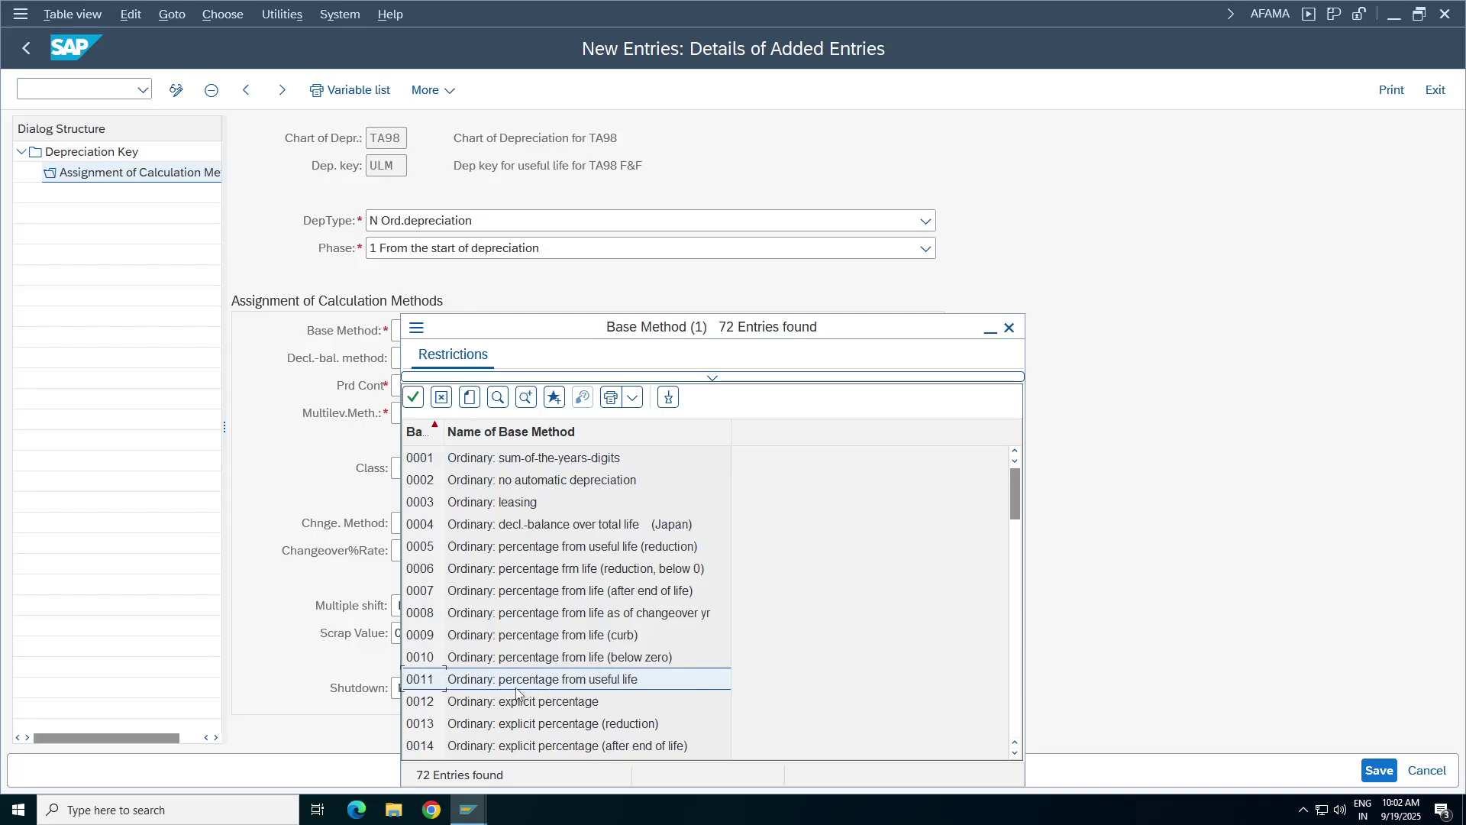
double_click(559, 682)
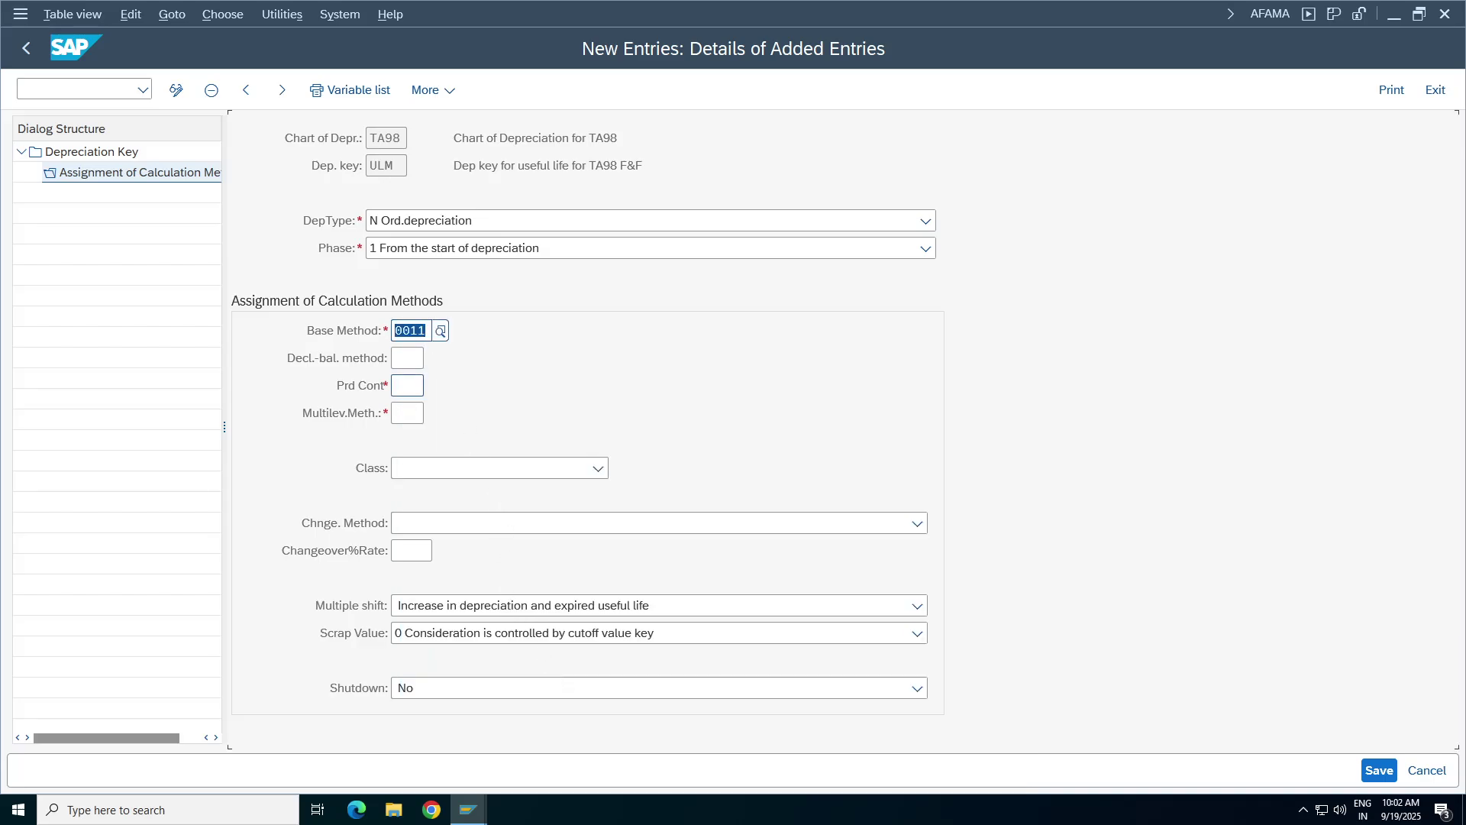
- Set the assignment's period control method to 001
click(423, 413)
click(424, 414)
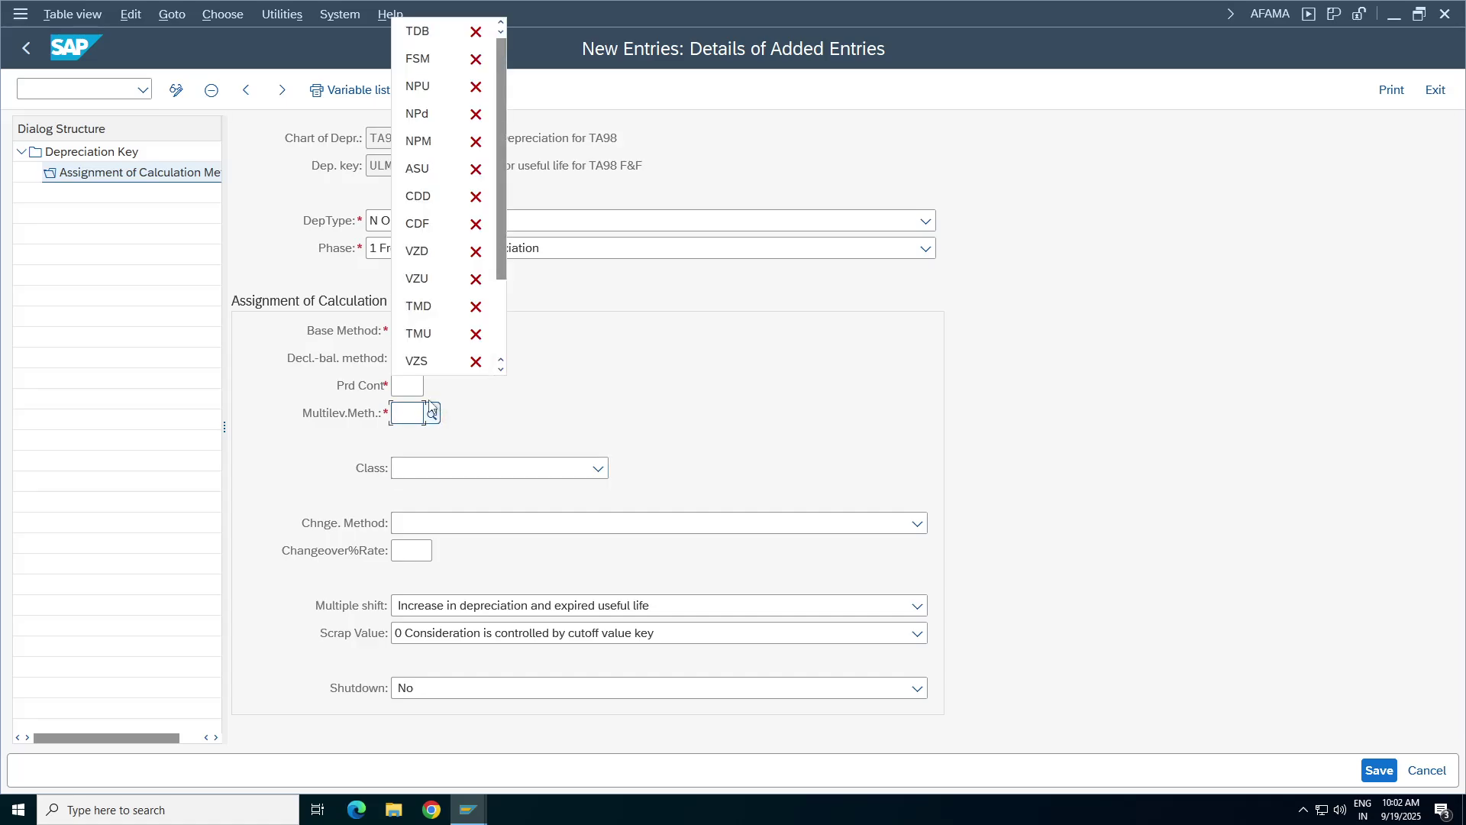
click(451, 410)
click(409, 388)
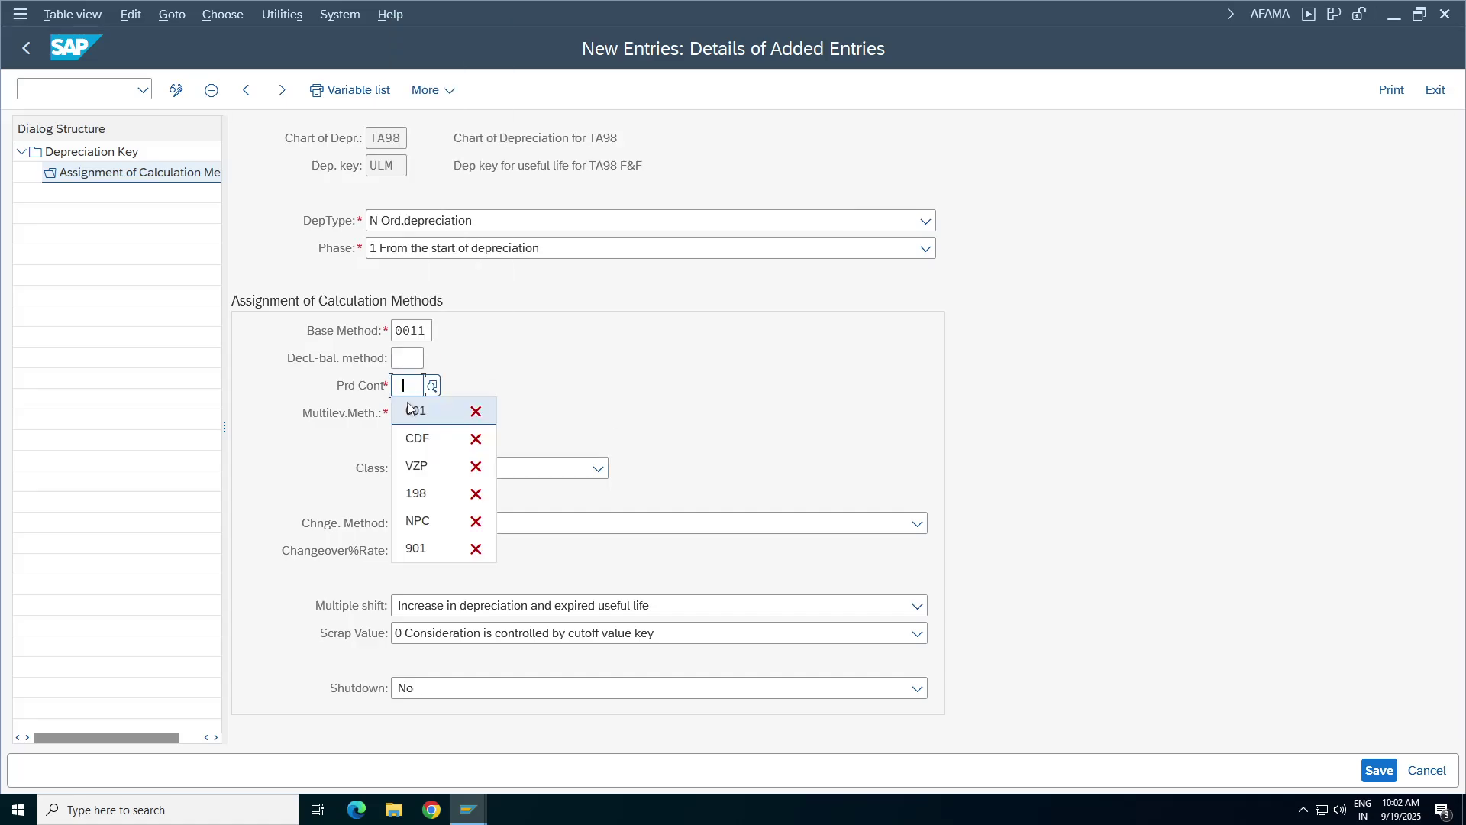
click(412, 416)
- Assign multilevel method ULM, Useful life Fur.Fittings for TA98, from the list of possible values
click(407, 414)
click(407, 413)
click(405, 413)
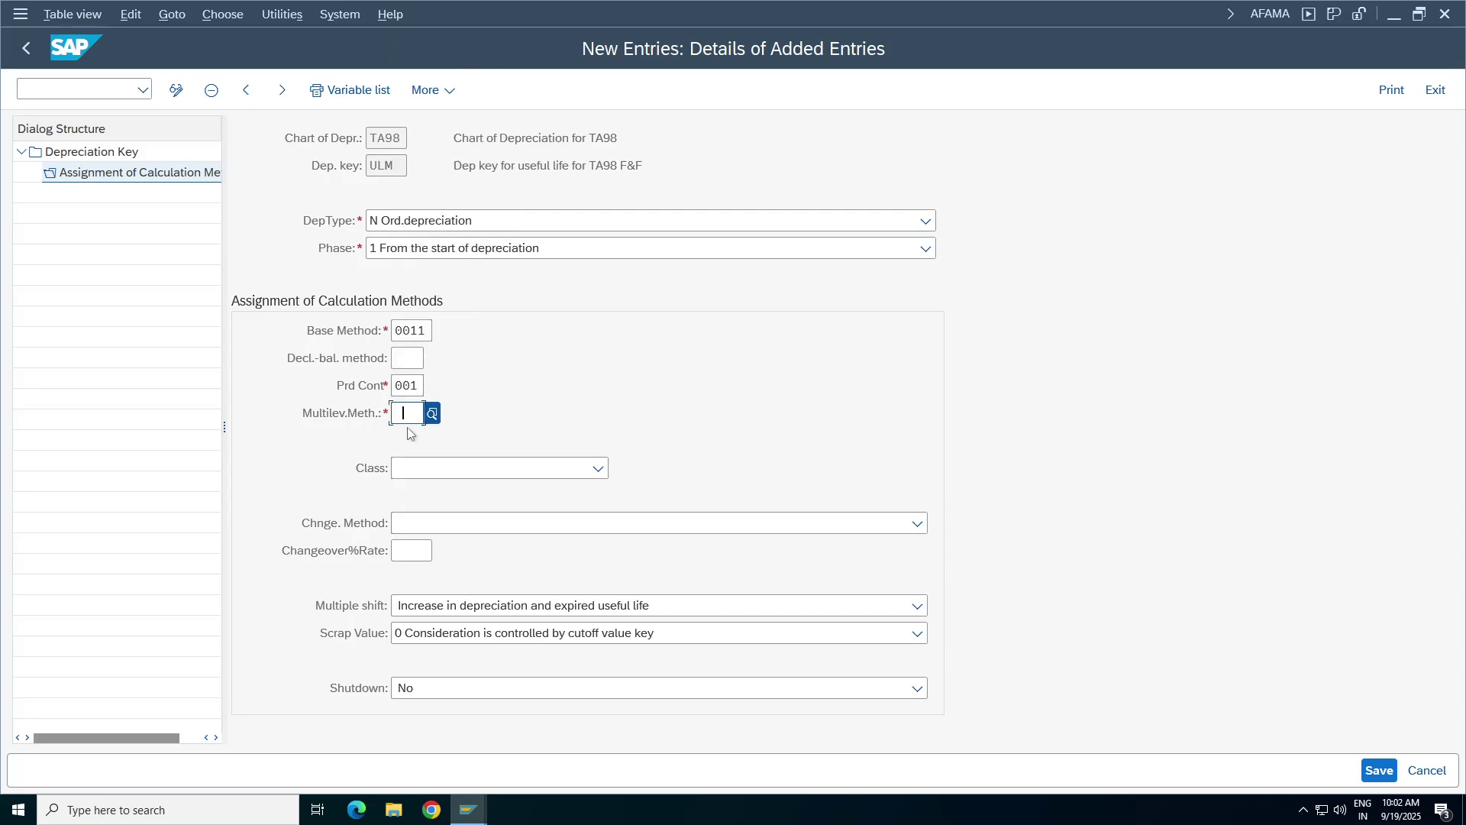
key(F4)
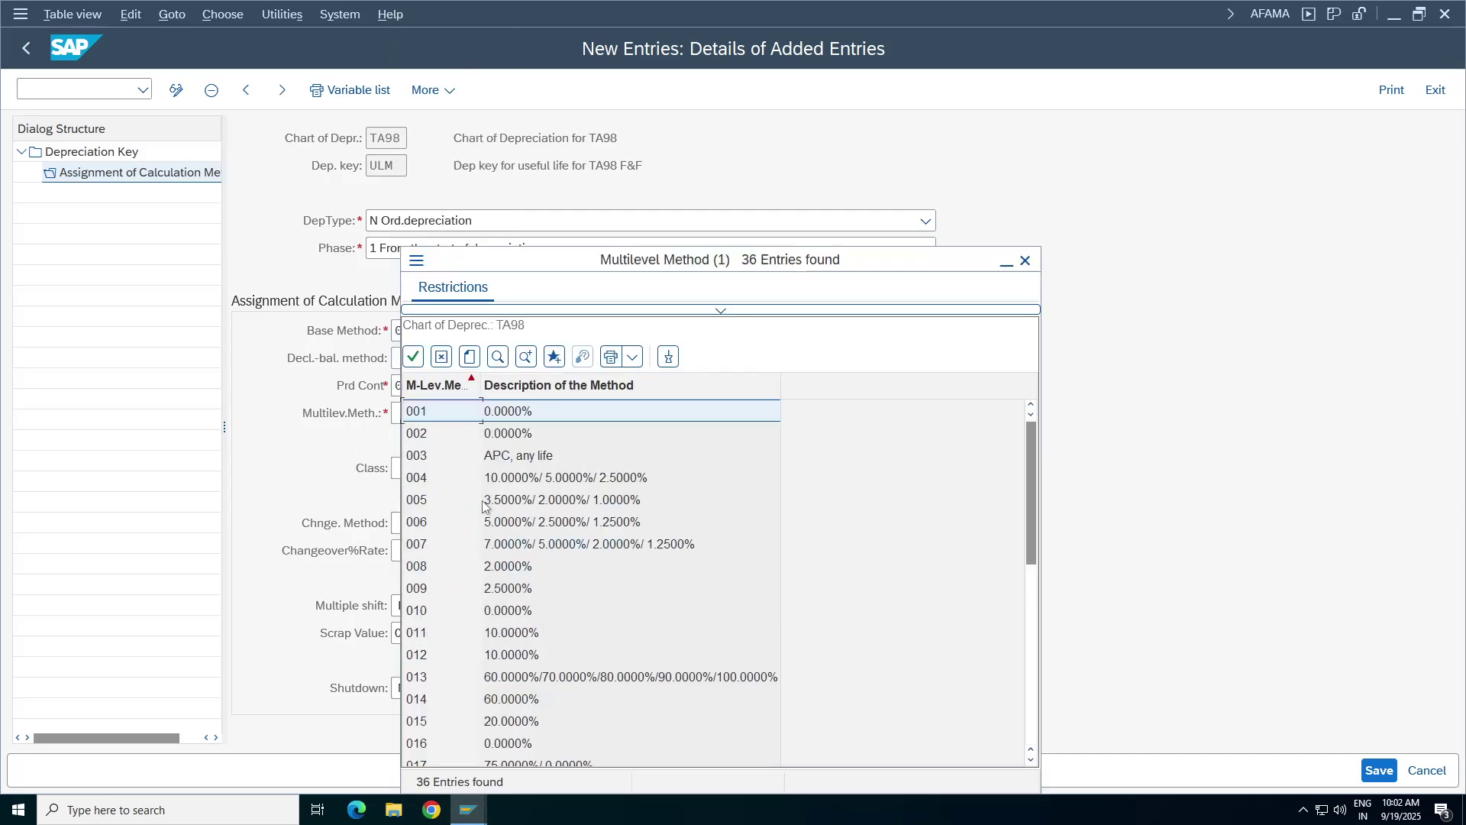
click(500, 634)
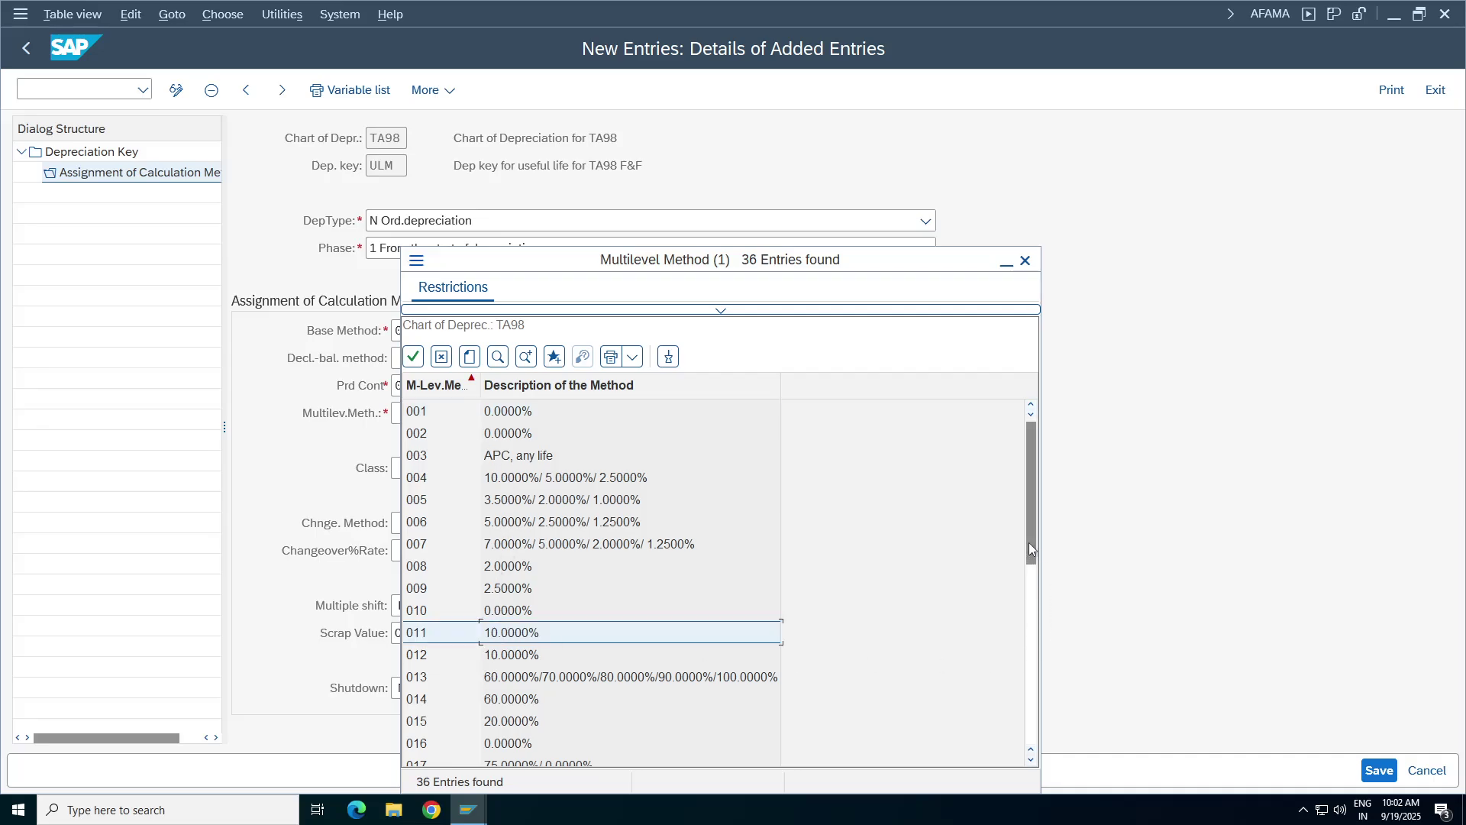
scroll(1031, 550, down, 3)
drag(1033, 547, 1032, 606)
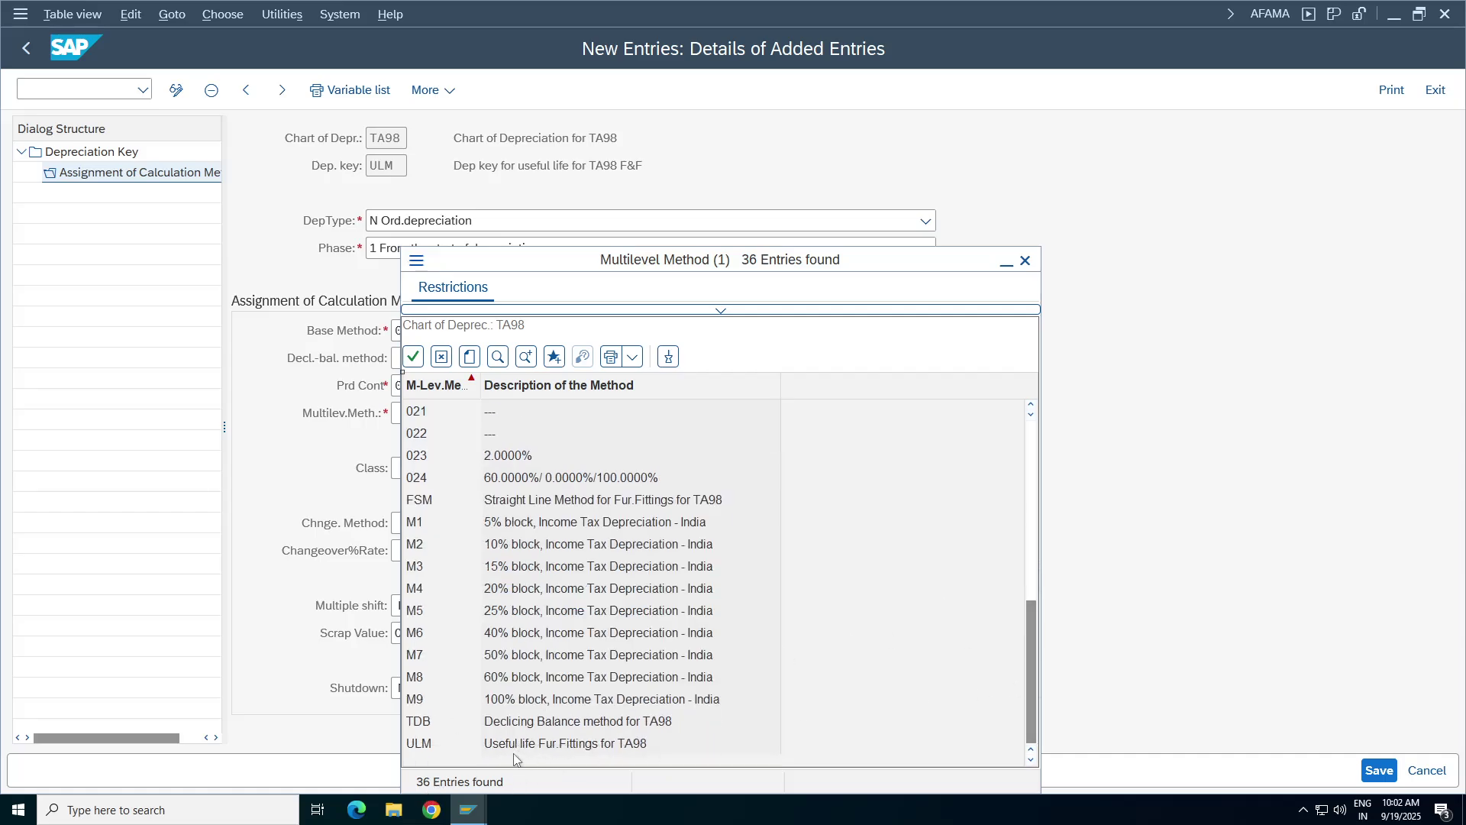
double_click(543, 747)
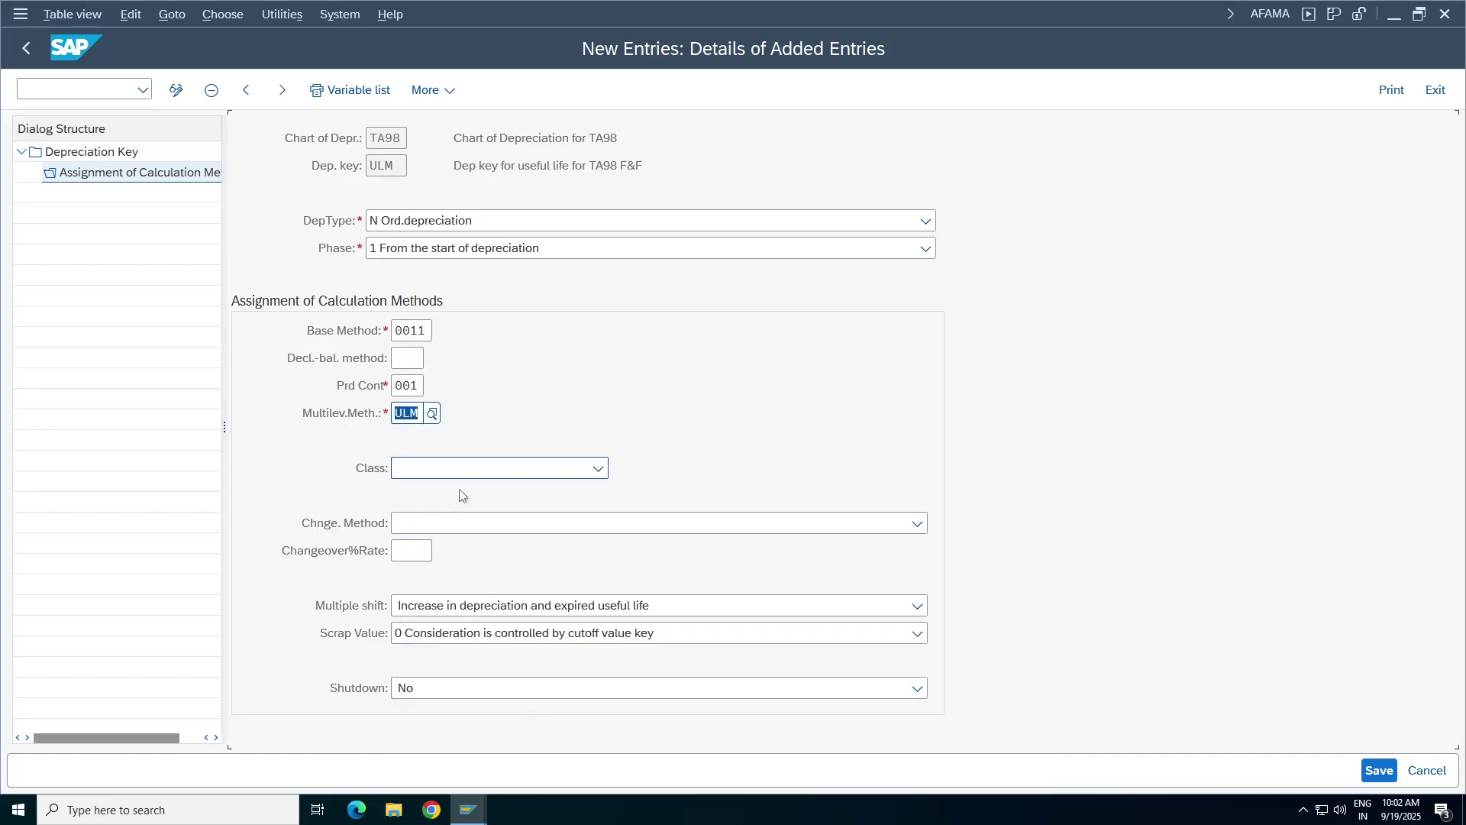
- Set the class to 1, Straight-line depreciation, and save the assignment, confirming the dialogs that follow
click(470, 465)
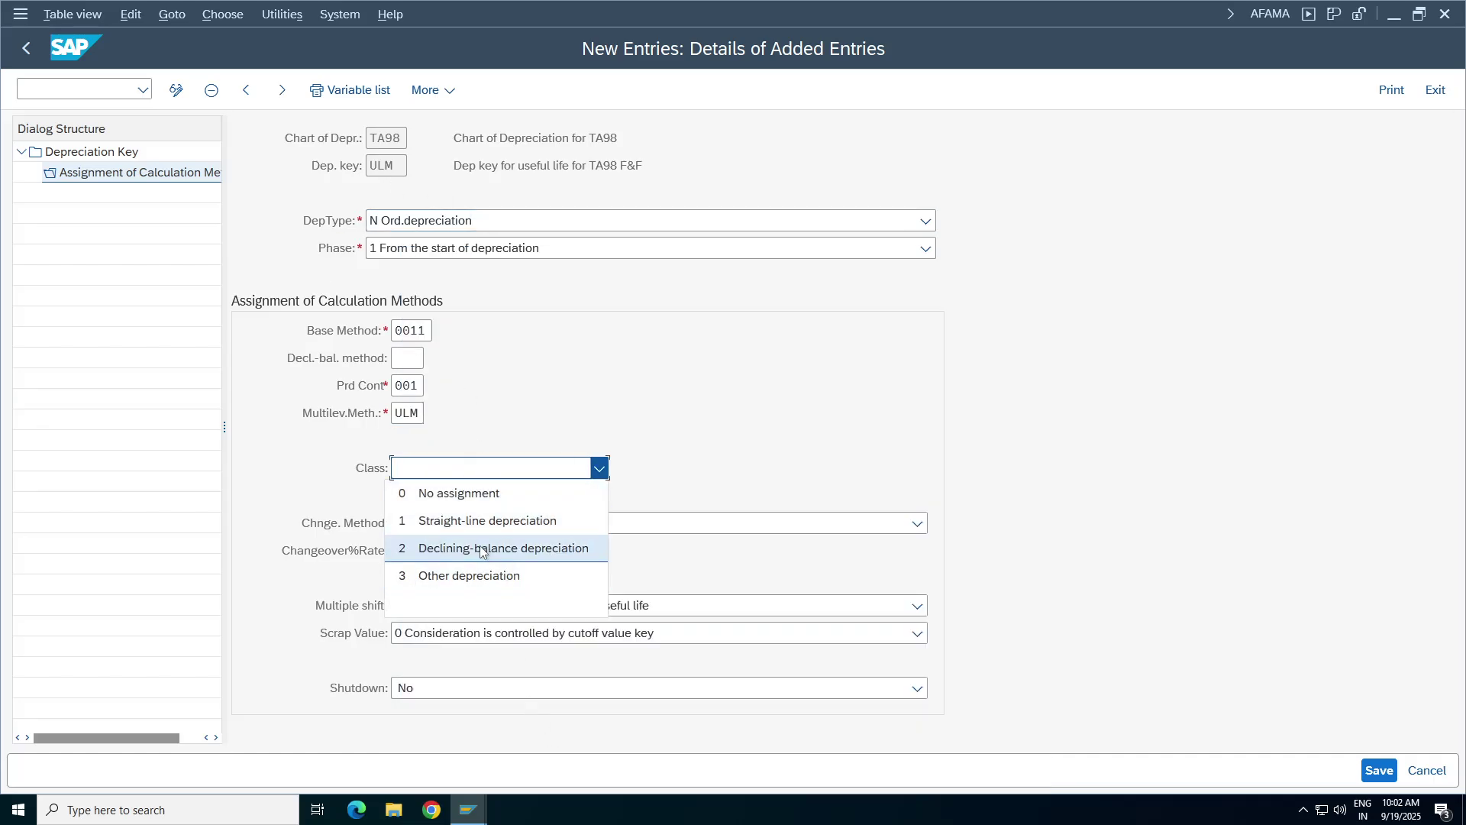
click(474, 520)
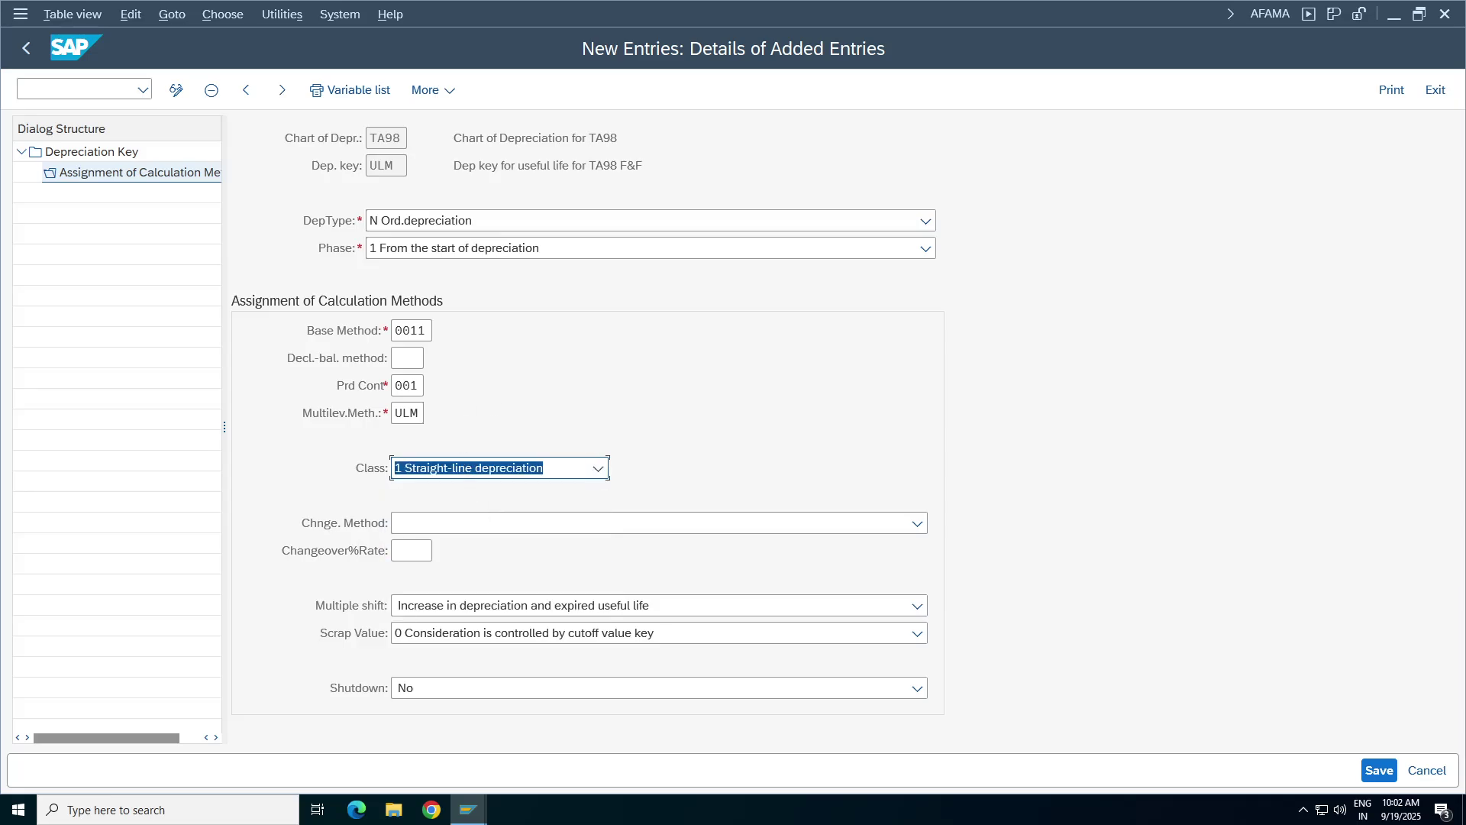
click(1379, 769)
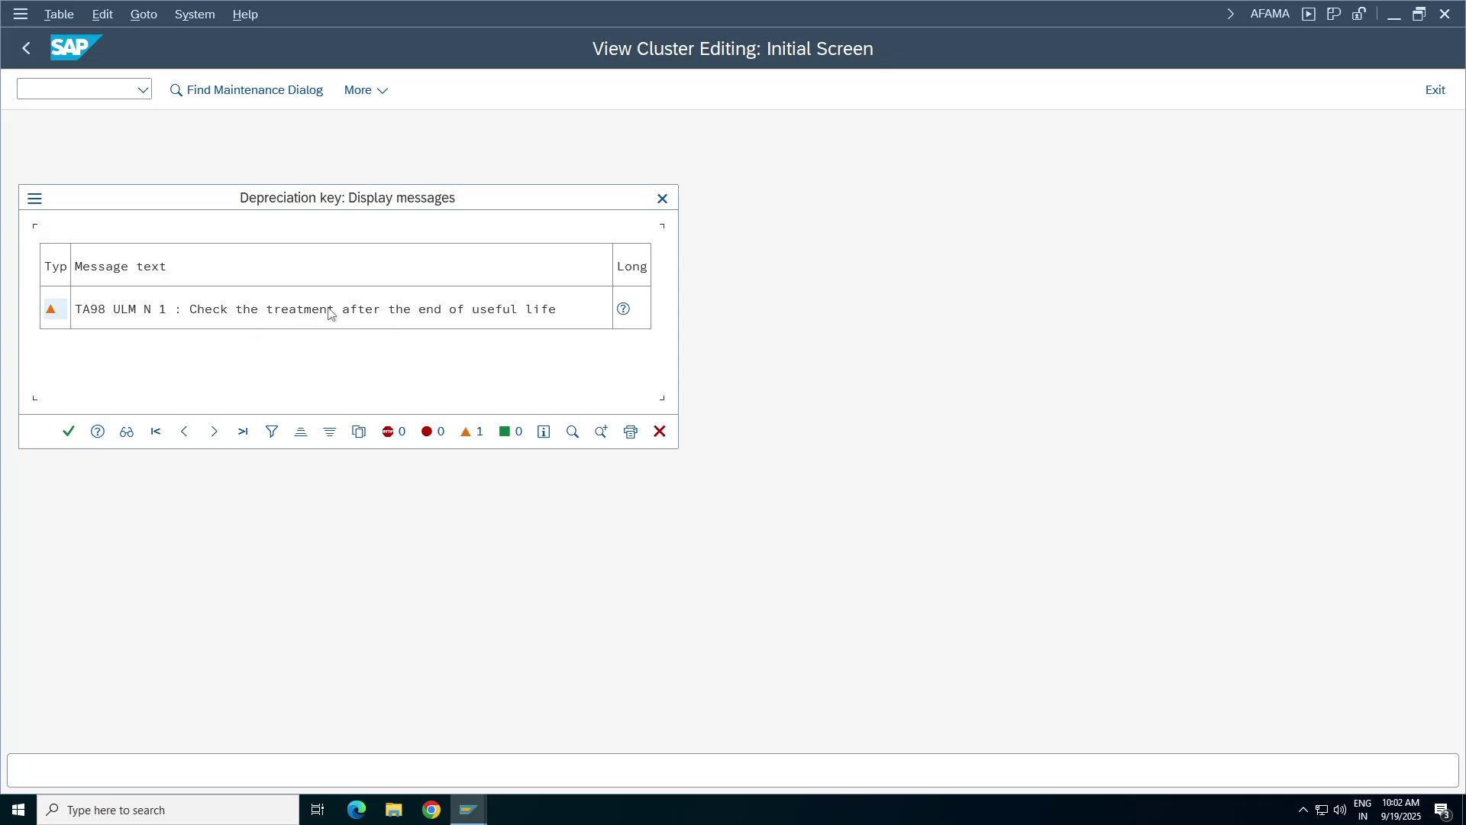
click(68, 431)
click(437, 397)
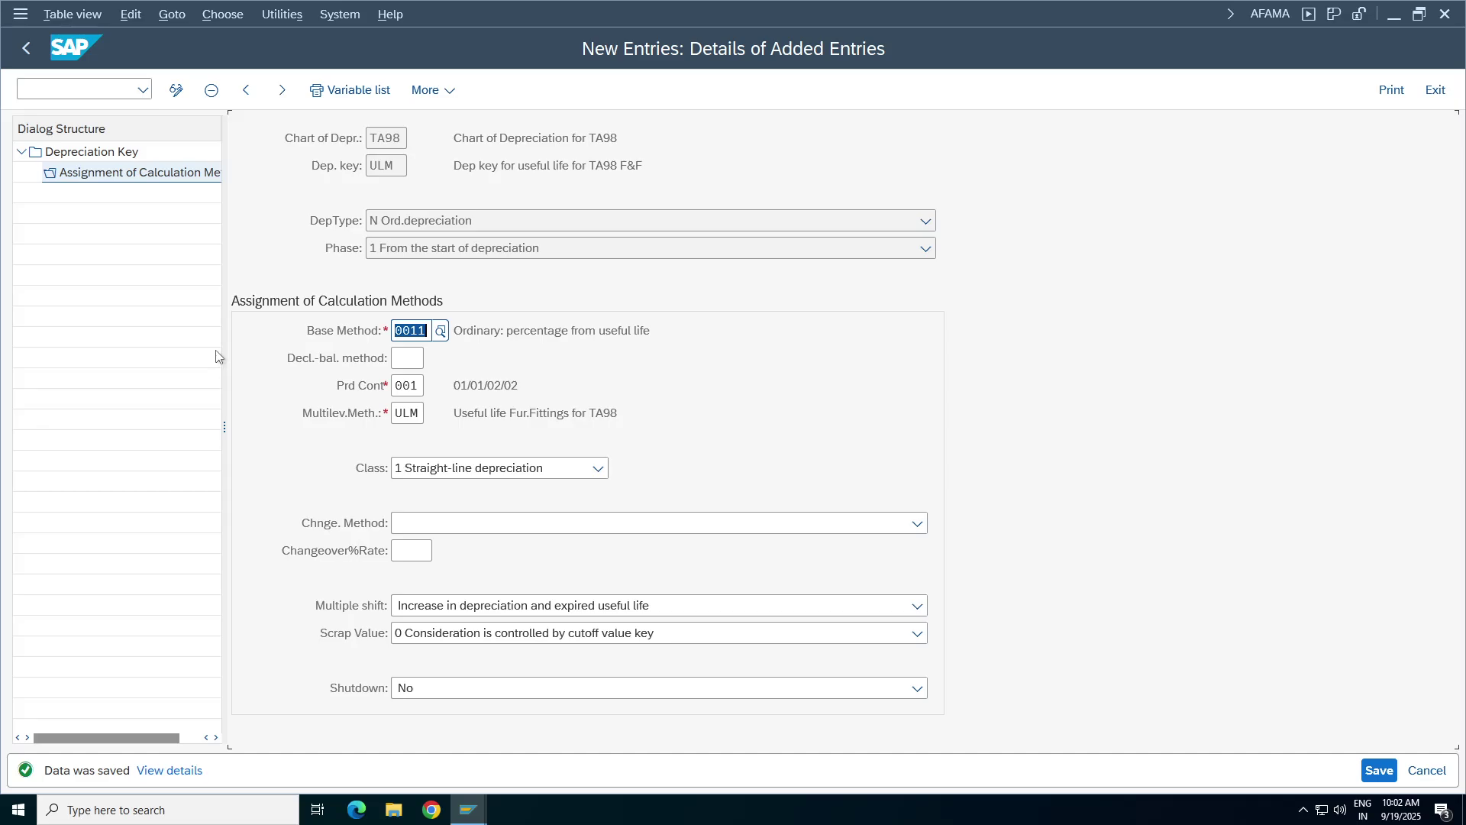
- Return to the depreciation key overview and activate depreciation key ULM, accepting the activation message
click(26, 47)
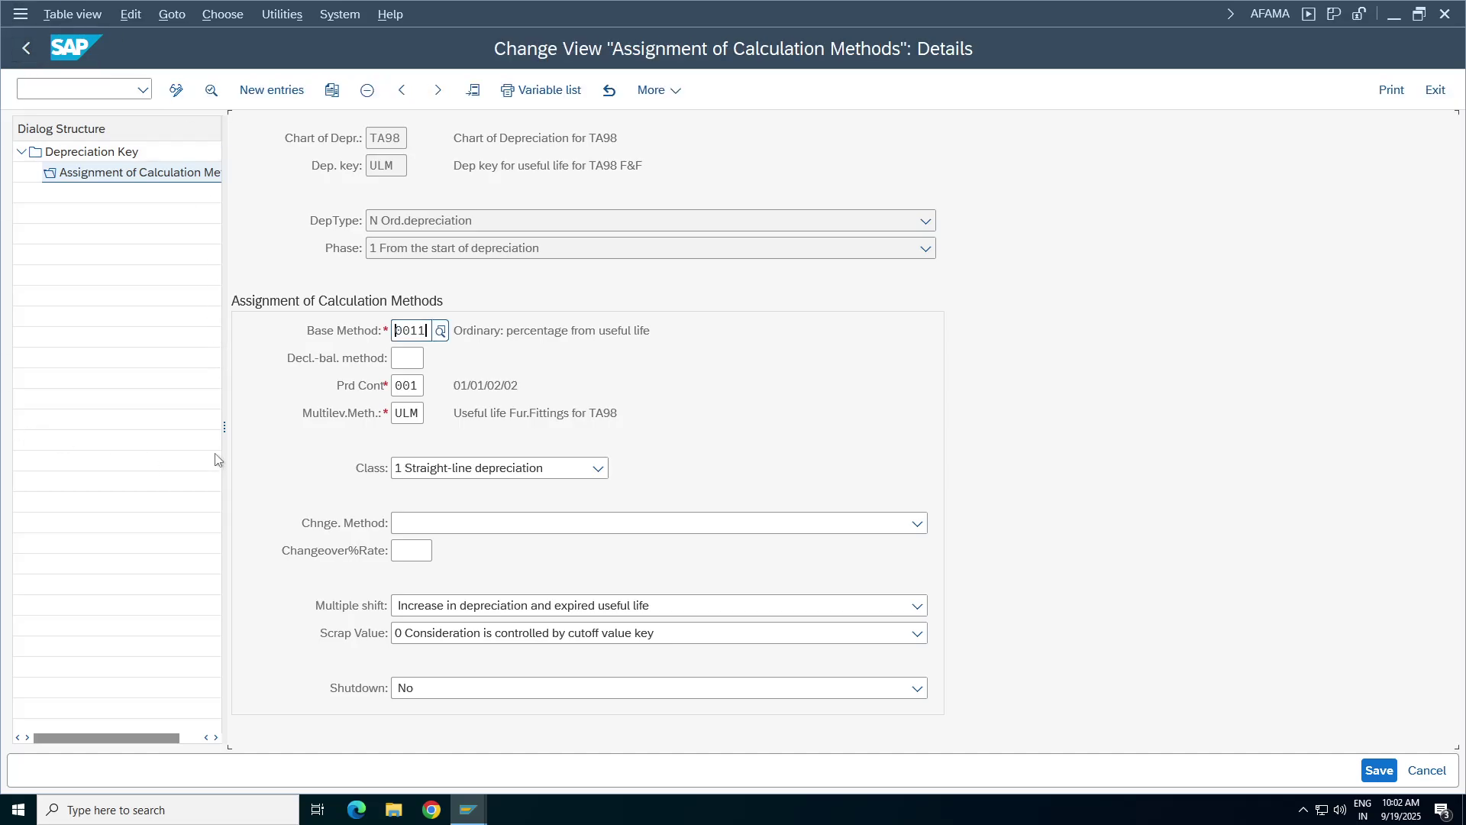
click(26, 47)
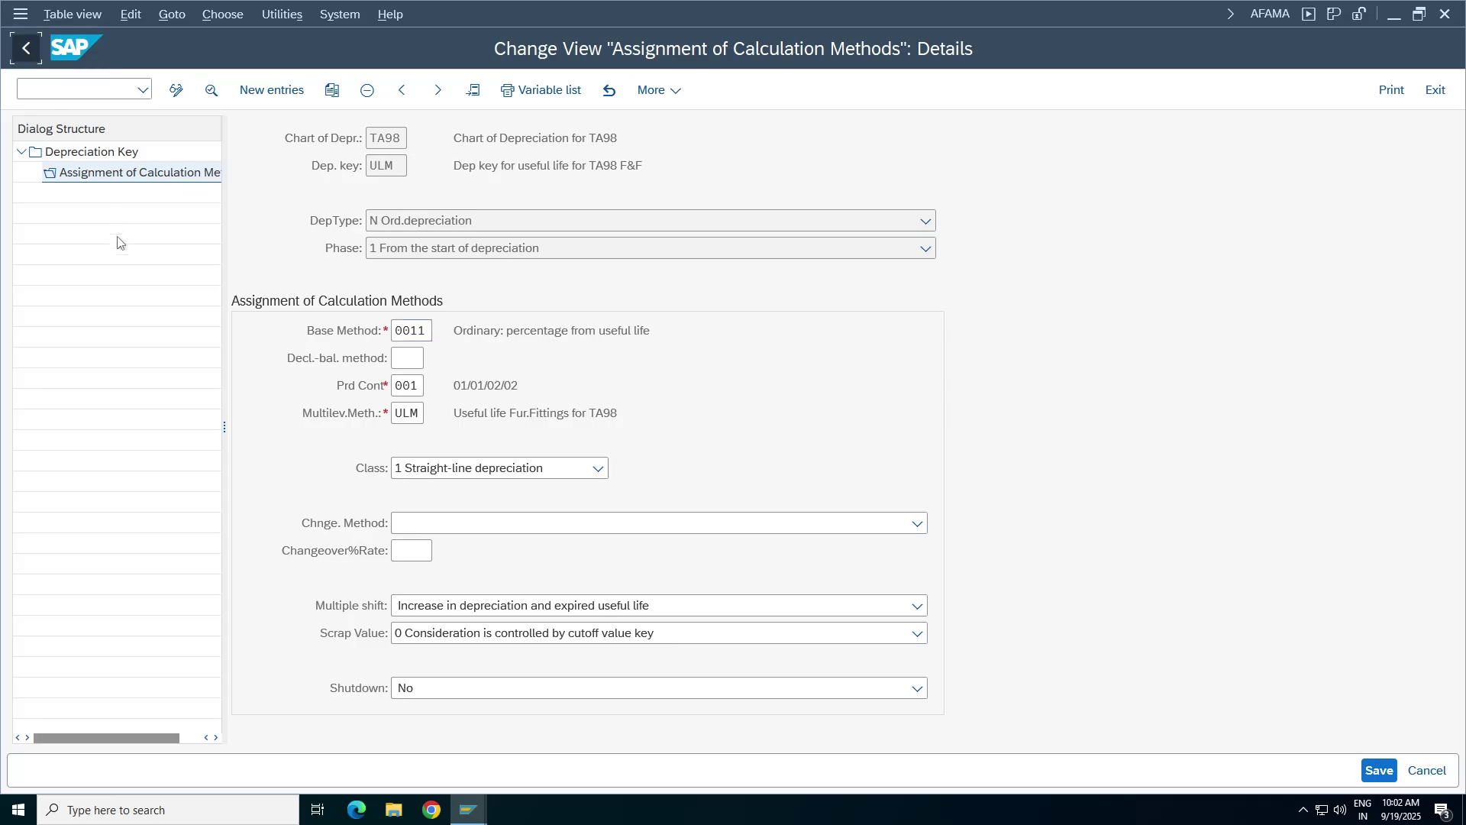
click(26, 47)
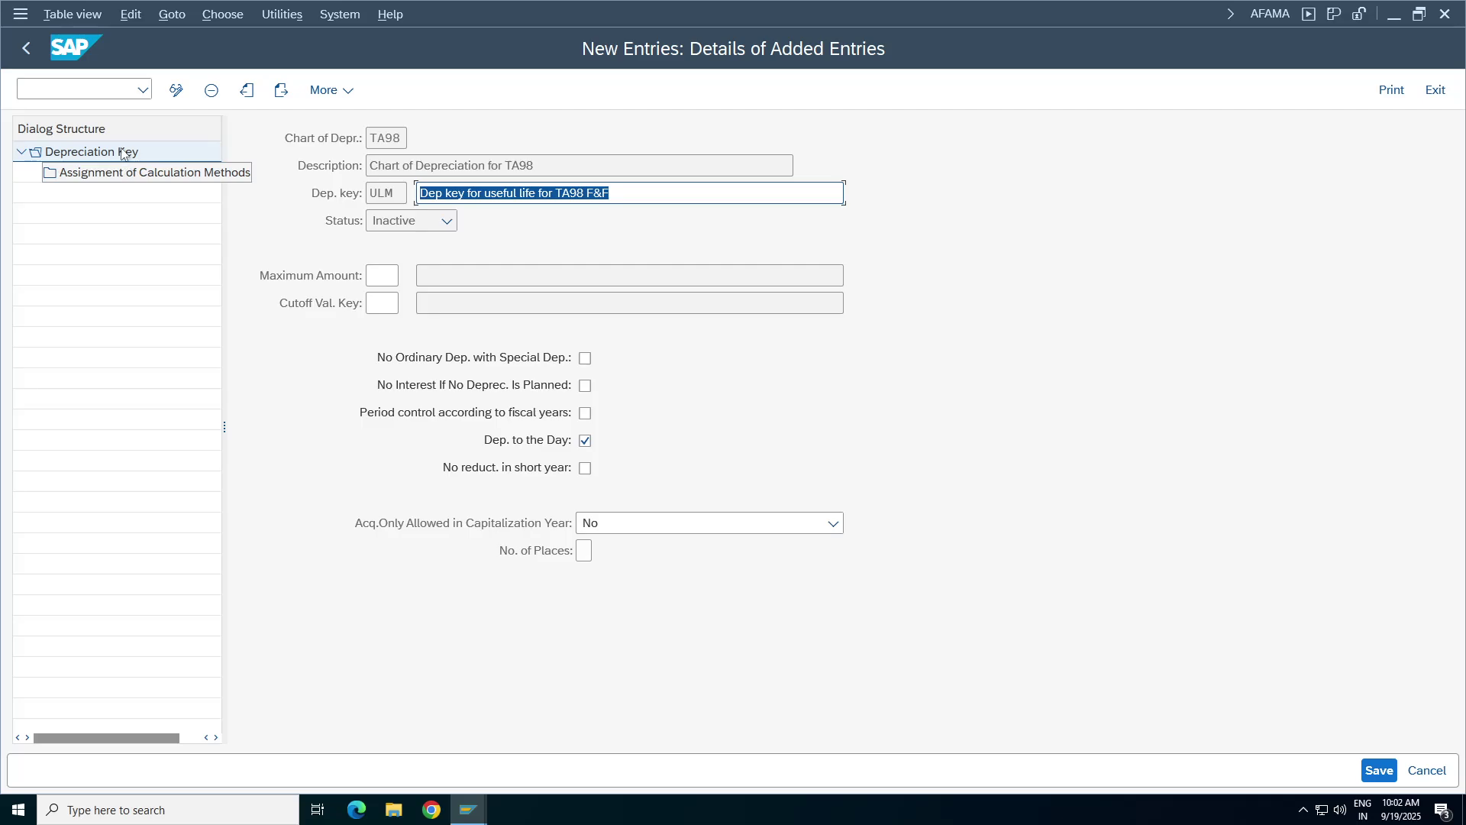
click(26, 47)
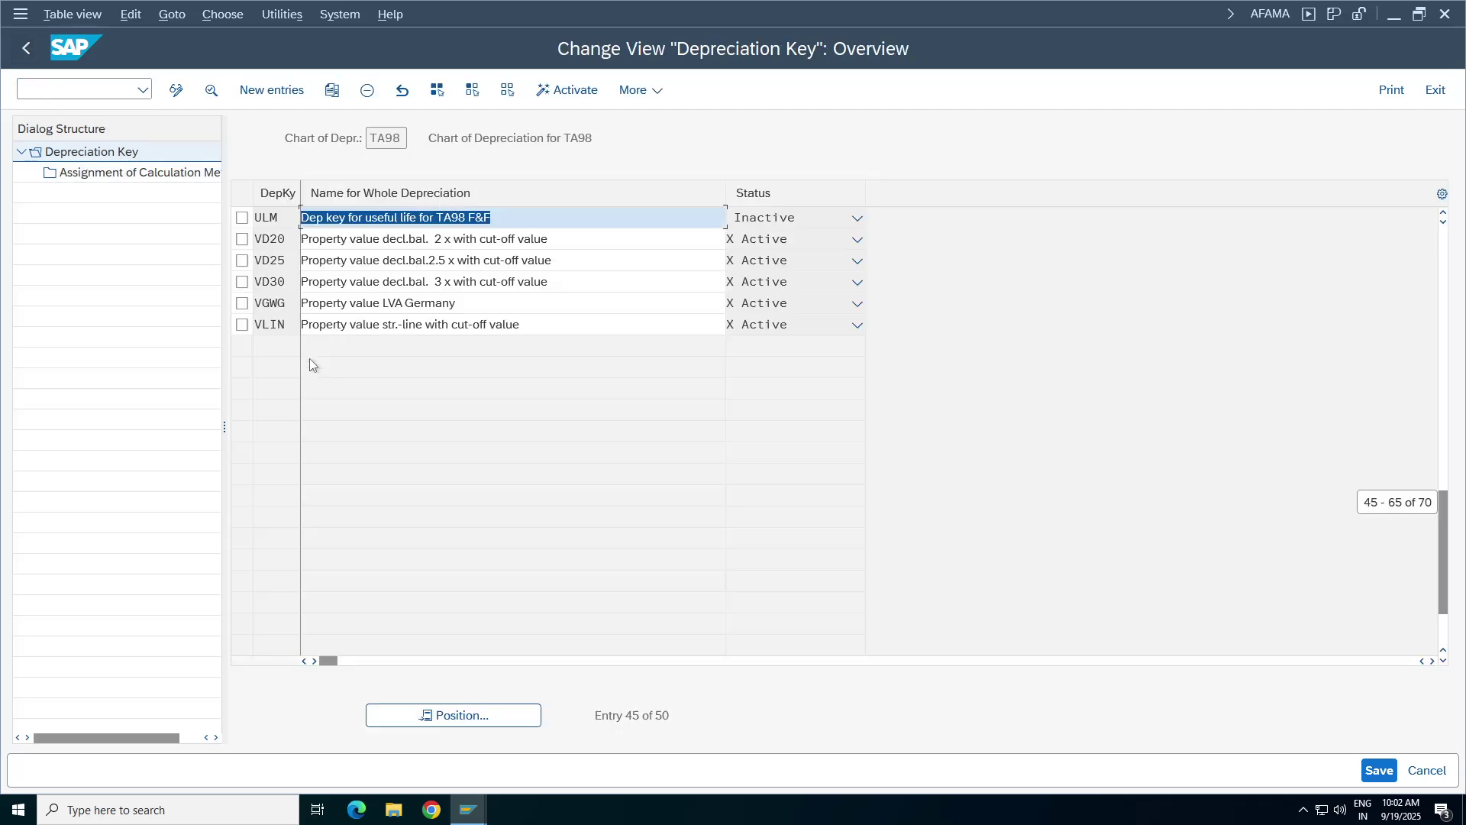
click(242, 218)
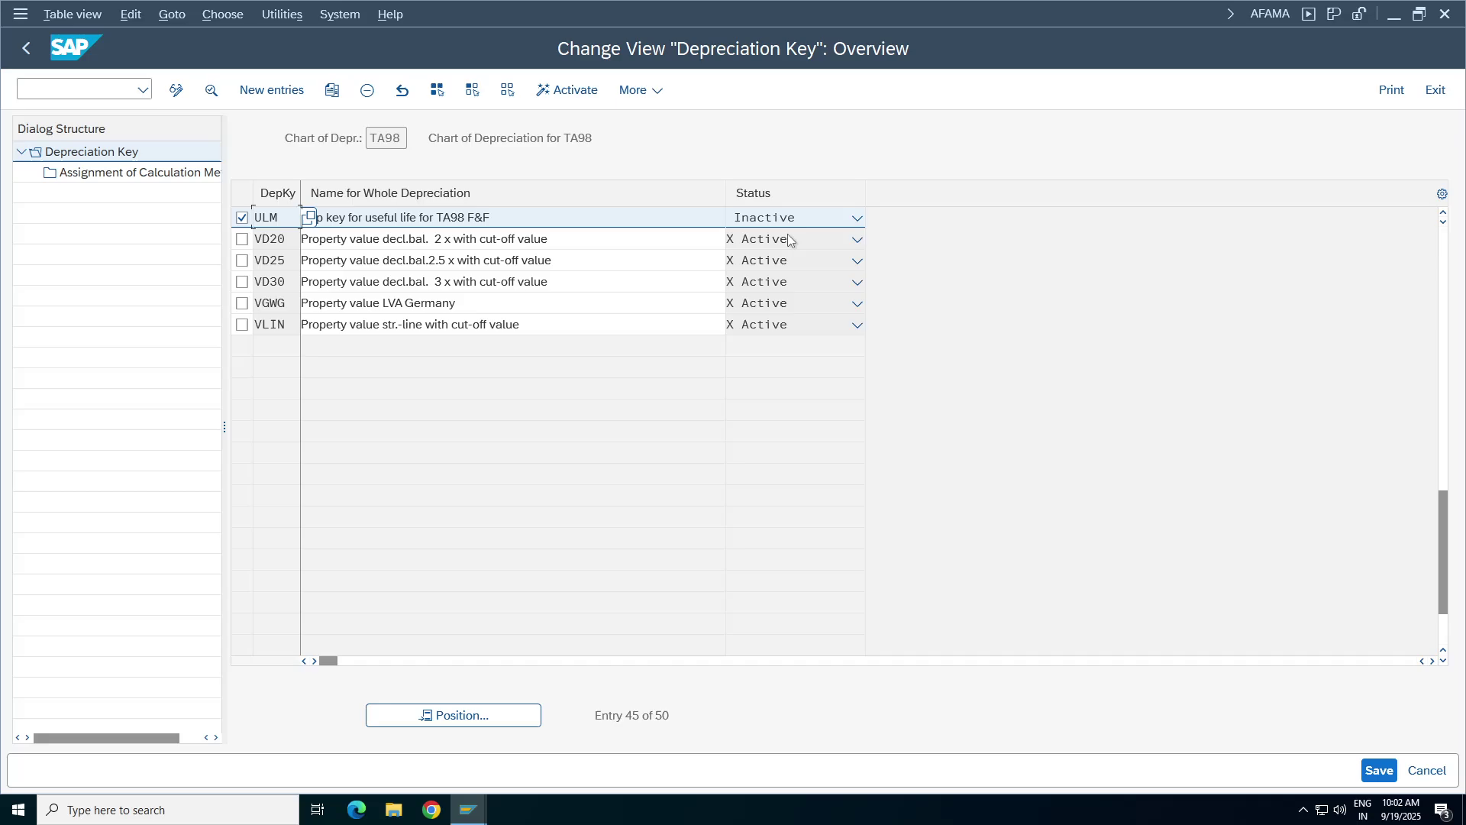
click(558, 91)
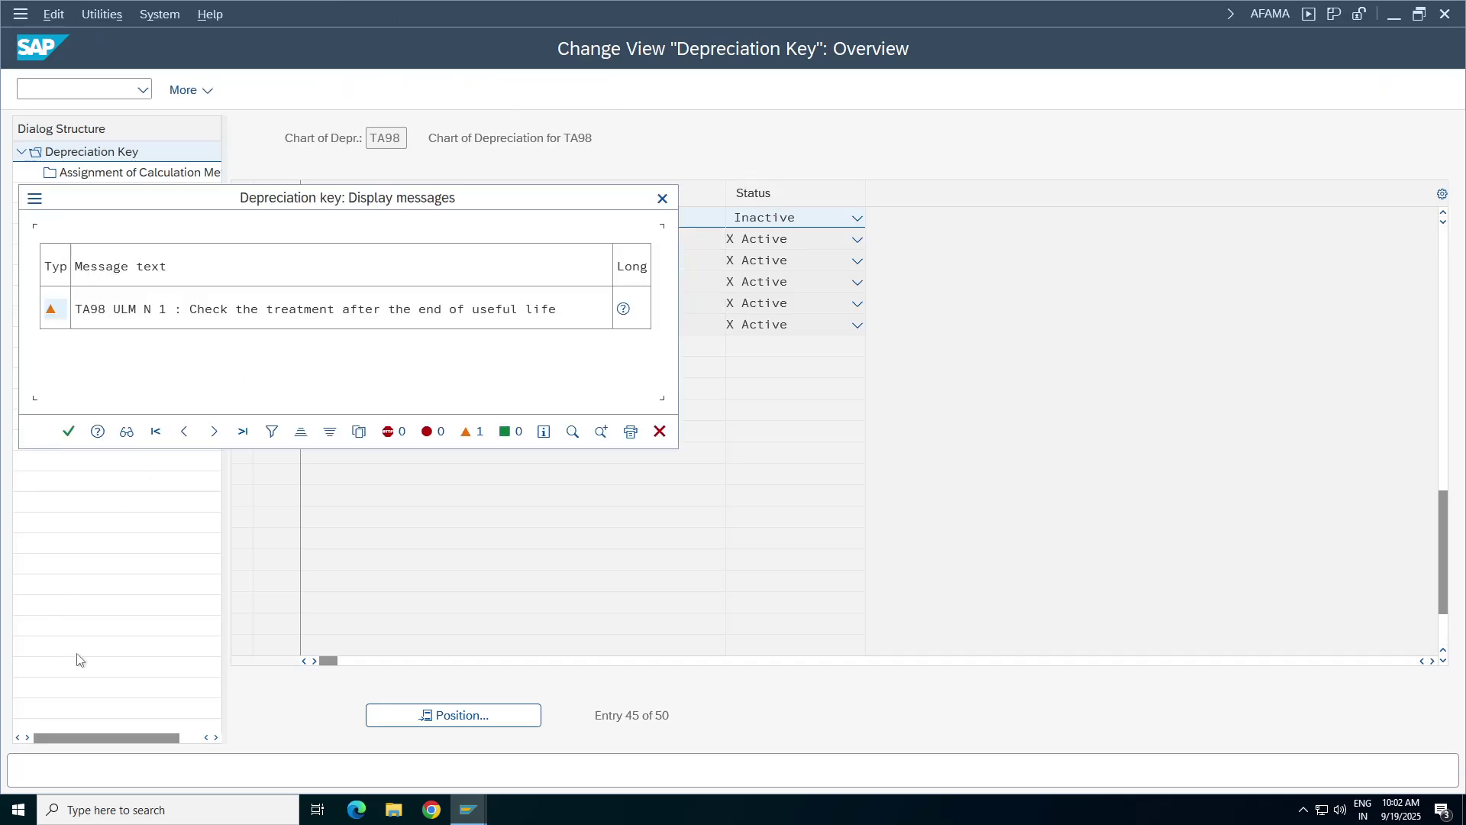
click(66, 428)
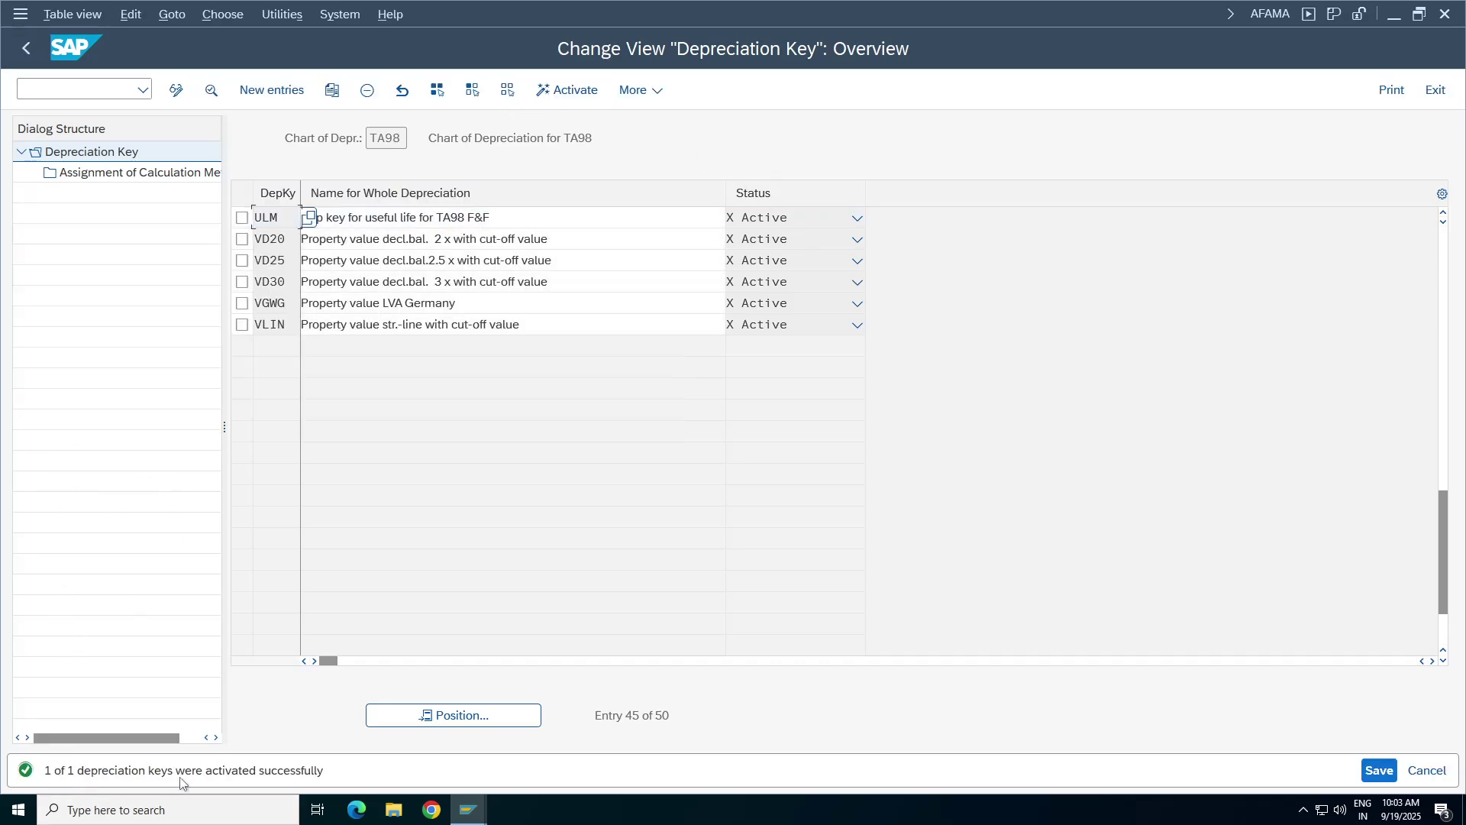
- Save the activated depreciation key, accept the messages, and return to the Asset Accounting implementation guide
click(1399, 771)
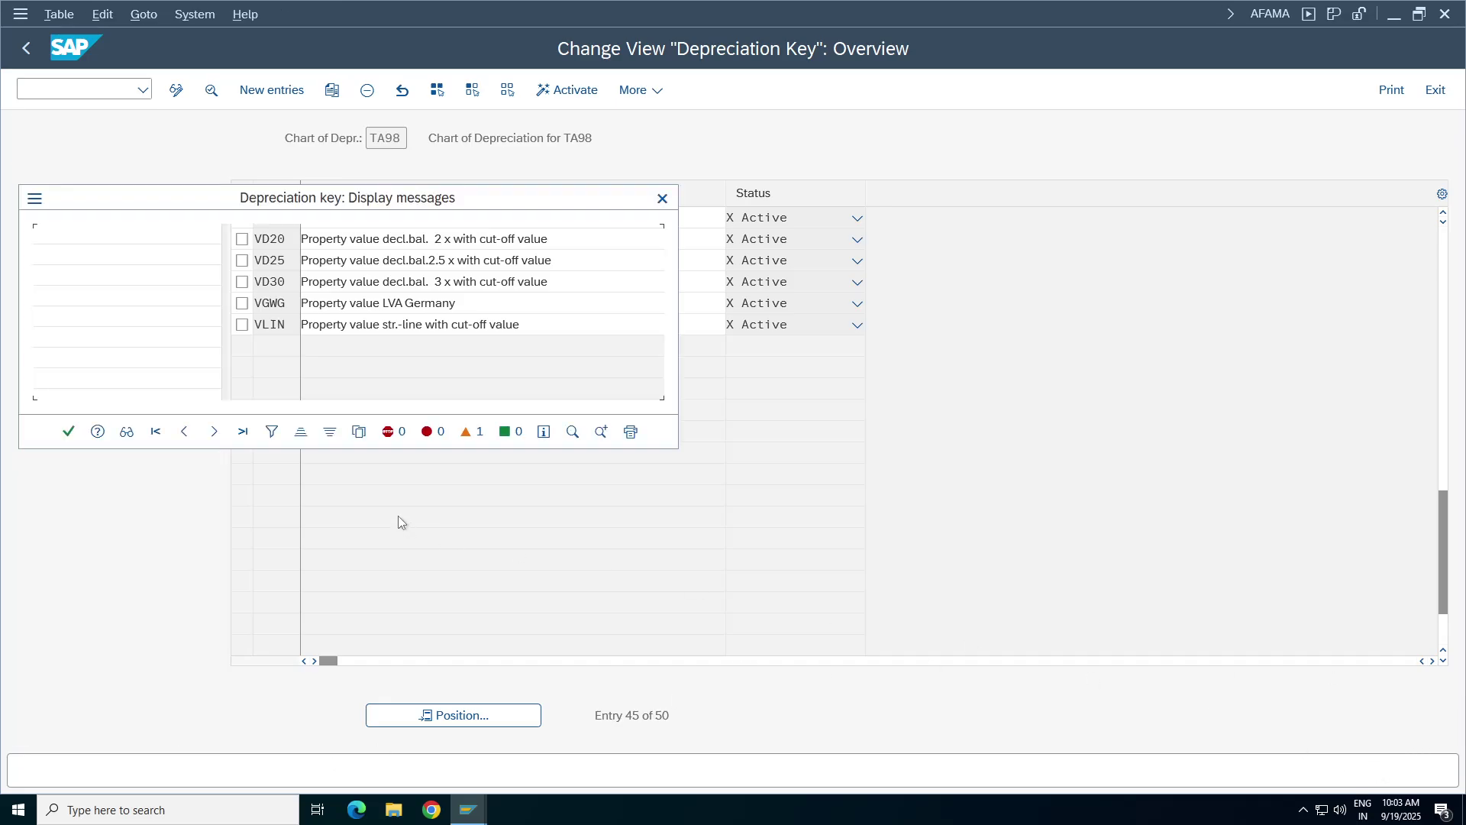
click(68, 432)
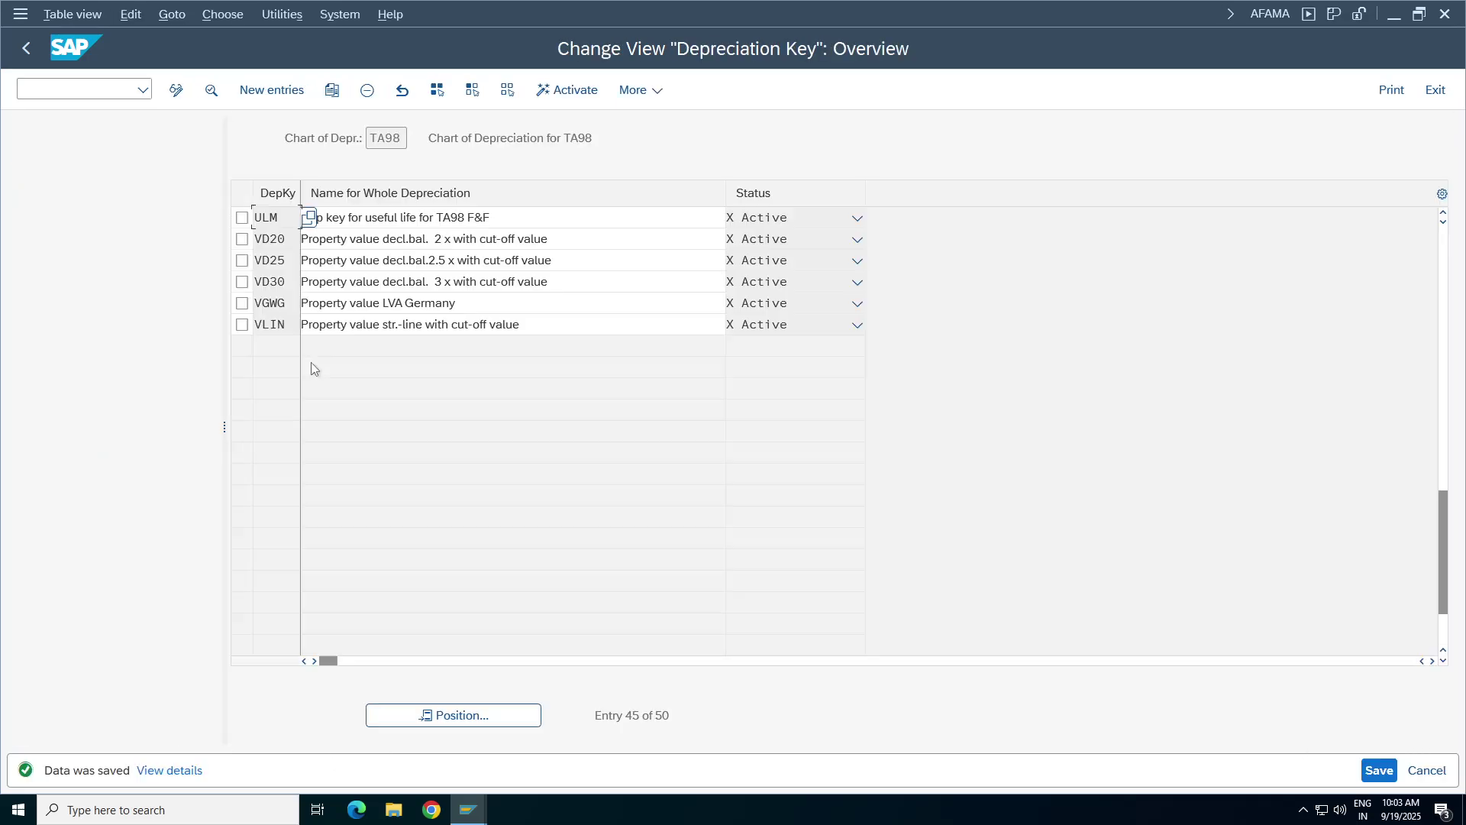
click(25, 47)
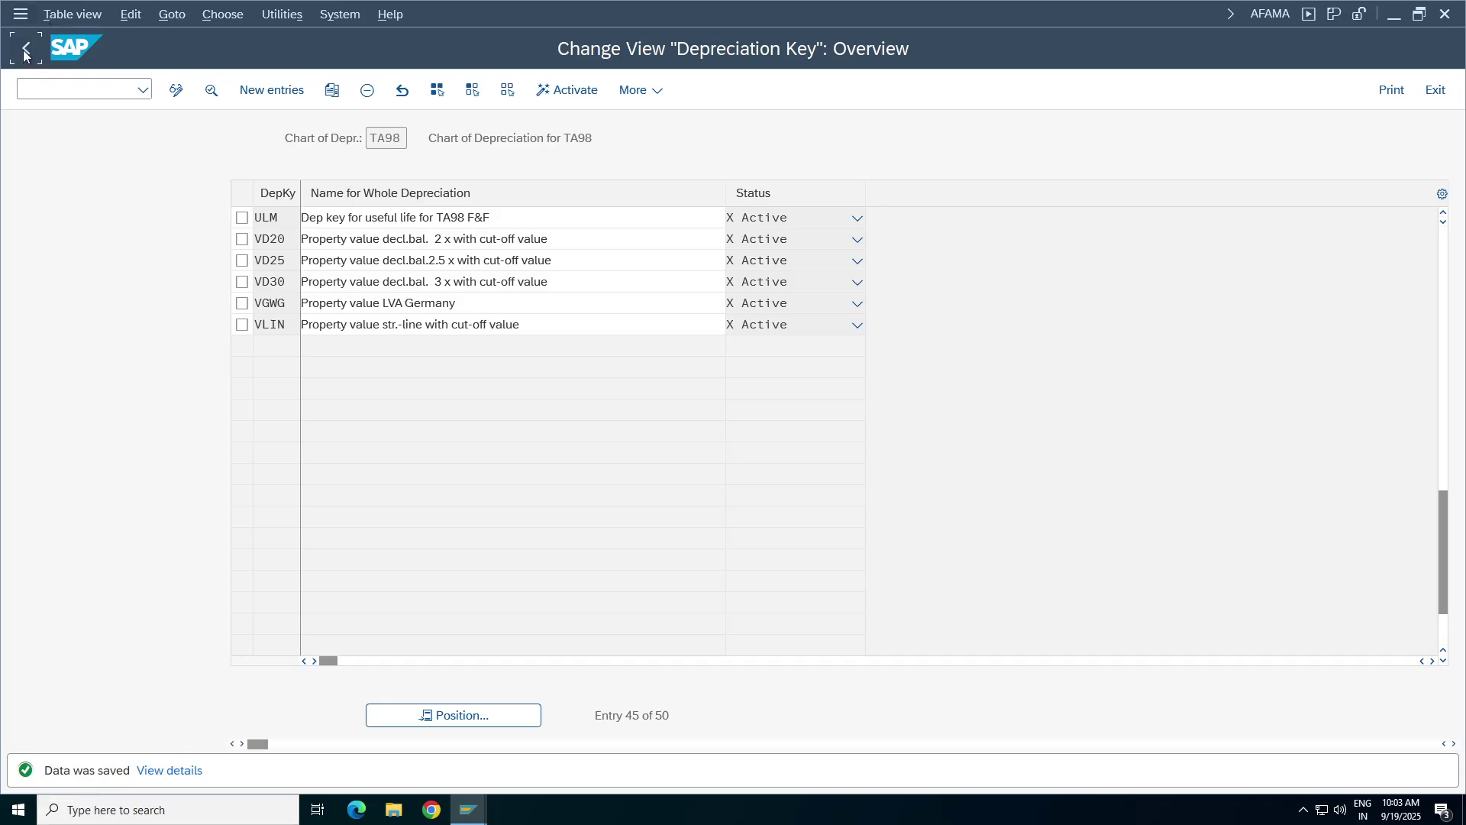
key(Up)
key(Up)
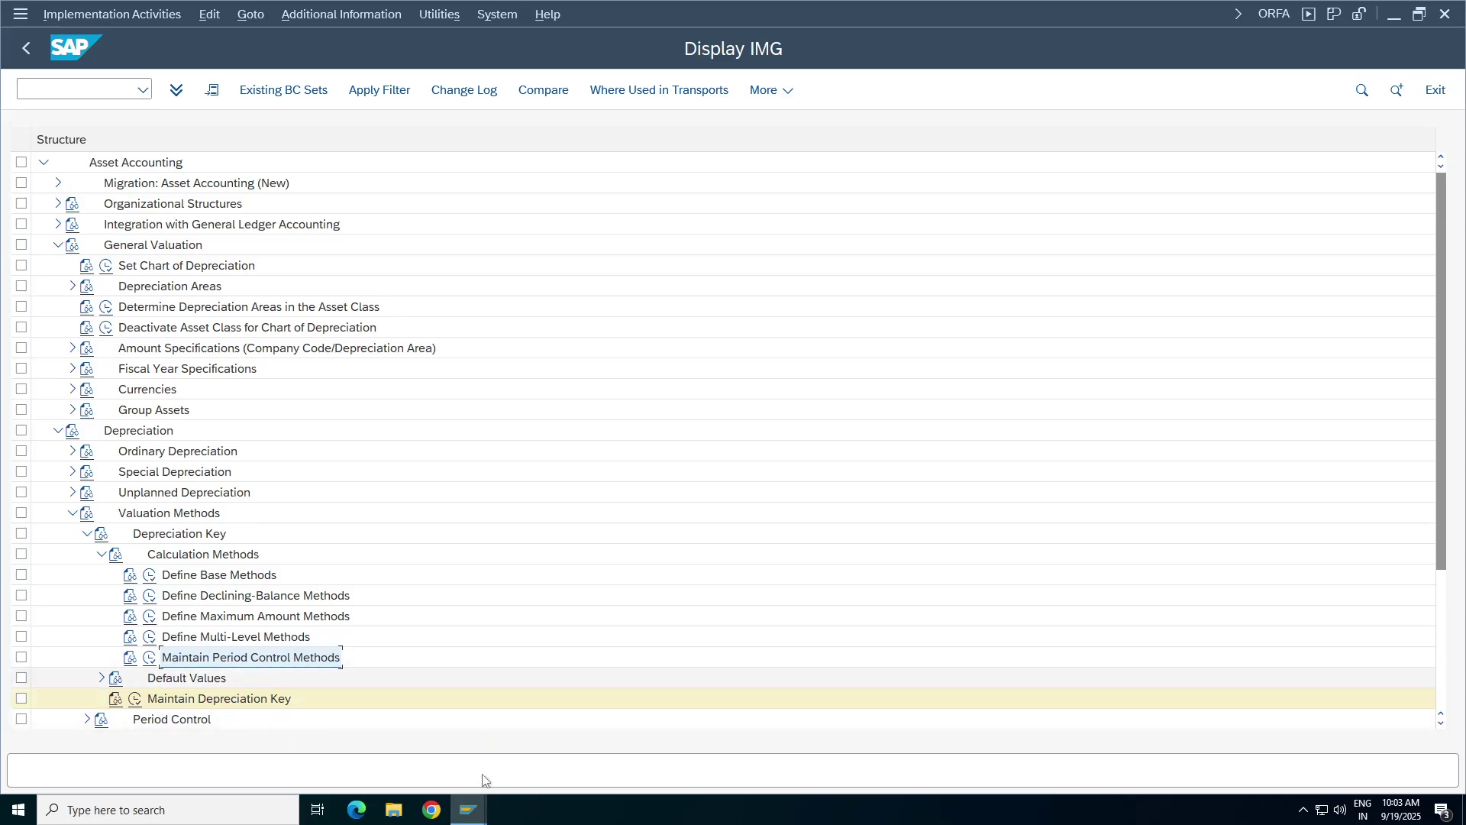
- Close the Simple Job Selection session, the general ledger document display session and the second SAP Easy Access session
click(485, 813)
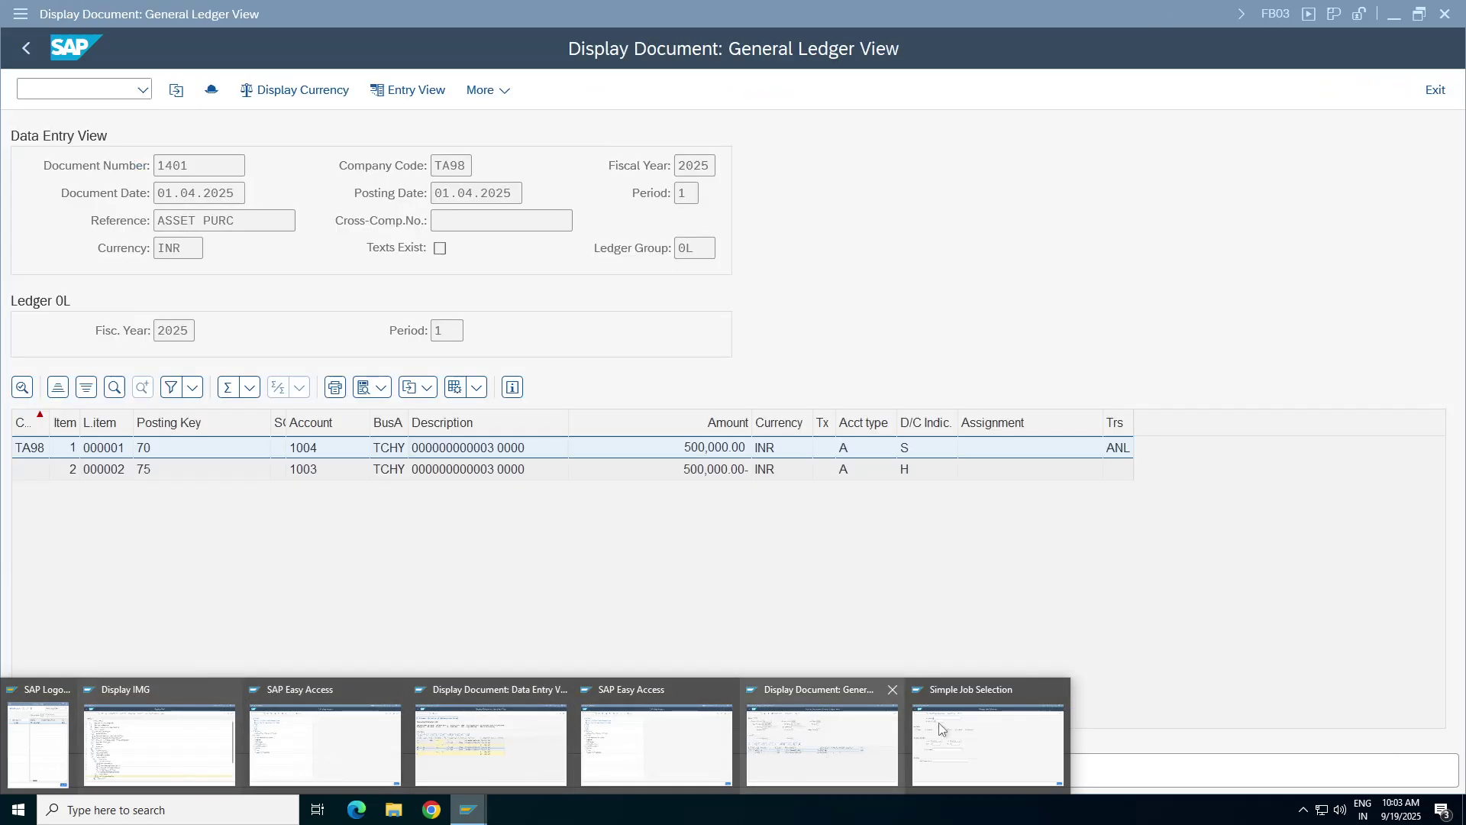
click(1058, 690)
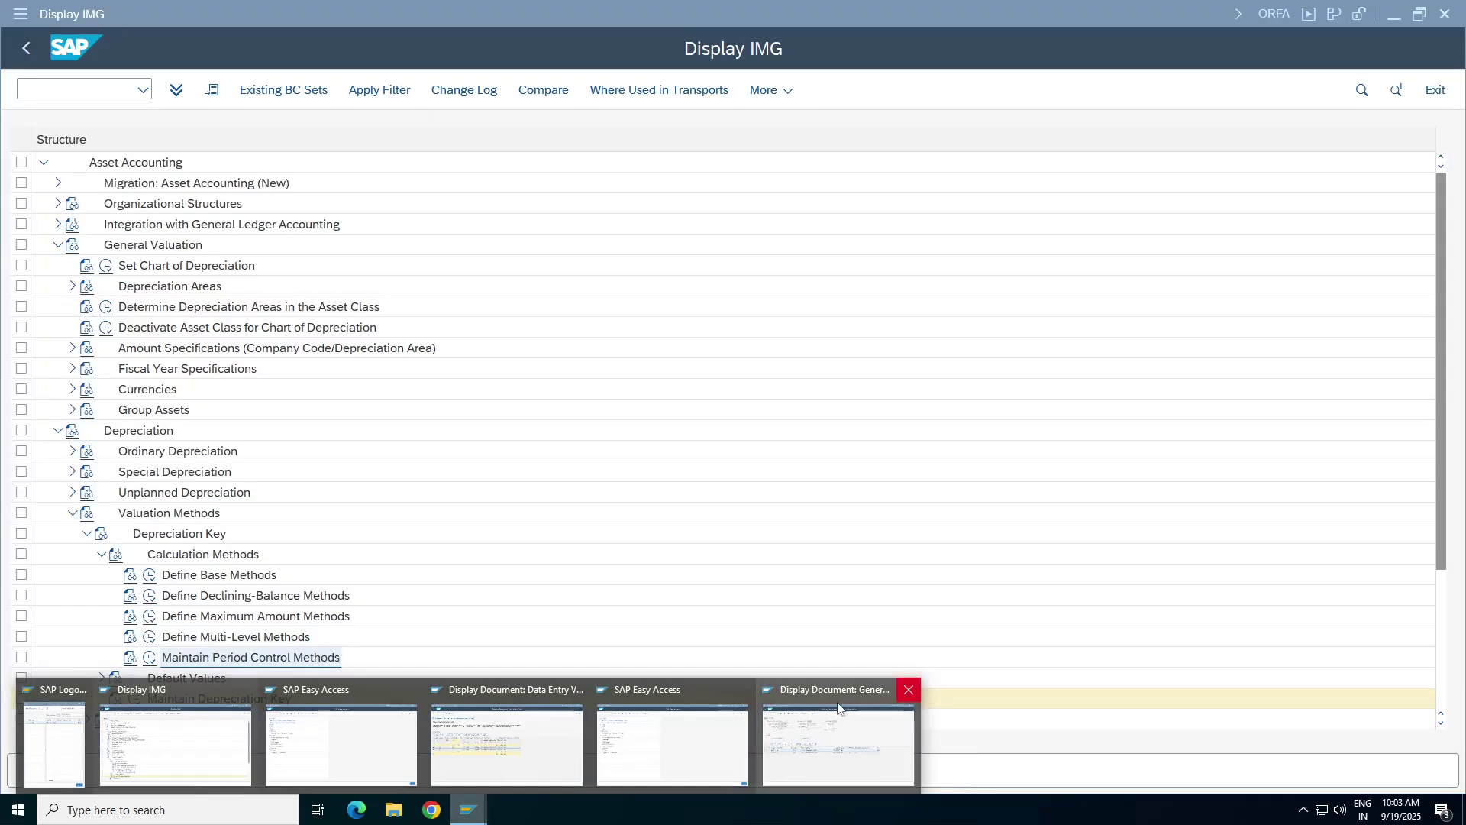
click(903, 689)
click(827, 689)
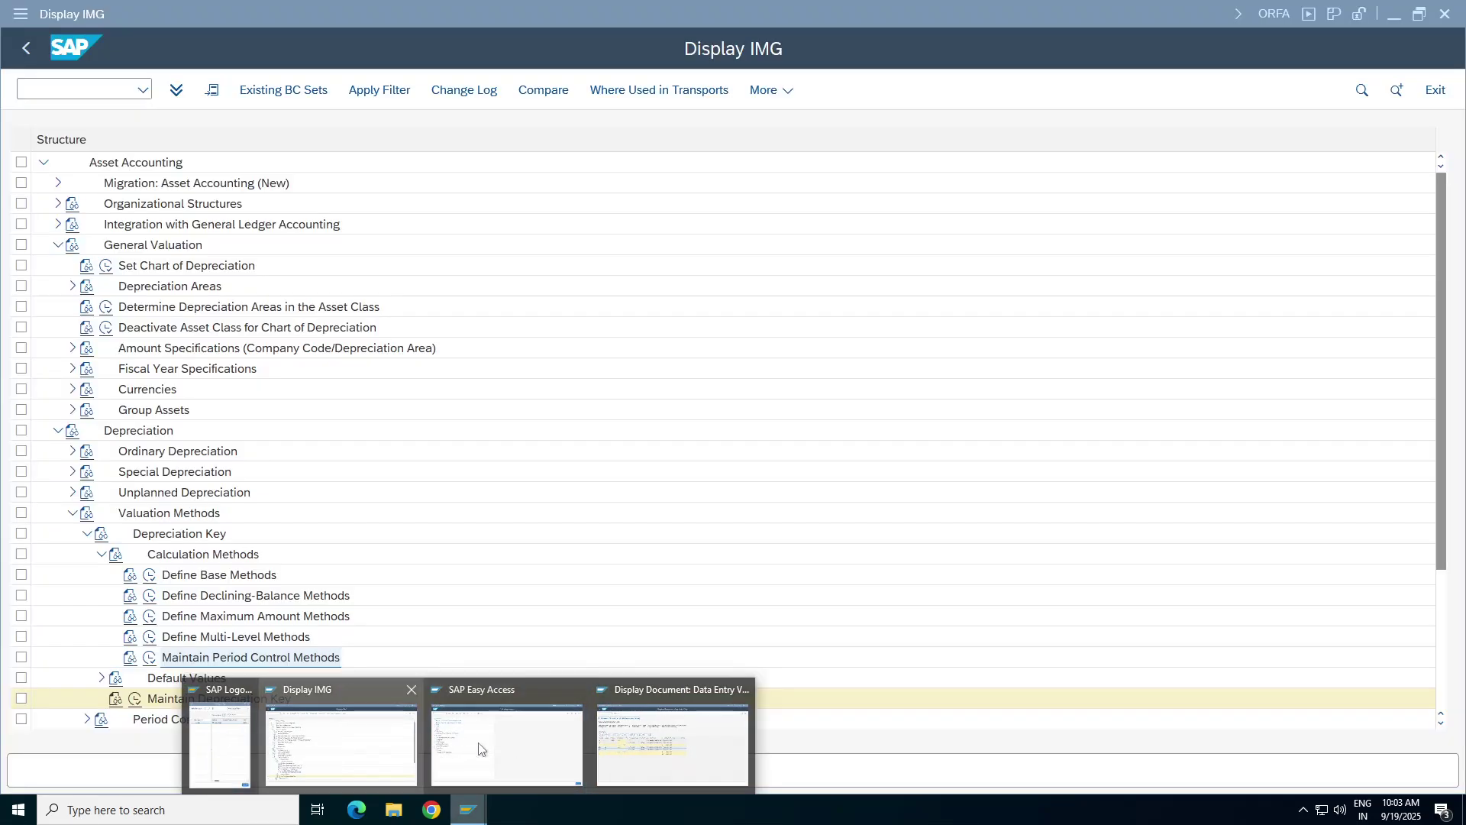
- From SAP Easy Access, run AS01 and save a new asset "Furniture and Fitting TA98" in class FFTA98, company code TA98
click(425, 745)
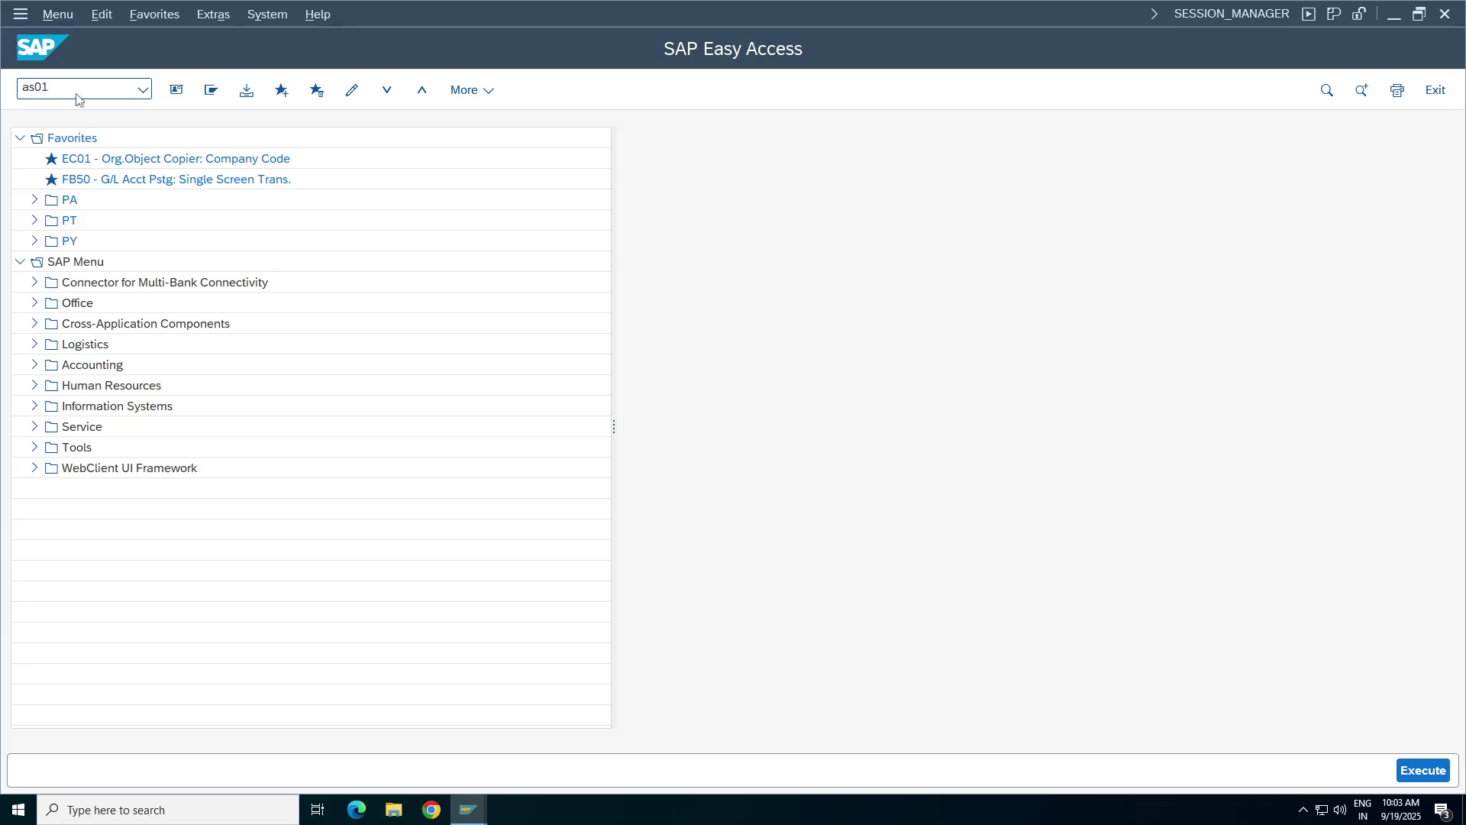
text(as01)
key(Return)
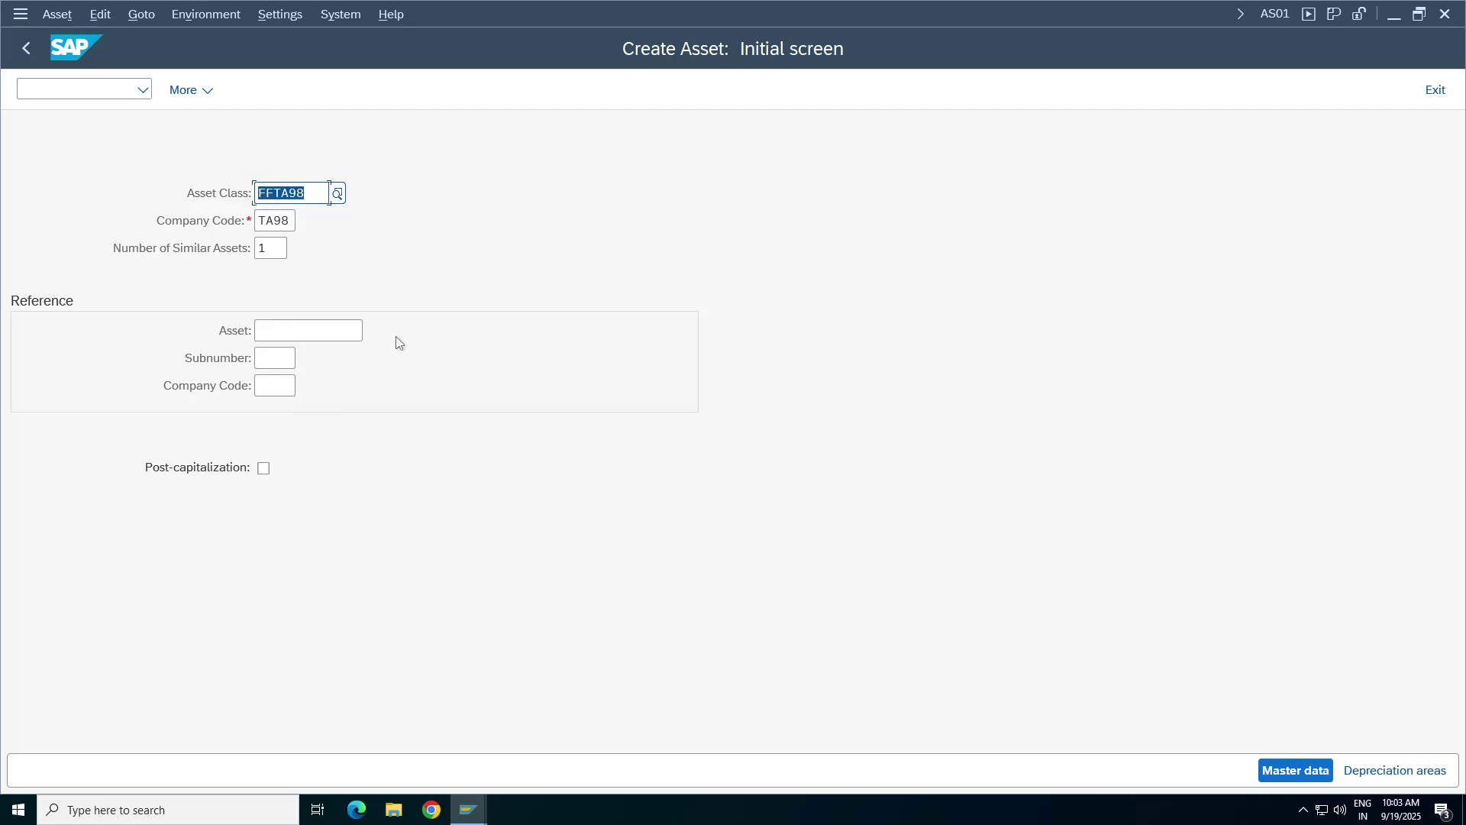
key(Return)
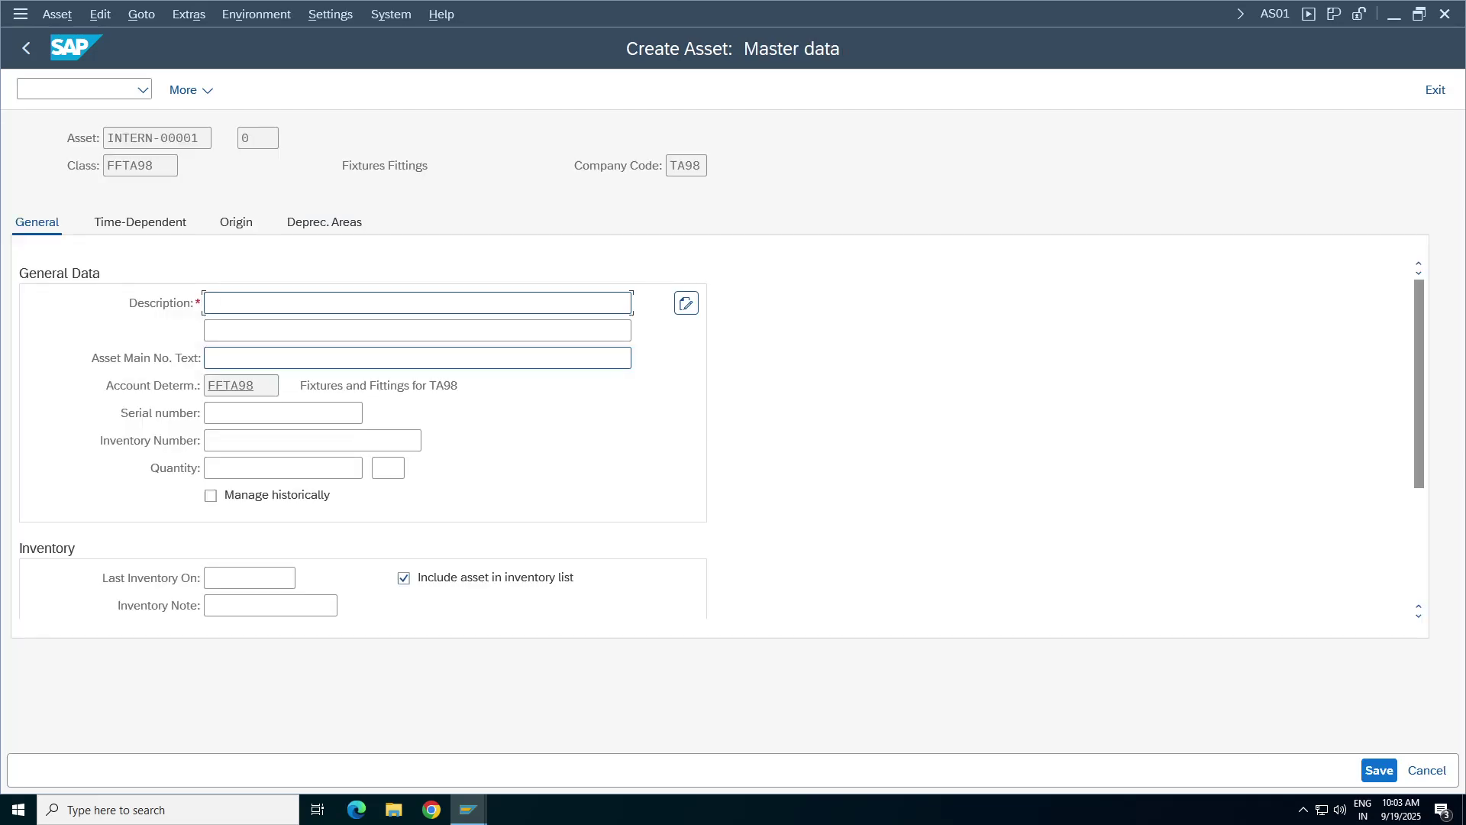
click(342, 330)
key(BackSpace)
key(ctrl+s)
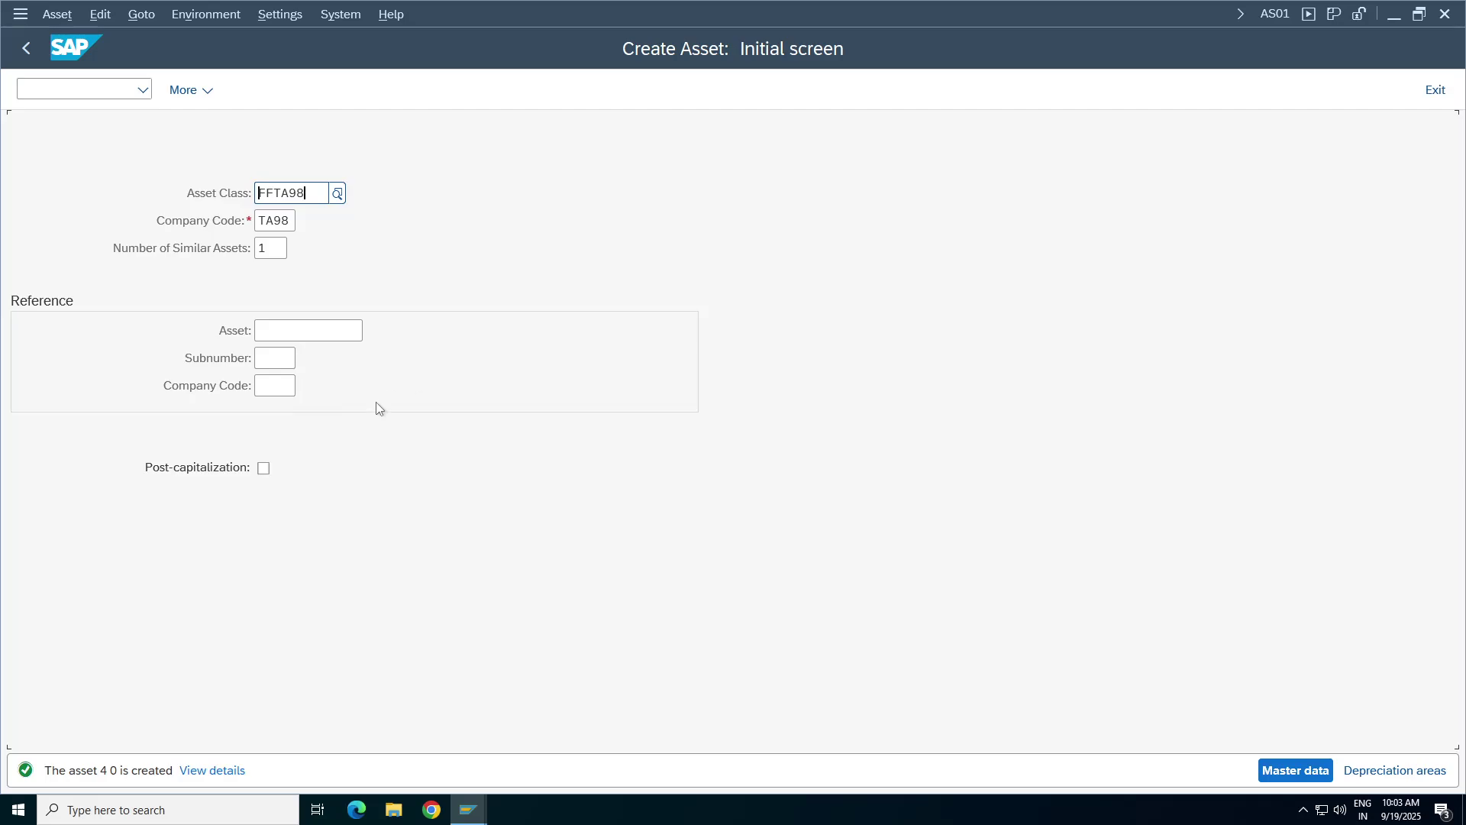
- Open the newly created asset 4 for changing and set its description to "Furniture and Fitting TA98 4 ULM"
click(57, 14)
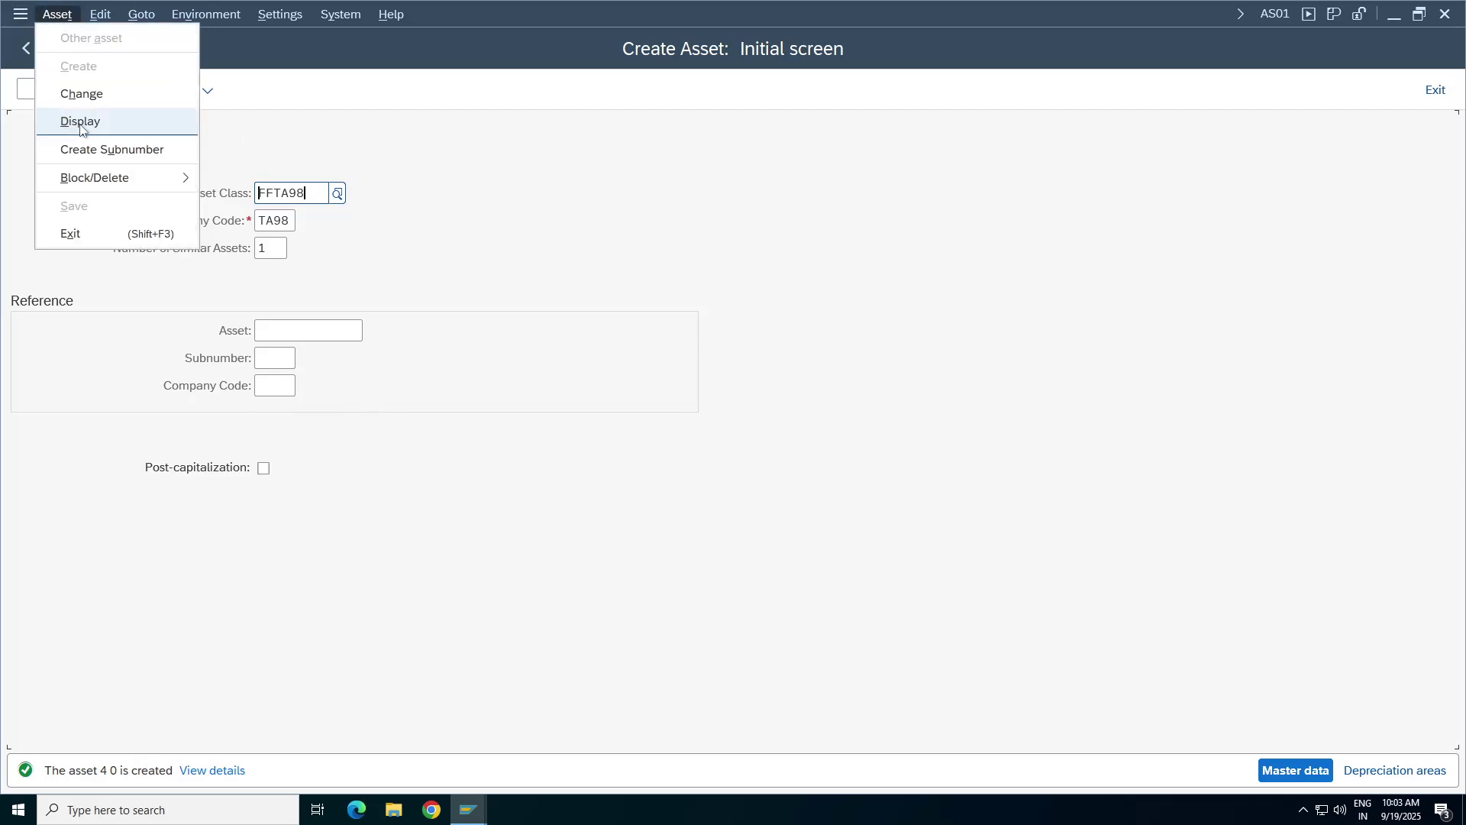
click(84, 120)
click(58, 14)
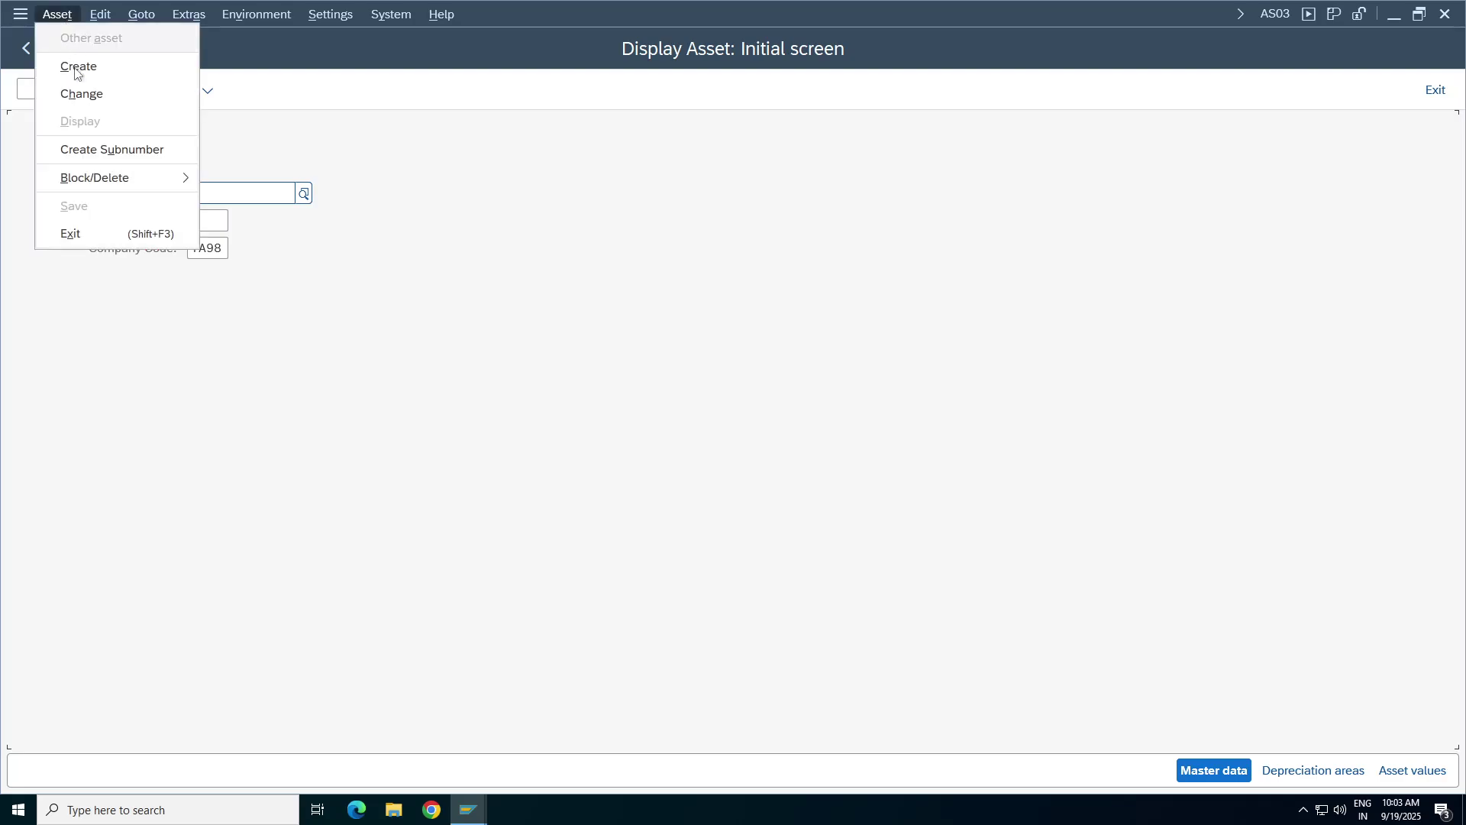
click(81, 94)
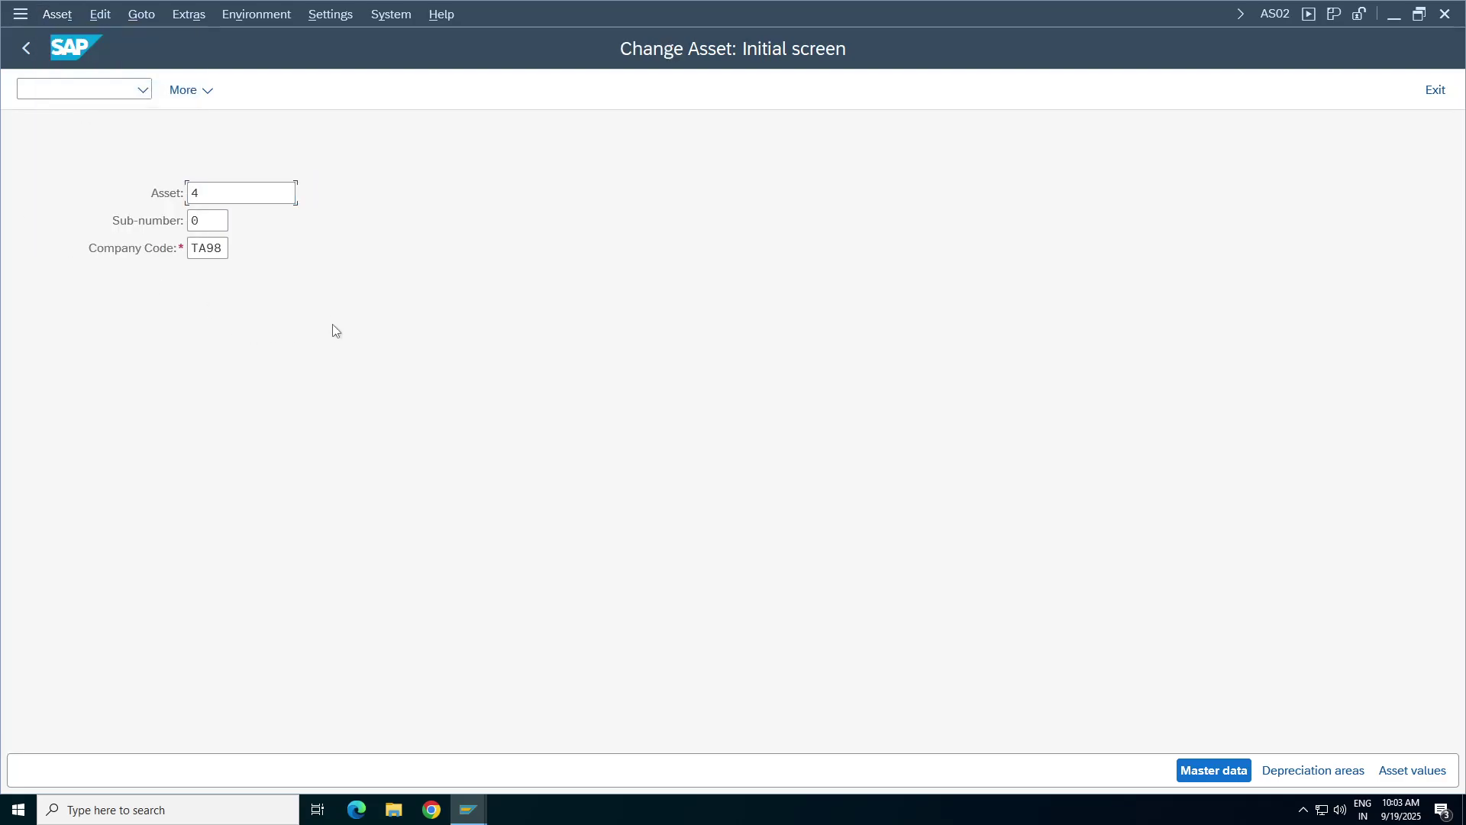
key(Return)
click(380, 309)
text(4 ULM)
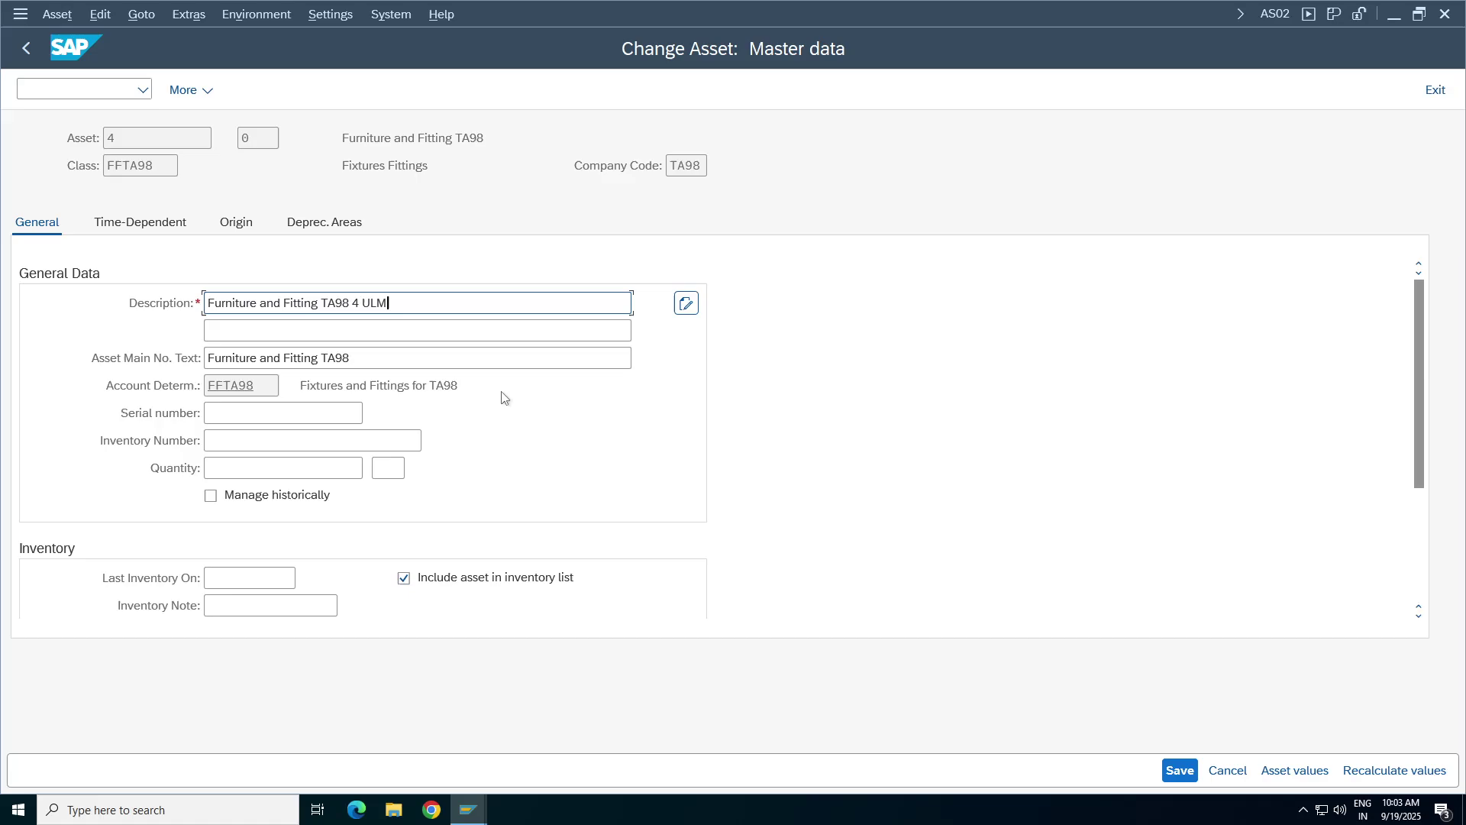
- Assign cost center 100100 to the asset, overwriting the existing time-dependent data
click(139, 222)
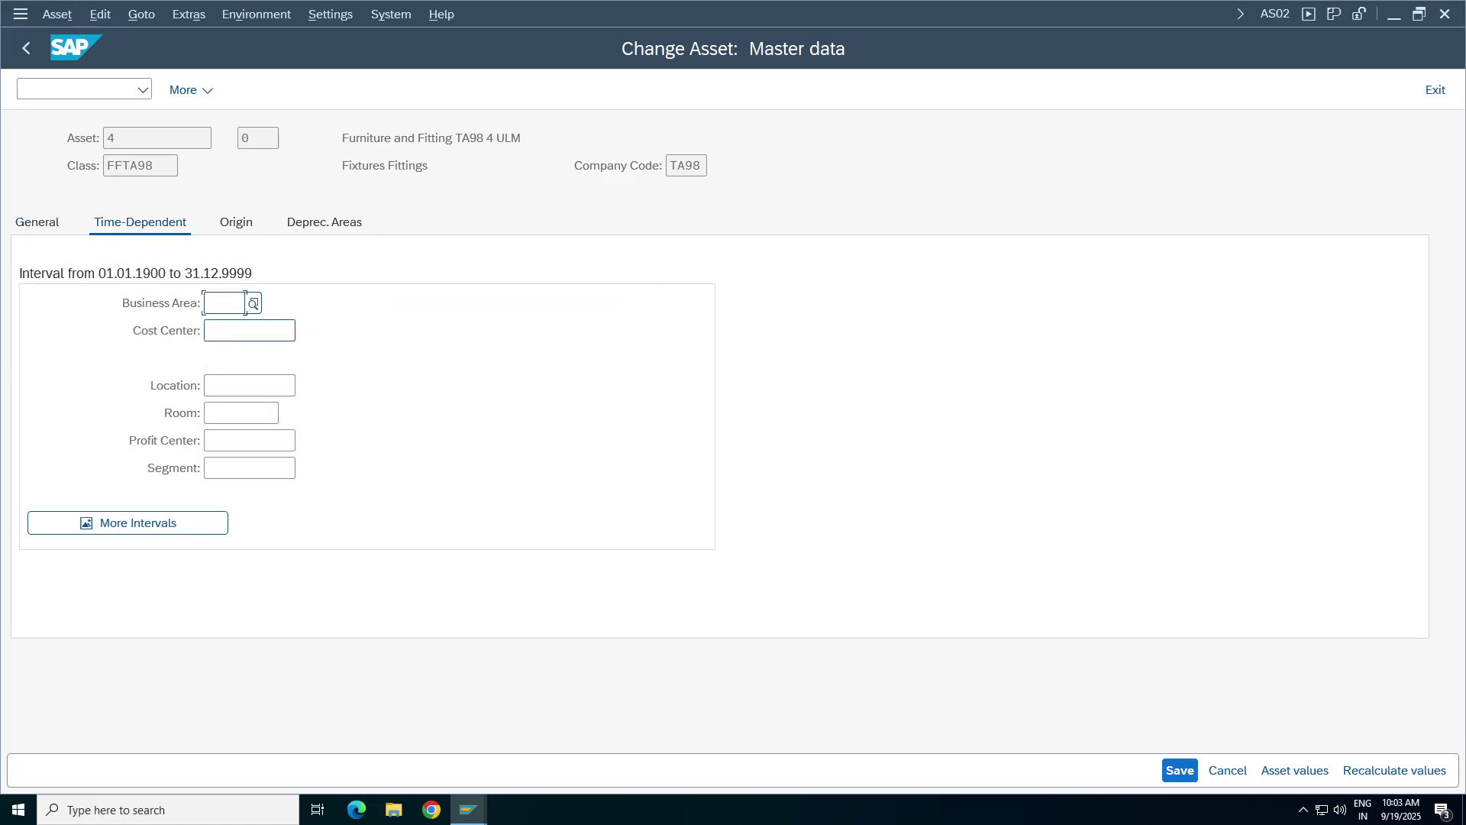
click(229, 330)
text(100100)
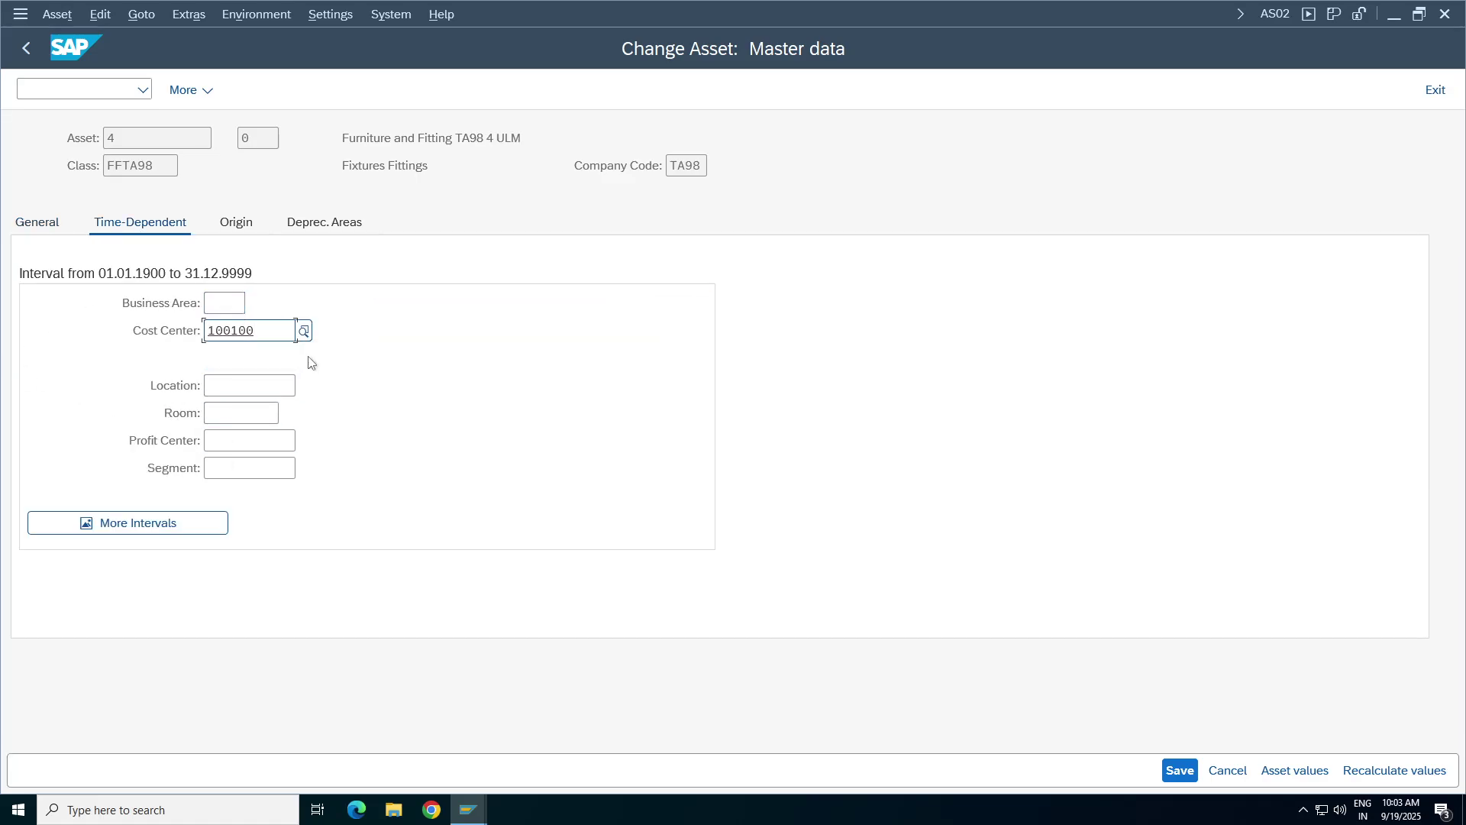
key(Return)
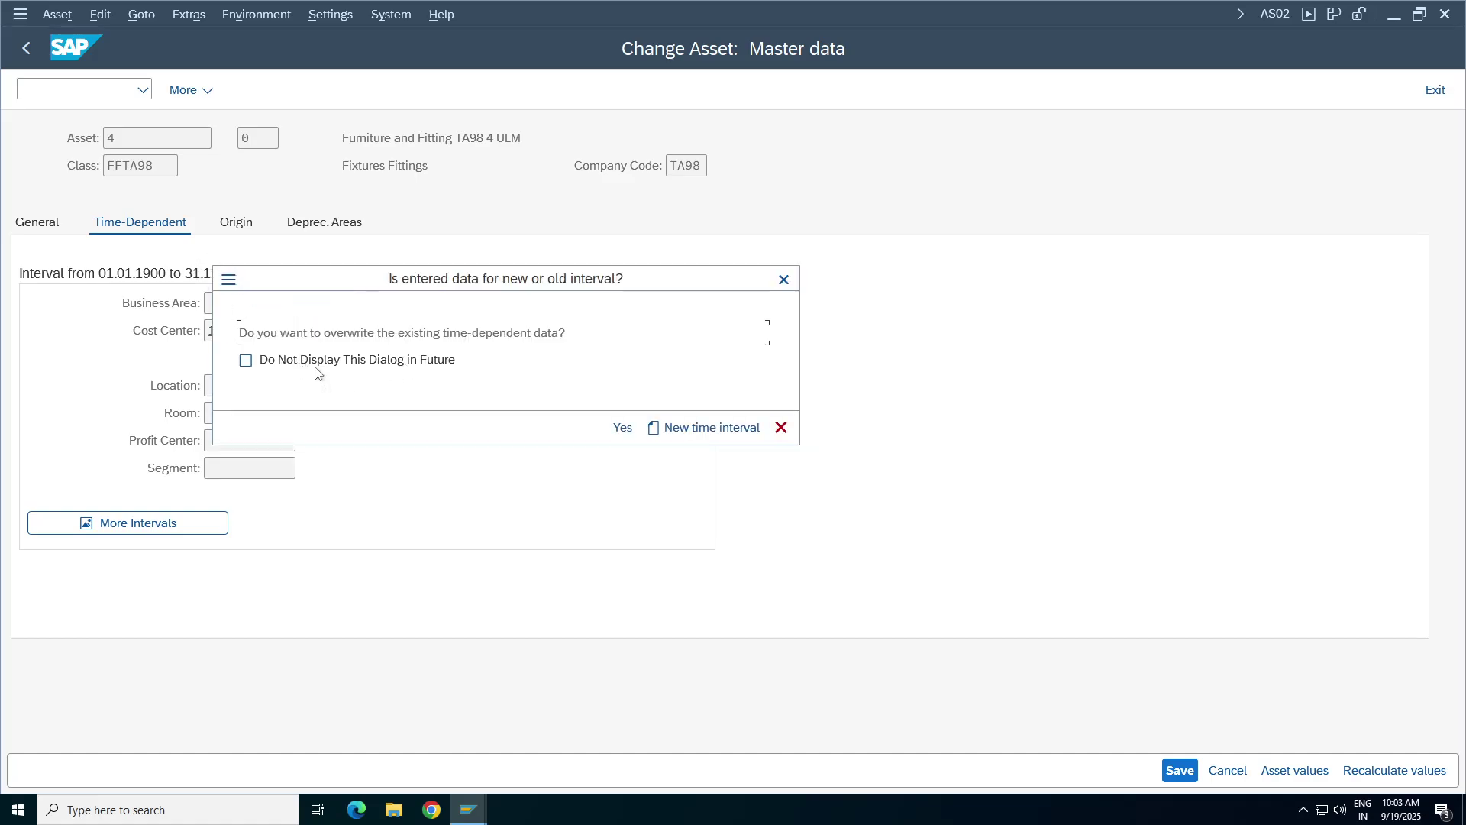
click(625, 432)
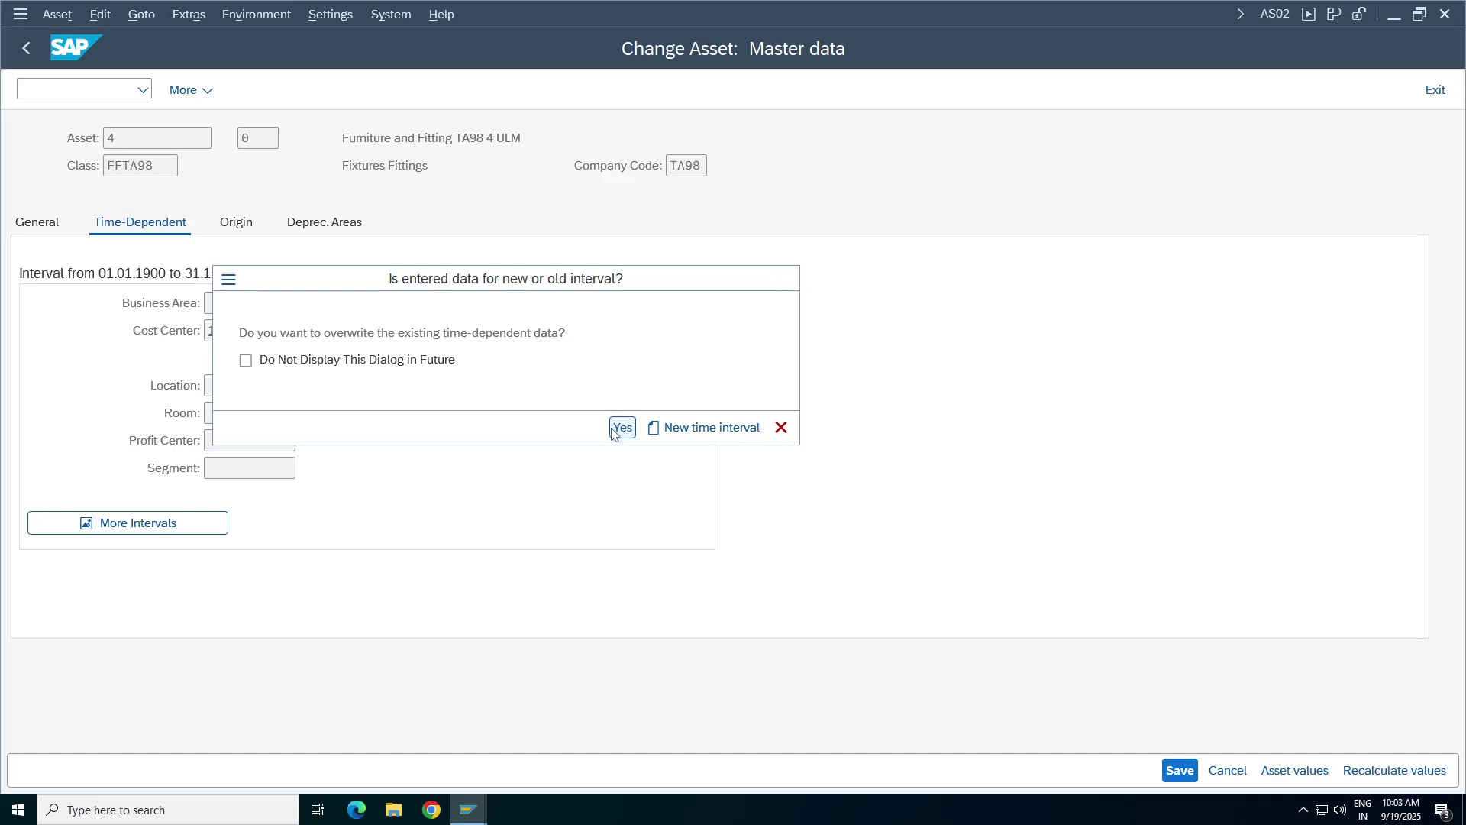
- Set the depreciation key of area 01, Bookdep 0LLC, to ULM from the list of possible keys
click(271, 225)
click(346, 228)
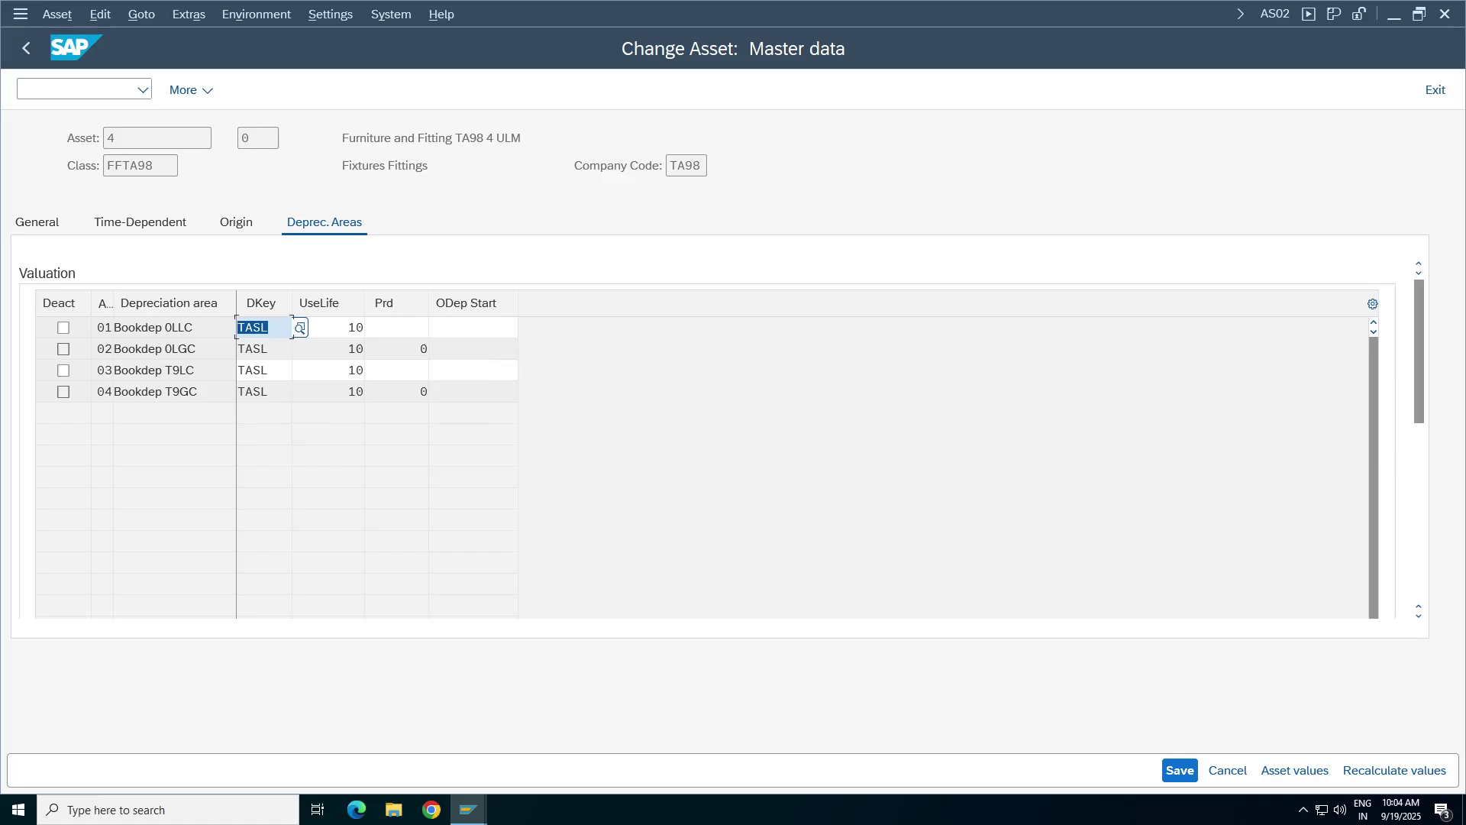
click(301, 329)
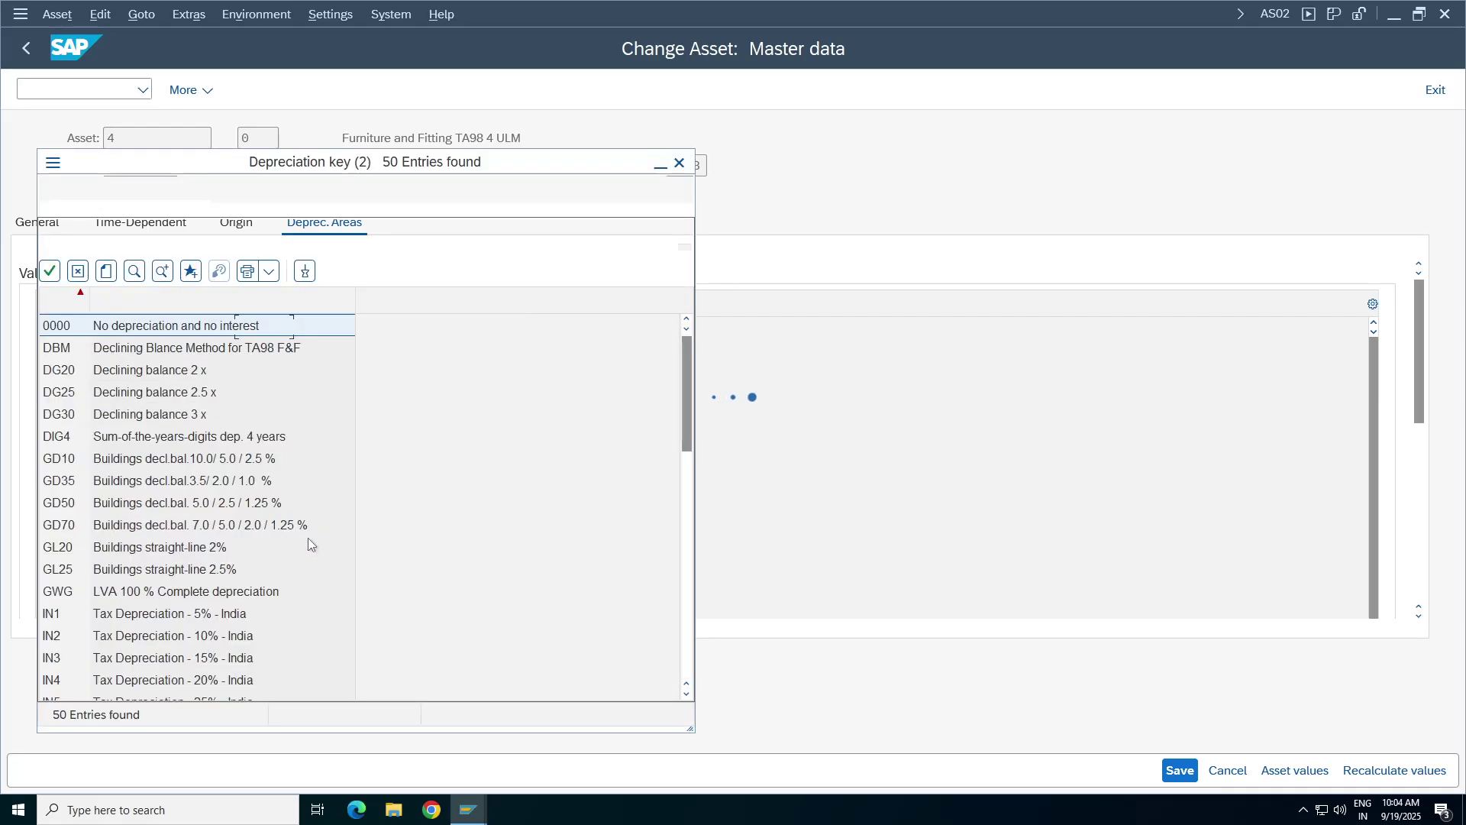
click(135, 602)
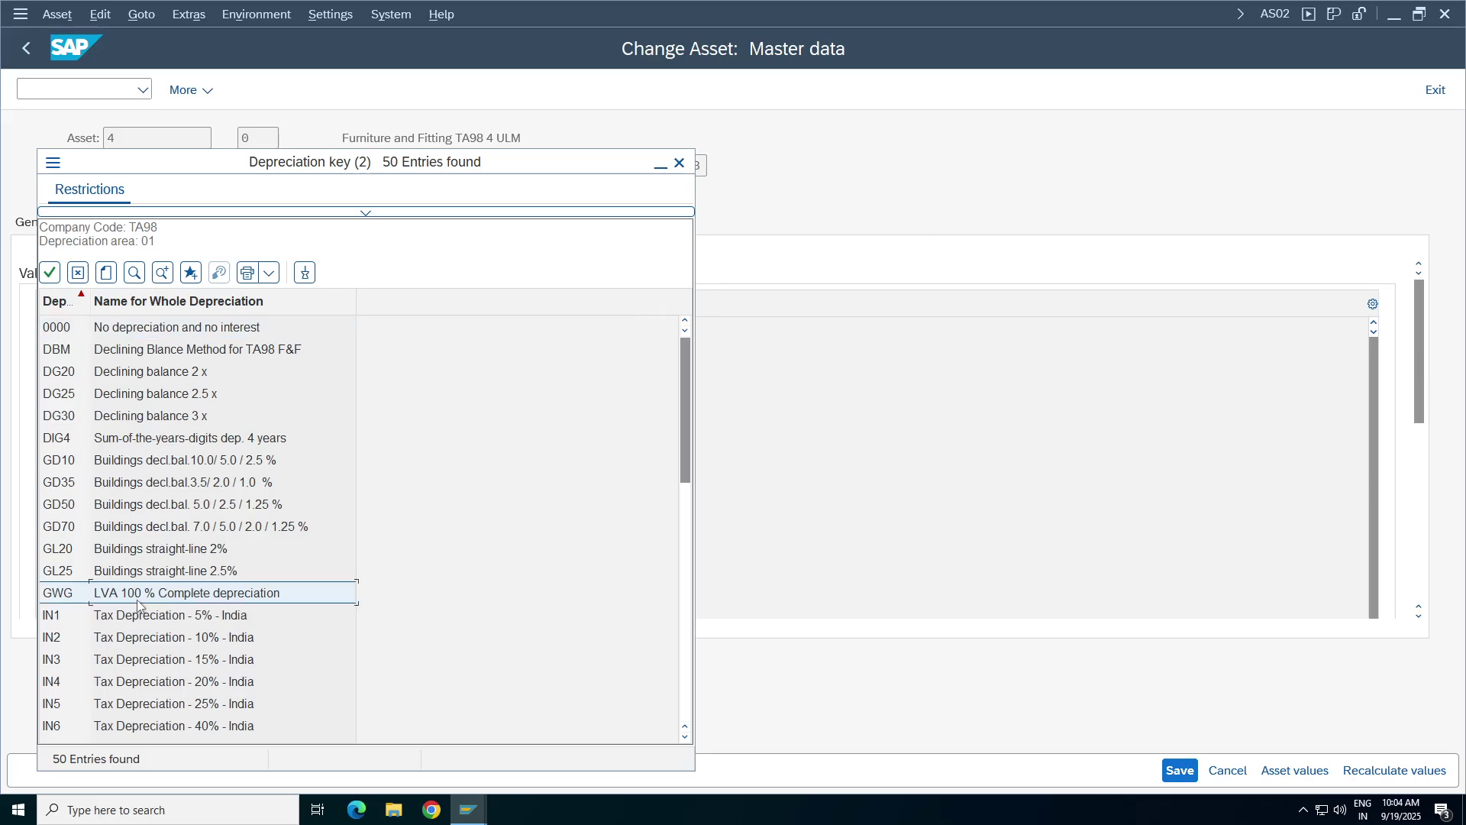
key(Page_Down)
key(Page_Down)
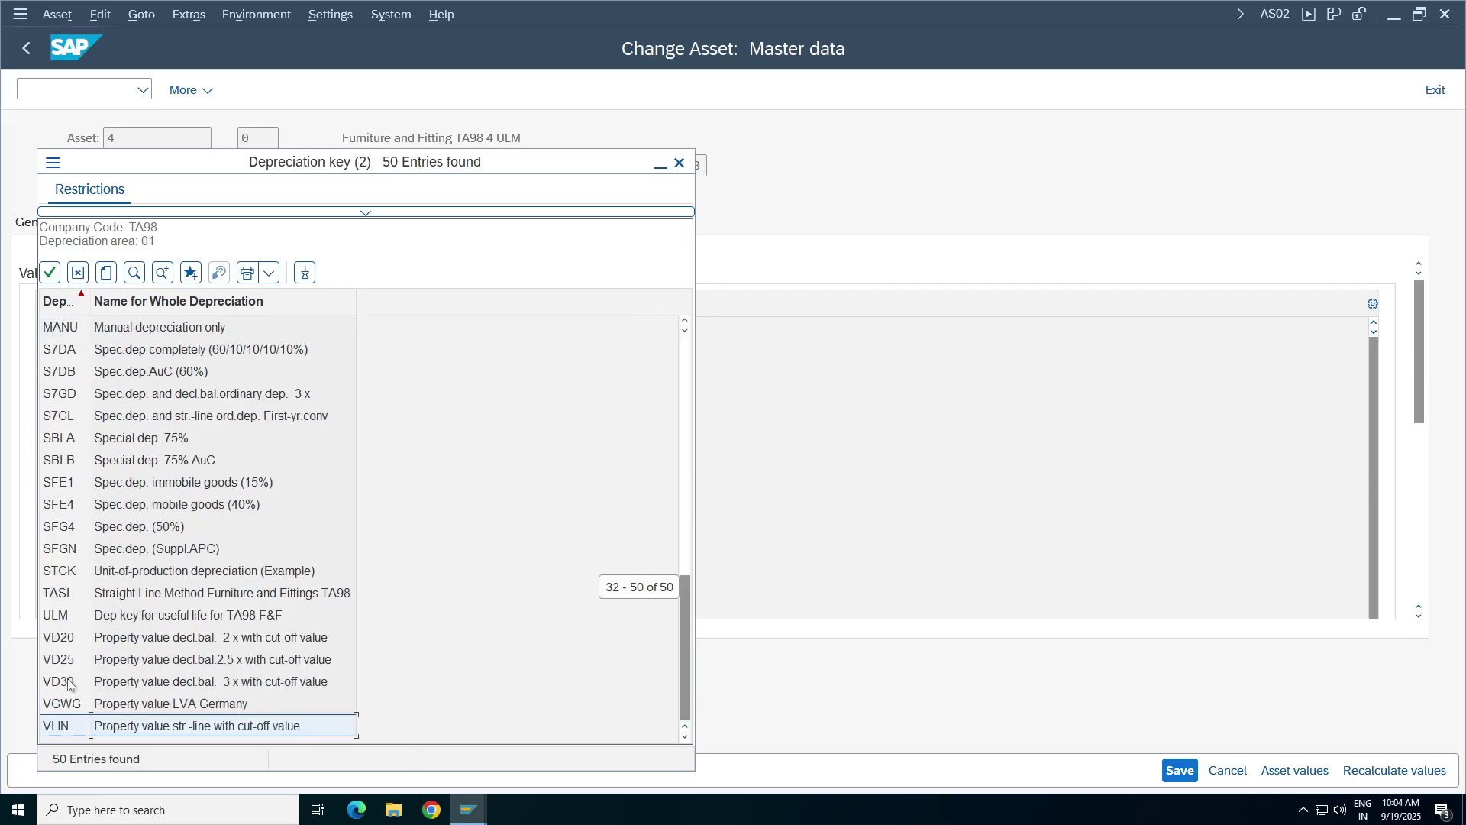
double_click(214, 594)
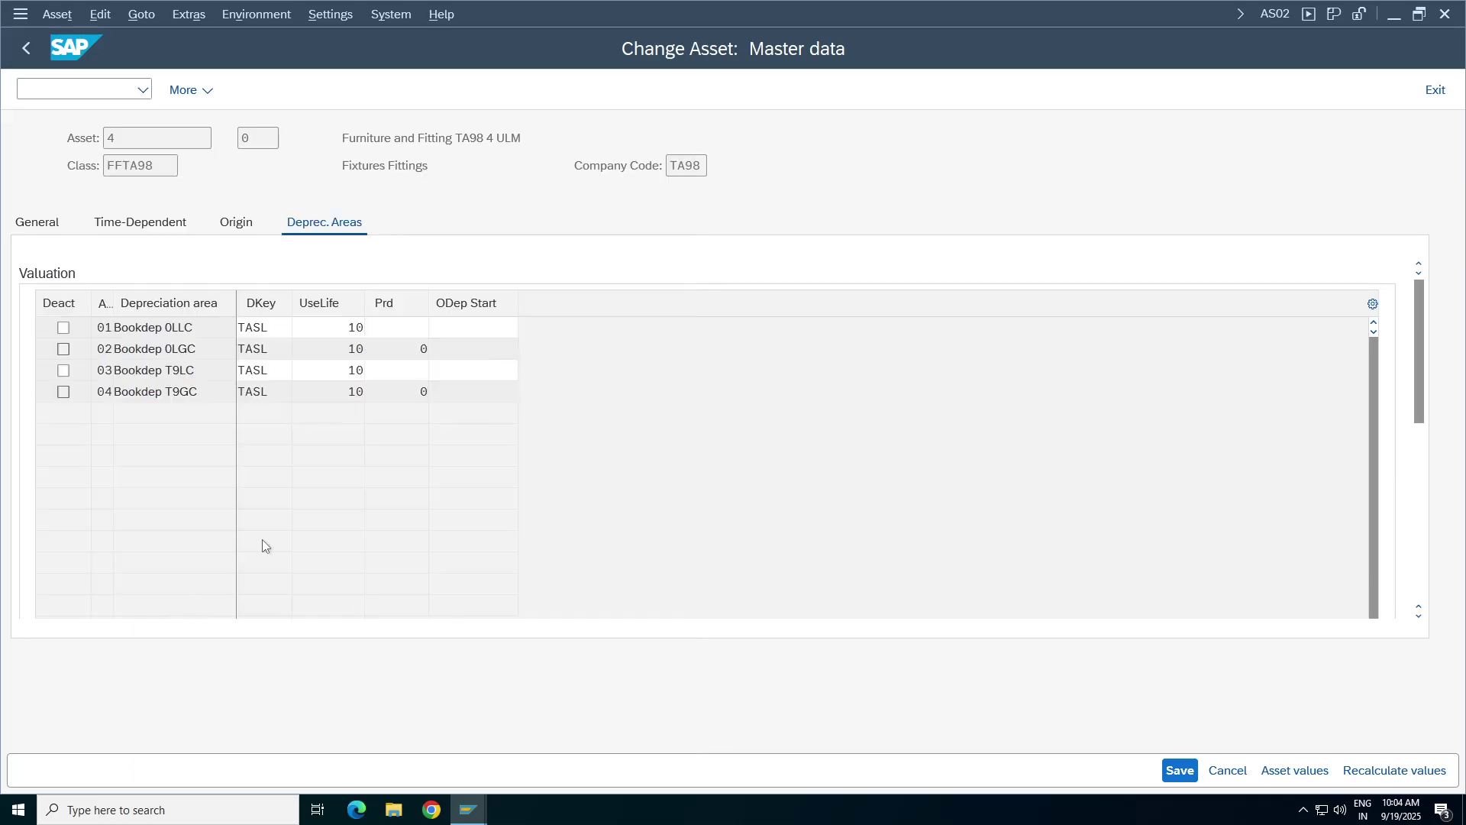
key(ctrl+z)
key(ctrl+z)
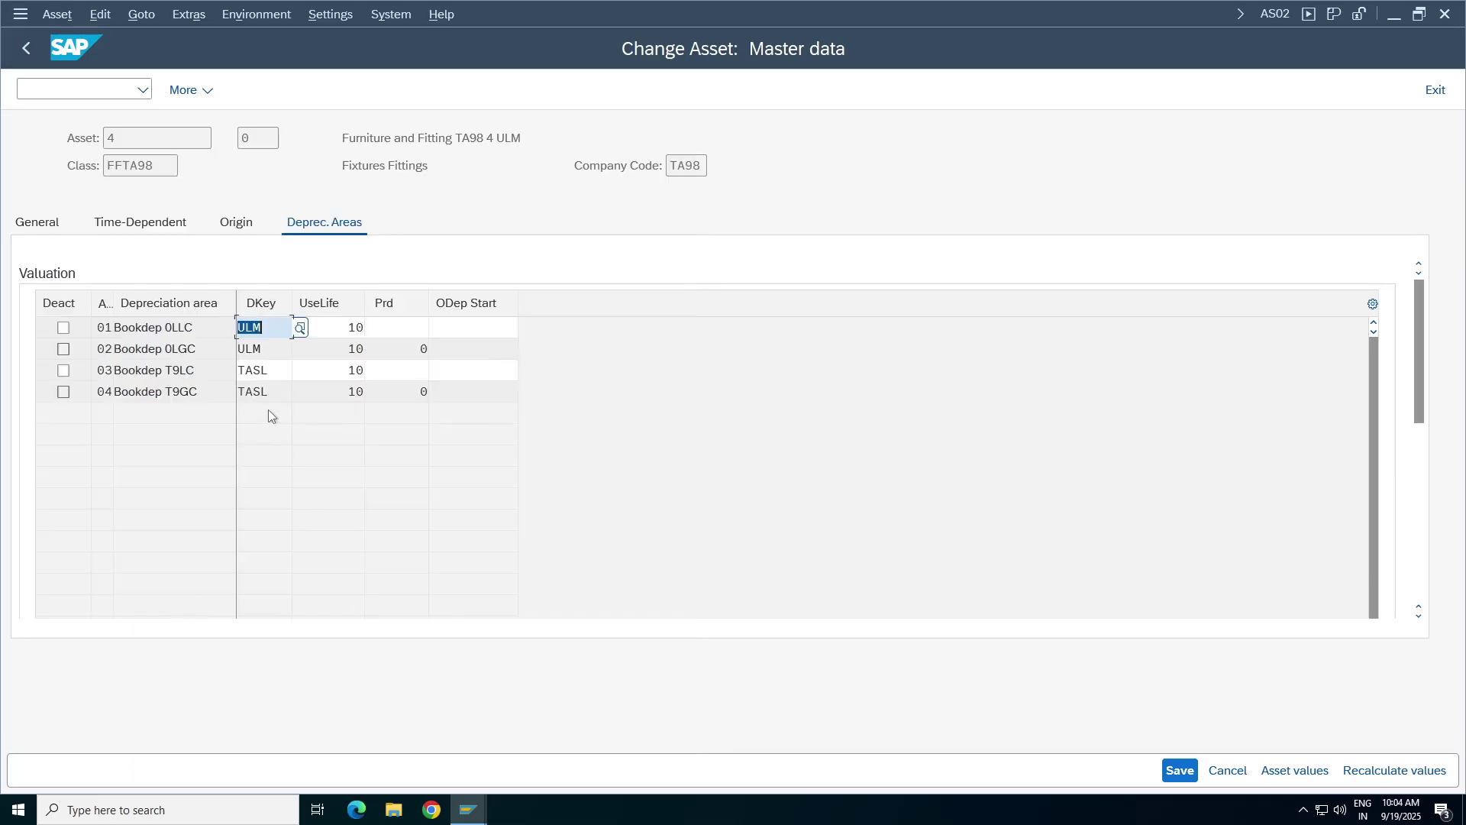
- Set the depreciation key of area 03, Bookdep T9LC, to ULM and select the useful life of area 01
key(ctrl+z)
key(BackSpace)
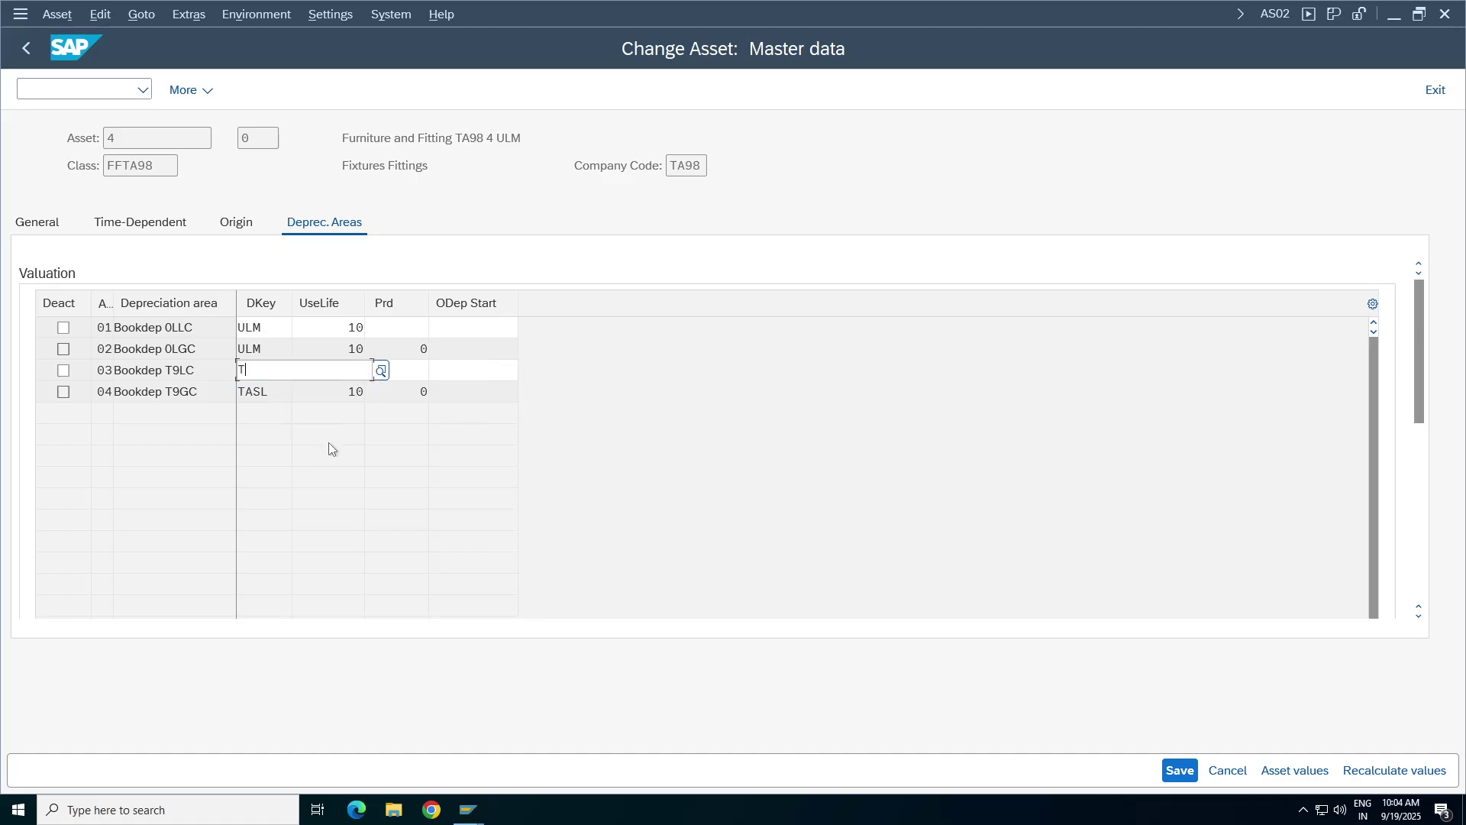
text(ULM)
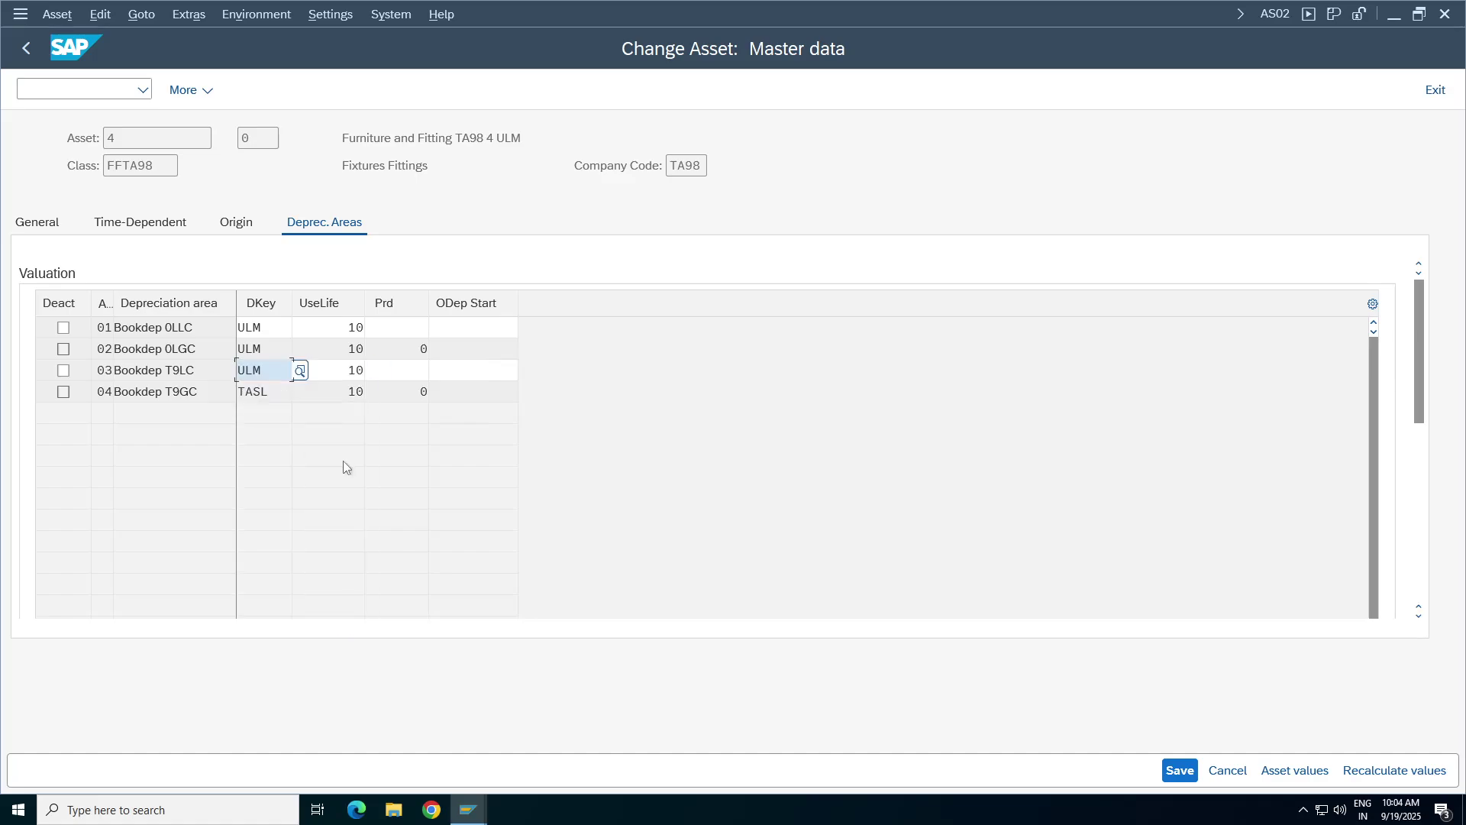
key(Return)
click(336, 327)
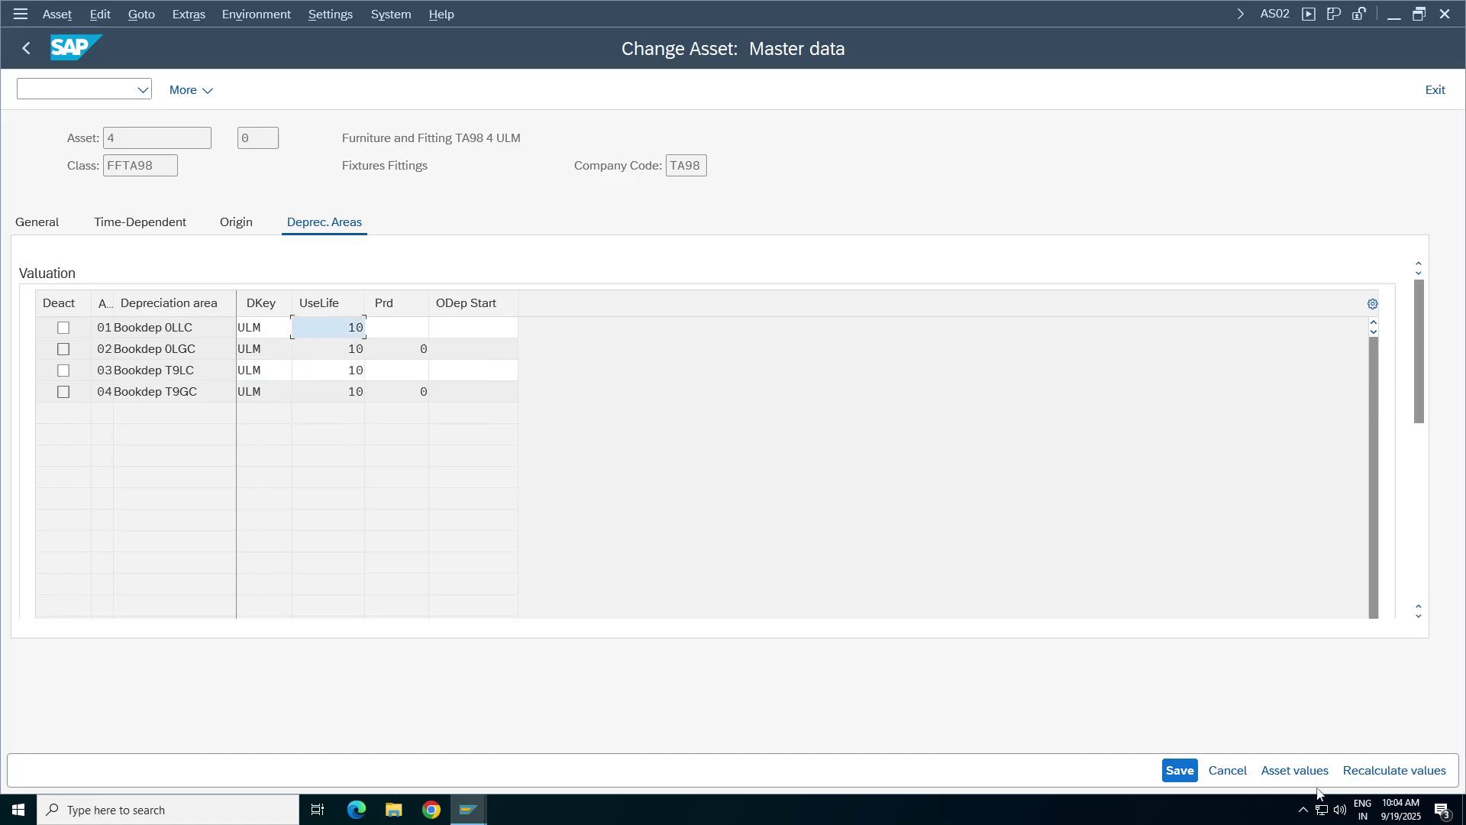
- Save the changes to asset 4 and return to the SAP Easy Access menu
click(1179, 772)
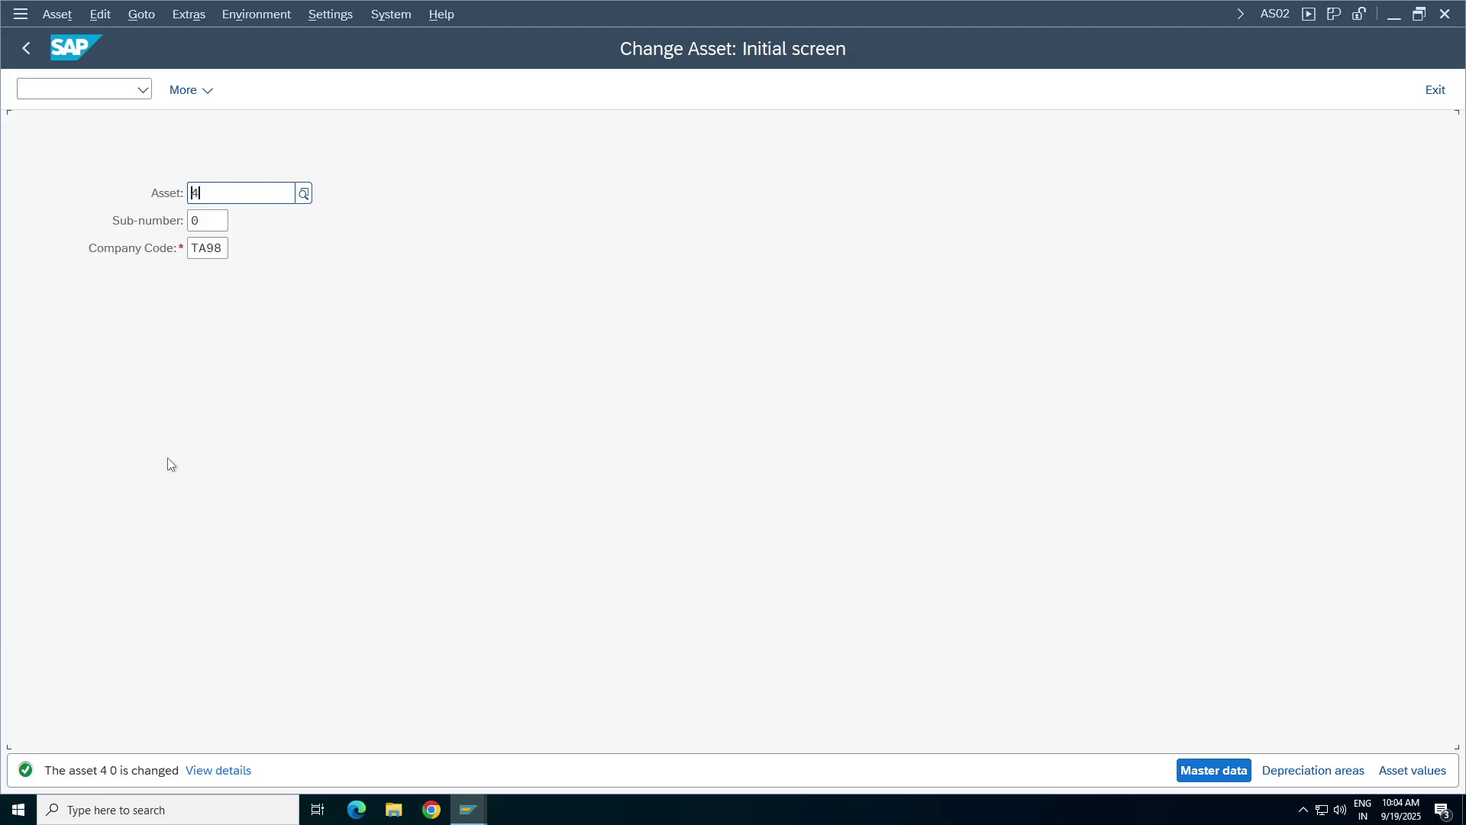
click(25, 47)
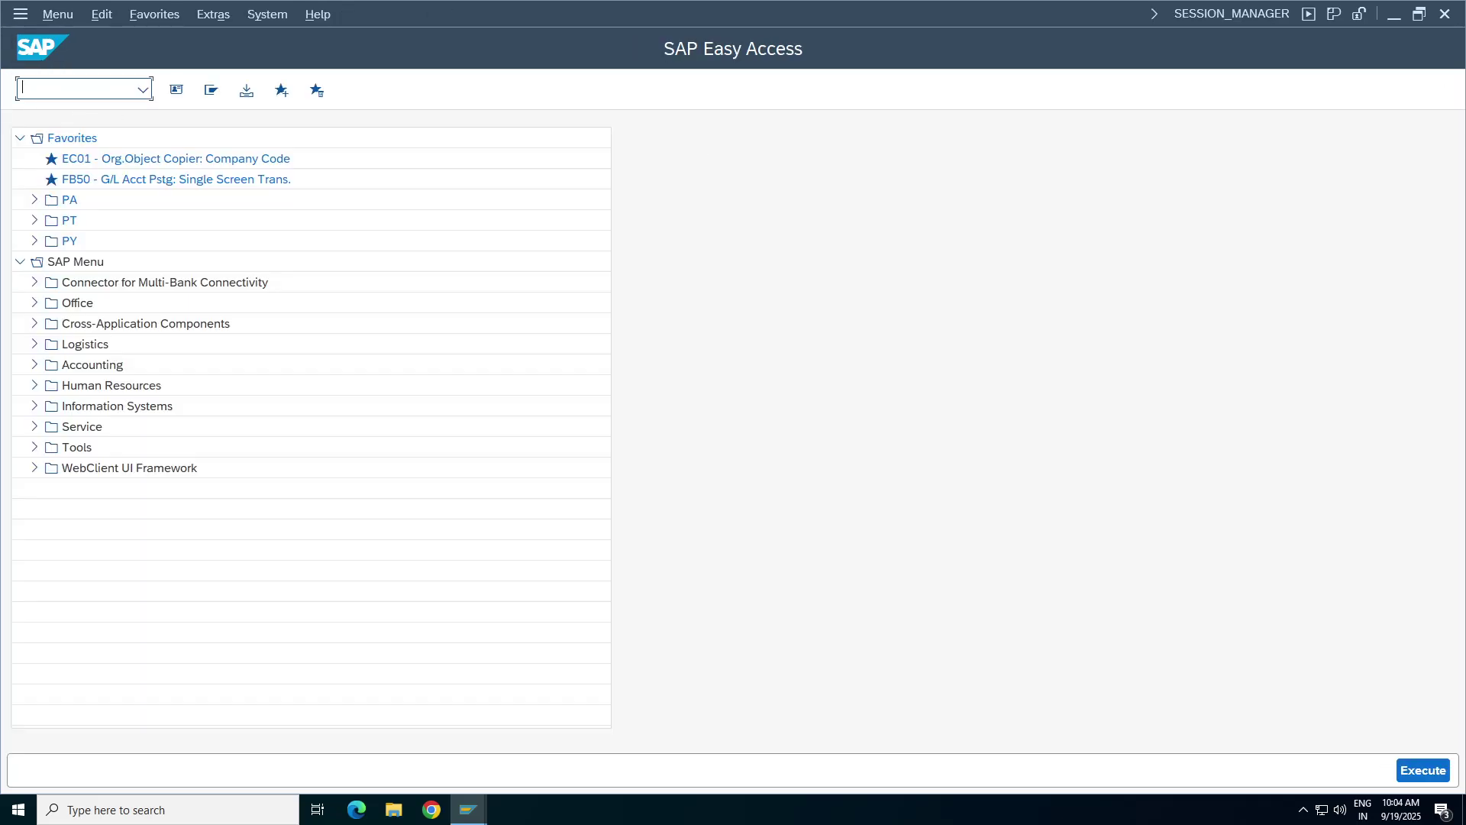
- Open the F-90 external asset acquisition with vendor transaction from the Fixed Assets posting functions
click(31, 367)
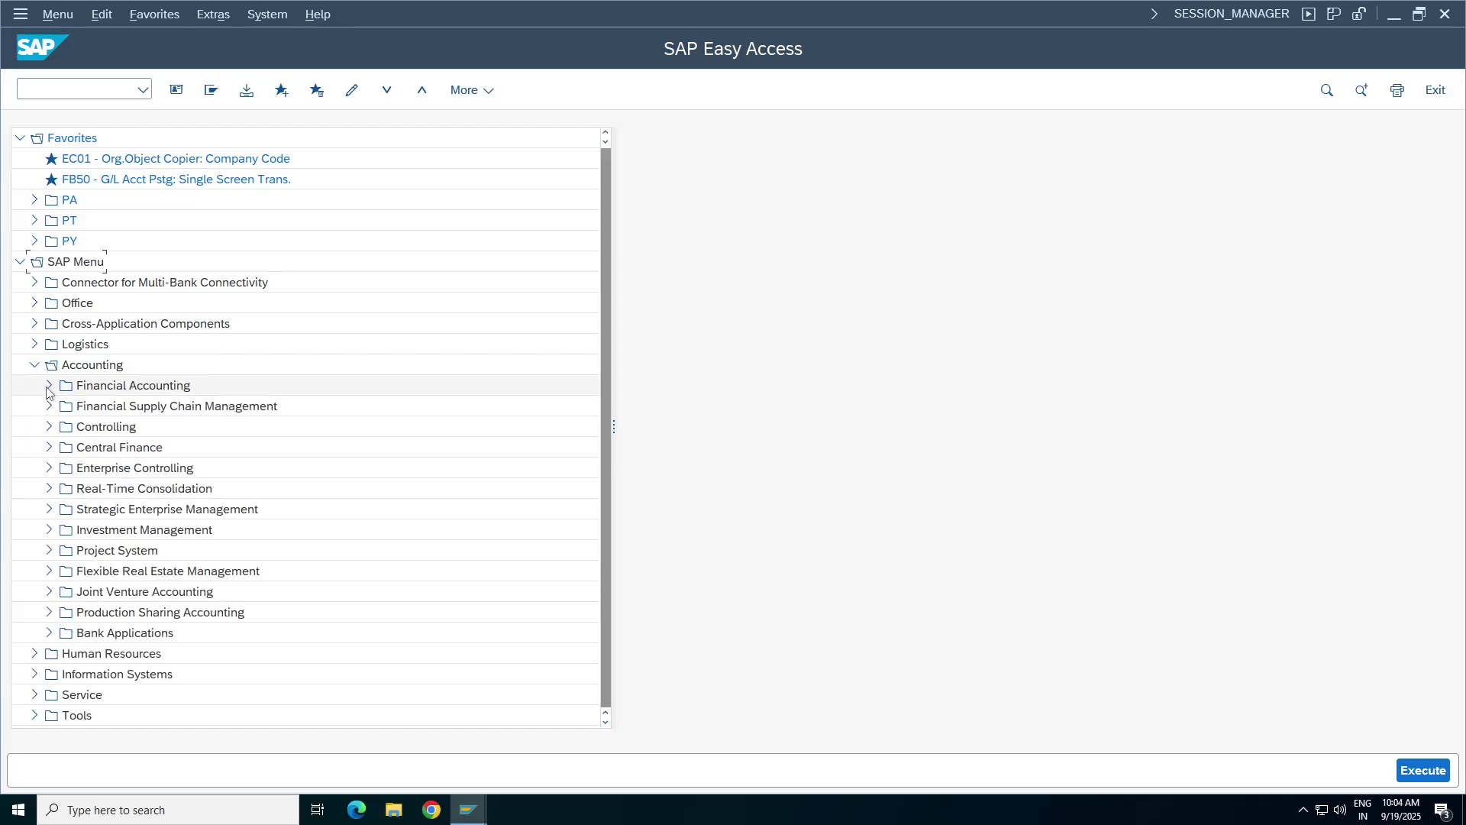
click(49, 385)
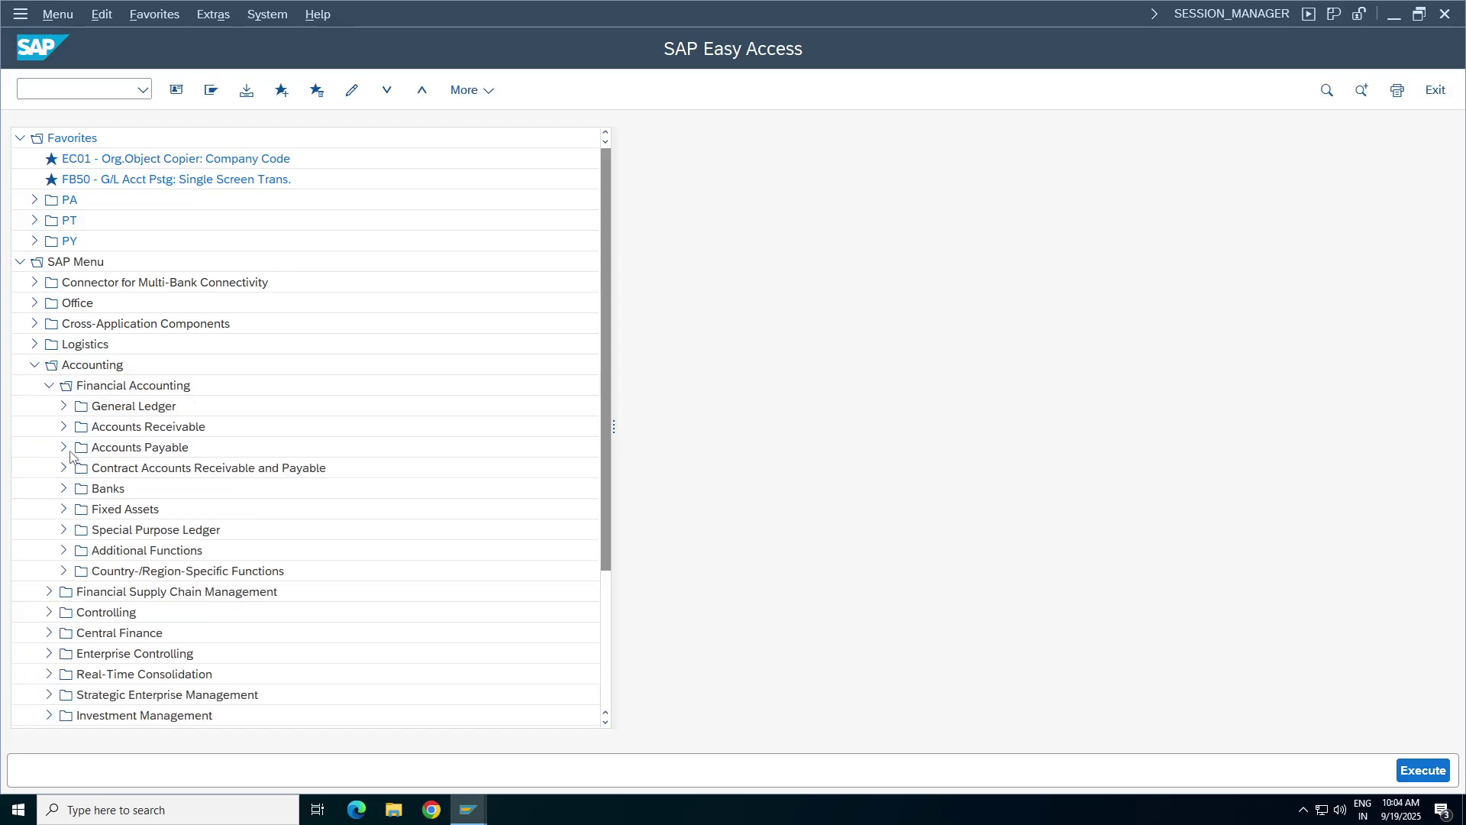
click(64, 508)
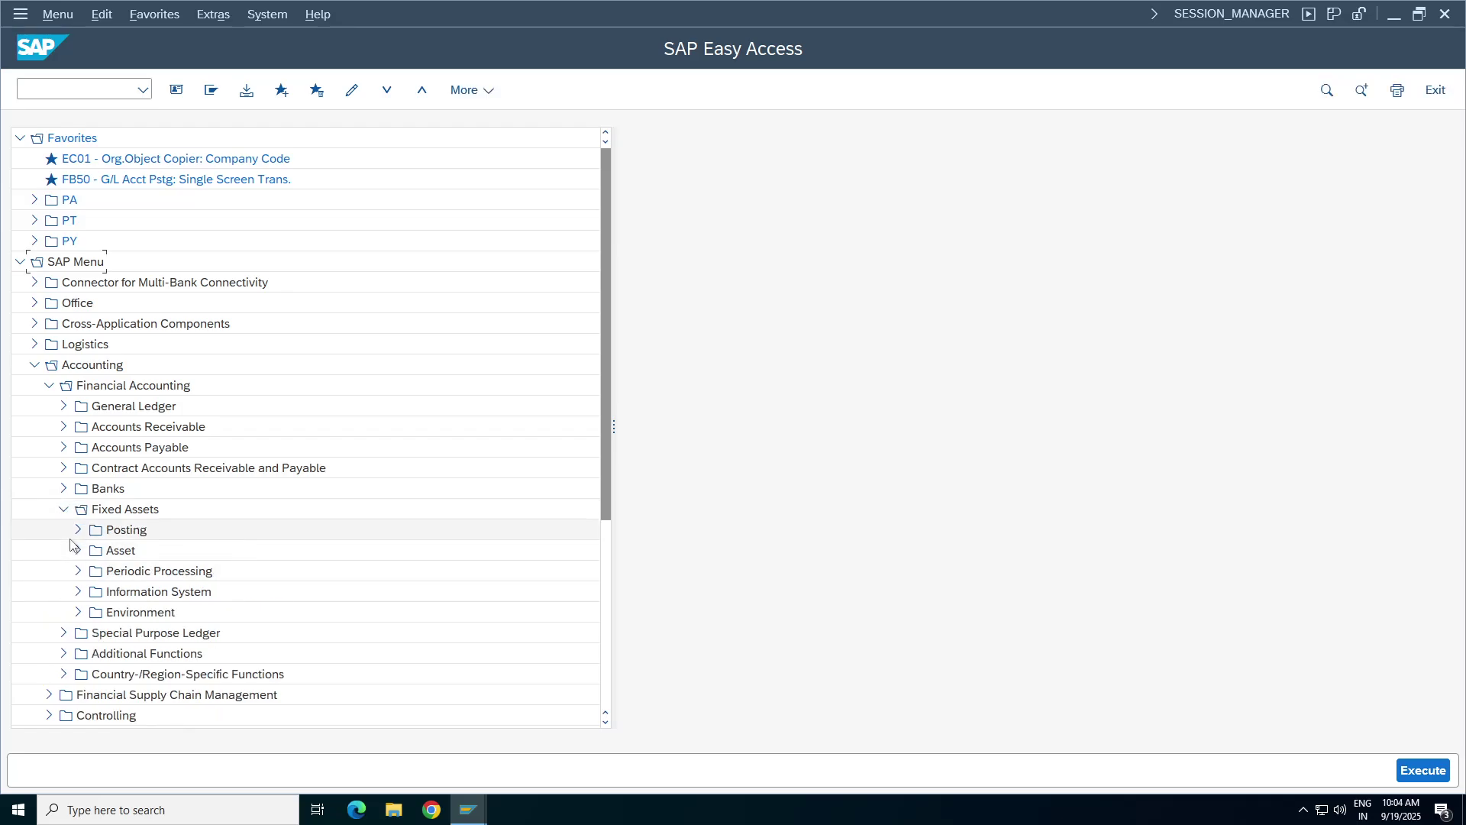
click(77, 529)
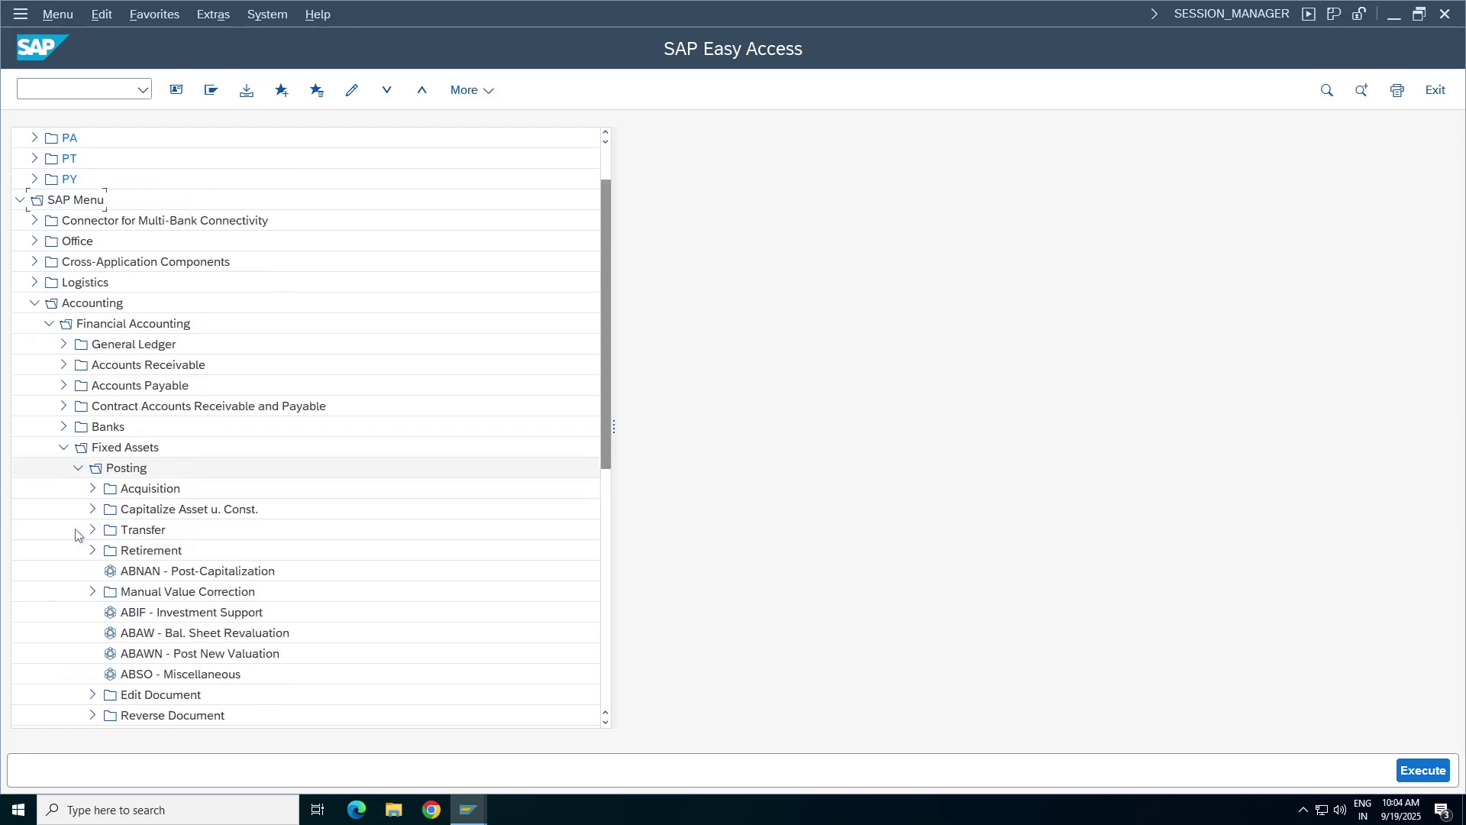
click(100, 490)
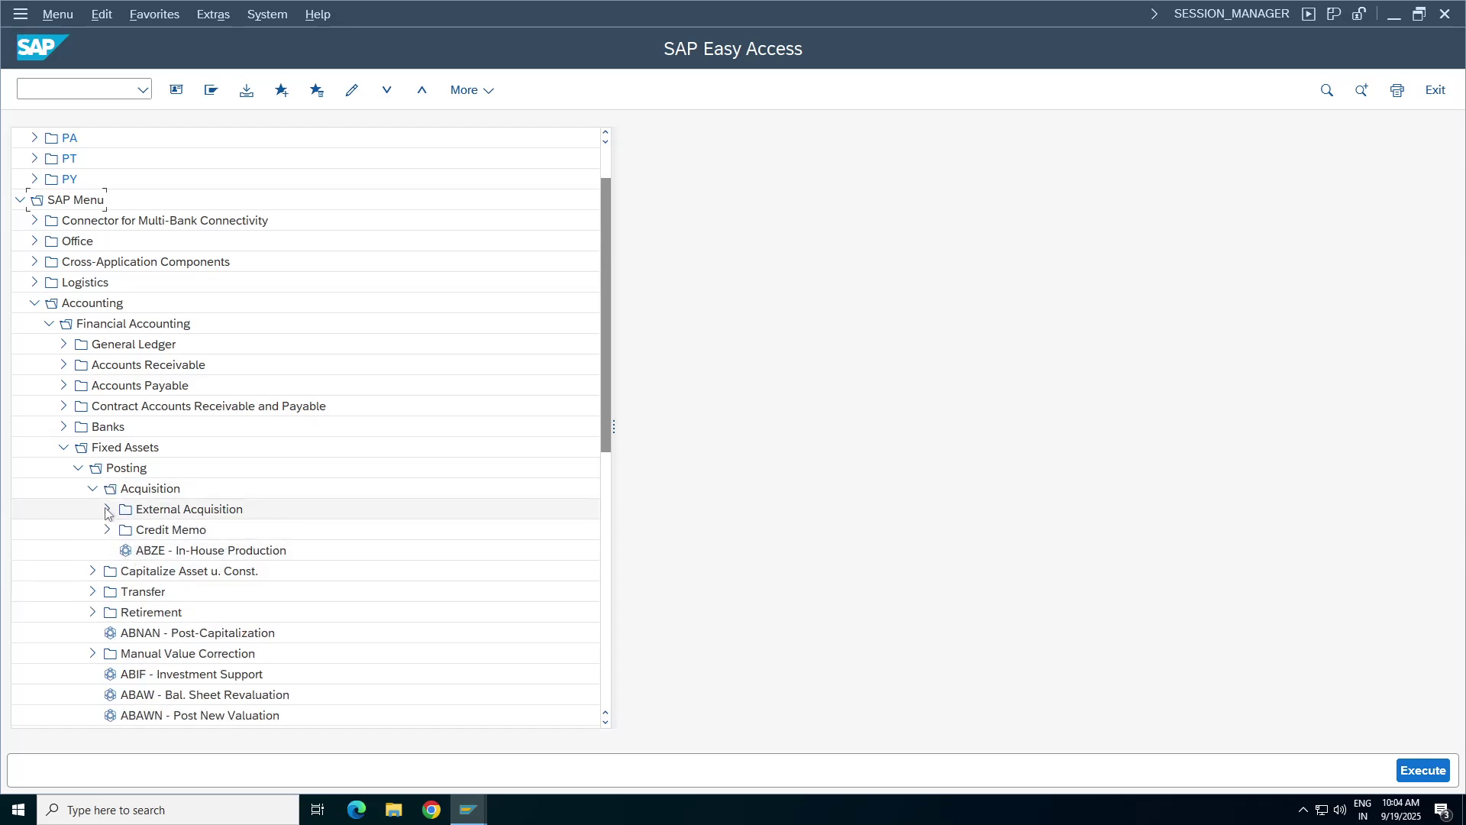
click(107, 508)
double_click(191, 531)
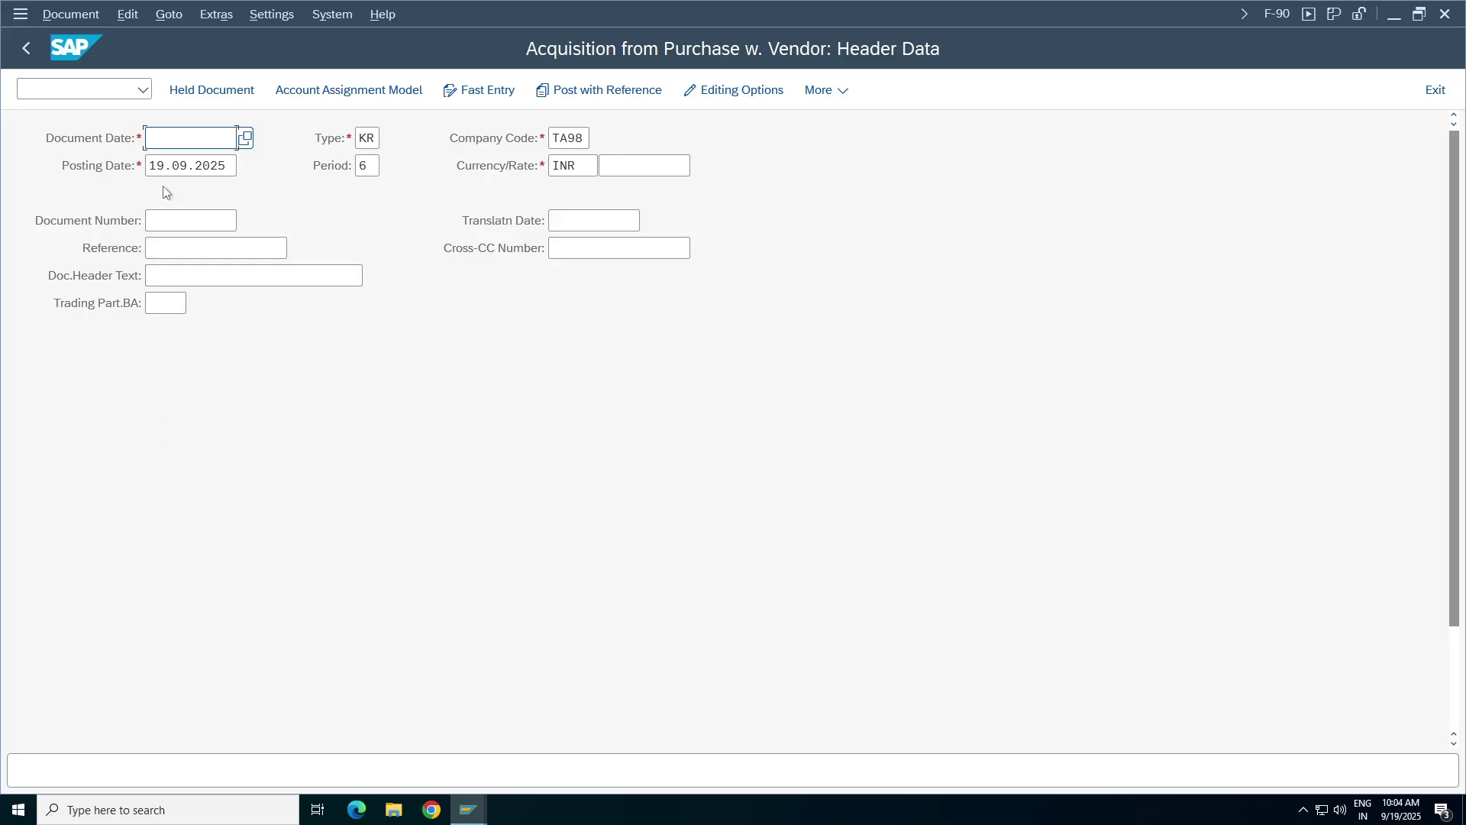
- Set both the document date and the posting date of the acquisition to 01.04.2025
key(BackSpace)
click(194, 164)
click(195, 165)
key(BackSpace)
click(194, 191)
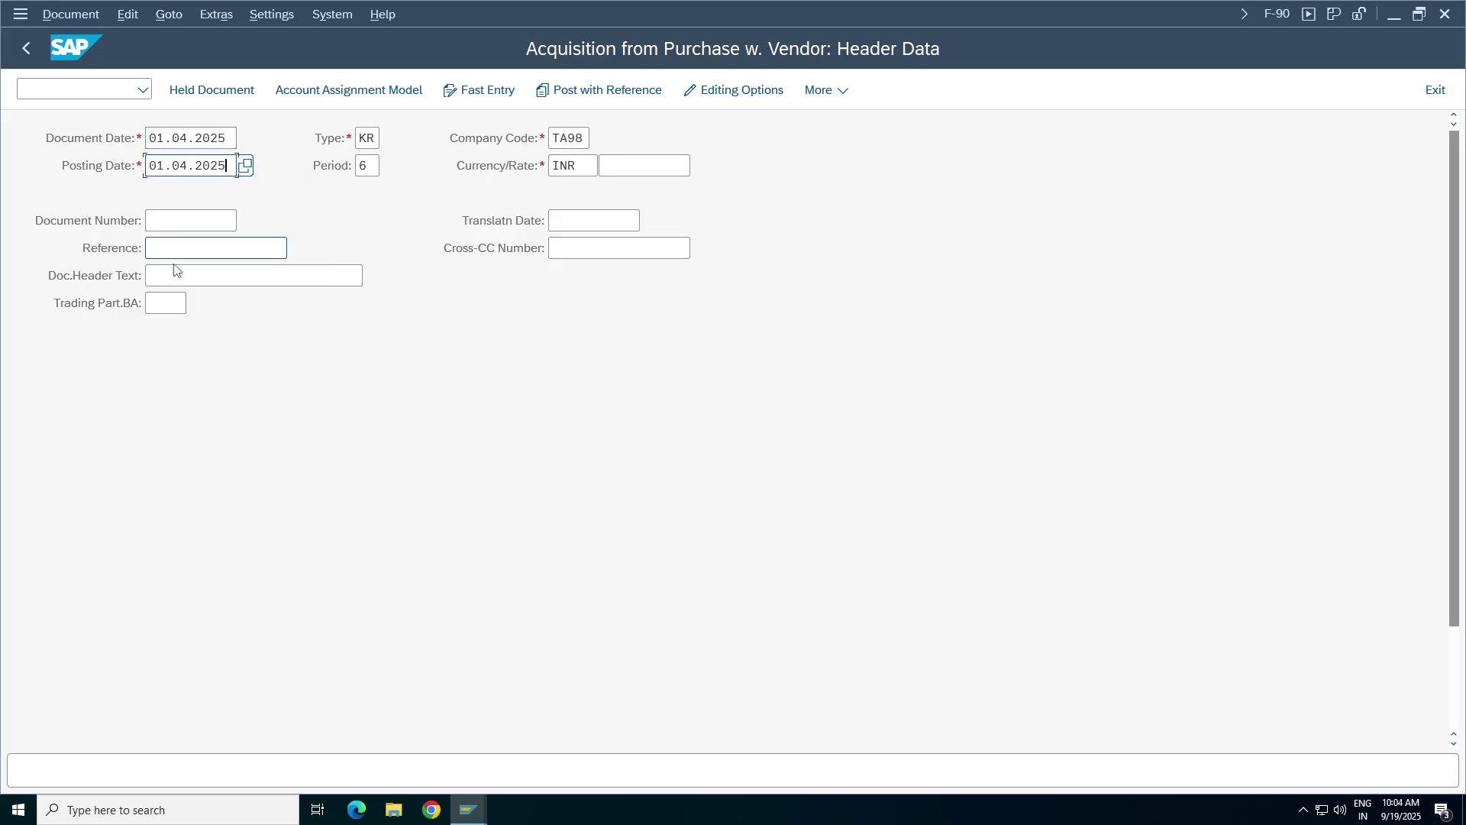
- Enter "Asset Purc" as both the reference and the document header text
click(253, 275)
click(216, 247)
key(BackSpace)
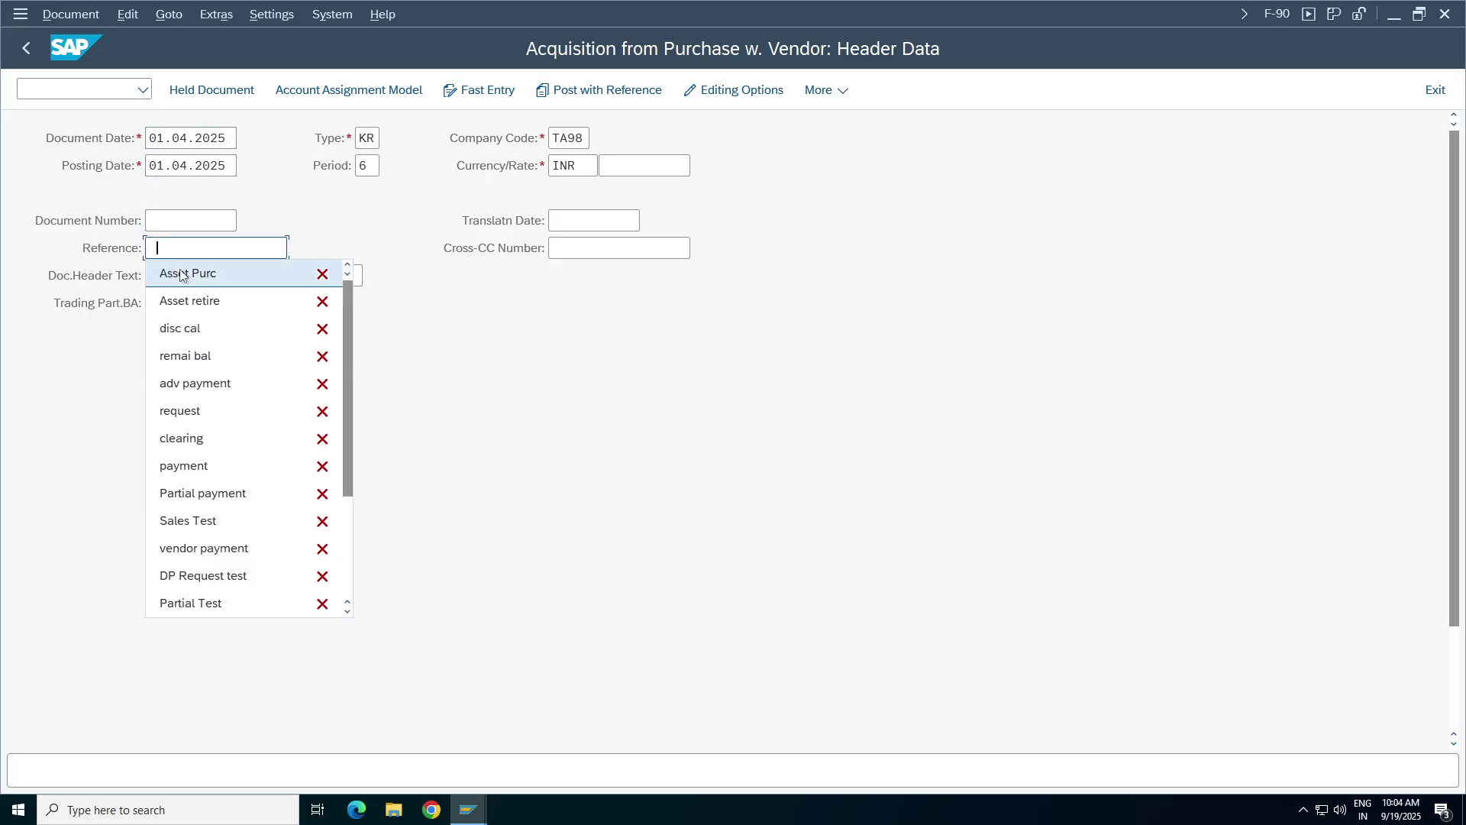
click(203, 272)
click(254, 275)
key(BackSpace)
click(200, 301)
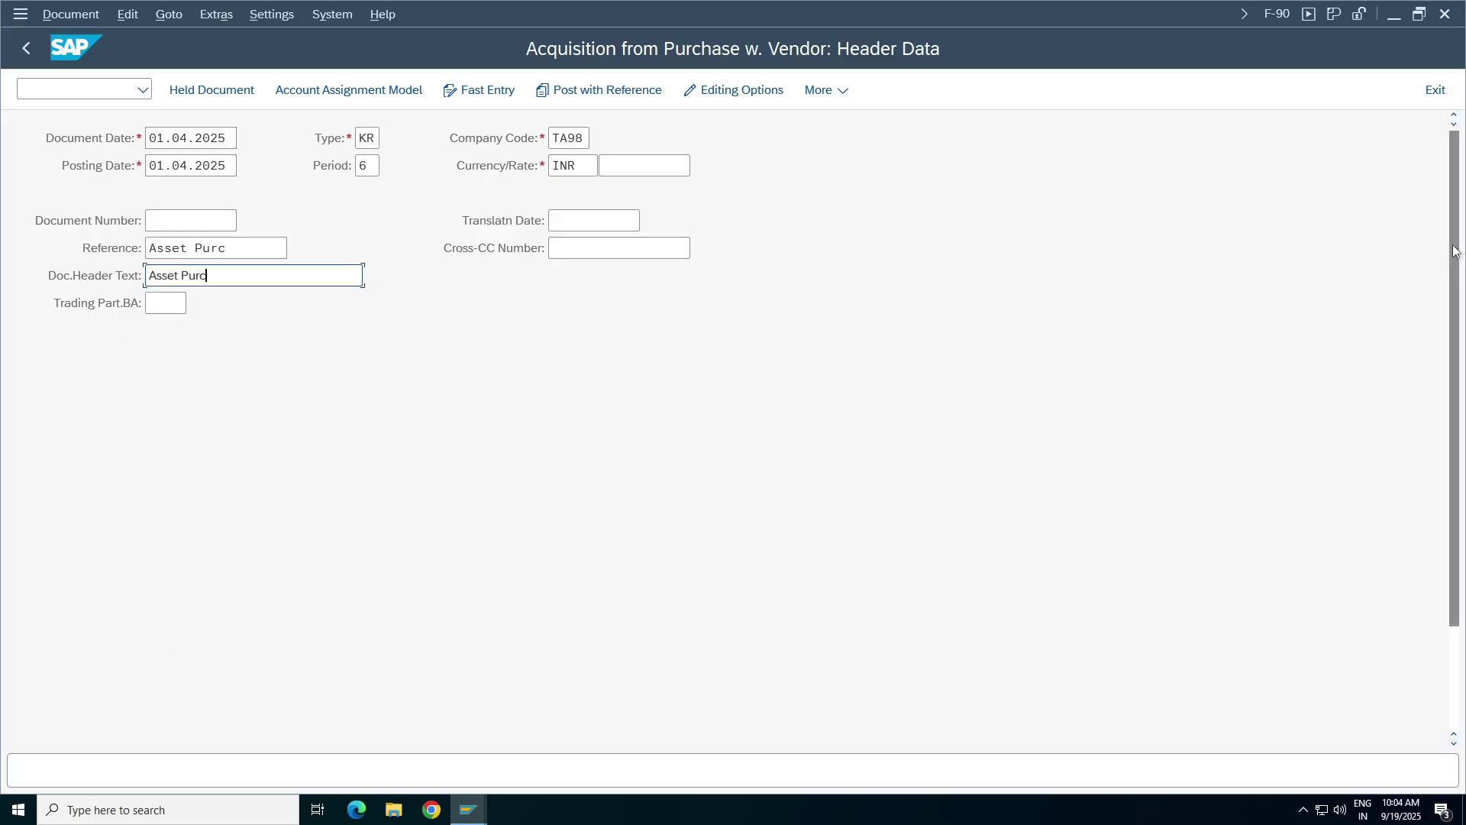
- Enter the TCS India Pvt Ltd supplier account in the first line item and continue to the vendor item, accepting the period adjustment
scroll(1454, 289, down, 3)
click(229, 720)
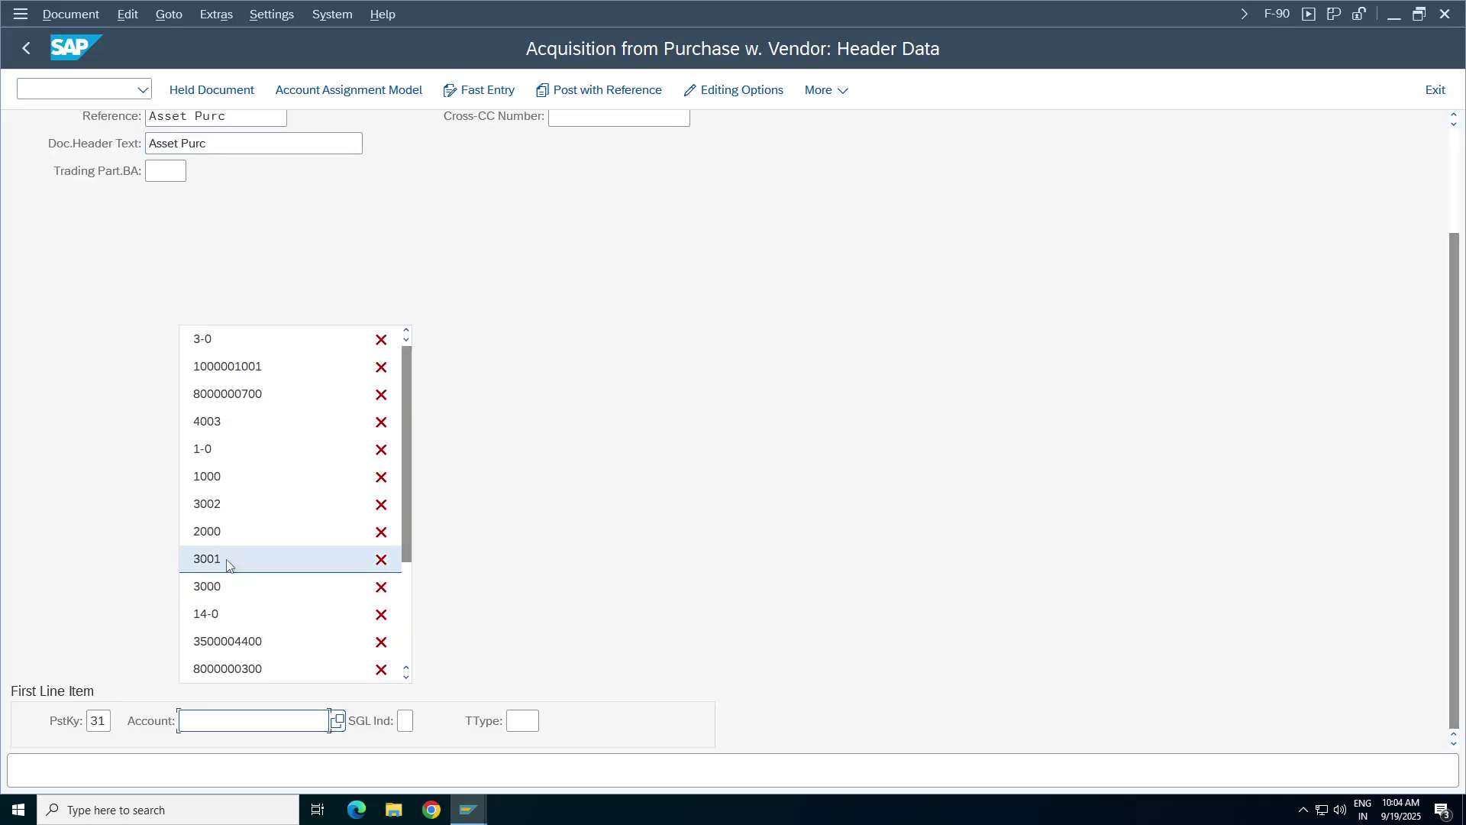
click(234, 374)
key(Return)
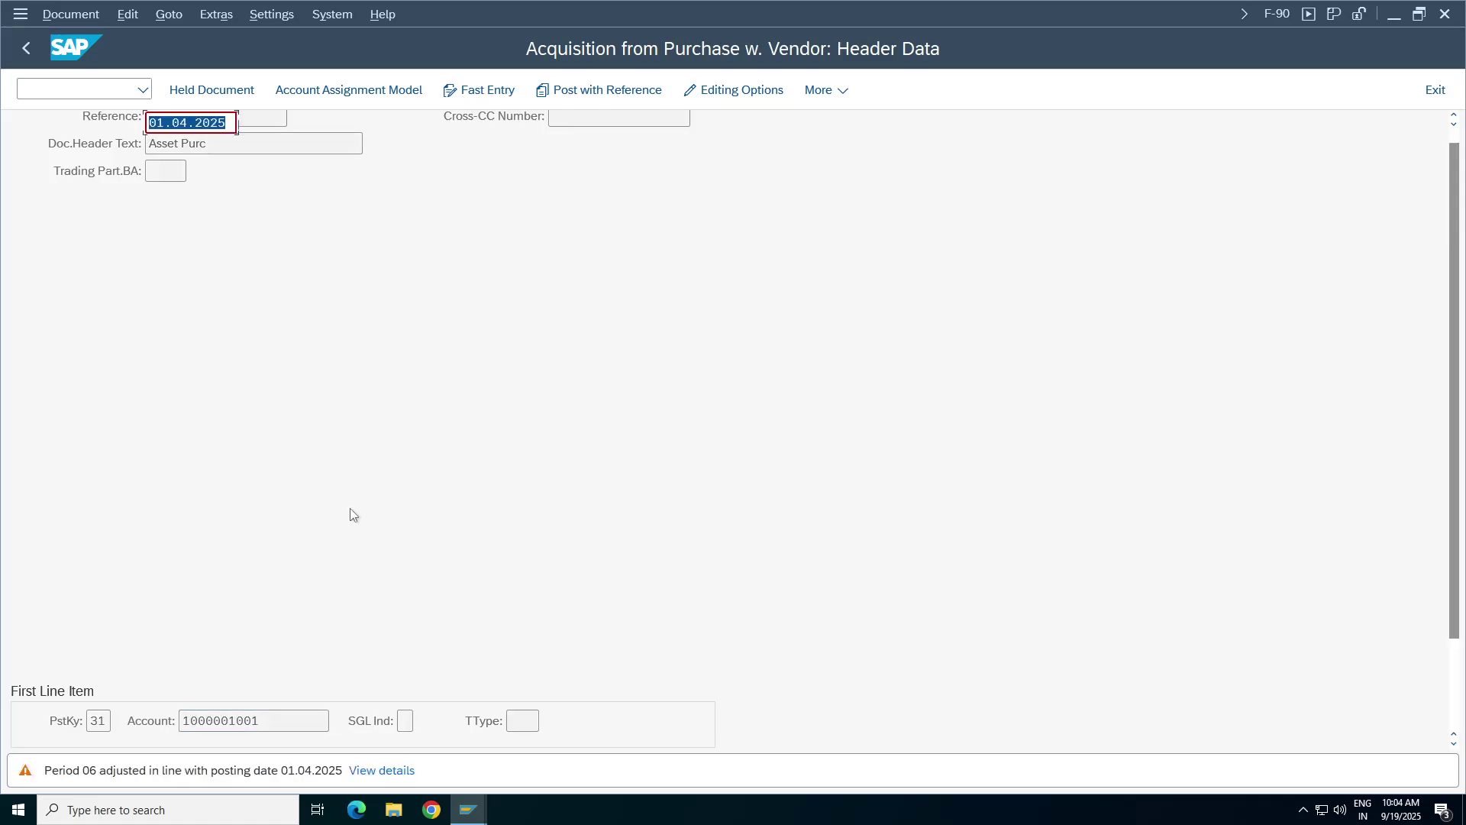
key(Return)
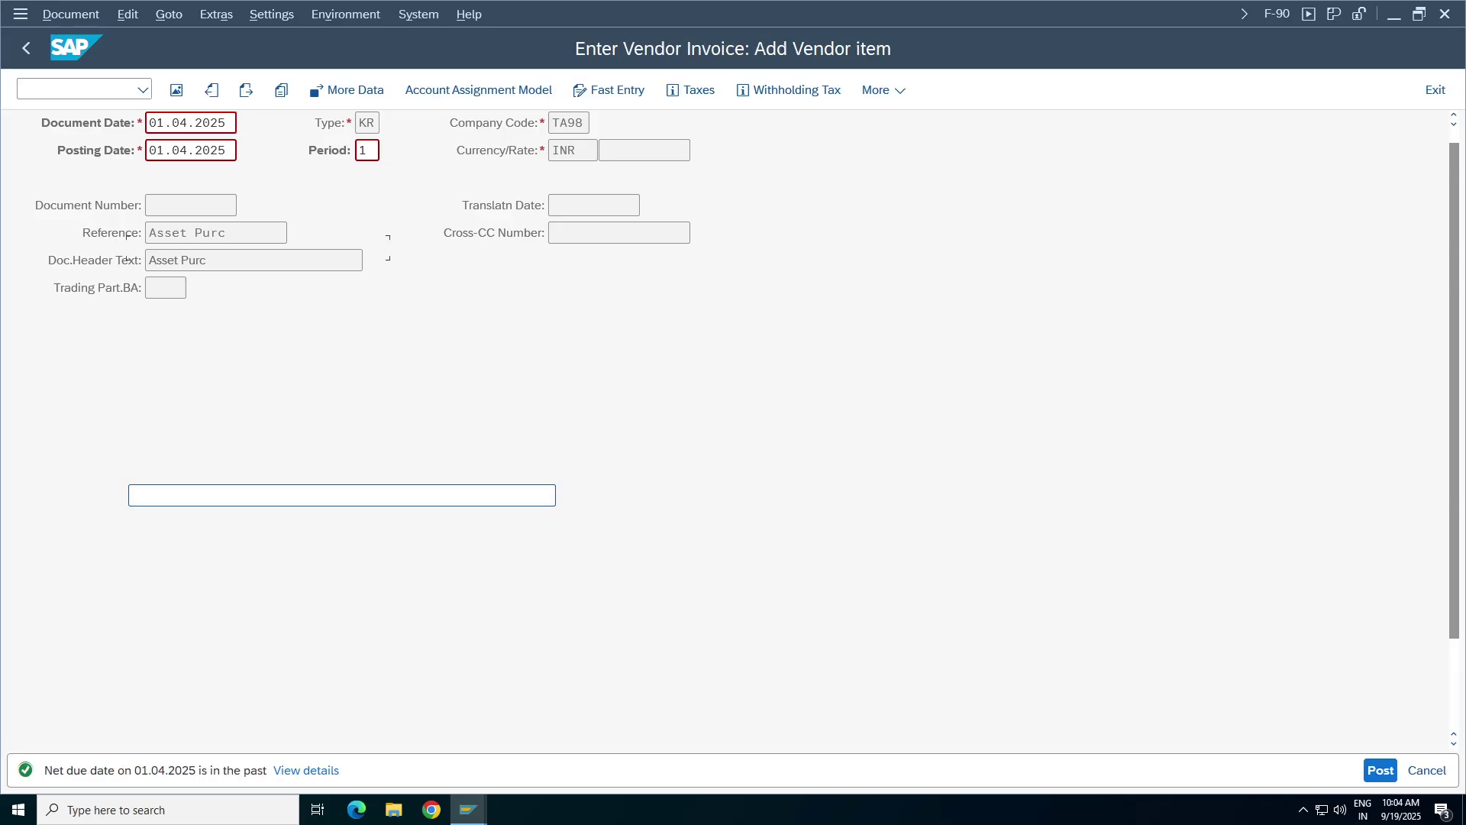
- Set the vendor item's amount to 500000 INR and its text to "Asset Acqusition"
click(176, 248)
click(189, 273)
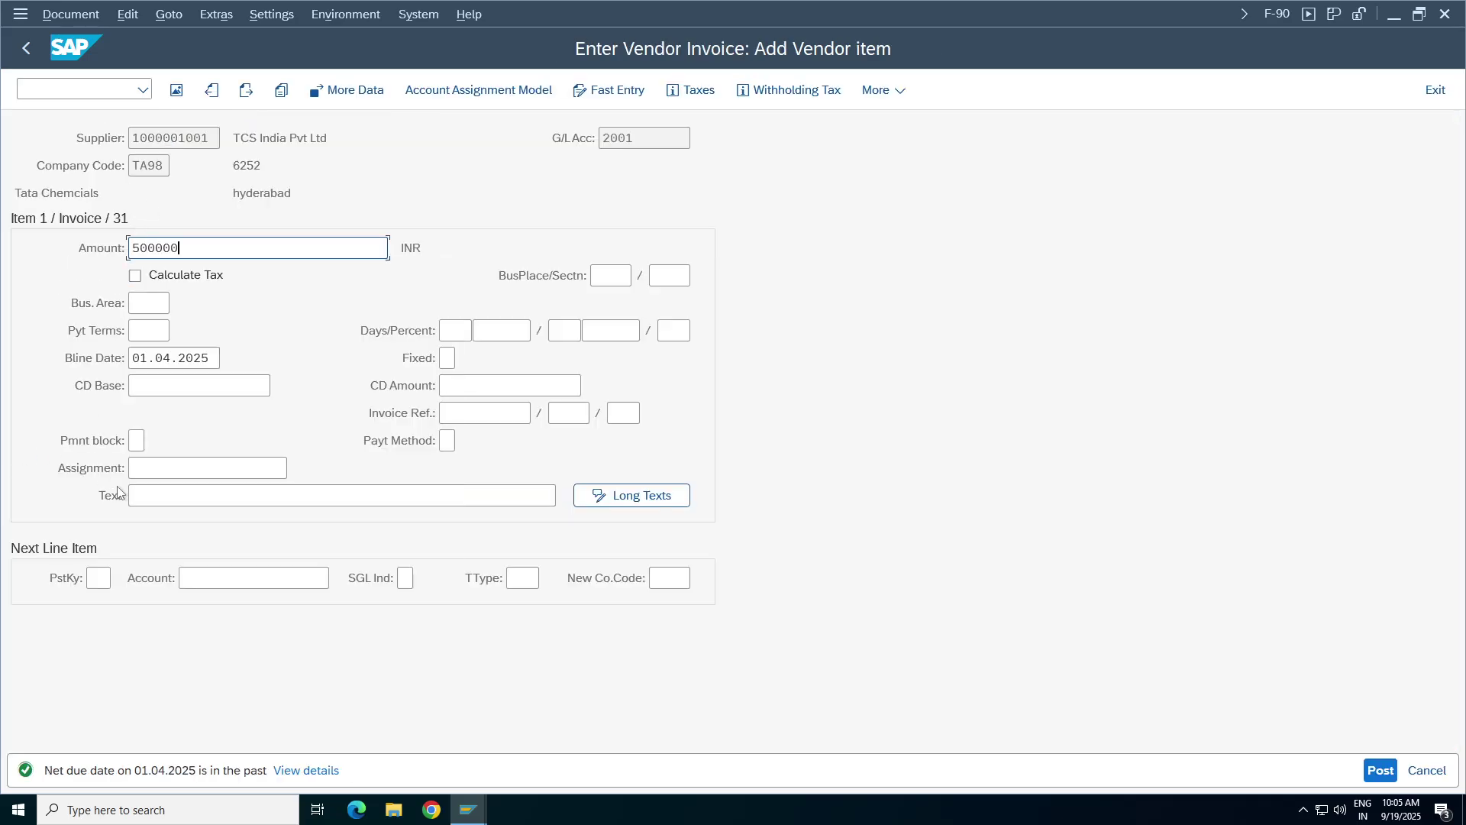
click(556, 495)
click(187, 113)
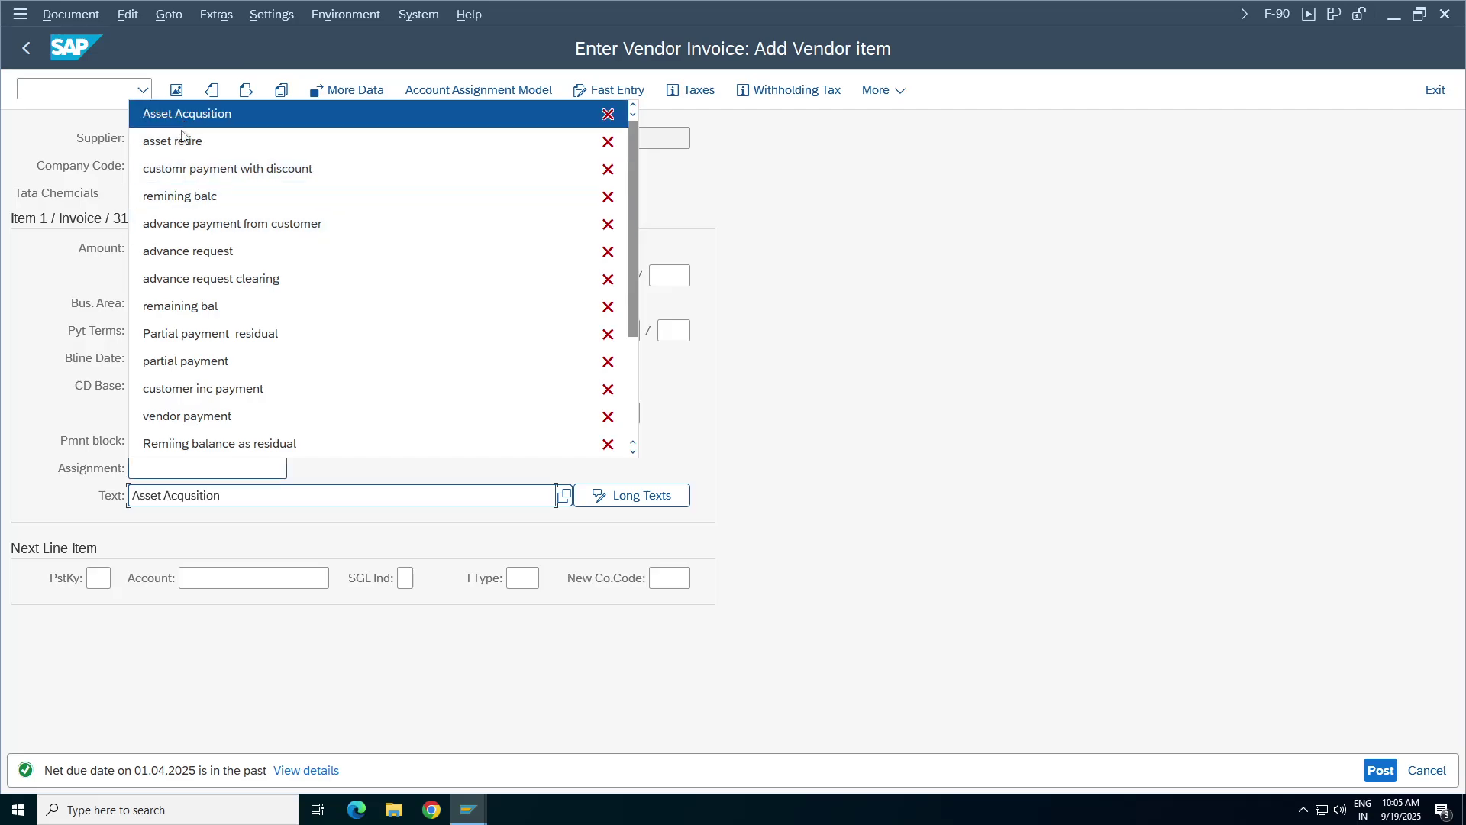
- Set the next line item's posting key to 70 and choose asset 4-0 as its account from the asset search results
click(99, 588)
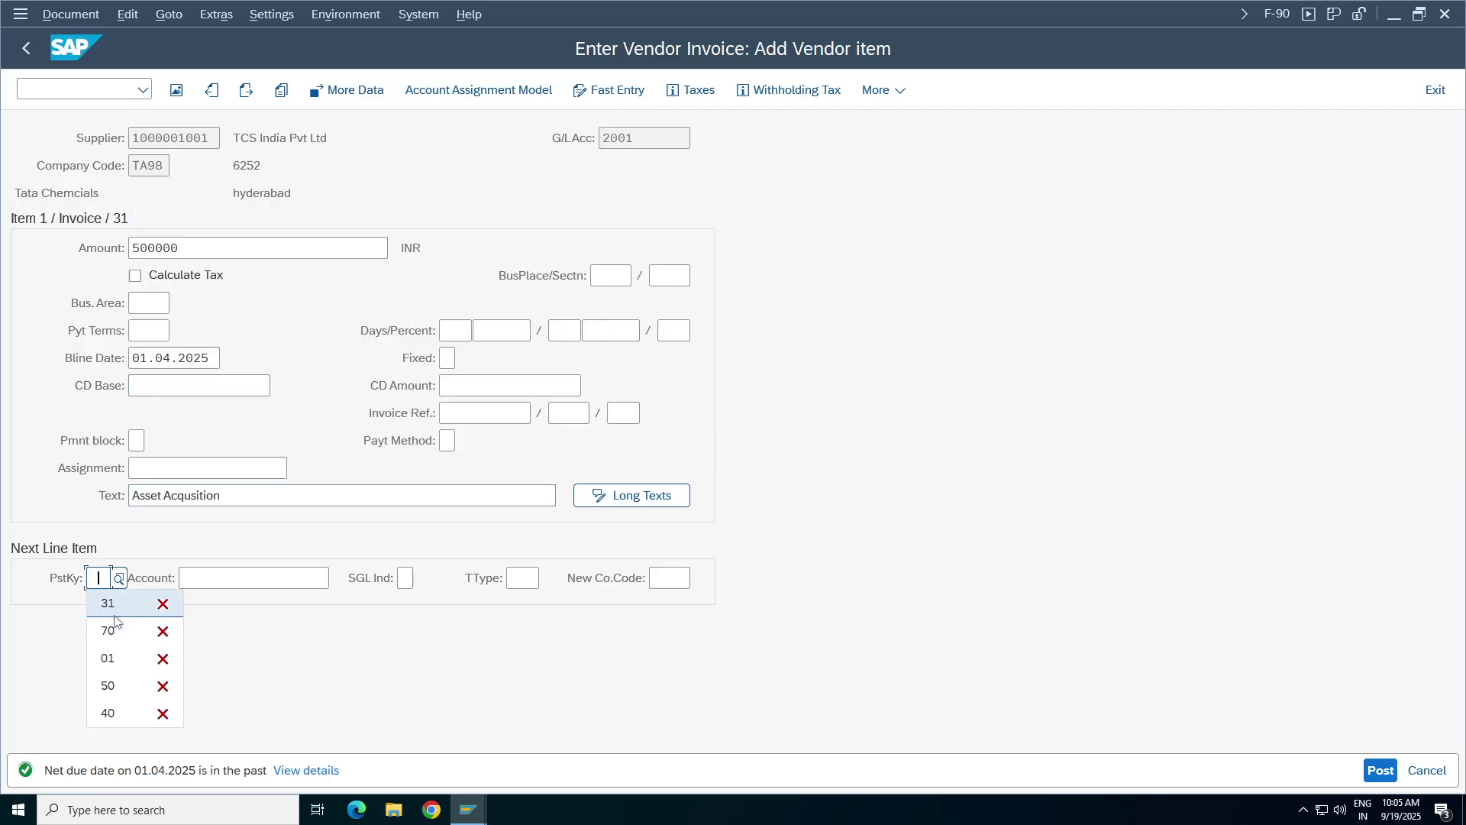
click(107, 633)
click(191, 578)
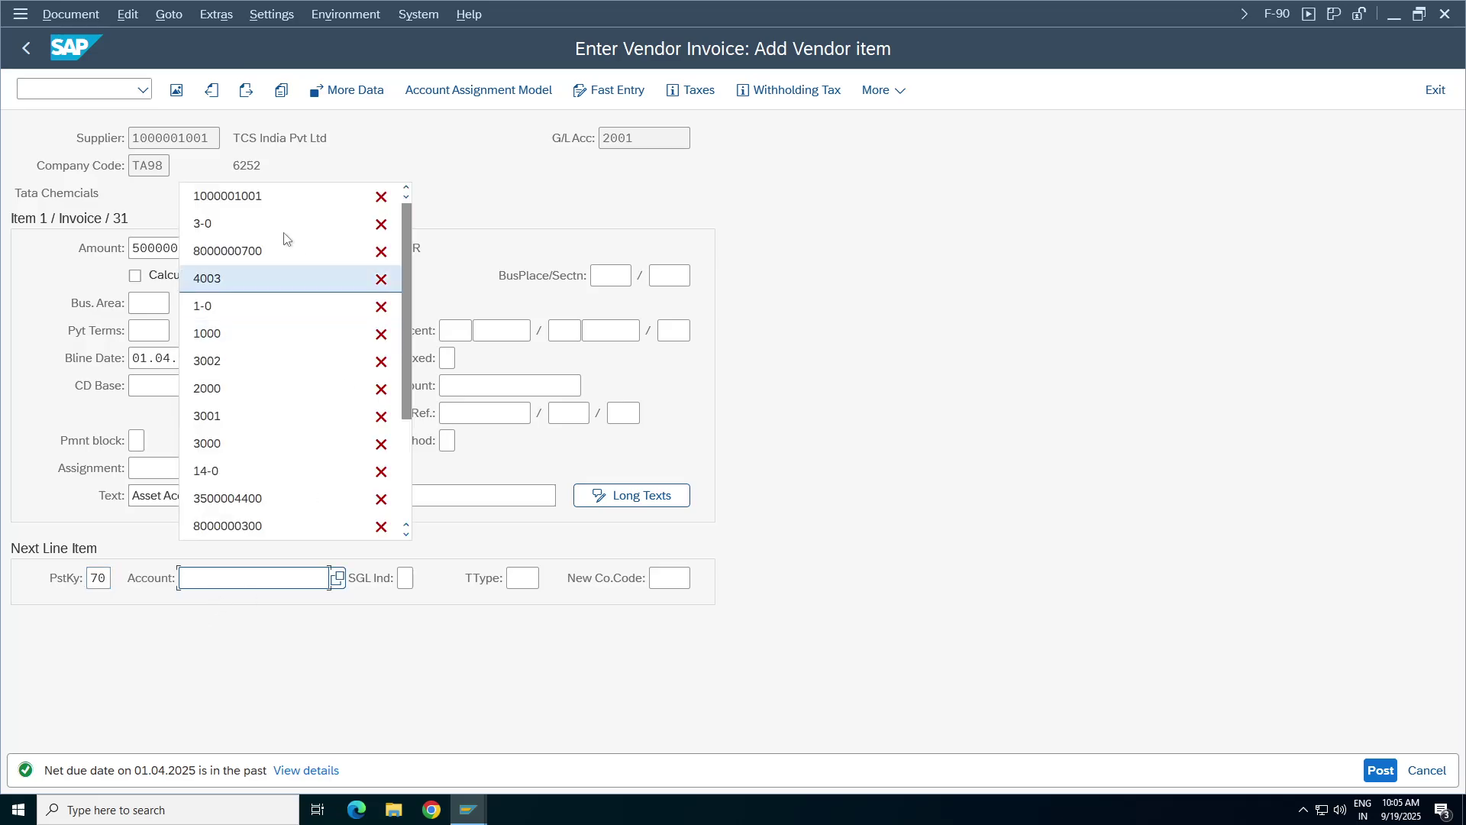
click(303, 491)
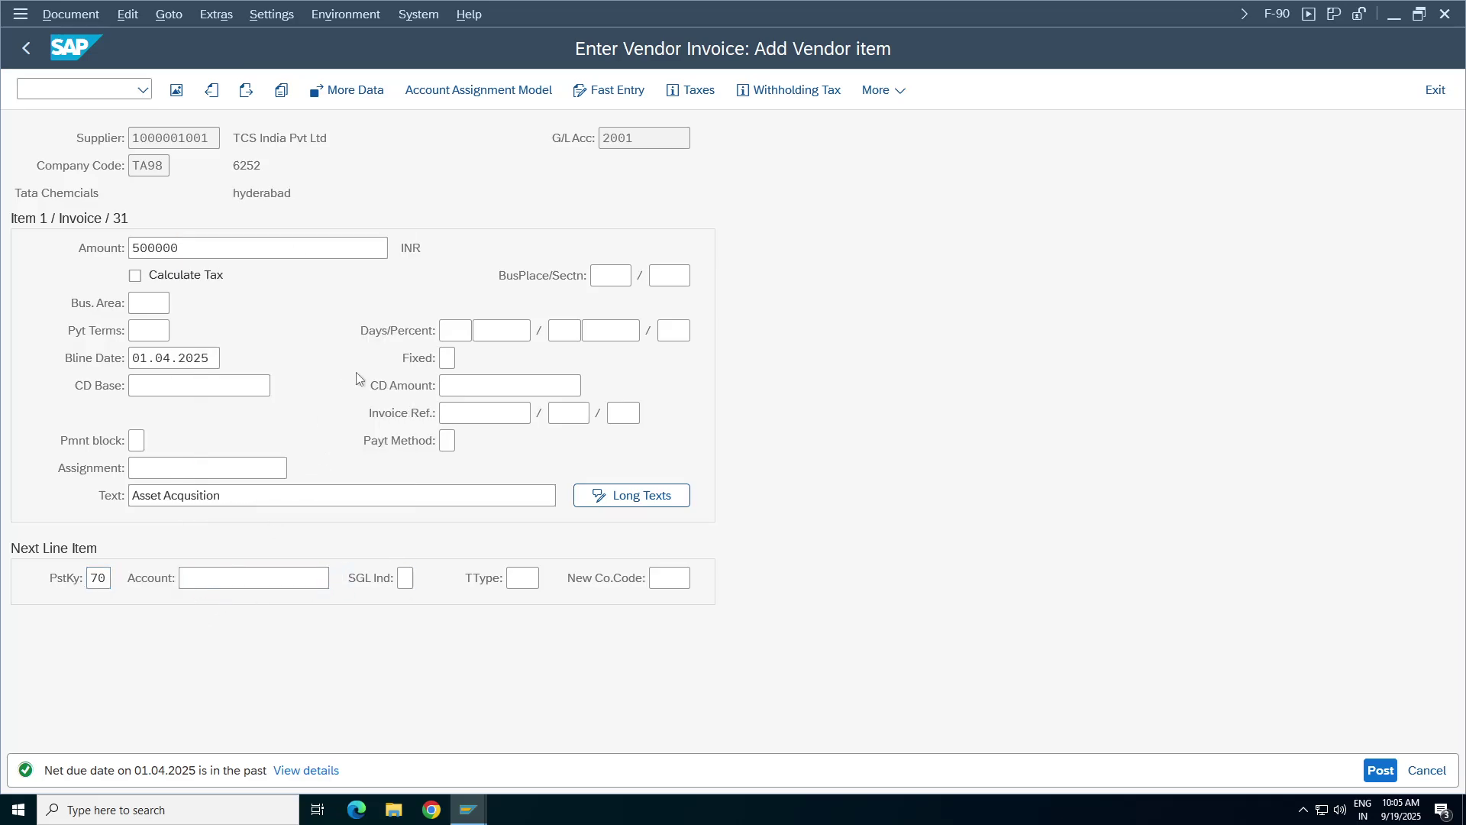
key(F4)
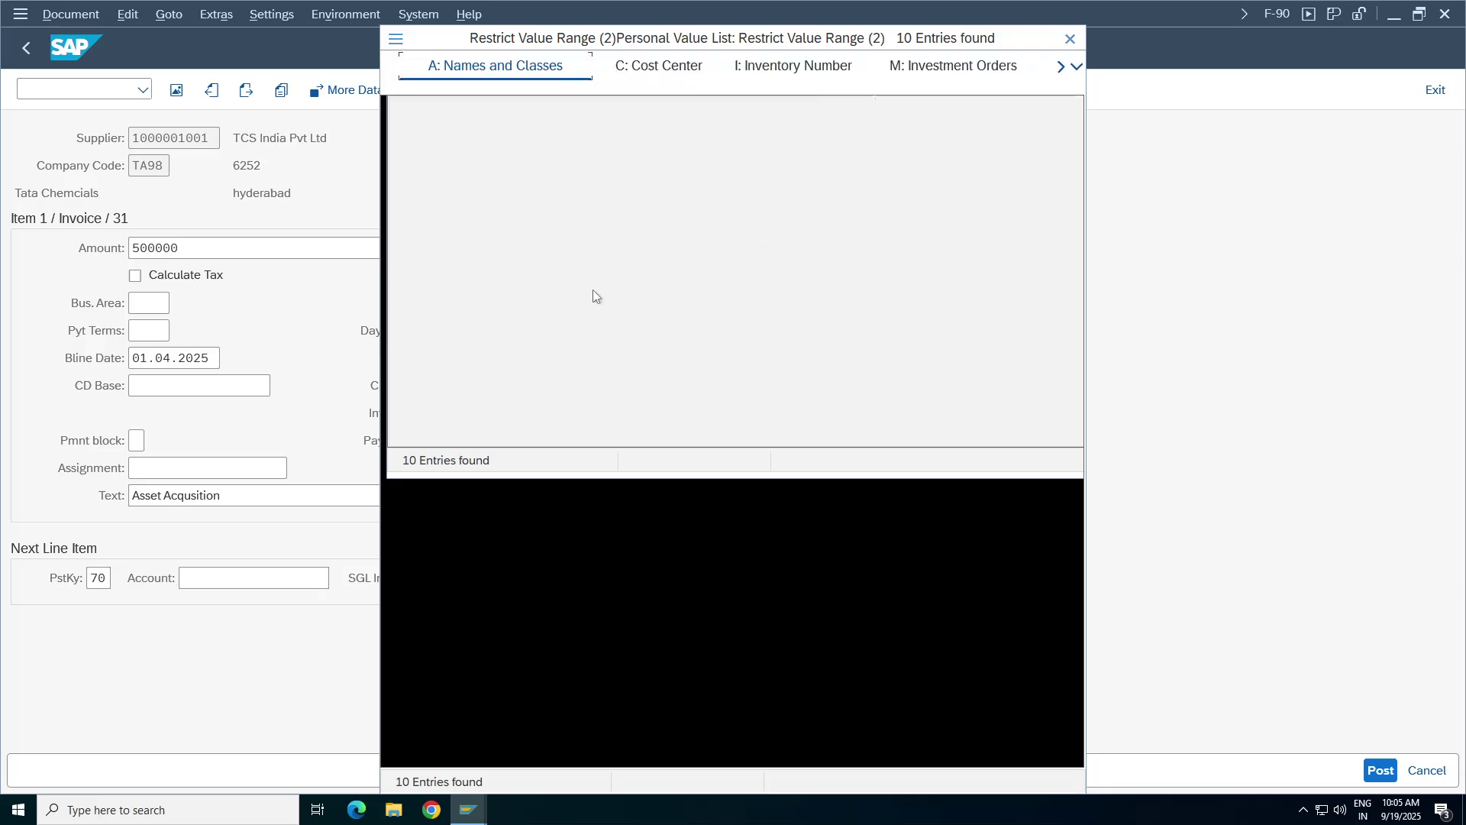
double_click(621, 259)
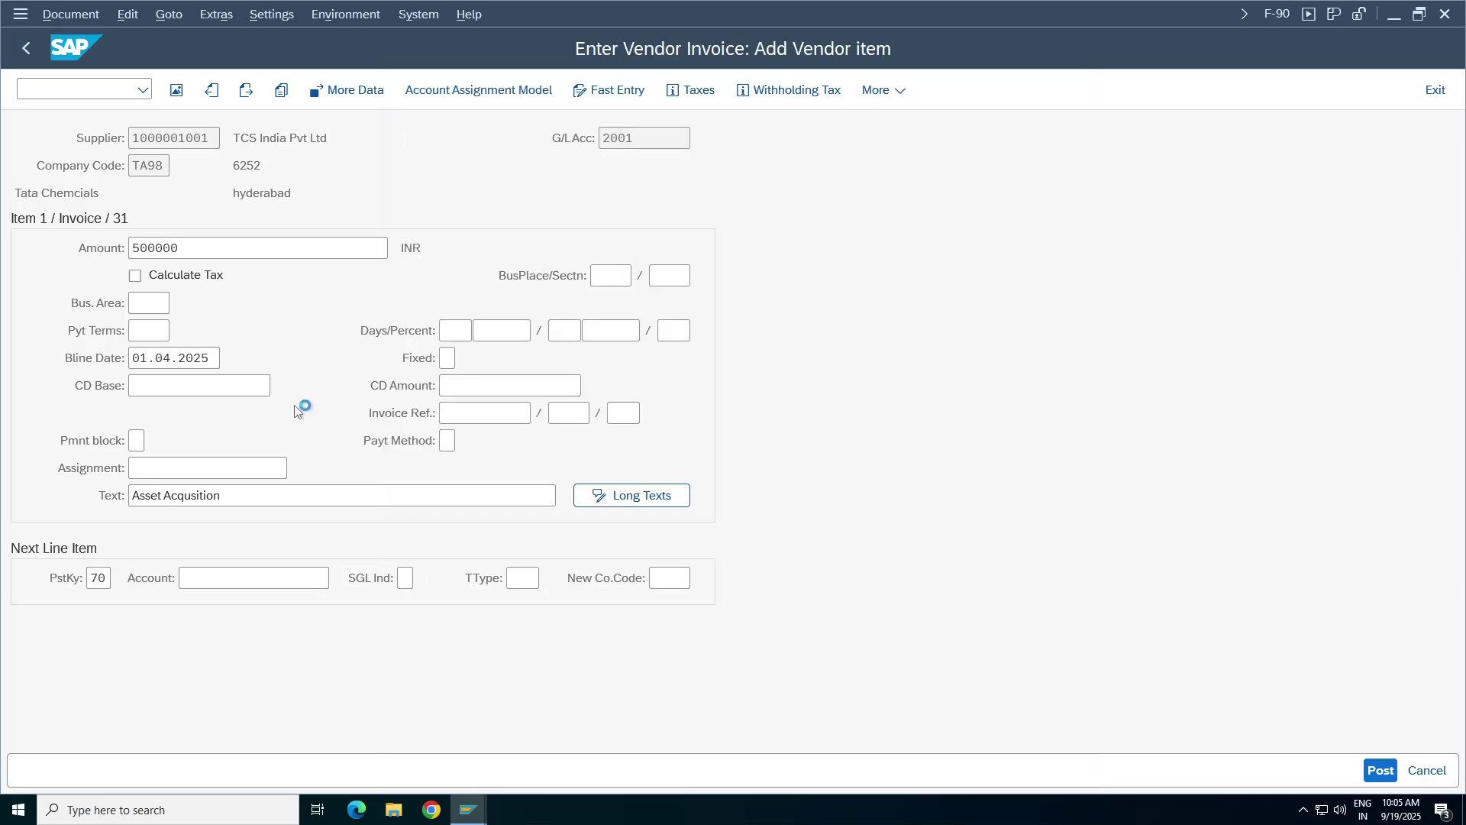
- Set the next line item's transaction type to 100 and continue to the asset item with the withholding tax code cleared
key(Tab)
key(Tab)
text(100)
key(Return)
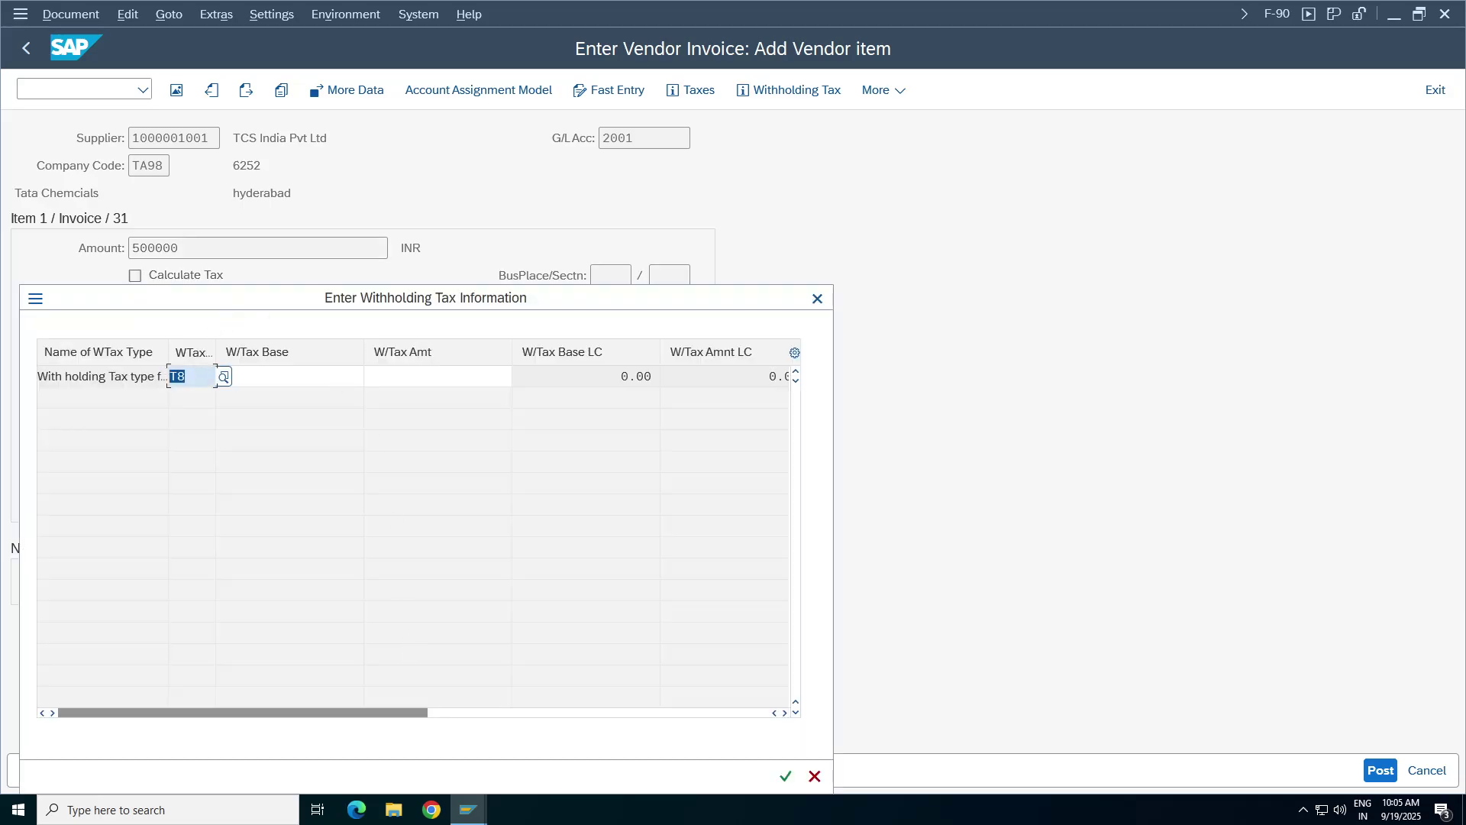
key(BackSpace)
key(Return)
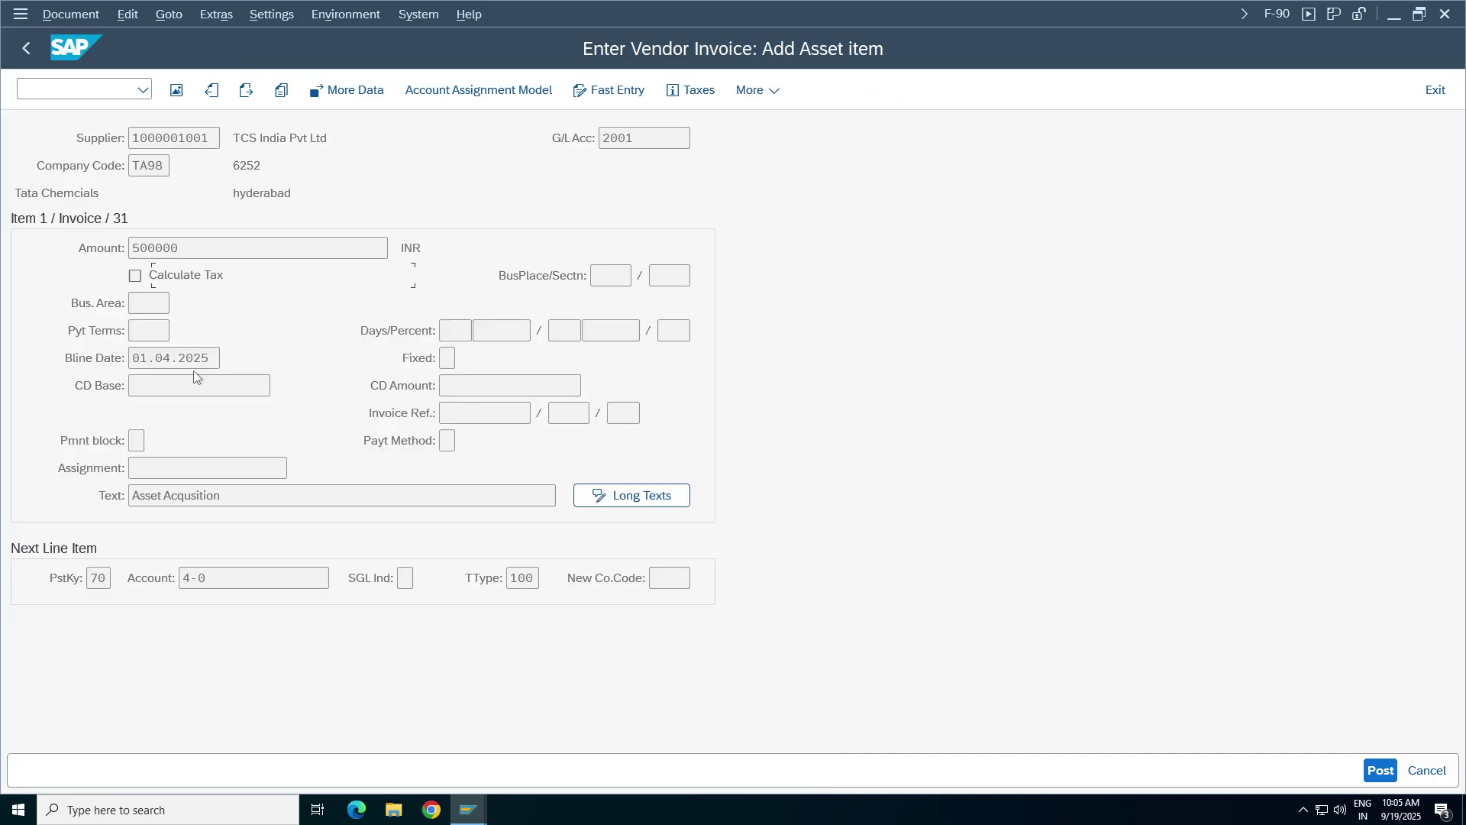
- Set the asset item's amount to 500000 INR and its text to "Asset Acqusition"
text(500000)
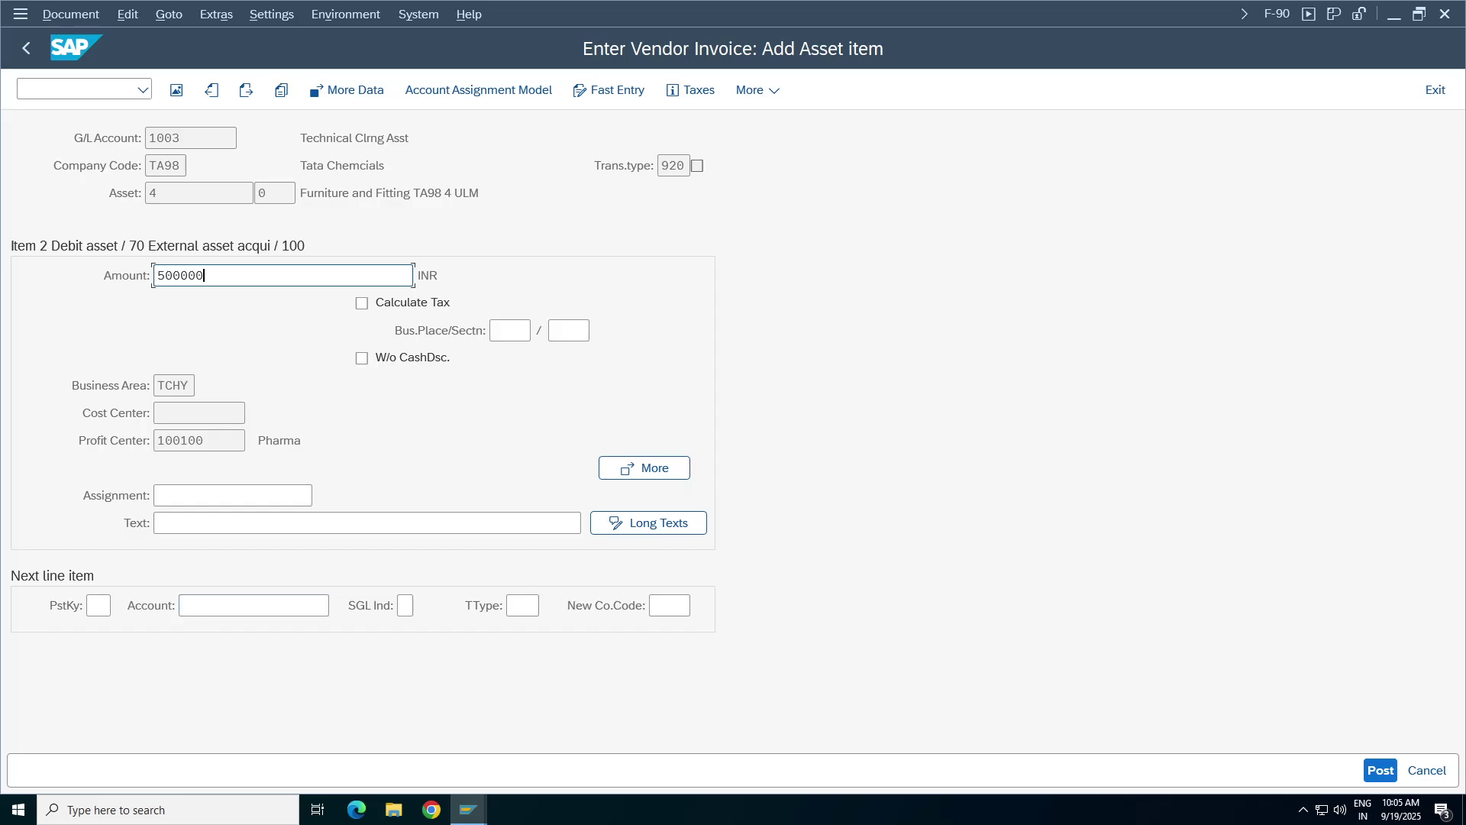
click(229, 523)
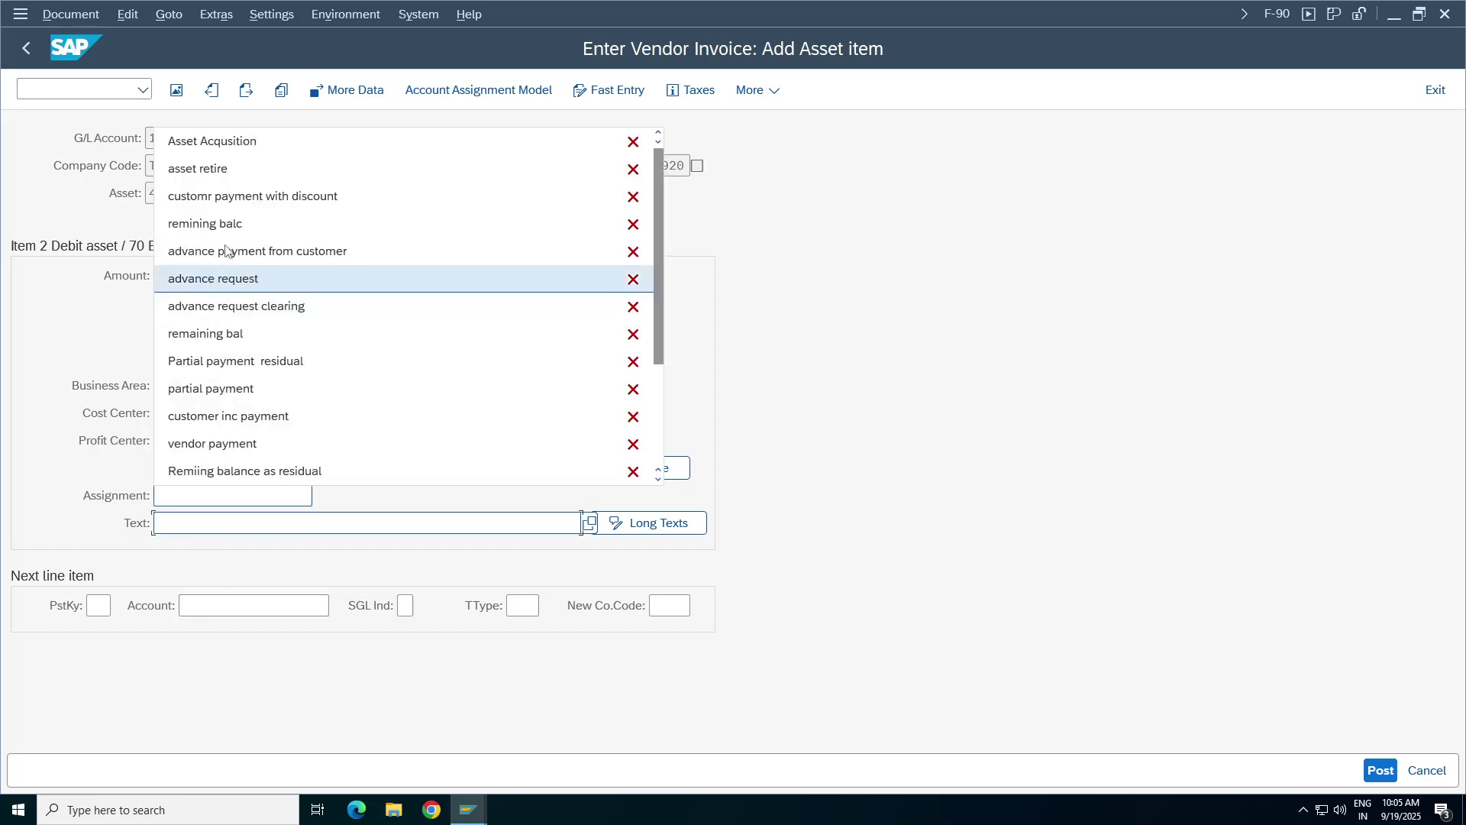
click(220, 143)
- Simulate the vendor invoice for the asset acquisition and post it
click(71, 15)
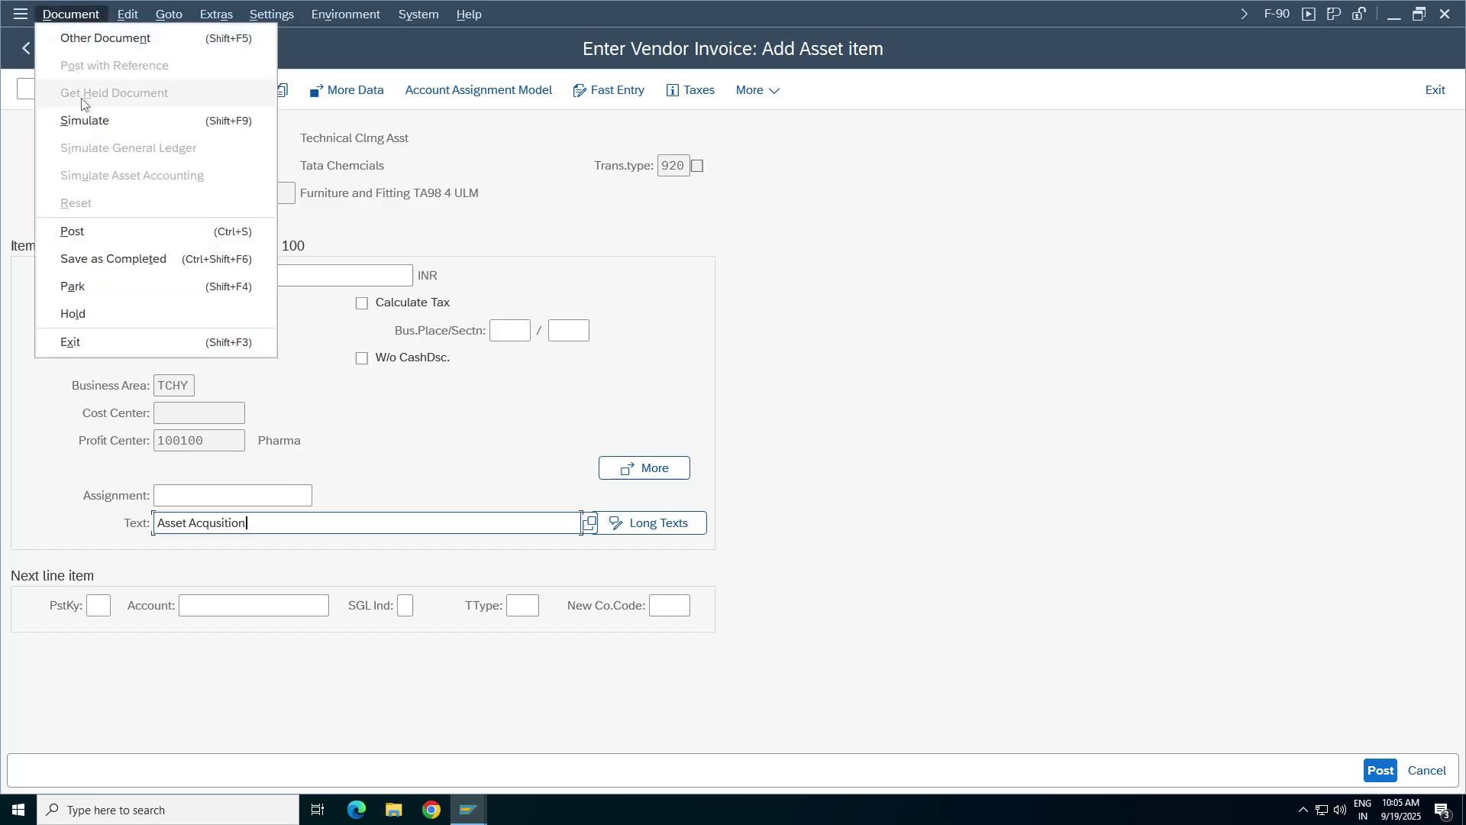
click(80, 120)
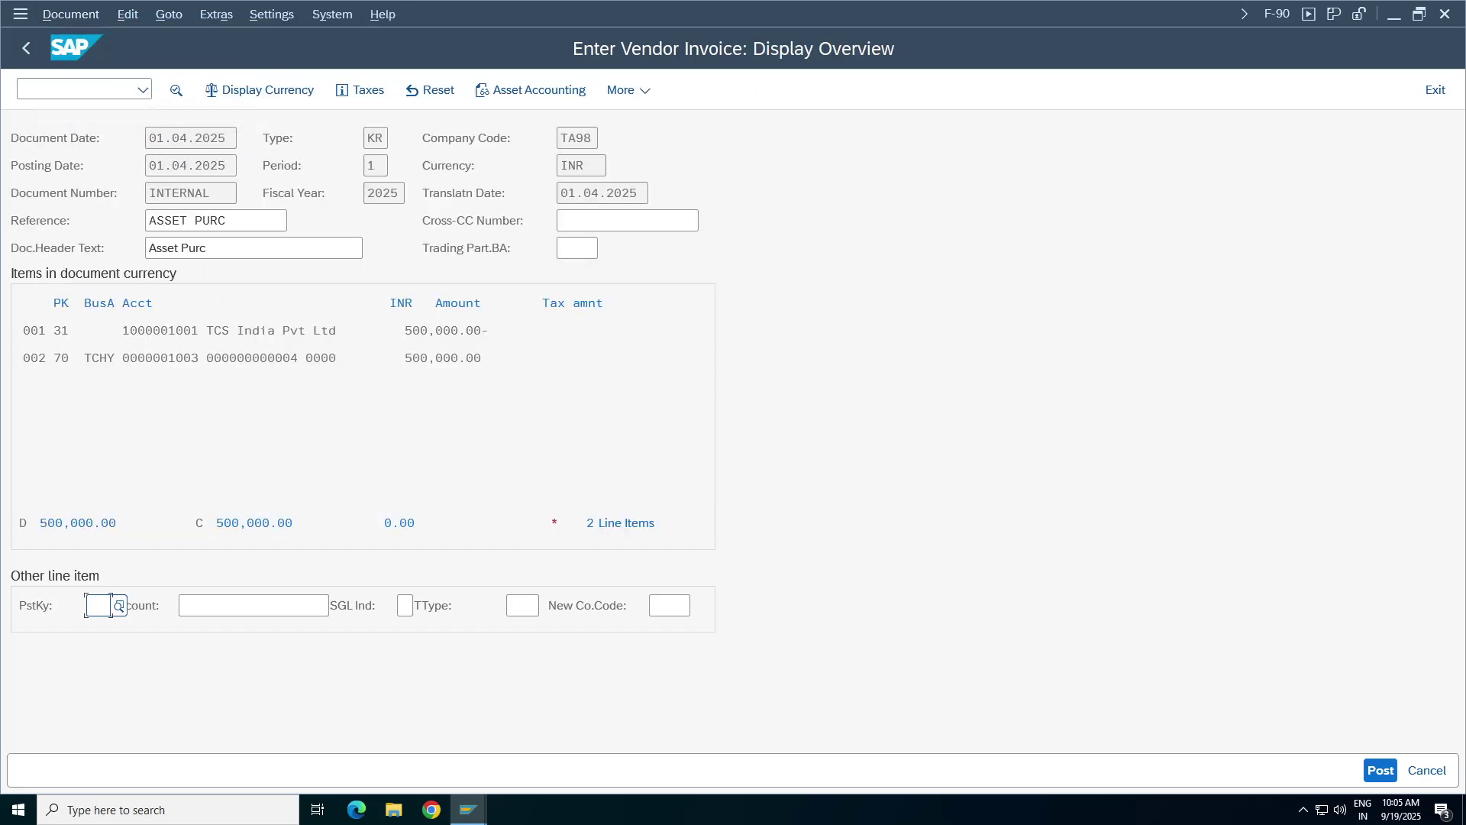
key(ctrl+s)
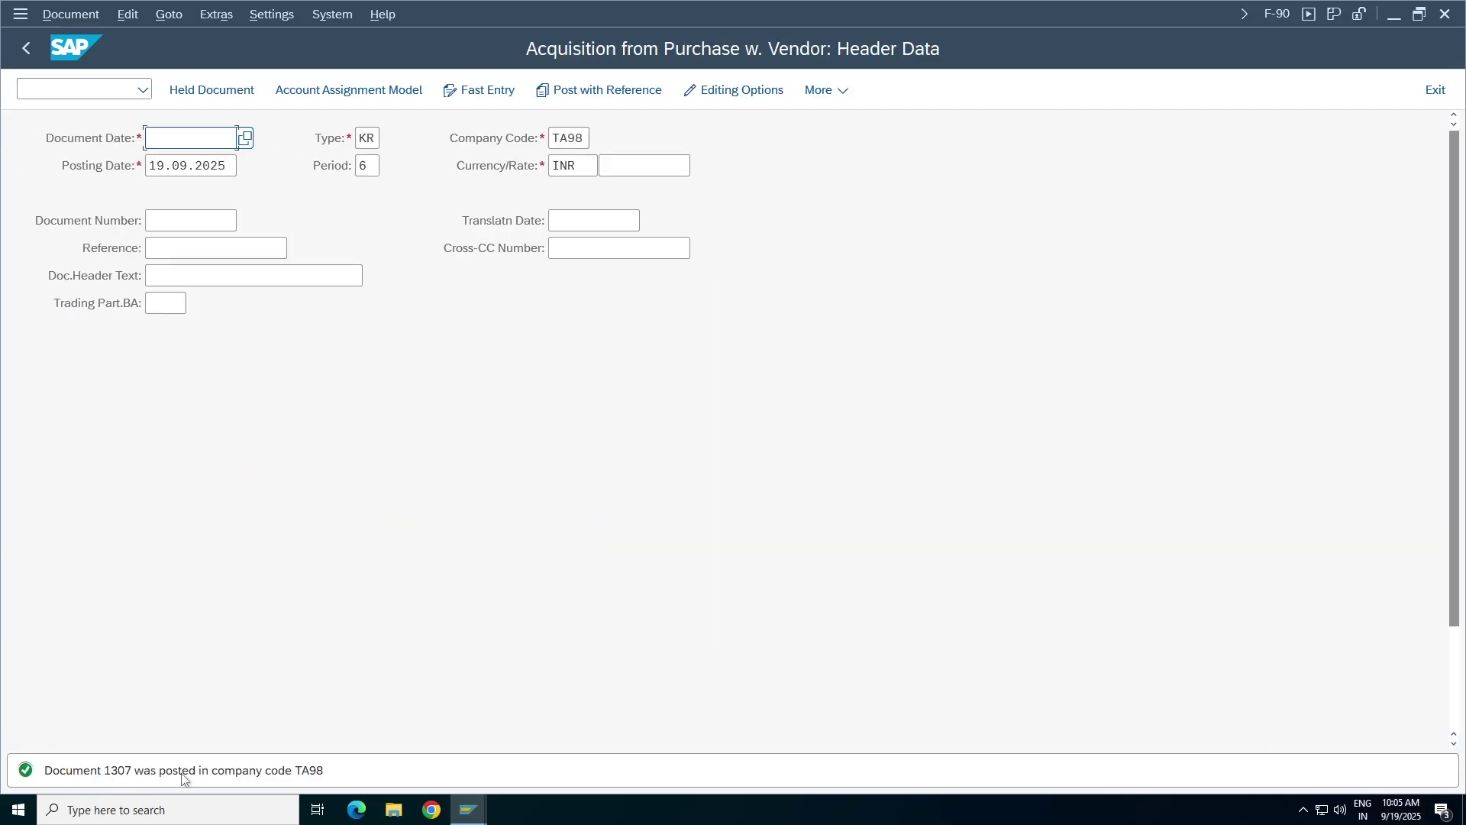
- Open the Asset Explorer (AW01N) in a new session for asset 4 of company code TA98
click(468, 809)
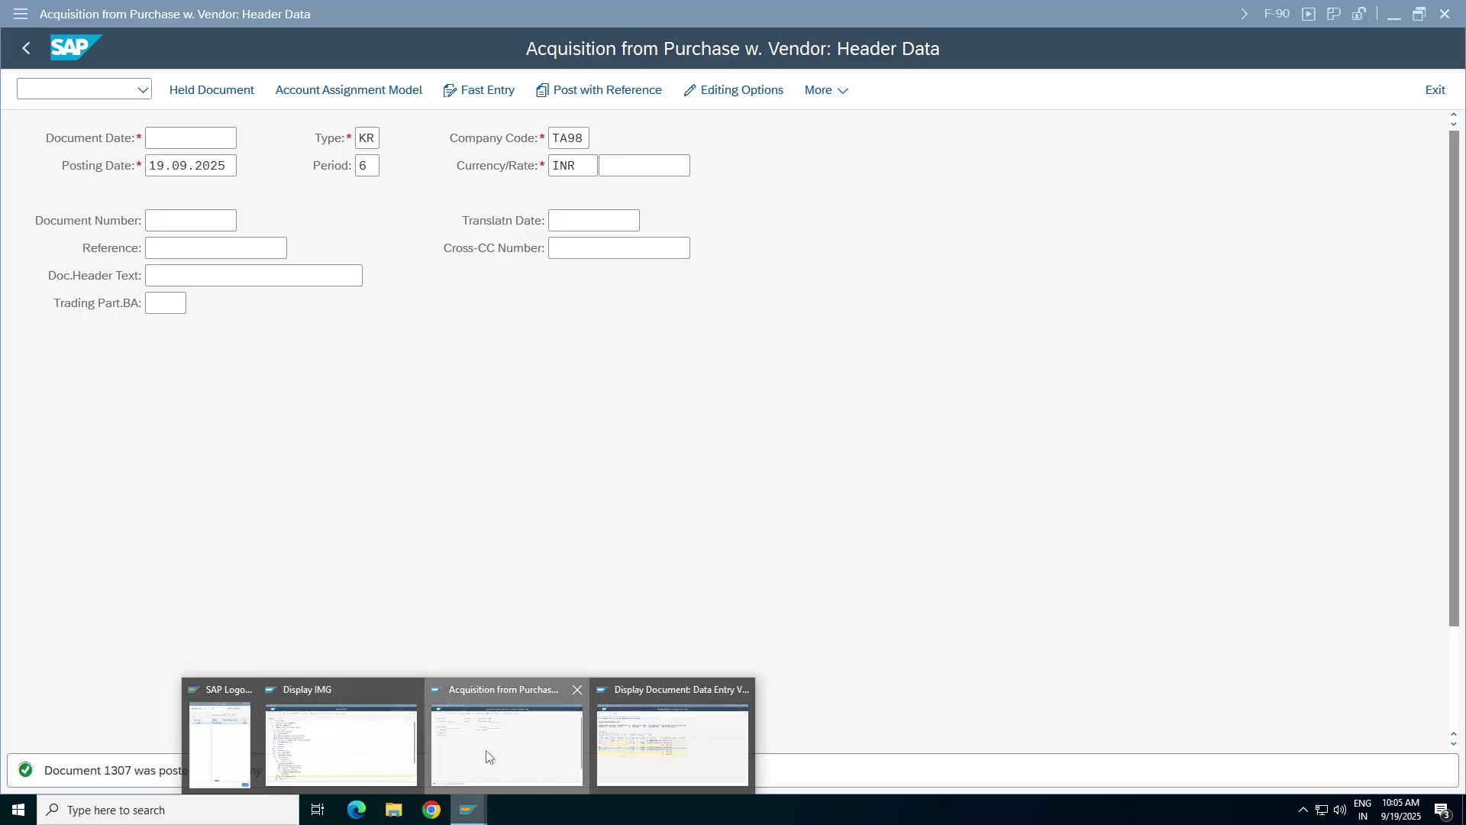
click(508, 756)
click(69, 95)
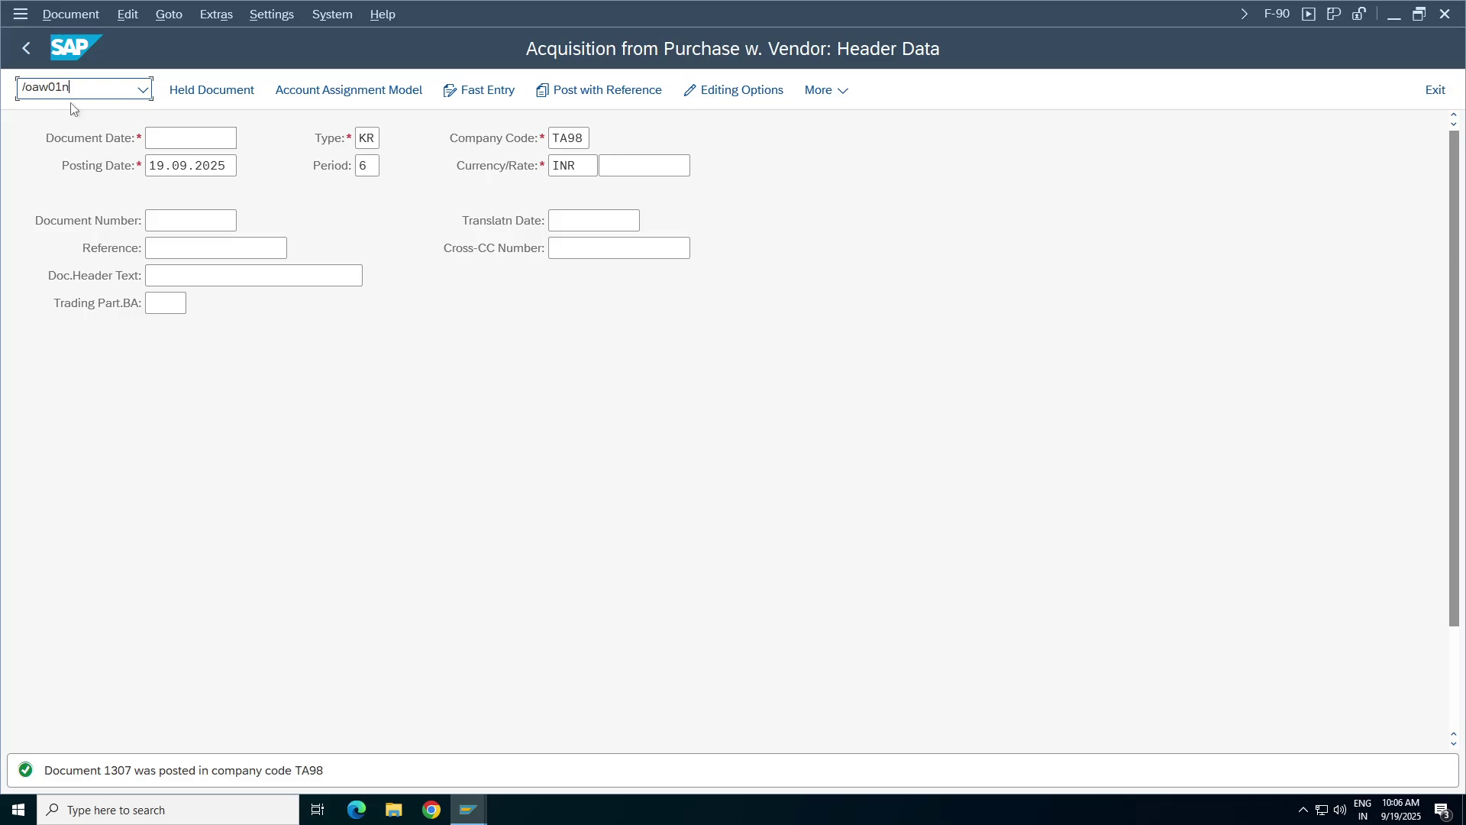
key(Return)
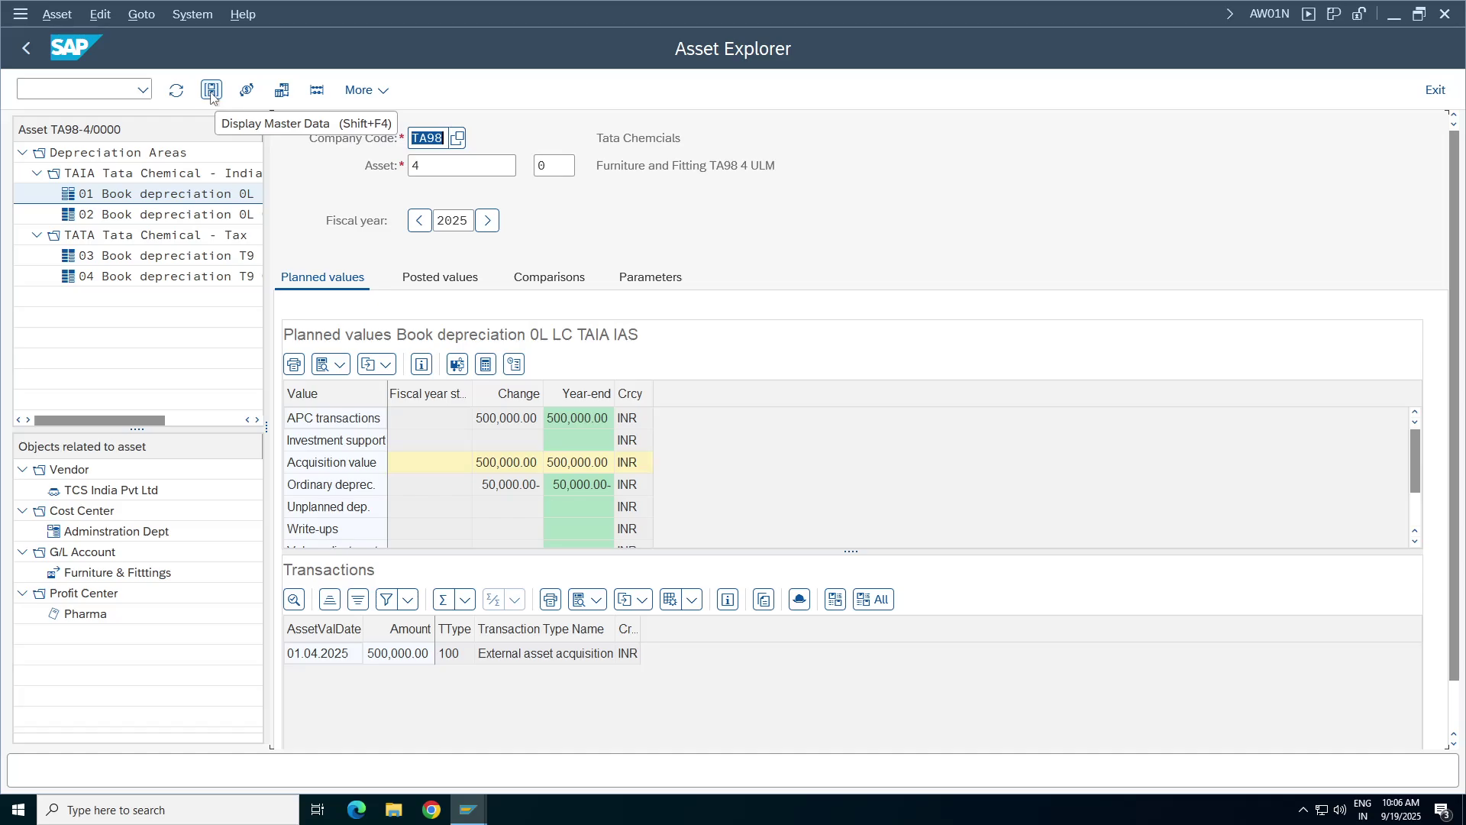
- Examine asset 4's planned ordinary depreciation, its posted values per period, and the year-by-year comparison for depreciation area 01
click(504, 486)
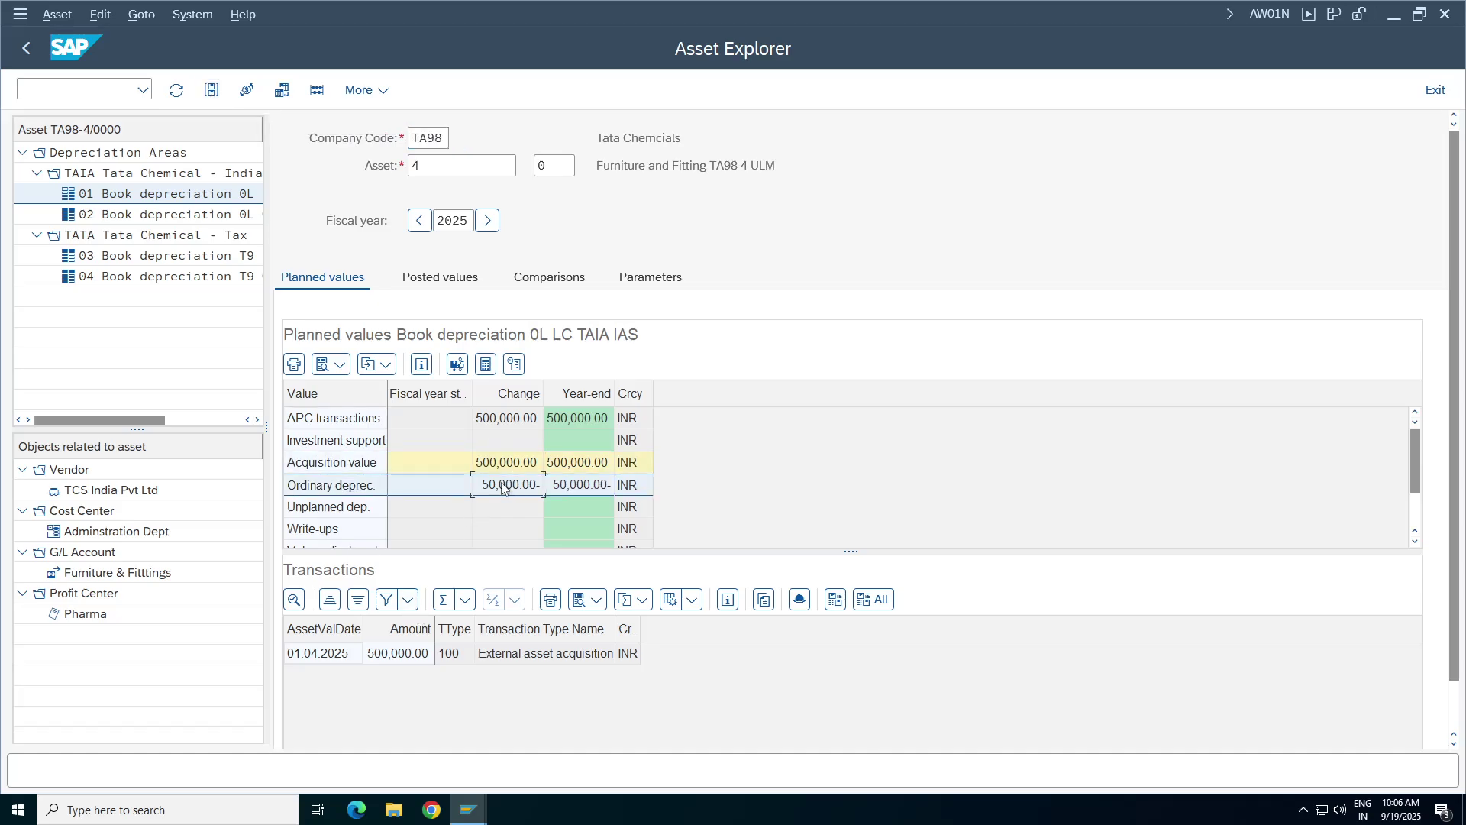
click(511, 166)
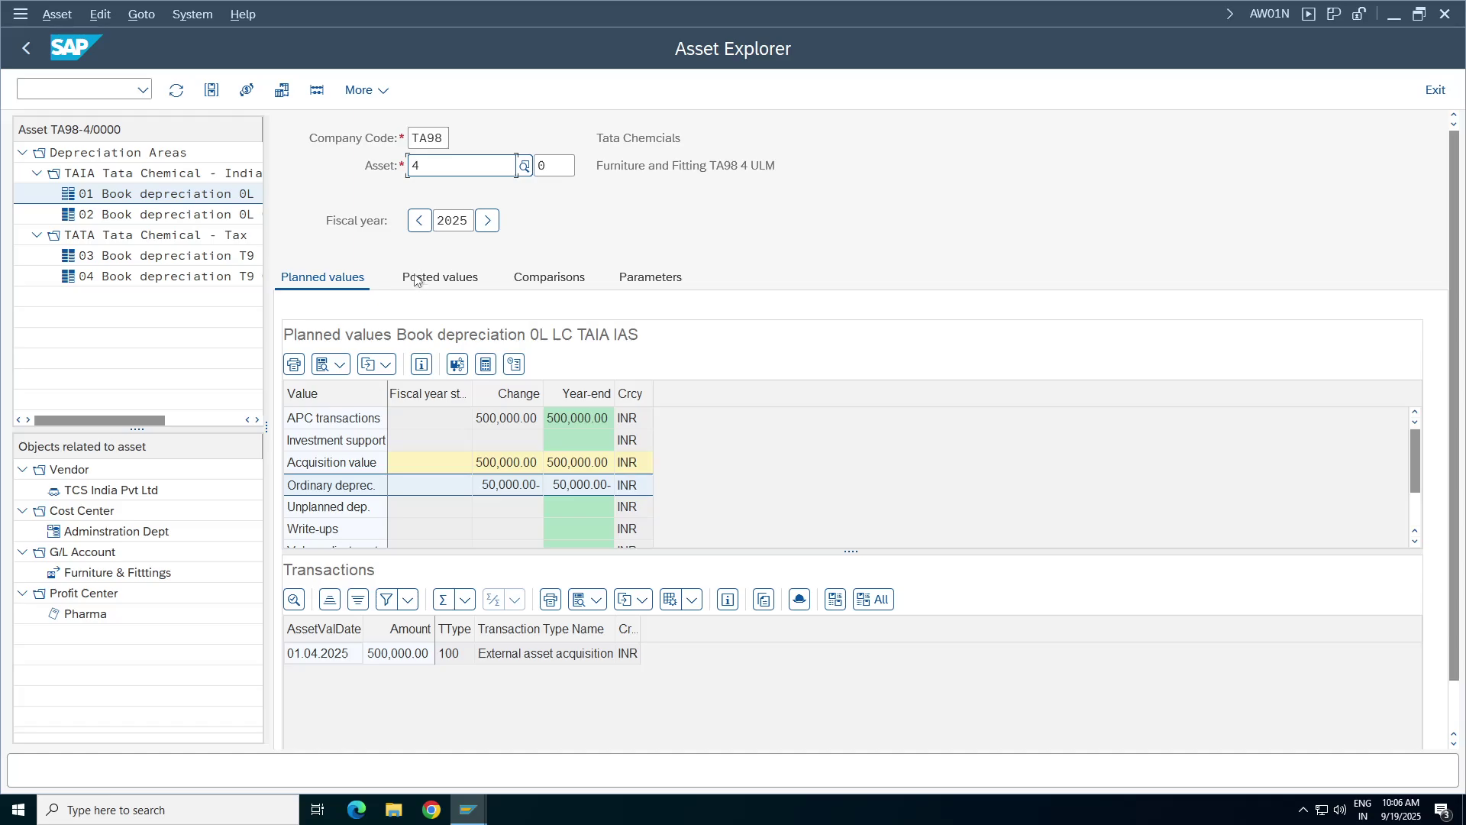
click(440, 277)
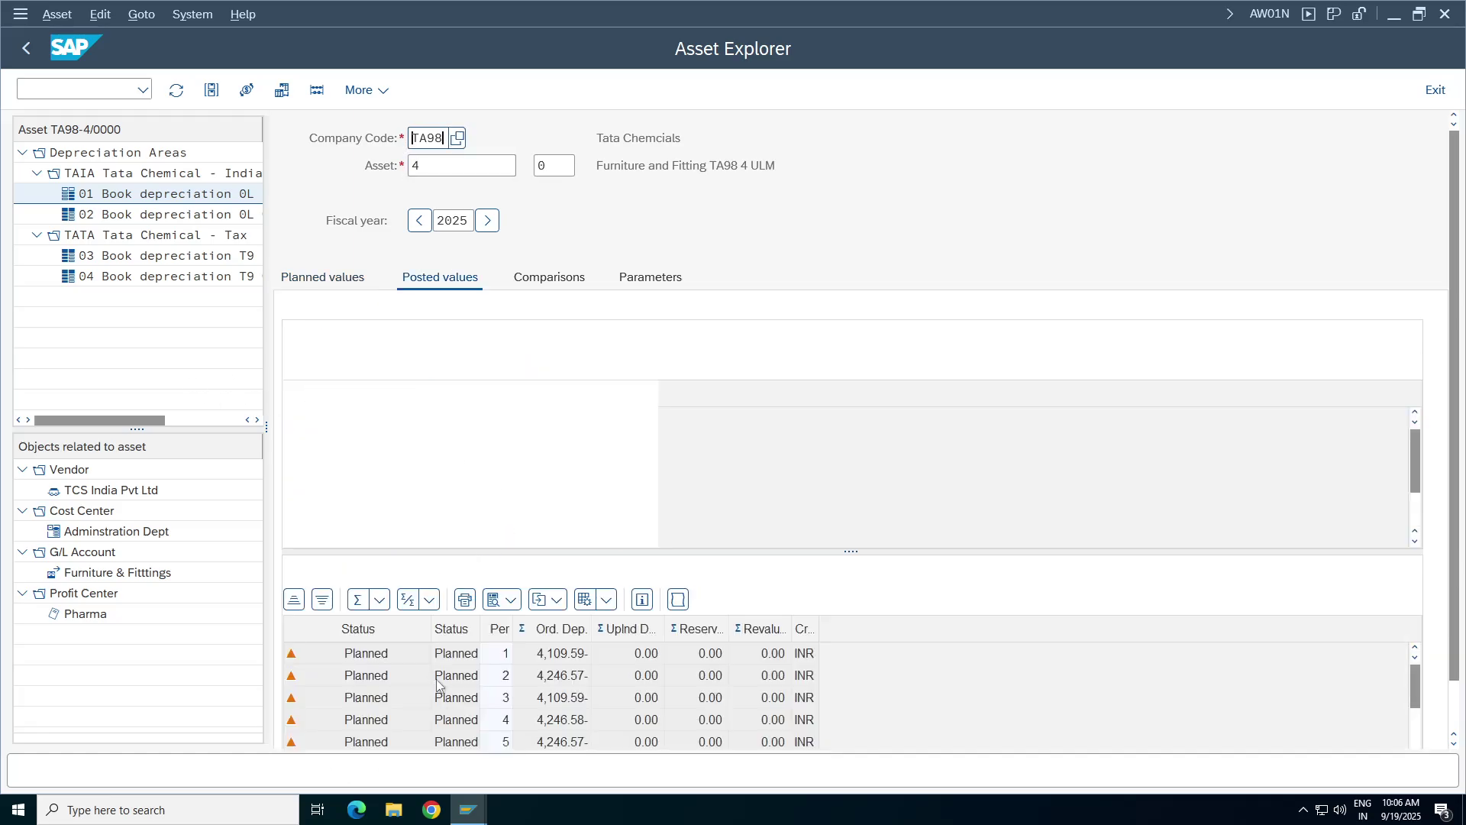
click(548, 278)
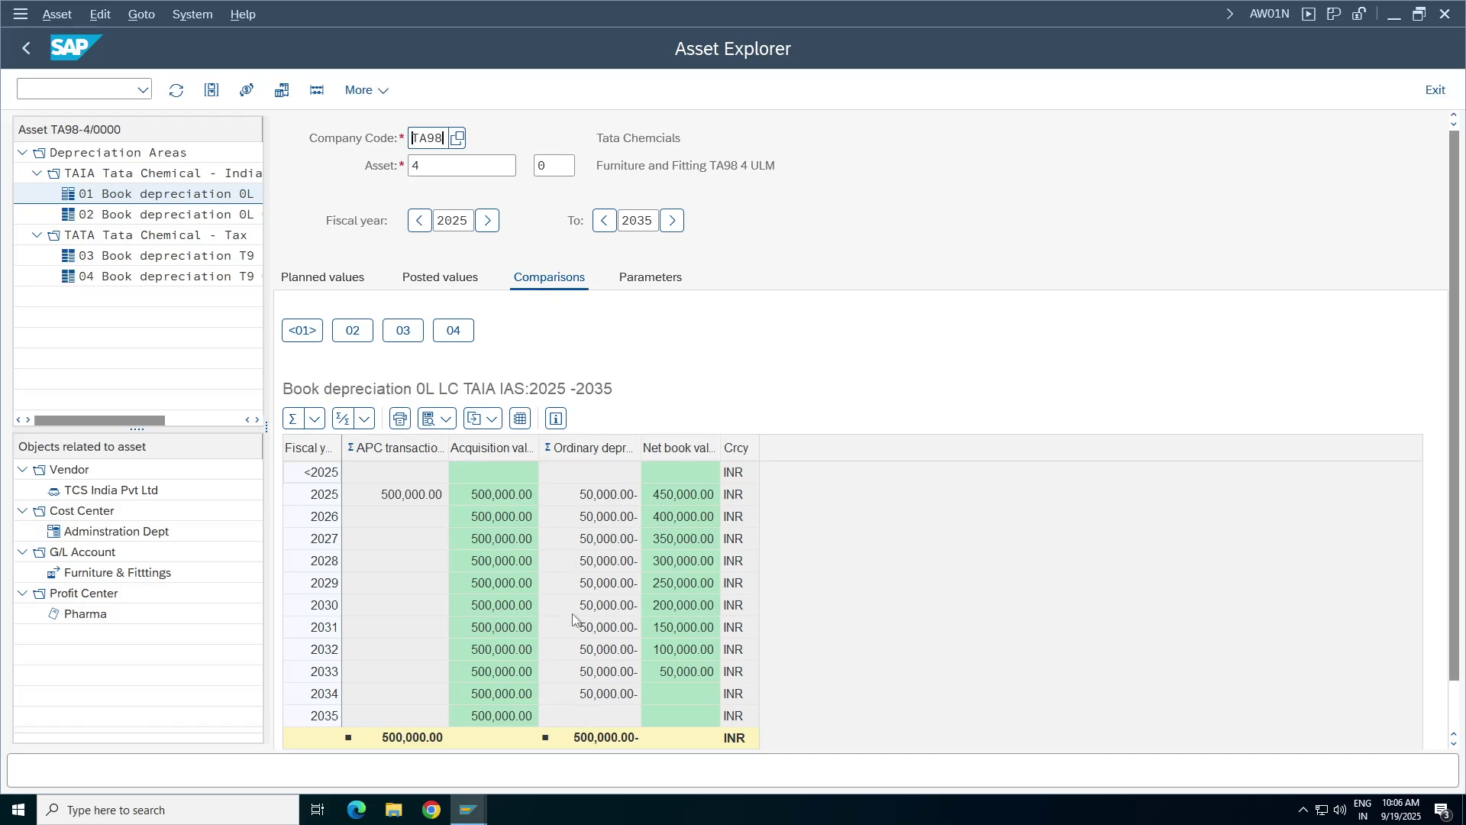
- Examine the yearly ordinary depreciation and declining net book values of asset 4 in the depreciation area 01 comparison
click(616, 495)
click(619, 673)
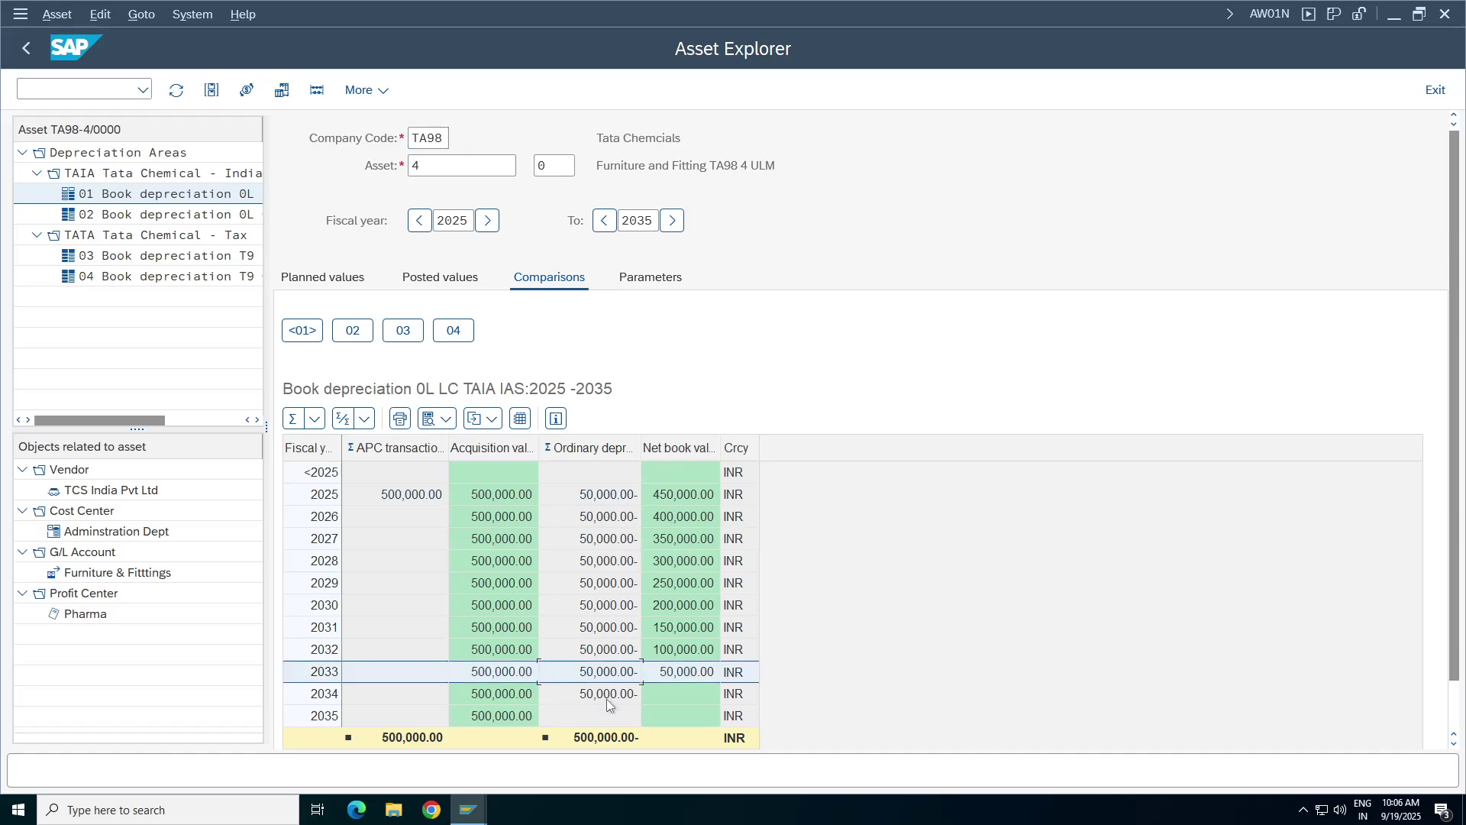
click(608, 696)
click(620, 672)
click(680, 494)
click(675, 517)
click(672, 539)
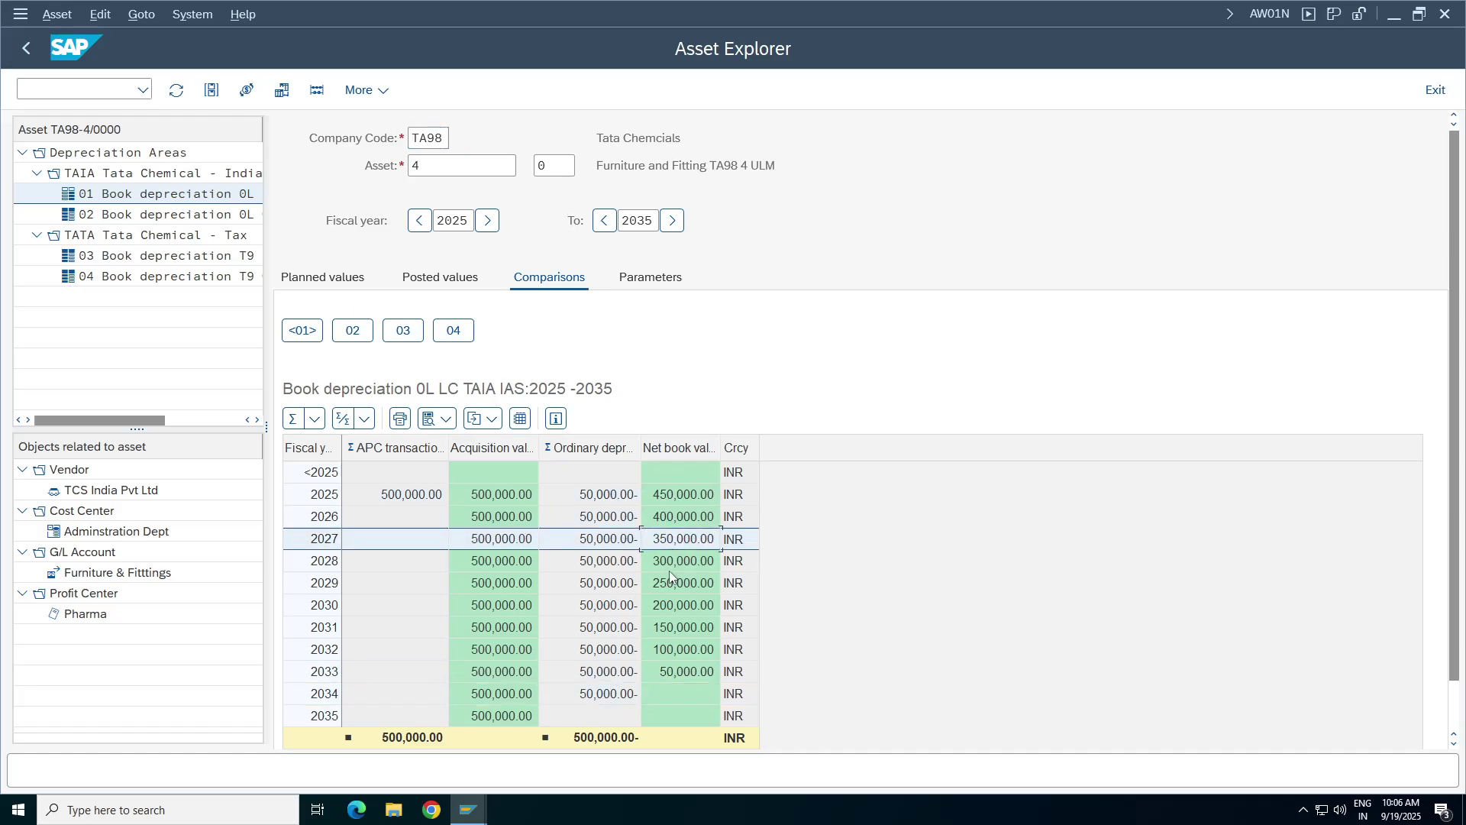
key(Down)
key(Down)
key(Down)
key(Down)
key(Down)
key(Down)
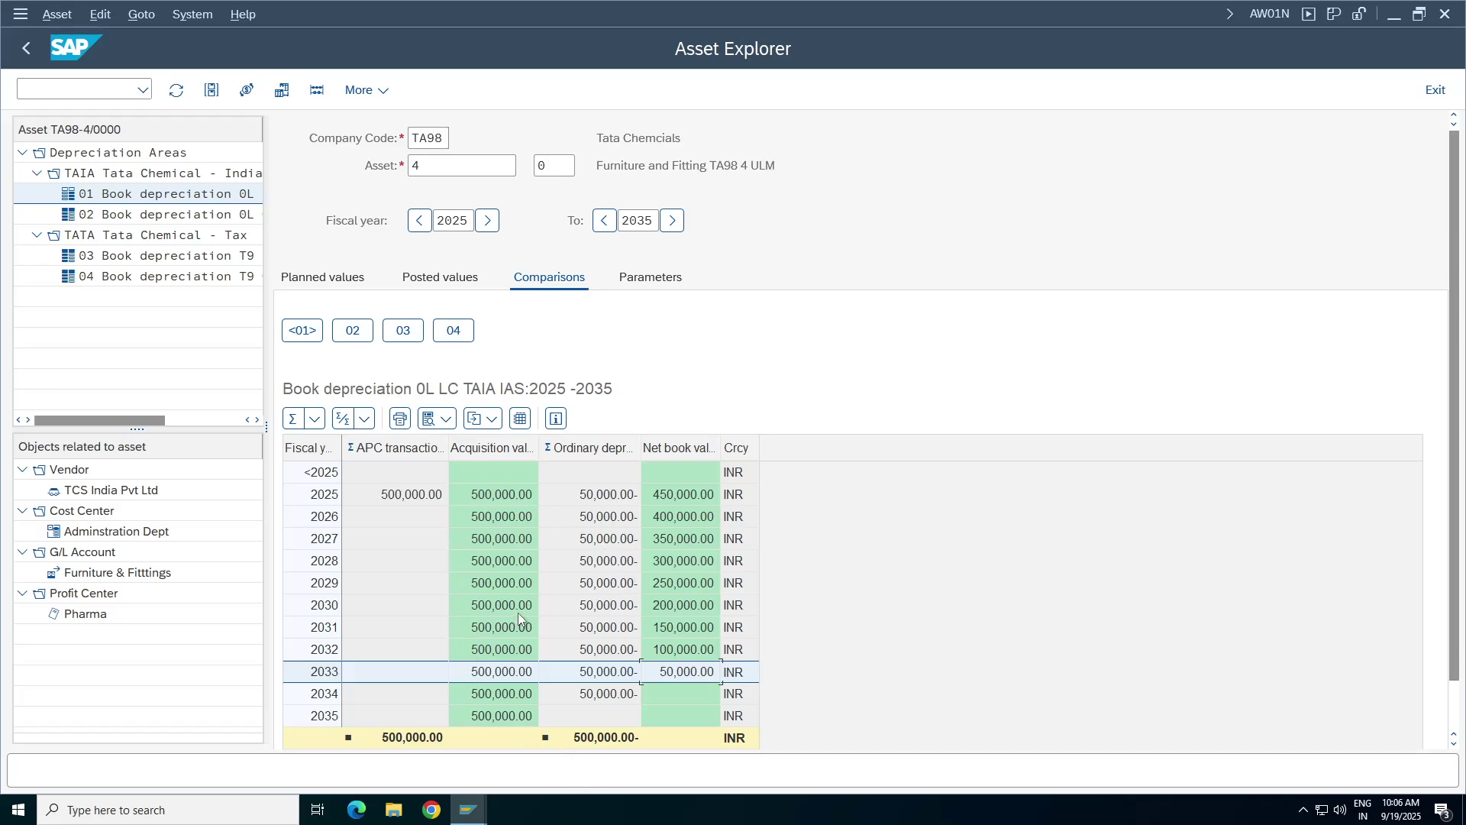
- Open the master data of asset 4 in company code TA98 for change (AS02) and show its depreciation areas
click(469, 810)
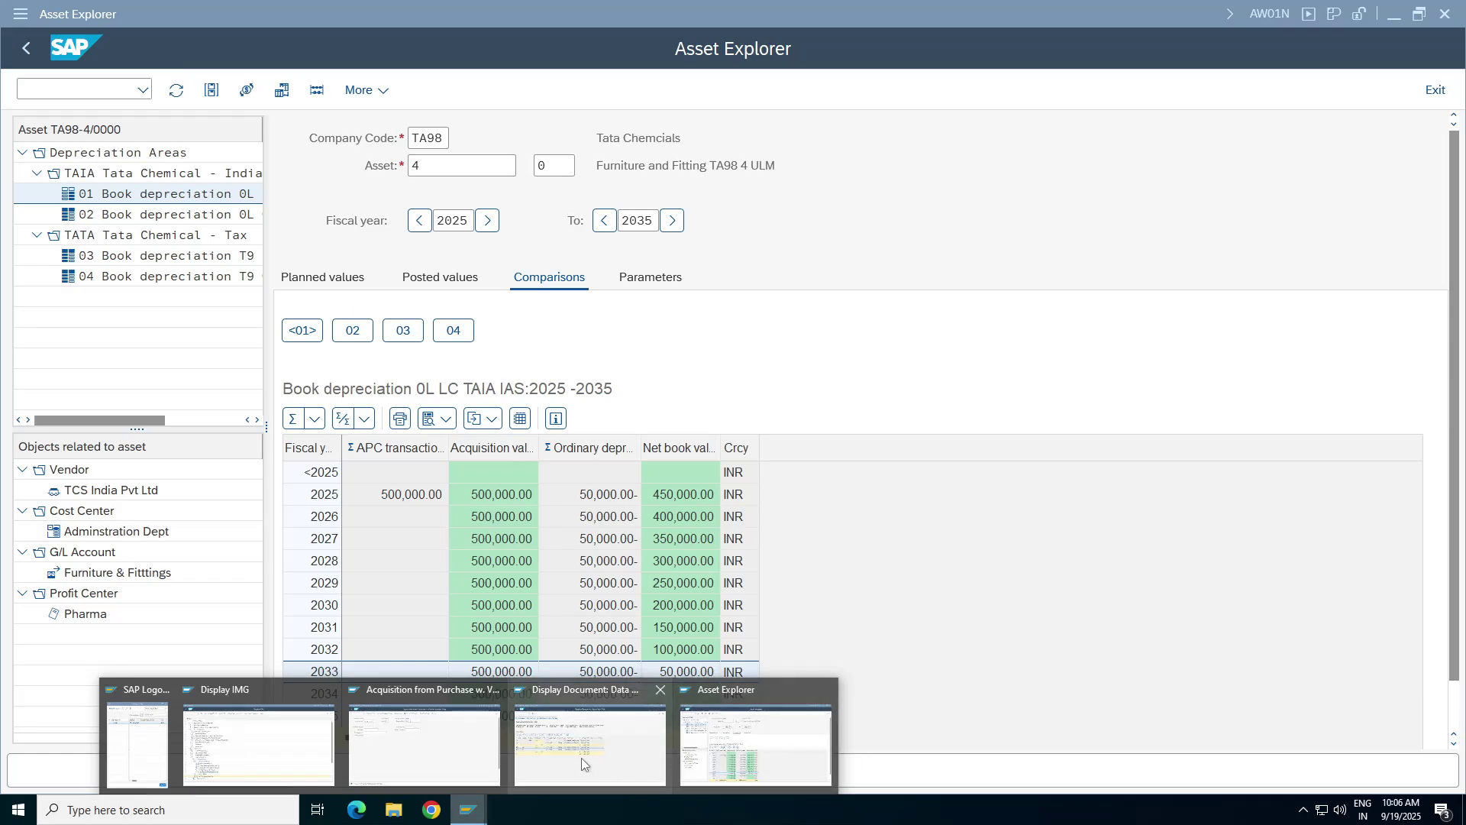
click(424, 746)
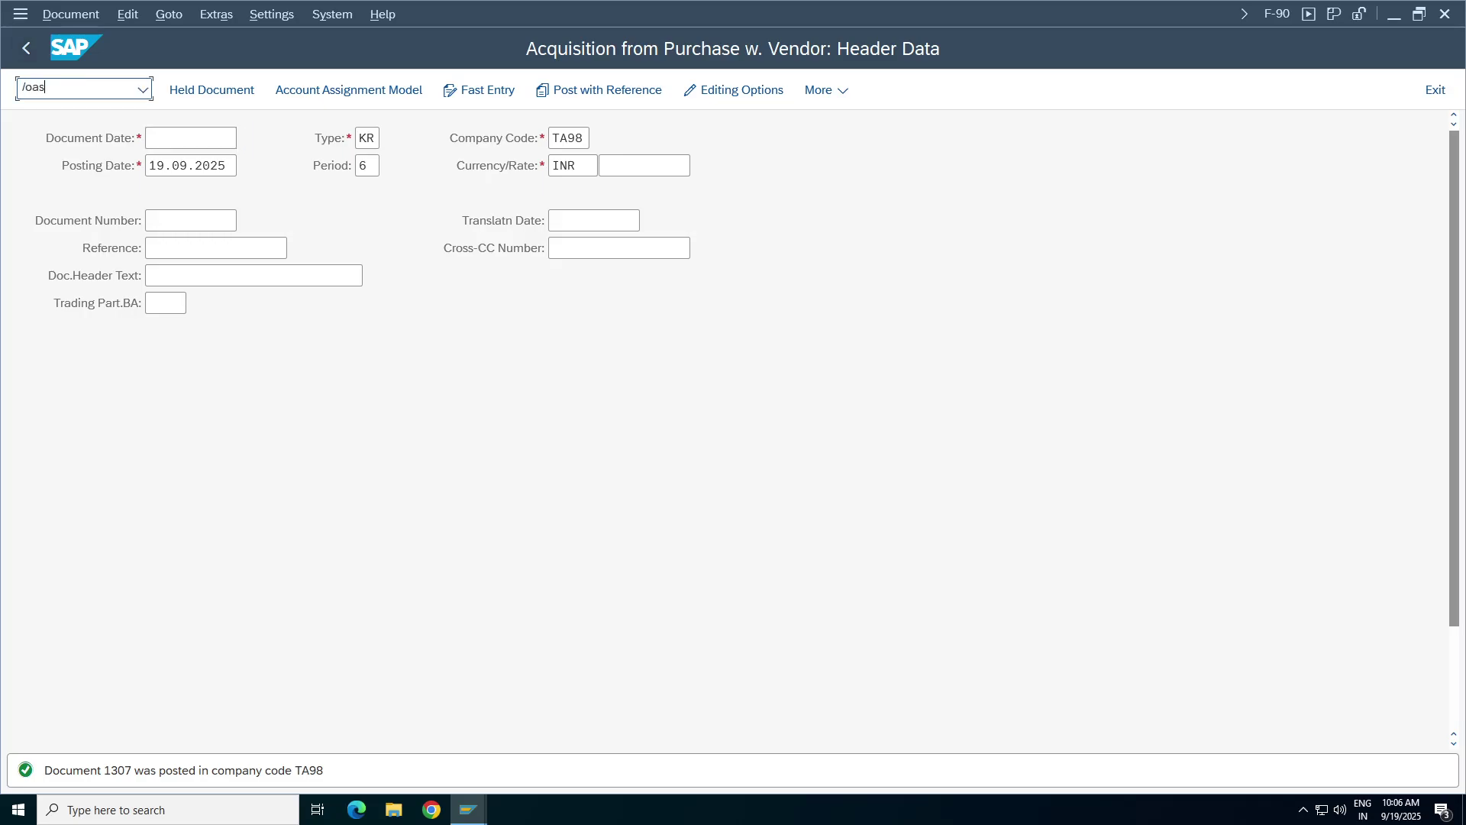
key(Return)
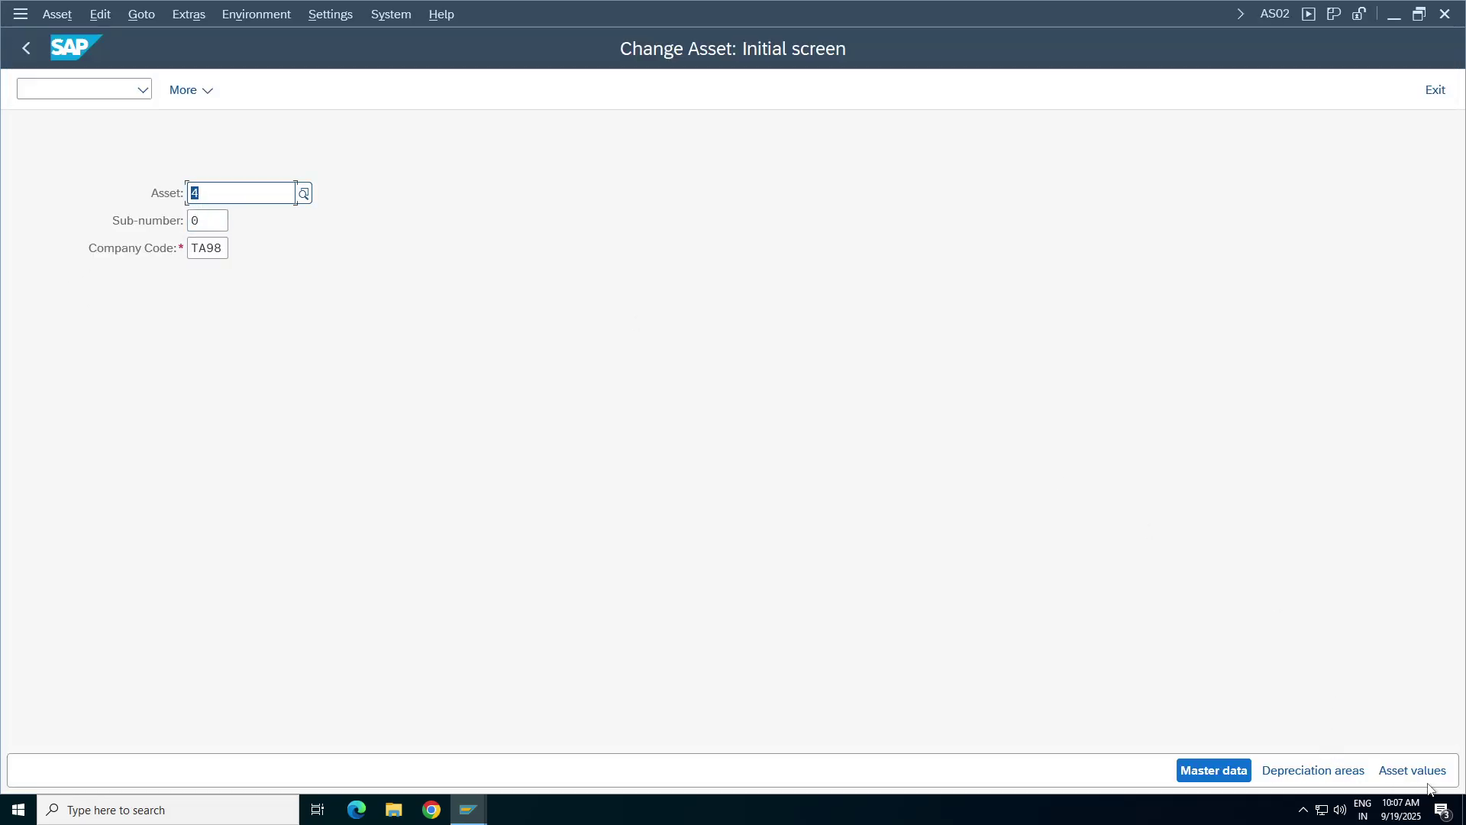
click(1214, 770)
click(315, 223)
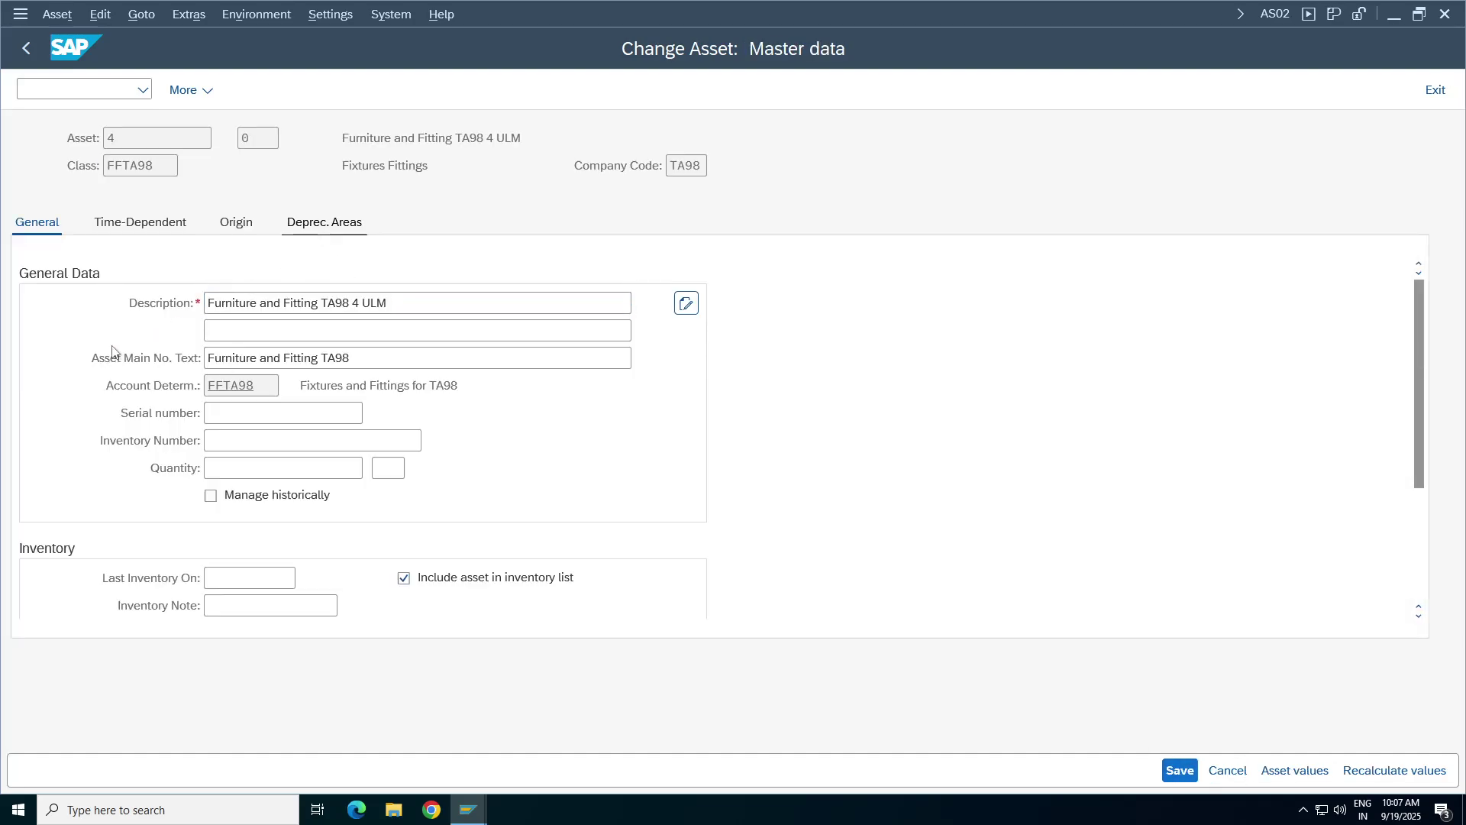
- Set the useful life to 3 years in book depreciation areas 01 and 03, recalculate the values and save the asset
click(283, 328)
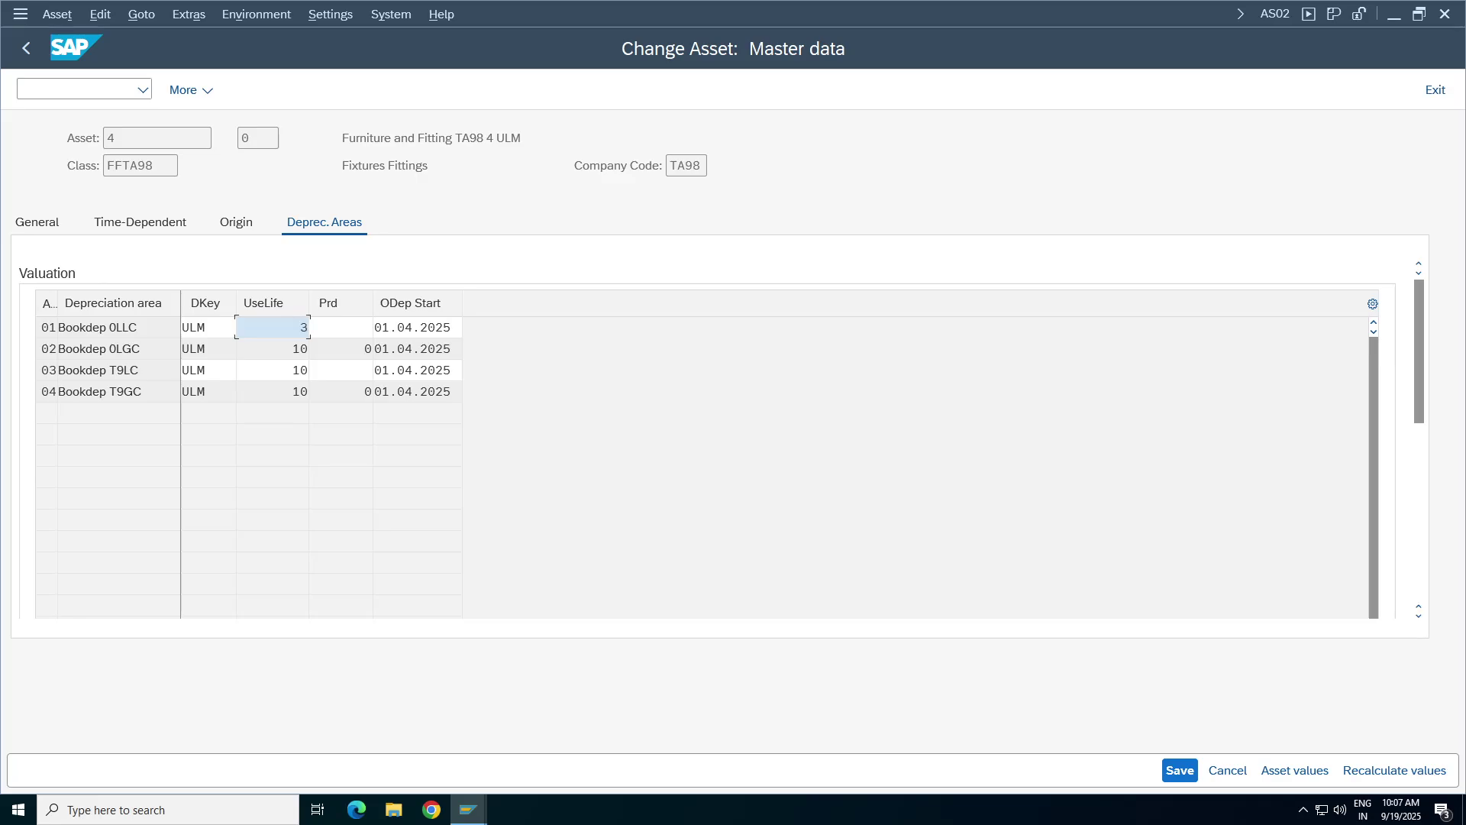
key(Return)
click(295, 372)
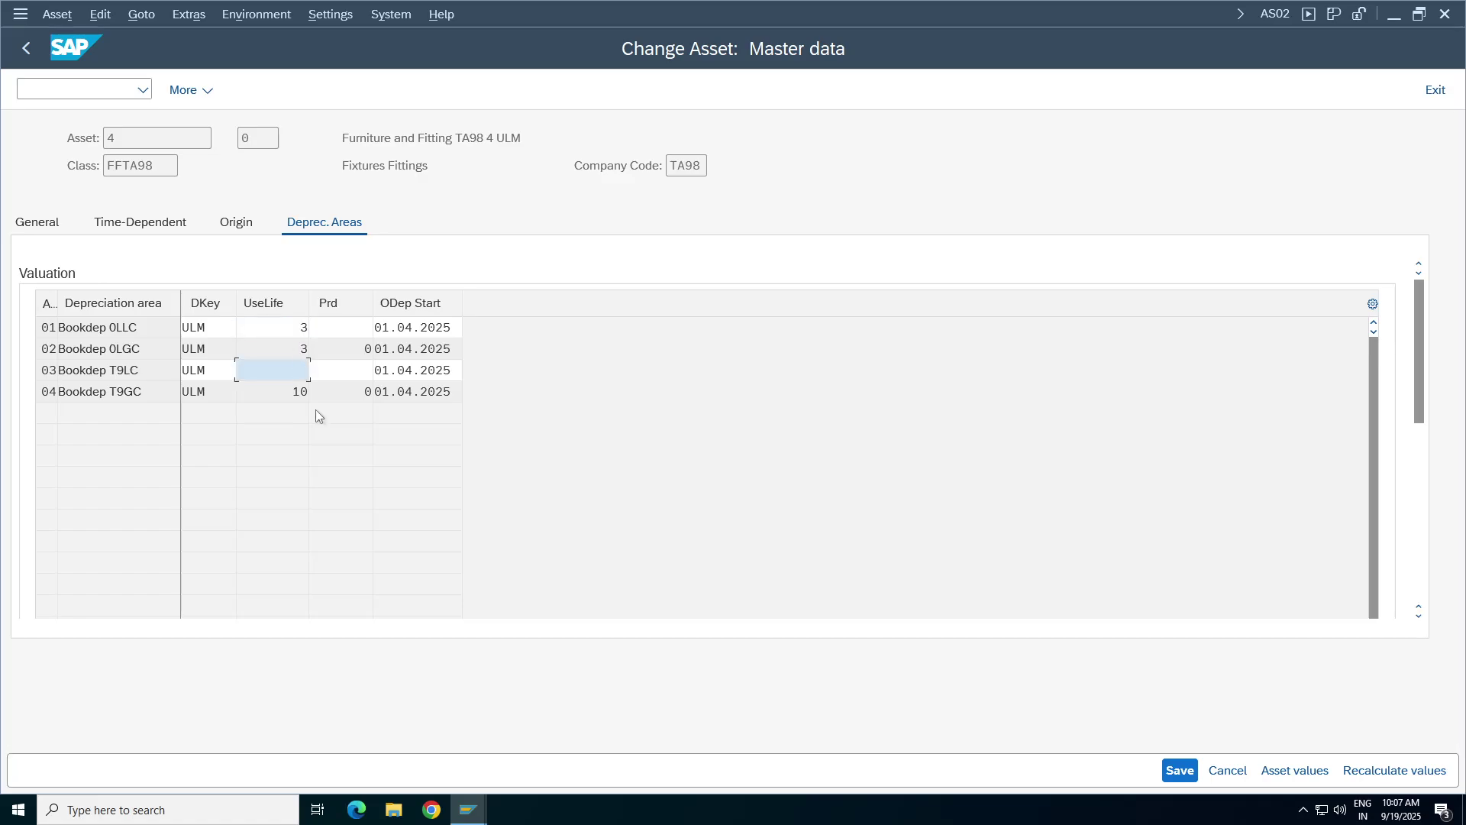
text(3)
key(Return)
click(1400, 774)
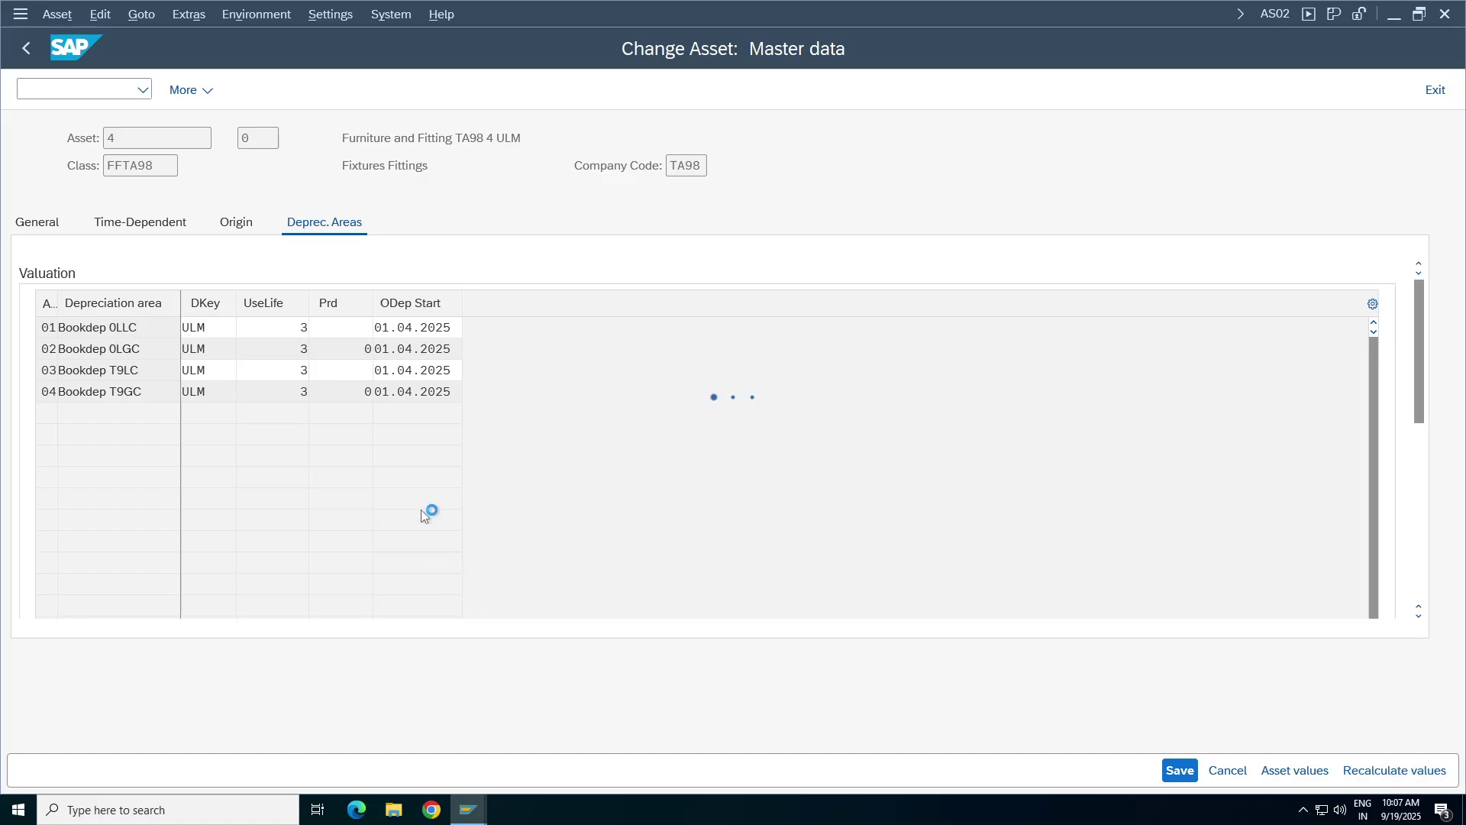
- Return to the Asset Explorer session and restart AW01N to reload asset 4 of company code TA98
click(468, 808)
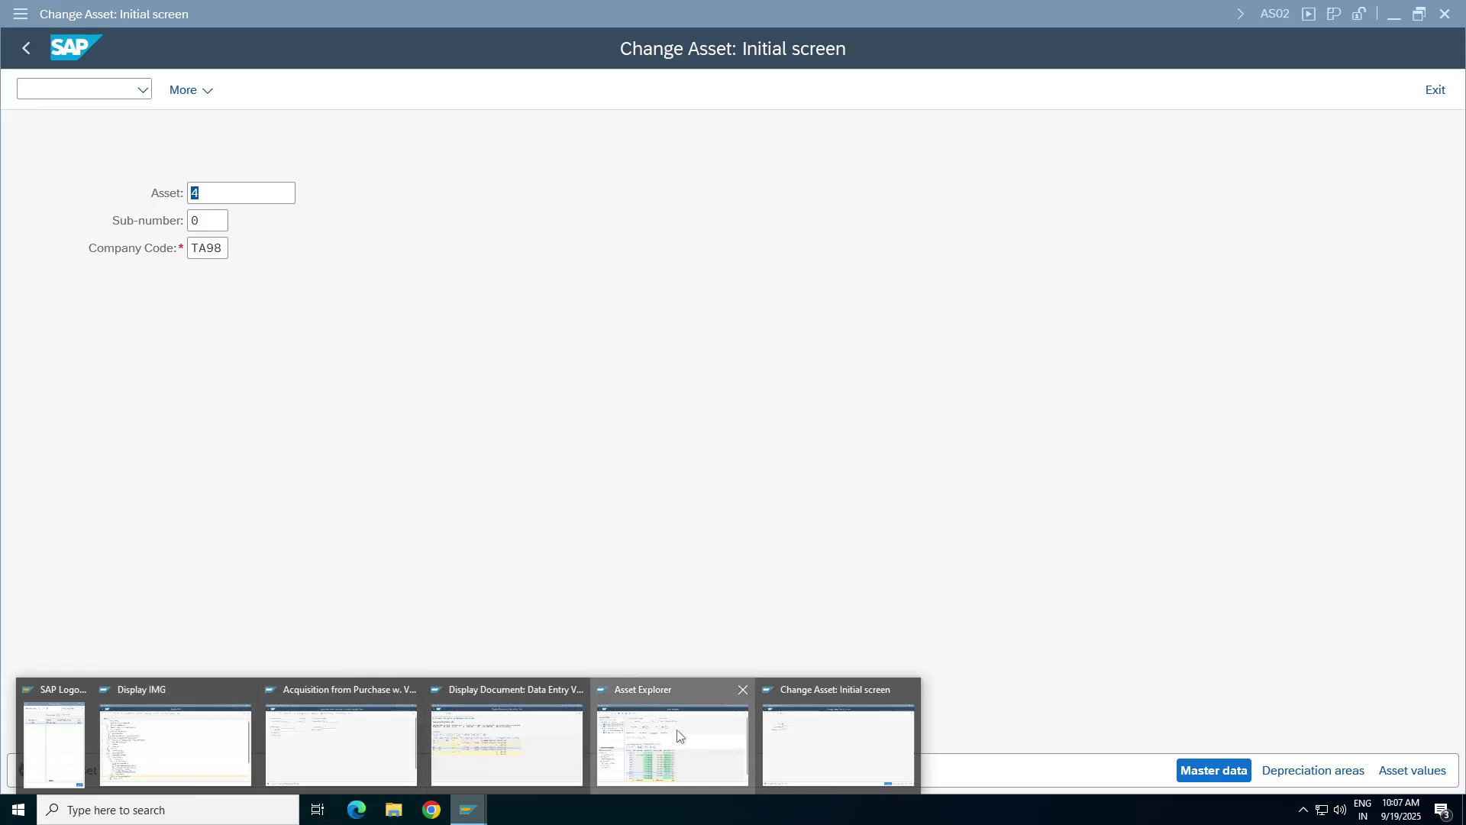
click(718, 753)
click(26, 47)
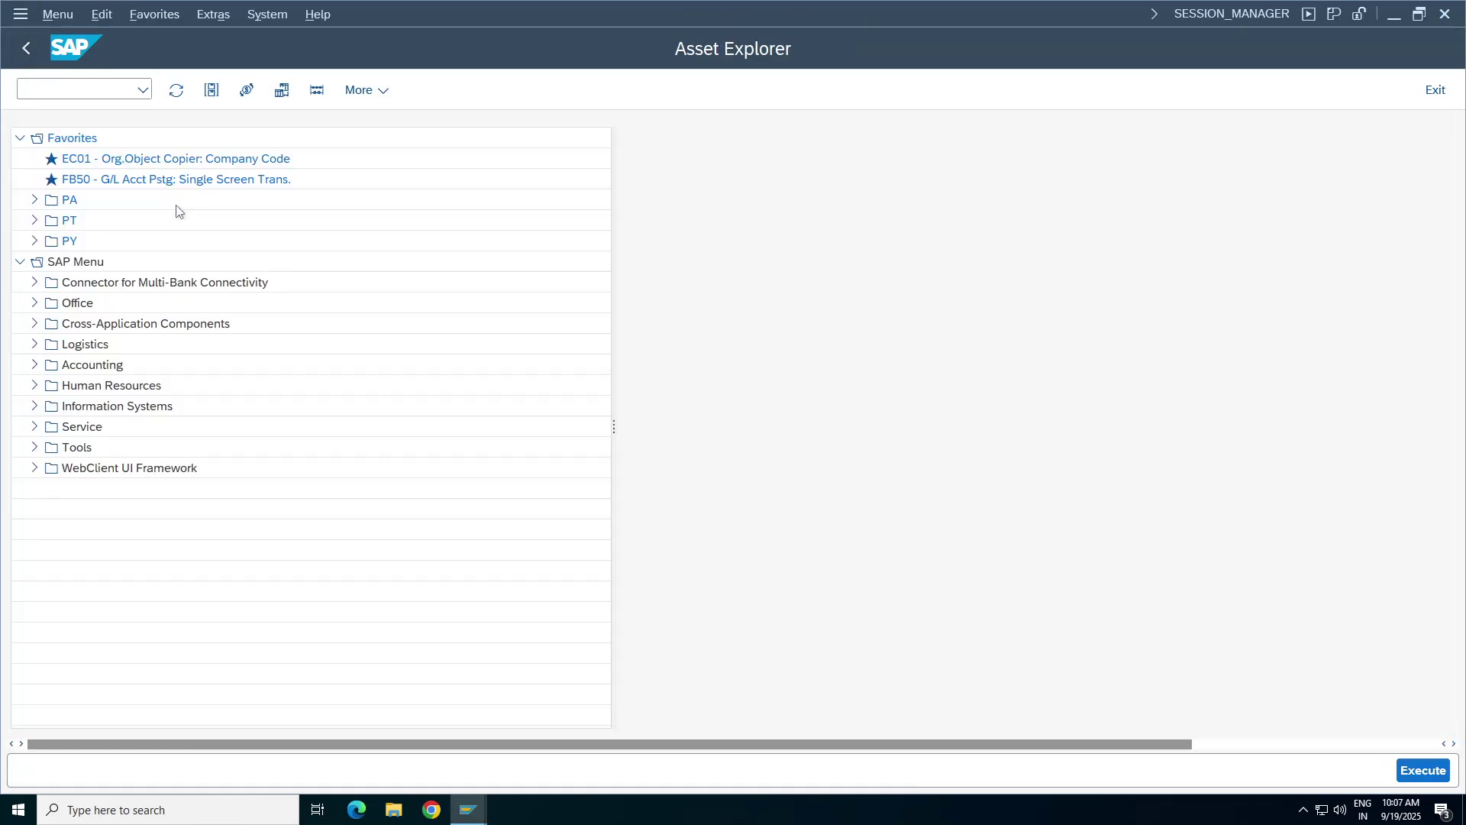
click(142, 89)
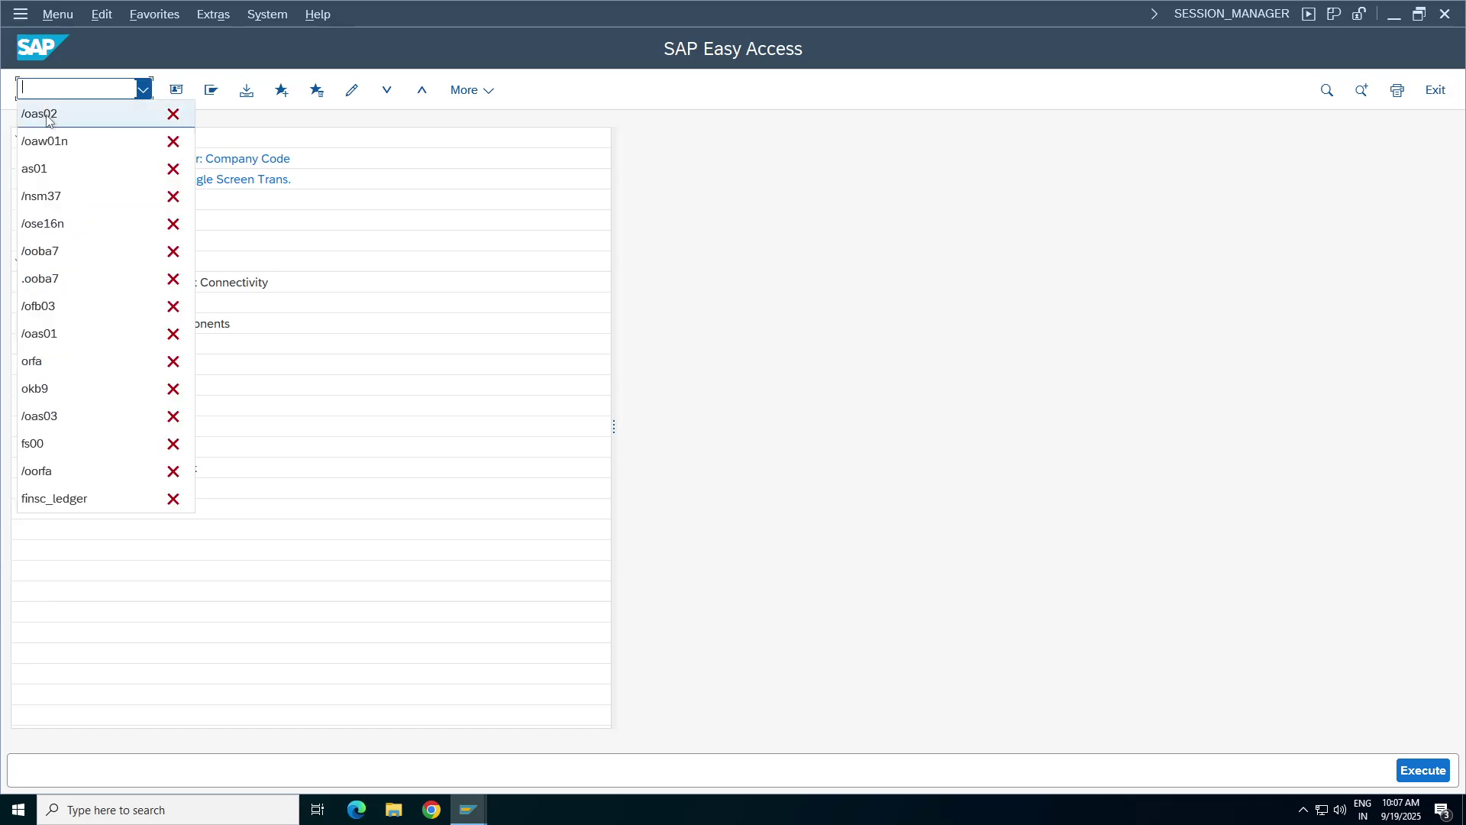
click(53, 141)
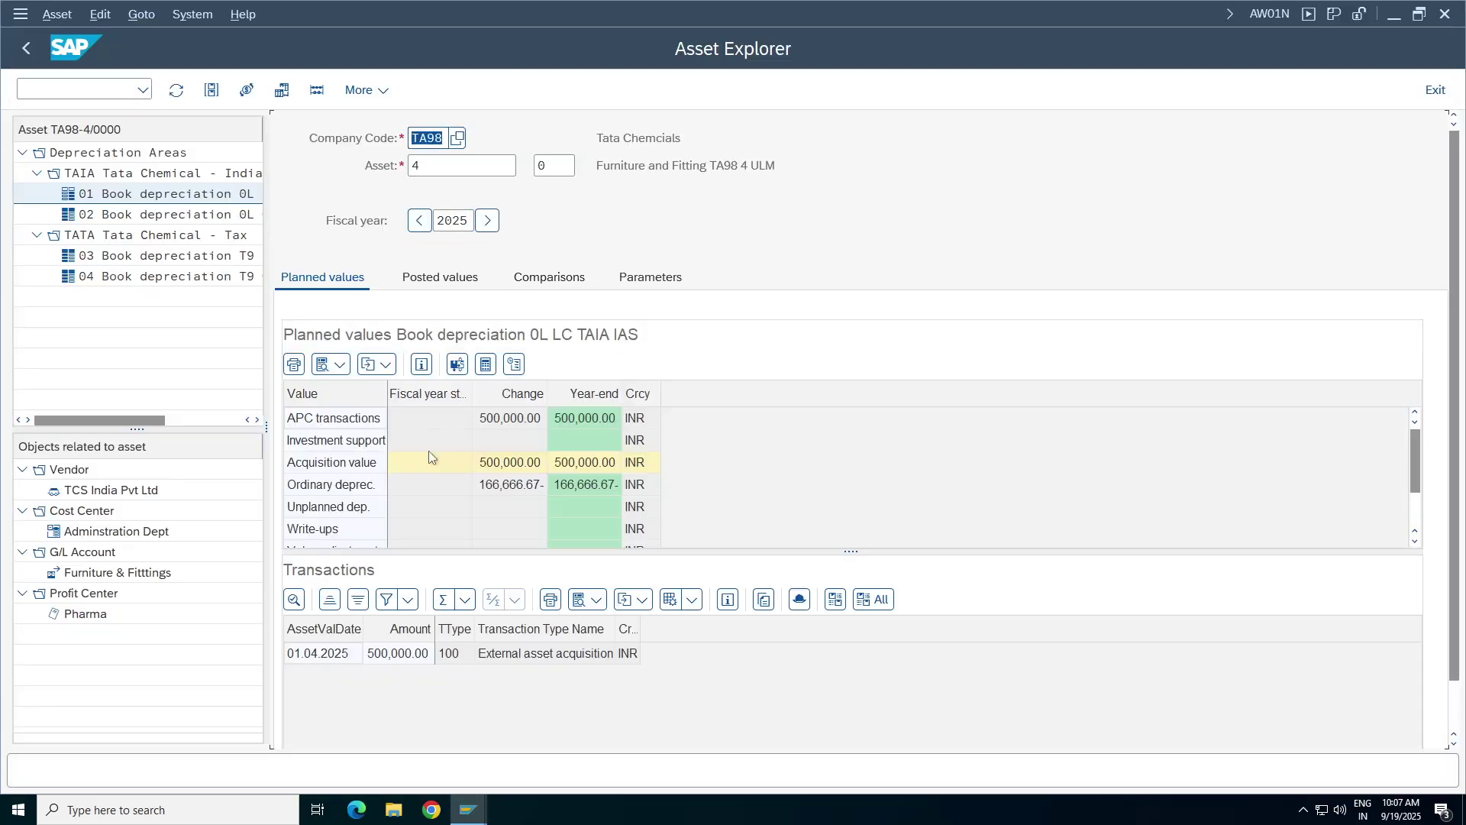
- Examine asset 4's planned ordinary depreciation, posted values and year-by-year comparison under the 3-year useful life
click(511, 488)
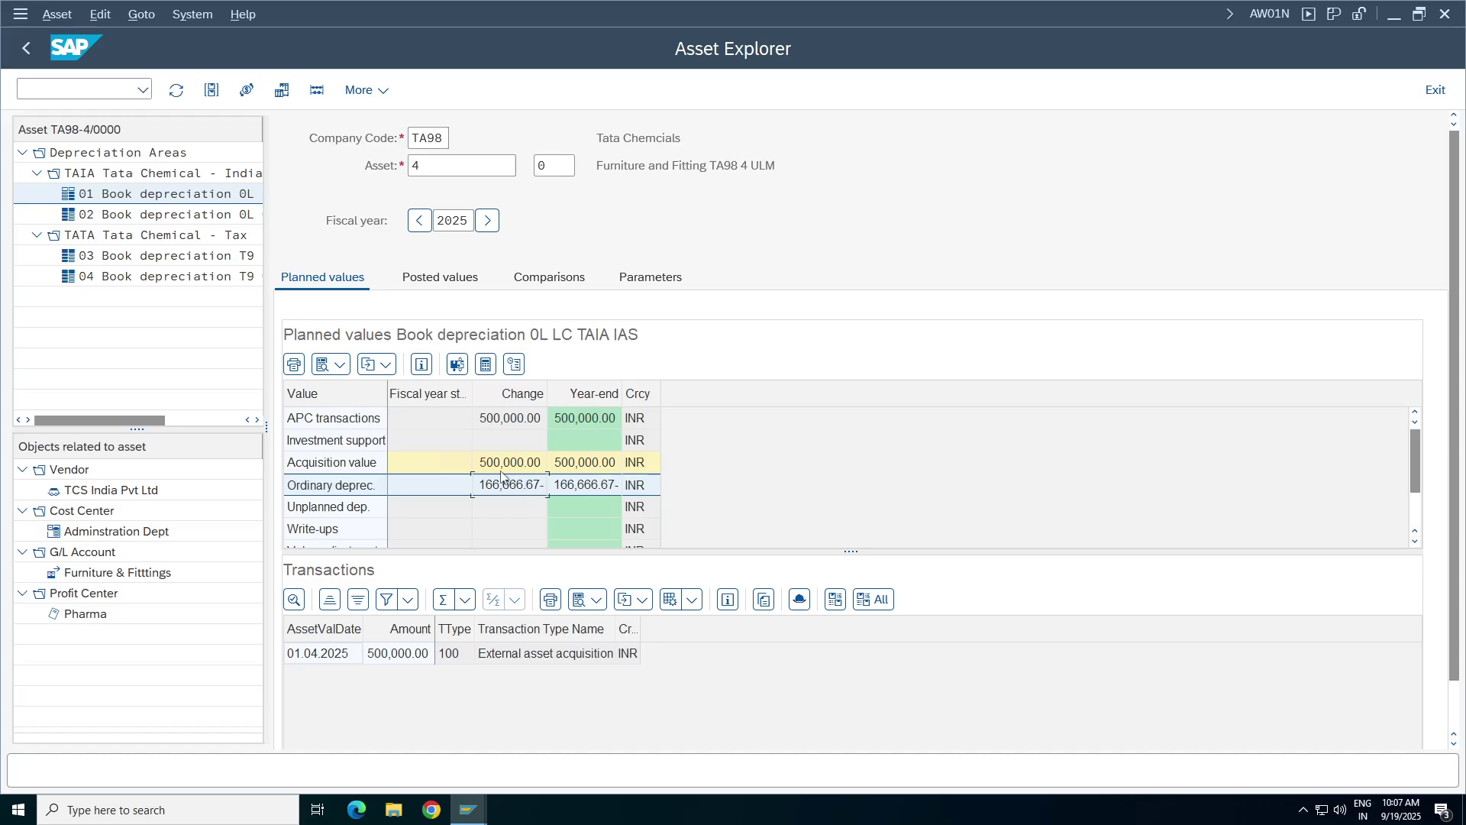
click(498, 466)
click(504, 490)
click(440, 278)
click(547, 279)
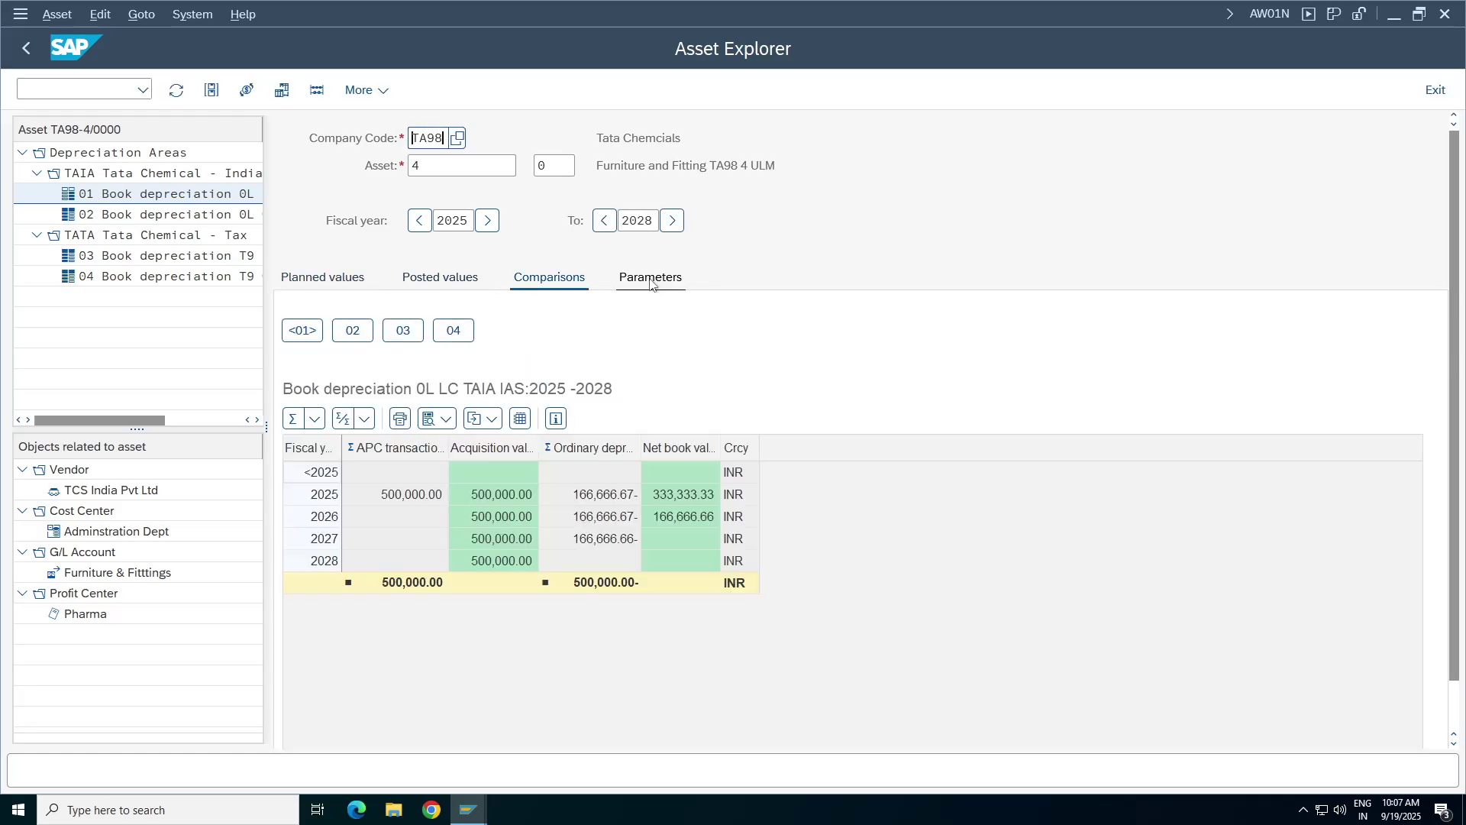
click(584, 542)
click(592, 497)
click(596, 518)
click(596, 536)
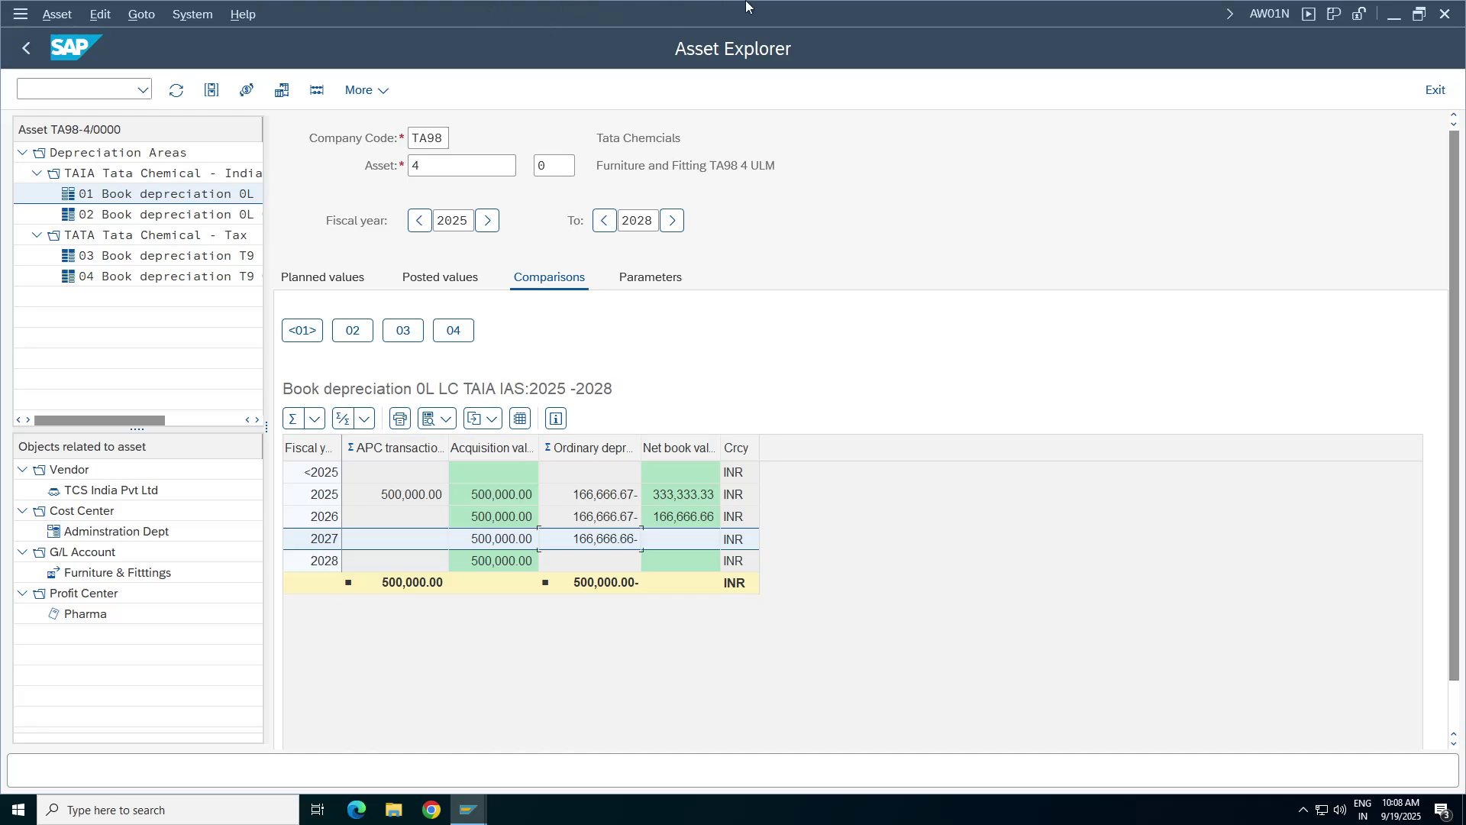
- Switch to the Google Sheets working notes and review the lists of asset transactions and depreciation methods on the Missiles sheet
click(888, 9)
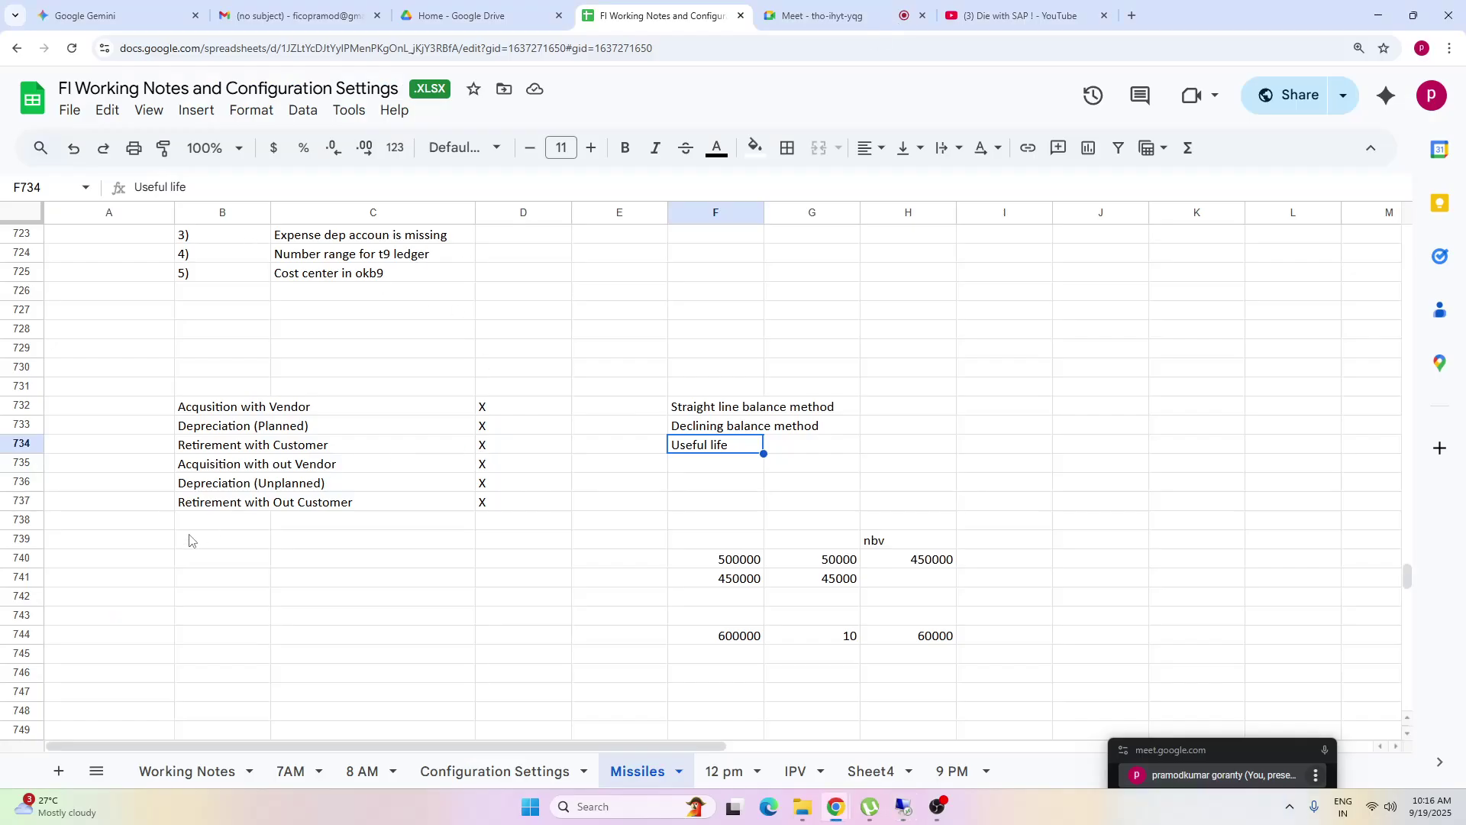
click(248, 596)
drag(256, 407, 263, 504)
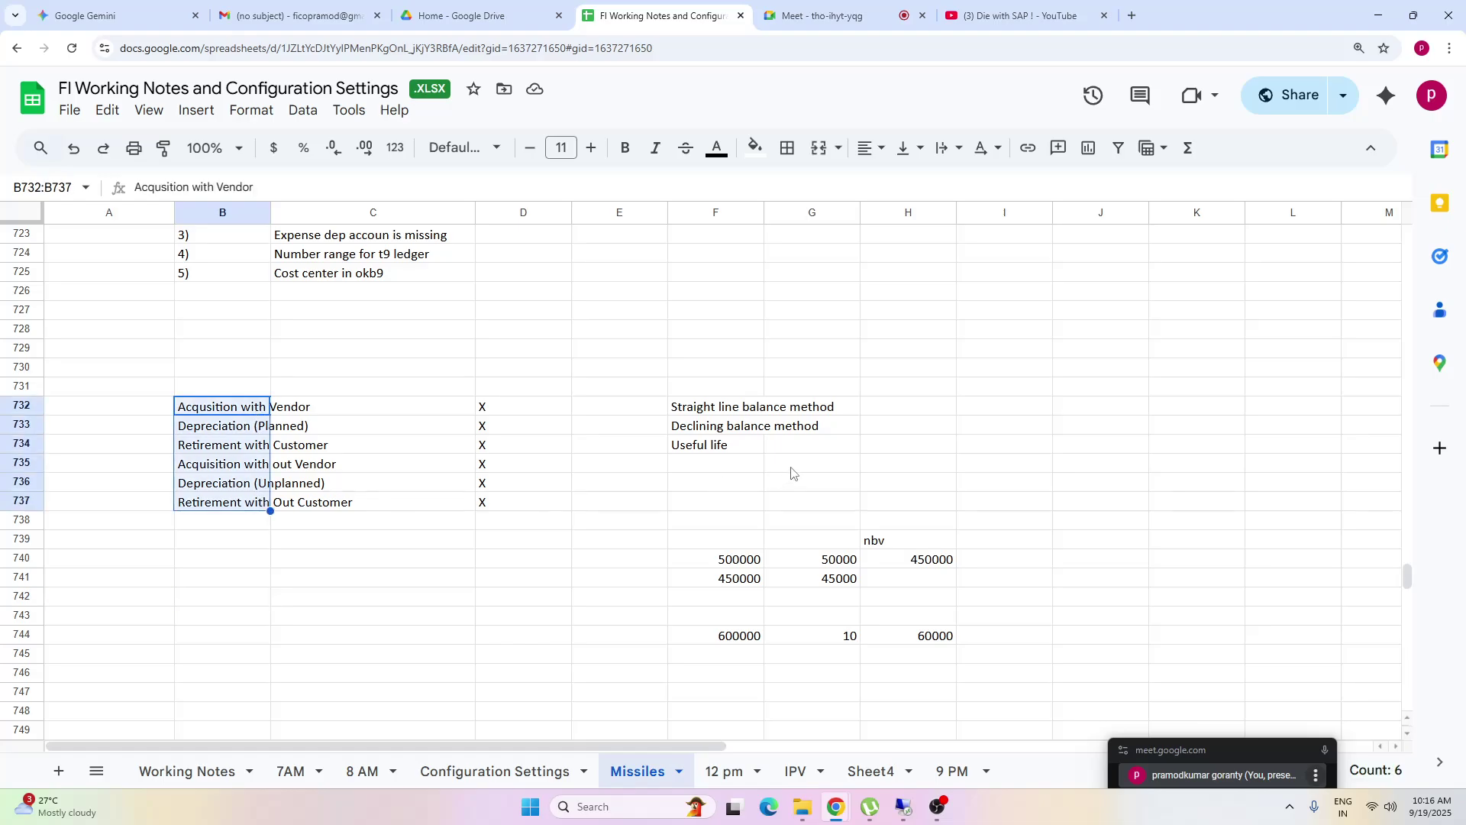
drag(721, 409, 717, 456)
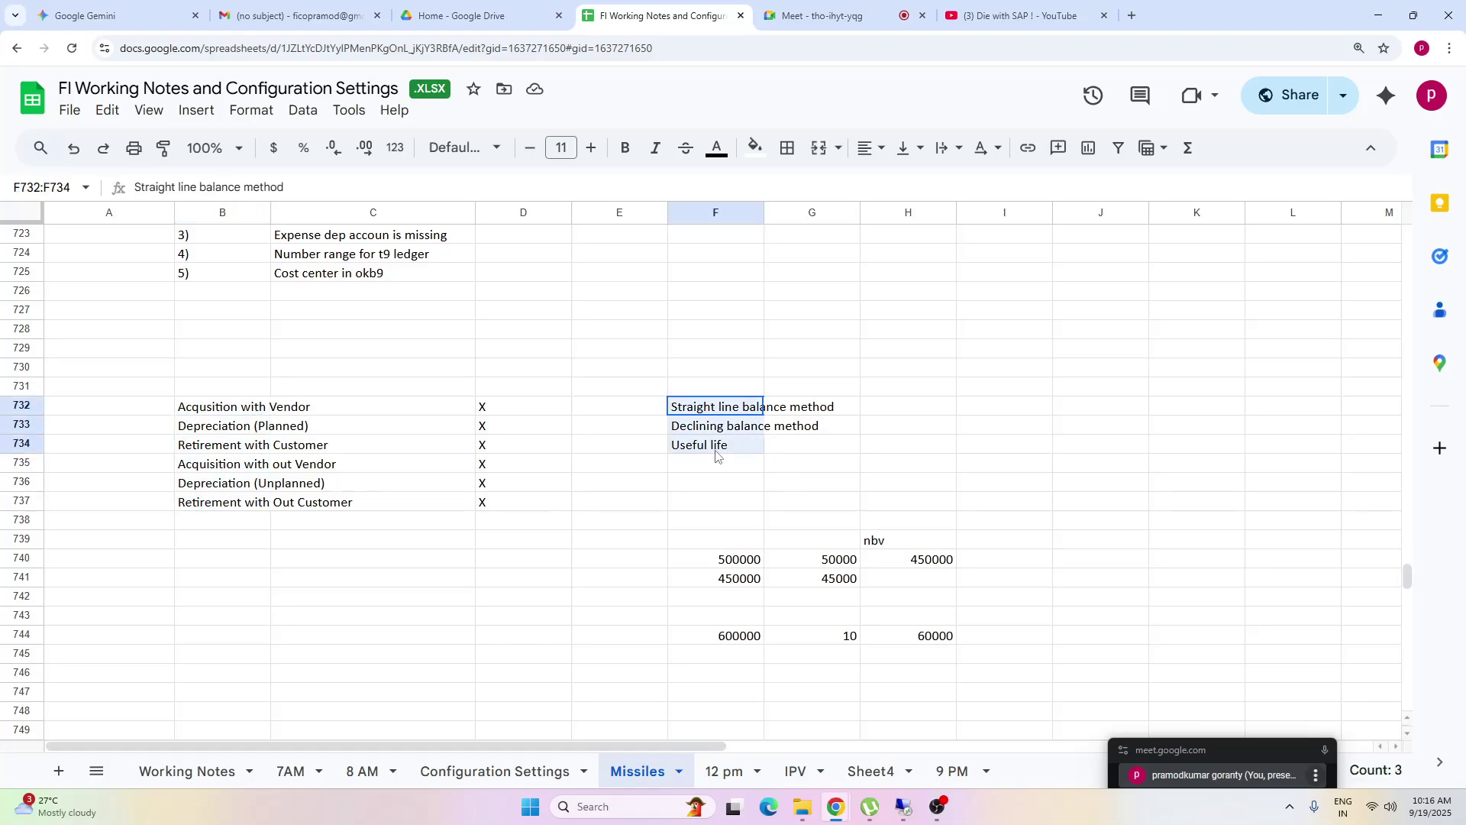
click(167, 584)
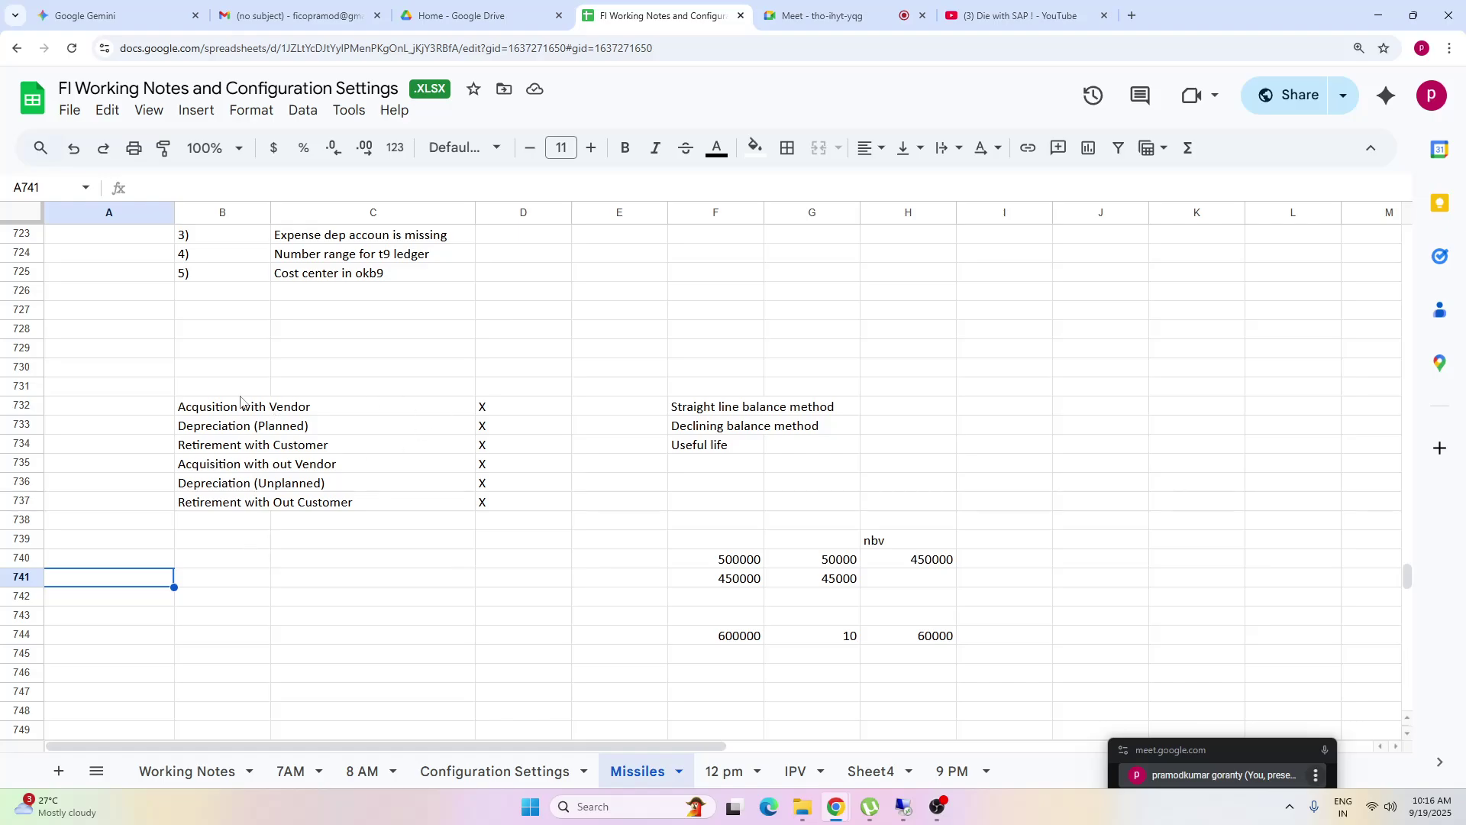
drag(218, 353, 927, 482)
click(231, 550)
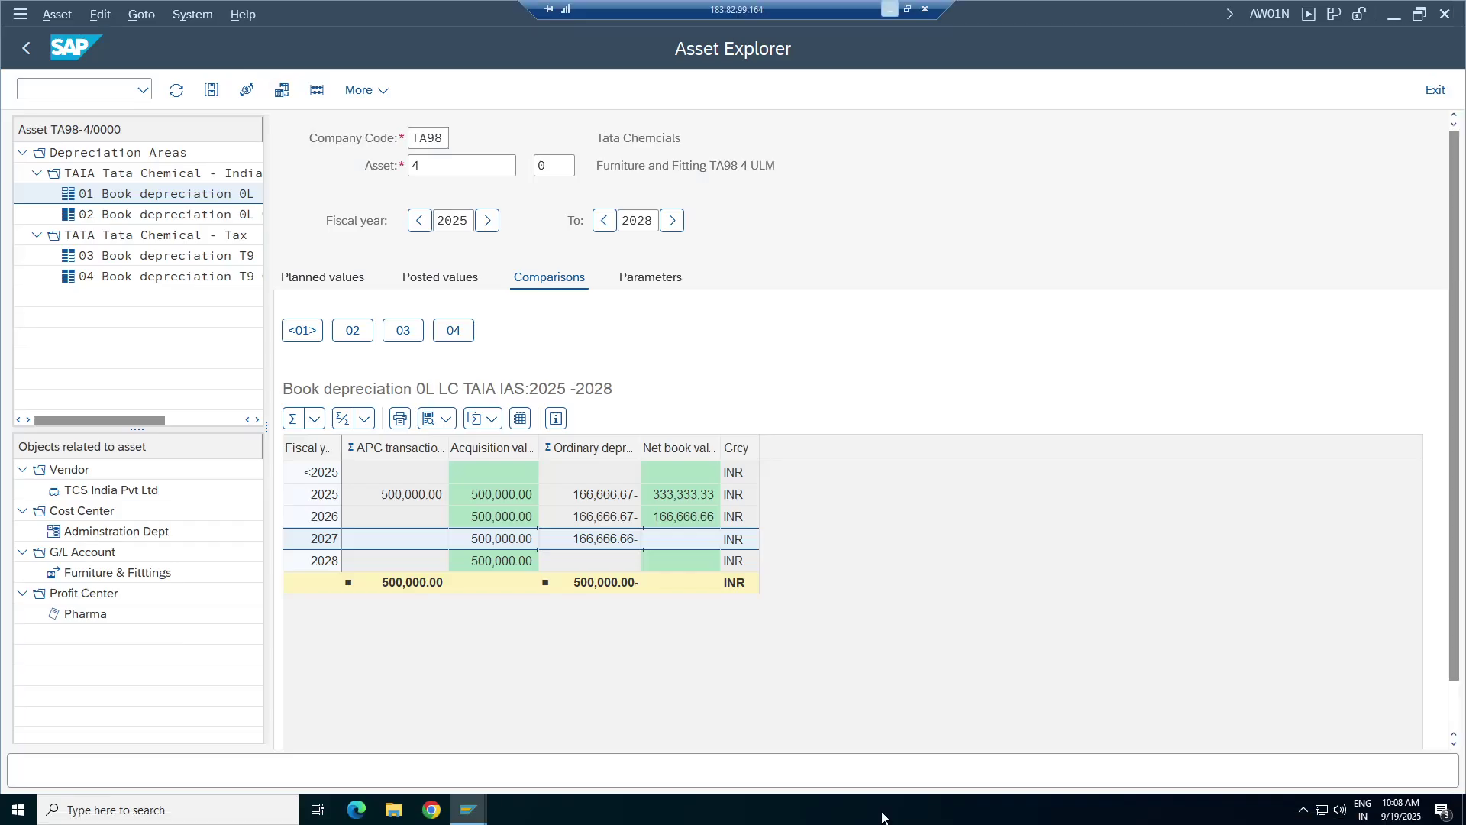
- Switch back to SAP, leave the Asset Explorer and locate AW01N among the individual asset reports of Fixed Assets' Information System
click(903, 807)
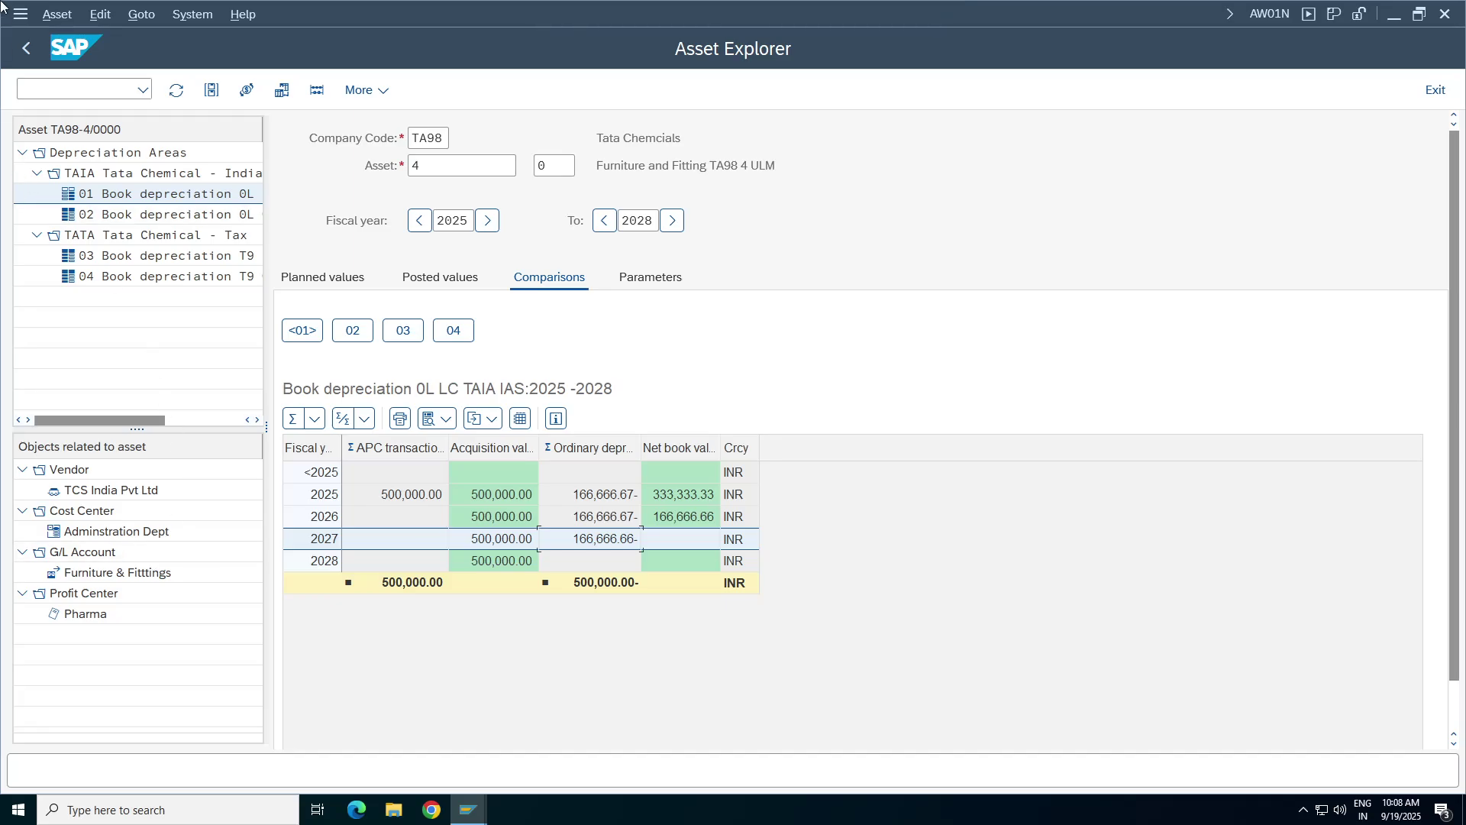
click(26, 48)
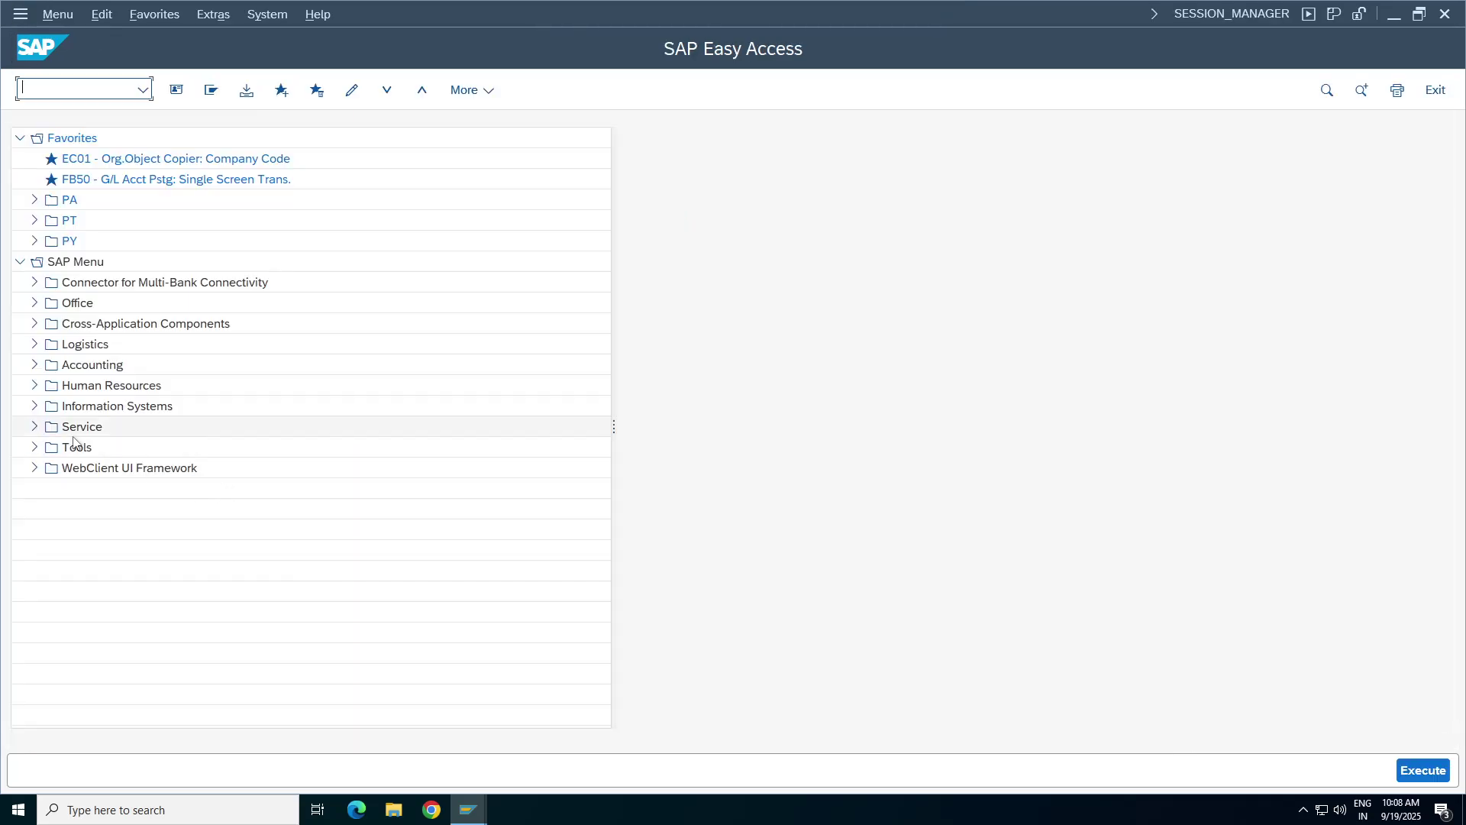
click(34, 365)
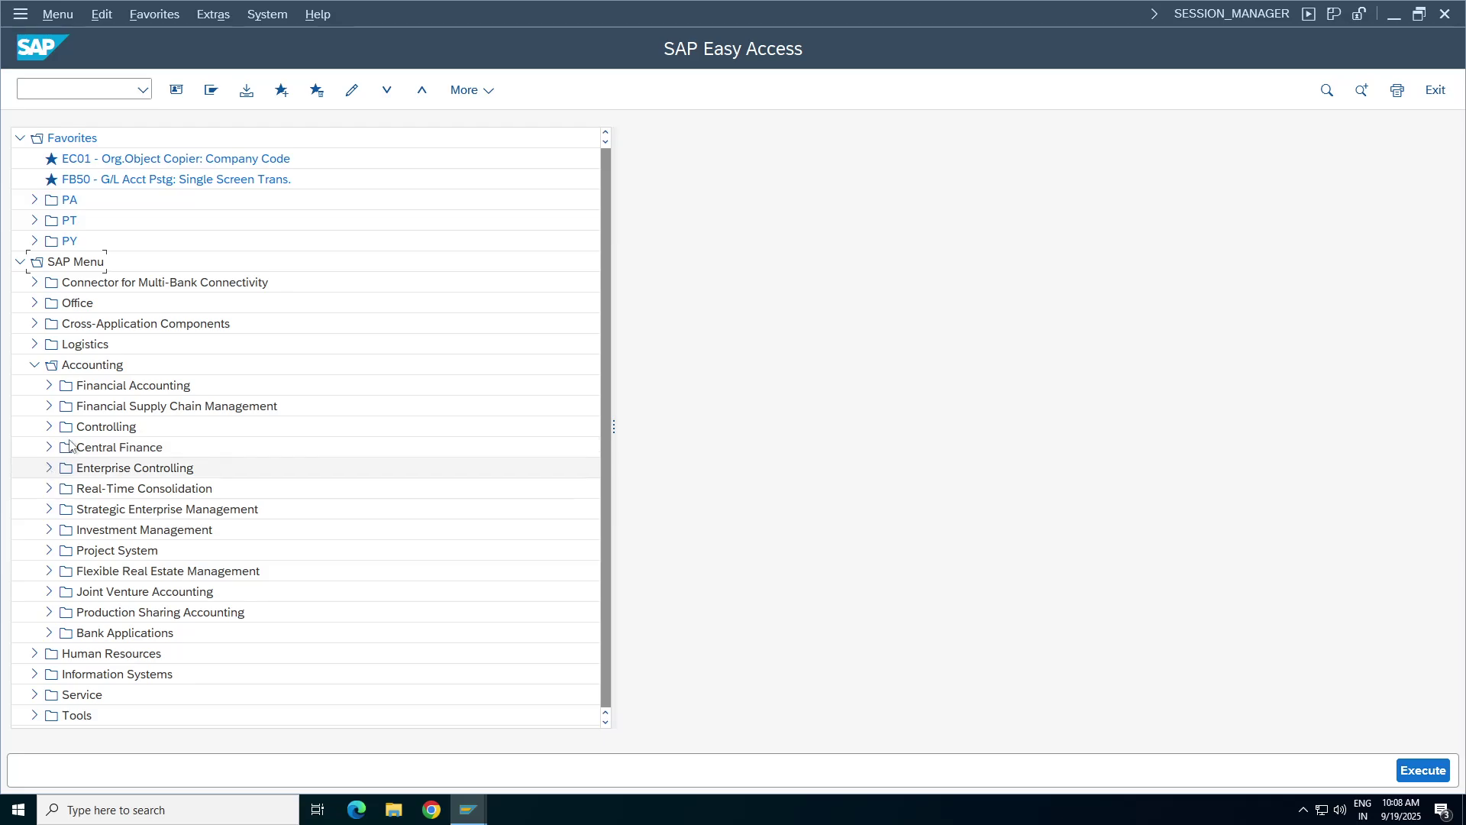
click(48, 385)
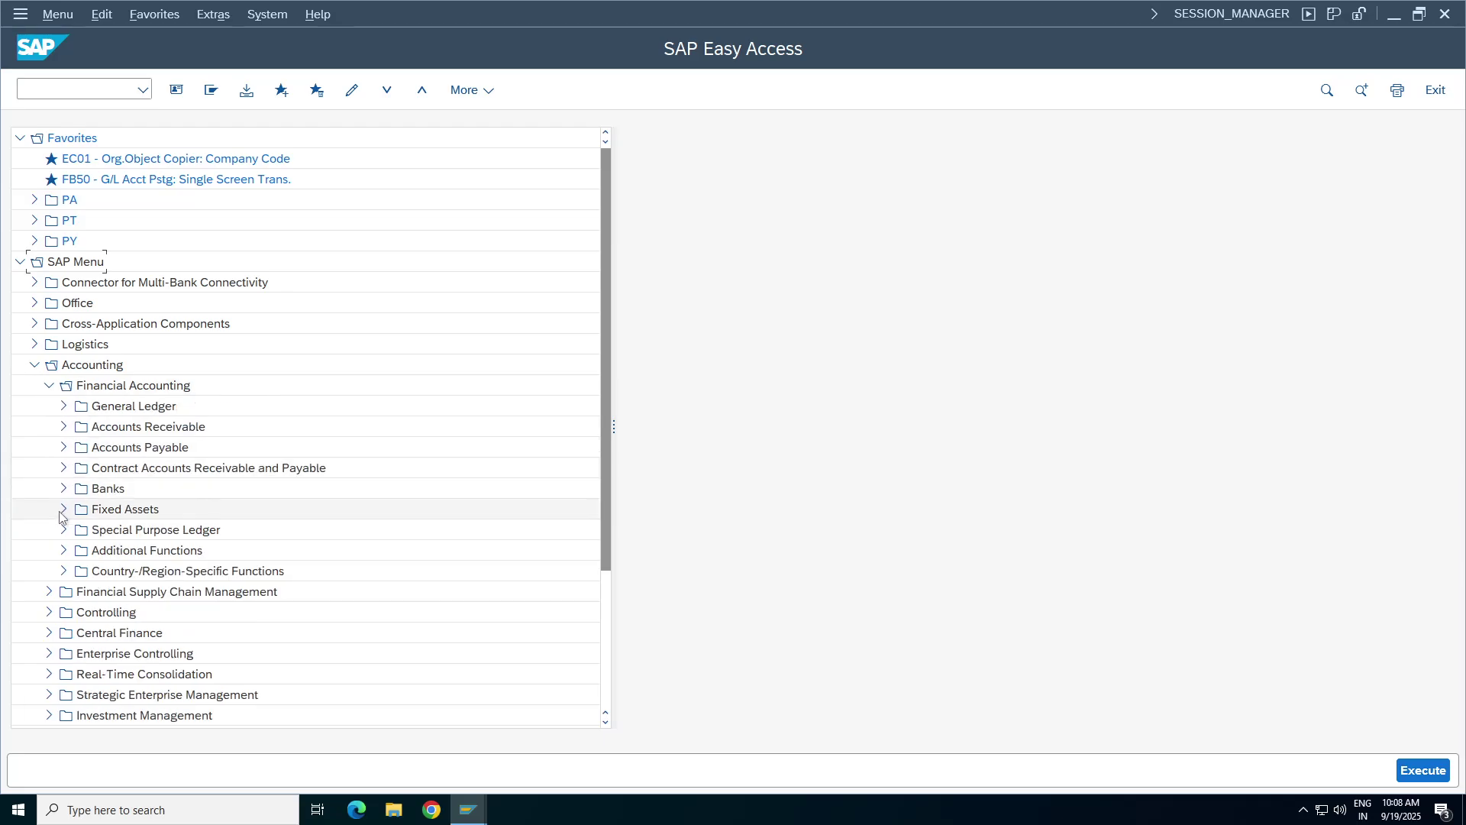
click(62, 510)
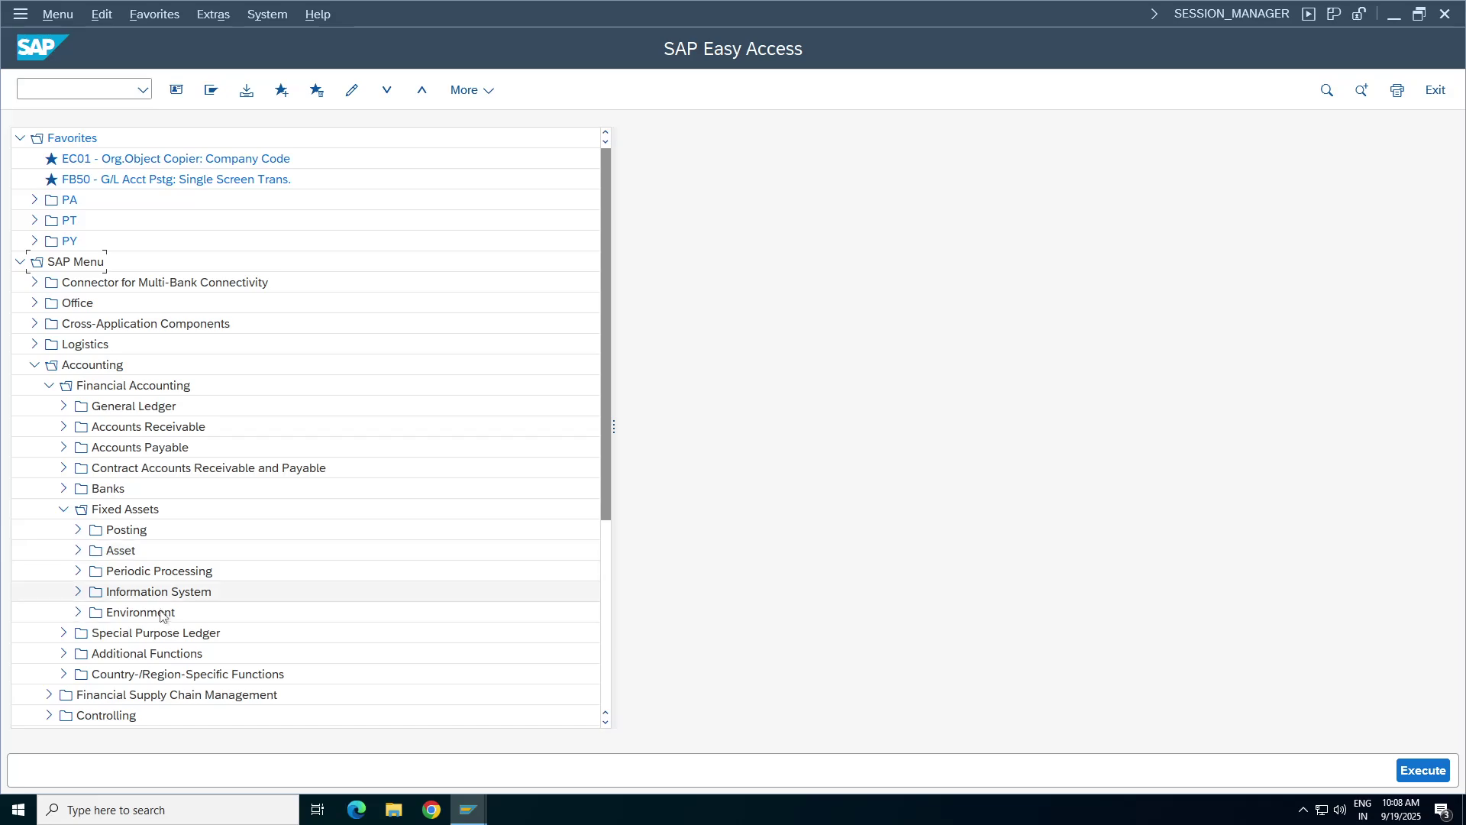
click(78, 591)
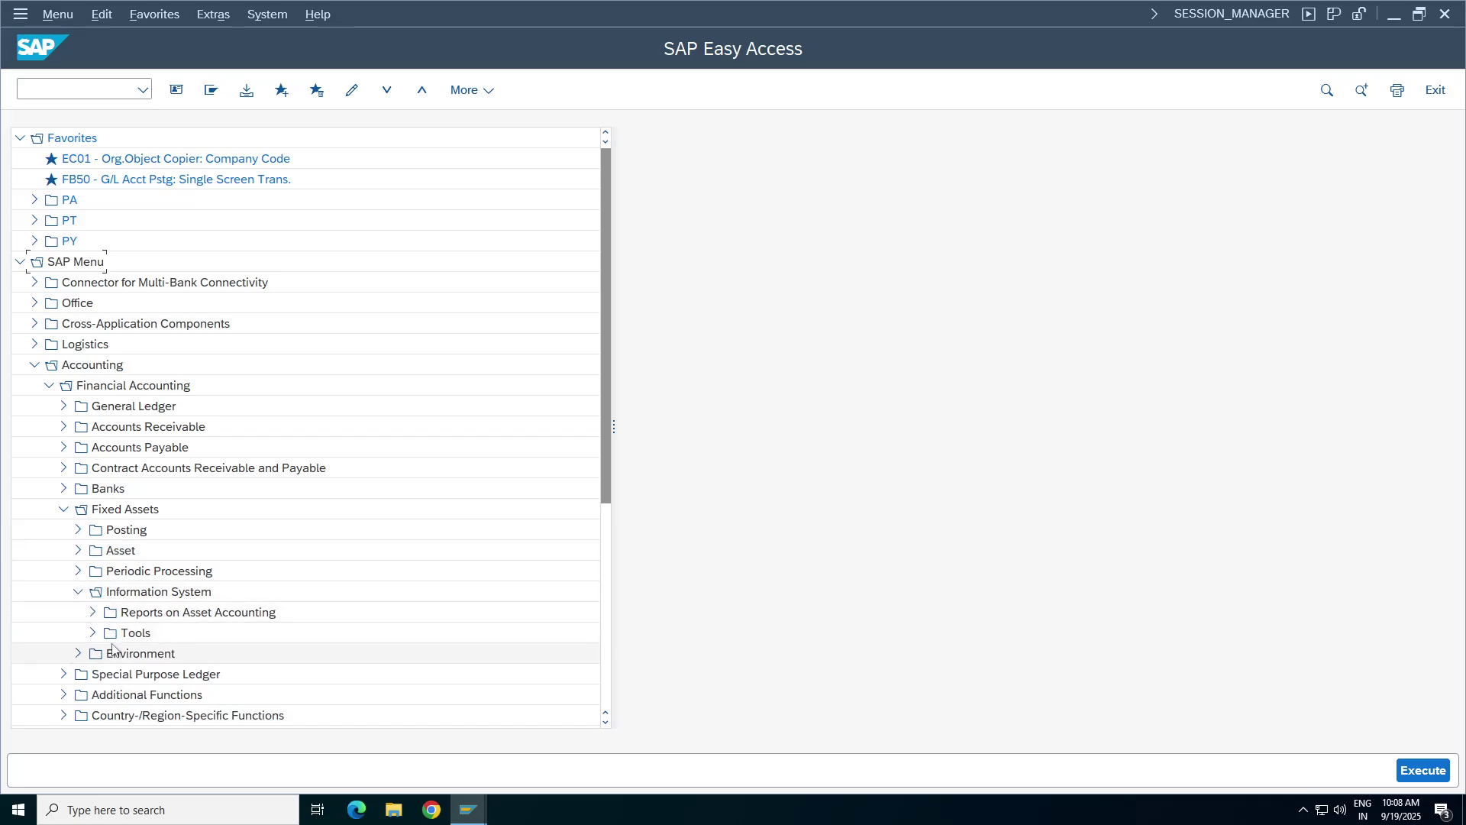
click(90, 613)
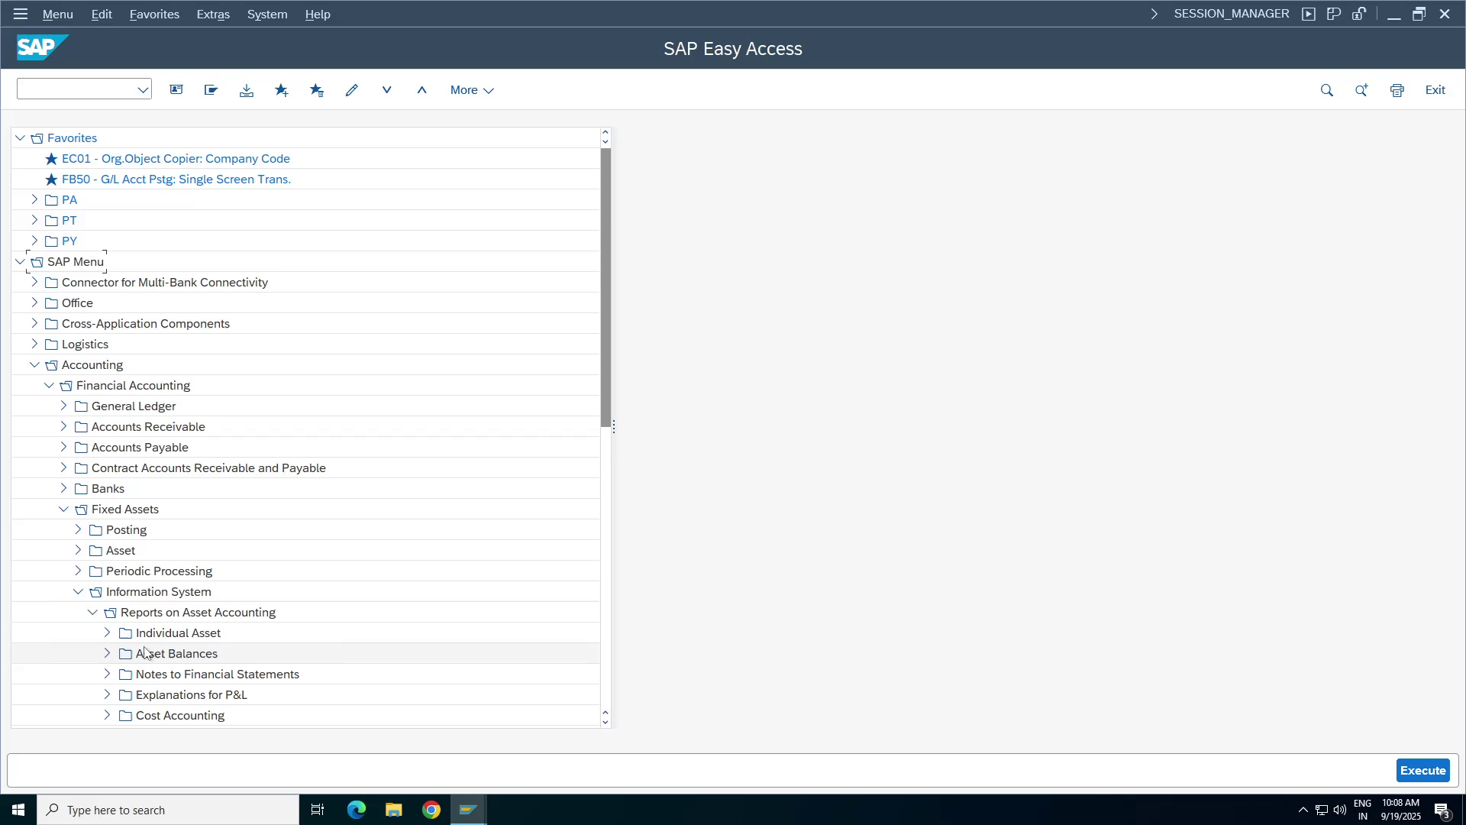
click(107, 633)
click(191, 659)
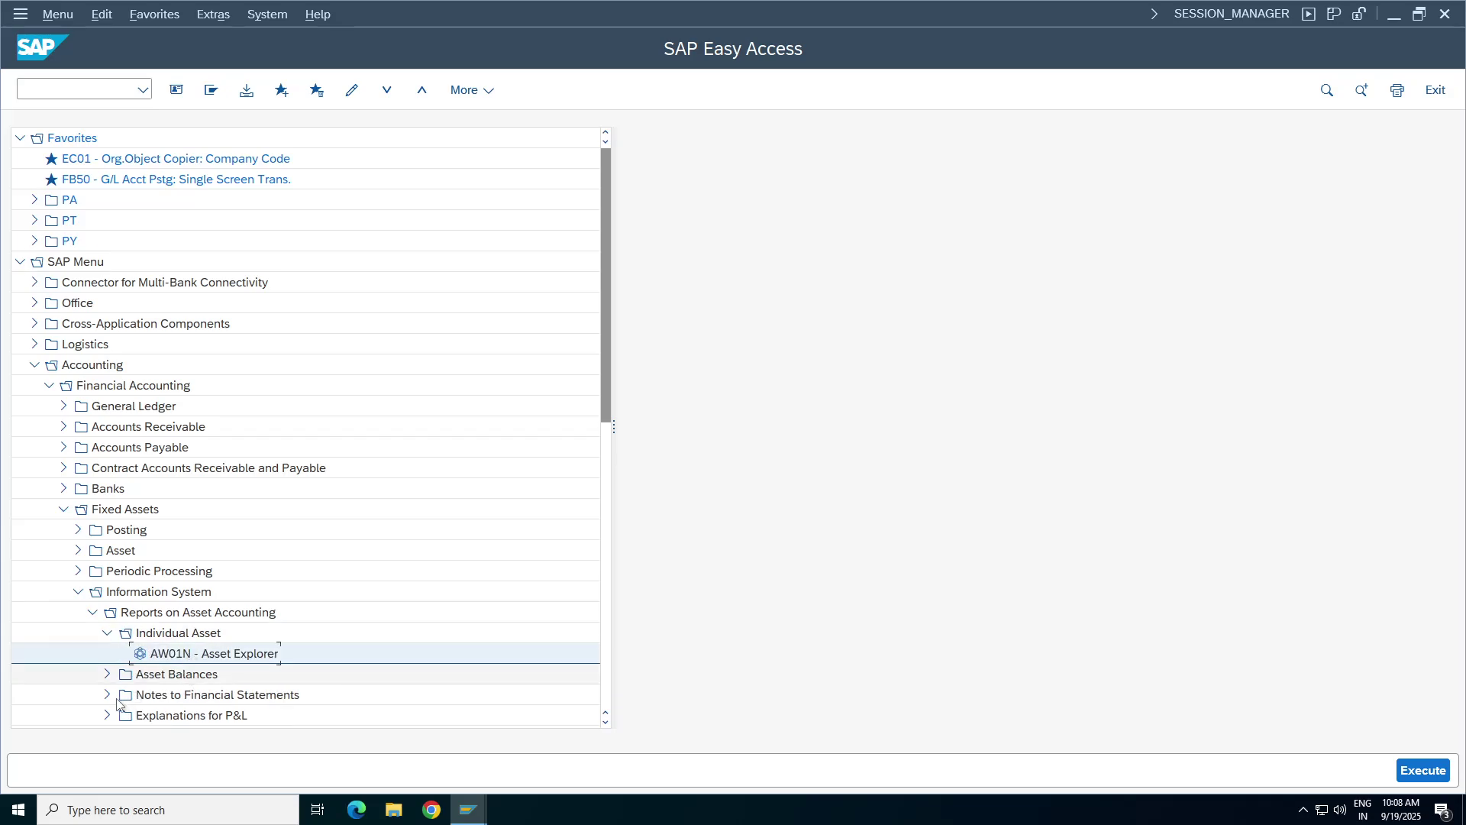
- Open the Asset Balances by Asset Number report (S_ALR_87011963) from the asset lists
click(106, 674)
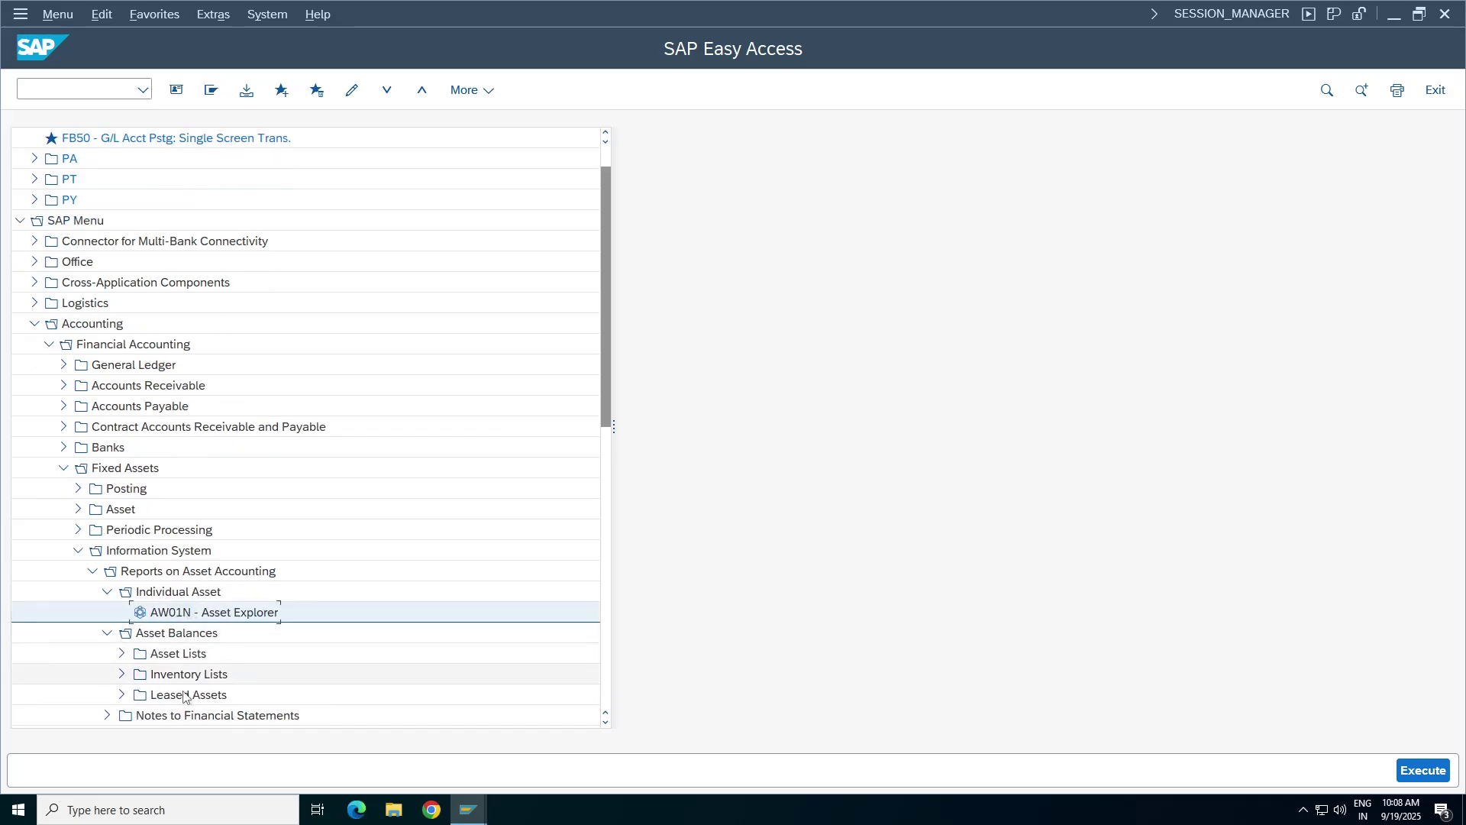
click(122, 654)
click(275, 653)
double_click(206, 633)
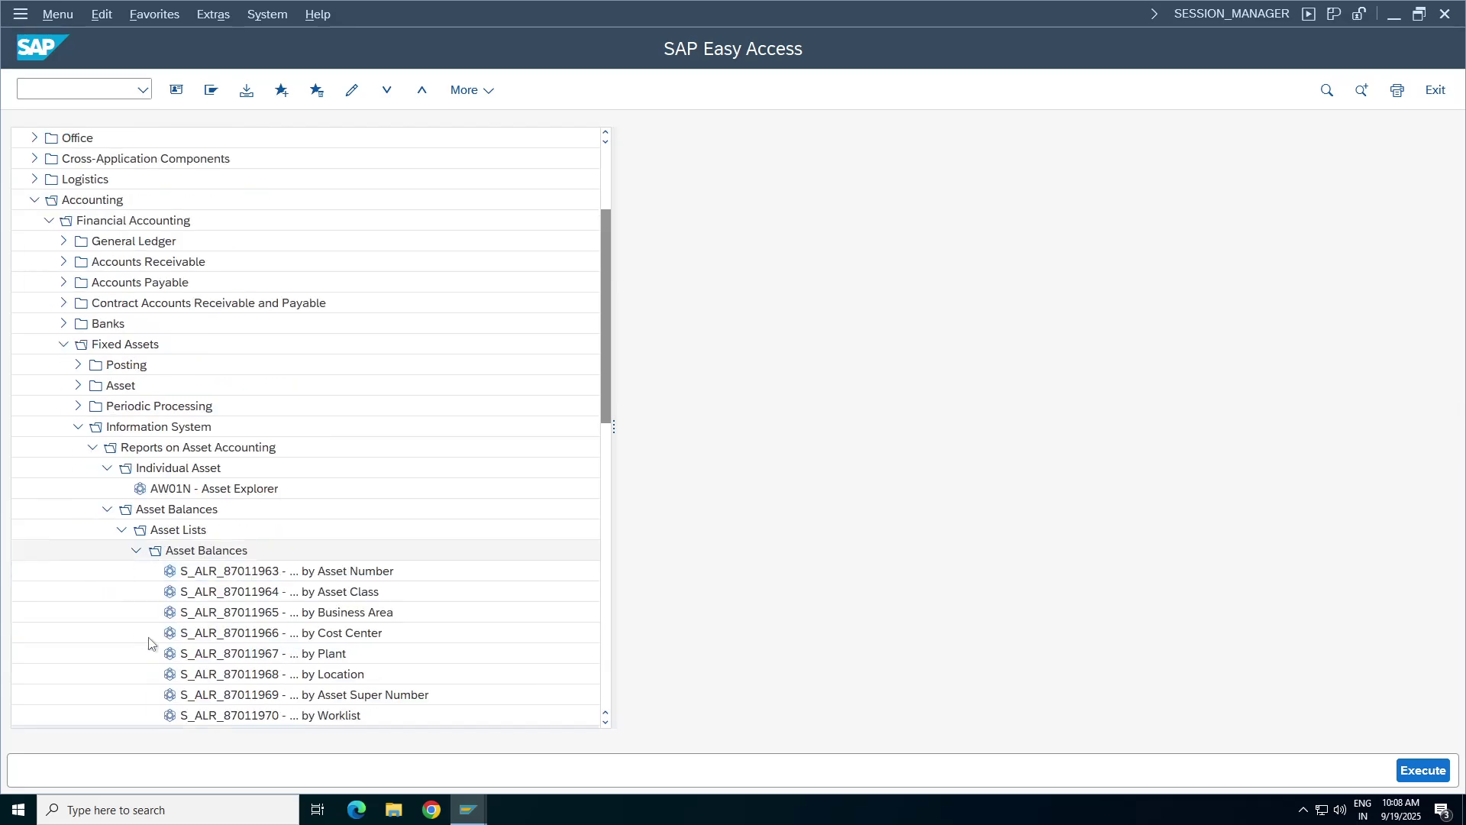
click(290, 571)
double_click(336, 571)
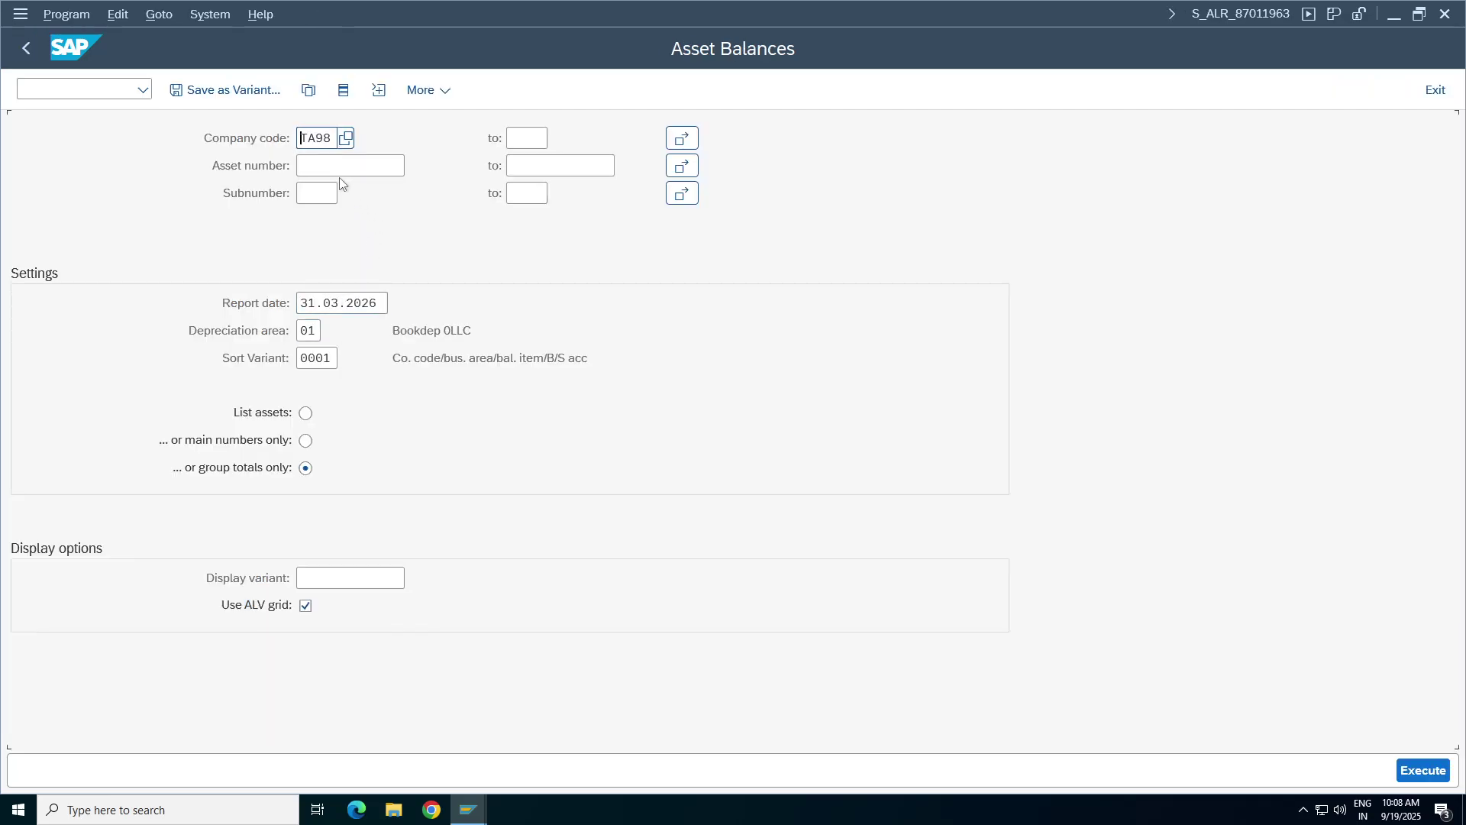
- Run the Asset Balances report for asset number 4 of company code TA98
click(403, 165)
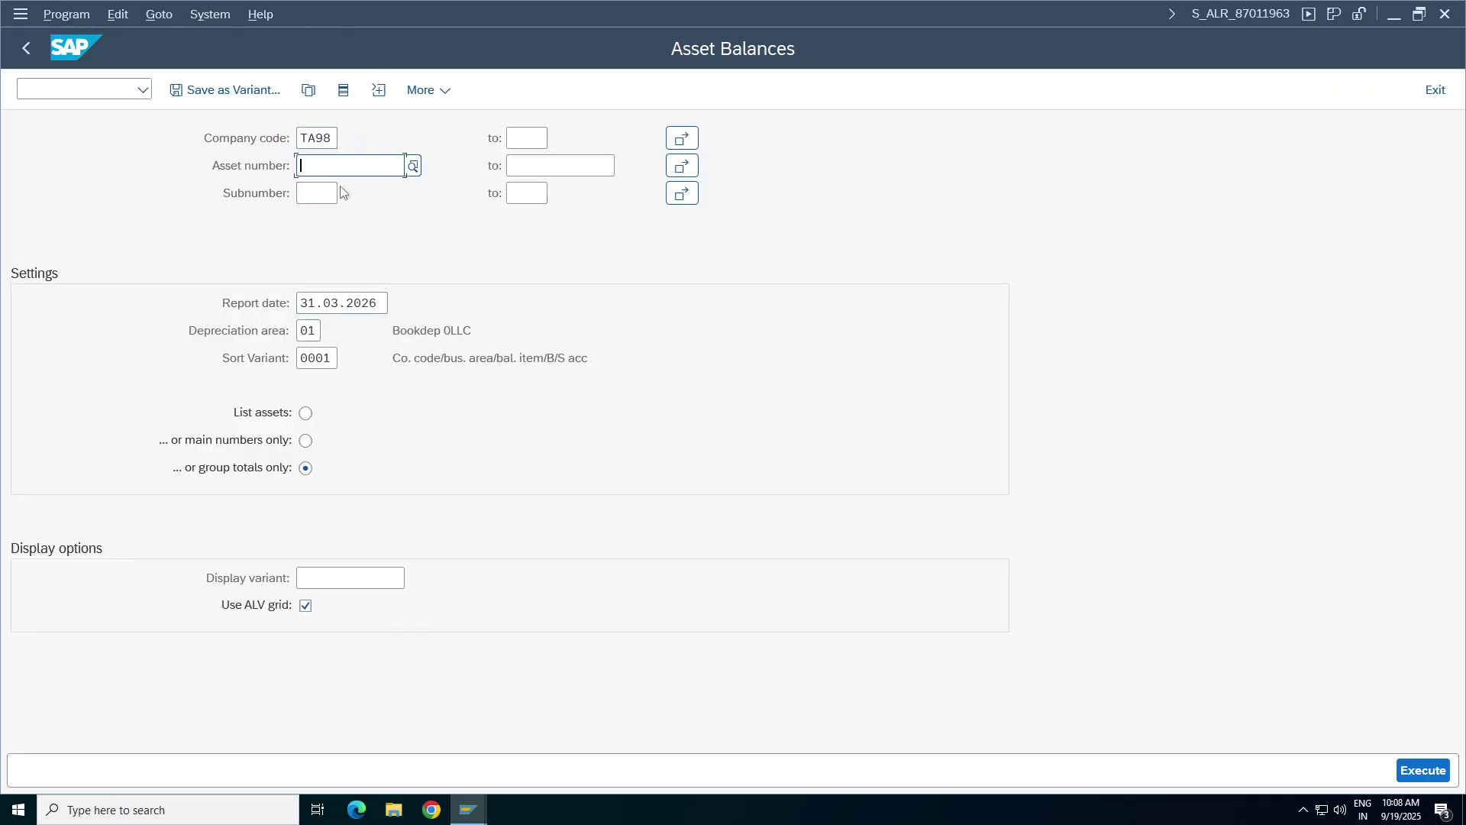
text(4)
click(1425, 771)
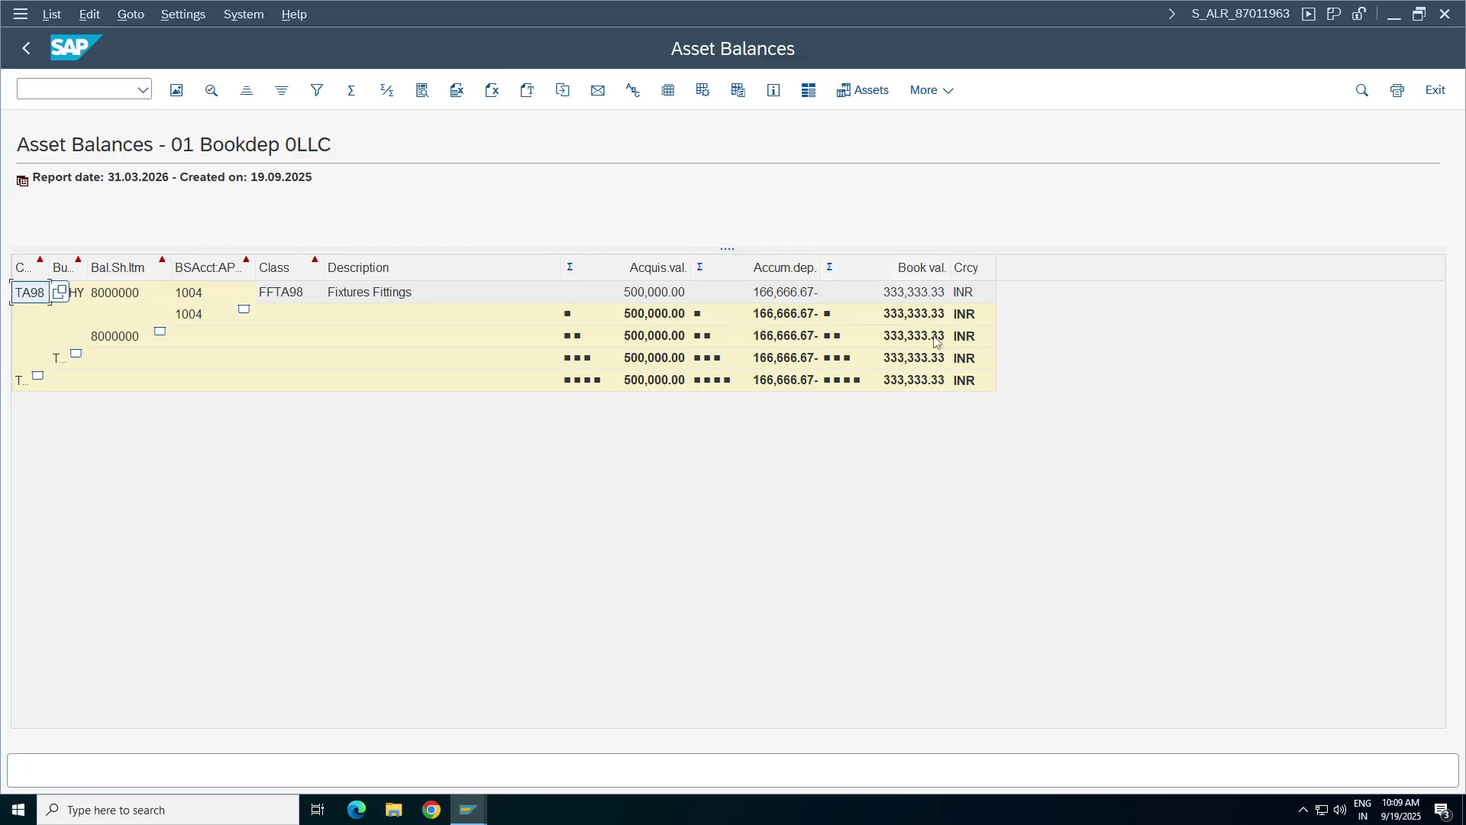
- Leave the asset number report and run Asset Balances by Asset Class (S_ALR_87011964) for class FFTA98 of company code TA98
click(31, 53)
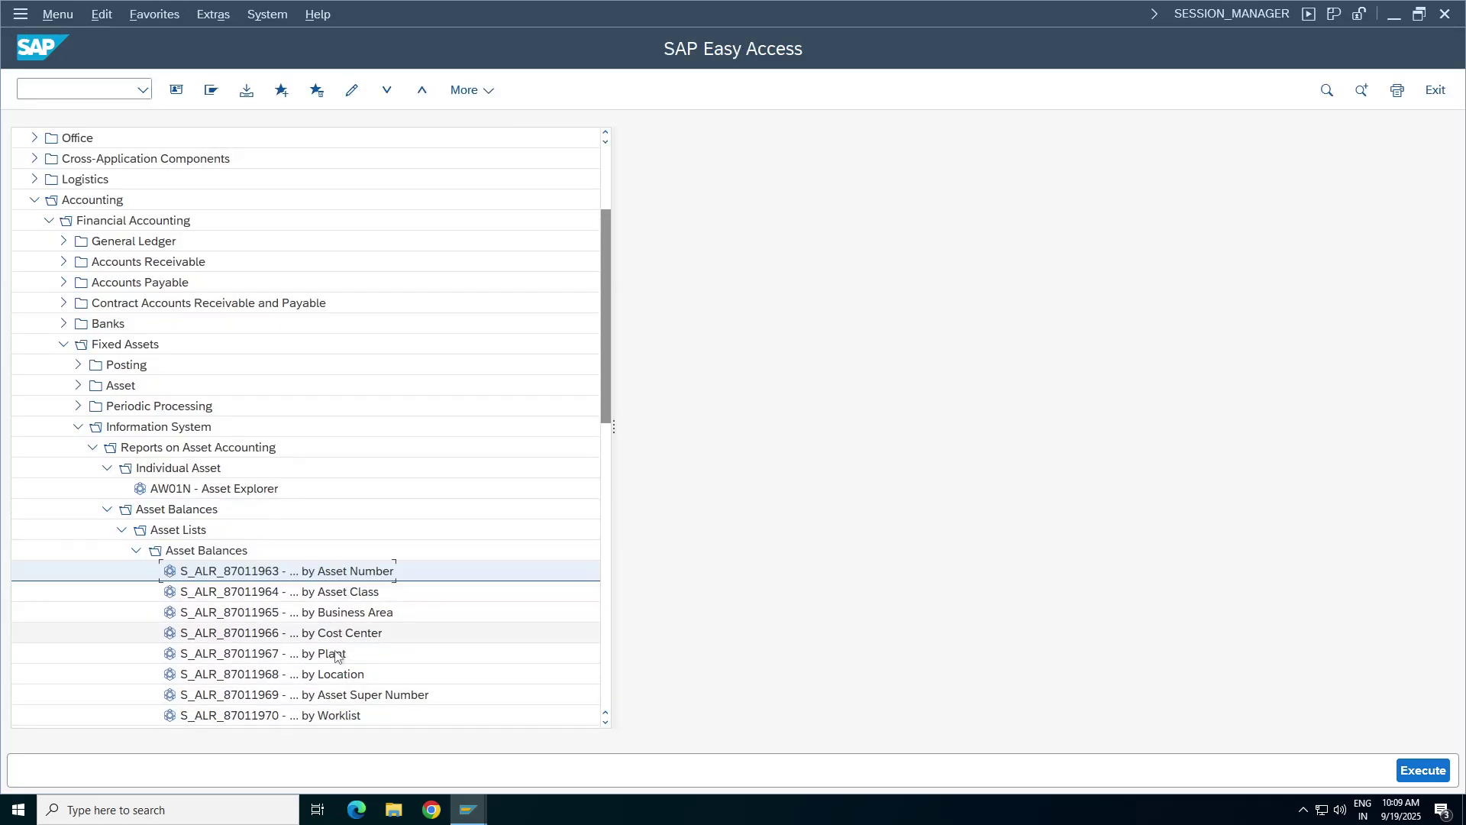
click(359, 613)
click(343, 593)
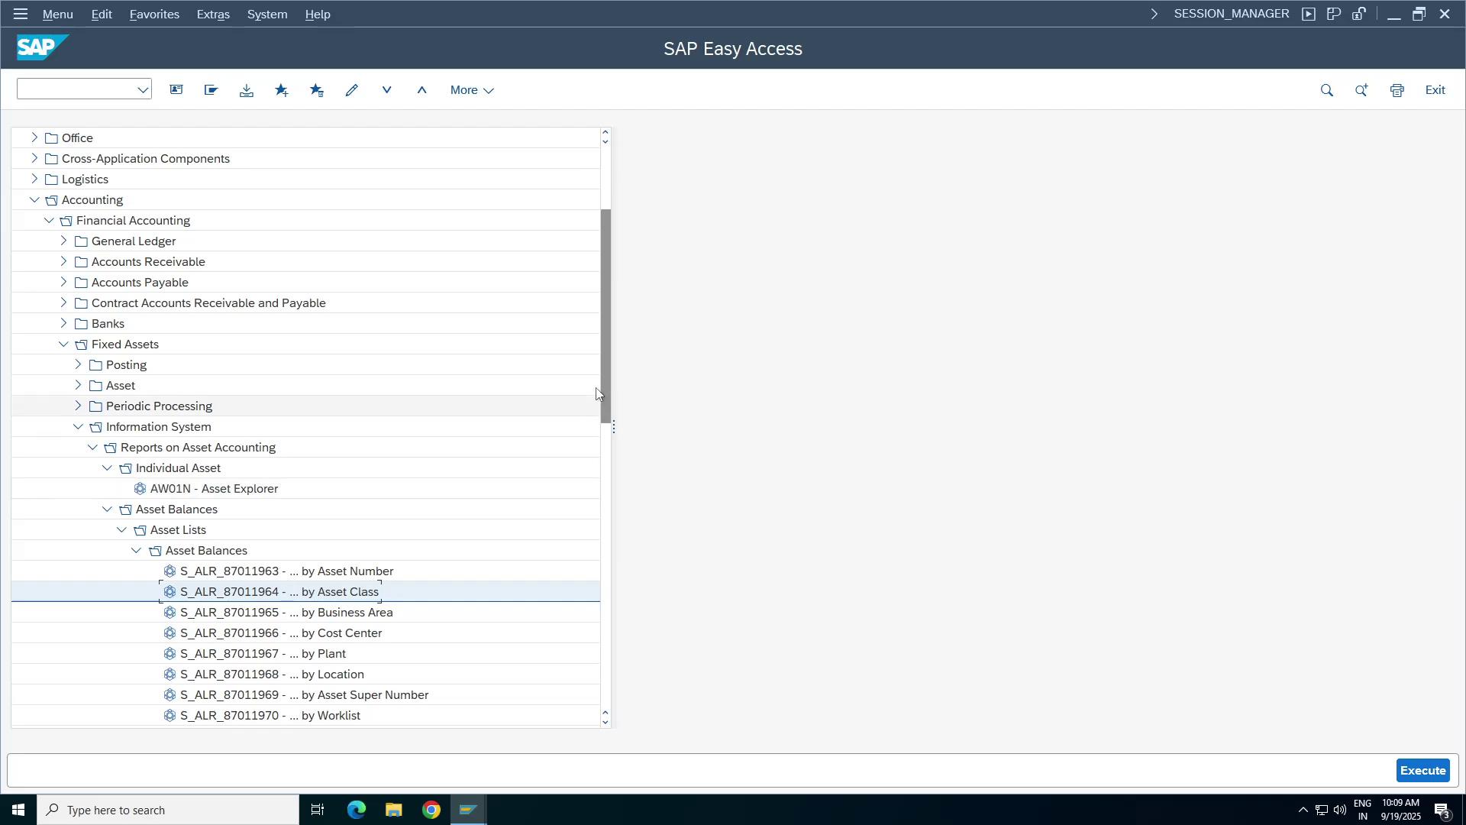
drag(603, 373, 613, 458)
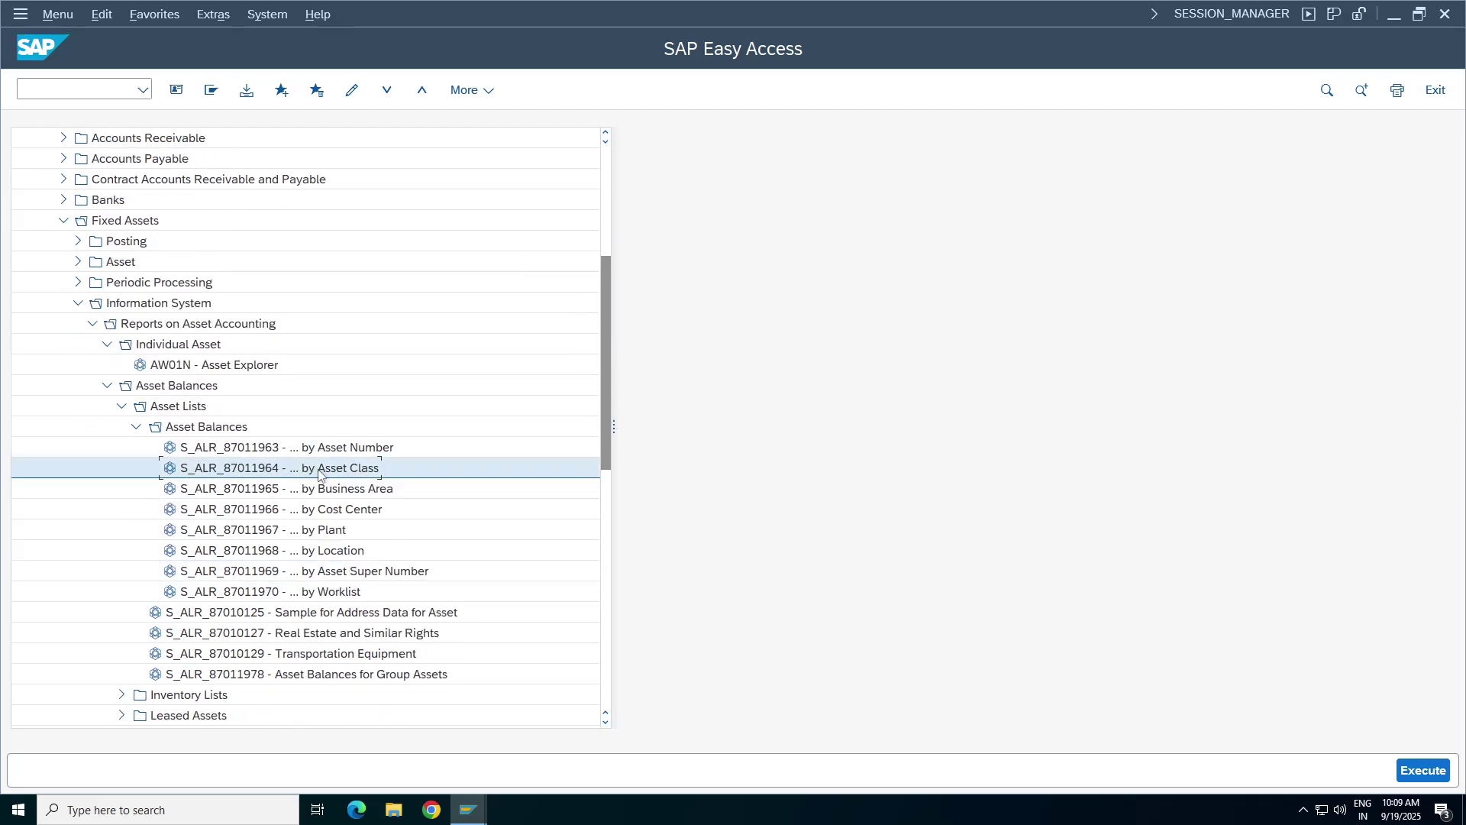
key(Return)
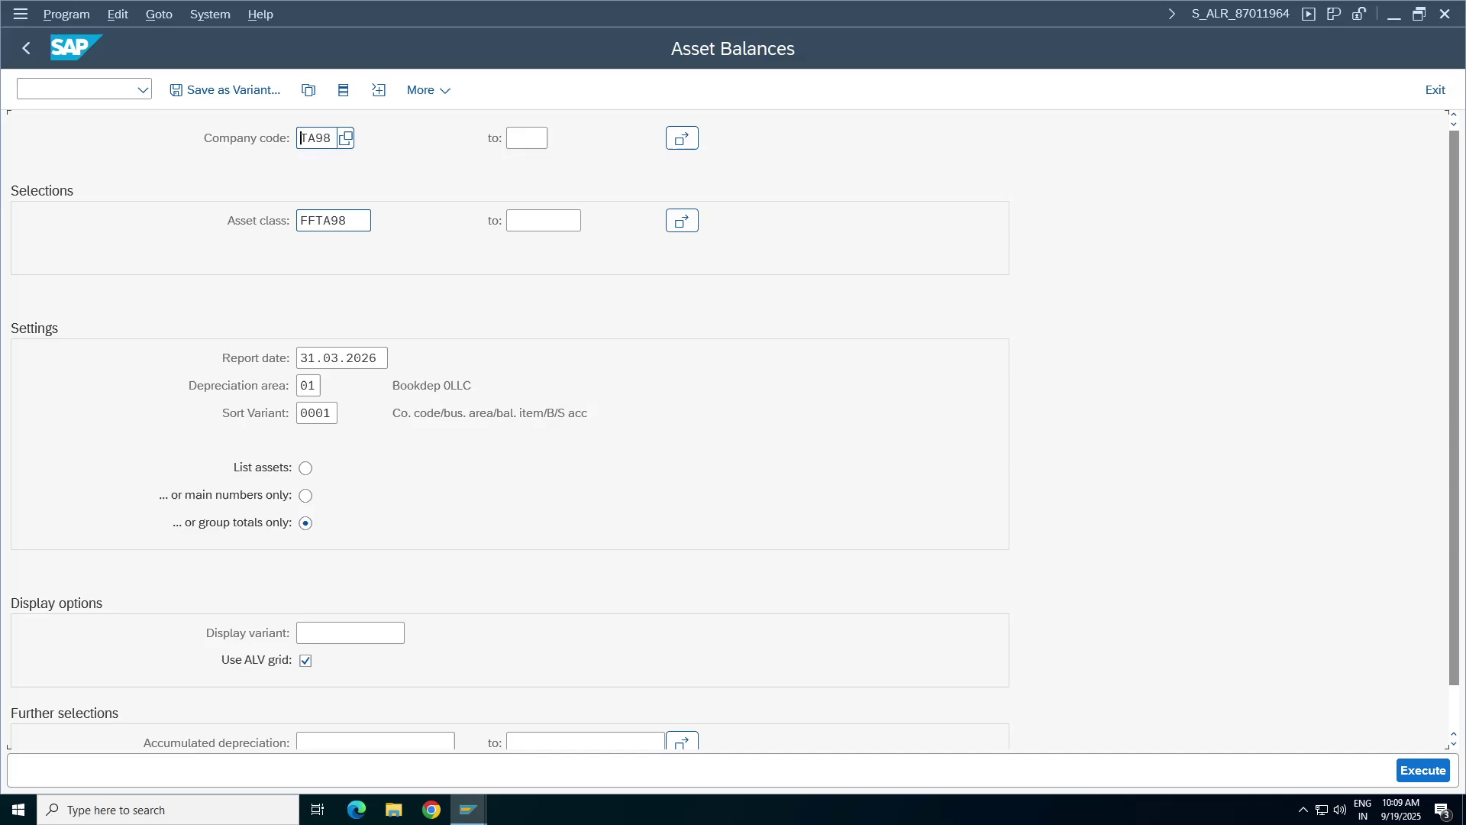
click(1423, 771)
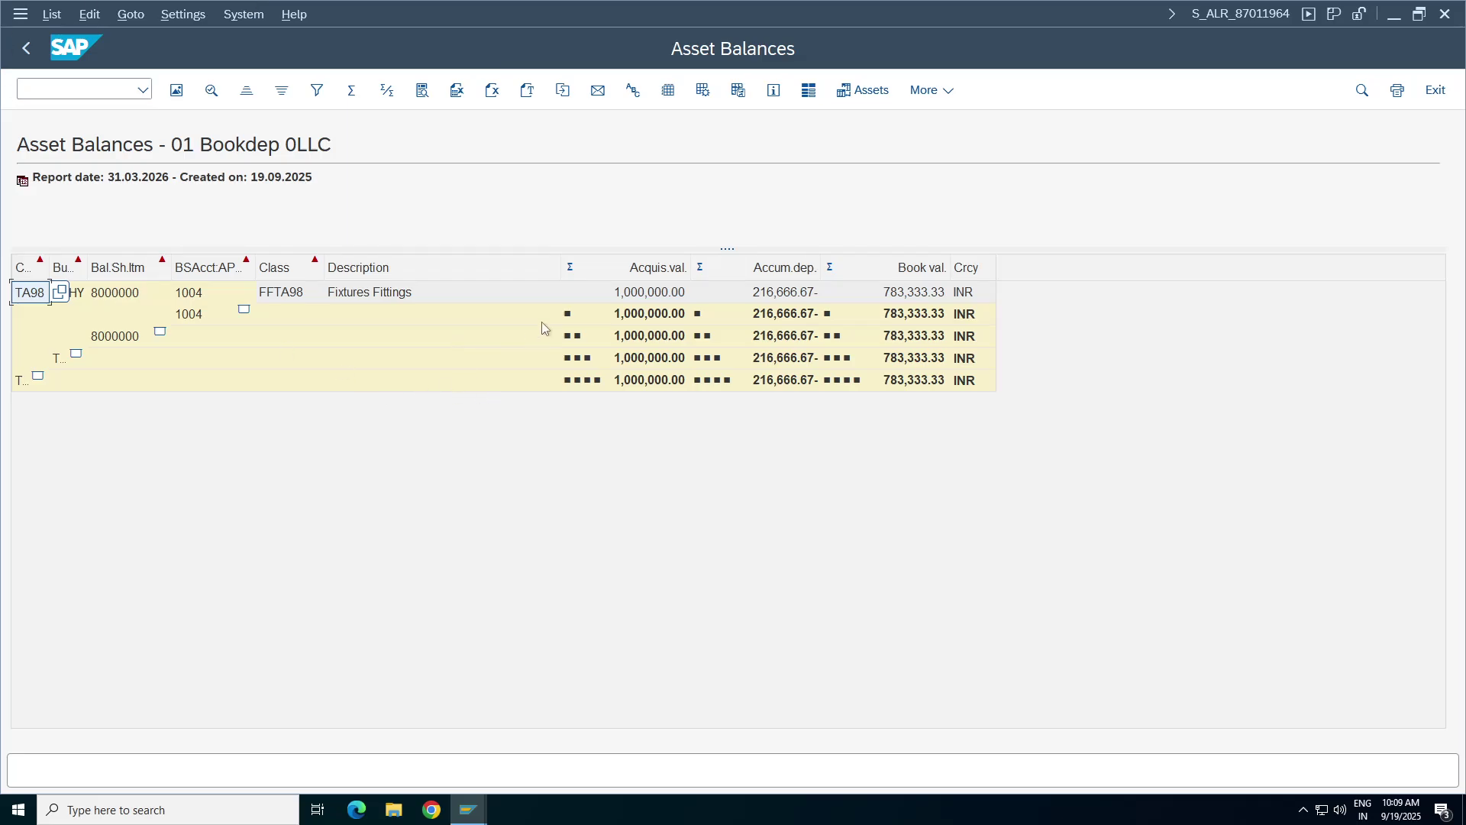
- Exit the asset class report to SAP Easy Access and switch to the Google Sheets working notes
click(26, 47)
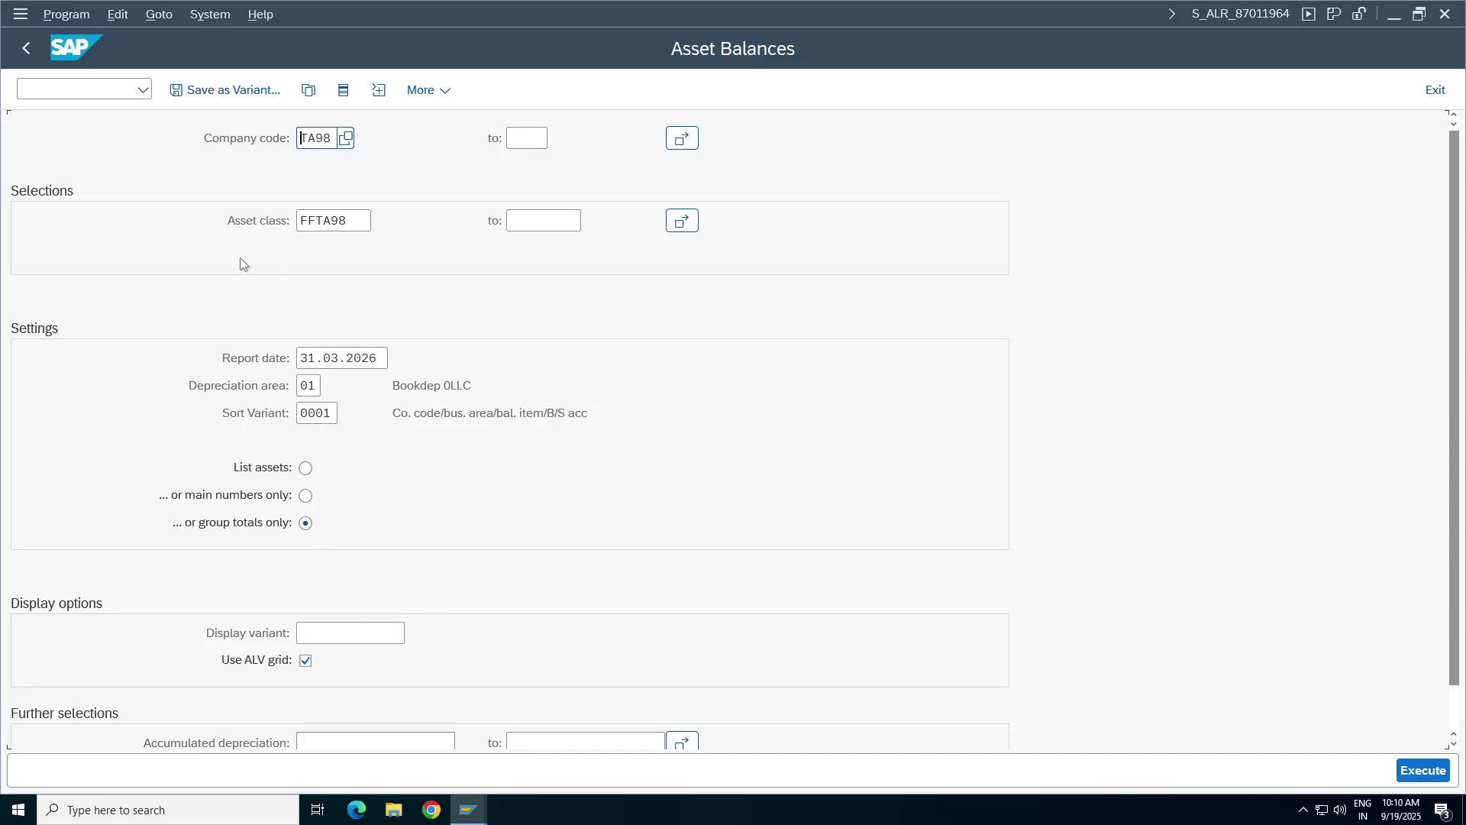
click(26, 47)
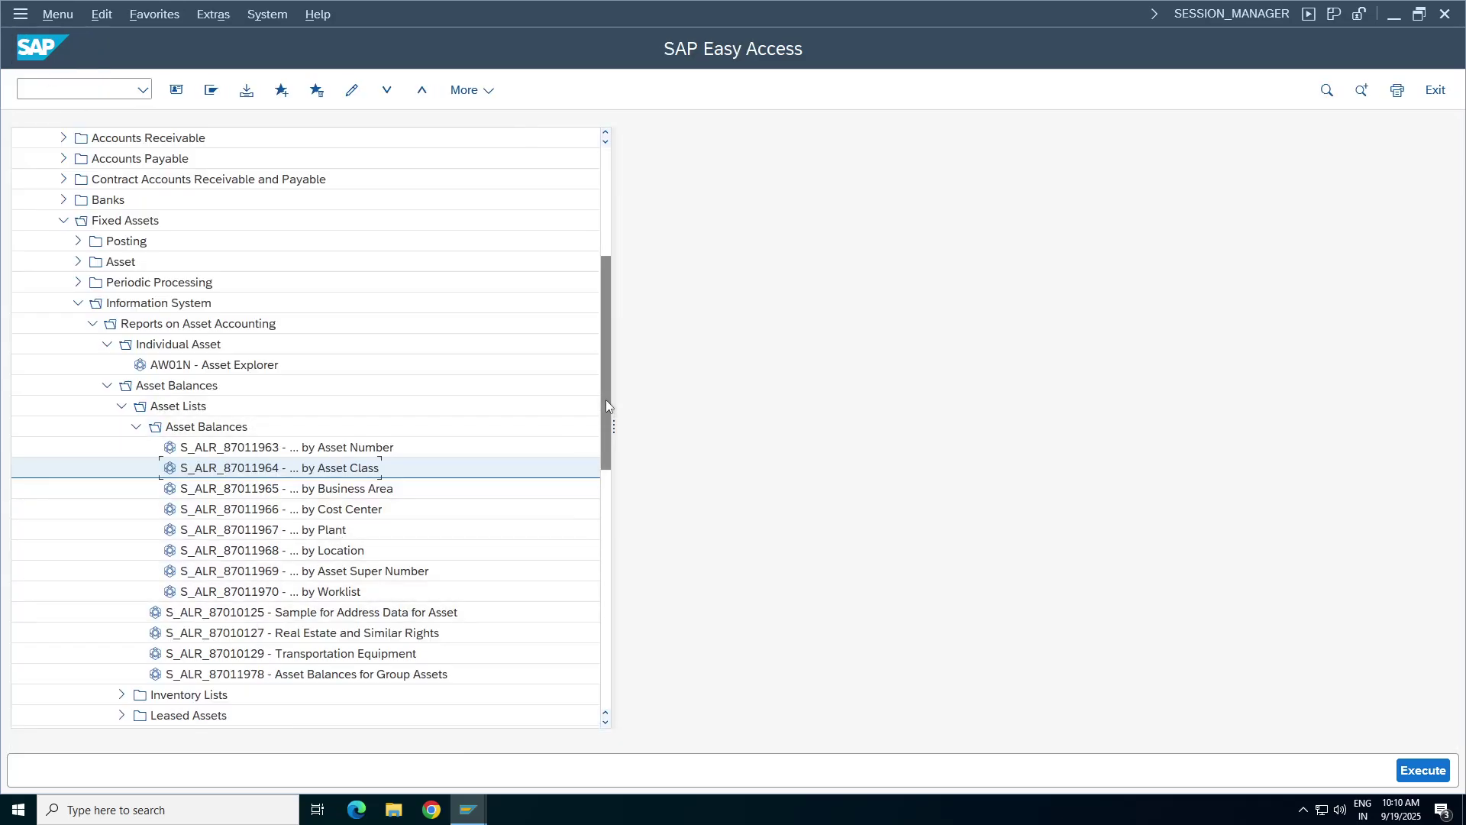
drag(606, 400, 592, 115)
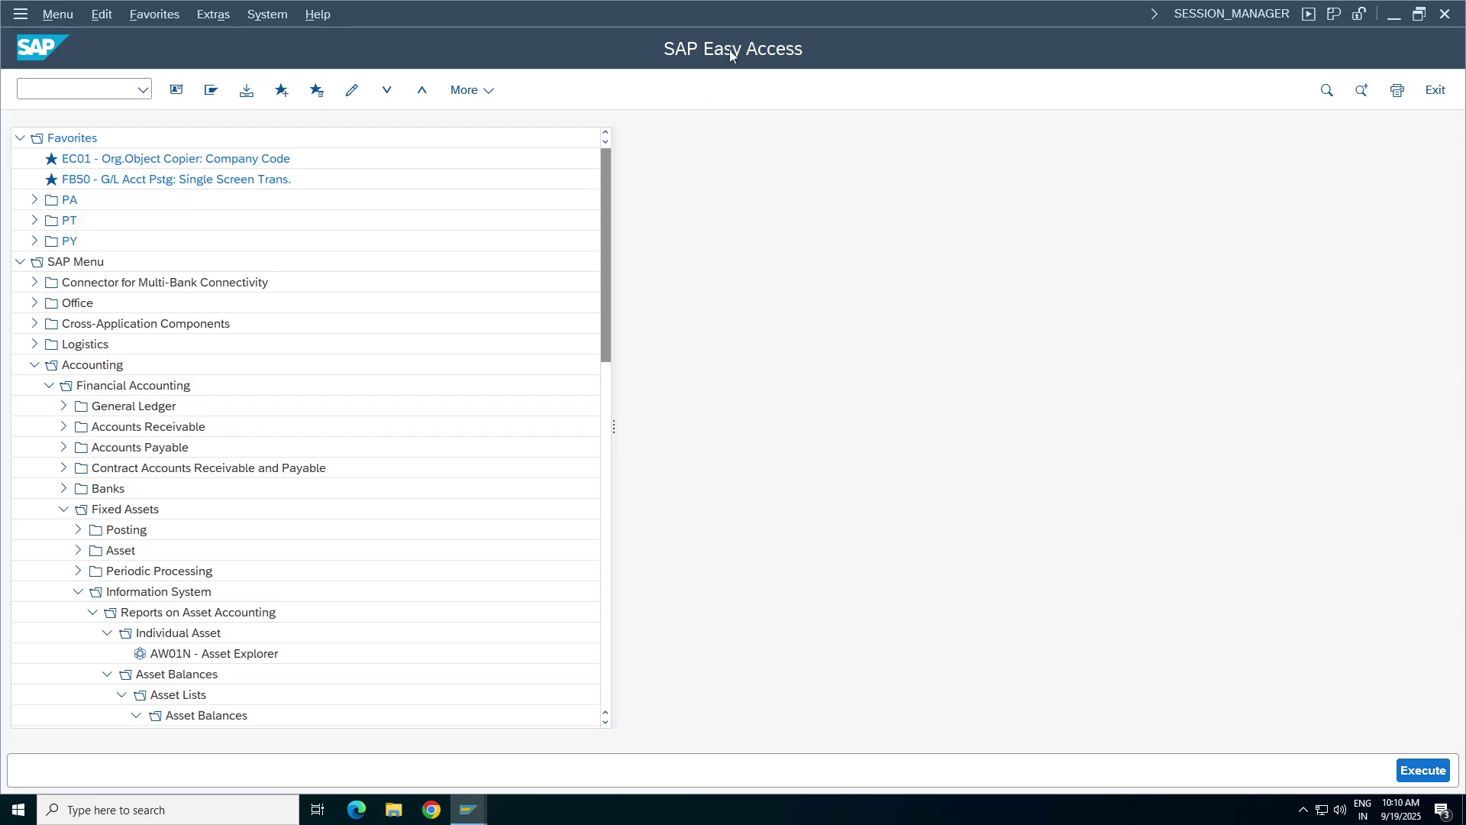
mouse_move(811, 6)
click(890, 10)
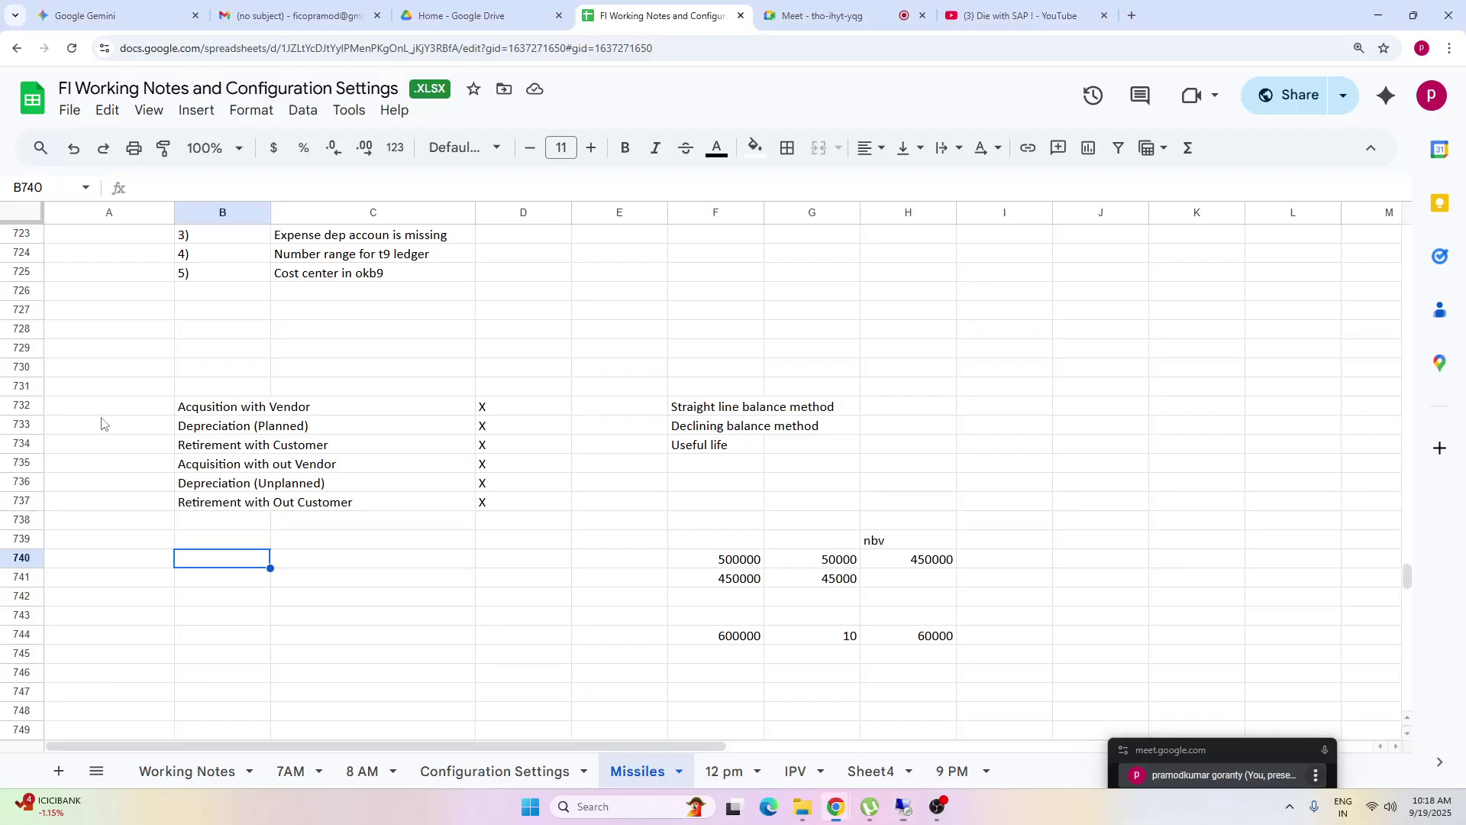
- Number the three depreciation methods 1, 2 and 3 in cells E732 to E734 of the Missiles sheet
click(405, 602)
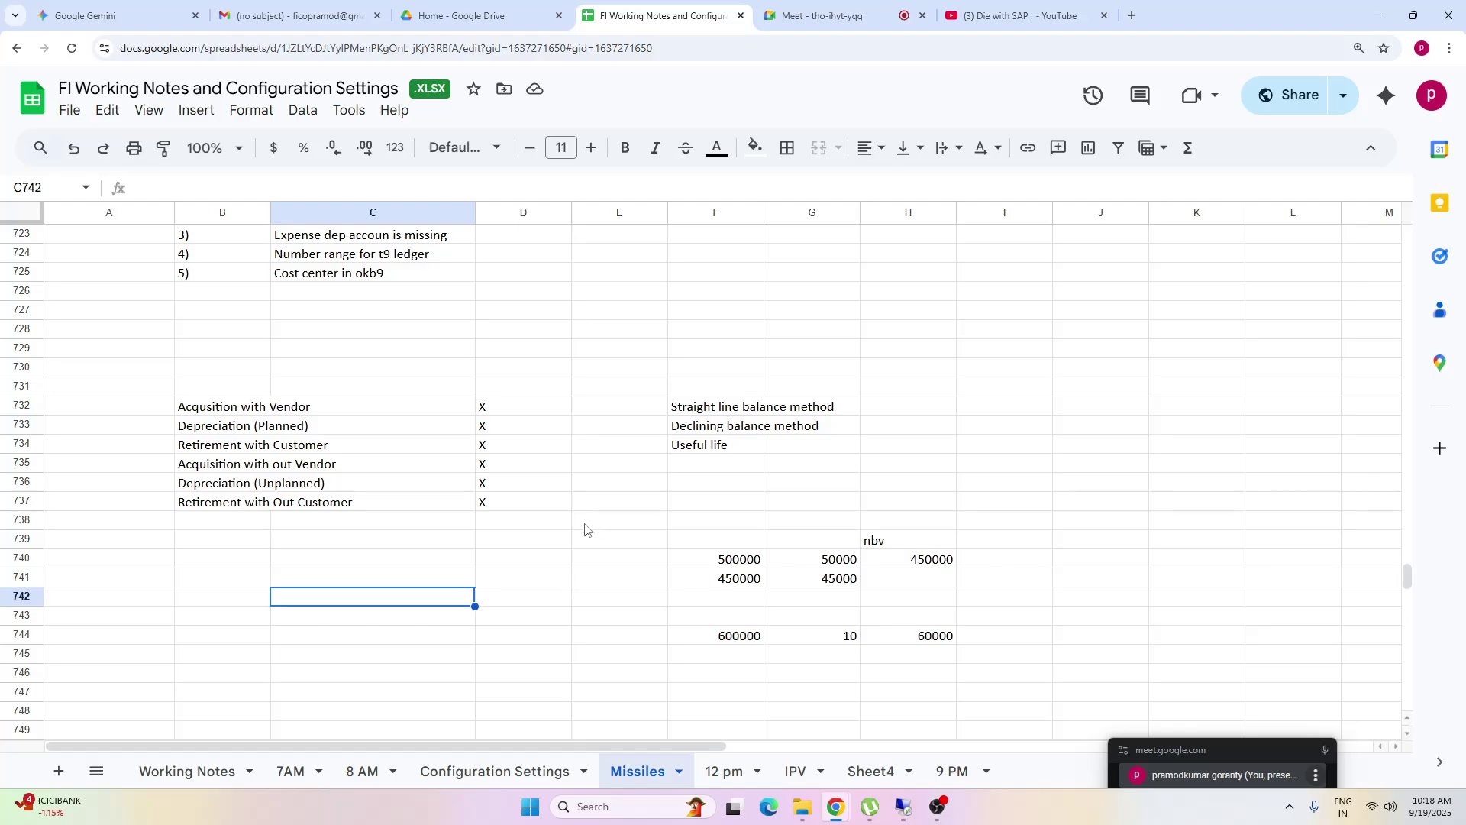
click(644, 411)
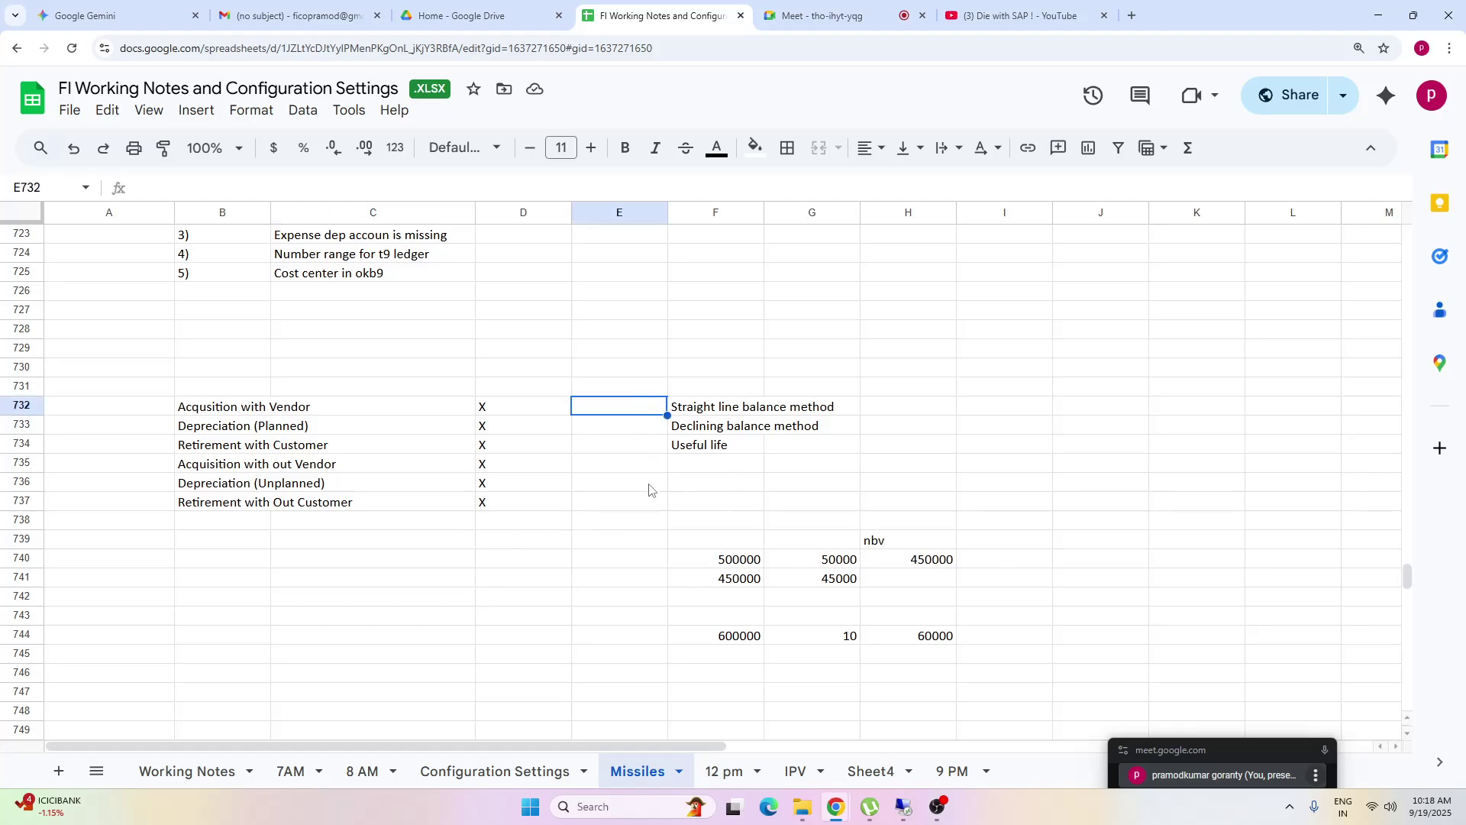
text(1)
key(Return)
text(2)
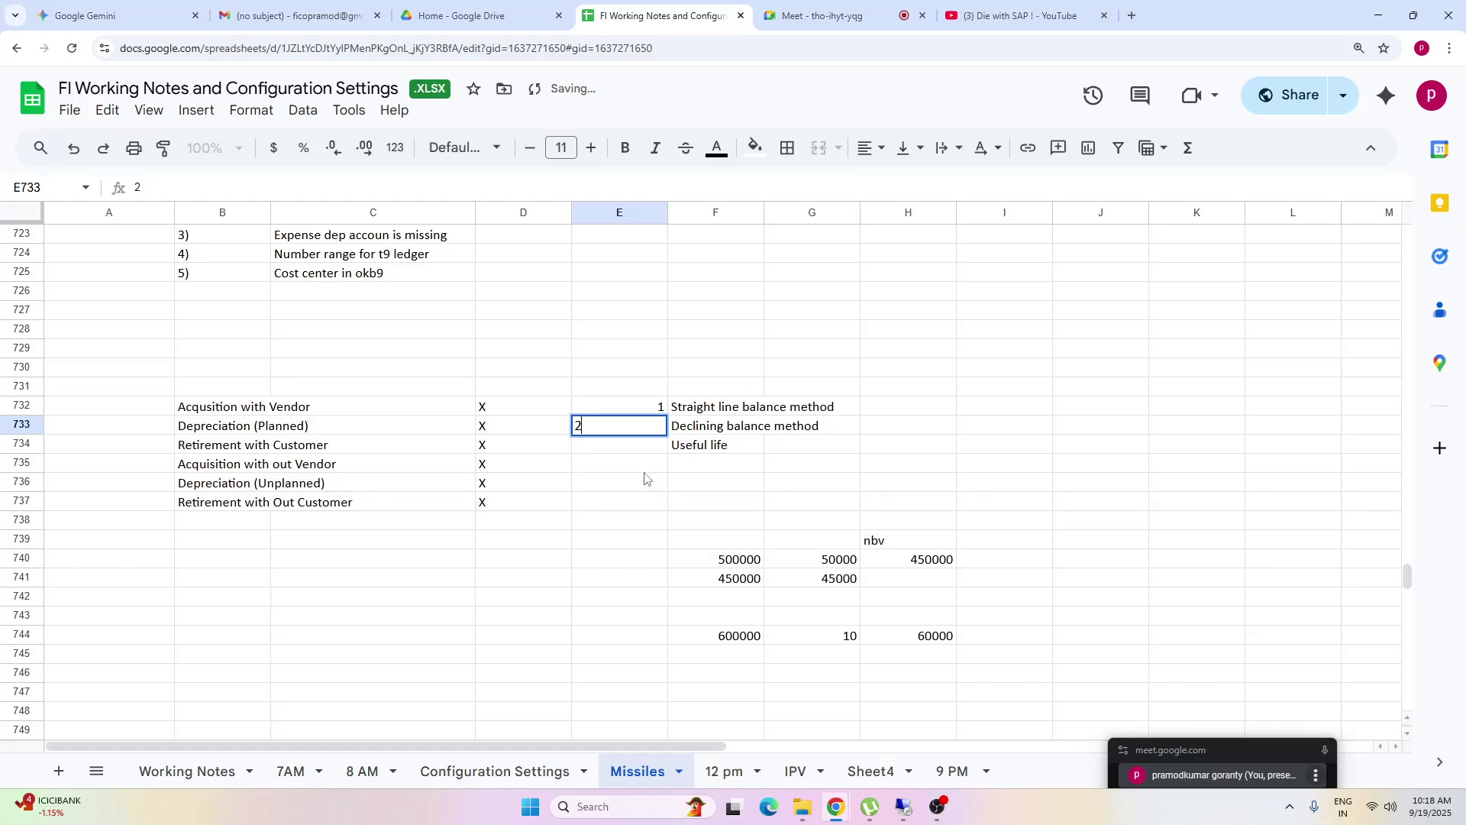
key(Return)
text(3)
click(676, 501)
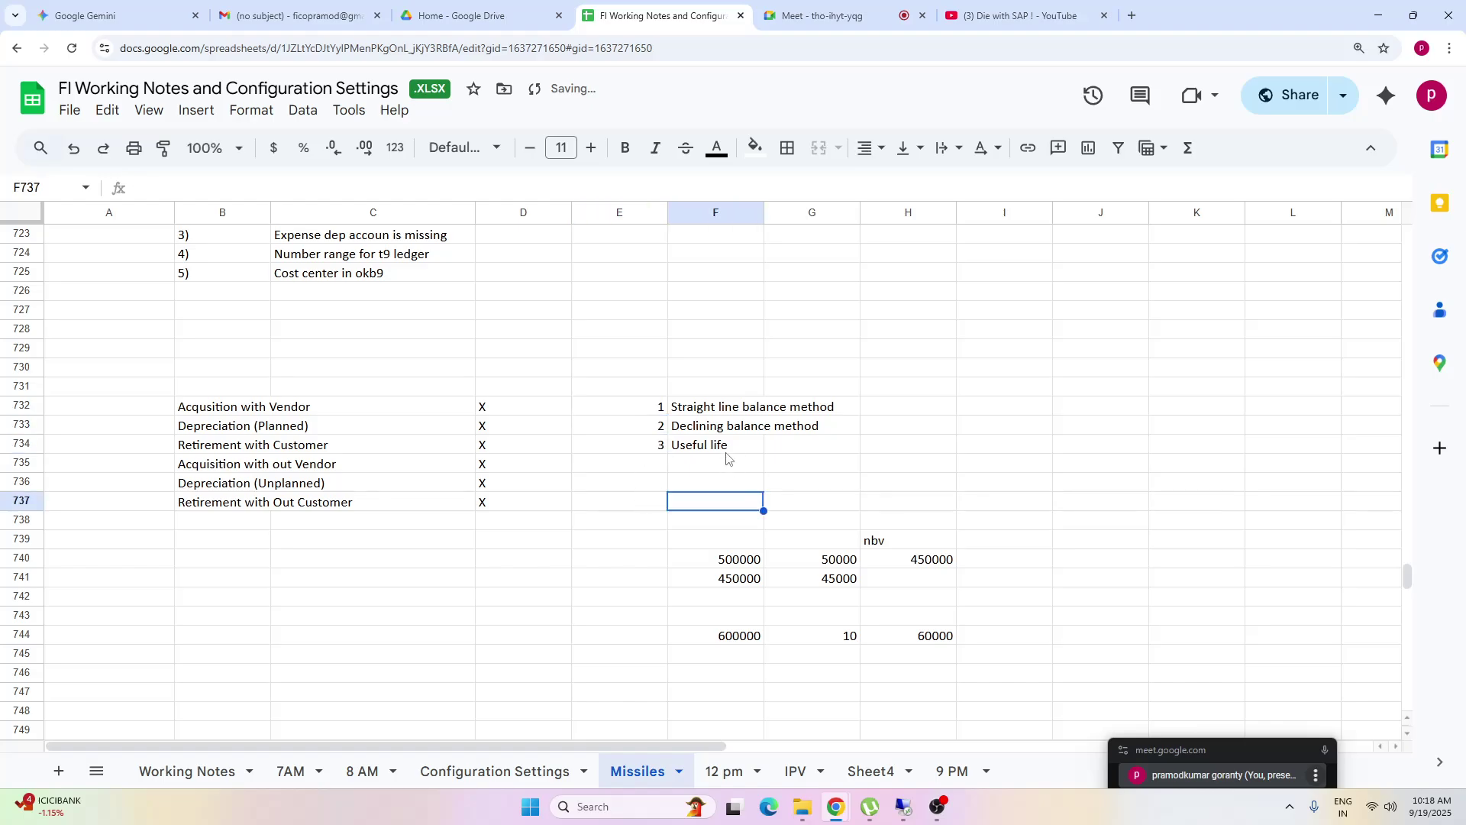
- Review the depreciation methods in F732:F734 and the asset transactions listed in B732:B737
click(727, 446)
click(849, 406)
click(729, 429)
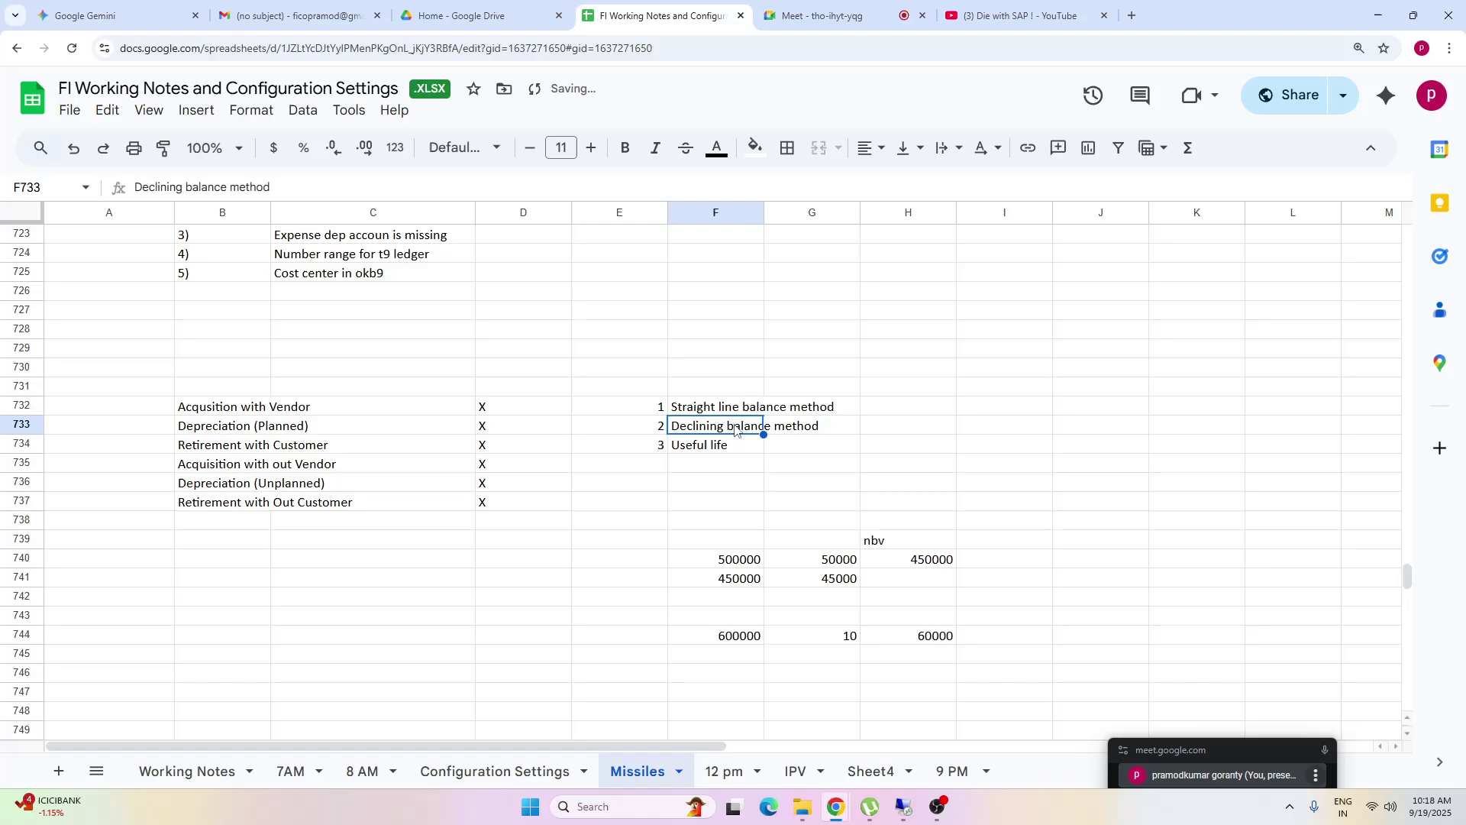
click(708, 450)
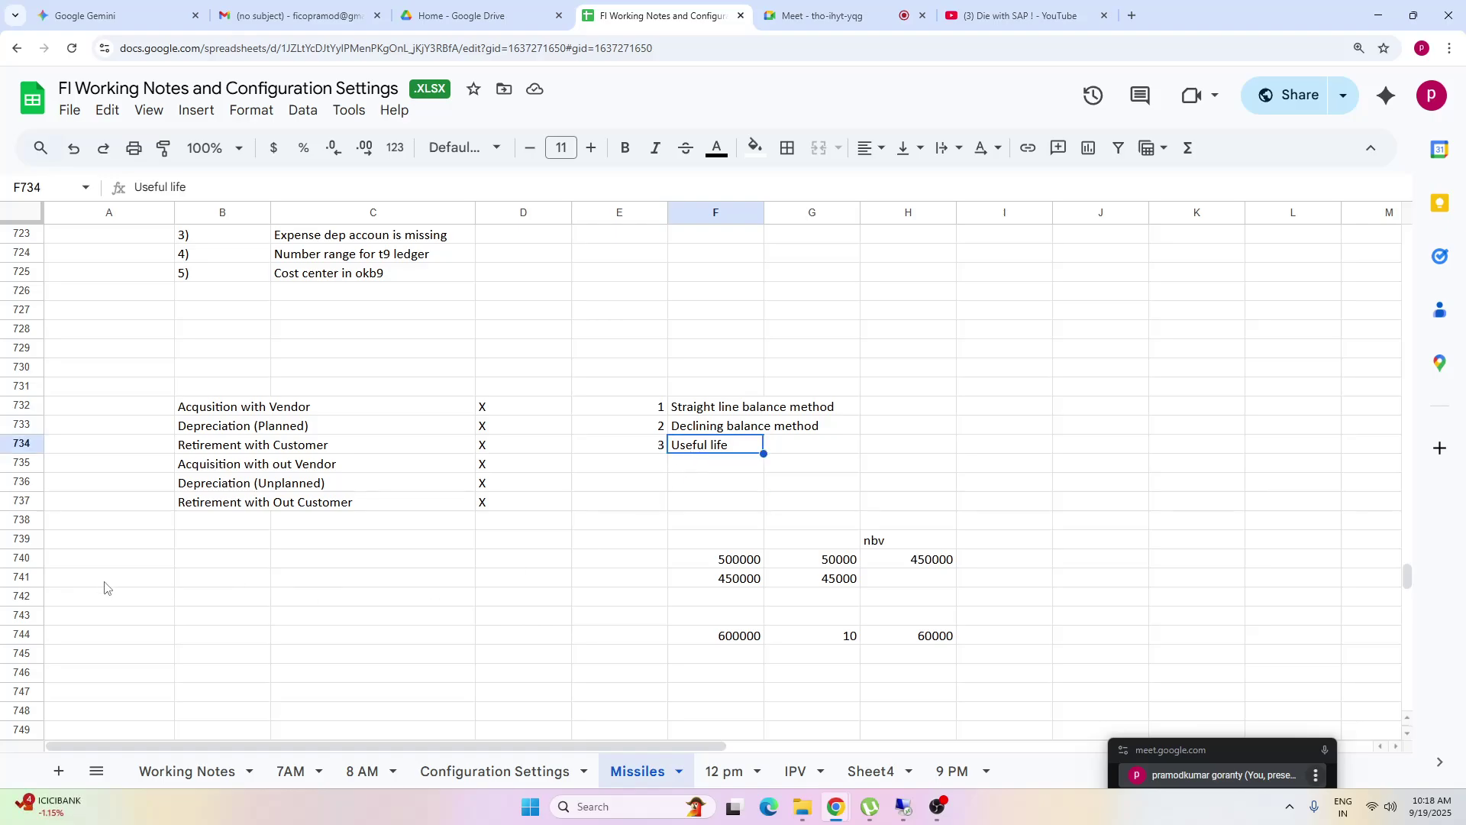
drag(223, 410, 234, 510)
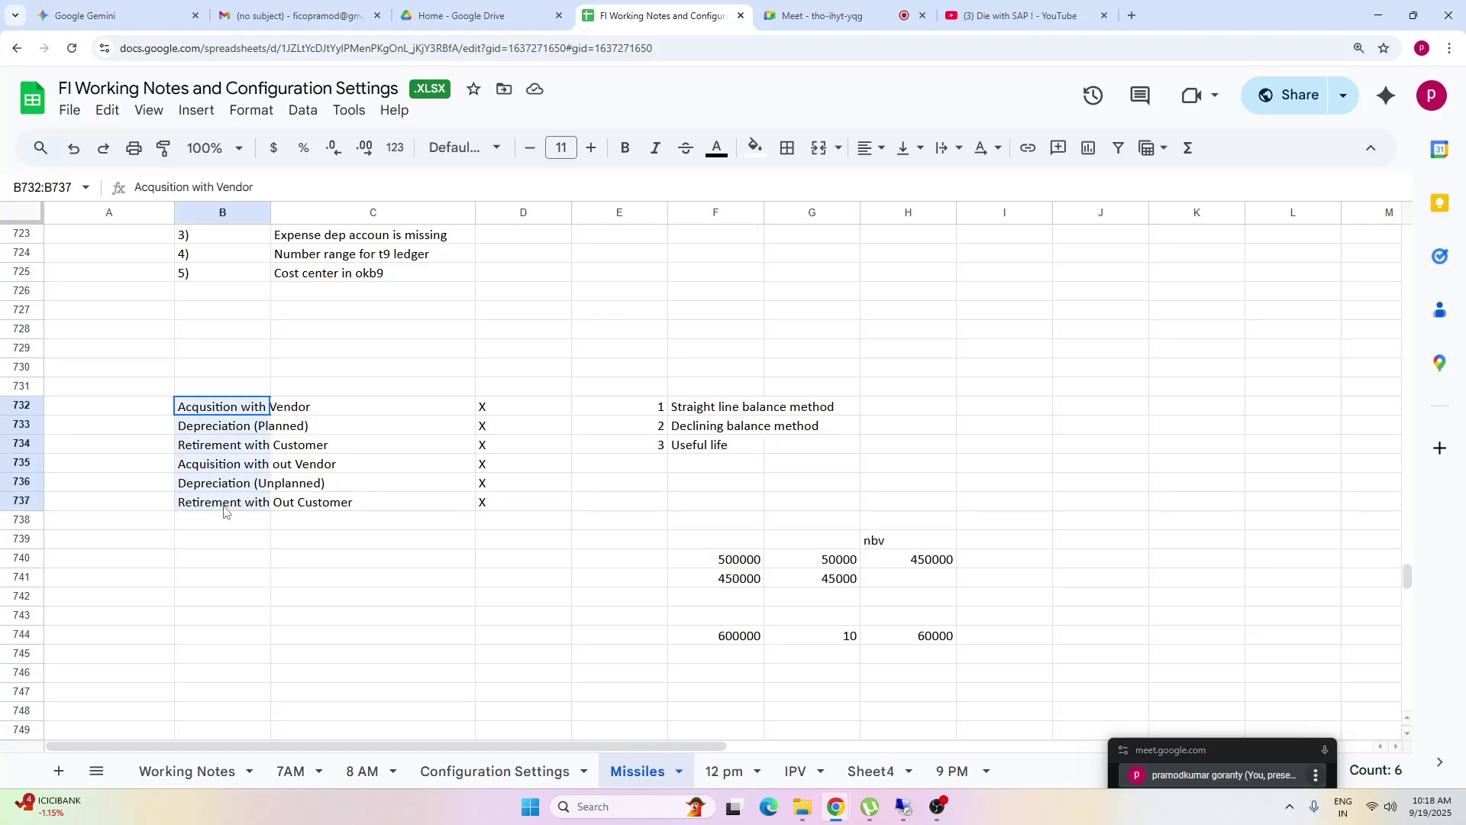
click(208, 558)
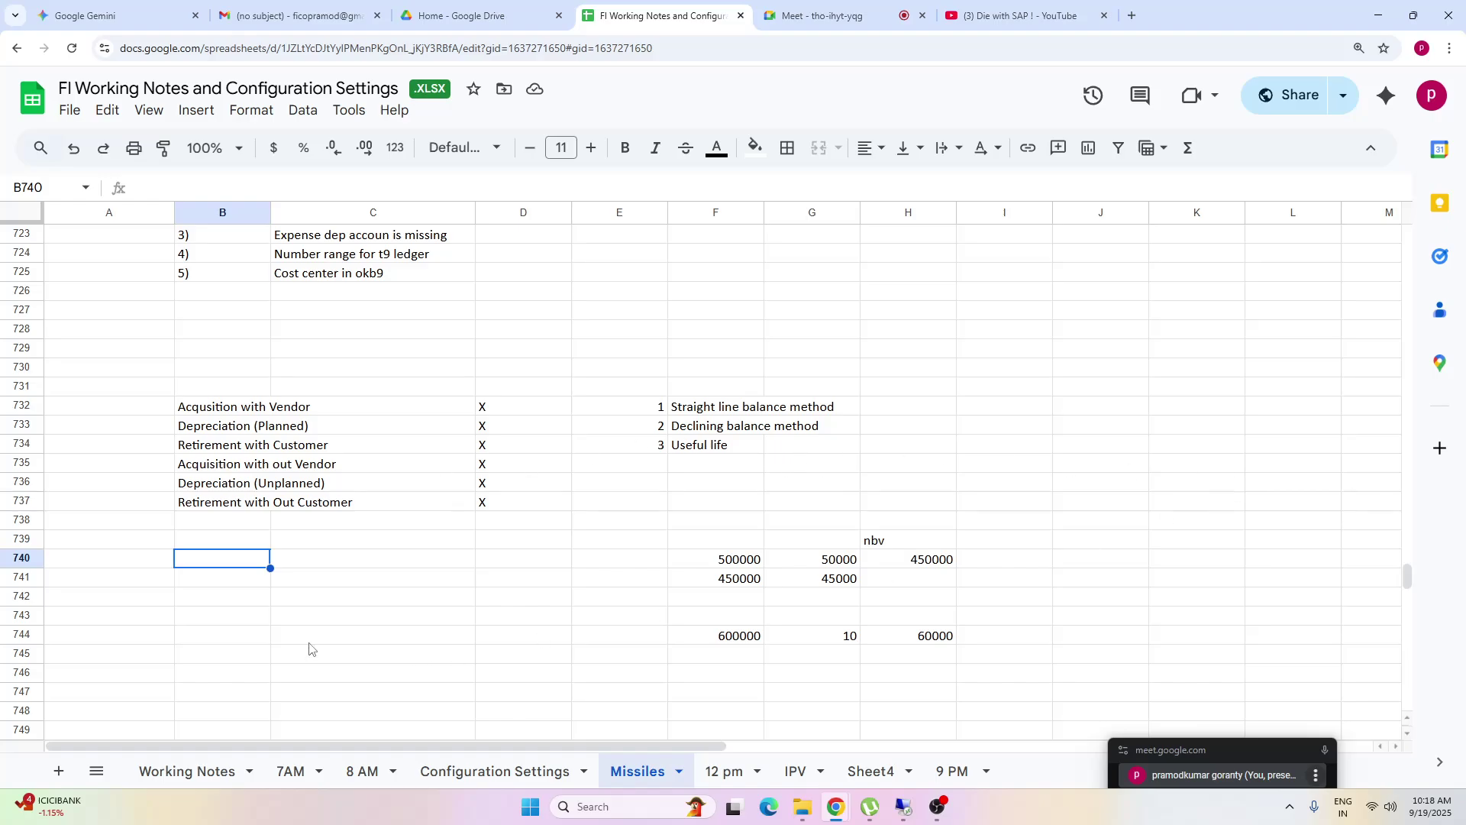
- Enter X in cell B743, below the list of asset transactions
click(210, 617)
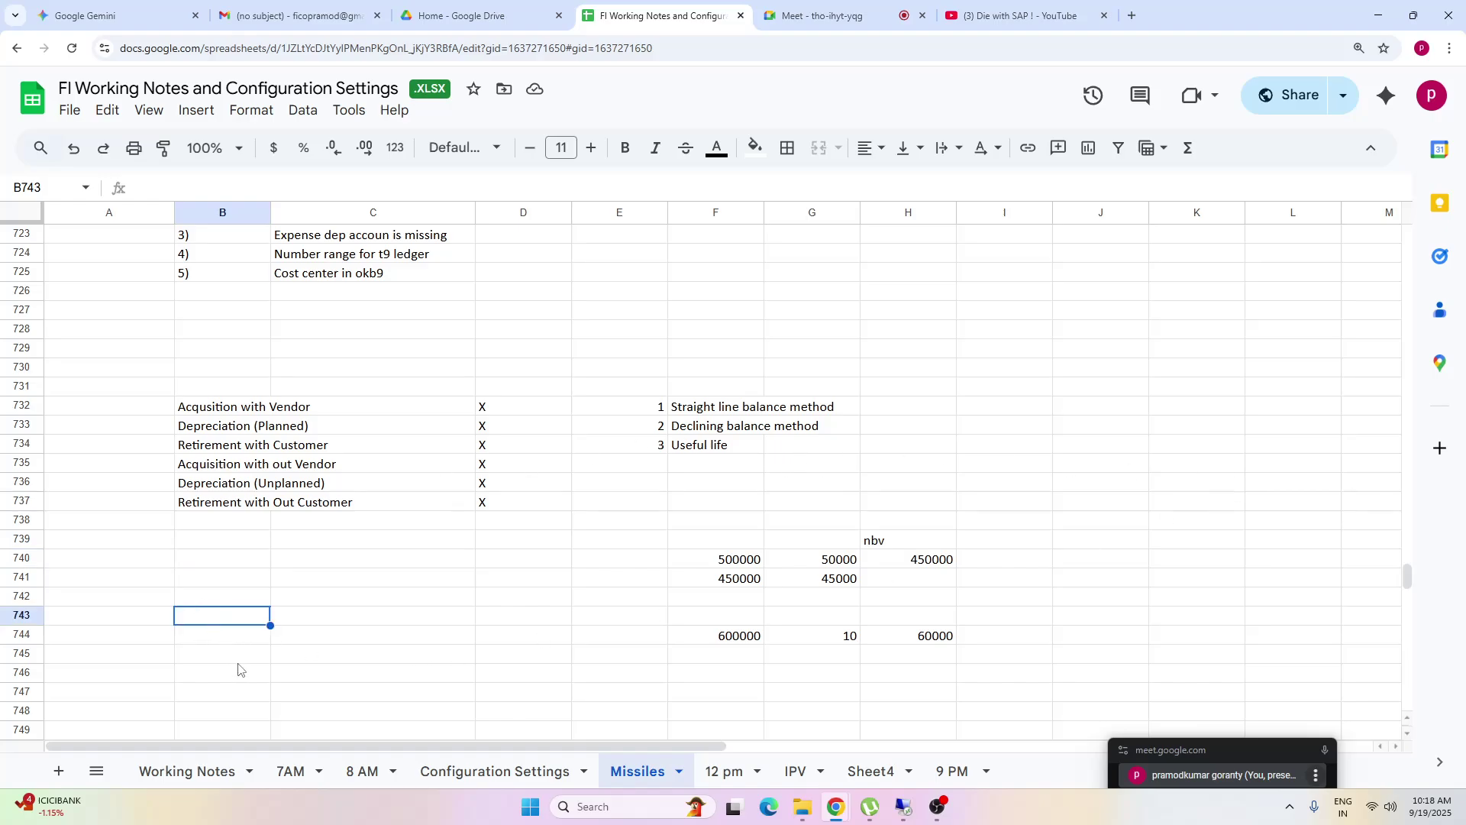
text(X)
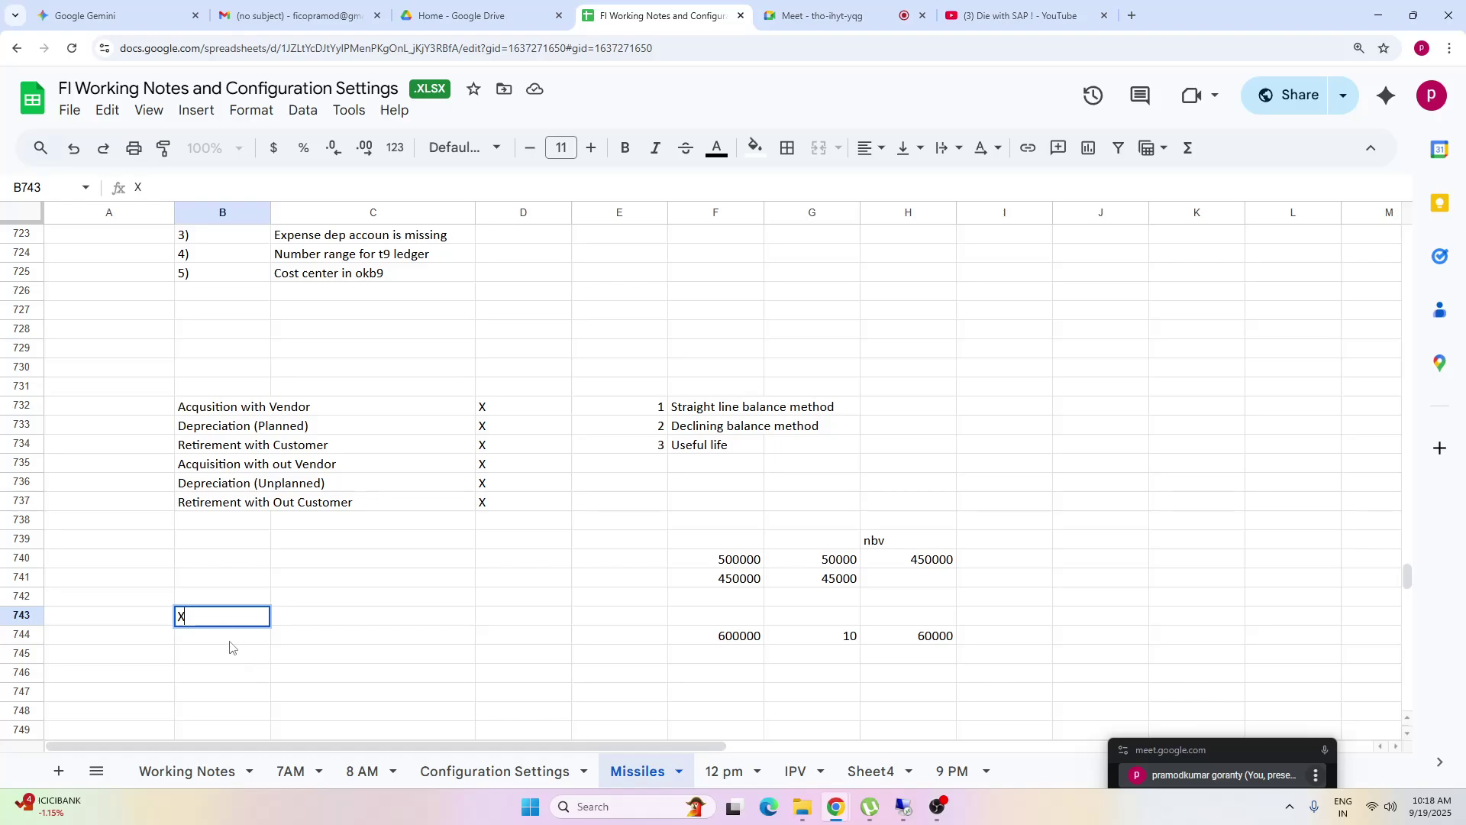
click(230, 647)
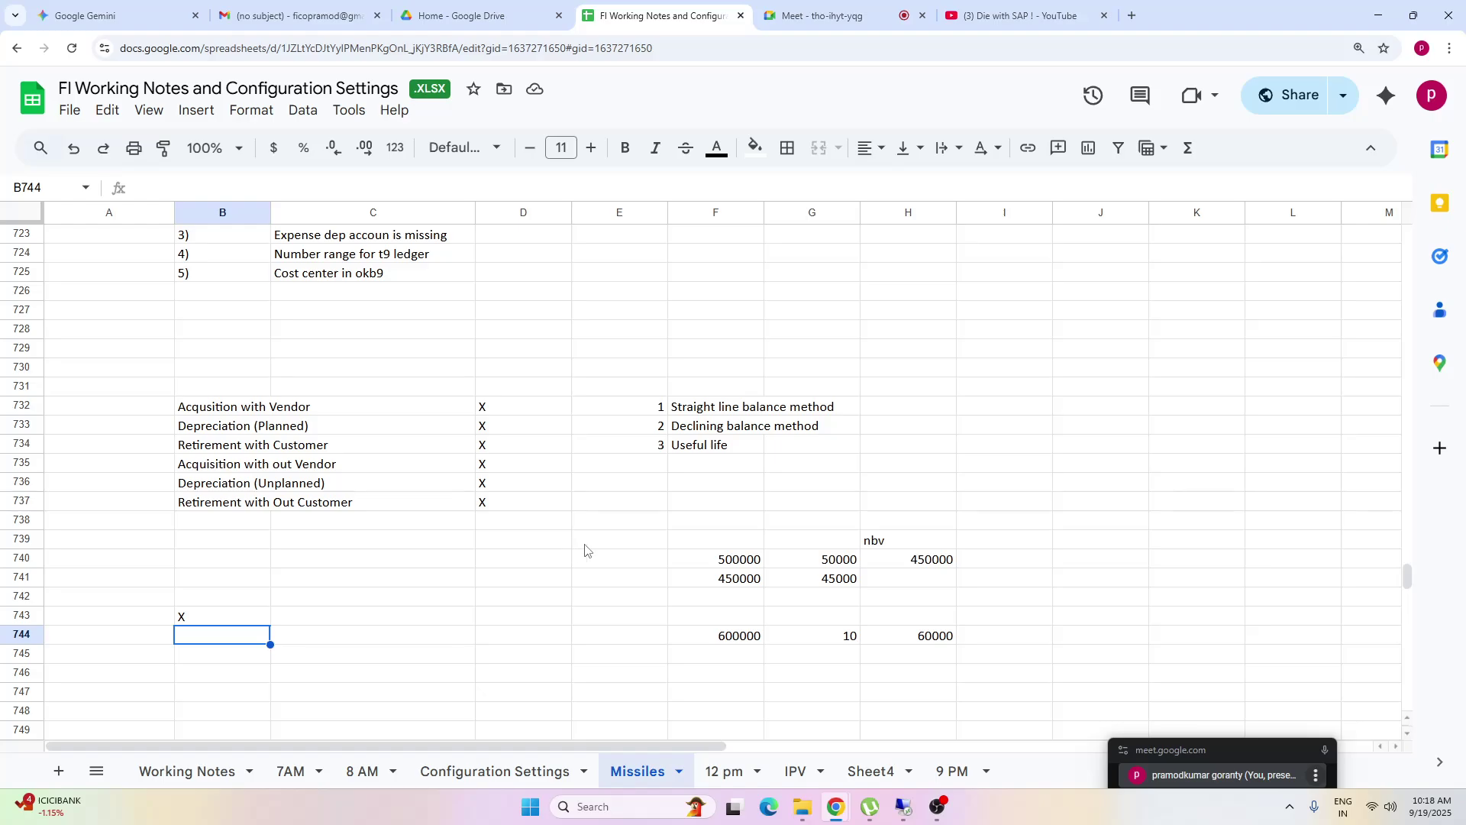
- Open the Configuration Settings sheet and go through its entries down to the Asset Accounting section
click(238, 676)
key(ctrl+shift+Page_Up)
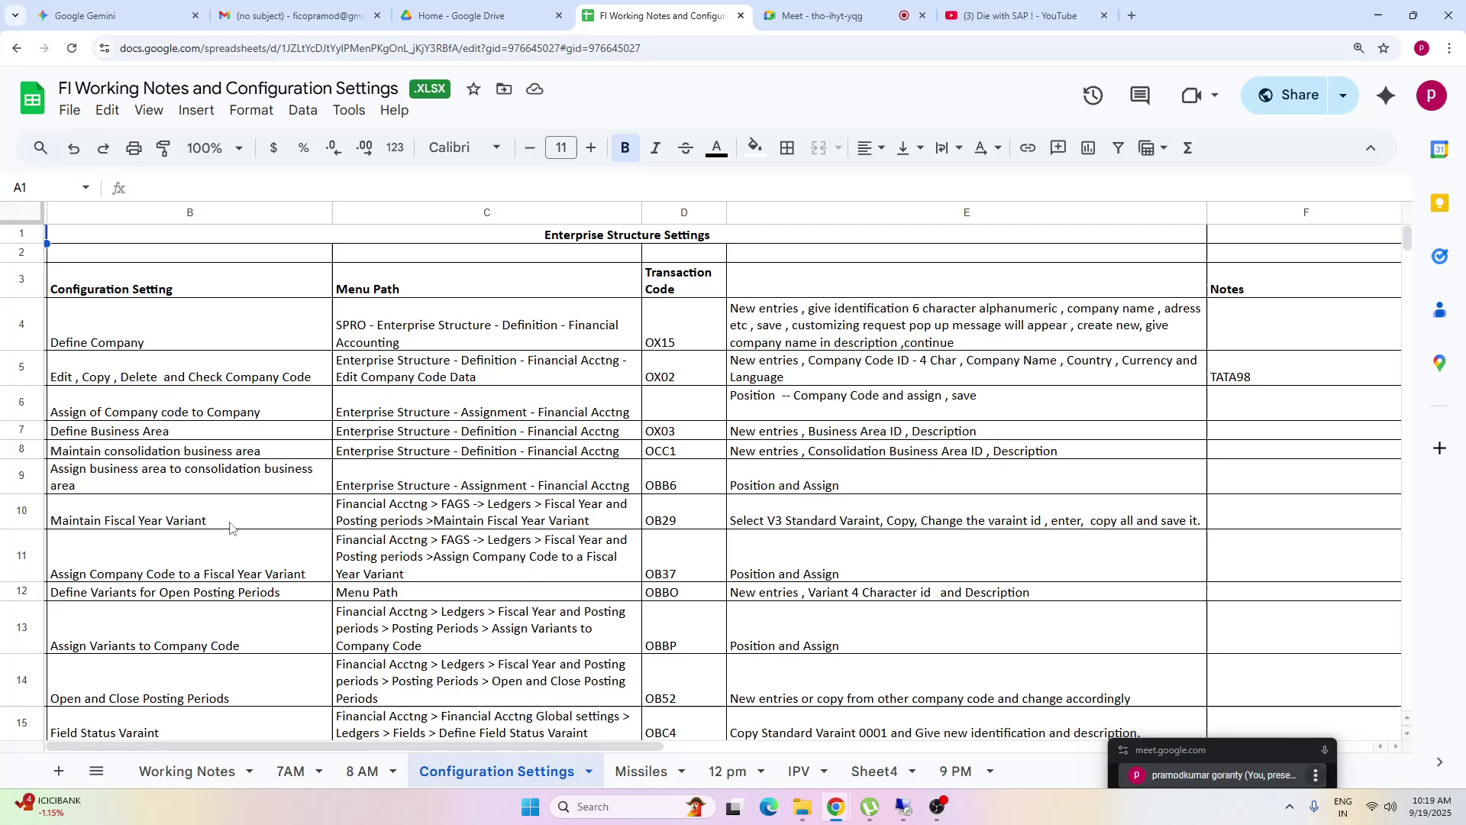
key(Page_Down)
key(Page_Down)
key(Page_Down)
key(Page_Down)
key(Page_Down)
key(Page_Down)
key(Page_Down)
key(Page_Down)
key(Page_Down)
key(Page_Down)
key(Page_Down)
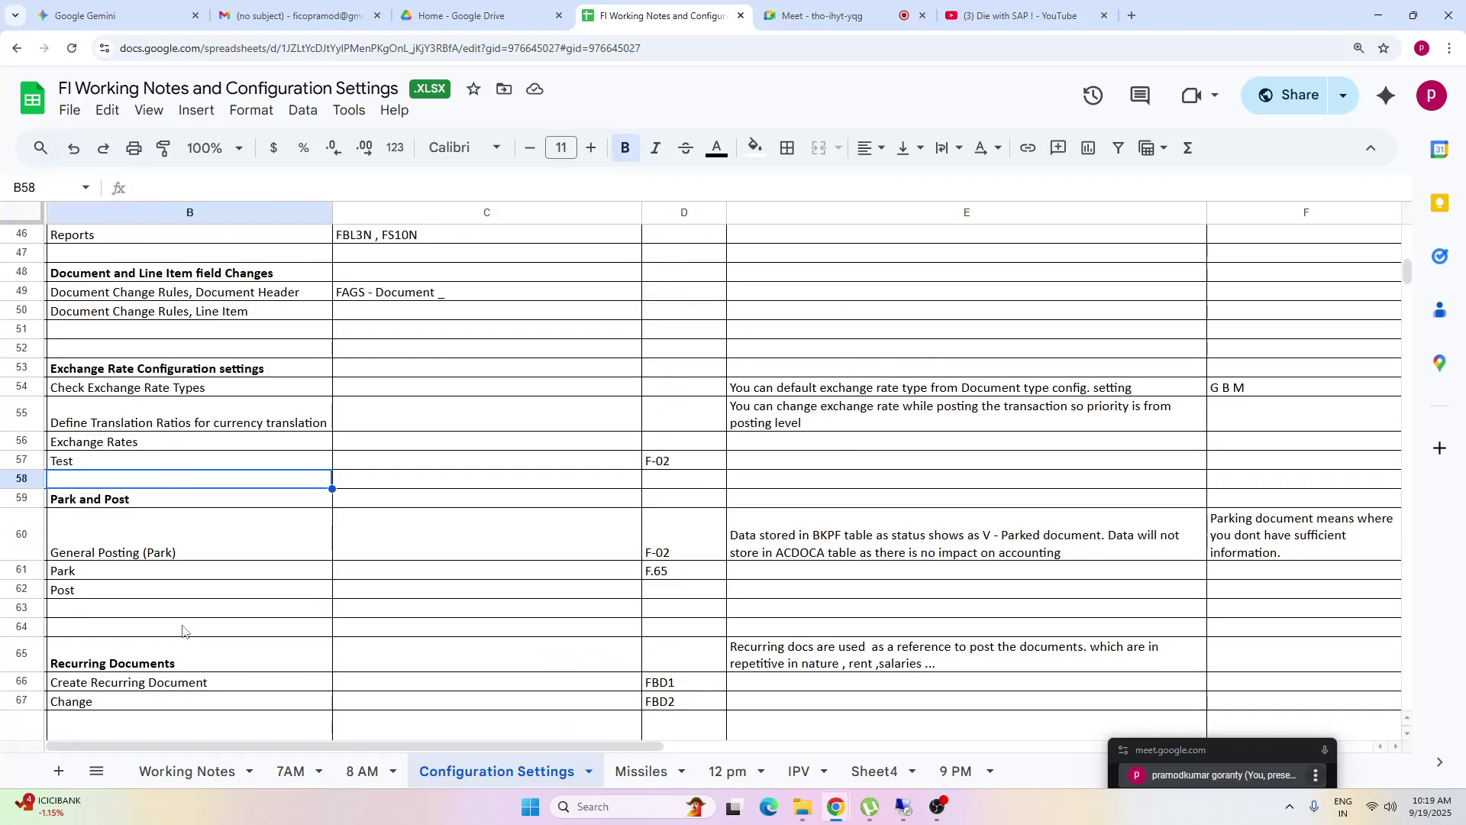
key(Page_Down)
key(Page_Down)
key(Page_Down)
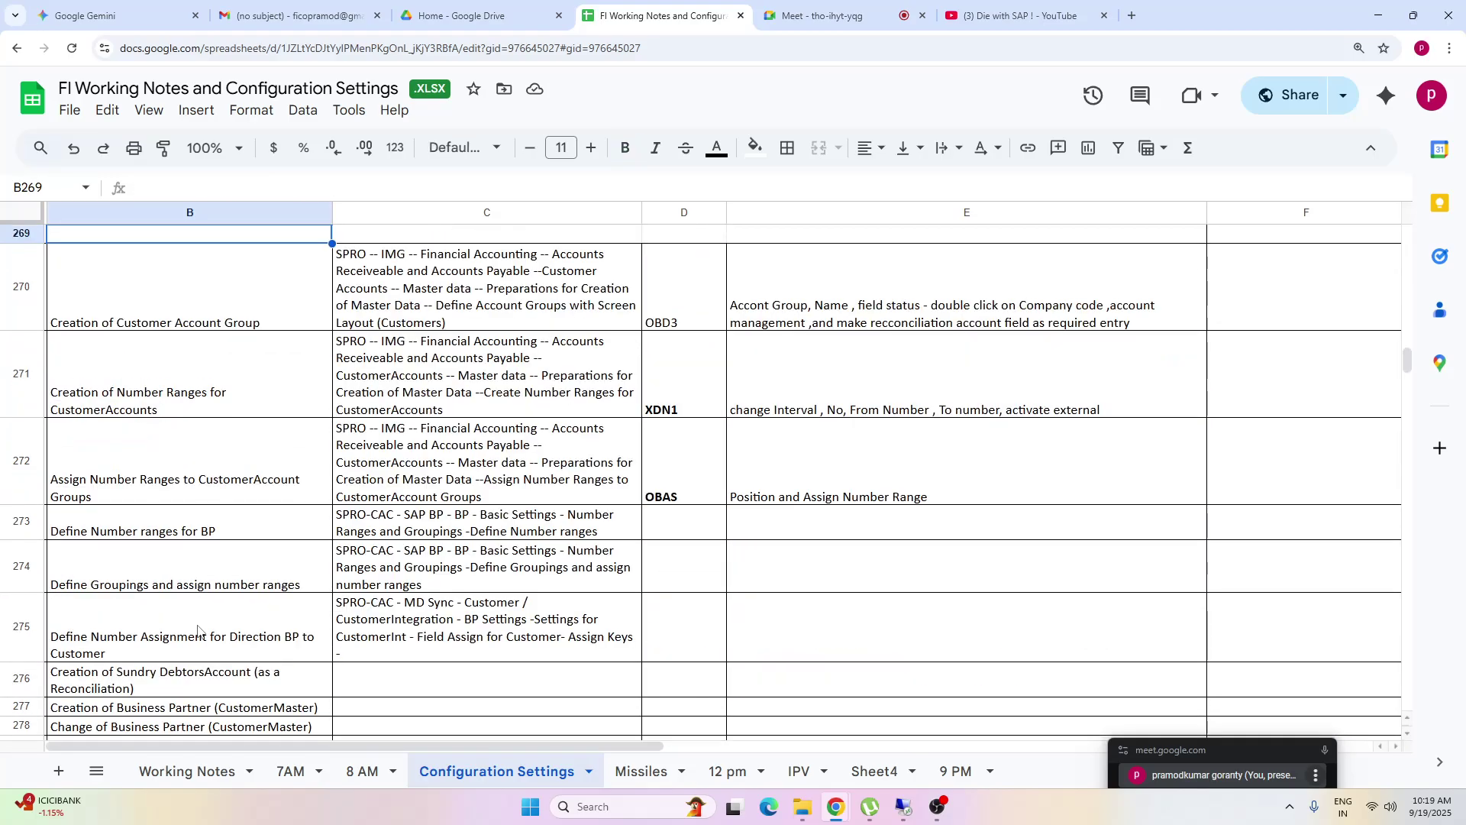
key(Page_Down)
key(Page_Down)
key(Page_Down)
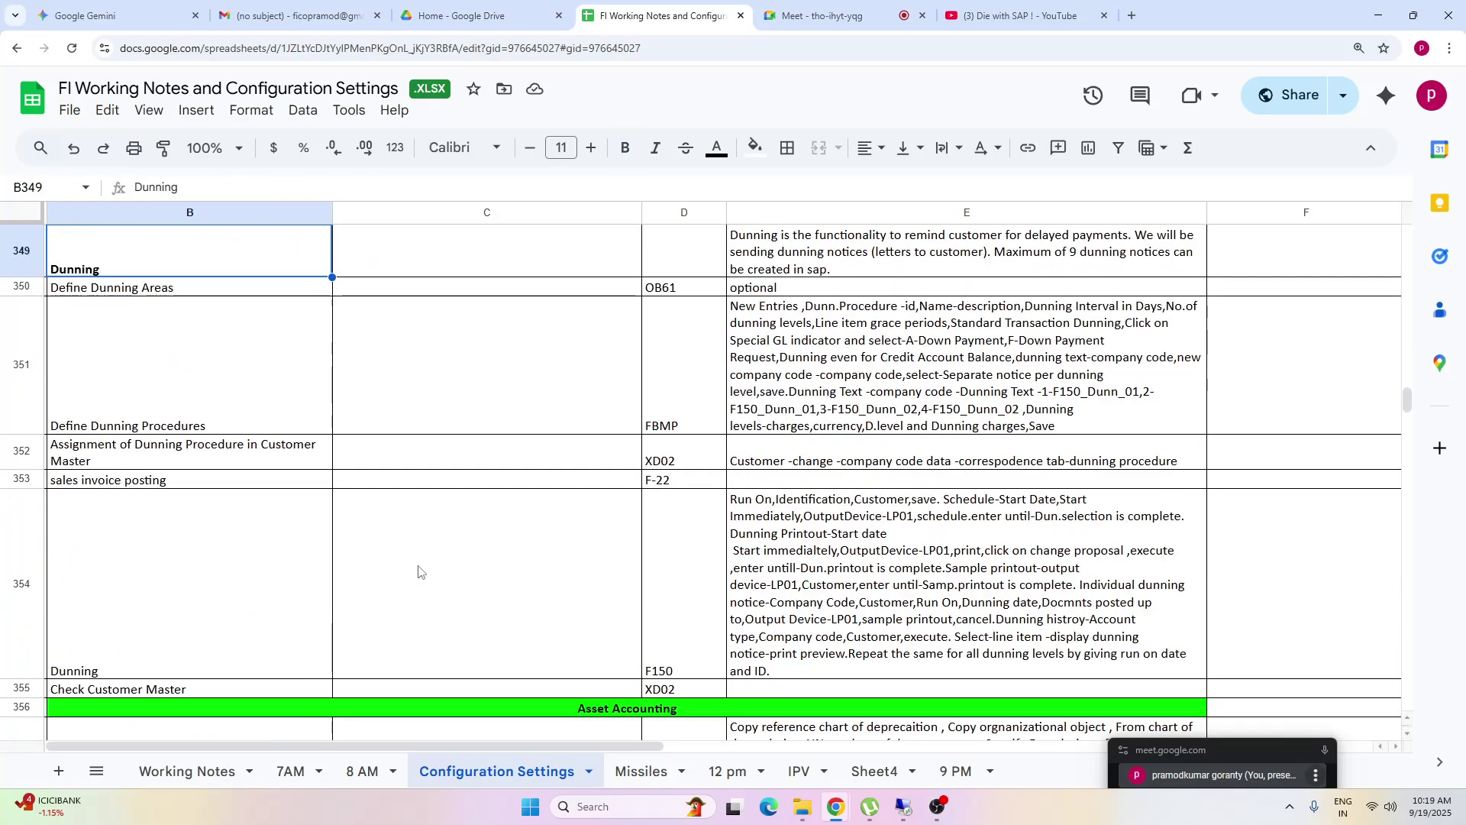
key(Page_Up)
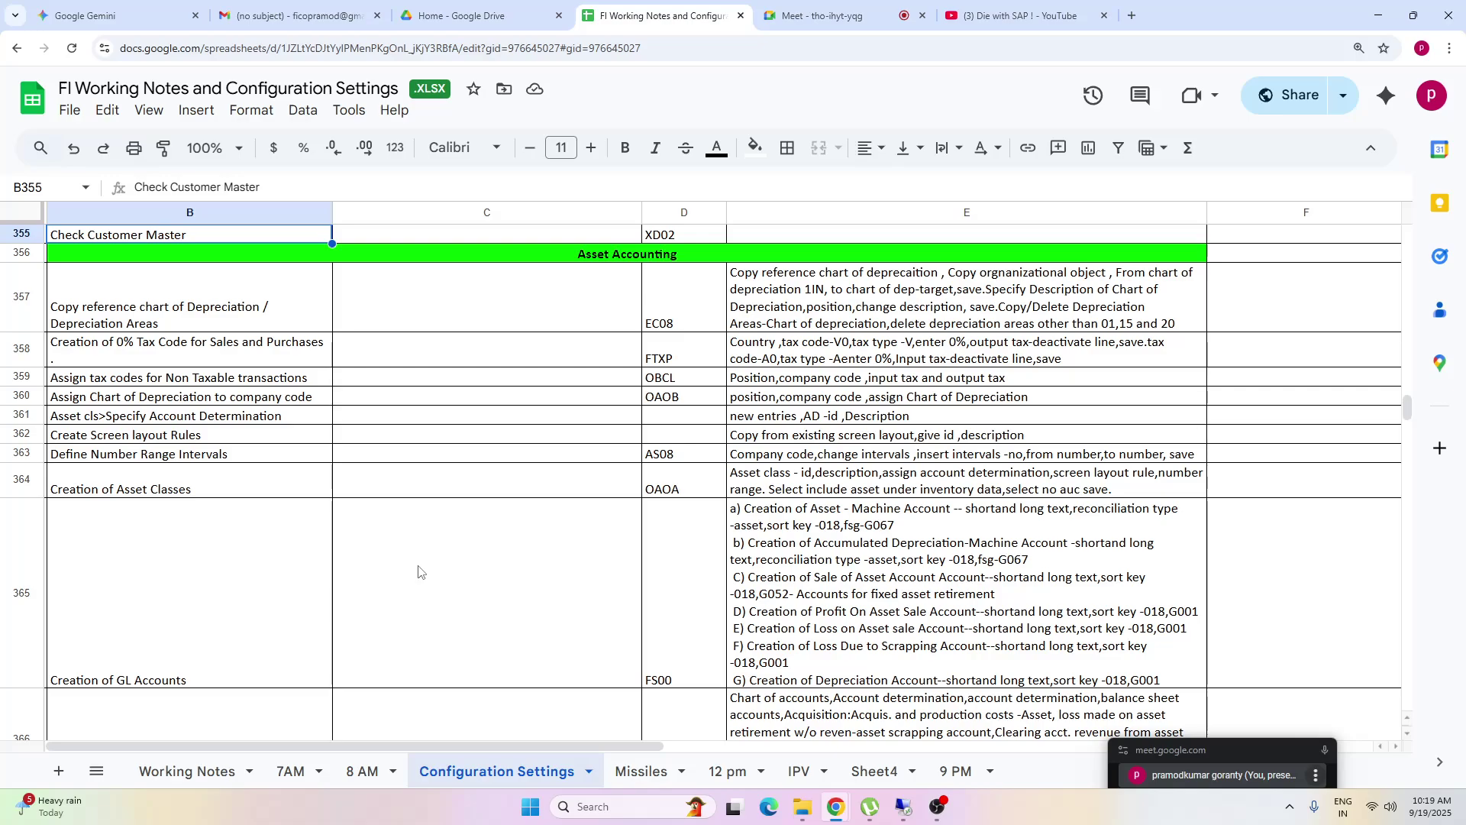
key(Page_Up)
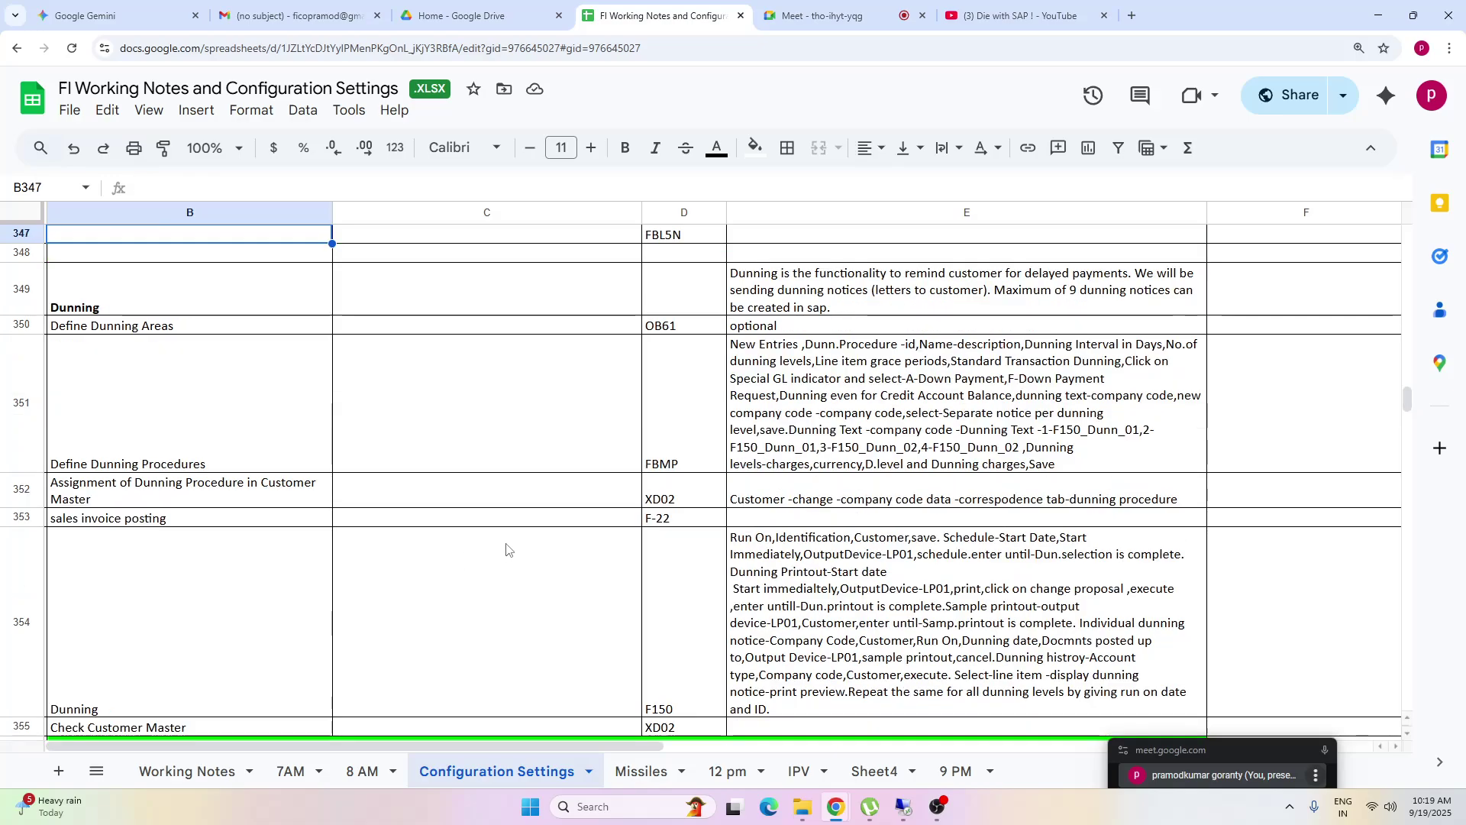
key(Page_Down)
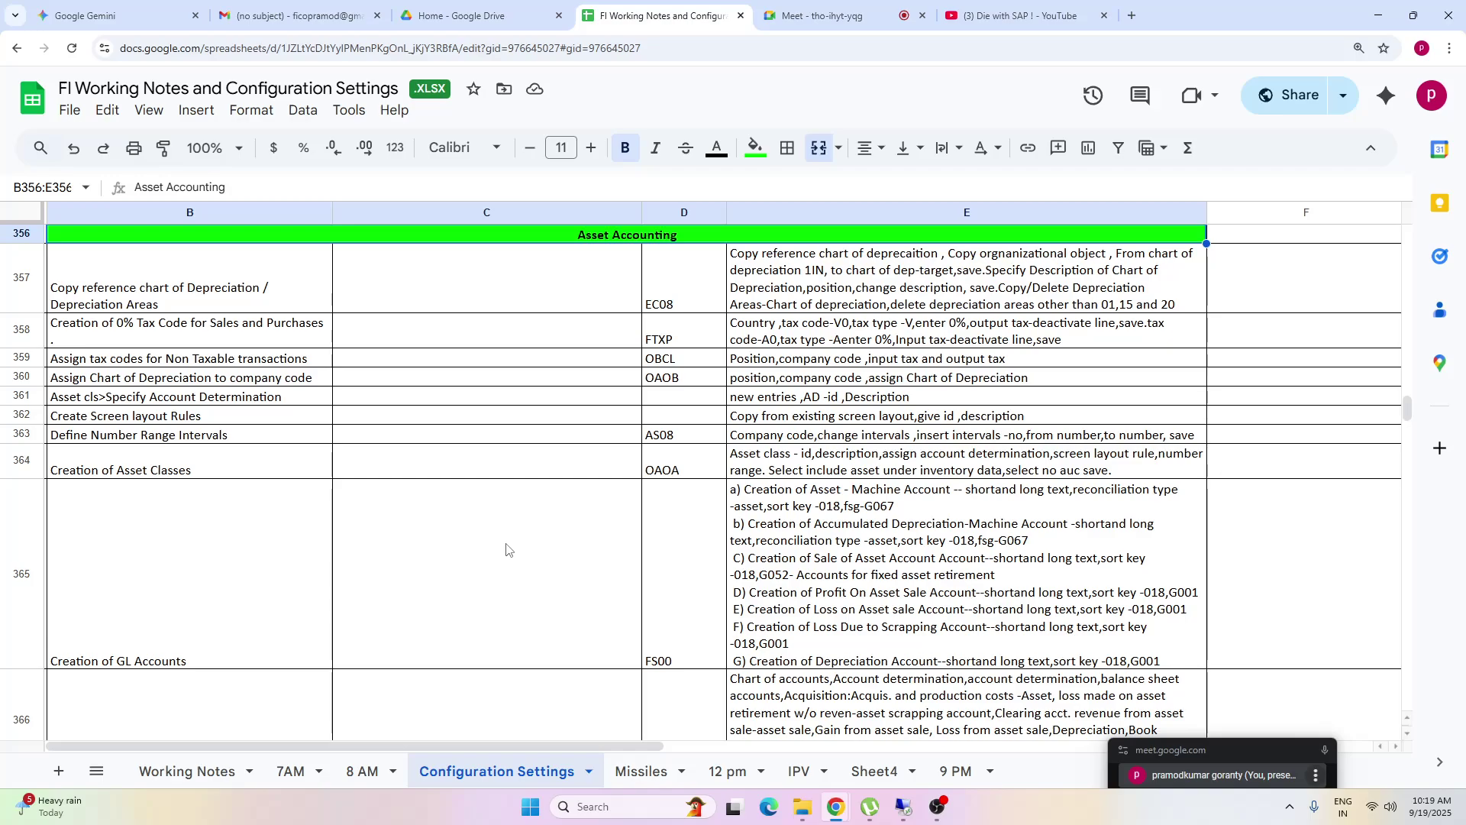
- Examine the configuration topics following the Asset Accounting heading, down to the GST / VAT section
key(Page_Down)
key(Page_Down)
key(Page_Down)
key(Page_Down)
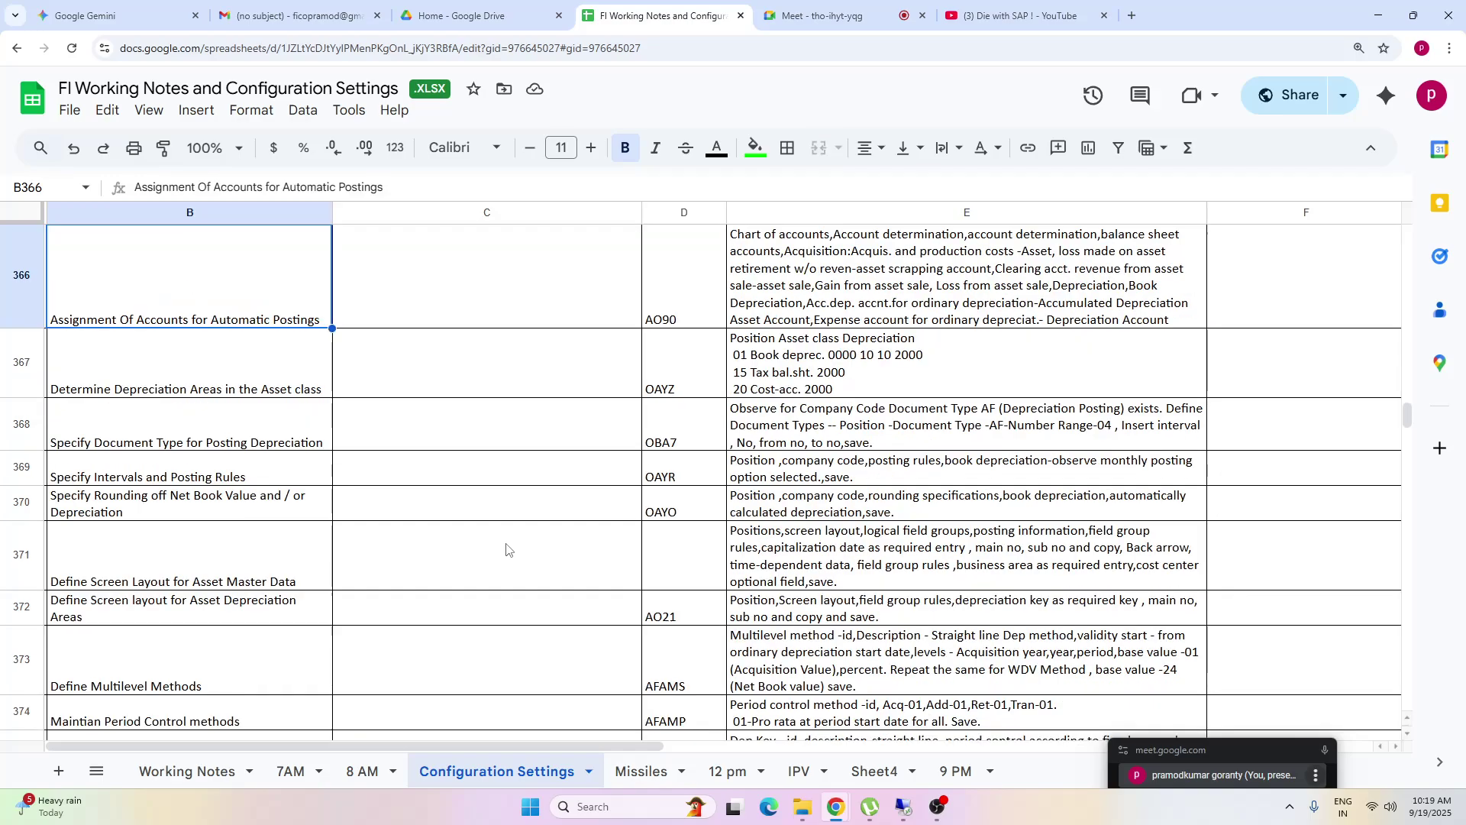
key(Page_Down)
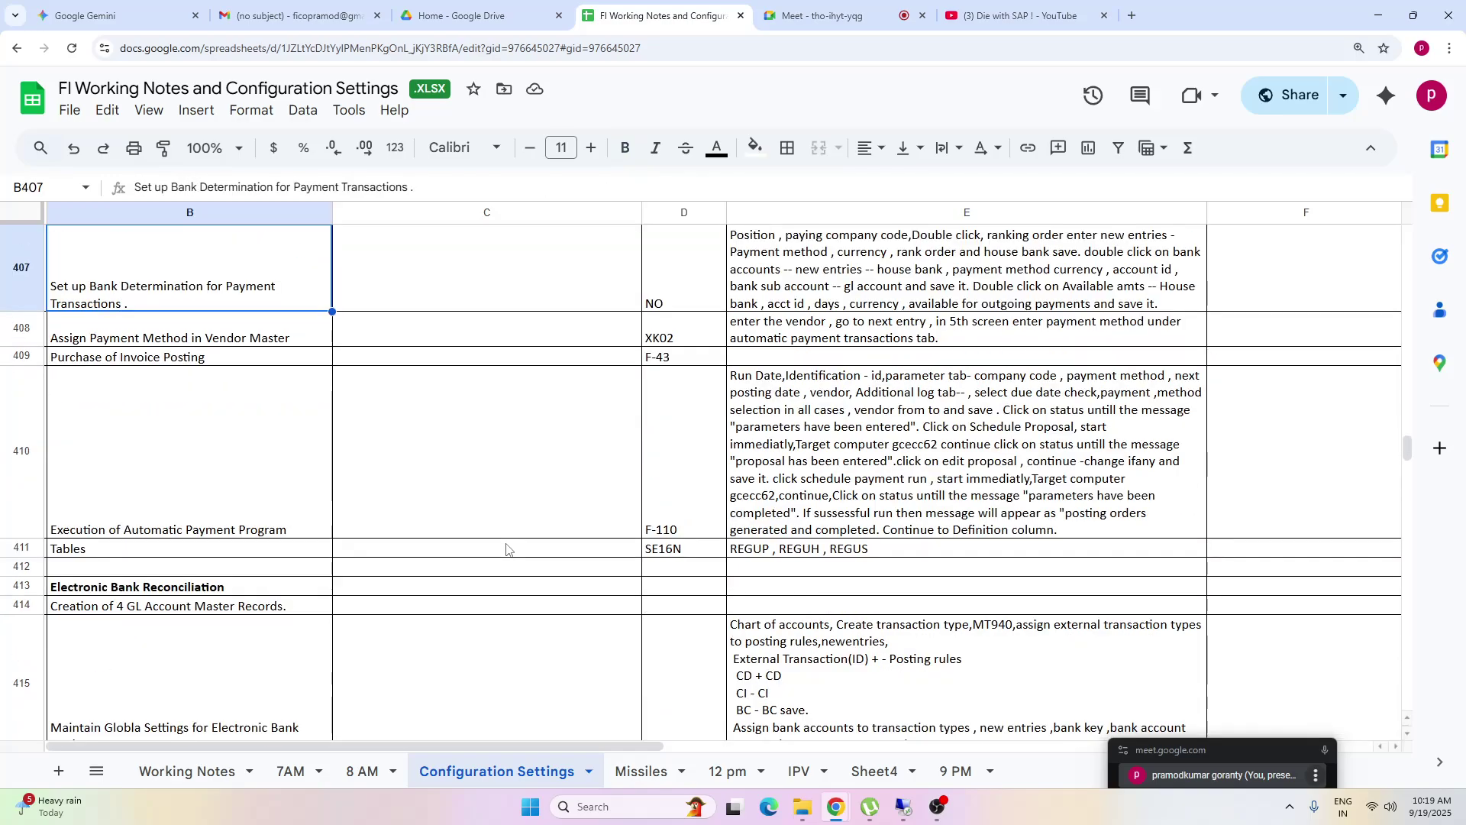
key(Page_Up)
key(Page_Down)
key(Page_Down)
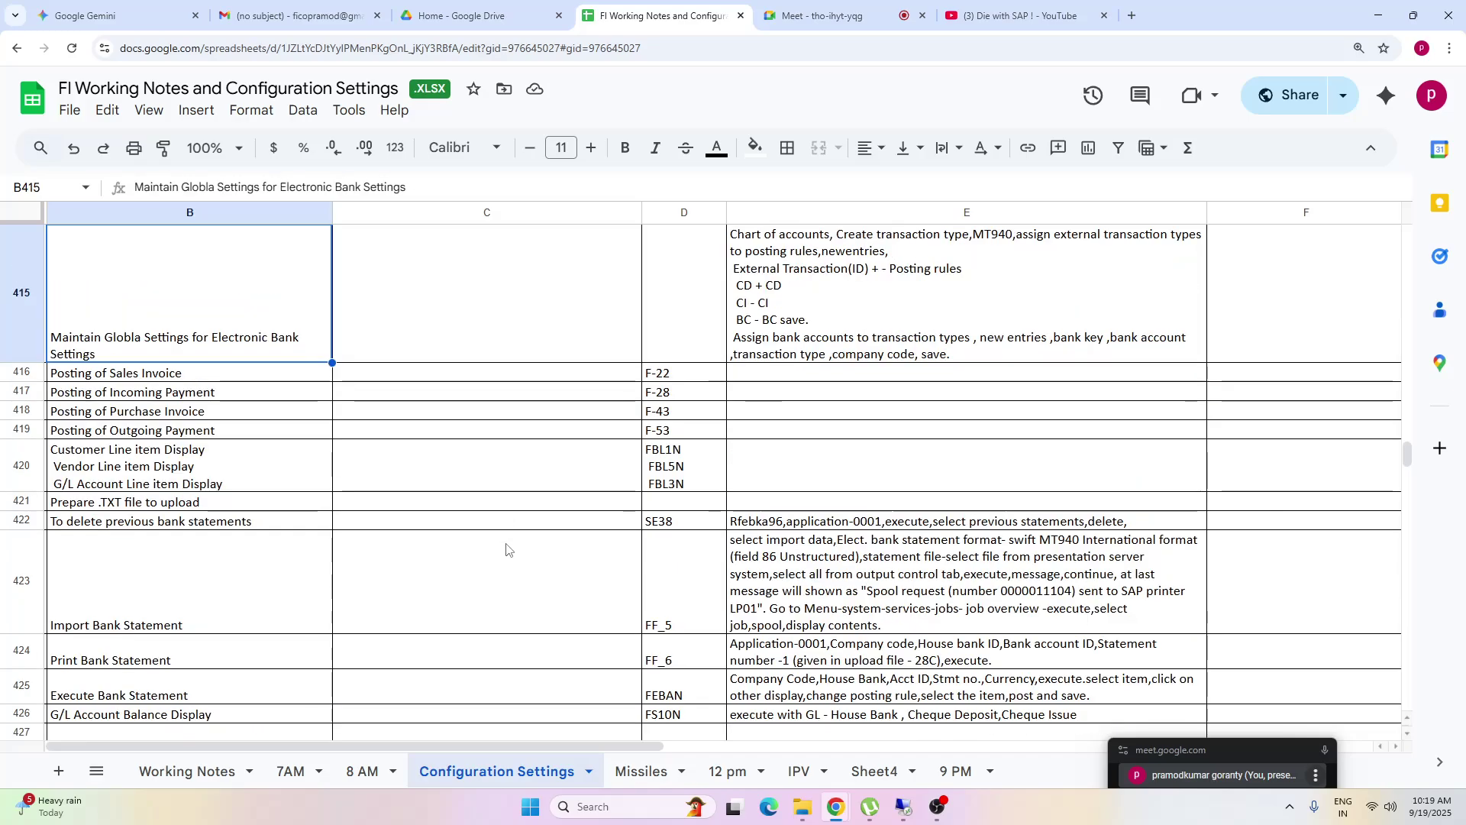
key(Page_Down)
key(Page_Down)
key(Page_Down)
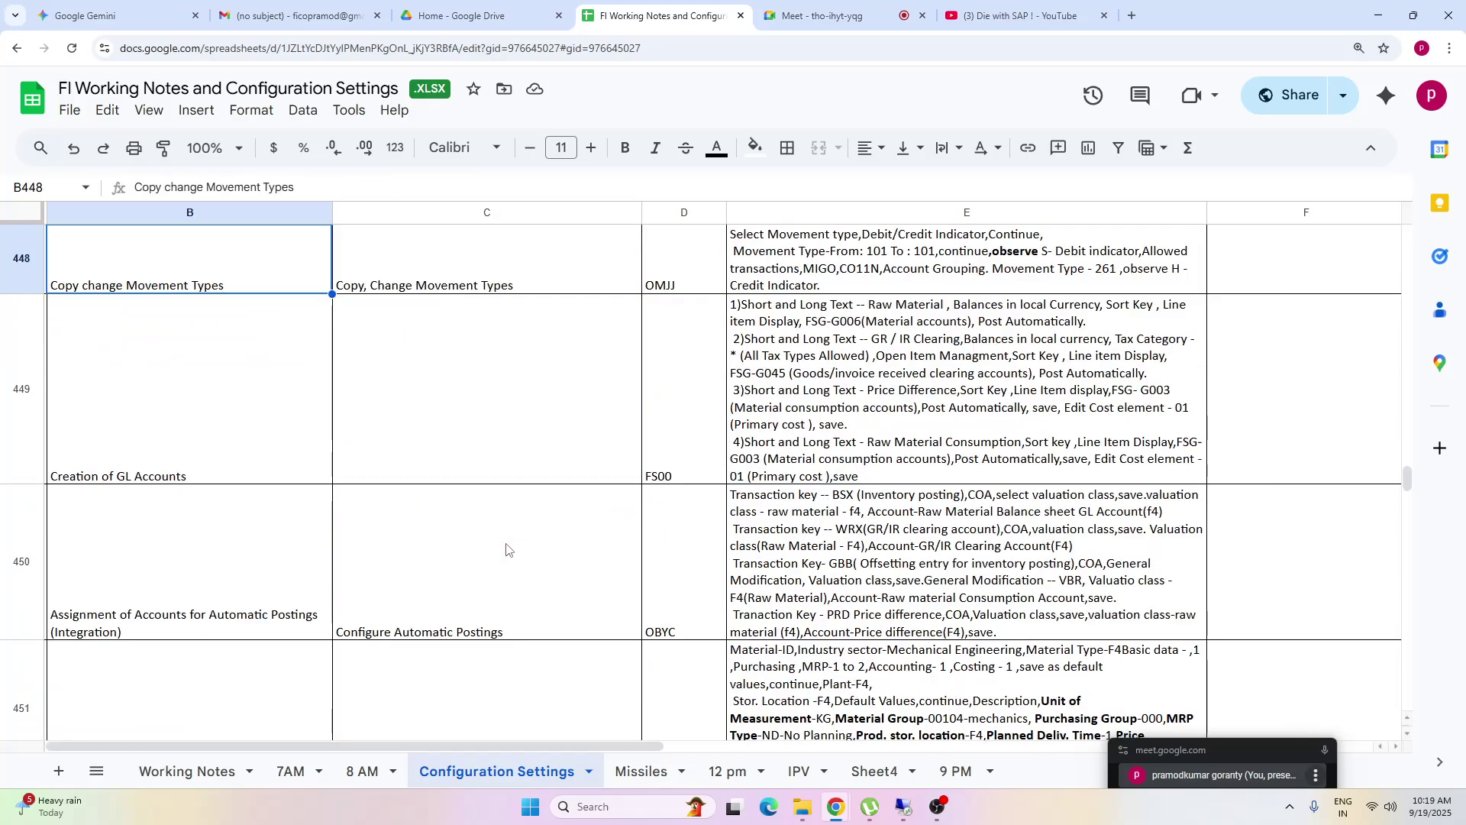
key(Page_Down)
key(Page_Down)
key(Page_Down)
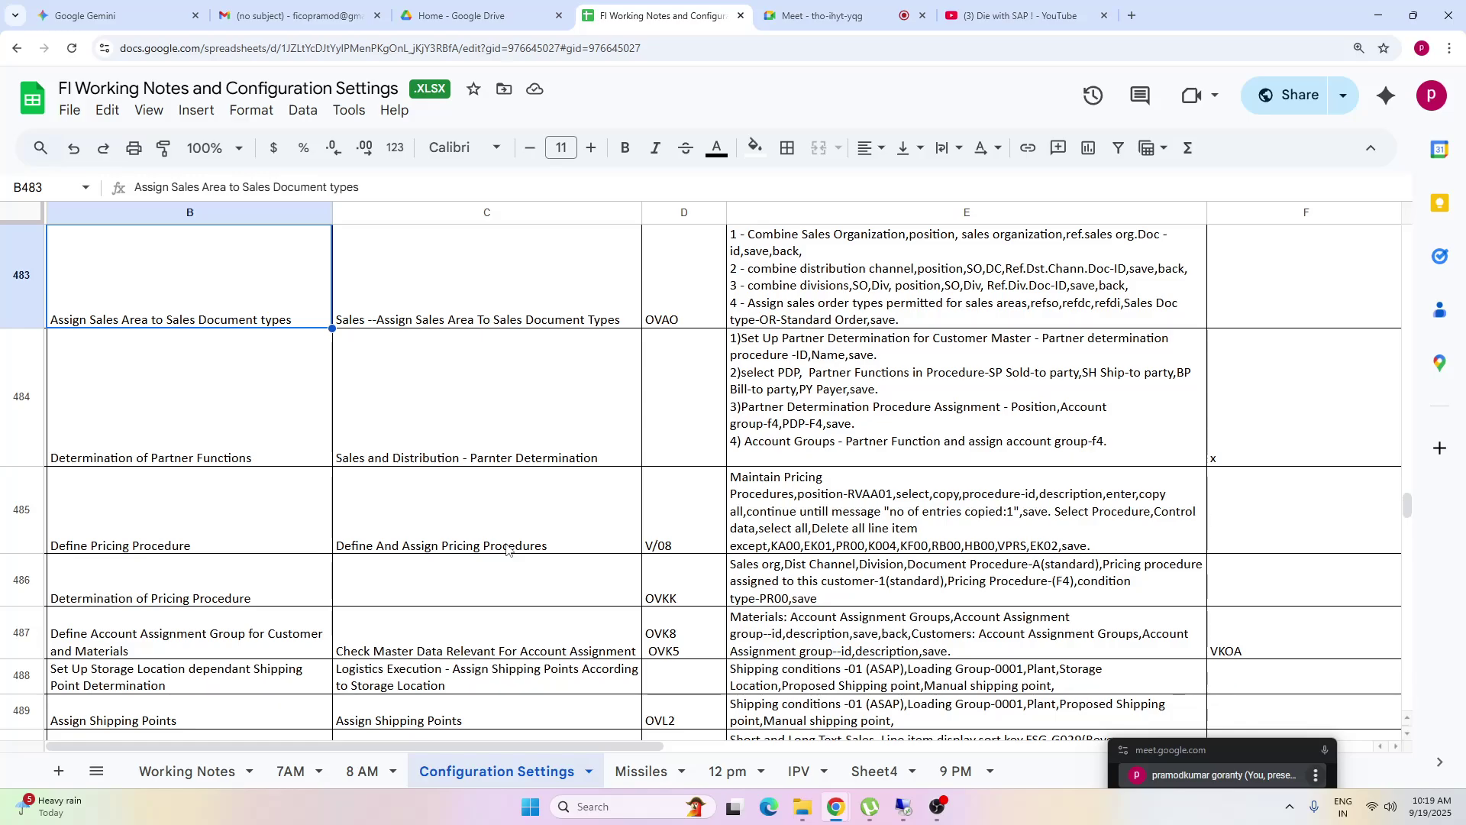
key(Page_Up)
key(Page_Down)
key(Page_Down)
key(Page_Down)
key(Page_Down)
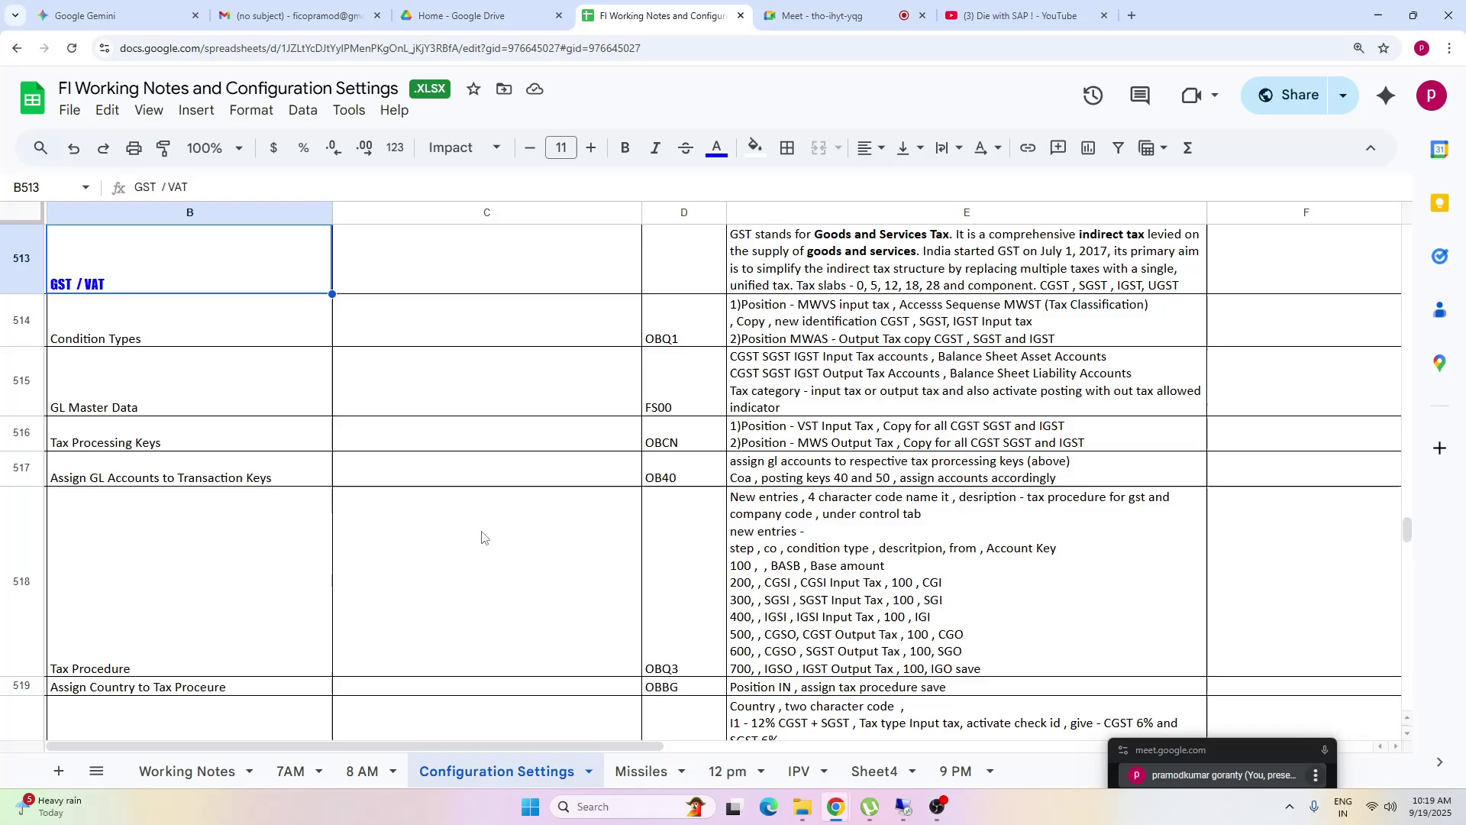
- Select the GST / VAT configuration block B513:E518, and open the heading cell B513 for editing
key(shift+Down)
key(shift+Down)
key(shift+Down)
key(shift+Right)
key(shift+Right)
key(shift+Right)
shift+click(958, 628)
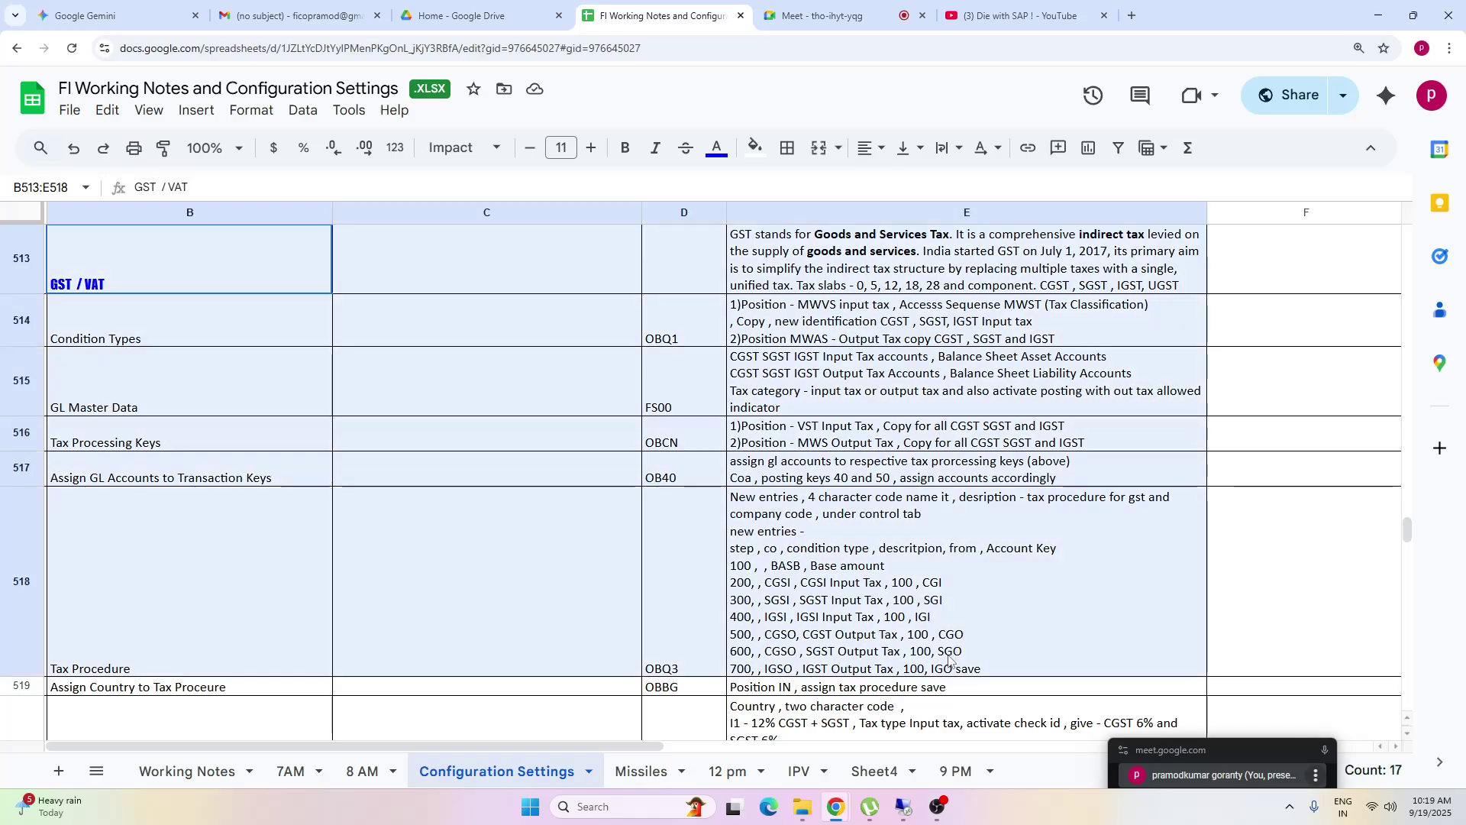
click(81, 330)
click(120, 281)
double_click(121, 281)
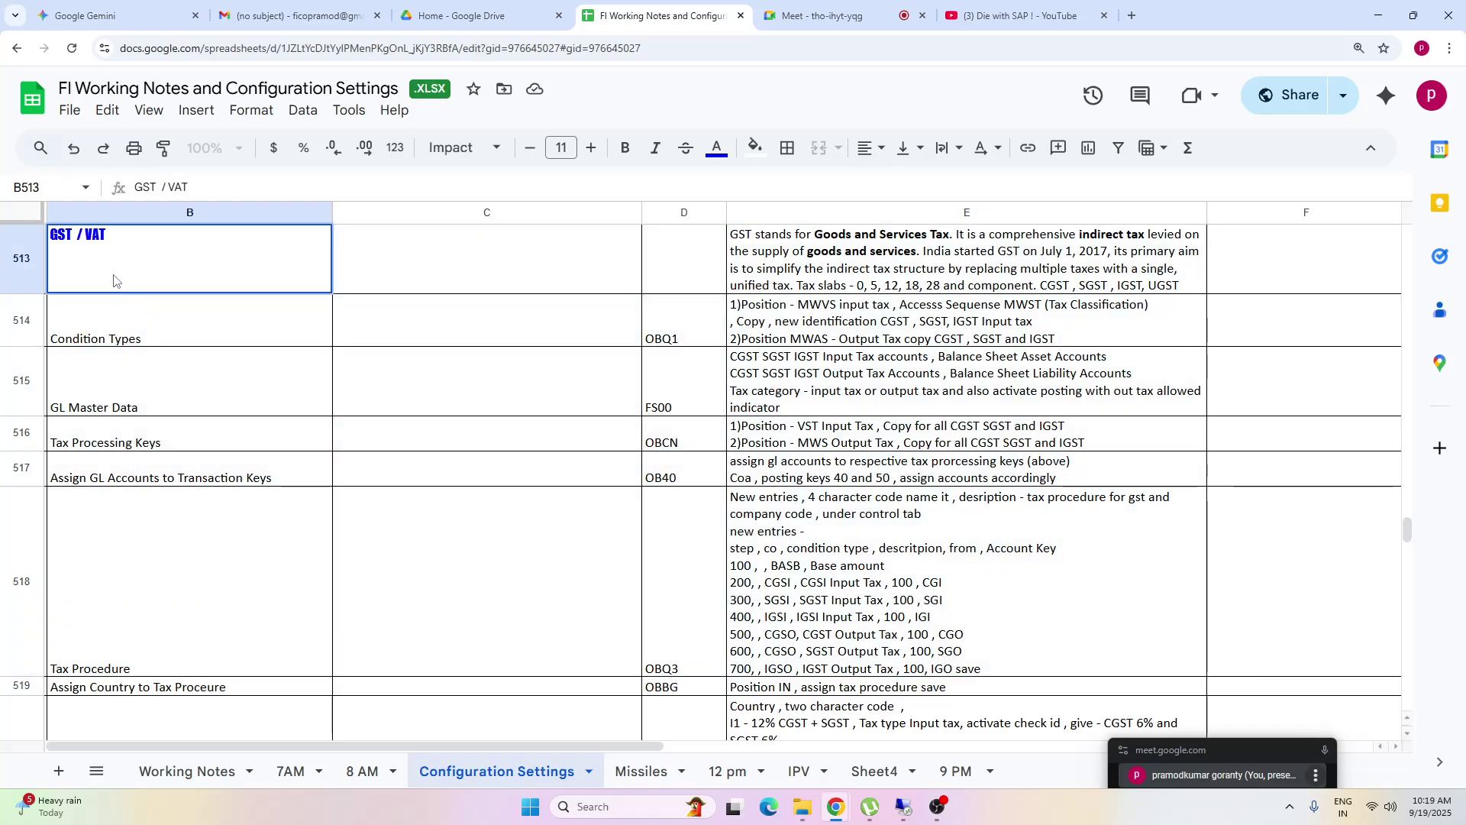
- Close the GST / VAT heading cell without changes and look through the section's entries down to Check the reports
click(124, 333)
click(116, 256)
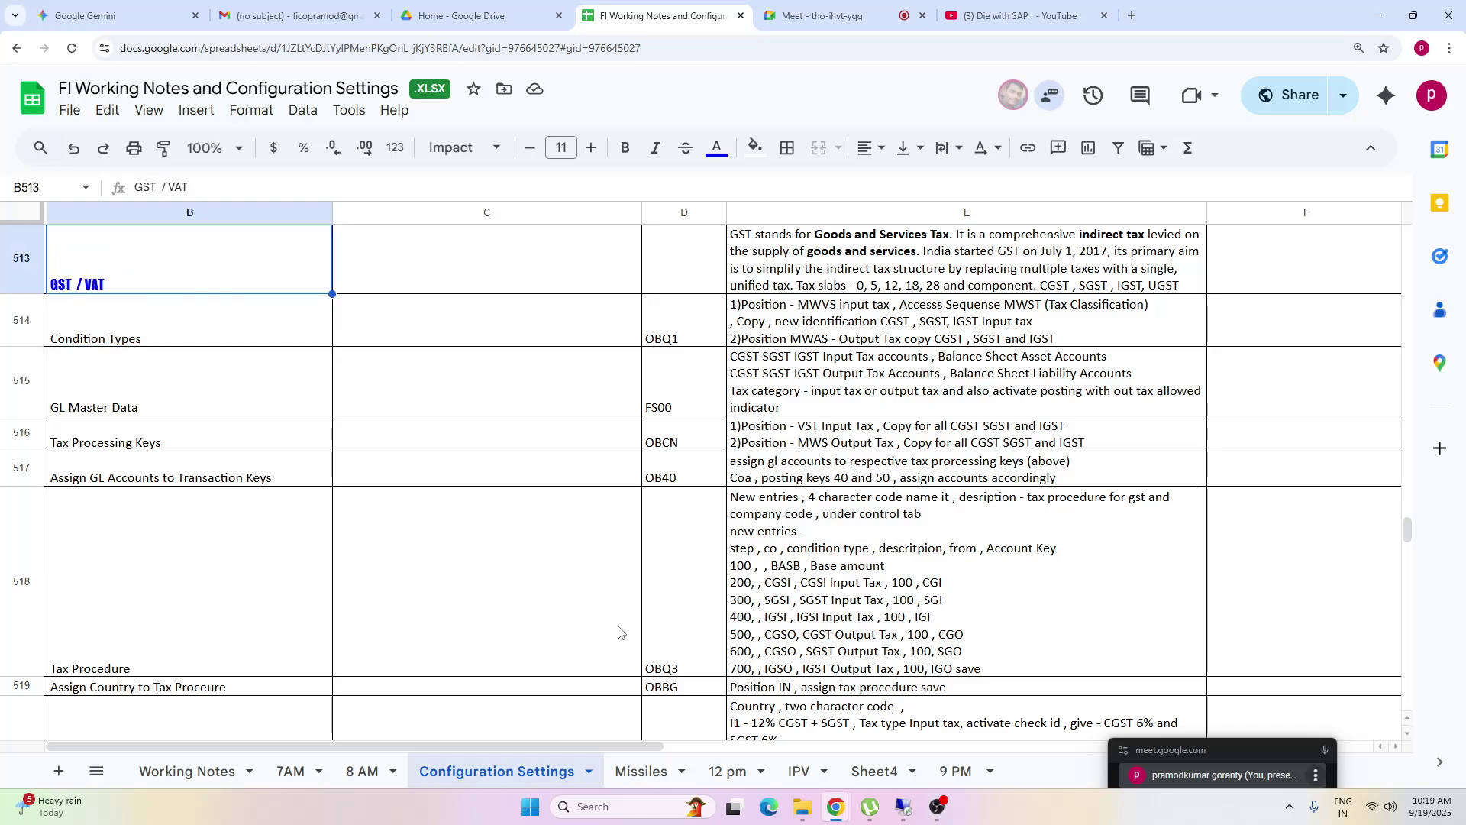
click(247, 564)
key(Page_Down)
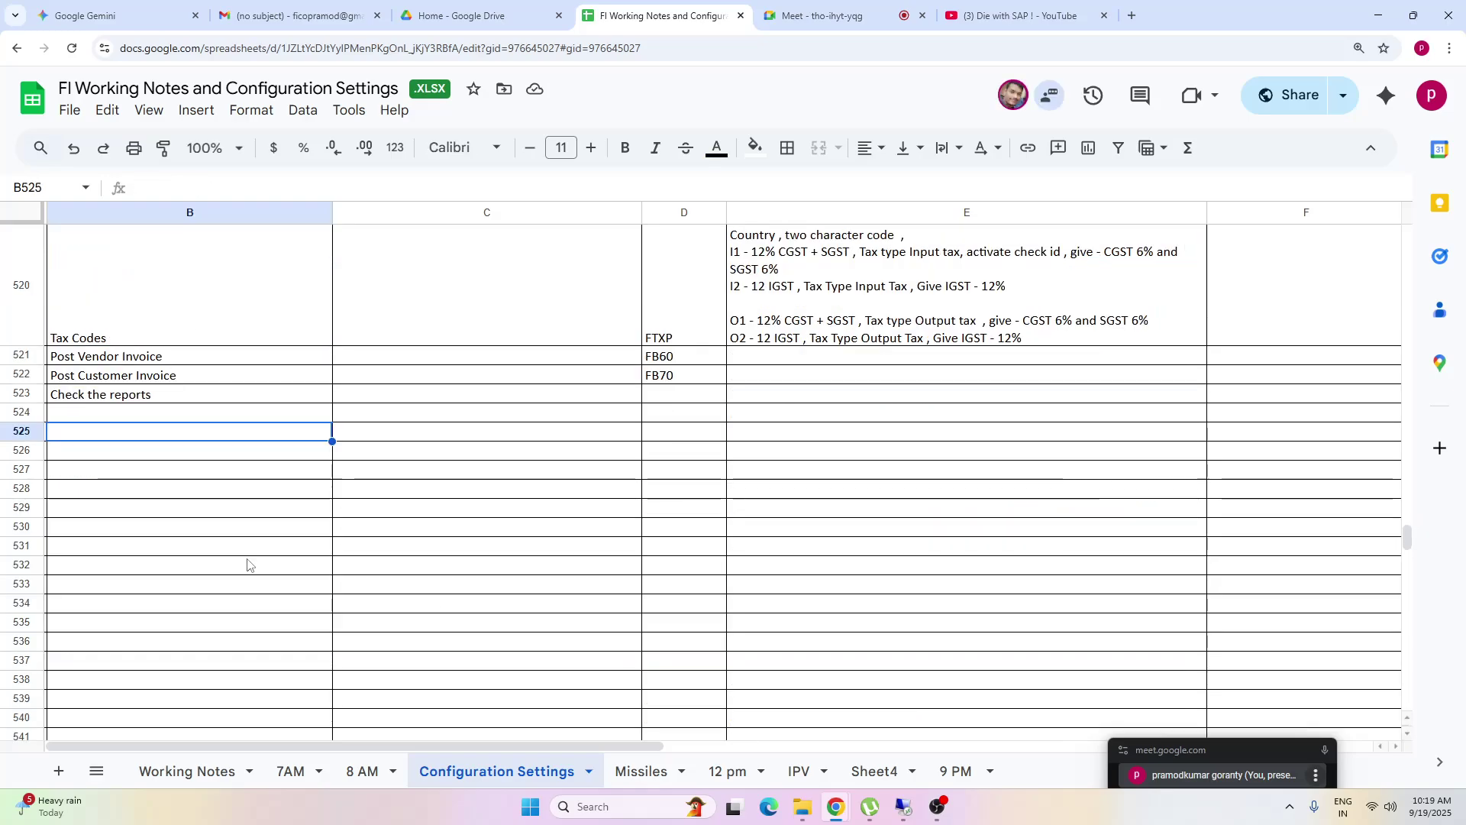
key(Page_Up)
key(Page_Up)
key(Page_Up)
key(Page_Down)
key(Page_Down)
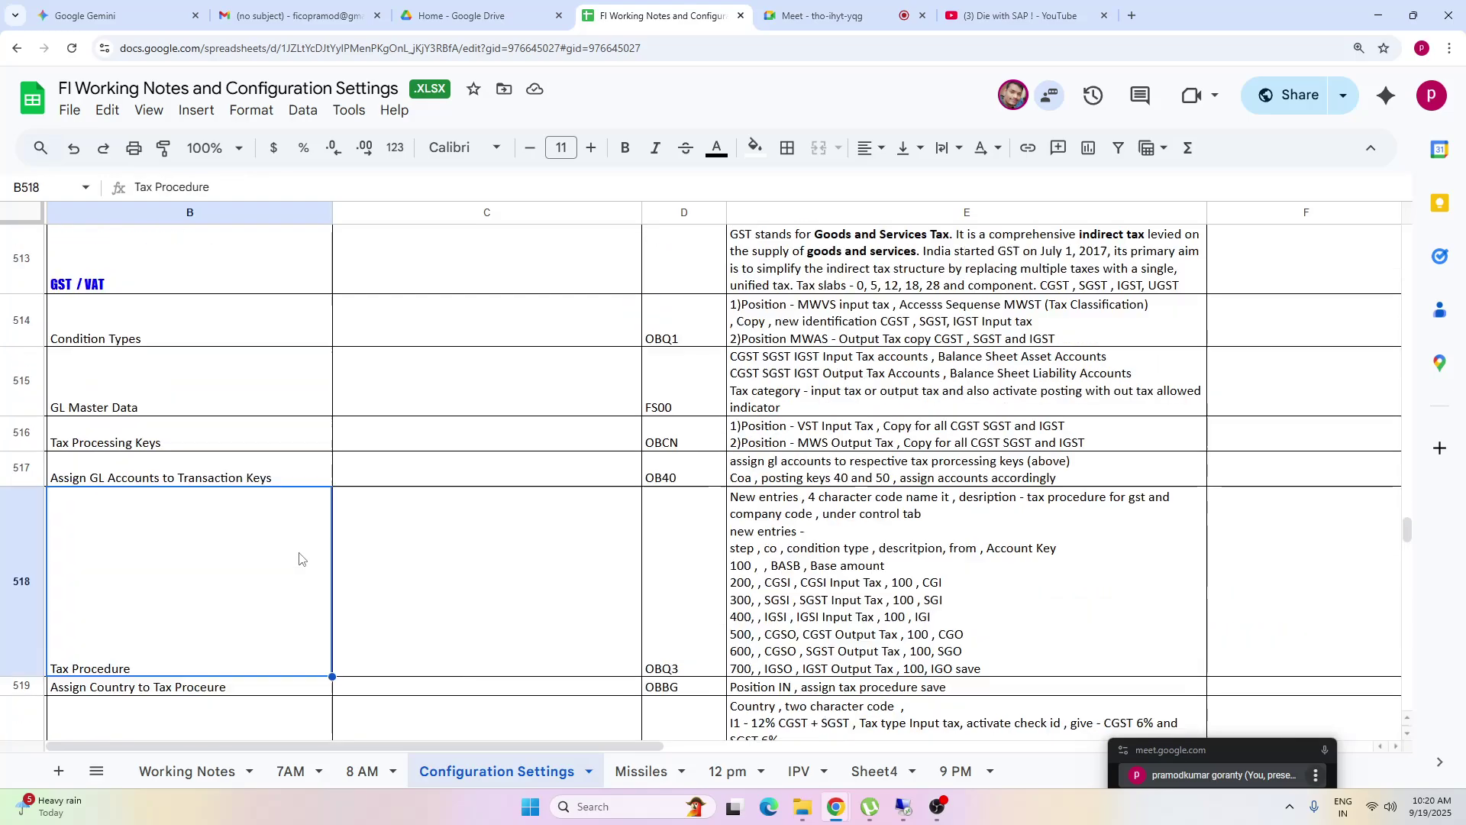
- Select the GST / VAT configuration block B513:E521, and return to its heading cell B513
drag(228, 281, 892, 685)
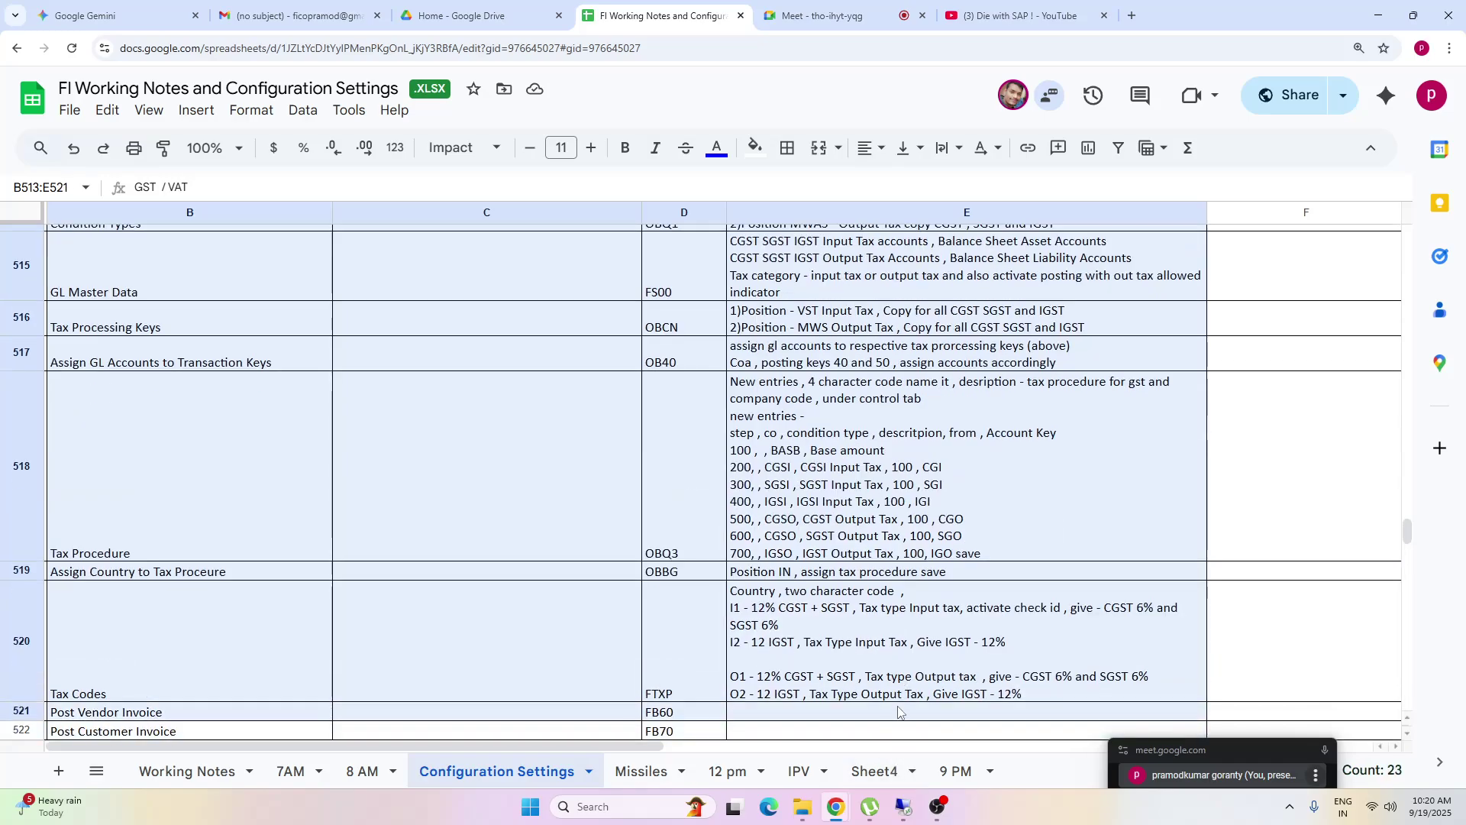
click(169, 274)
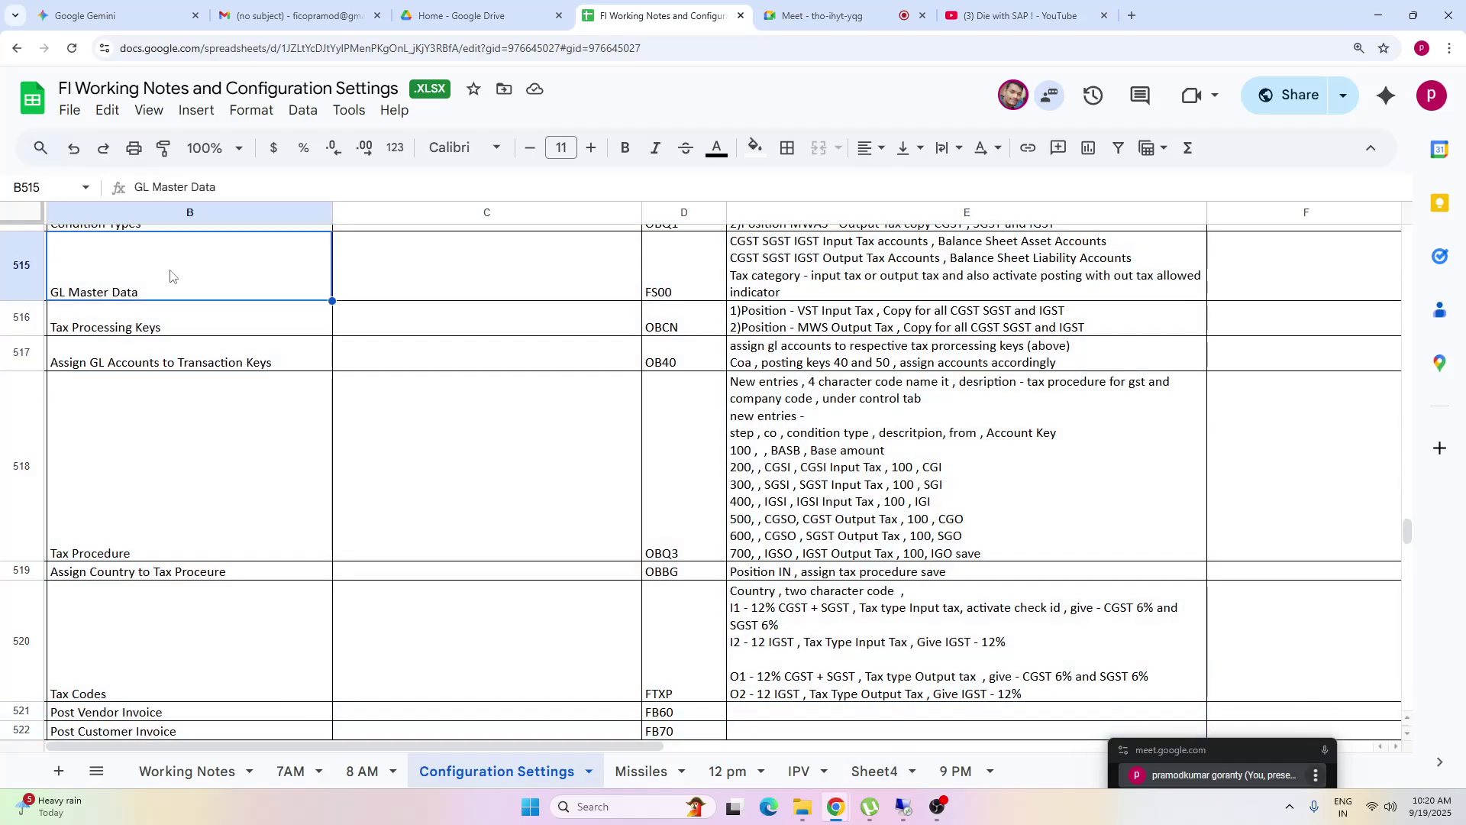
key(Up)
key(Up)
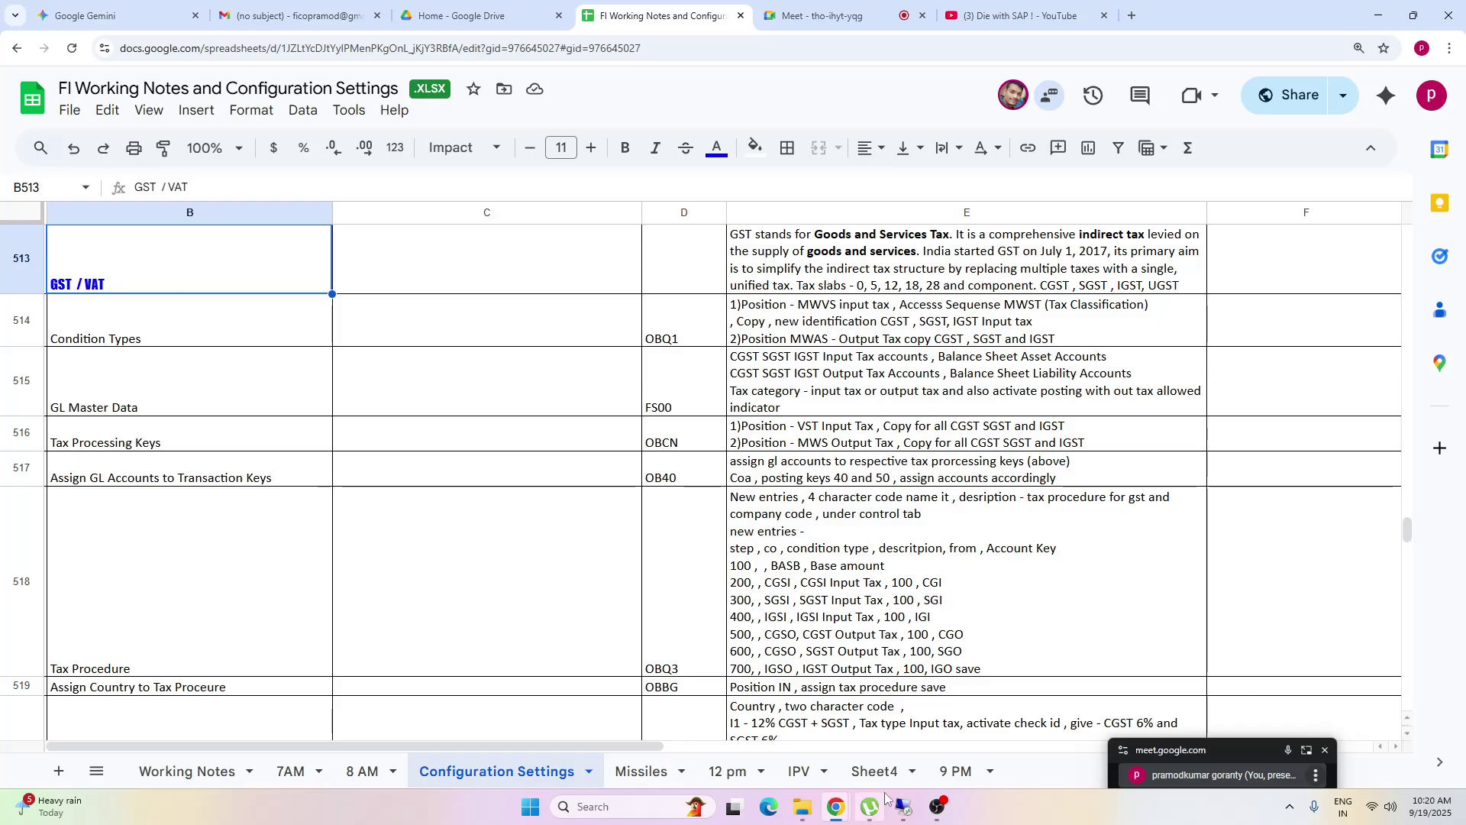